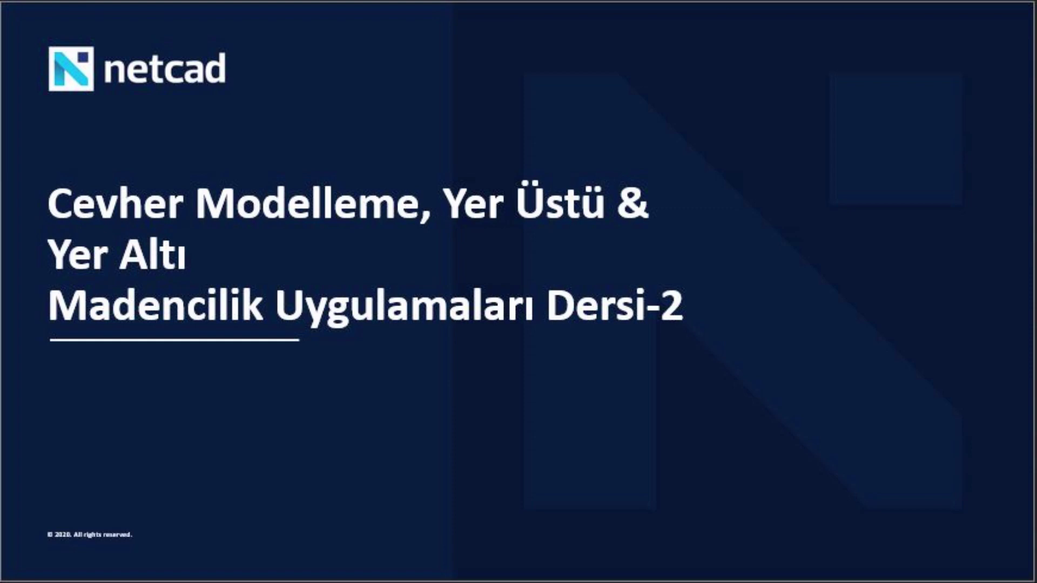
- Advance the presentation from the title slide to the contents slide
key("Right")
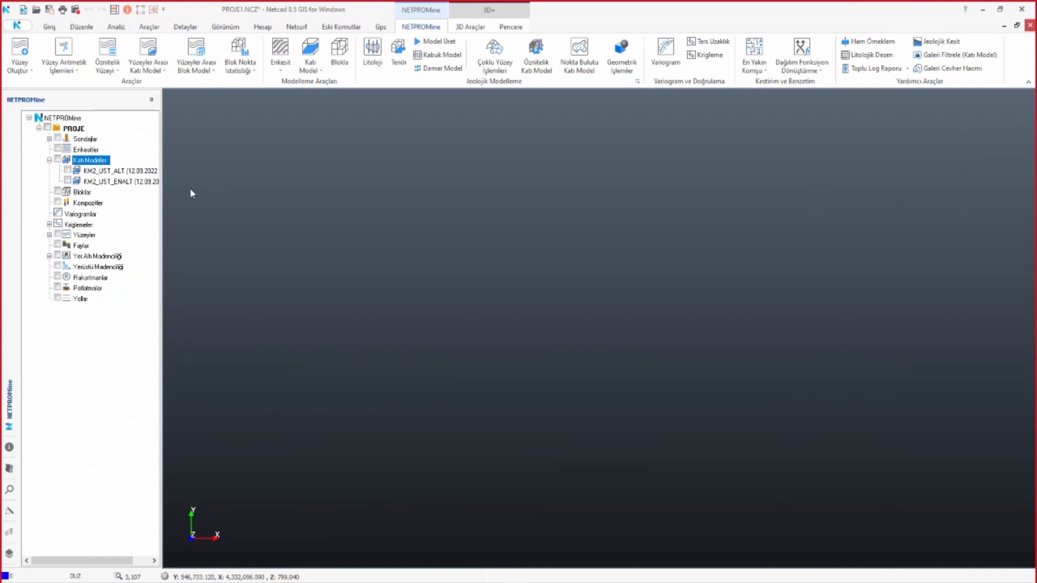
- Show the KM2_UST_ENALT solid in 3D and orbit and zoom it from side and top-down angles
left_click(67, 181)
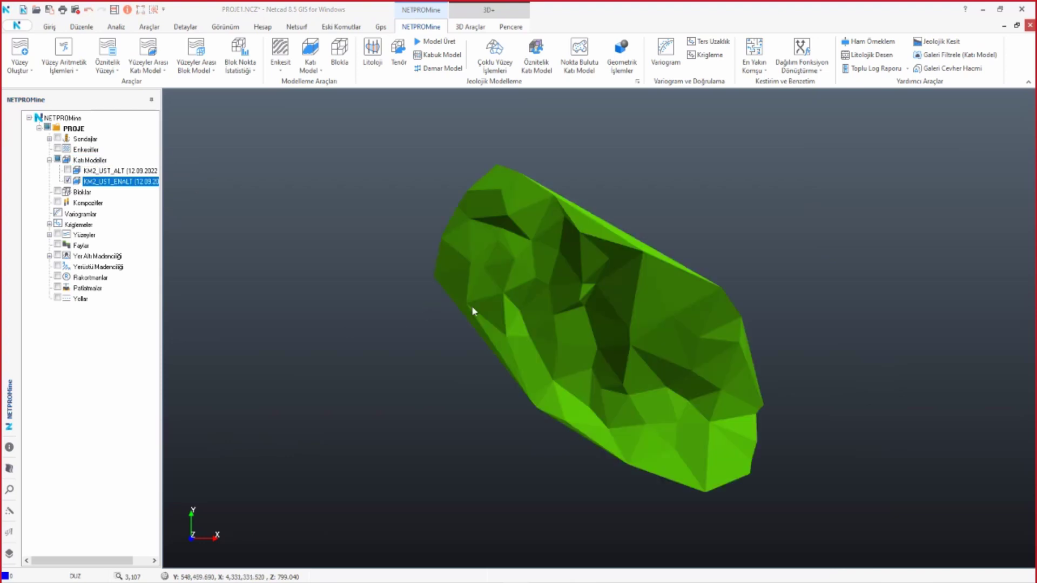
mouse_move(472, 308)
left_mouse_down()
mouse_move(571, 309)
mouse_move(558, 226)
mouse_move(572, 213)
left_mouse_up()
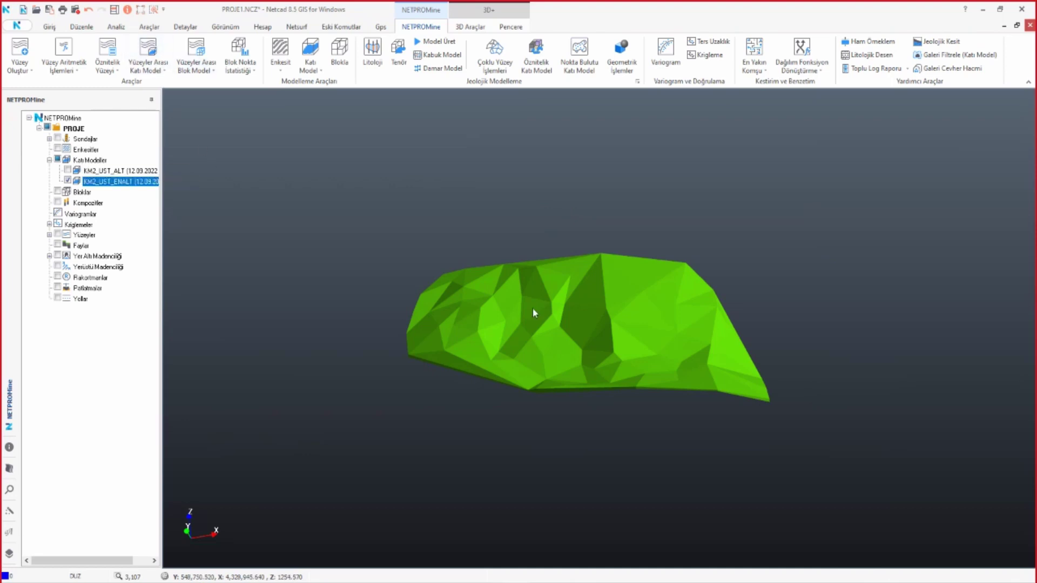
scroll(533, 309, "up", 2)
mouse_move(533, 309)
left_mouse_down()
mouse_move(550, 261)
mouse_move(558, 264)
left_mouse_up()
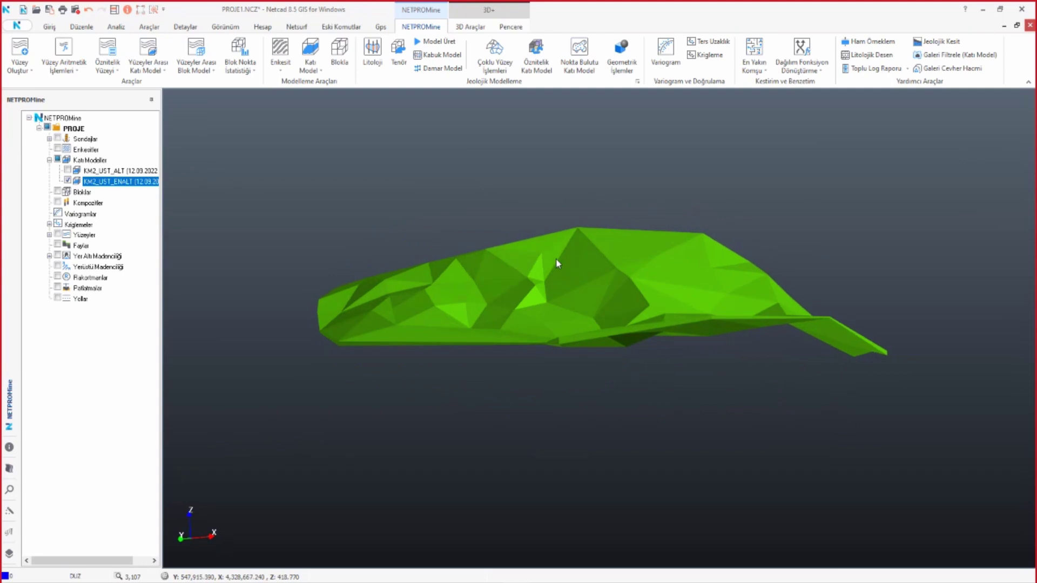
scroll(510, 290, "up", 2)
scroll(486, 271, "down", 1)
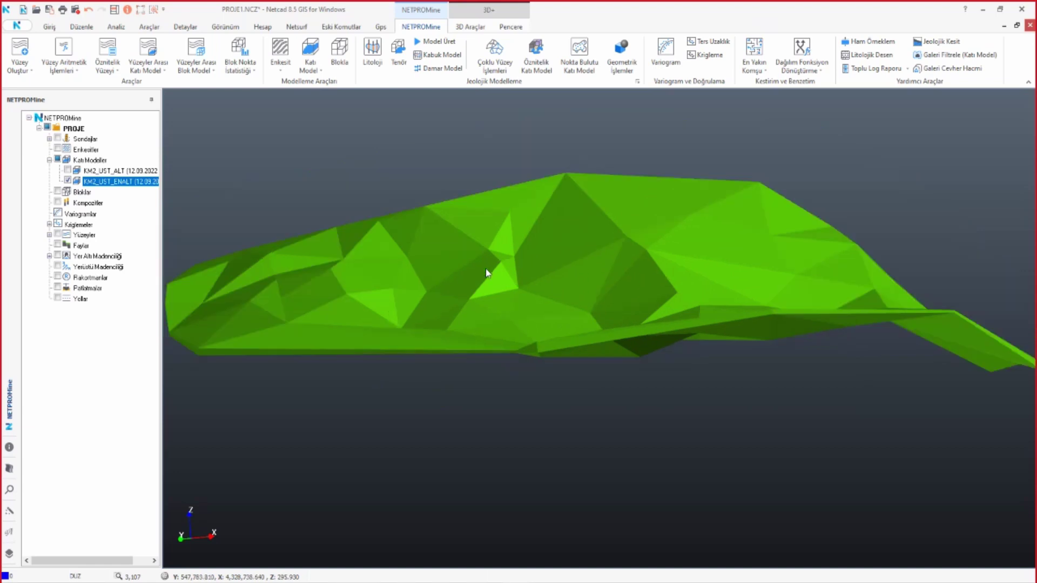
scroll(469, 258, "down", 2)
mouse_move(519, 233)
left_mouse_down()
mouse_move(567, 303)
mouse_move(570, 360)
left_mouse_up()
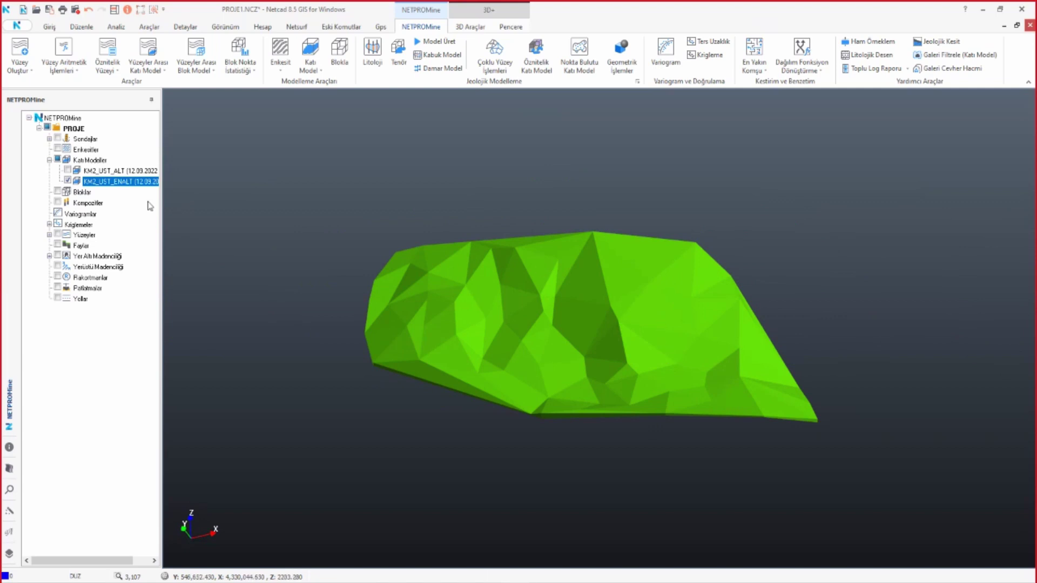
right_click(100, 182)
left_click(130, 202)
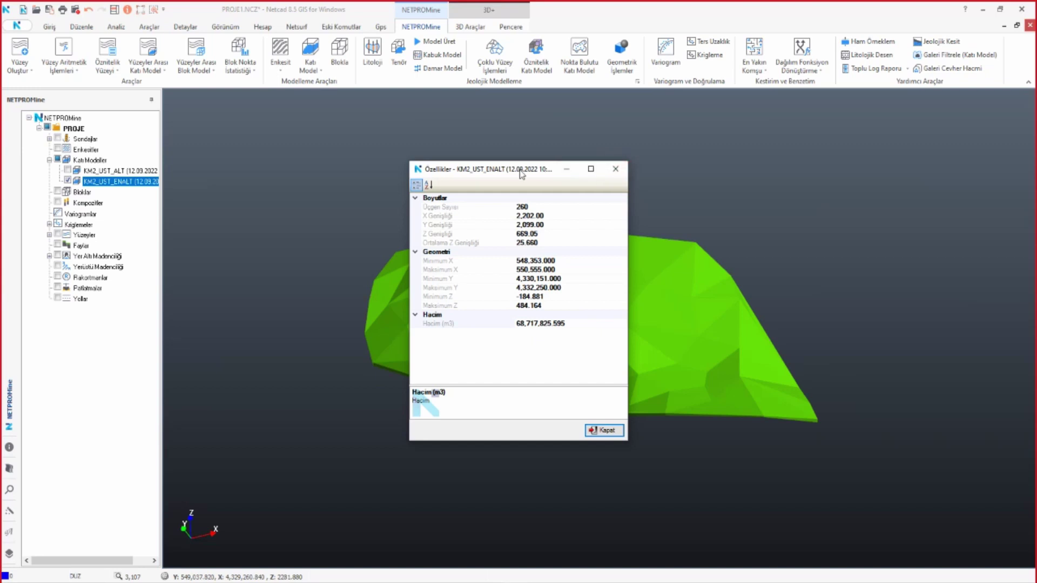
left_click_drag(540, 169, 362, 142)
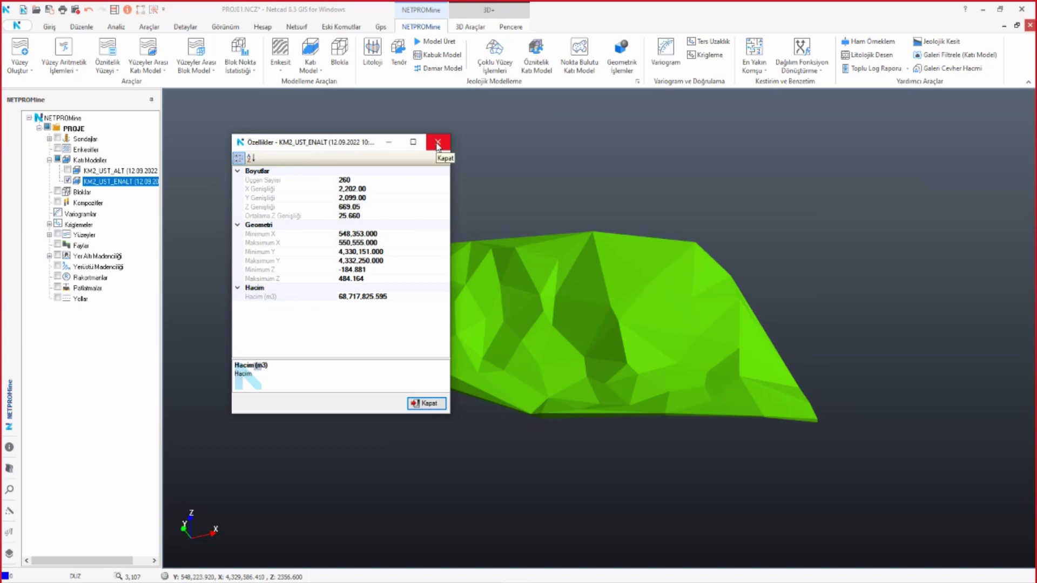
left_click(438, 143)
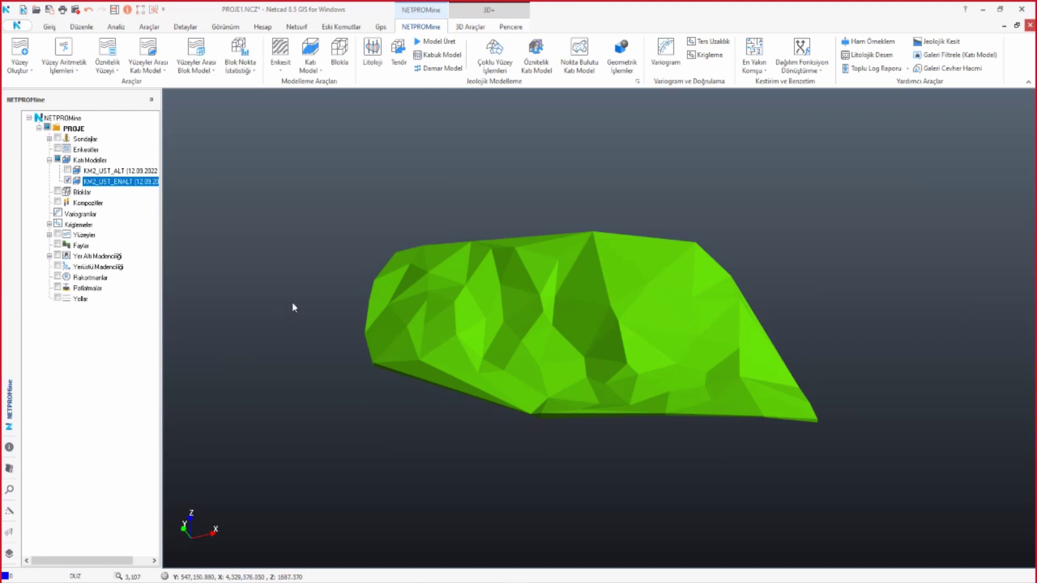
- Start Blokla on KM2_UST_ENALT with maximum block sizes X 20, Y 20 and Z 10
right_click(90, 182)
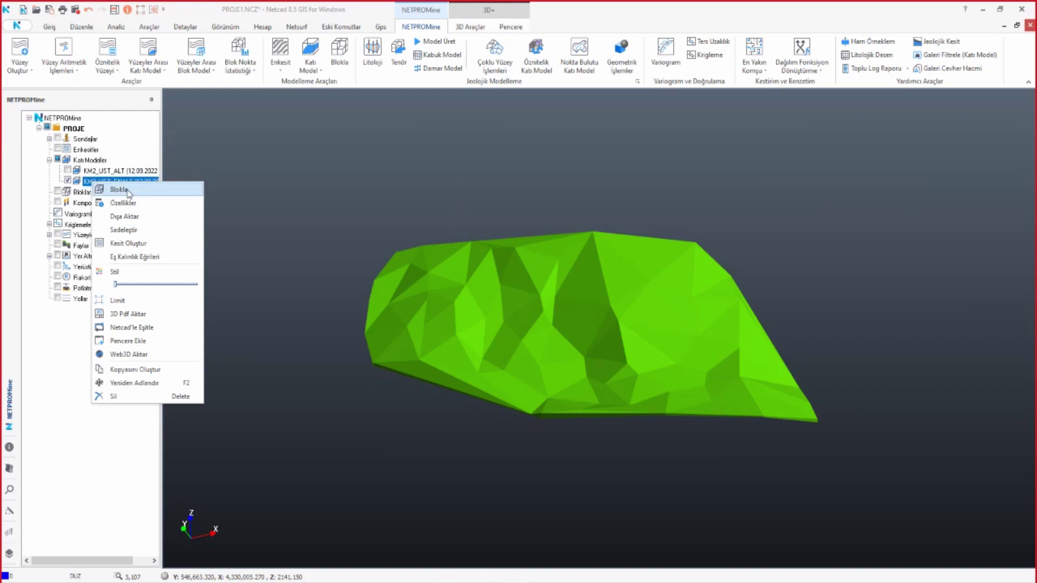
left_click(128, 193)
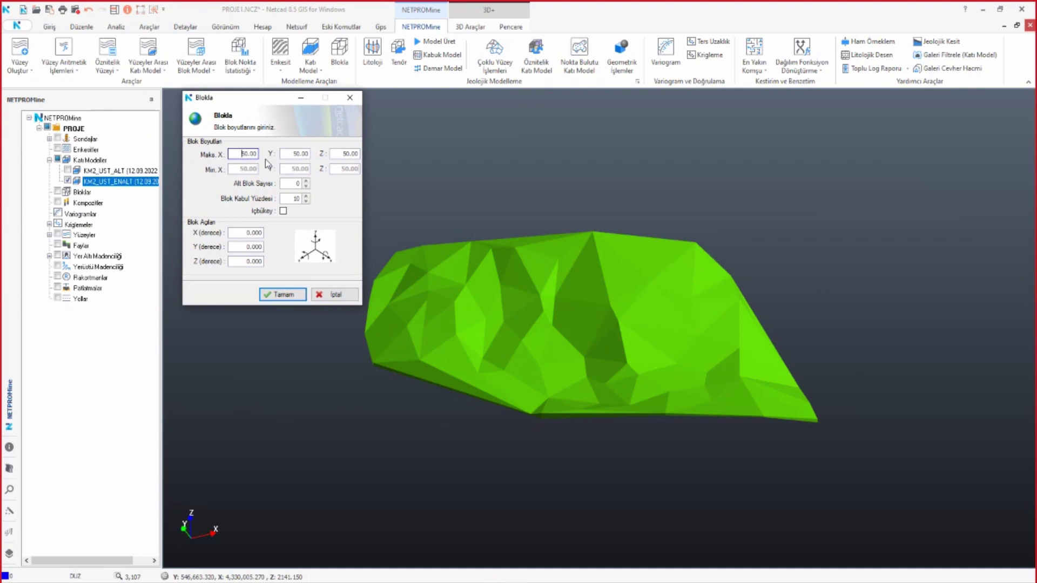
double_click(246, 154)
type("20")
double_click(292, 154)
type("20")
key("Tab")
type("10")
- Set Alt Blok Sayısı to 1 and Blok Kabul Yüzdesi to 50 percent in the Blokla dialog
left_click(305, 183)
left_click(306, 183)
left_click(305, 182)
left_click(306, 187)
key("Down")
left_click(287, 201)
type("50")
left_click_drag(290, 198, 318, 200)
type("50")
left_click(306, 181)
left_click(305, 183)
left_click(291, 199)
- Enable concave handling and run the blocking to generate Blok1
left_click(284, 211)
left_click(286, 295)
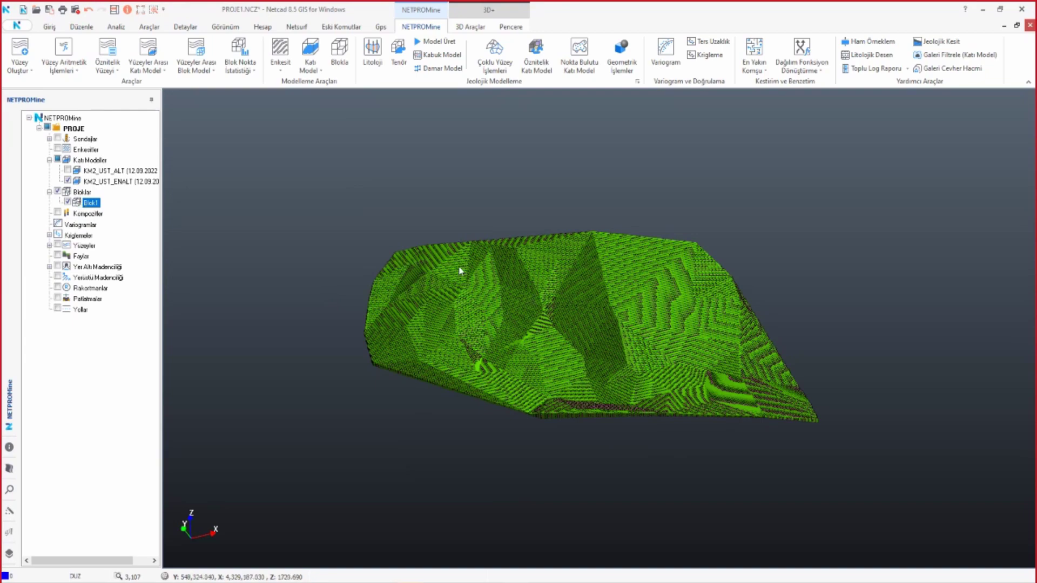
- Zoom into the Blok1 model until individual pink blocks are clearly visible
scroll(611, 280, "up", 5)
scroll(723, 221, "up", 5)
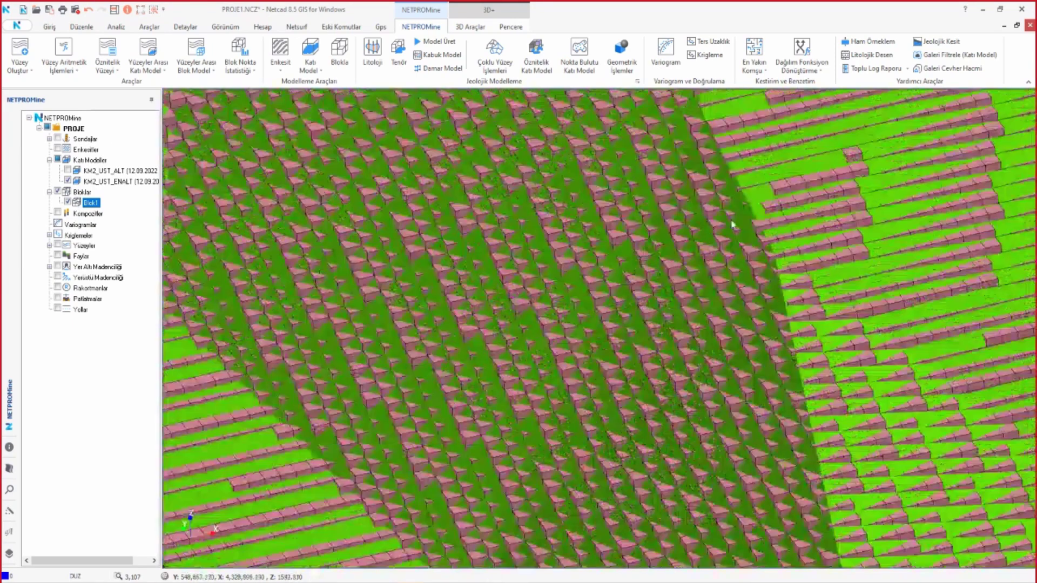
scroll(723, 232, "up", 2)
scroll(658, 301, "up", 2)
scroll(663, 306, "up", 2)
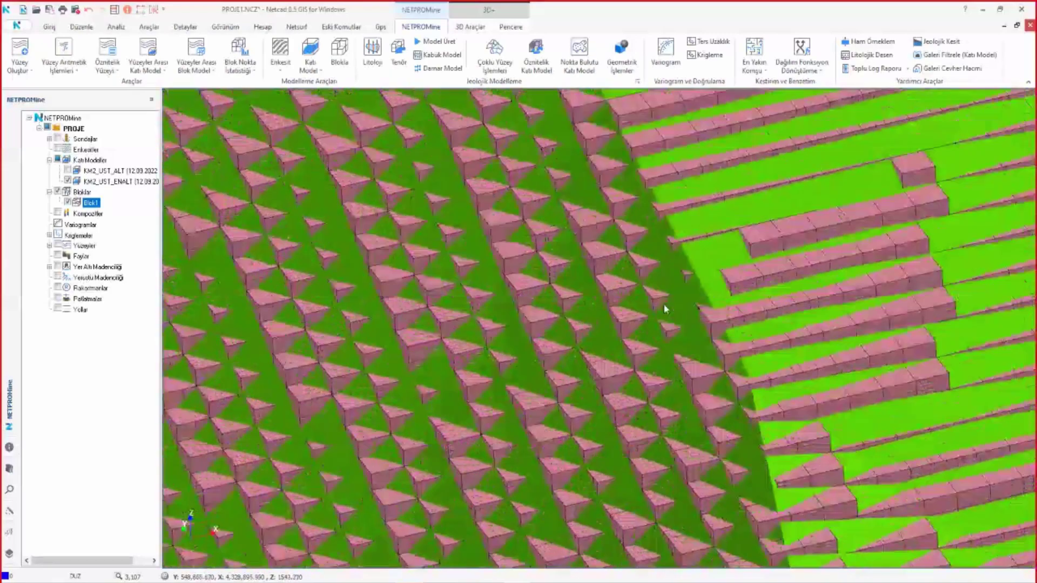
scroll(627, 324, "up", 2)
scroll(607, 332, "up", 1)
scroll(608, 327, "up", 2)
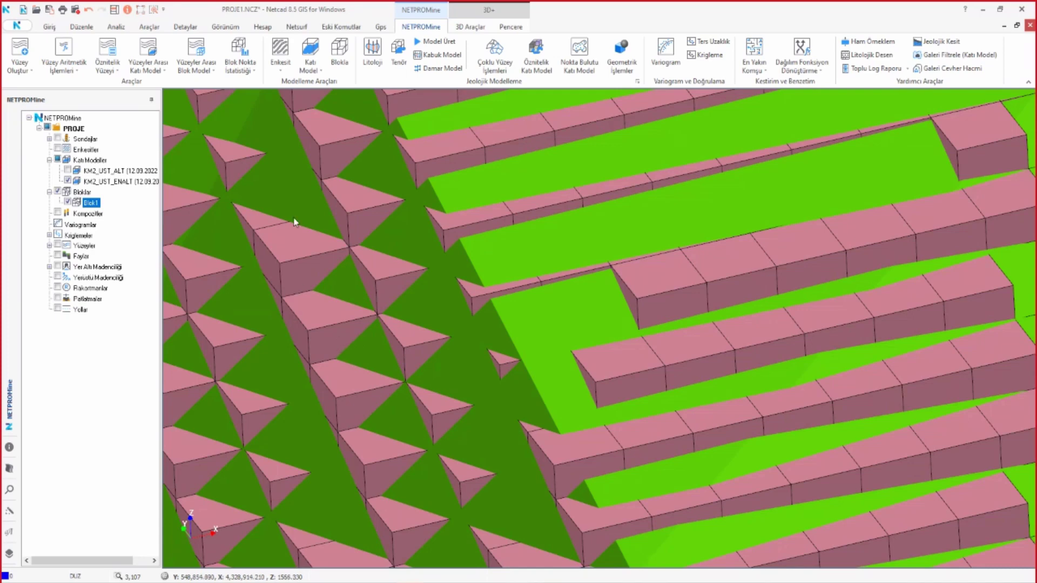
left_click(139, 11)
- Hide the KM2_UST_ENALT solid and orbit the block model to an oblique view
scroll(523, 50, "down", 1)
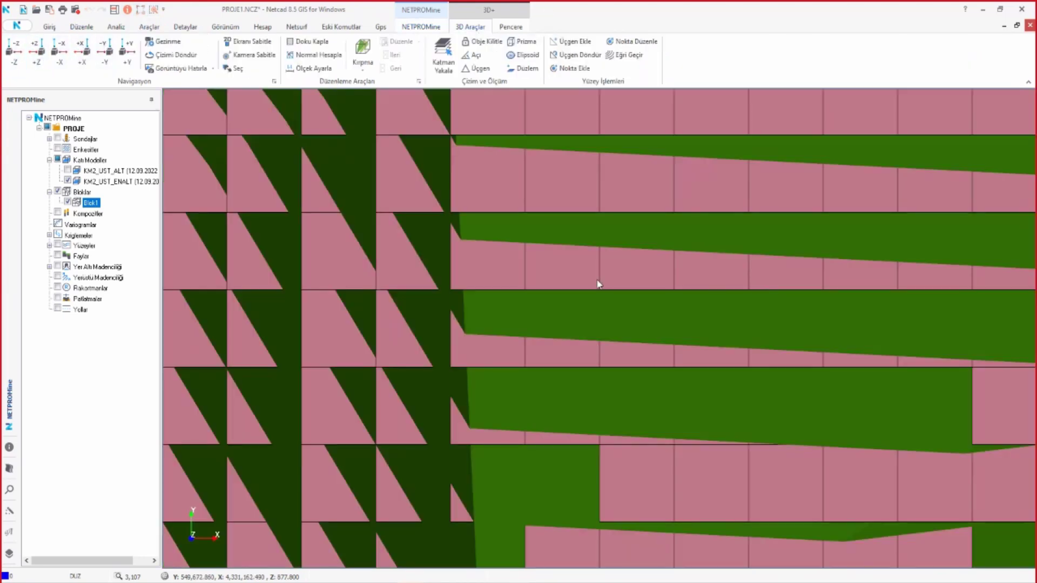
scroll(589, 279, "down", 1)
scroll(588, 279, "down", 2)
scroll(587, 279, "down", 2)
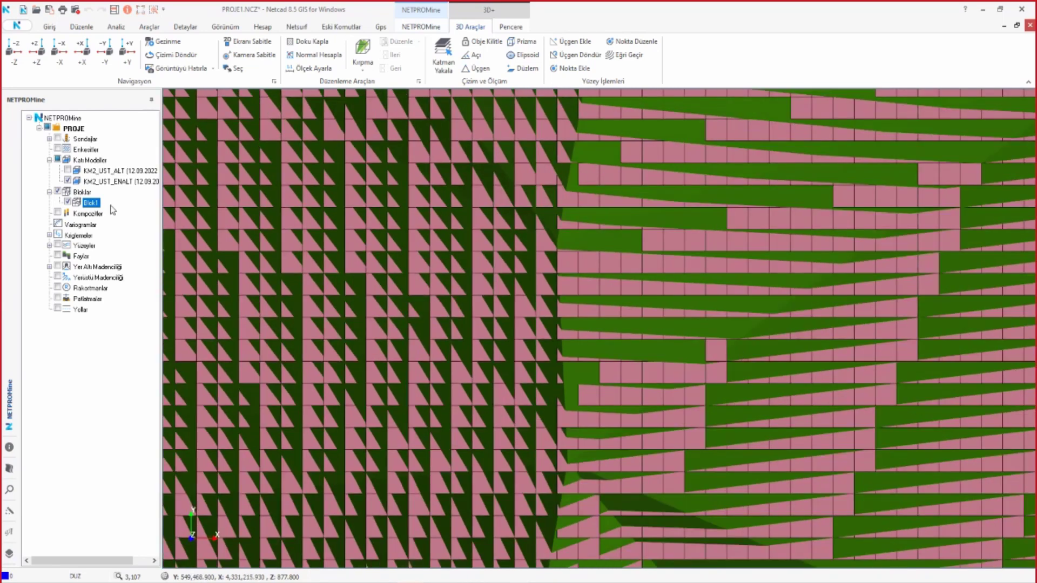
left_click(67, 181)
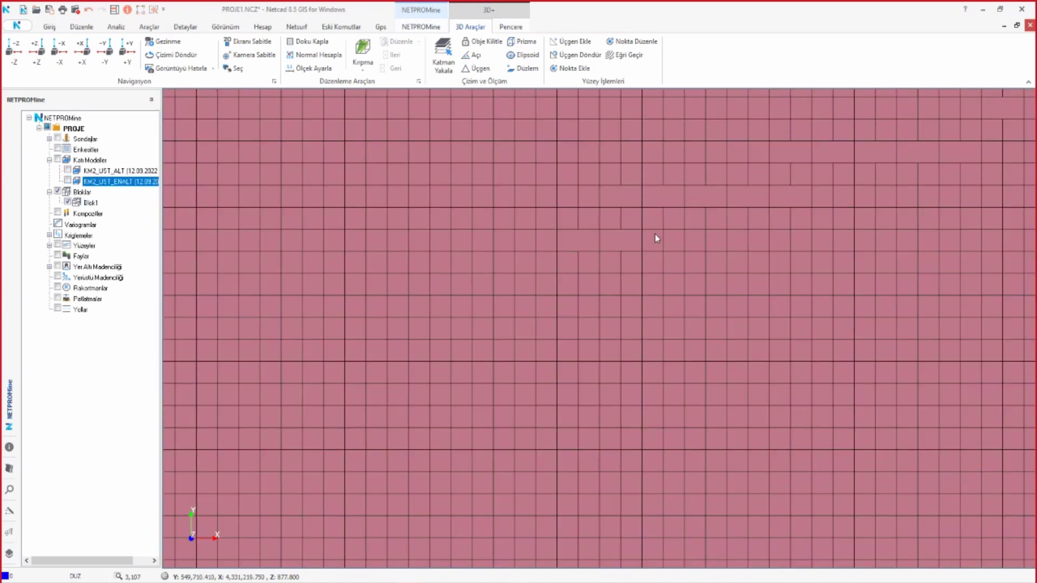
middle_click_drag(649, 216, 646, 245)
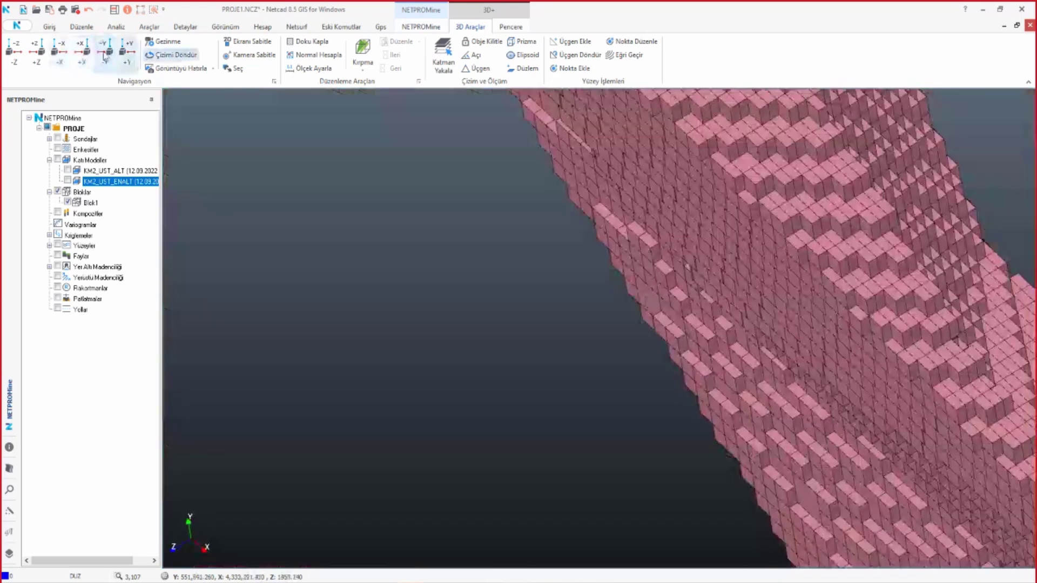
- Change the 3D navigation mode to TrackballCamera
left_click(14, 49)
left_click(274, 81)
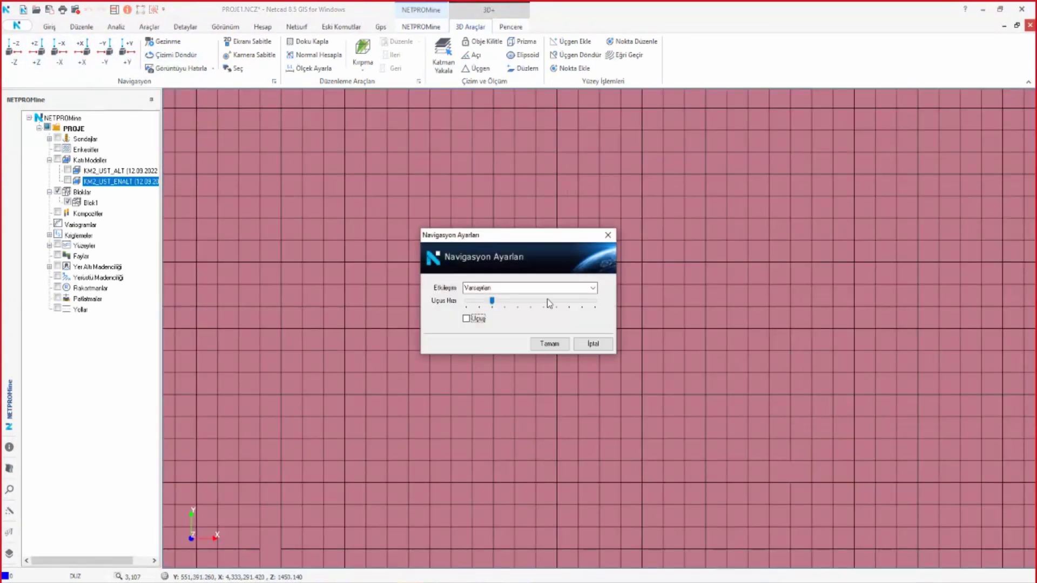
left_click(593, 288)
left_click(516, 313)
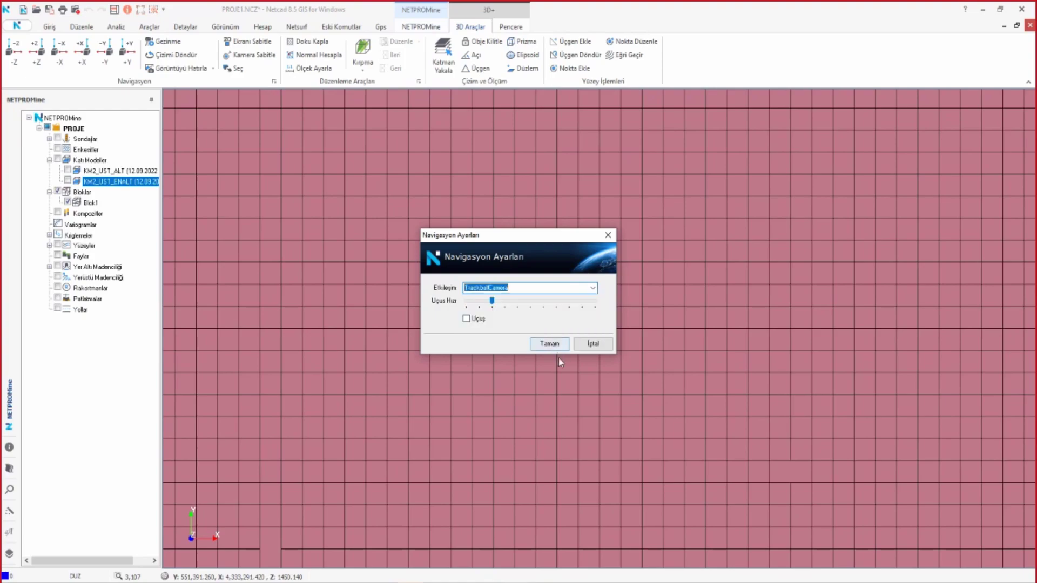
left_click(550, 344)
- Tilt the block model to see its side faces, then show KM2_UST_ENALT again
scroll(512, 298, "down", 2)
scroll(519, 296, "down", 2)
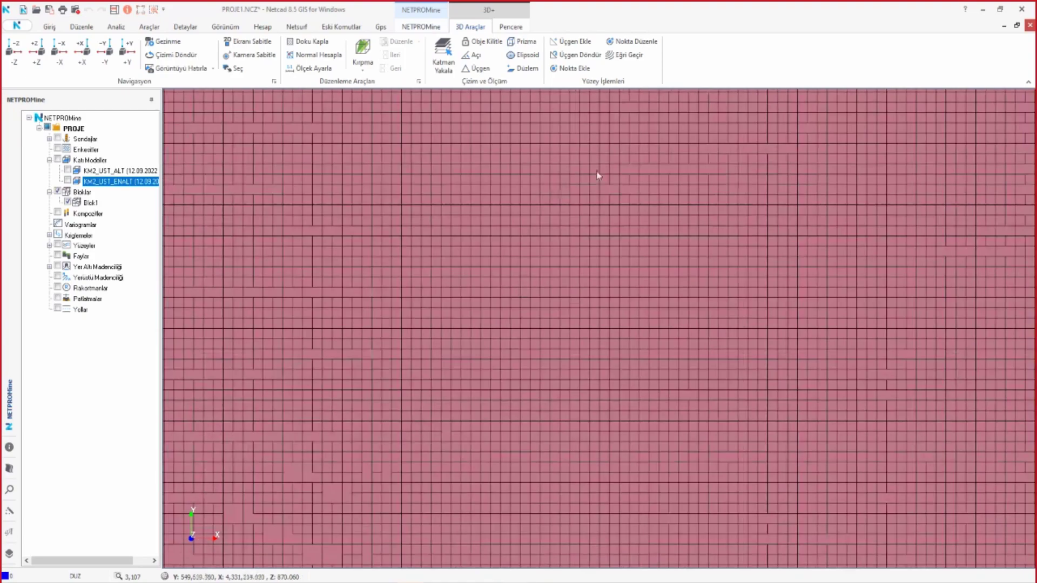
scroll(679, 203, "down", 2)
scroll(496, 461, "up", 1)
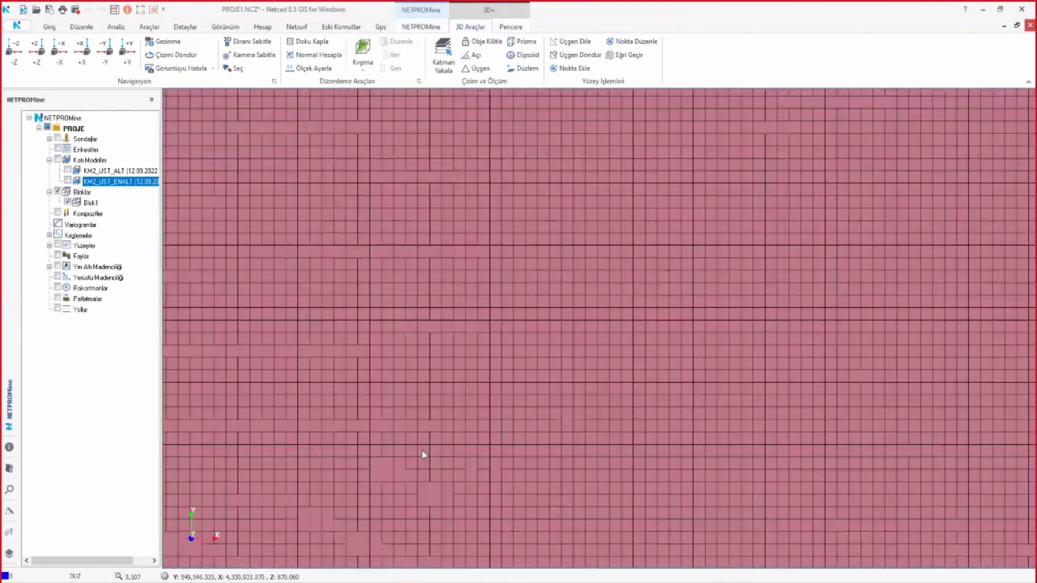
scroll(464, 421, "up", 2)
scroll(518, 351, "up", 2)
scroll(481, 338, "up", 1)
scroll(600, 322, "up", 1)
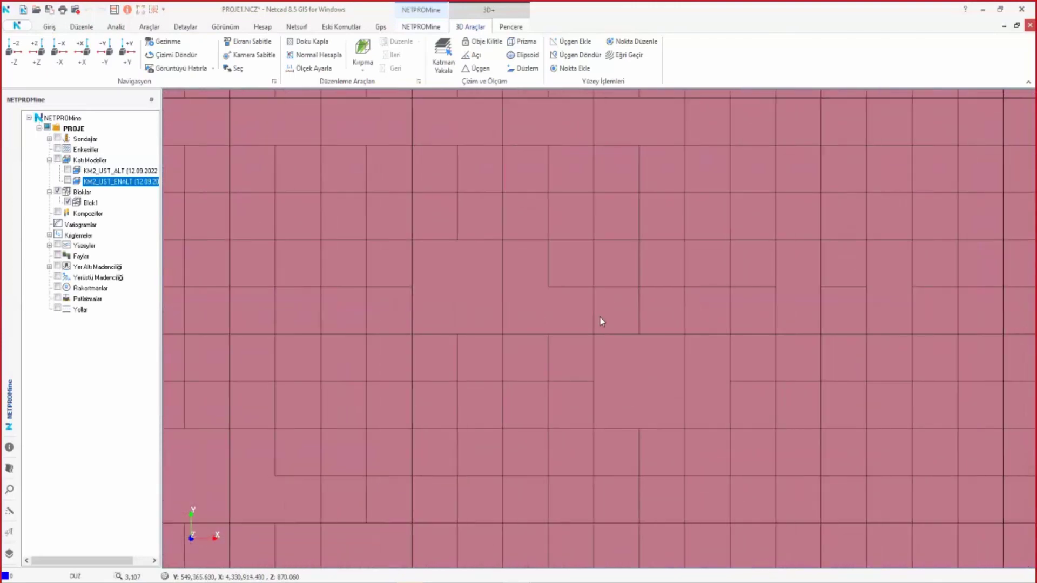
scroll(678, 299, "up", 2)
middle_click_drag(683, 278, 685, 257)
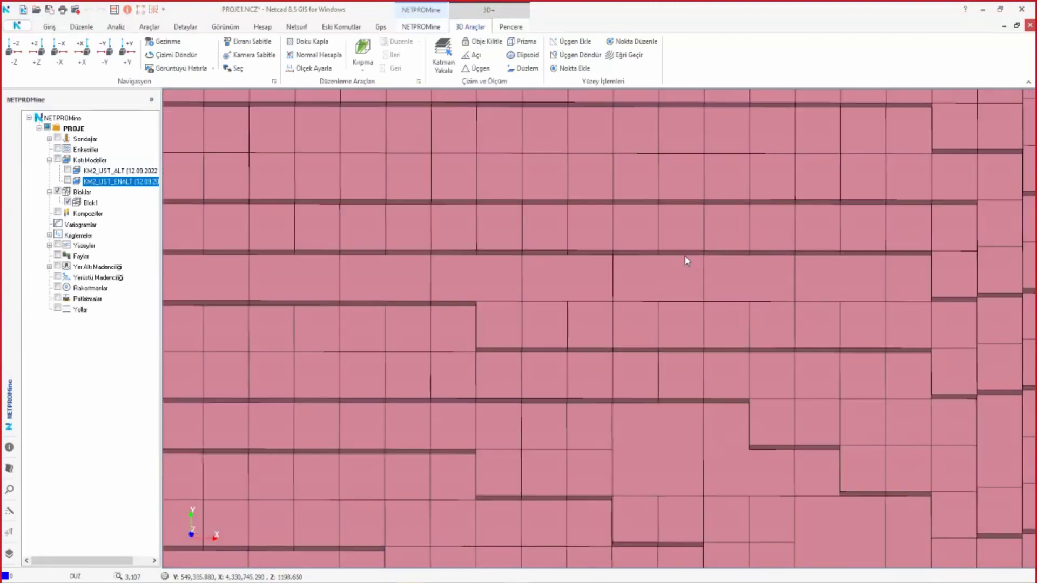
mouse_move(685, 417)
middle_mouse_down()
mouse_move(707, 231)
mouse_move(697, 394)
mouse_move(678, 352)
mouse_move(678, 308)
mouse_move(664, 299)
middle_mouse_up()
scroll(696, 394, "down", 1)
scroll(689, 398, "down", 1)
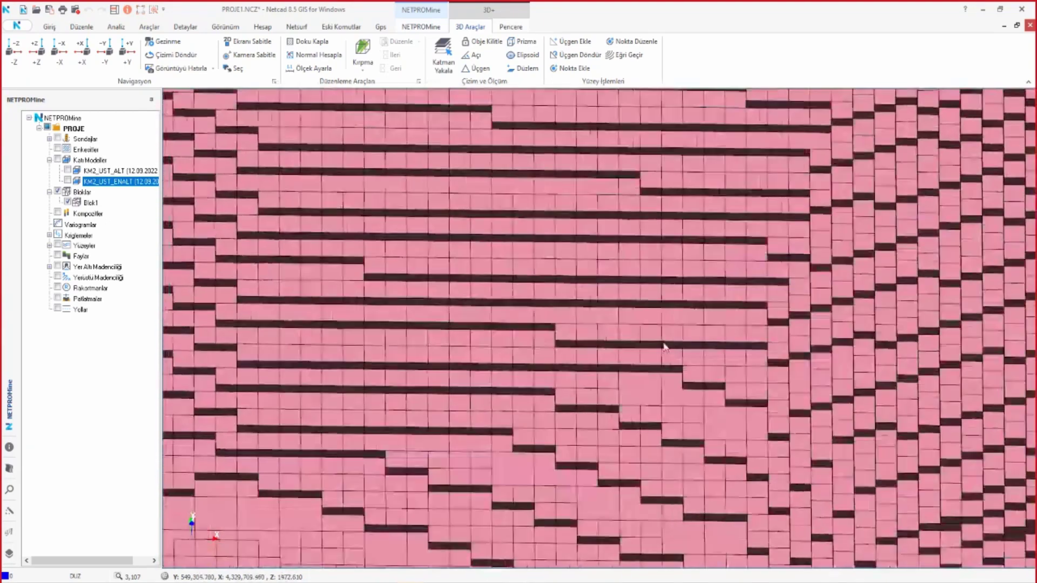
scroll(682, 304, "up", 2)
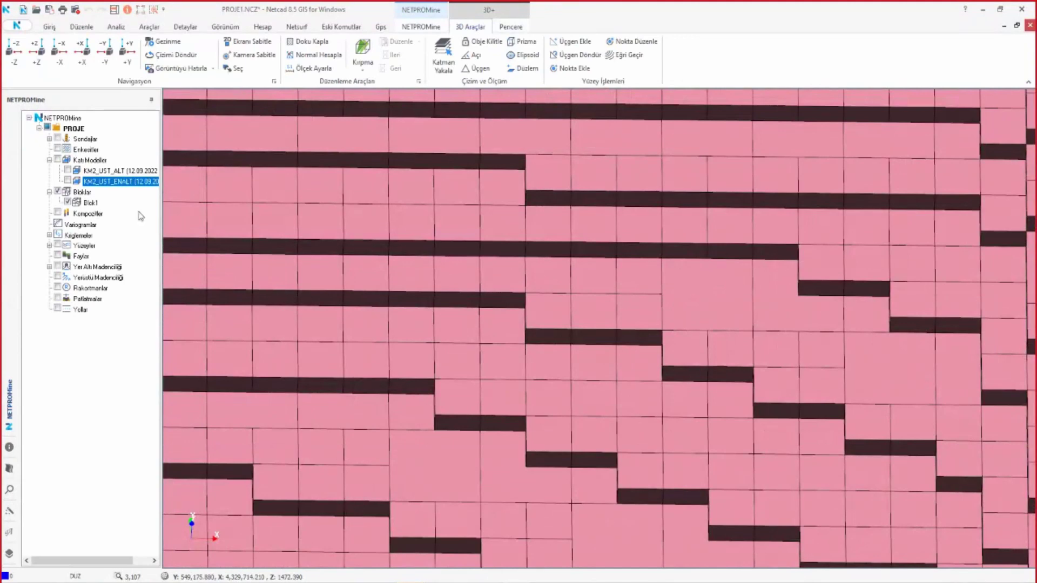
left_click(68, 181)
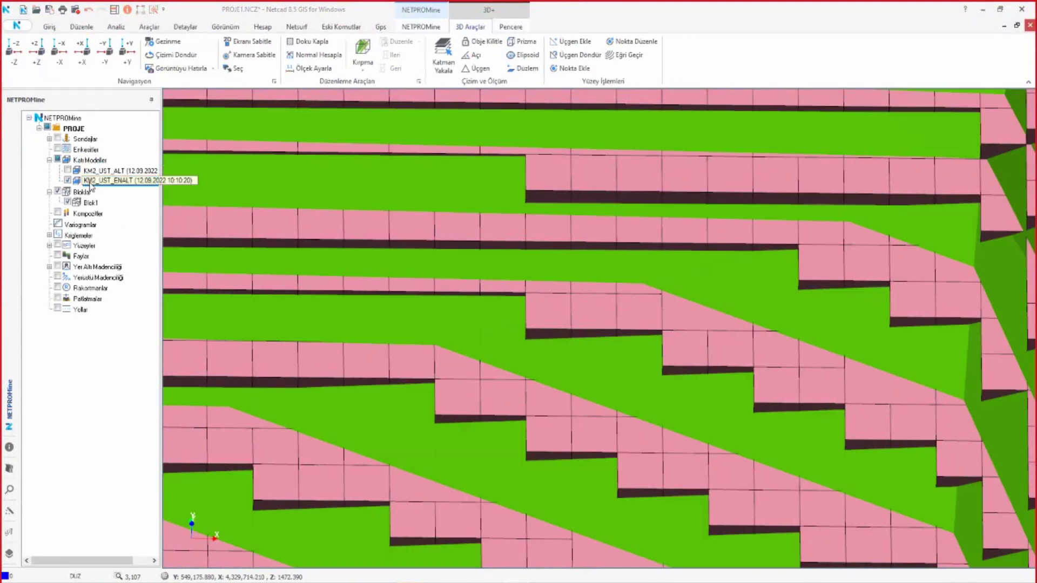
- Make the KM2_UST_ENALT solid semi-transparent to reveal the block terraces
right_click(91, 184)
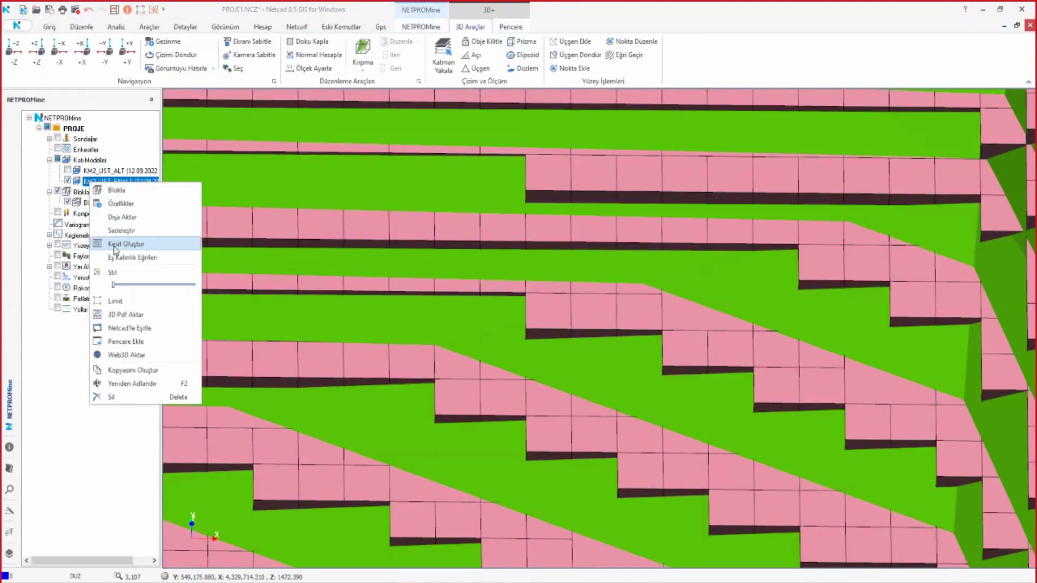
left_click_drag(121, 285, 152, 285)
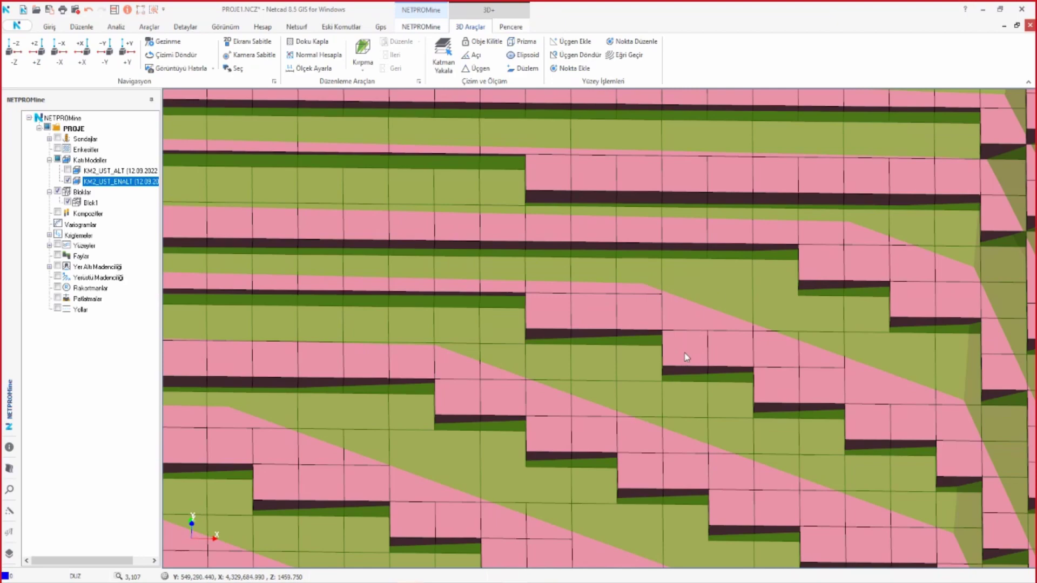
middle_click_drag(688, 354, 681, 264)
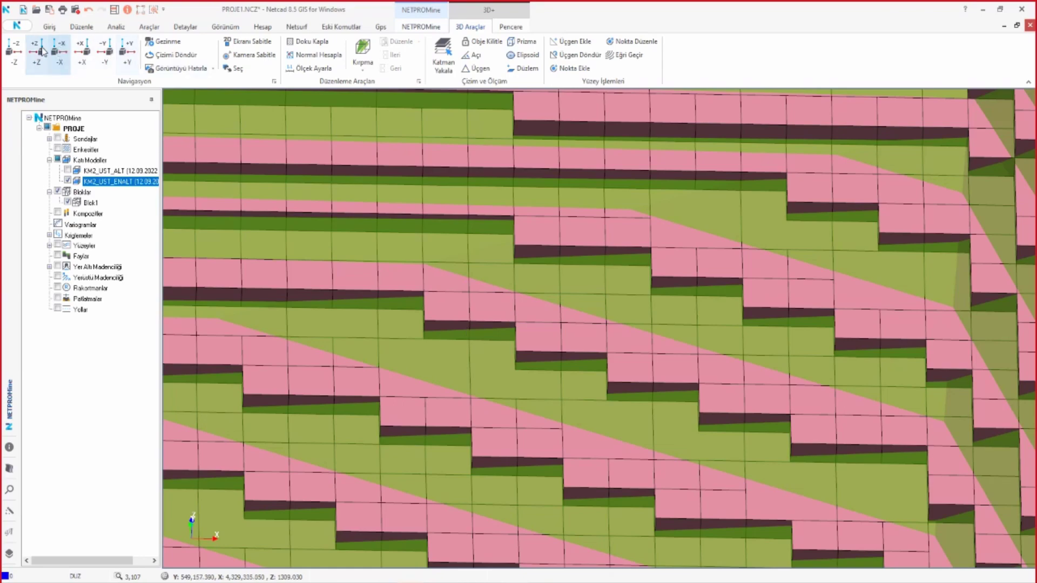
- View the blocks from top-down, zoom out, and orbit to see the full block grid
left_click(17, 56)
scroll(668, 336, "down", 2)
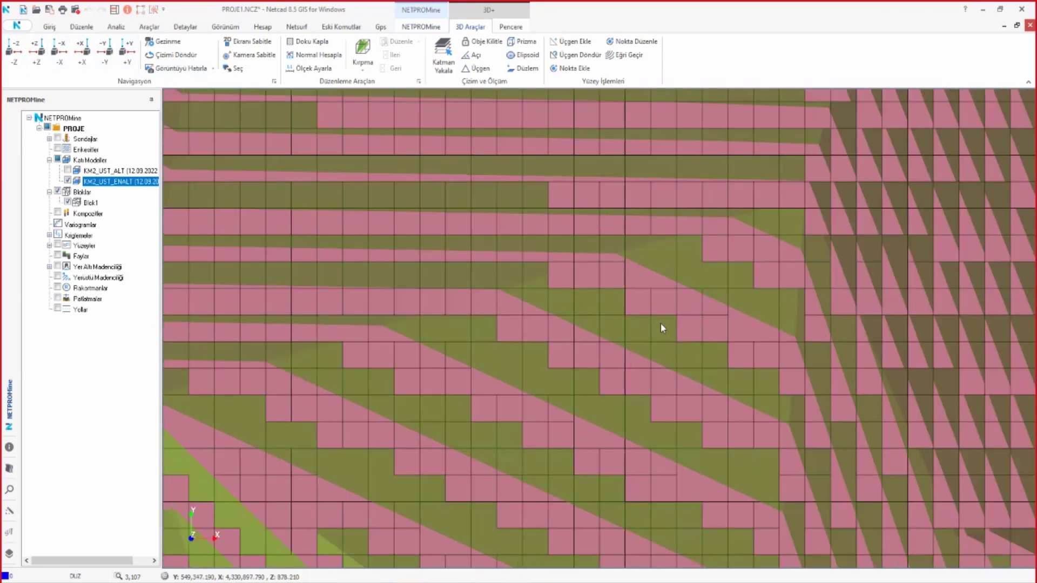
scroll(662, 326, "down", 2)
scroll(657, 338, "down", 2)
scroll(658, 338, "down", 2)
mouse_move(624, 415)
middle_mouse_down()
mouse_move(639, 299)
mouse_move(201, 227)
middle_mouse_up()
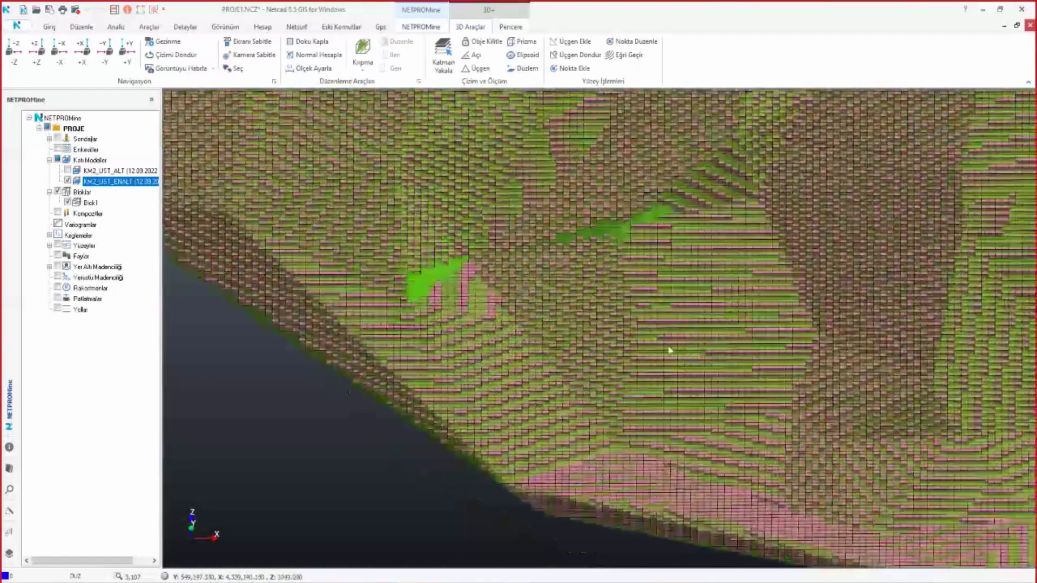
- Check Blok1's properties, which report 84826 blocks
right_click(89, 203)
left_click(108, 226)
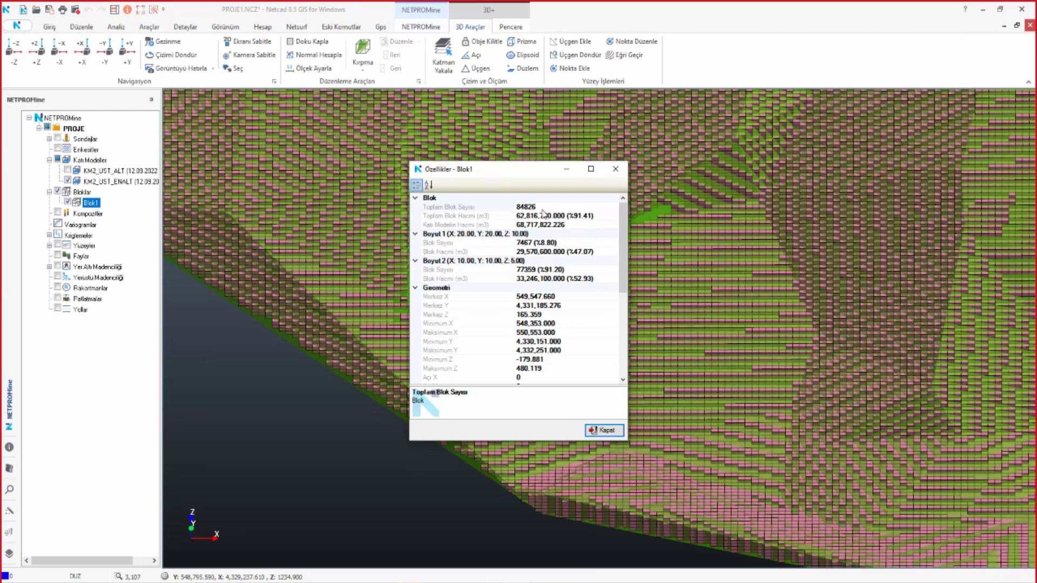
left_click(604, 430)
- Hide Blok1 and reopen the Blokla settings for KM2_UST_ENALT
left_click(67, 202)
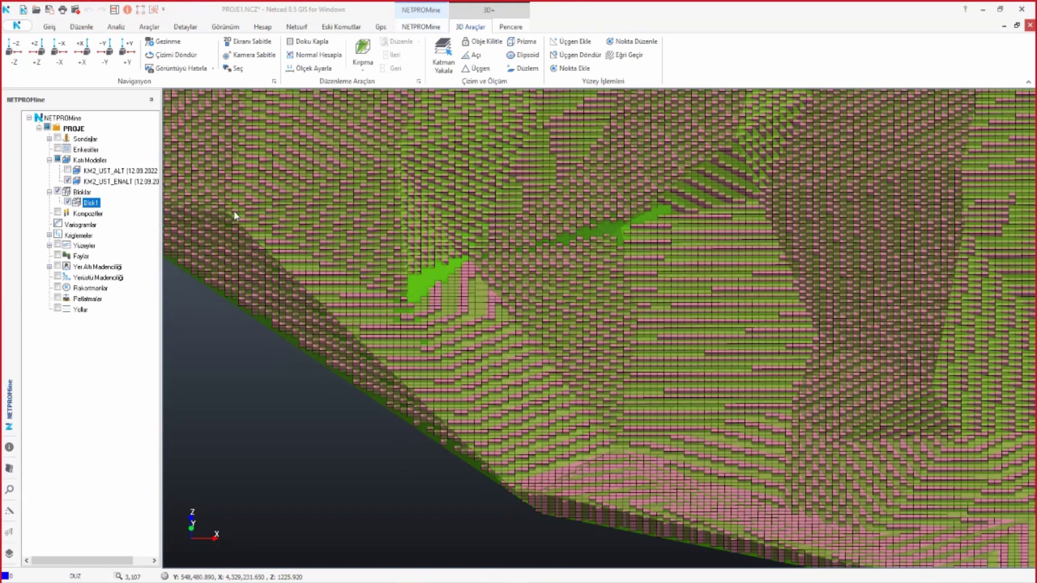
right_click(90, 182)
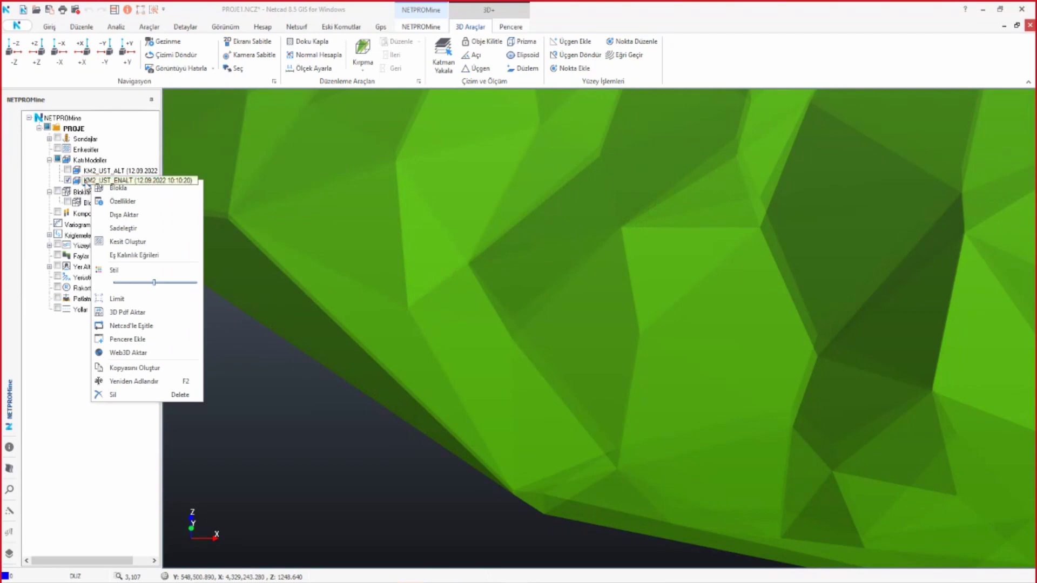
left_click(116, 187)
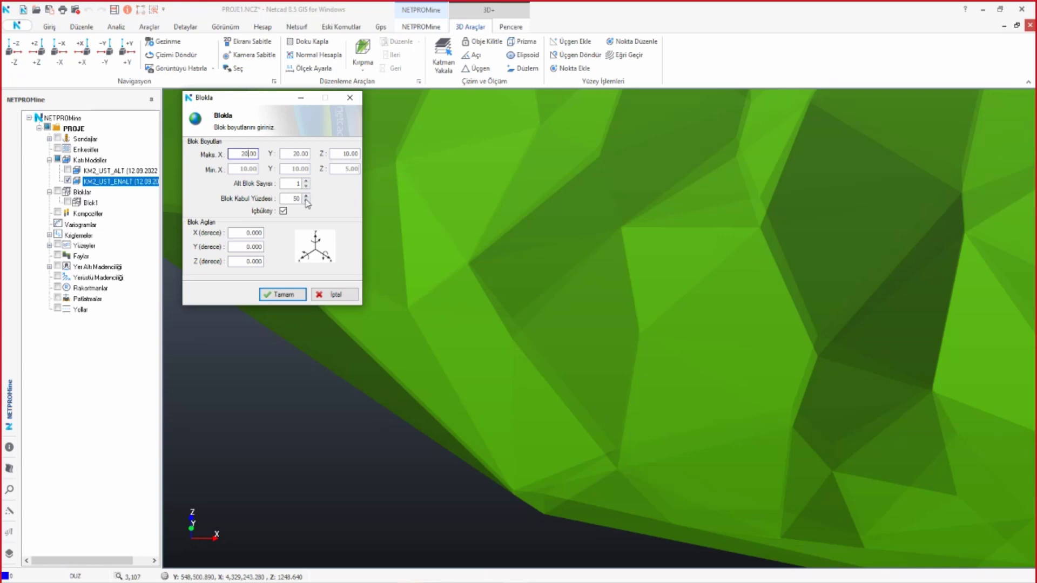
- Change Blok Kabul Yüzdesi to 2 and generate the Blok2 block model
double_click(295, 198)
type("2")
left_click(294, 301)
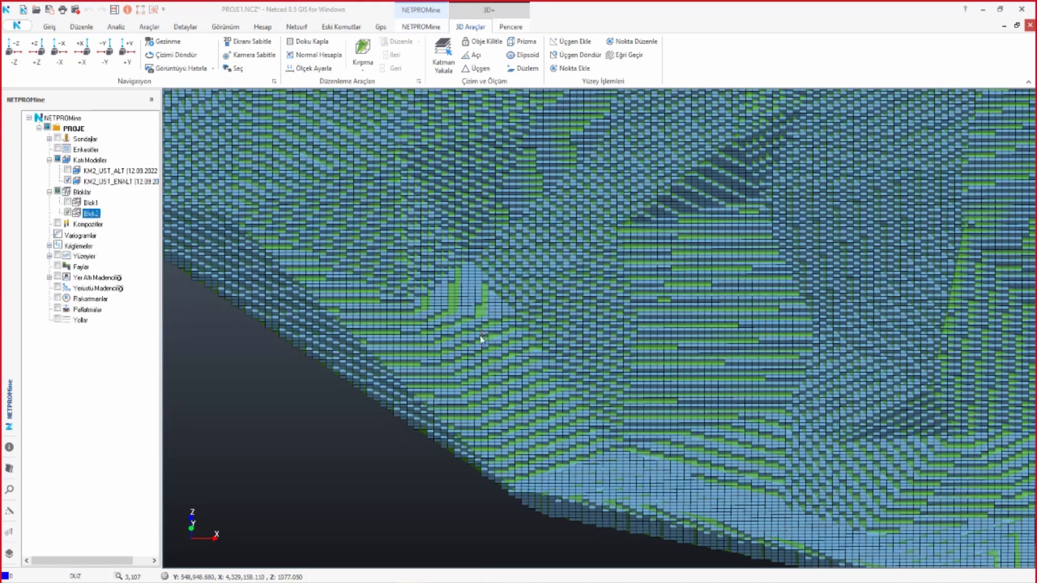
- Hide the KM2_UST_ENALT solid so only Blok2's cubes show, and select Blok2
scroll(402, 317, "down", 5)
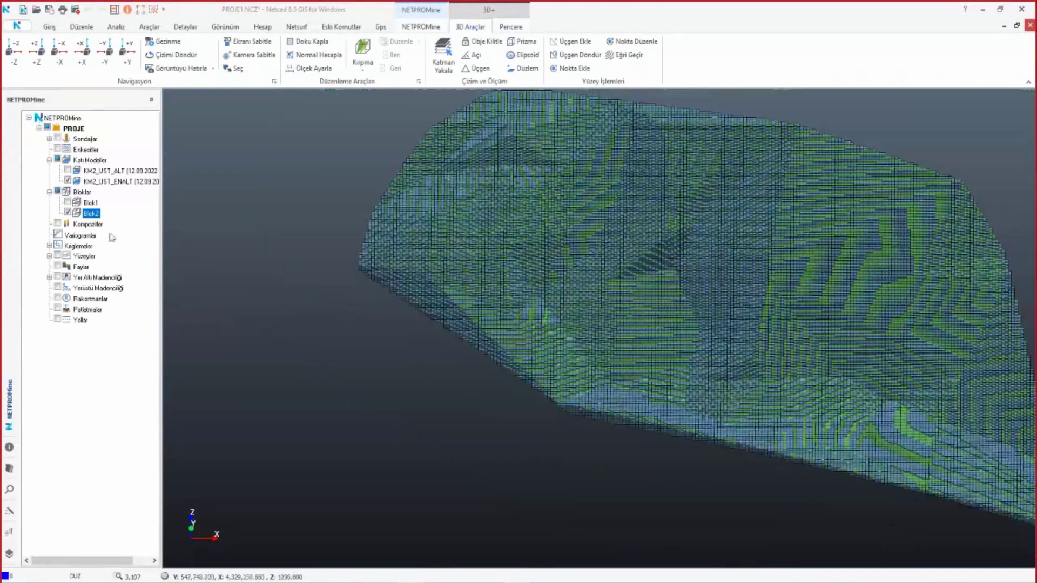
middle_click_drag(568, 257, 419, 231)
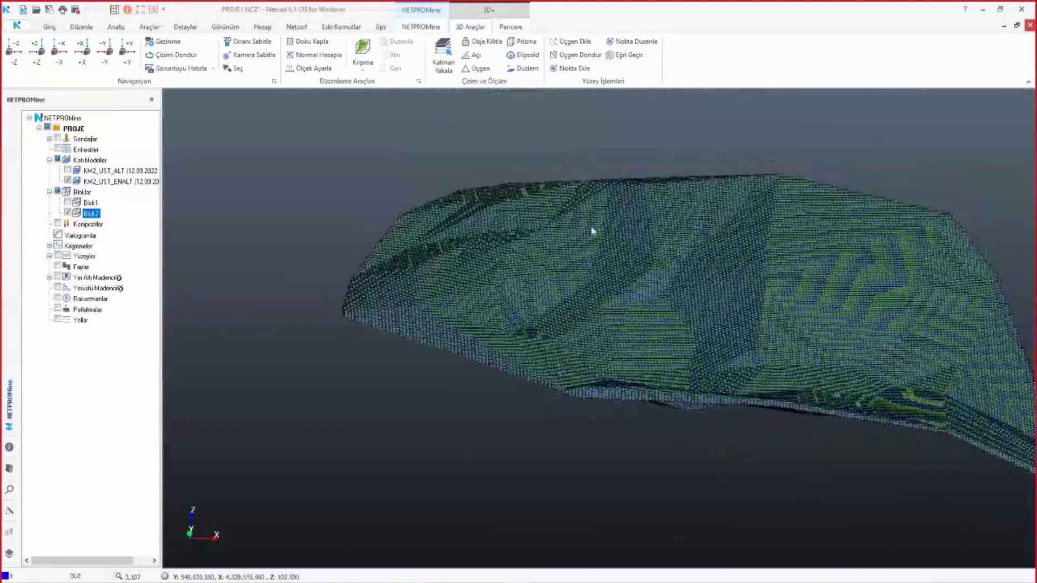
left_click(68, 181)
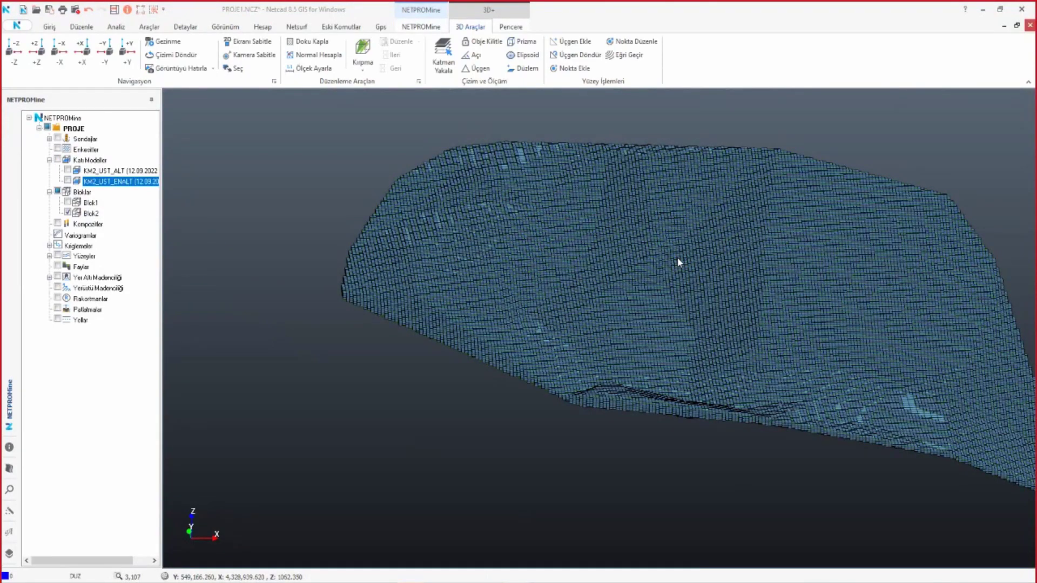
scroll(661, 239, "up", 3)
scroll(581, 291, "up", 2)
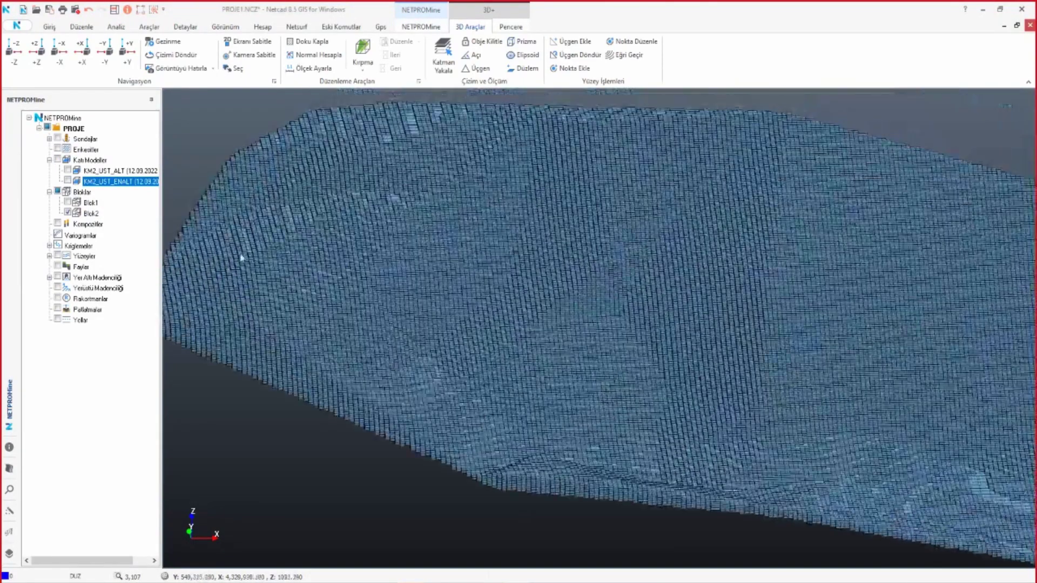
left_click(89, 216)
right_click(89, 215)
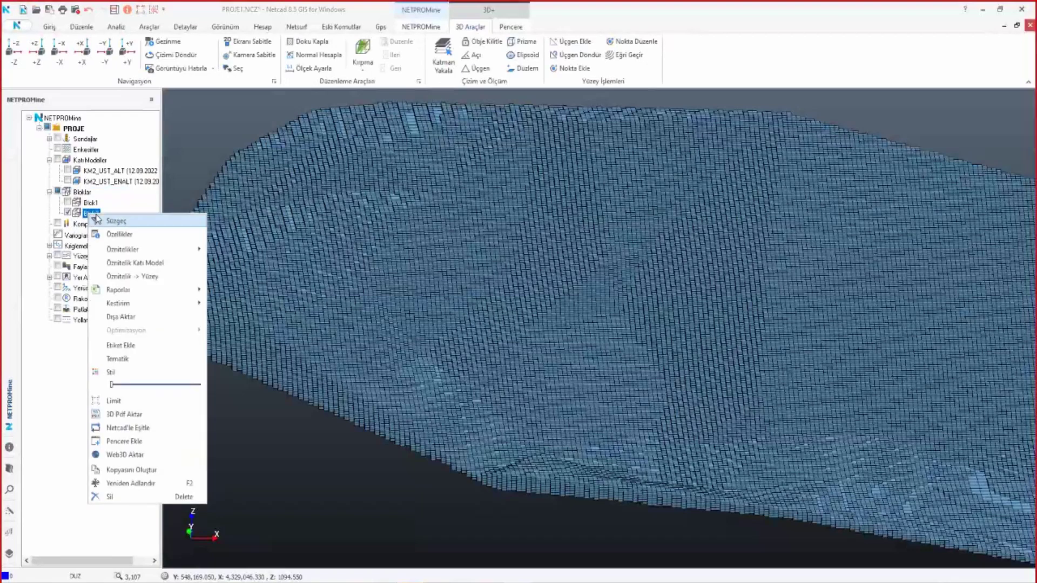
left_click(120, 234)
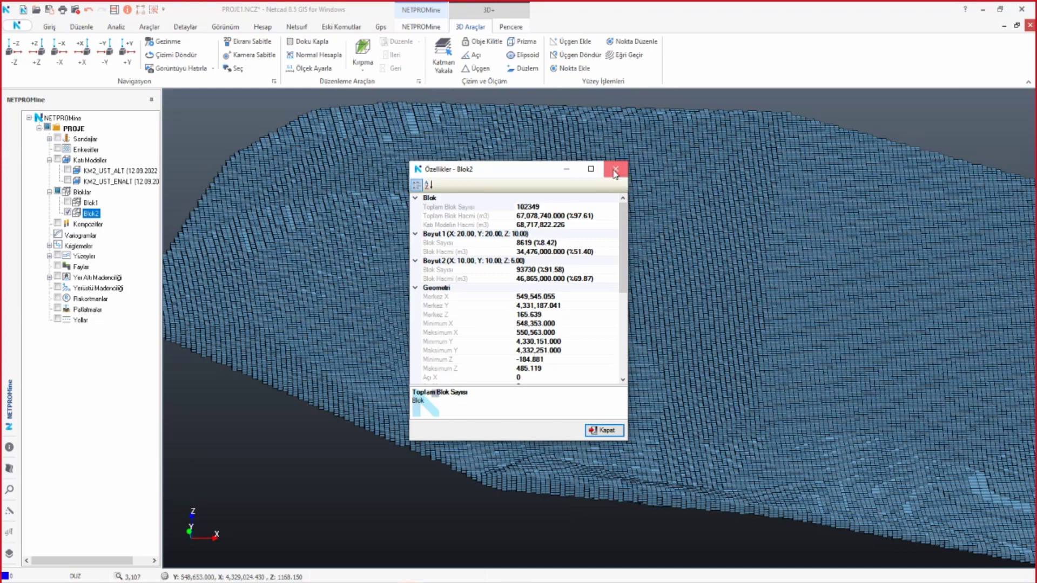
left_click(615, 171)
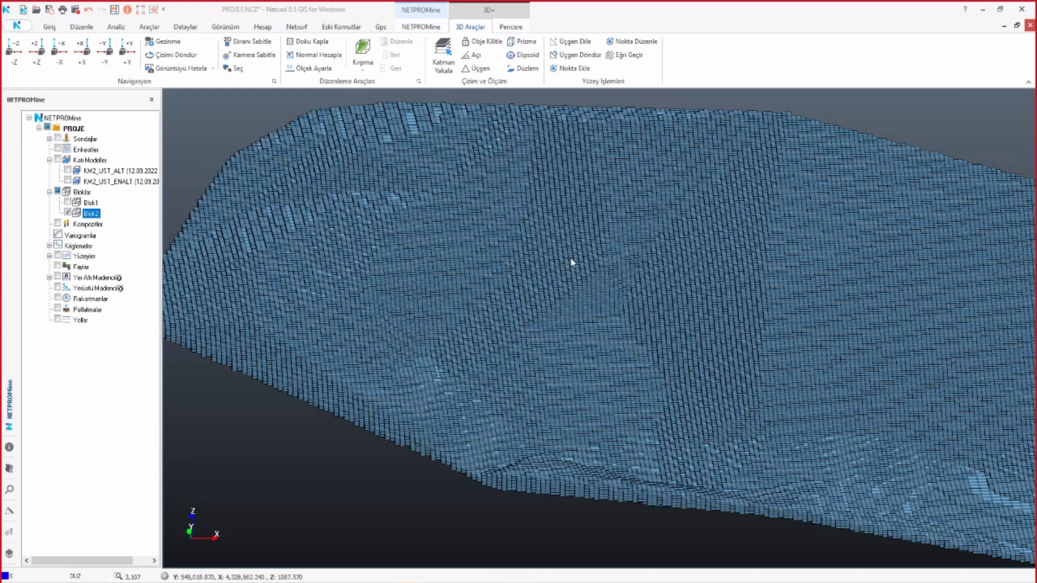
scroll(572, 263, "down", 5)
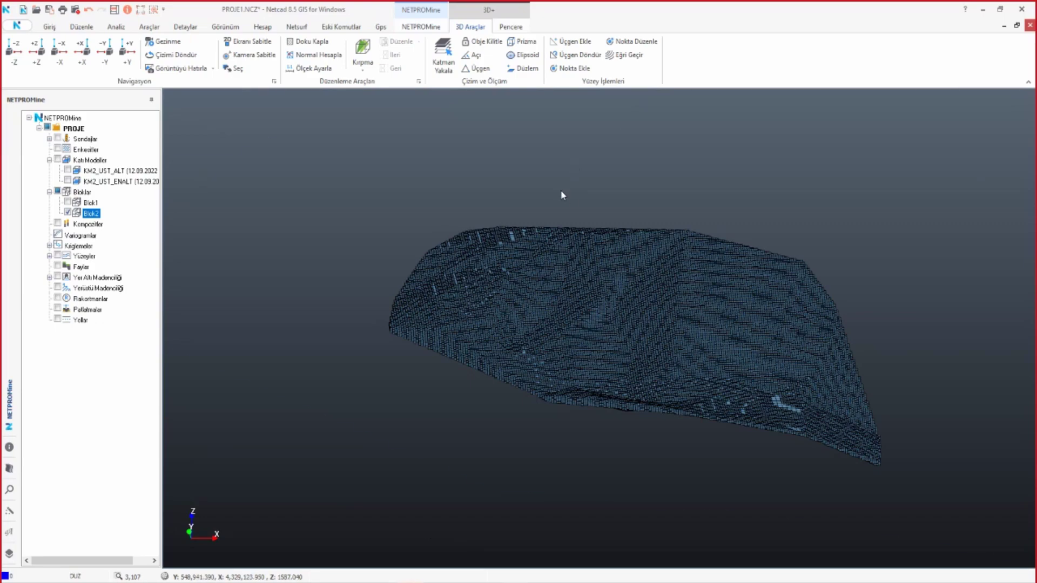
scroll(562, 195, "up", 3)
scroll(440, 229, "up", 3)
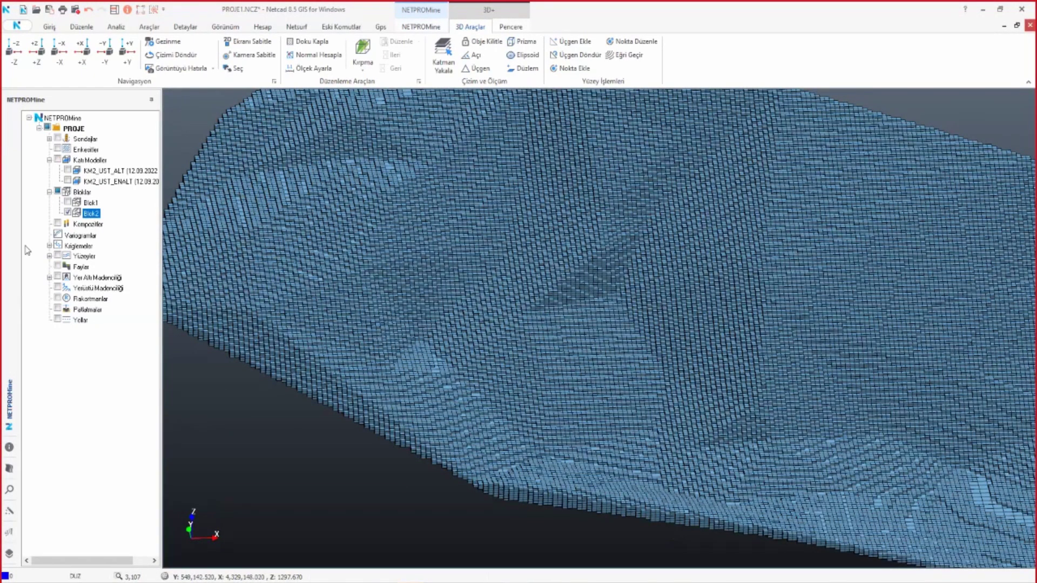
left_click(68, 213)
left_click(68, 213)
left_click(67, 180)
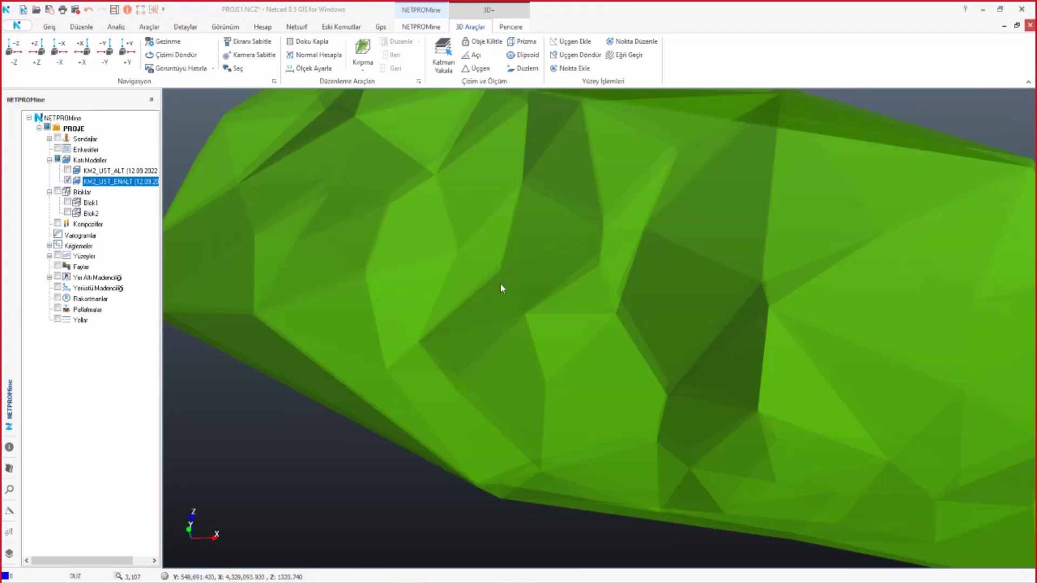
left_click(67, 181)
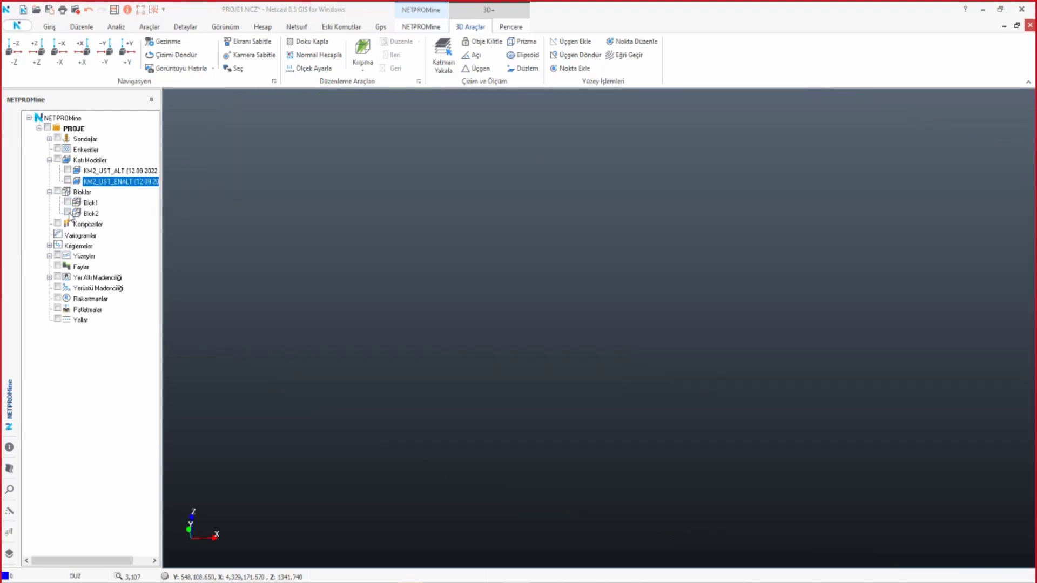
left_click(68, 213)
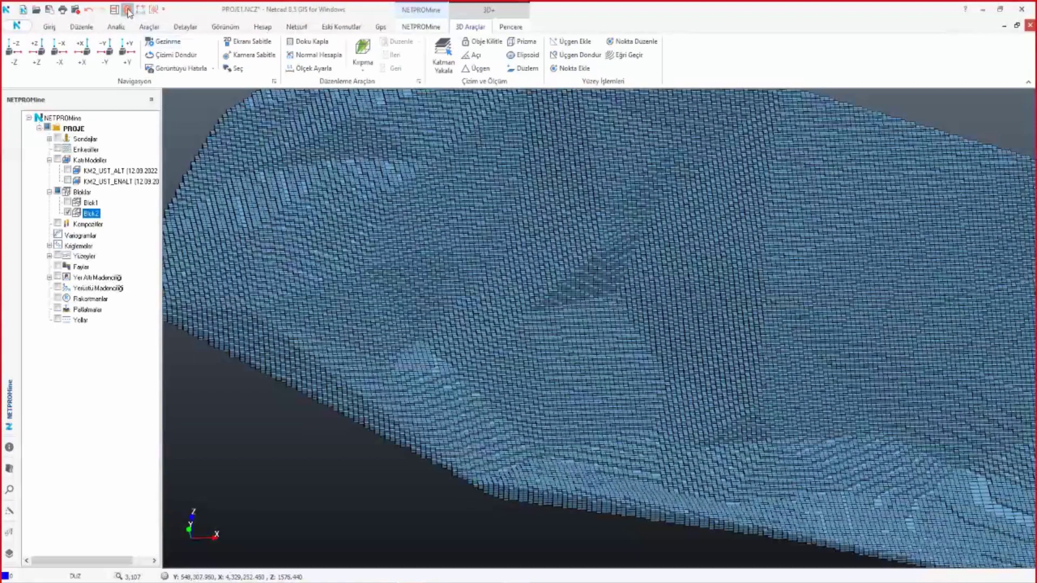
- Query two Blok2 cubes (10×10×5 size, density 1), then zoom out to the whole model
left_click(128, 11)
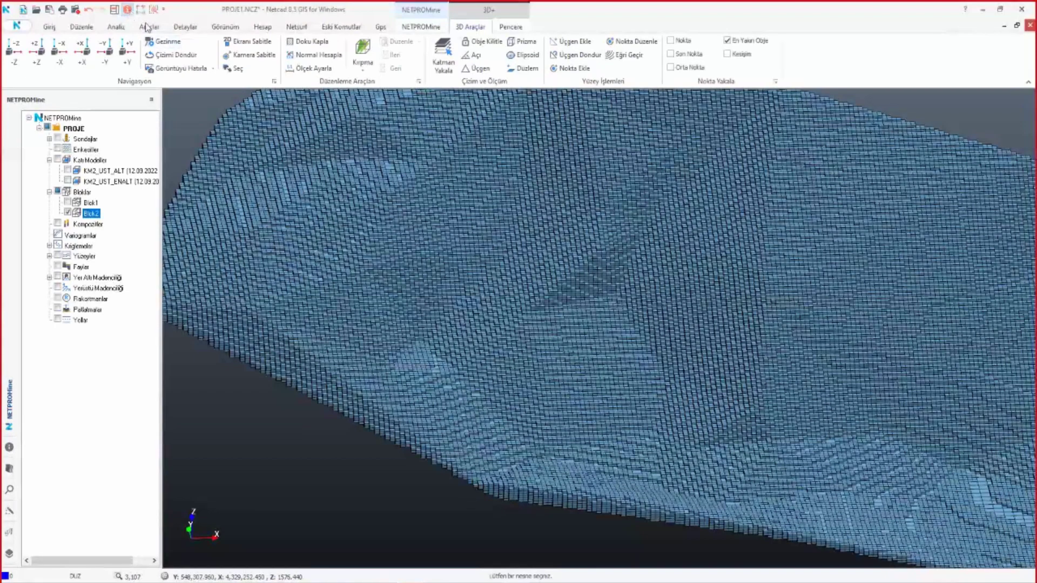
left_click(491, 234)
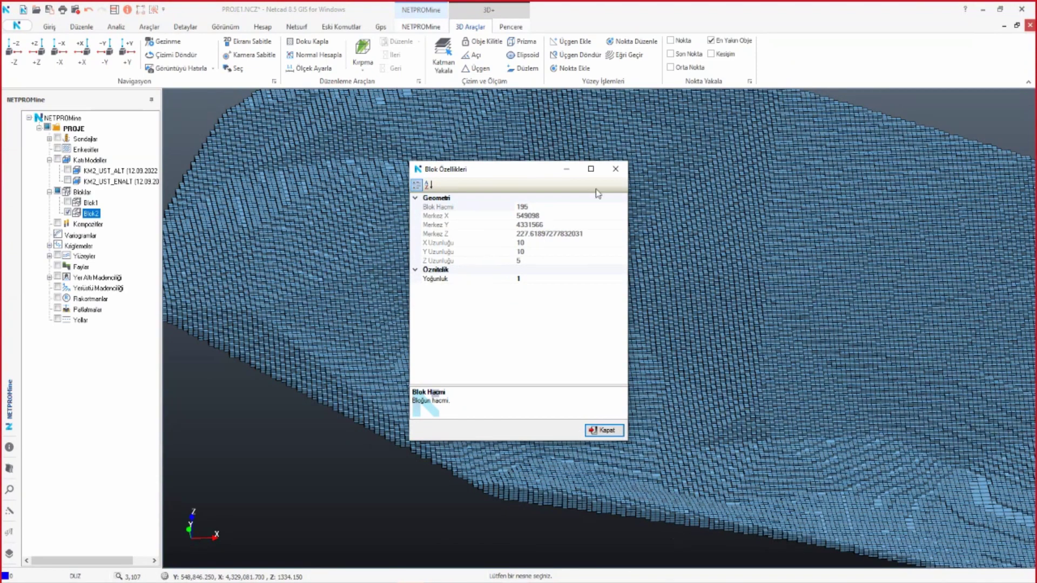
left_click(615, 169)
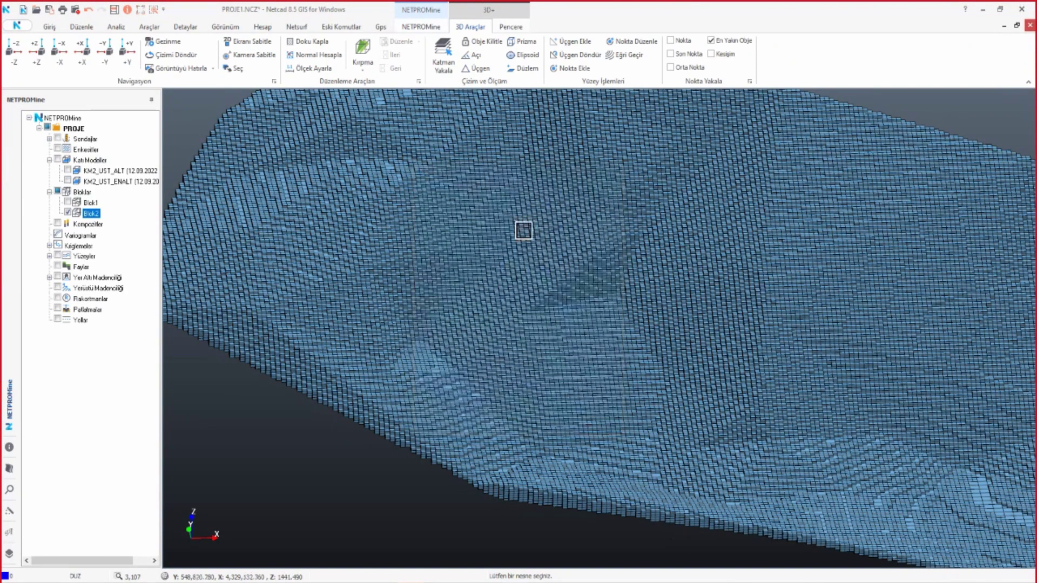
left_click(546, 266)
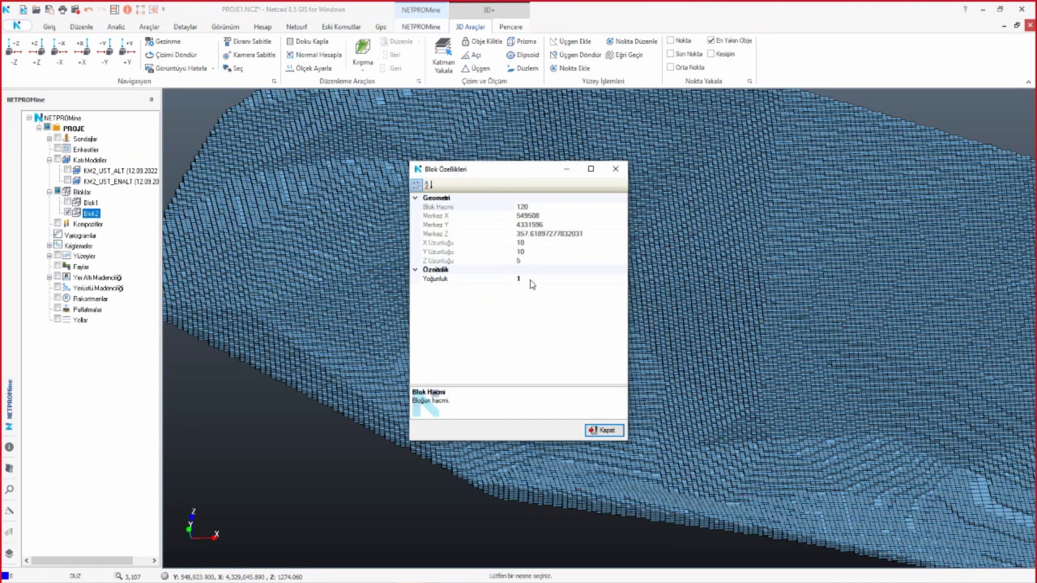
left_click(615, 169)
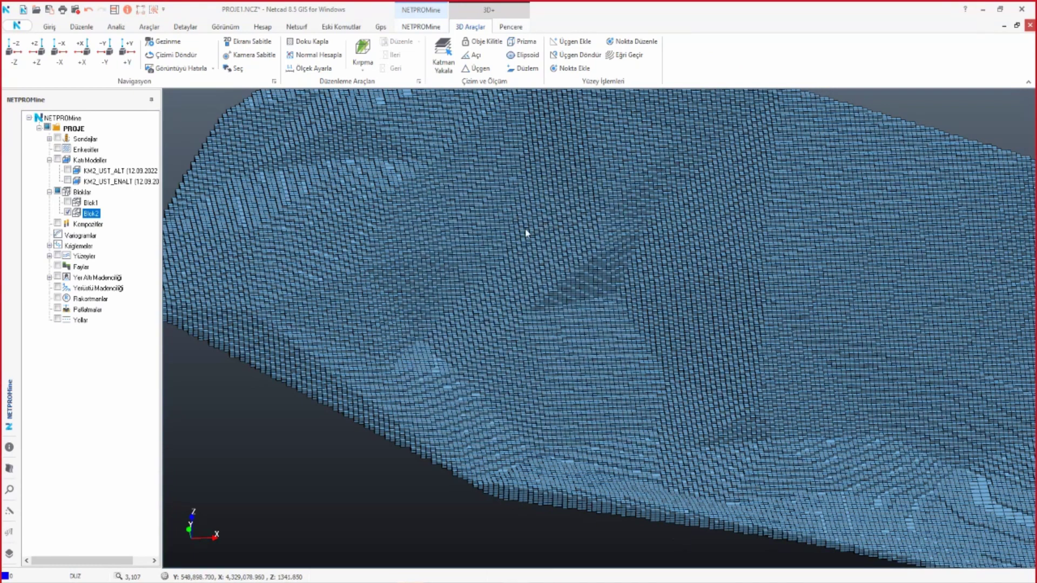
scroll(525, 232, "down", 3)
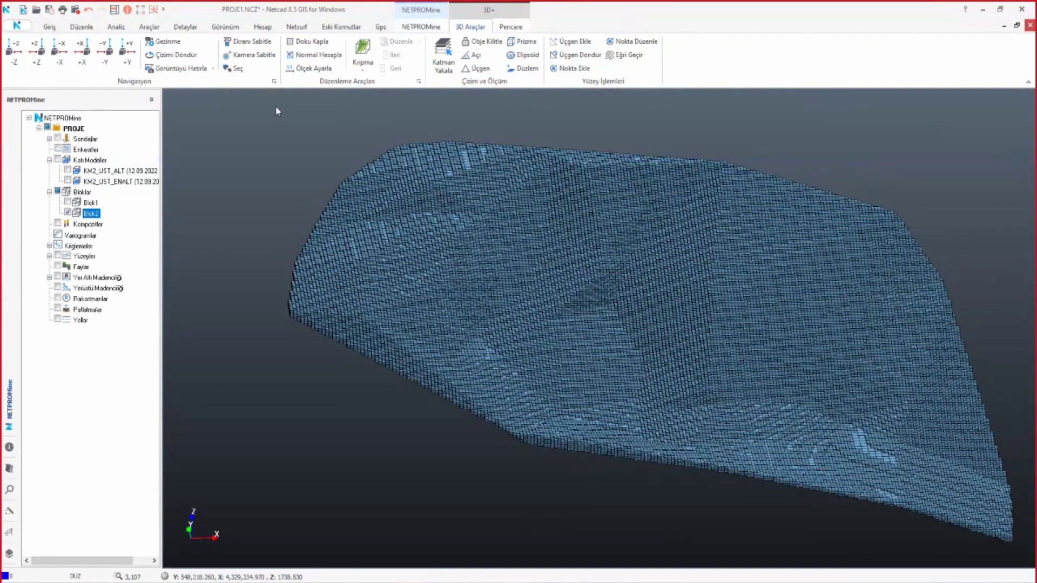
- View Blok2 in plan from the -Z preset, then orbit to a low close-up of the cubes
left_click(140, 9)
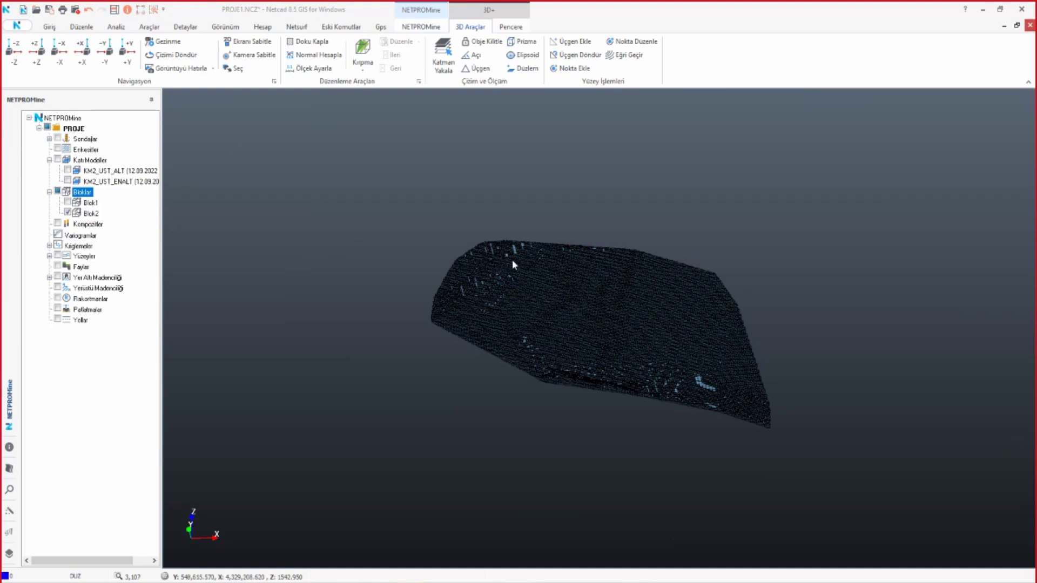
left_click(14, 51)
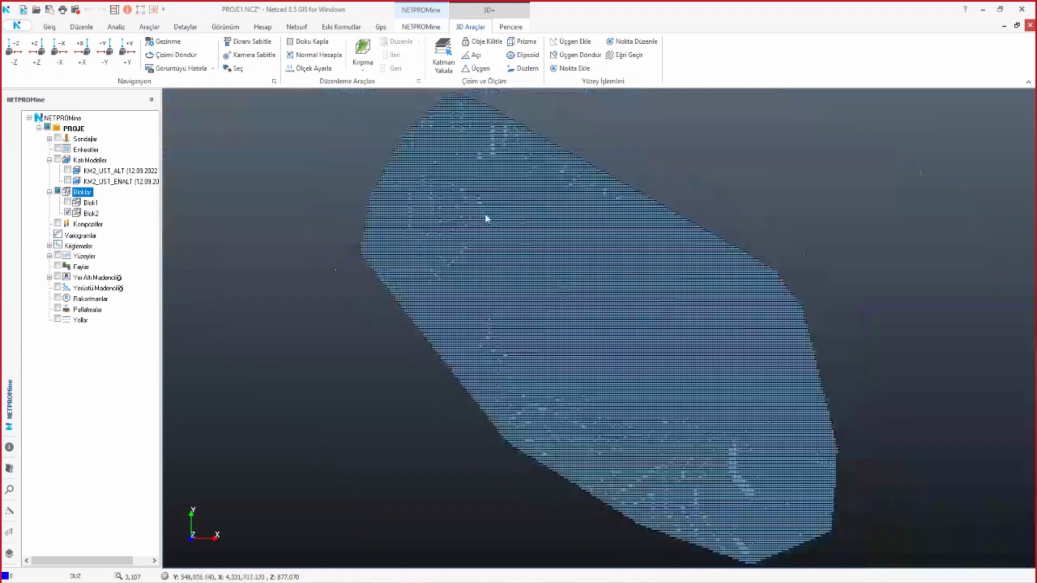
mouse_move(487, 218)
left_mouse_down()
mouse_move(579, 282)
mouse_move(597, 265)
left_mouse_up()
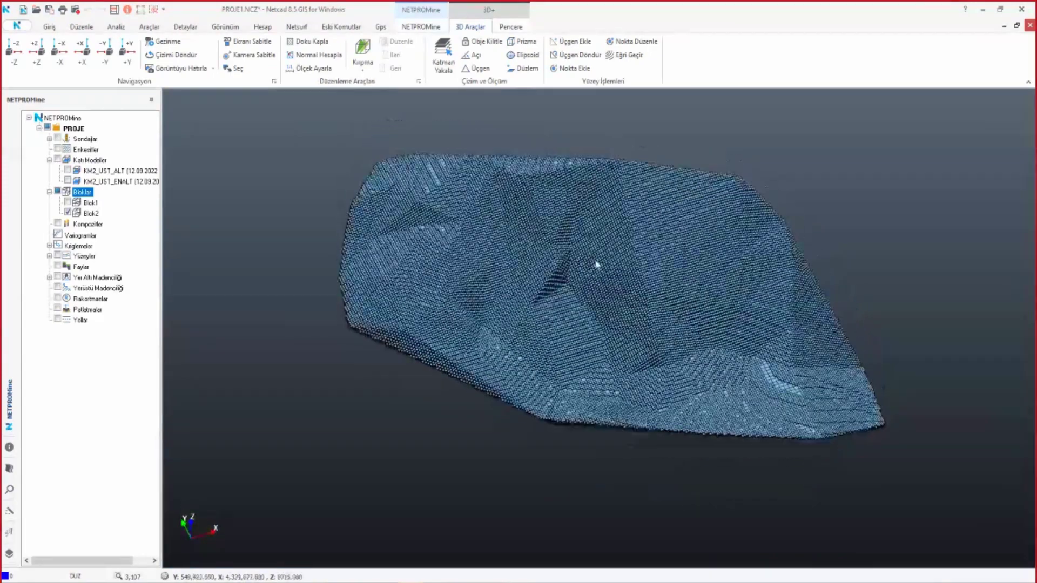
scroll(597, 265, "up", 3)
mouse_move(597, 265)
left_mouse_down()
mouse_move(601, 198)
mouse_move(546, 185)
left_mouse_up()
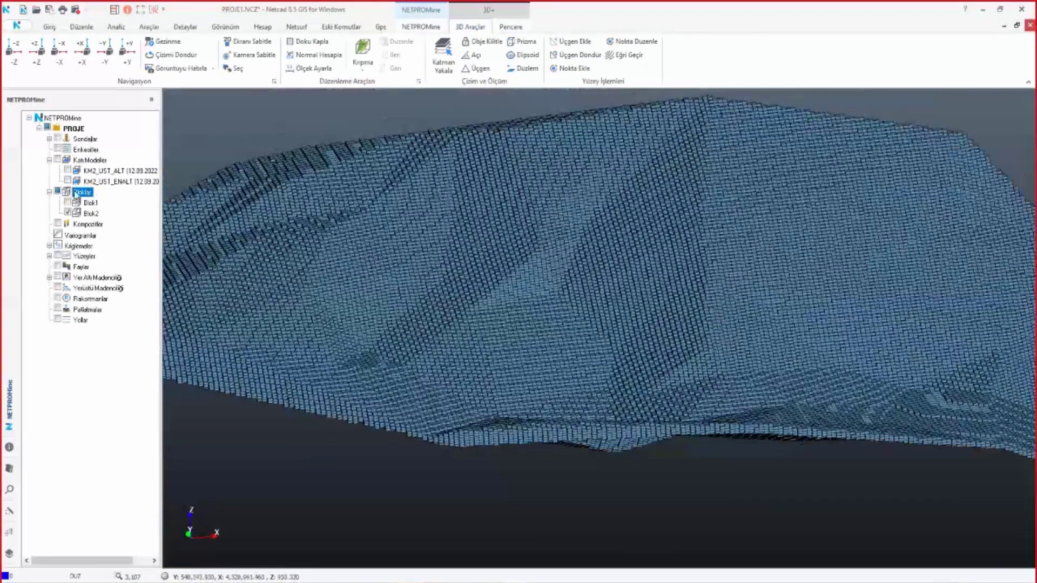
- Open the options menu for the Bloklar group
right_click(75, 196)
left_click(67, 194)
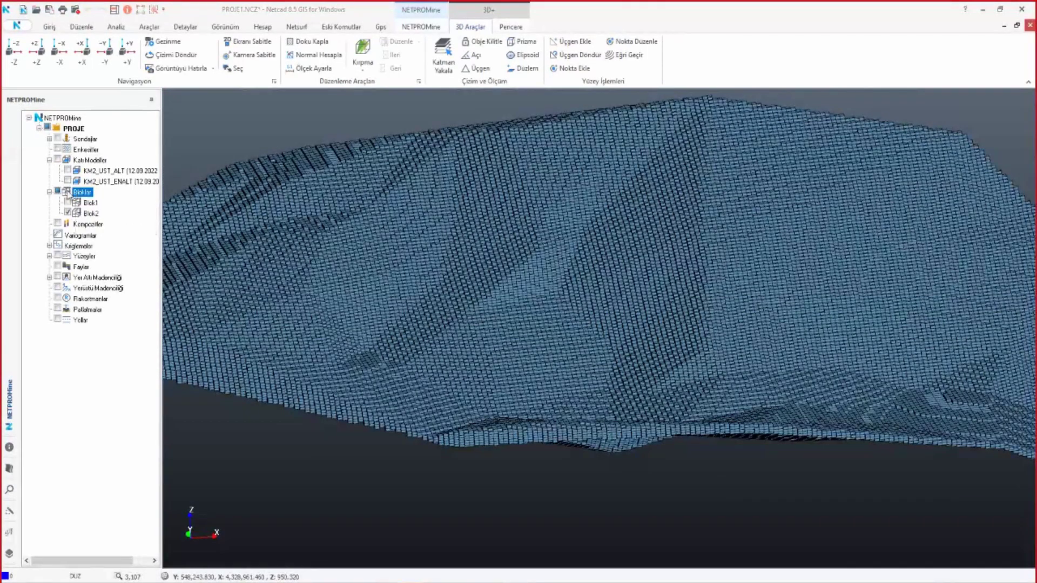
right_click(67, 193)
- Switch all block models to Nokta Görünüm point view, accepting the default point radius
left_click(78, 193)
right_click(87, 193)
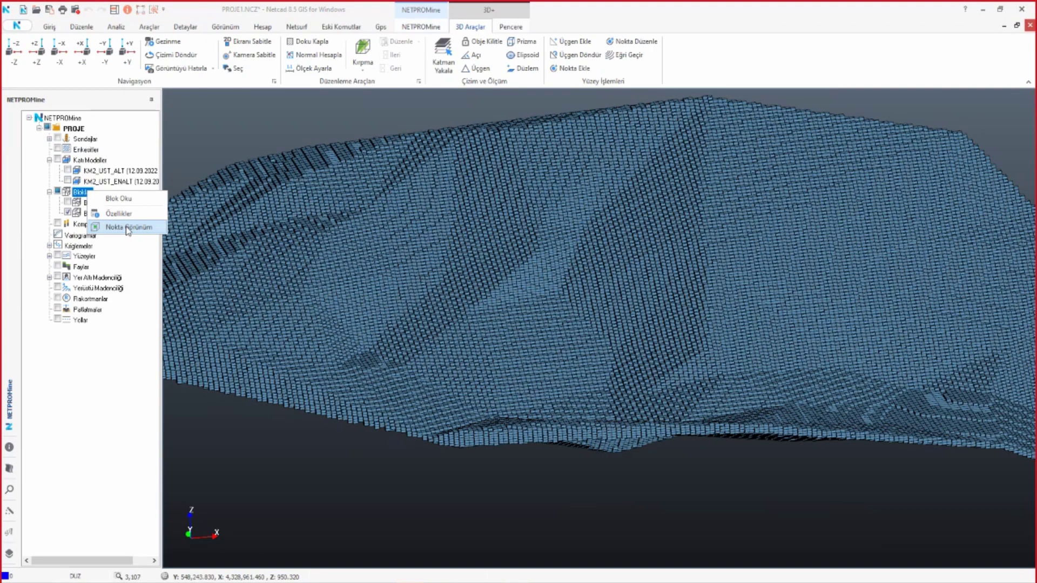
left_click(128, 227)
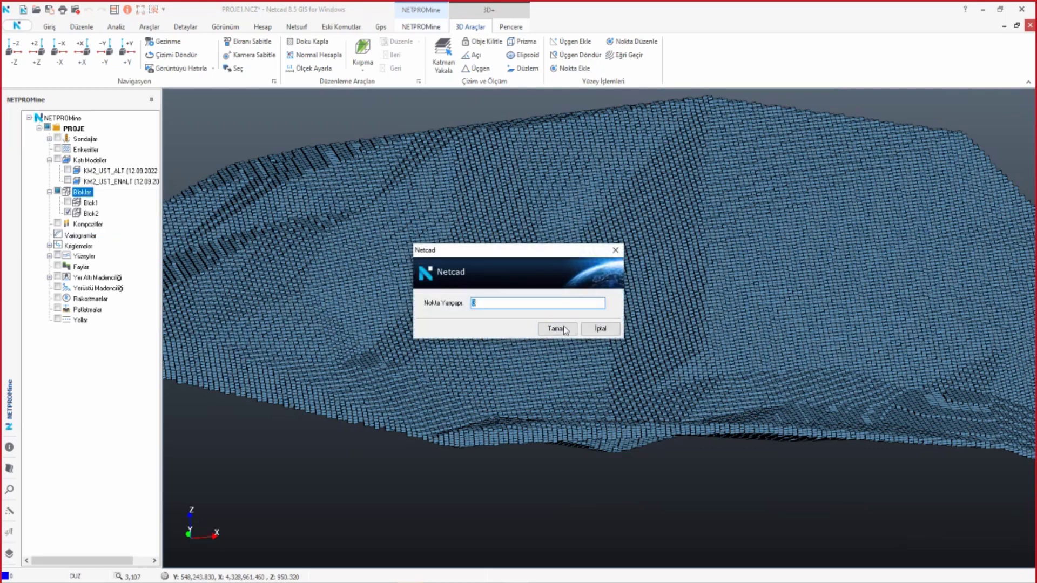
left_click_drag(502, 258, 532, 218)
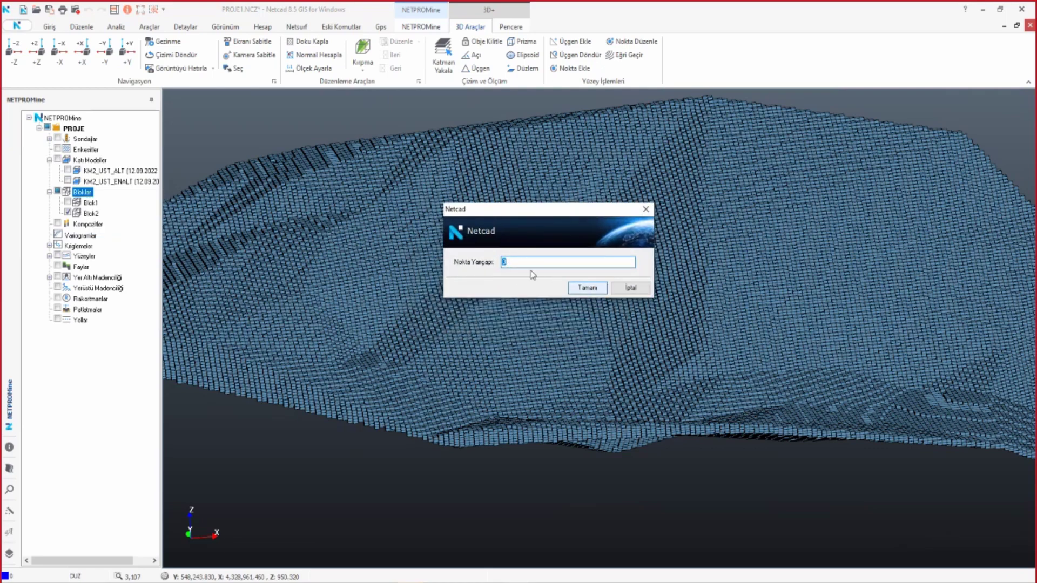
left_click(587, 288)
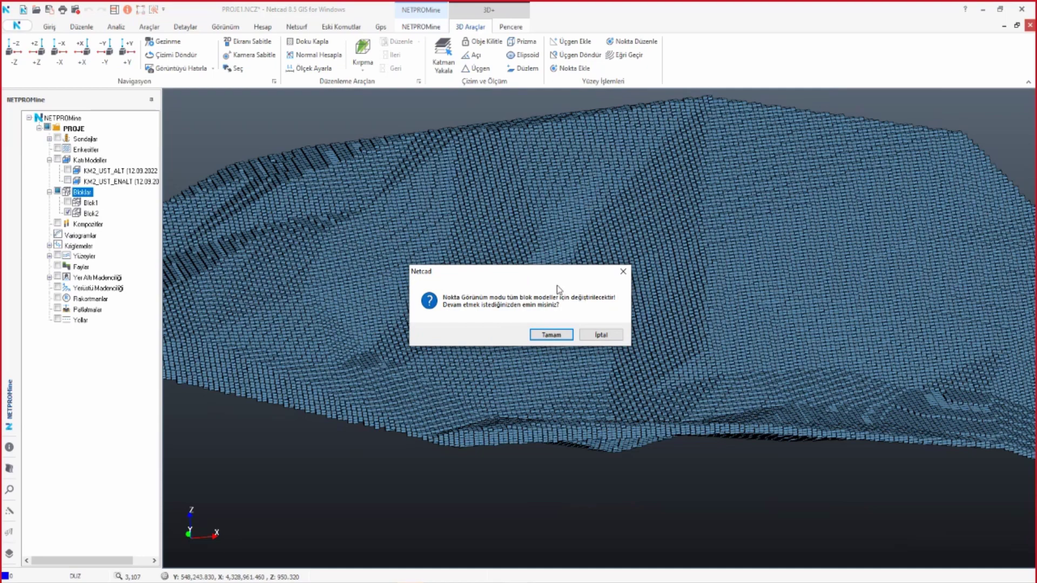
left_click(551, 335)
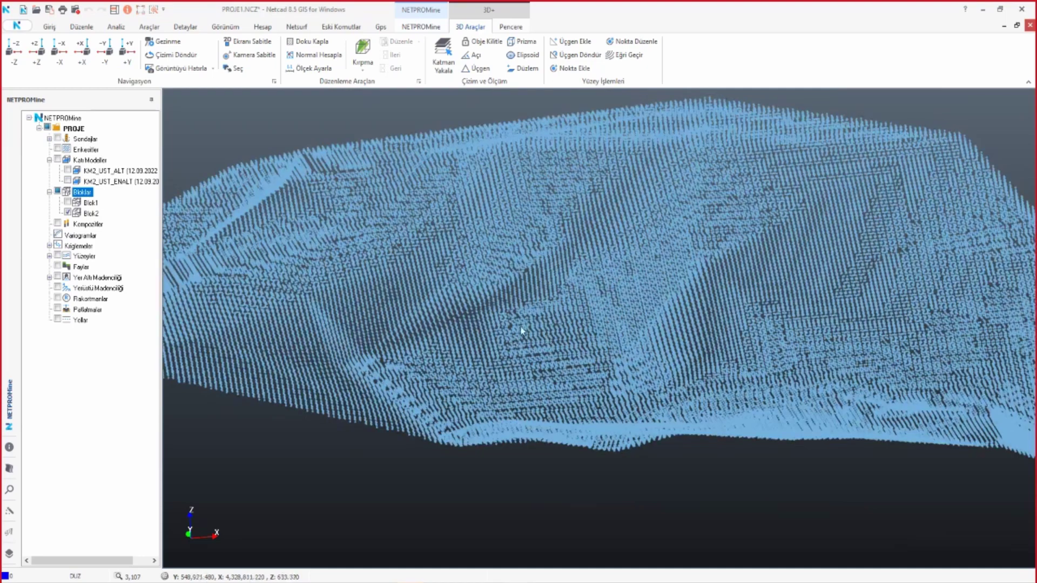
mouse_move(547, 339)
left_mouse_down()
mouse_move(501, 315)
mouse_move(535, 340)
mouse_move(544, 319)
mouse_move(521, 327)
left_mouse_up()
scroll(550, 330, "up", 3)
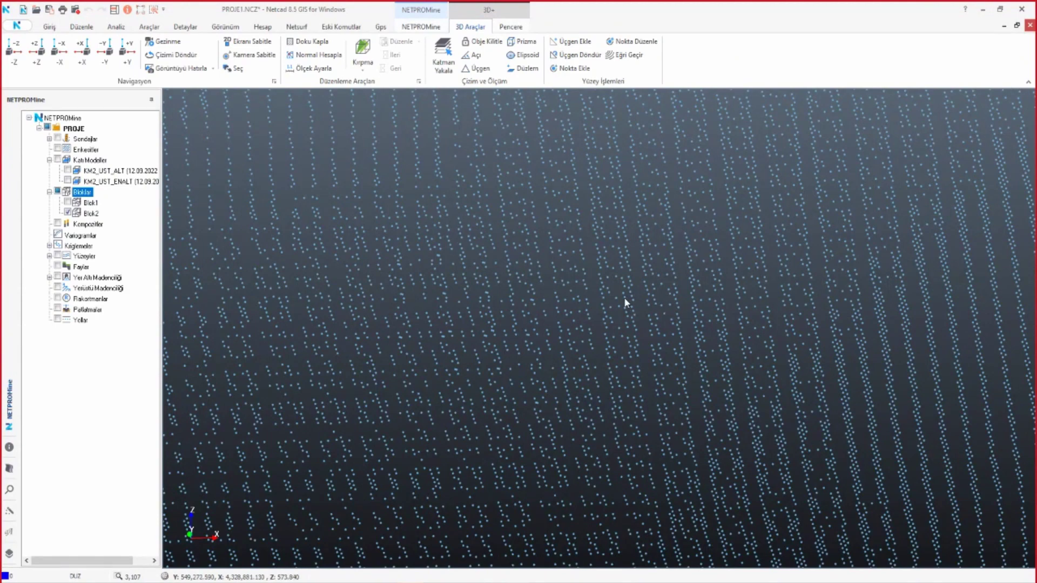
- Orbit the Blok2 point cloud and turn on the Sondajlar drillhole layer
scroll(609, 297, "up", 2)
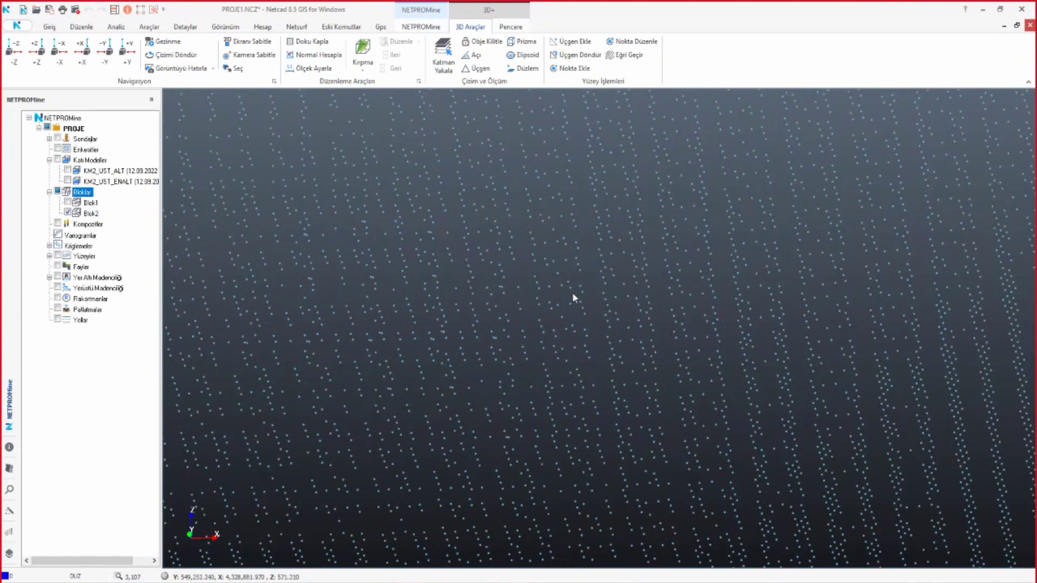
scroll(552, 292, "down", 2)
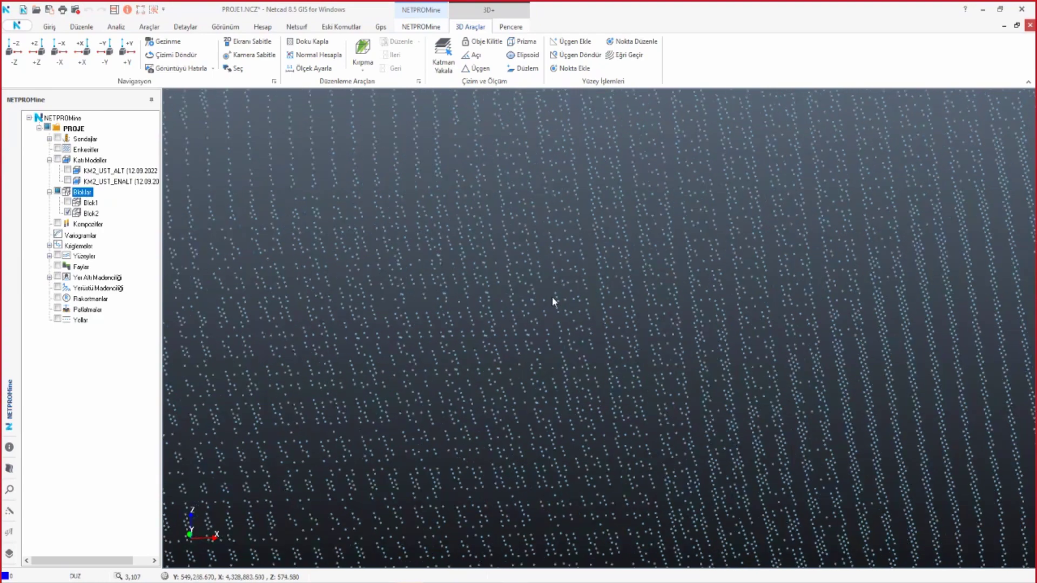
scroll(552, 295, "down", 3)
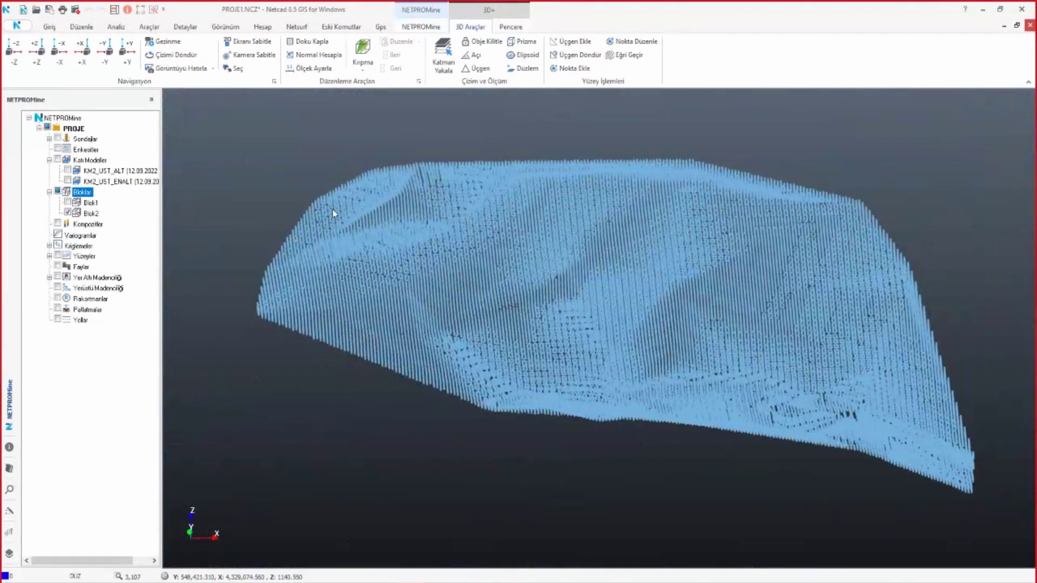
middle_click_drag(331, 215, 331, 225)
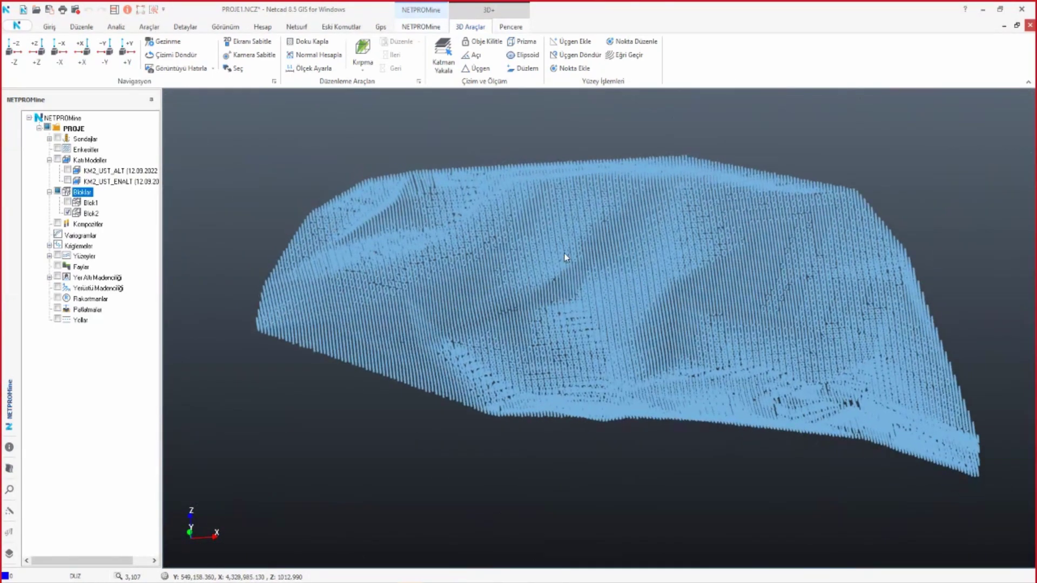
mouse_move(569, 250)
middle_mouse_down()
mouse_move(569, 211)
mouse_move(489, 244)
mouse_move(639, 232)
mouse_move(528, 234)
mouse_move(538, 250)
middle_mouse_up()
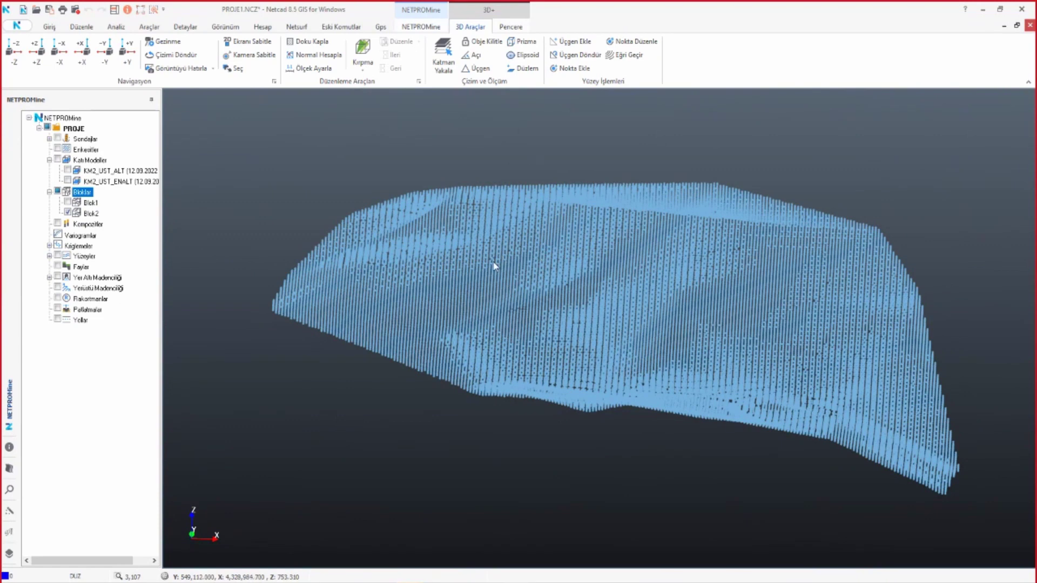
mouse_move(490, 265)
middle_mouse_down()
mouse_move(373, 233)
mouse_move(355, 243)
middle_mouse_up()
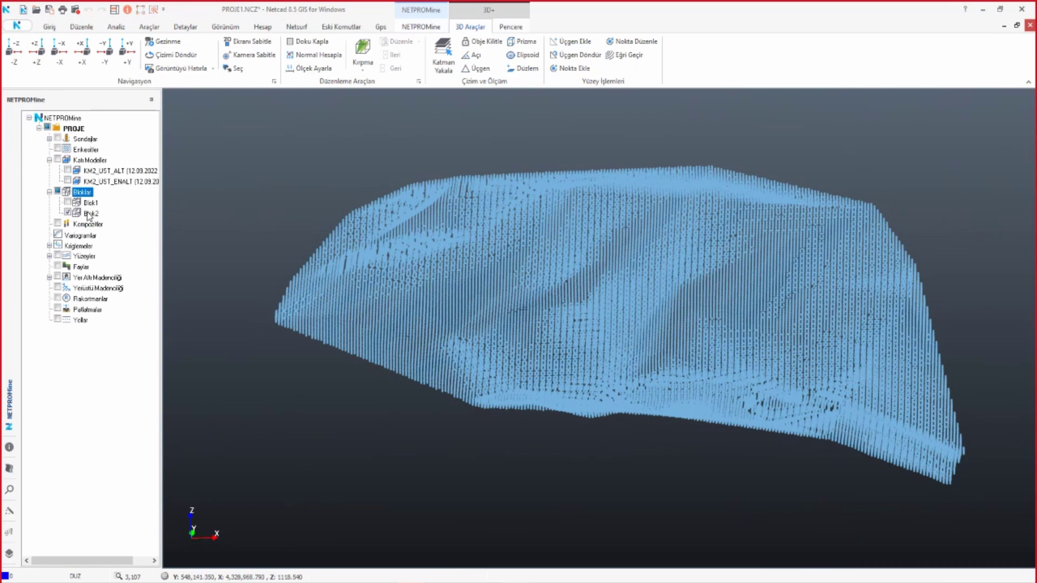
left_click(54, 138)
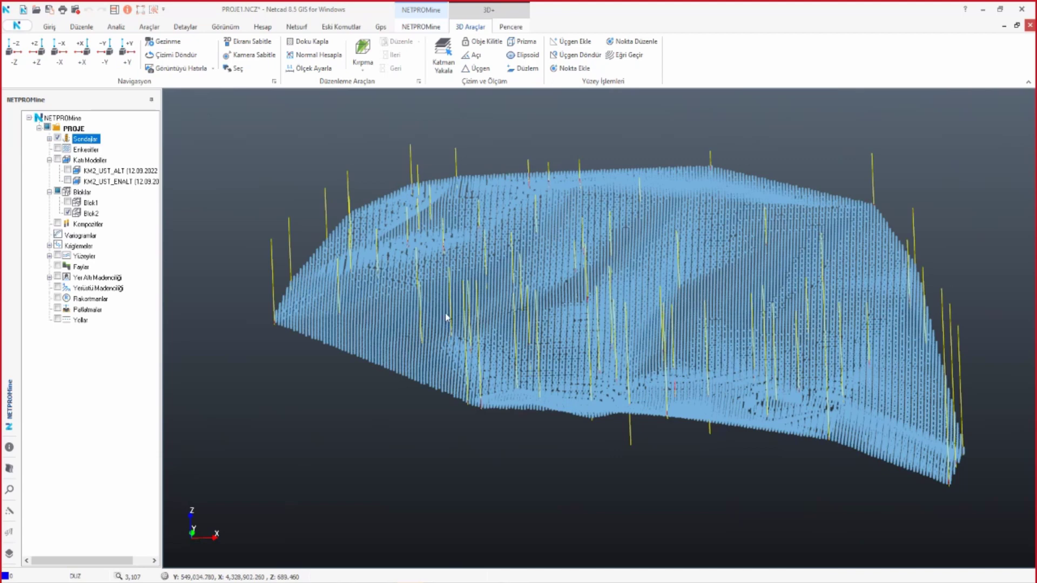
- Expand Sondajlar and its 66 ungrouped holes, then select drillhole 220
left_click(49, 139)
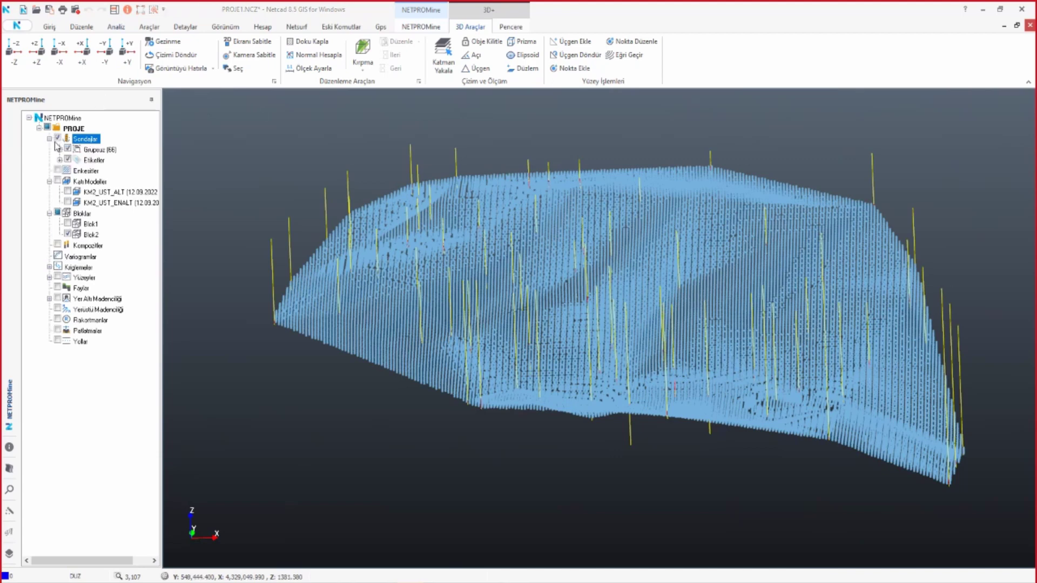
left_click(60, 150)
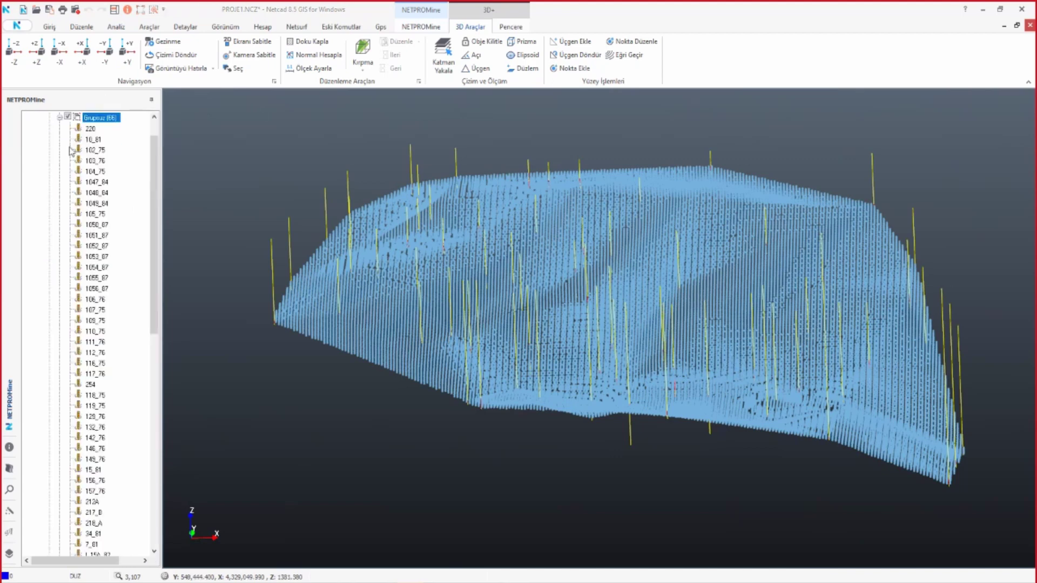
left_click(95, 132)
scroll(99, 165, "up", 1)
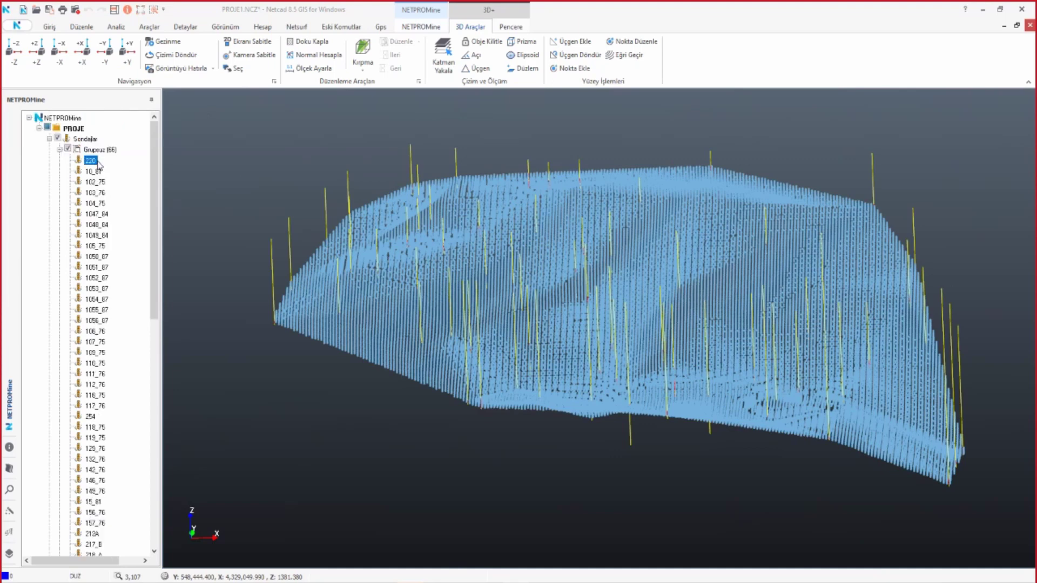
left_click(92, 160)
- Open drillhole 220's records and view its raw sampling records
double_click(91, 160)
left_click_drag(171, 25, 430, 55)
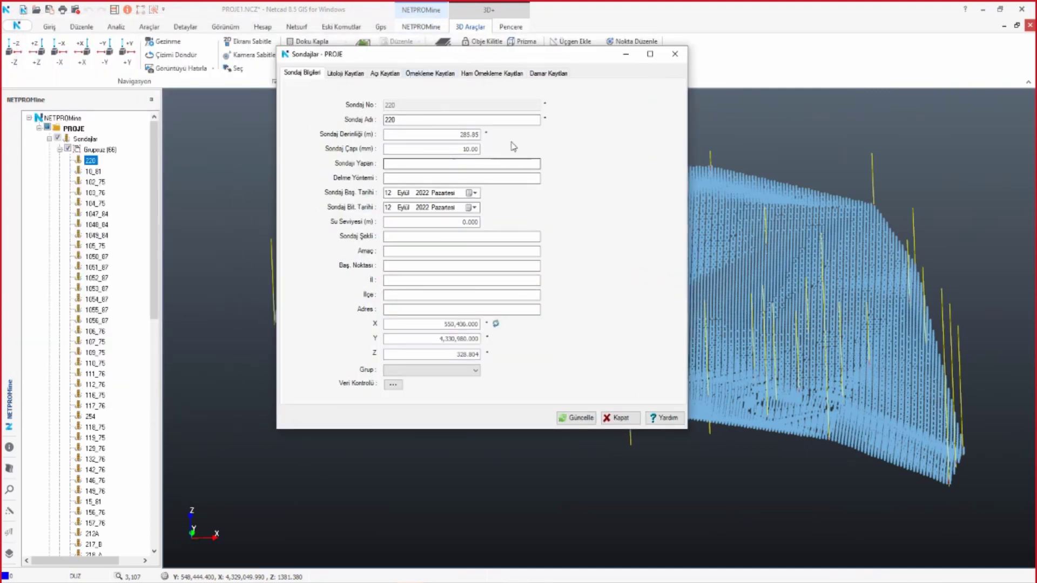
left_click(469, 76)
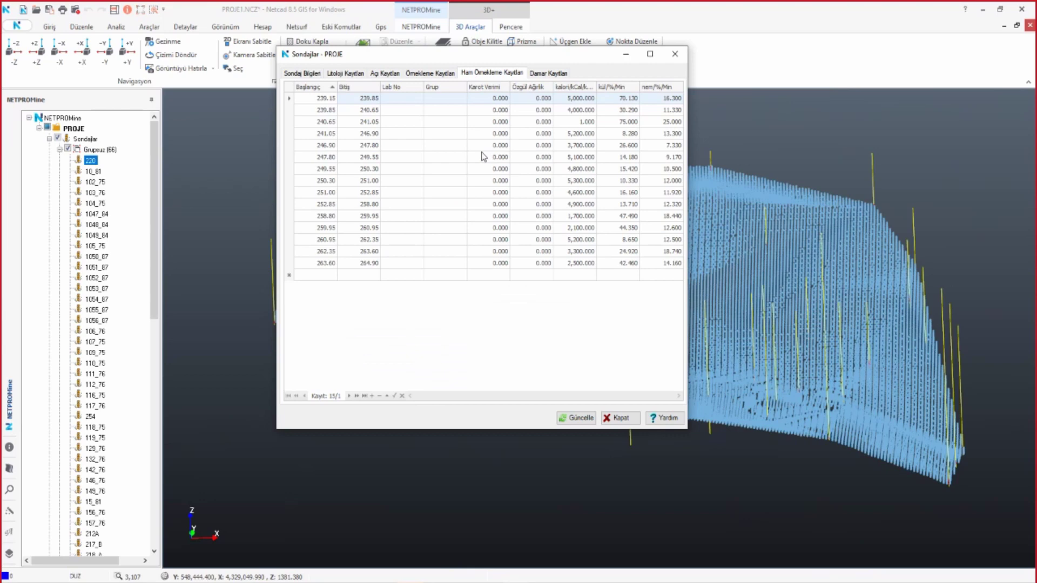
left_click(431, 74)
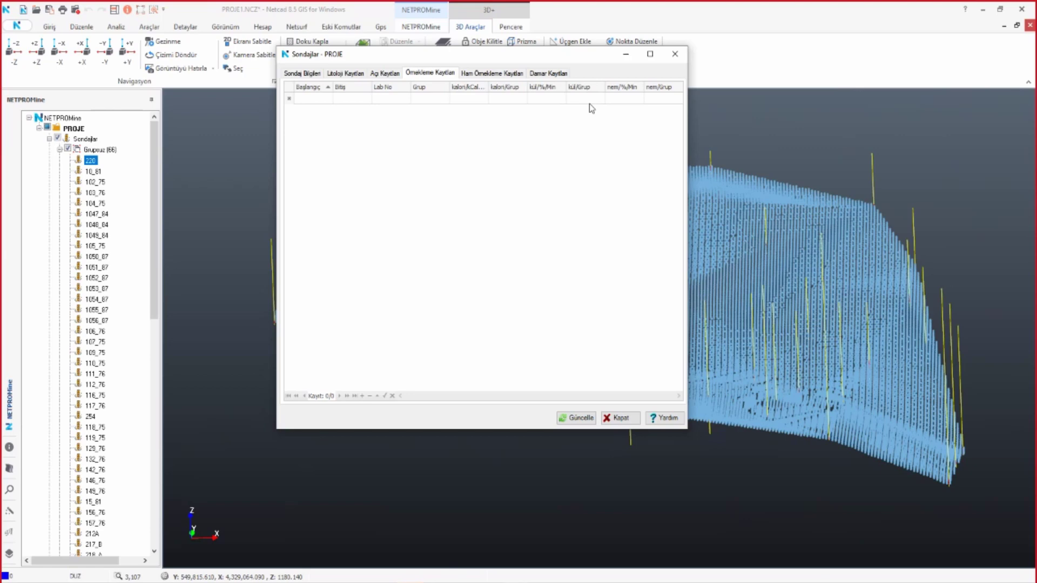
left_click(493, 72)
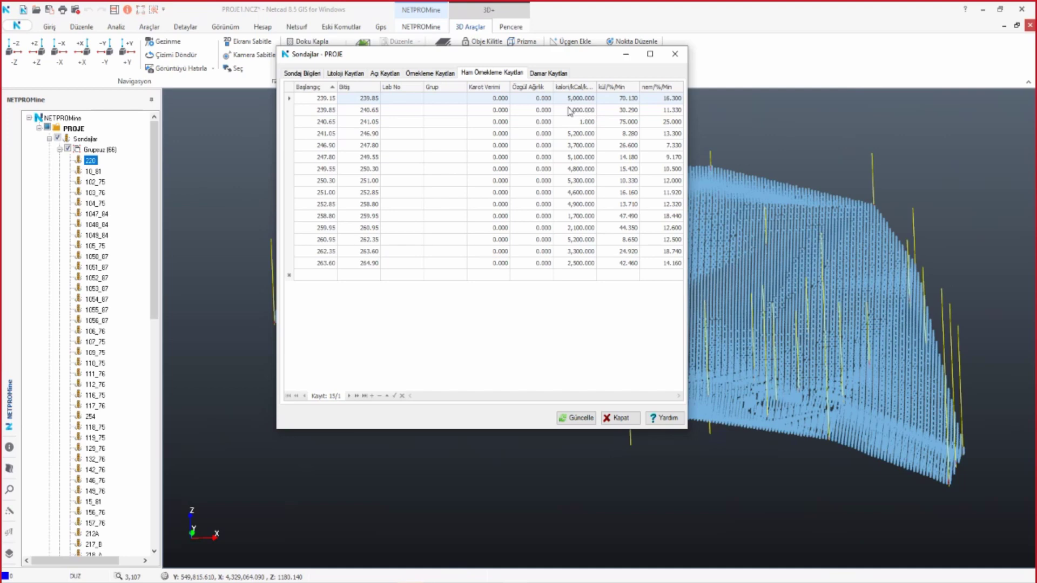
- Compare a raw kalori value against the composited sample records, then close the window
left_click(581, 112)
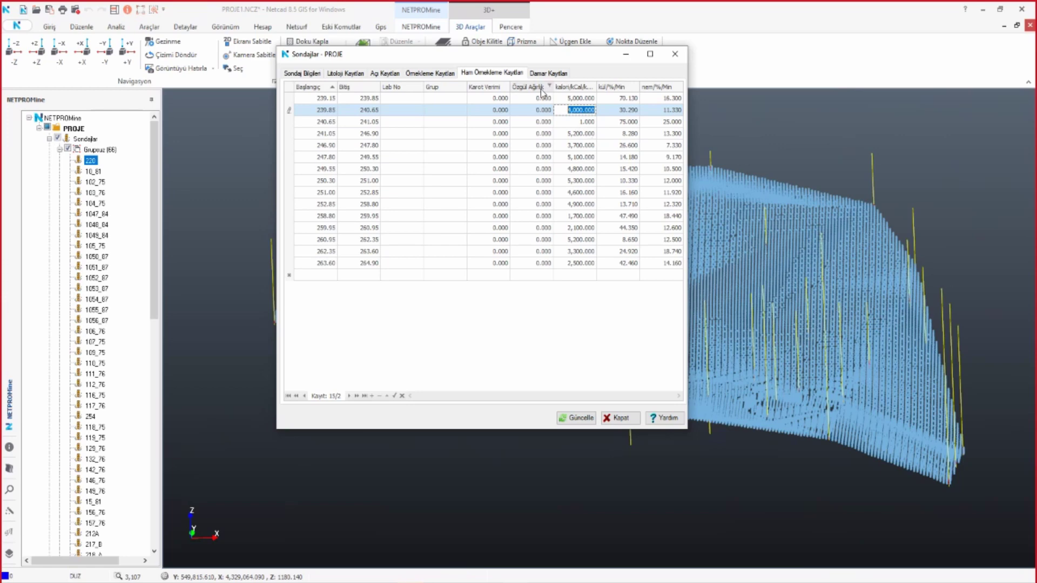
left_click(430, 73)
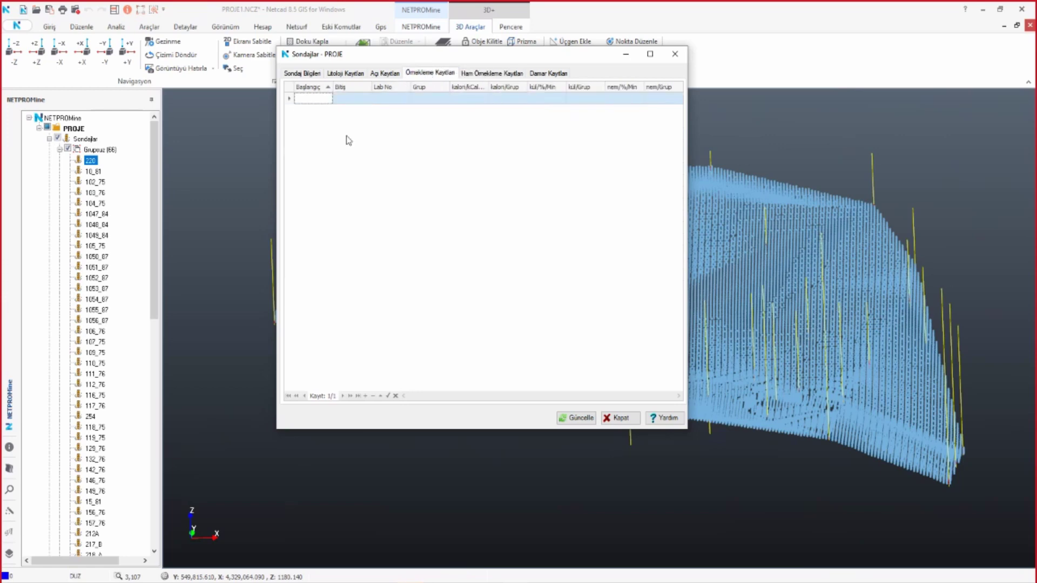
left_click(492, 73)
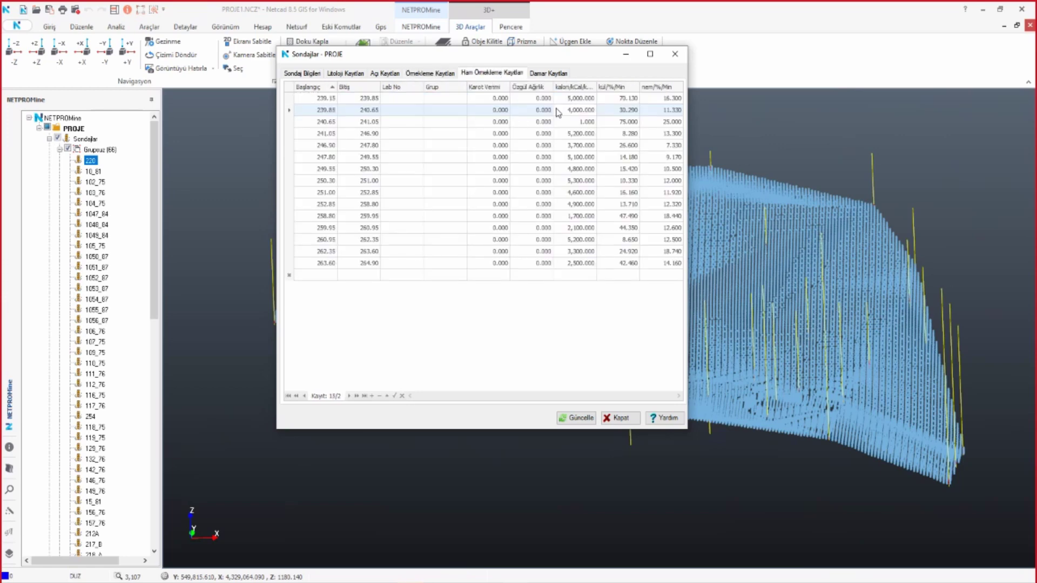
left_click(682, 59)
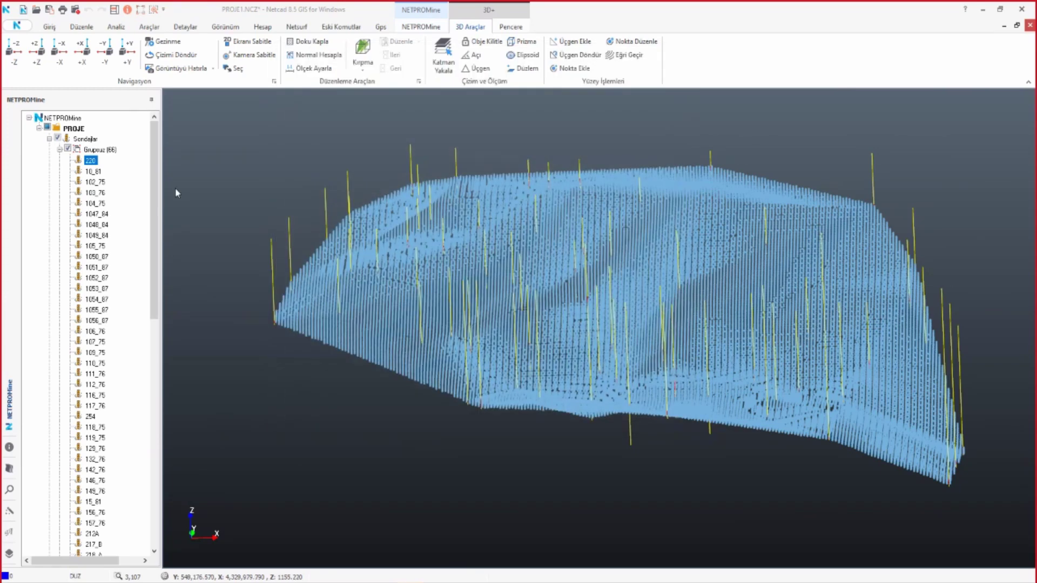
- Run kalori length statistics for KM2 across all borehole groups, then close them and collapse Grupsuz
right_click(78, 131)
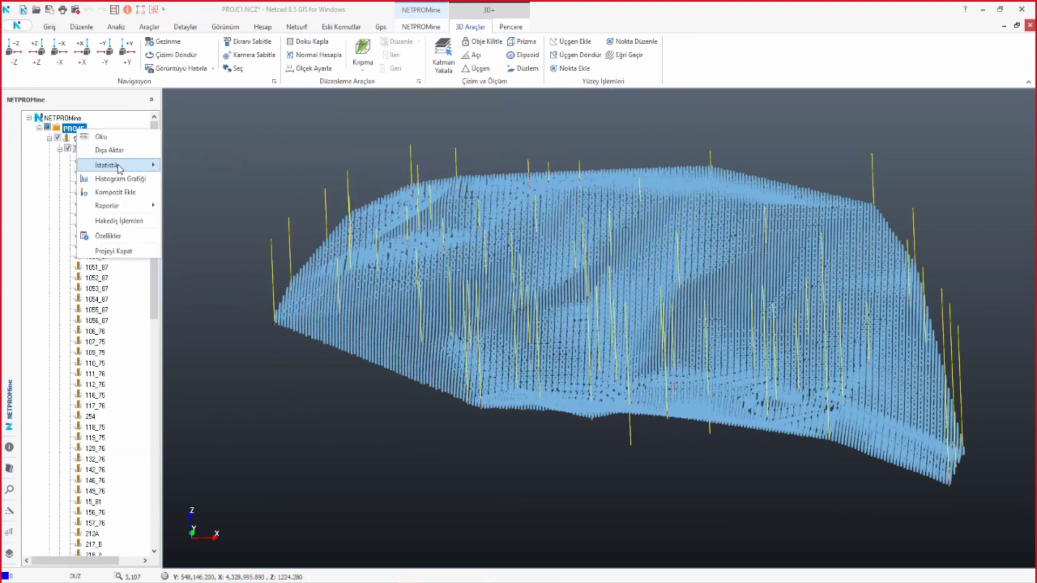
mouse_move(113, 165)
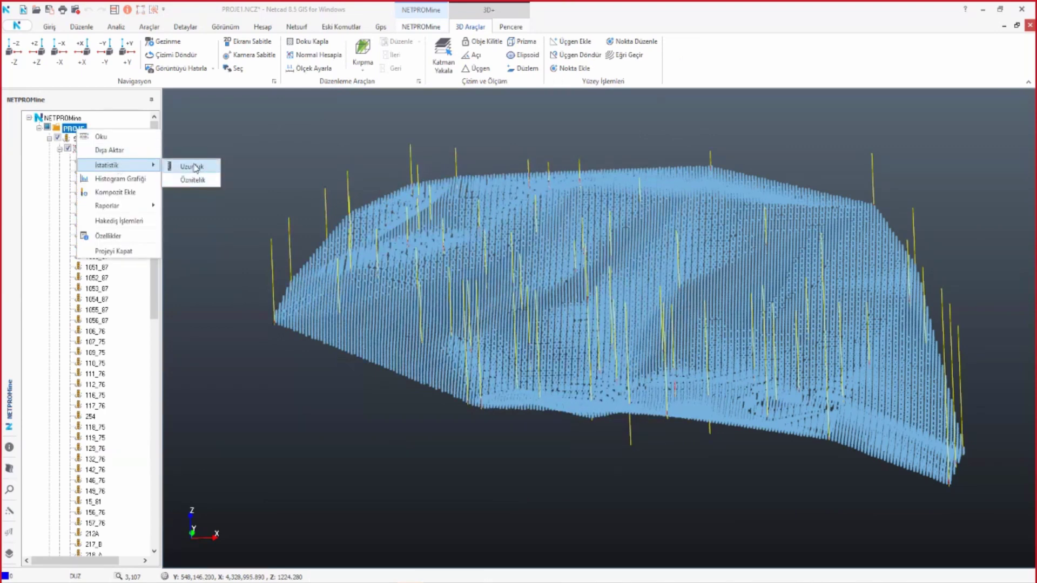
left_click(198, 168)
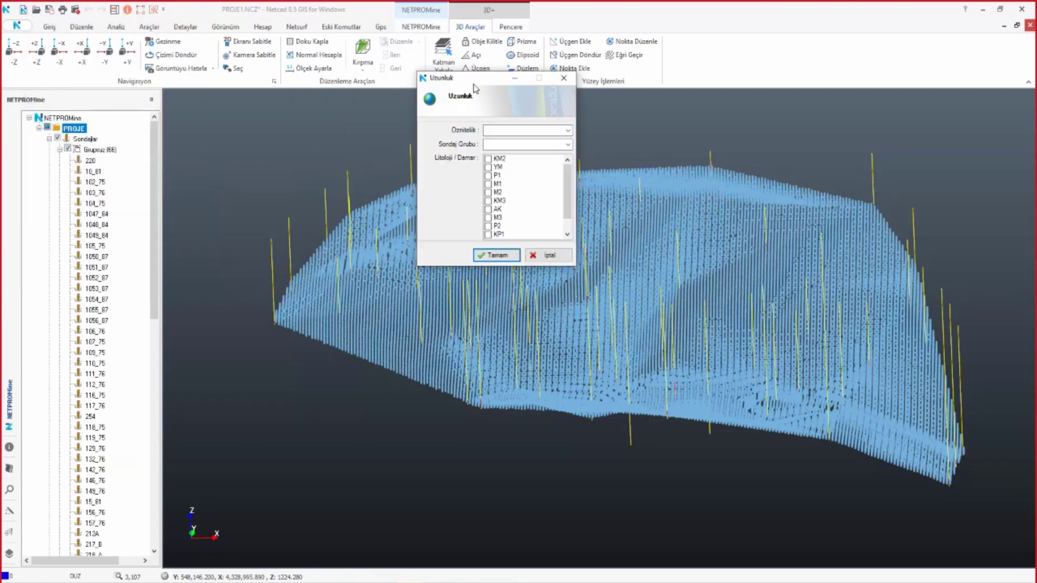
left_click(568, 171)
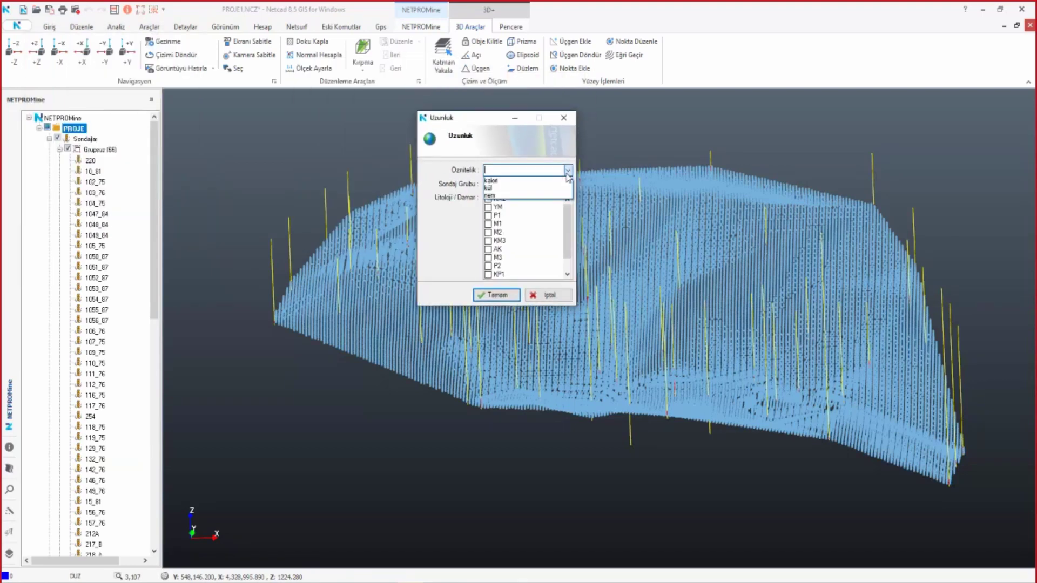
left_click(508, 180)
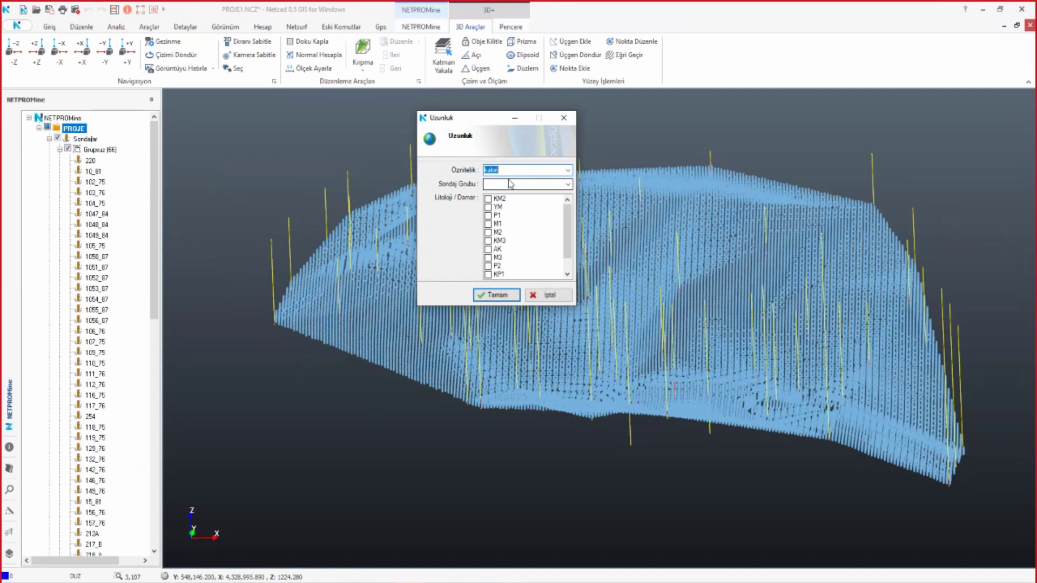
left_click(567, 184)
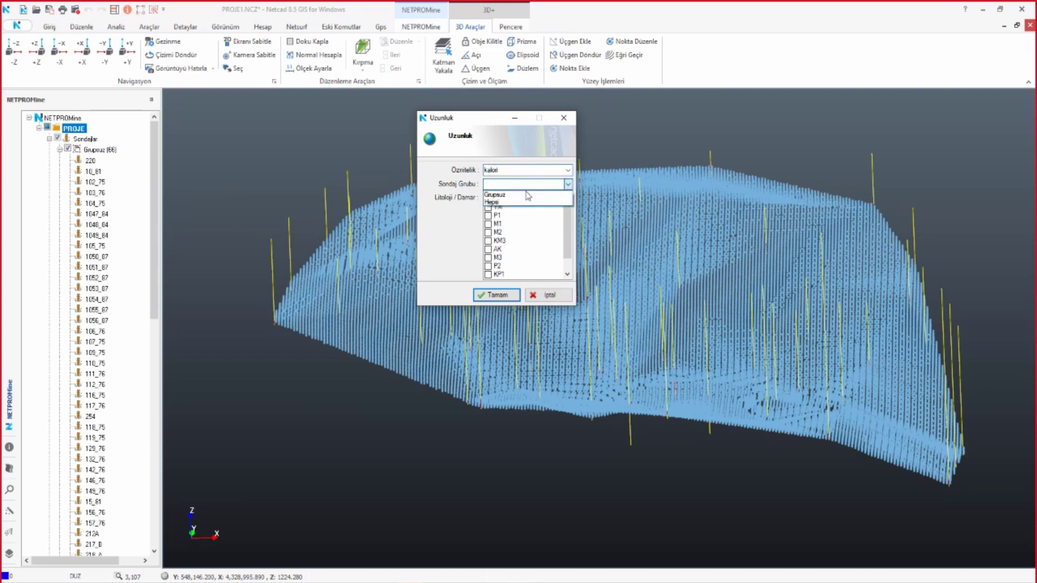
left_click(495, 203)
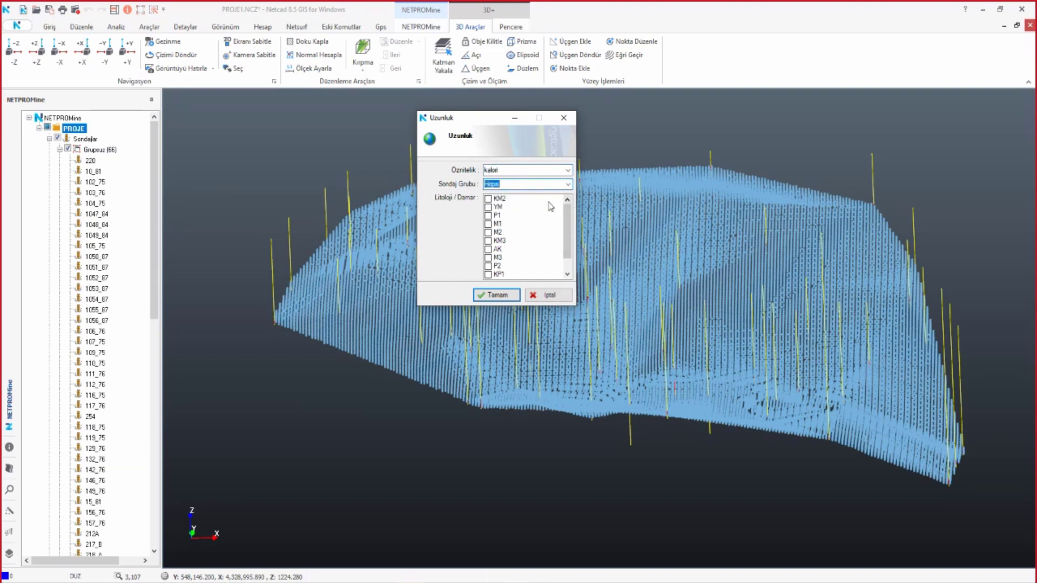
left_click(488, 199)
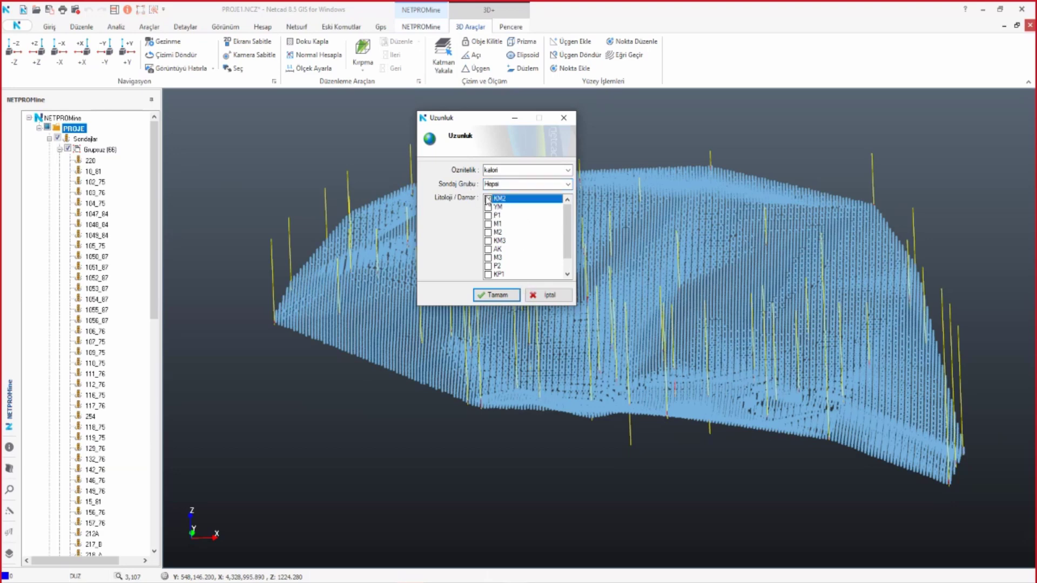
left_click(495, 295)
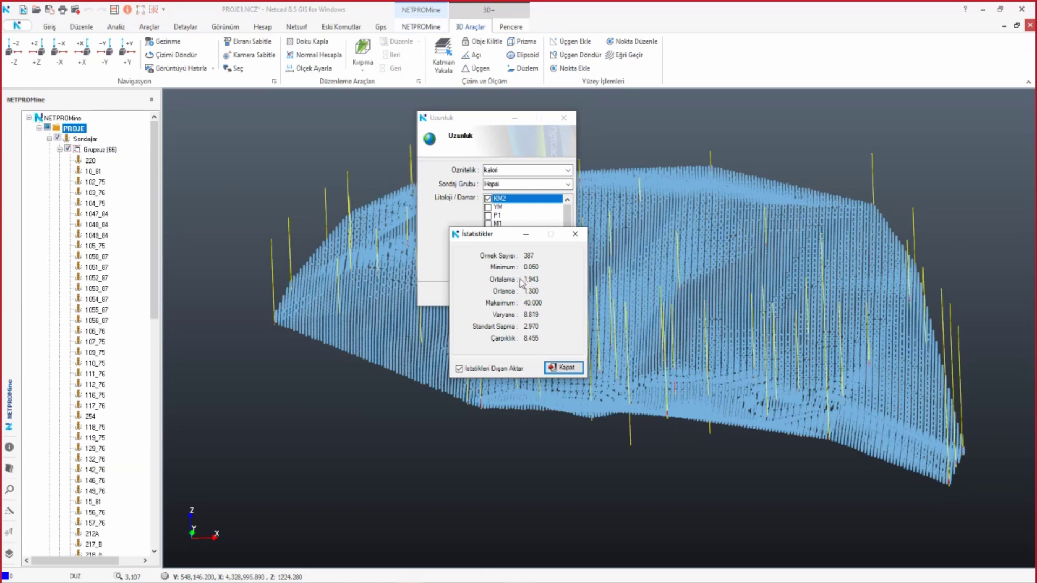
left_click(575, 236)
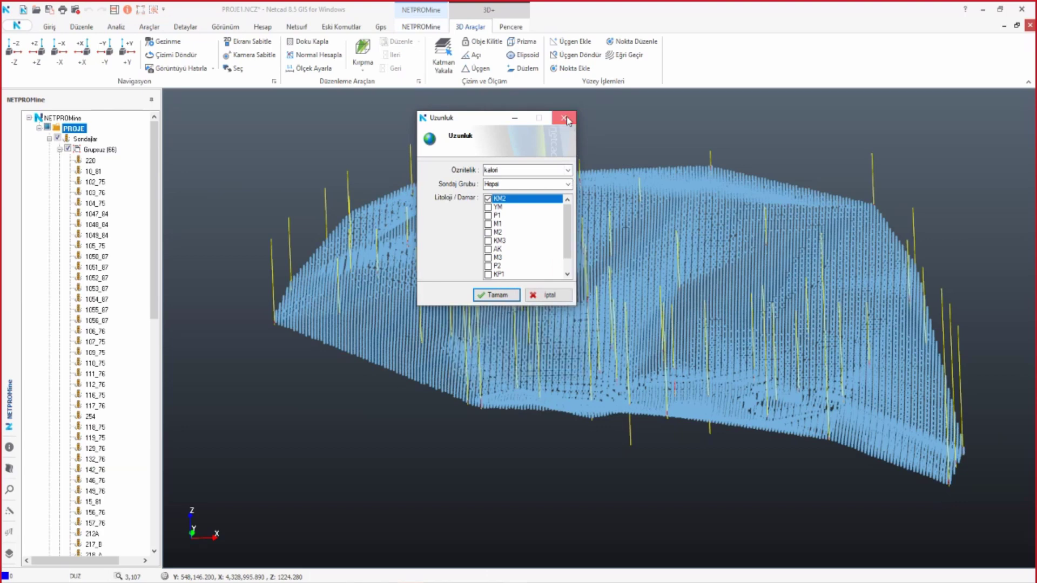
left_click(60, 150)
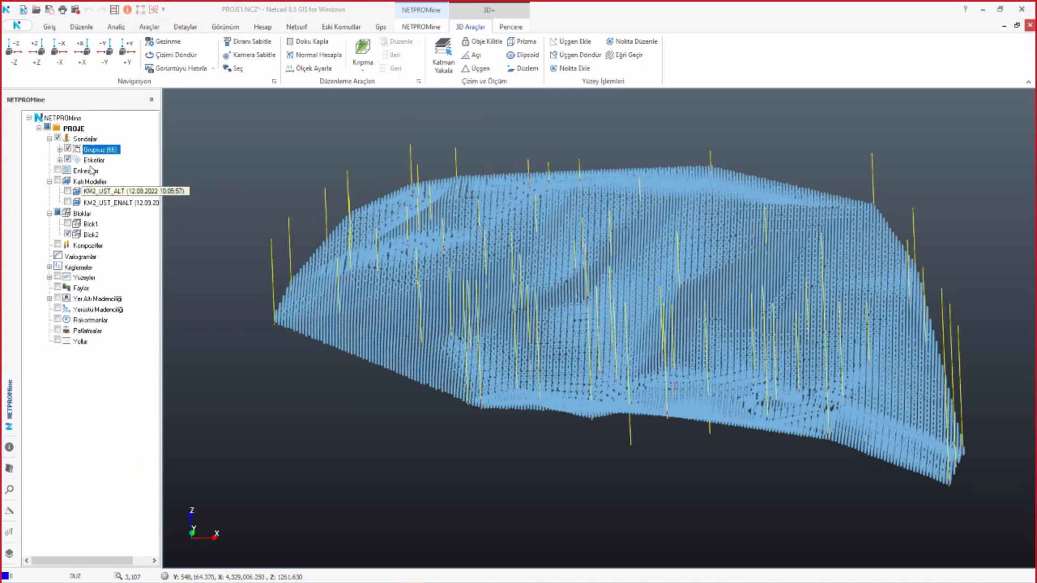
- Add a new composite named K1
right_click(80, 246)
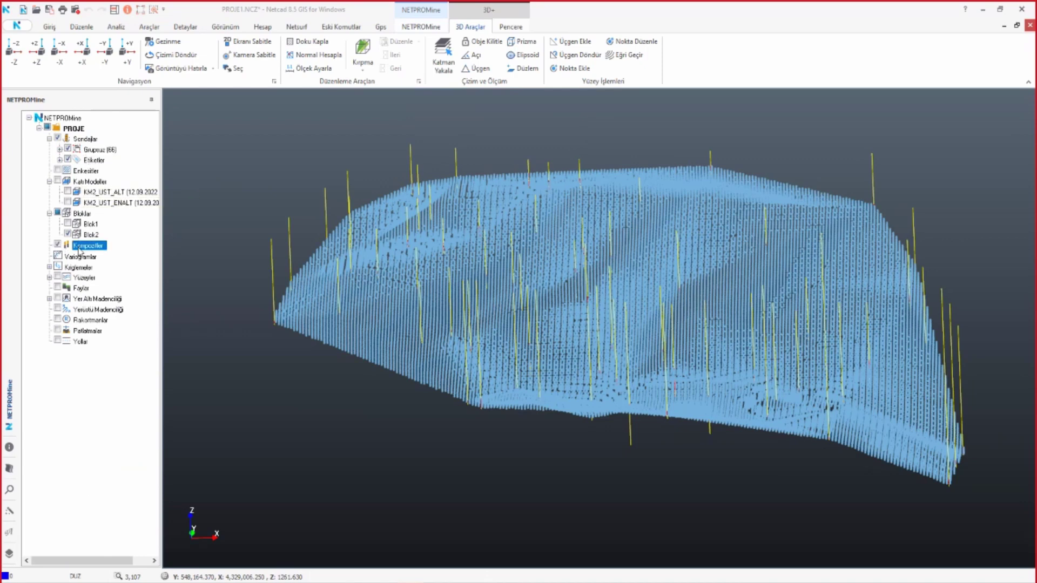
left_click(144, 257)
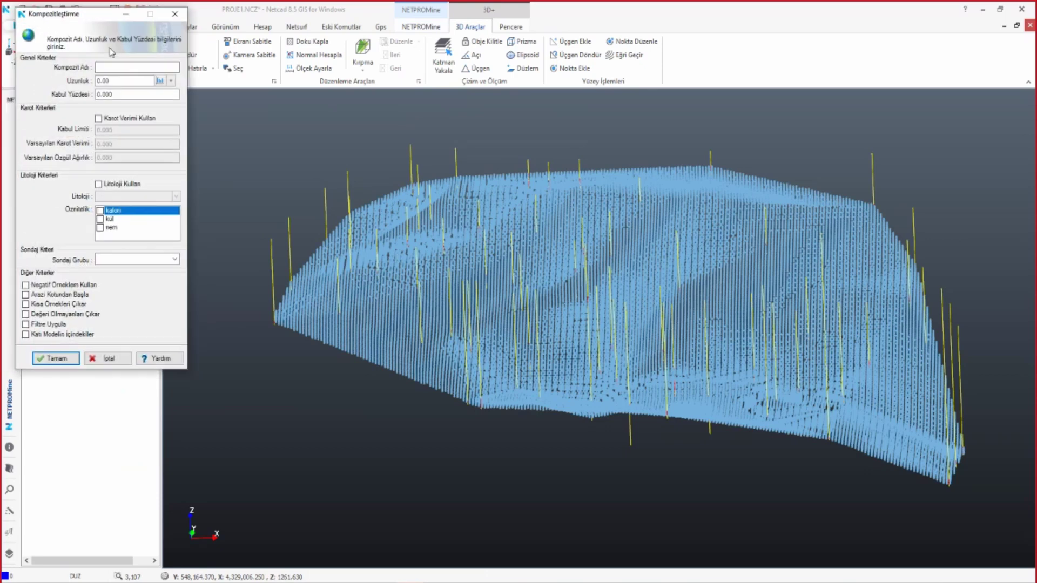
mouse_move(63, 15)
left_mouse_down()
mouse_move(367, 152)
mouse_move(449, 138)
left_mouse_up()
left_click(510, 184)
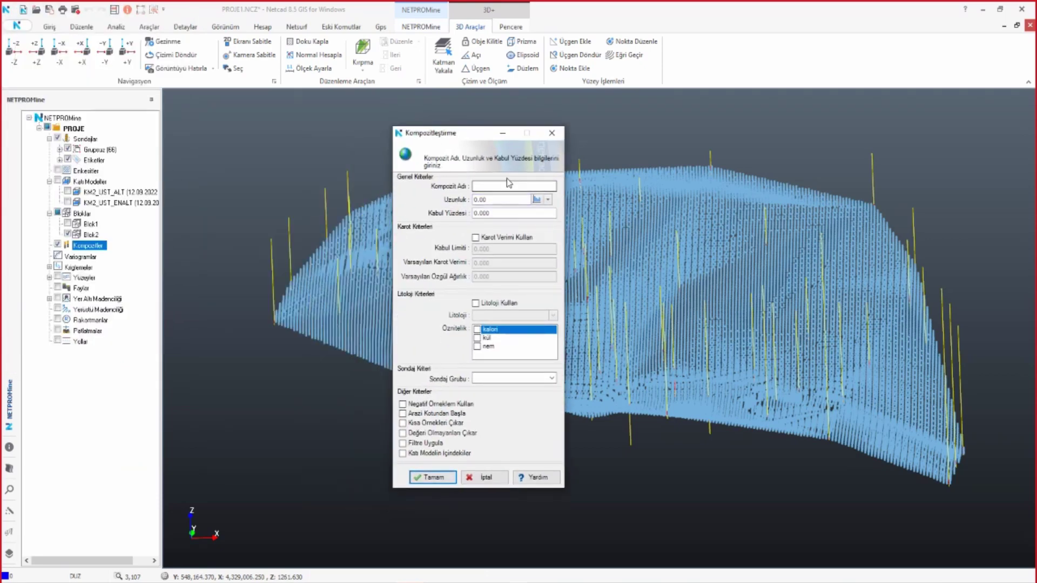
type("K1")
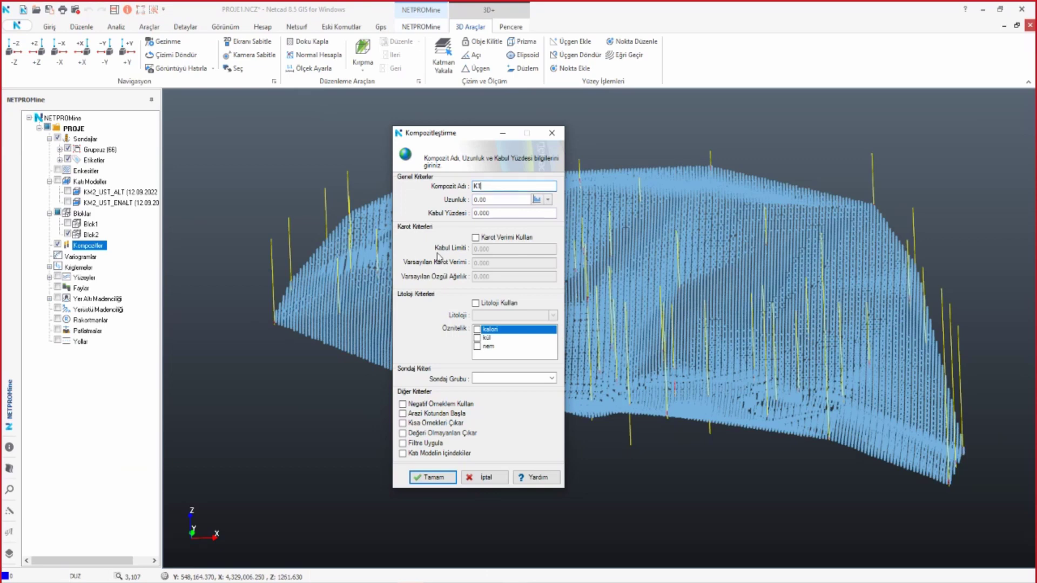
- Check kalori sample-length statistics for KM2 across all borehole groups before choosing the length
left_click(547, 199)
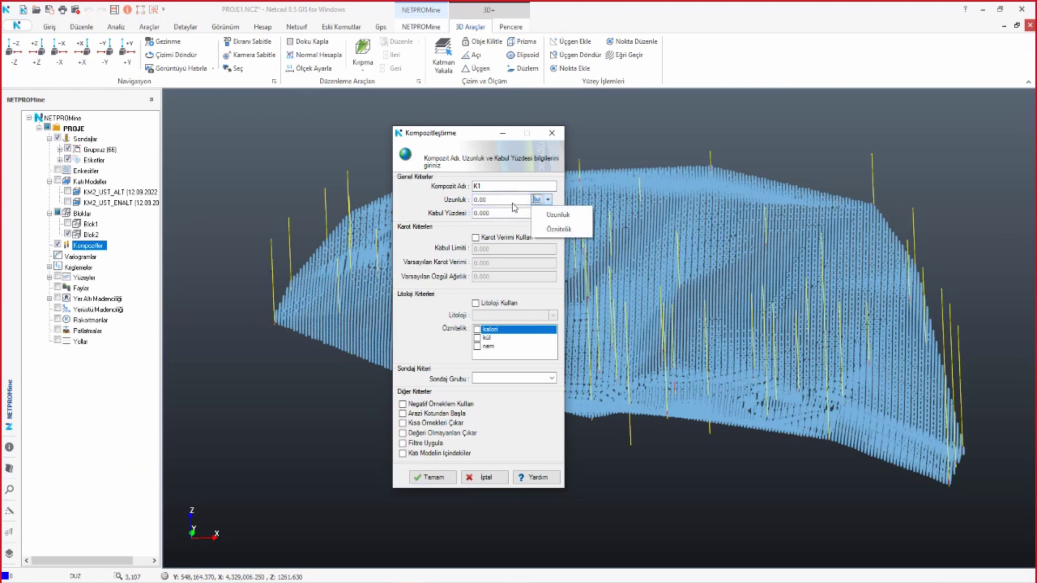
left_click(549, 200)
left_click(548, 201)
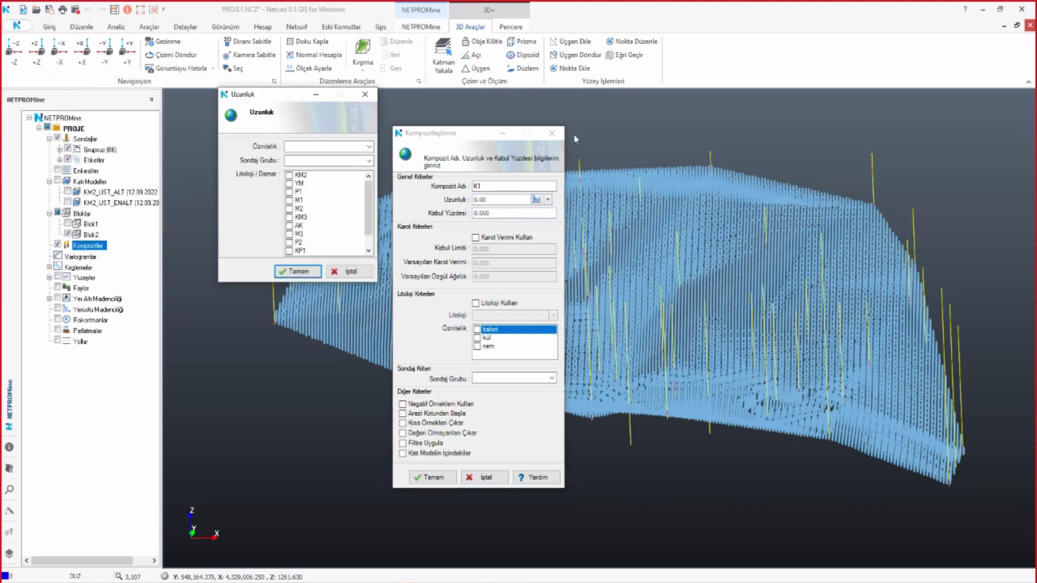
left_click(809, 187)
left_click(768, 196)
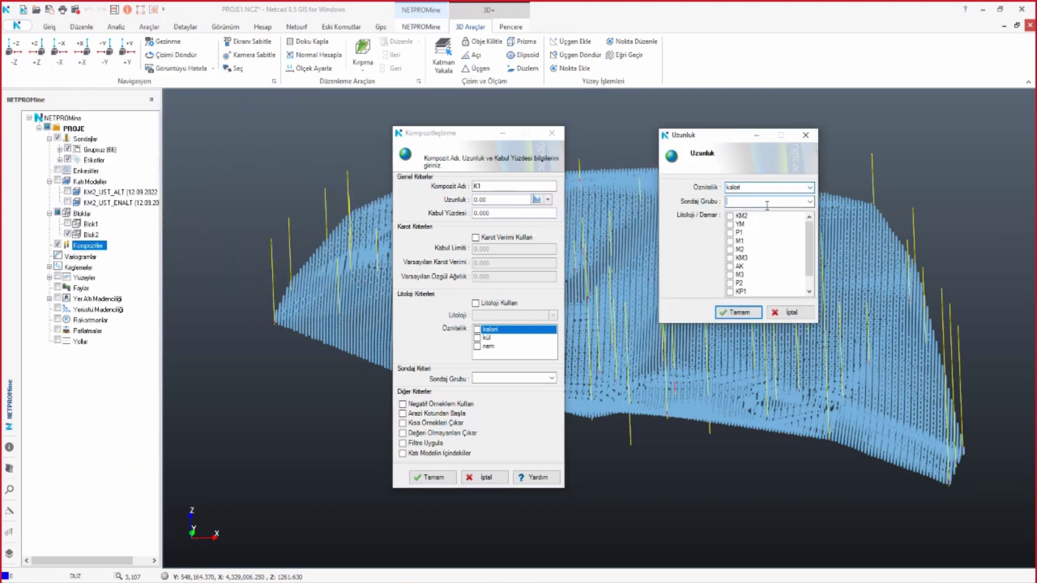
left_click(810, 203)
left_click(767, 212)
left_click(730, 215)
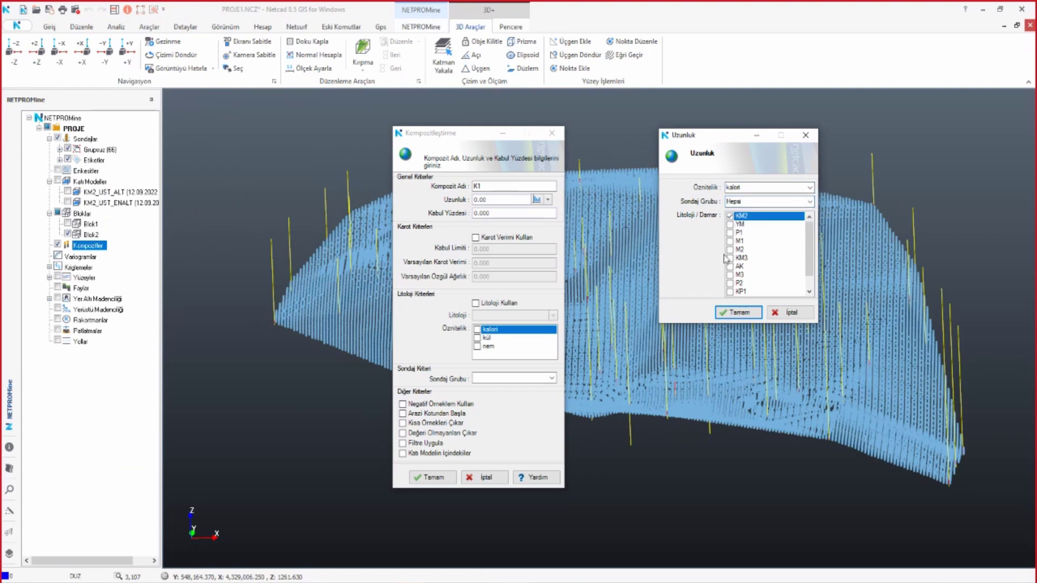
left_click(738, 312)
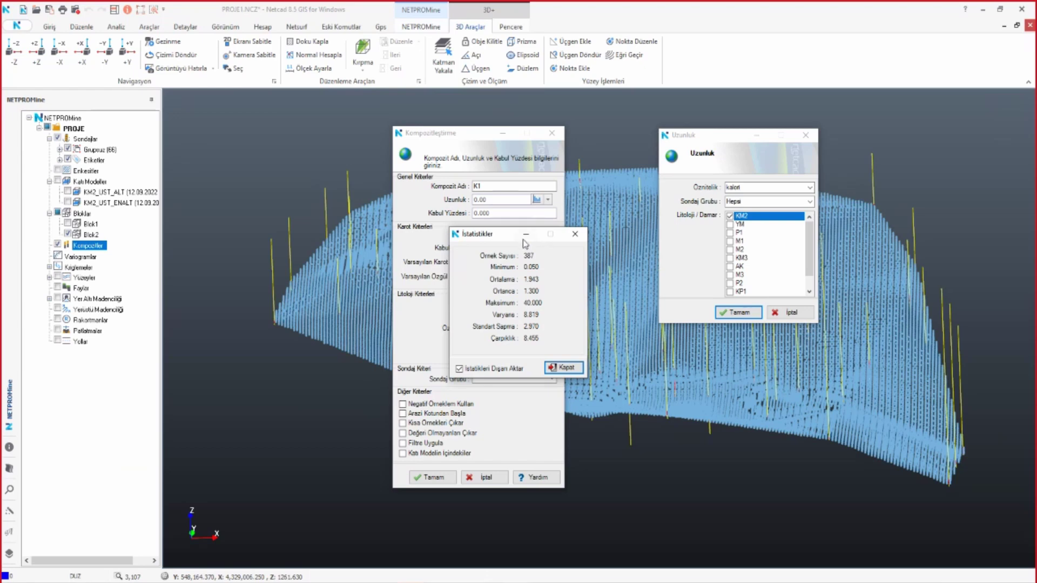
left_click_drag(523, 237, 757, 155)
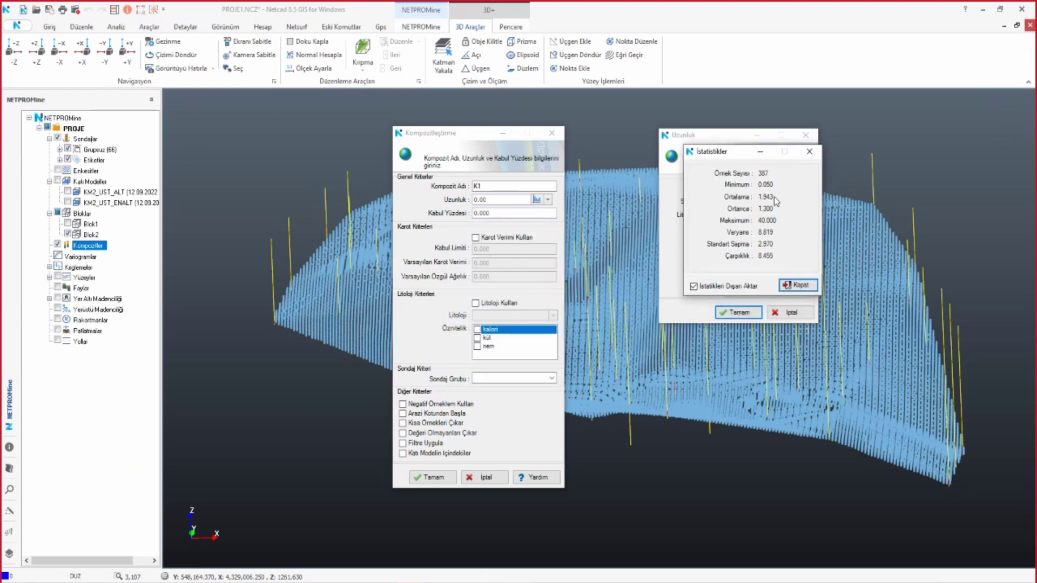
left_click(810, 151)
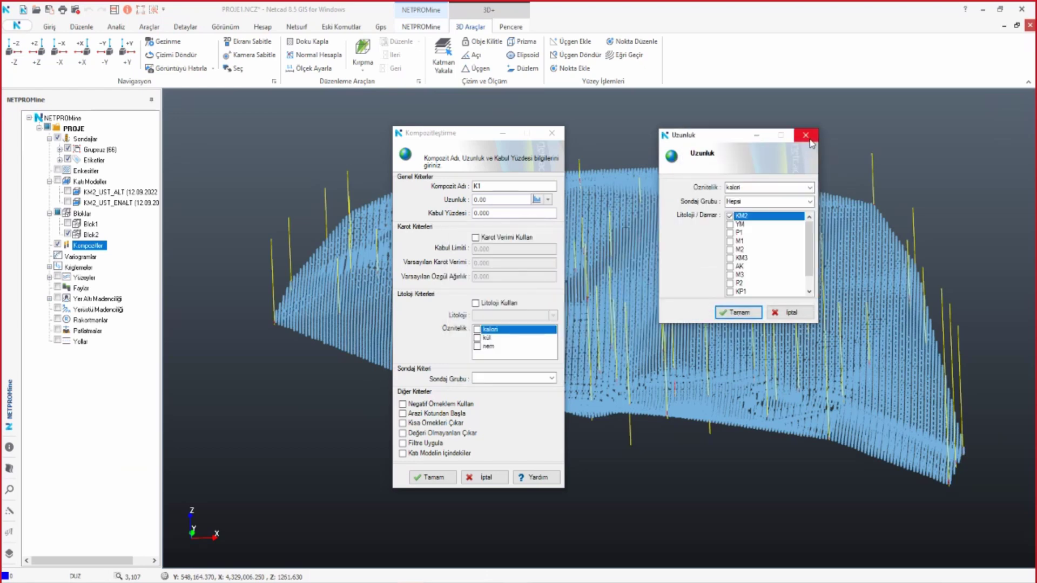
- Set composite length 2 and acceptance percentage 50
type("2")
left_click(506, 213)
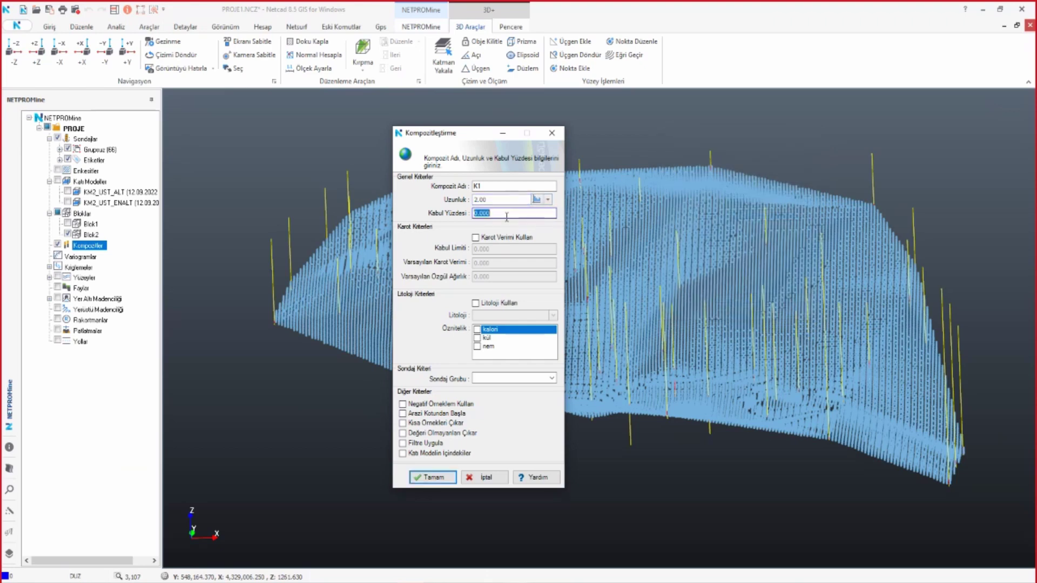
type("50")
- Launch Paint from the Windows search
key("super")
type("pai")
key("Return")
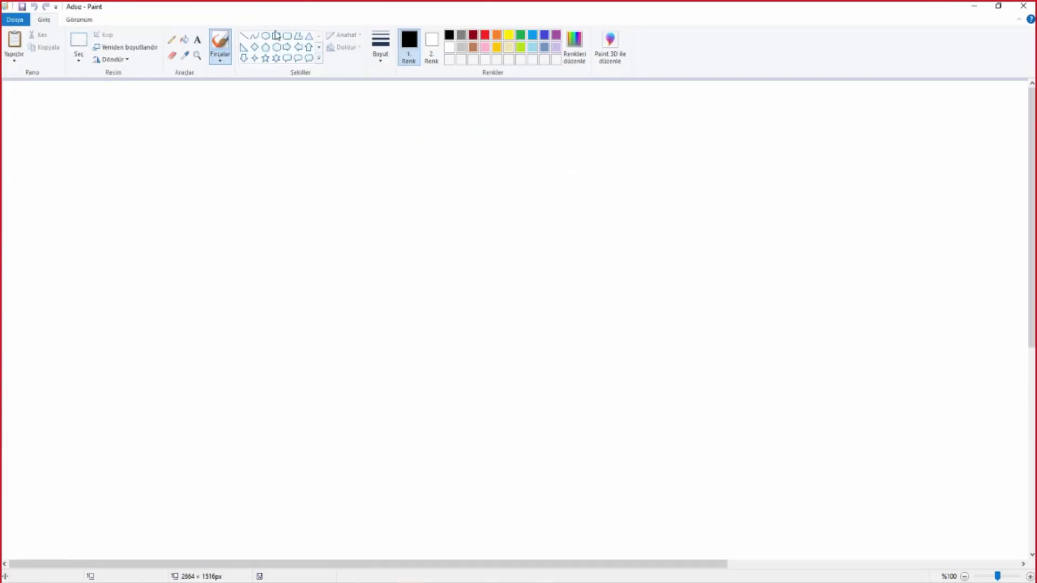
- Draw a tall black rectangle column down the canvas
left_click(276, 35)
mouse_move(245, 103)
left_mouse_down()
mouse_move(331, 448)
mouse_move(287, 474)
mouse_move(292, 489)
left_mouse_up()
left_click(360, 362)
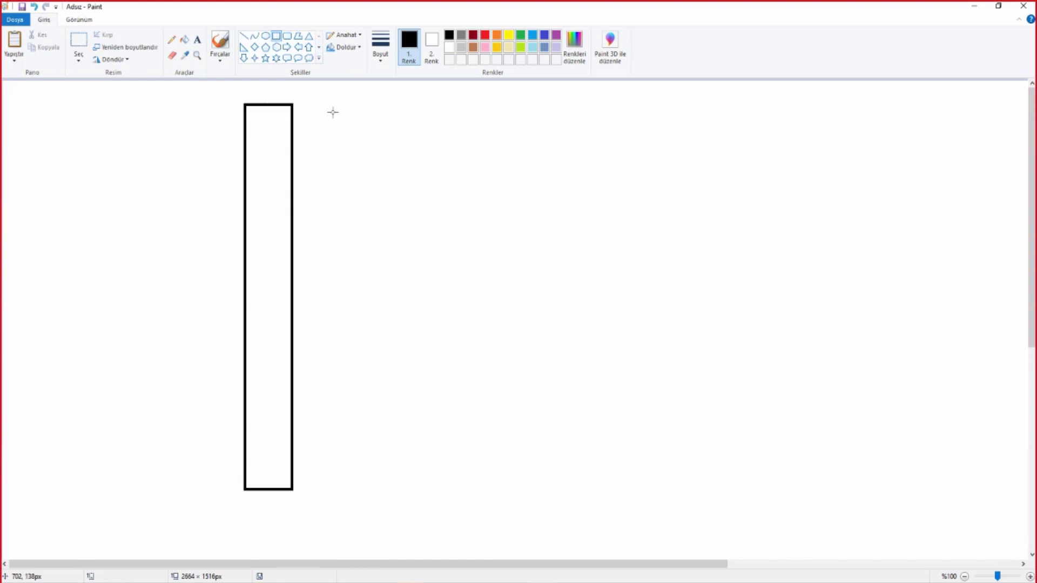
- Mark a middle section of the column with a red rectangle, then choose a blue line
left_click(484, 36)
left_click_drag(243, 281, 291, 410)
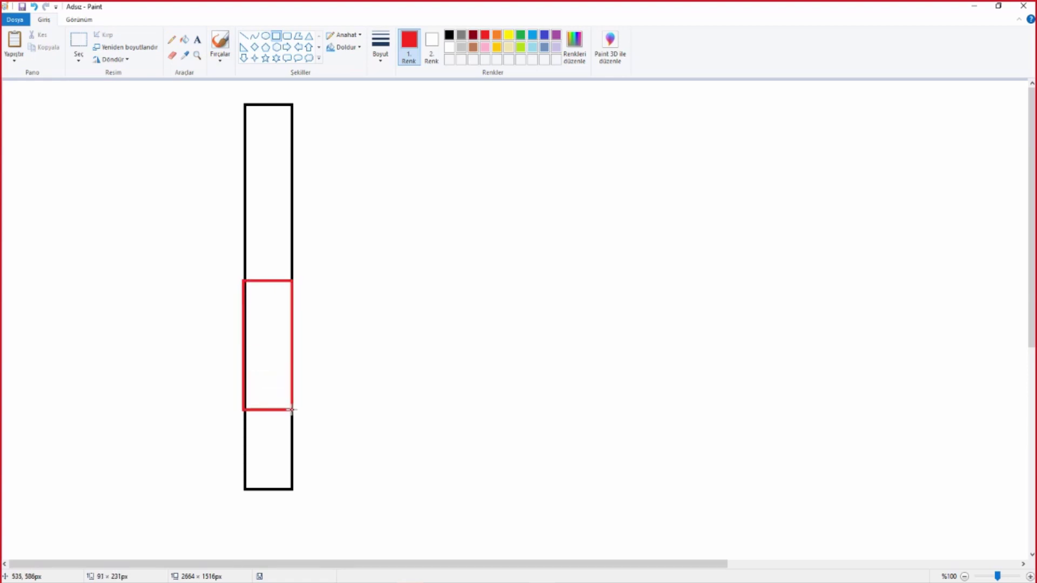
left_click(384, 177)
left_click(532, 35)
left_click(243, 35)
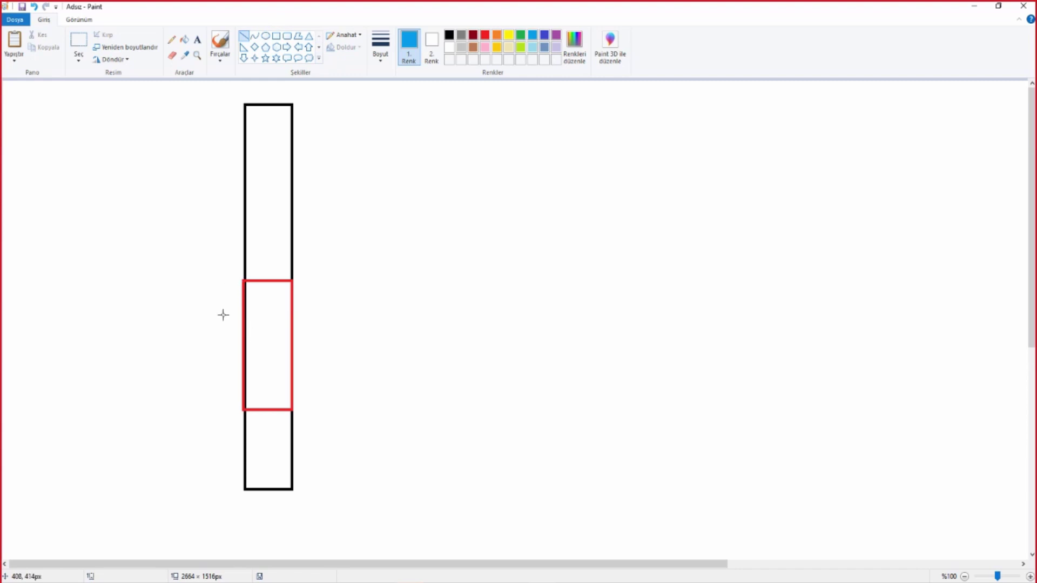
- Add a red '5mt' label to the left of the column
left_click(198, 44)
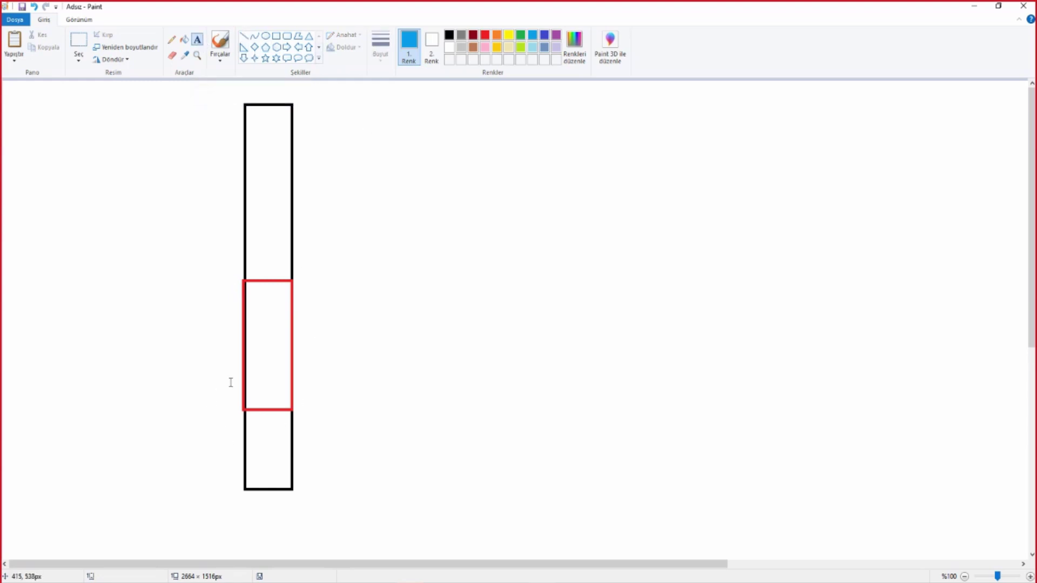
left_click(26, 318)
type("5mt")
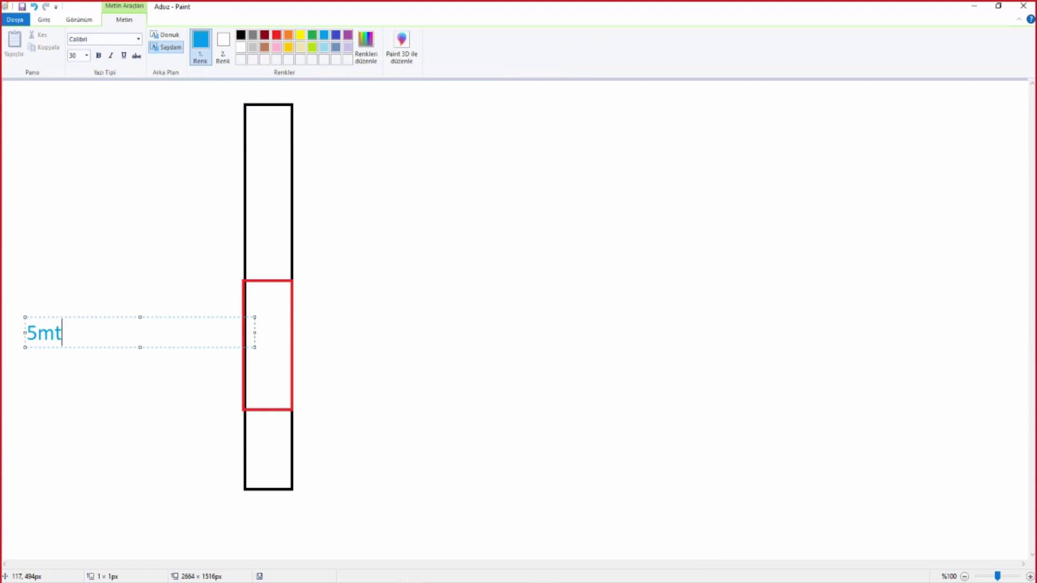
left_click(276, 35)
left_click_drag(97, 333, 2, 320)
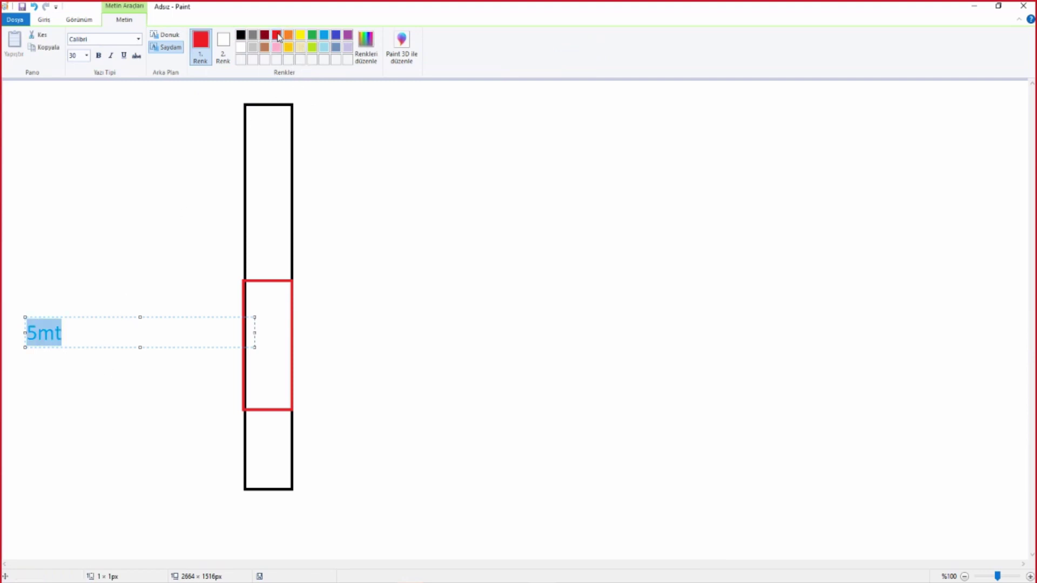
left_click(215, 313)
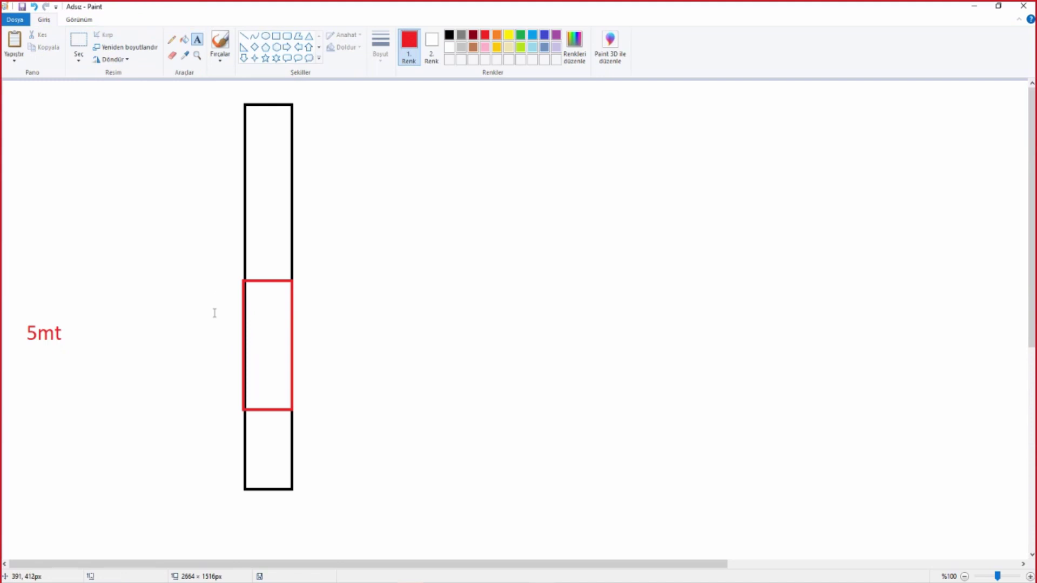
- Draw a light-blue line into the red section's top and label it '1mt 5000kcal'
left_click(247, 37)
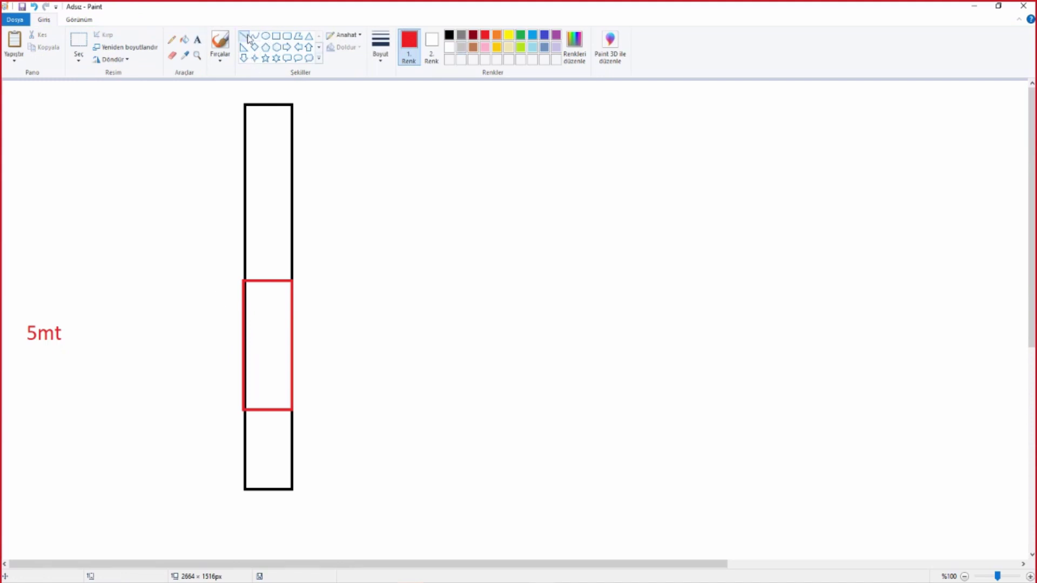
left_click(533, 35)
left_click_drag(262, 310, 144, 310)
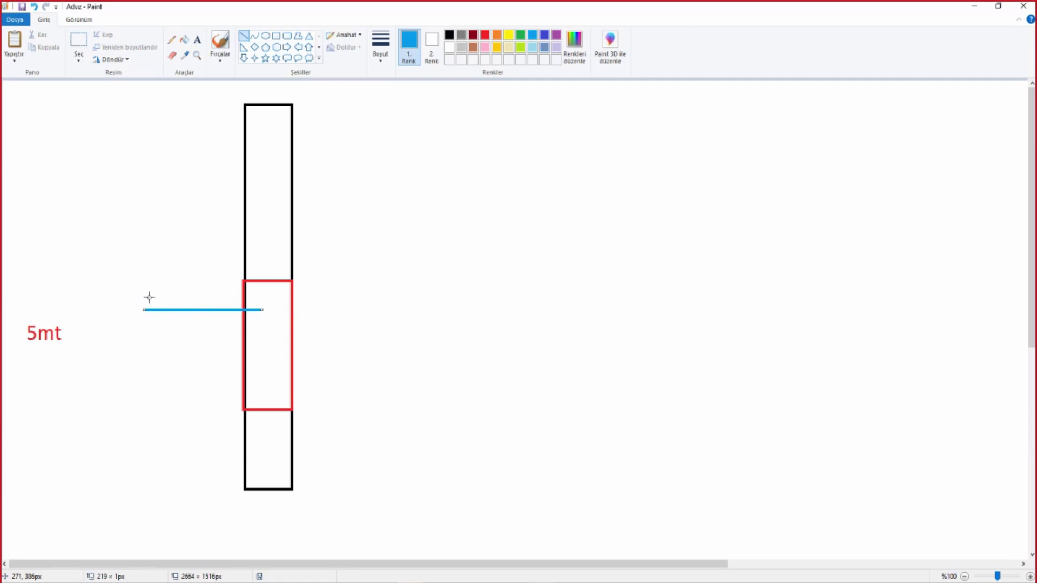
left_click(196, 43)
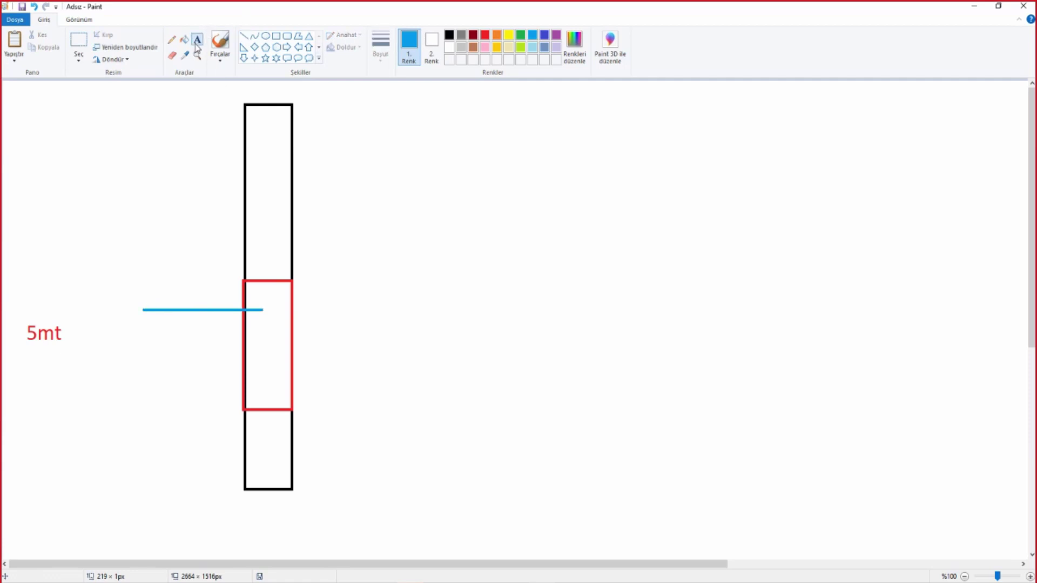
left_click(153, 294)
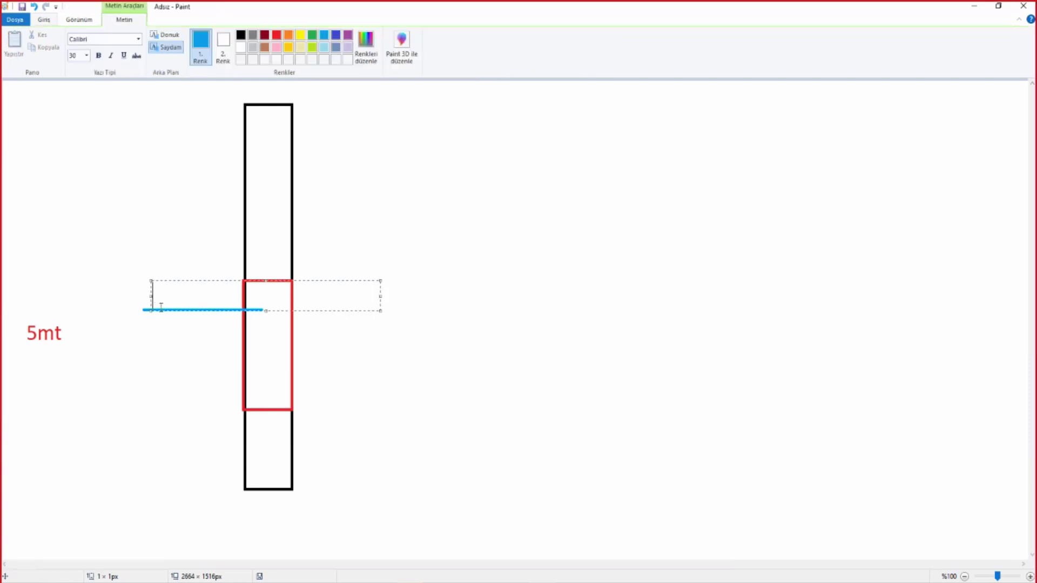
type("1mt")
type(" 5000")
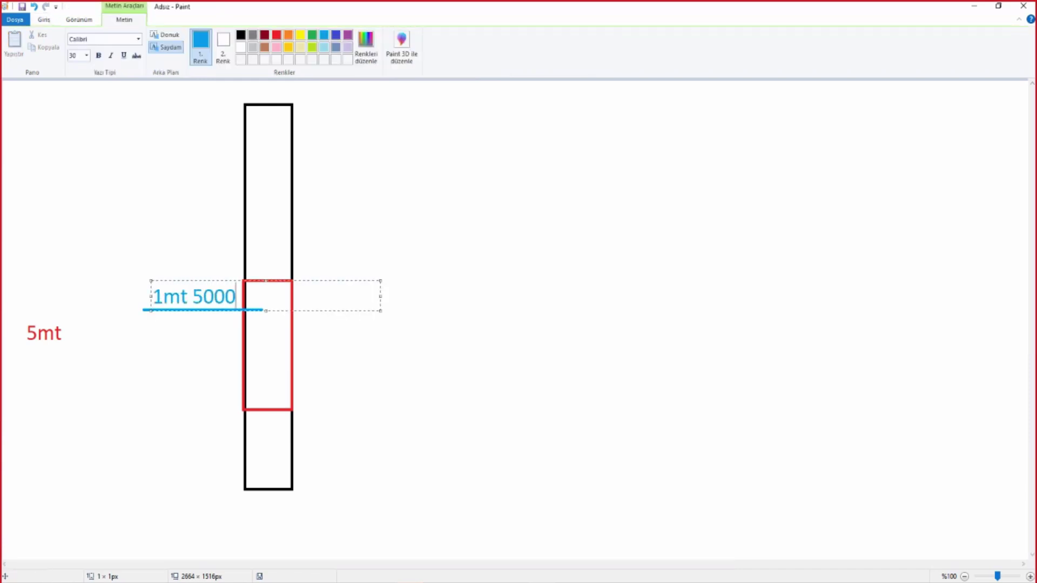
type("kcal")
left_click_drag(187, 281, 155, 278)
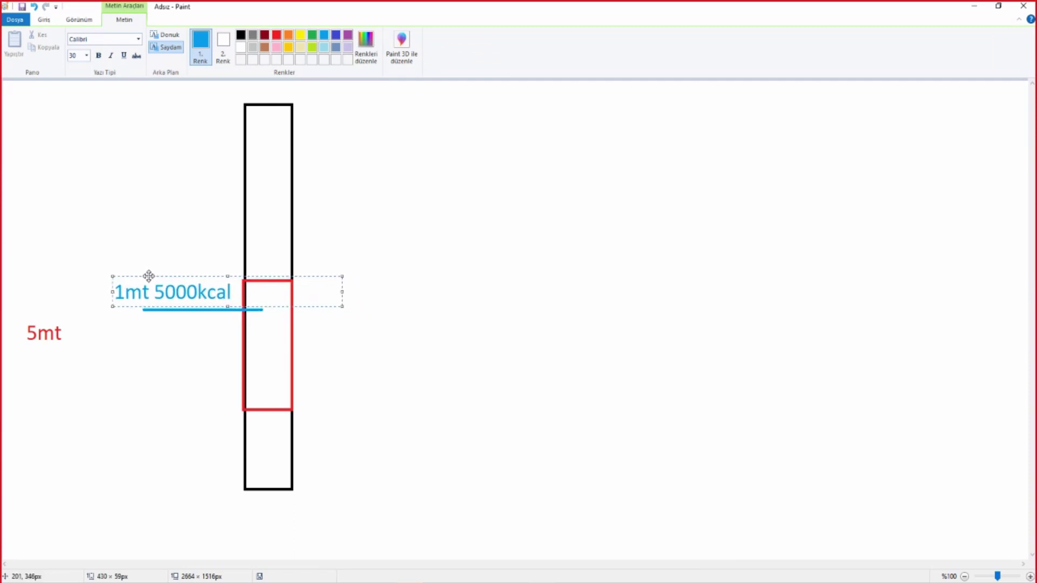
left_click(379, 320)
left_click(243, 36)
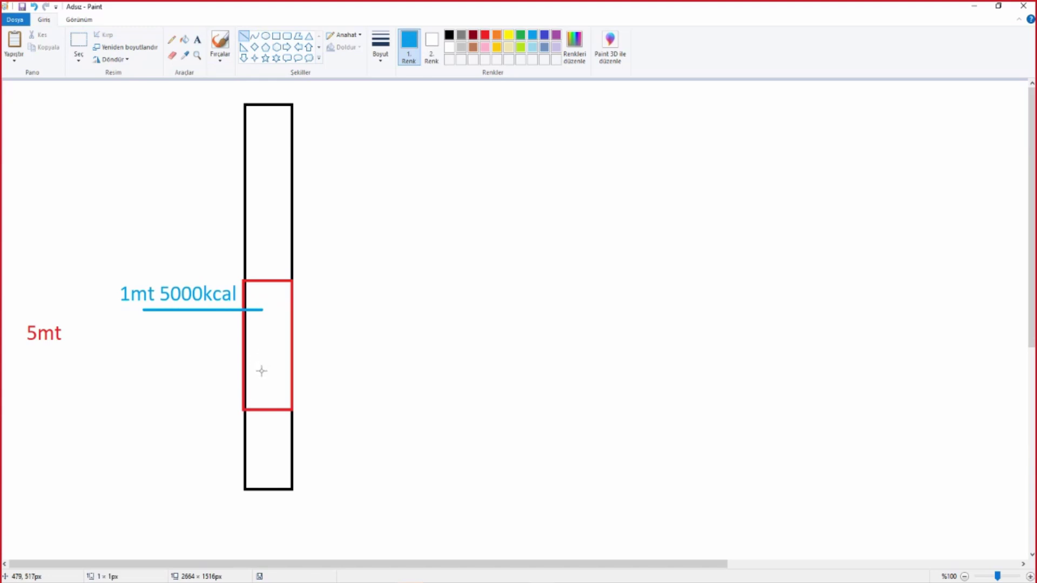
- Draw a second blue line lower across the red section and label it '2mt 4000 kcal'
left_click_drag(263, 371, 135, 371)
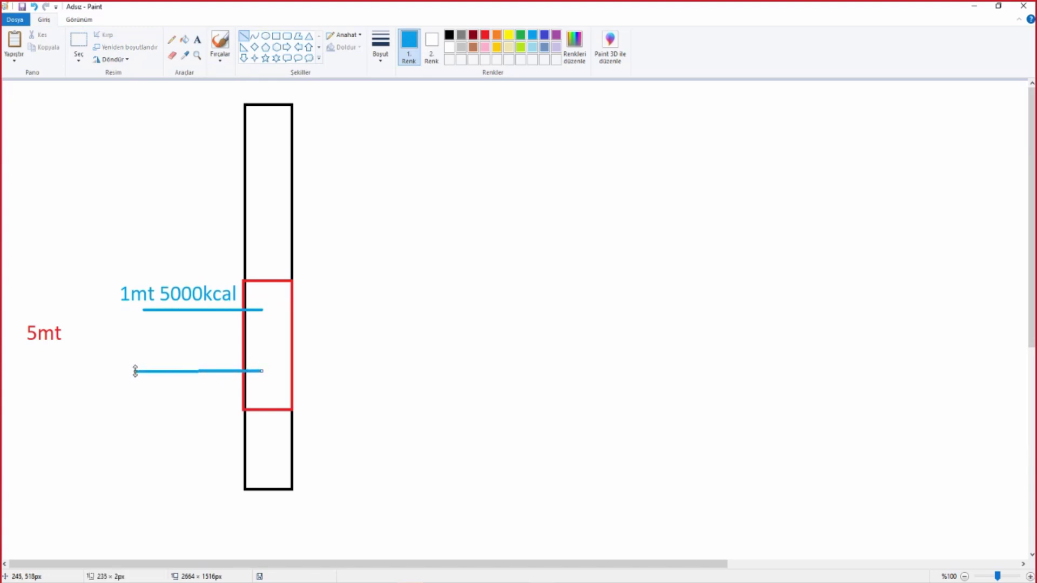
left_click(198, 40)
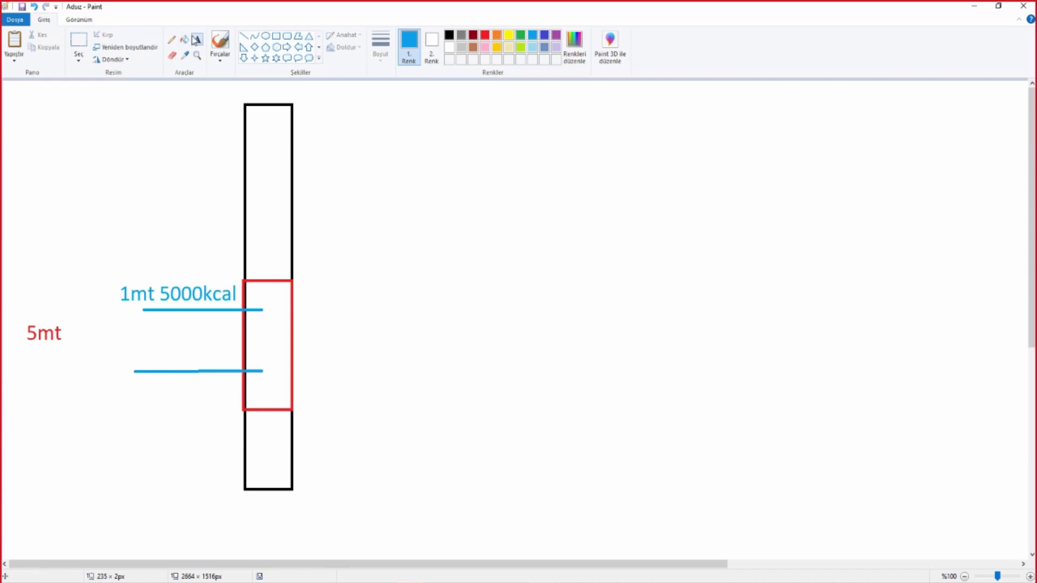
left_click(119, 353)
type("2mt")
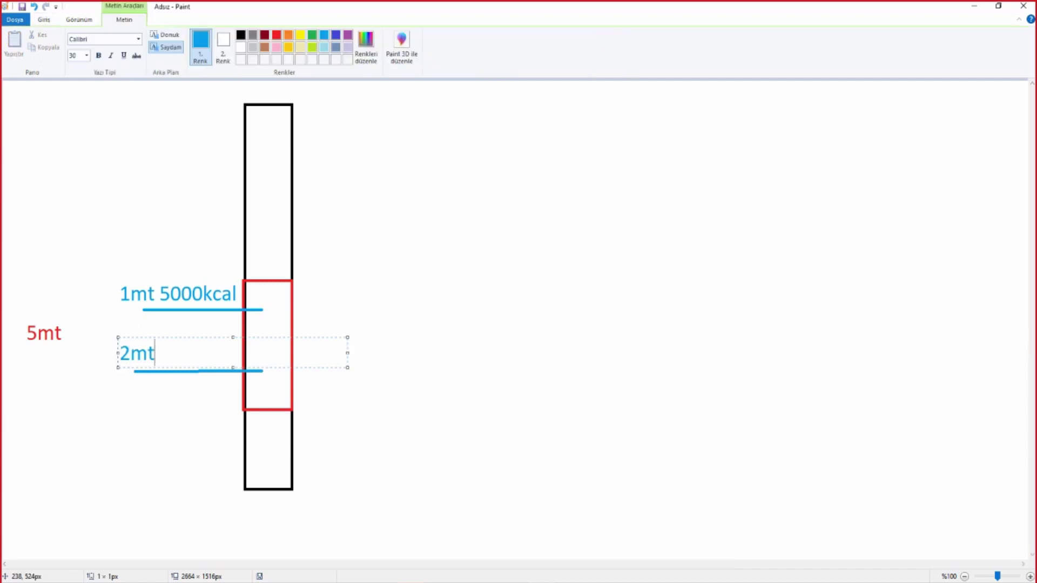
type(" 4000")
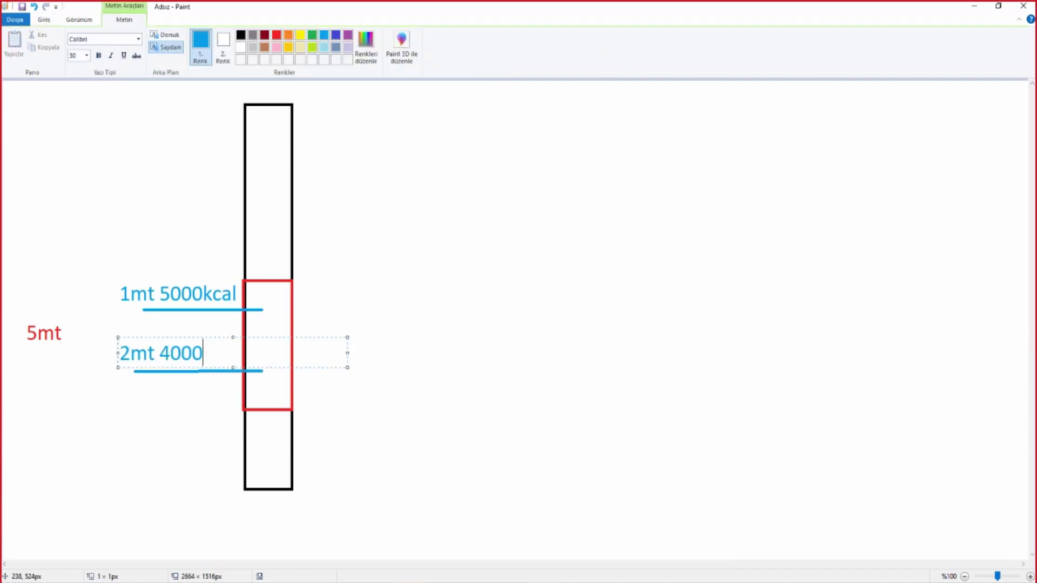
type(" kcal")
left_click(163, 400)
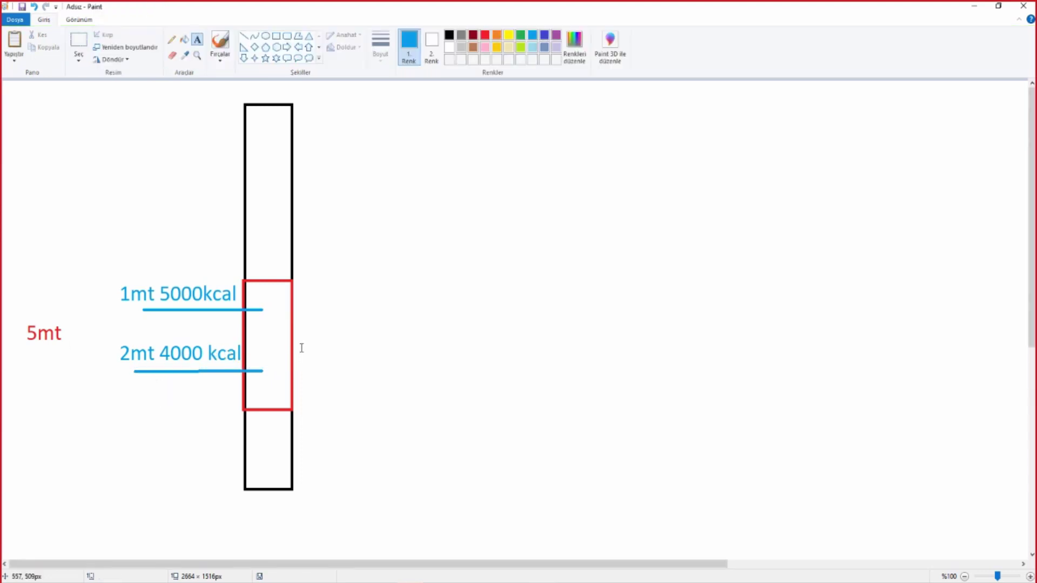
- Add a trial '2mt4500 kcal' label below the line, then undo both trial labels
left_click(125, 394)
type("2mt")
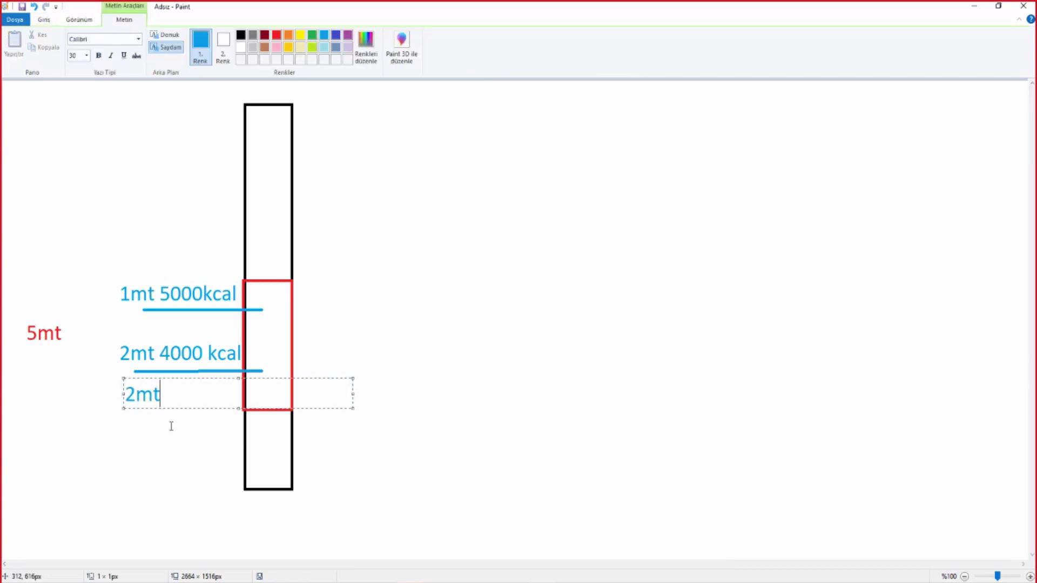
type("4500 ")
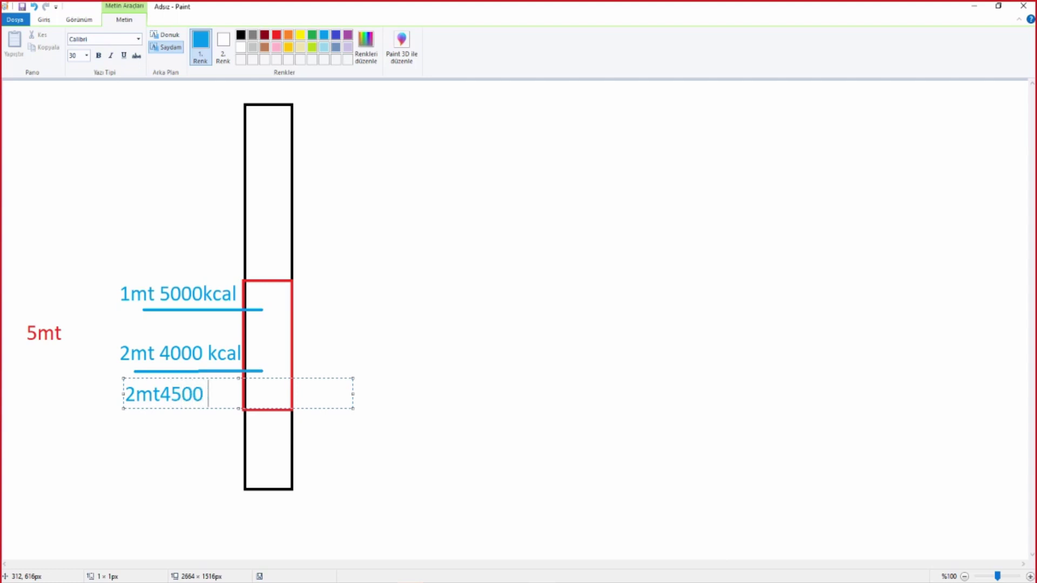
type("kcal")
left_click(293, 363)
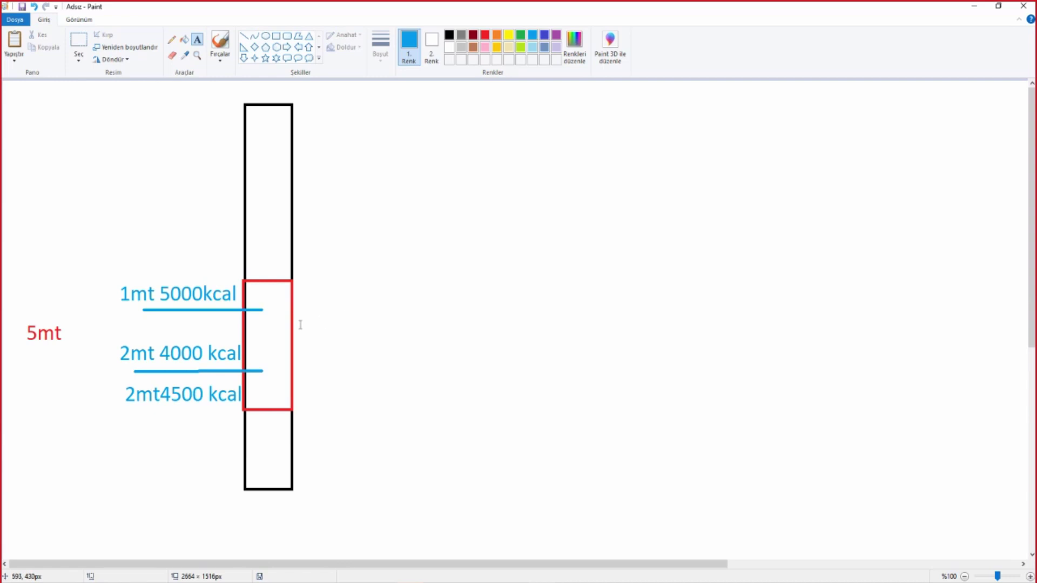
key("ctrl+z")
key("ctrl+z")
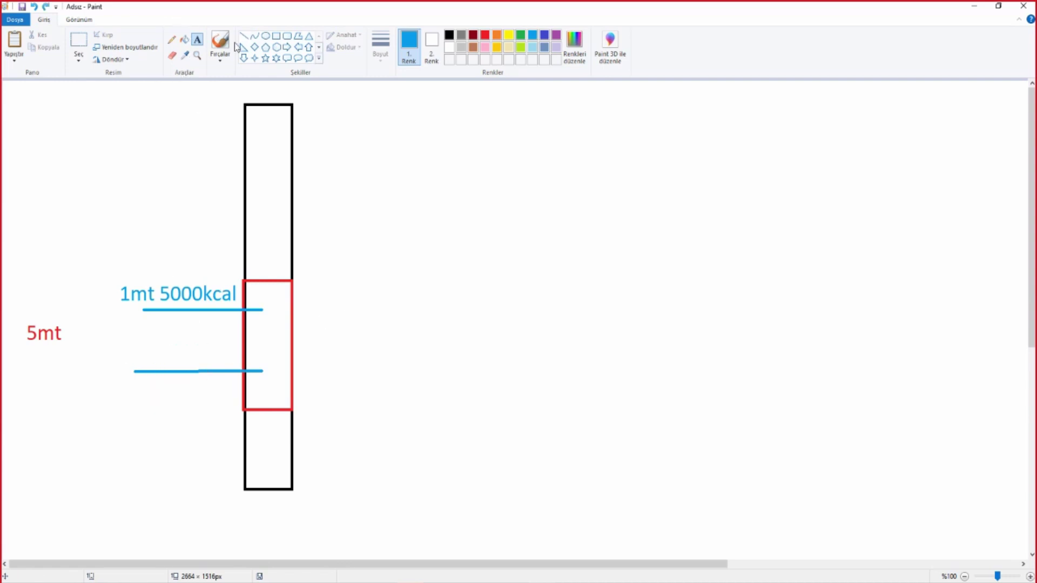
- Label the lower blue line '3mt 4000 kcal'
left_click(124, 350)
type("3")
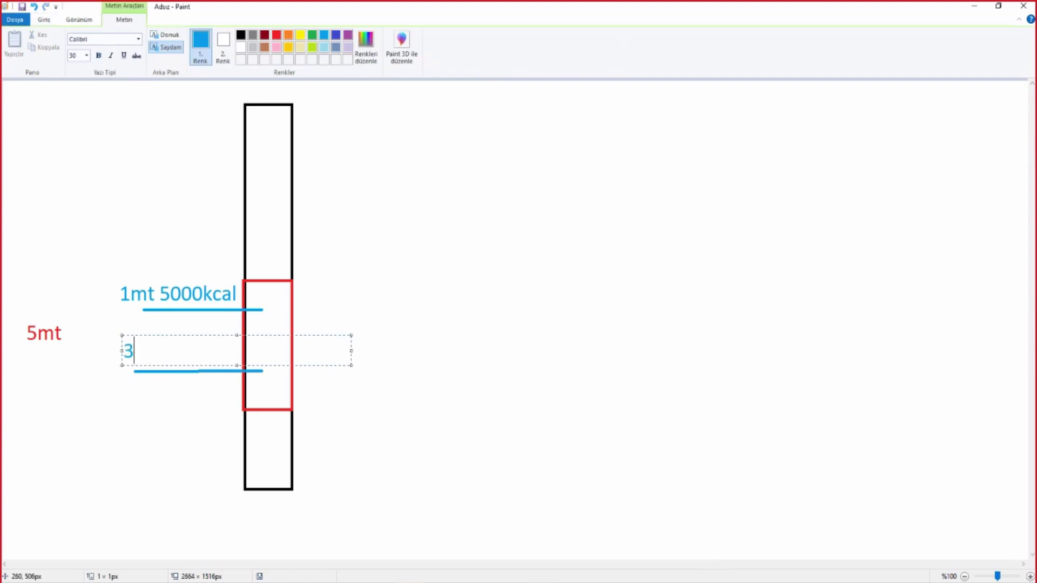
type("mt 4")
type("000 kcal")
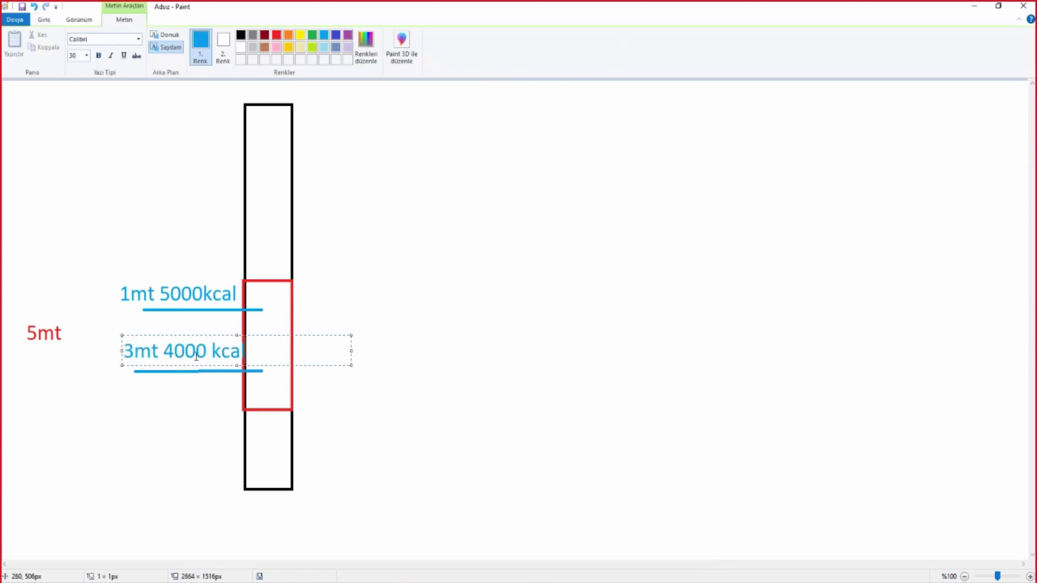
left_click_drag(207, 335, 201, 337)
left_click(102, 382)
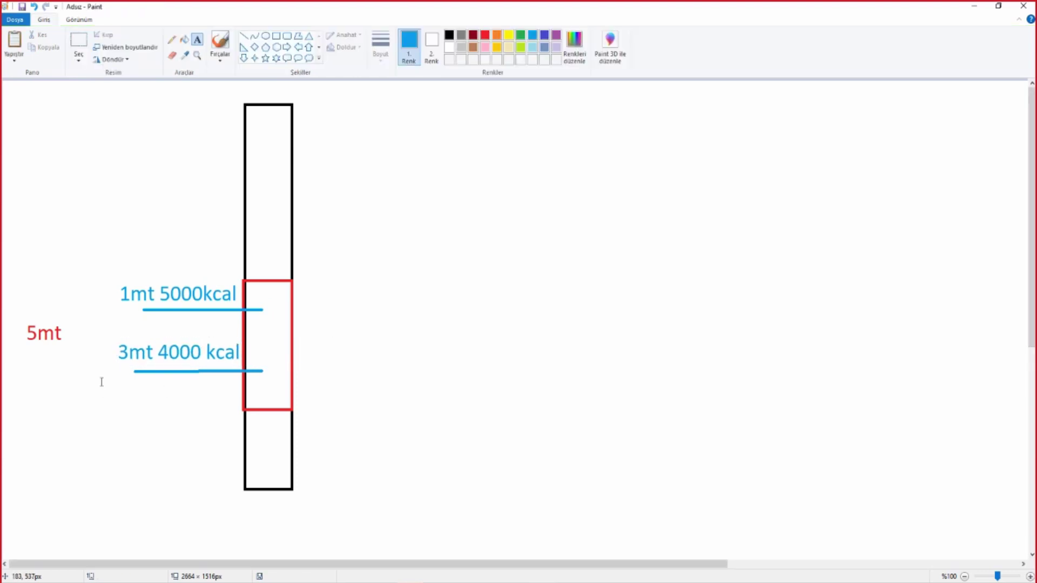
- Add a '1mt 4500 kcal' label below it near the red section's bottom
left_click(114, 384)
type("1")
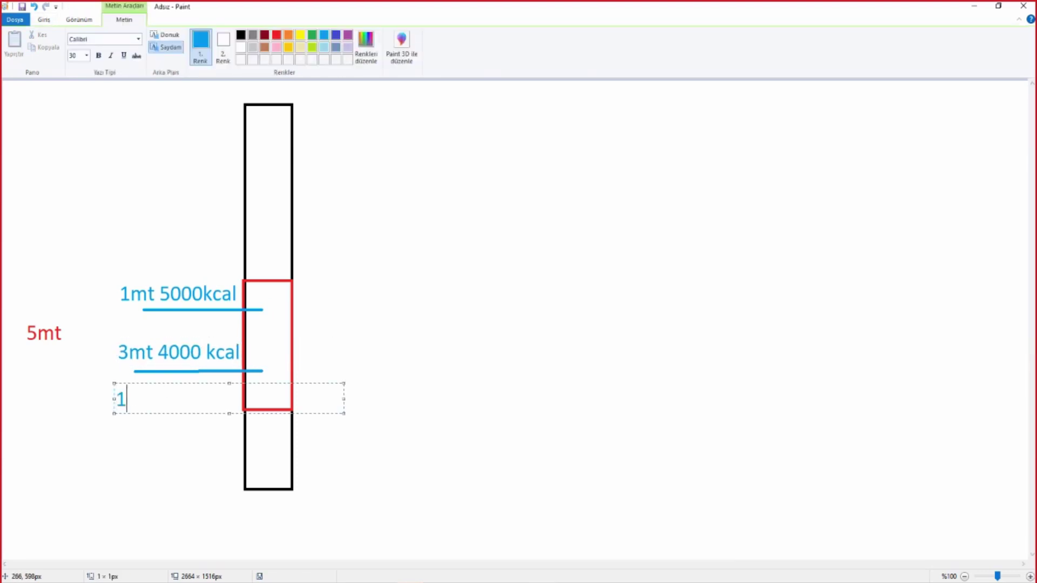
type("mt")
type(" 450")
key("BackSpace")
key("BackSpace")
key("BackSpace")
type("4500")
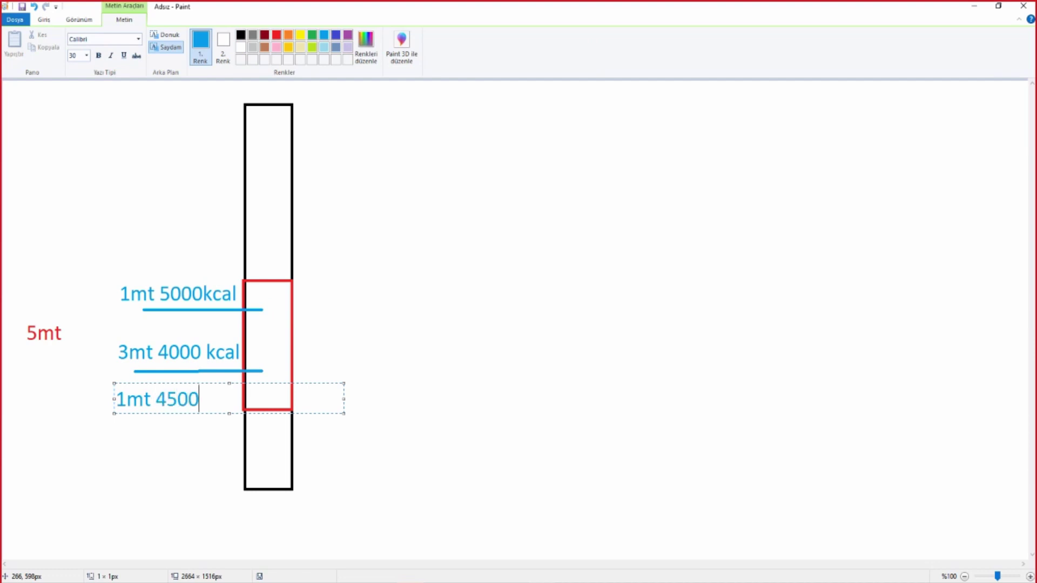
type(" c")
key("BackSpace")
type("kcal")
left_click(358, 277)
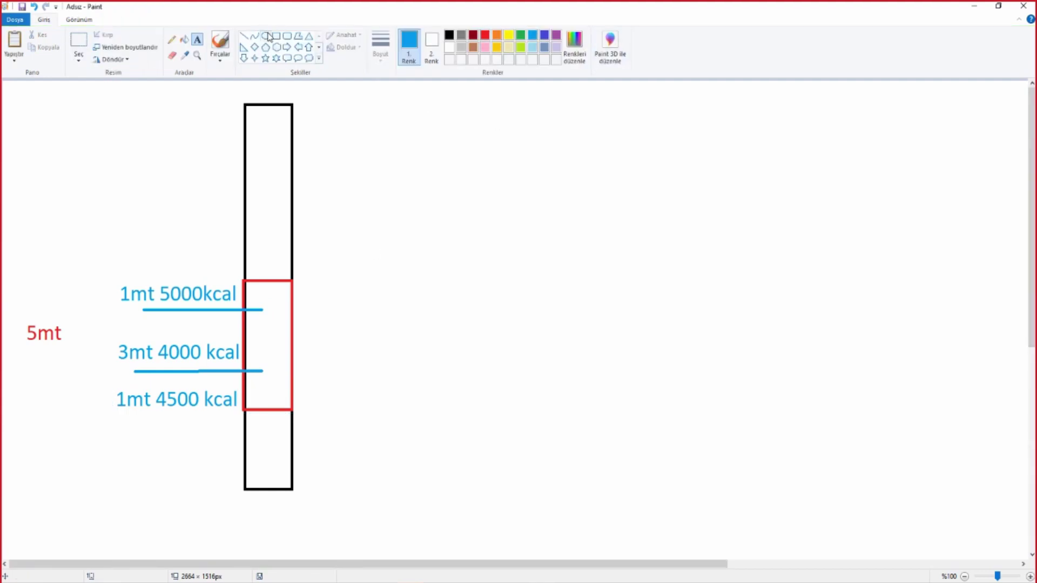
- Write a purple note 'komp uzun = 2 mt' at the top right of the canvas
left_click(556, 35)
left_click(509, 105)
type("ko")
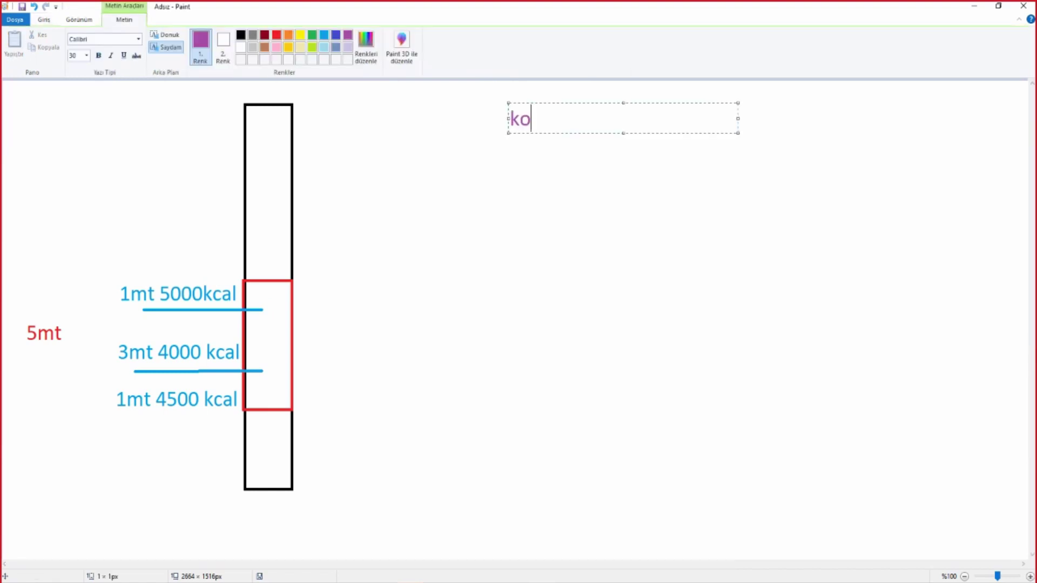
type("mp uzunn")
key("BackSpace")
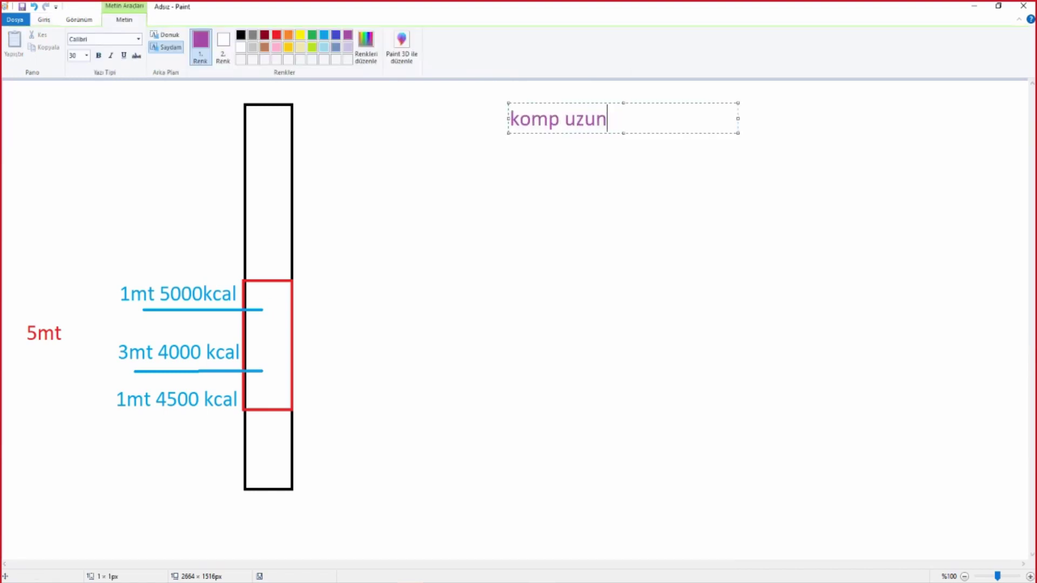
type("= ")
type("2 mt")
left_click(453, 260)
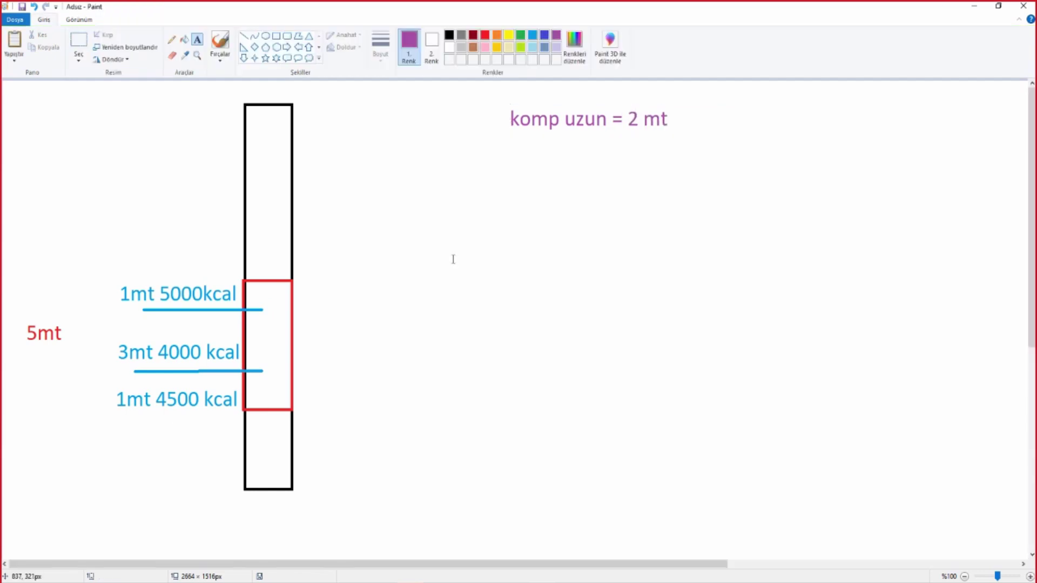
- Draw a green line from inside the red box out to the right
left_click(244, 37)
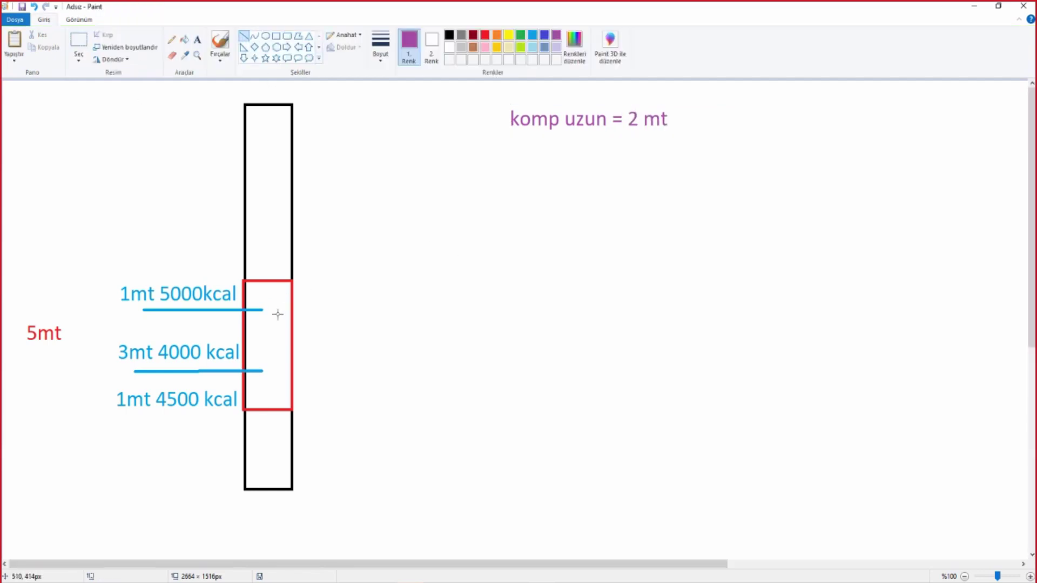
left_click(520, 36)
left_click_drag(272, 336, 522, 334)
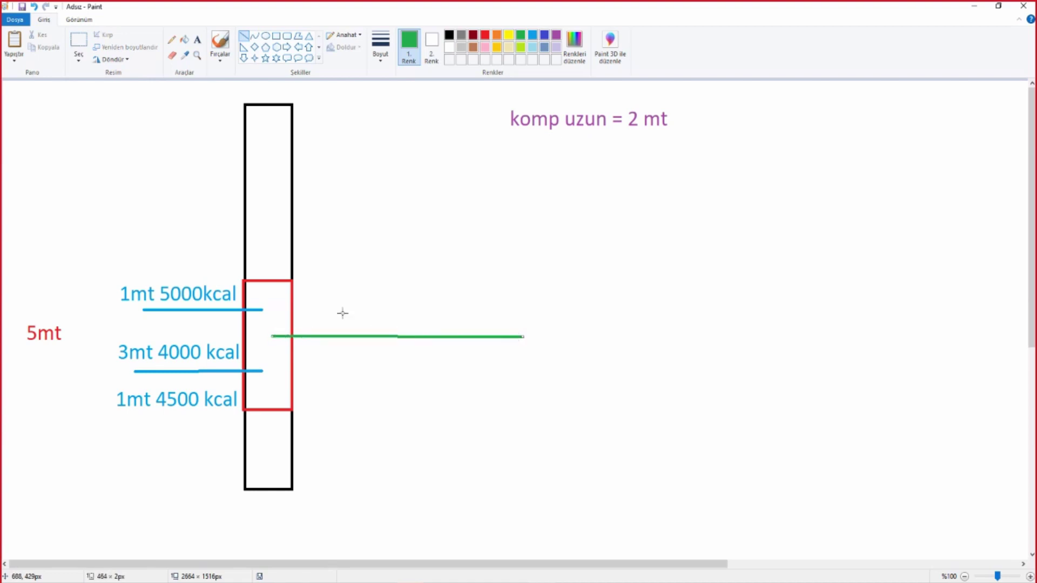
left_click_drag(329, 333, 331, 333)
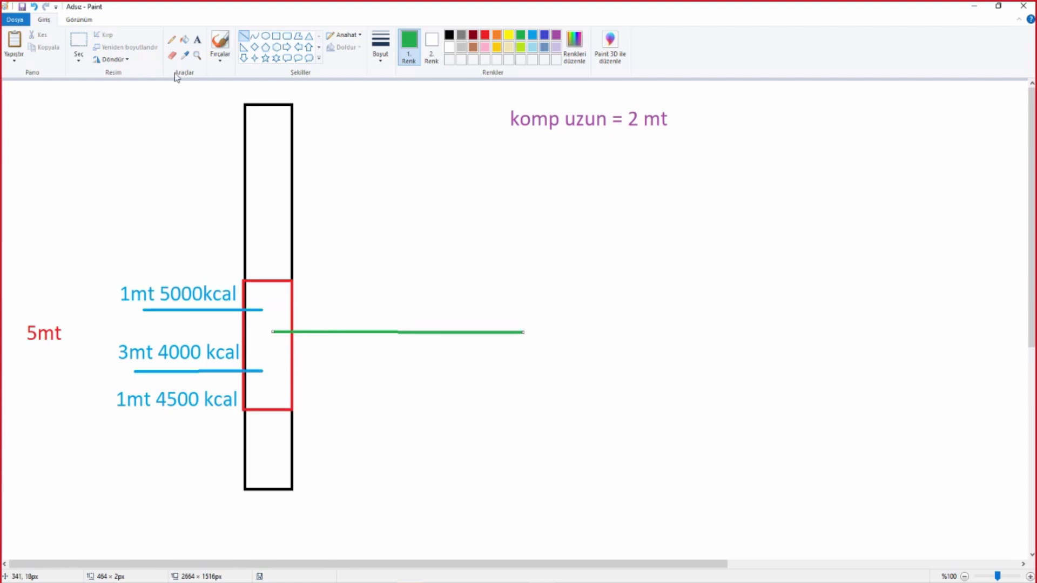
- Label the green line '2mt 4500 kcal' above and '2mt 4000 kcal' below
left_click(197, 39)
left_click(316, 316)
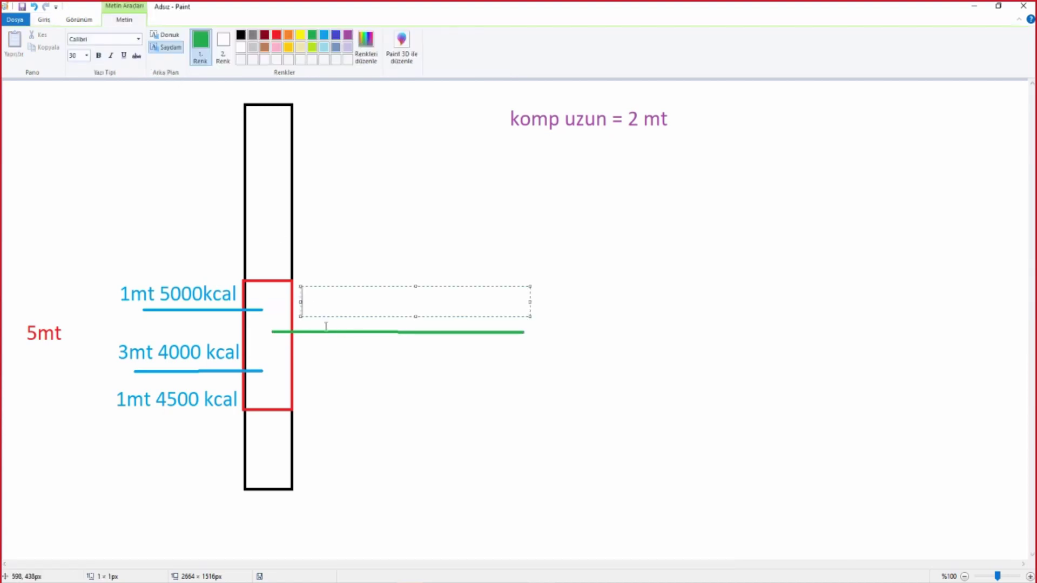
type("2mt")
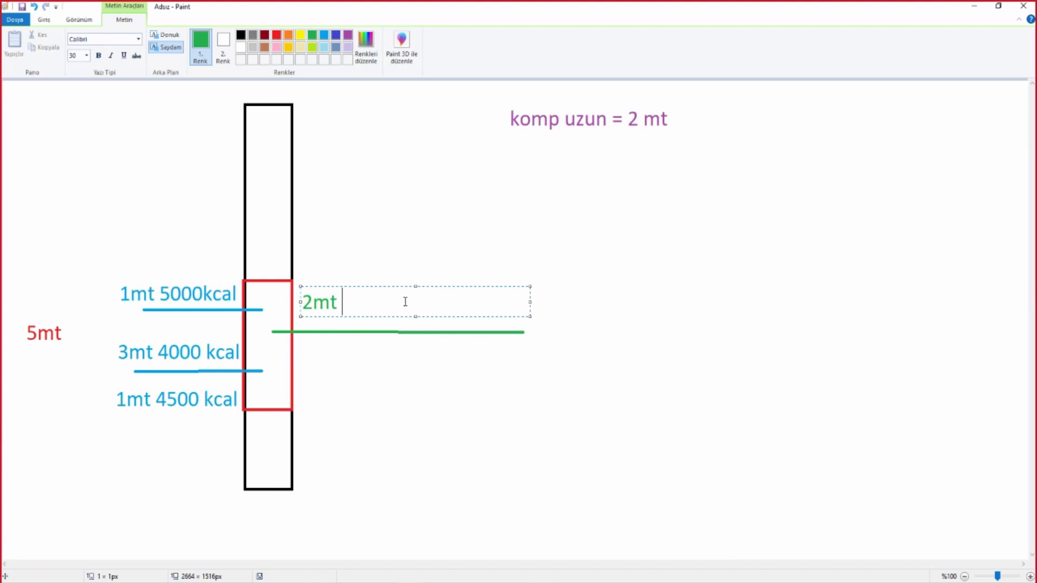
type("4500")
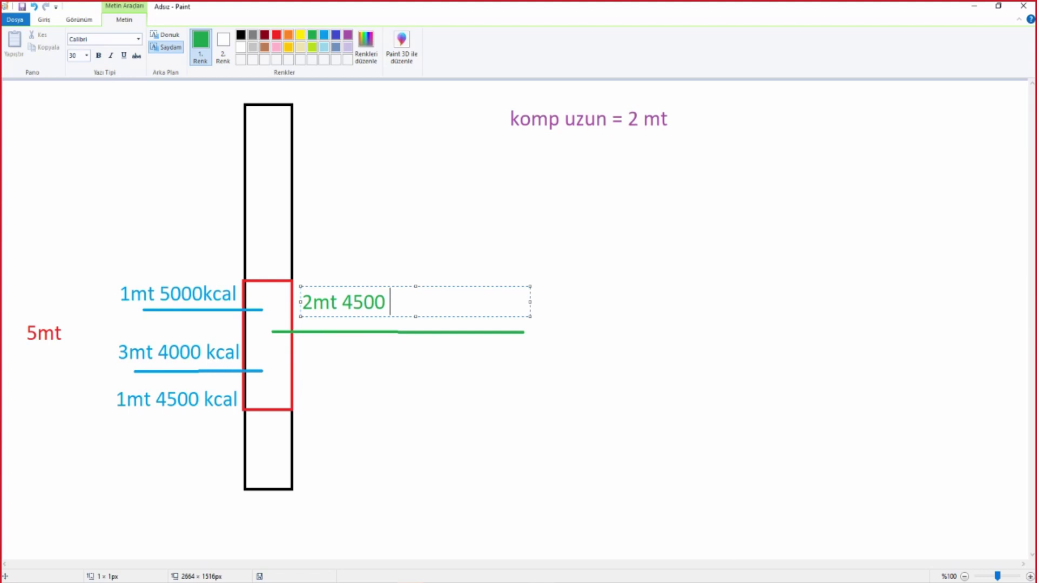
type(" kcal")
left_click(341, 382)
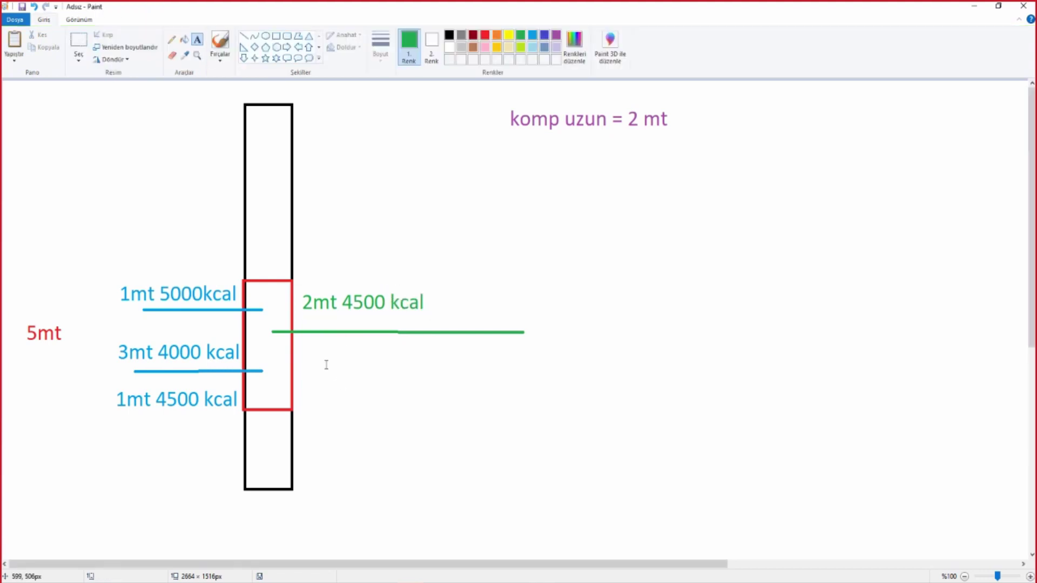
left_click(303, 341)
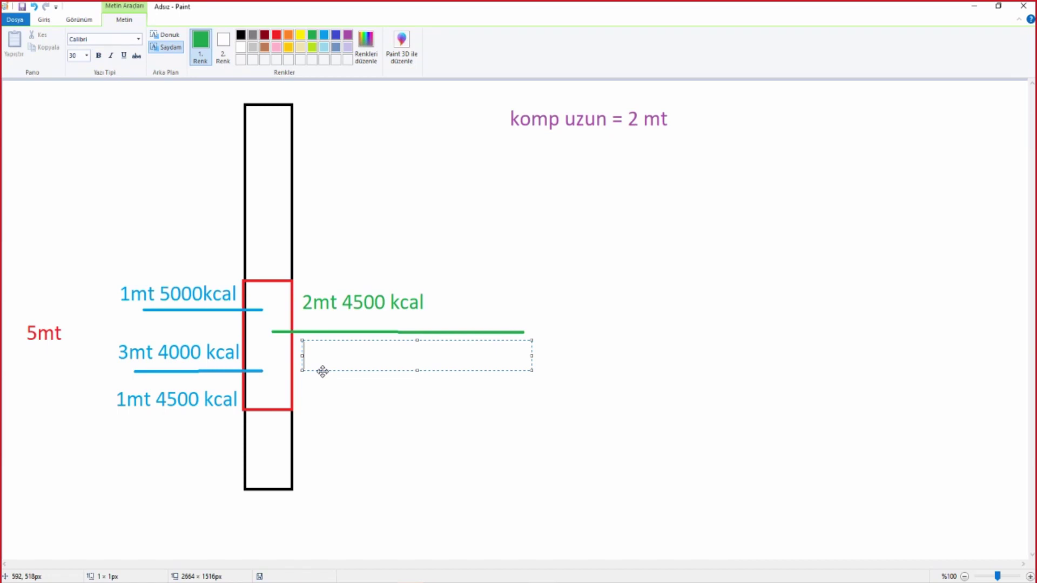
type("2mt")
type("400")
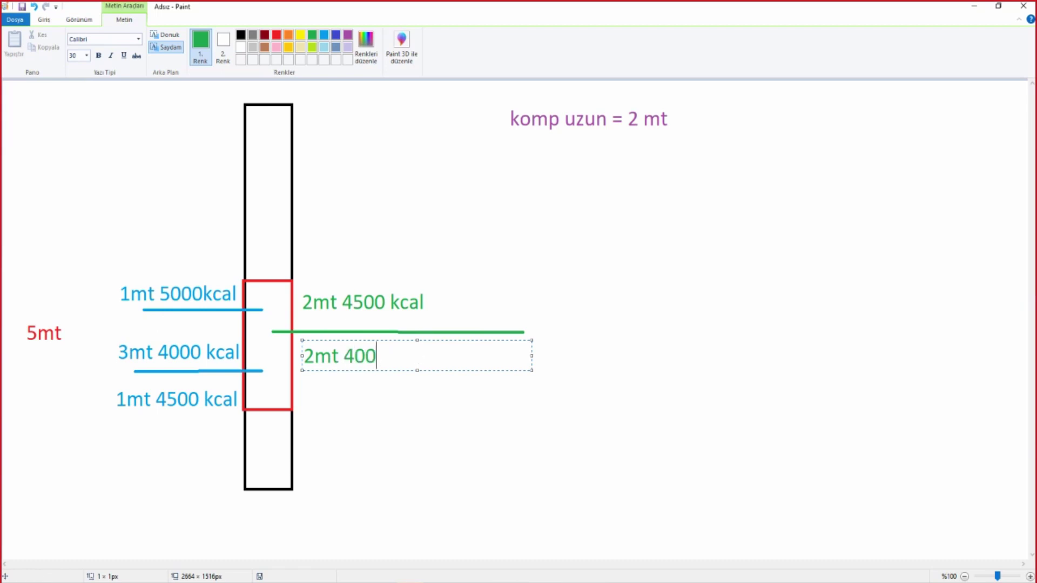
type("0 kcal")
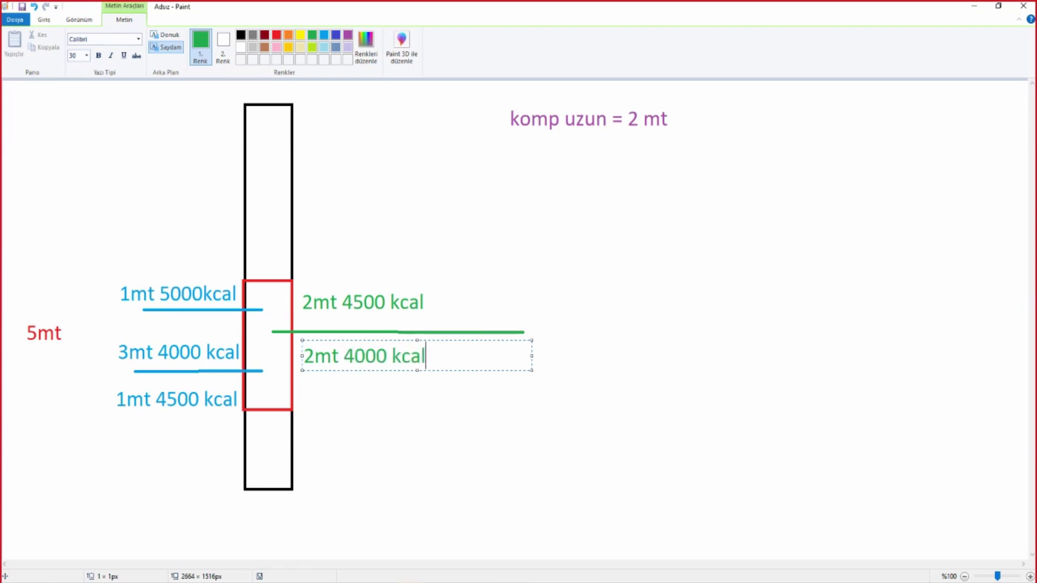
left_click(314, 109)
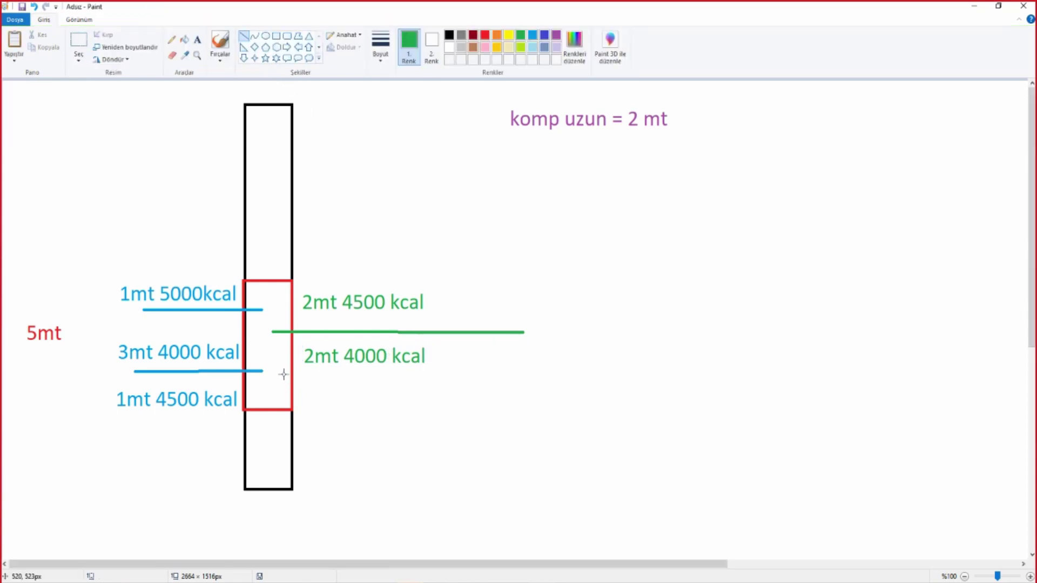
- Draw a green line under the '2mt 4000 kcal' label
mouse_move(282, 374)
left_mouse_down()
mouse_move(544, 378)
mouse_move(533, 373)
left_mouse_up()
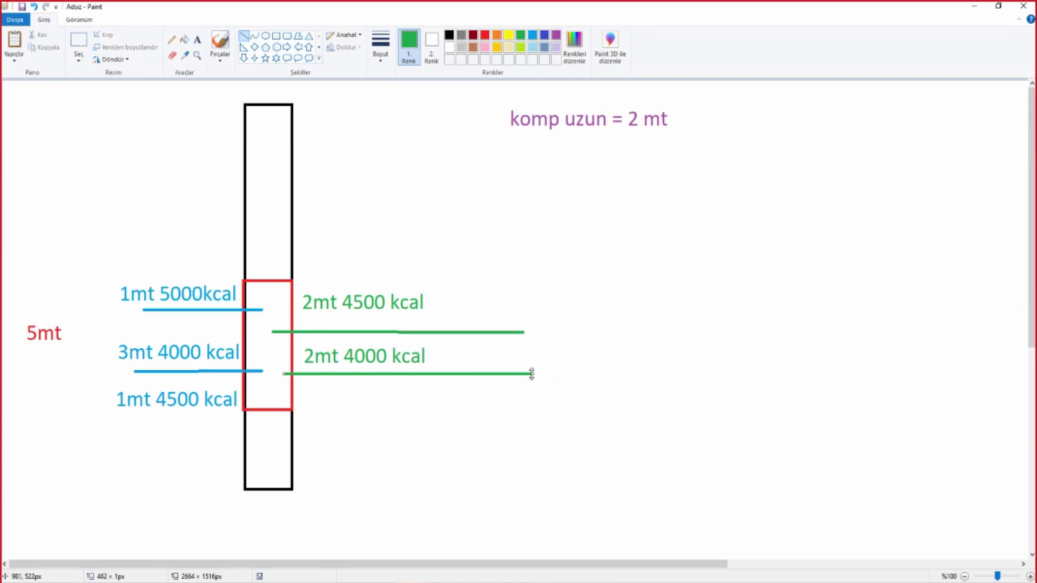
left_click(201, 40)
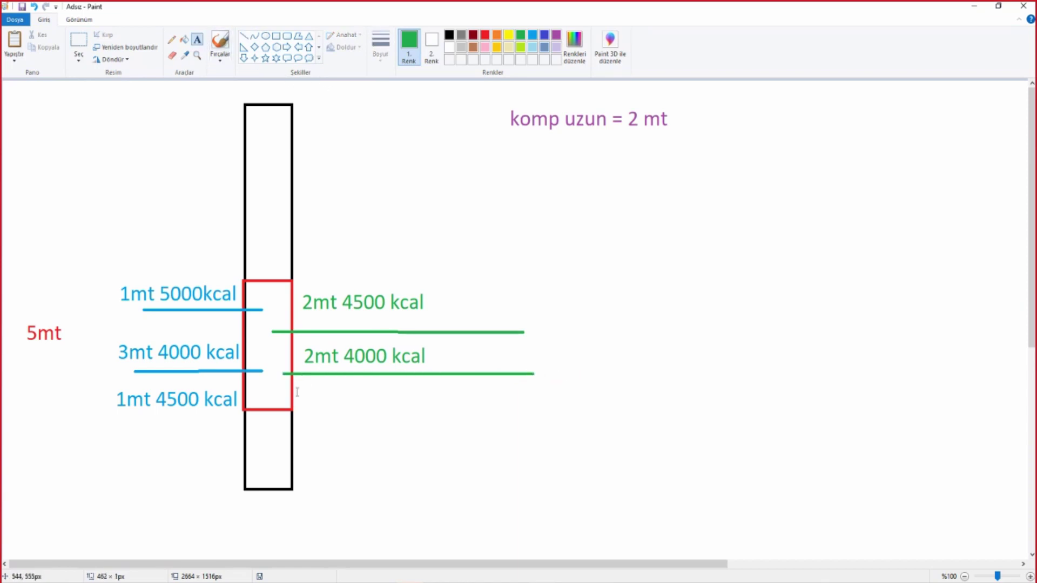
mouse_move(518, 575)
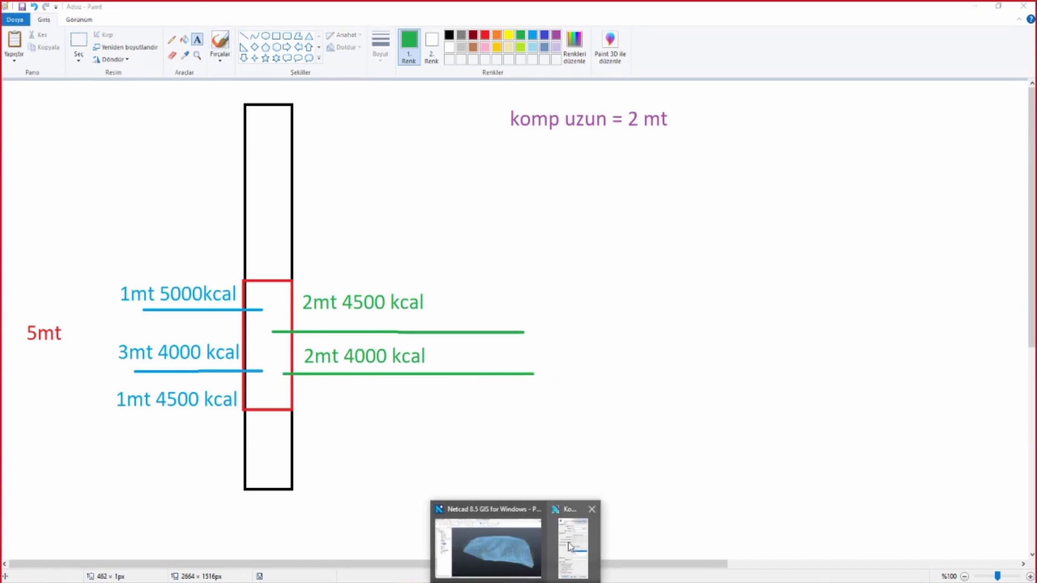
left_click(571, 547)
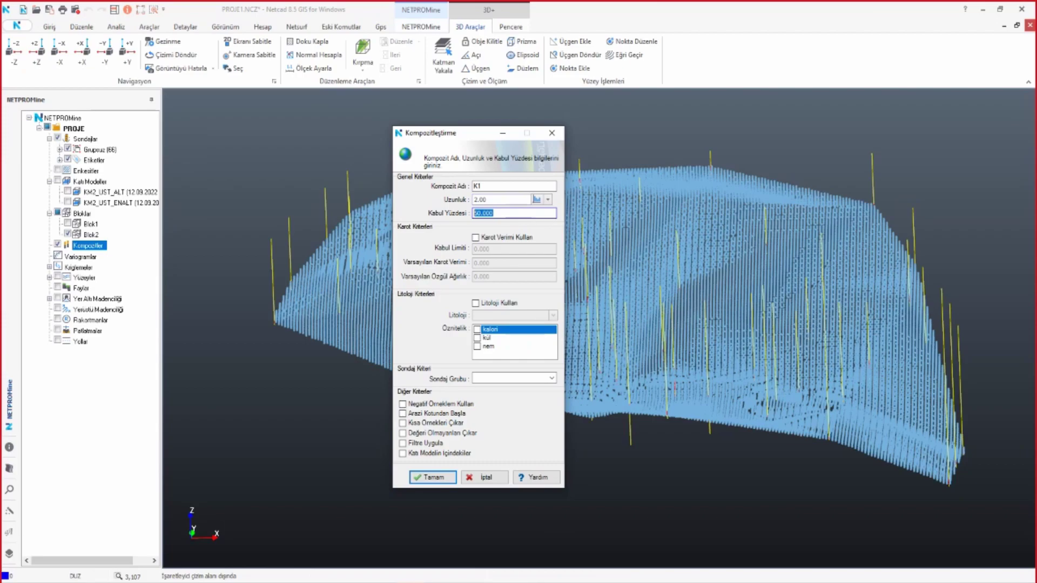
key("alt+Tab")
- Add a green '1mt 4500 kcal' label under that line, then return to Netcad
left_click(306, 396)
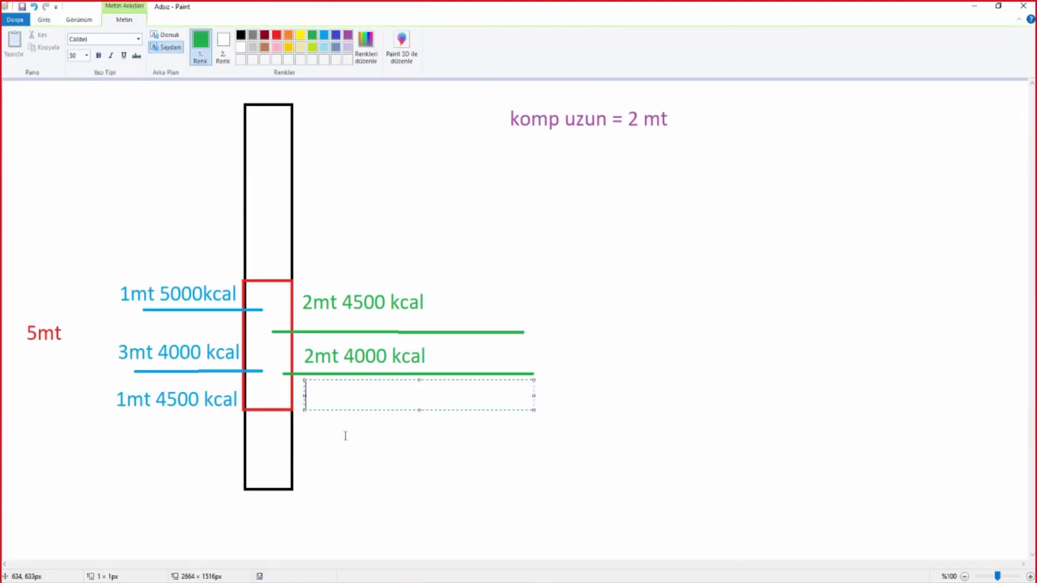
type("1")
type("mt")
type(" 4500 ")
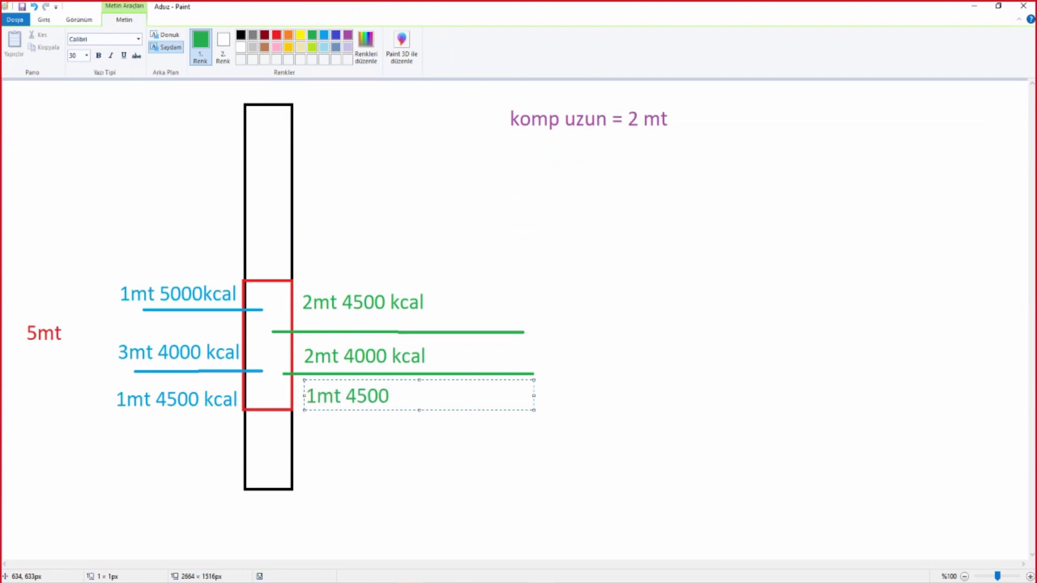
type("km")
key("BackSpace")
type("cal")
left_click(388, 472)
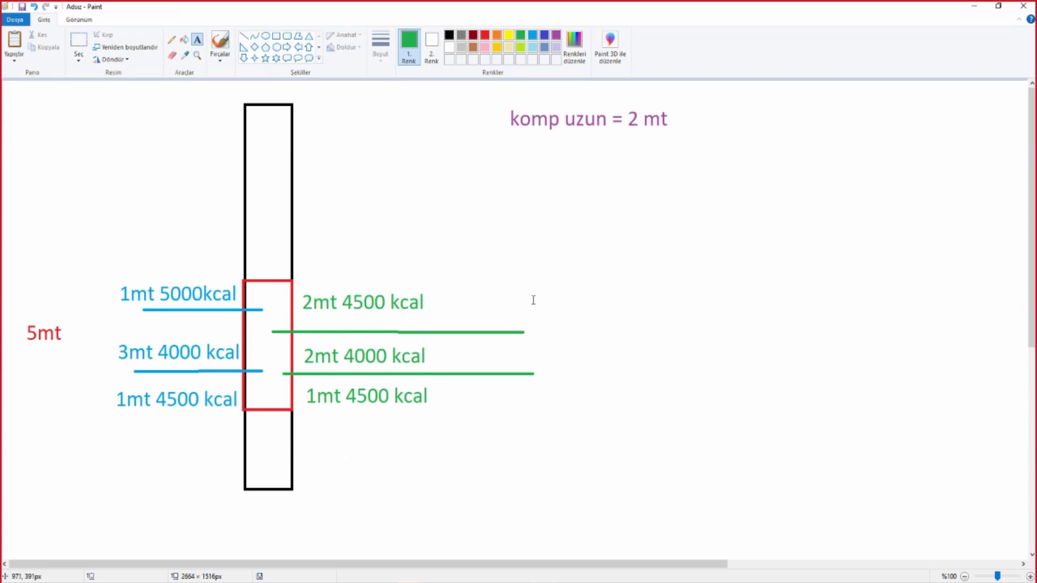
left_click(973, 10)
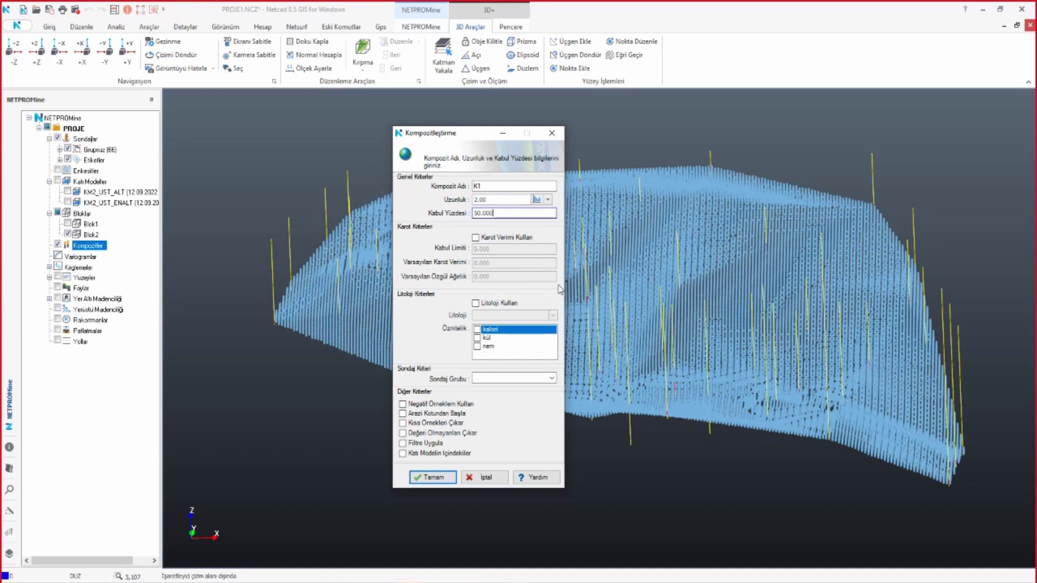
- Tick kalori and kül and run the K1 compositing at 2.00 m, 50% acceptance
left_click(478, 330)
left_click(478, 338)
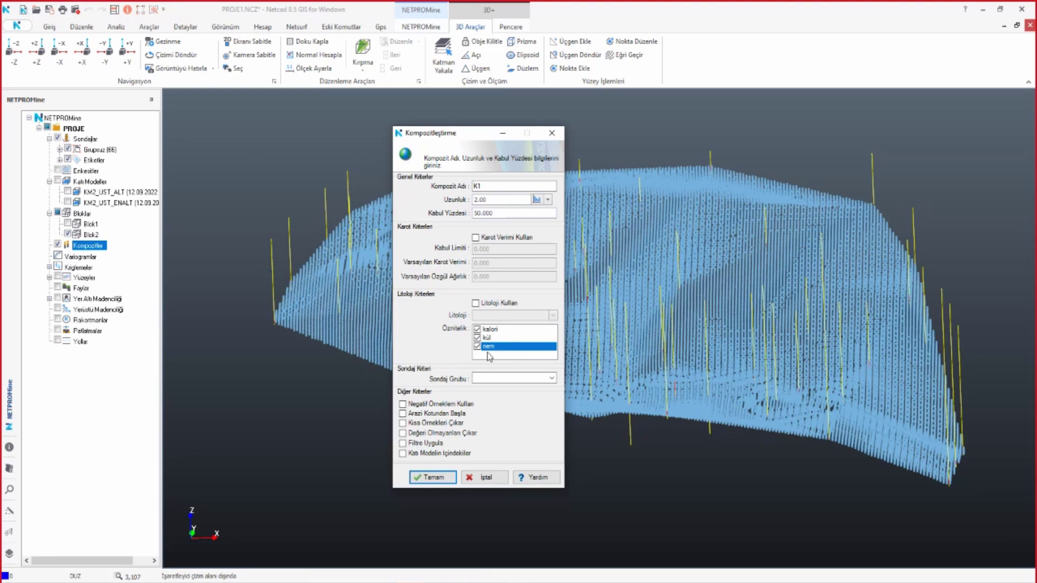
left_click(442, 478)
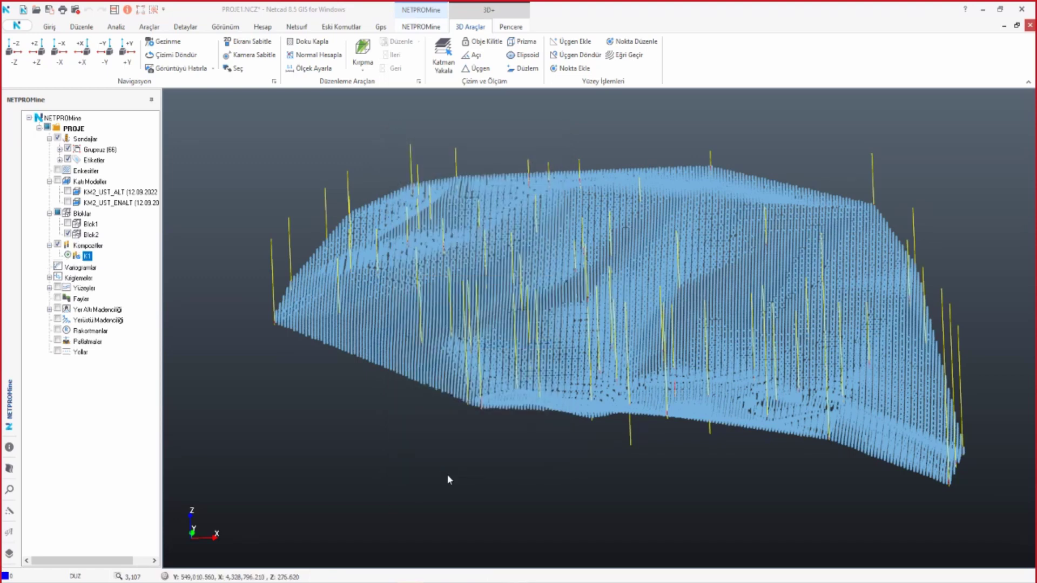
left_click(57, 152)
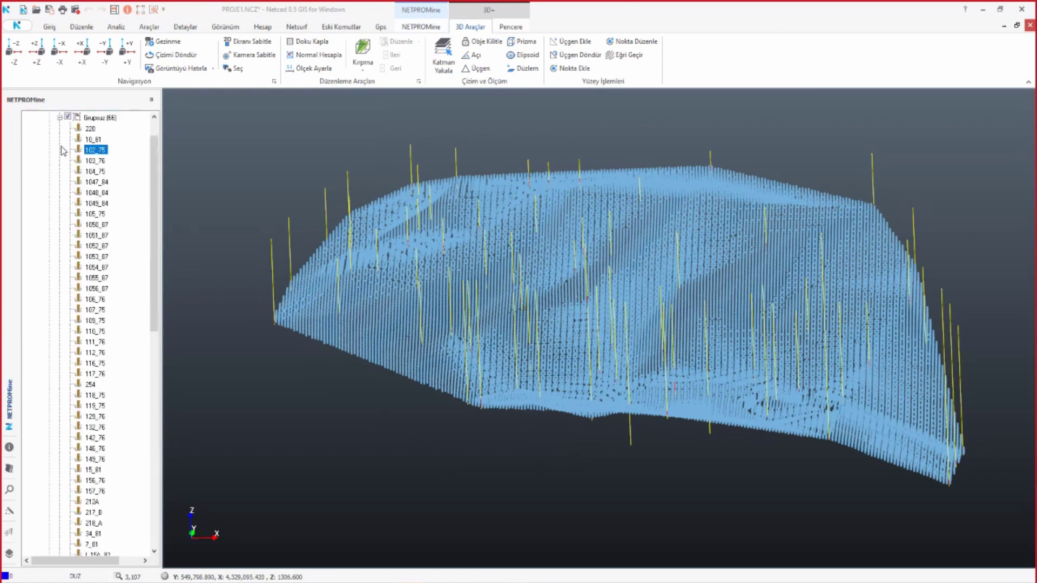
left_click(91, 129)
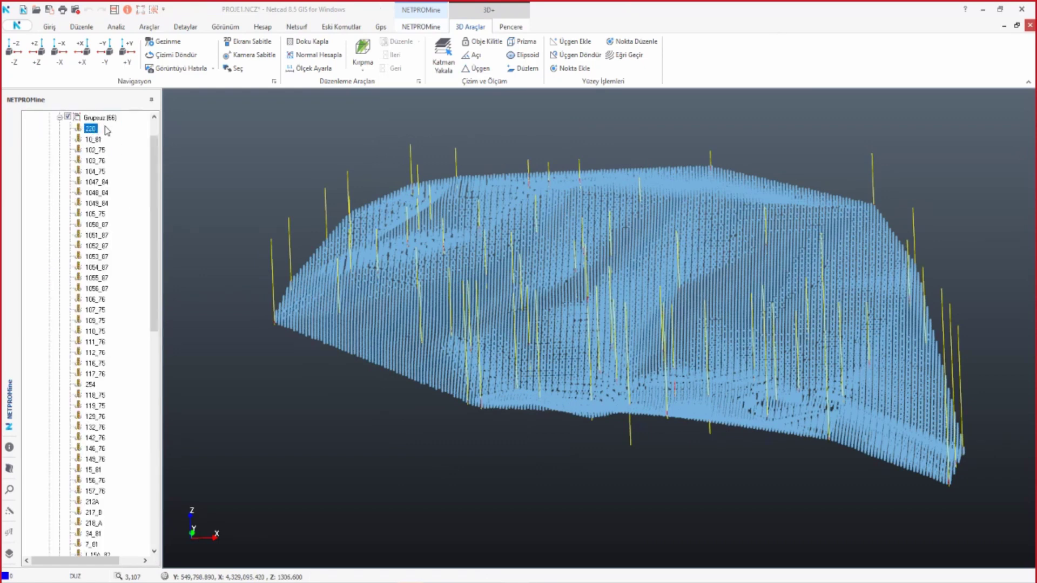
scroll(153, 131, "up", 1)
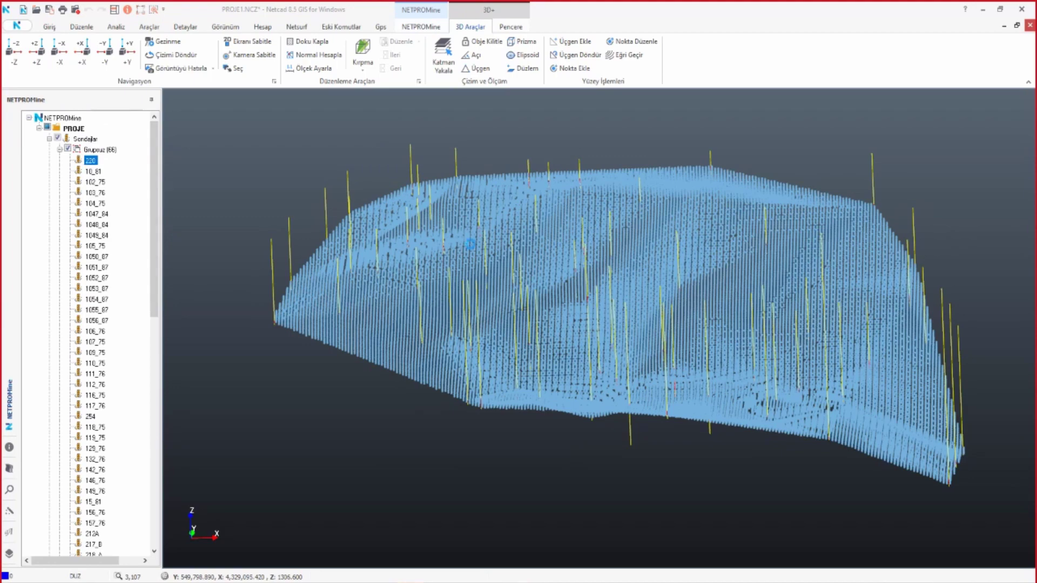
double_click(495, 245)
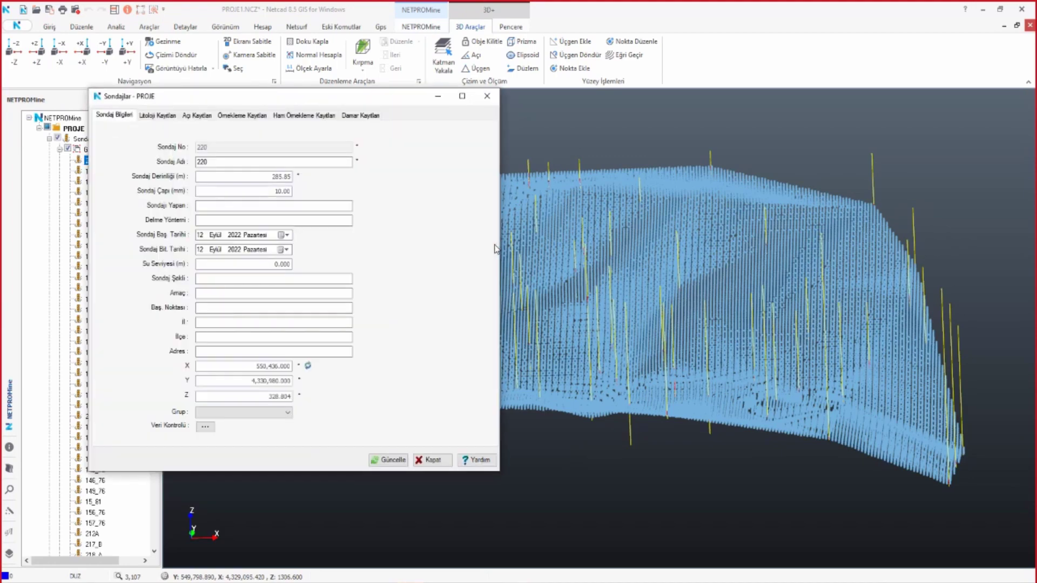
left_click_drag(326, 100, 427, 98)
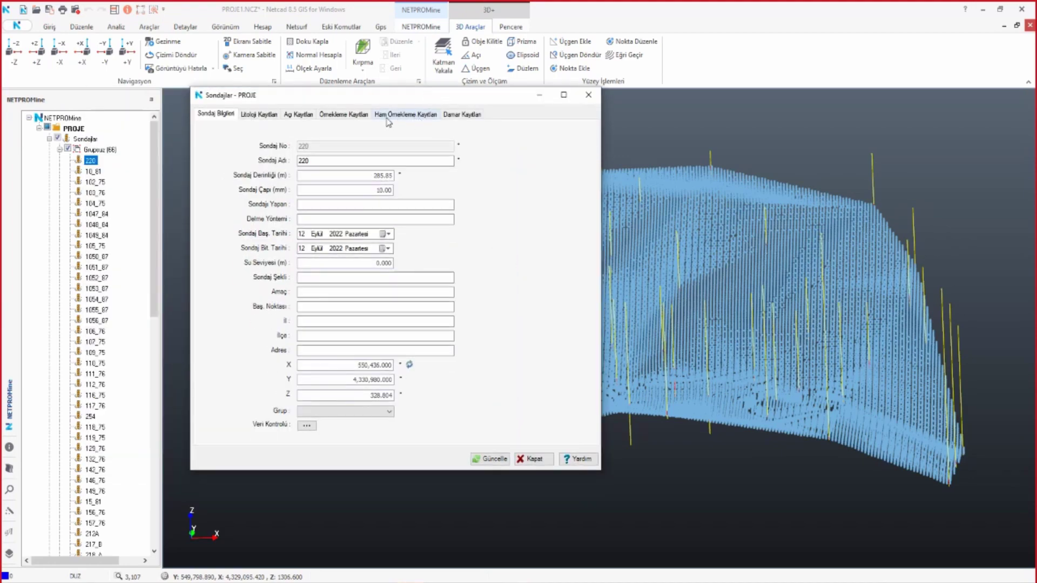
left_click(387, 115)
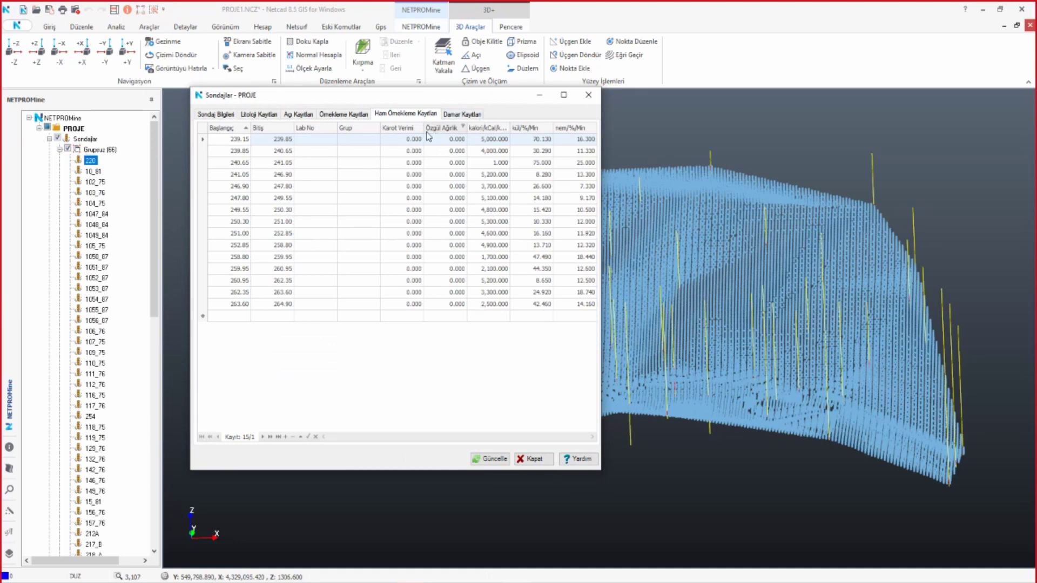
left_click(344, 114)
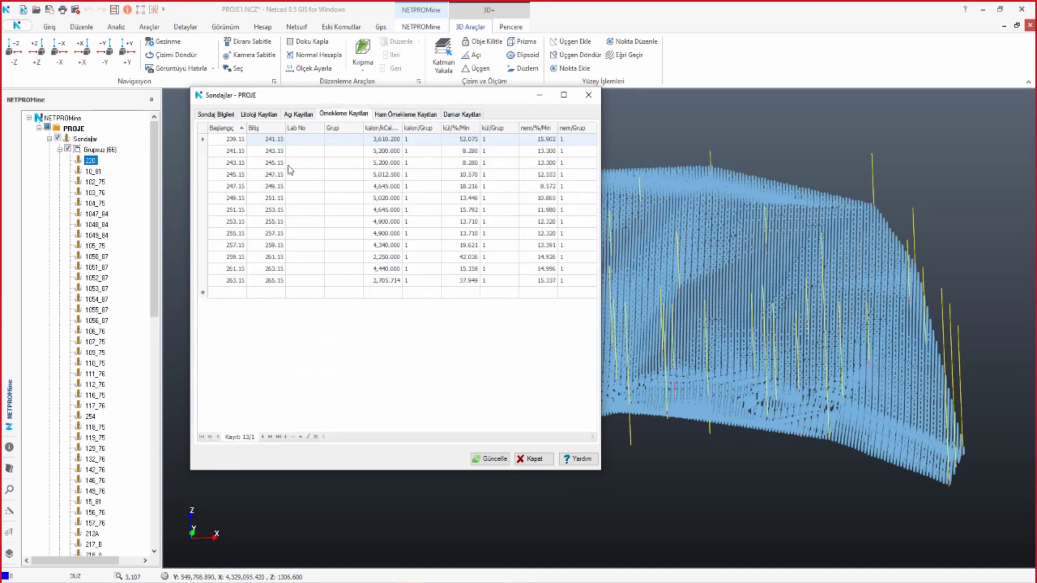
left_click(211, 141)
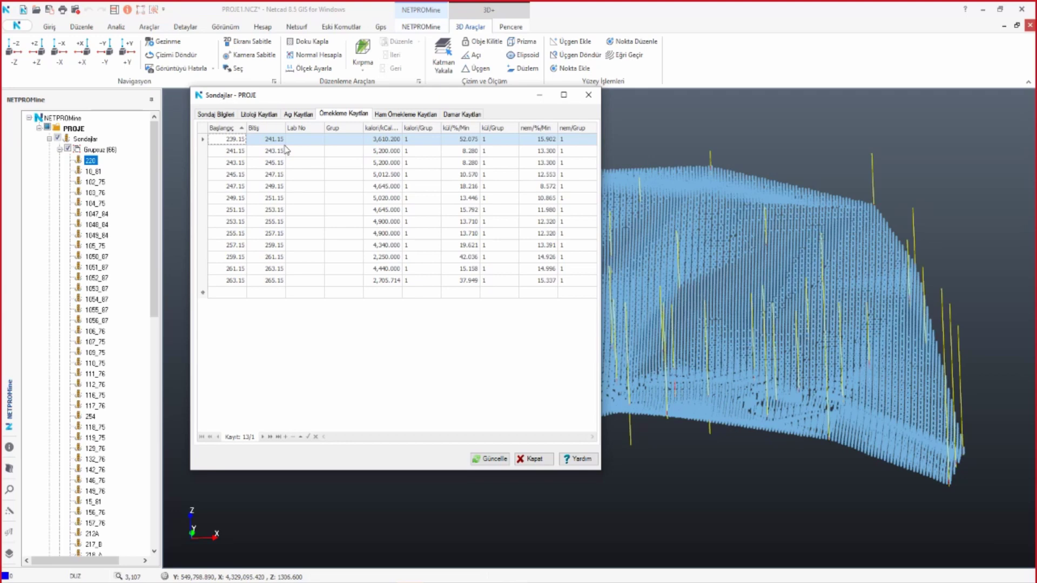
left_click(376, 139)
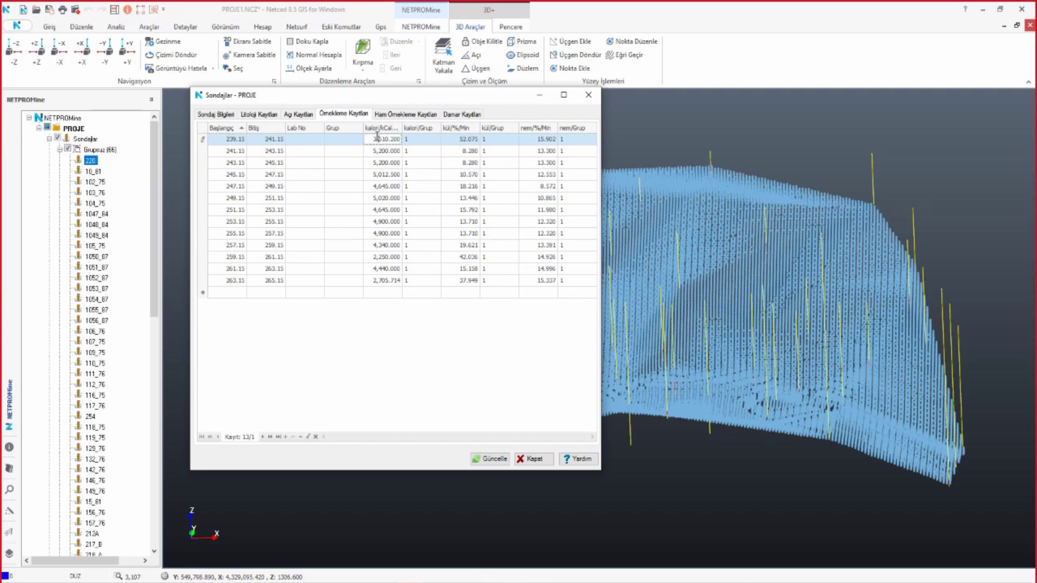
key("Down")
key("Down")
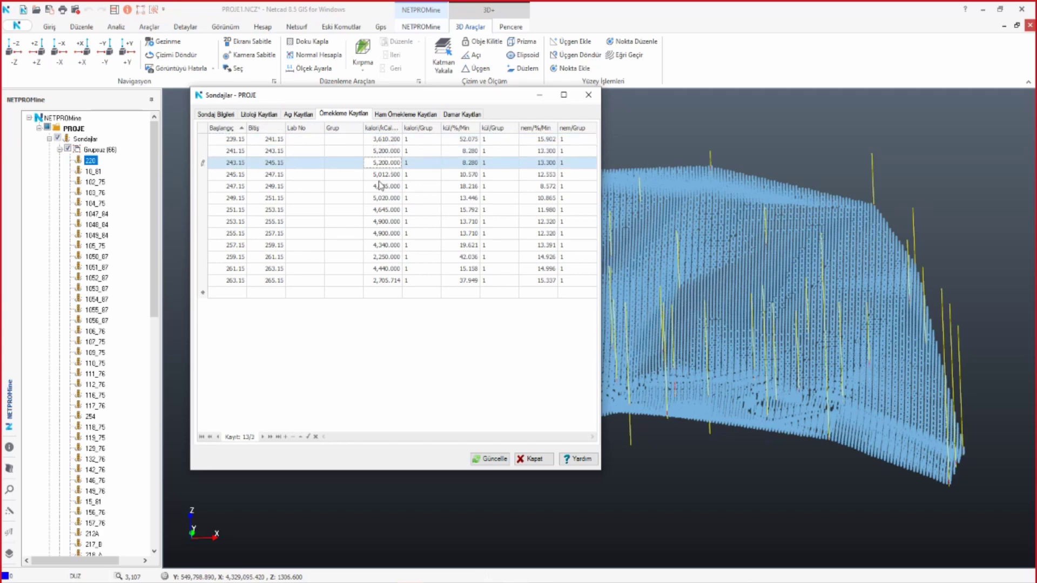
key("Down")
key("Down")
key("Down")
key("Down")
key("Down")
key("Down")
key("Down")
key("Down")
key("Down")
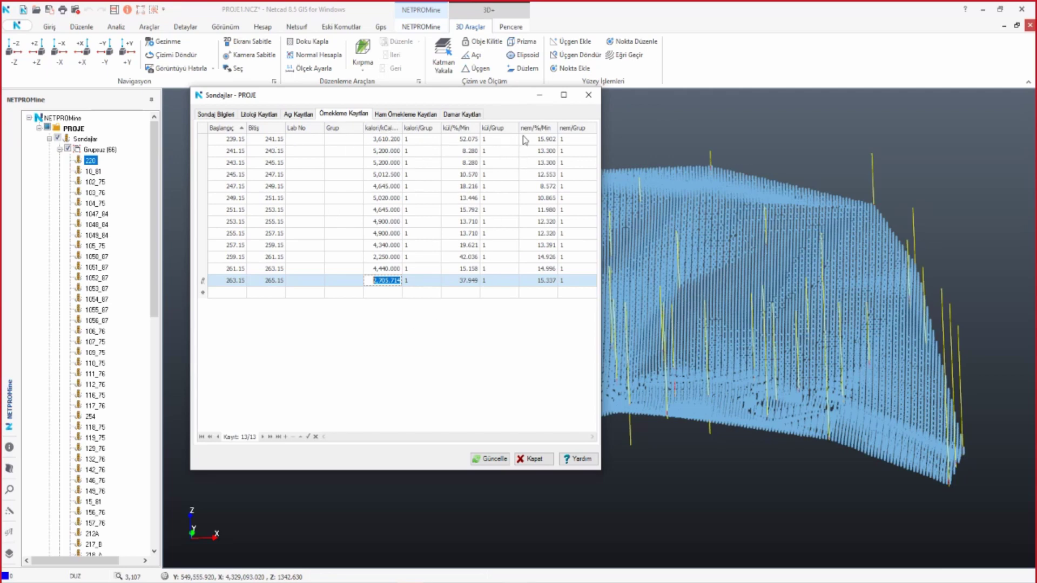
left_click(588, 94)
left_click(60, 150)
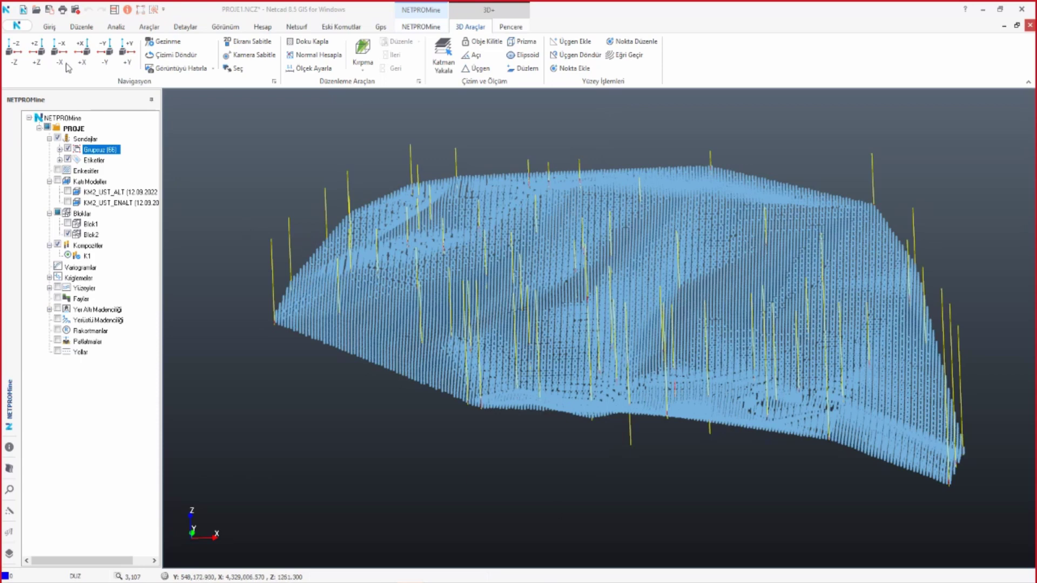
- Switch to the -Z top view, tilt the model, and open Genel Ayarlar
left_click(21, 50)
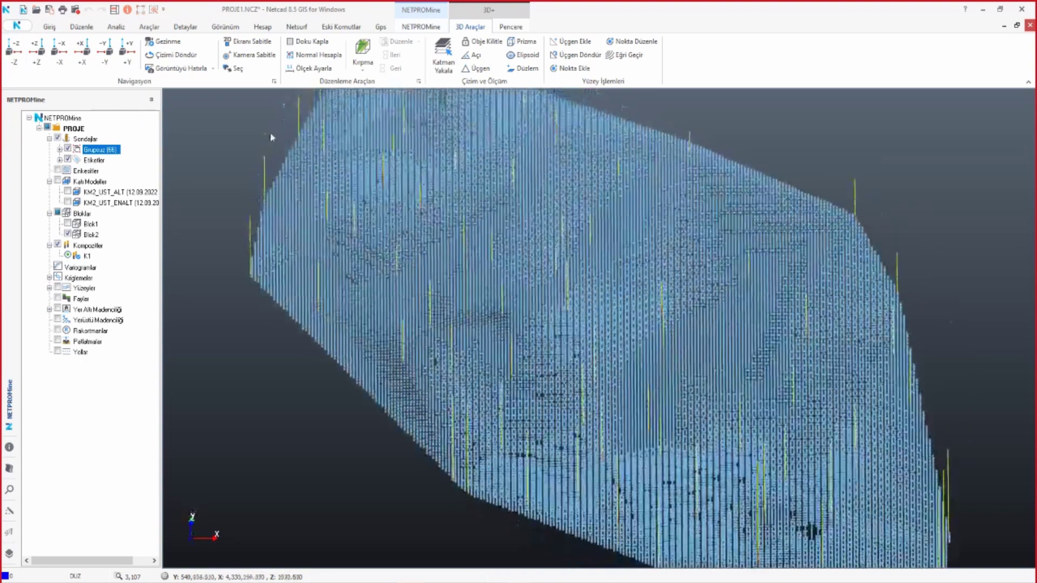
middle_click_drag(514, 315, 262, 157)
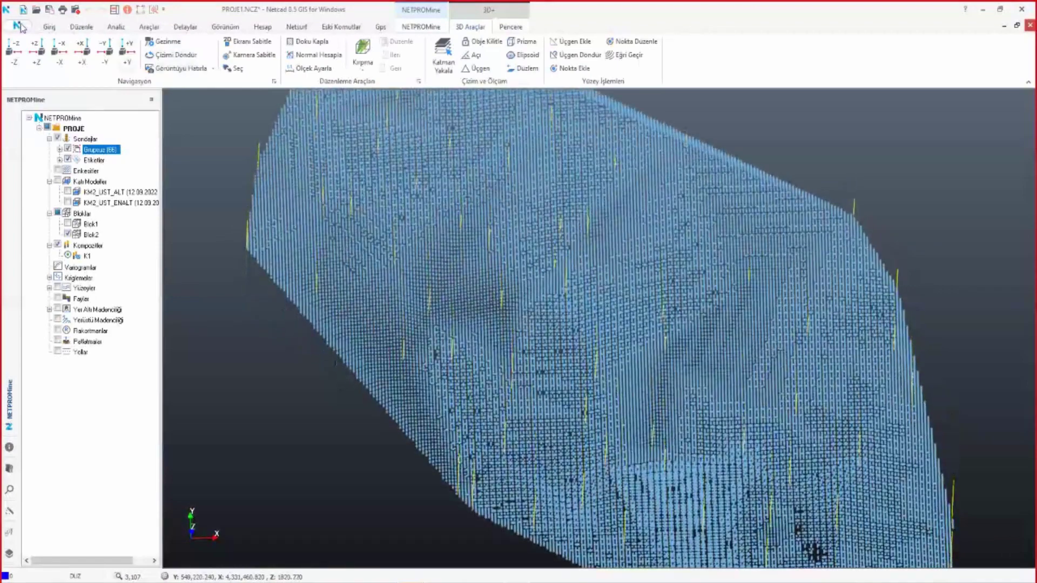
left_click(22, 27)
left_click(257, 379)
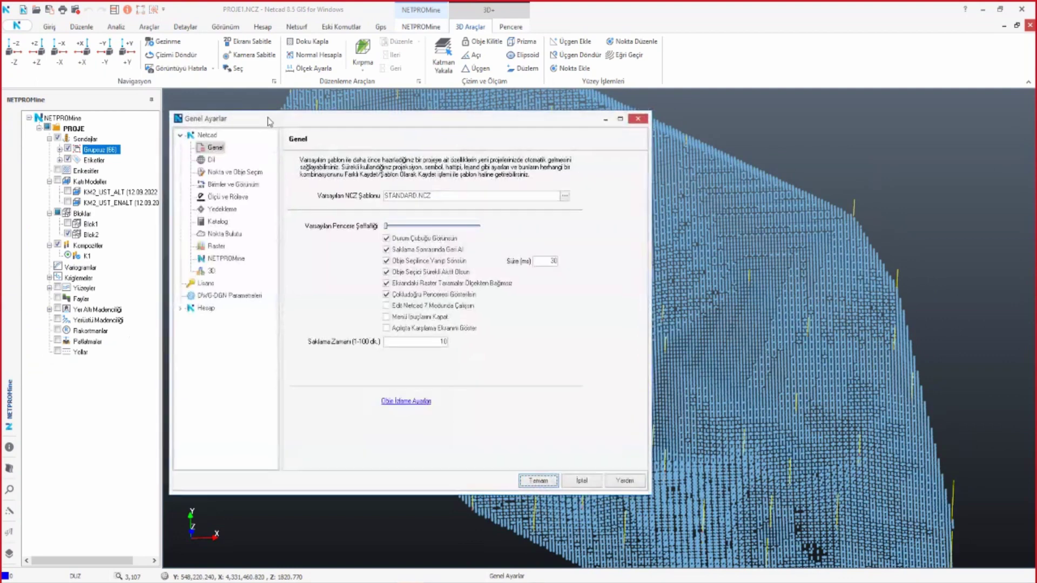
- Set NETPROMine 3D cylinder diameter 10 and resolution 30, then view from above
left_click(242, 249)
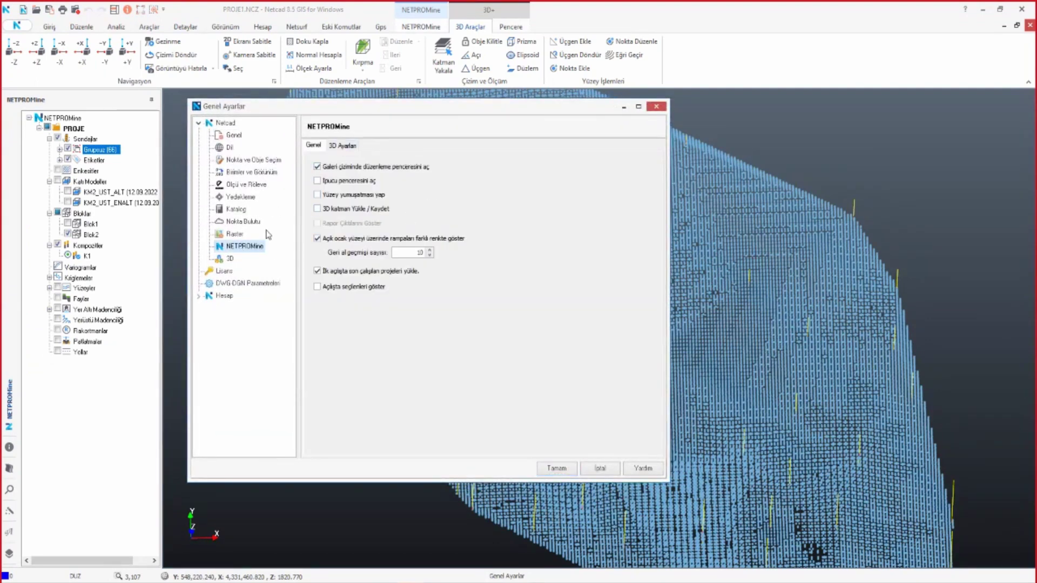
left_click(342, 145)
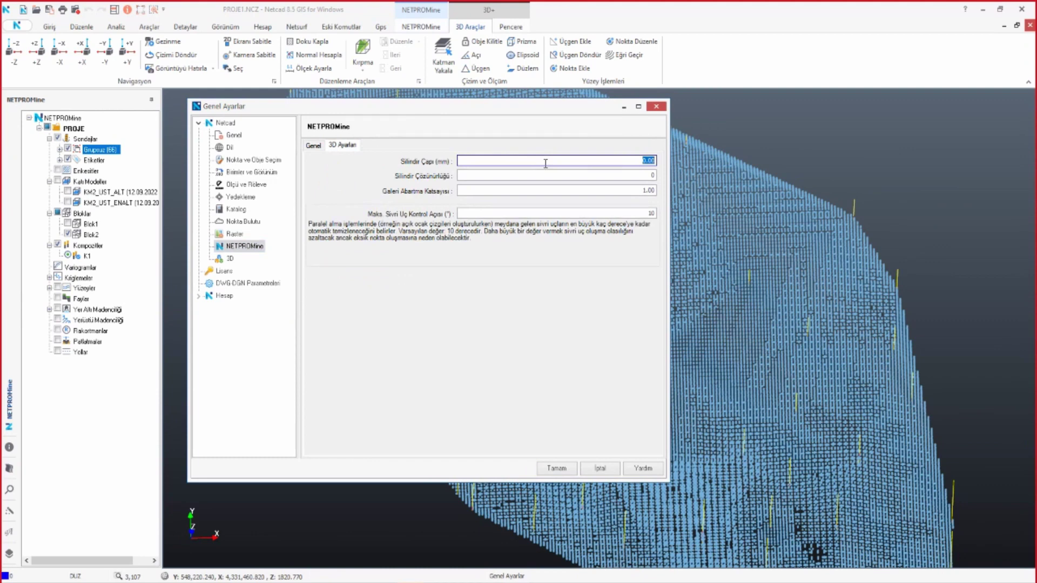
type("10")
left_click(570, 174)
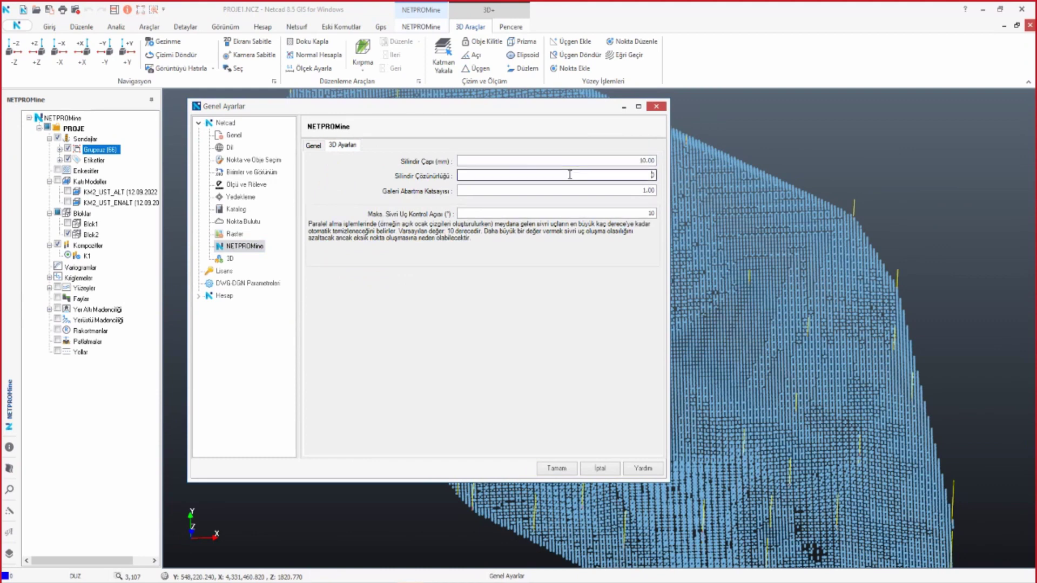
type("30")
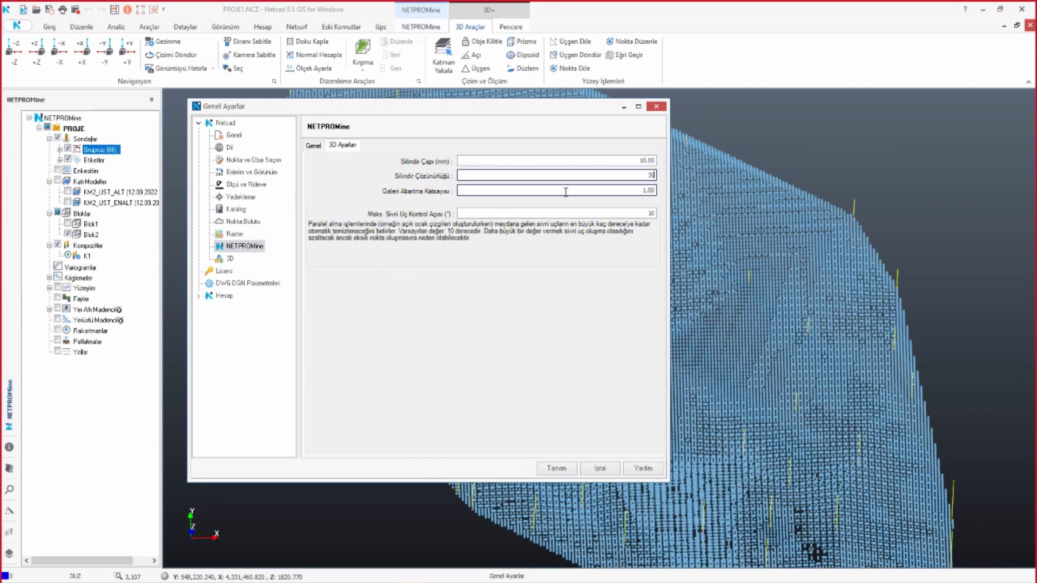
left_click(559, 467)
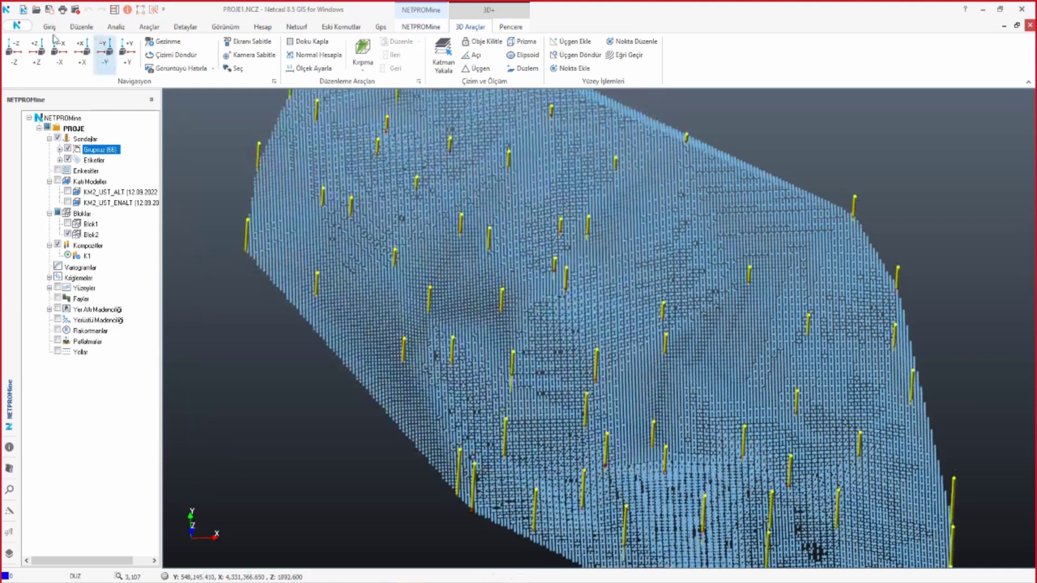
left_click(15, 54)
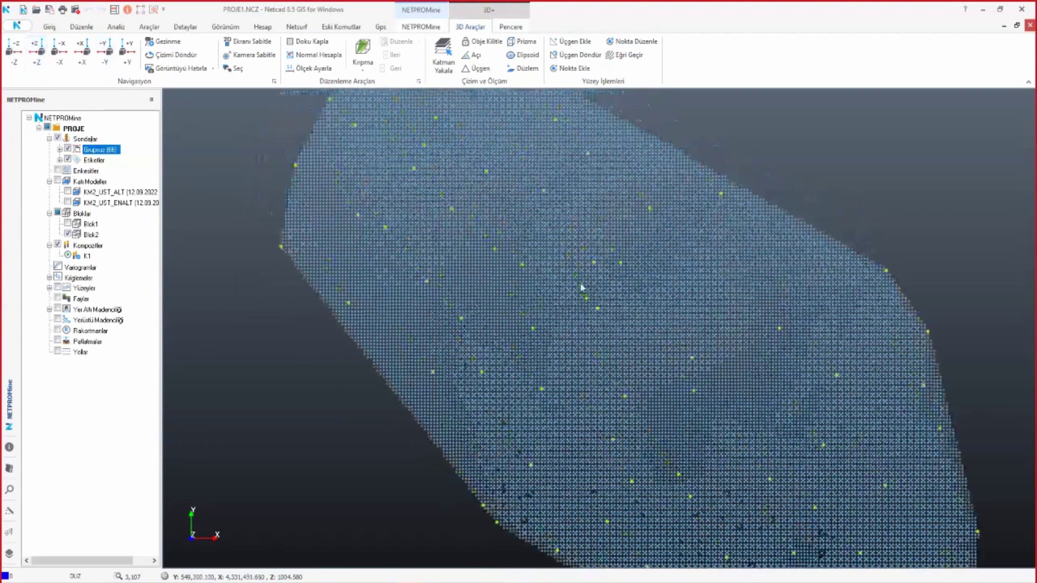
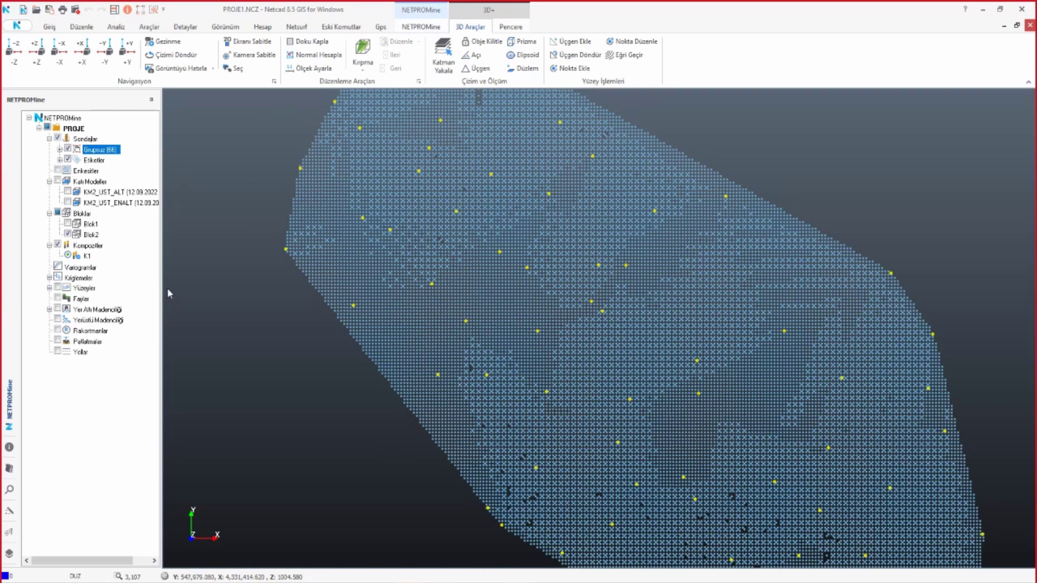
- Collapse Kompozitler and bring up the Blok2 options to reach its Kestirim submenu
double_click(88, 244)
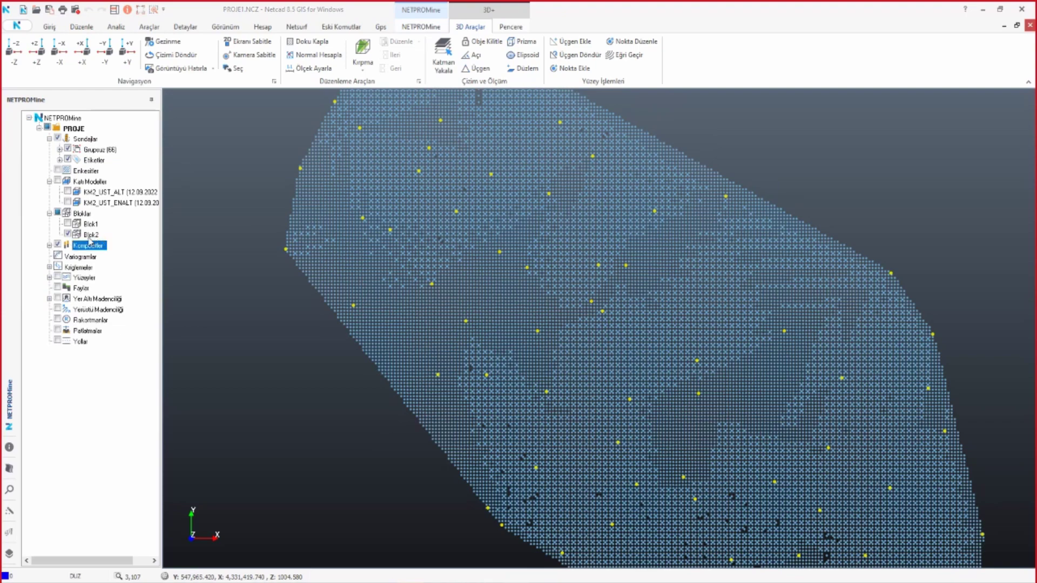
right_click(89, 236)
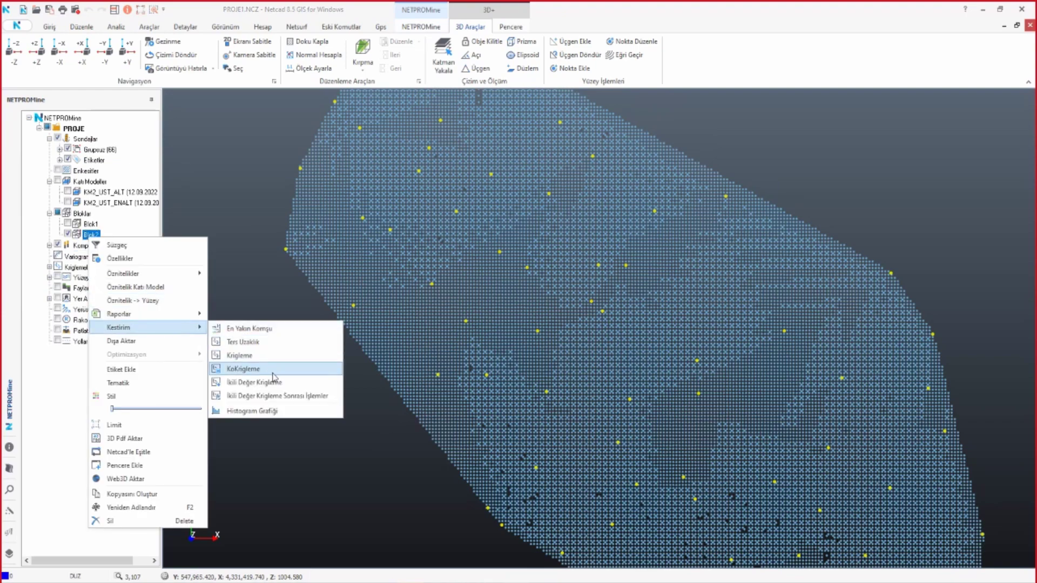
mouse_move(119, 327)
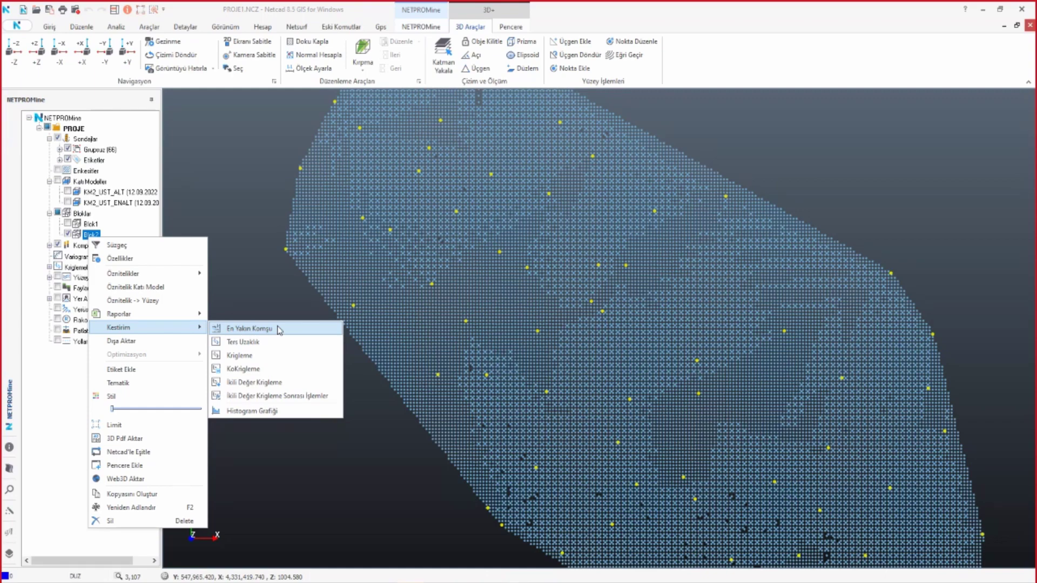
- Choose En Yakın Komşu estimation on kalori, keeping X, Y, Z divisions at 1
left_click(265, 330)
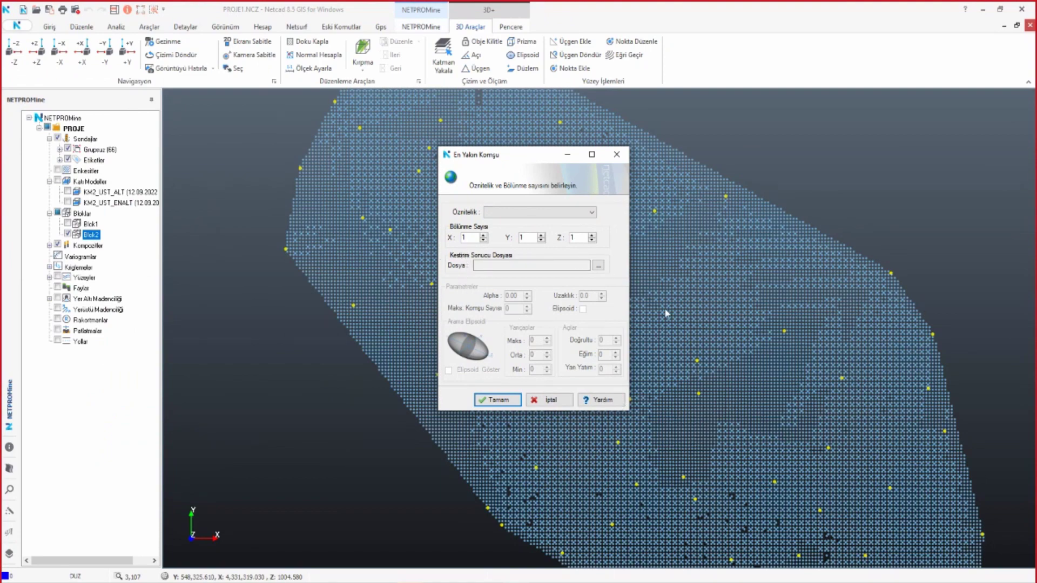
left_click(592, 212)
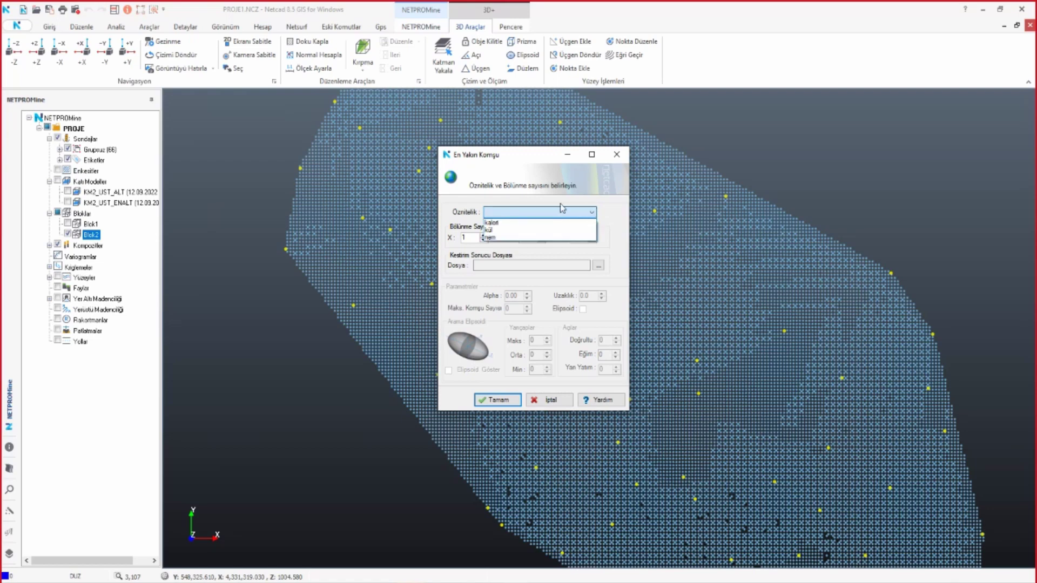
left_click(491, 224)
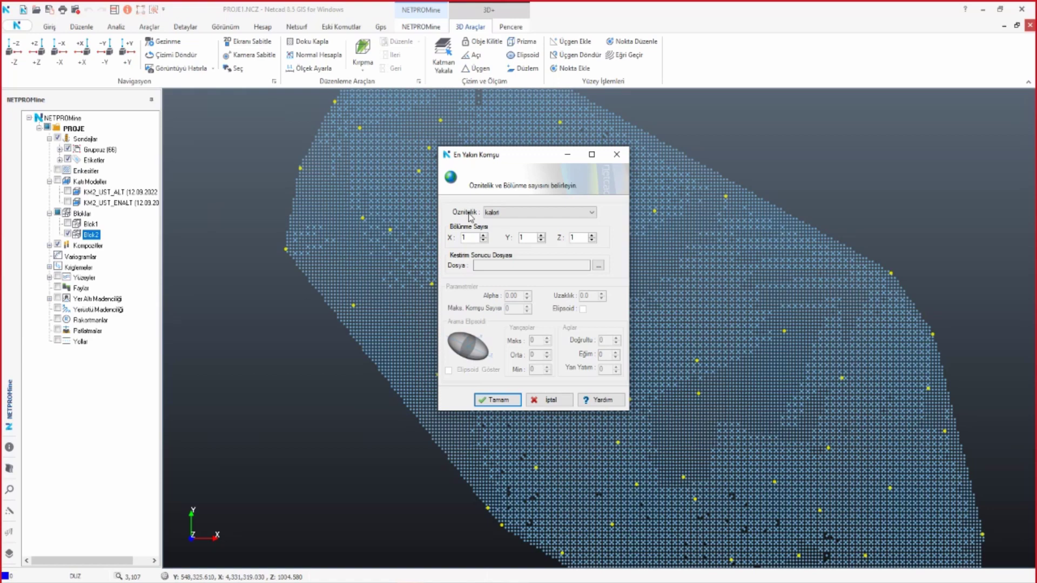
double_click(473, 236)
left_click(532, 239)
- Run the nearest-neighbour kalori estimation and hide the Sondajlar drillholes
left_click(498, 401)
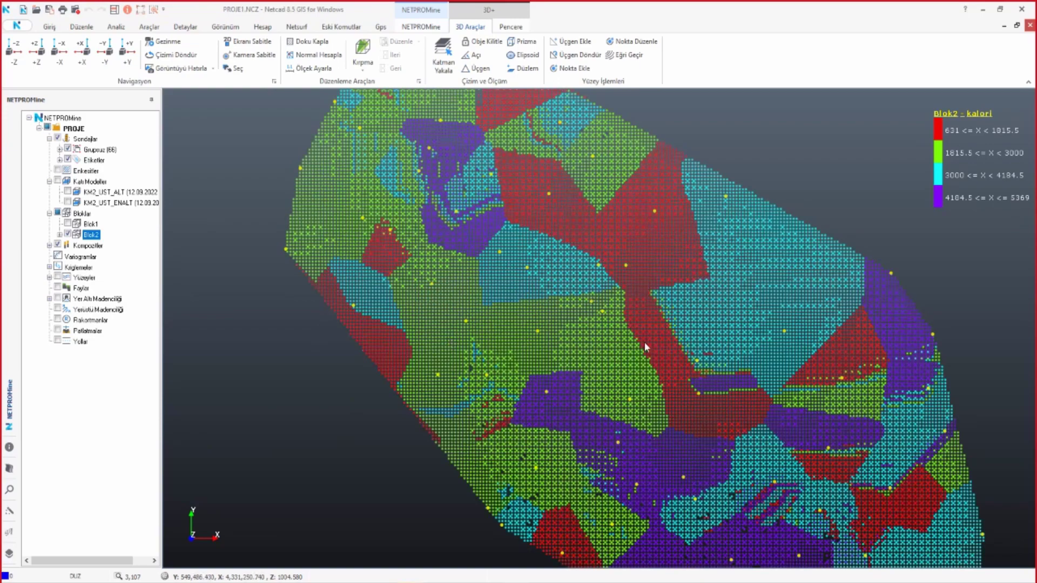
mouse_move(643, 333)
middle_mouse_down()
mouse_move(648, 169)
mouse_move(608, 247)
middle_mouse_up()
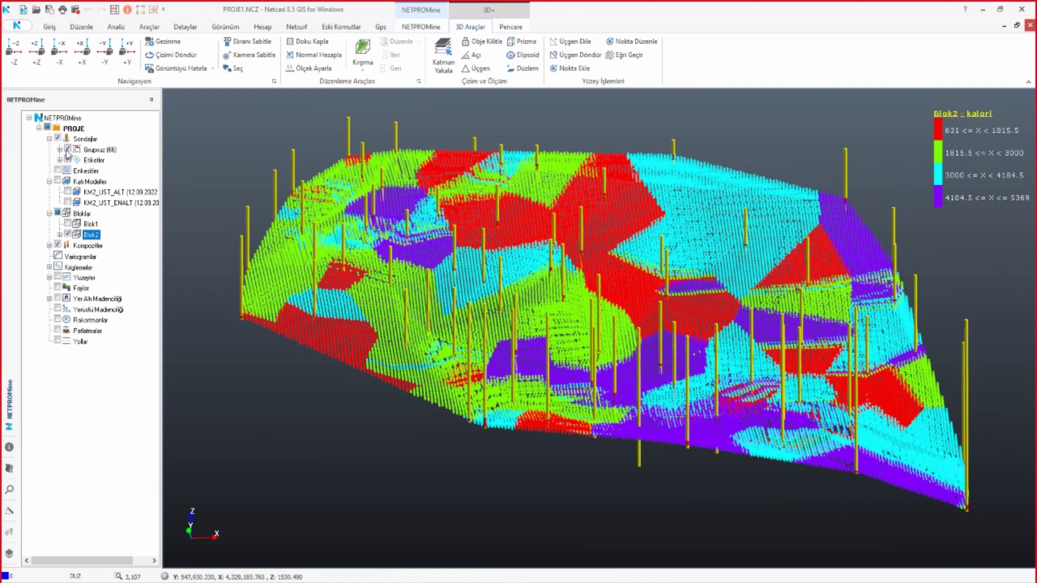
left_click(58, 138)
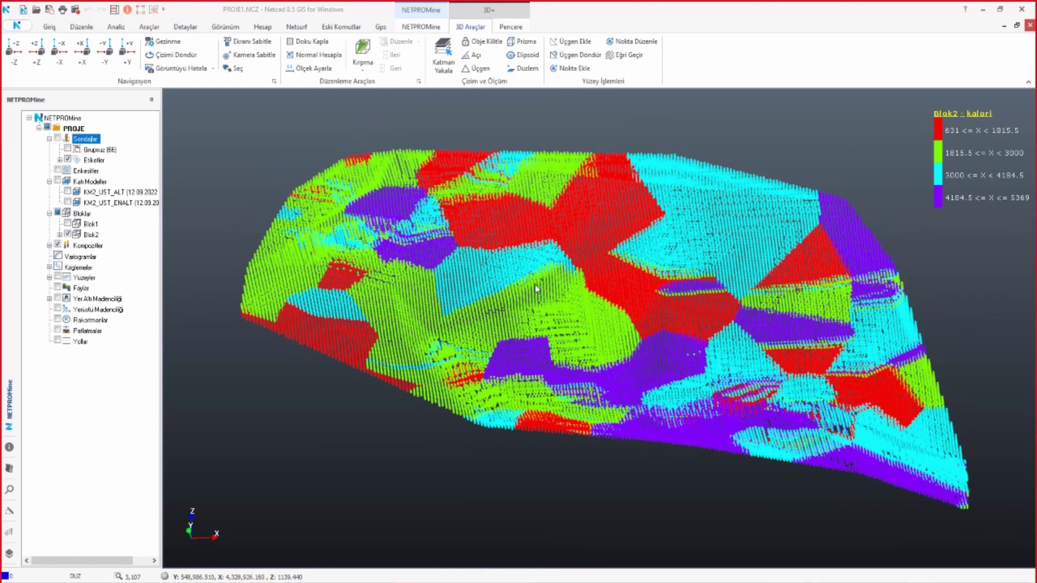
- Return to a top-down view of the model and start the object info picker
key("t")
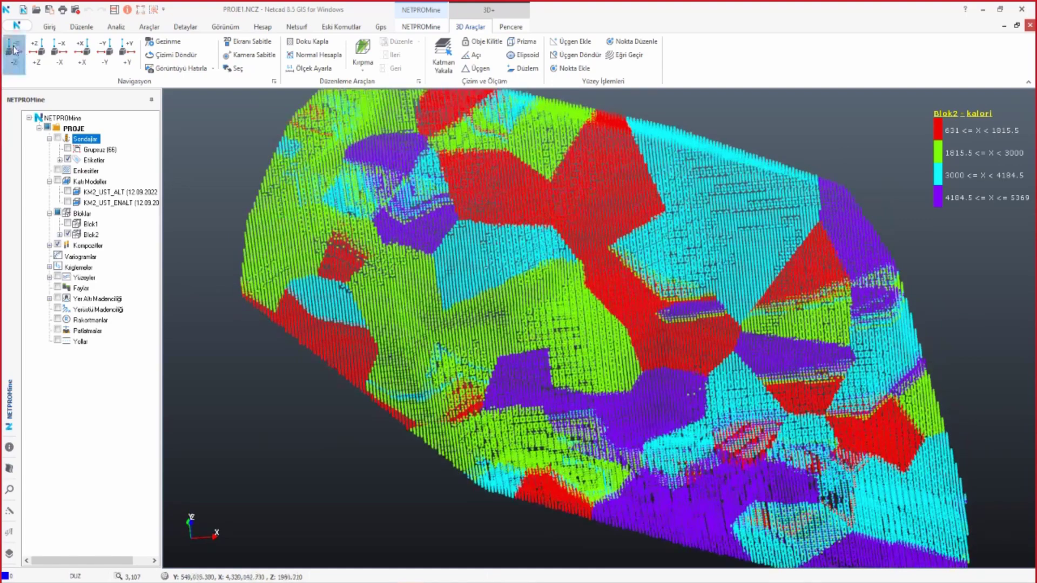
scroll(560, 287, "down", 2)
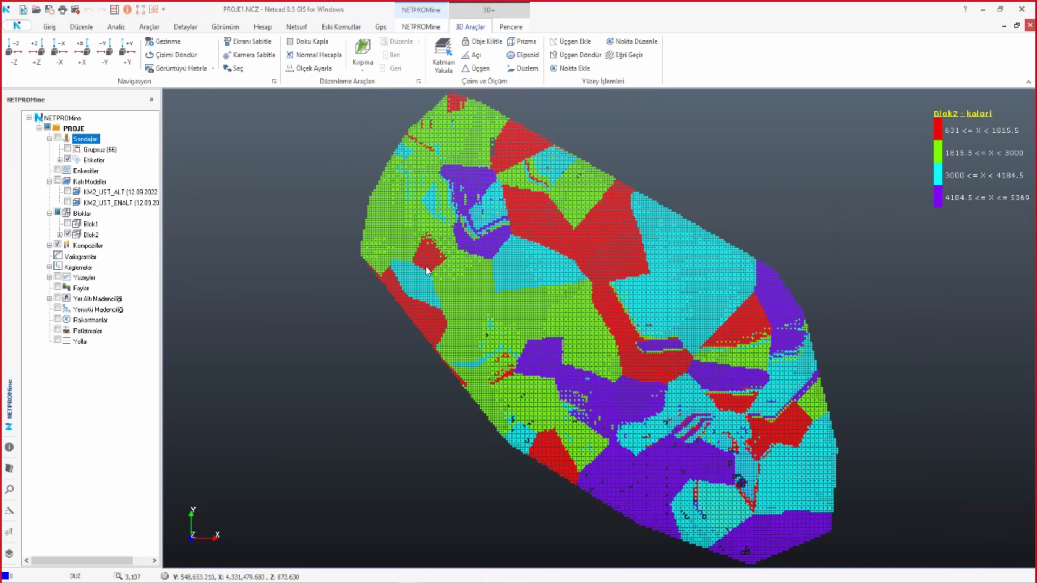
scroll(182, 47, "up", 1)
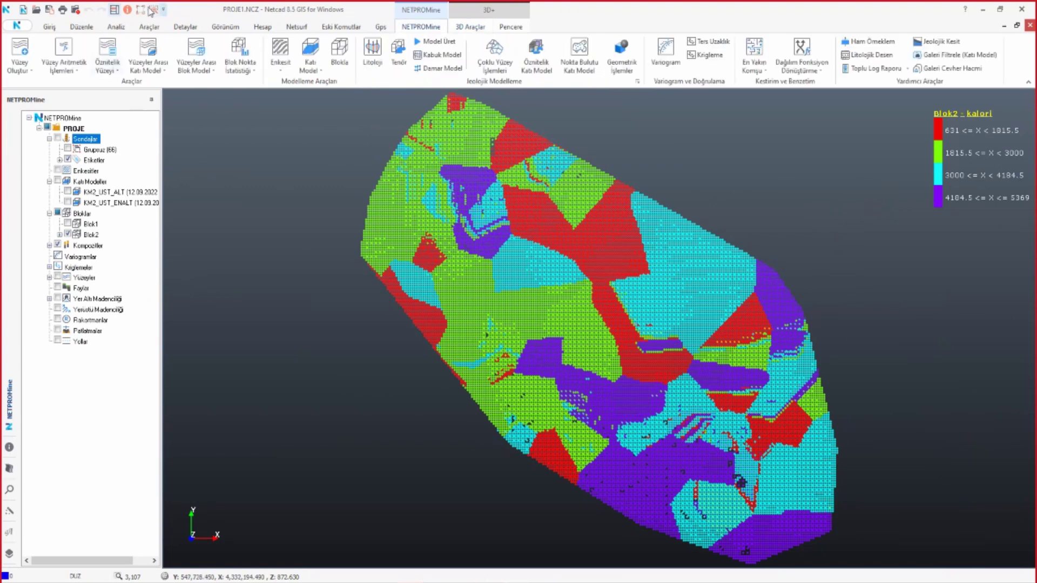
left_click(128, 10)
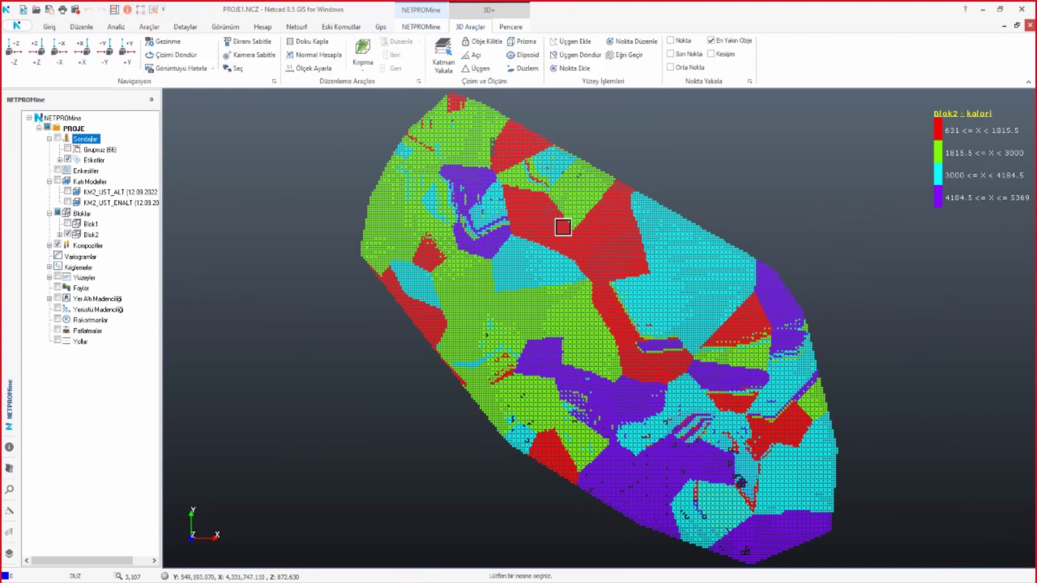
left_click(676, 276)
scroll(677, 276, "up", 3)
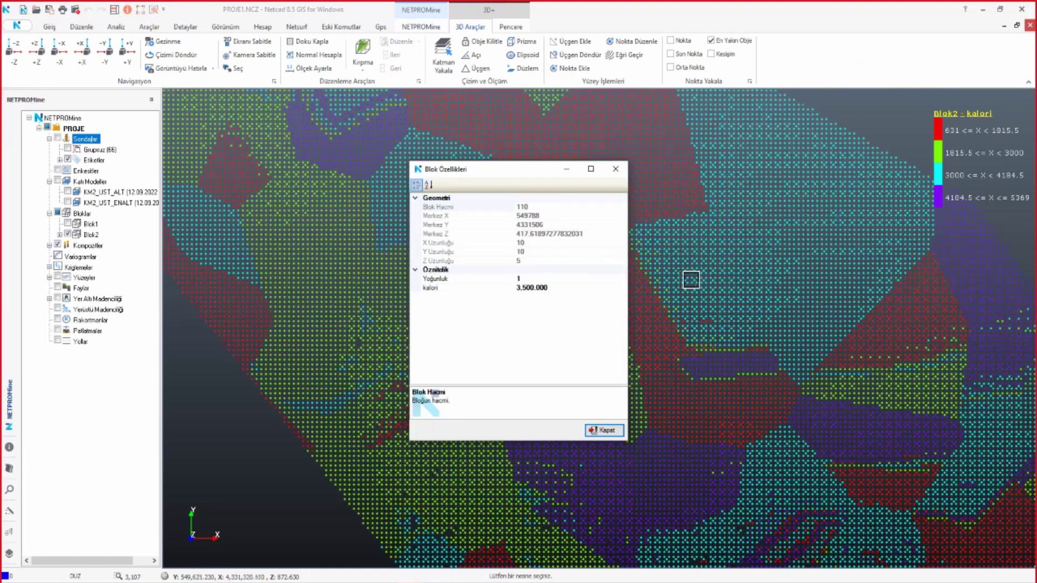
scroll(678, 270, "up", 2)
left_click(677, 241)
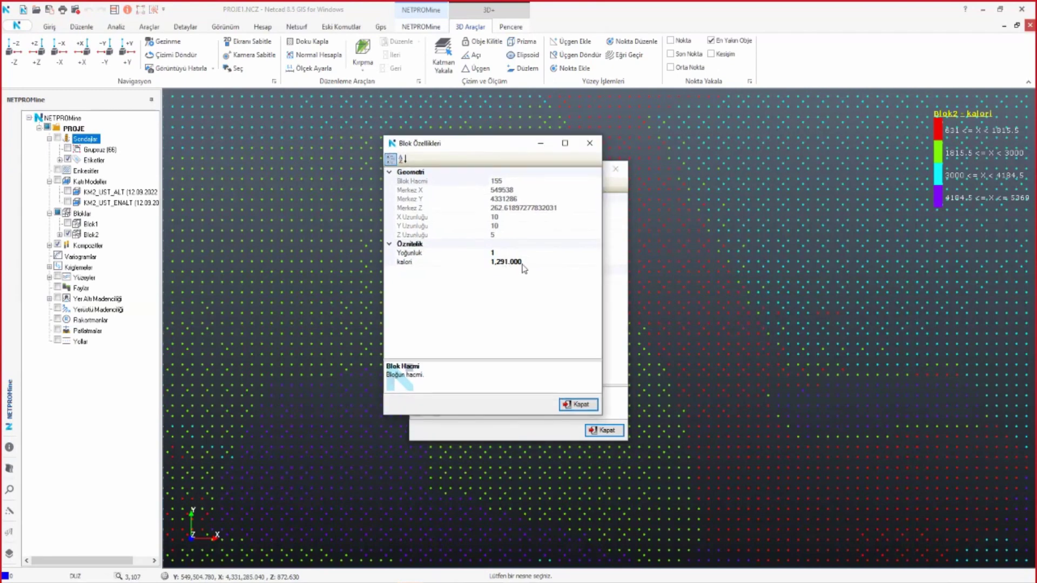
left_click(521, 262)
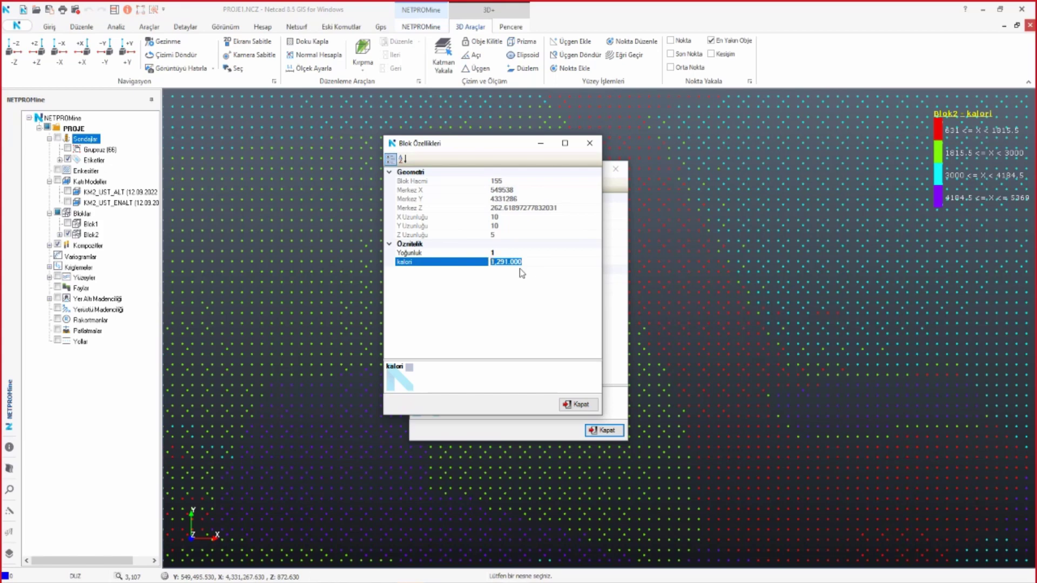
left_click(273, 172)
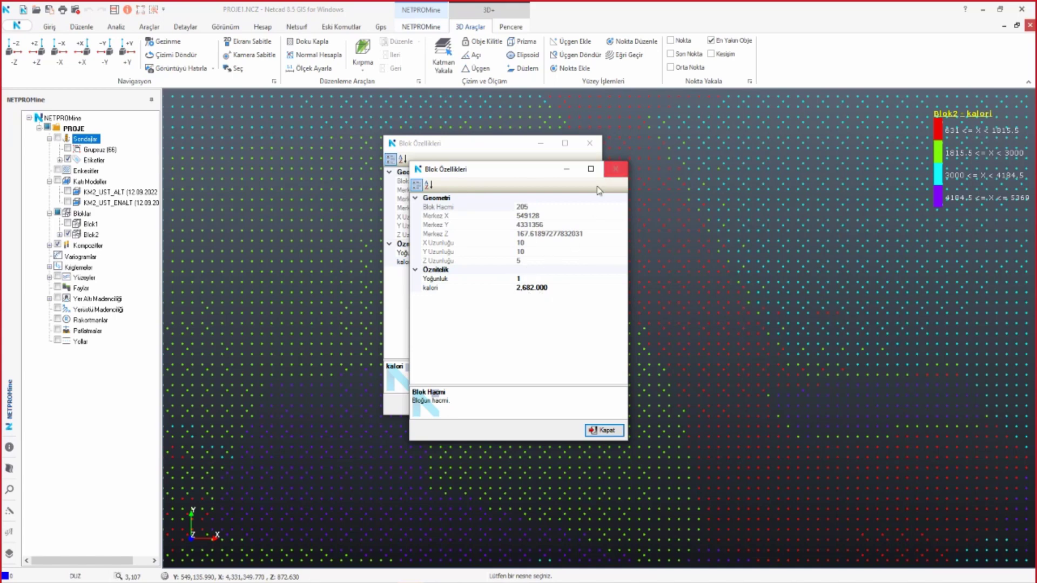
left_click(616, 169)
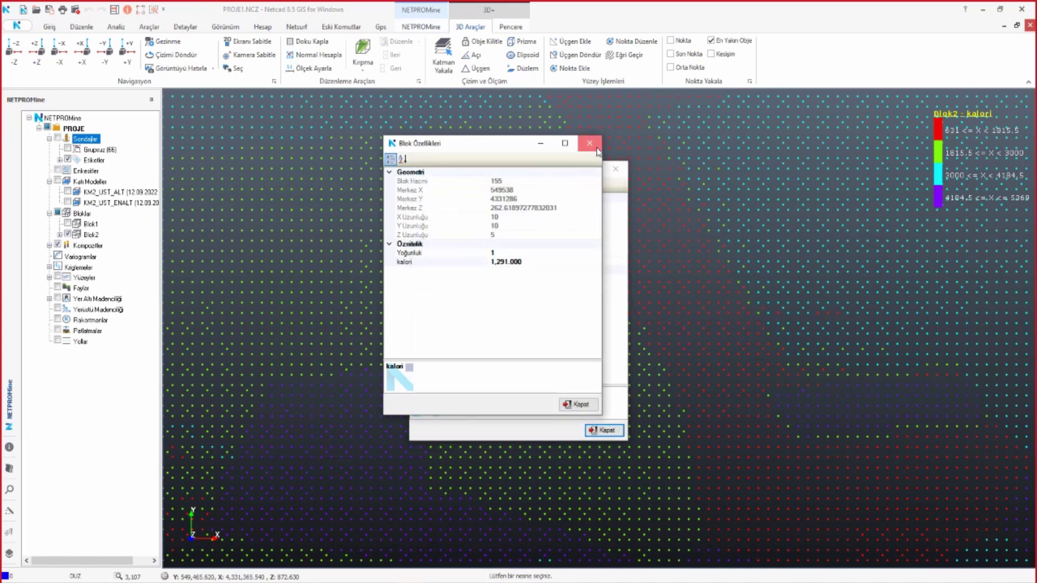
left_click(616, 170)
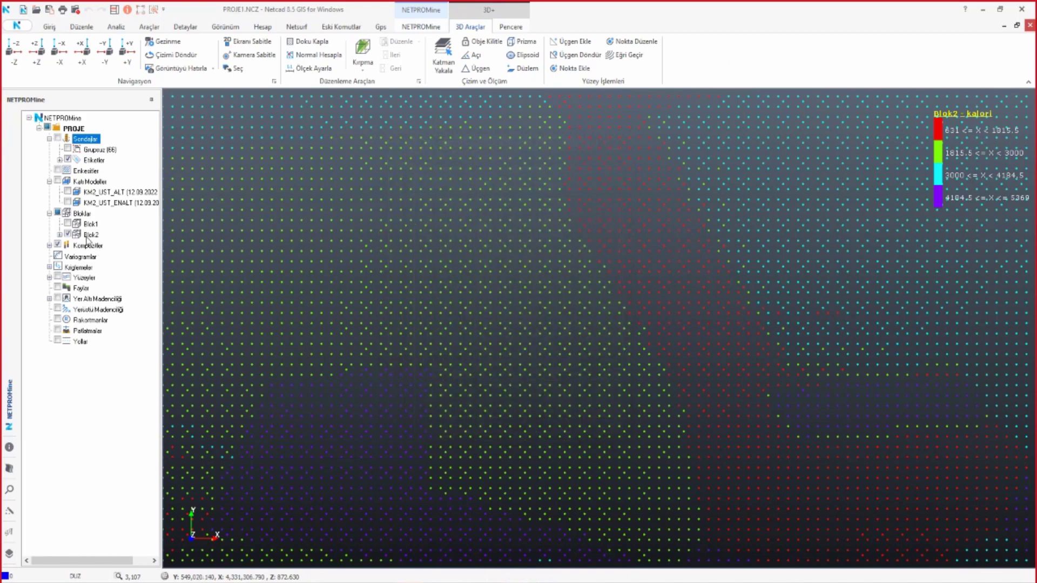
- Re-estimate Blok2 by En Yakın Komşu using the kül attribute
right_click(86, 234)
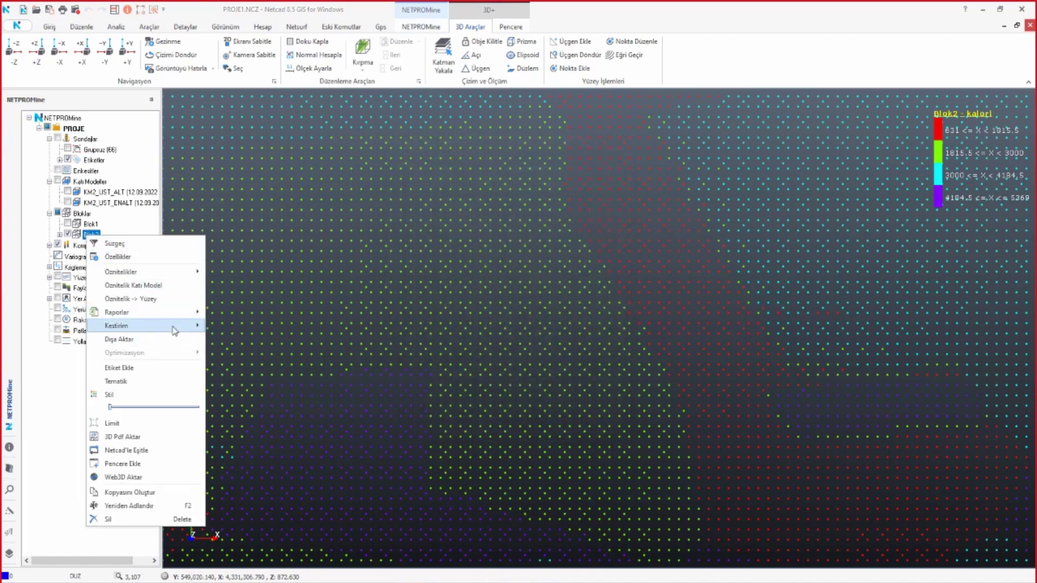
mouse_move(141, 326)
left_click(233, 328)
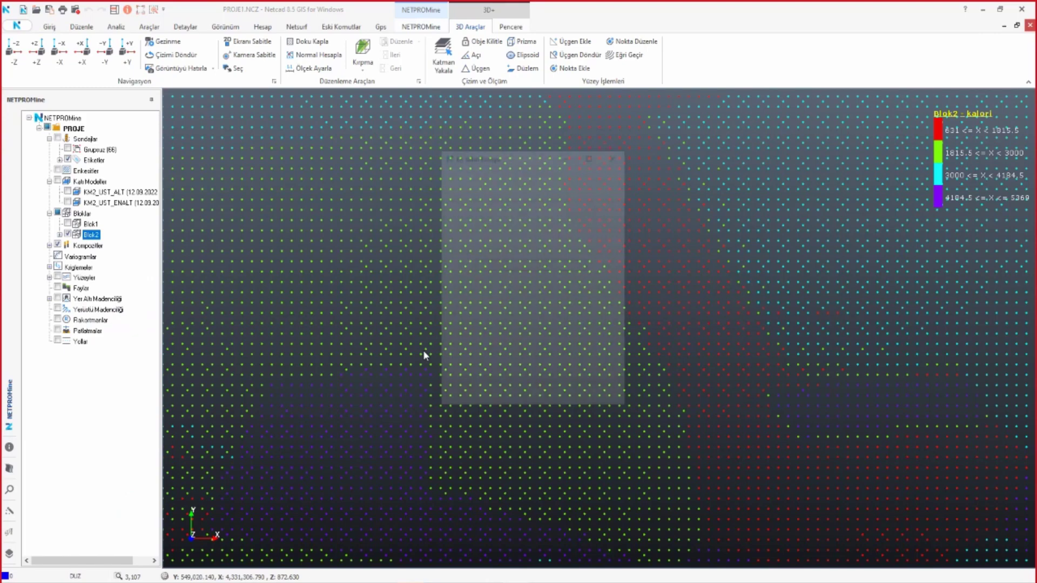
left_click(525, 212)
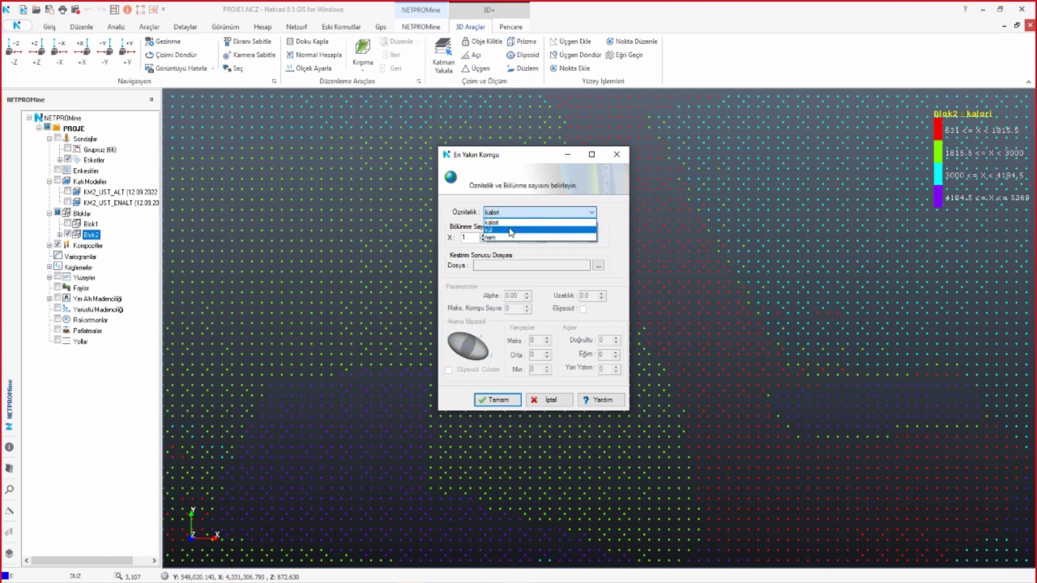
left_click(510, 230)
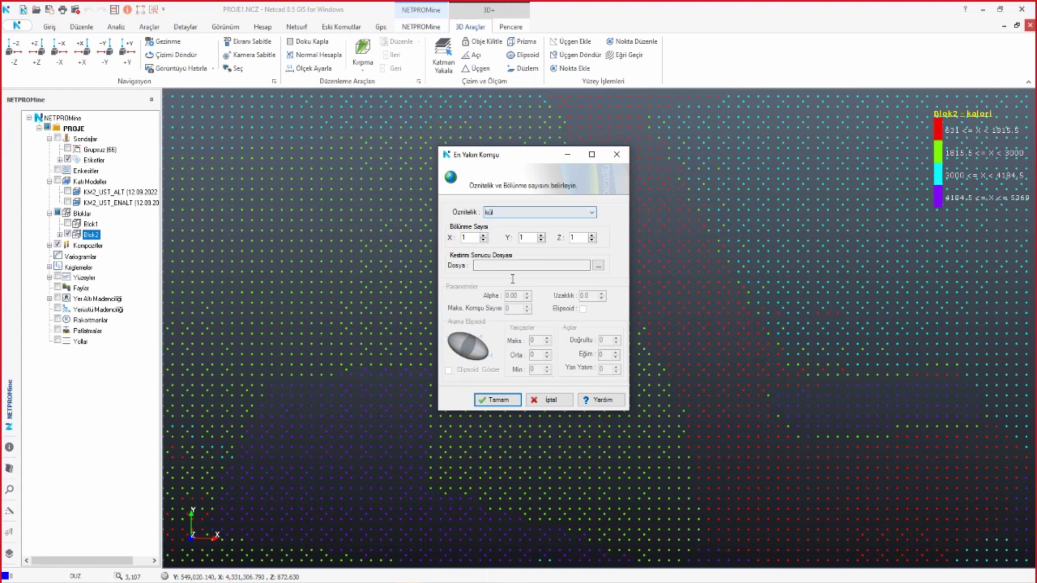
left_click(506, 404)
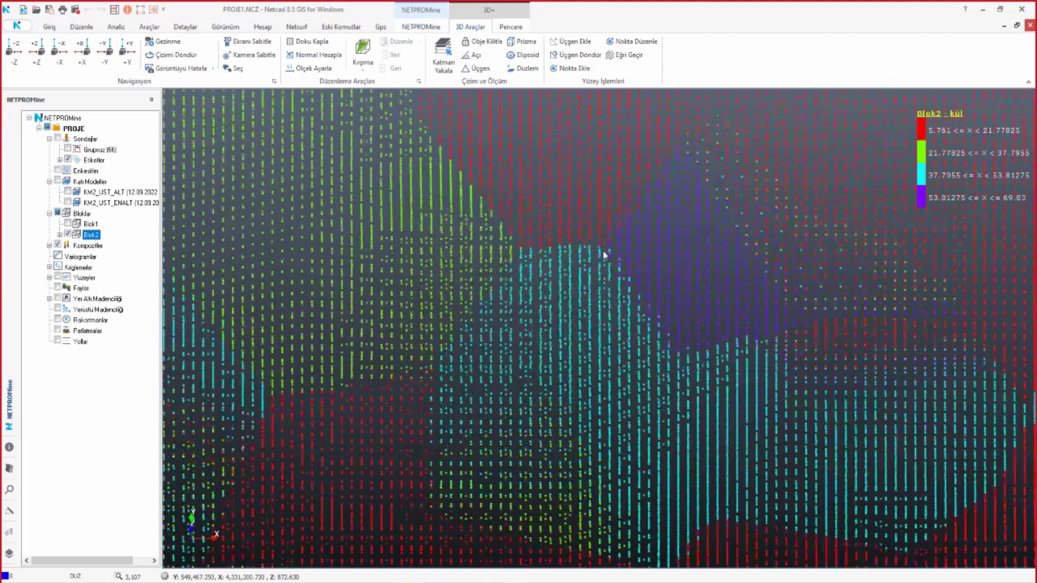
- Tilt the view and inspect a picked block's kül value in its properties
middle_click_drag(607, 309, 967, 193)
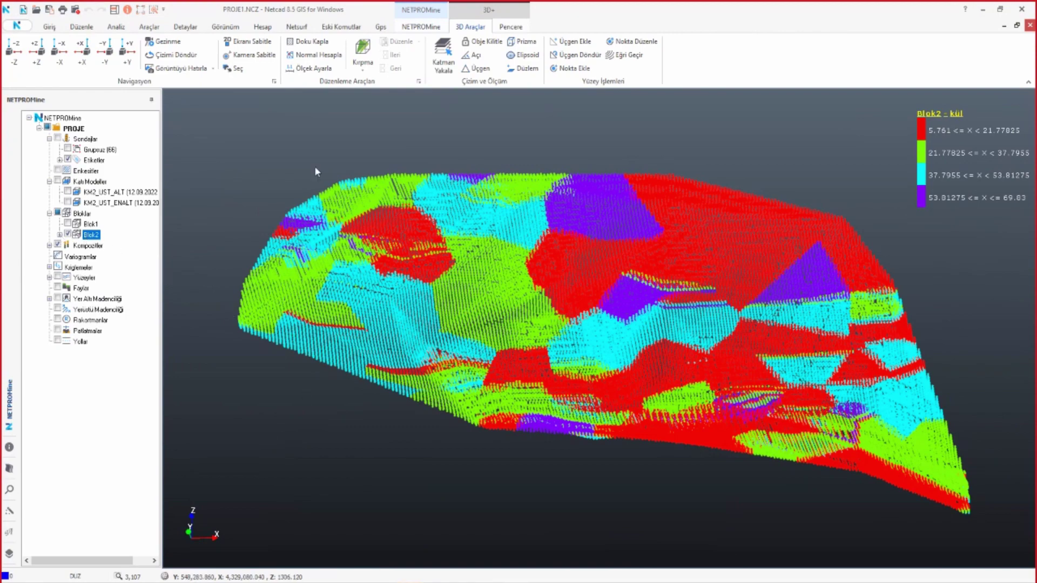
left_click(173, 54)
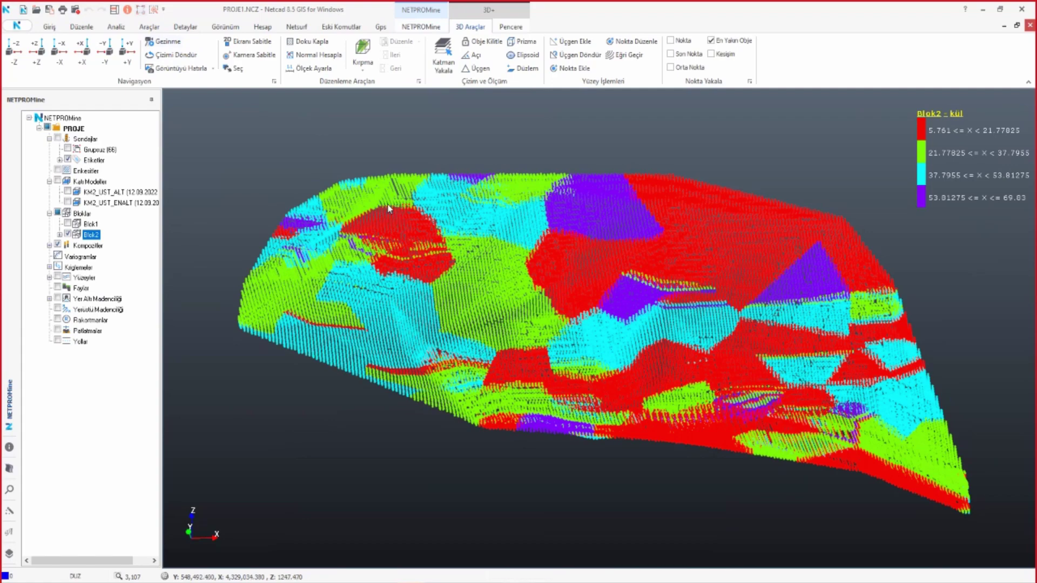
left_click(389, 209)
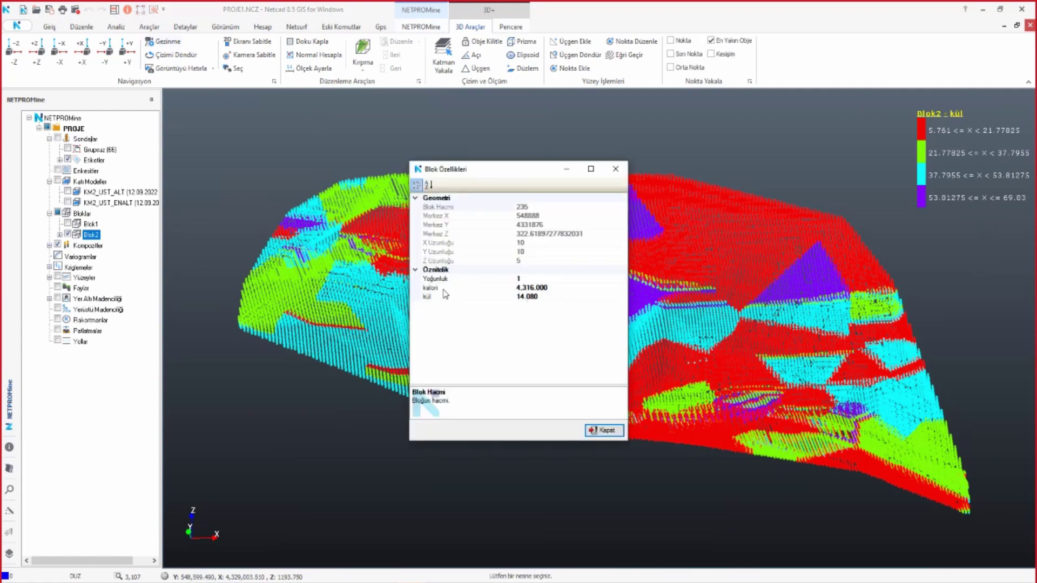
left_click(530, 297)
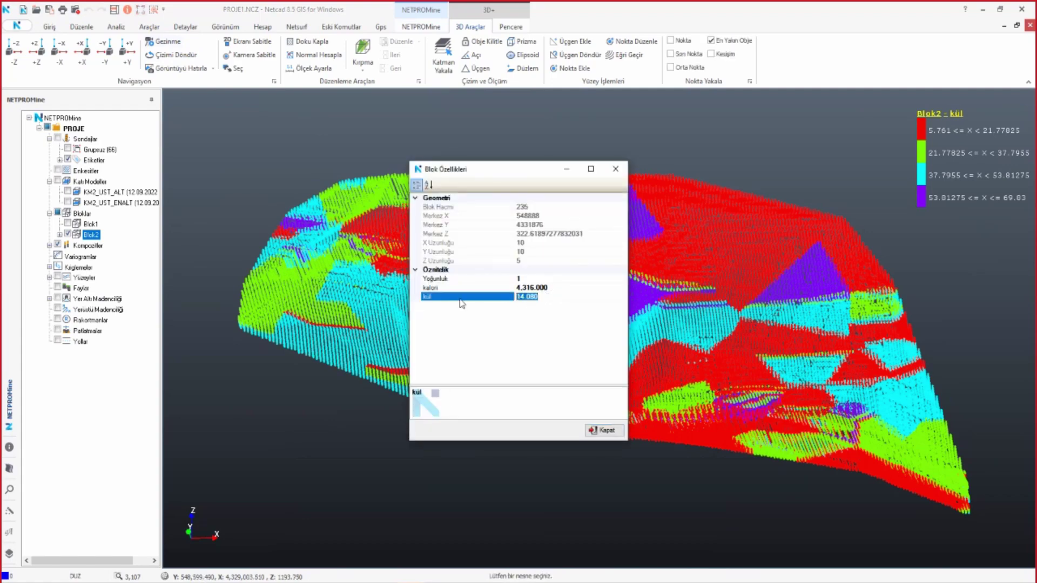
left_click(619, 171)
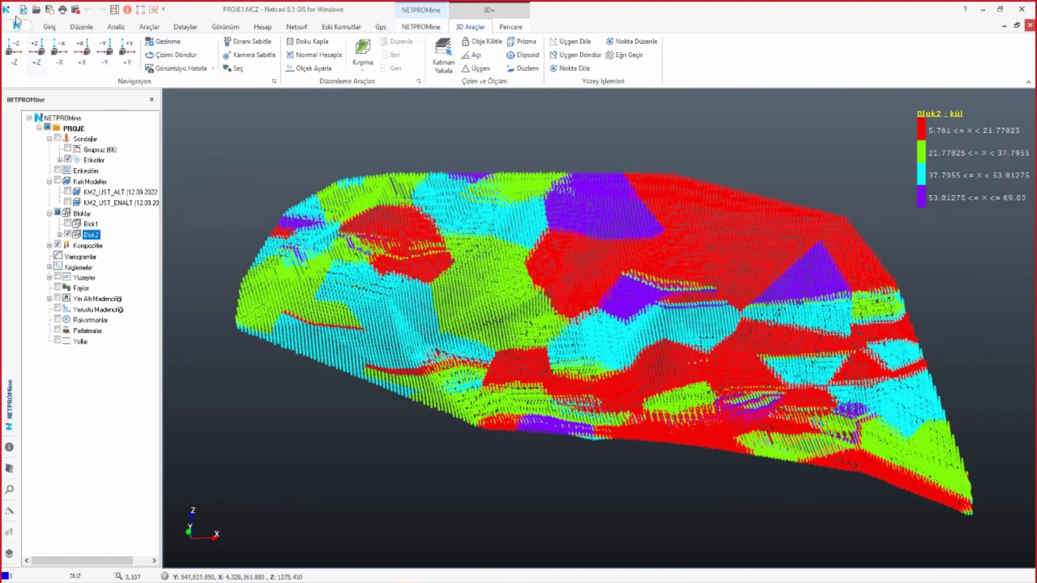
- Orbit the model into a low tilted perspective and expand Blok2 to show Tematik
left_click(23, 57)
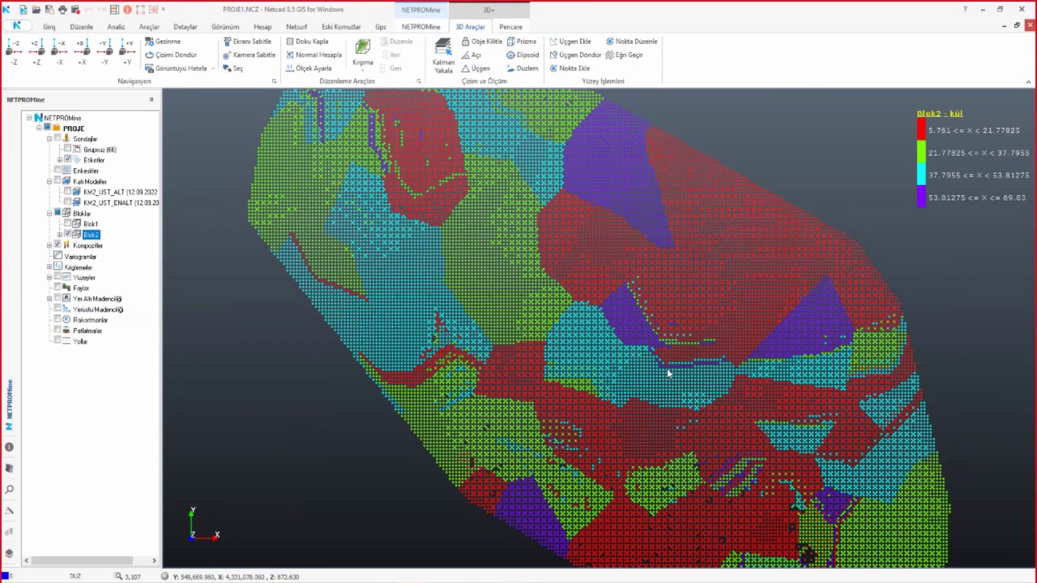
mouse_move(667, 364)
middle_mouse_down()
mouse_move(666, 320)
mouse_move(683, 274)
middle_mouse_up()
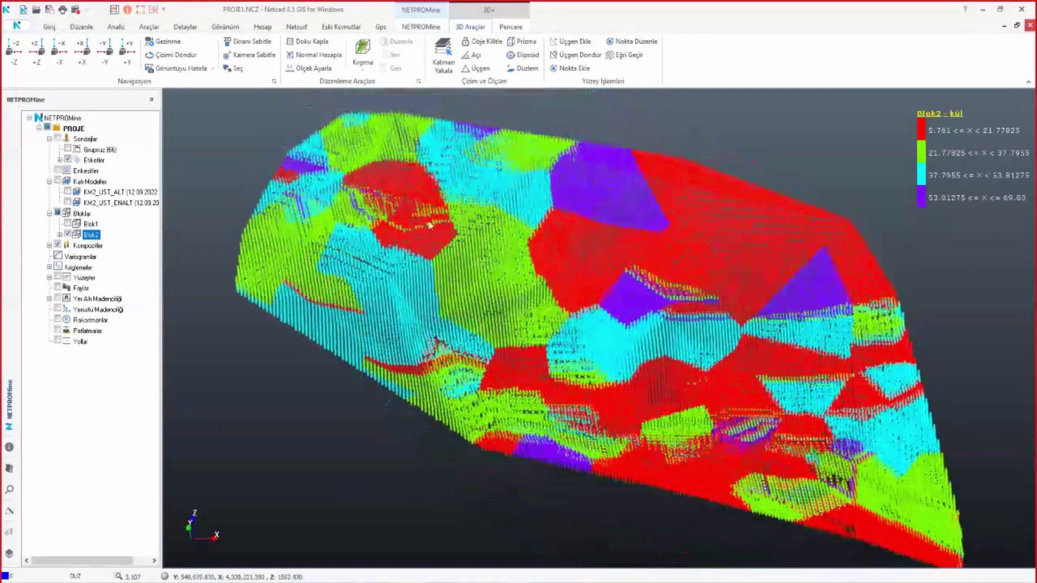
middle_click_drag(350, 226, 346, 256)
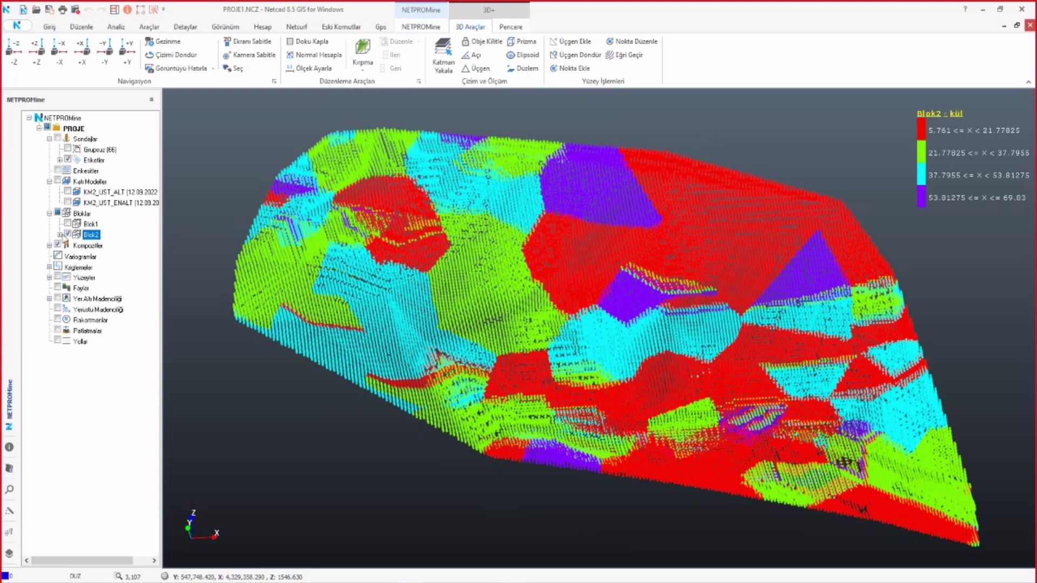
left_click(60, 234)
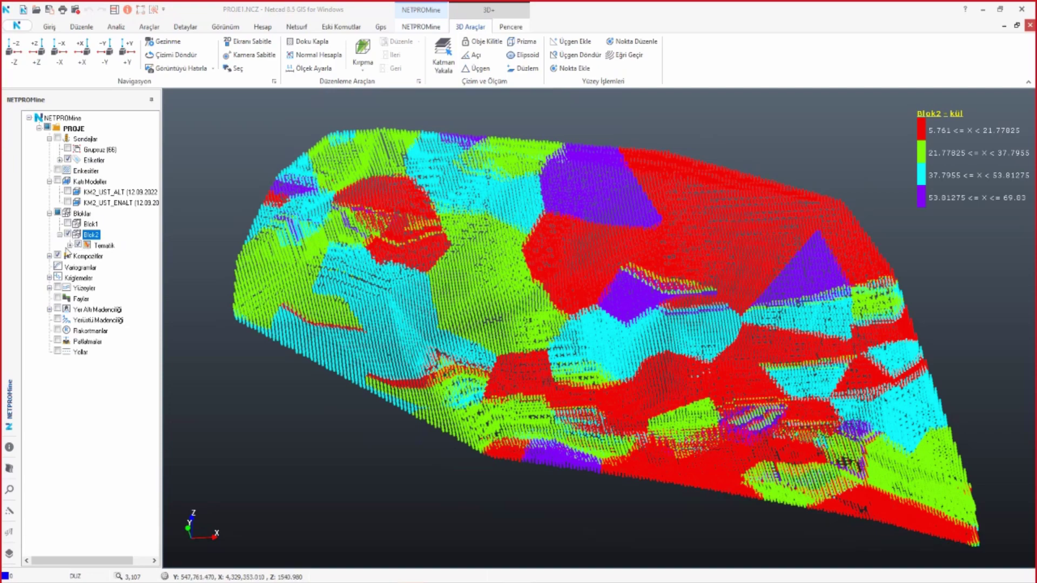
- Open the Tematik Harita dialog for Blok2 and enlarge it to show item counts
left_click(104, 246)
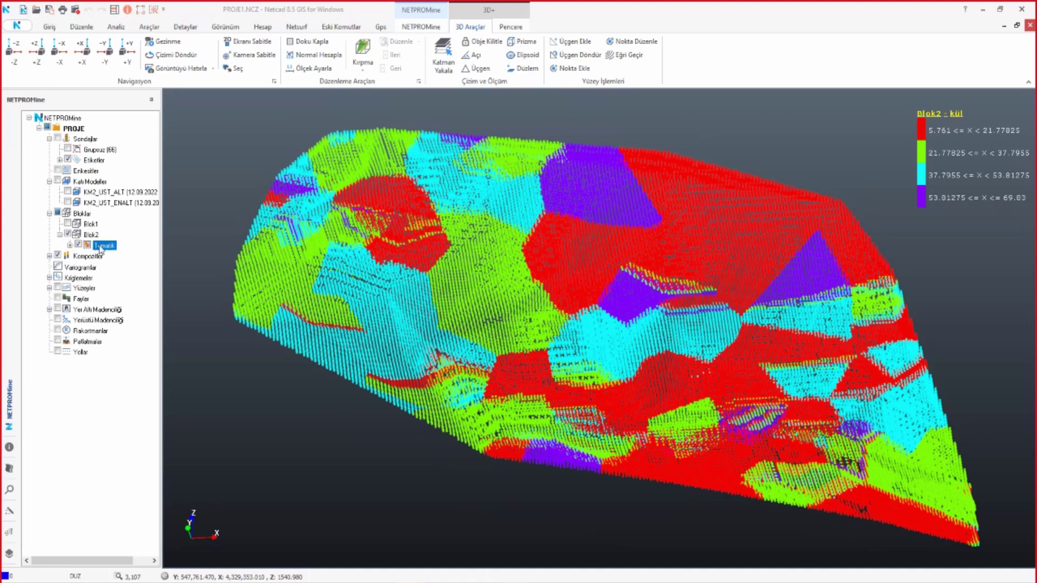
right_click(102, 250)
left_click(137, 254)
left_click_drag(139, 27, 446, 134)
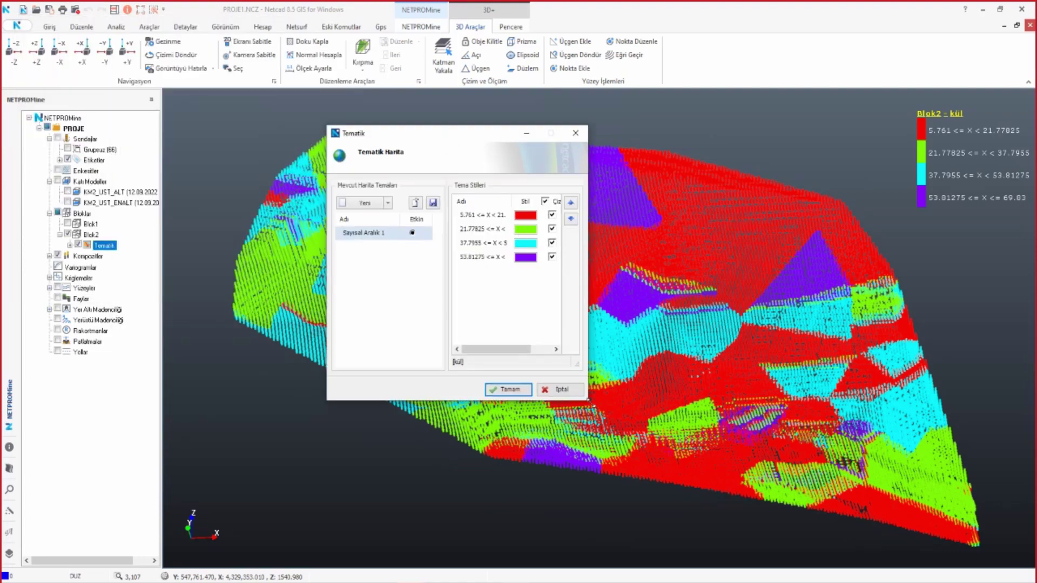
left_click_drag(588, 400, 702, 423)
- Widen the Adı column to review the four kül ranges, then show the Yeni choices
left_click(498, 215)
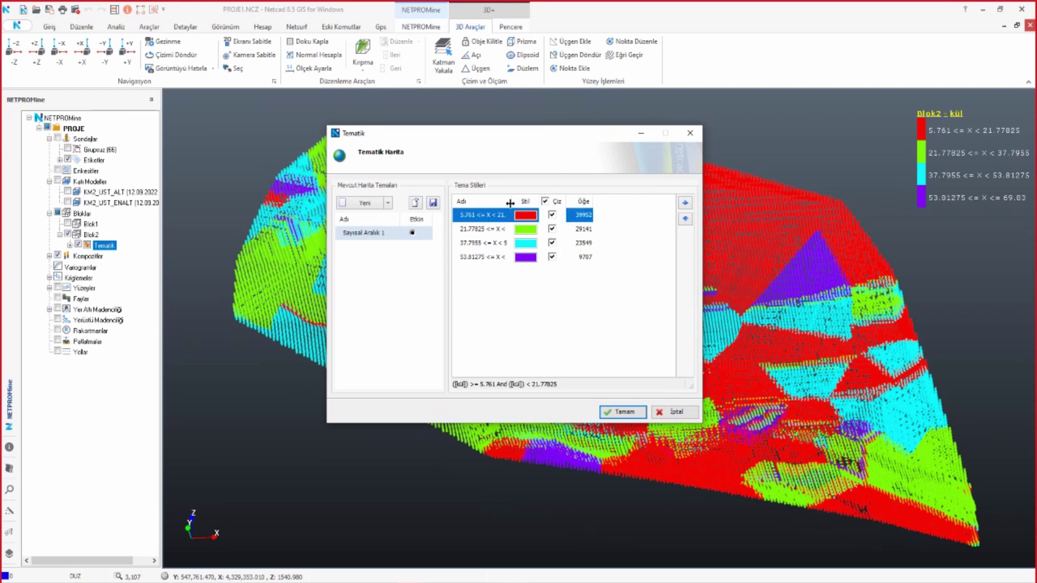
left_click_drag(510, 203, 564, 203)
left_click(477, 229)
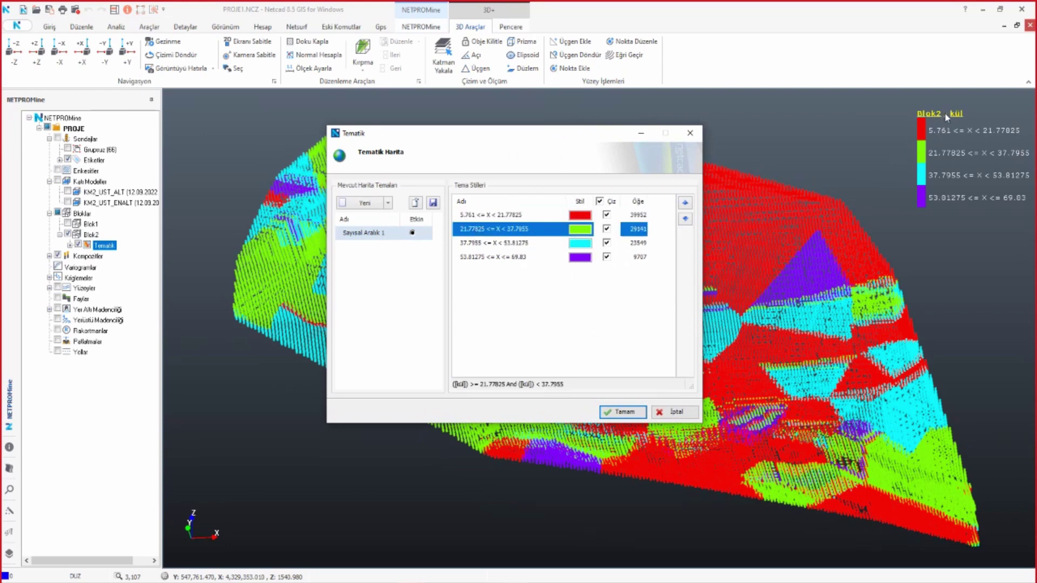
left_click(508, 242)
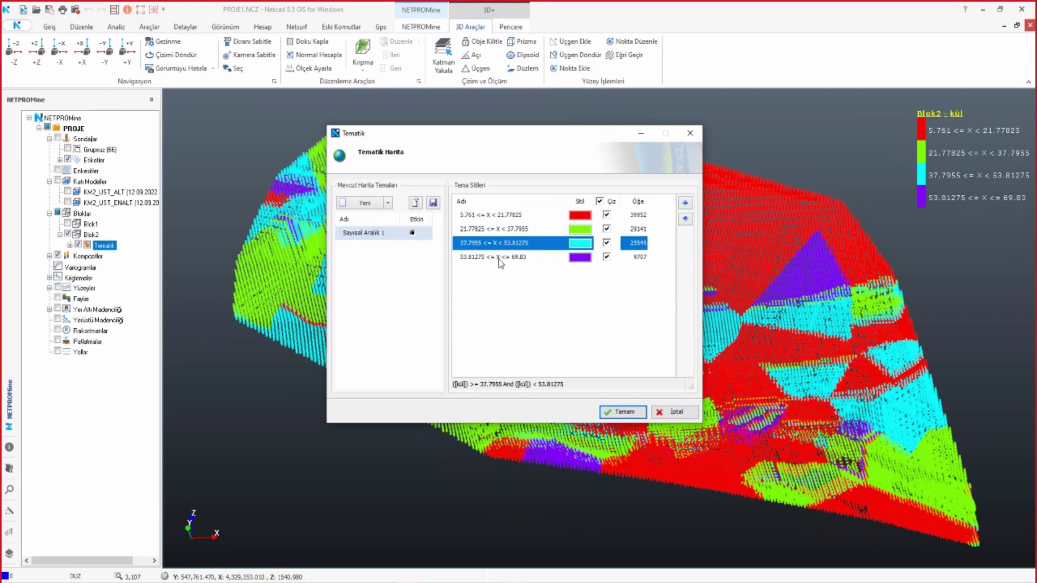
left_click(502, 230)
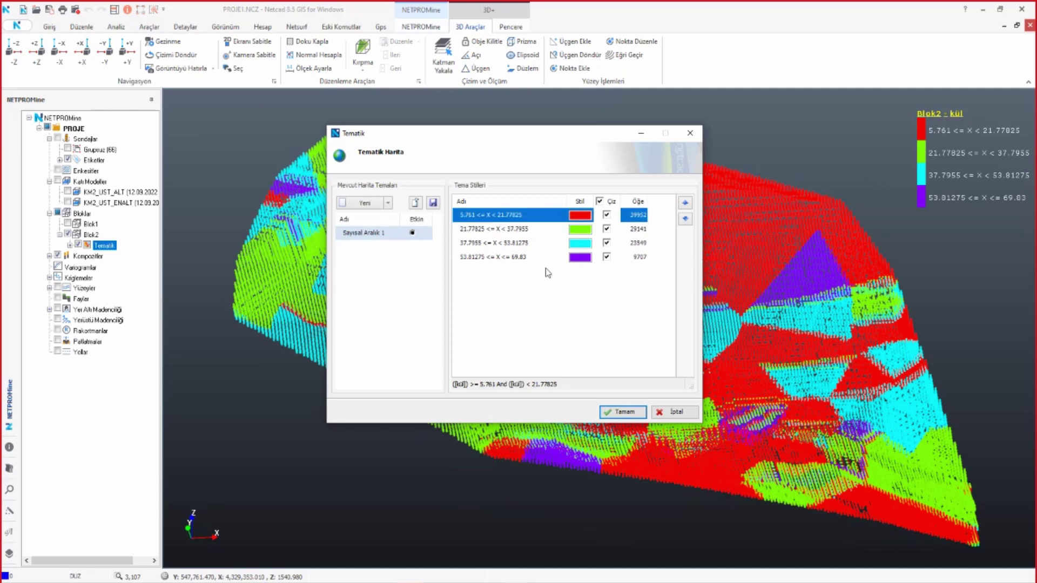
left_click(387, 204)
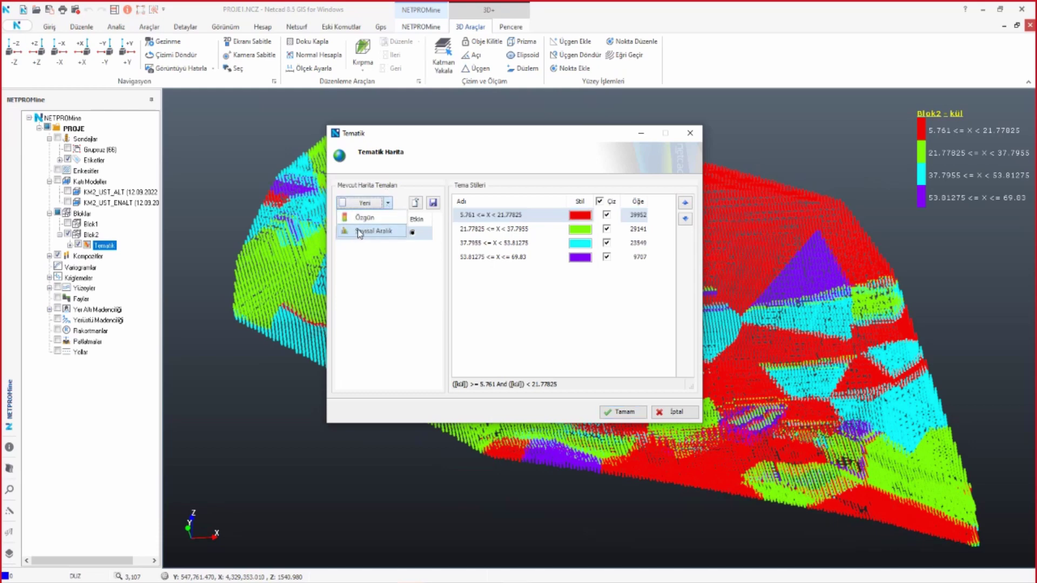
- Start a new Sayısal Aralık theme with [kalori] as its expression
left_click(359, 233)
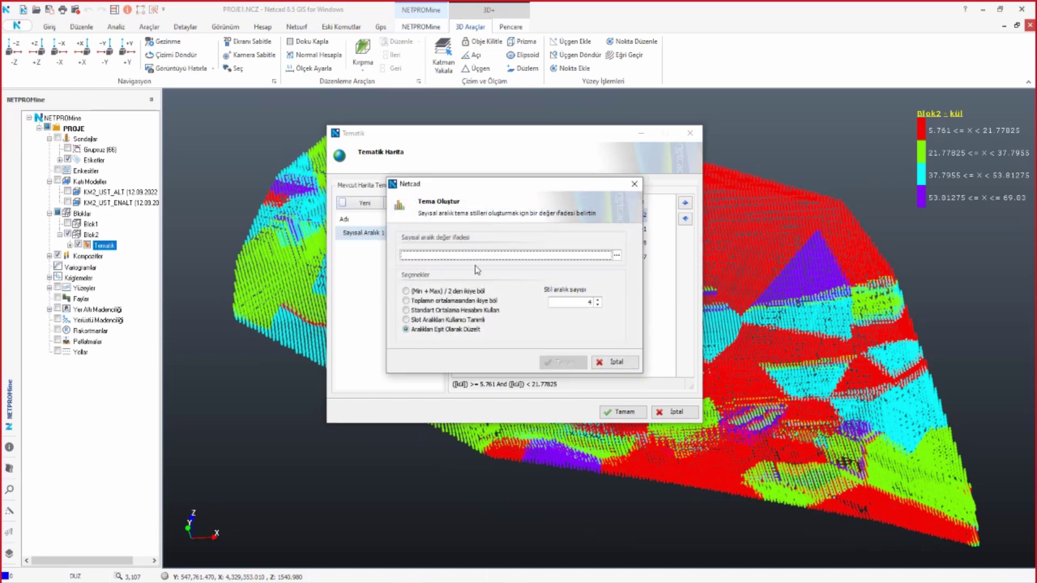
left_click(618, 256)
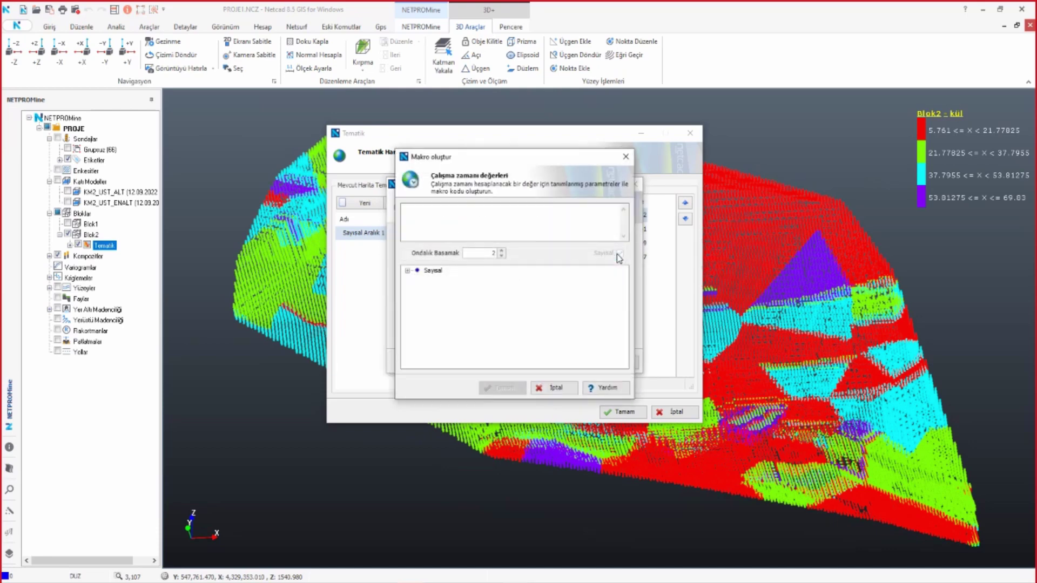
left_click(408, 271)
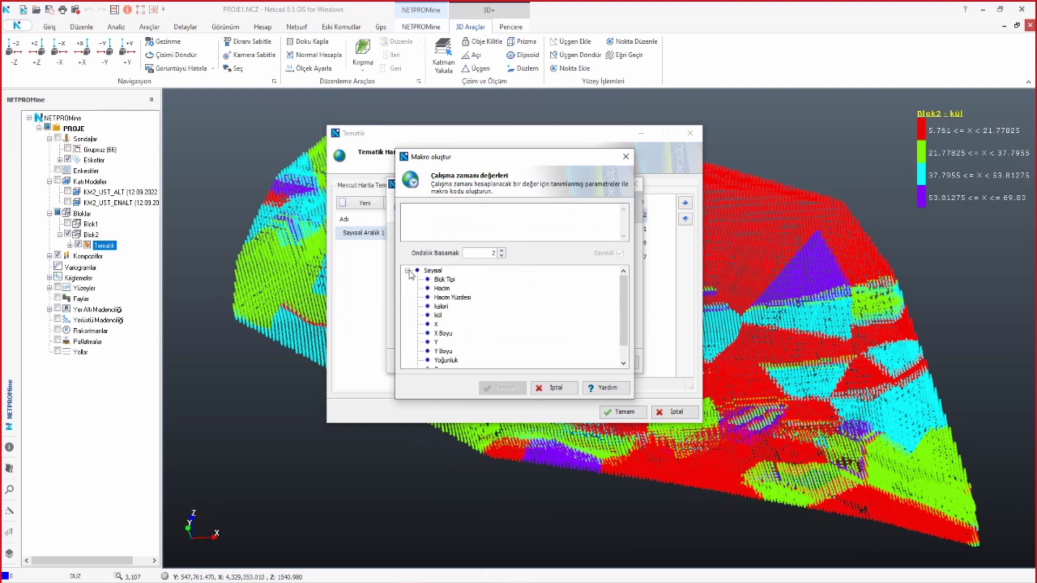
left_click(439, 315)
scroll(482, 321, "down", 1)
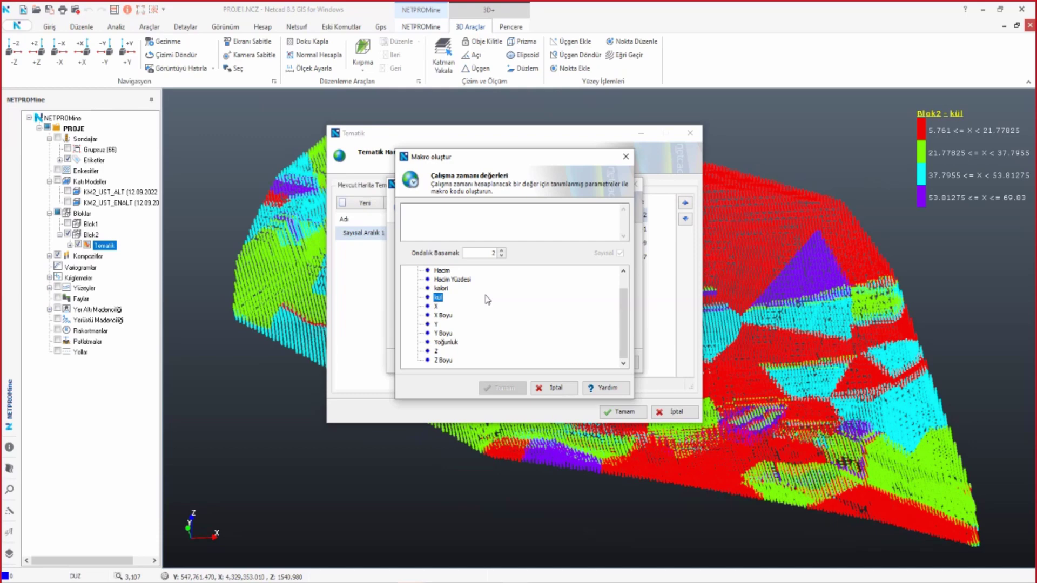
double_click(440, 288)
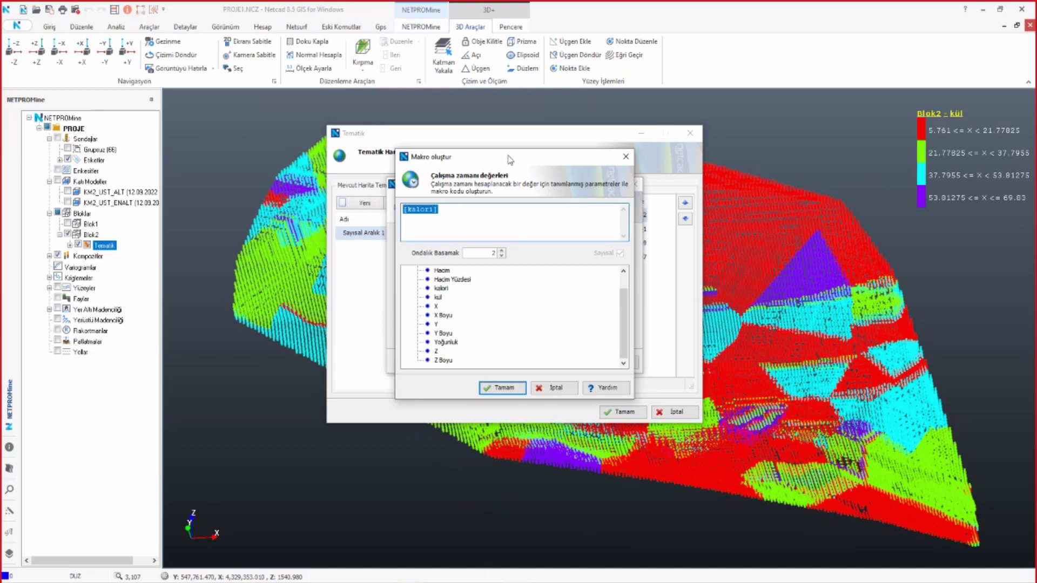
left_click_drag(511, 160, 604, 133)
left_click(594, 360)
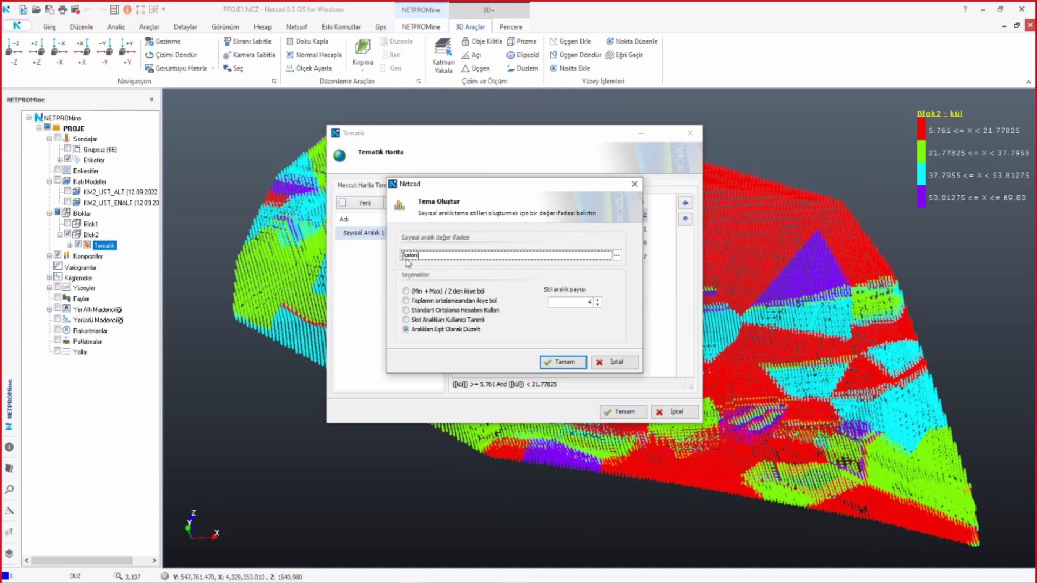
- Use Kullanıcı Tanımlı slots with Min 500, Max 5500 and Slot 1000, and confirm
left_click(436, 321)
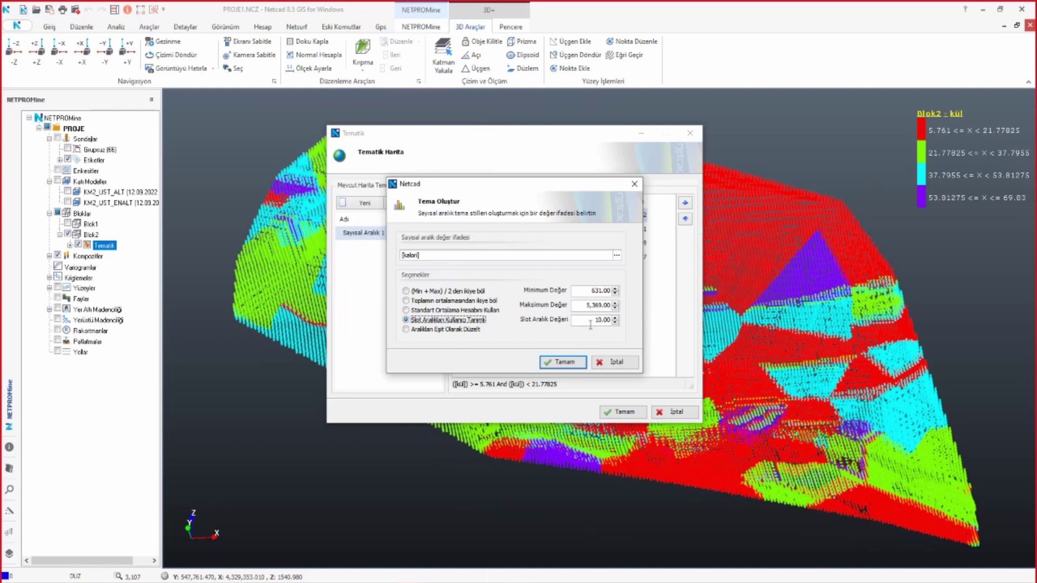
double_click(591, 292)
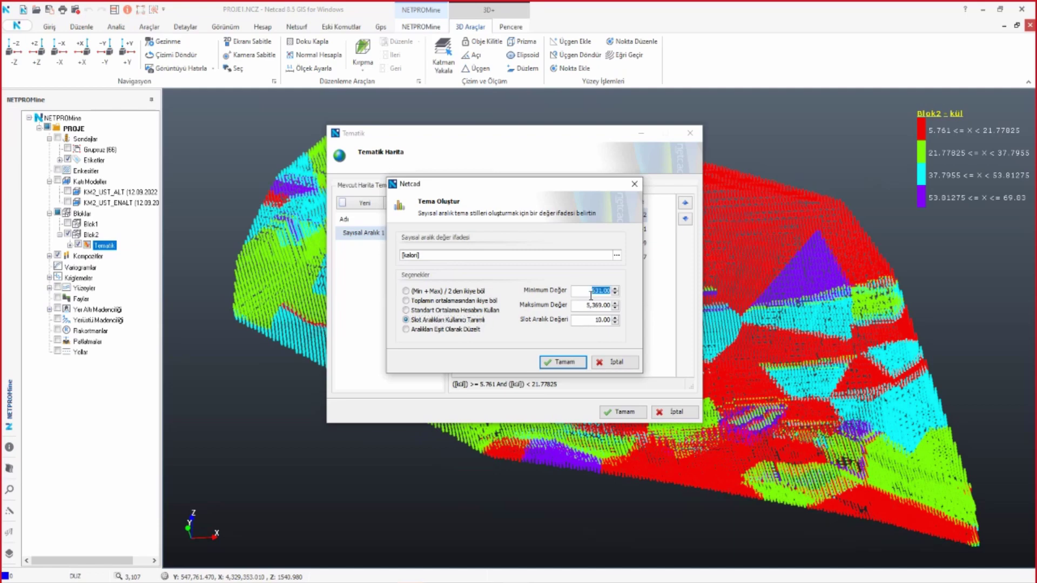
type("5")
key("Tab")
type("5")
key("Tab")
type("1")
double_click(592, 324)
left_click(569, 363)
- Review the kalori ranges and open the Renk Aralığı Seç colour range chooser
left_click(469, 219)
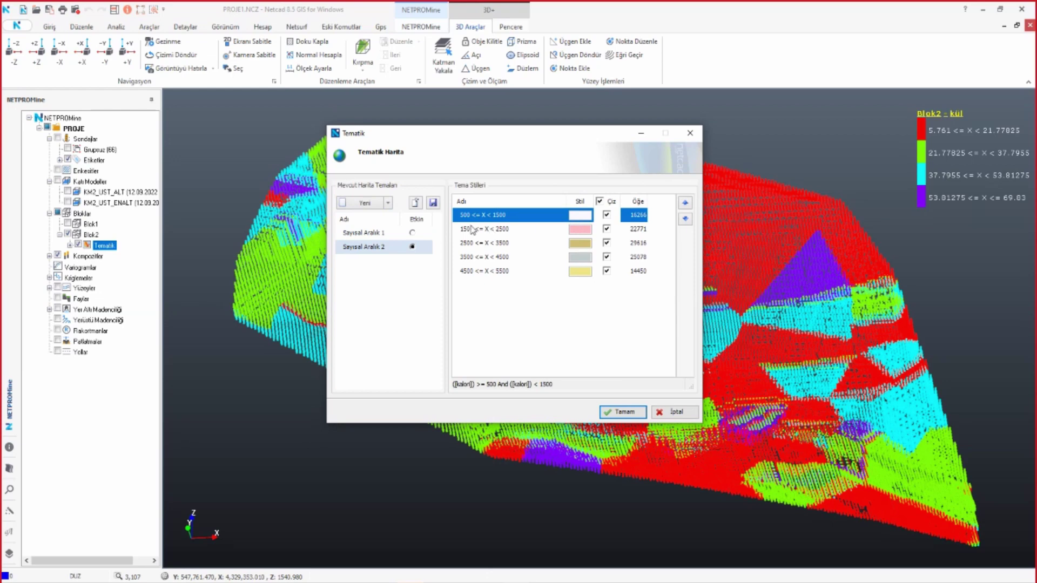
left_click(471, 230)
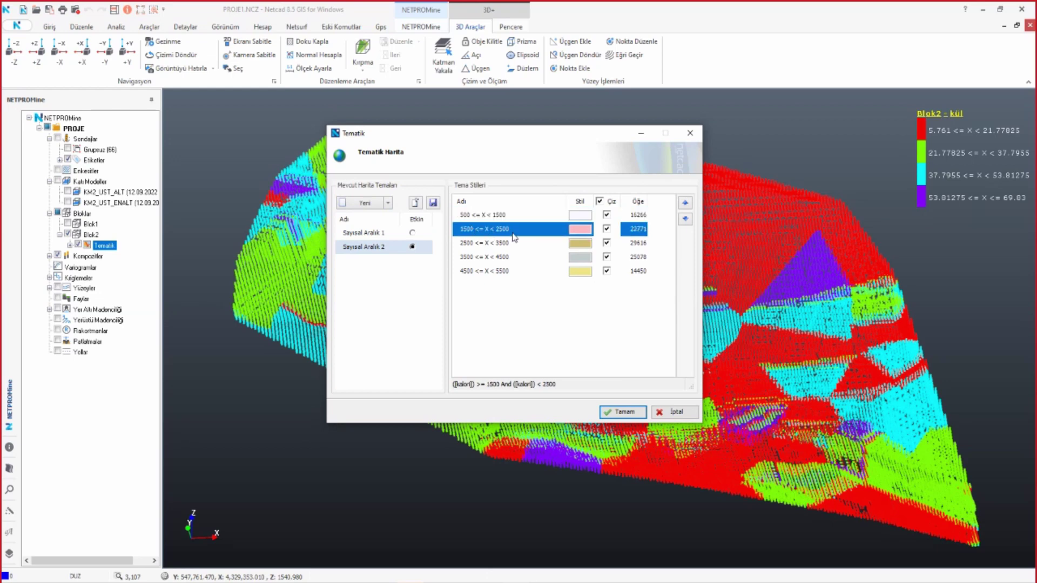
left_click(563, 344)
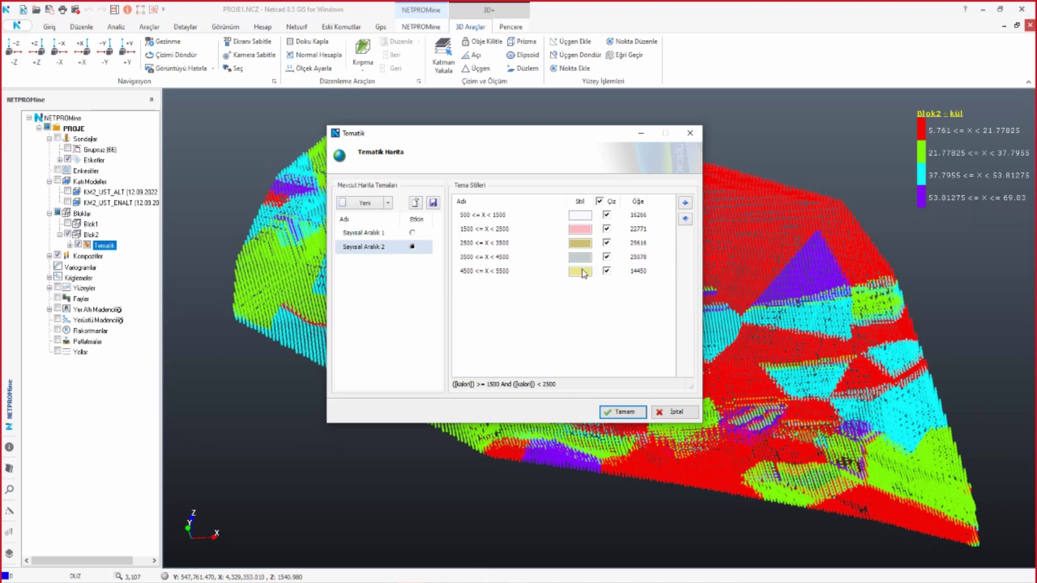
right_click(489, 315)
left_click(570, 233)
left_click_drag(503, 200, 628, 162)
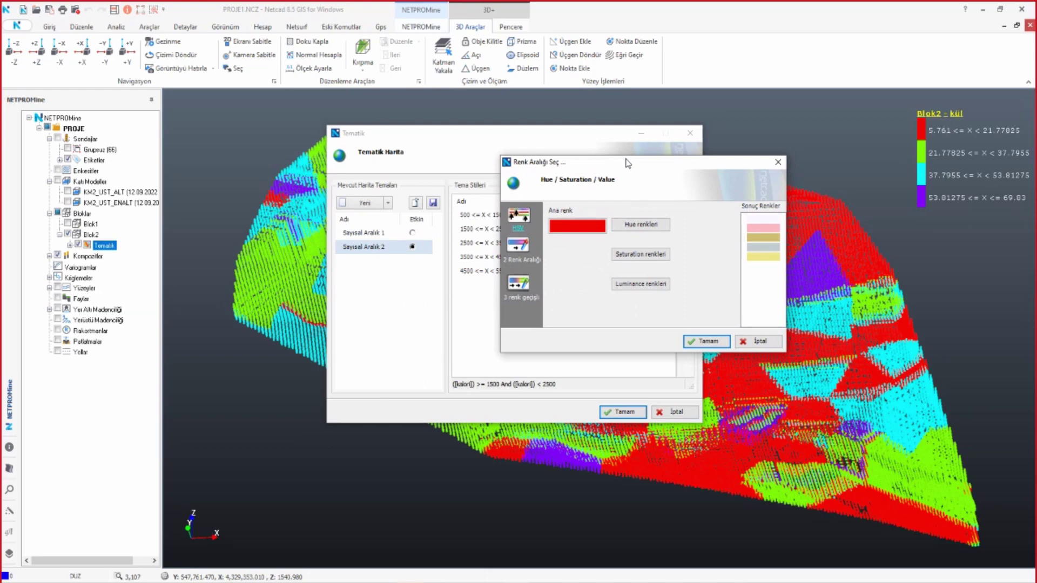
left_click(658, 223)
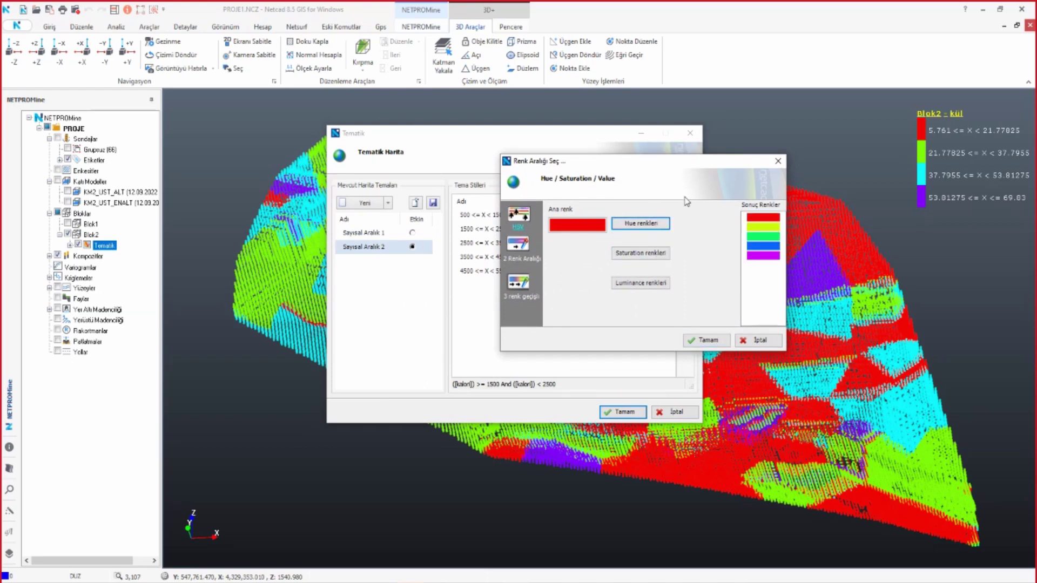
- Switch to a 2 Renk Aralığı gradient with red as the end colour
left_click(517, 246)
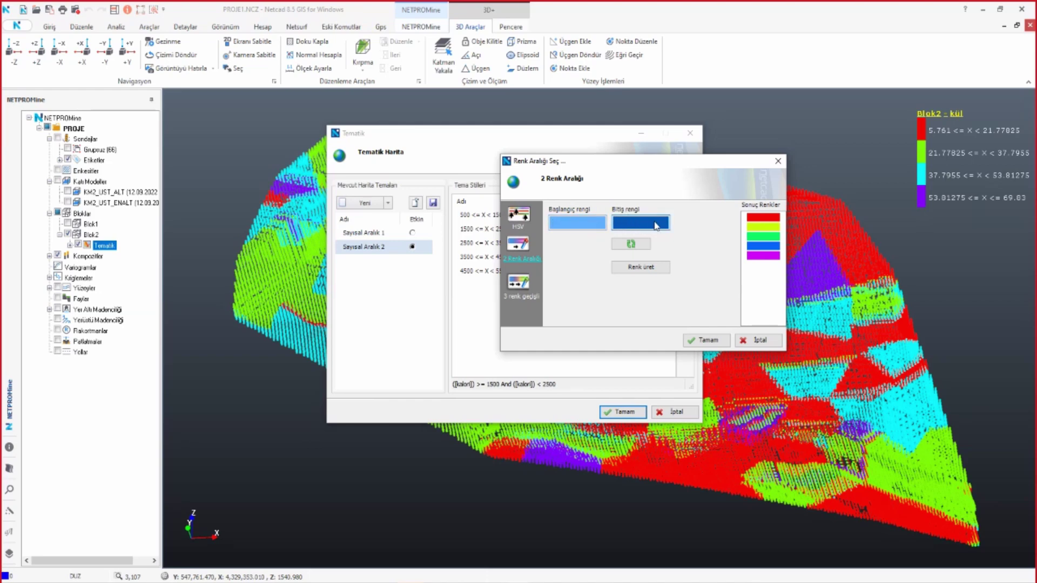
left_click(659, 227)
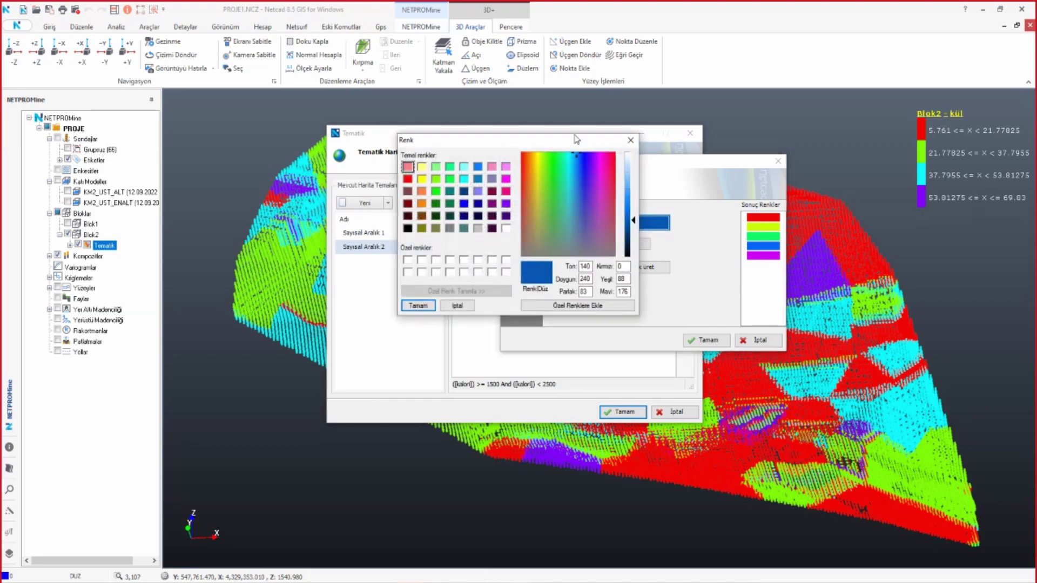
left_click_drag(576, 134, 441, 131)
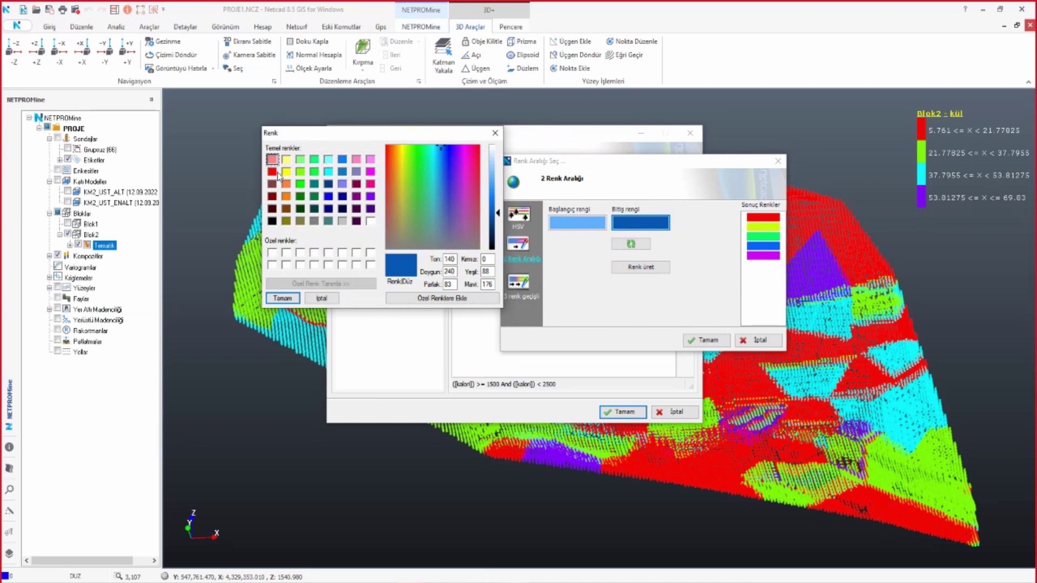
left_click(273, 172)
left_click(282, 298)
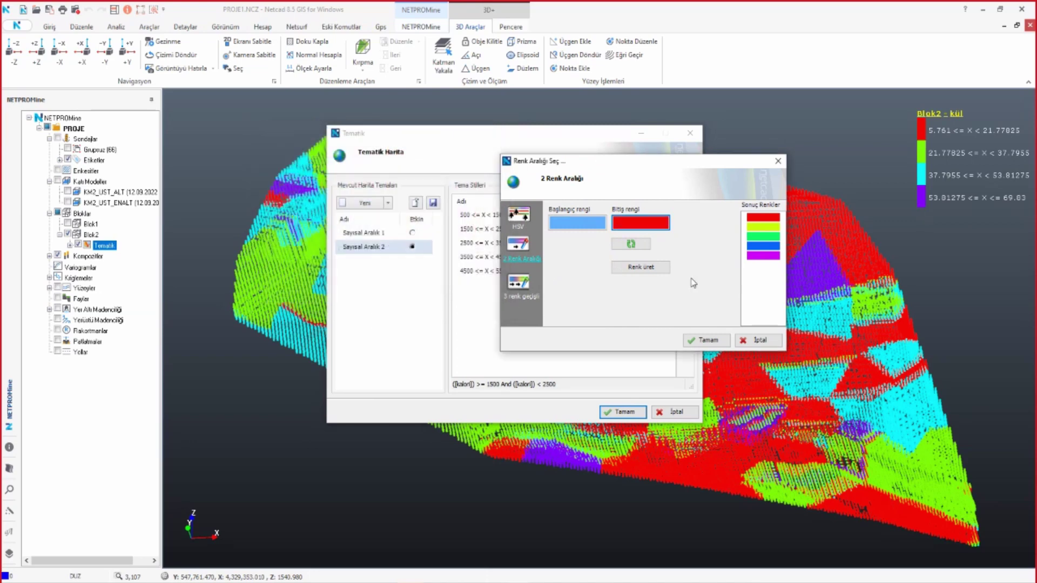
- Keep light blue as the start colour, generate the colours and apply them to the five ranges
left_click(577, 223)
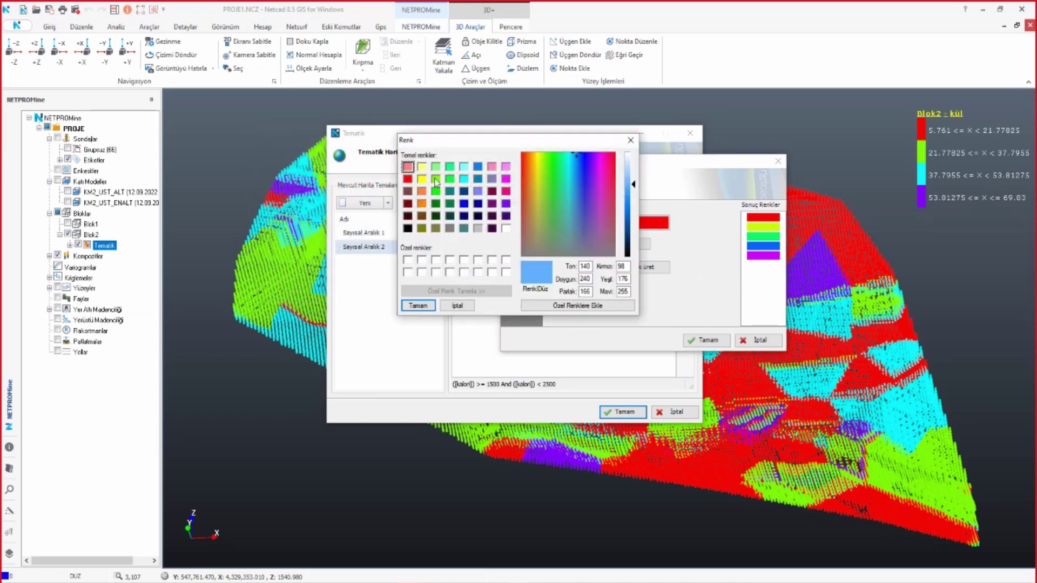
left_click(630, 141)
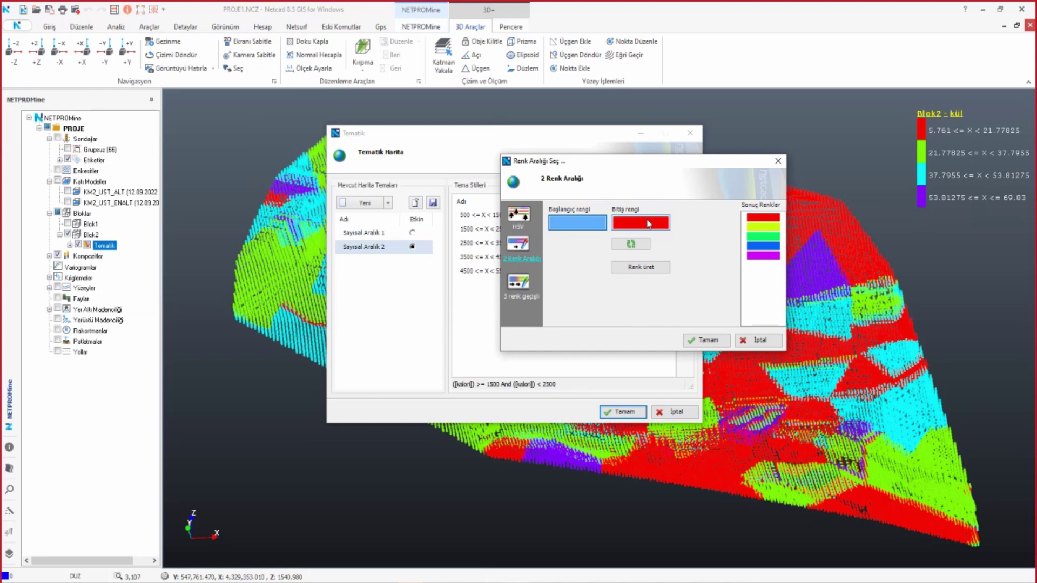
left_click(652, 268)
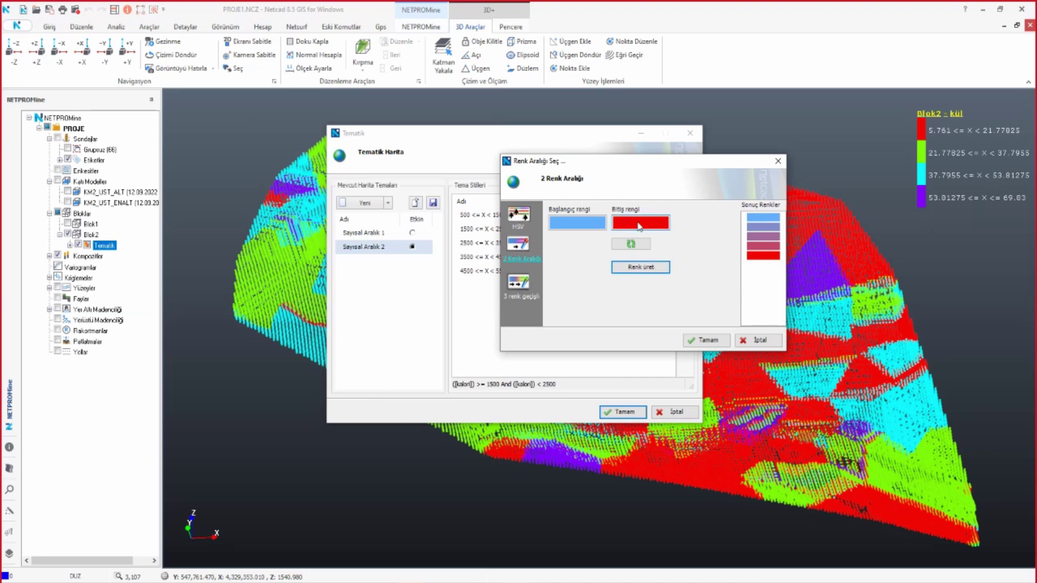
left_click(709, 340)
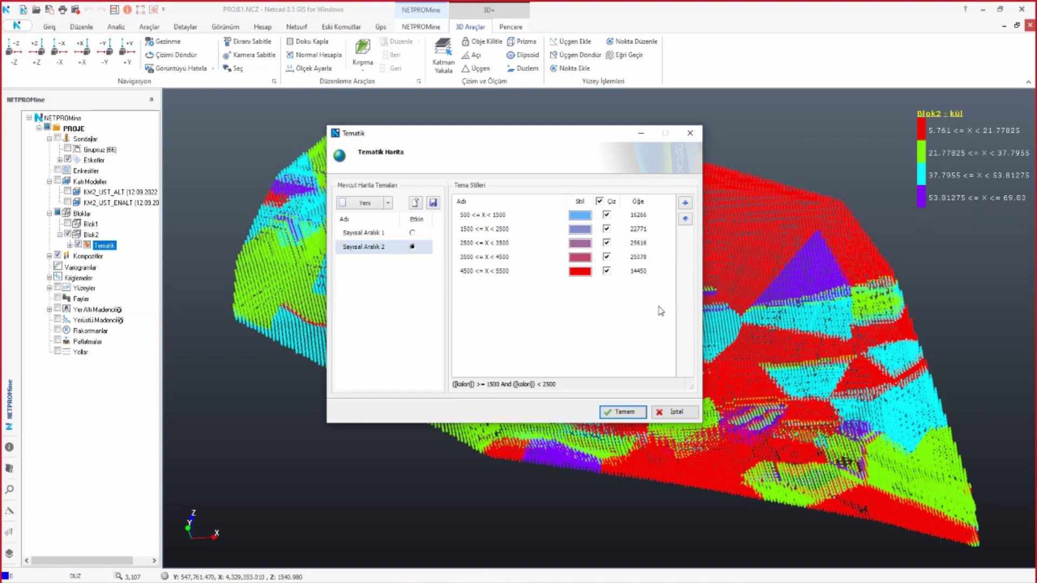
left_click(625, 413)
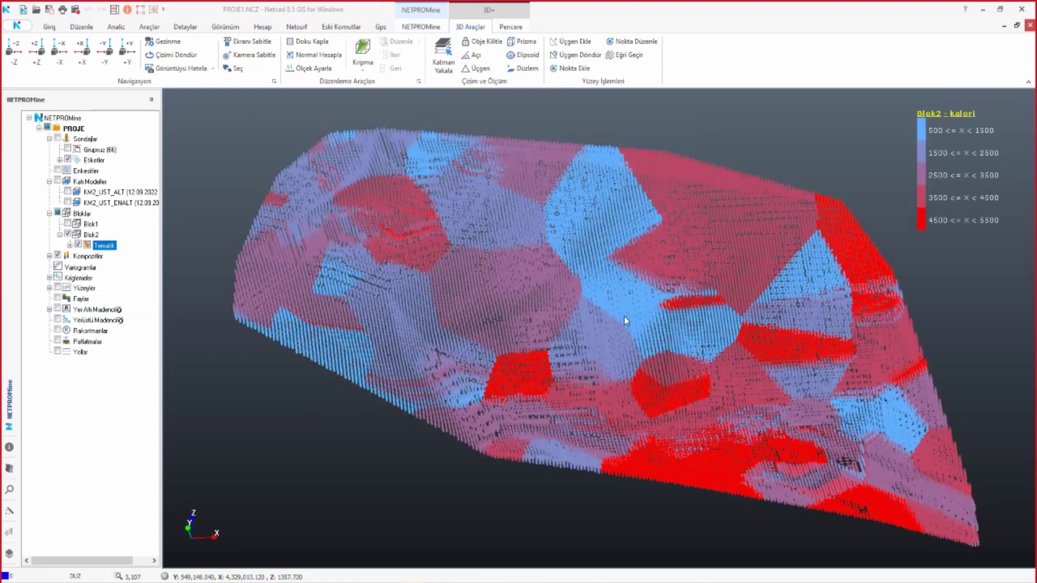
mouse_move(626, 318)
middle_mouse_down()
mouse_move(628, 274)
mouse_move(202, 523)
middle_mouse_up()
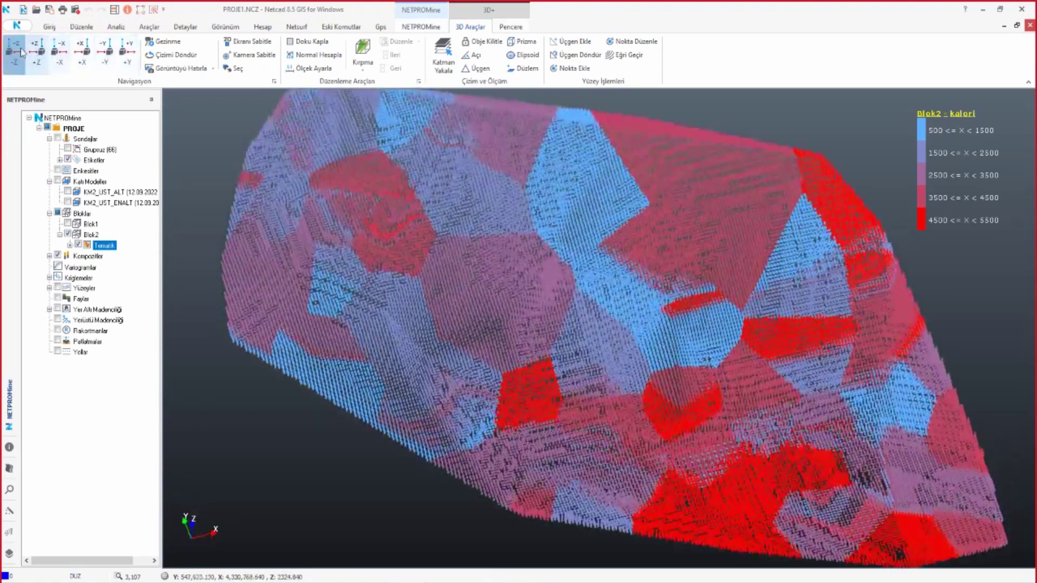
left_click(22, 52)
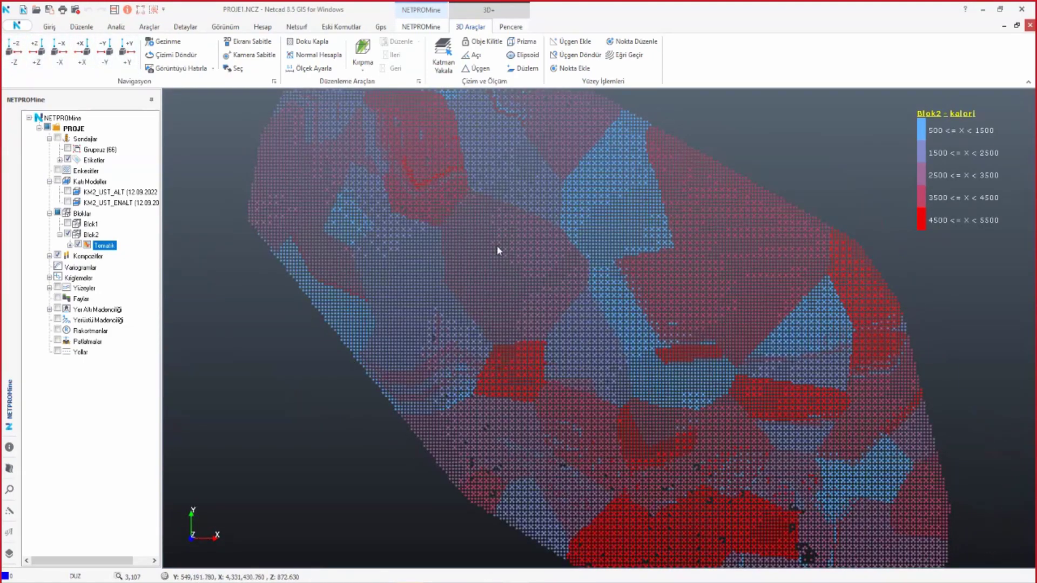
mouse_move(497, 250)
middle_mouse_down()
mouse_move(600, 295)
mouse_move(816, 212)
middle_mouse_up()
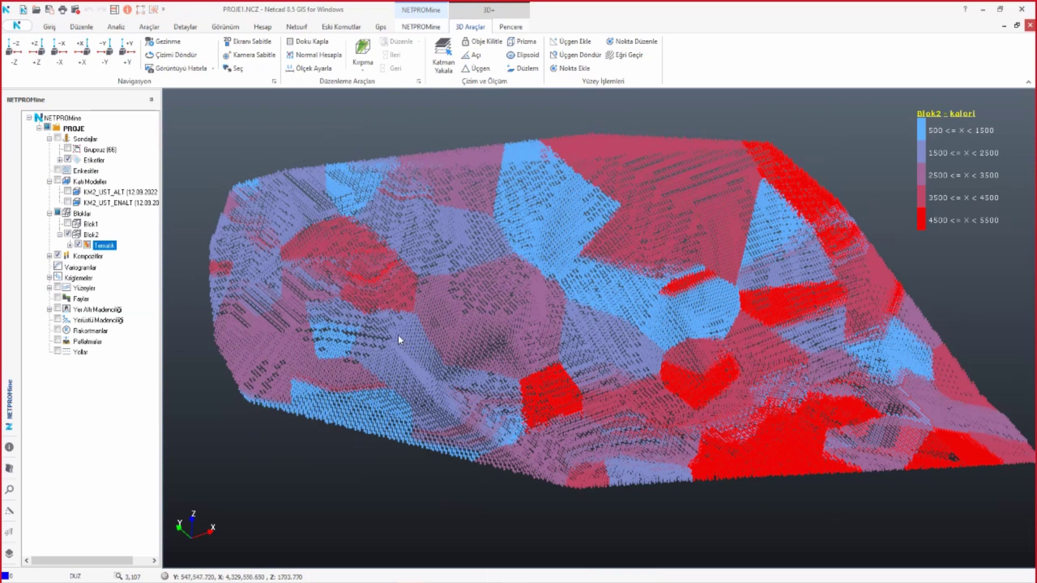
- Generate a Tenör Tonaj Eğrisi report for Blok2 on kalori with density 2.000
right_click(87, 235)
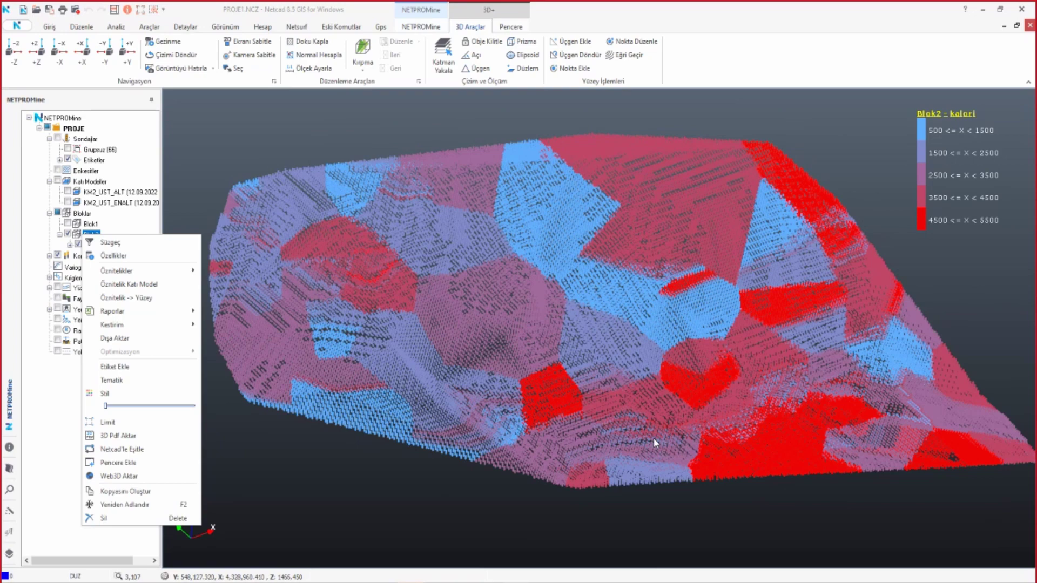
mouse_move(113, 311)
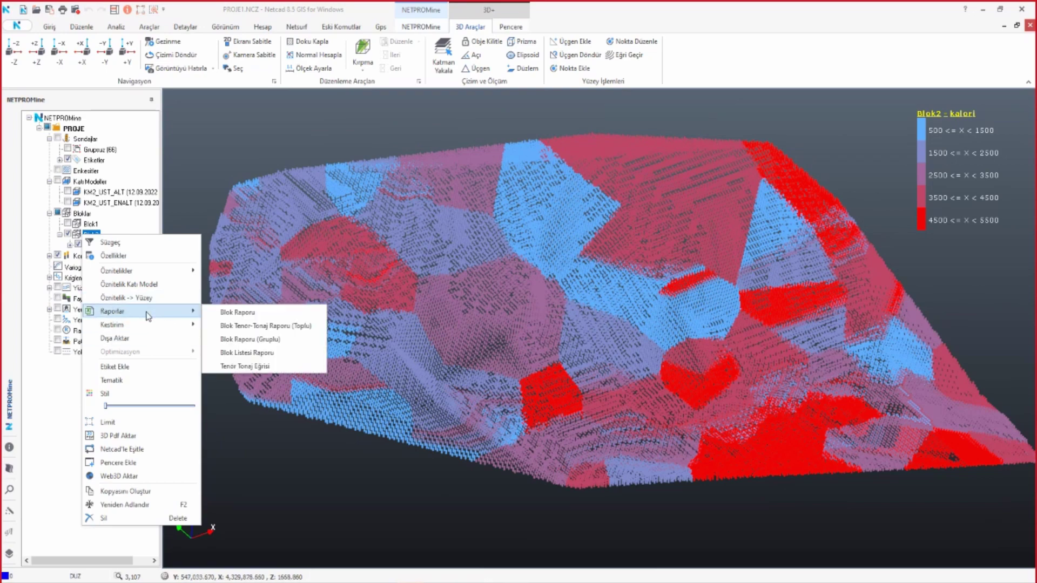
left_click(242, 364)
double_click(532, 304)
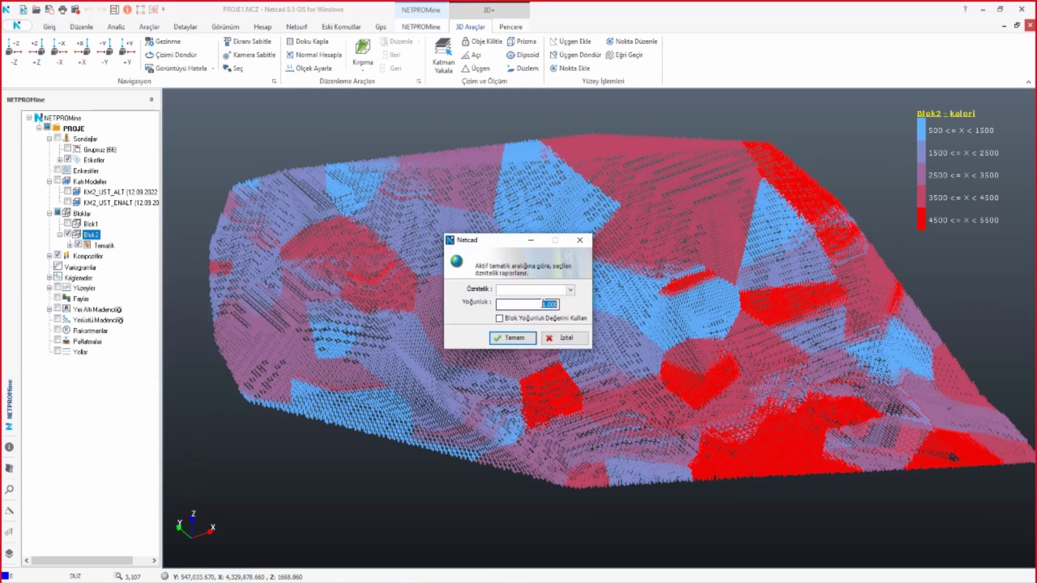
left_click(570, 290)
left_click(518, 304)
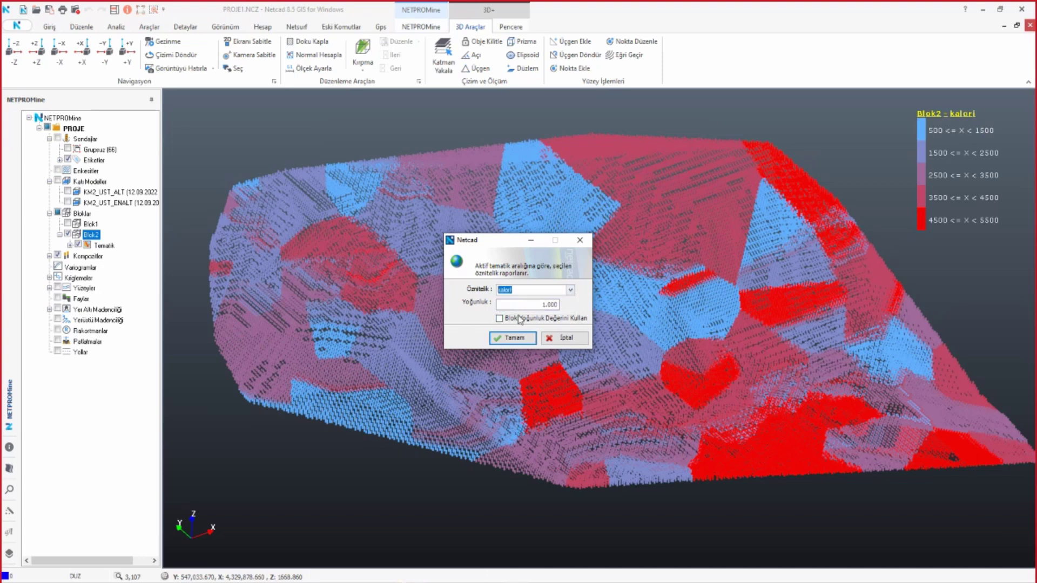
key("Tab")
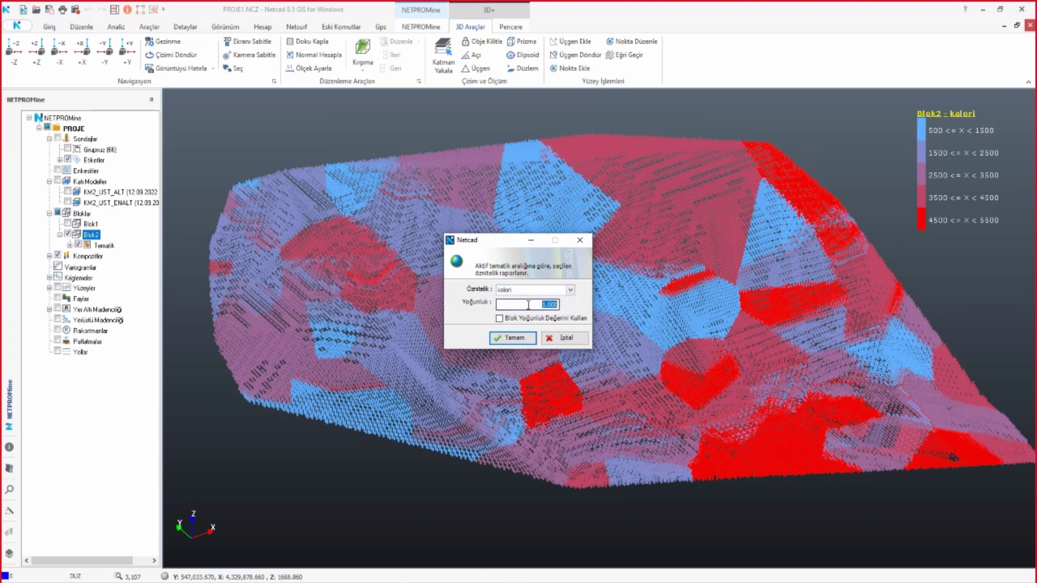
type("2")
left_click_drag(505, 241, 551, 198)
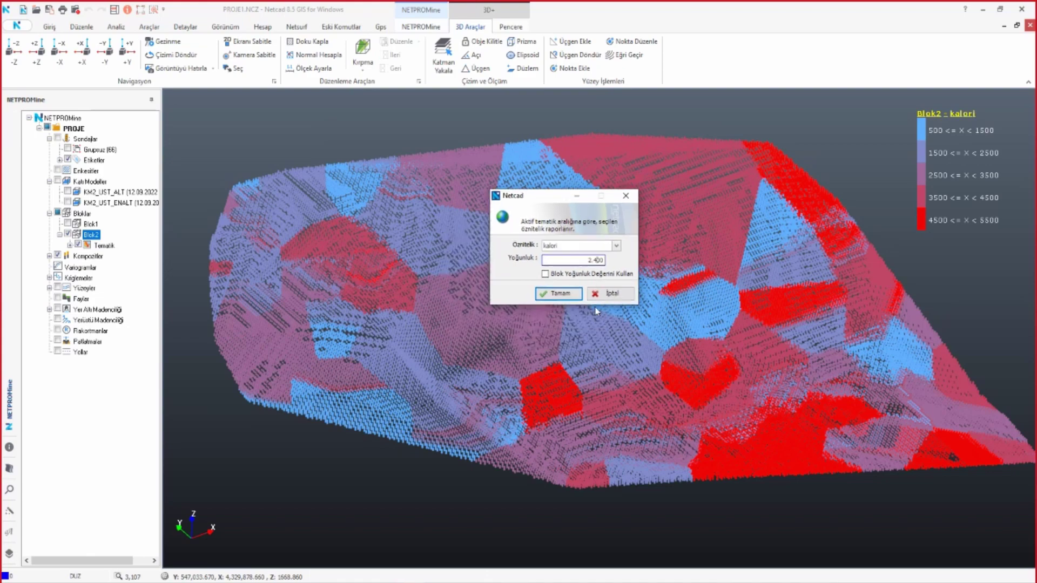
left_click(560, 295)
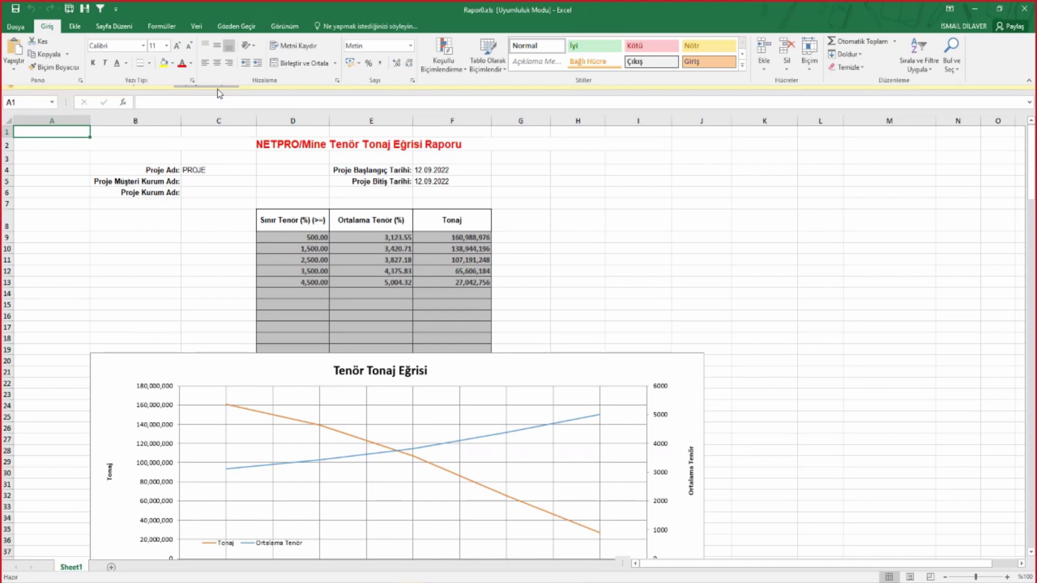
- Check the 500-cutoff grade and tonnage in Rapor0.xls, then close Excel without saving
scroll(372, 427, "down", 1)
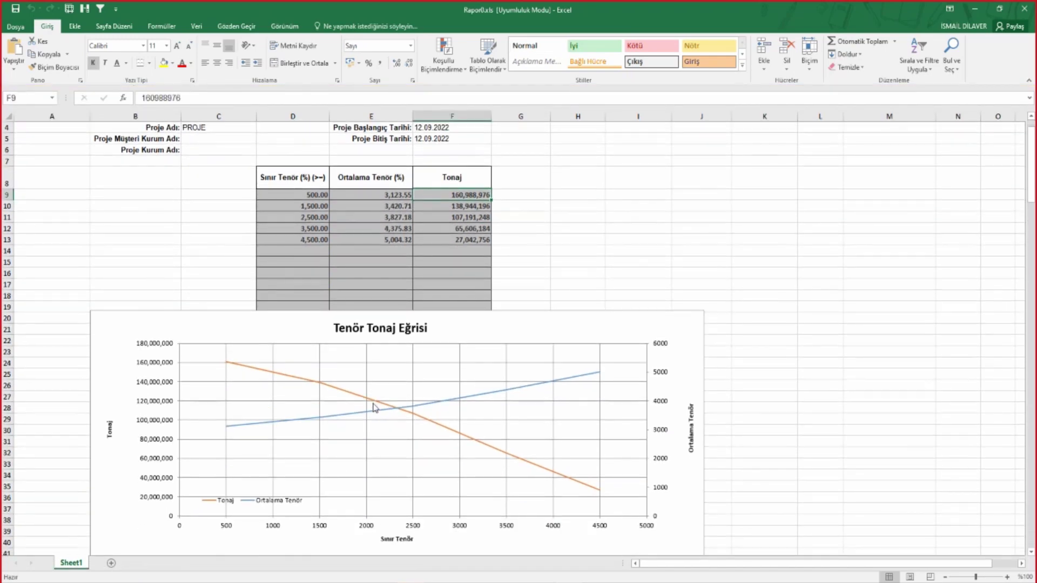
scroll(374, 408, "down", 1, "ctrl")
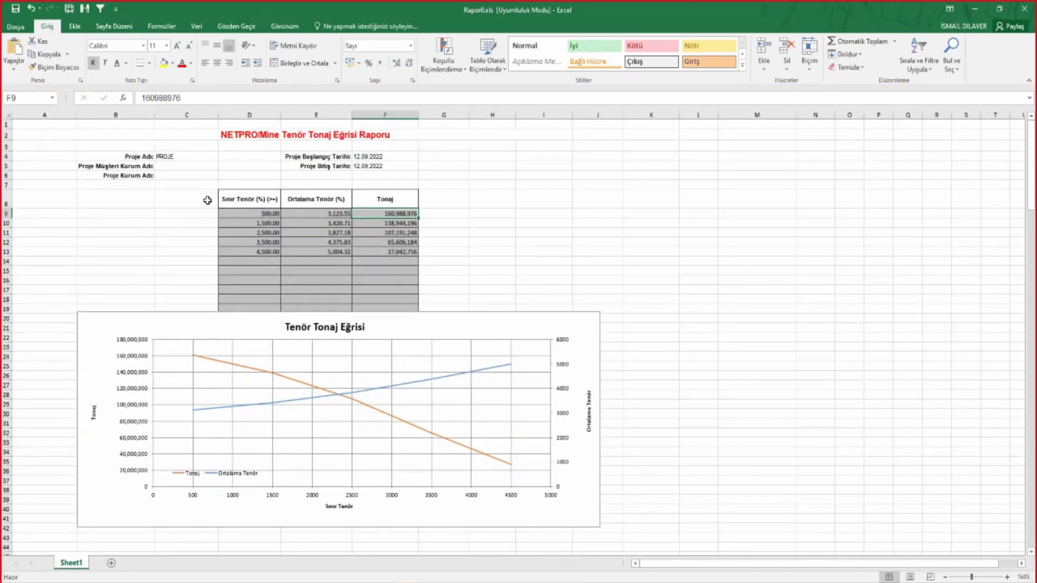
left_click(258, 214)
left_click(319, 216)
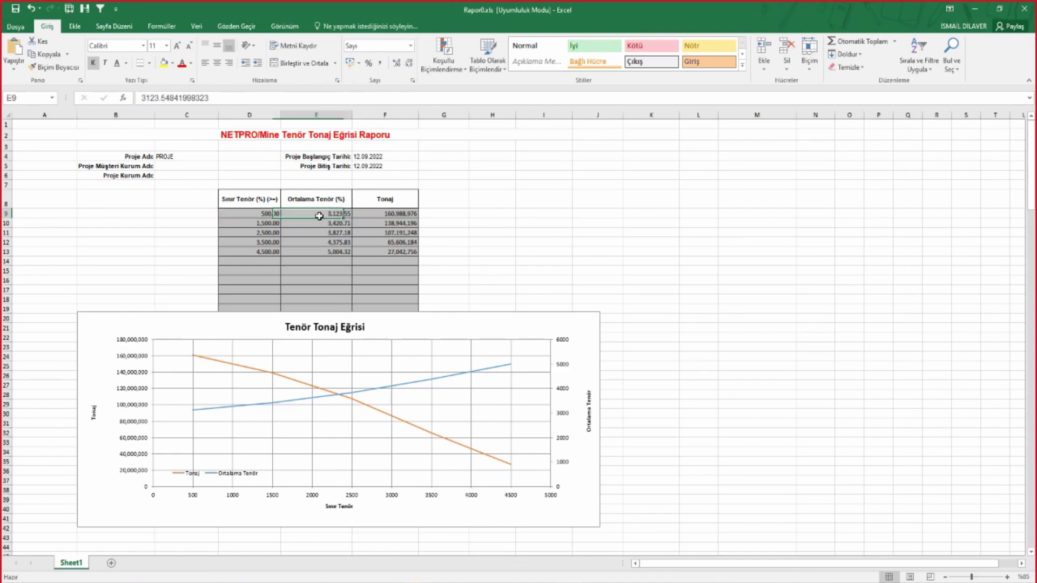
left_click(382, 213)
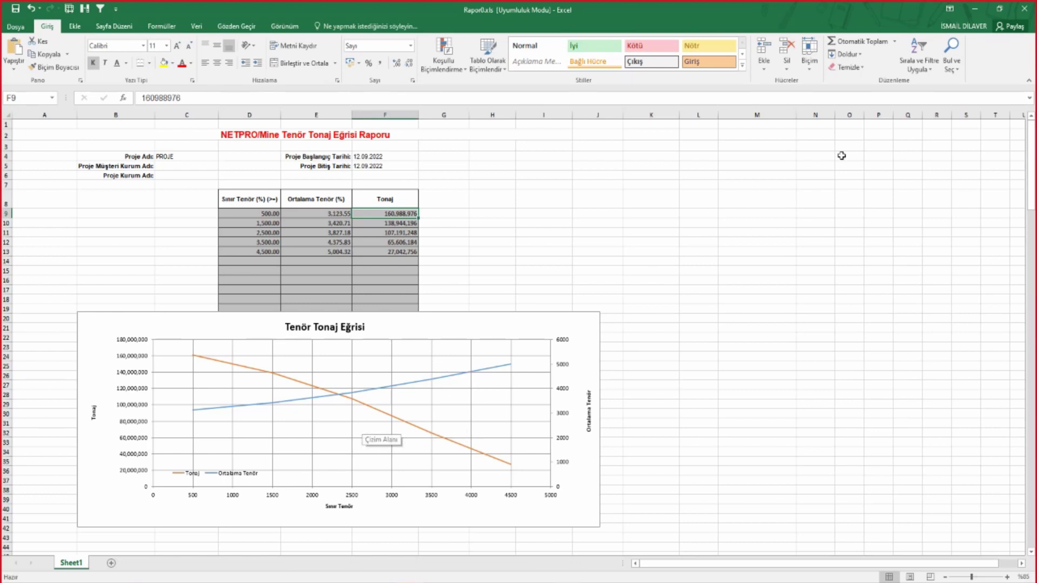
left_click(1025, 8)
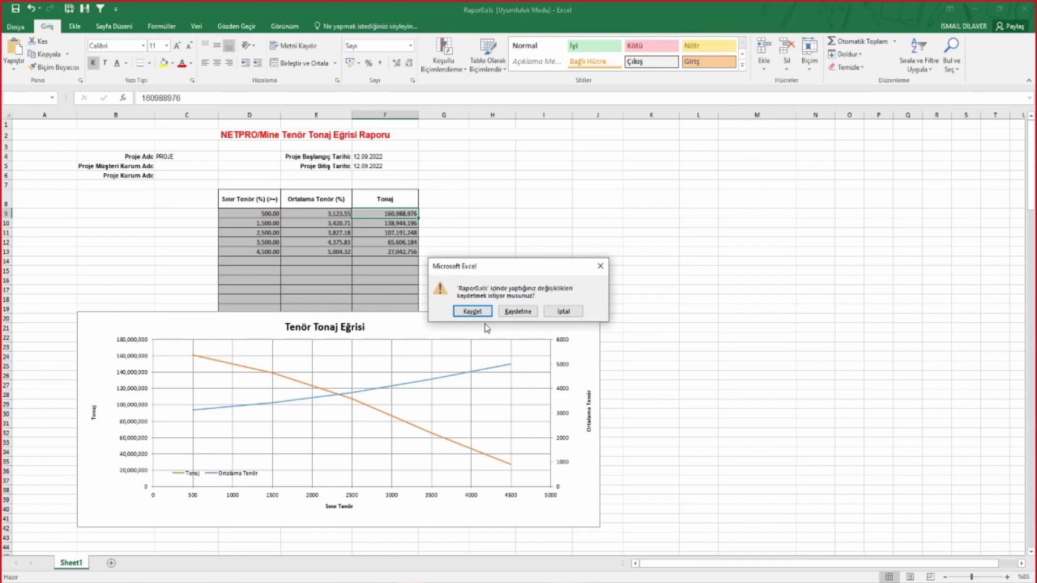
left_click(518, 312)
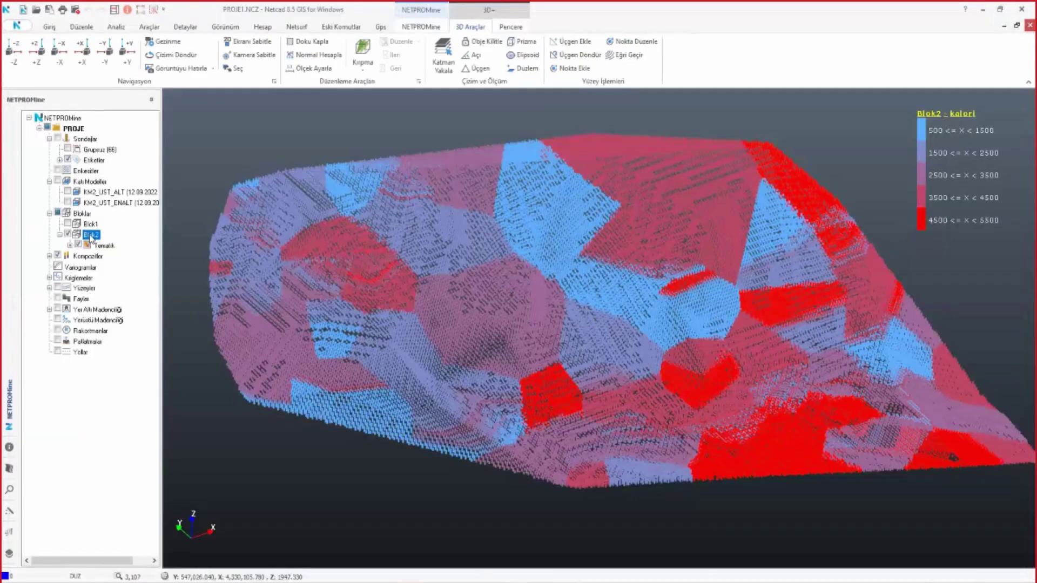
- Create the Blok2 block report on the kalori attribute with a density of 2
right_click(91, 236)
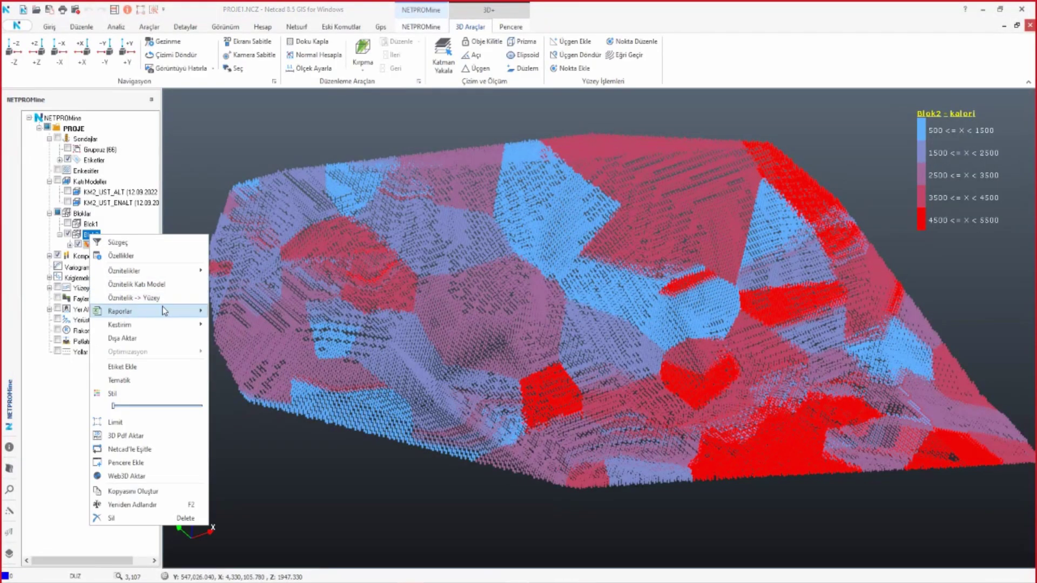
mouse_move(121, 311)
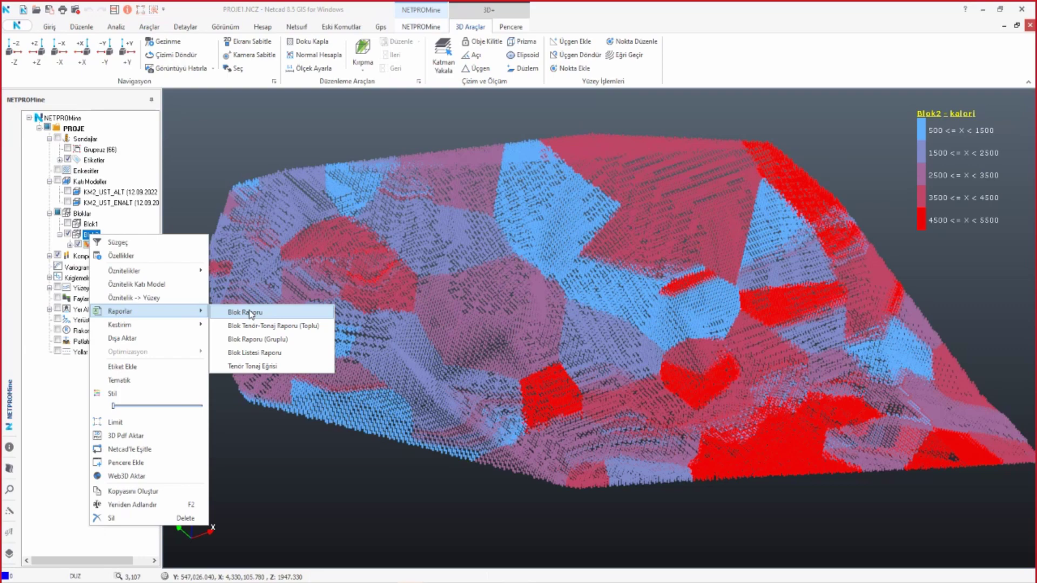
left_click(250, 314)
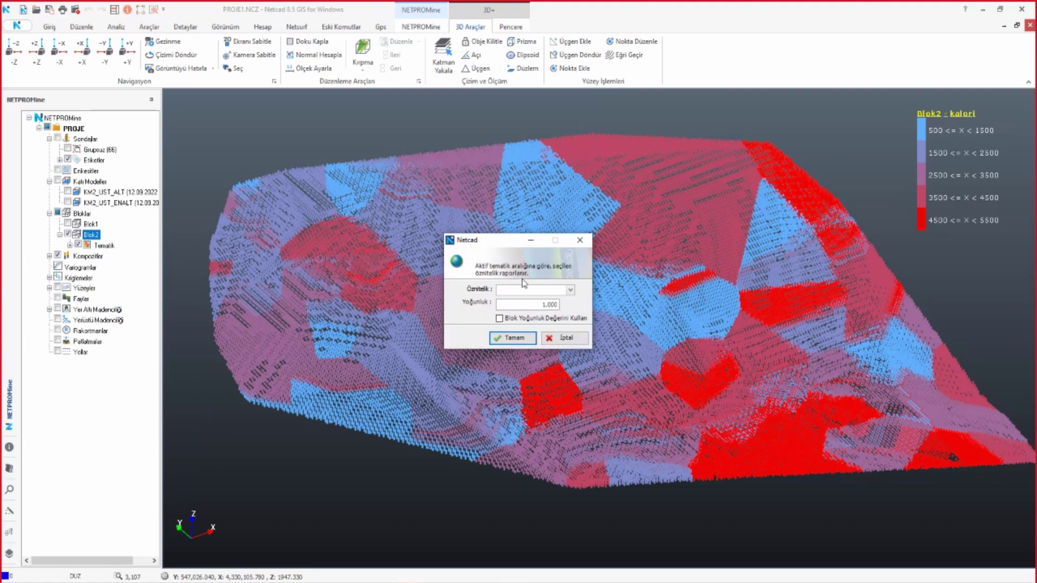
left_click(571, 290)
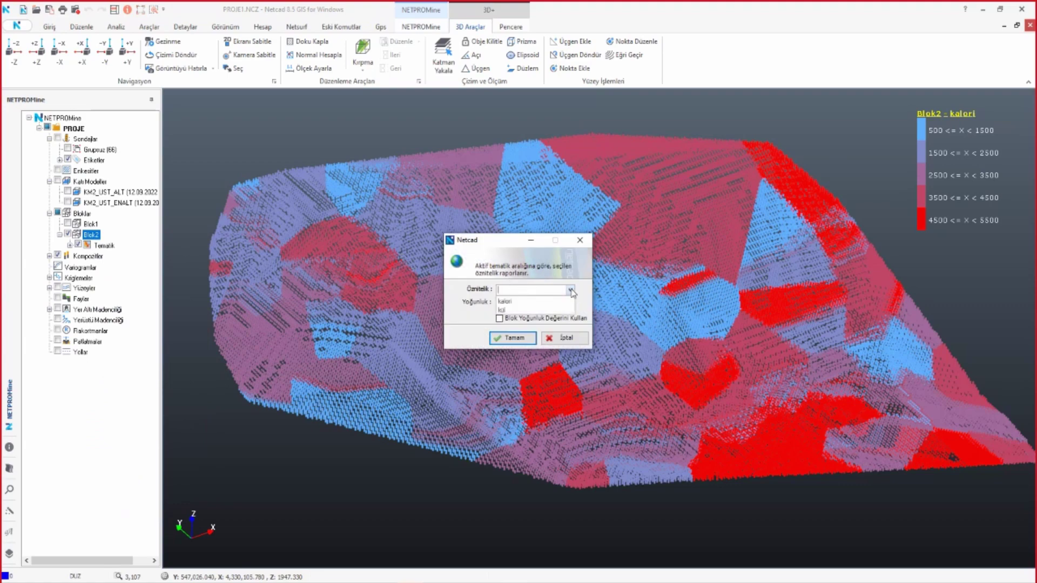
left_click(510, 307)
double_click(524, 306)
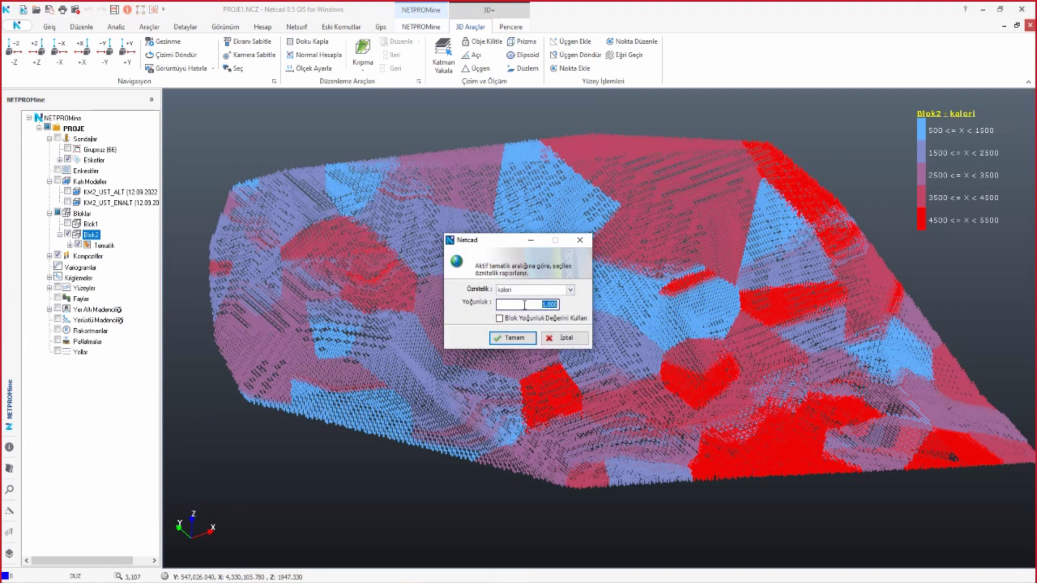
type("2")
left_click(513, 339)
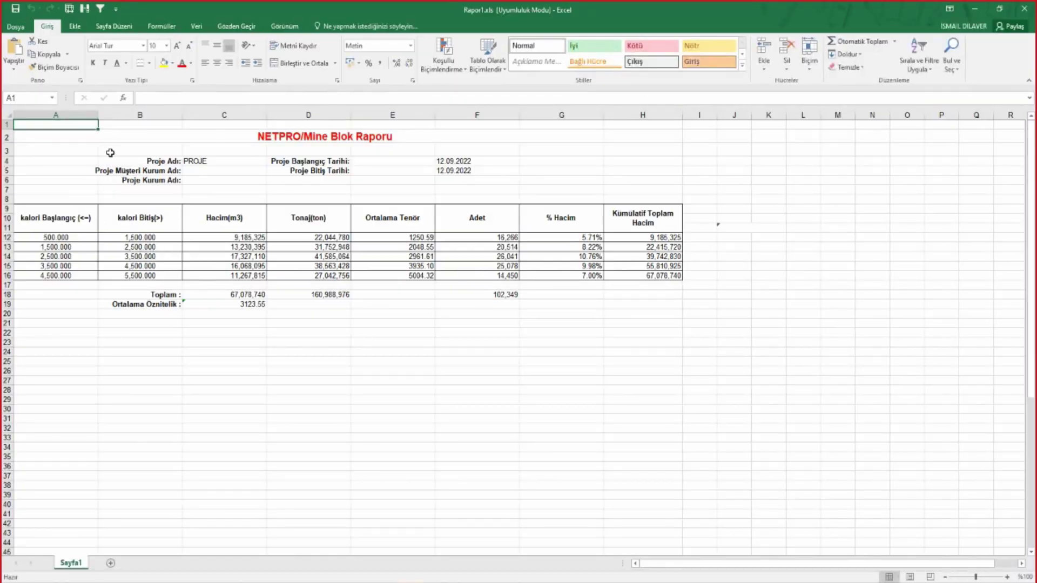
- Inspect the first class's range, volume, tonnage, grade, block count and percentage formulas
left_click(56, 237)
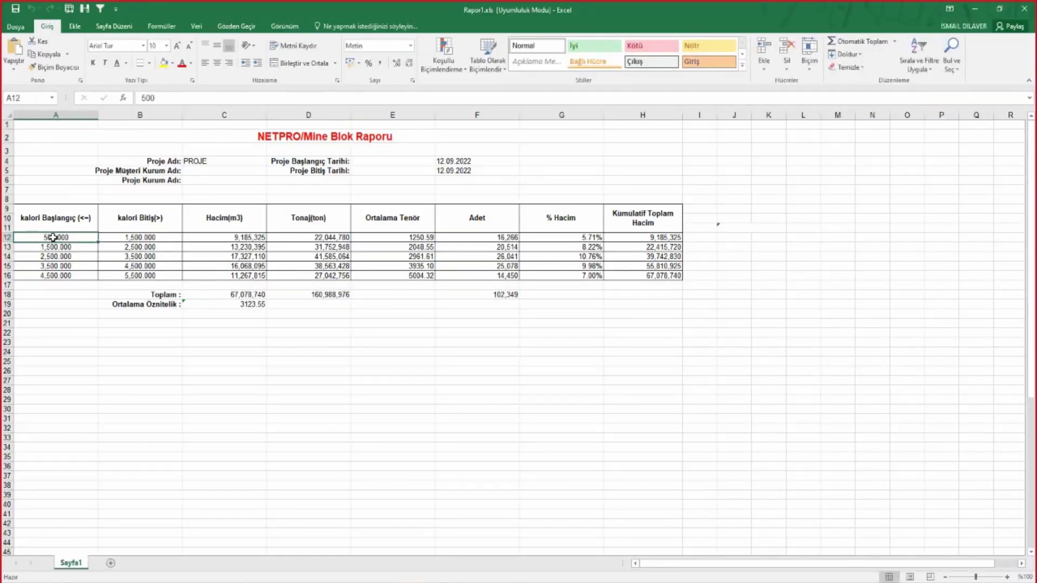
left_click(142, 237)
left_click(51, 237)
left_click(158, 239)
left_click(244, 238)
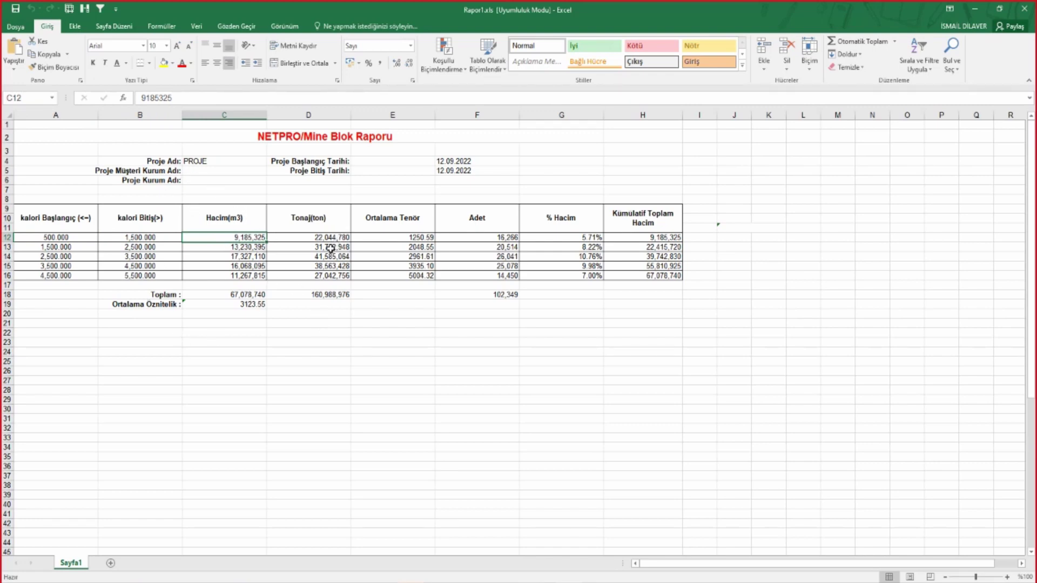
left_click(301, 239)
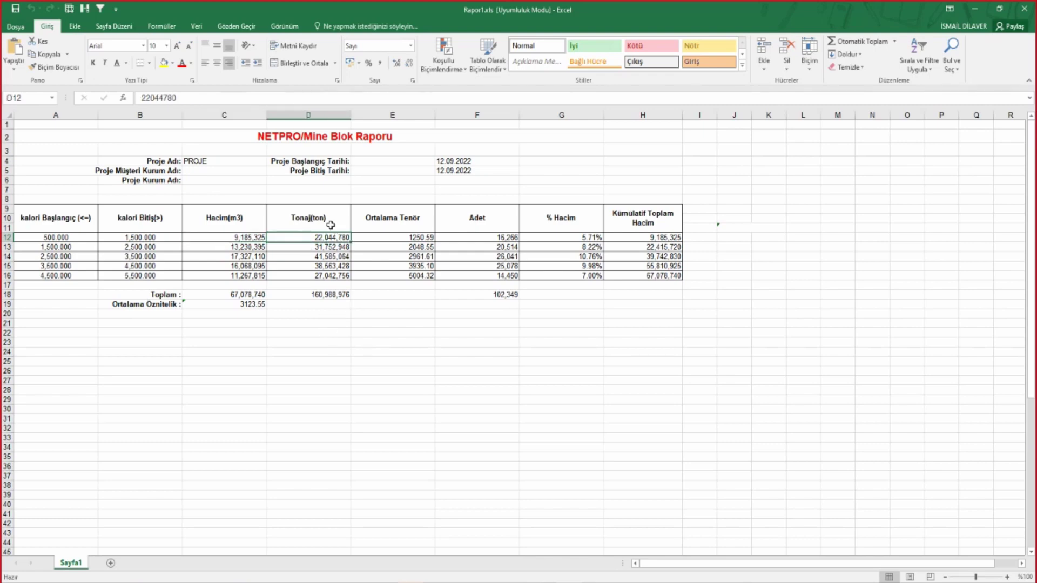
left_click(413, 233)
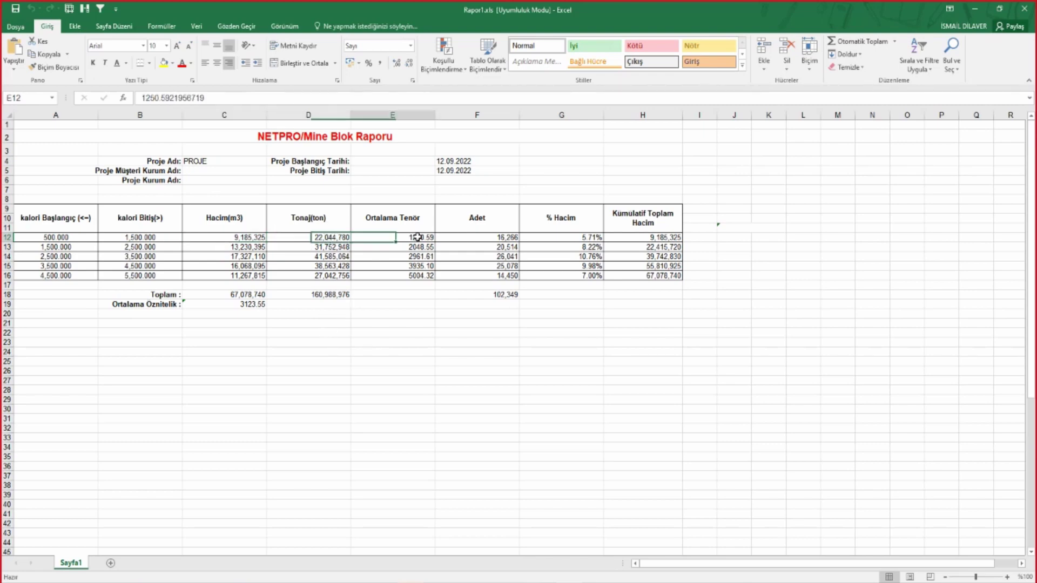
left_click(505, 236)
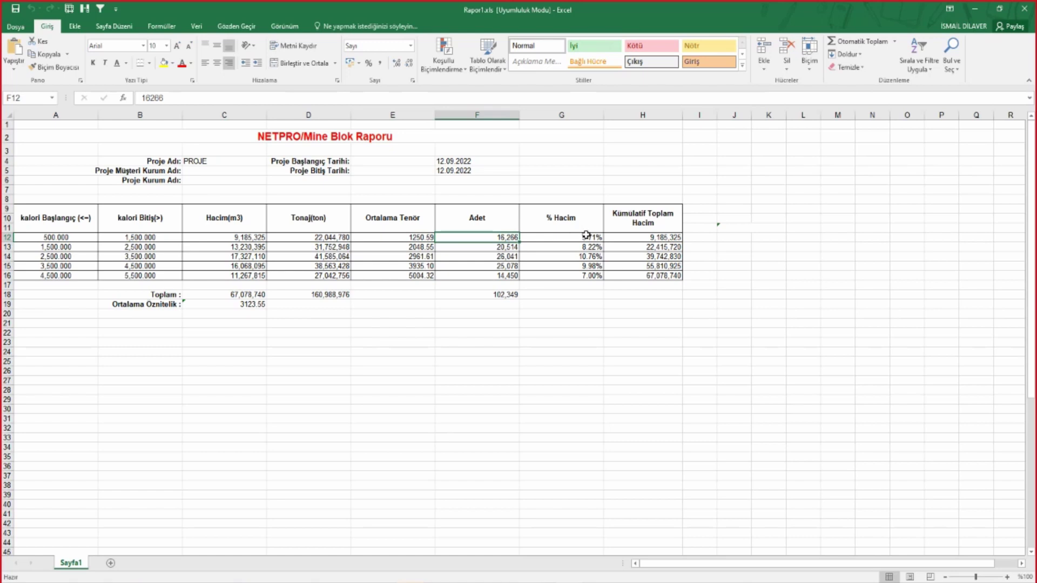
left_click(586, 237)
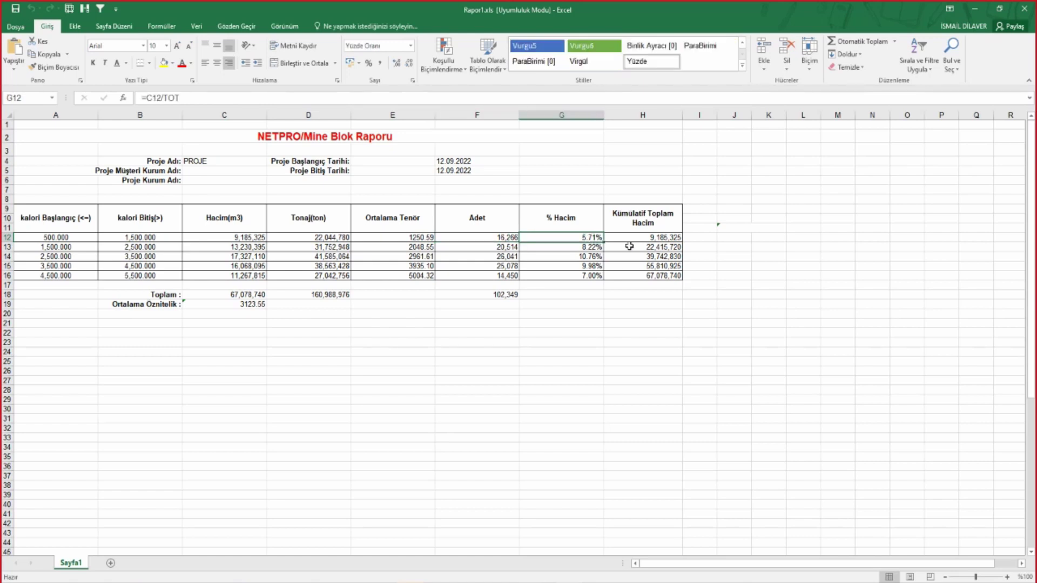
left_click(675, 236)
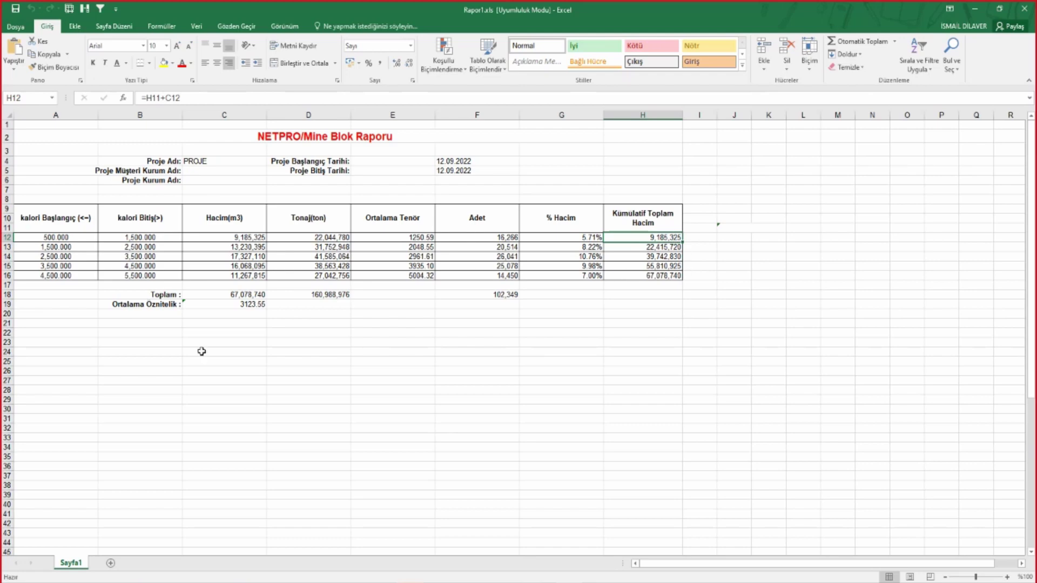
- Check the total volume, tonnage and average formulas, then close the workbook without saving
left_click(228, 297)
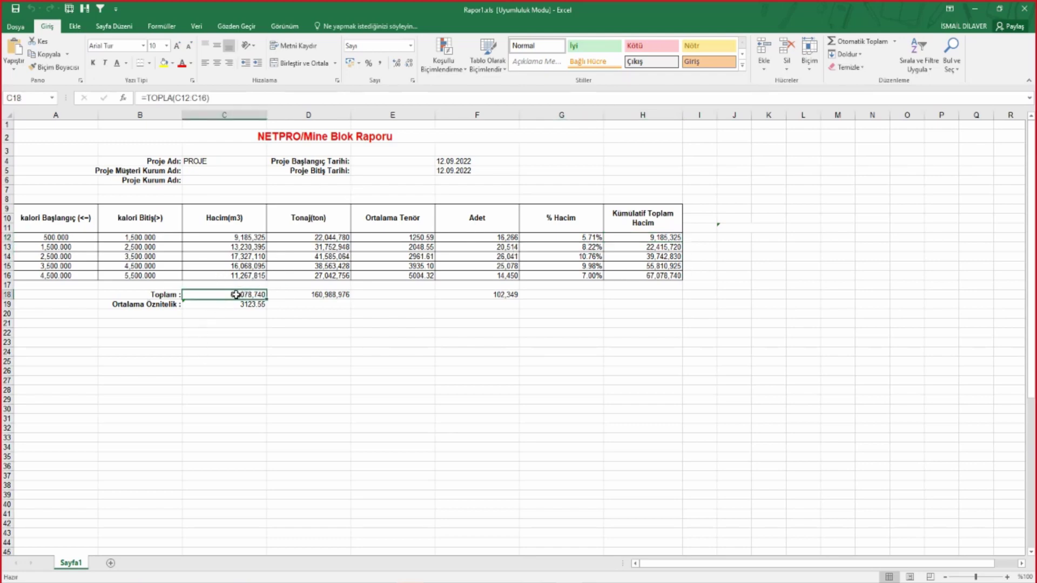
left_click(302, 294)
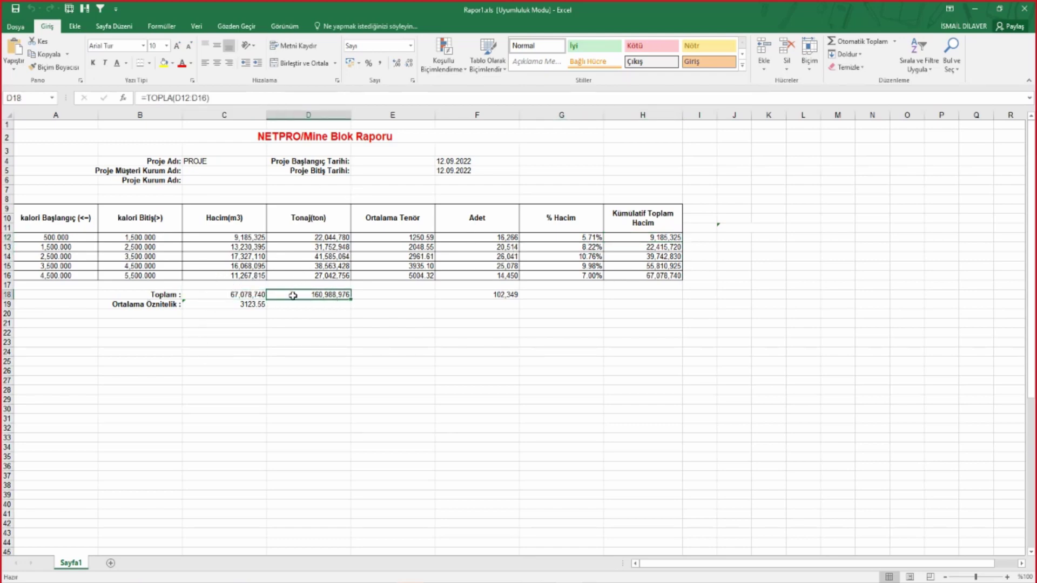
left_click(233, 307)
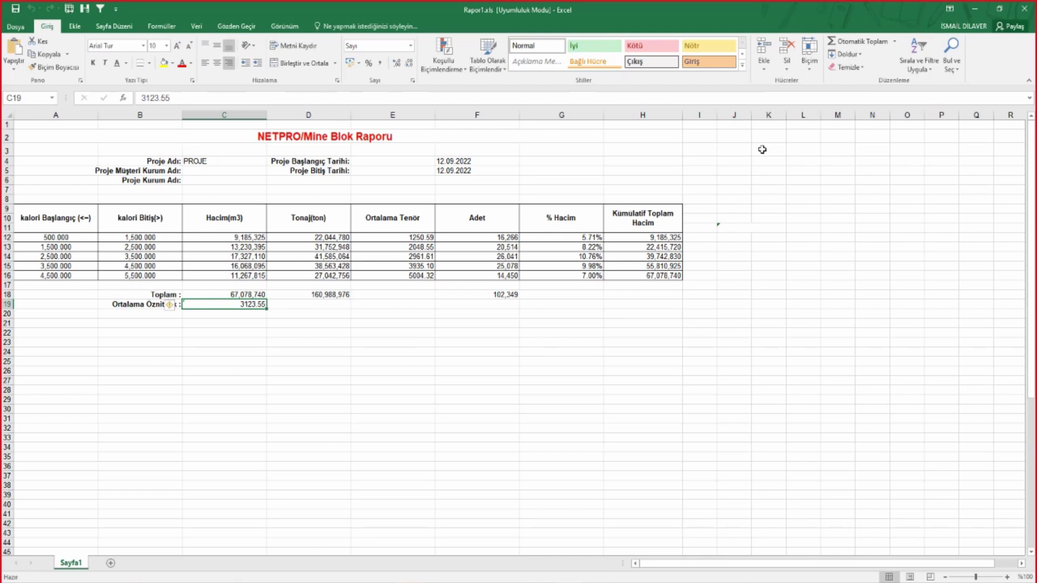
left_click(1024, 9)
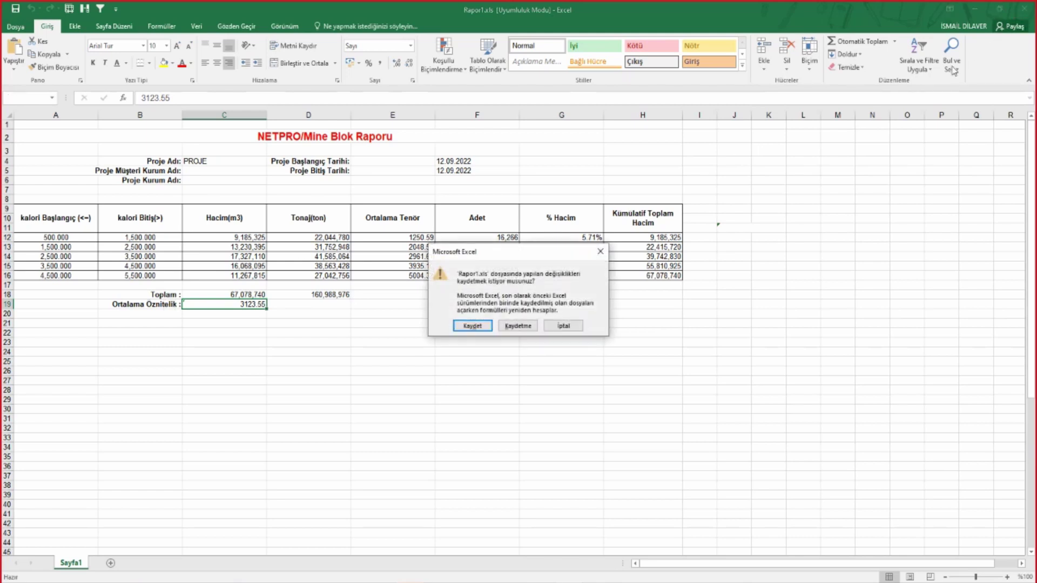
left_click(532, 324)
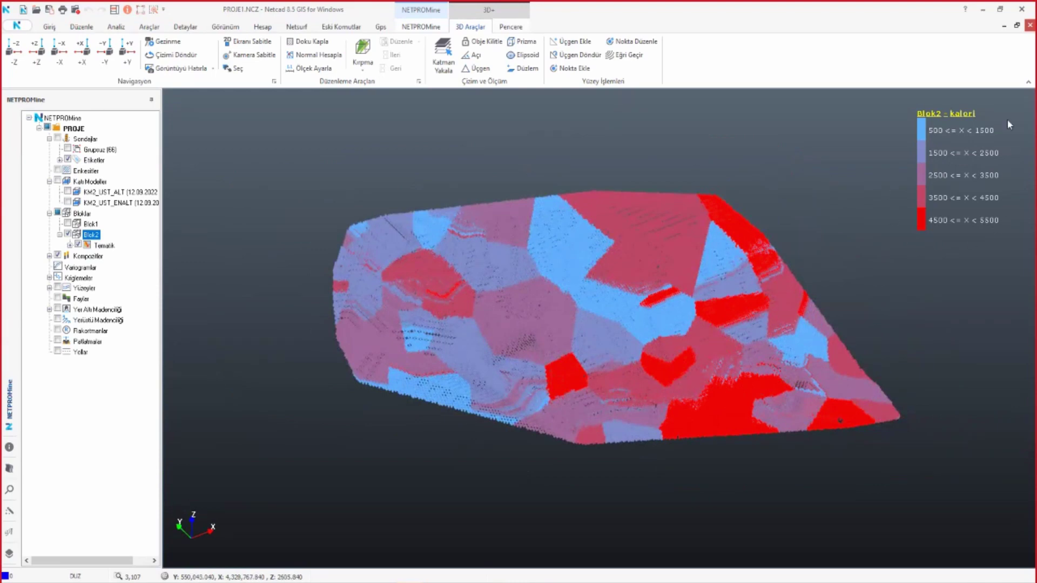
- Add a Süzgeç filter condition on Blok2 using the kalori attribute
right_click(89, 245)
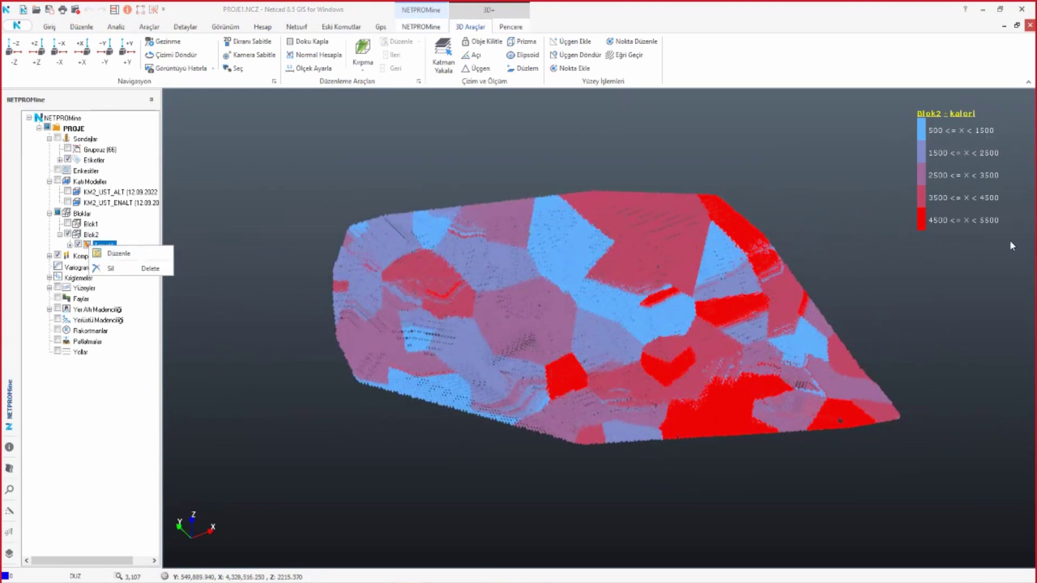
left_click(971, 270)
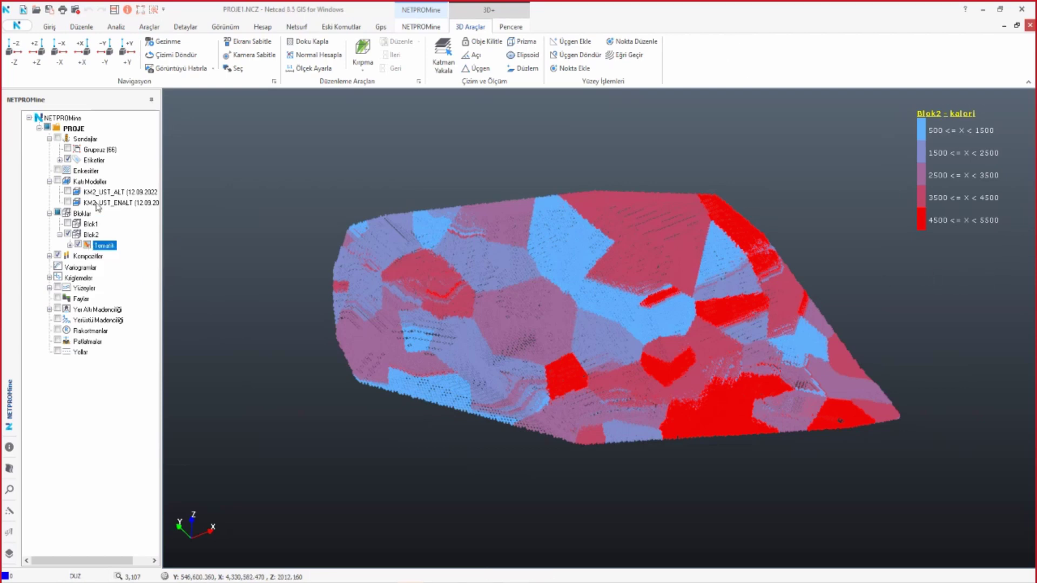
right_click(90, 236)
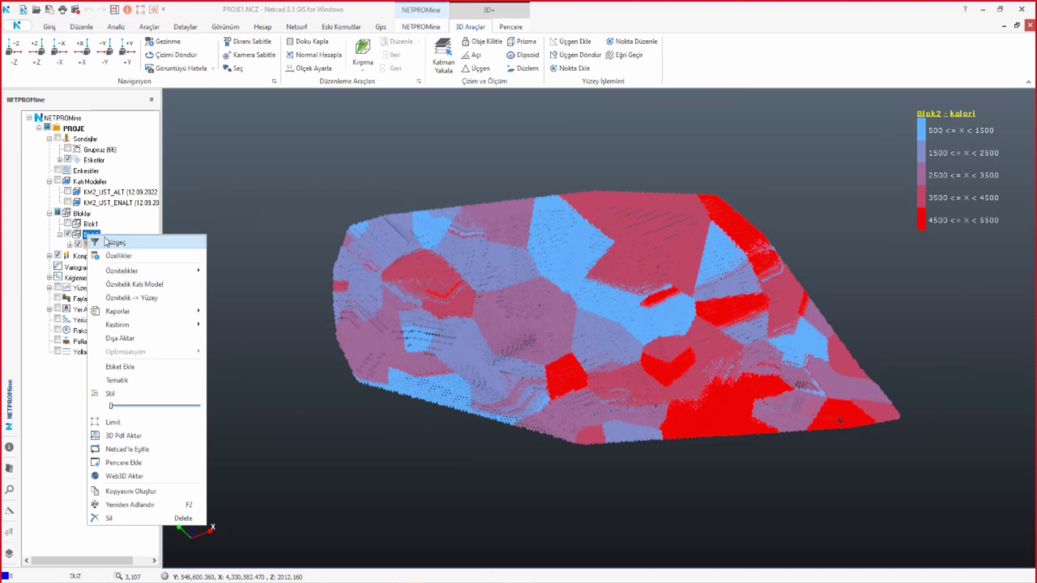
left_click(135, 243)
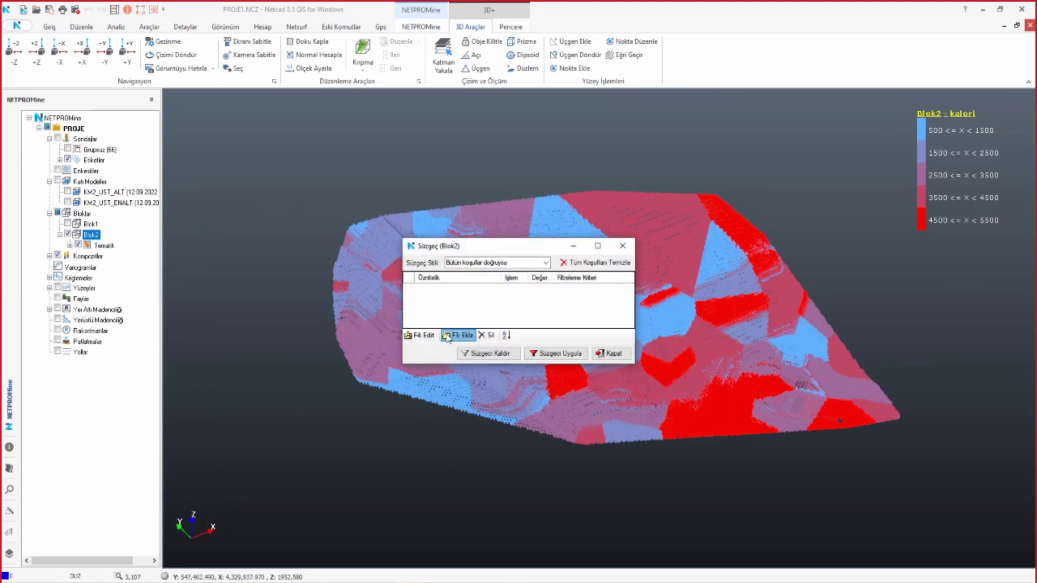
left_click(459, 336)
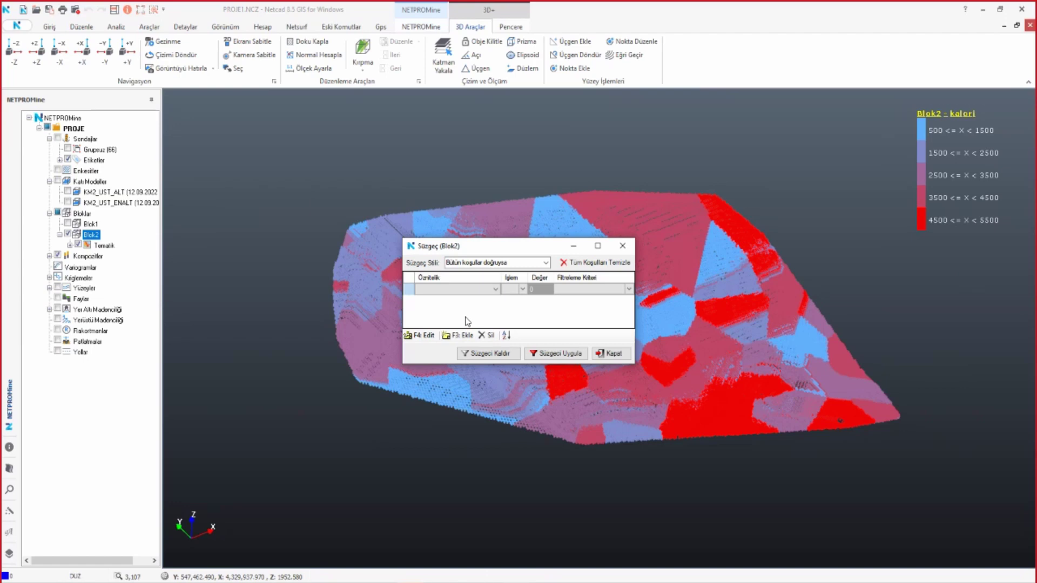
left_click(495, 290)
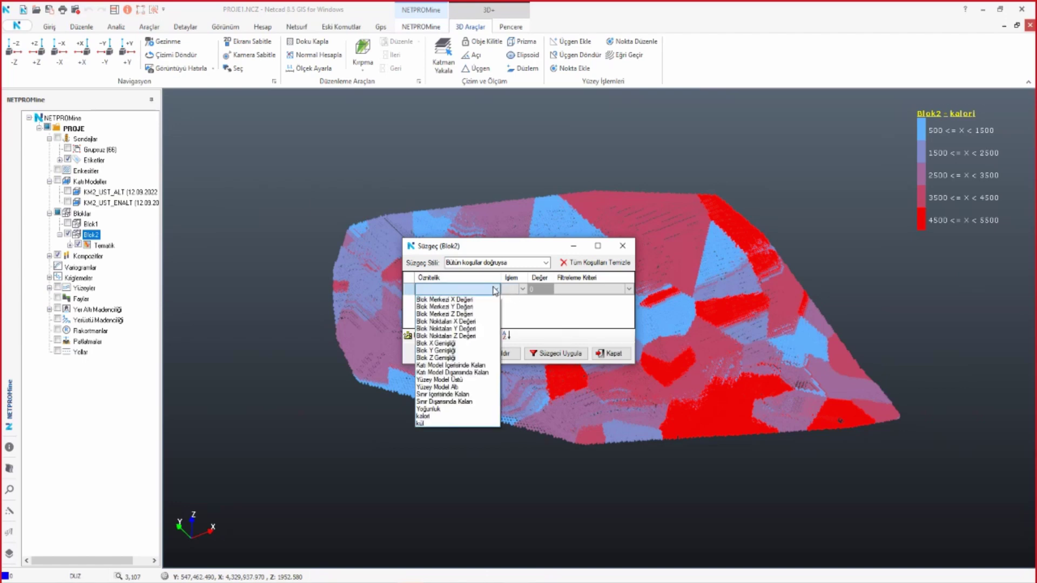
left_click(442, 416)
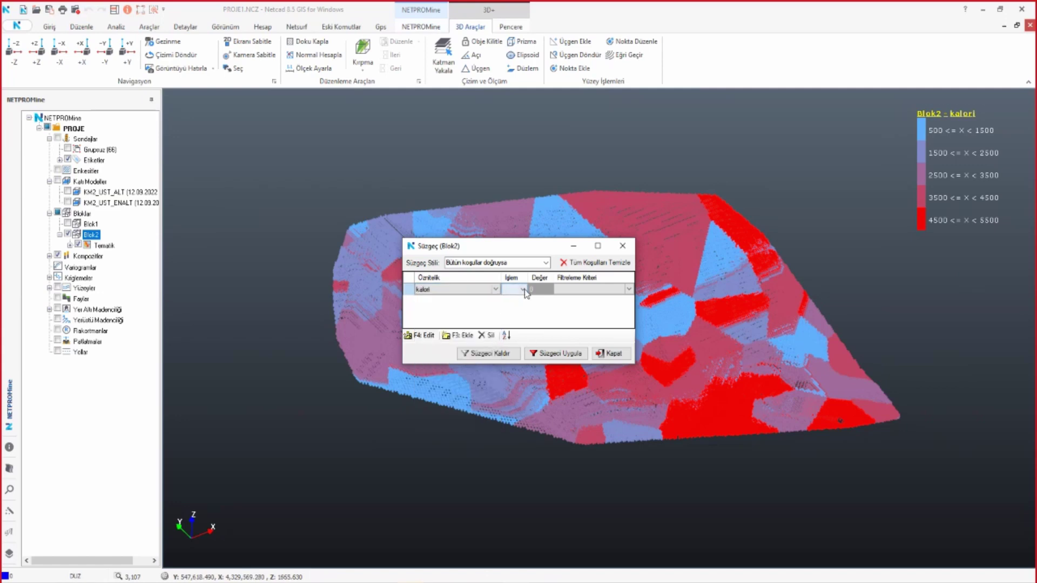
- Set the condition to kalori ≥ 3500 and apply the filter to Blok2
left_click(522, 289)
left_click(508, 308)
left_click(544, 290)
type("3500")
left_click(540, 289)
left_click(557, 354)
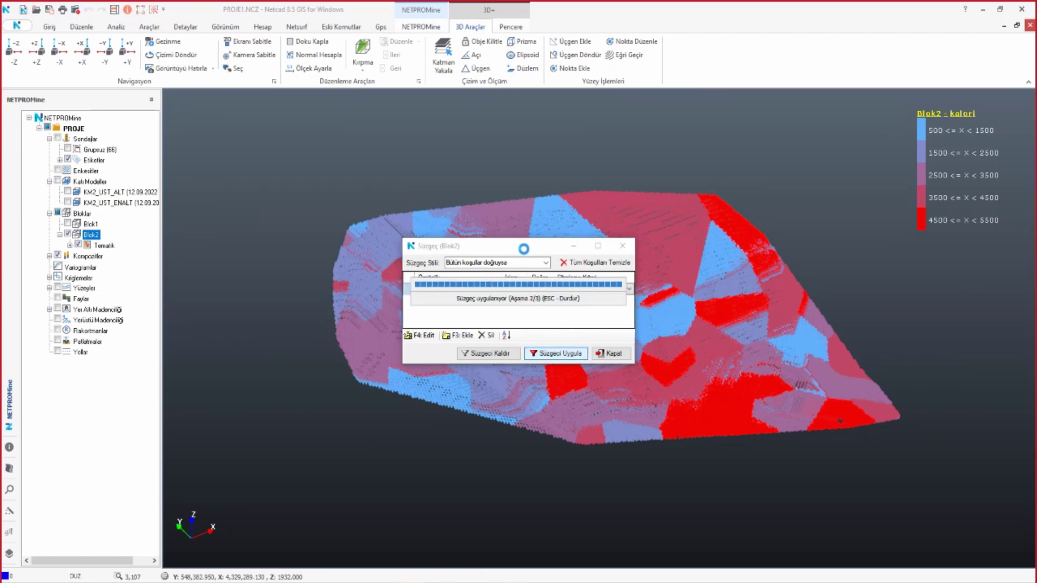
left_click_drag(526, 254, 286, 111)
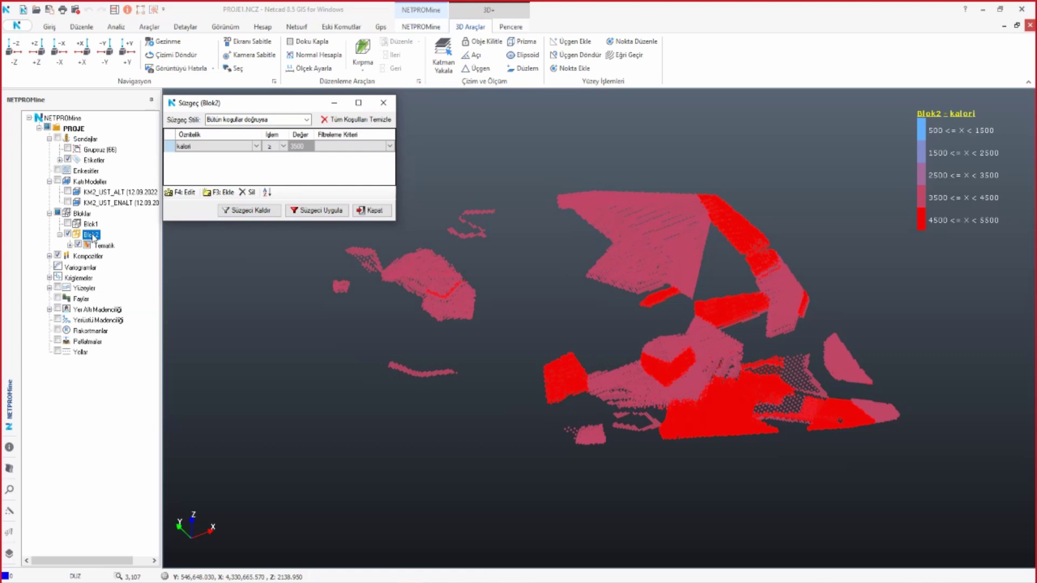
- Generate a Tenör Tonaj Eğrisi report for the filtered Blok2 using kalori
right_click(93, 238)
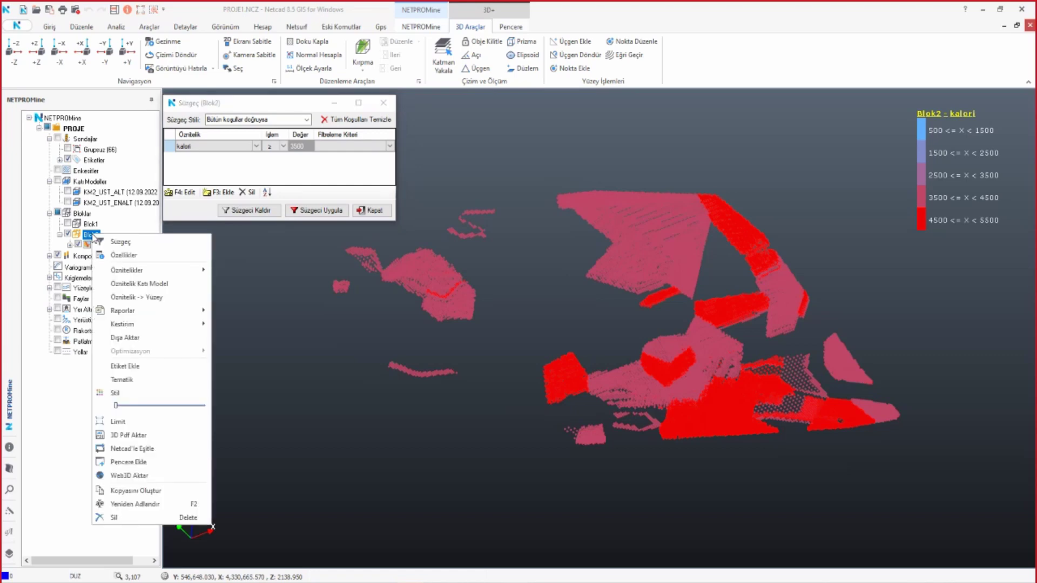
mouse_move(123, 310)
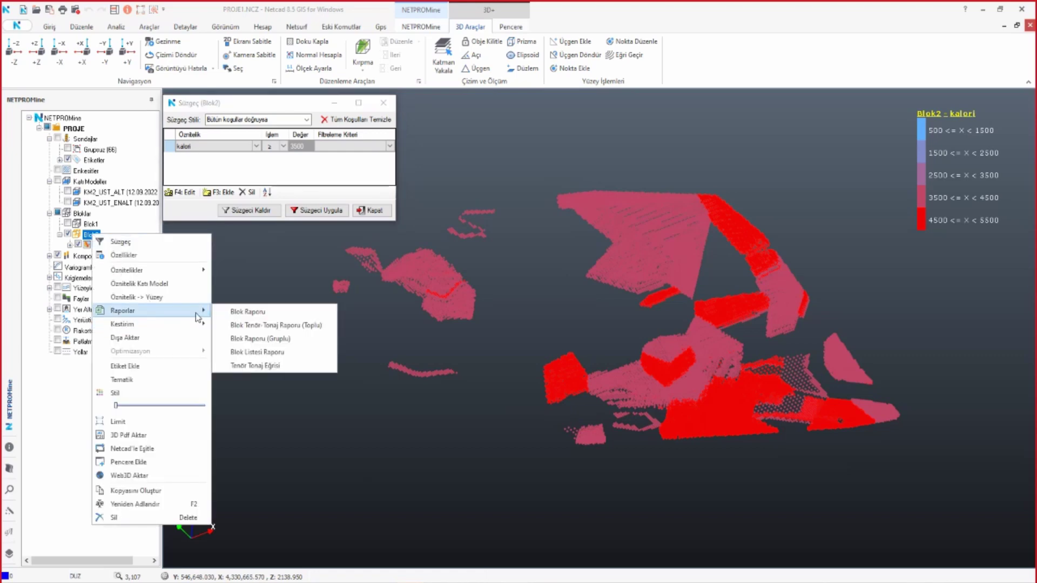
left_click(266, 367)
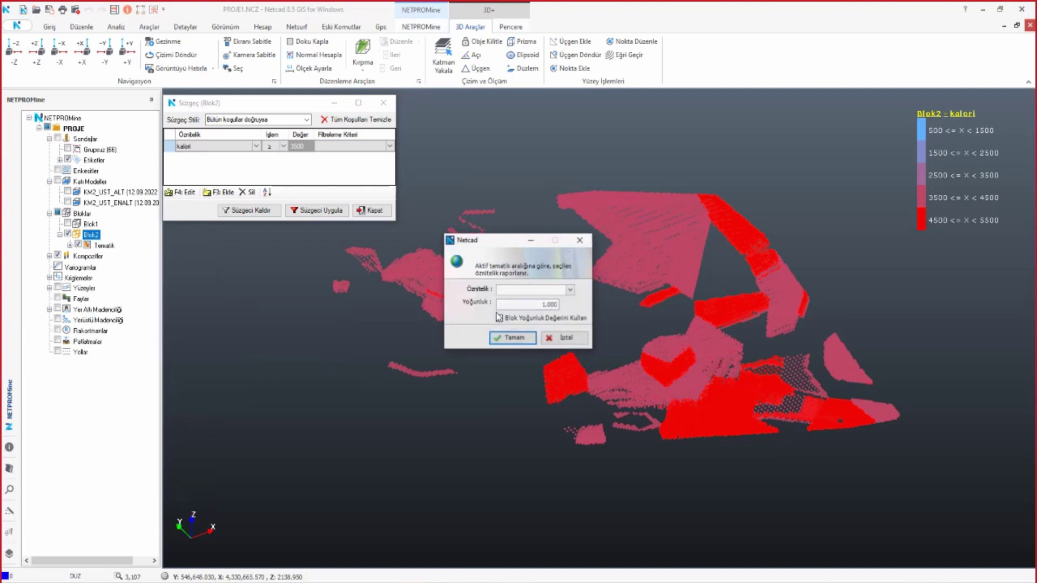
left_click(571, 290)
left_click(544, 301)
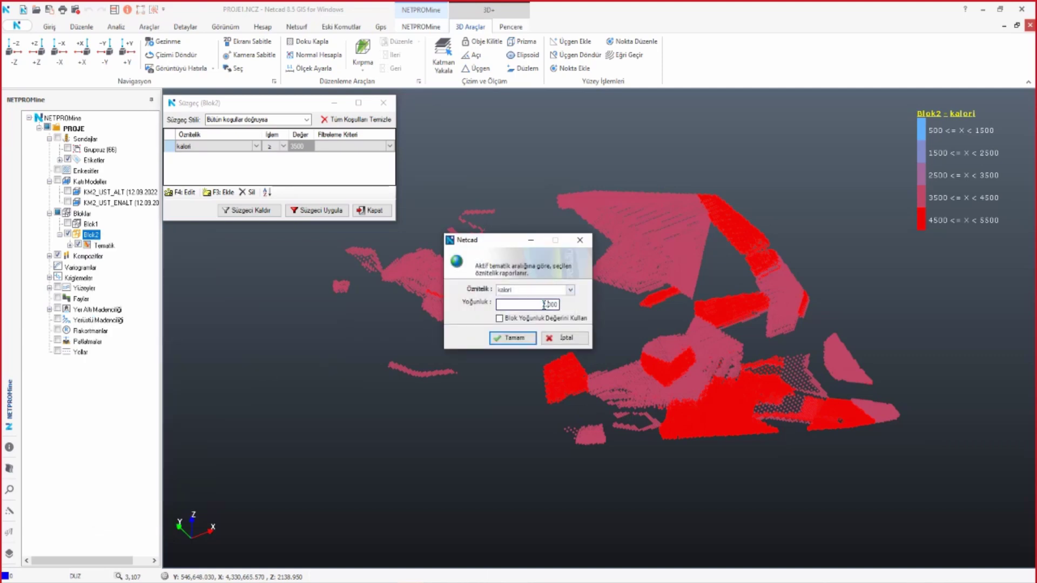
type("2.400")
left_click(520, 337)
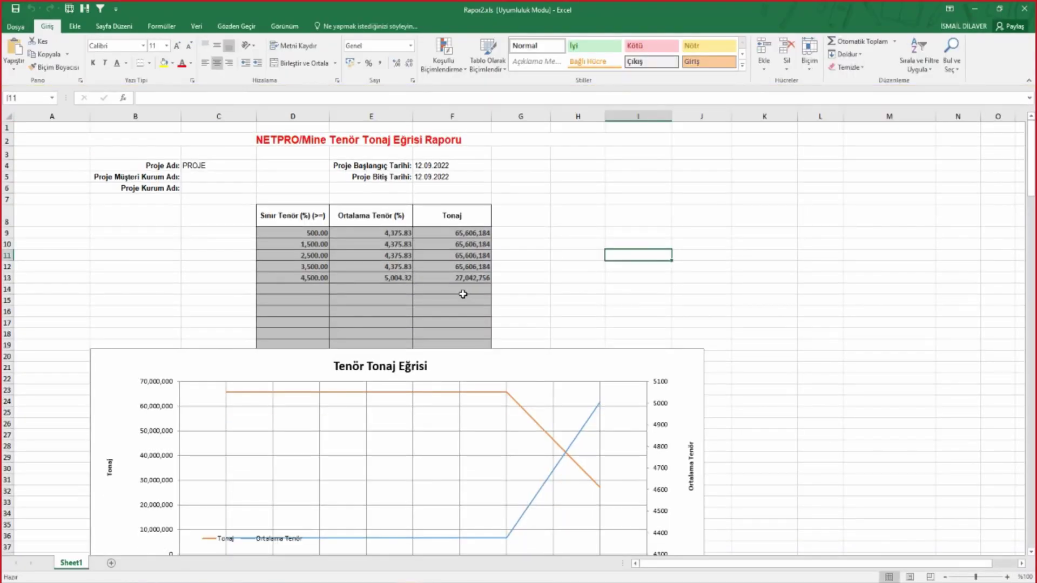
- Scroll through the Rapor2.xls table and chart, then close it without saving
left_click(459, 301)
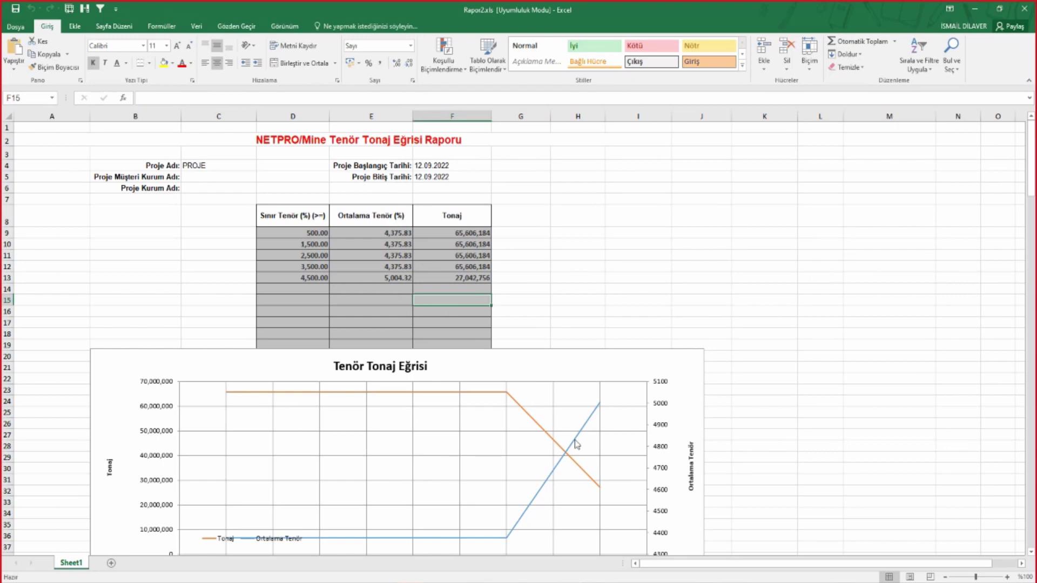
scroll(574, 440, "down", 1)
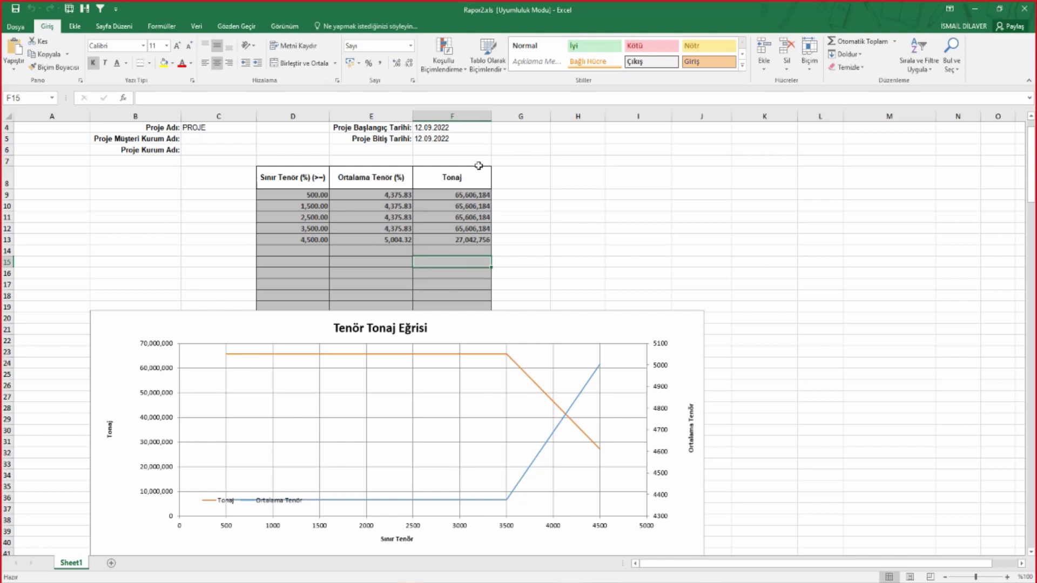
left_click(1029, 10)
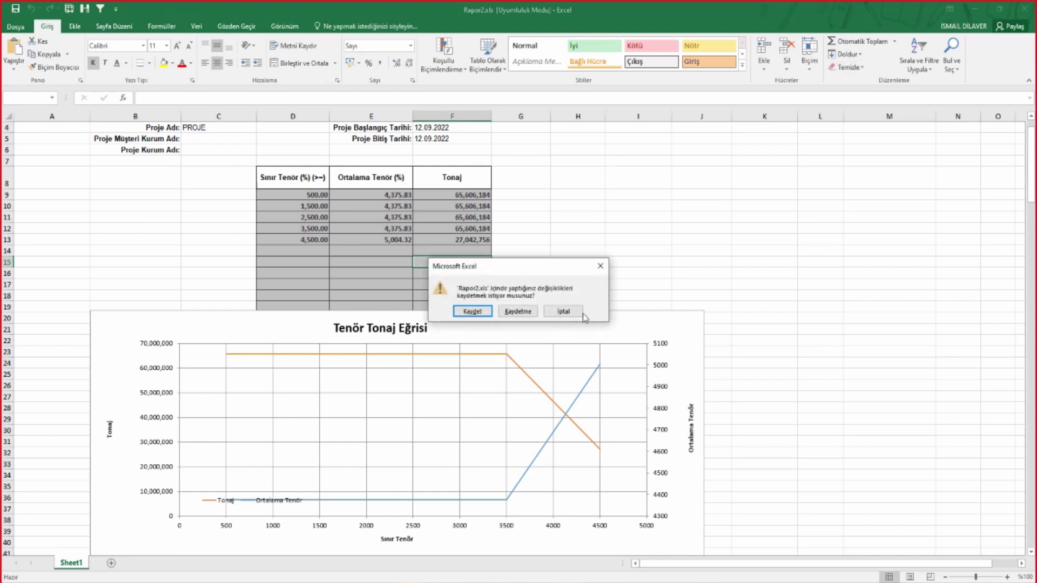
left_click(520, 314)
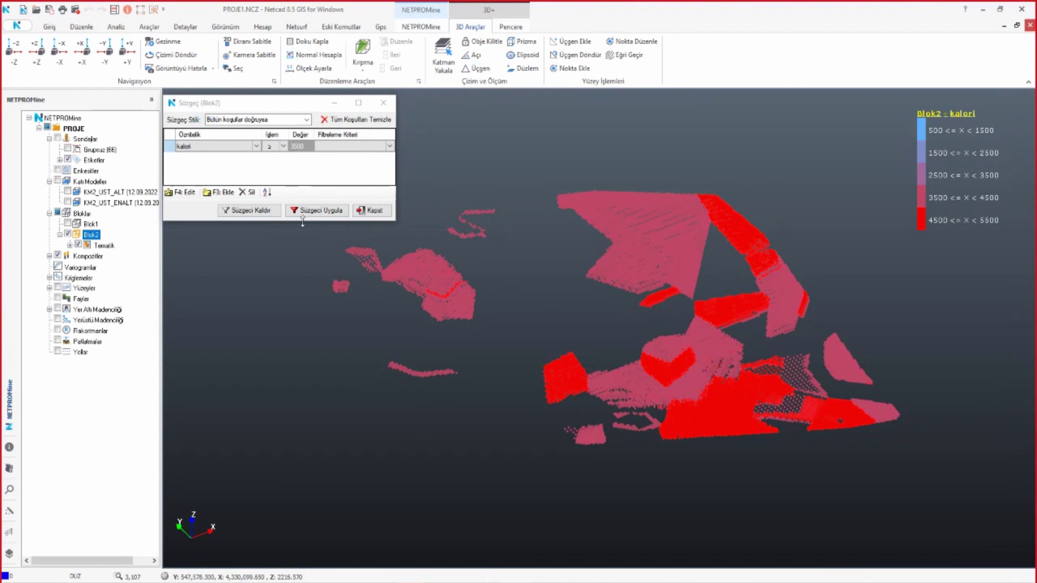
- Remove the kalori filter, close the Süzgeç dialog, and zoom in on the full Blok2
left_click(248, 214)
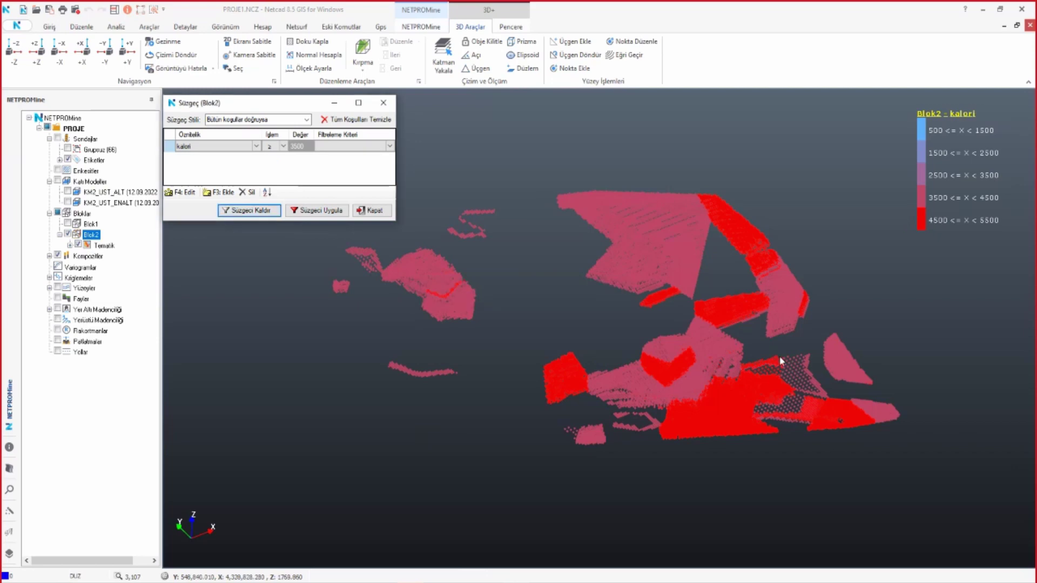
left_click(381, 104)
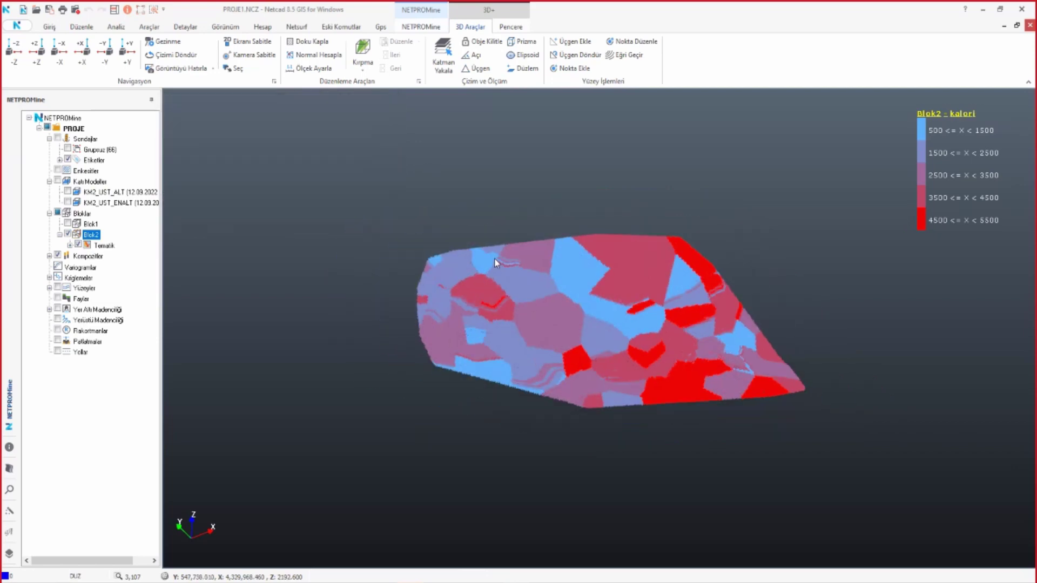
scroll(511, 287, "up", 2)
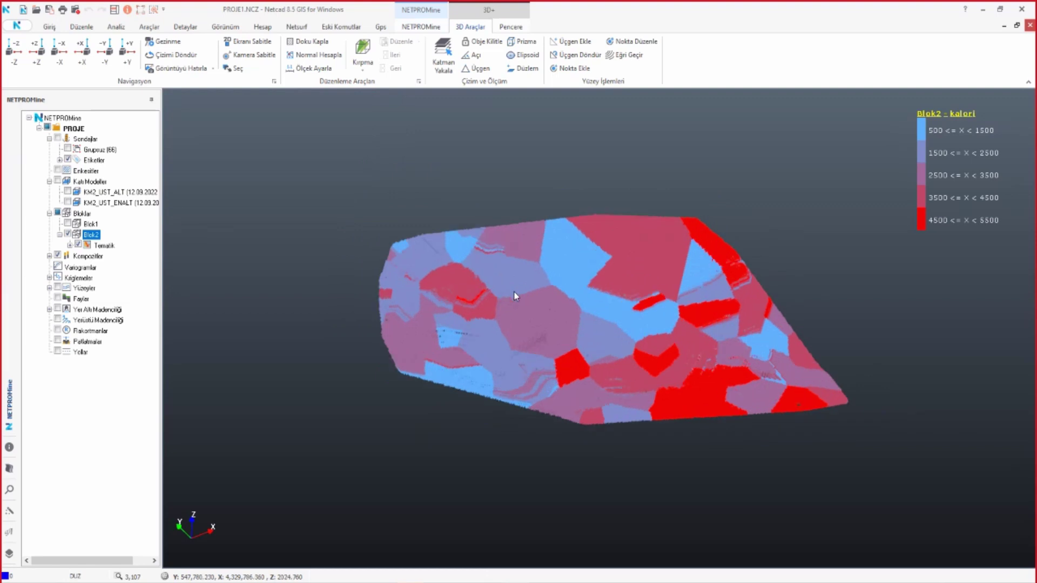
scroll(516, 297, "up", 2)
right_click(97, 237)
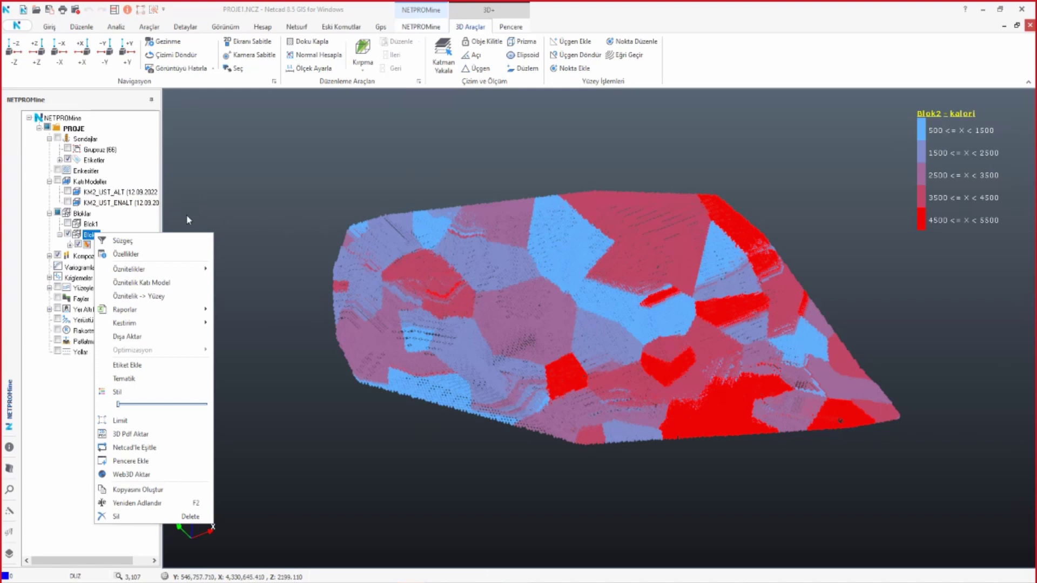
- Build an Öznitelik Katı Model solid from Blok2 at a kalori threshold of 4000
left_click(133, 282)
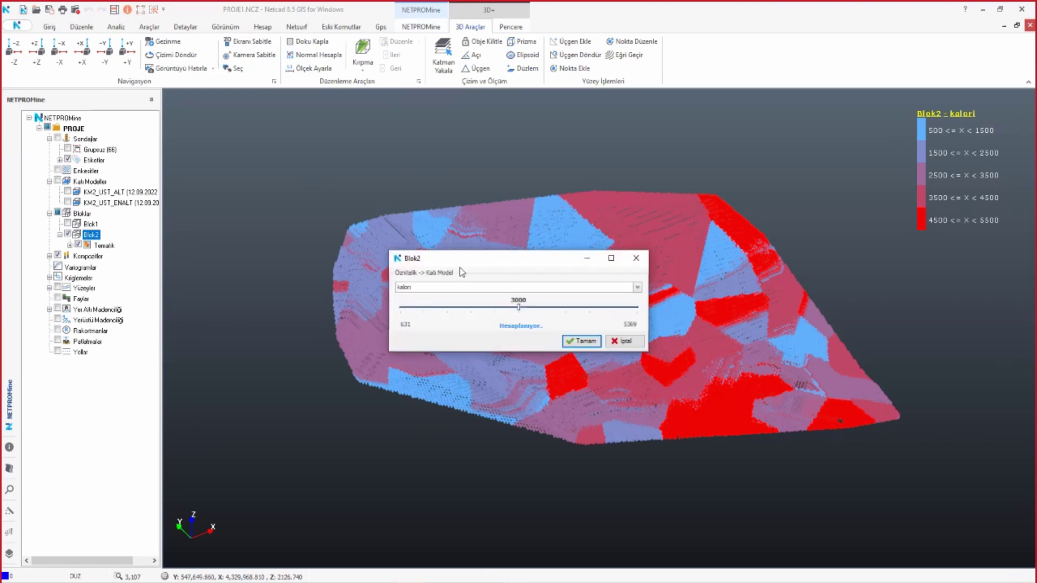
double_click(518, 300)
type("4")
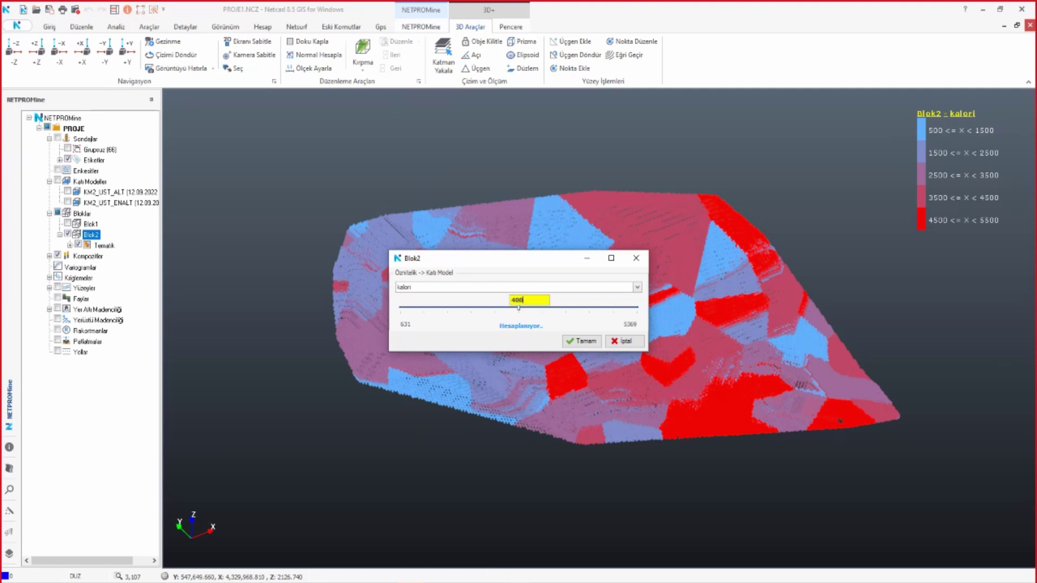
type("0")
key("Return")
left_click_drag(519, 258, 428, 133)
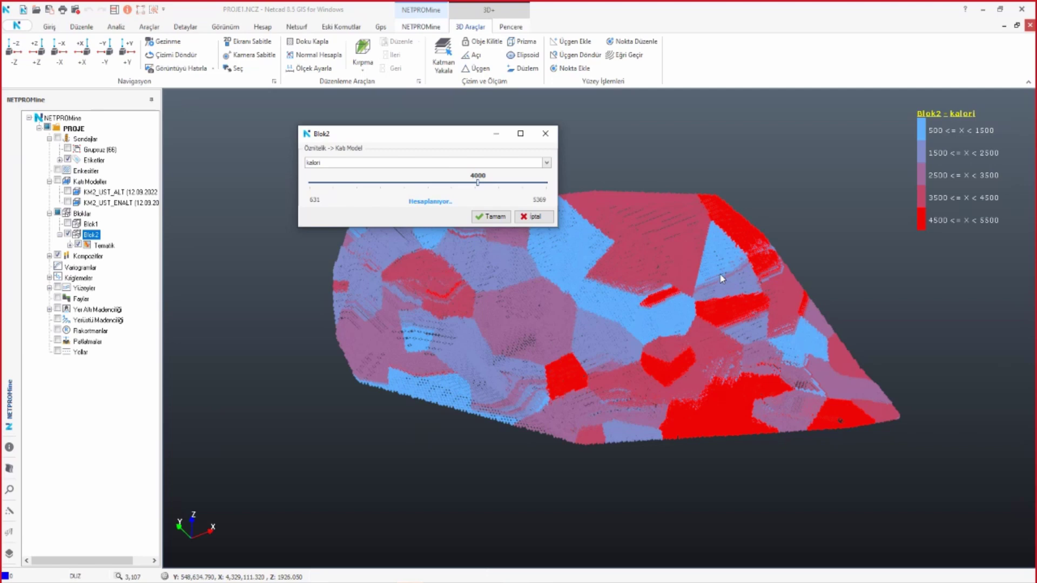
left_click(493, 216)
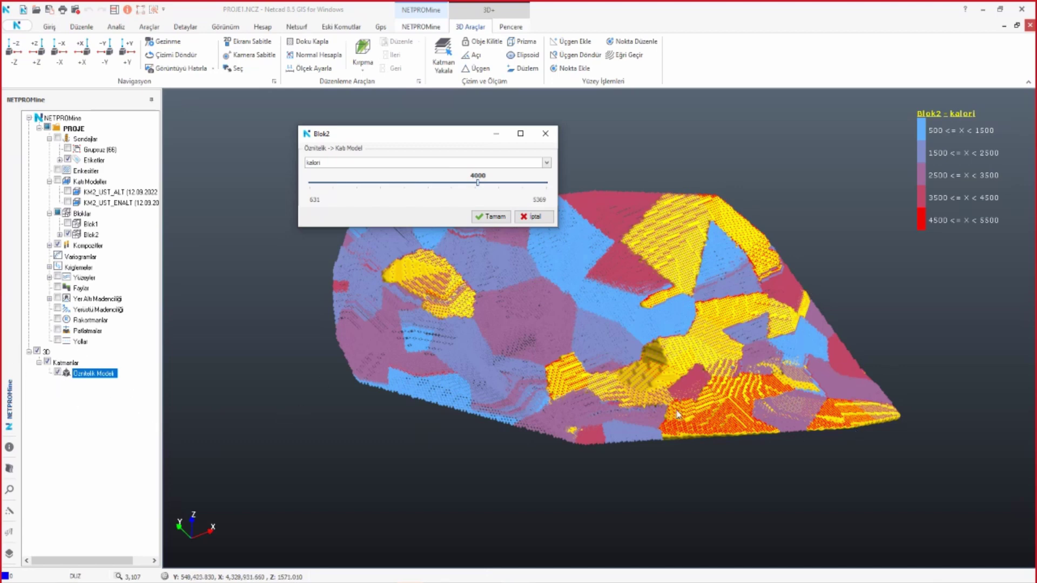
left_click(494, 217)
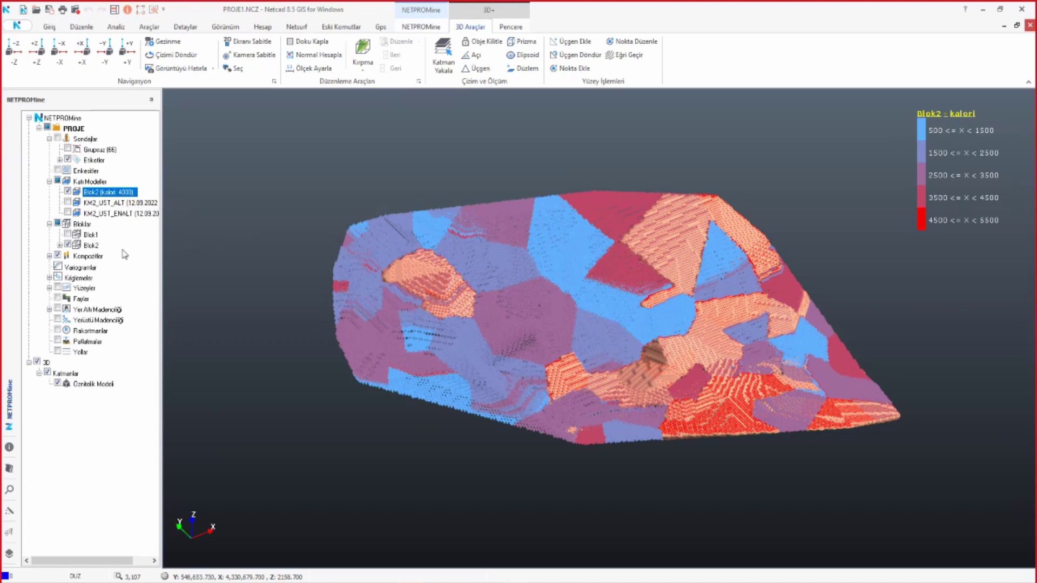
- Hide the preview layer and read the Blok2 (kalori 4000) solid's volume, 22,726,232.401 m³
left_click(58, 383)
left_click(86, 194)
right_click(96, 192)
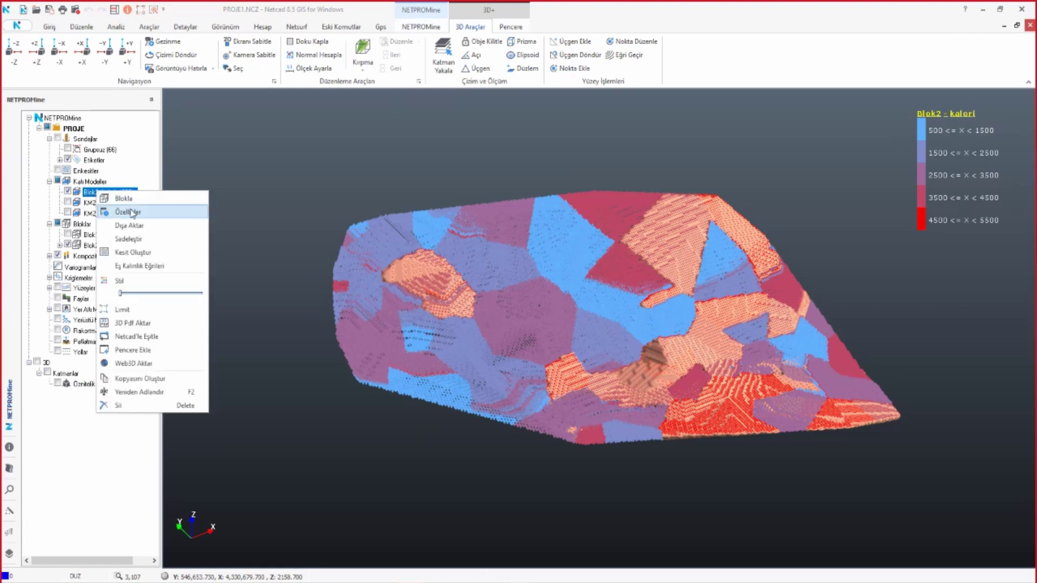
left_click(120, 198)
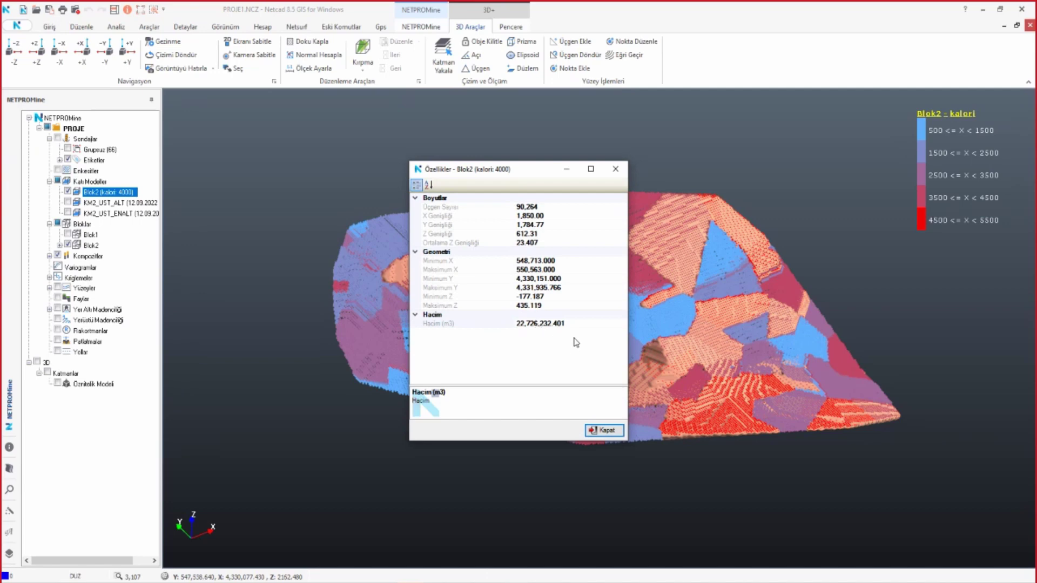
left_click(575, 324)
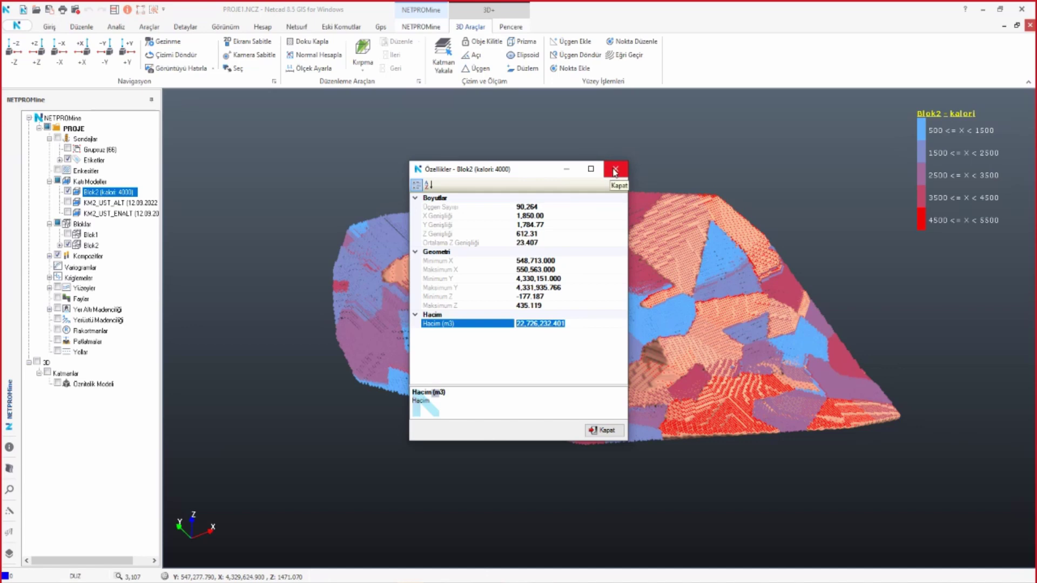
left_click(615, 169)
- Hide Blok2 to view the solid alone, then switch off both models
left_click(67, 245)
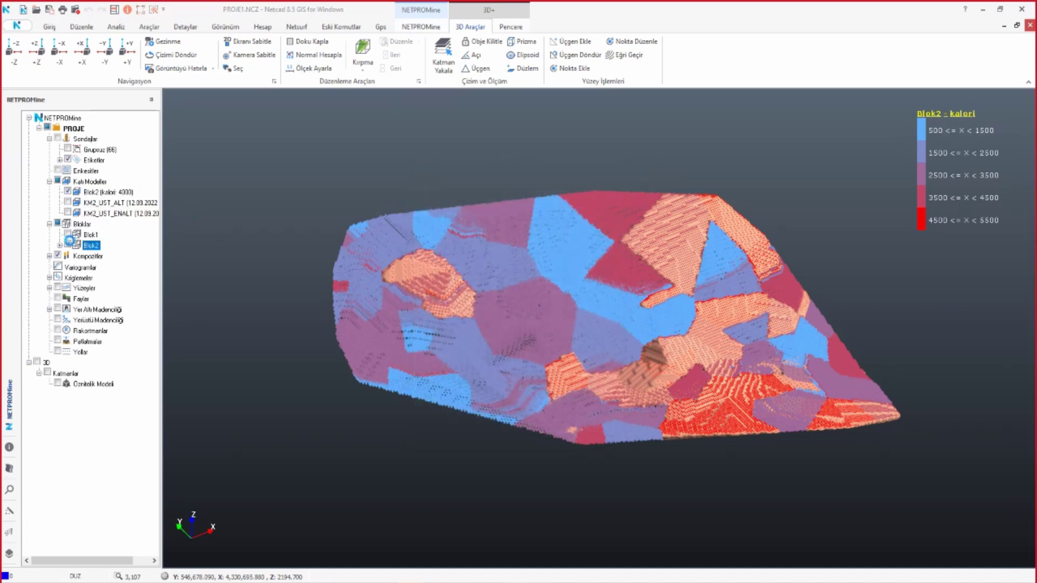
mouse_move(705, 388)
middle_mouse_down()
mouse_move(674, 342)
mouse_move(627, 378)
middle_mouse_up()
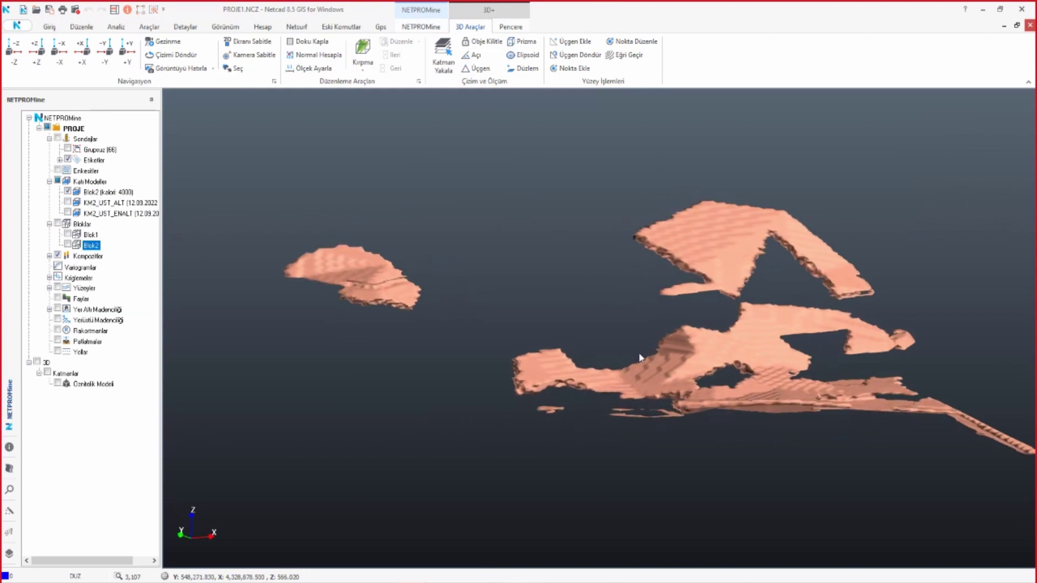
scroll(611, 391, "up", 3)
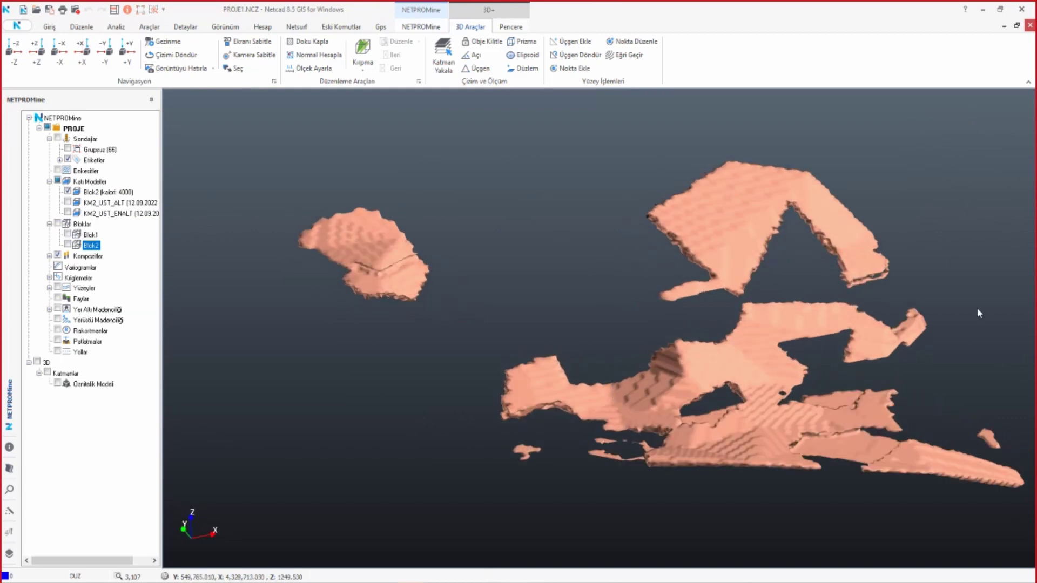
left_click(69, 192)
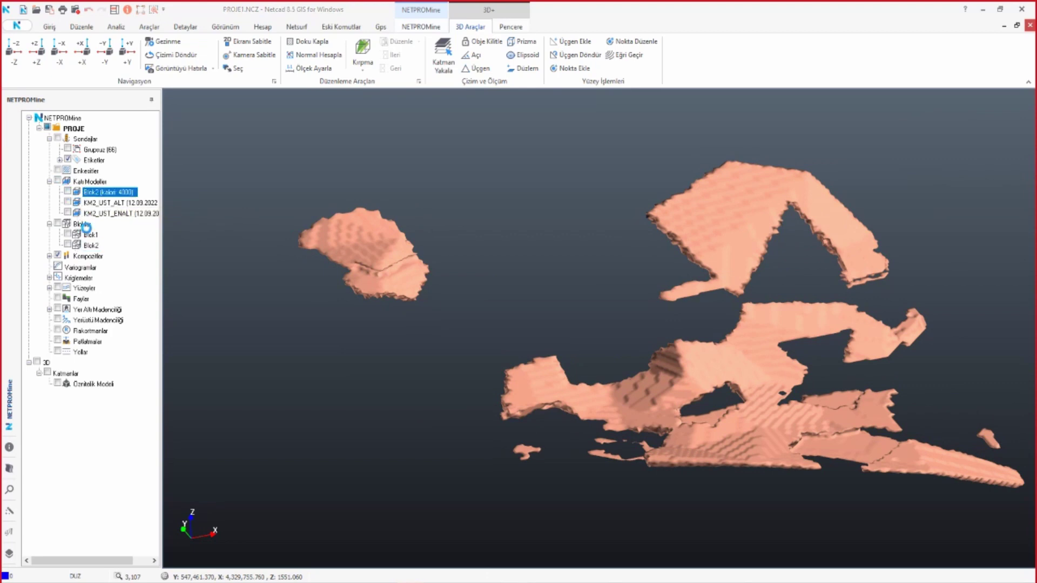
left_click(68, 245)
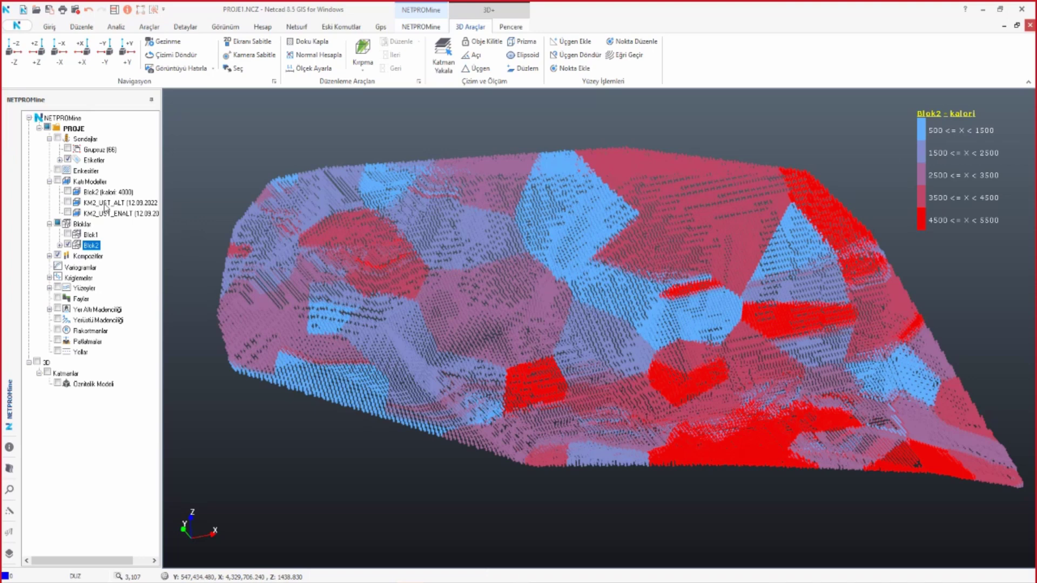
left_click(67, 244)
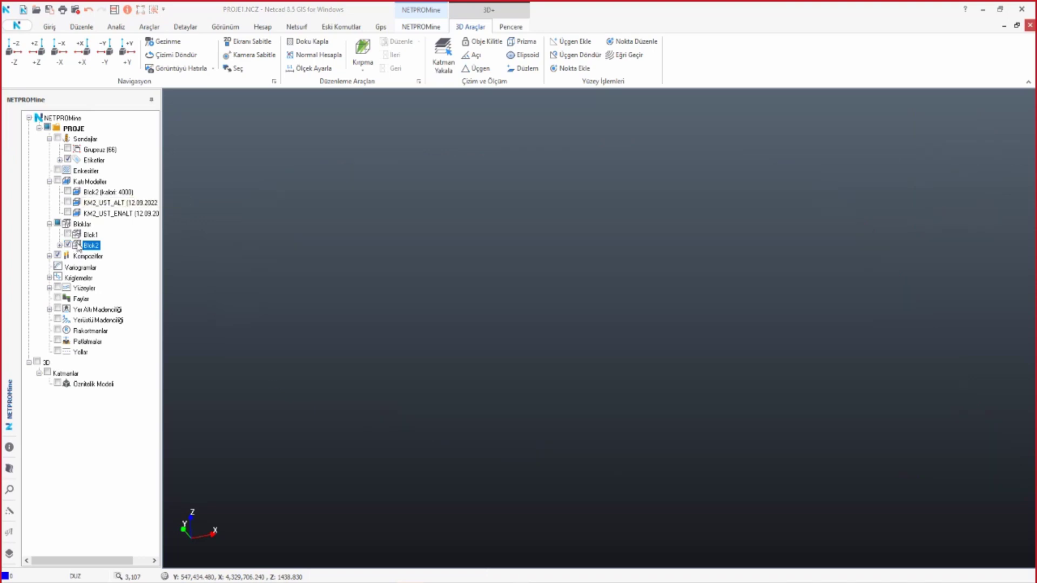
- Collapse the Sondajlar, Katı Modeller and Bloklar branches and delete the 3D node
left_click(49, 139)
left_click(49, 160)
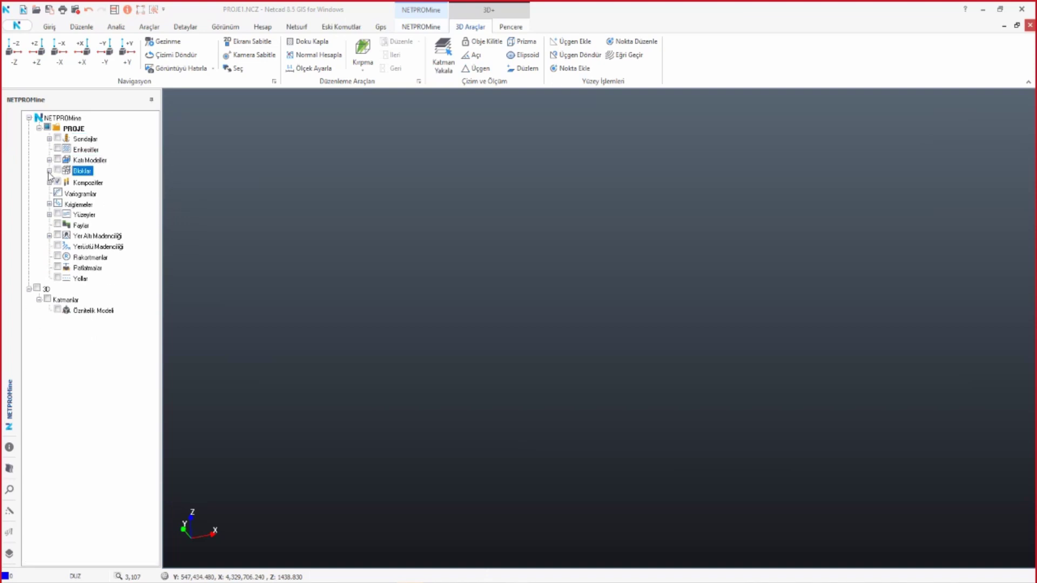
right_click(43, 289)
left_click(81, 293)
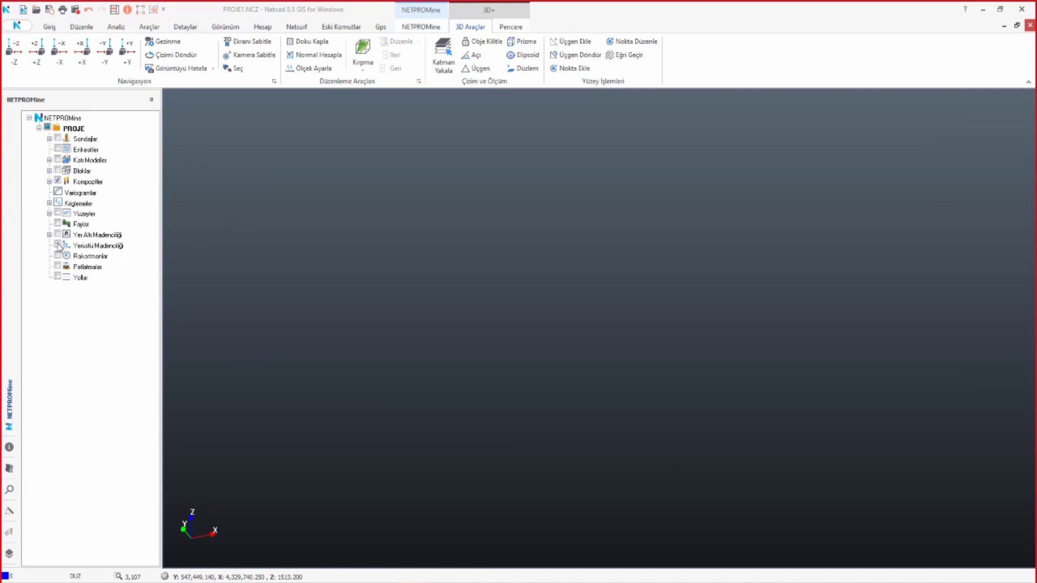
- Switch on Yerüstü Madenciliği and bring up its pit options
left_click(68, 248)
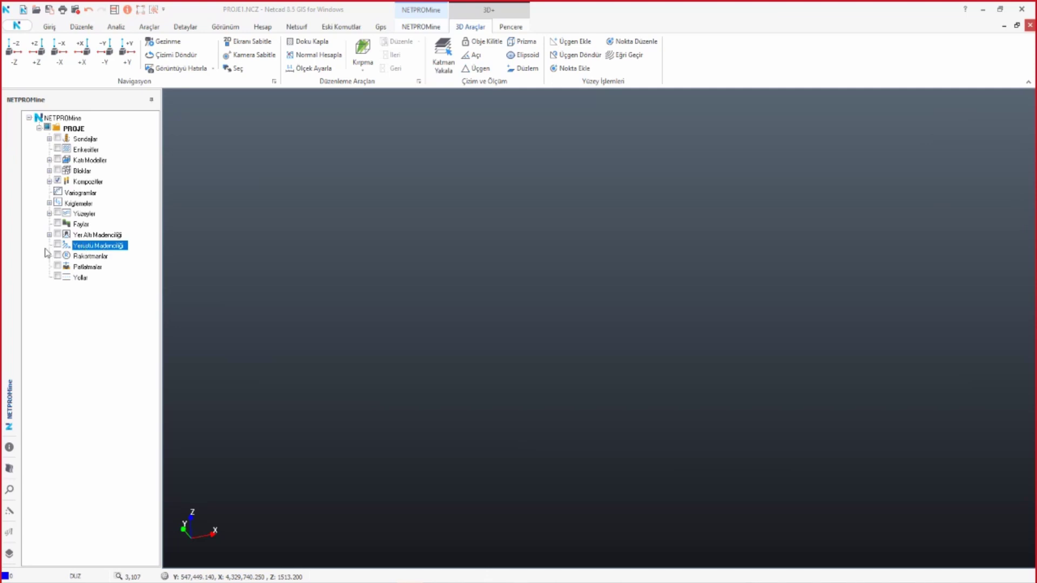
left_click(59, 245)
right_click(100, 249)
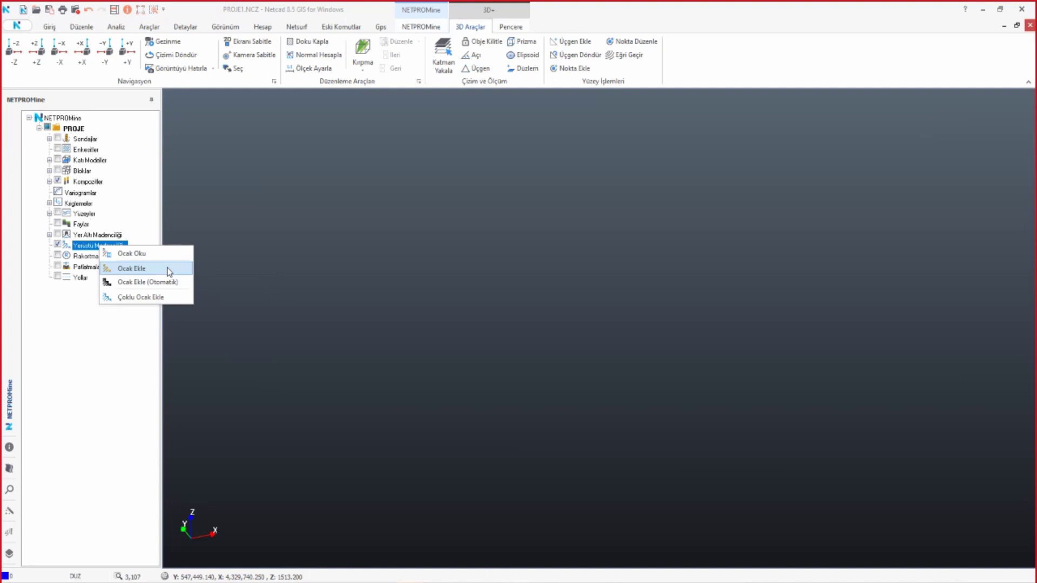
- Add pit Ocak 1 under Yerüstü Madenciliği and save its changes
left_click(137, 273)
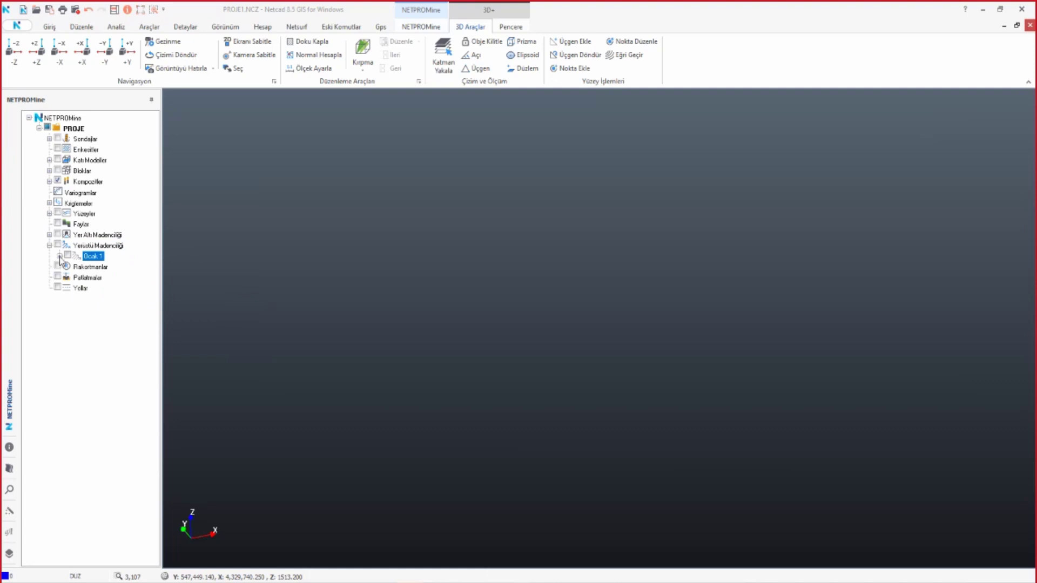
right_click(90, 259)
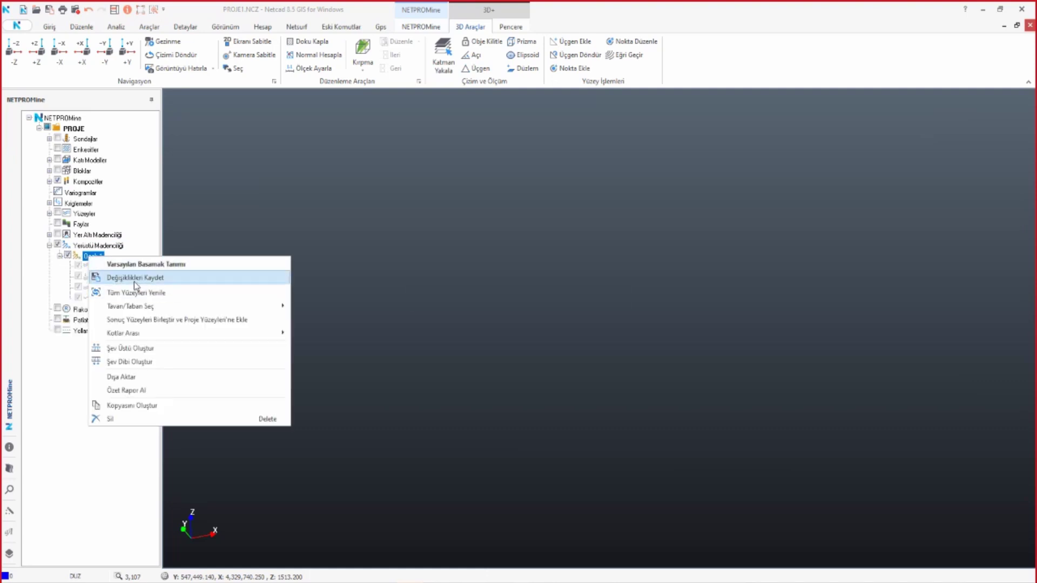
left_click(84, 260)
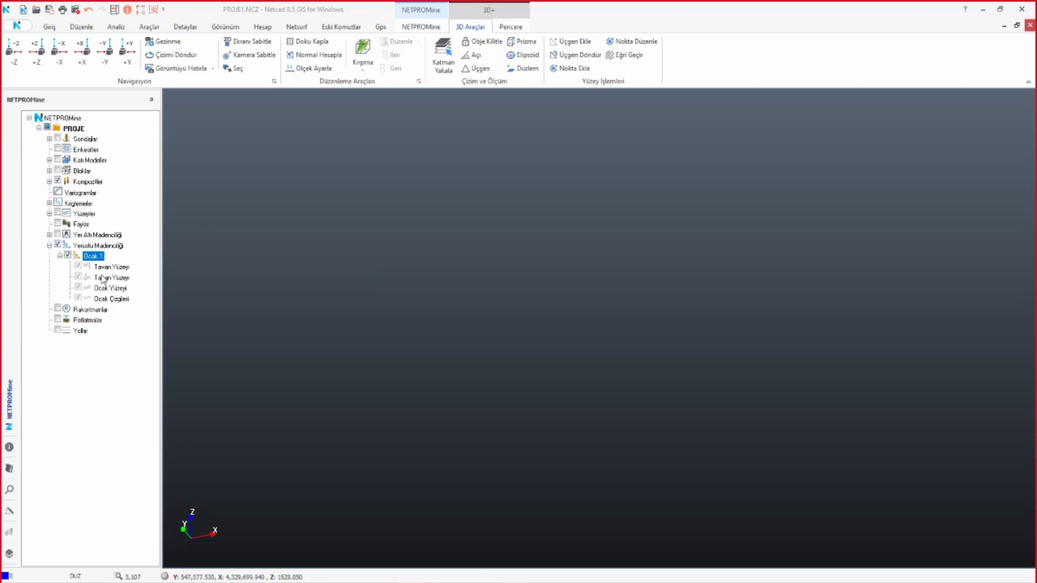
left_click(227, 28)
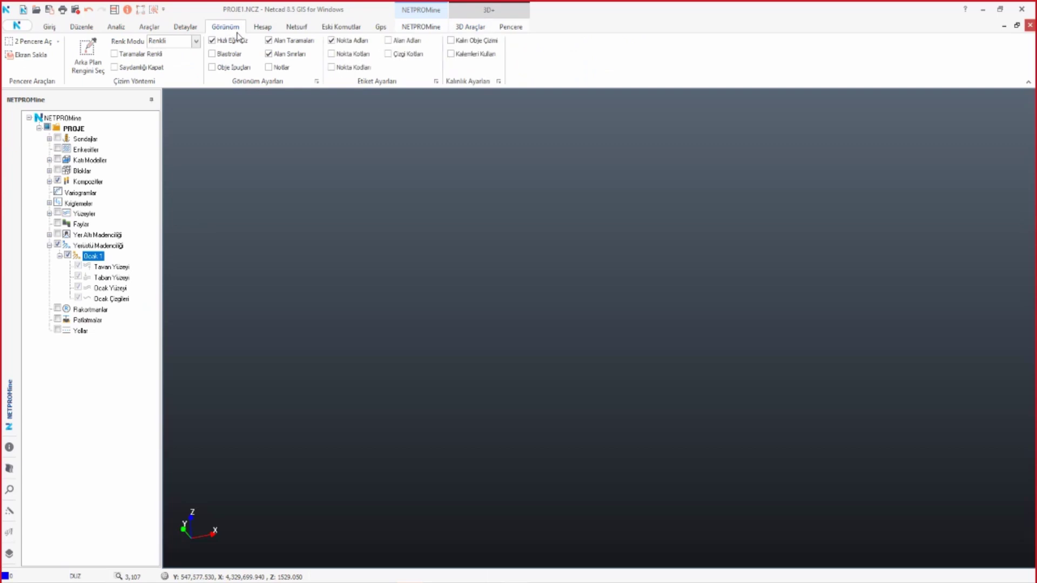
- Open a second plan window, maximise it, and show the Katmanlar layer panel
left_click(32, 43)
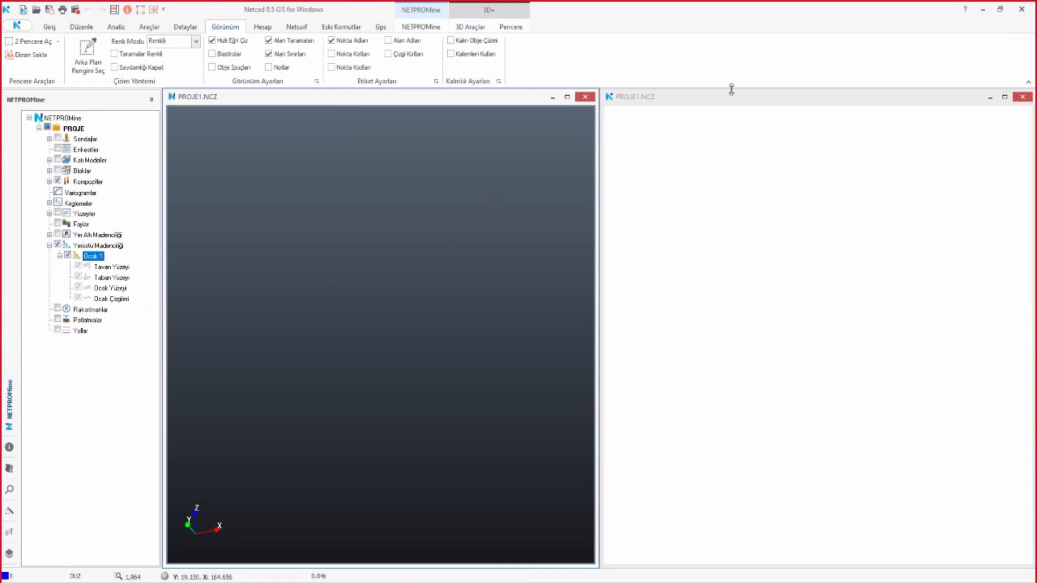
left_click(736, 92)
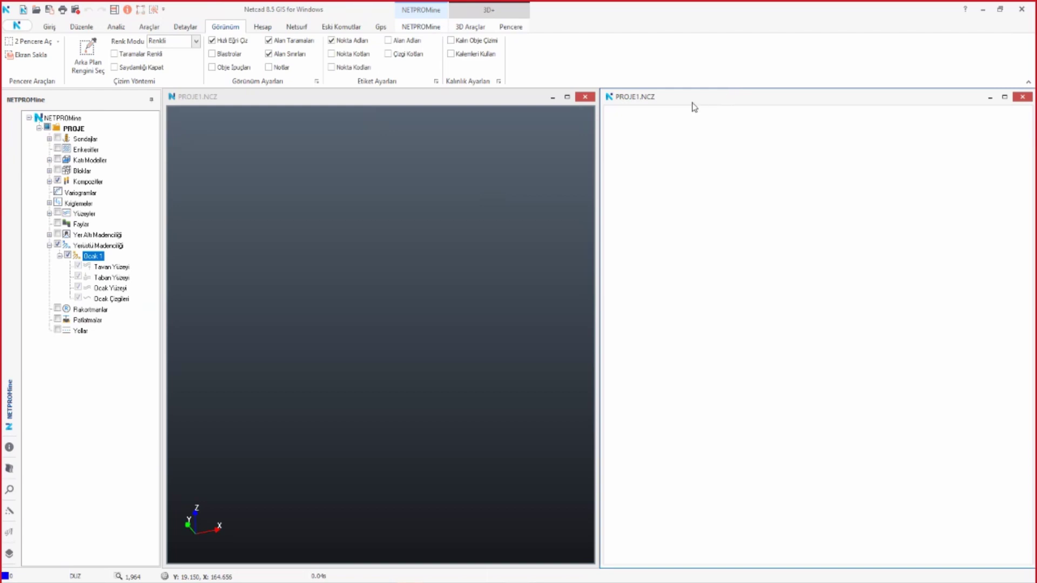
double_click(748, 102)
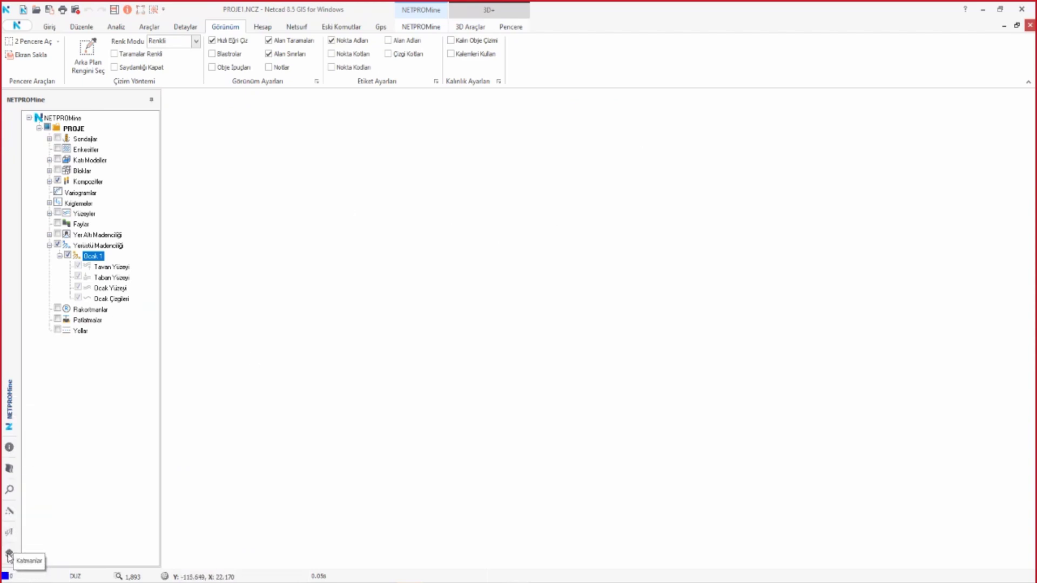
left_click(9, 555)
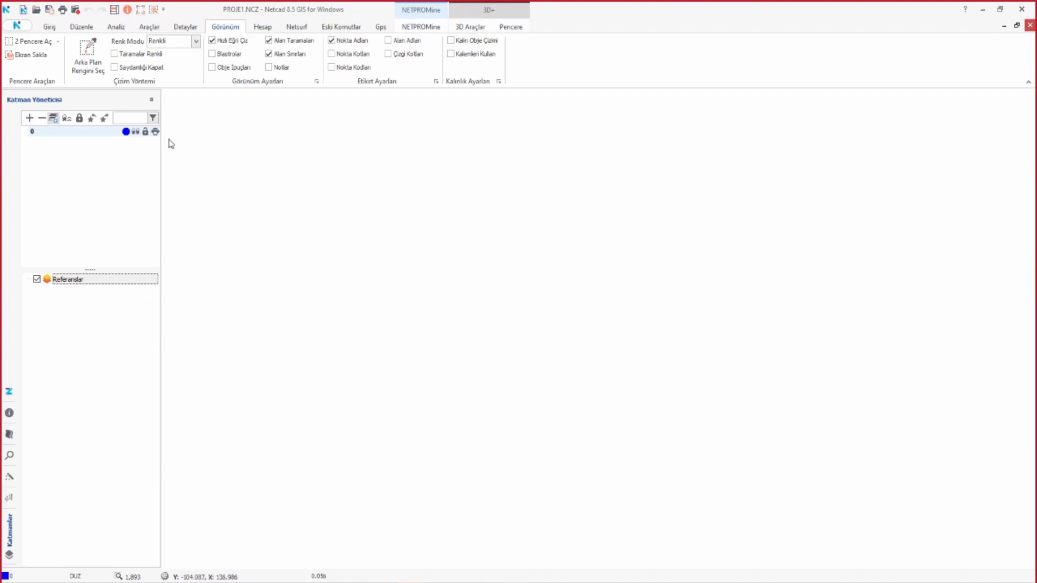
- Insert arazimodeli.NCZ into the project with Dosya Ekle and zoom to its extents
left_click(20, 27)
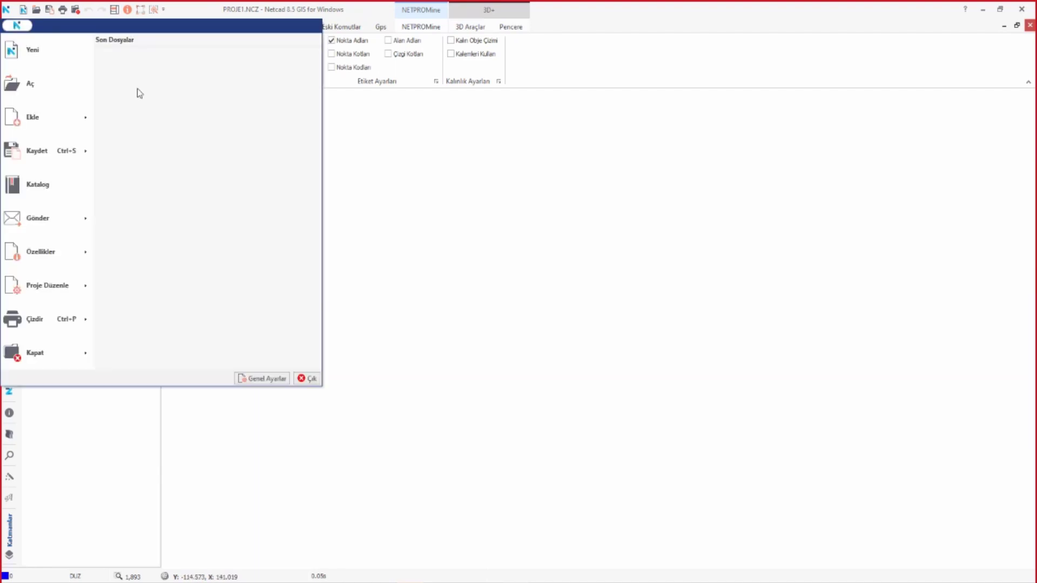
mouse_move(32, 117)
left_click(188, 88)
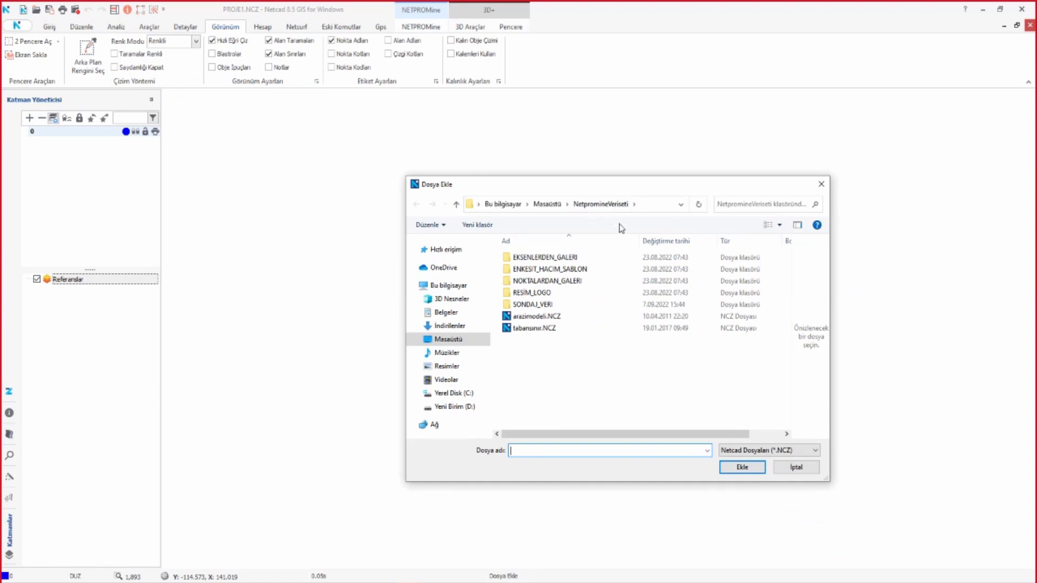
left_click(554, 319)
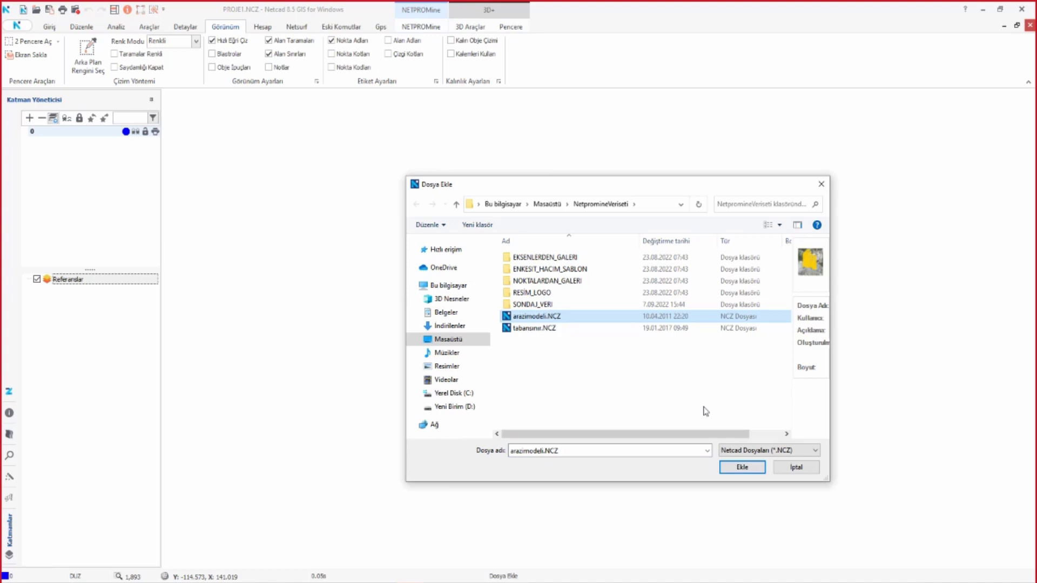
left_click(743, 467)
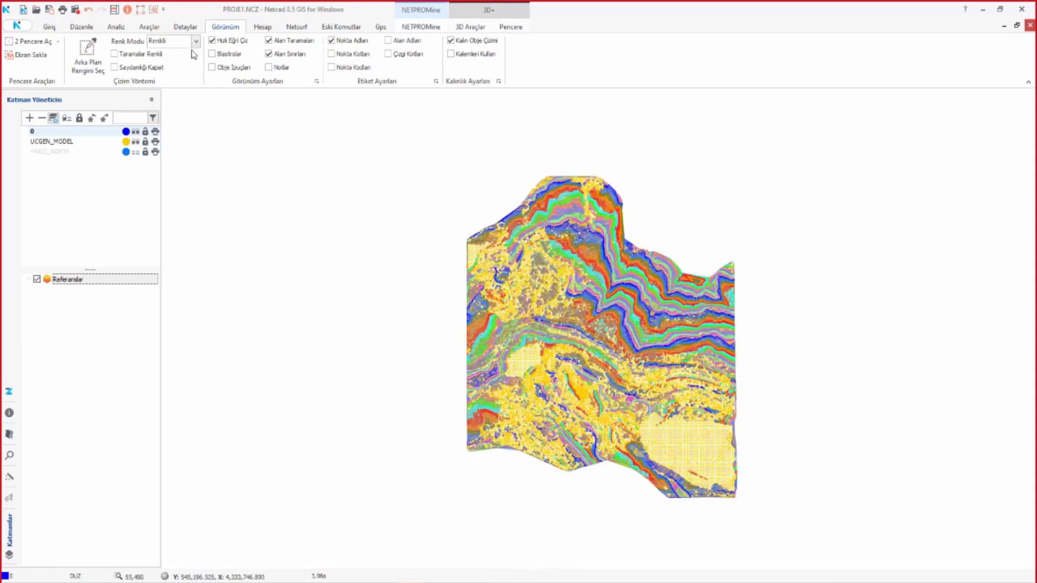
left_click(140, 9)
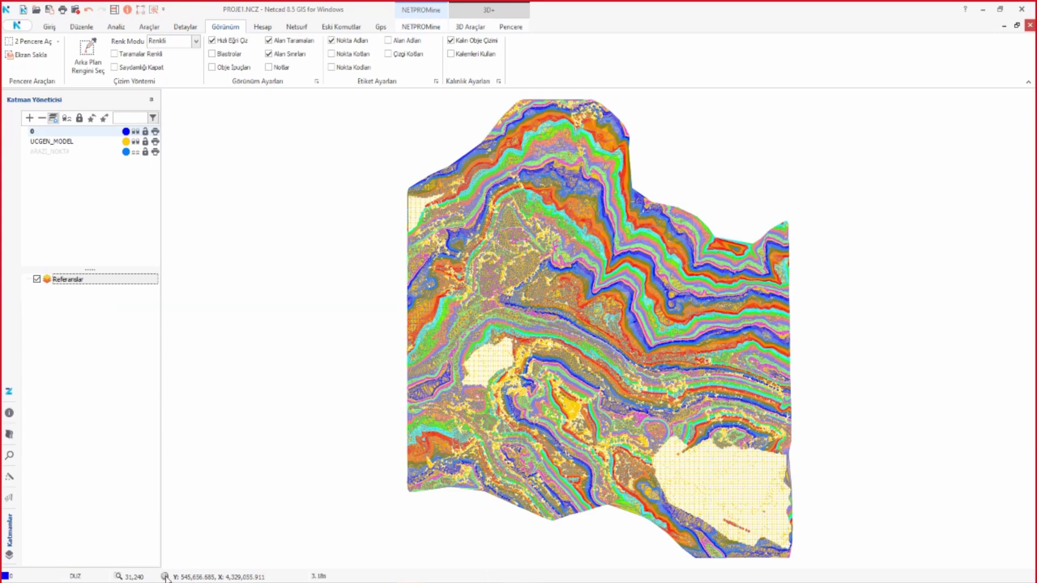
- Set the project projection to UTM 6° on the ED50 datum, zone 35
left_click(164, 577)
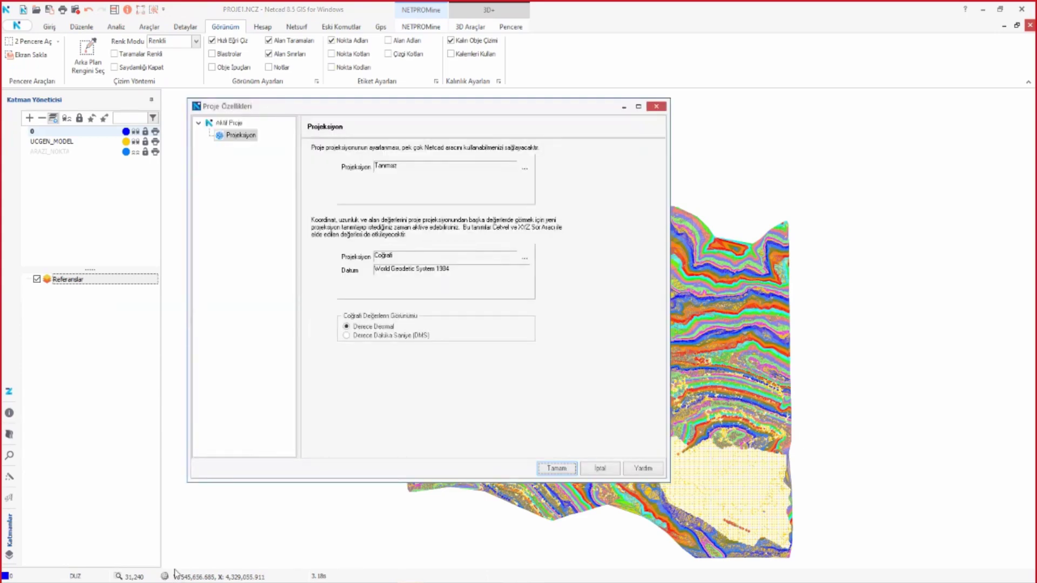
left_click(525, 169)
left_click(506, 196)
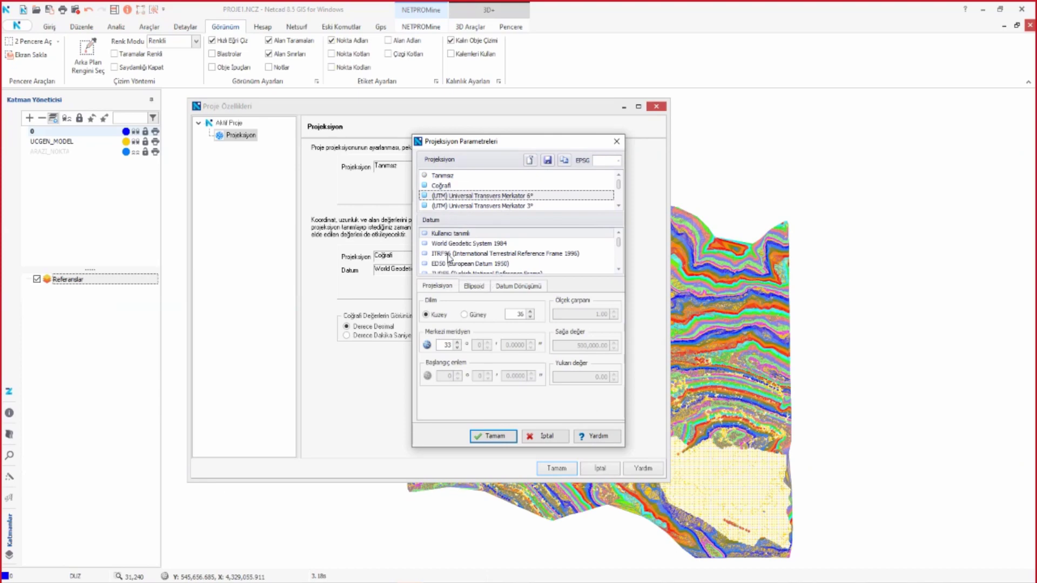
left_click(458, 264)
left_click(530, 316)
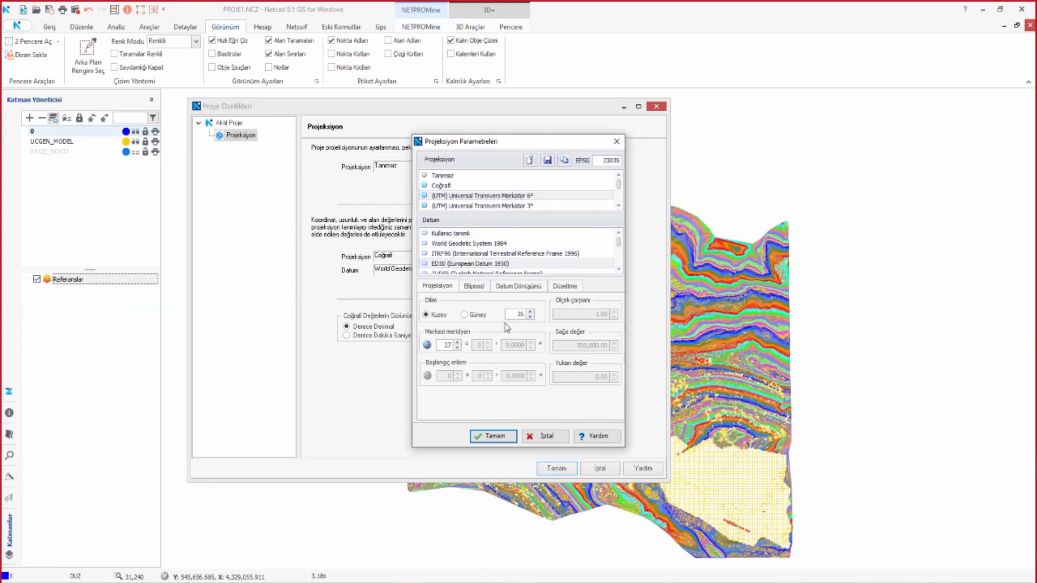
left_click(493, 437)
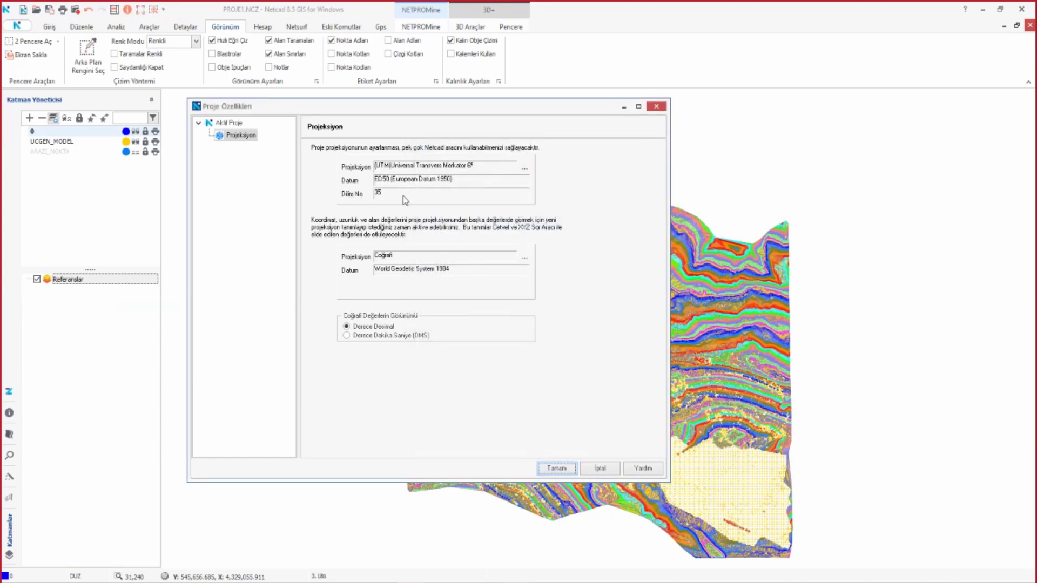
left_click(555, 470)
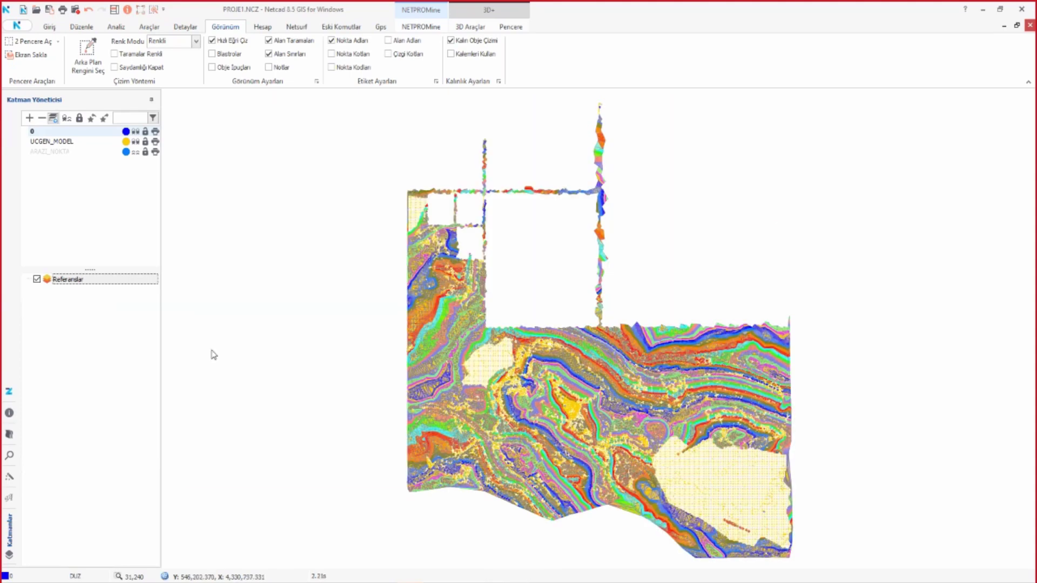
- Add Google Uydu Görüntüsü under Referanslar and hide the UCGEN_MODEL layer
right_click(87, 282)
mouse_move(107, 287)
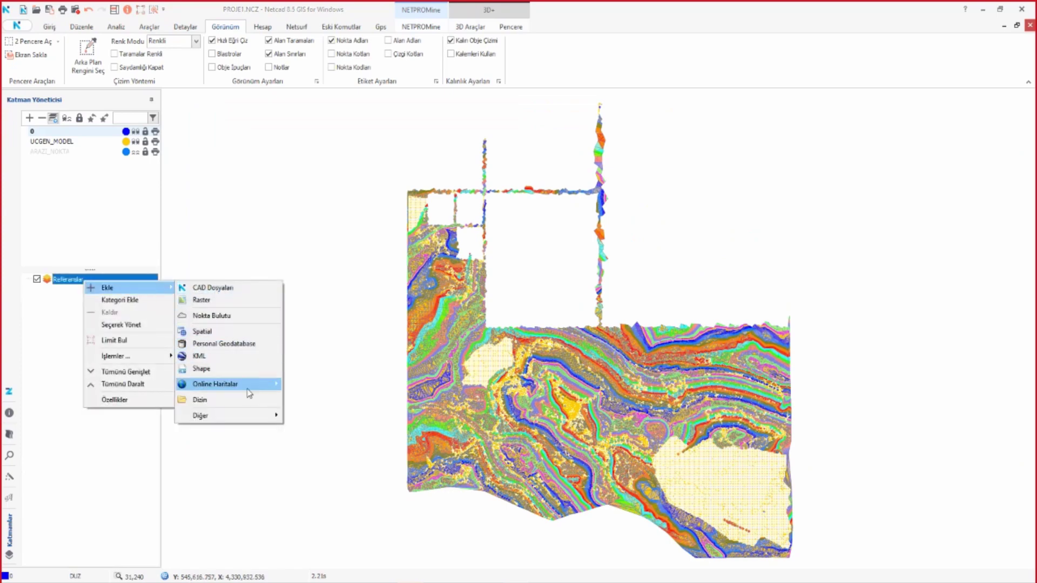
mouse_move(215, 384)
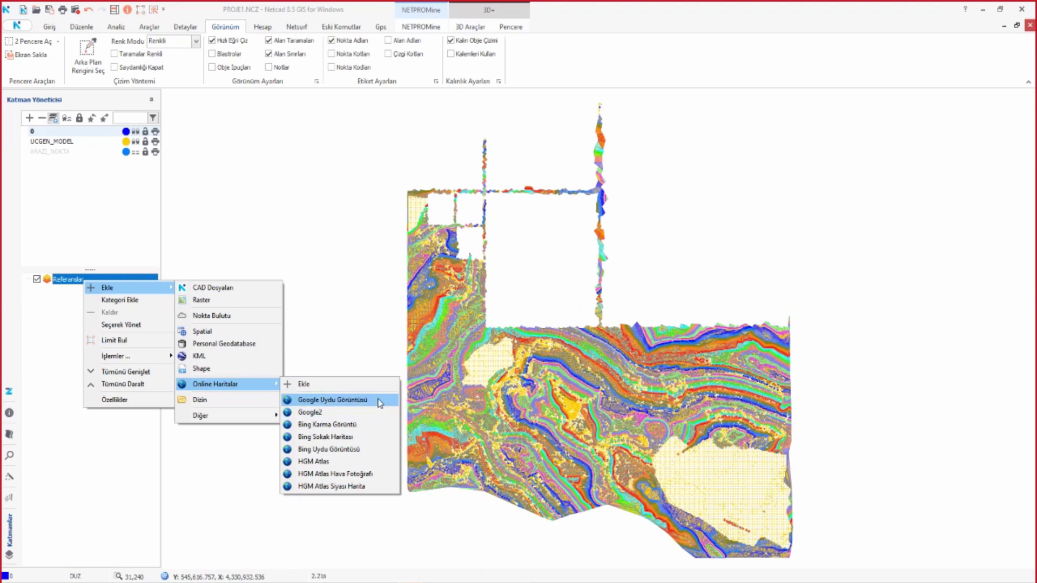
left_click(352, 406)
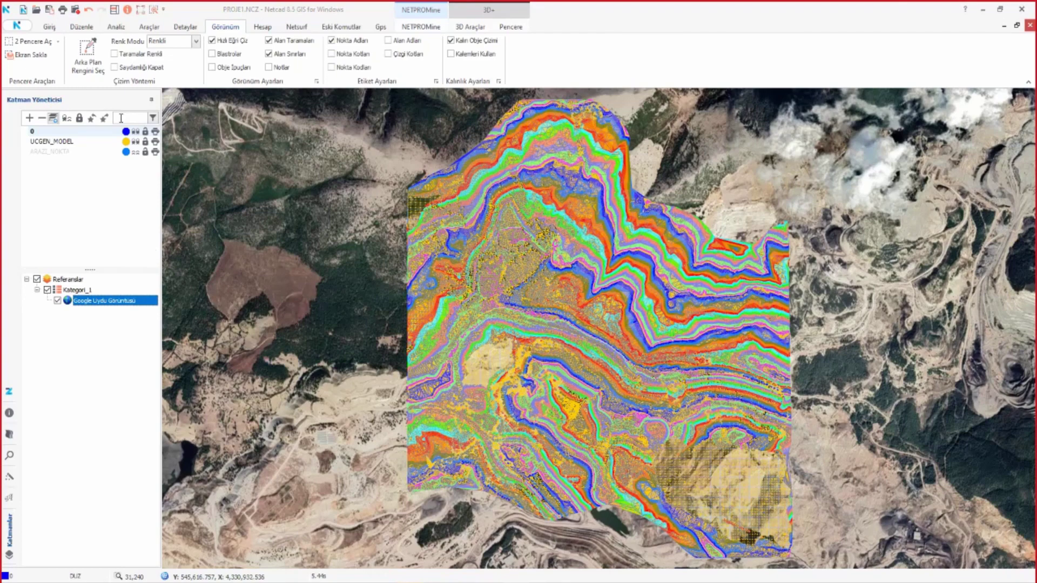
left_click(135, 141)
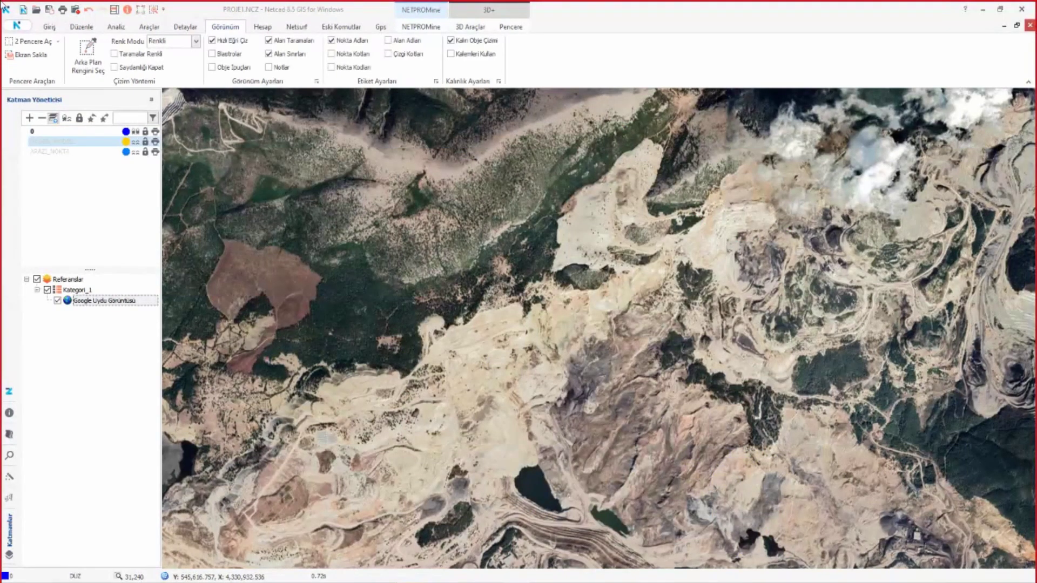
- Start a GeoTIFF save and pick two corners bounding the map area
left_click(17, 26)
mouse_move(47, 151)
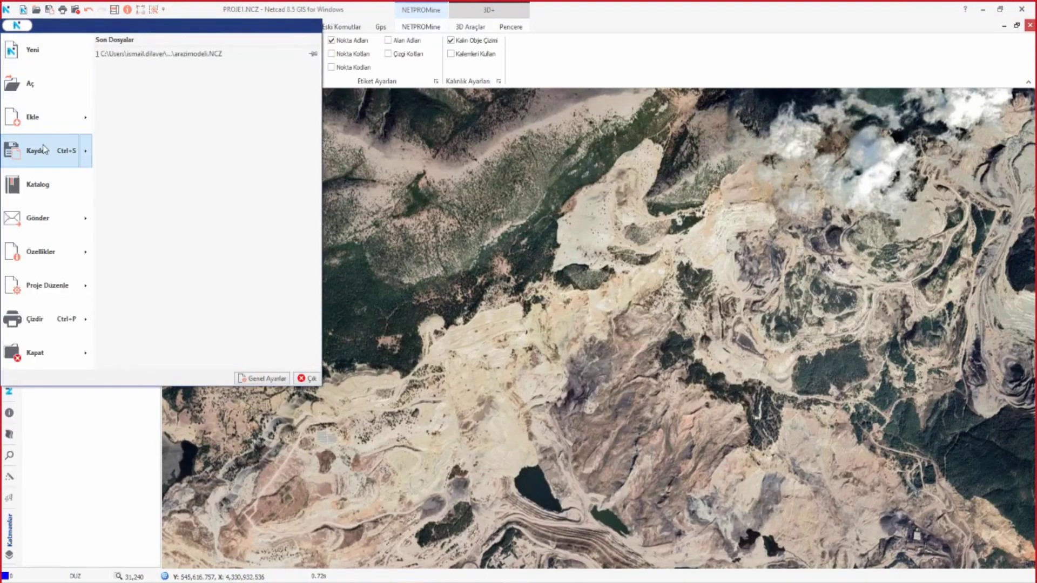
left_click(196, 221)
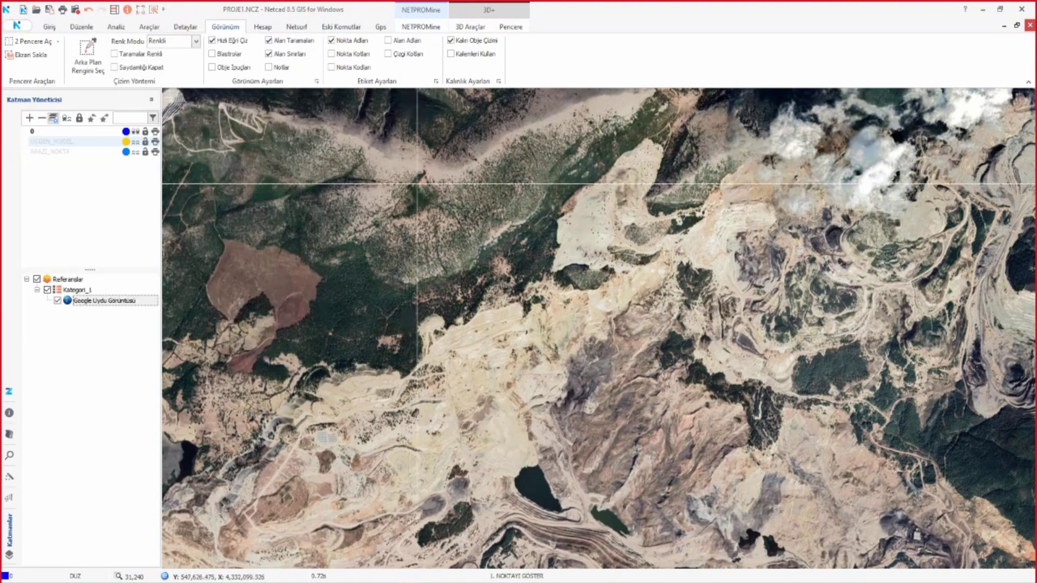
left_click(302, 103)
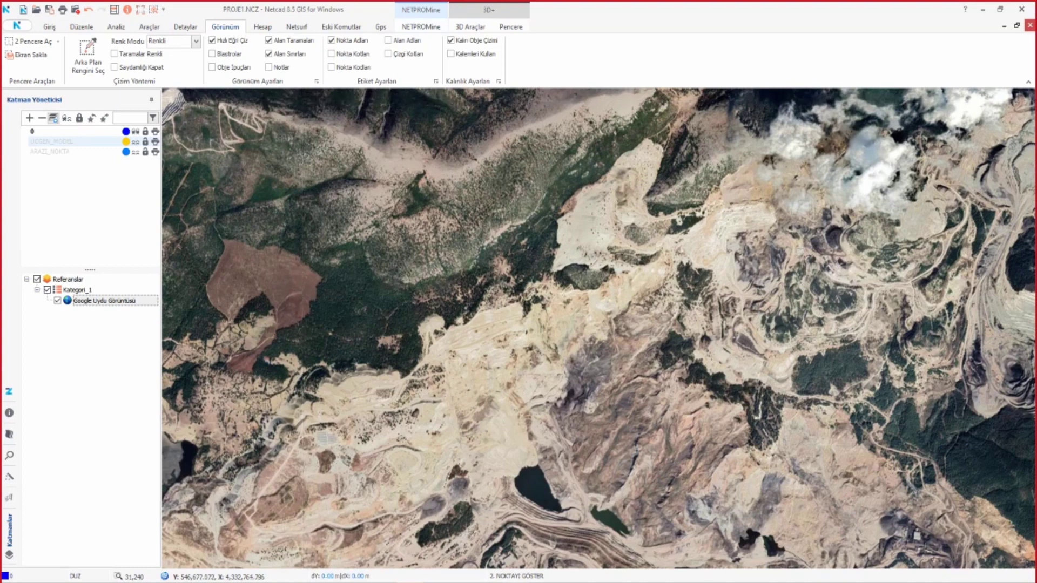
left_click(813, 559)
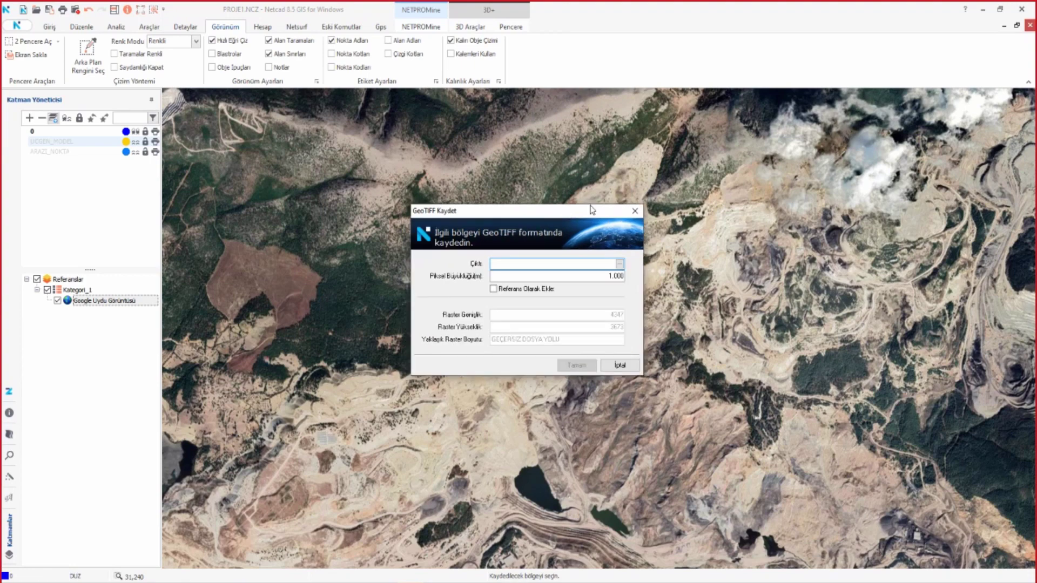
- Export the imagery as UYDU123.TIF, added as a reference, accepting the UTM projection
left_click_drag(543, 216, 656, 171)
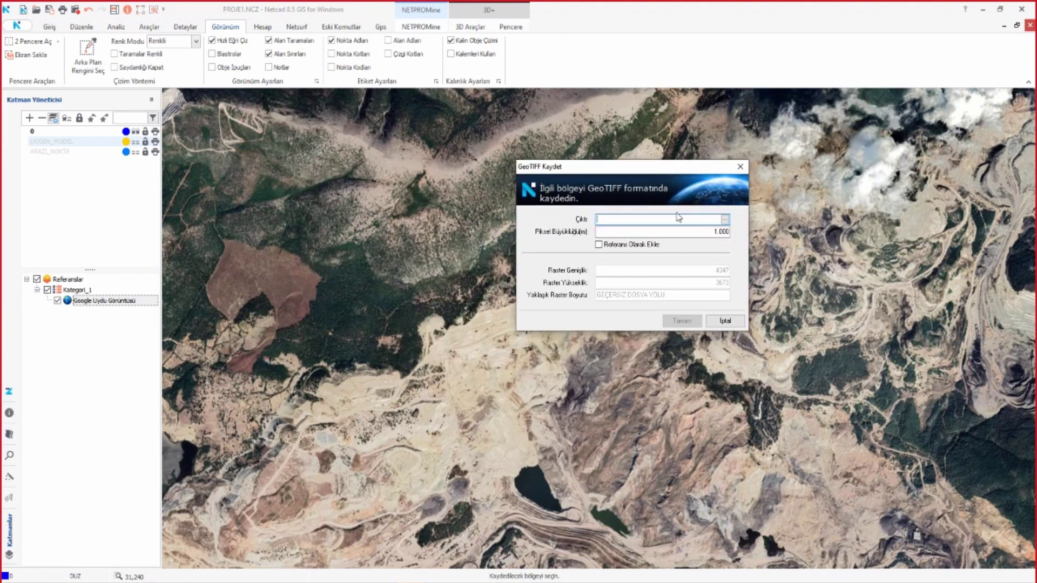
left_click(724, 220)
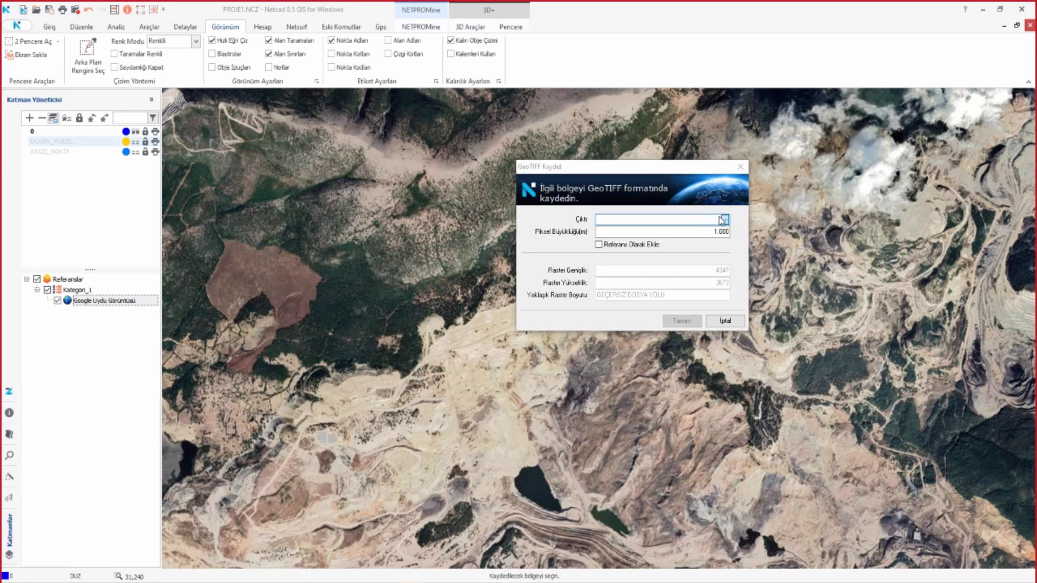
type("uydu")
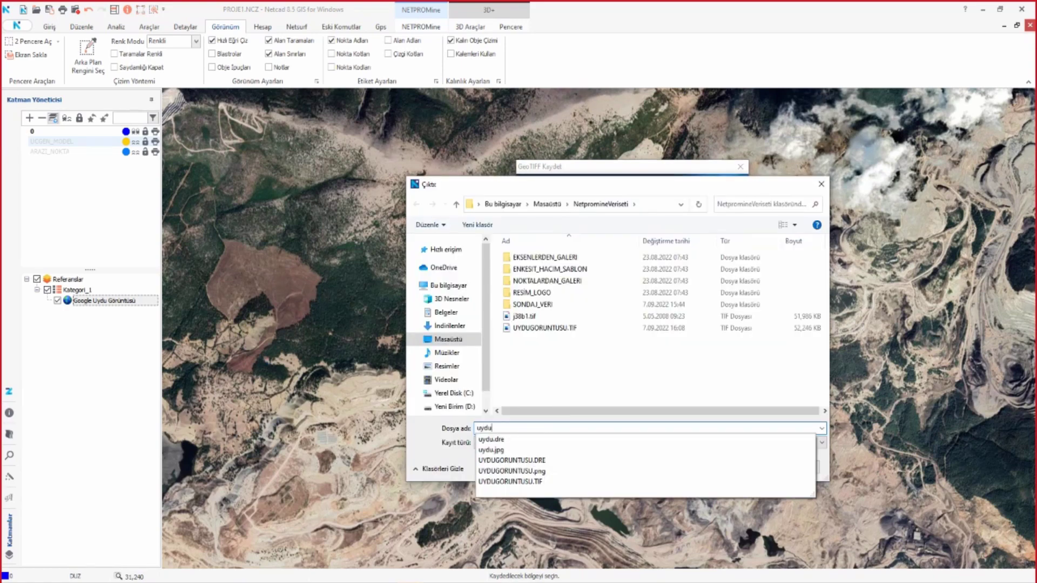
type("123")
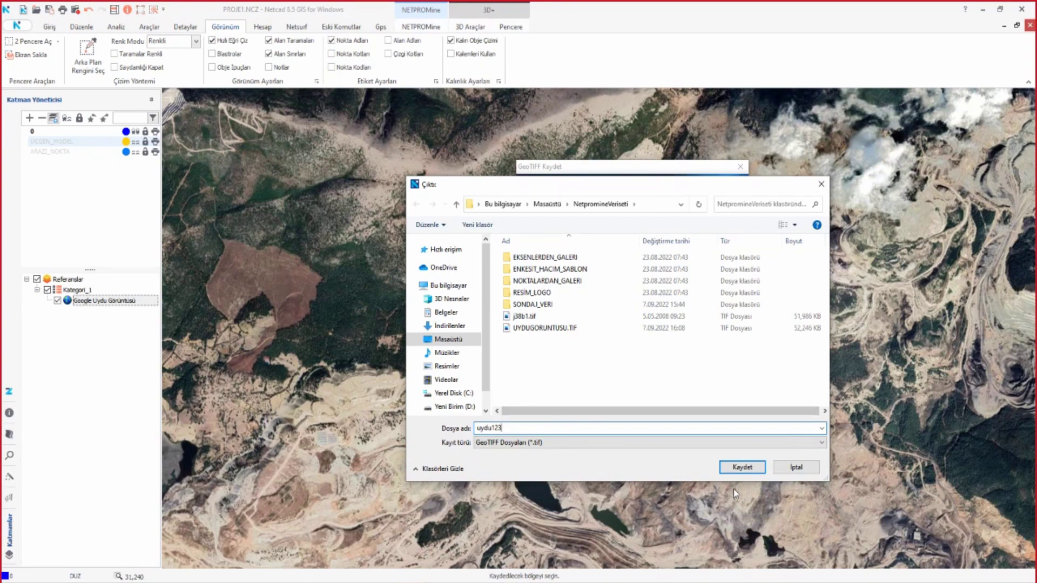
left_click(741, 468)
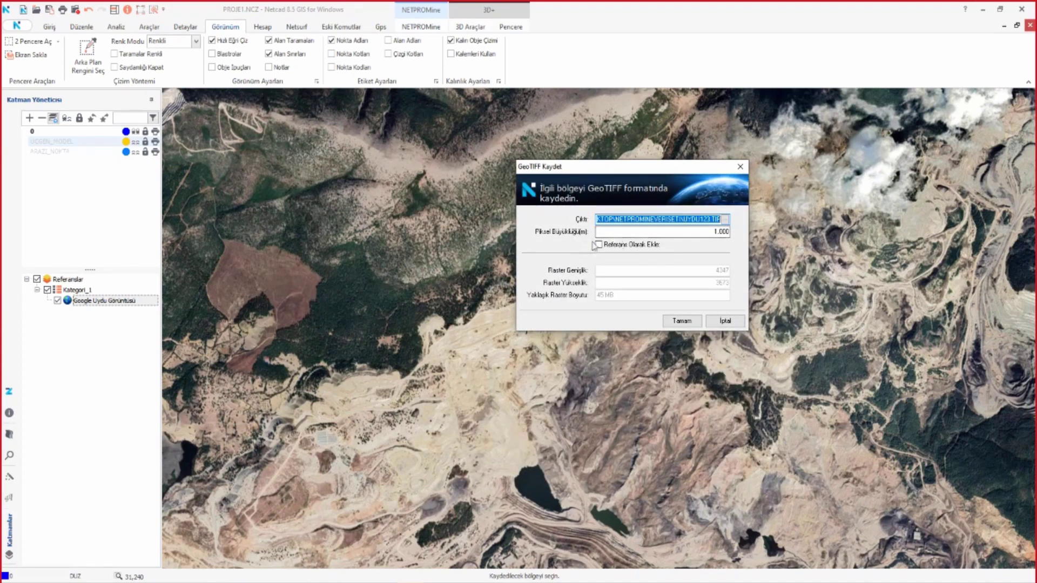
left_click(651, 244)
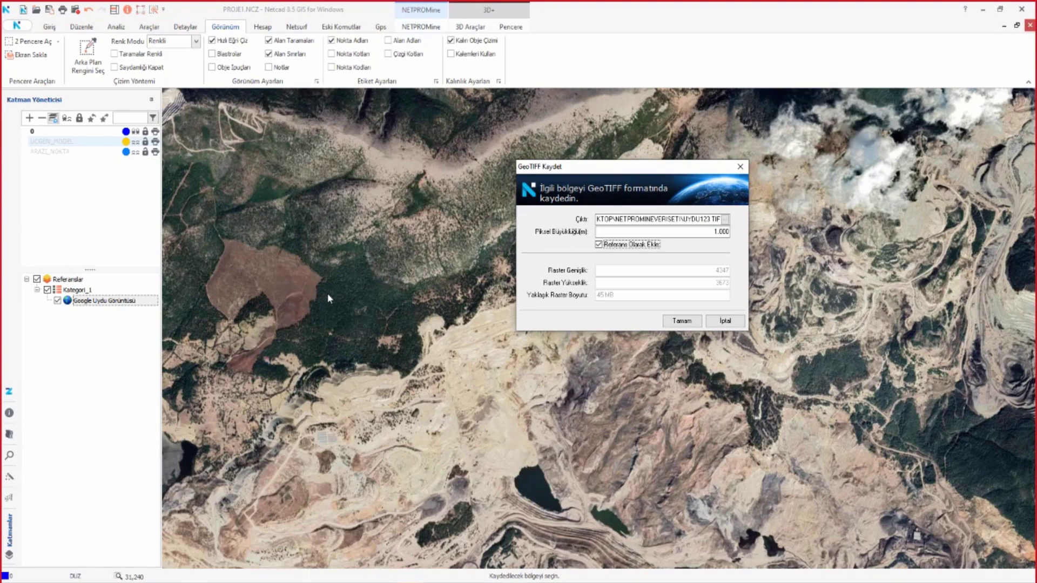
left_click(682, 321)
left_click(492, 294)
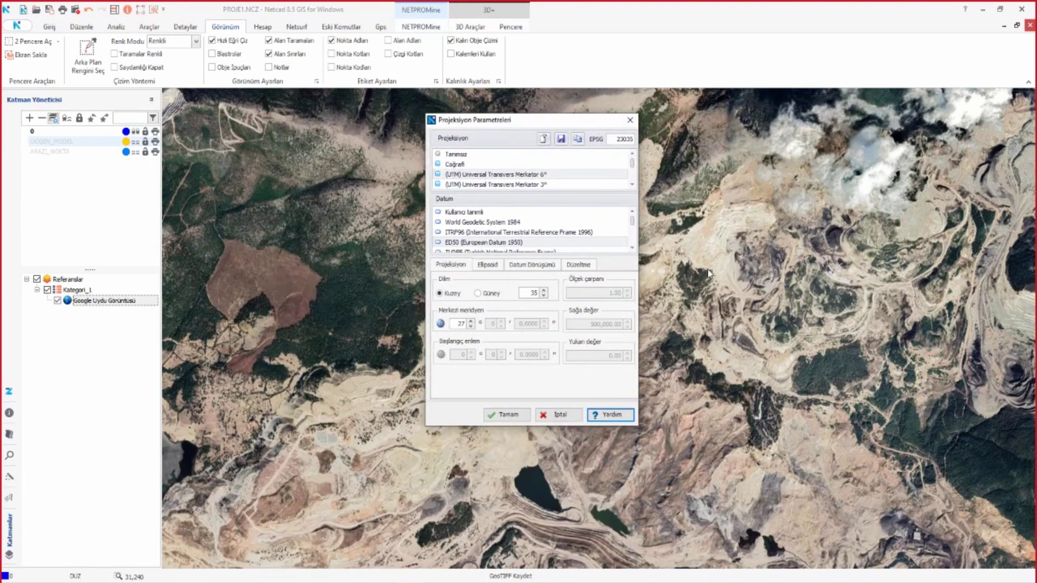
left_click(503, 415)
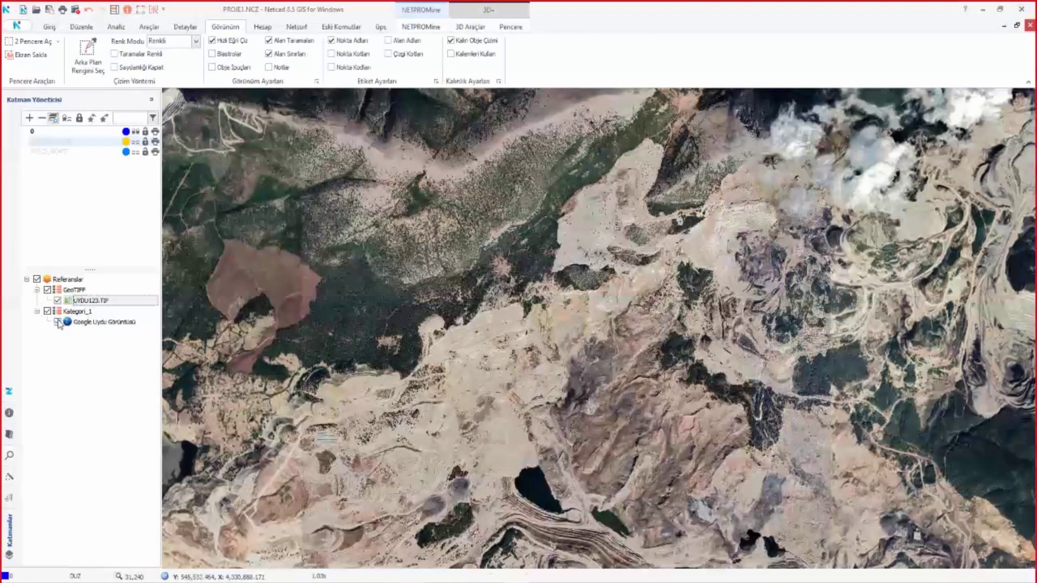
- Remove the Kategori_1 Google imagery category and select the UCGEN_MODEL layer
left_click(58, 322)
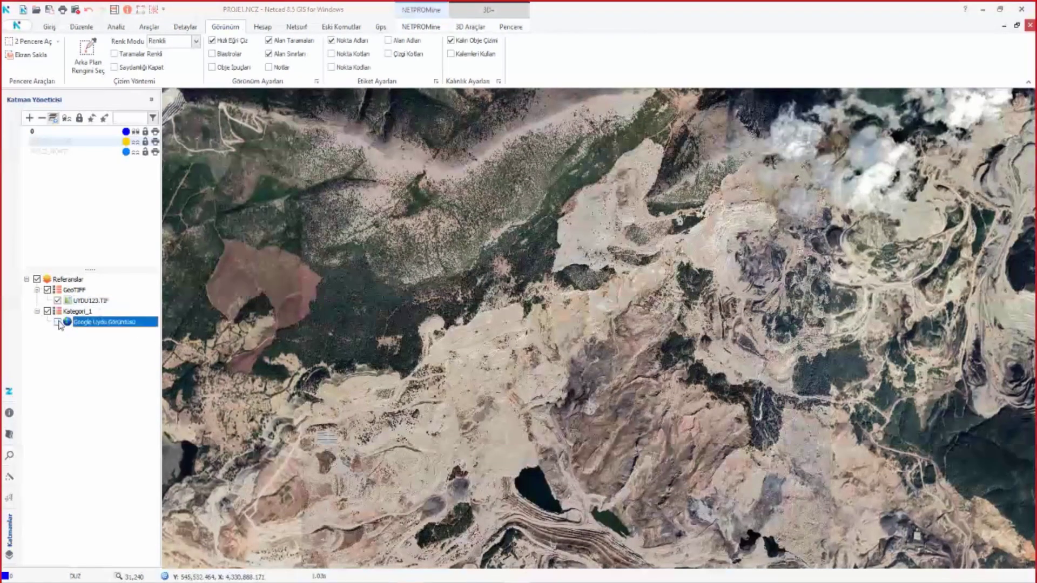
right_click(70, 311)
left_click(89, 331)
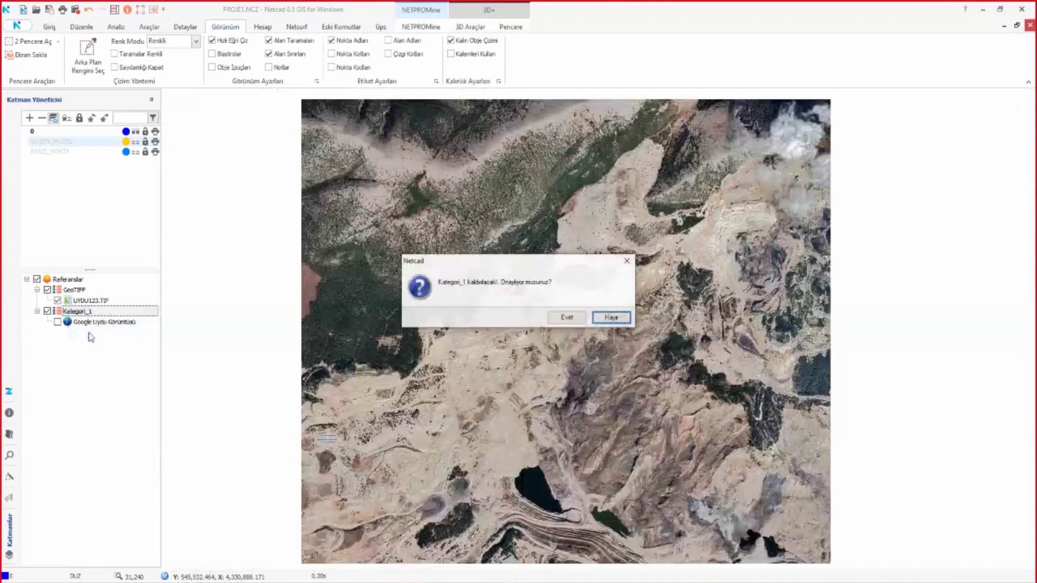
left_click(567, 317)
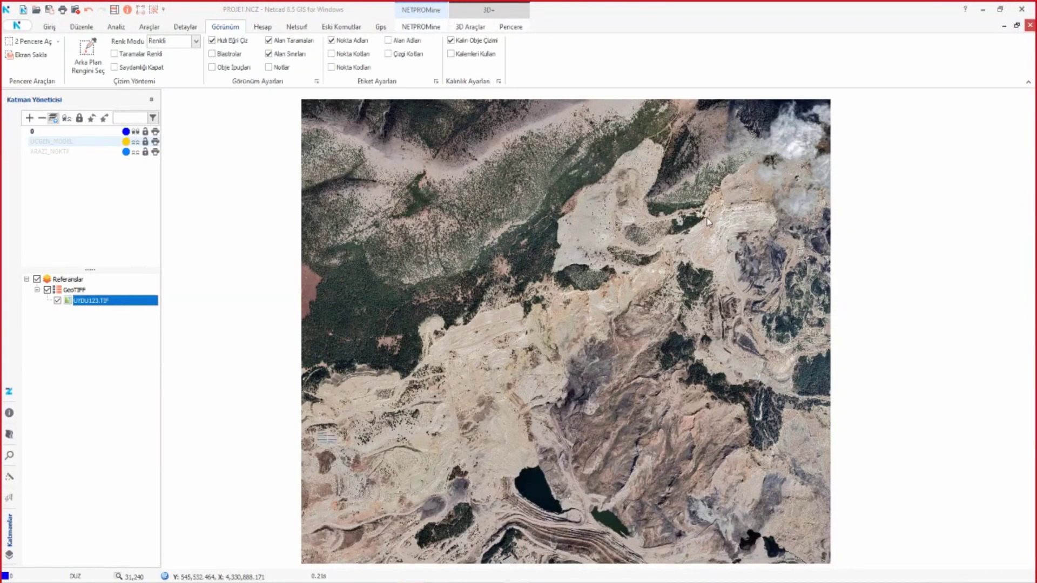
left_click(135, 142)
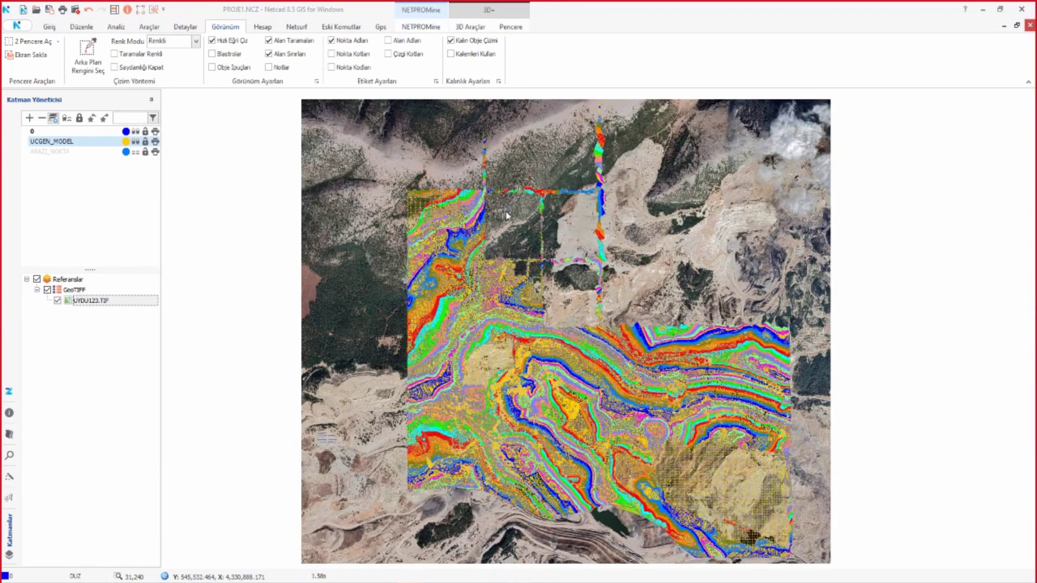
left_click(154, 28)
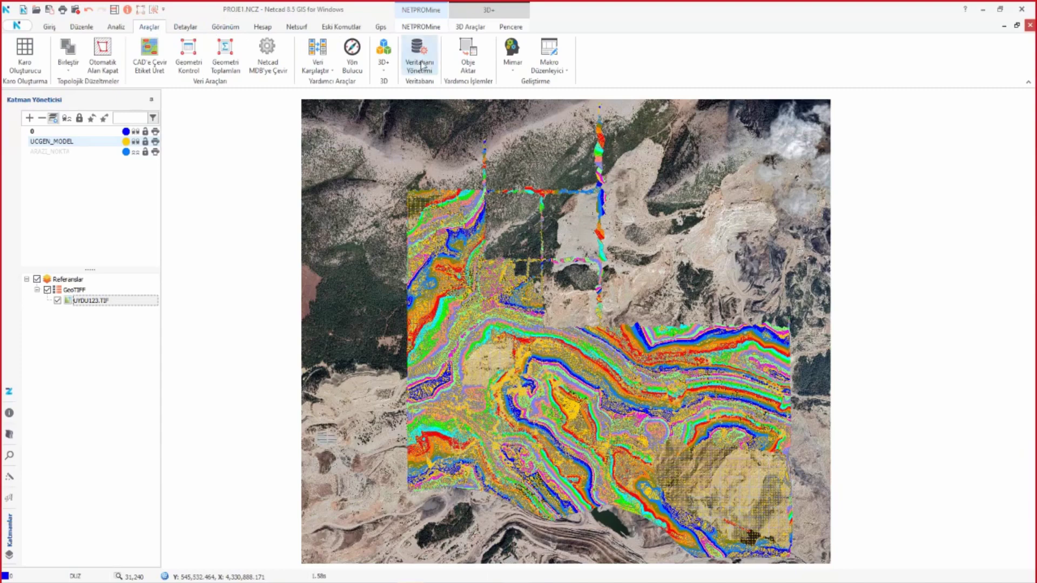
- Send UCGEN_MODEL to 3D window PROJE1 draped with UYDU123.TIF, excluding layer 0
left_click(384, 49)
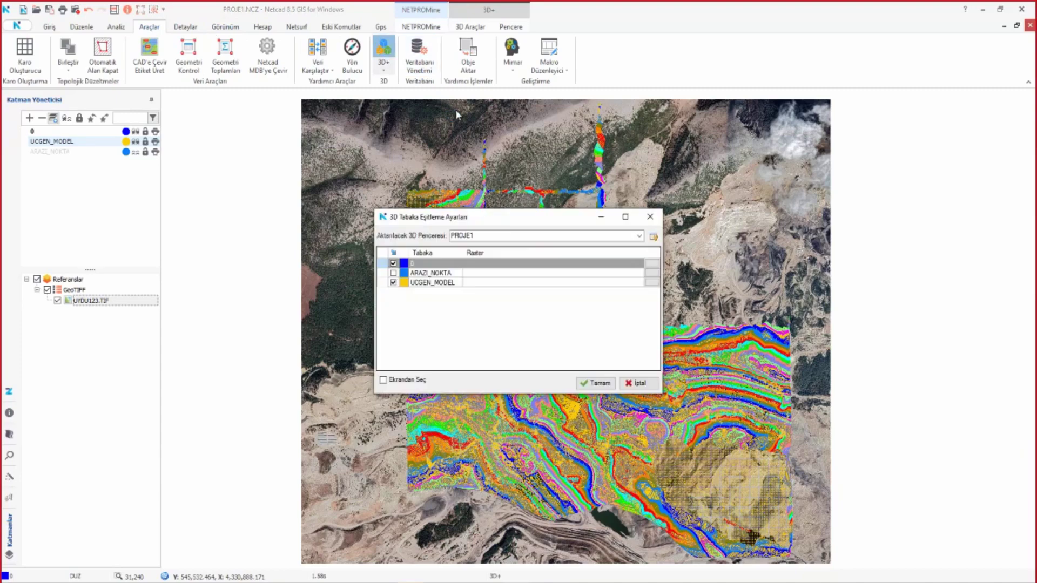
left_click_drag(459, 212, 444, 164)
left_click(381, 210)
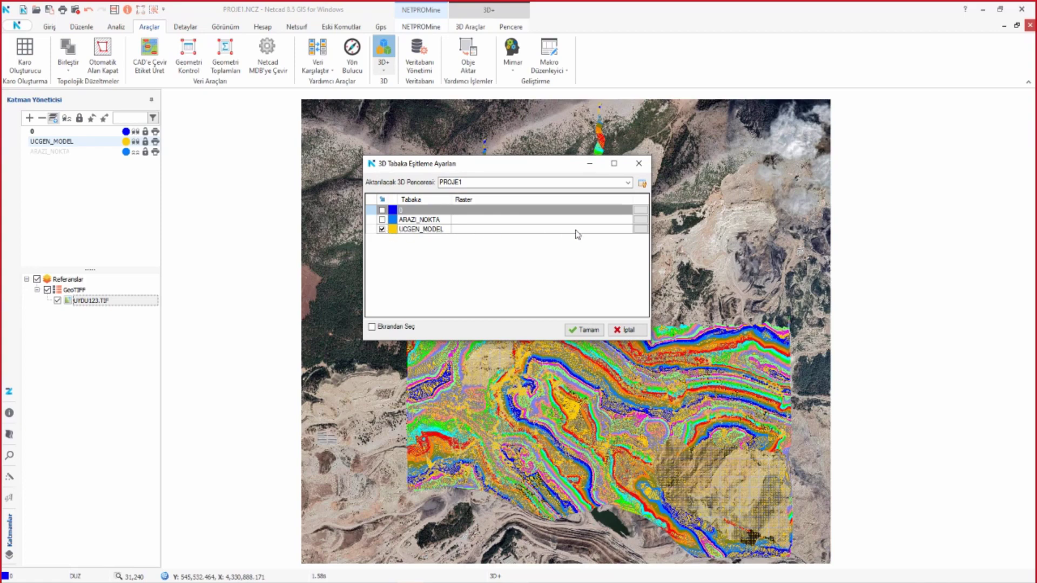
left_click(641, 230)
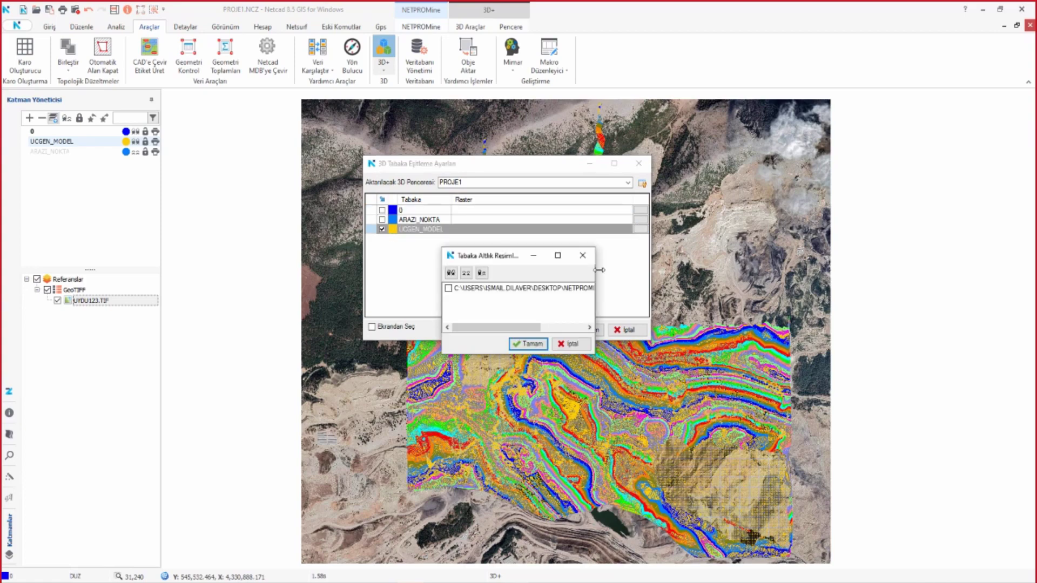
left_click_drag(599, 270, 738, 270)
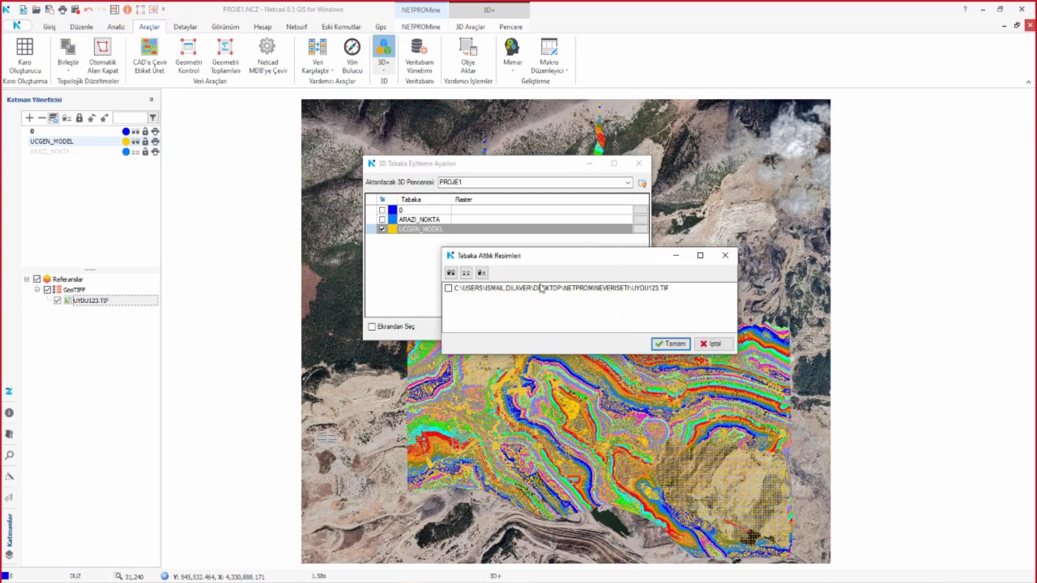
left_click(449, 288)
left_click(670, 344)
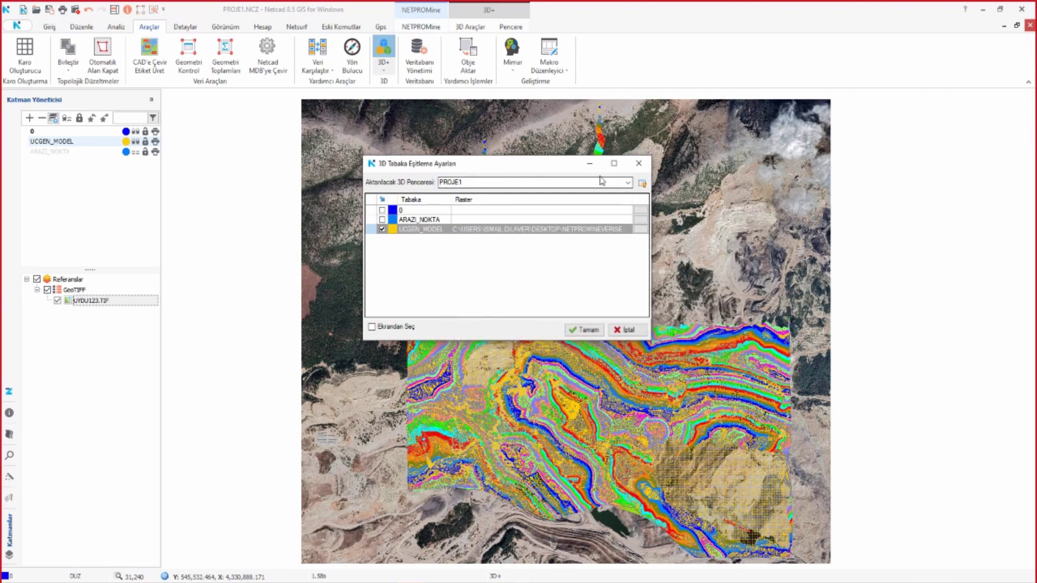
left_click(629, 182)
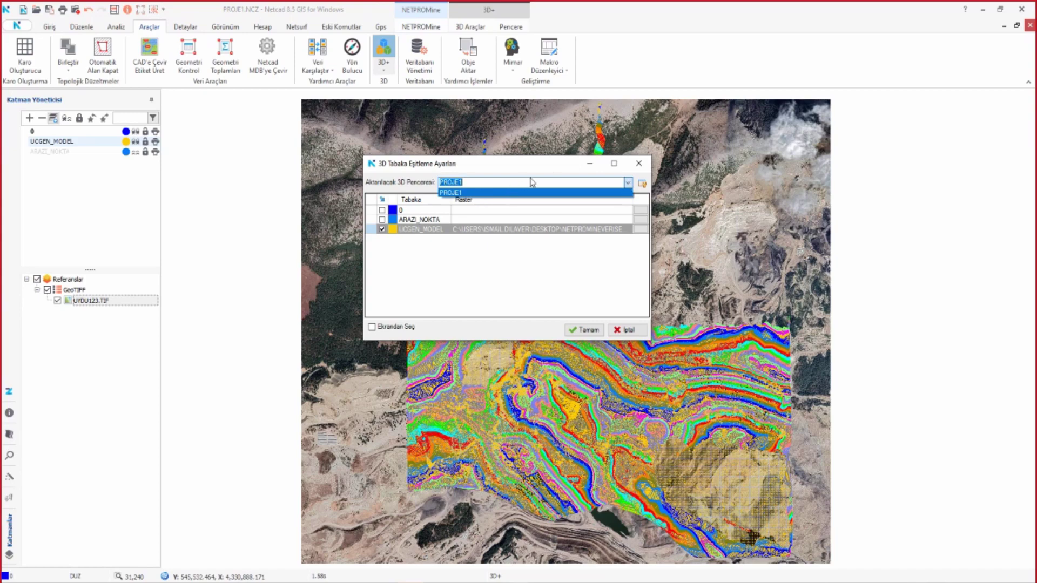
left_click(627, 185)
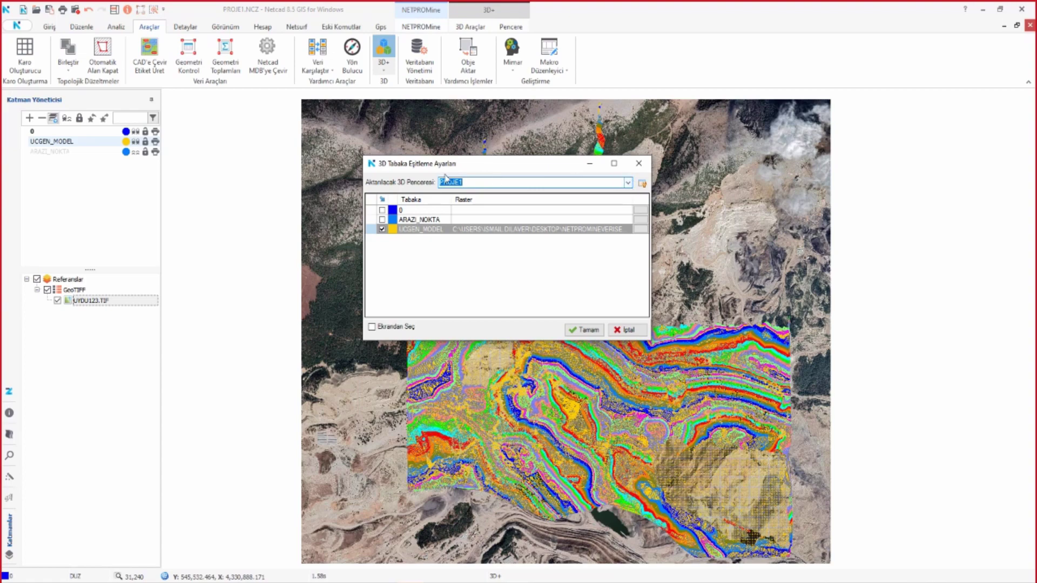
left_click(585, 330)
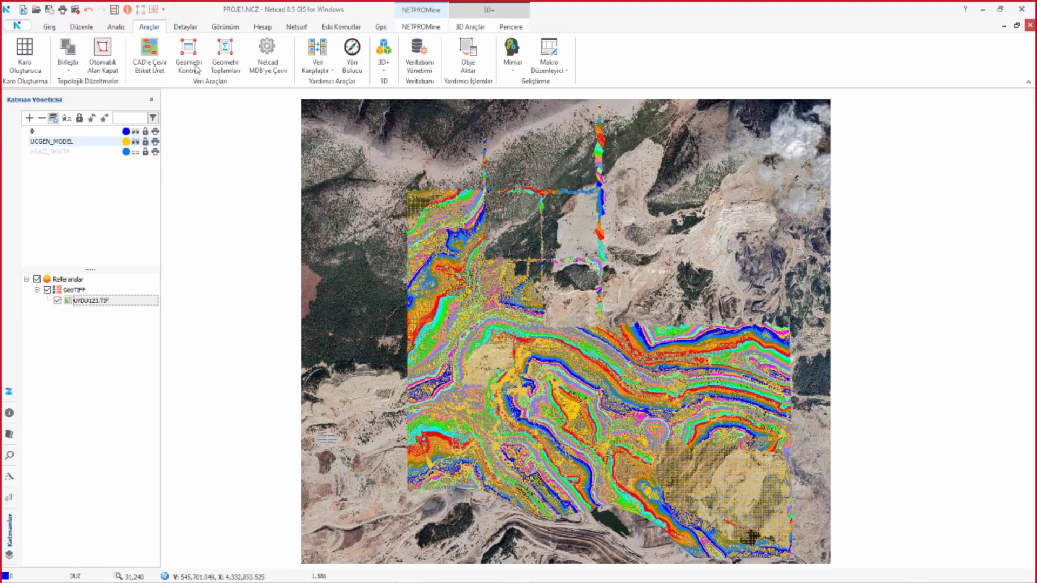
- Open a second window, maximise the 3D view and fit the whole terrain
left_click(226, 27)
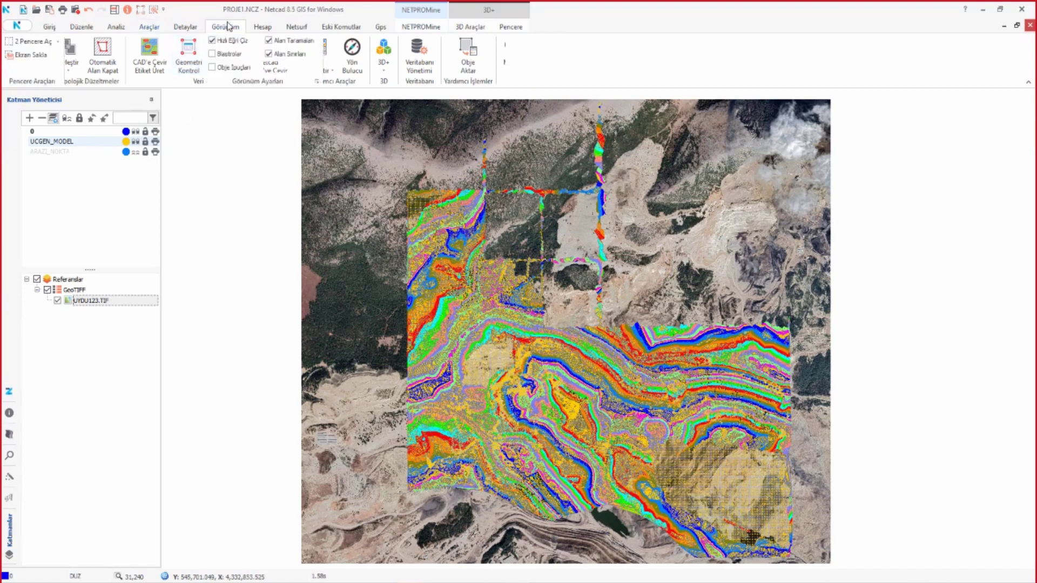
left_click(23, 46)
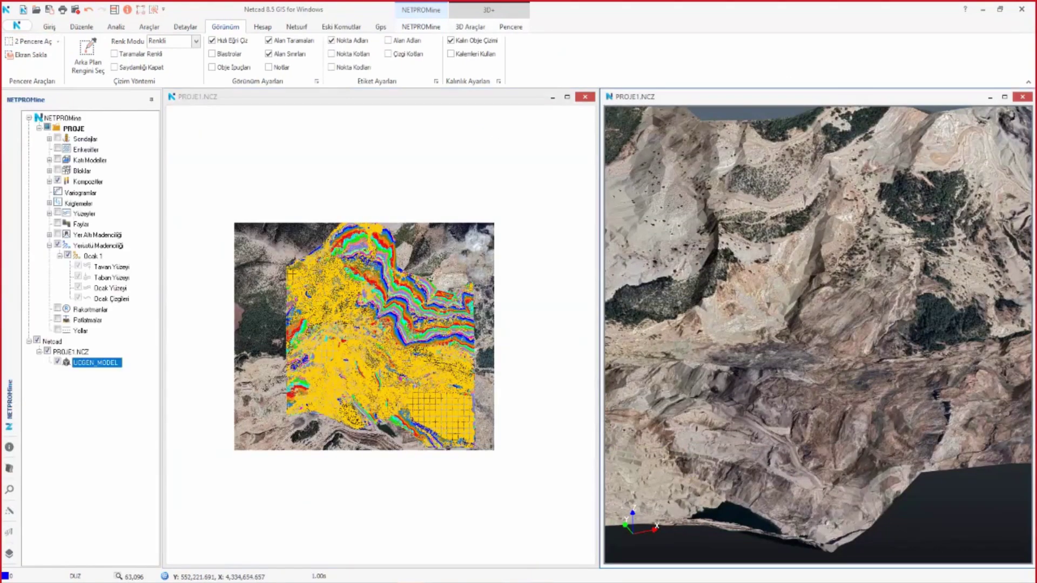
double_click(829, 100)
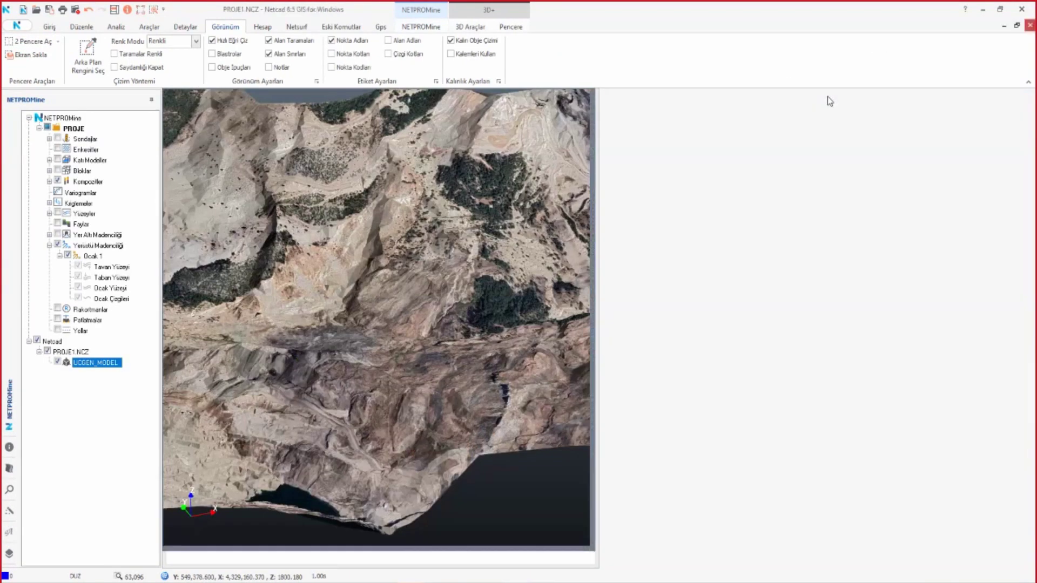
right_click(400, 210)
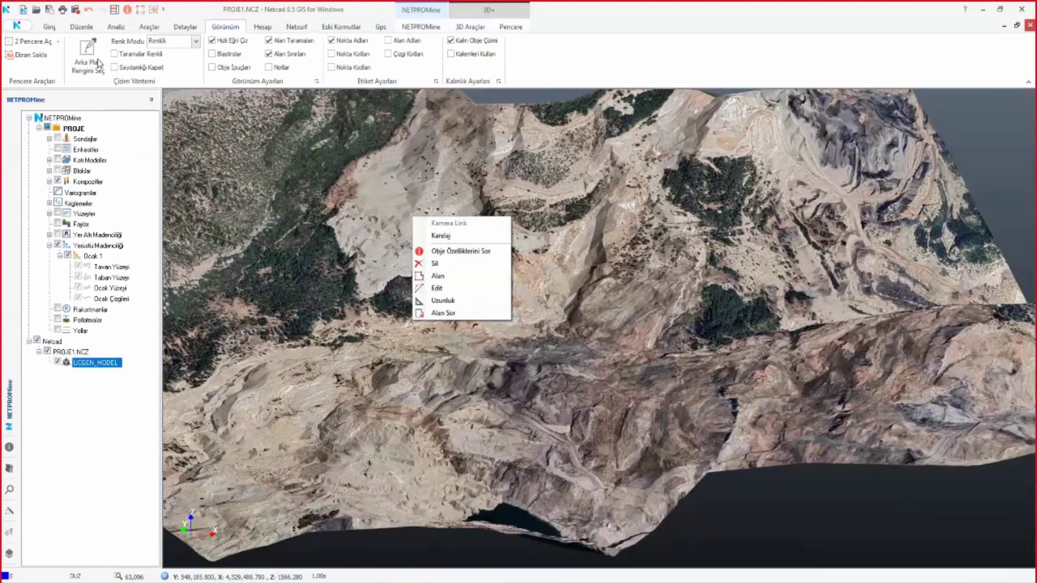
left_click(140, 10)
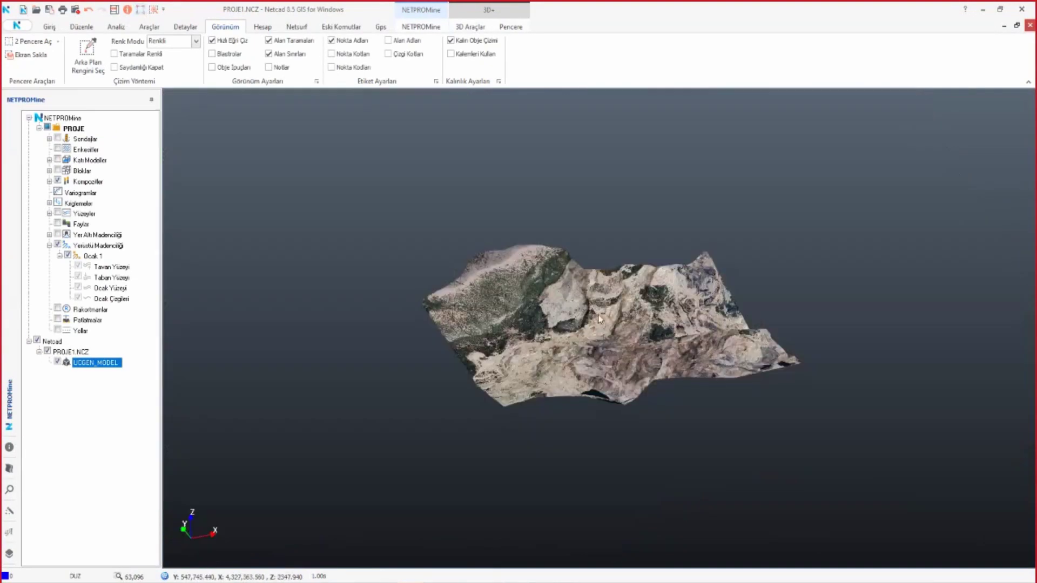
- Orbit and zoom the draped terrain, from oblique views to a slightly tilted top view
mouse_move(599, 319)
left_mouse_down()
mouse_move(614, 434)
mouse_move(653, 435)
left_mouse_up()
scroll(632, 400, "up", 2)
scroll(612, 370, "up", 3)
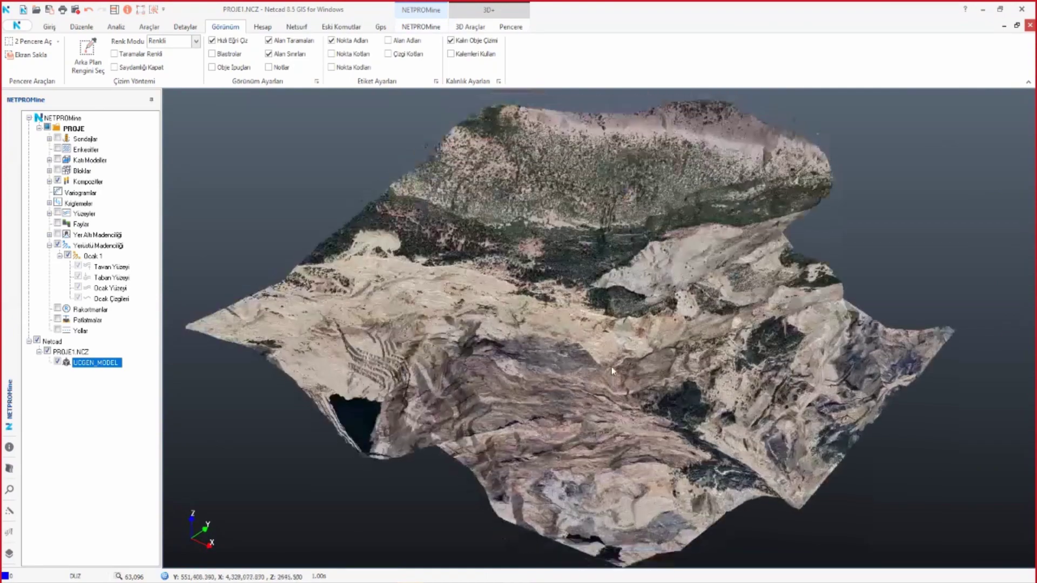
left_click_drag(612, 370, 476, 160)
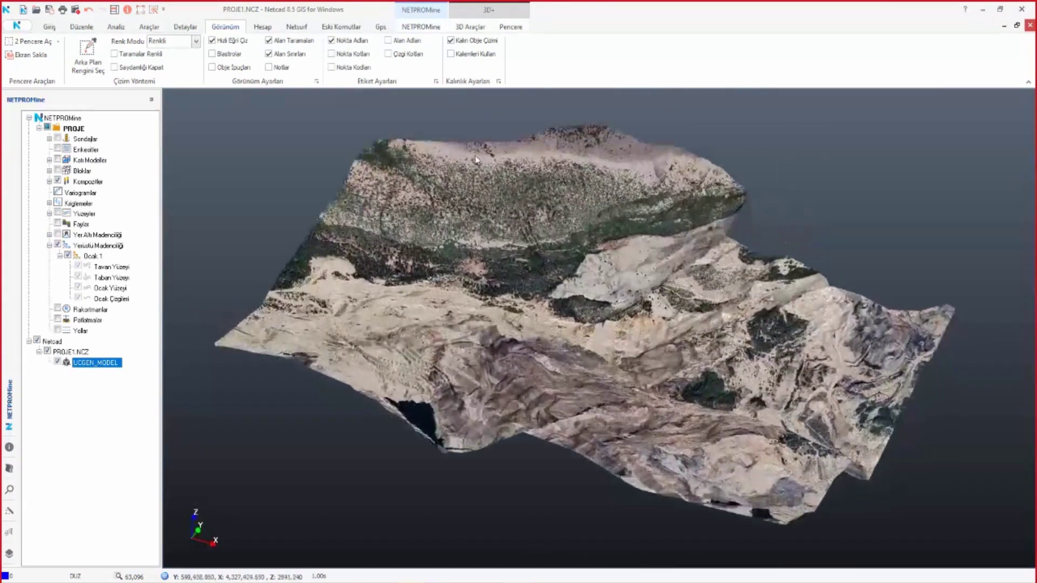
left_click(50, 27)
left_click(475, 28)
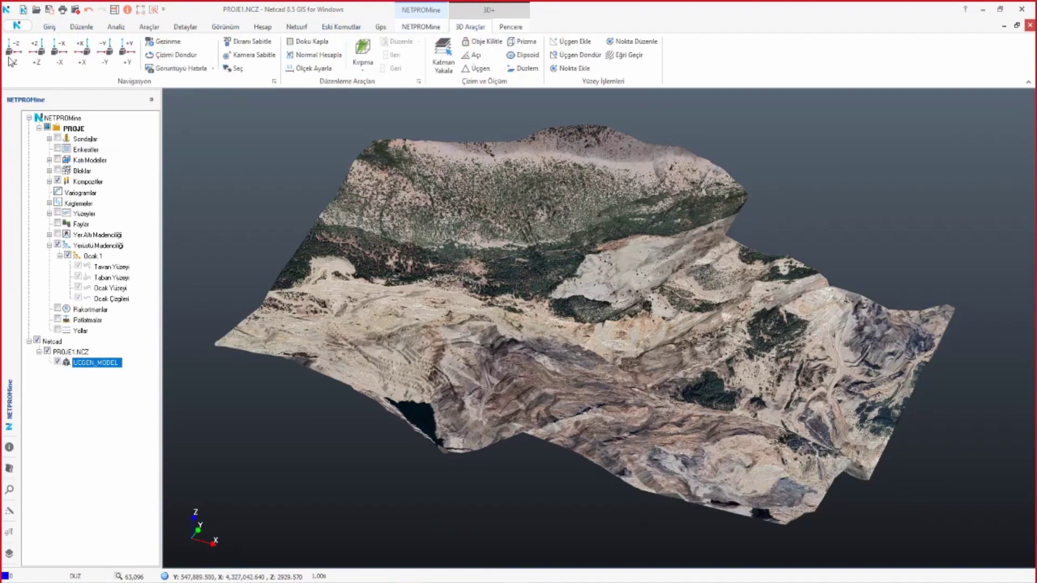
left_click(14, 49)
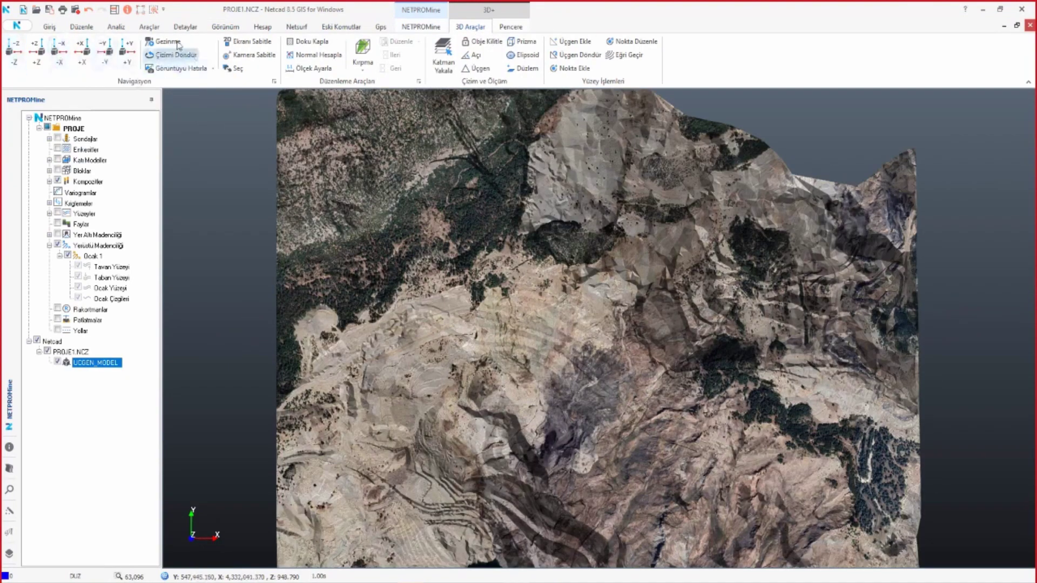
left_click(144, 10)
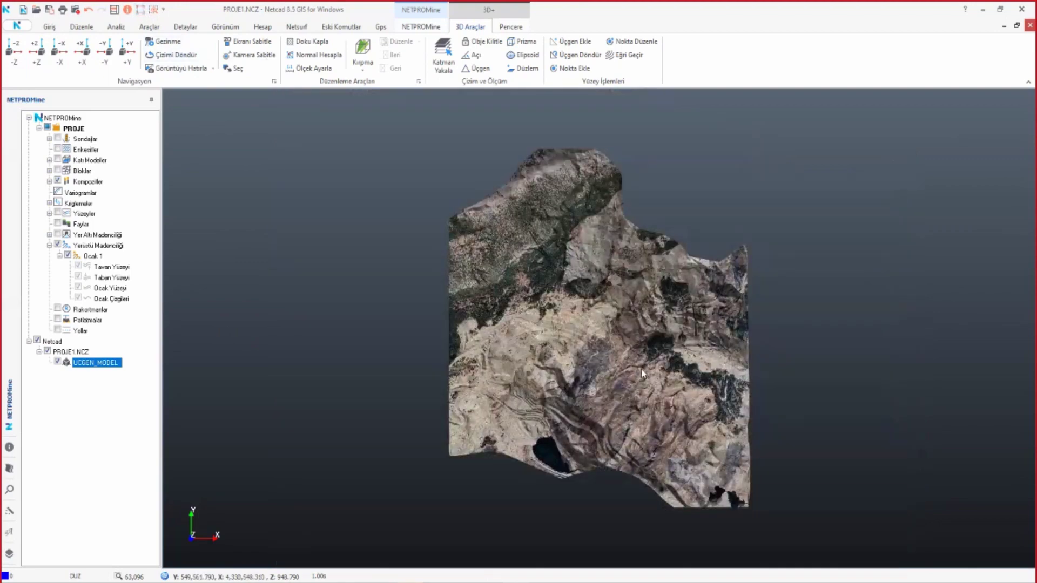
left_click_drag(643, 326, 644, 311)
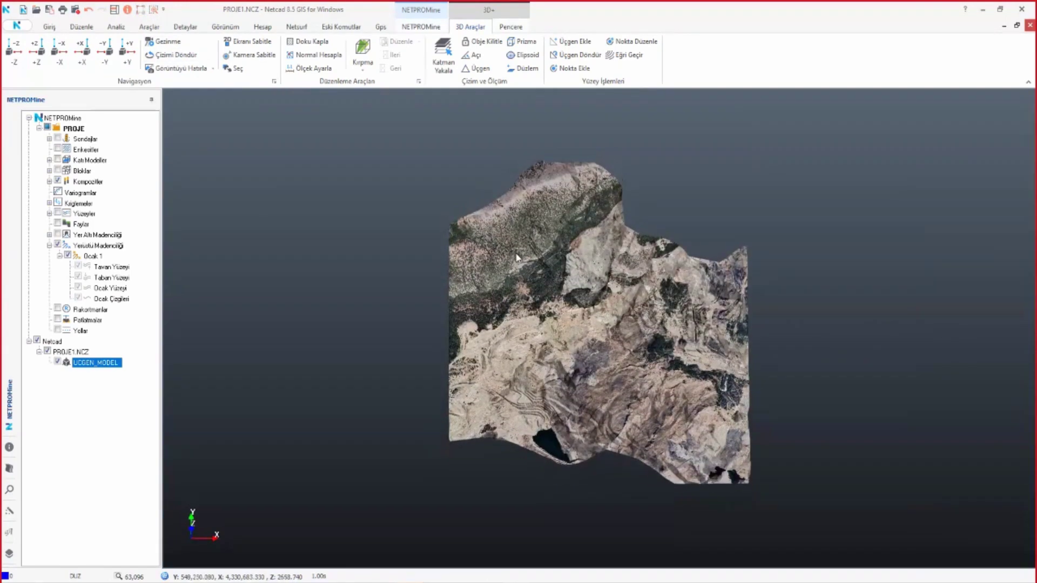
scroll(516, 257, "up", 2)
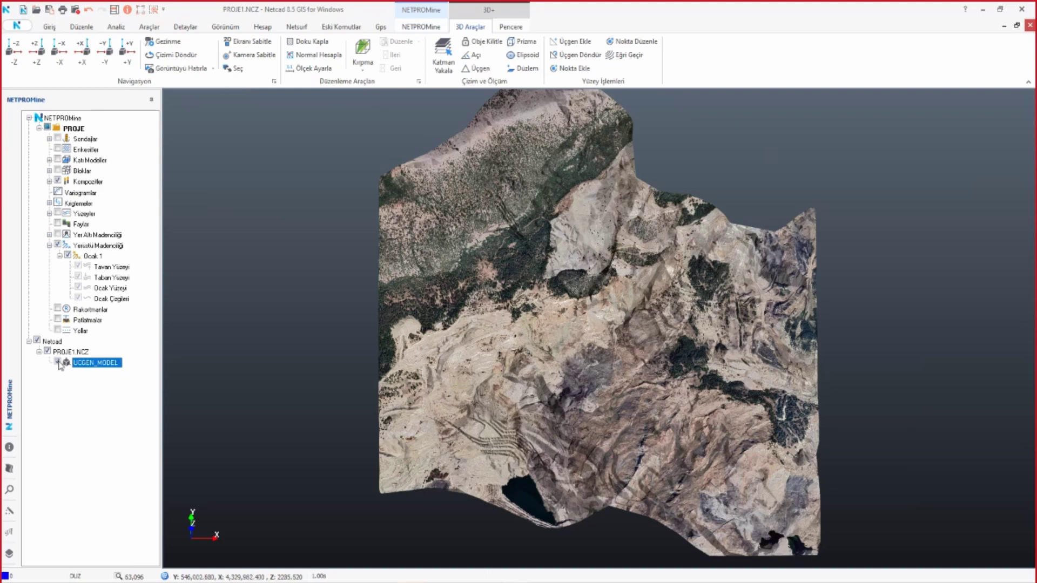
- Assign Ocak 1's Tavan Yüzeyi by picking the draped UCGEN_MODEL terrain in 3D
left_click(57, 361)
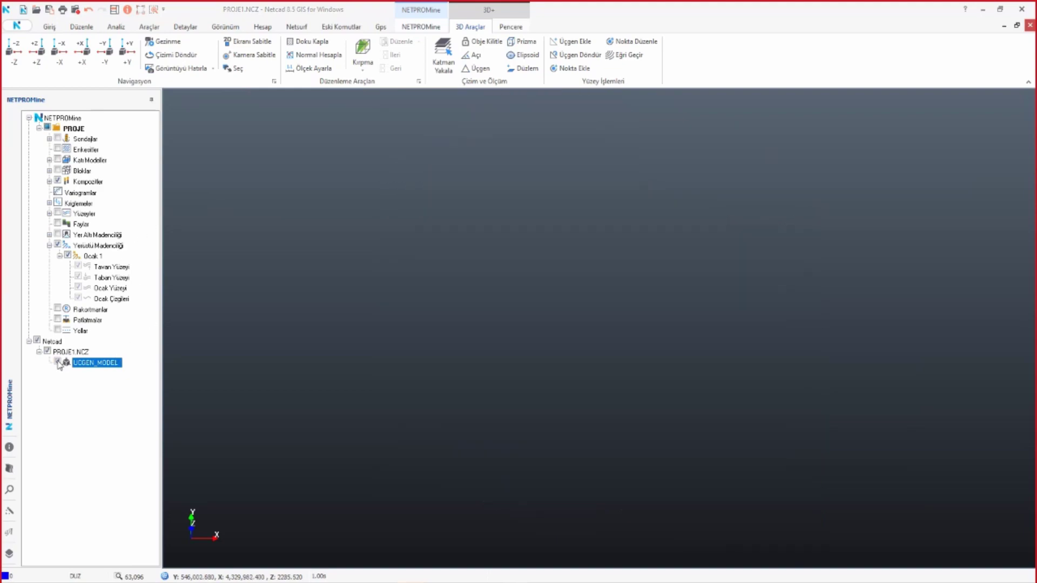
left_click(57, 362)
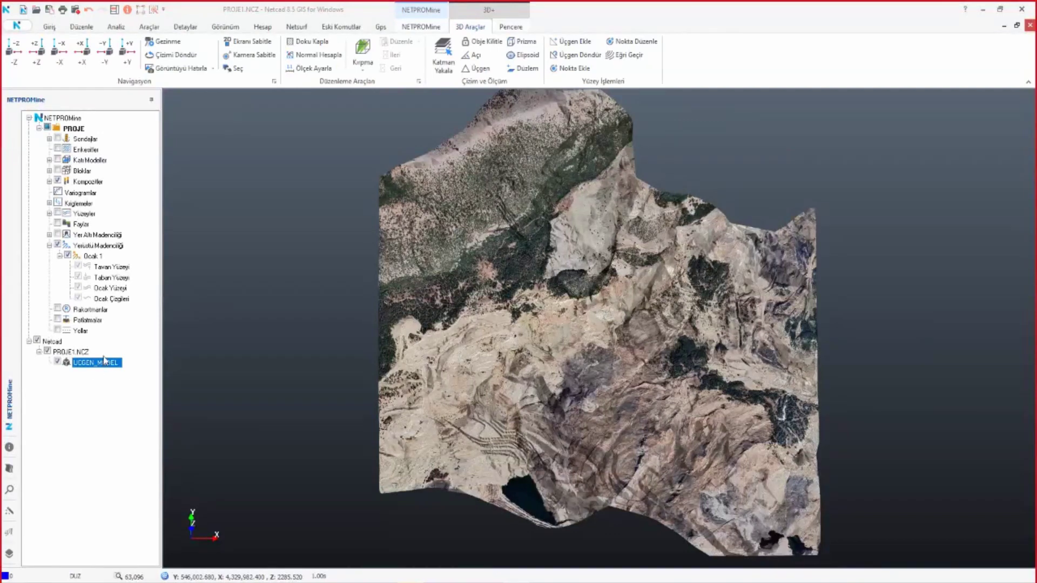
left_click(109, 268)
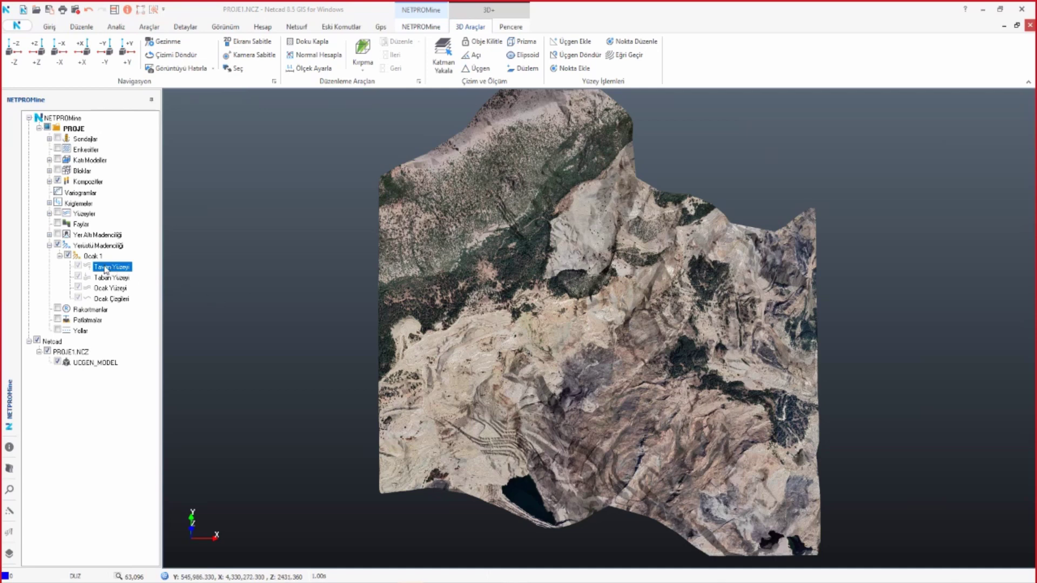
right_click(105, 270)
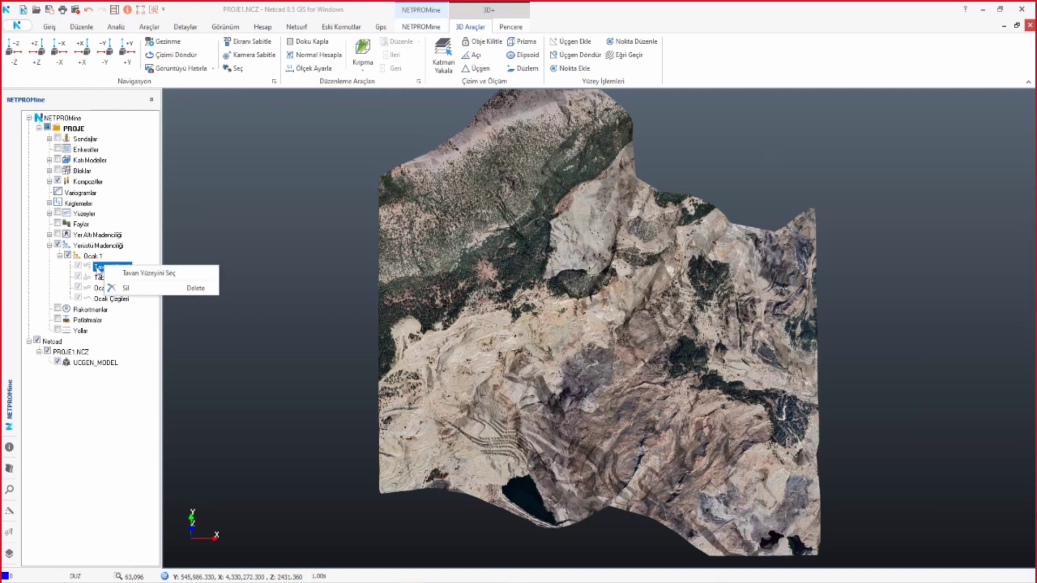
left_click(115, 280)
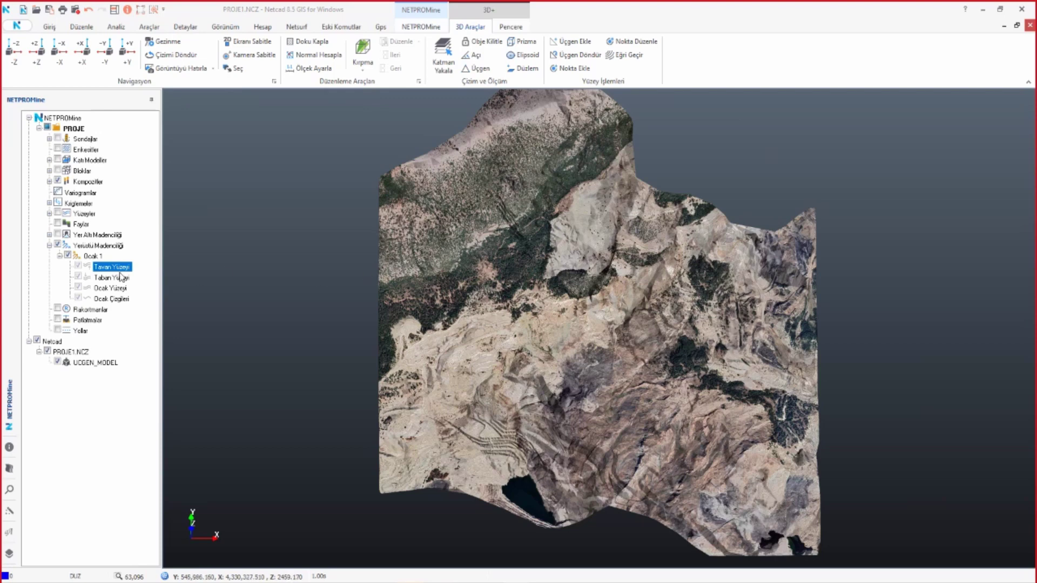
right_click(111, 268)
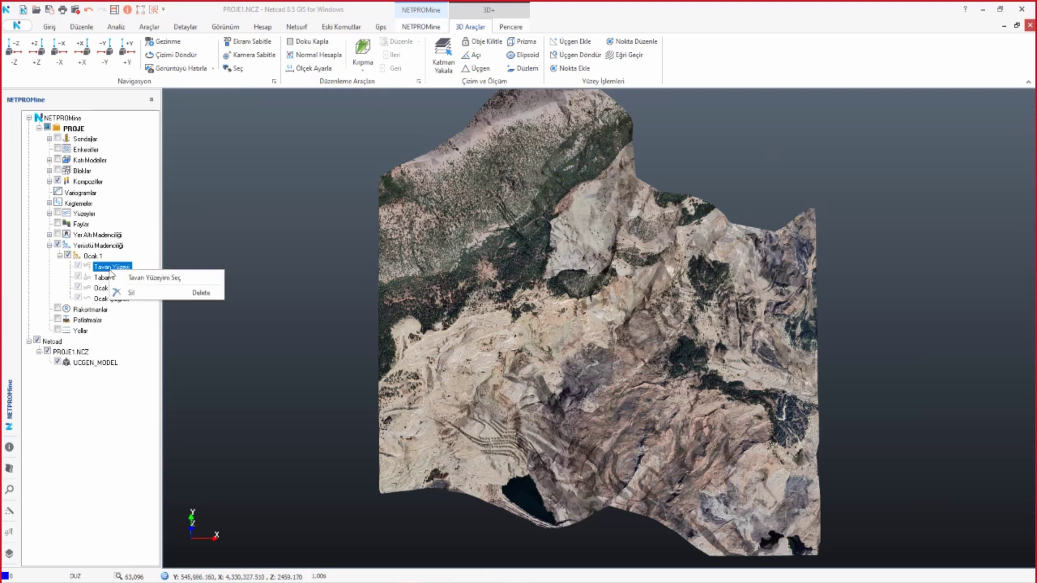
left_click(178, 278)
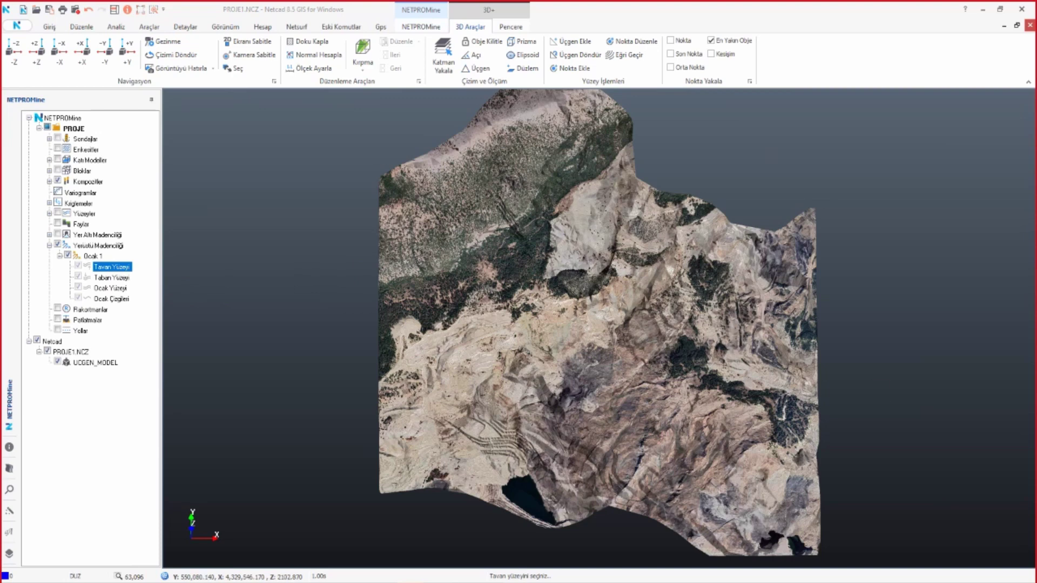
left_click(582, 237)
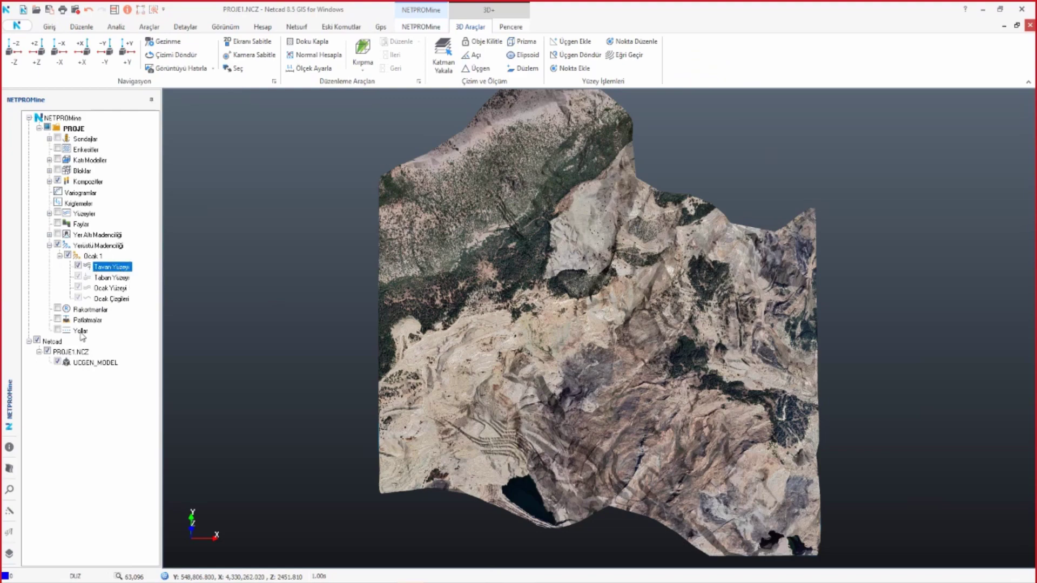
- Hide the satellite-draped UCGEN_MODEL layer and save Ocak 1's changes
left_click(59, 361)
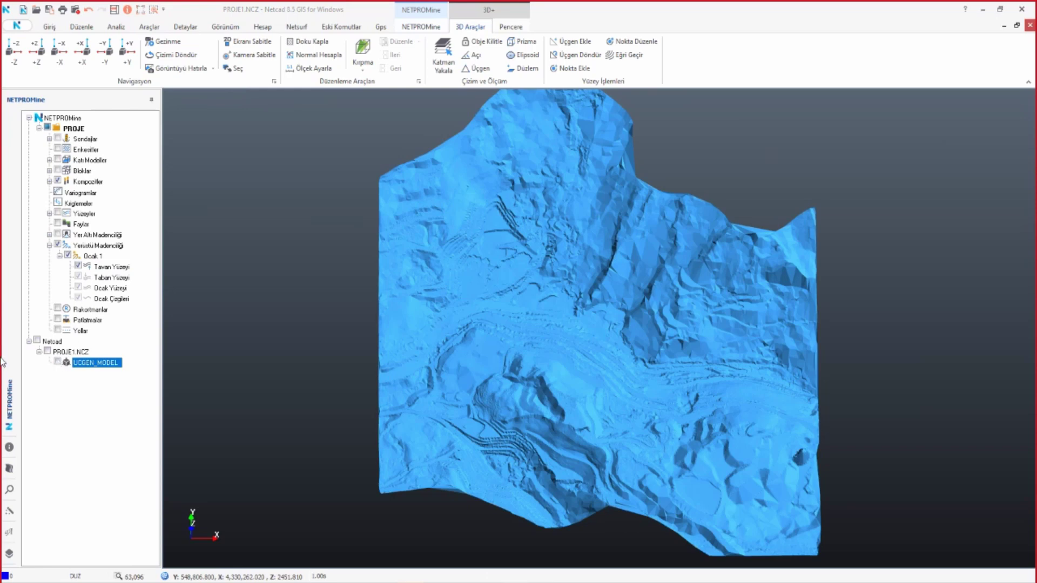
left_click_drag(604, 348, 591, 262)
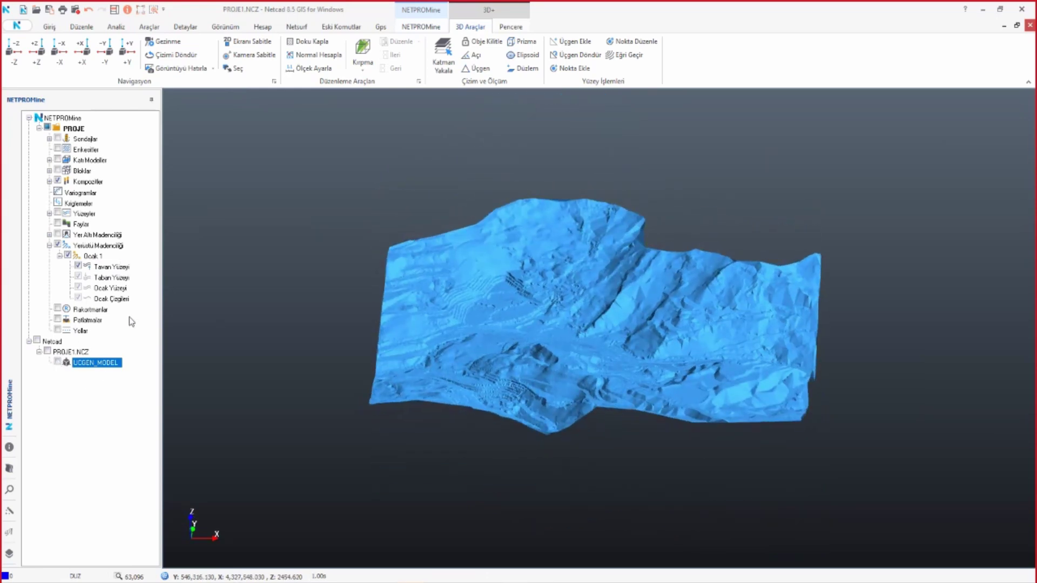
left_click(87, 258)
right_click(89, 255)
left_click(176, 276)
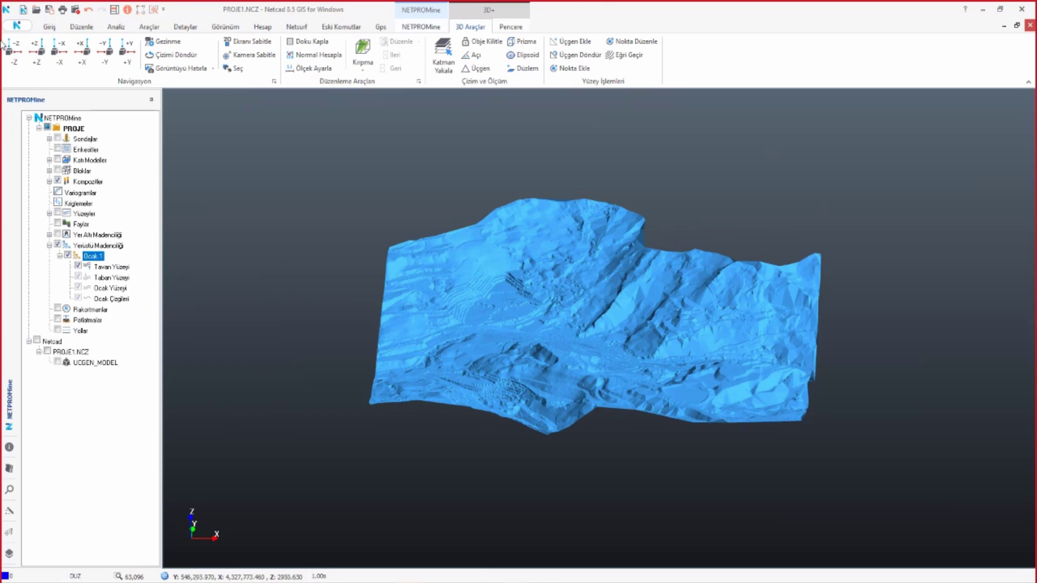
- Switch to a top-down view of the plain terrain and adjust its zoom and position
left_click(18, 51)
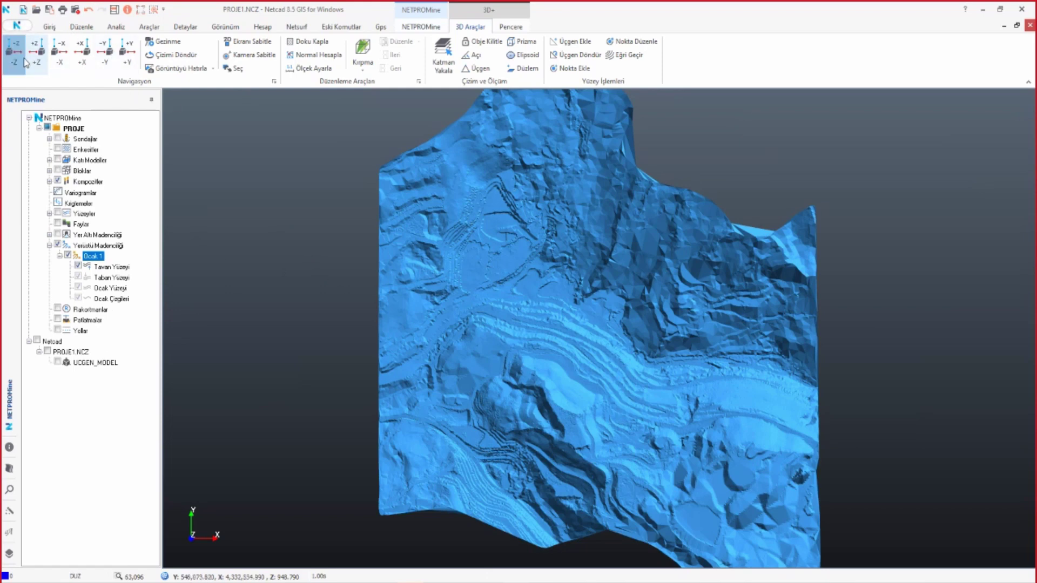
scroll(600, 214, "down", 2)
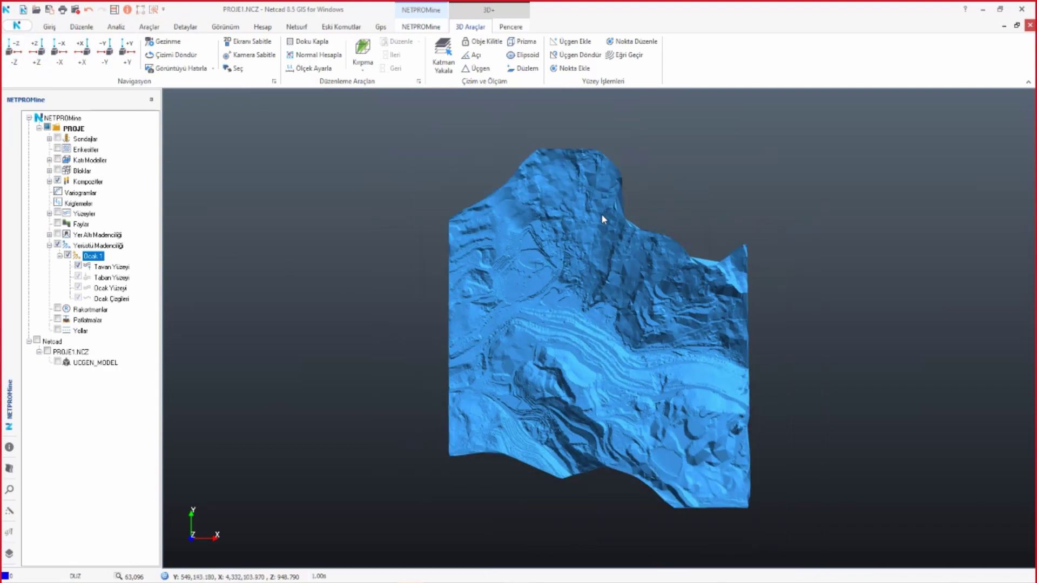
scroll(601, 214, "up", 1)
scroll(618, 208, "up", 1)
middle_click_drag(556, 254, 556, 280)
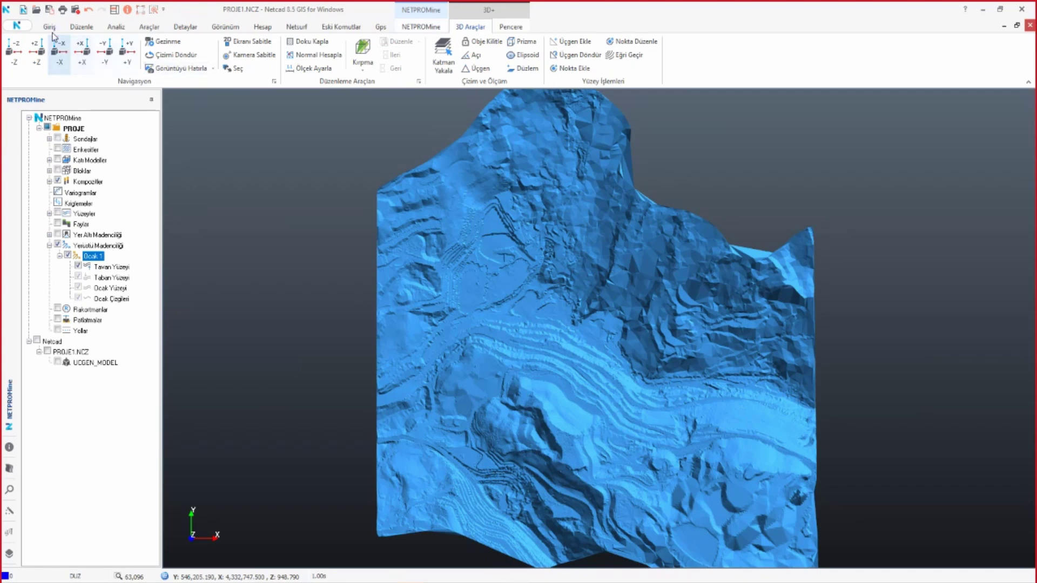
left_click(59, 52)
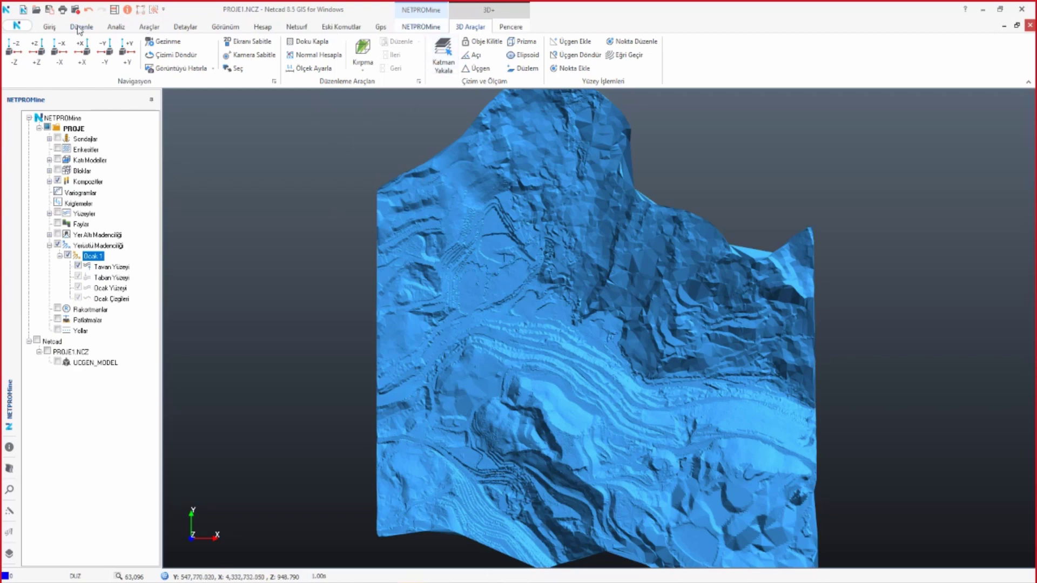
- Start an Alan polygon on a new layer named 'ocaks'
left_click(56, 29)
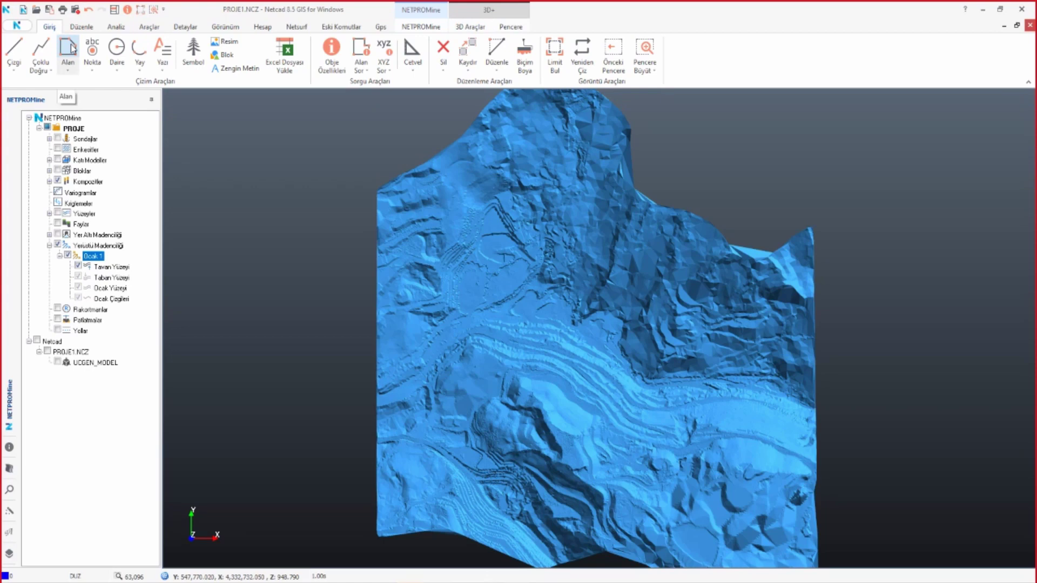
left_click(70, 49)
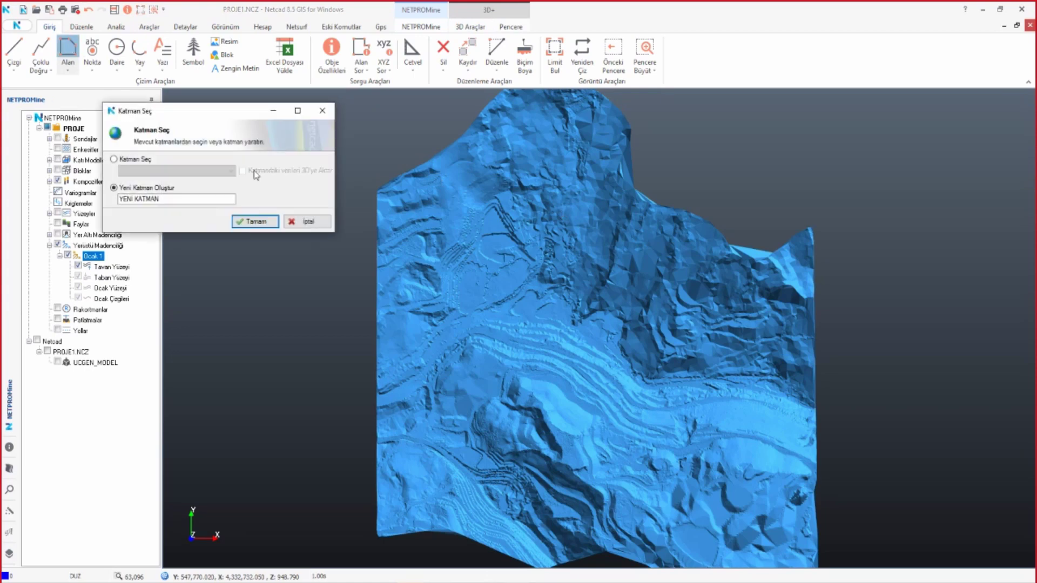
type("ocaks")
left_click(247, 222)
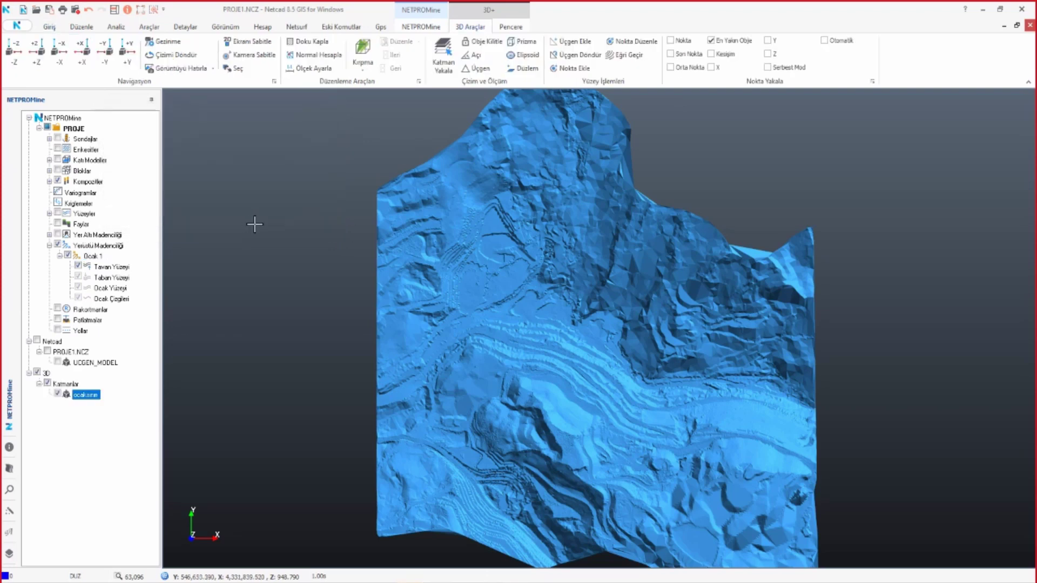
left_click(711, 41)
- Trace eleven boundary vertices around the upper-middle terrain and finish the polygon
left_click(576, 205)
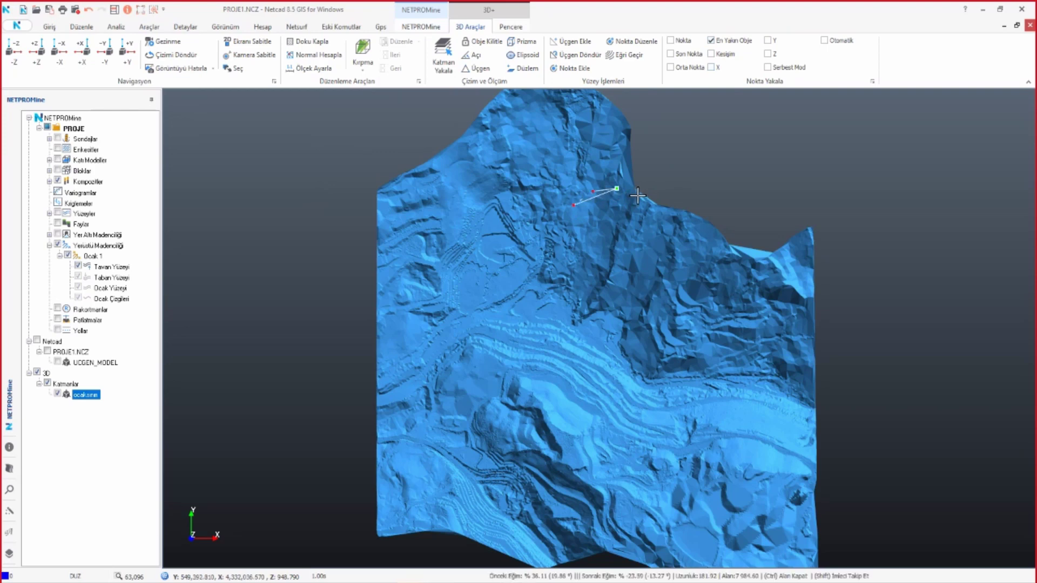
left_click(629, 192)
left_click(661, 216)
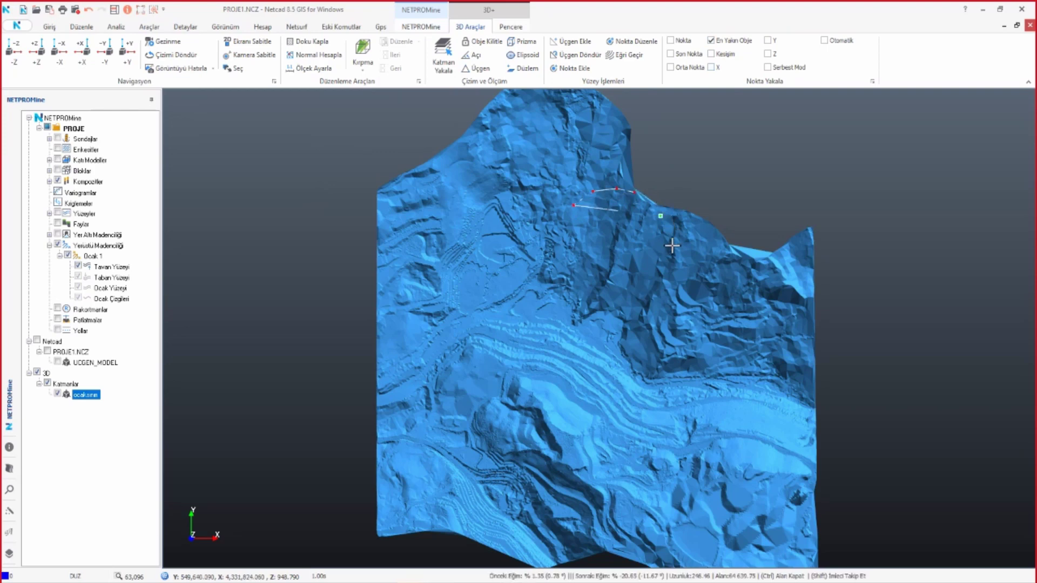
left_click(673, 259)
left_click(669, 288)
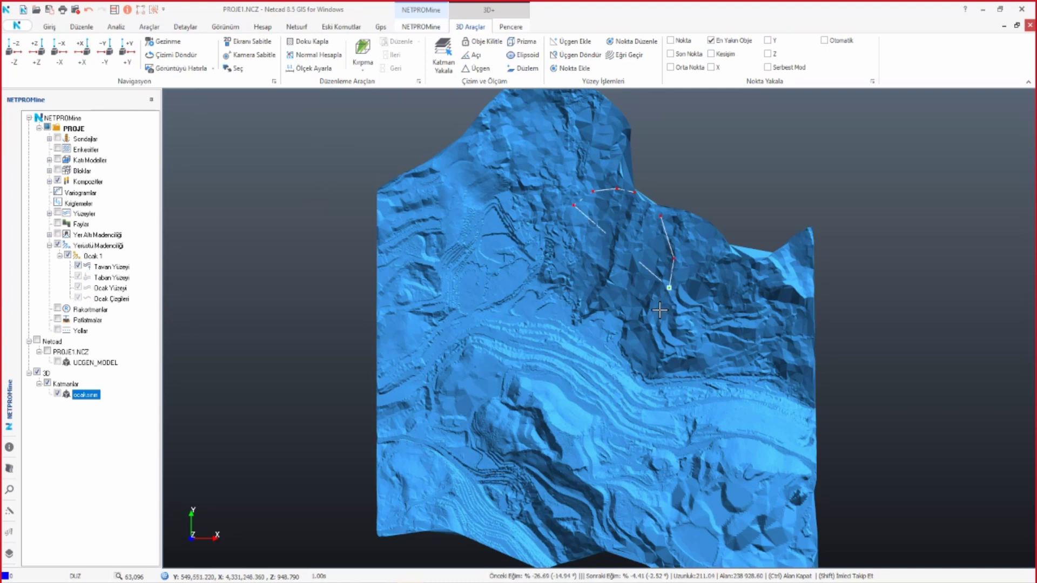
left_click(657, 306)
left_click(642, 314)
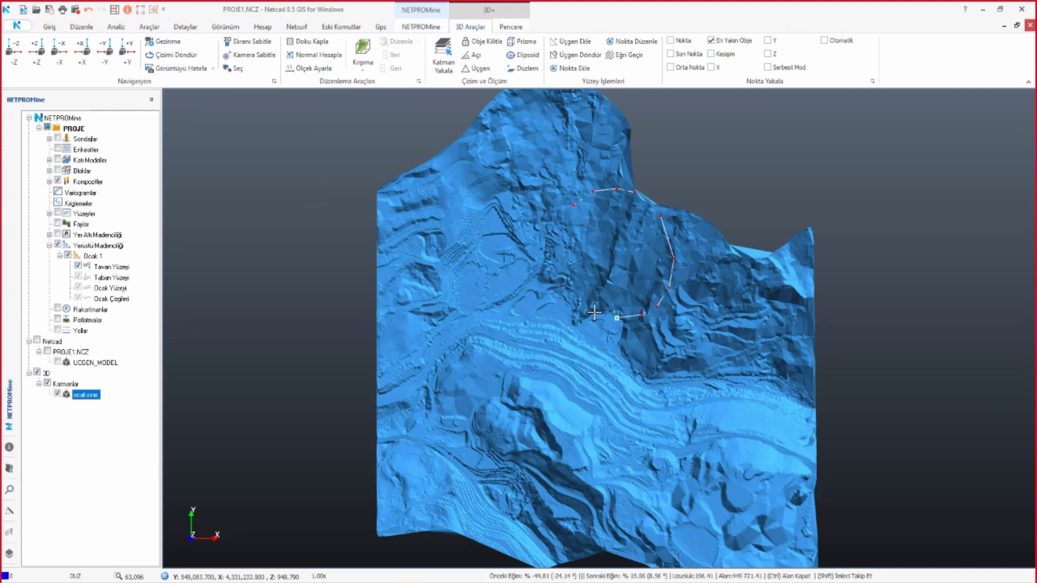
left_click(591, 309)
left_click(562, 279)
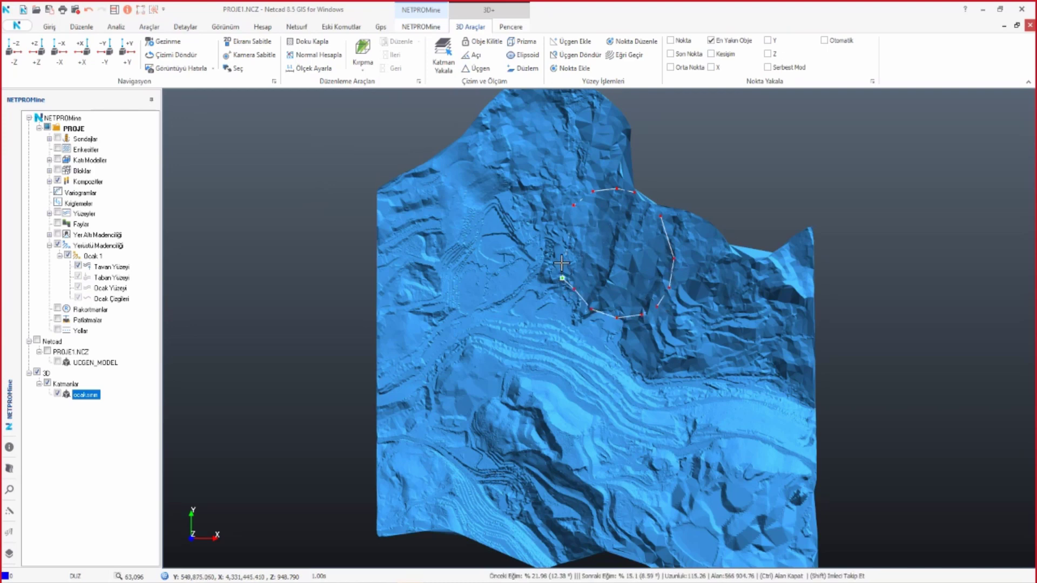
left_click(559, 246)
left_click(562, 222)
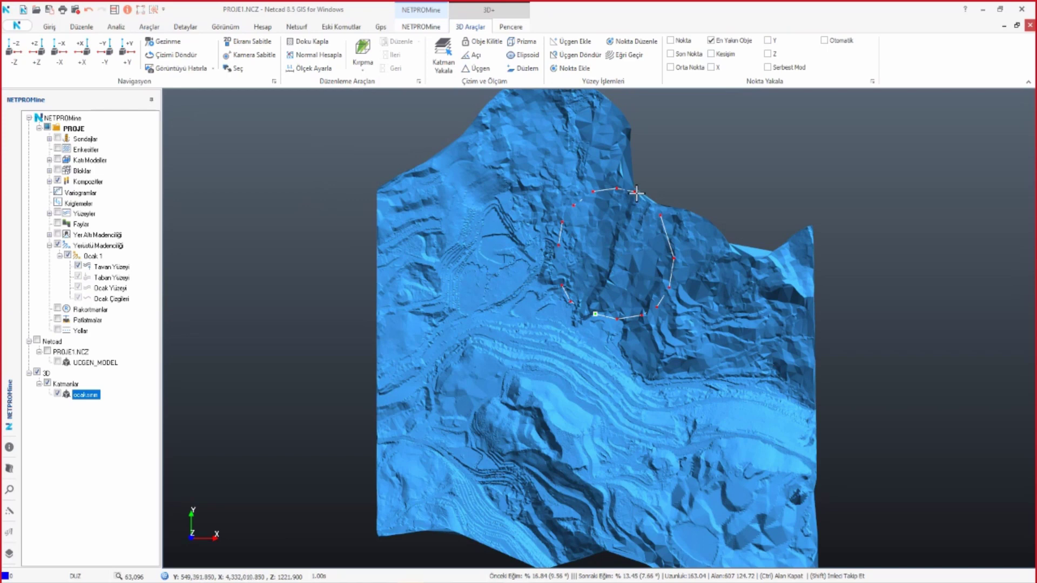
right_click(628, 252)
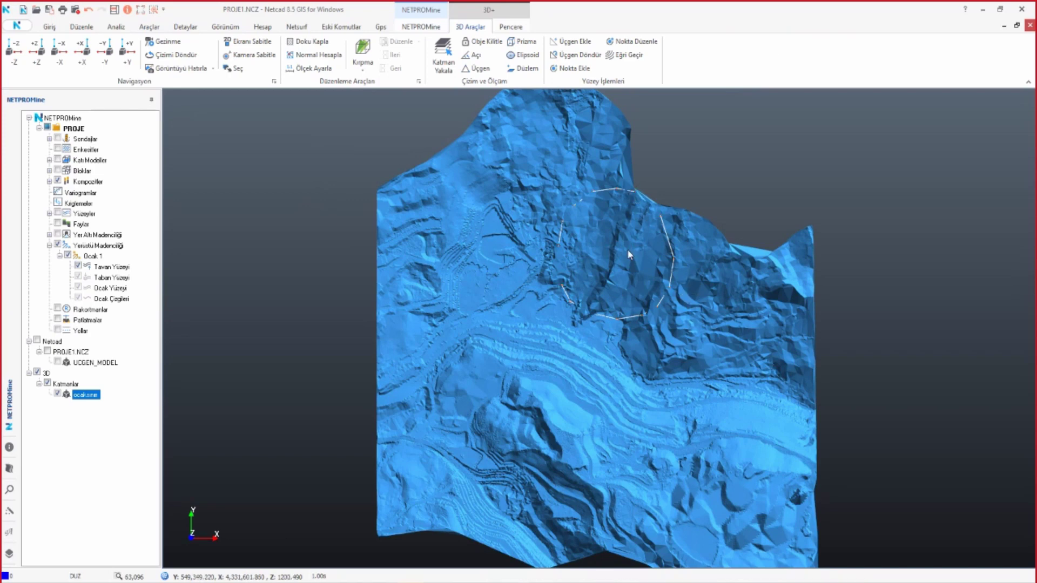
- Tilt and zoom to inspect the boundary, then return to a top-down view
scroll(627, 249, "up", 3)
scroll(630, 243, "up", 2)
mouse_move(634, 234)
middle_mouse_down()
mouse_move(819, 149)
mouse_move(821, 189)
mouse_move(631, 180)
middle_mouse_up()
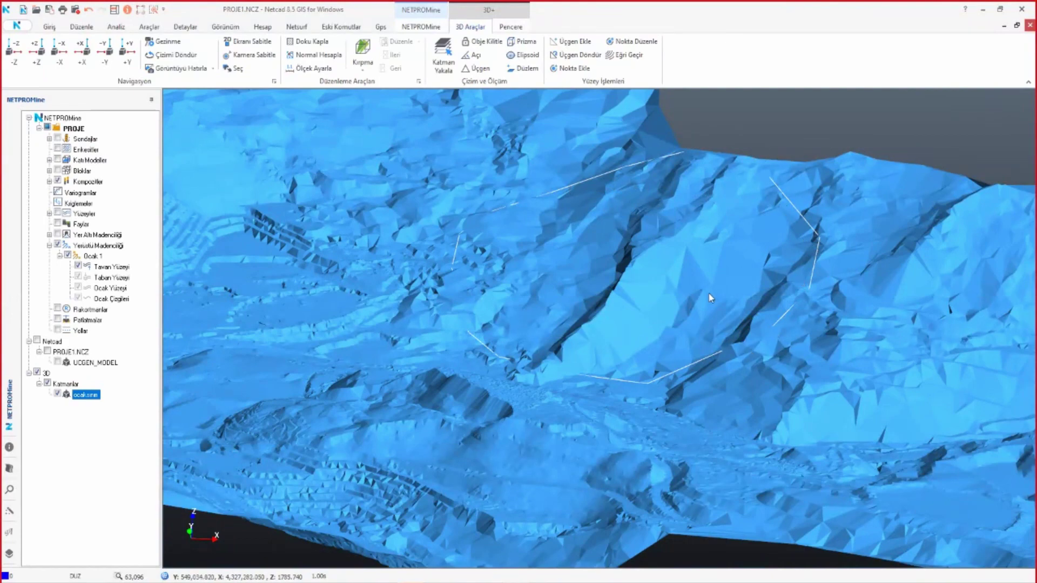
scroll(708, 293, "down", 3)
left_click(37, 49)
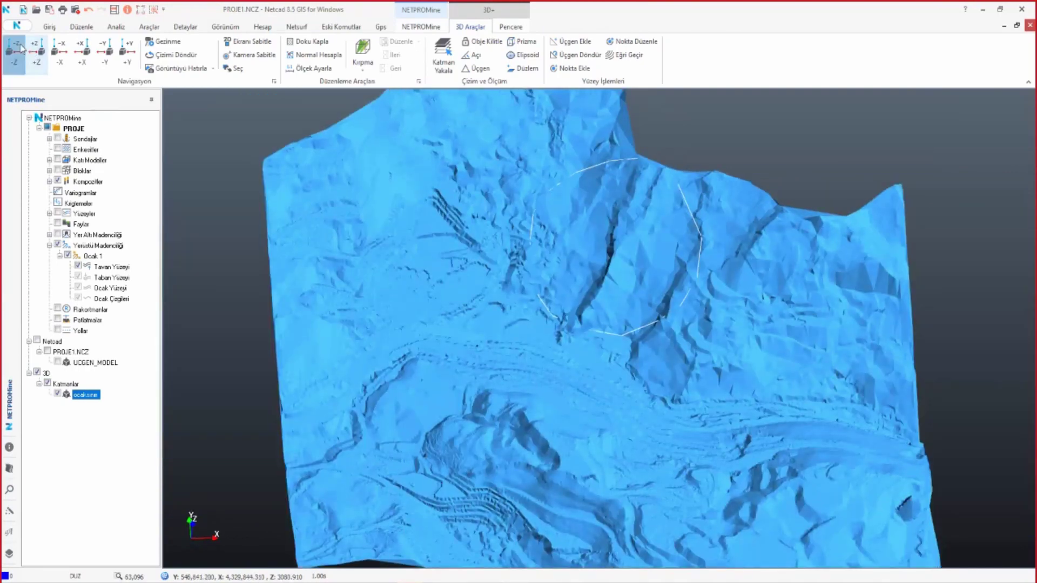
scroll(532, 240, "up", 2)
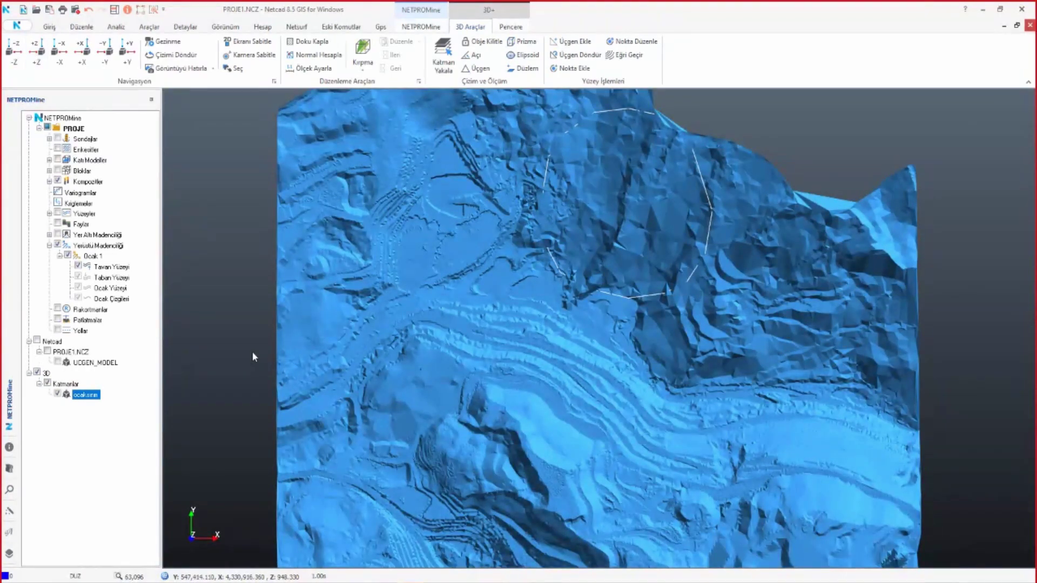
left_click(413, 27)
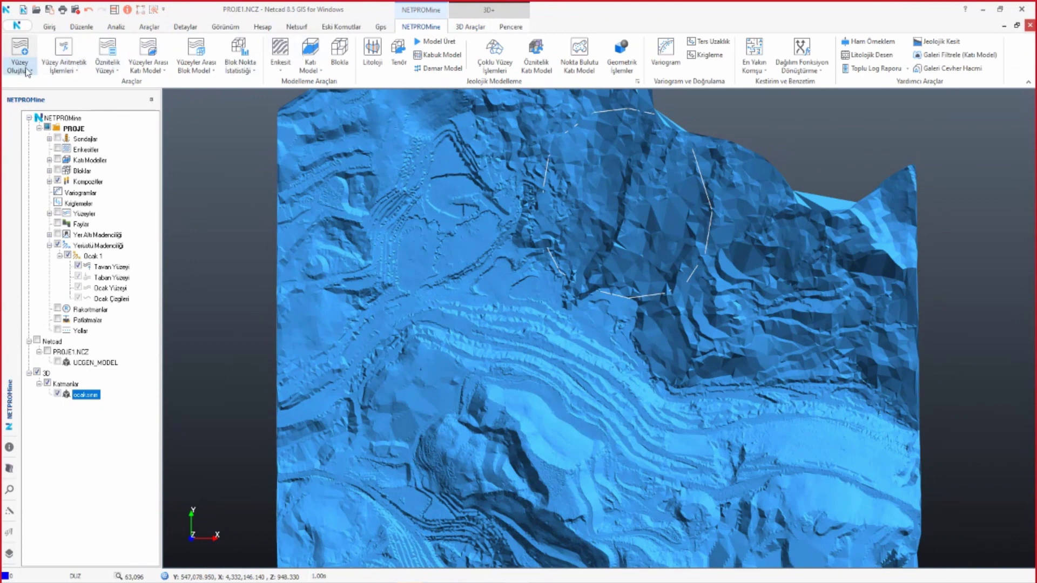
- Run Çizgi Modeli İzlesin, picking the pit boundary polyline and then the terrain surface
left_click(55, 67)
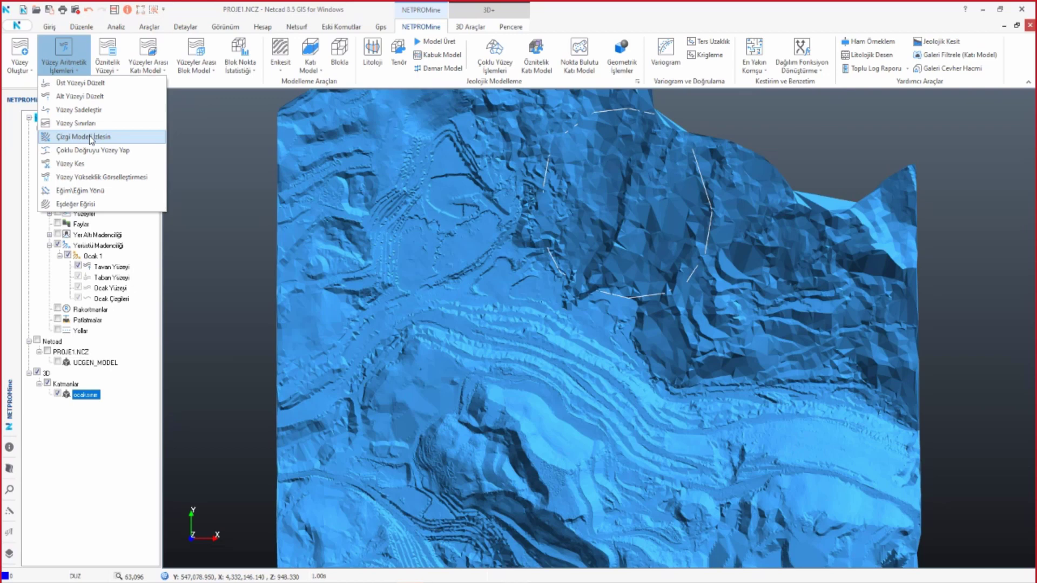
left_click(91, 137)
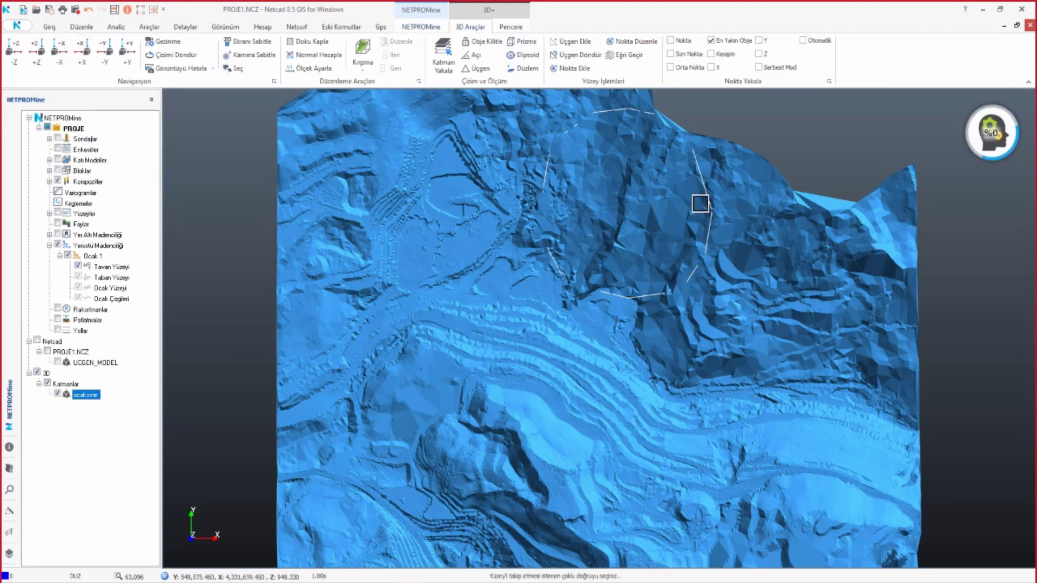
left_click(703, 189)
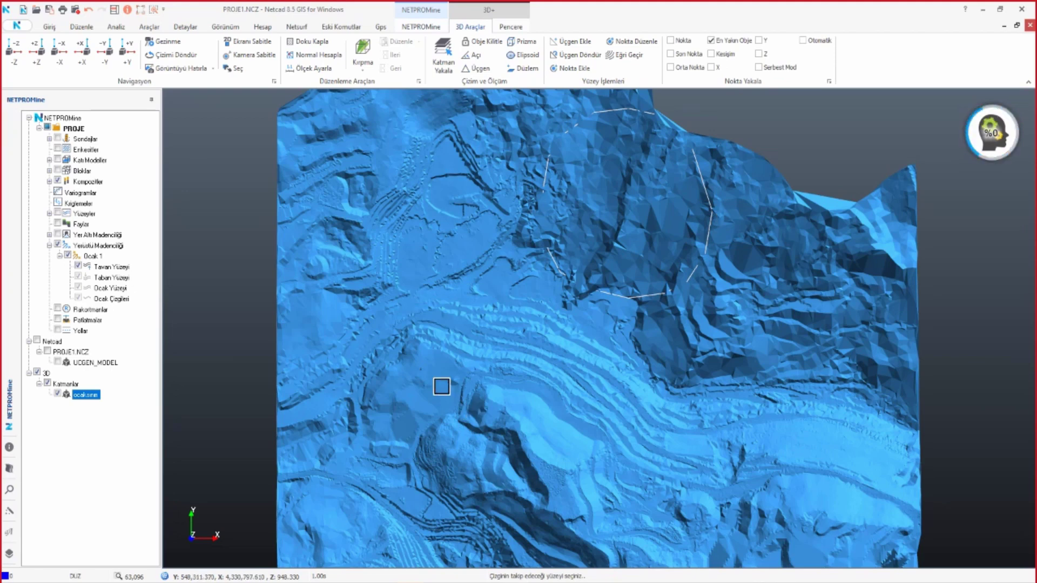
left_click(433, 379)
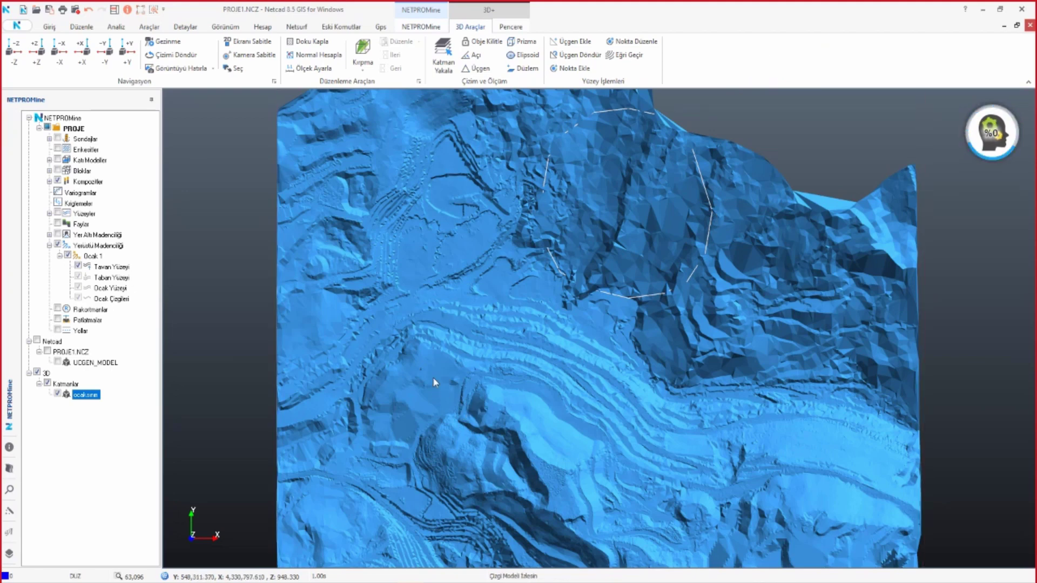
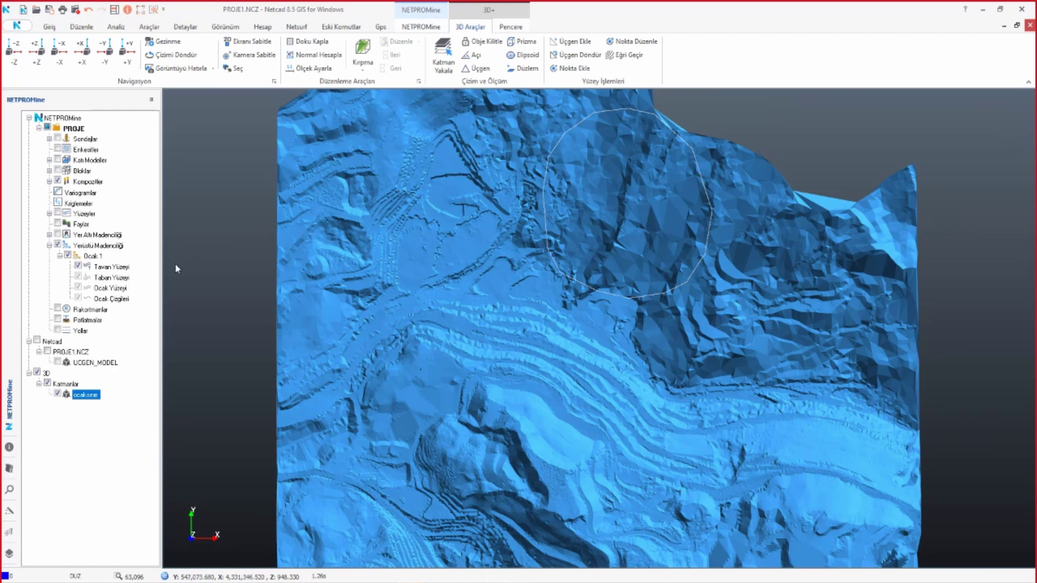
- Add the ocaksının layer outline to Ocak 1's Ocak Çizgileri as a pit line, using Tabaka Seç
right_click(95, 299)
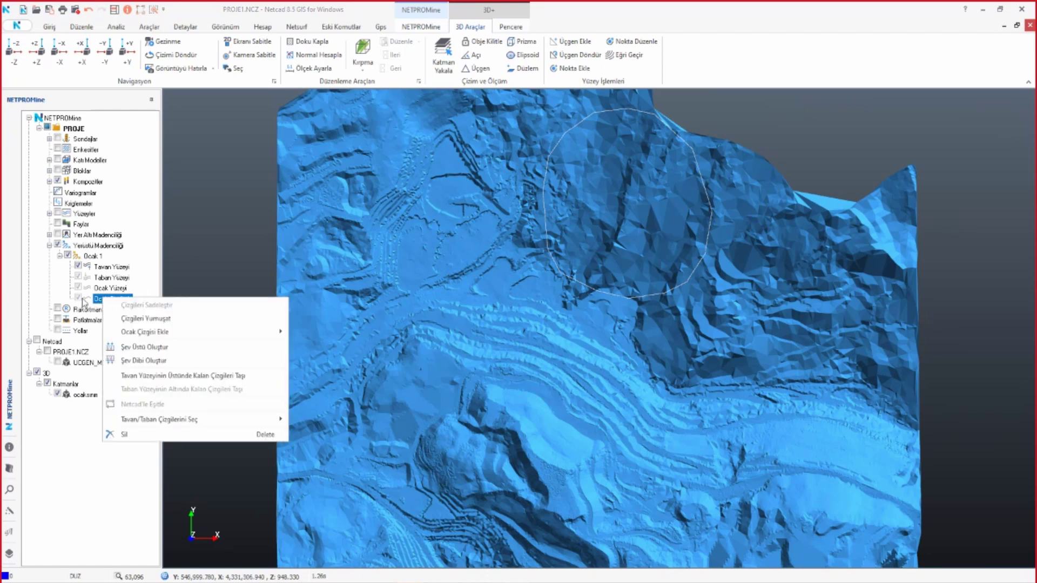
mouse_move(146, 332)
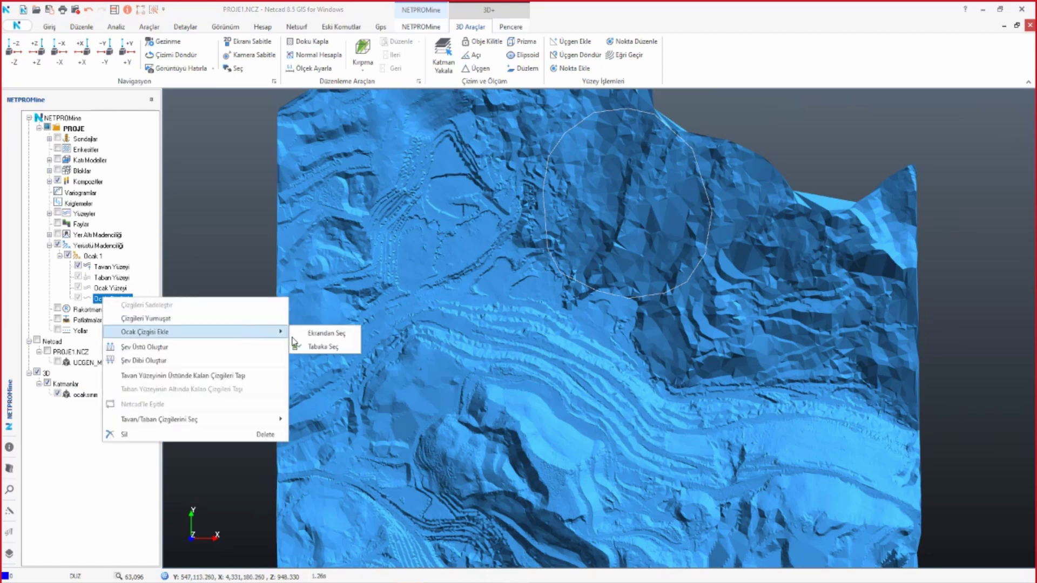
left_click(335, 346)
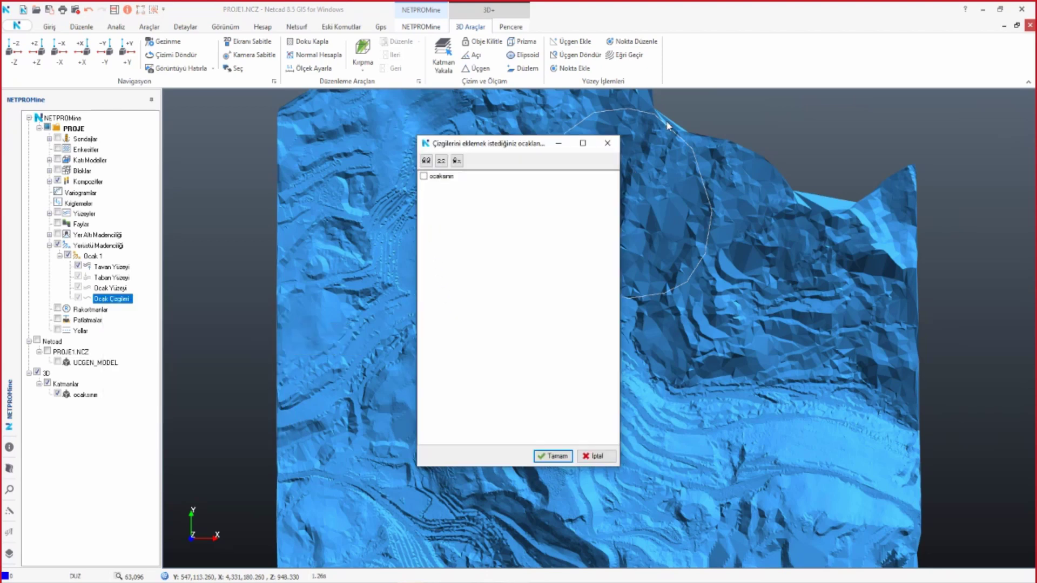
left_click(423, 176)
left_click(564, 457)
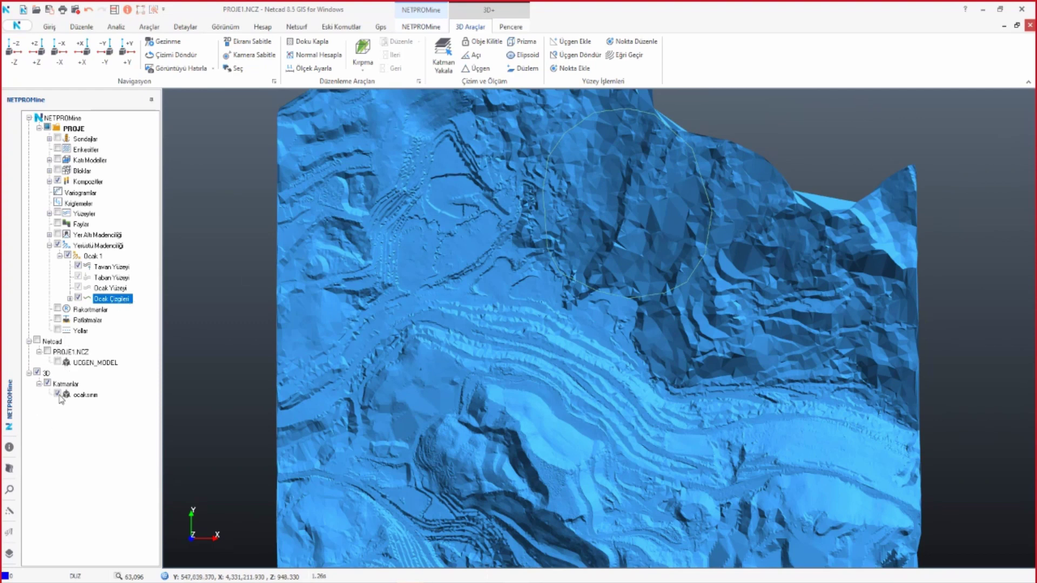
- Hide the ocaksının layer and select the new pit line Çizgi 1 under Ocak Çizgileri
left_click(58, 395)
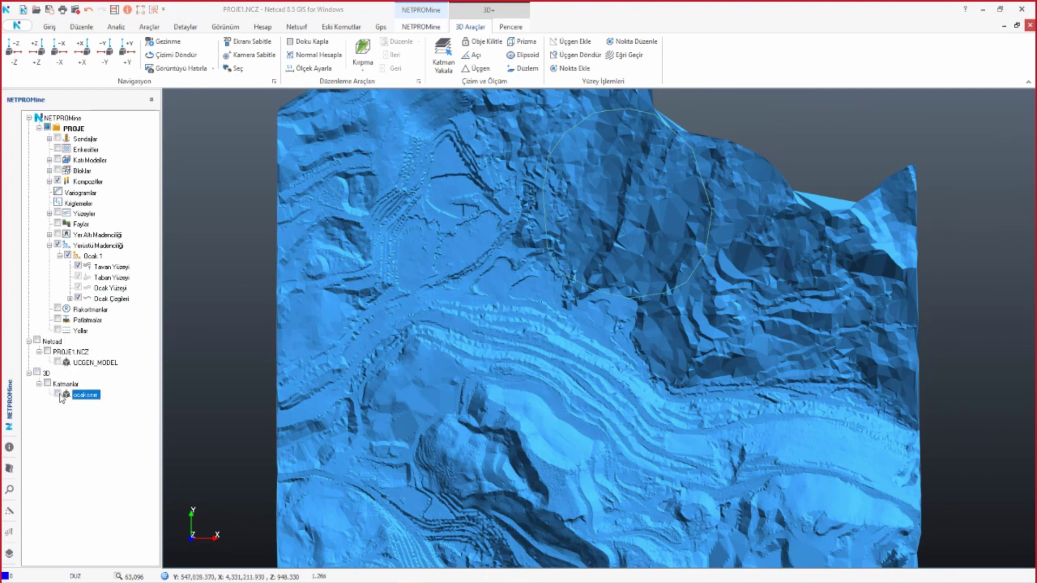
left_click(70, 299)
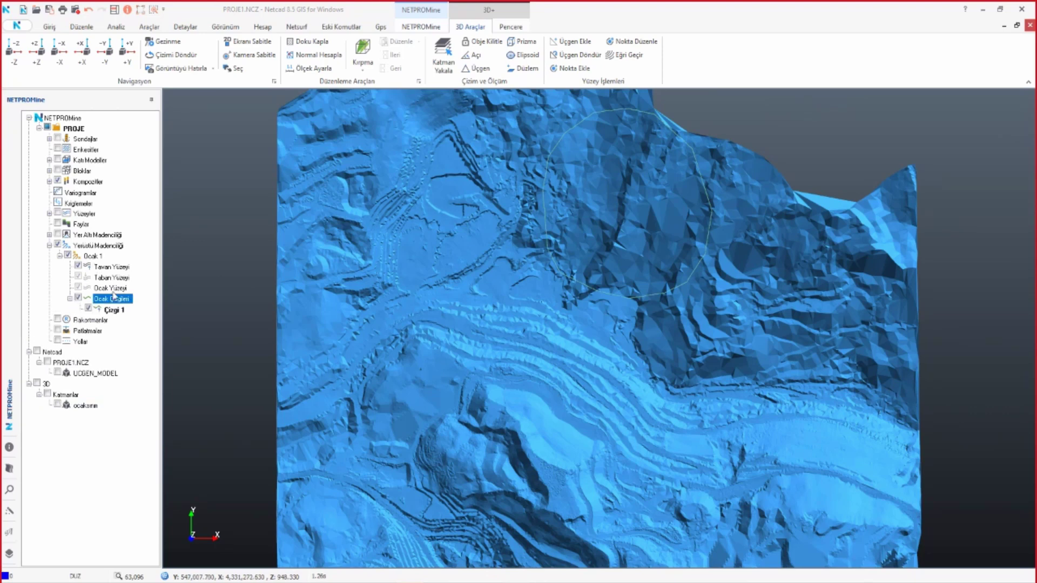
left_click(122, 311)
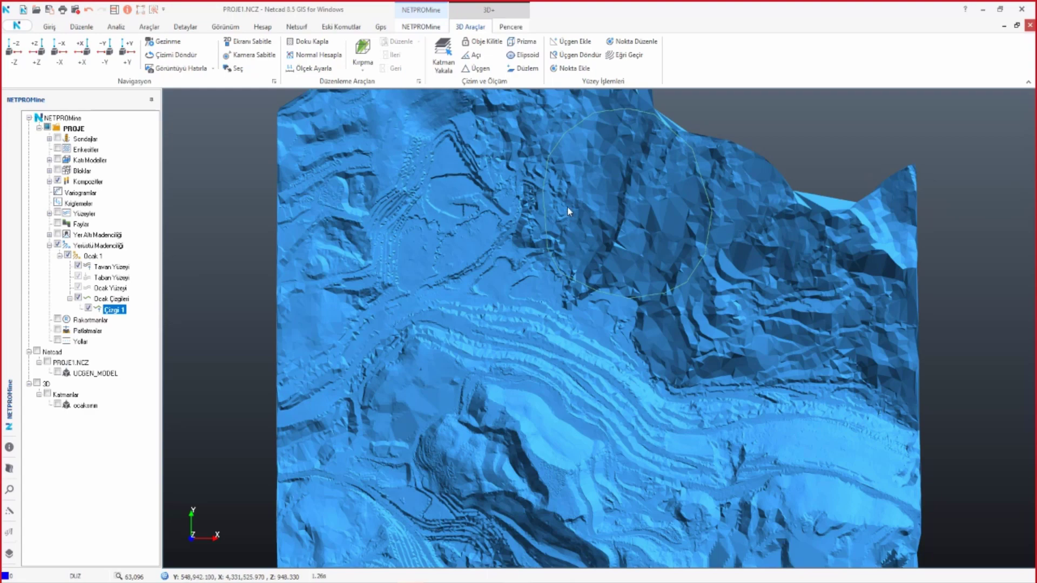
middle_click_drag(568, 211, 587, 216)
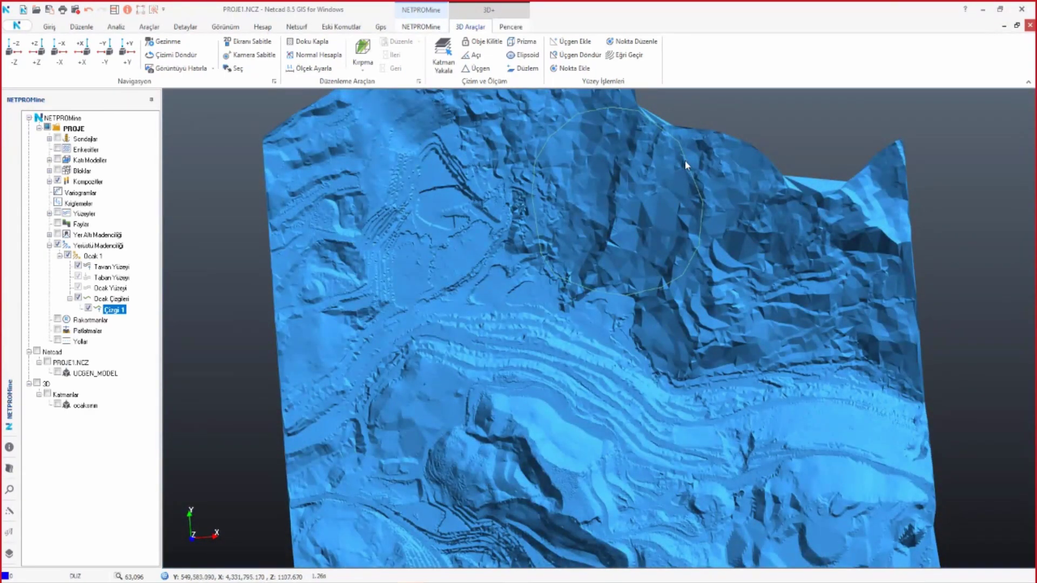
- Look through Ocak 1's options without choosing any, then return to the top-down view
right_click(88, 258)
left_click(140, 277)
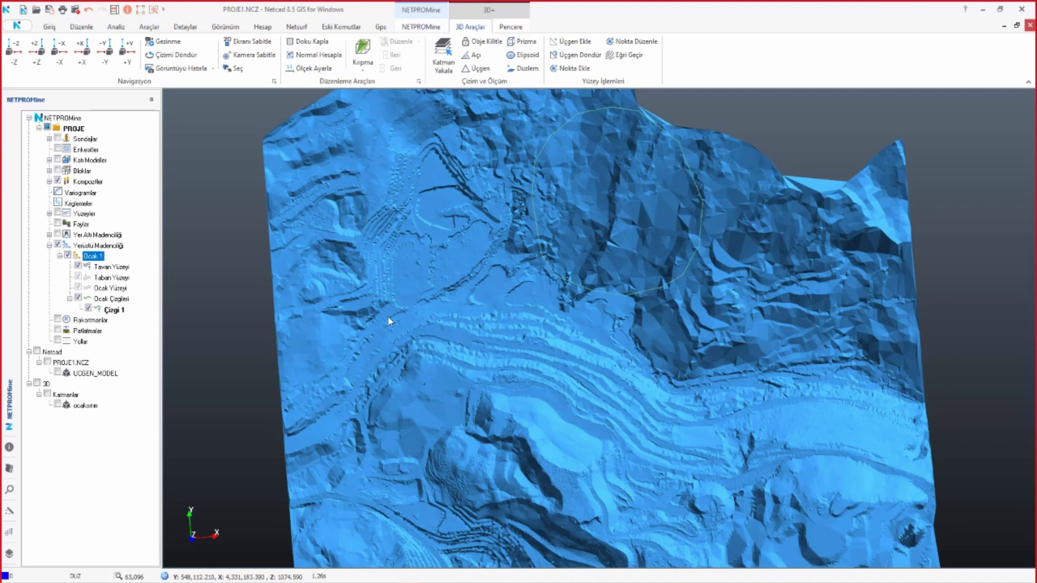
right_click(91, 259)
key("Escape")
left_click(25, 58)
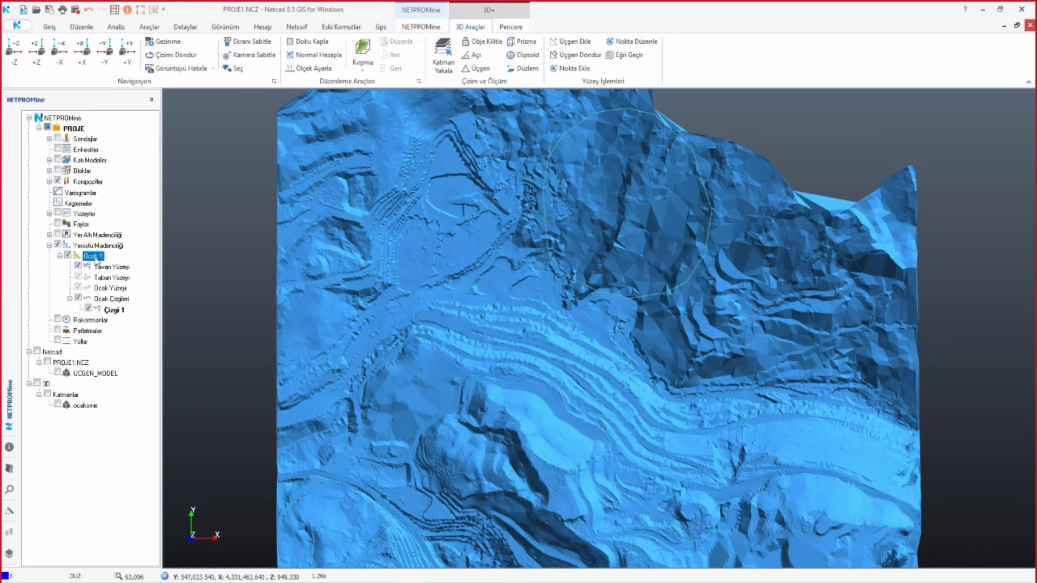
- Give Ocak 1's default benches constant bench width, inward-downward direction and 15 m bench height
right_click(96, 259)
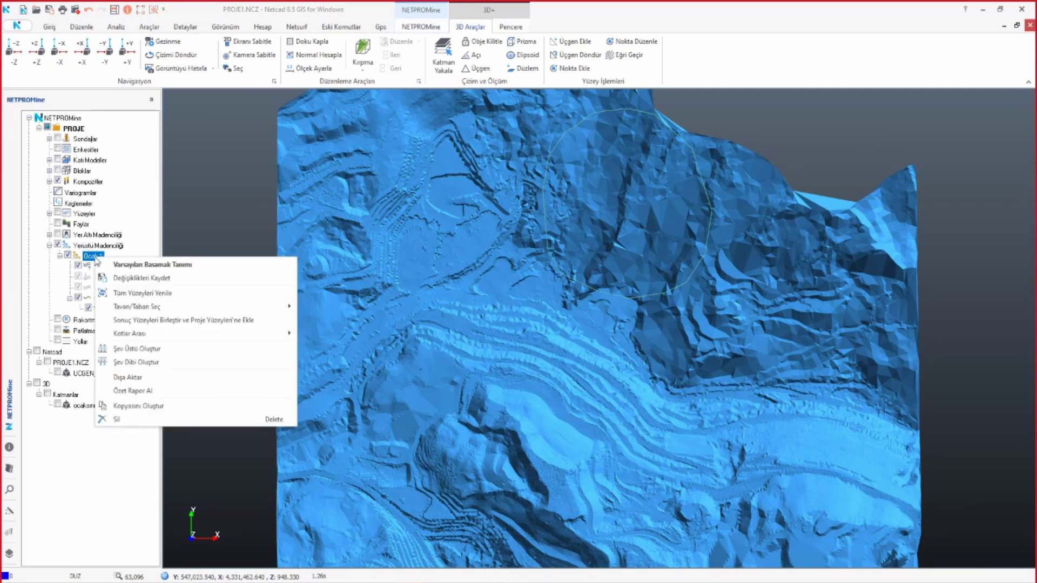
left_click(173, 263)
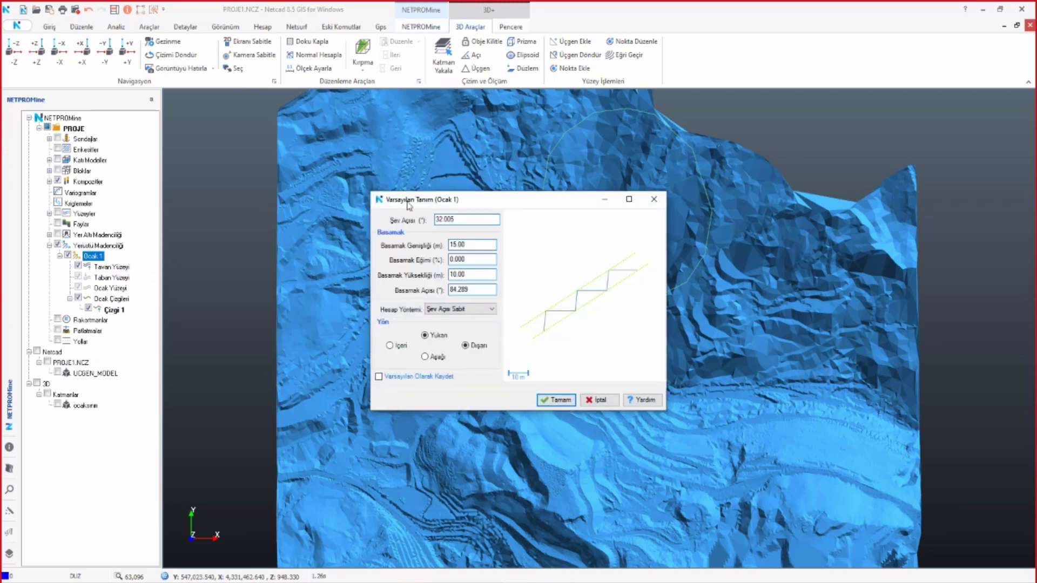
left_click(468, 306)
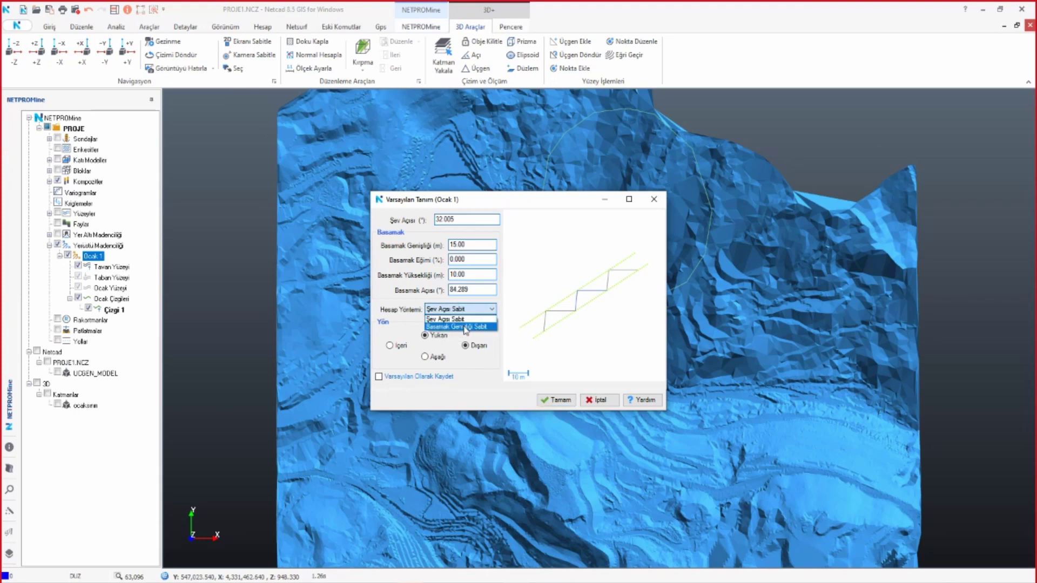
left_click(465, 327)
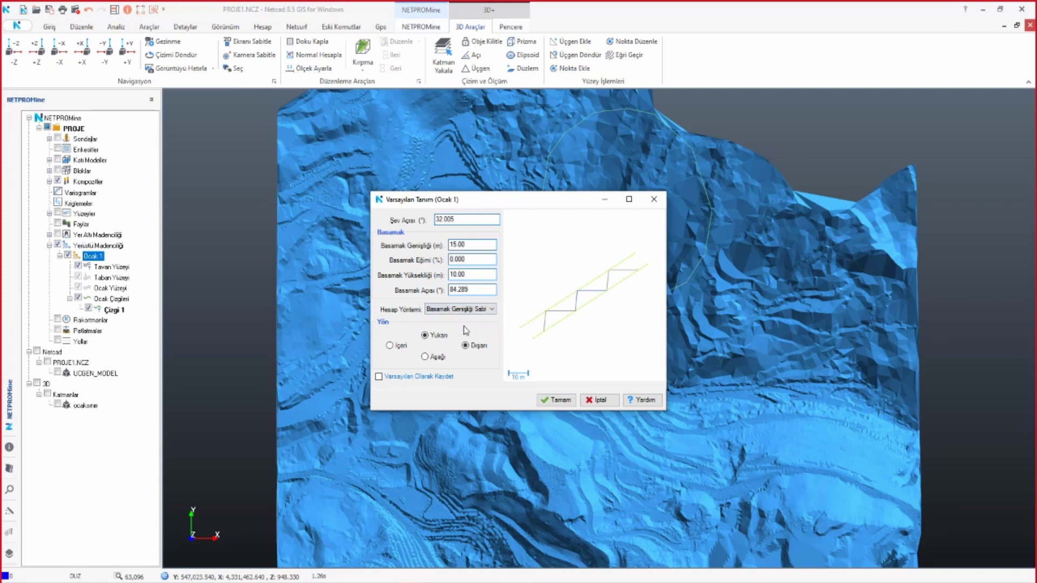
left_click(400, 346)
left_click(435, 357)
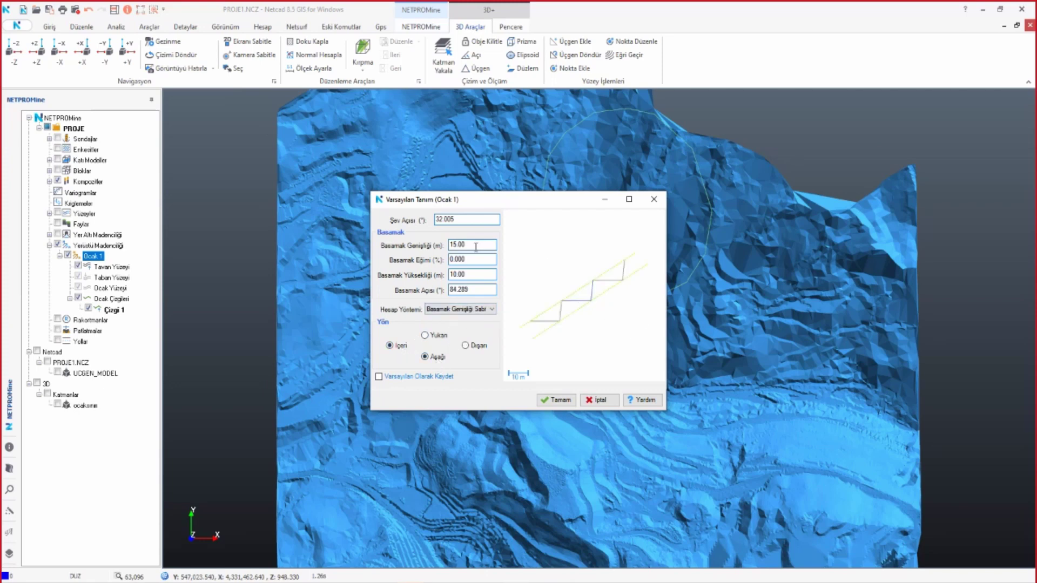
double_click(473, 273)
type("15")
key("Tab")
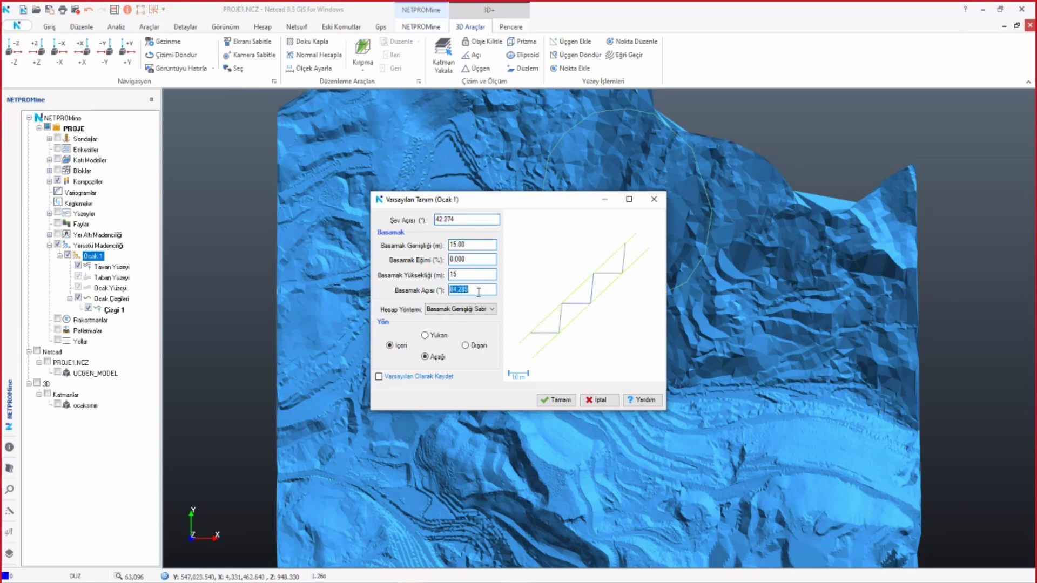
- Set the bench slope to 0 after trying -10, giving a 42.274° slope angle
double_click(480, 219)
double_click(471, 259)
left_click(452, 260)
type("-1")
type("0")
key("Delete")
left_click(470, 276)
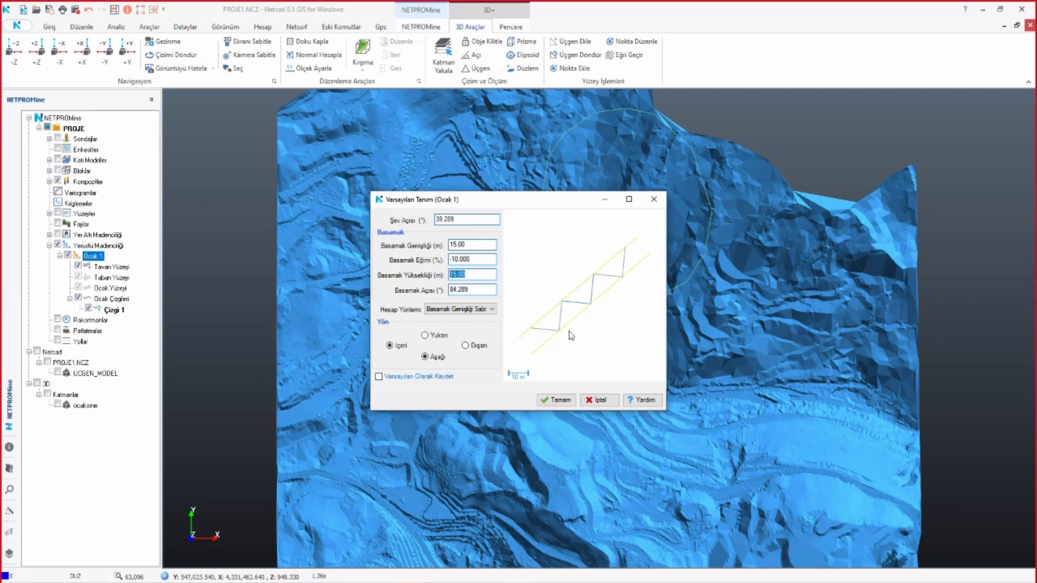
double_click(452, 259)
type("0")
key("Tab")
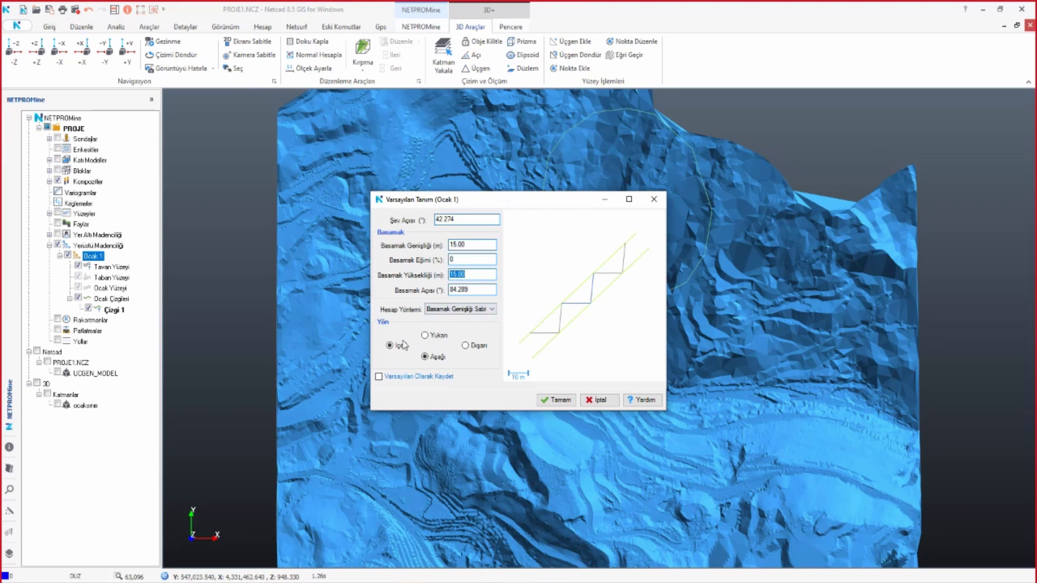
- Keep the bench direction İçeri and Aşağı and apply Ocak 1's bench definition
left_click(427, 359)
left_click(427, 358)
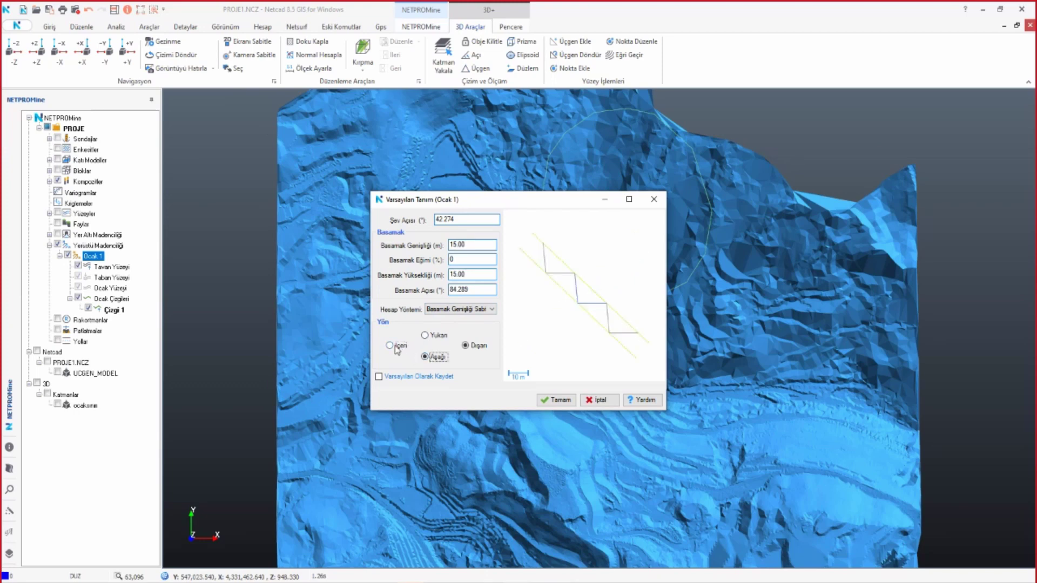
left_click(396, 349)
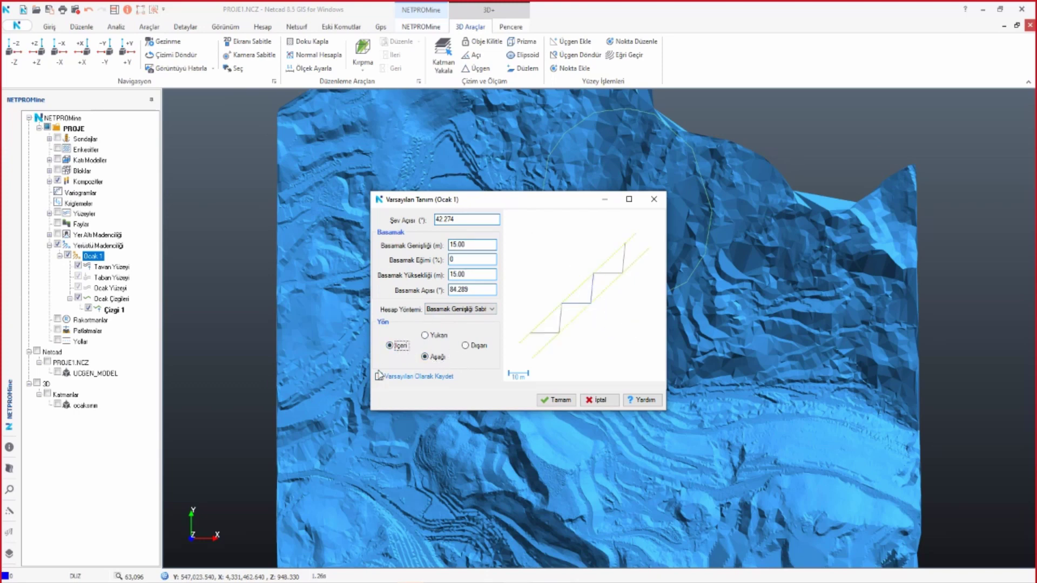
left_click_drag(507, 207, 491, 322)
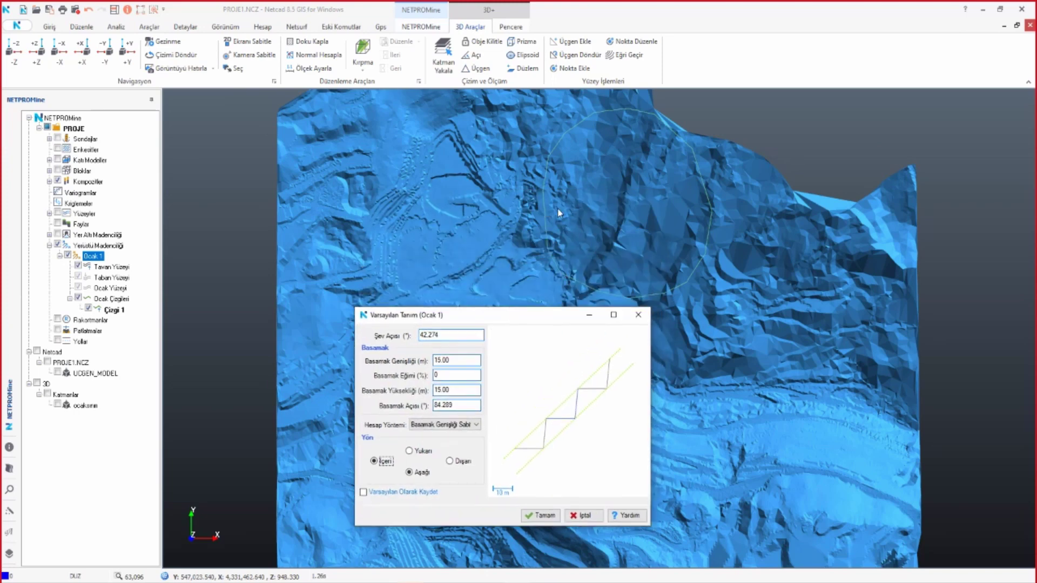
left_click(409, 452)
left_click(409, 472)
left_click(531, 518)
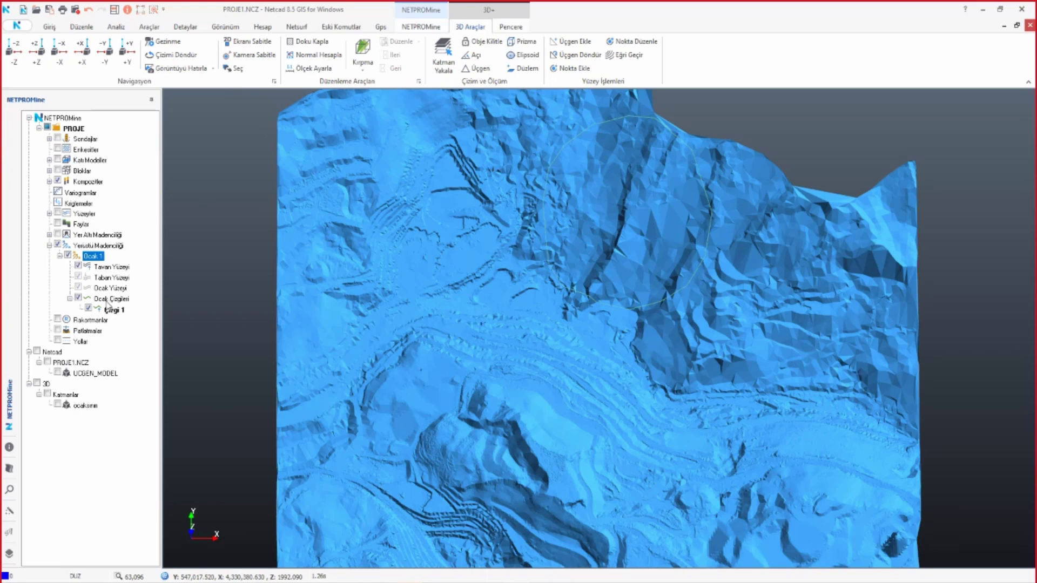
- Save the changes to Ocak 1 with Değişiklikleri Kaydet
right_click(99, 257)
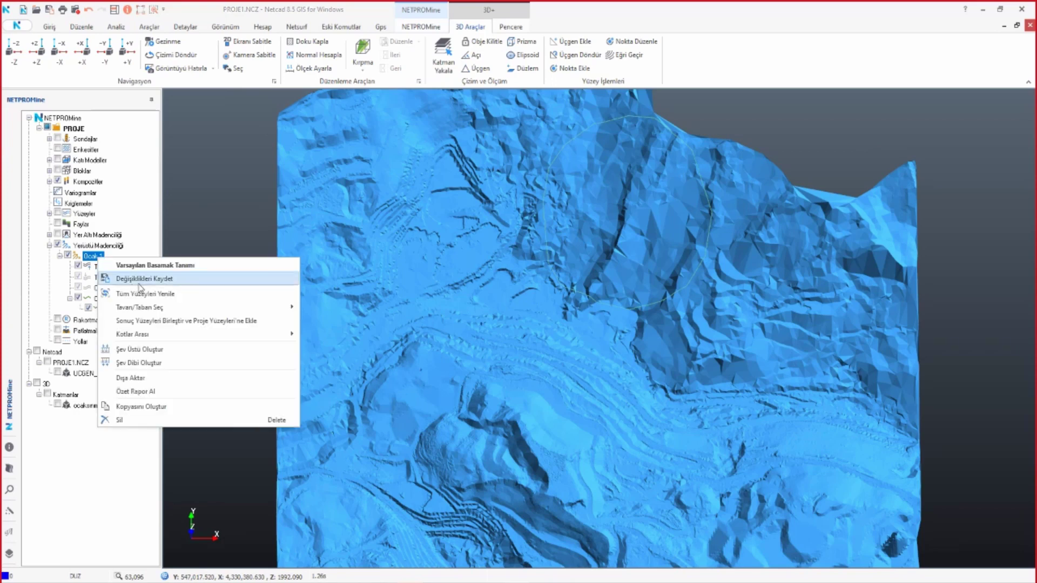
left_click(148, 279)
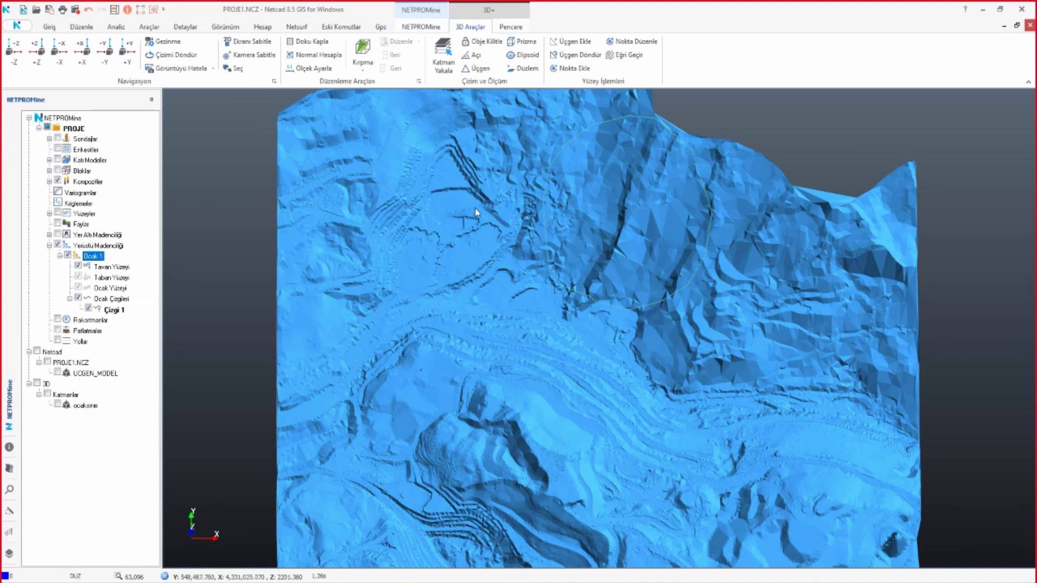
left_click_drag(626, 144, 623, 232)
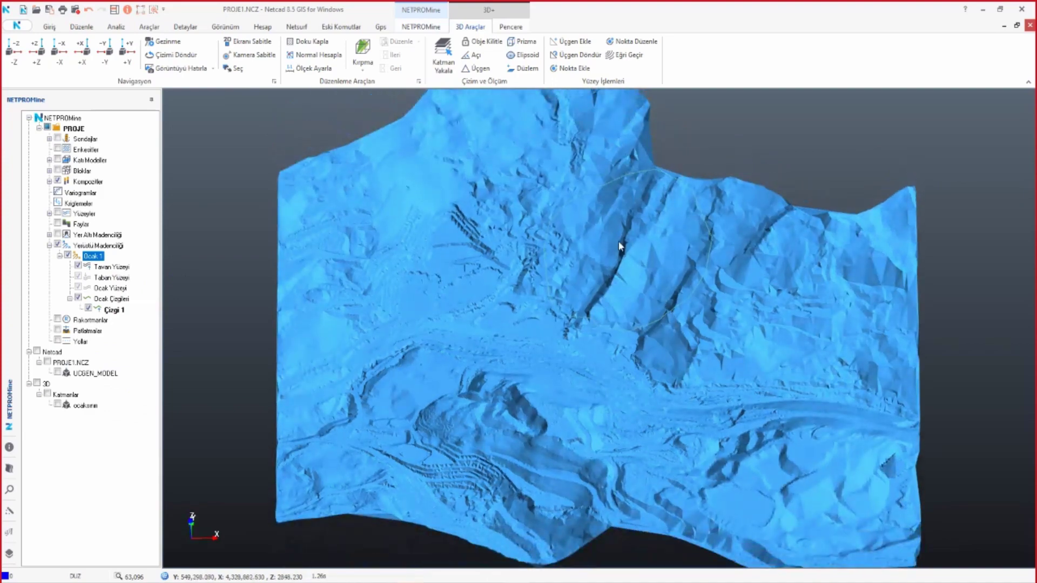
scroll(617, 241, "up", 3)
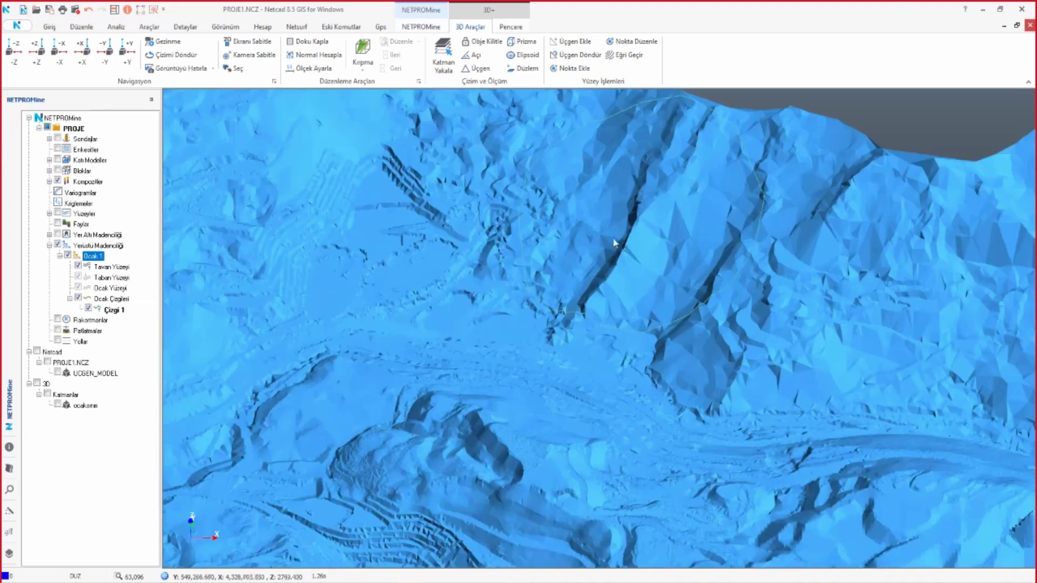
- Hide Ocak 1's Tavan Yüzeyi and view the Çizgi 1 outline from above
left_click(79, 267)
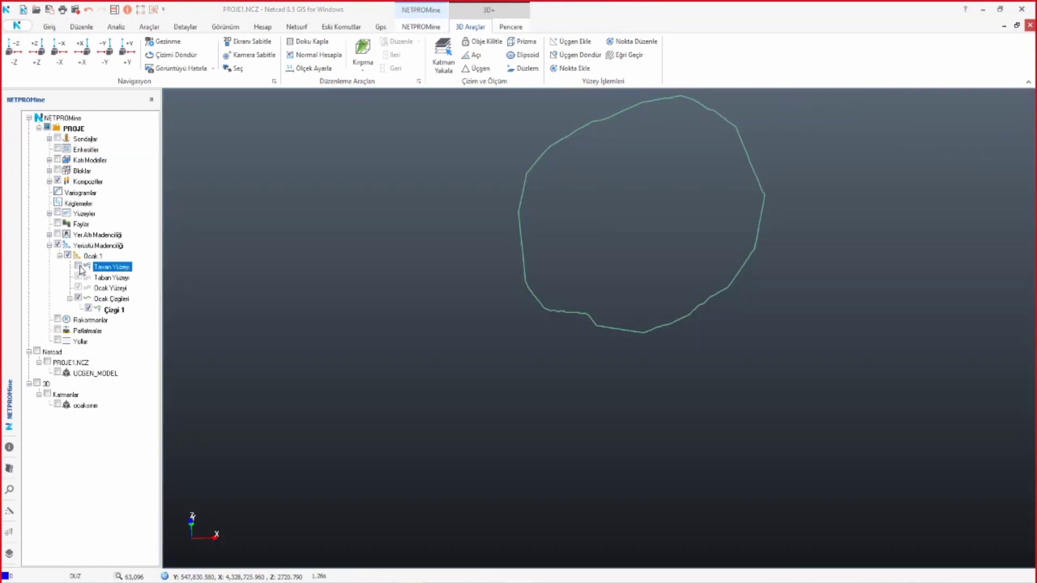
left_click_drag(650, 246, 656, 235)
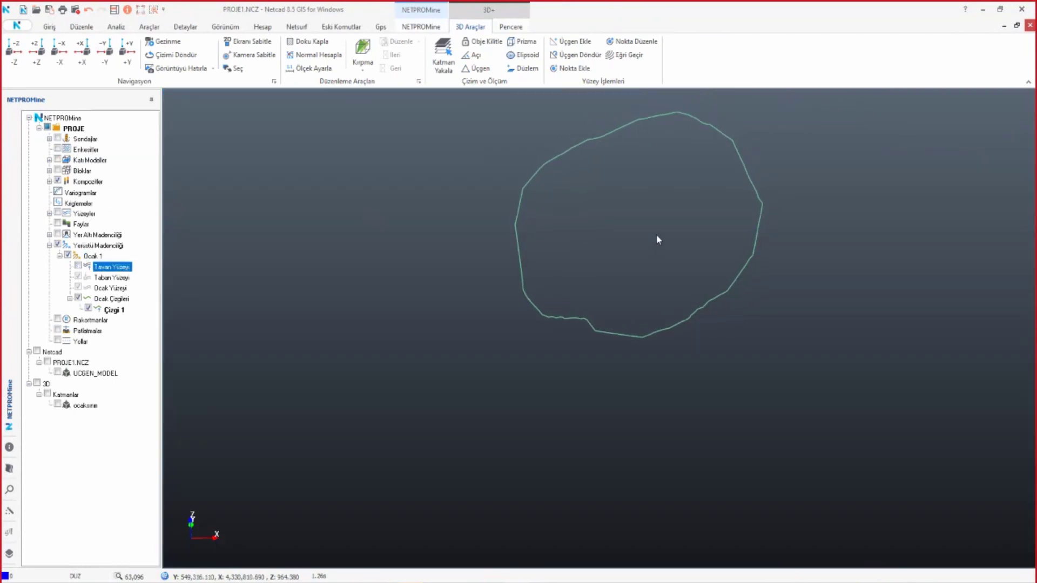
left_click(34, 54)
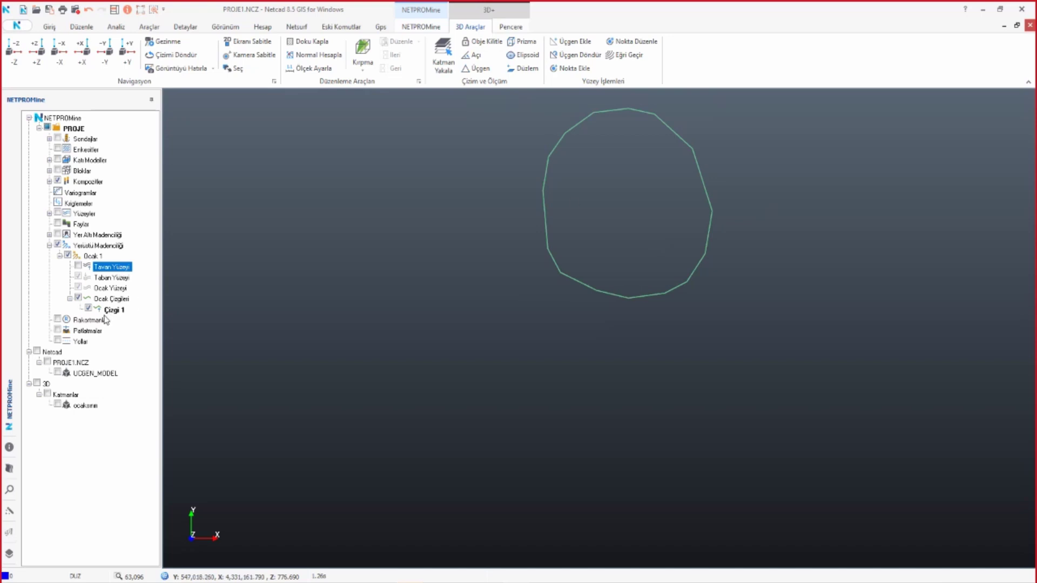
left_click(117, 312)
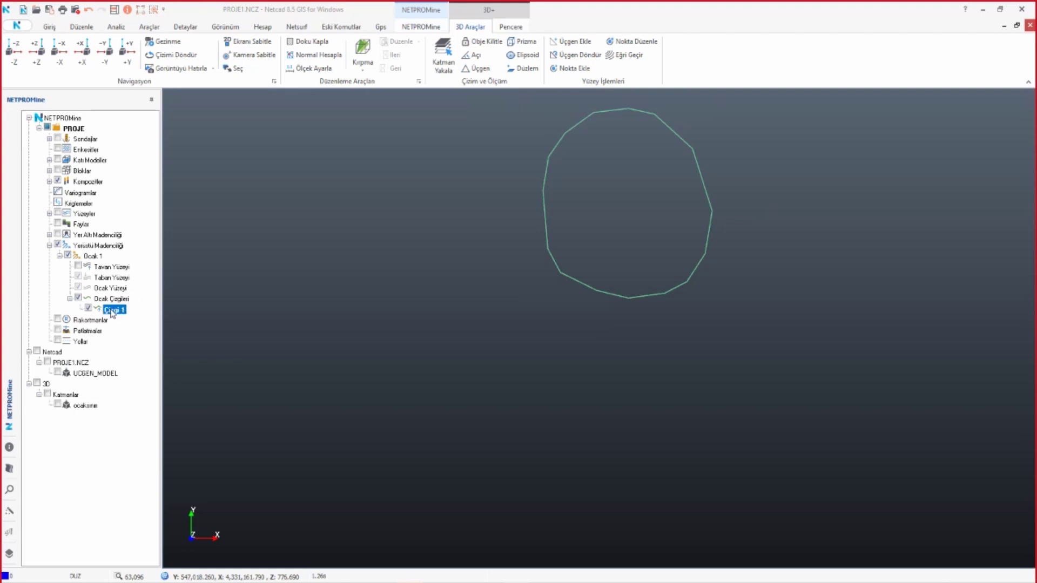
- Generate automatic benches from Çizgi 1: 2 benches, Düz corners, starting elevation 550
right_click(116, 313)
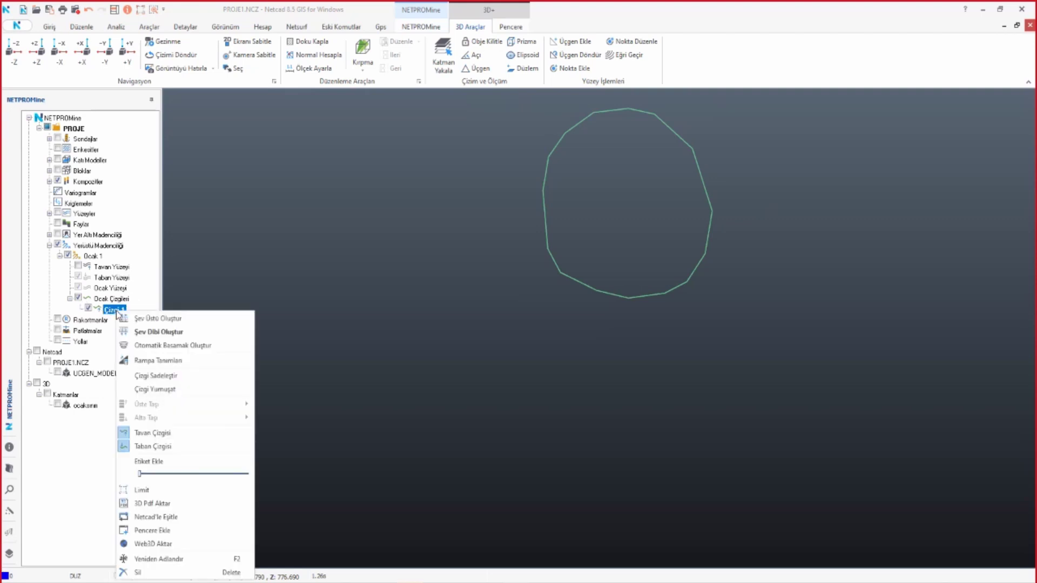
left_click(204, 351)
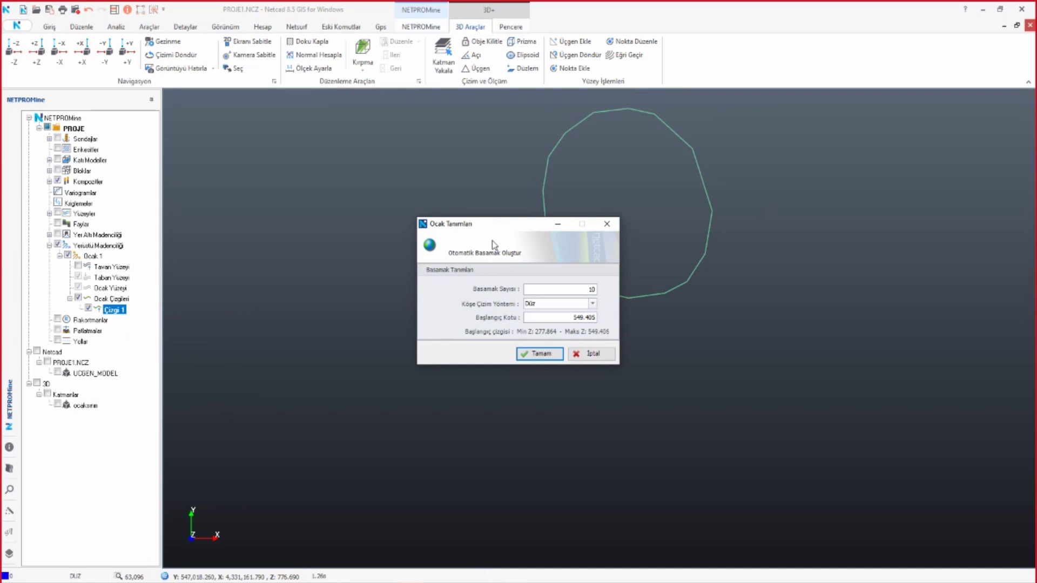
left_click_drag(373, 221, 313, 190)
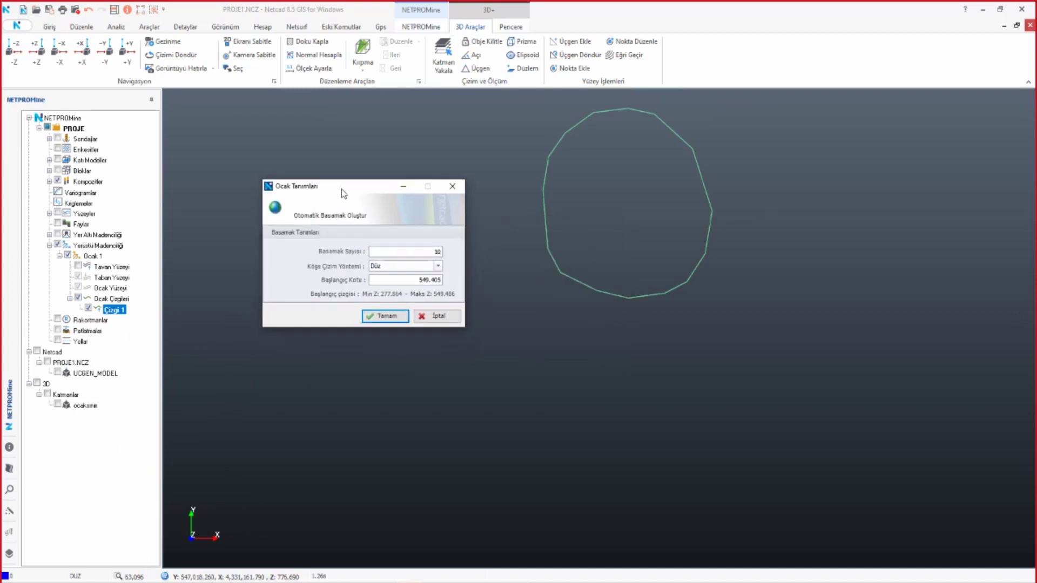
double_click(399, 251)
type("2")
double_click(412, 253)
left_click(438, 266)
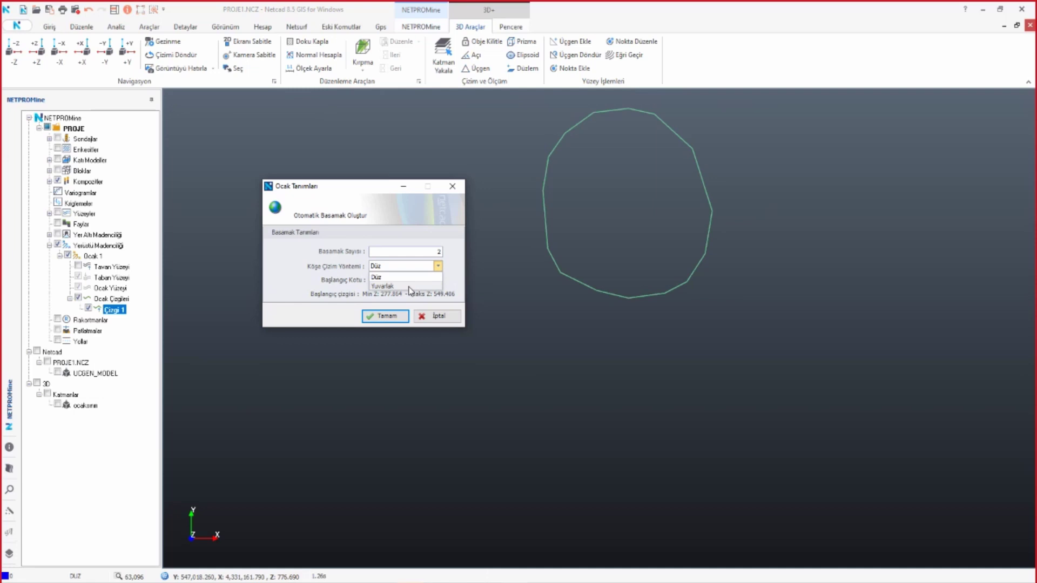
left_click(438, 266)
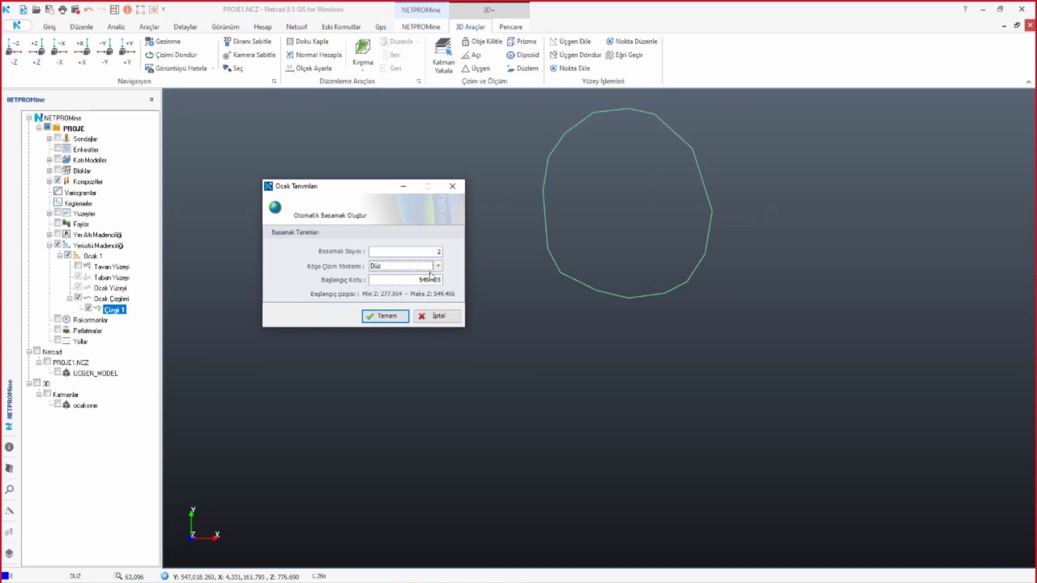
double_click(410, 280)
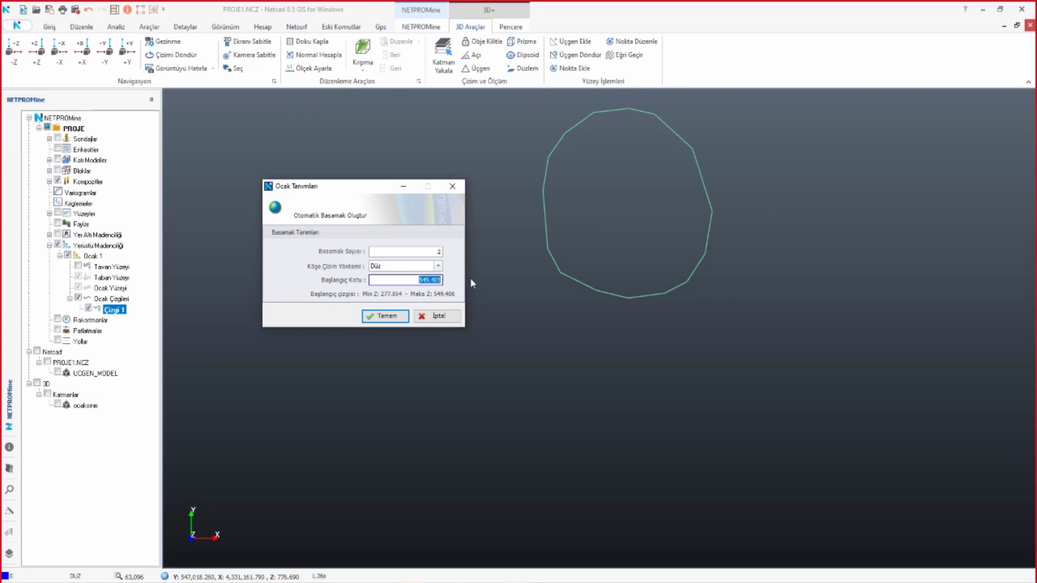
type("550.000")
left_click(387, 317)
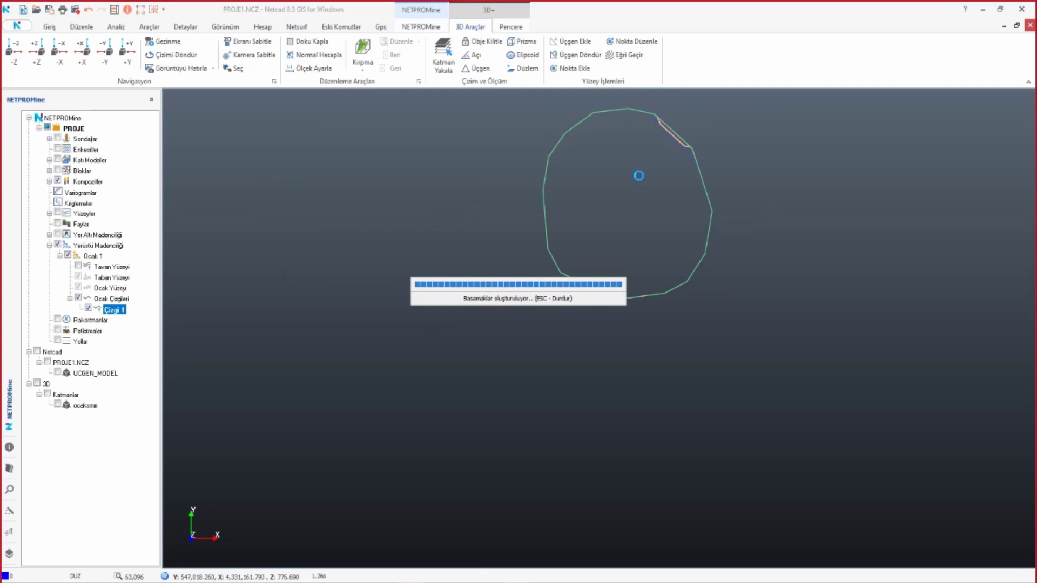
- Dismiss the completion message and inspect the new Şev Üstü and Şev Dibi lines in 3D
left_click(521, 309)
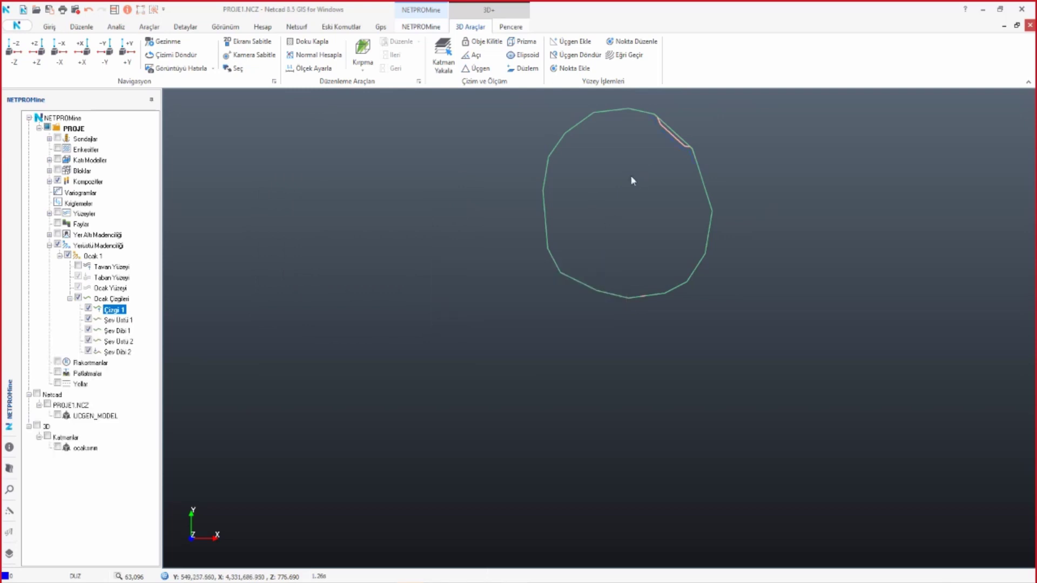
middle_click_drag(635, 146, 592, 247)
scroll(636, 219, "up", 3)
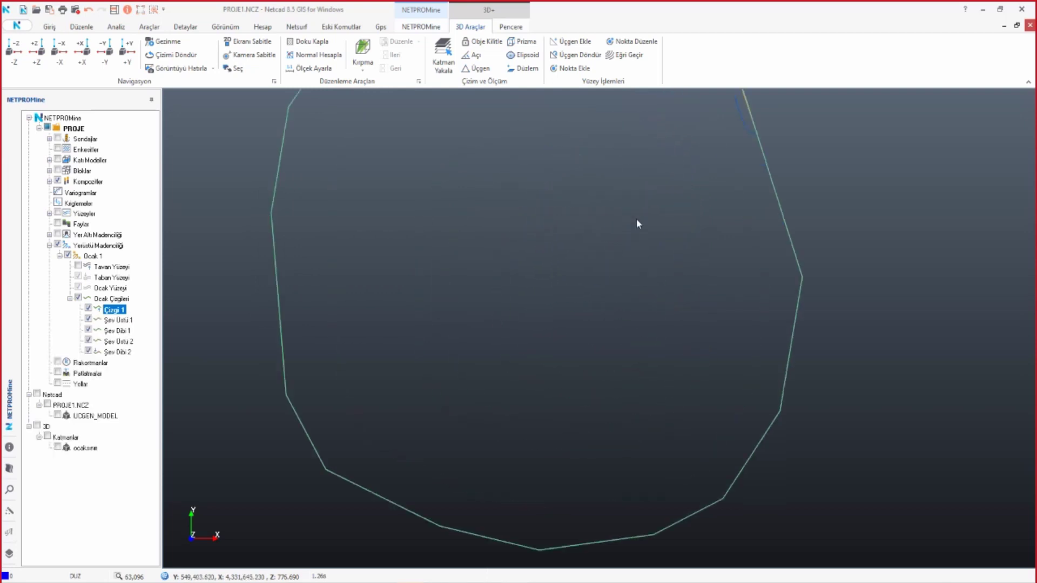
scroll(604, 323, "up", 2)
mouse_move(604, 327)
middle_mouse_down()
mouse_move(591, 277)
mouse_move(565, 351)
mouse_move(650, 398)
mouse_move(660, 229)
mouse_move(713, 197)
mouse_move(779, 191)
middle_mouse_up()
scroll(705, 224, "up", 2)
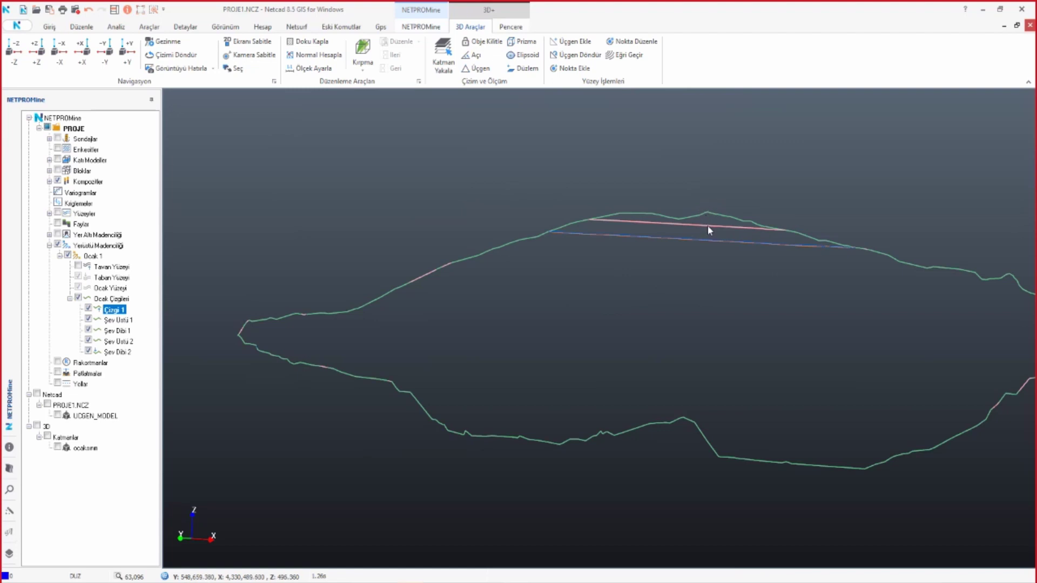
- View the bench lines close up from directly above and cancel the Saklama Zamanı prompt
scroll(696, 233, "up", 2)
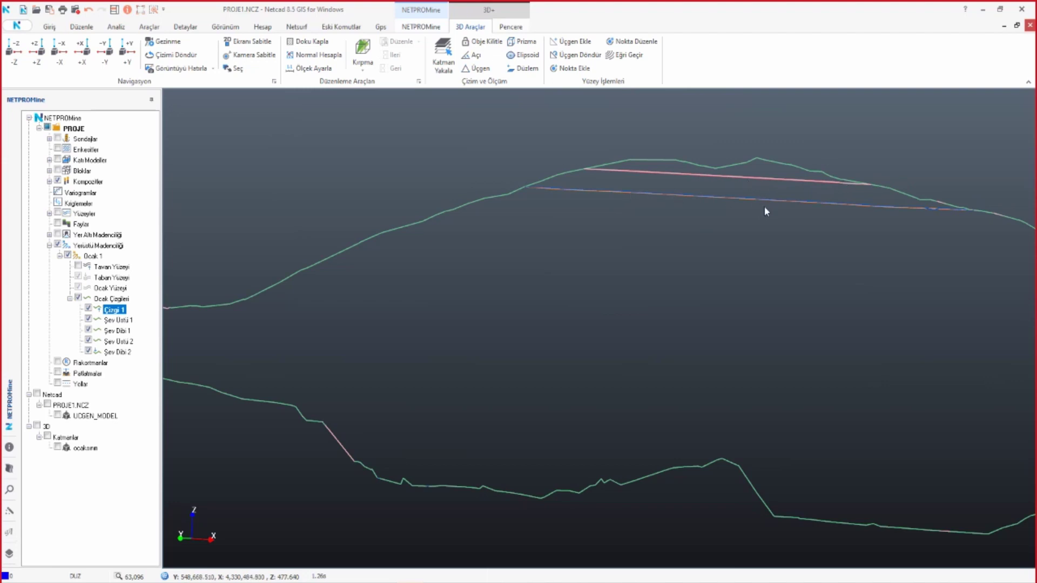
middle_click_drag(741, 222, 742, 332)
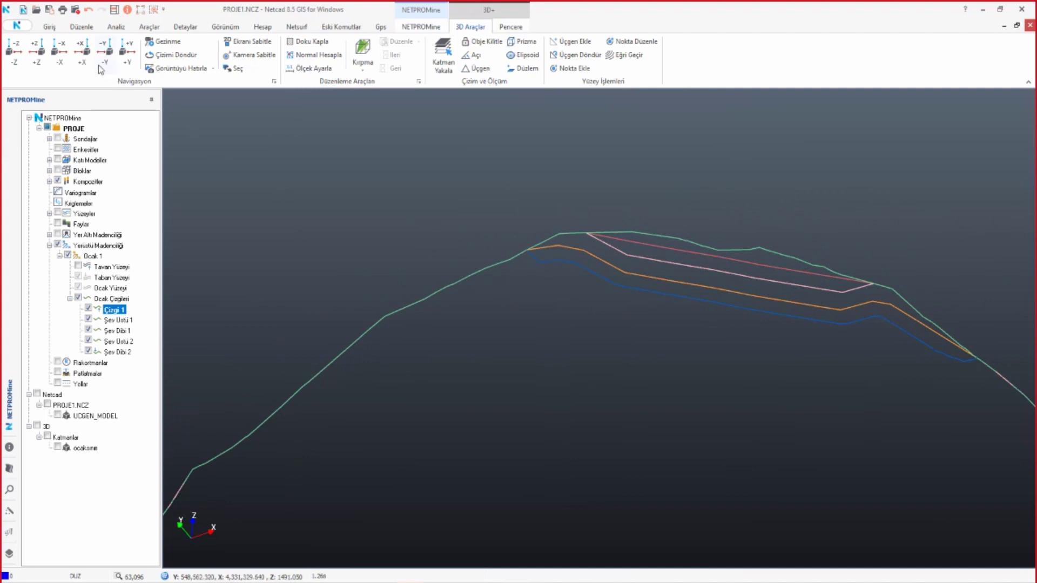
left_click(23, 57)
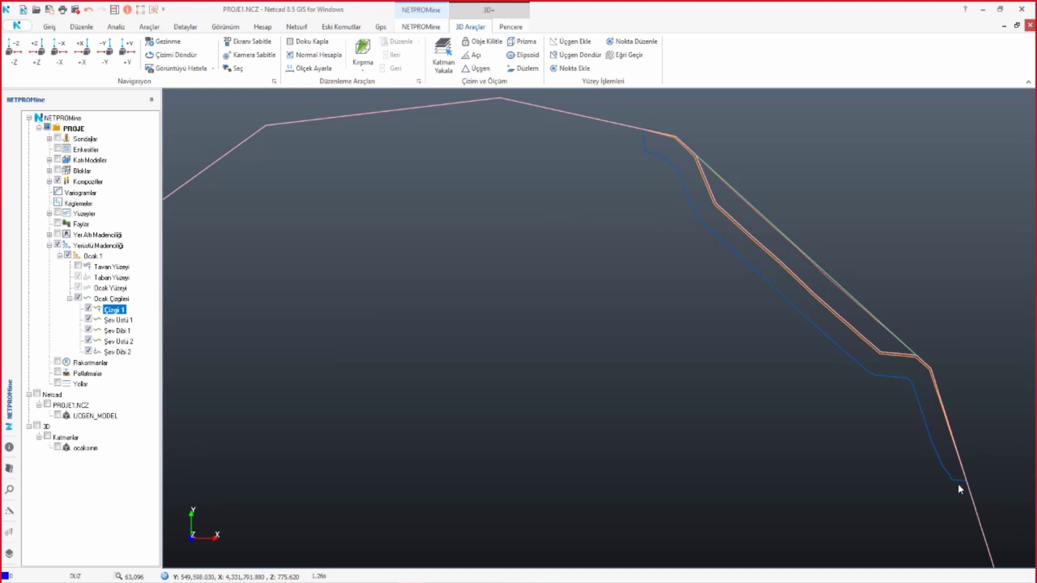
left_click(609, 359)
right_click(112, 309)
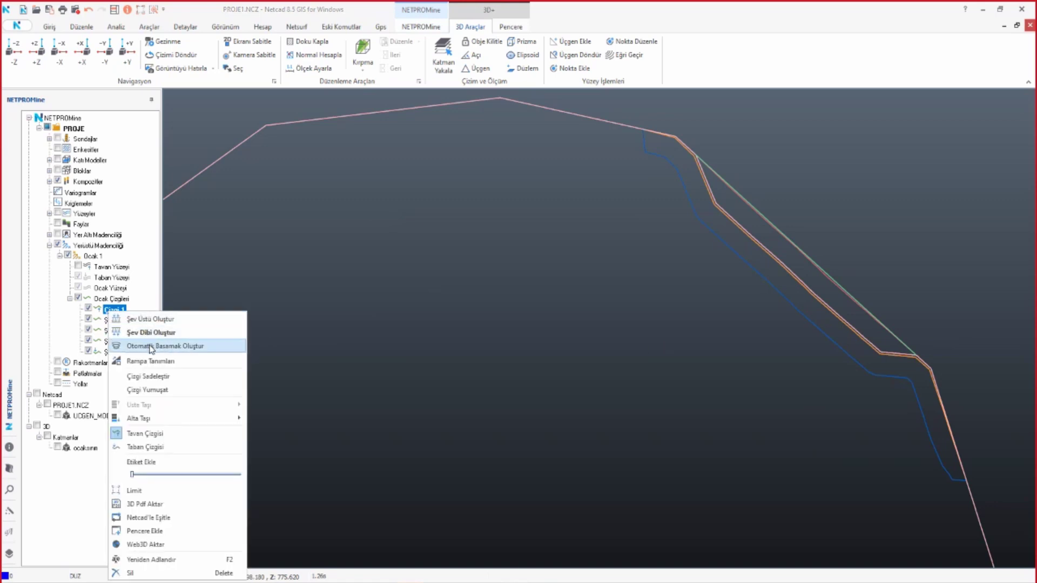
left_click(151, 346)
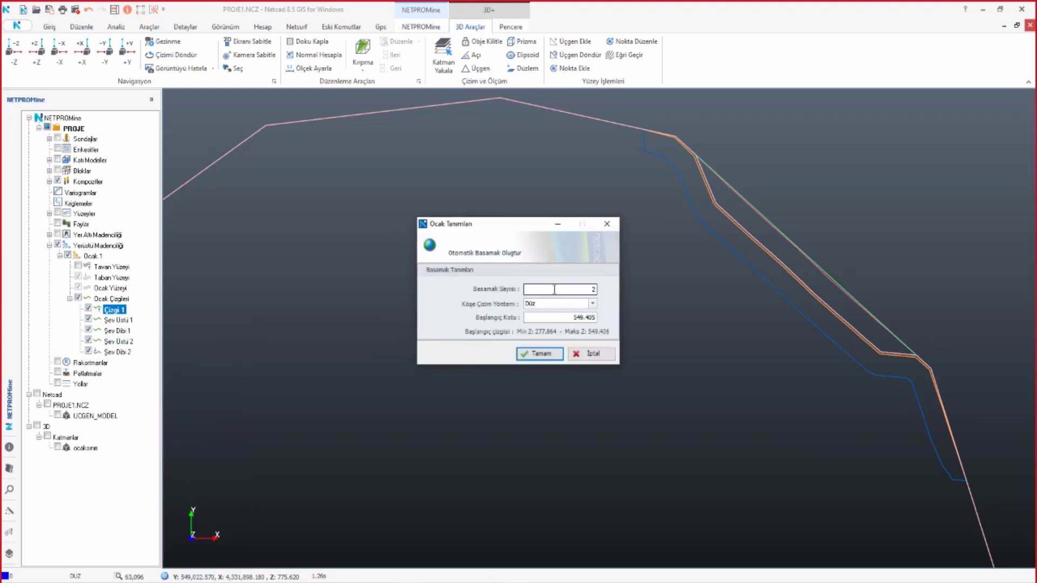
left_click(592, 355)
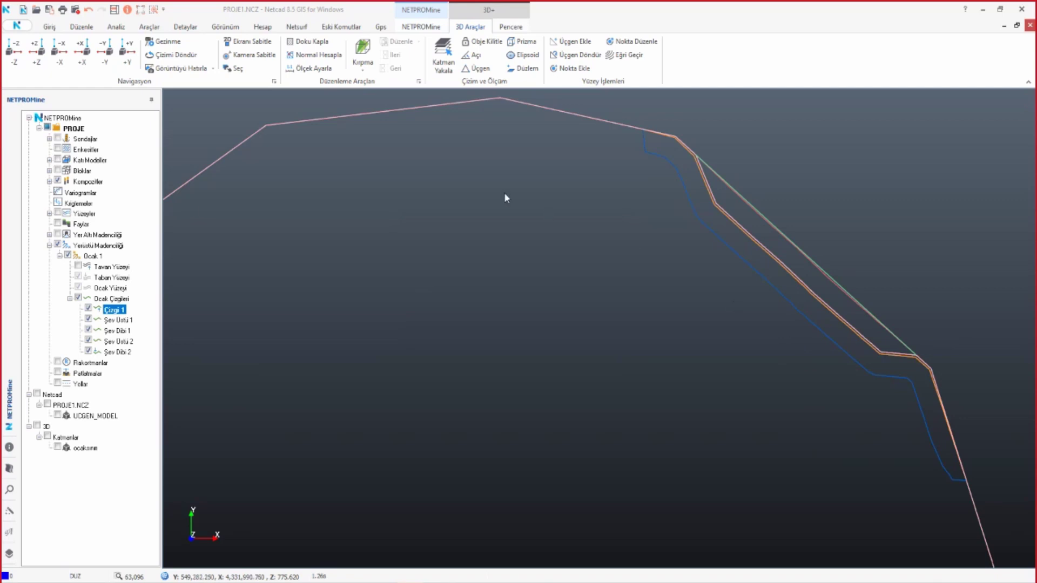
left_click(53, 27)
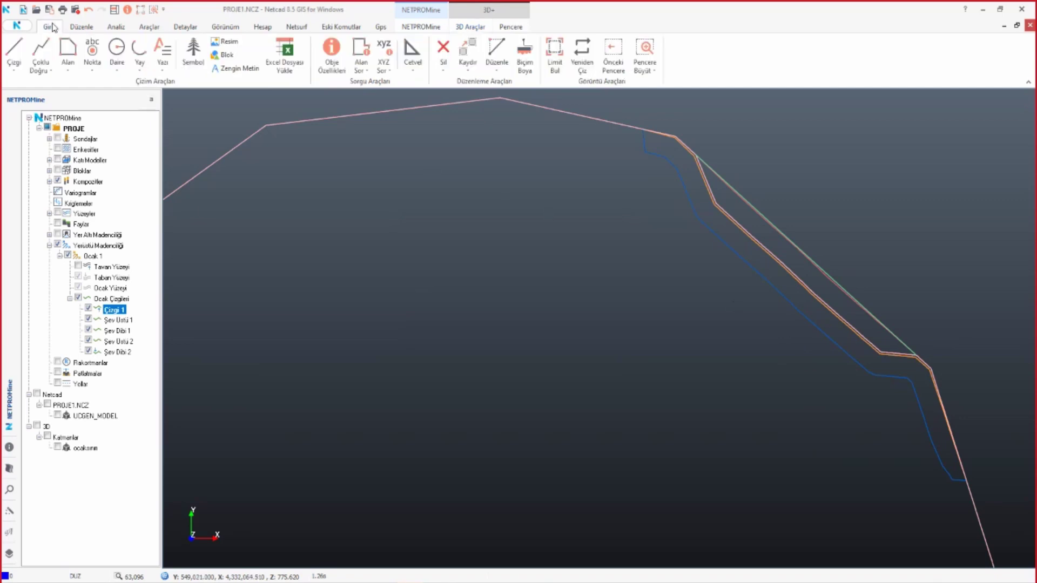
- Start Düzenle on the blue bench line, leaving nearest-object, X, Y and Z snapping off
left_click(496, 49)
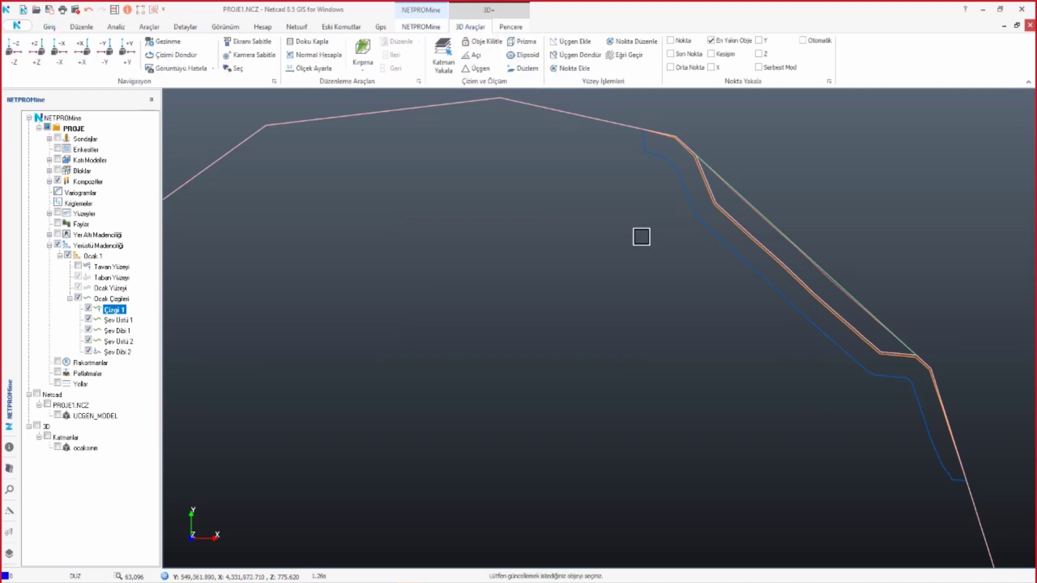
left_click(759, 281)
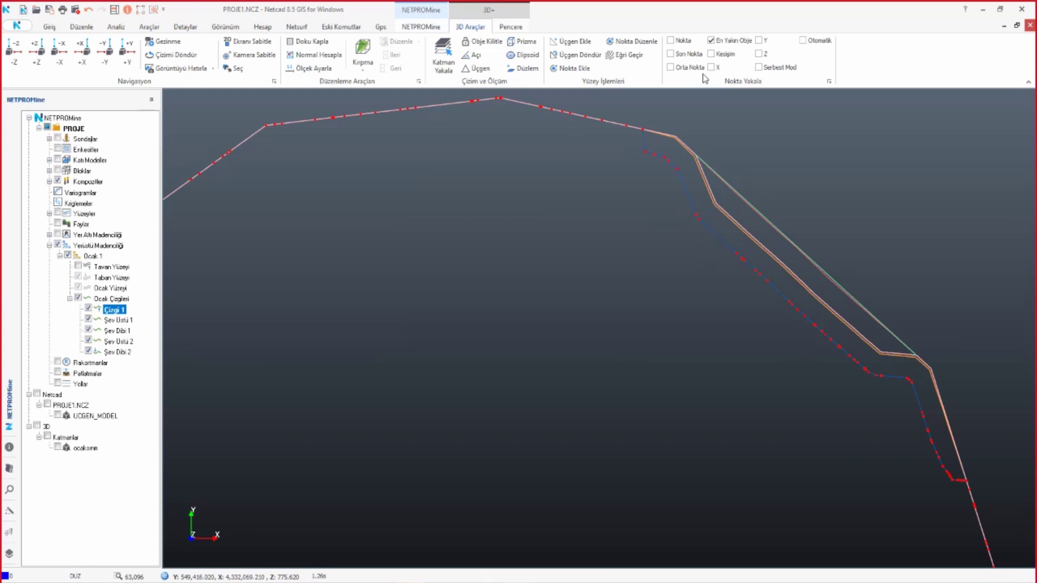
left_click(711, 41)
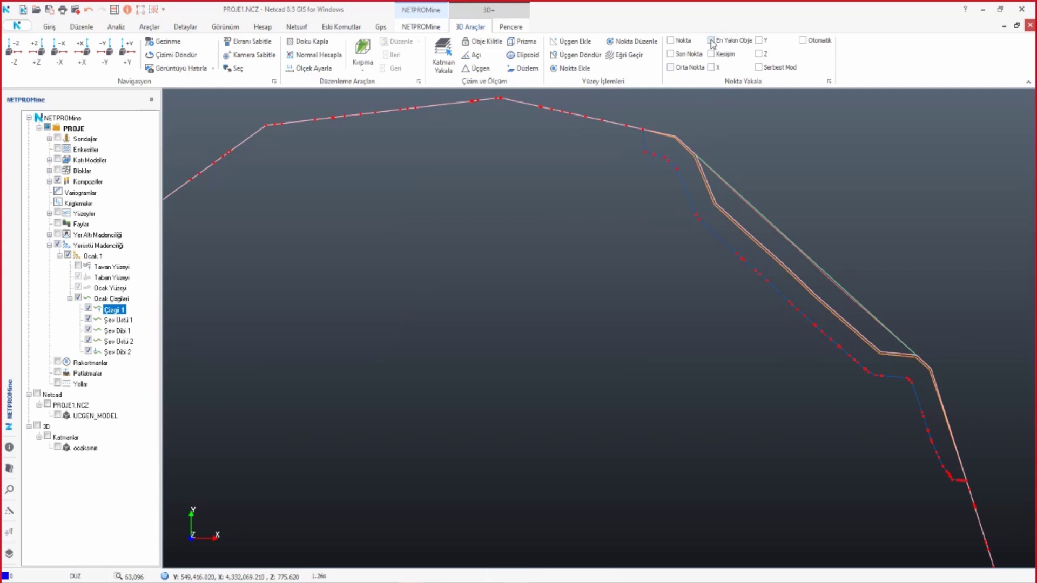
left_click(760, 54)
left_click(711, 67)
left_click(711, 67)
left_click(759, 40)
left_click(758, 40)
left_click(760, 54)
- Move a vertex near the upper end of the blue line to a new position
left_click(671, 165)
left_click(674, 186)
left_click(667, 180)
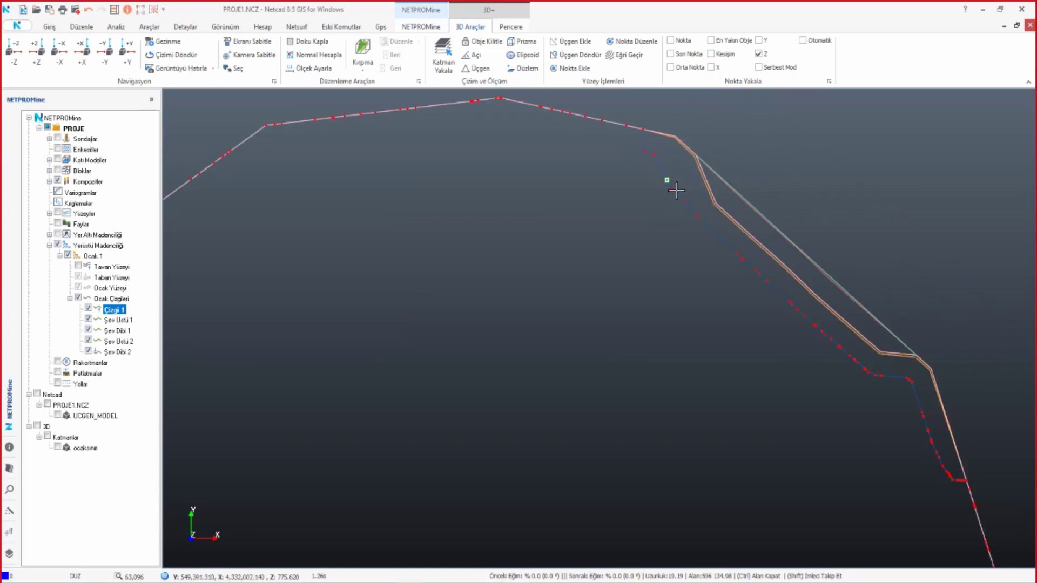
- Reposition another upper vertex of the blue bench line and finish the Düzenle edit
key("Escape")
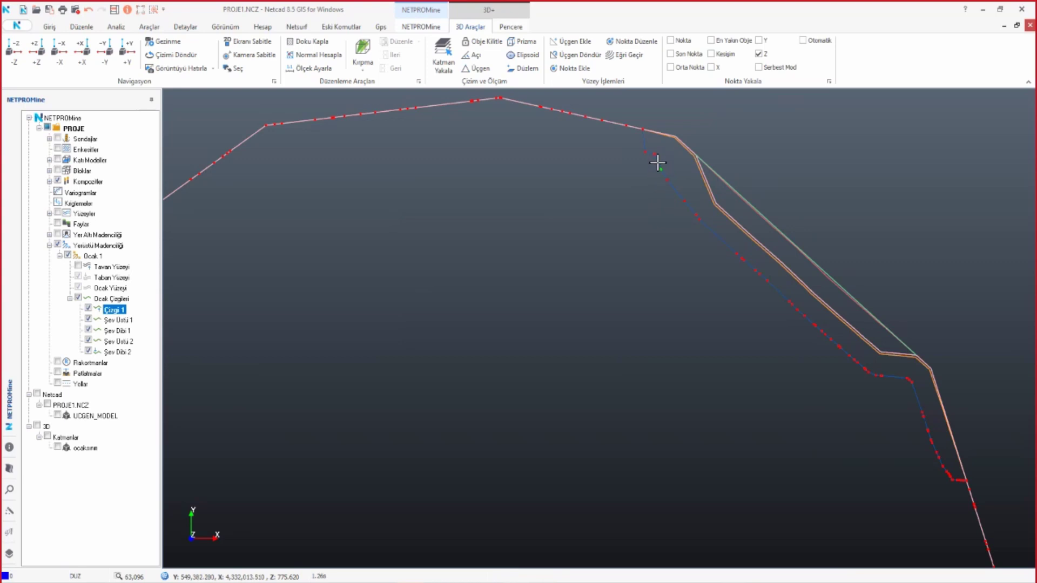
left_click(657, 159)
scroll(683, 136, "down", 2)
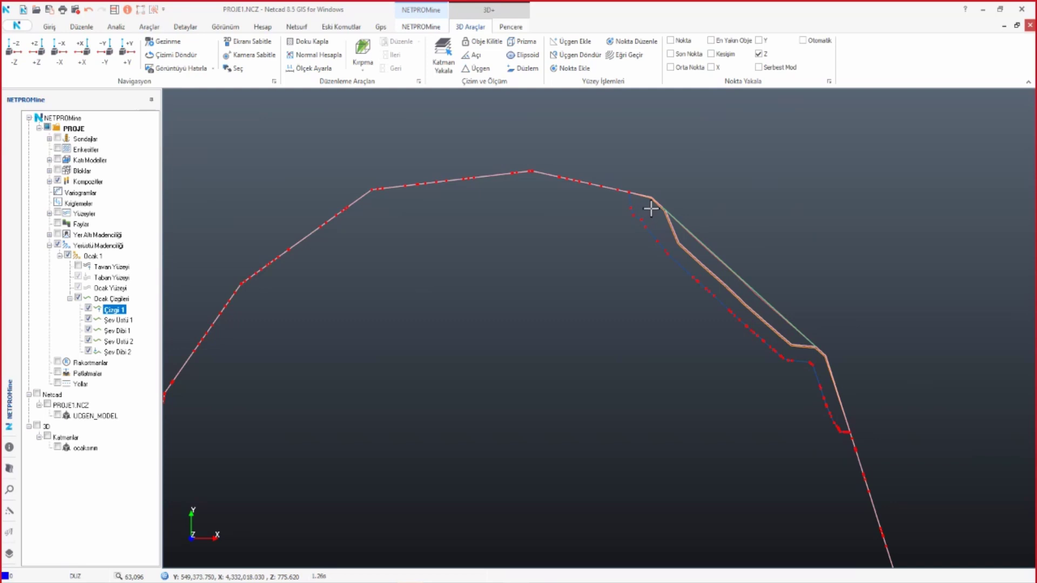
scroll(651, 200, "up", 2)
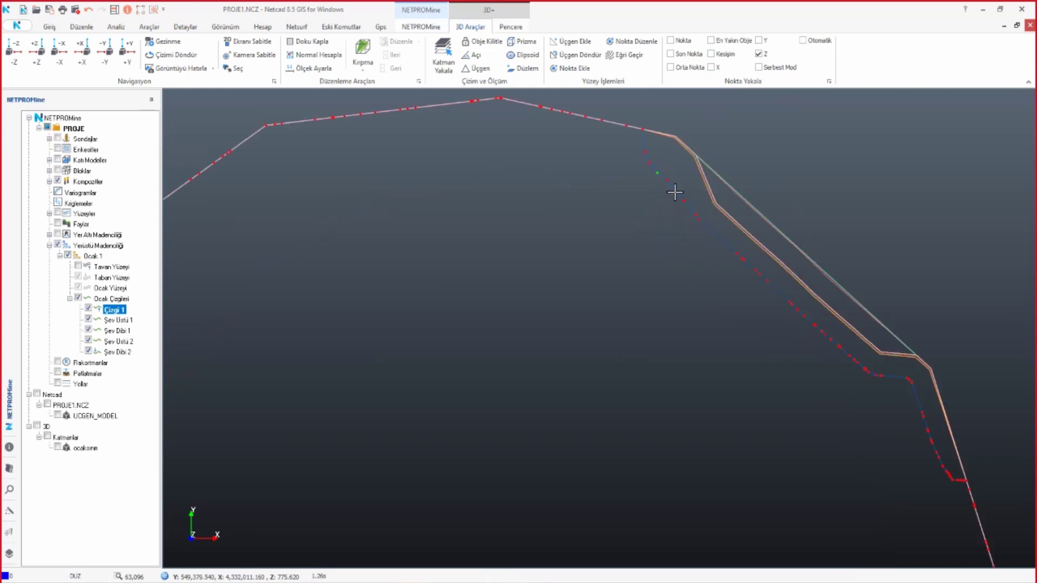
left_click(657, 172)
left_click(670, 180)
left_click(645, 169)
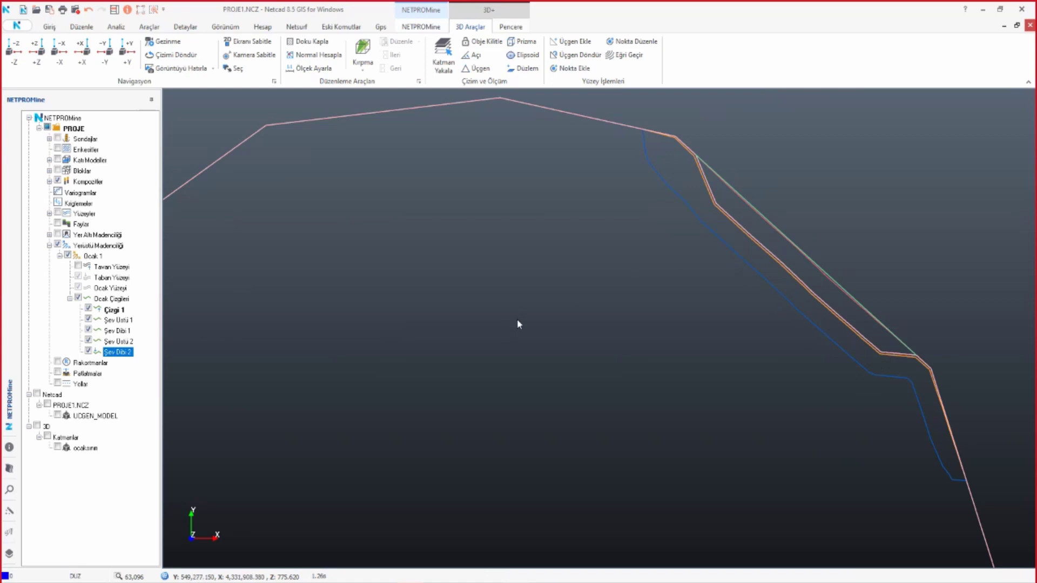
- View the pit benches from the top (-Z) and select Şev Üstü 1, then Şev Dibi 2
scroll(517, 319, "down", 5)
mouse_move(648, 390)
left_mouse_down()
mouse_move(652, 310)
mouse_move(694, 203)
mouse_move(785, 299)
mouse_move(777, 325)
left_mouse_up()
left_click(14, 54)
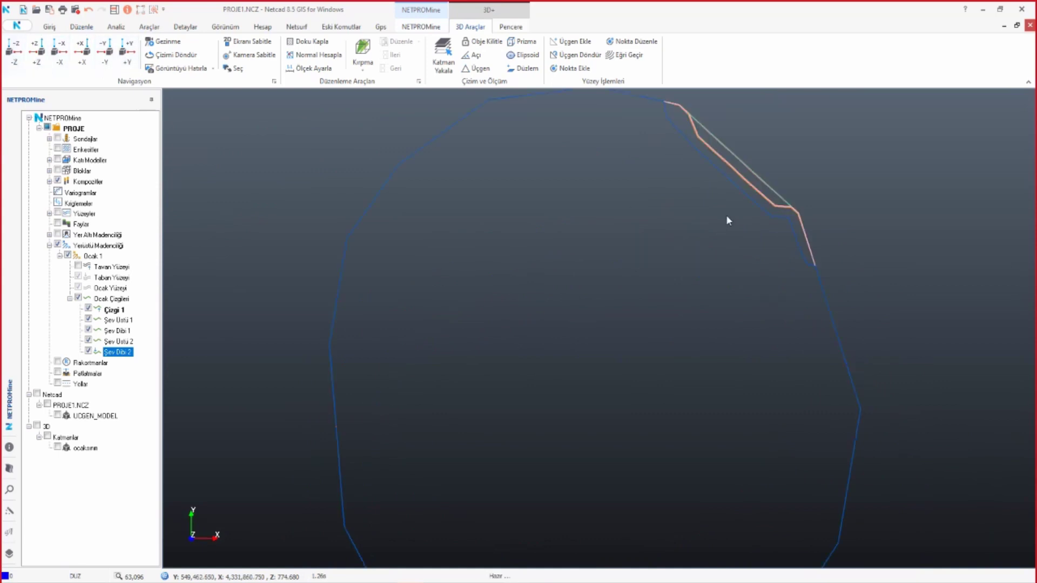
middle_click_drag(734, 202, 682, 346)
scroll(707, 265, "up", 2)
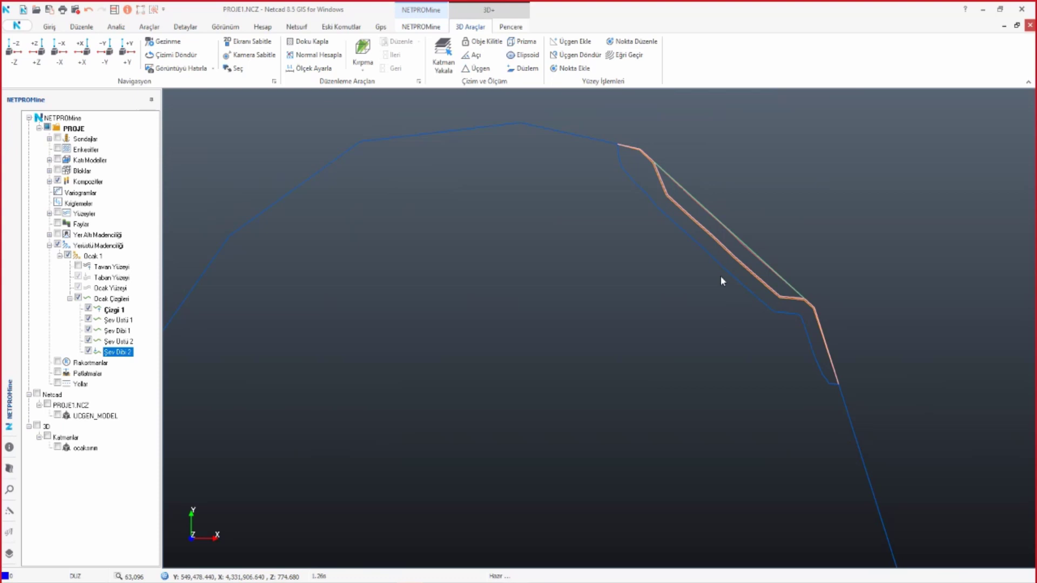
left_click(119, 320)
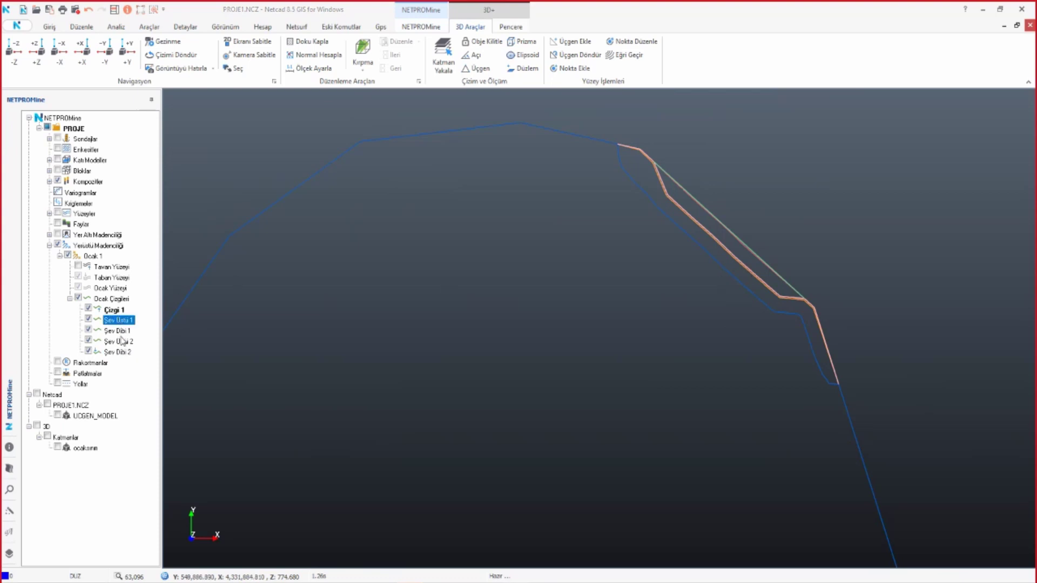
left_click(126, 352)
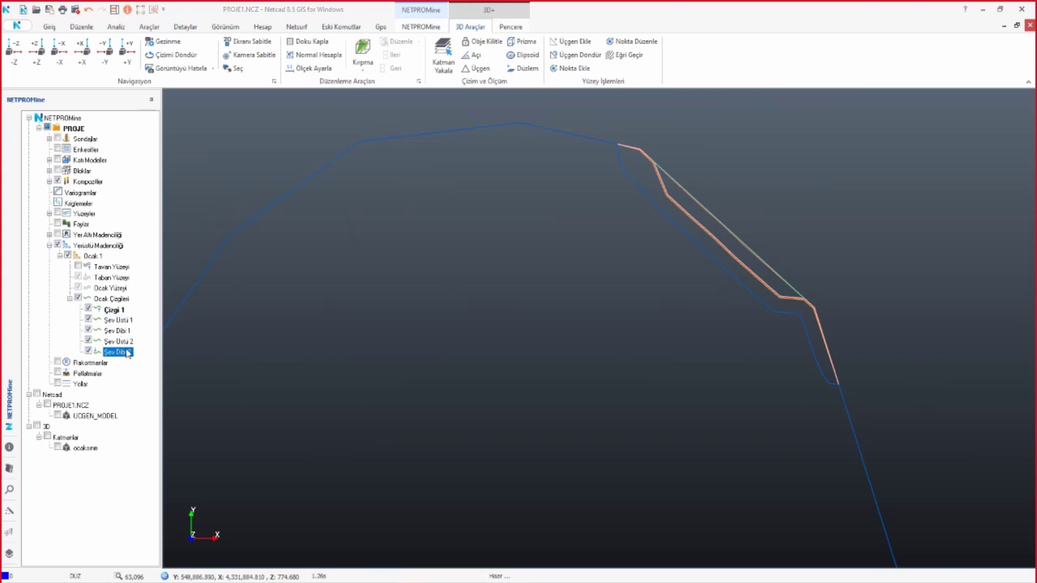
- Open the ramp definitions for Şev Dibi 2 and add a new ramp, Rampa 1
right_click(115, 355)
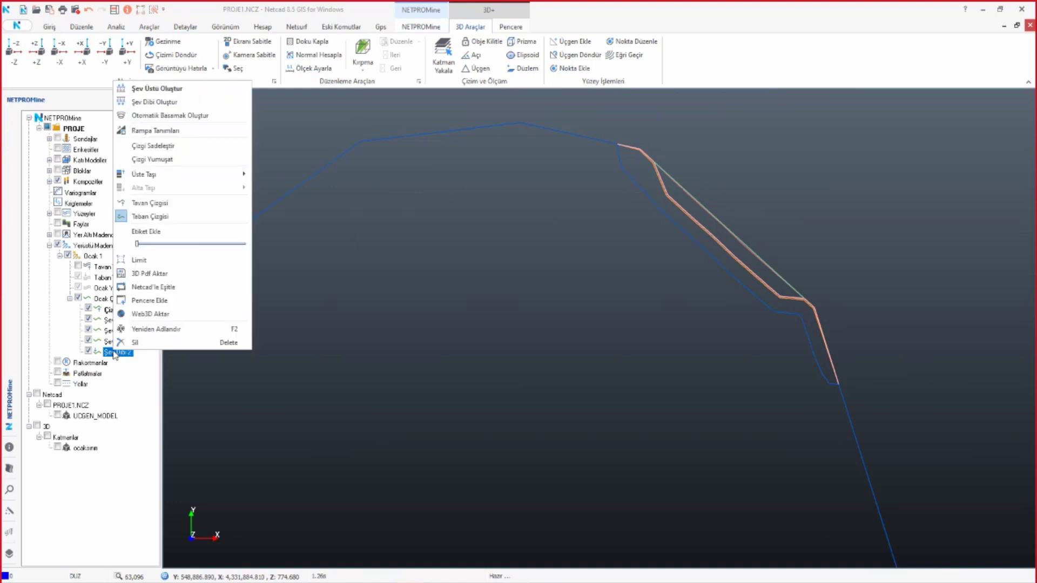
left_click(498, 312)
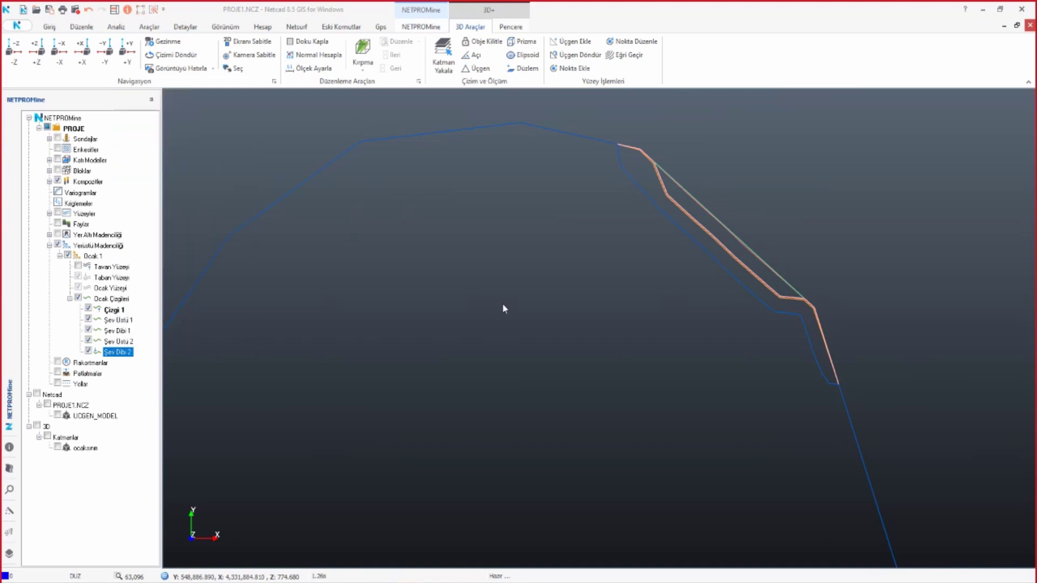
left_click_drag(493, 214, 434, 211)
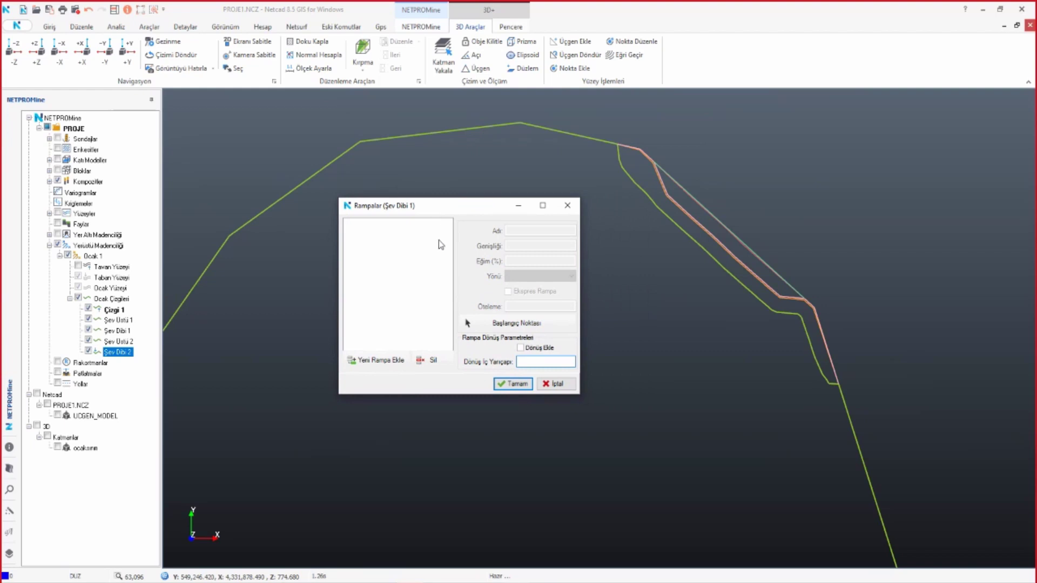
left_click(371, 361)
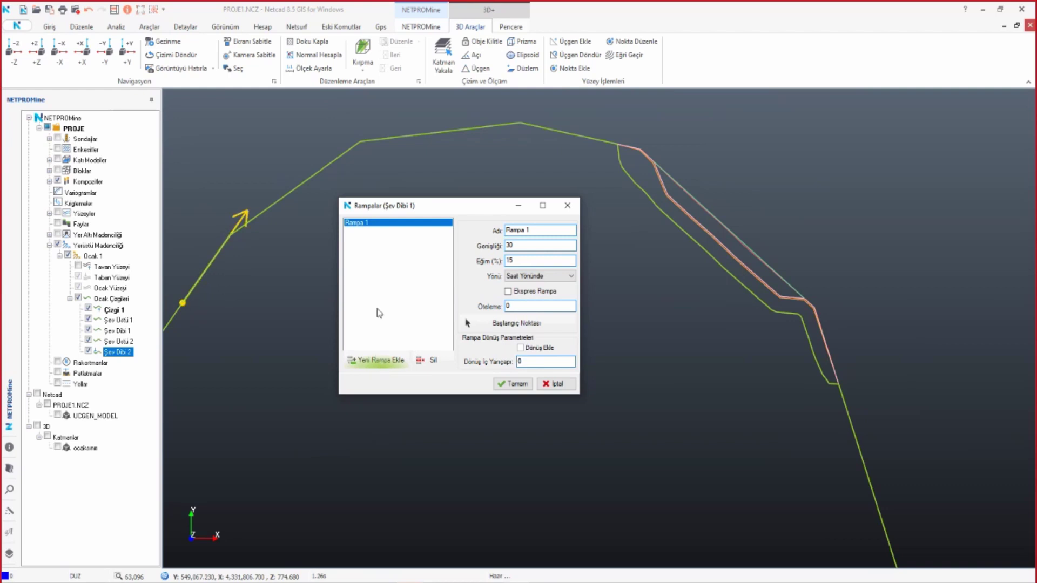
- Set the ramp width to 15, grade to 20% and direction to Saatin Aksi Yönünde
double_click(528, 230)
double_click(527, 247)
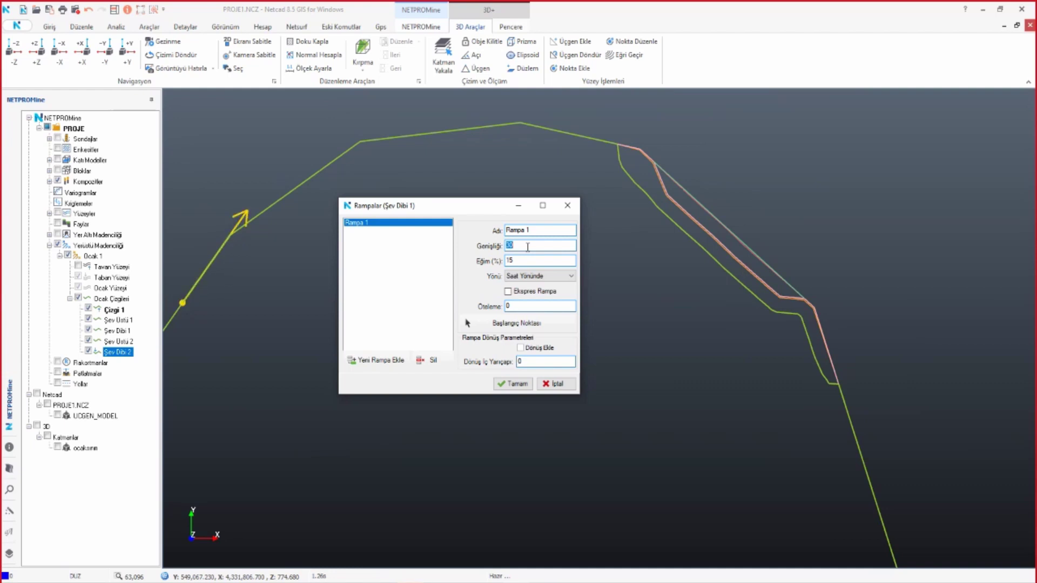
type("10")
key("BackSpace")
type("5")
double_click(536, 258)
type("20")
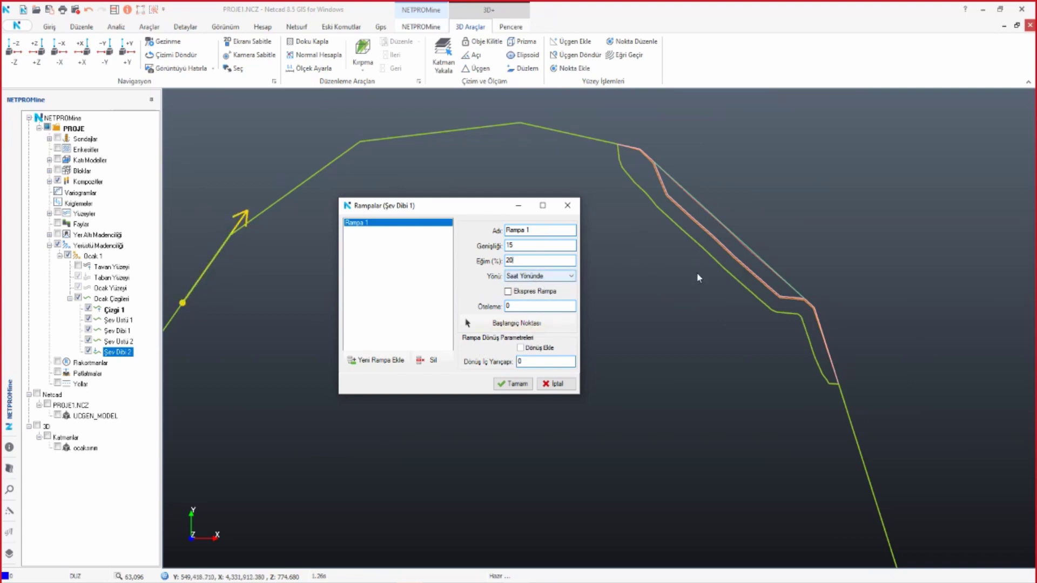
double_click(514, 262)
left_click(557, 276)
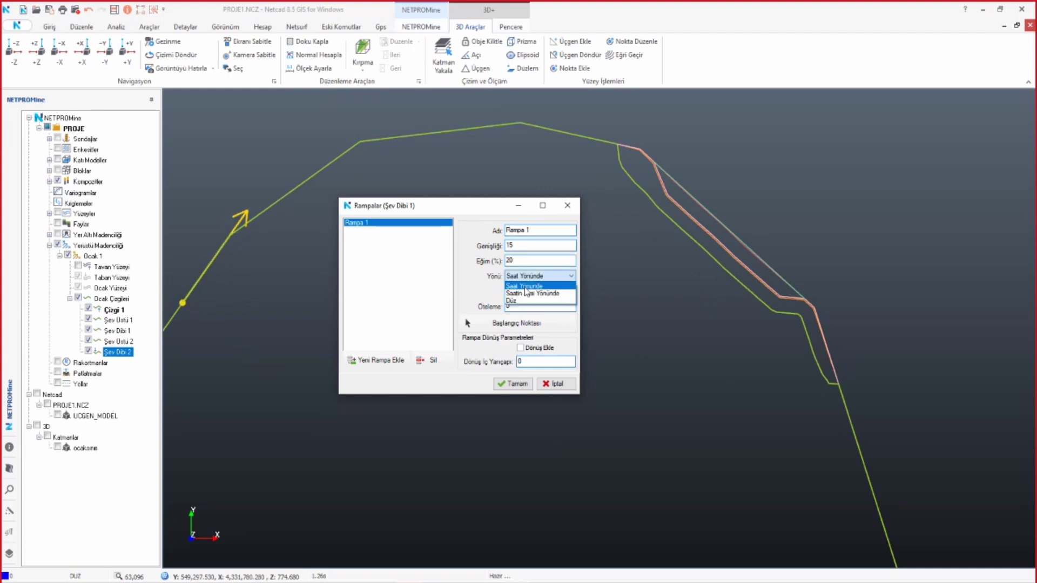
left_click(532, 294)
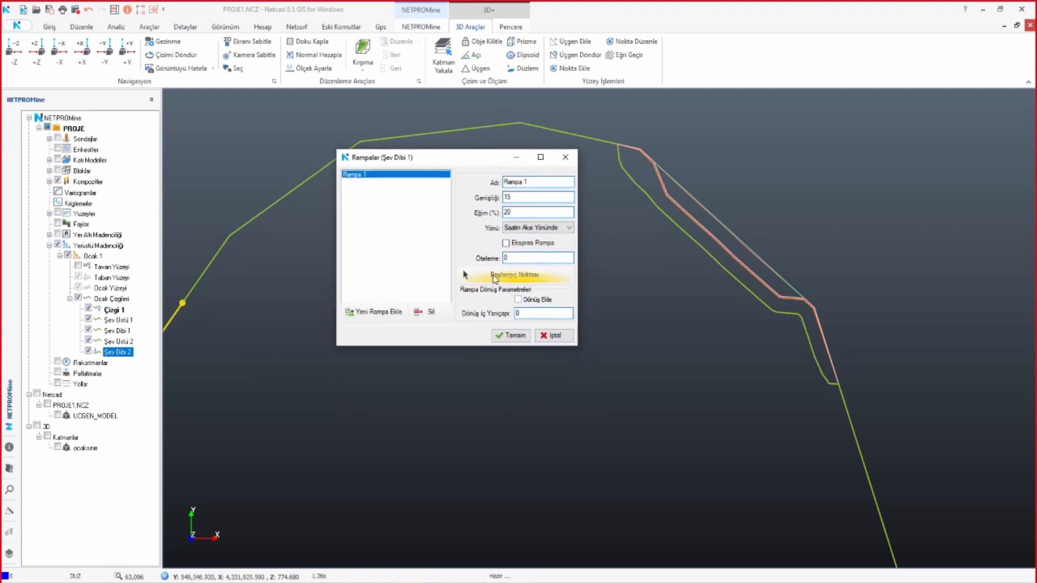
- Place the ramp start point on the pit line using En Yakın Obje snap instead of Z
left_click(494, 277)
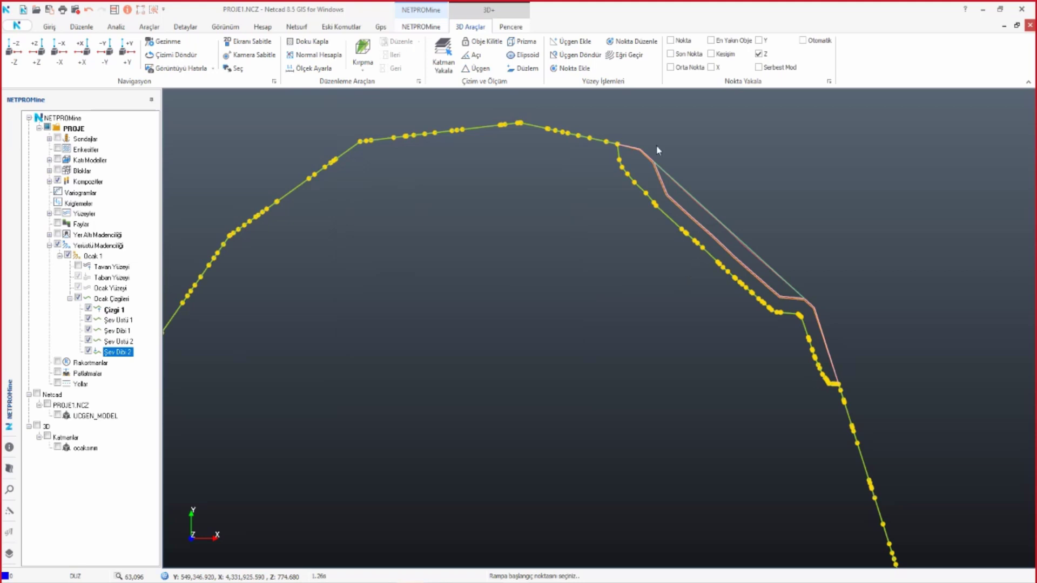
left_click(759, 54)
left_click(711, 41)
left_click(770, 309)
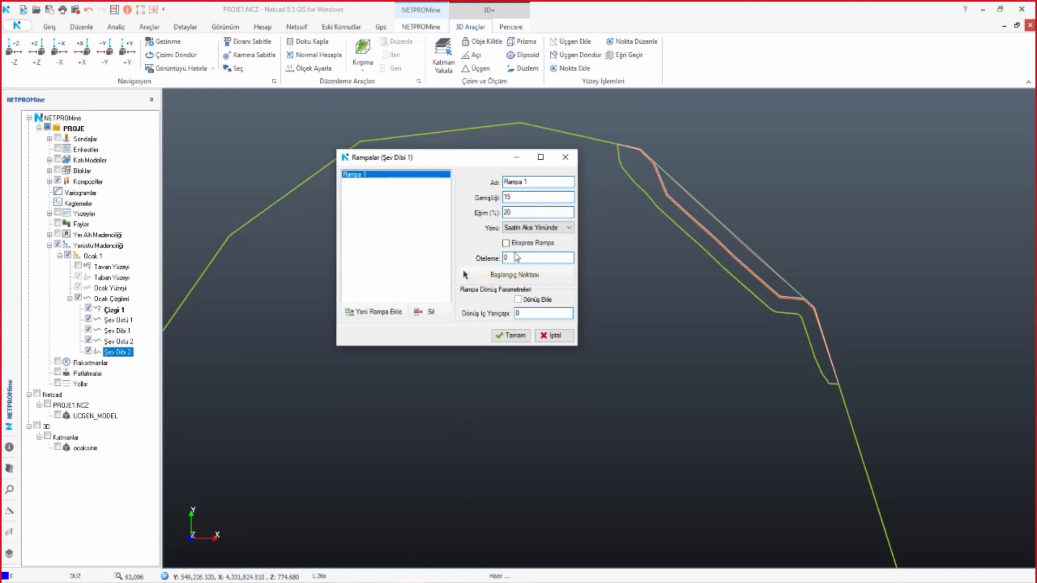
- Confirm Rampa 1 with offset 50, leaving express ramp off, and draw it along the pit wall
left_click(525, 244)
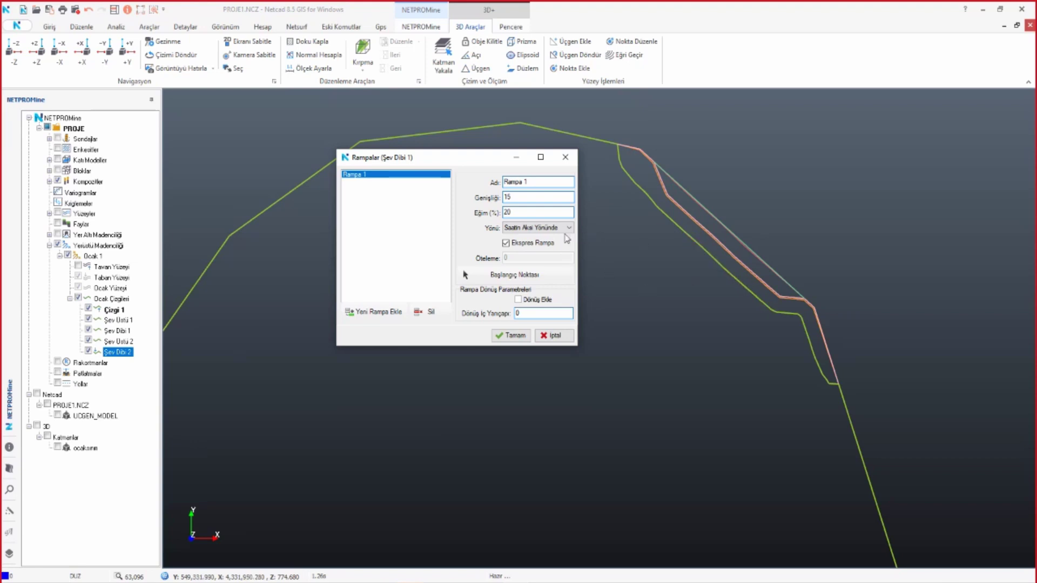
left_click(507, 244)
type("50")
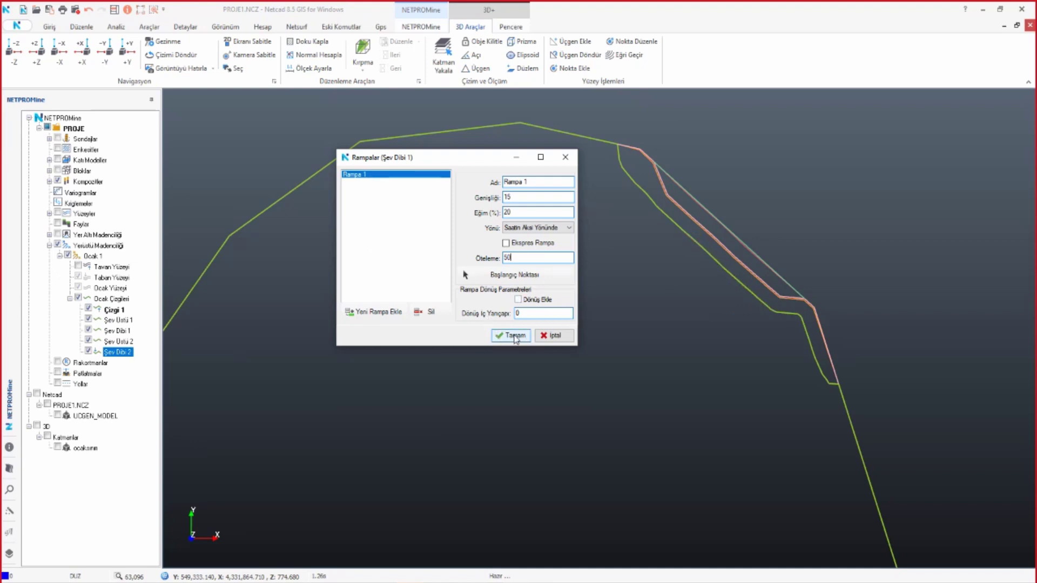
left_click(515, 336)
mouse_move(754, 379)
left_mouse_down()
mouse_move(764, 232)
mouse_move(802, 186)
mouse_move(866, 181)
mouse_move(857, 251)
mouse_move(609, 313)
left_mouse_up()
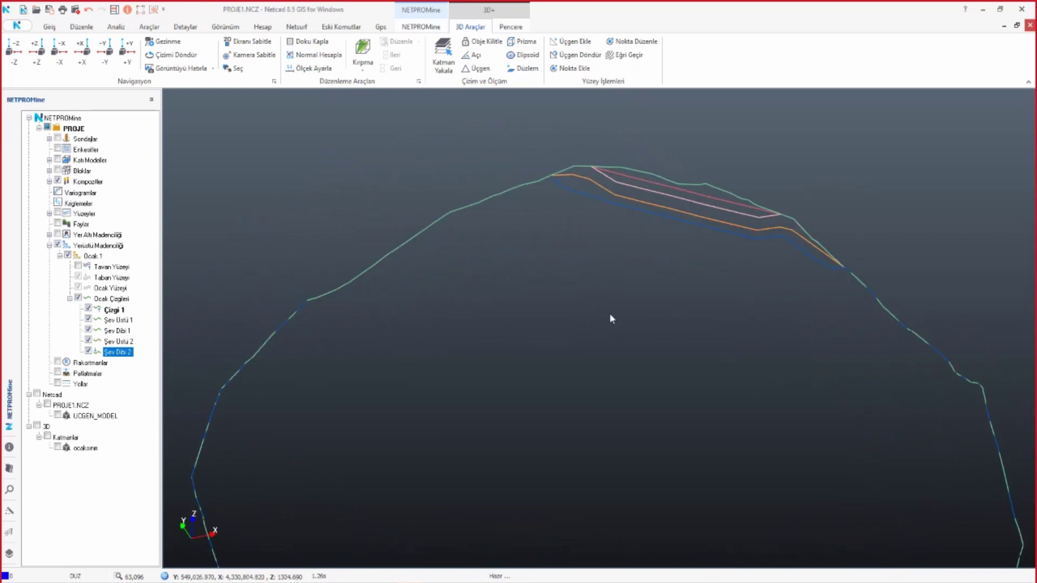
- Open Otomatik Basamak Oluştur for the Şev Dibi 2 line
right_click(115, 354)
left_click(106, 355)
right_click(125, 356)
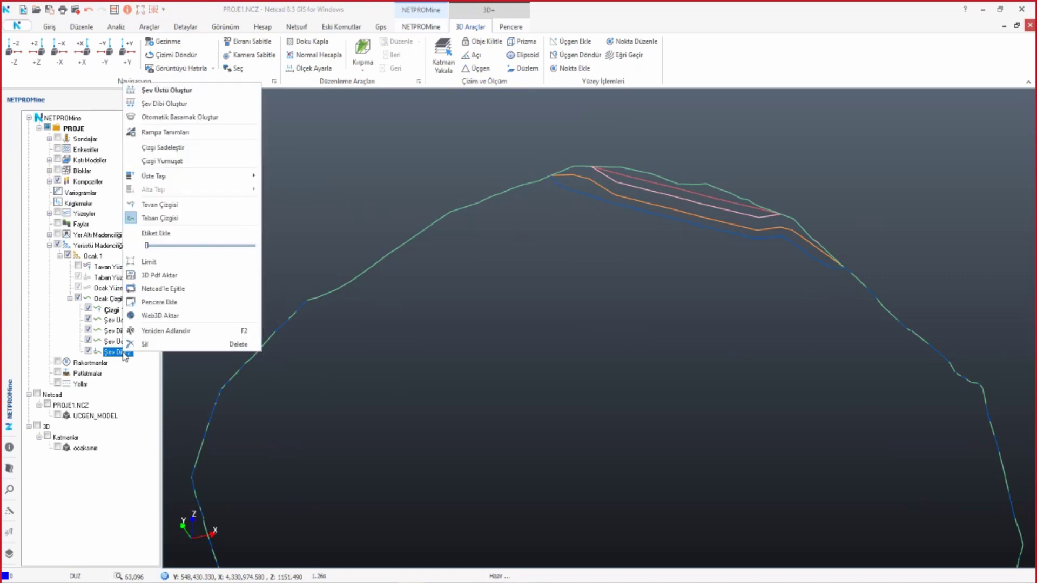
left_click(212, 115)
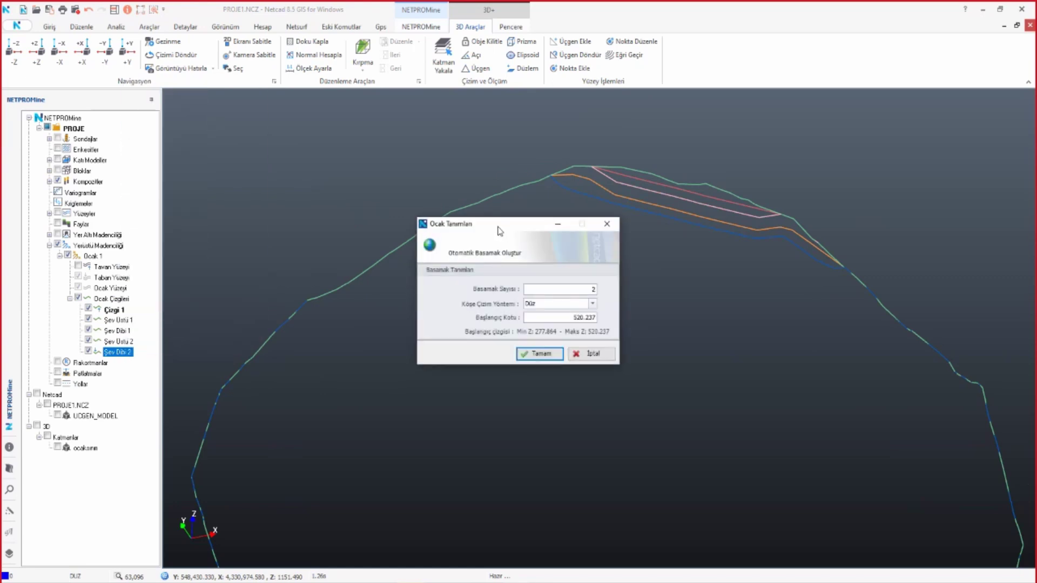
mouse_move(501, 225)
left_mouse_down()
mouse_move(443, 218)
mouse_move(395, 150)
left_mouse_up()
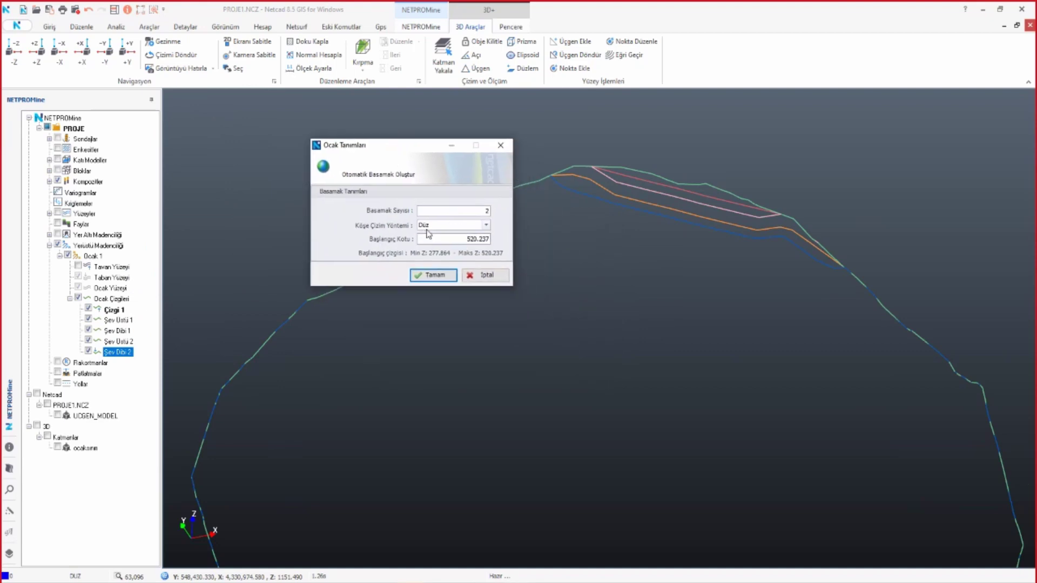
- Generate 3 benches with Yuvarlak corners, then return to a top-down plan view
double_click(471, 212)
type("3")
left_click(486, 225)
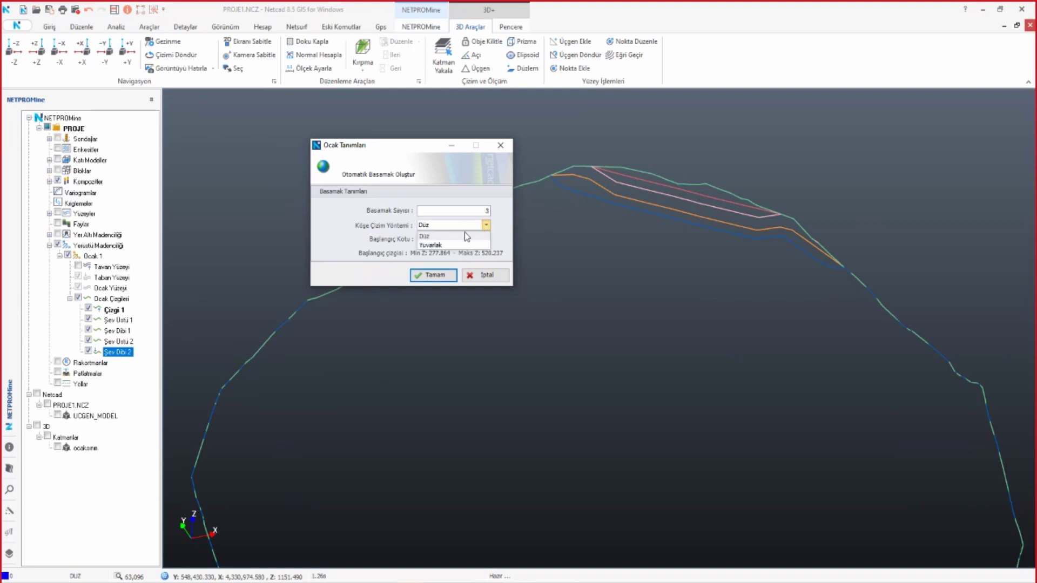
left_click(448, 244)
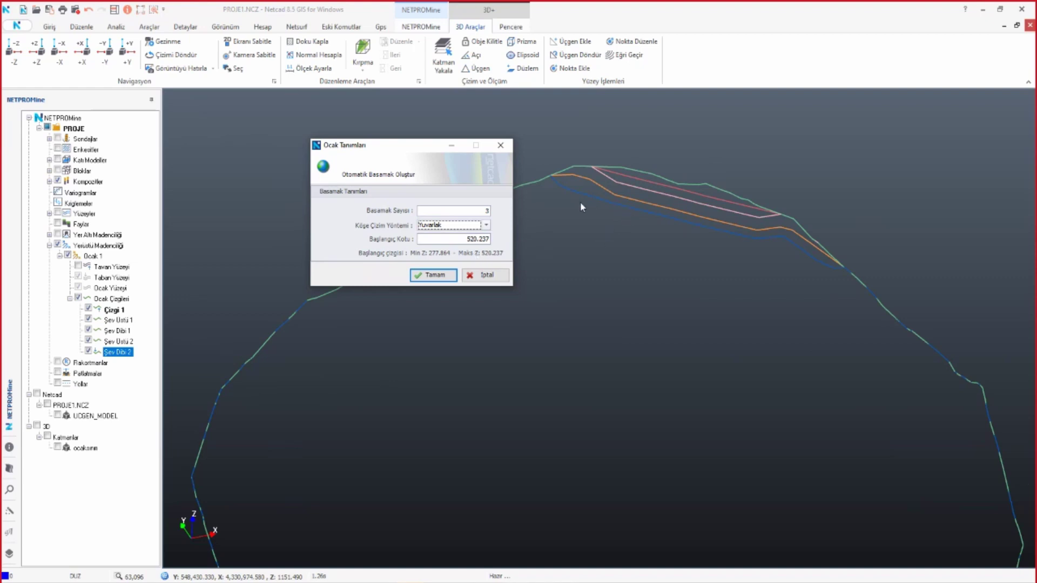
left_click(420, 276)
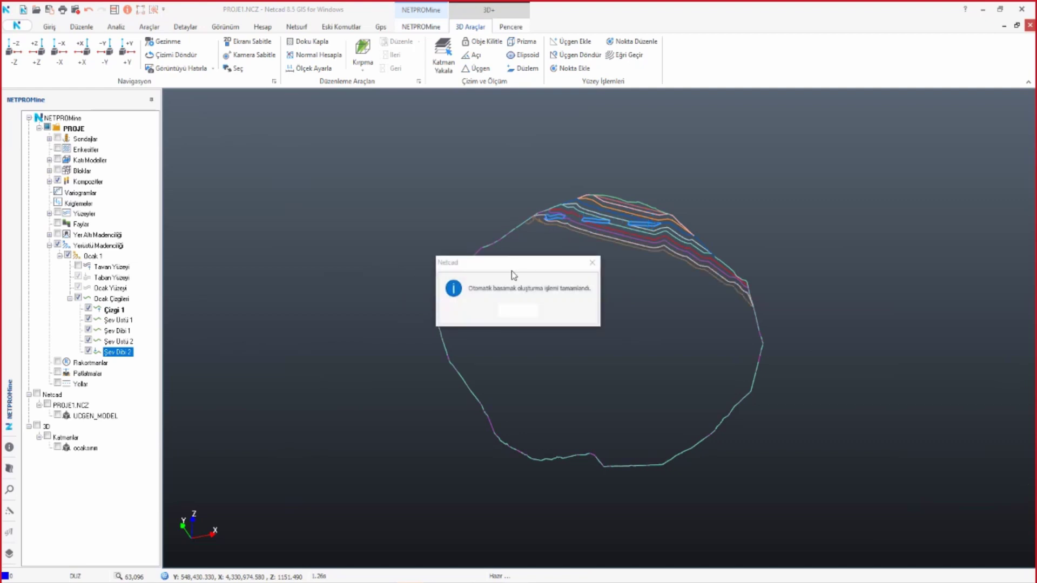
left_click(518, 310)
scroll(535, 215, "up", 2)
scroll(512, 192, "up", 2)
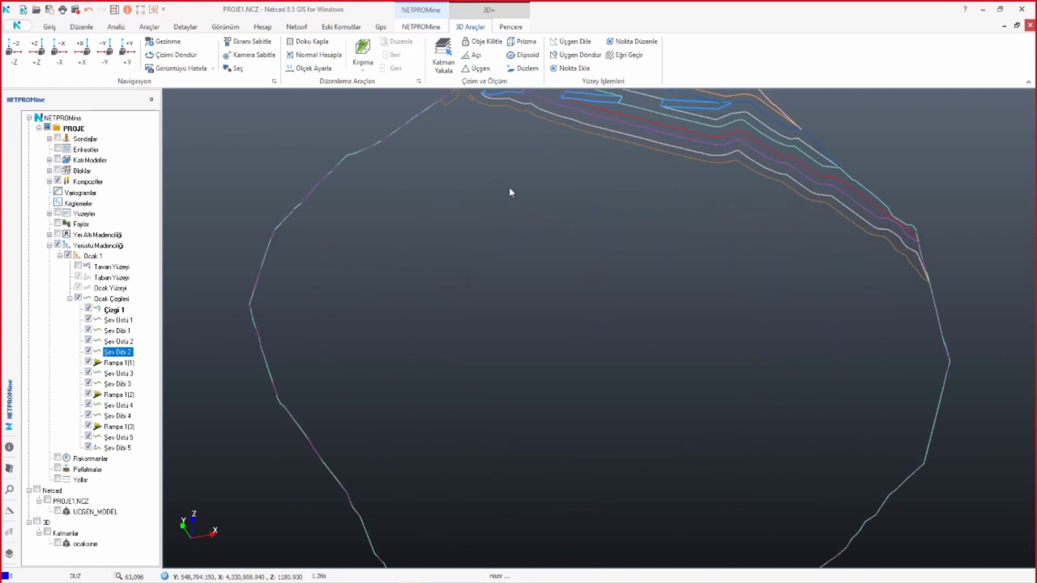
scroll(516, 210, "up", 2)
left_click(36, 51)
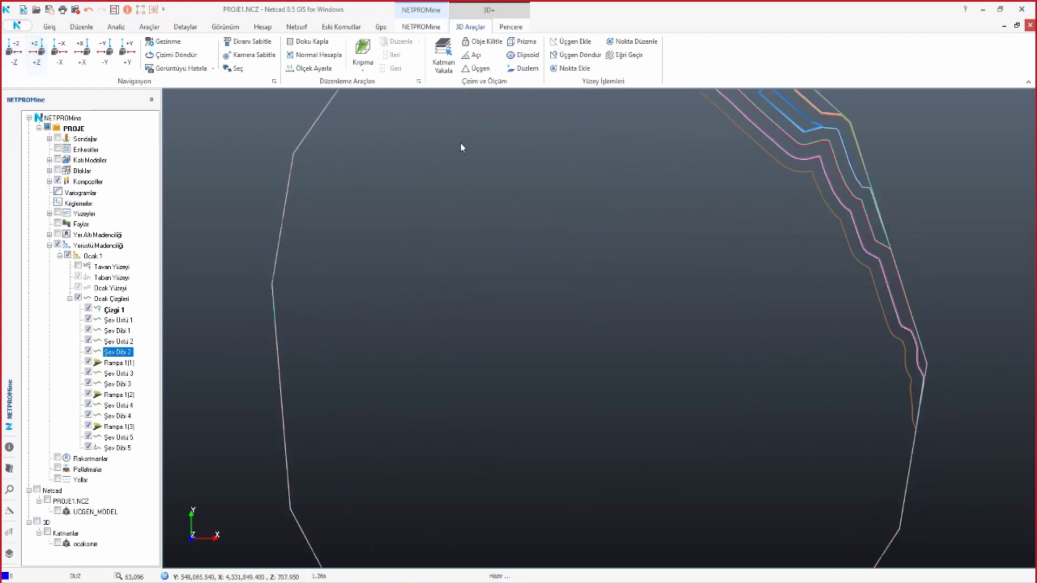
- Hide Rampa 1(3), Şev Üstü 5 and Şev Dibi 5 to check the remaining benches
mouse_move(599, 316)
middle_mouse_down()
mouse_move(620, 204)
mouse_move(770, 178)
mouse_move(748, 254)
middle_mouse_up()
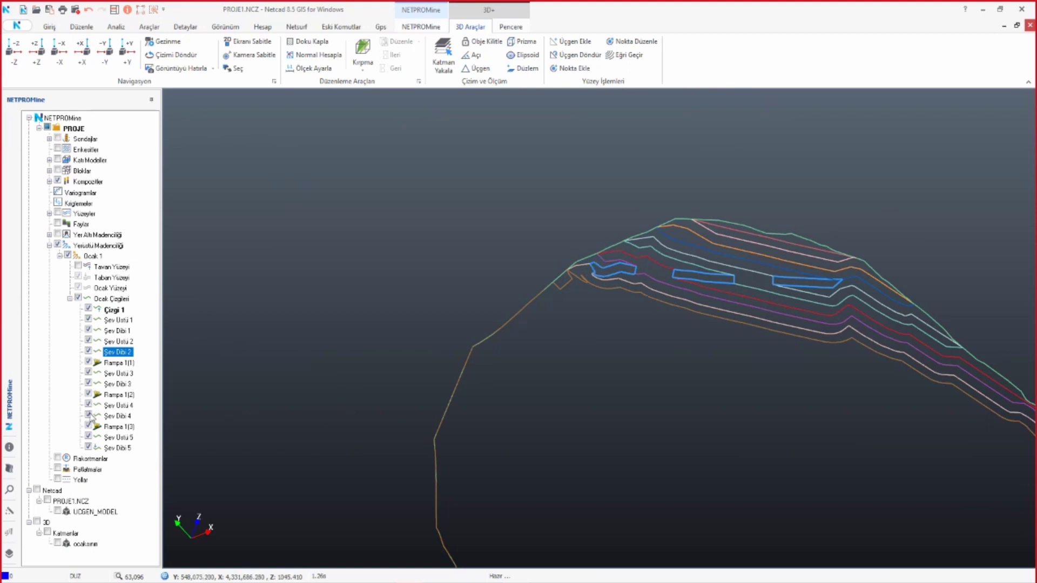
left_click(89, 426)
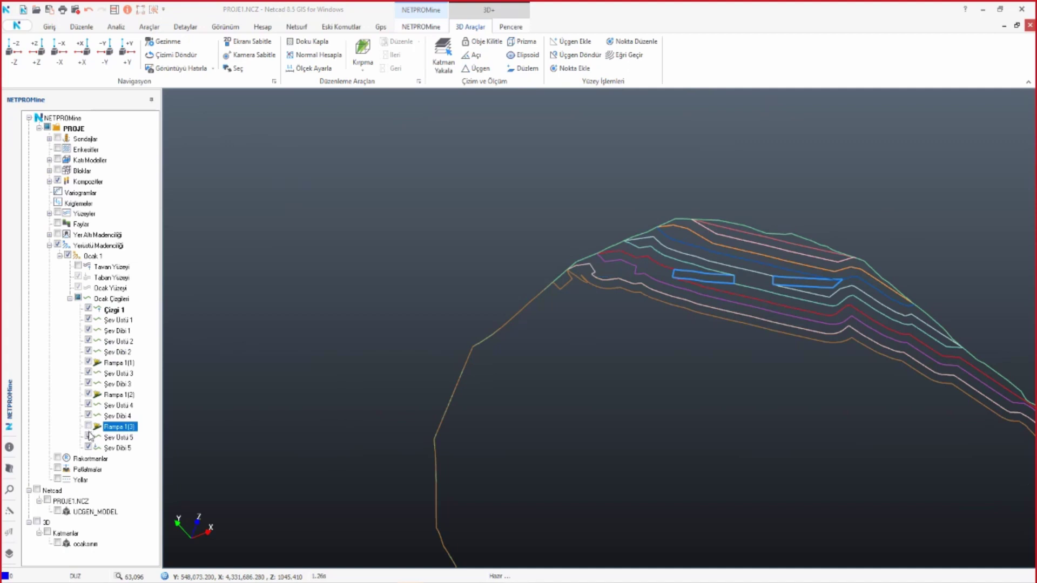
left_click(89, 437)
left_click(89, 448)
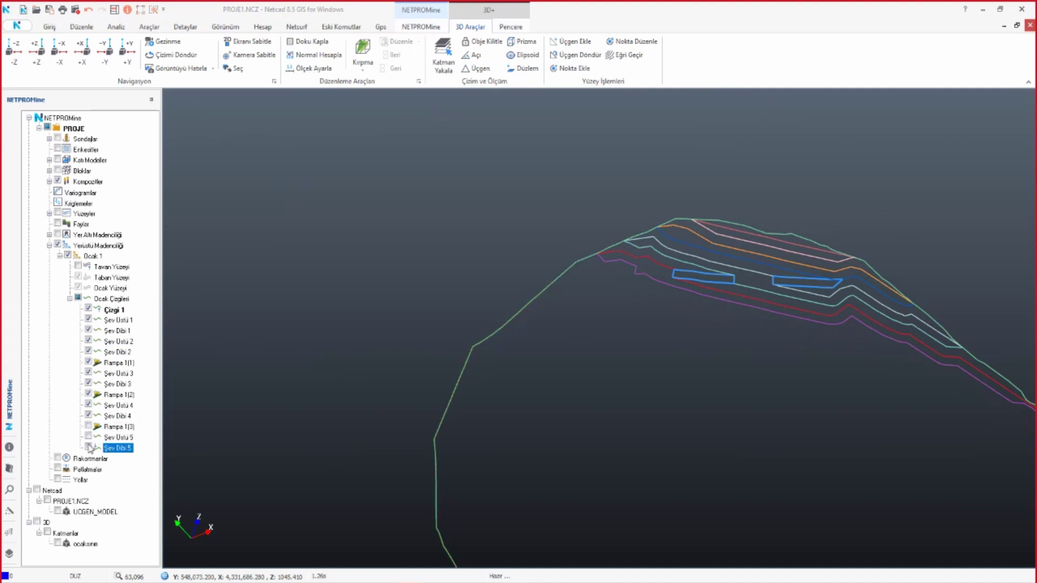
left_click(88, 416)
left_click(88, 415)
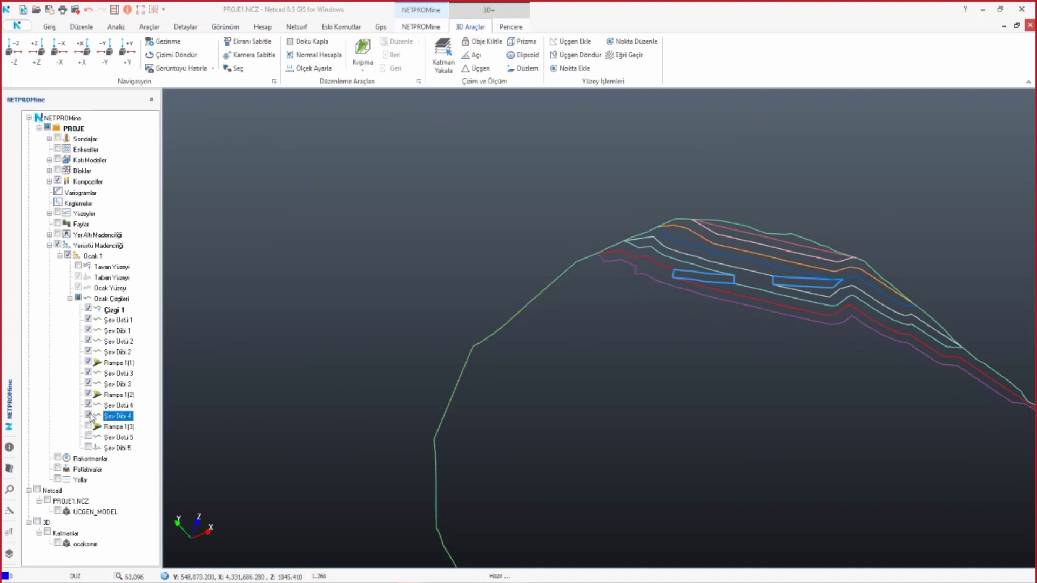
- Delete Rampa 1(3), Şev Üstü 5 and Şev Dibi 5 with Sil
left_click(117, 427)
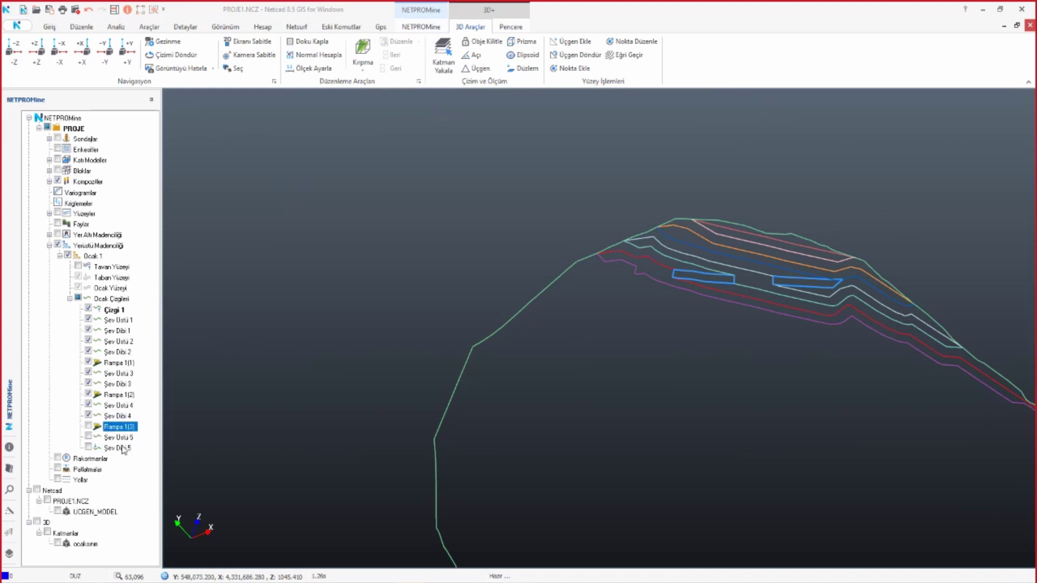
left_click(124, 449, "shift")
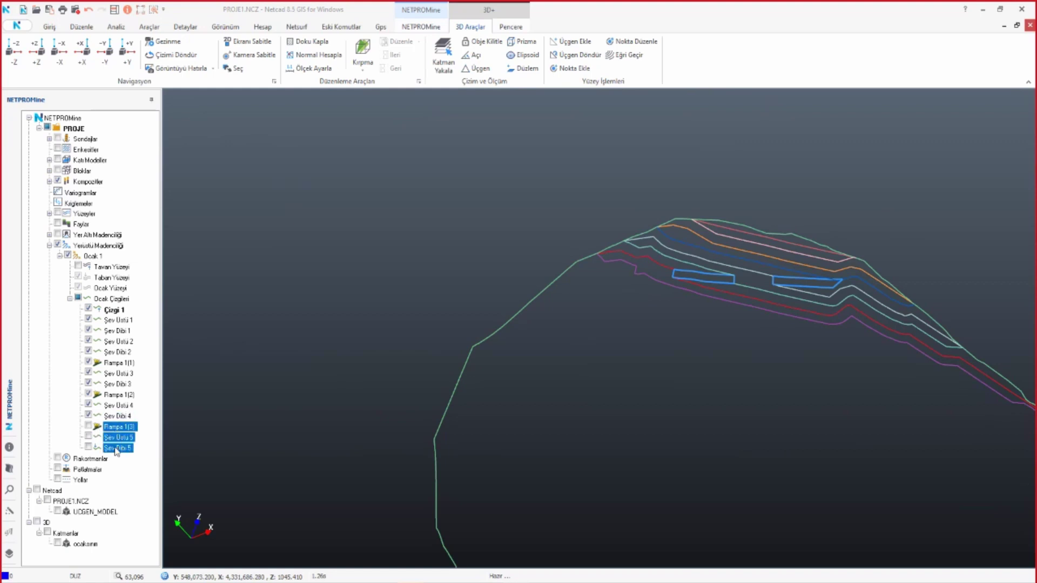
right_click(115, 426)
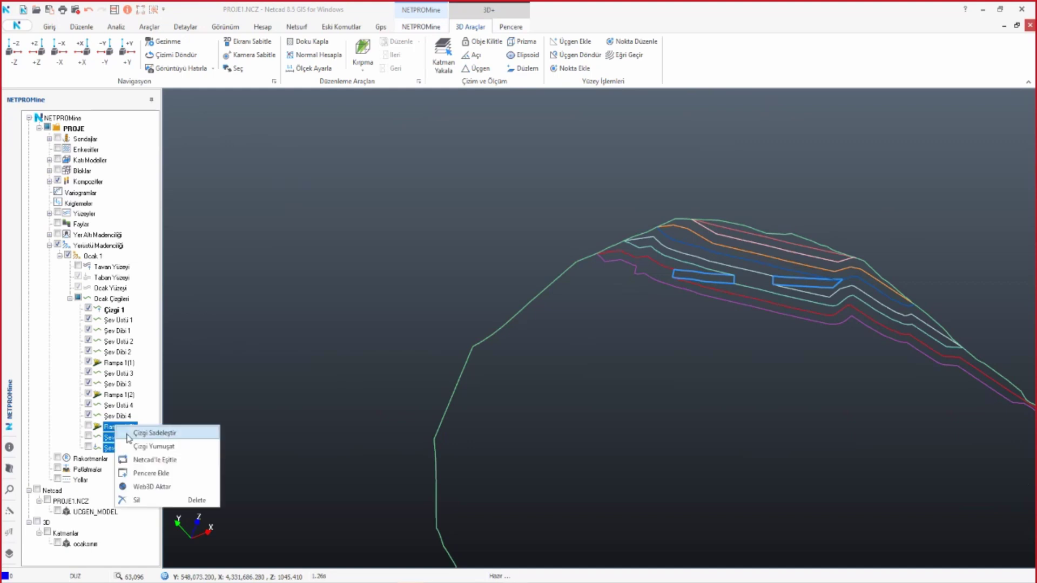
left_click(138, 500)
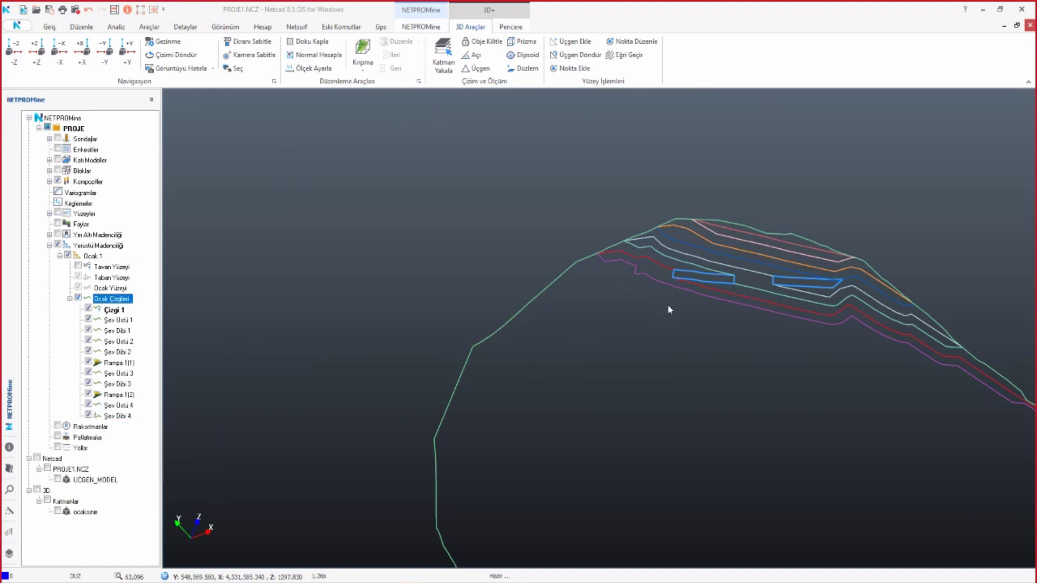
- Open Rampa Tanımları for the Şev Dibi 4 line
left_click(15, 50)
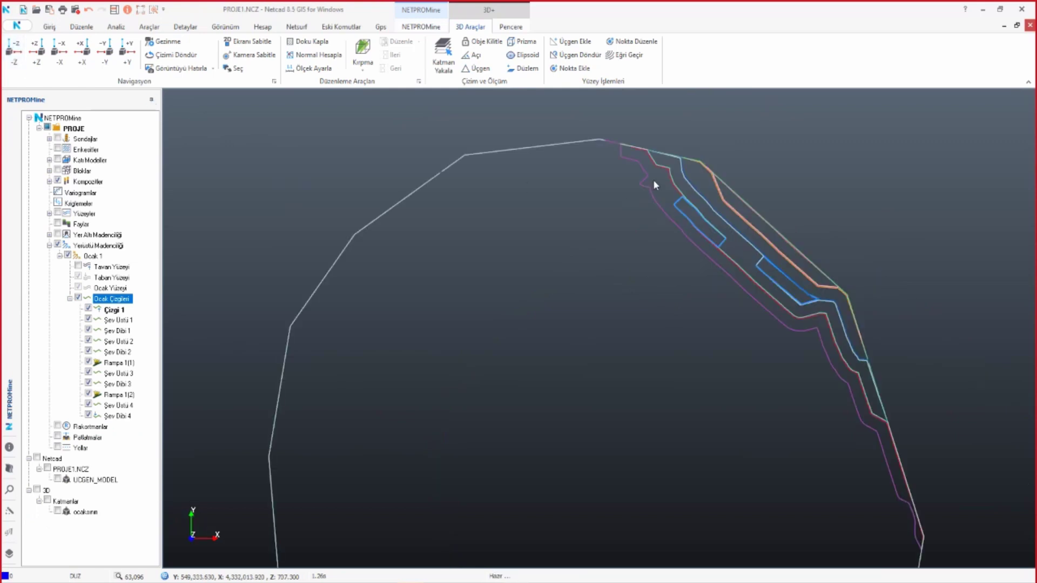
scroll(653, 182, "up", 1)
scroll(655, 175, "up", 2)
scroll(623, 265, "up", 1)
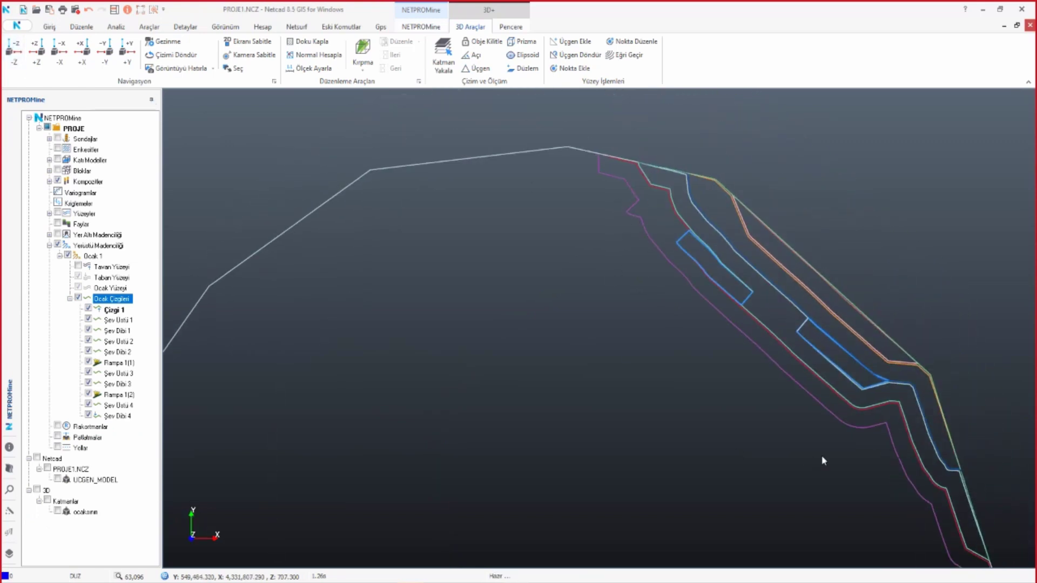
mouse_move(822, 456)
middle_mouse_down()
mouse_move(858, 340)
mouse_move(920, 316)
middle_mouse_up()
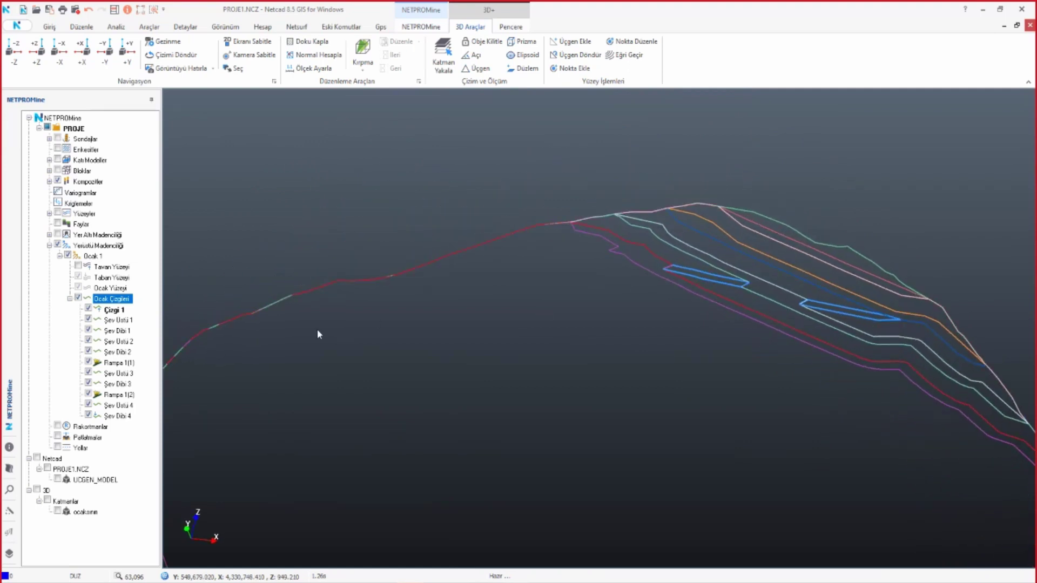
left_click(119, 417)
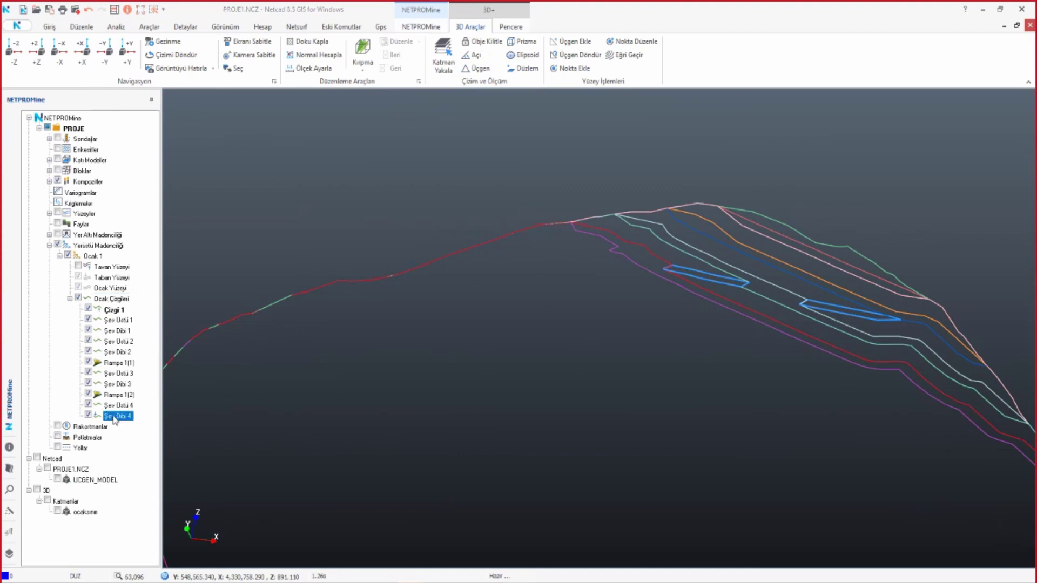
right_click(114, 417)
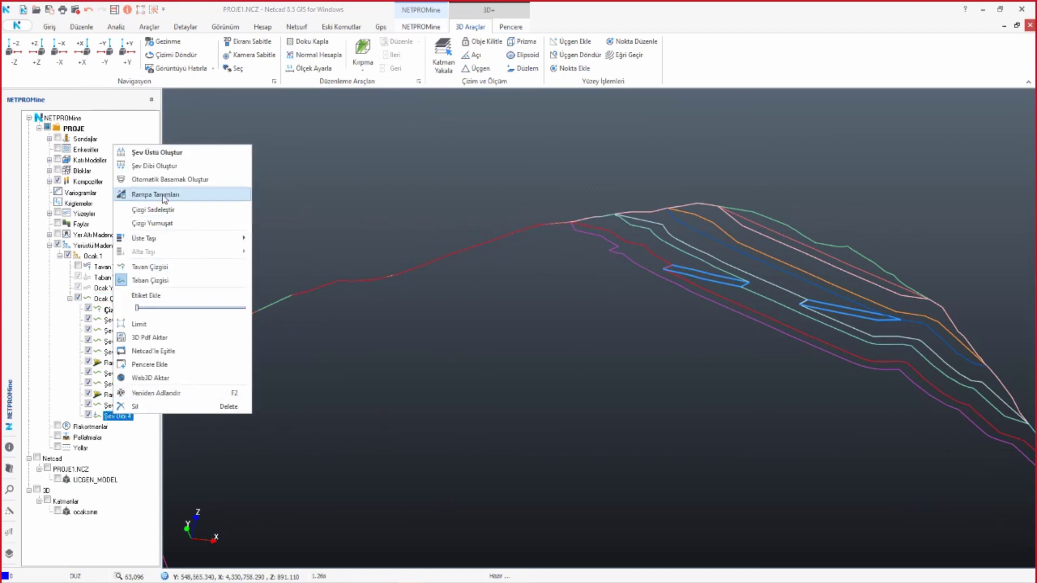
left_click(555, 216)
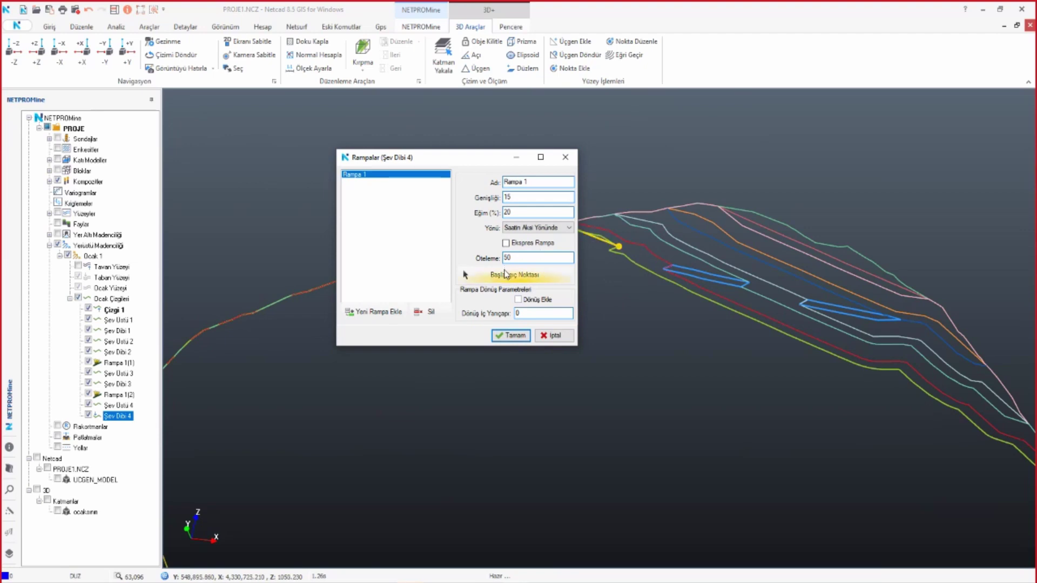
- Pick the ramp start point on Şev Dibi 4 and set the direction to Saat Yönünde
left_click(505, 275)
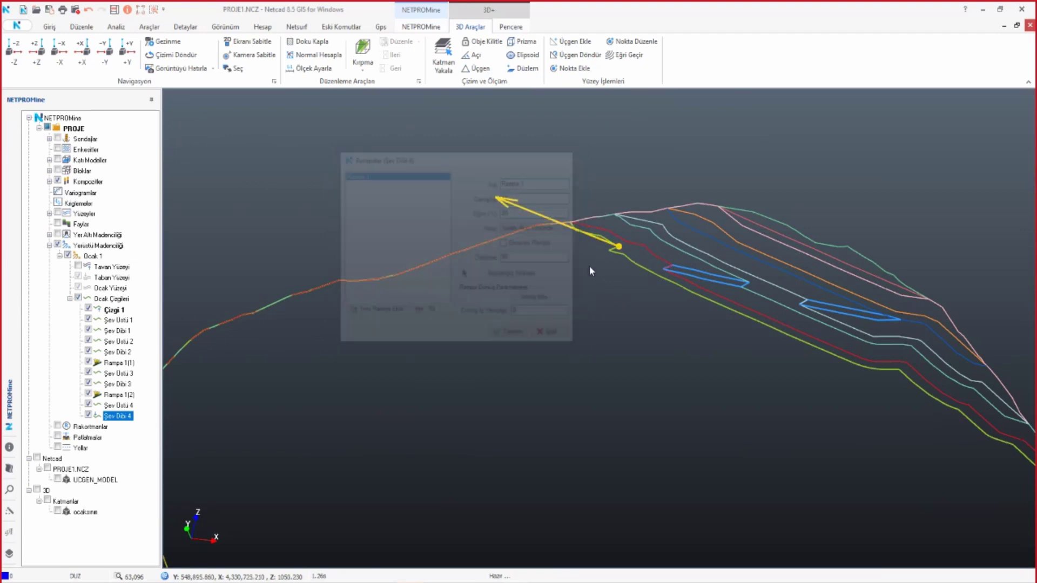
left_click(631, 269)
left_click(534, 227)
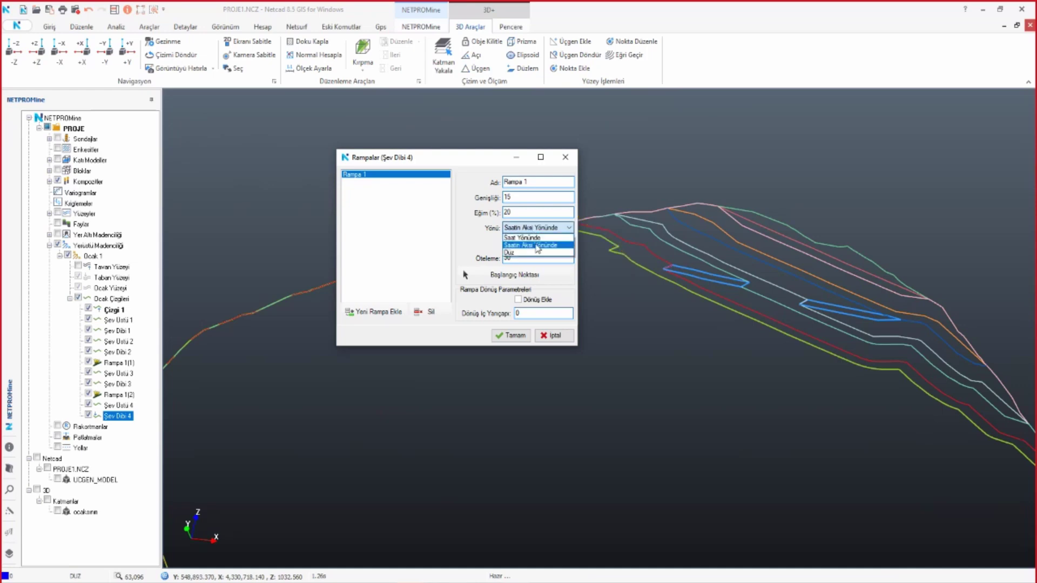
left_click(532, 236)
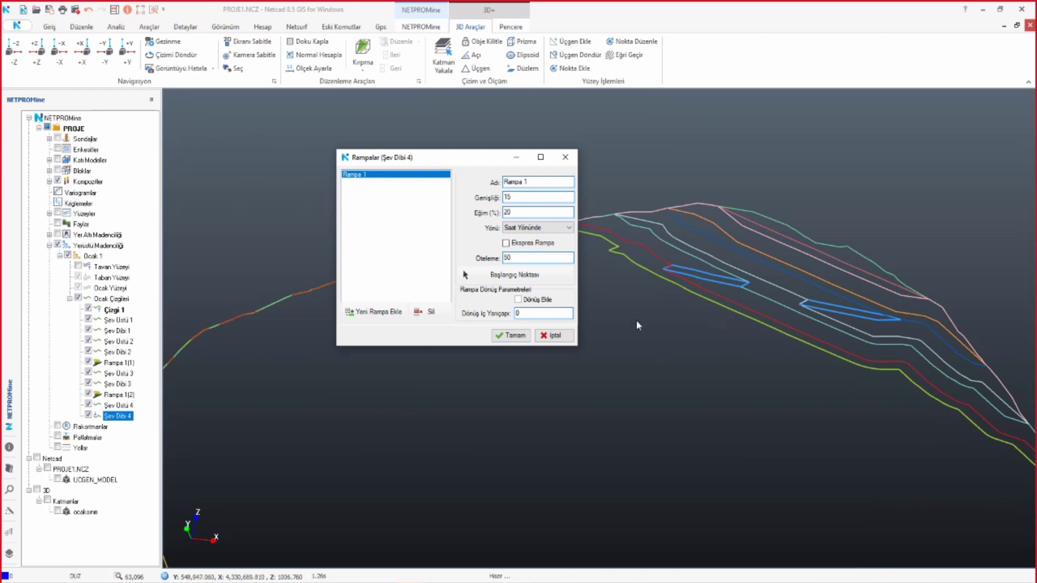
- Change the ramp offset from 50 to 30 and confirm the ramp
mouse_move(699, 342)
left_mouse_down()
mouse_move(621, 352)
mouse_move(627, 430)
left_mouse_up()
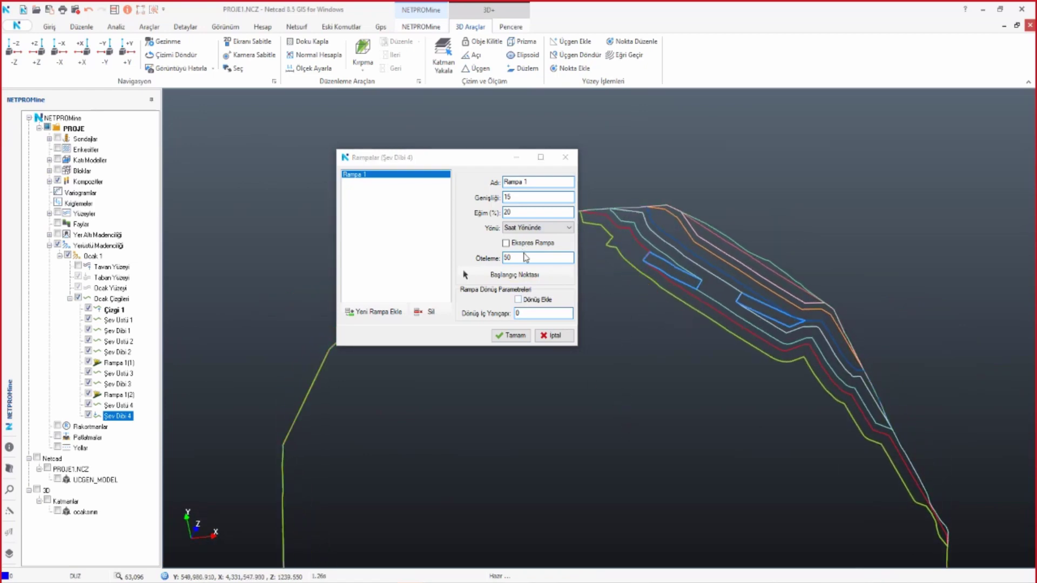
left_click(524, 258)
key("BackSpace")
key("BackSpace")
type("30")
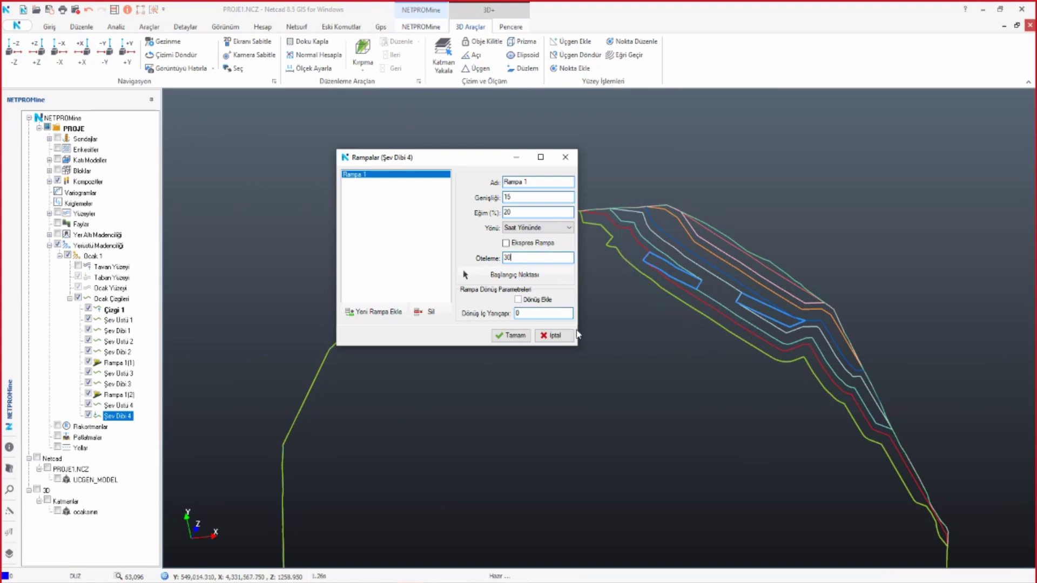
left_click(509, 335)
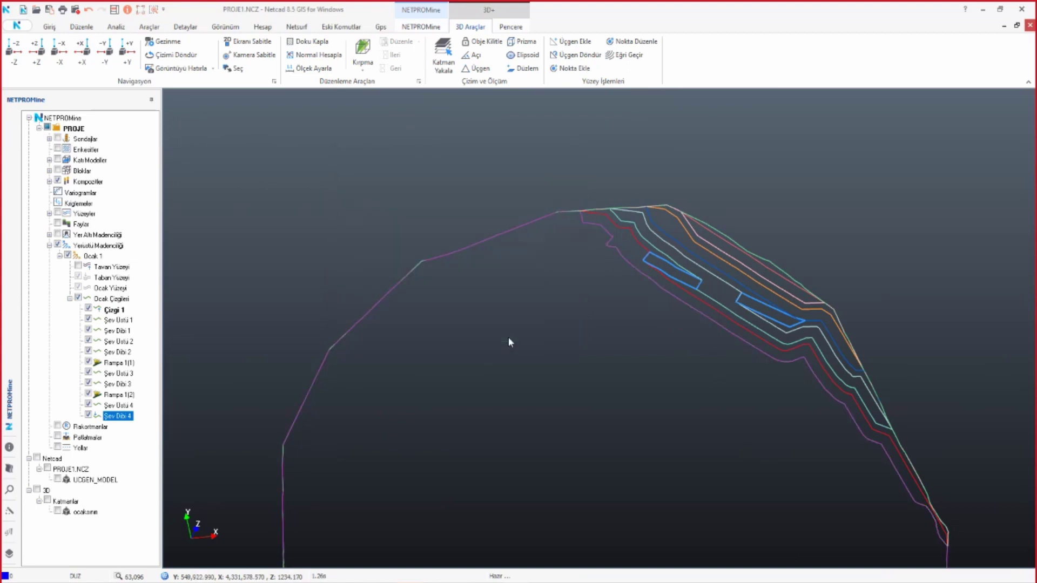
mouse_move(737, 439)
middle_mouse_down()
mouse_move(762, 293)
mouse_move(862, 284)
mouse_move(505, 275)
mouse_move(472, 319)
mouse_move(649, 345)
mouse_move(653, 375)
middle_mouse_up()
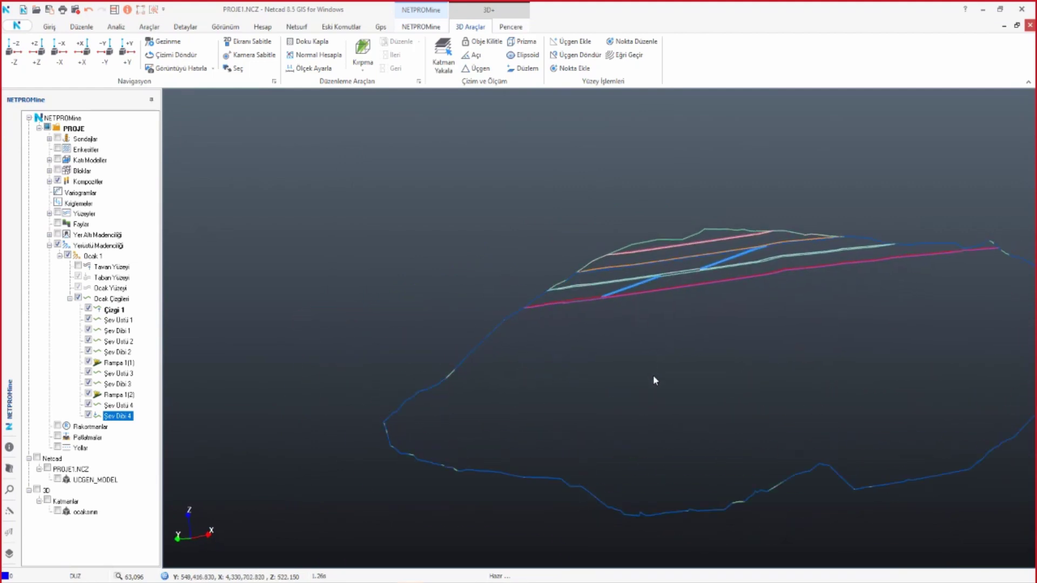
- Generate 3 benches from Şev Dibi 4, adding Şev Üstü/Dibi 5–7 and Rampa 1(3)–(5)
right_click(116, 417)
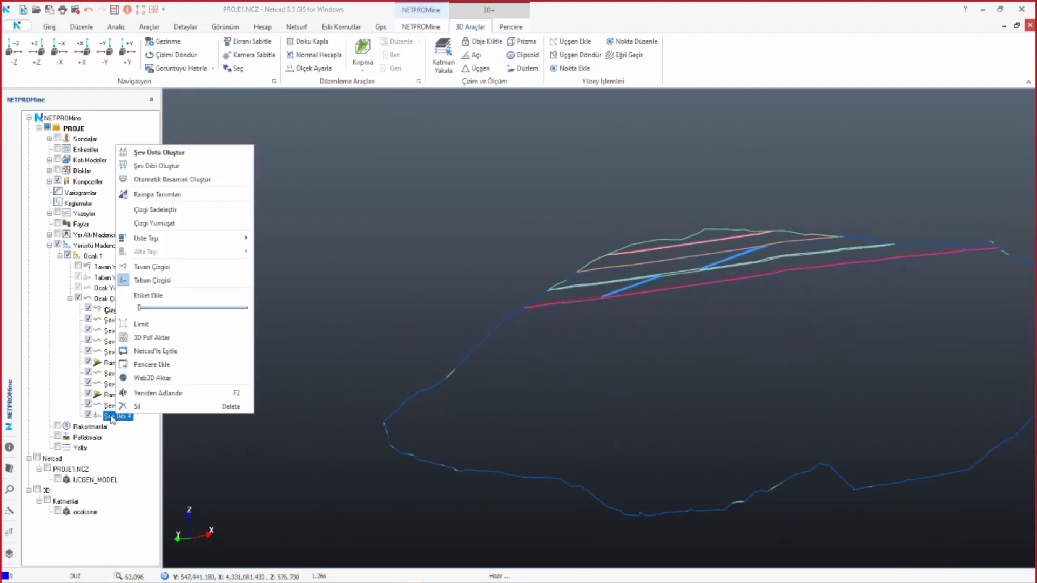
left_click(181, 185)
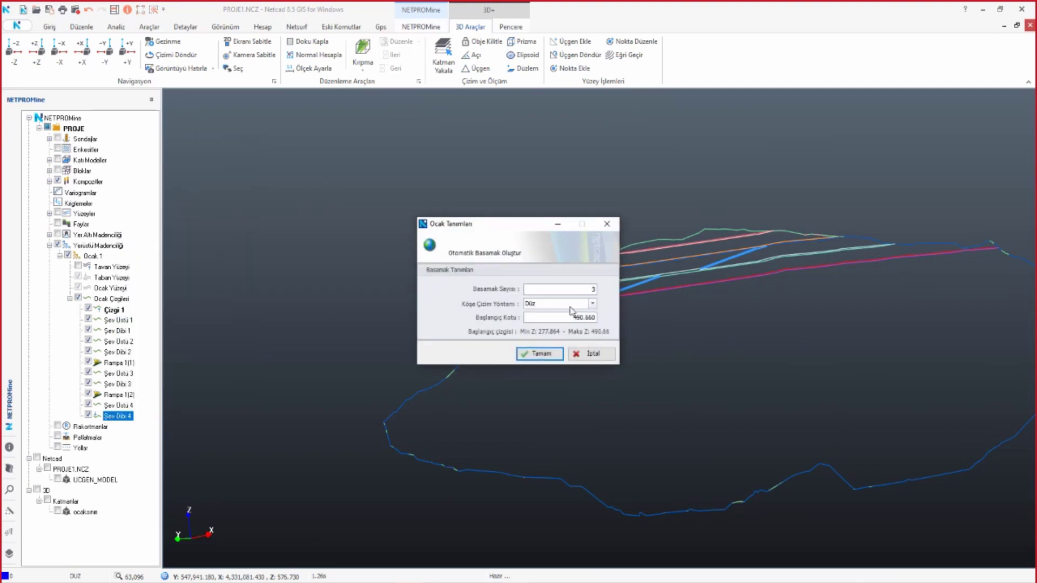
left_click(556, 354)
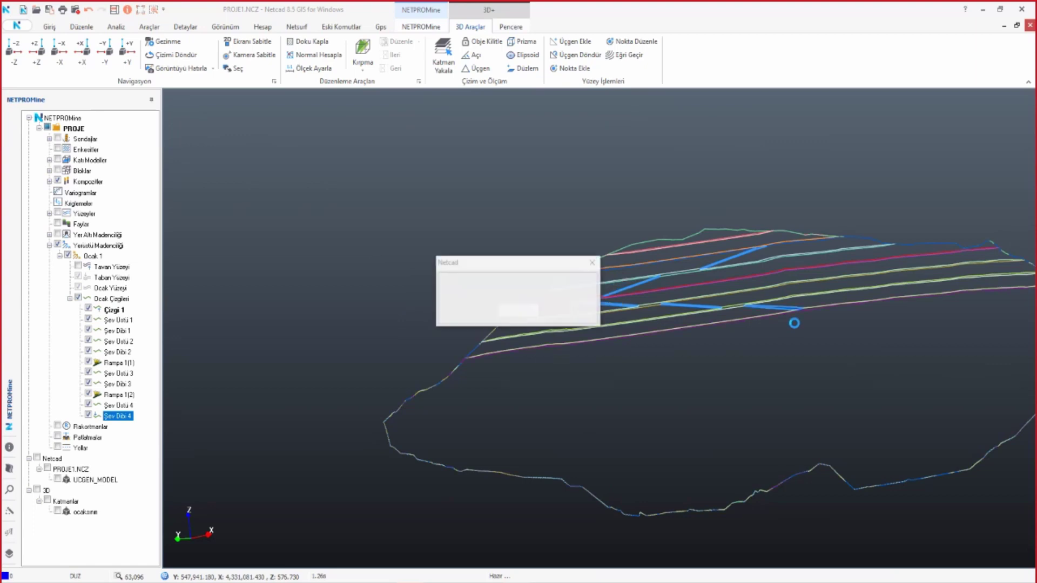
key("Return")
mouse_move(740, 351)
middle_mouse_down()
mouse_move(771, 503)
mouse_move(792, 339)
mouse_move(698, 315)
mouse_move(813, 324)
middle_mouse_up()
scroll(786, 292, "up", 2)
scroll(821, 303, "up", 2)
scroll(701, 318, "up", 5)
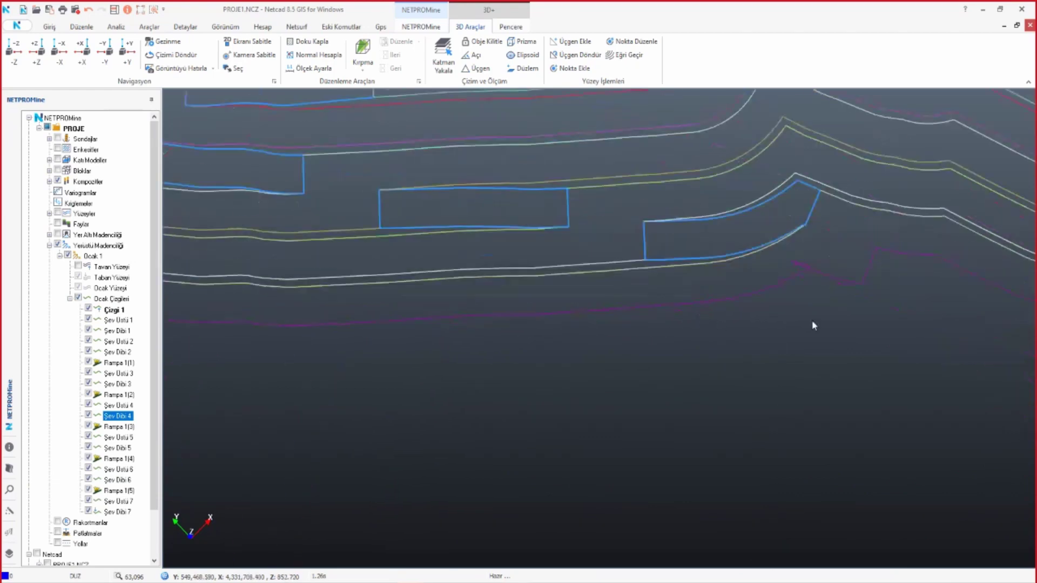
scroll(813, 289, "up", 3)
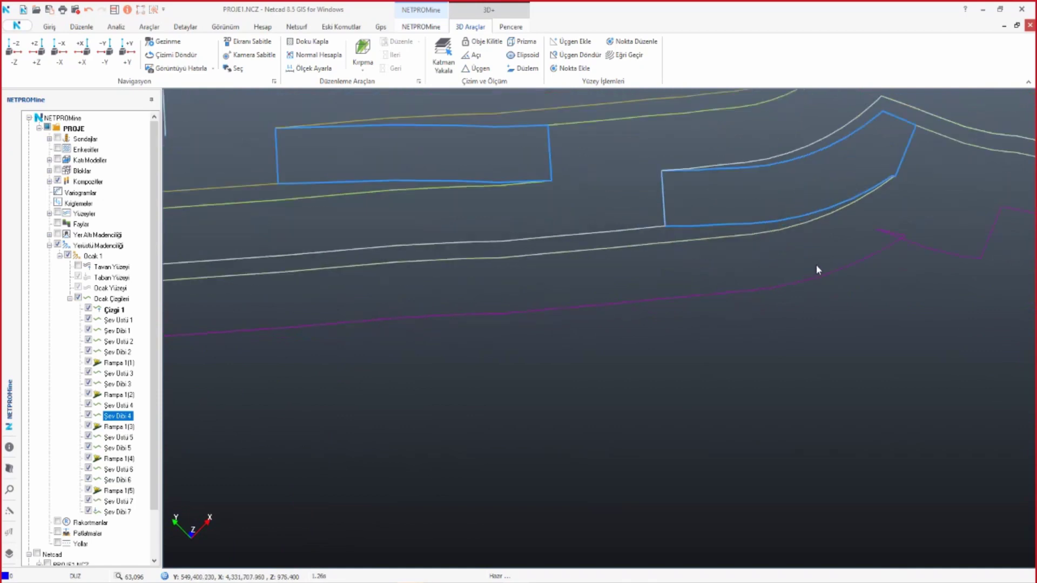
middle_click_drag(719, 280, 527, 314)
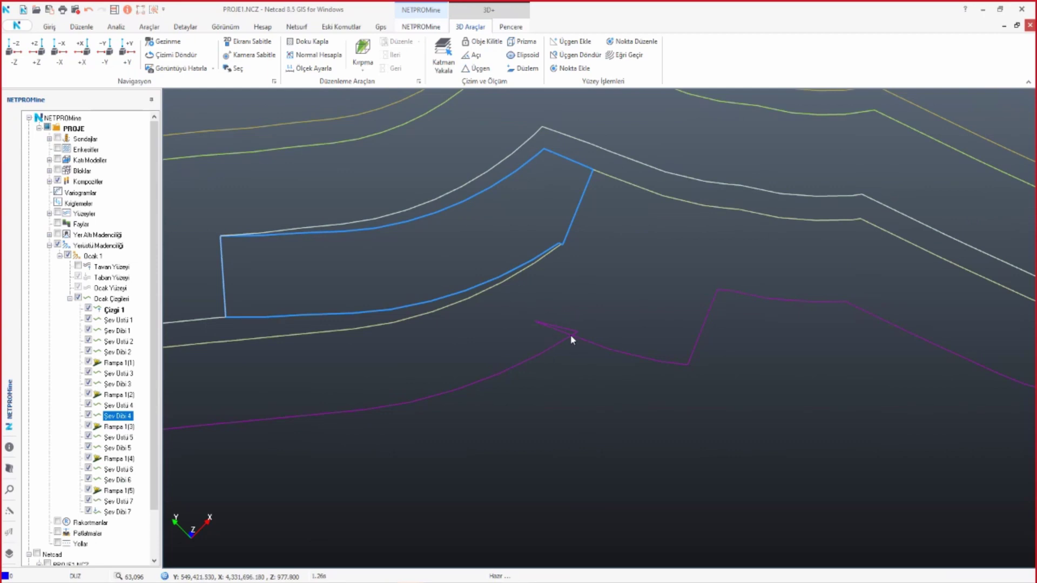
scroll(623, 332, "down", 2)
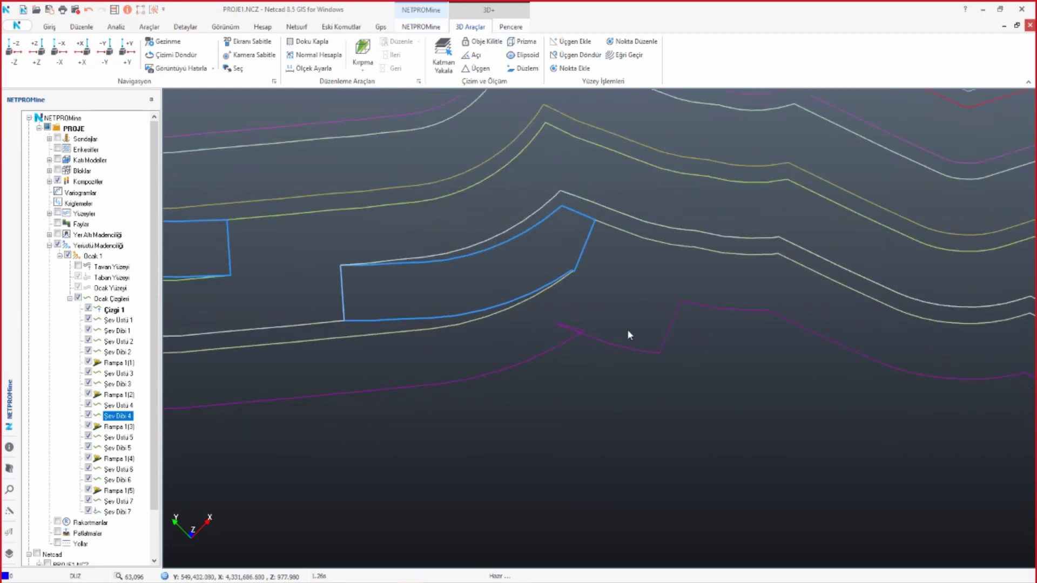
scroll(607, 320, "down", 2)
scroll(609, 320, "down", 3)
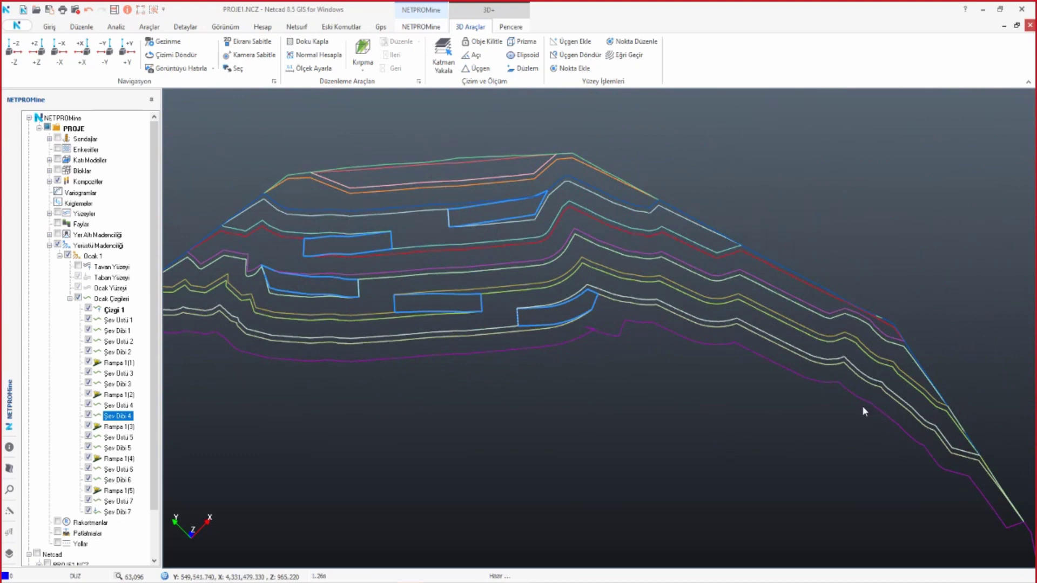
scroll(618, 330, "up", 2)
scroll(597, 388, "up", 3)
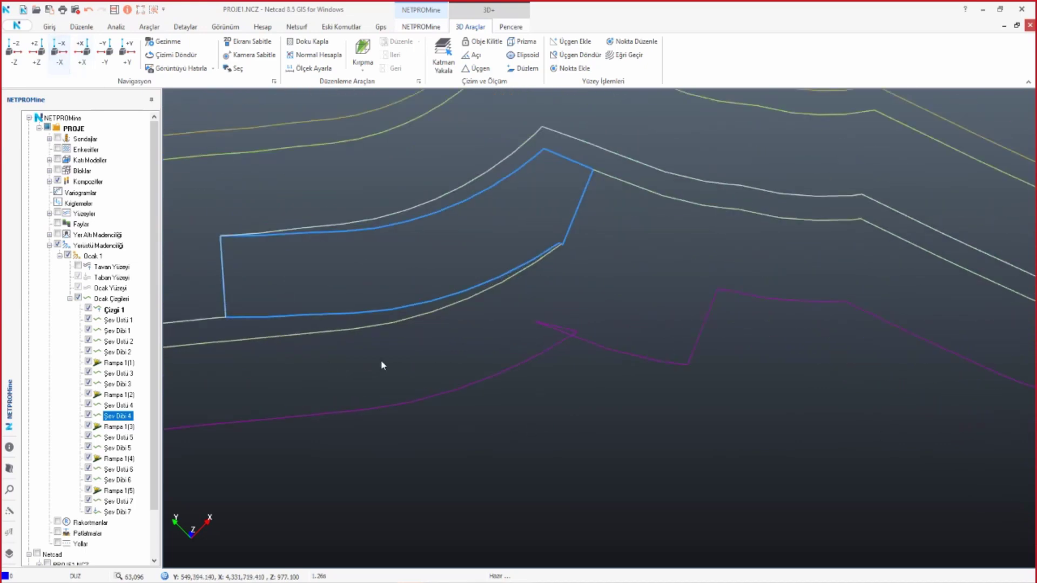
- Edit the purple bottom line and grab the vertex at its spike
right_click(405, 359)
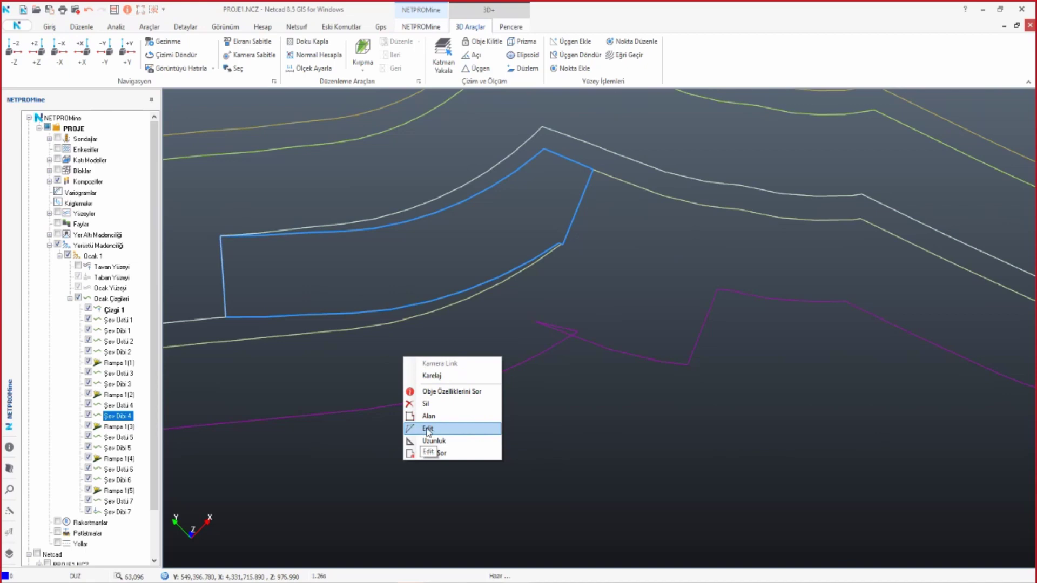
left_click(428, 429)
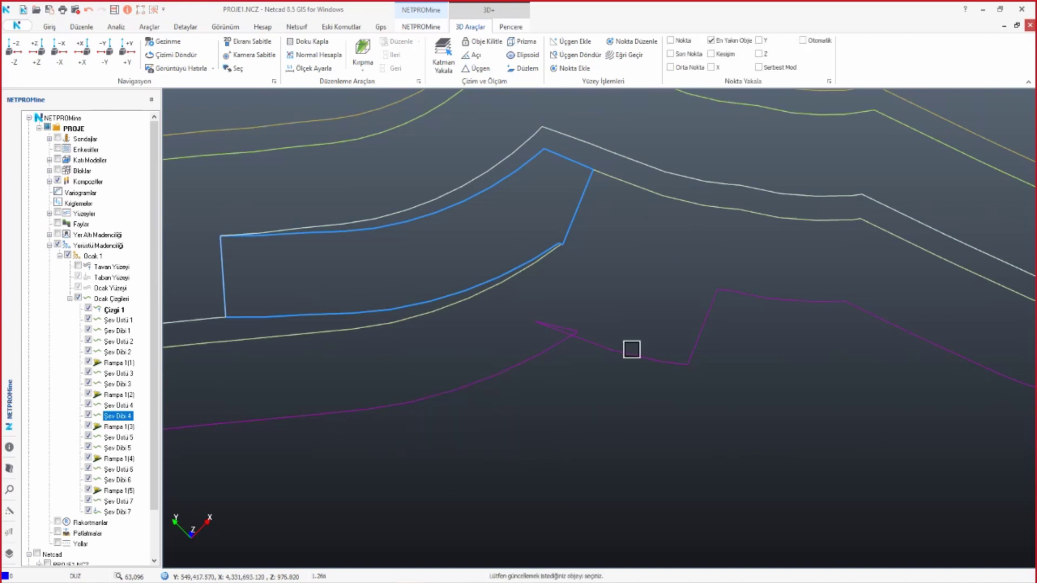
left_click(593, 347)
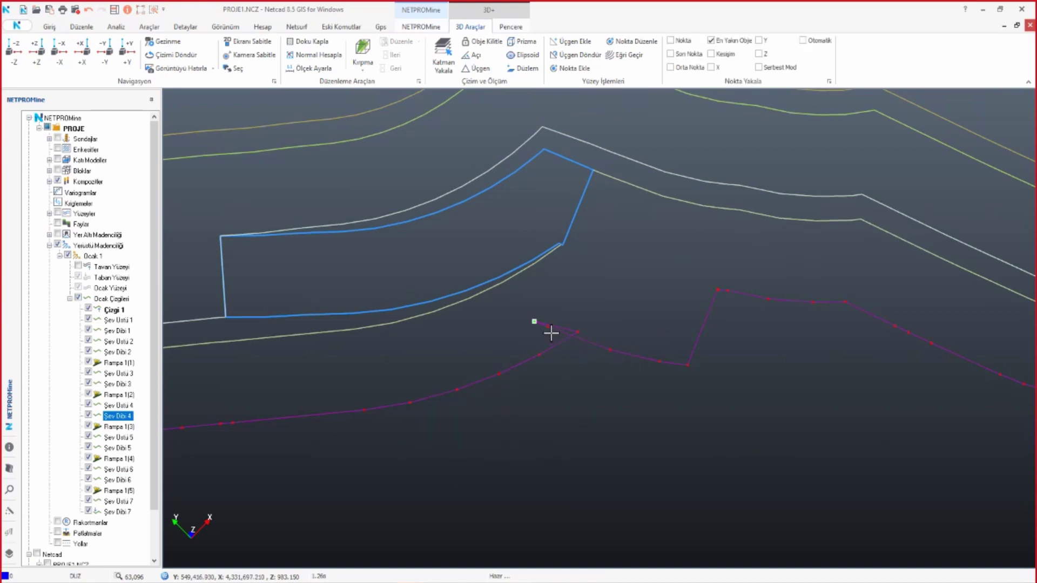
left_click(536, 323)
- Move the spike vertex with Z snap instead of En Yakın Obje so the line runs smoothly
left_click(710, 41)
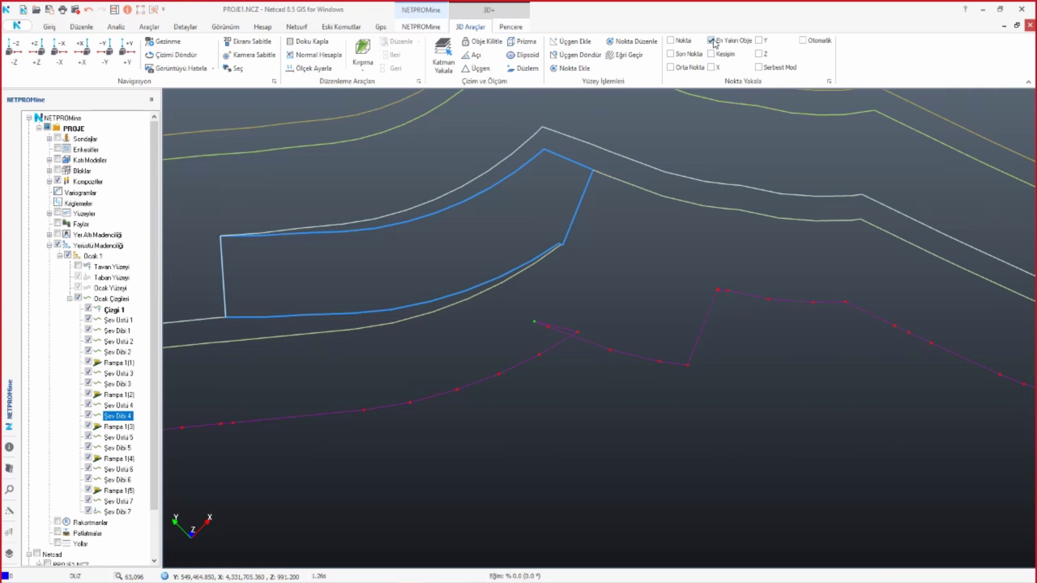
left_click(759, 53)
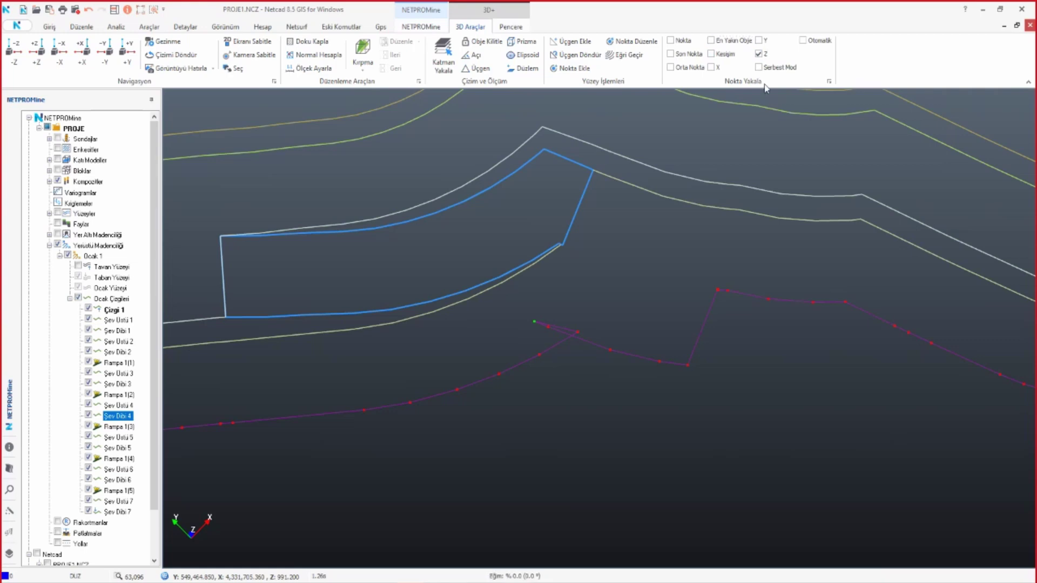
left_click(538, 323)
scroll(599, 345, "up", 2)
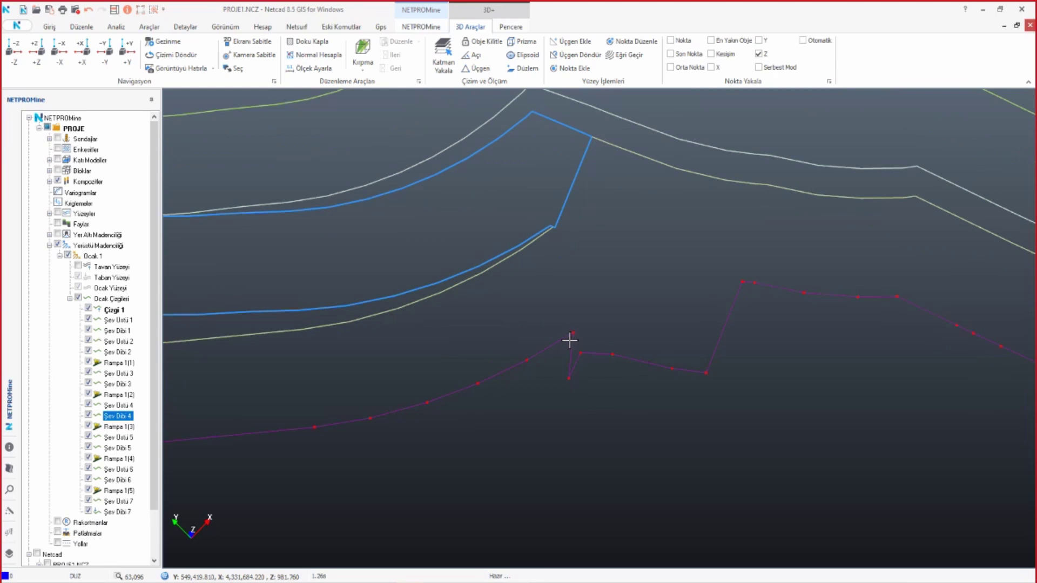
scroll(585, 360, "down", 1)
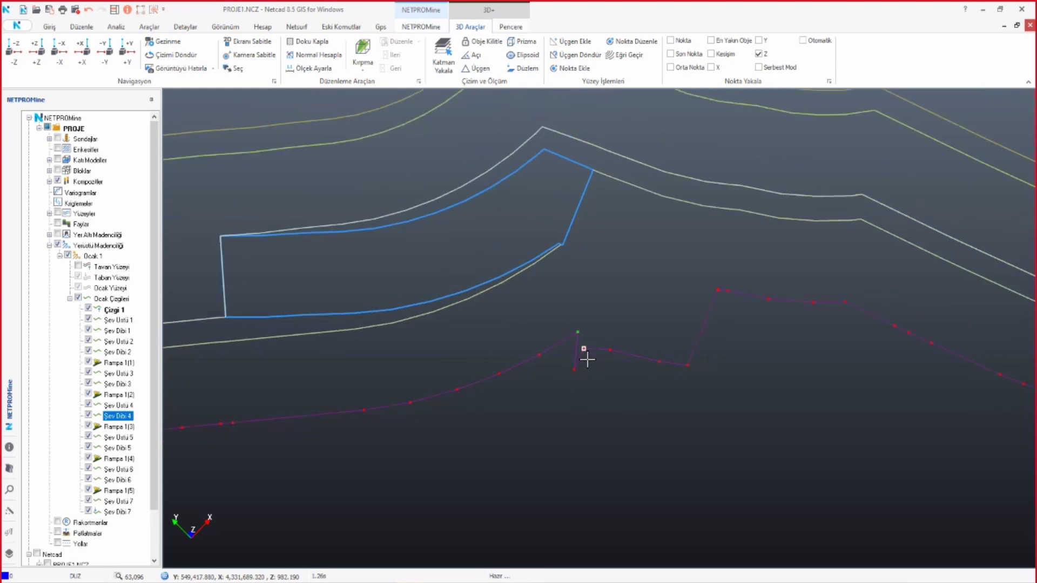
scroll(576, 371, "up", 2)
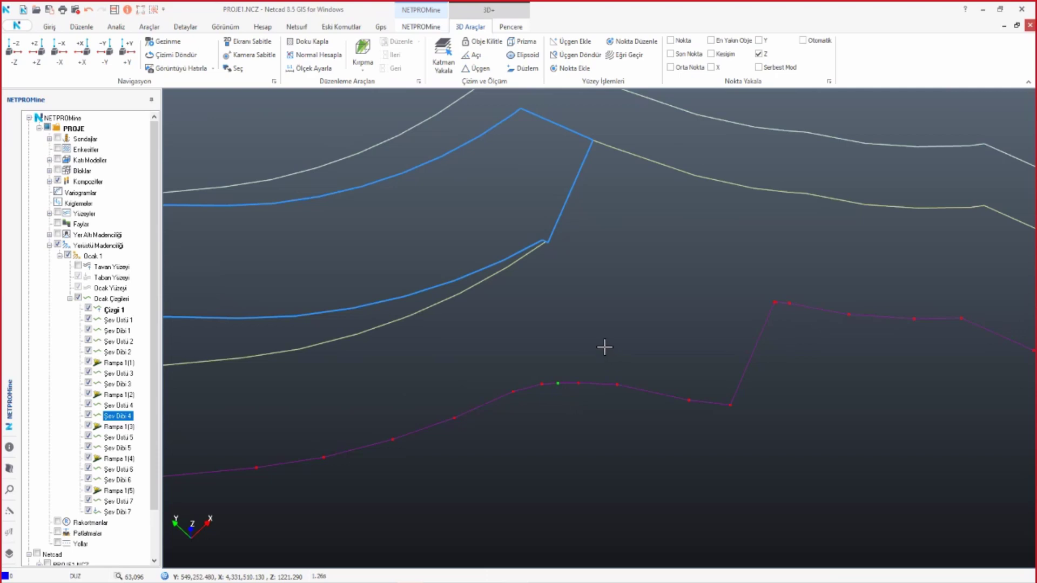
scroll(601, 335, "down", 3)
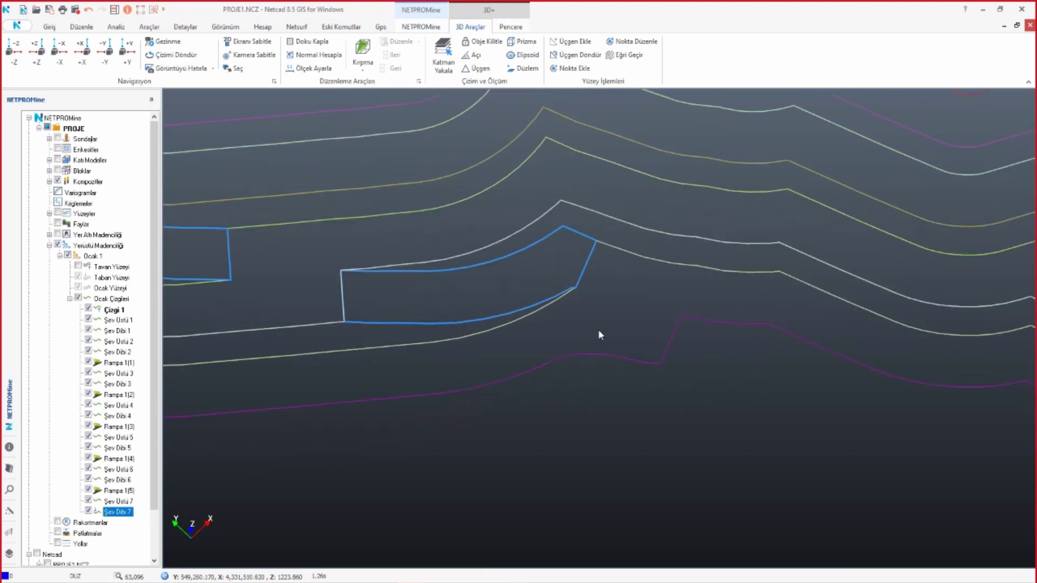
scroll(598, 328, "down", 2)
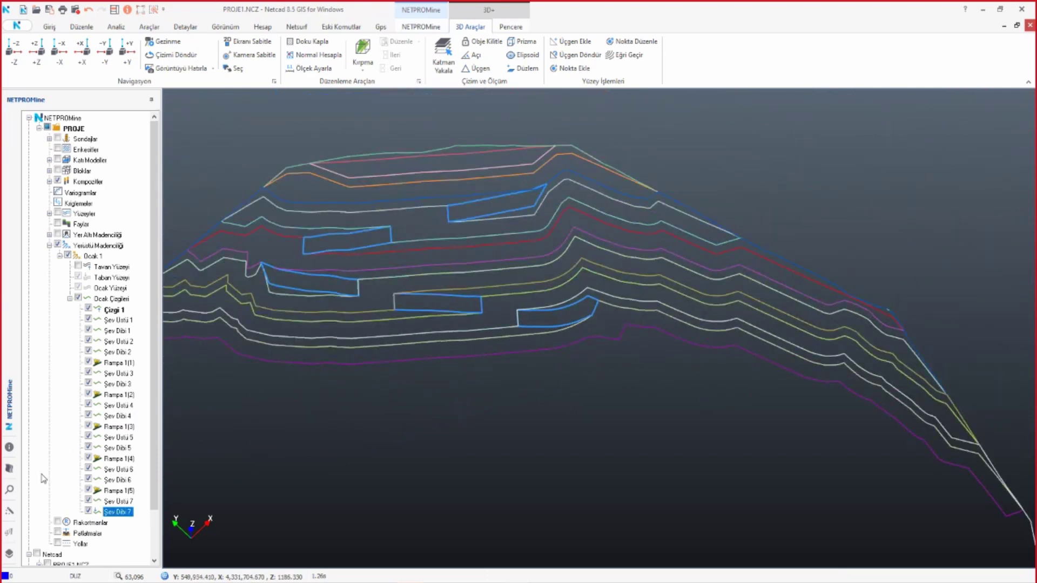
- Define Rampa 1 on Şev Dibi 7 with width 15, 20% grade and offset 30
right_click(125, 513)
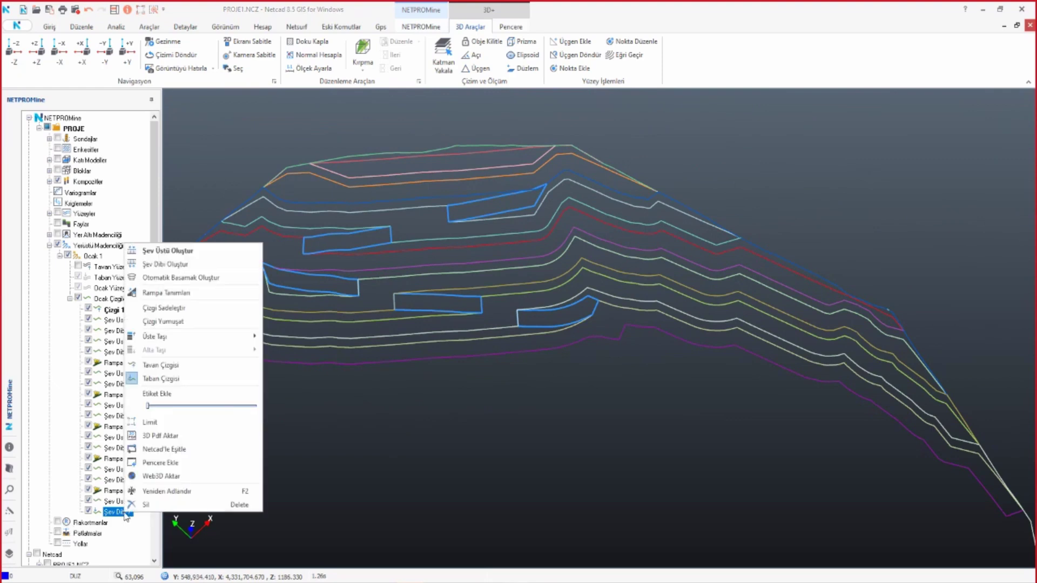
left_click(173, 292)
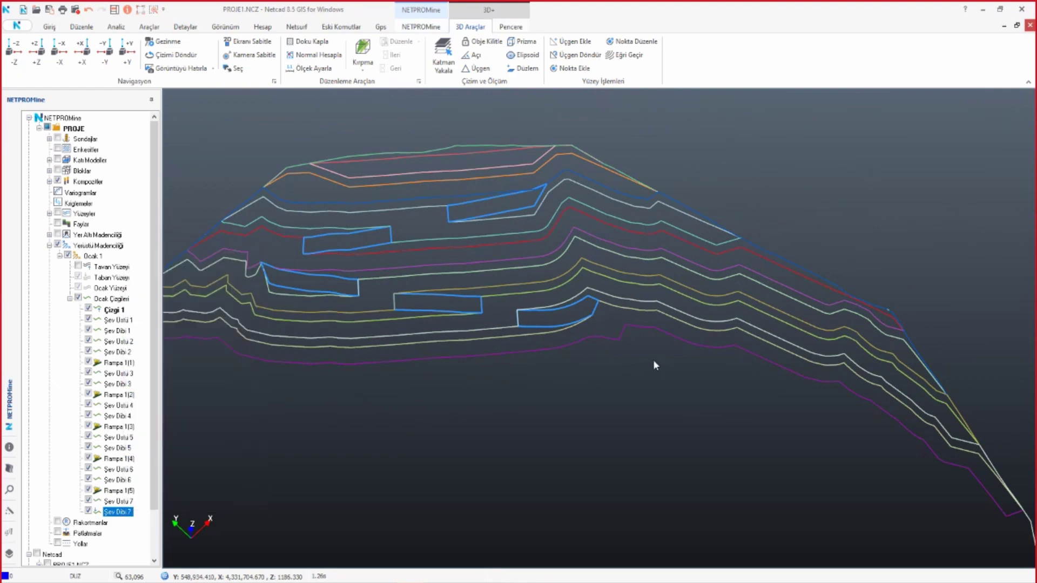
left_click(646, 359)
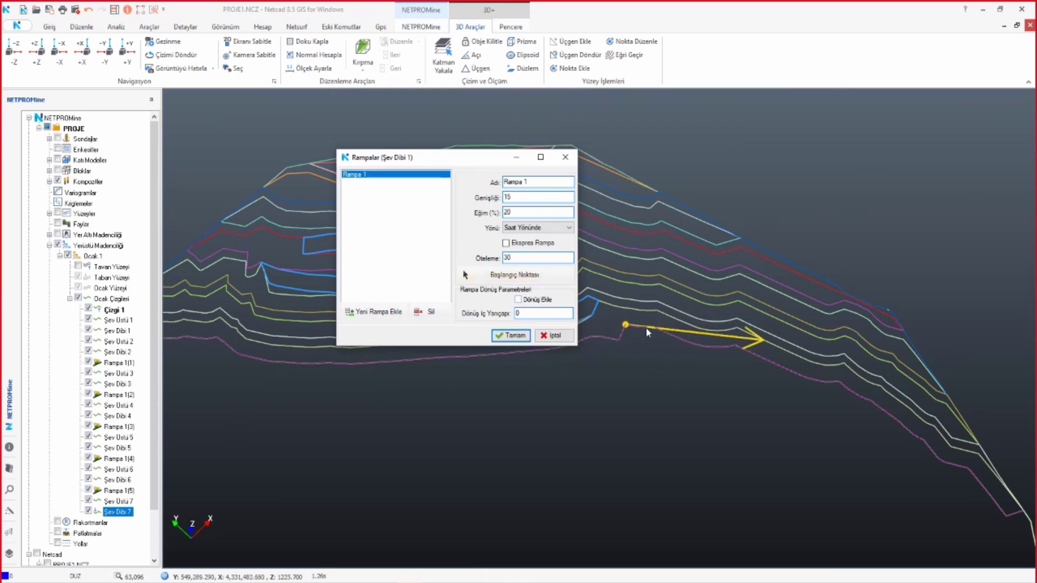
left_click(527, 335)
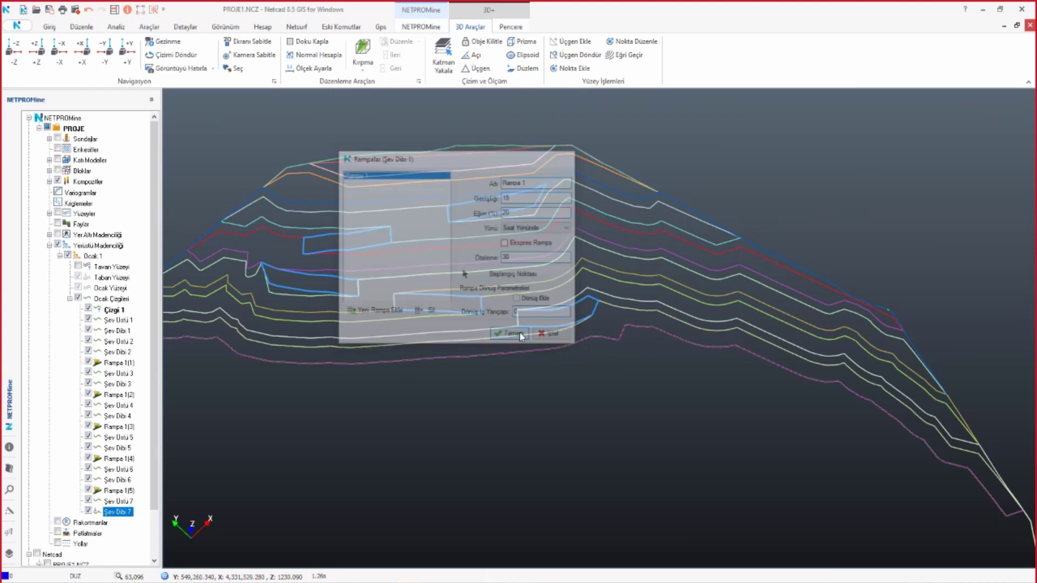
- Generate 3 benches from Şev Dibi 7, extending the pit to Şev Dibi 10 with Rampa 1(6)–(8)
right_click(120, 515)
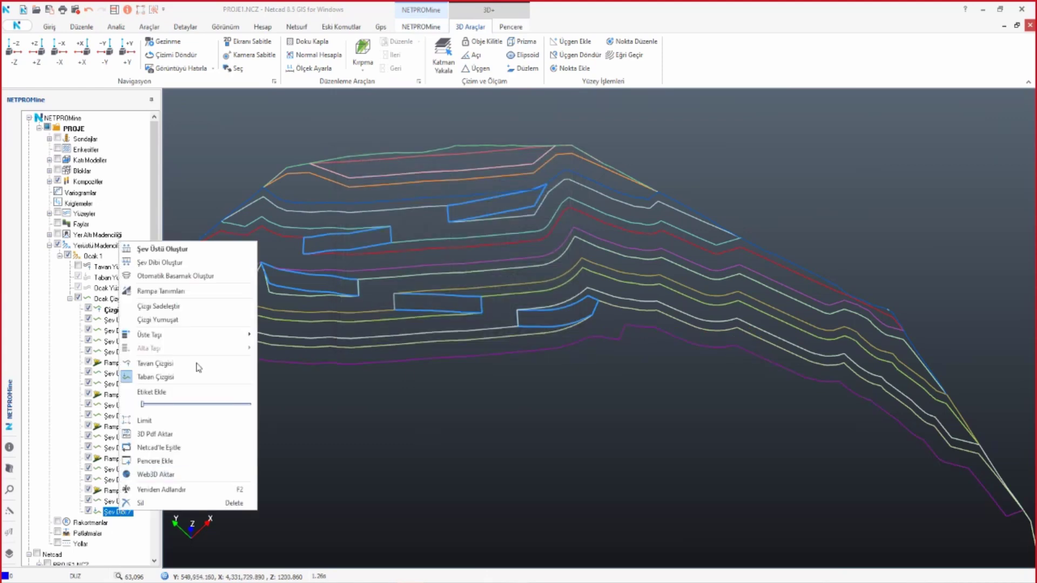
left_click(201, 281)
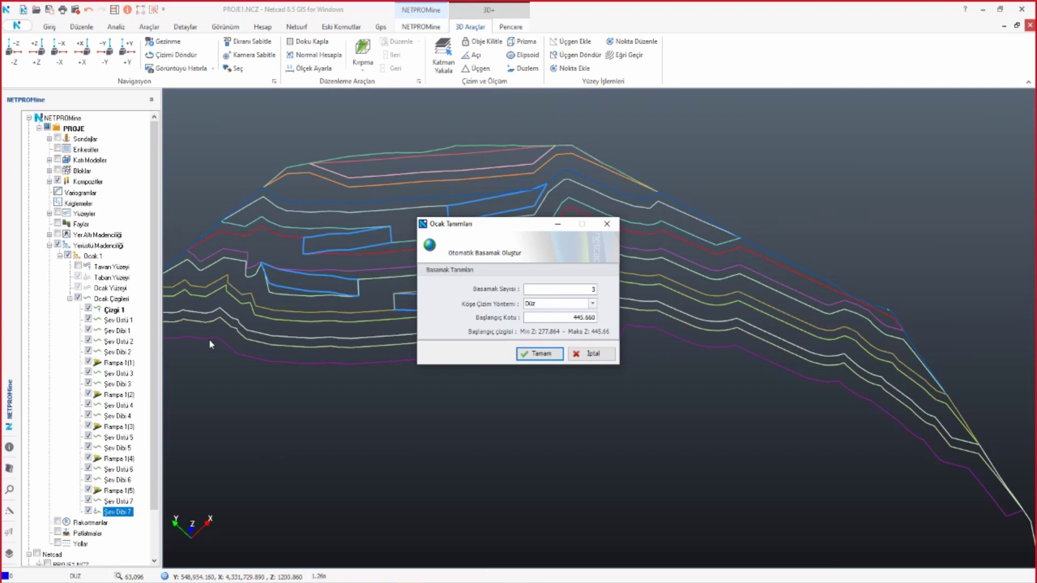
left_click(542, 352)
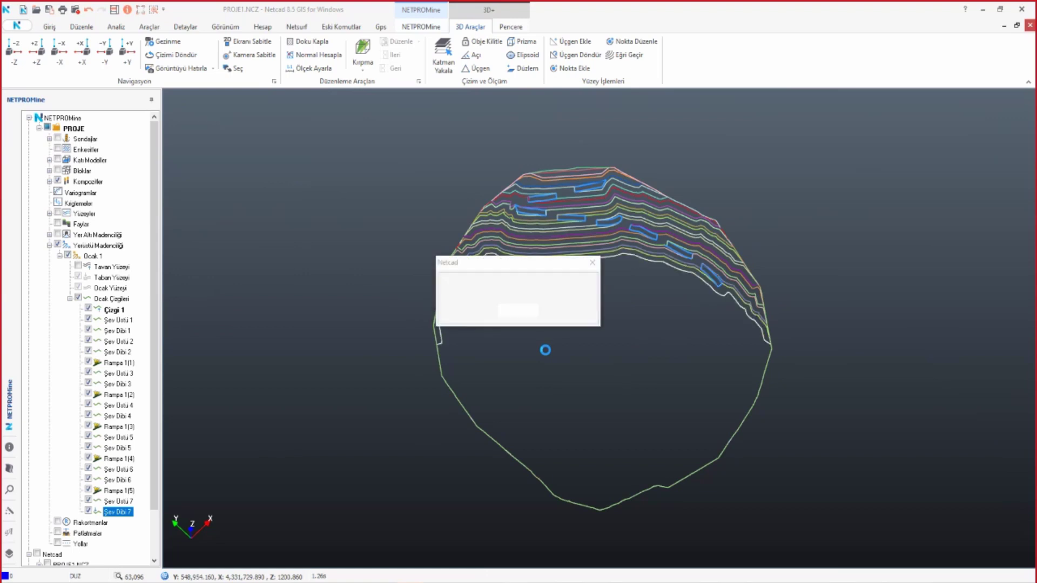
left_click(523, 307)
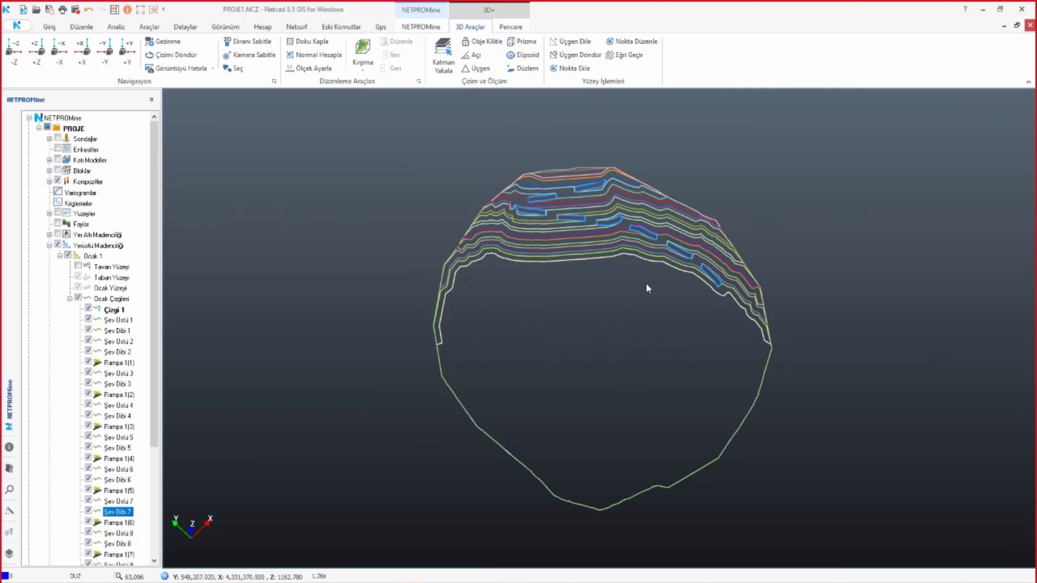
middle_click_drag(659, 261, 657, 187)
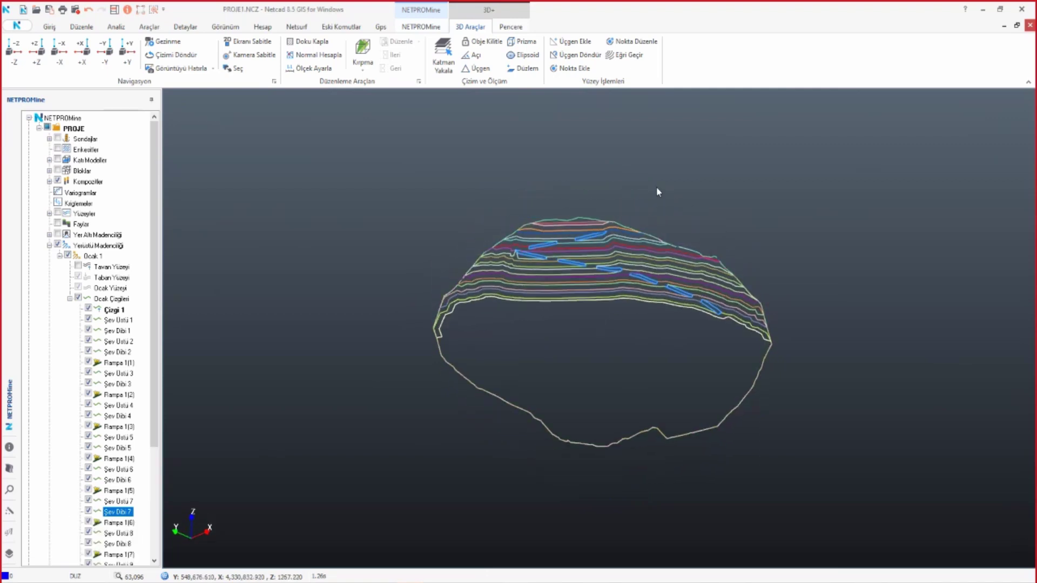
left_click(119, 427)
left_click_drag(154, 437, 130, 540)
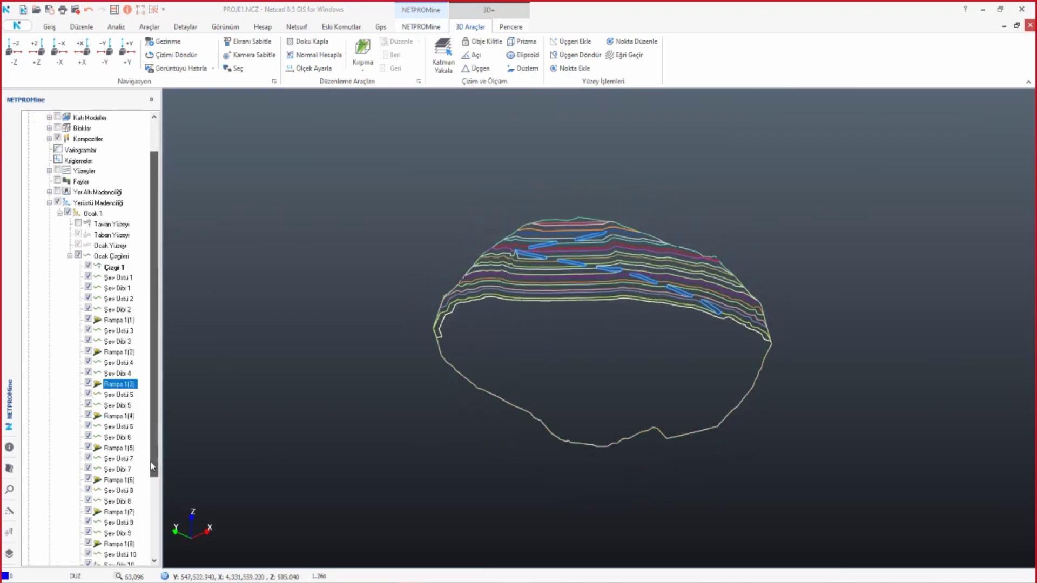
- Delete the proposed Rampa 1 from Şev Dibi 10's ramp definitions, keeping no ramp
right_click(120, 470)
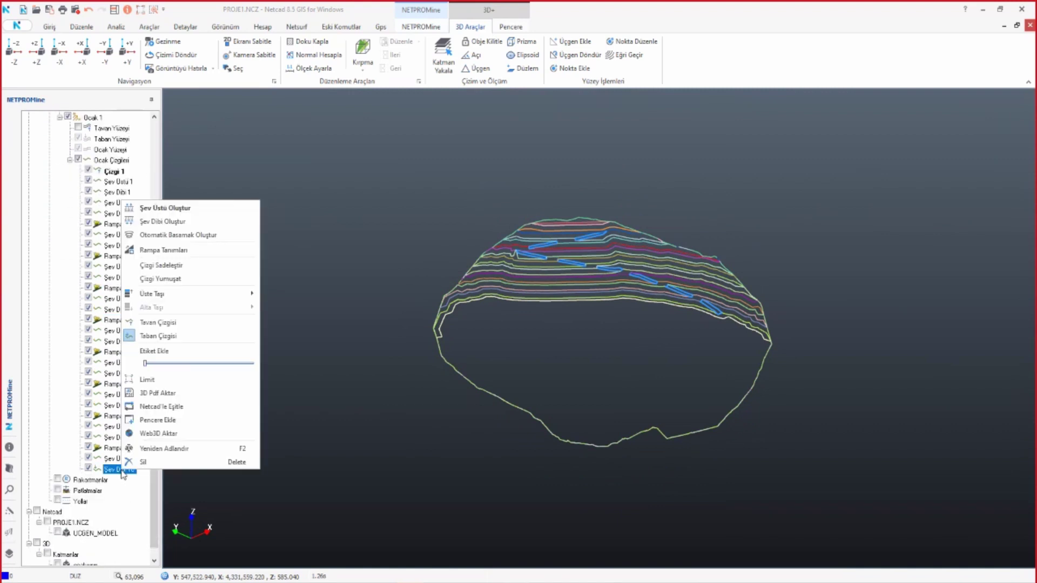
left_click(657, 375)
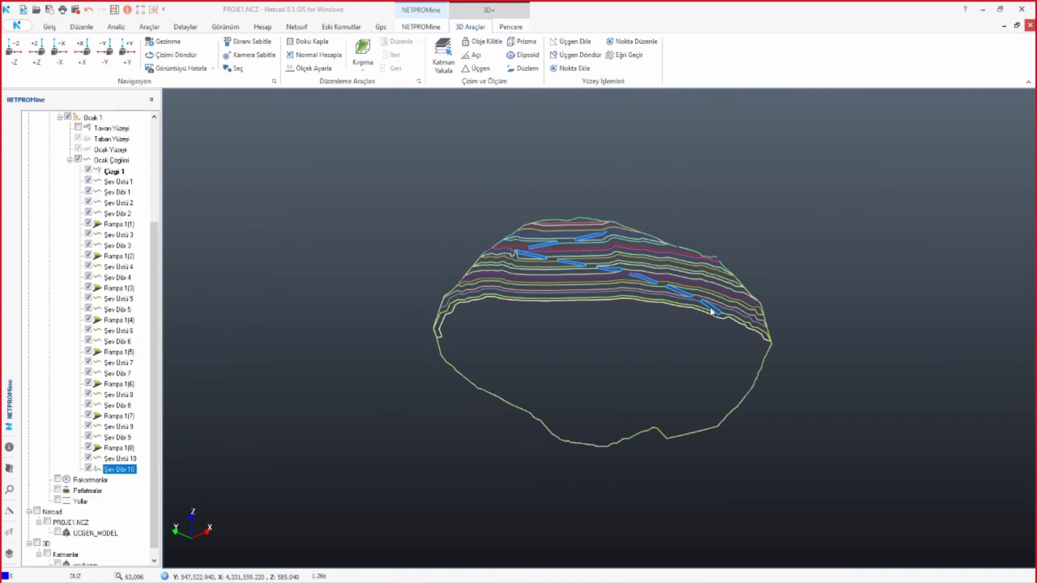
left_click(712, 335)
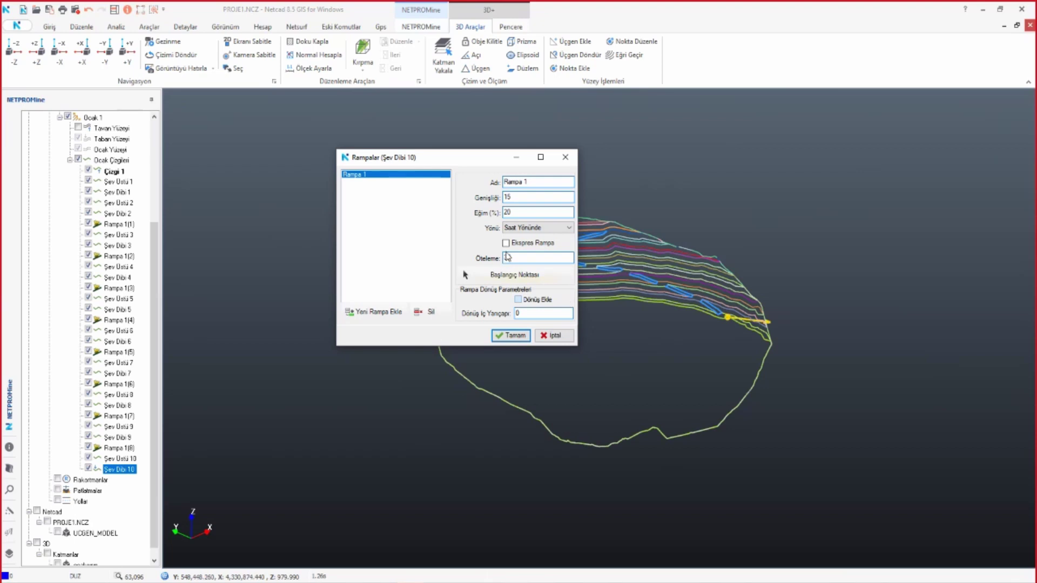
type("30")
left_click(427, 312)
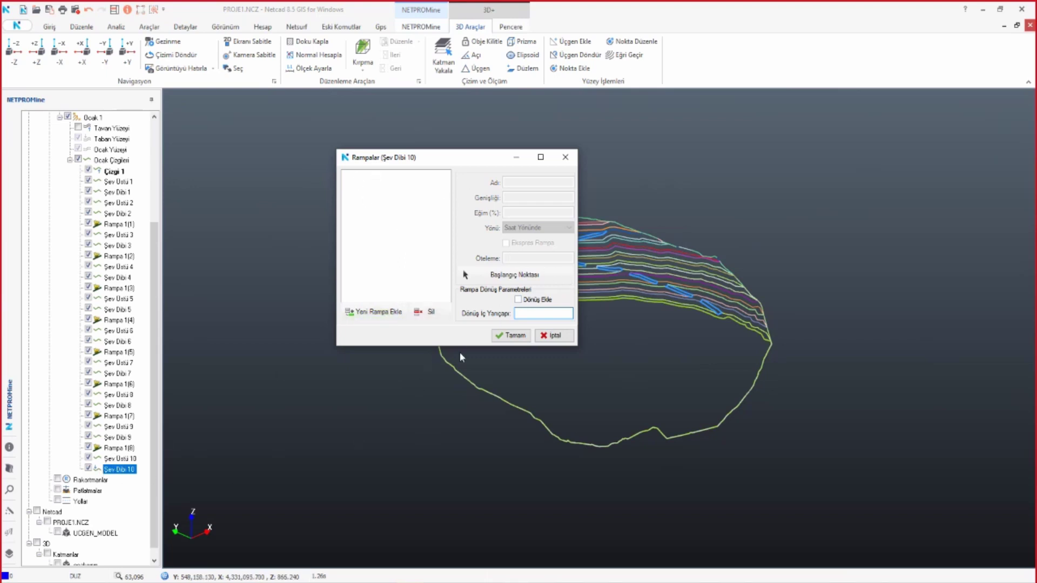
left_click(507, 336)
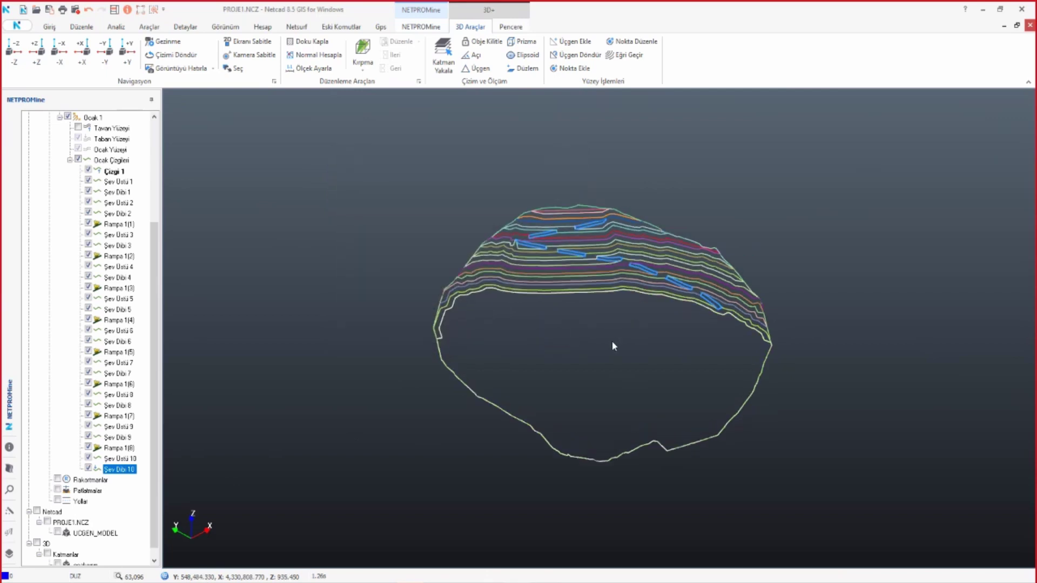
middle_click_drag(614, 346, 605, 368)
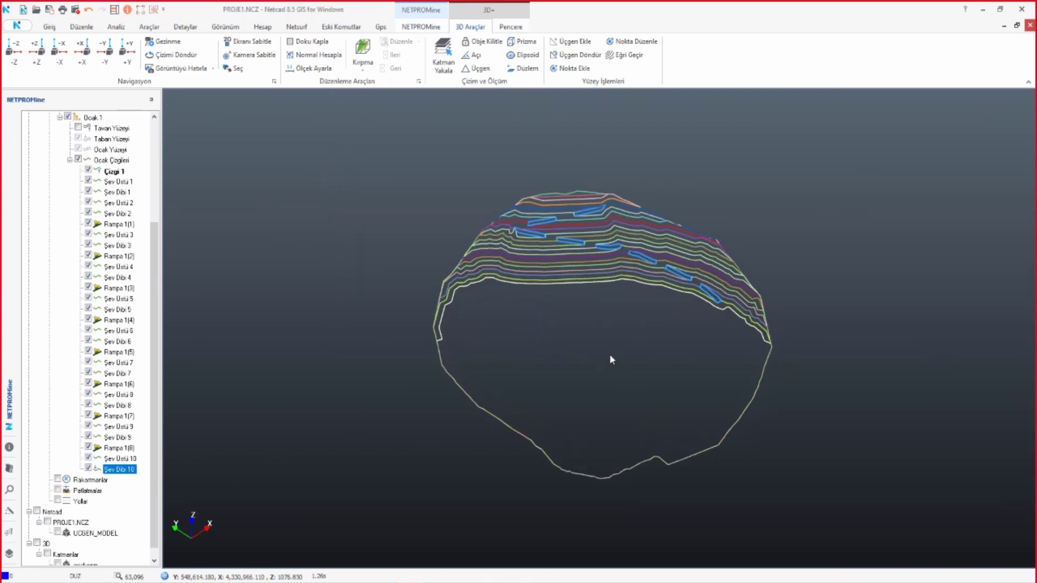
- Generate automatic benches below Şev Dibi 10 with Otomatik Basamak Oluştur
right_click(119, 469)
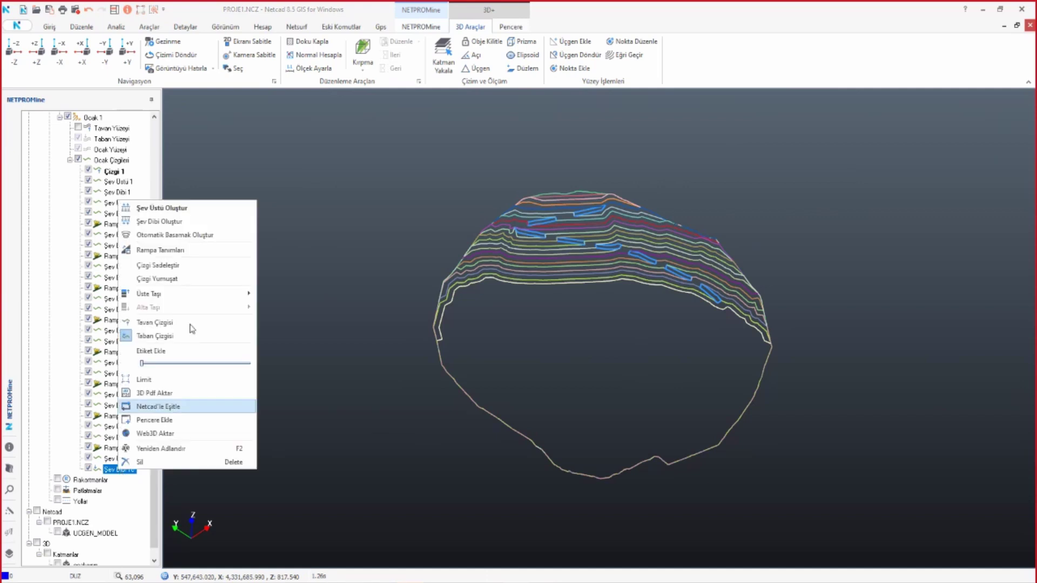
left_click(197, 238)
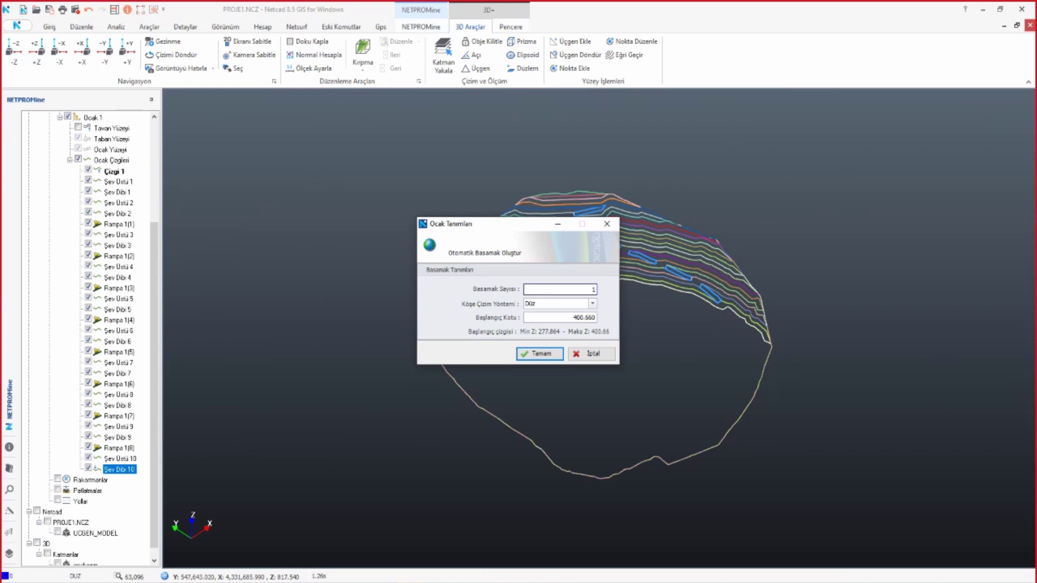
left_click(551, 354)
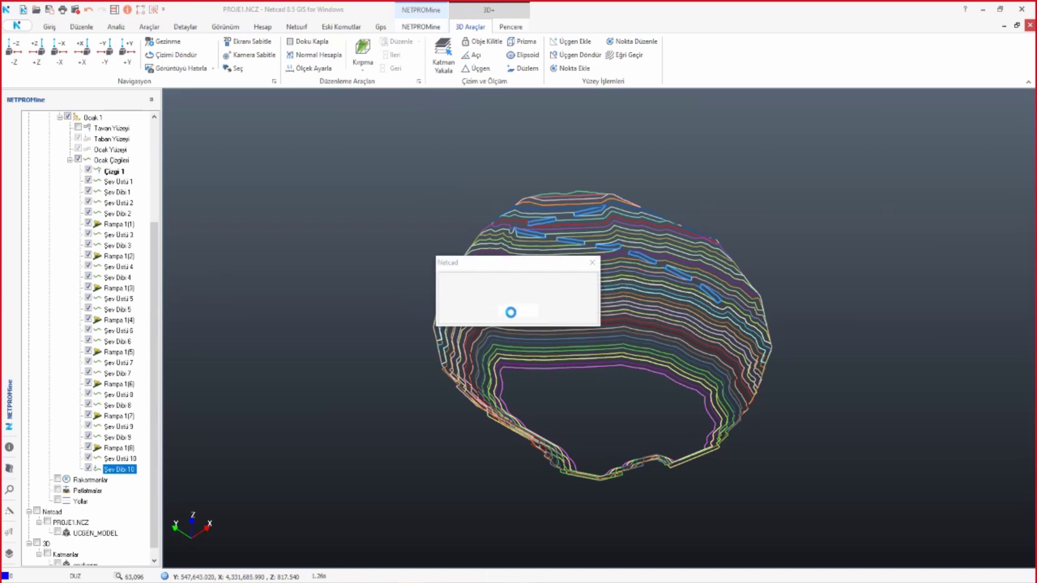
left_click(518, 311)
mouse_move(533, 338)
left_mouse_down()
mouse_move(565, 397)
mouse_move(575, 473)
left_mouse_up()
- Switch to the top (-Z) plan view and select the new Şev Dibi 20 line
left_click(14, 52)
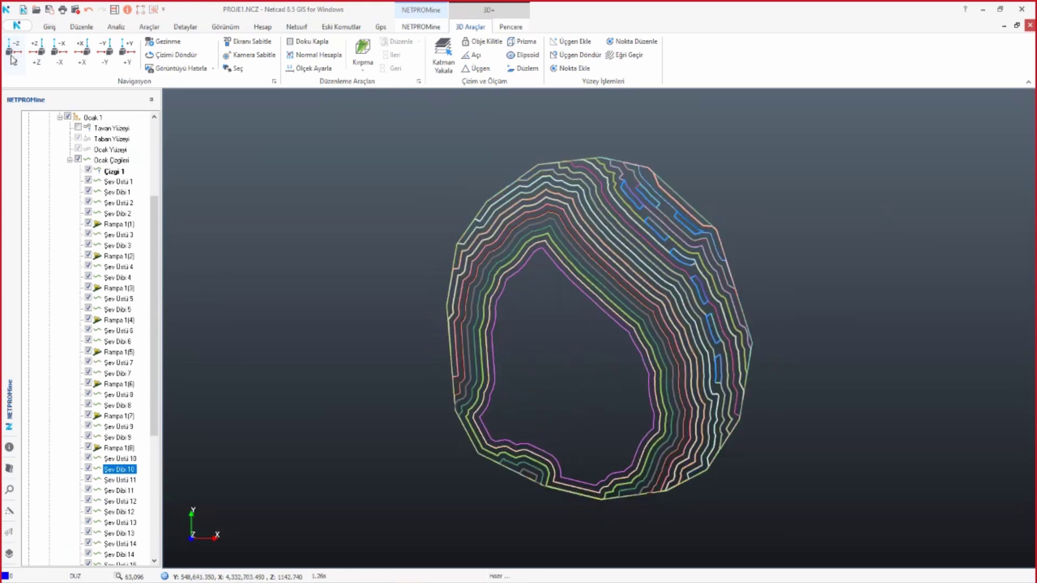
scroll(127, 470, "down", 2)
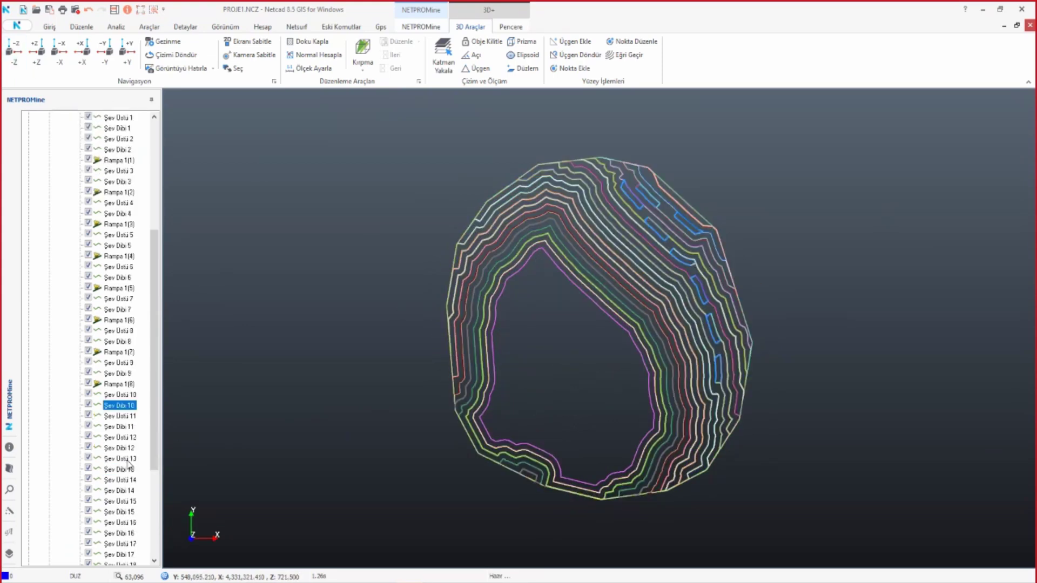
scroll(127, 469, "down", 3)
scroll(123, 476, "down", 2)
left_click(119, 458)
- Add 5 automatic benches below Şev Dibi 20, then view the pit from the side
right_click(119, 459)
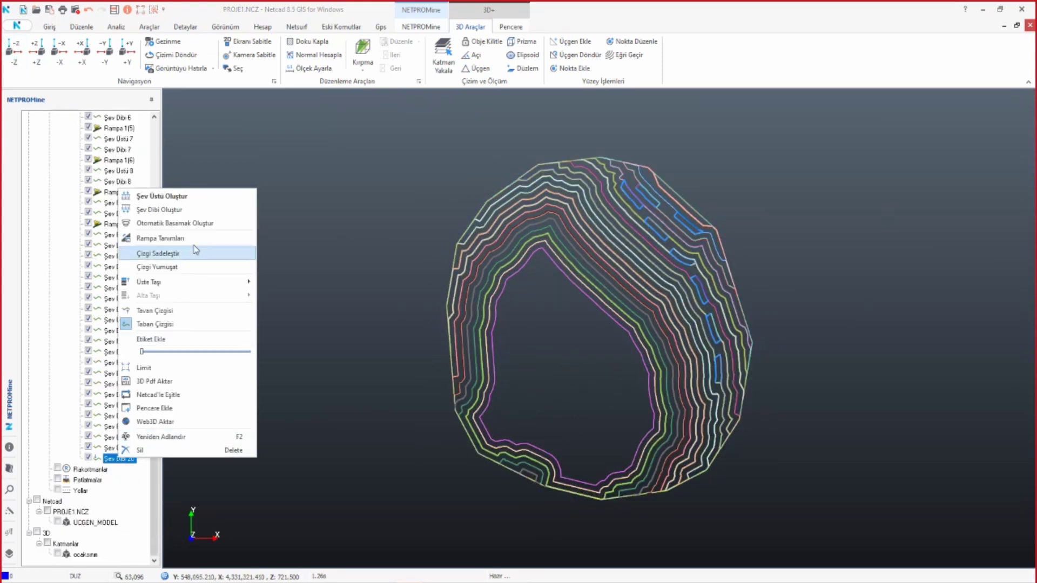
left_click(172, 224)
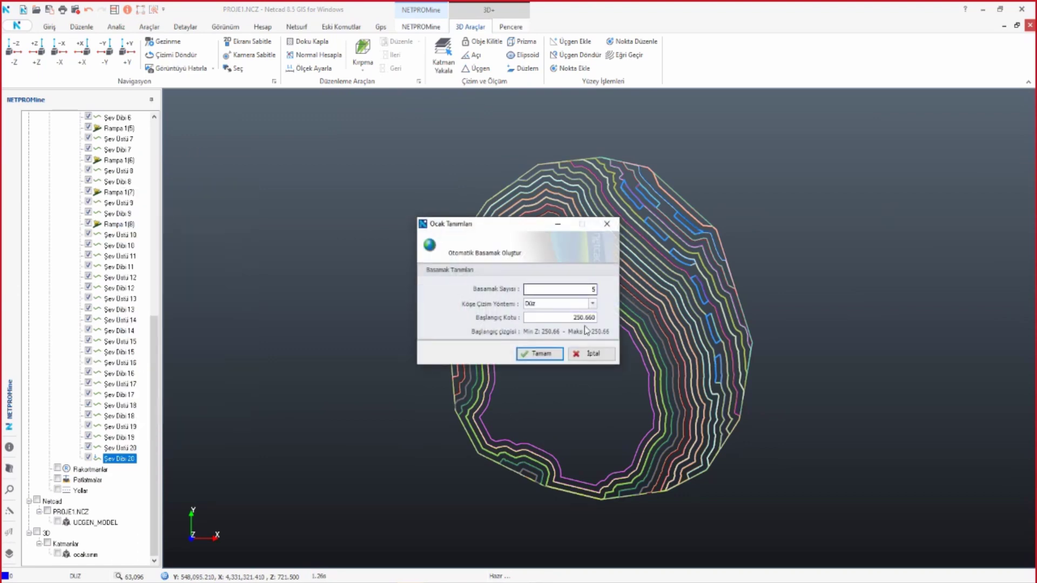
left_click(540, 354)
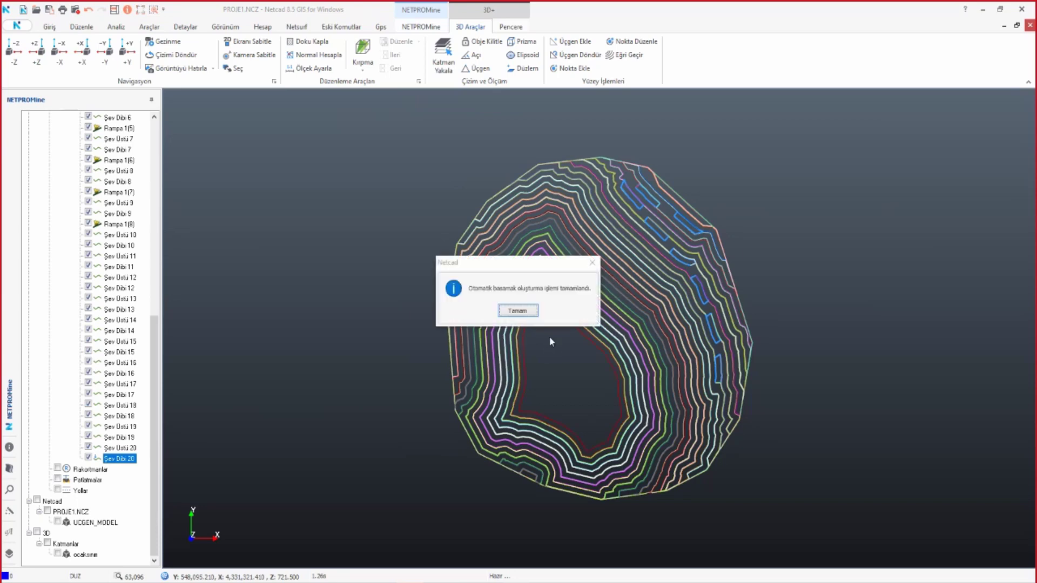
left_click(517, 311)
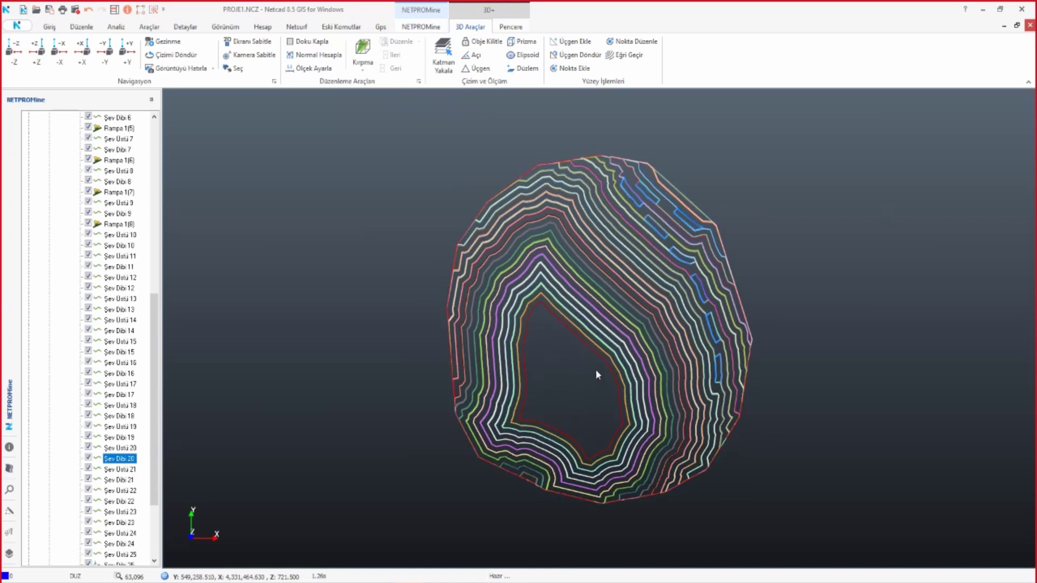
left_click_drag(606, 262, 728, 179)
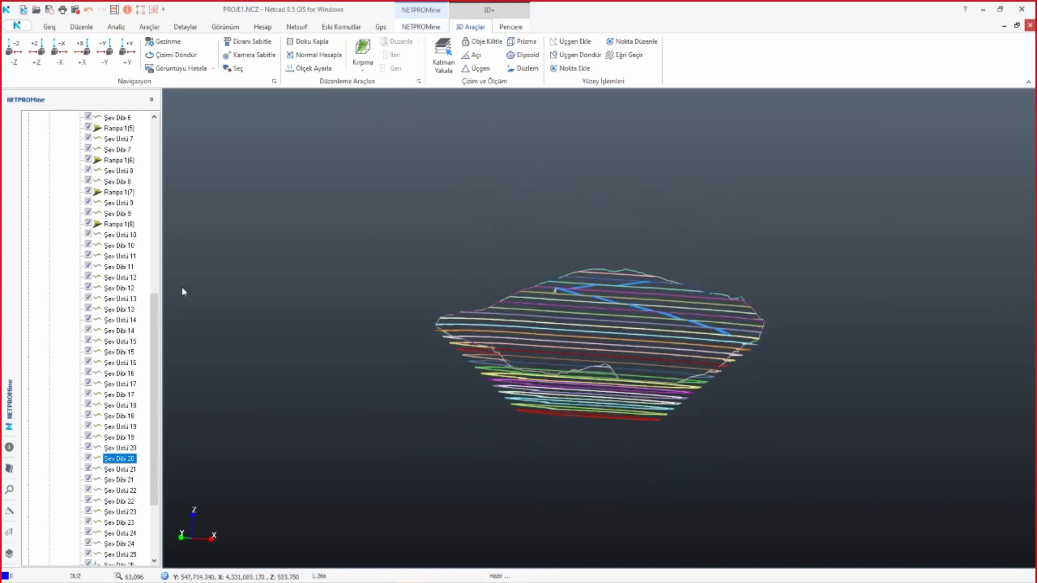
left_click_drag(154, 378, 170, 135)
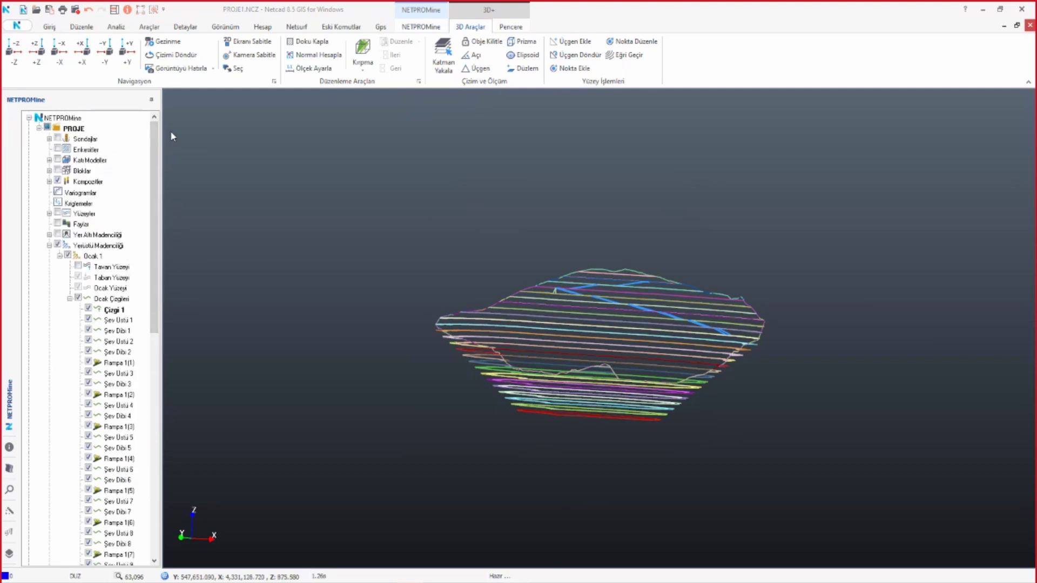
- Expand Bloklar and display the Blok2 kalori block model around the benched pit
left_click(50, 171)
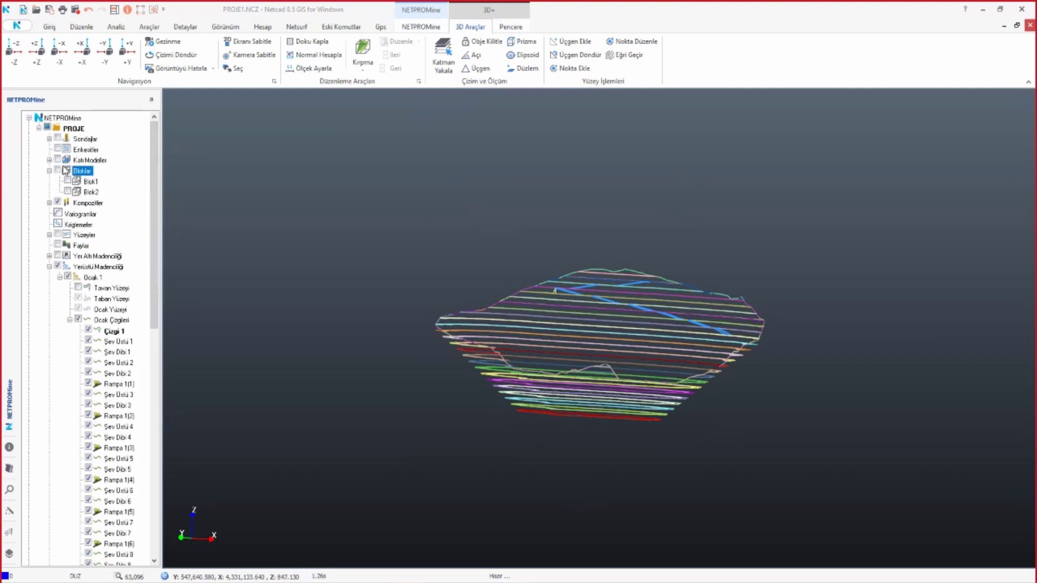
left_click(66, 191)
left_click(68, 192)
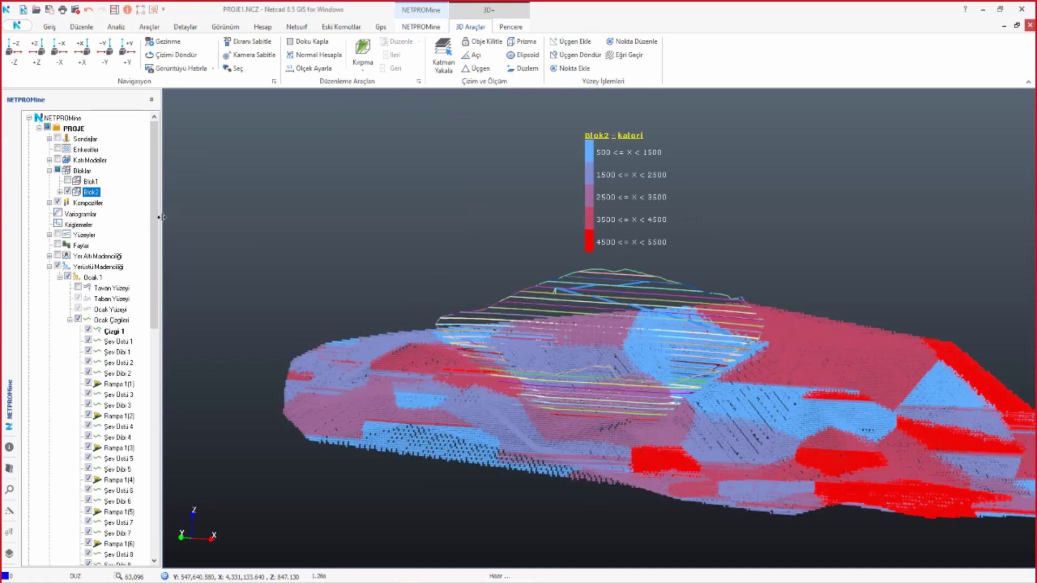
mouse_move(603, 494)
middle_mouse_down()
mouse_move(598, 326)
mouse_move(591, 437)
mouse_move(577, 355)
middle_mouse_up()
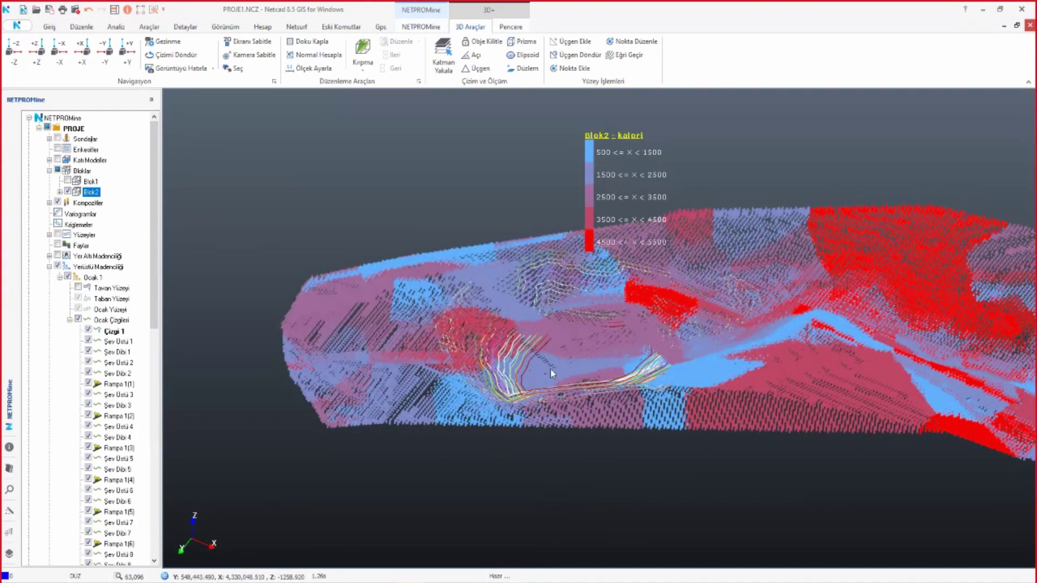
mouse_move(576, 371)
middle_mouse_down()
mouse_move(580, 492)
mouse_move(560, 415)
middle_mouse_up()
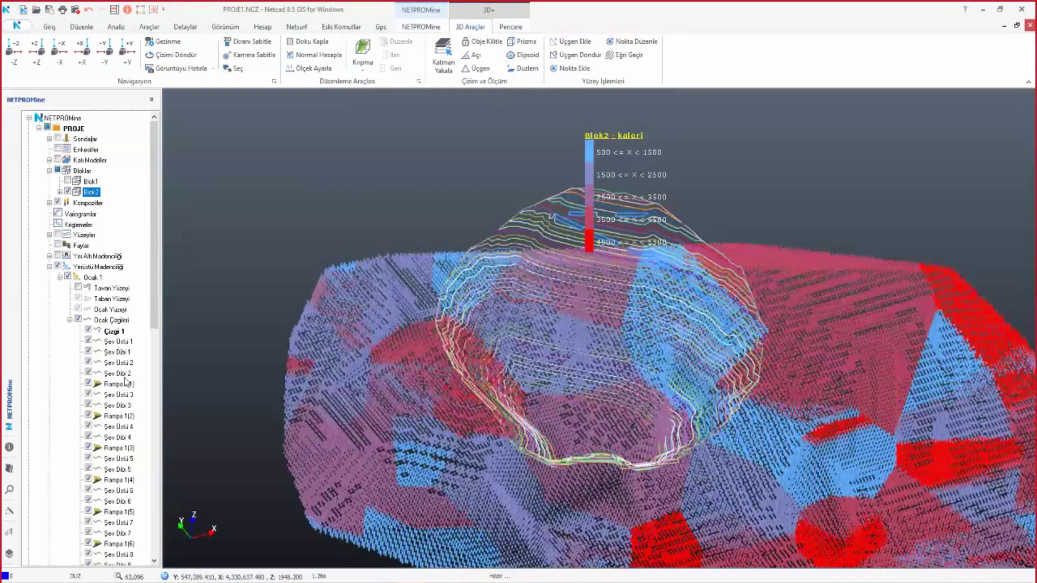
scroll(128, 423, "down", 7)
scroll(128, 423, "down", 6)
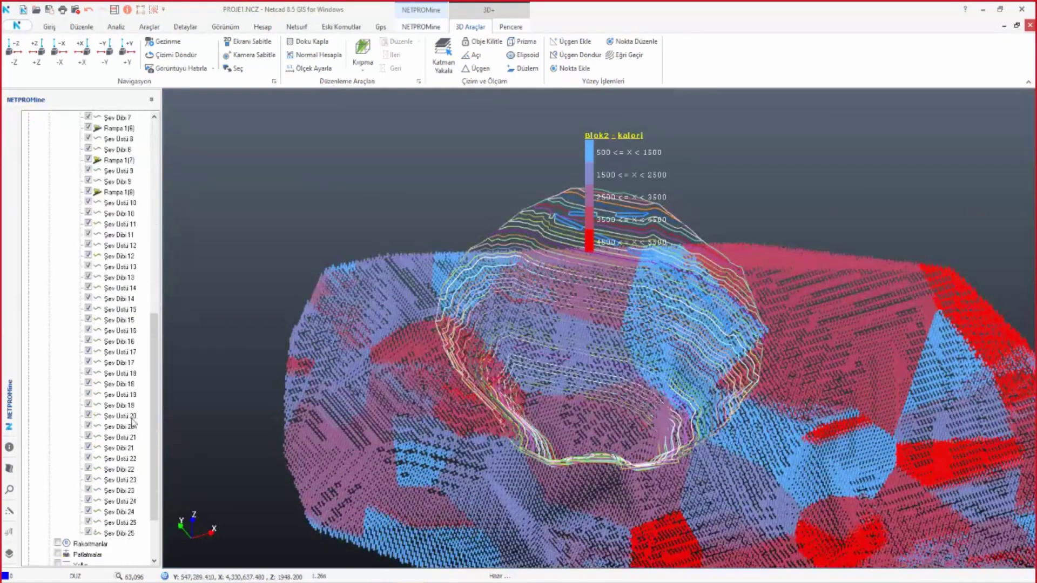
- Add 2 more automatic benches below Şev Dibi 25 and dismiss the completion notice
right_click(112, 533)
left_click(165, 300)
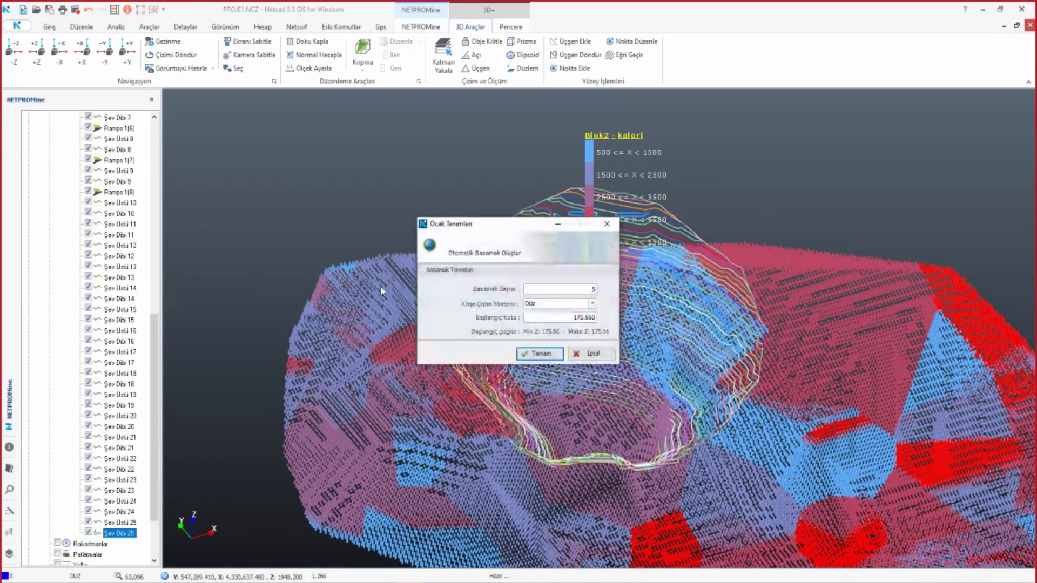
double_click(561, 289)
type("2")
left_click(547, 351)
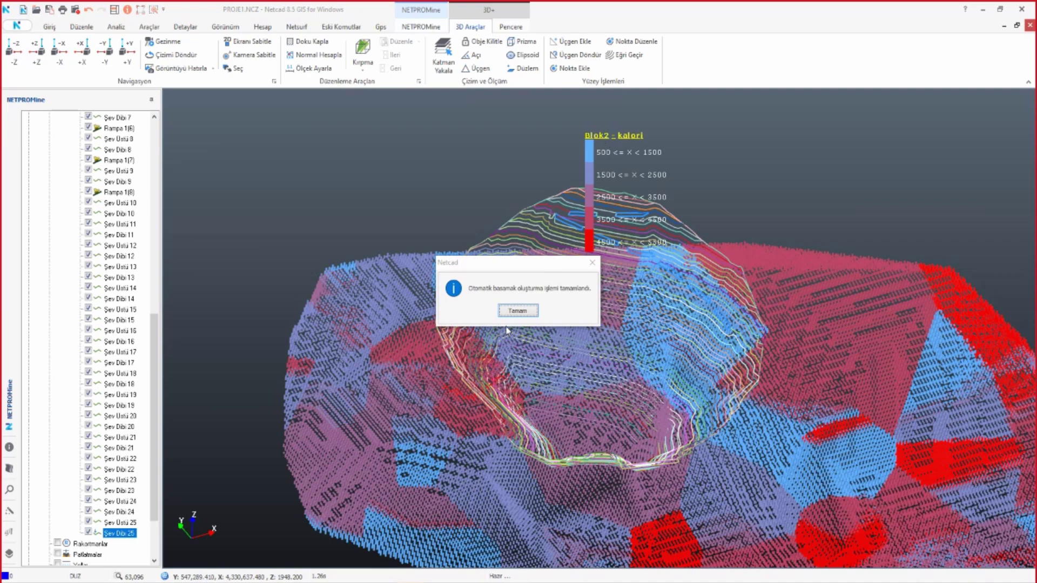
left_click(517, 311)
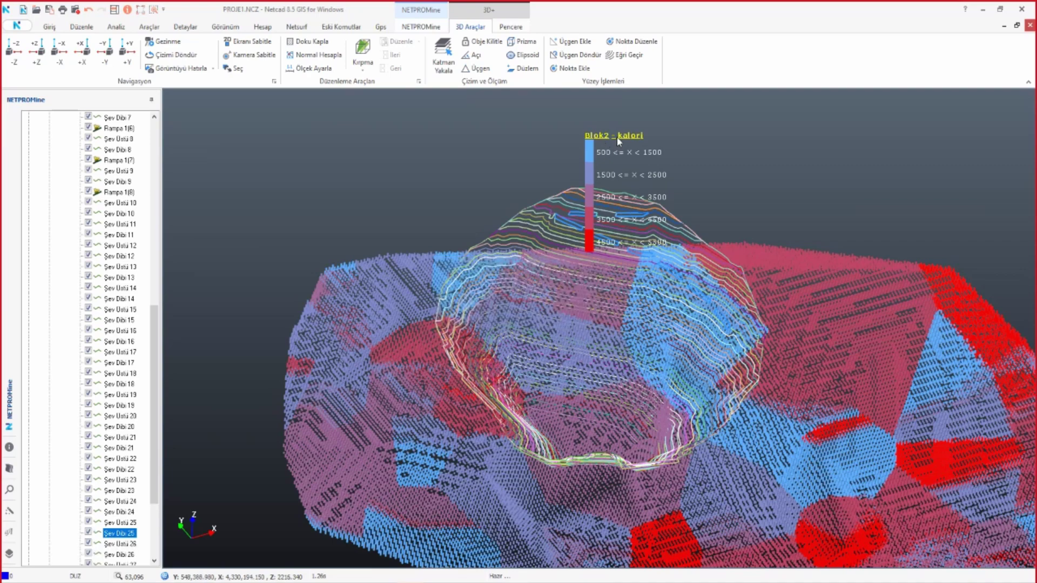
- Move the legend aside, hide Blok2, and show the Tavan Yüzeyi terrain surface
mouse_move(617, 138)
left_mouse_down()
mouse_move(913, 99)
mouse_move(1024, 99)
mouse_move(756, 162)
left_mouse_up()
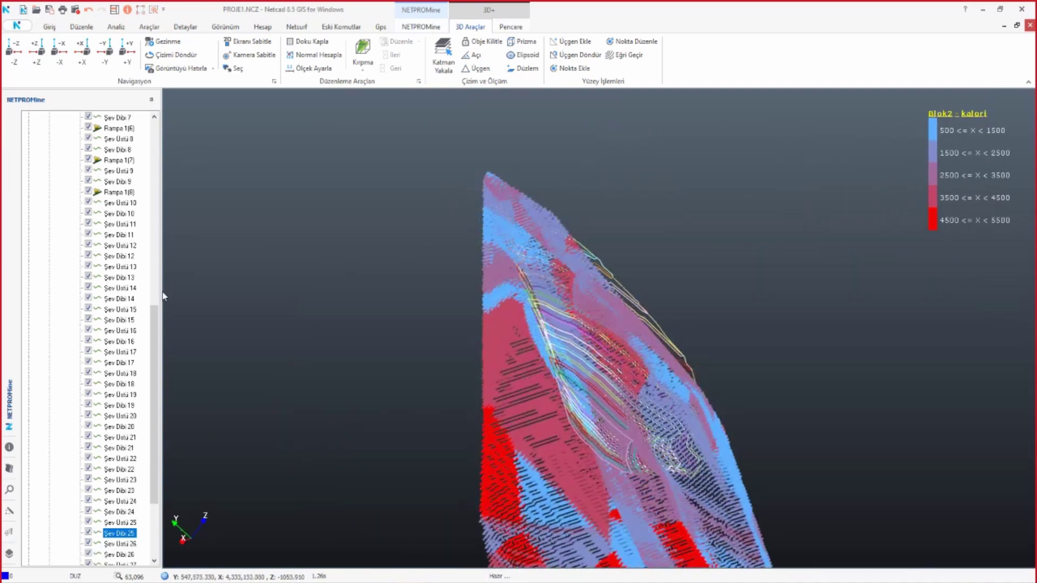
left_click_drag(157, 297, 159, 103)
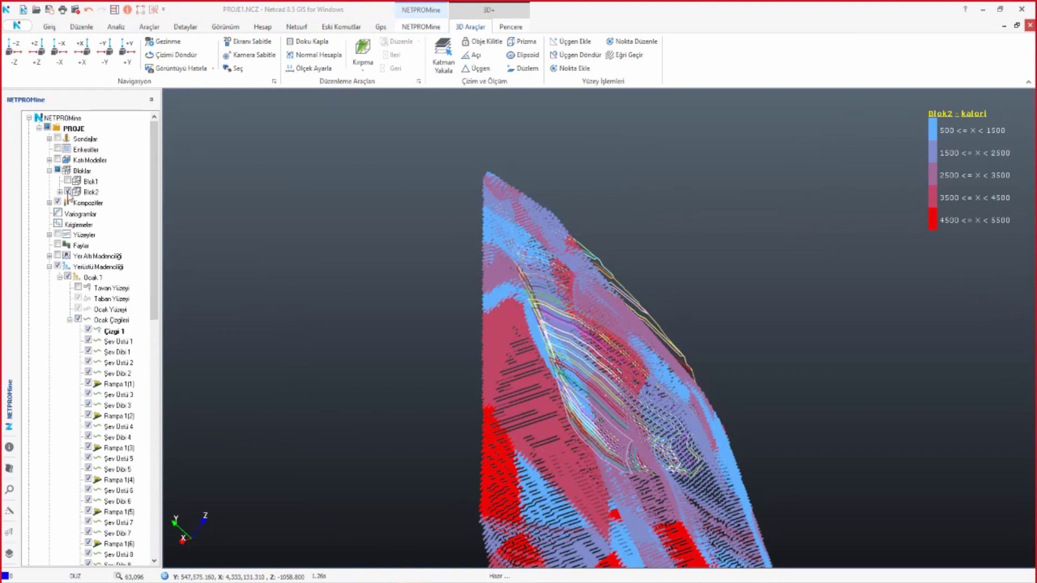
left_click(91, 191)
key("space")
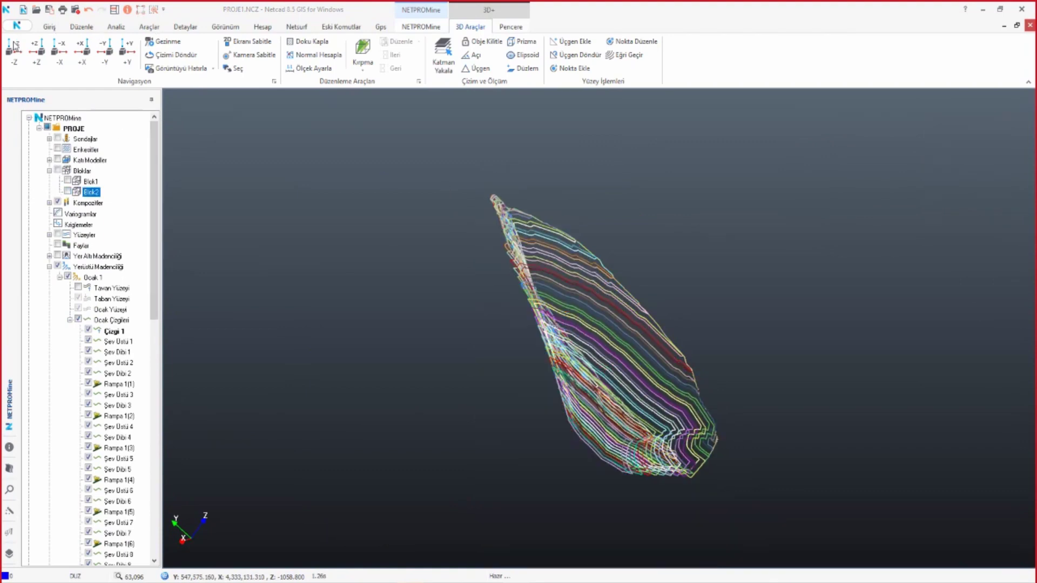
left_click(13, 47)
left_click_drag(579, 290, 590, 174)
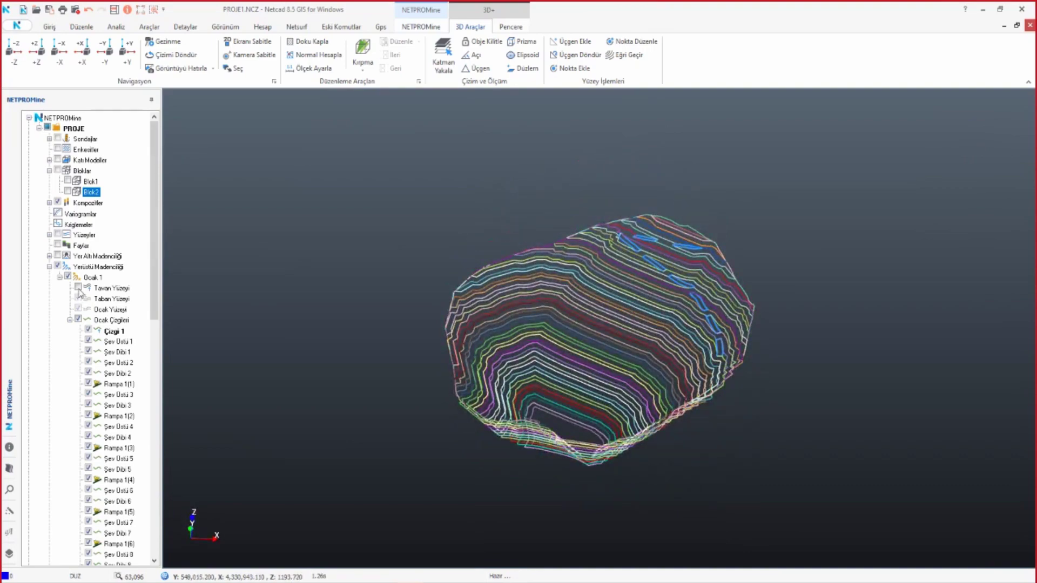
left_click(79, 289)
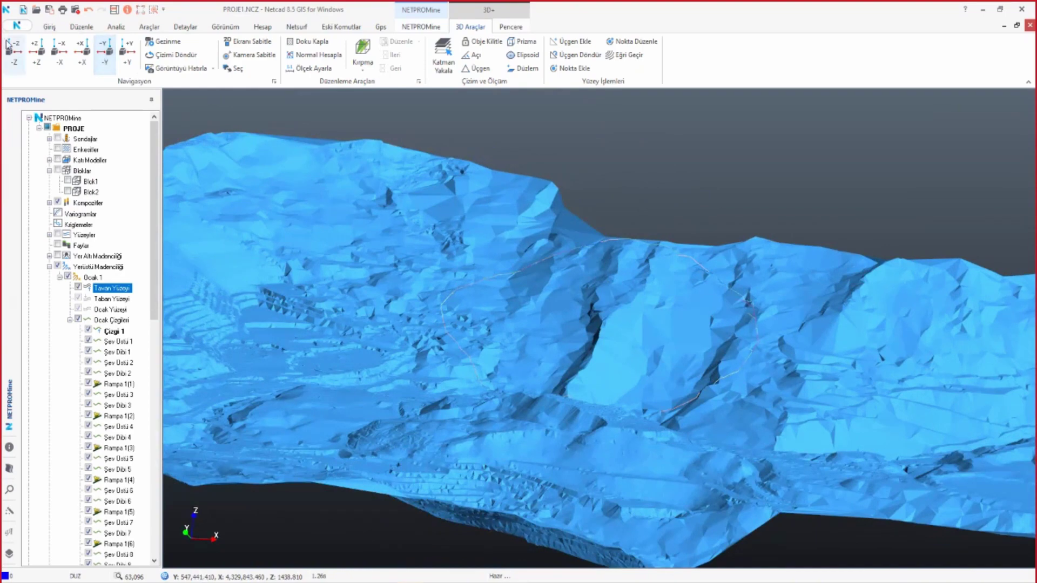
- Regenerate all of Ocak 1's surfaces with Tüm Yüzeyleri Yenile, cutting the pit into the terrain
left_click(15, 49)
scroll(597, 300, "down", 5)
middle_click_drag(598, 300, 608, 135)
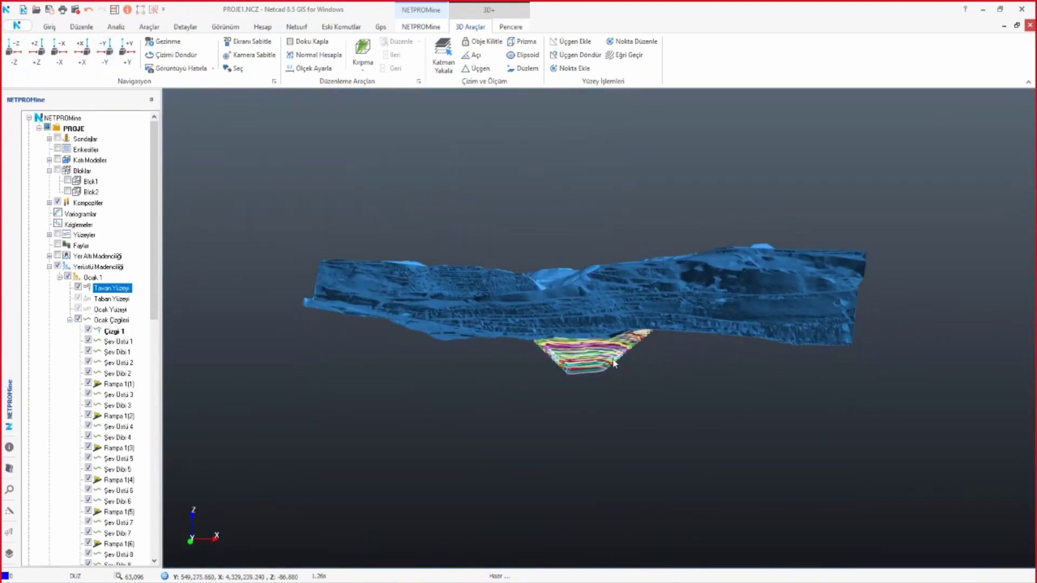
middle_click_drag(554, 333, 563, 429)
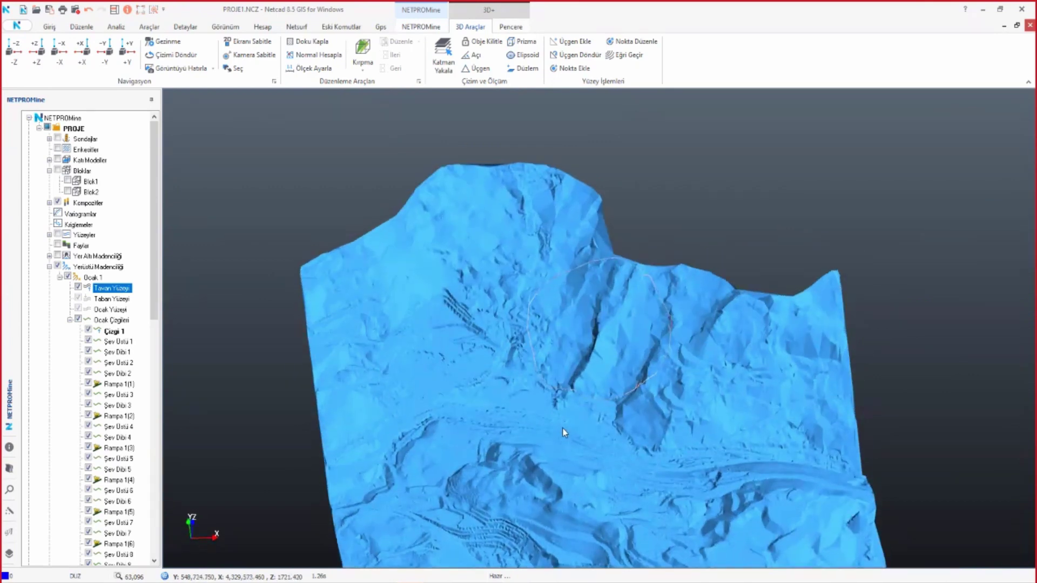
right_click(91, 278)
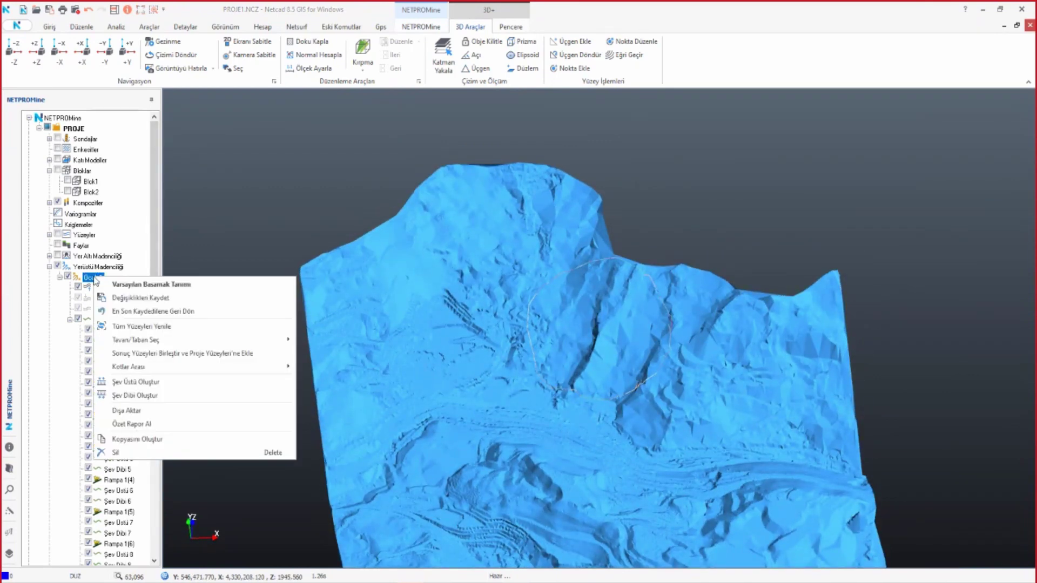
left_click(158, 331)
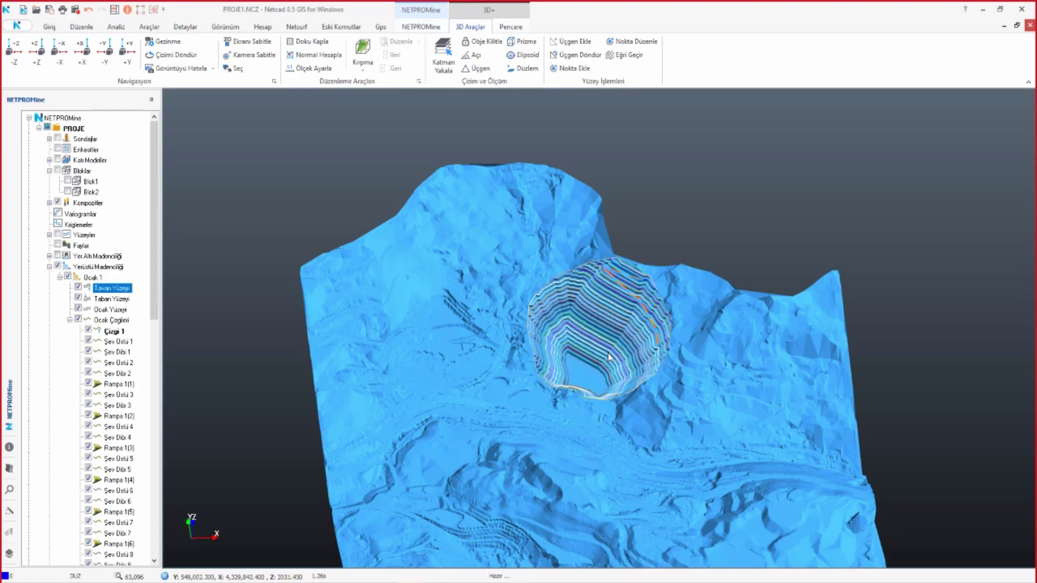
scroll(607, 354, "up", 2)
- Toggle the Ocak, Taban and Tavan Yüzeyi surfaces in turn, ending with all three shown
scroll(605, 356, "up", 3)
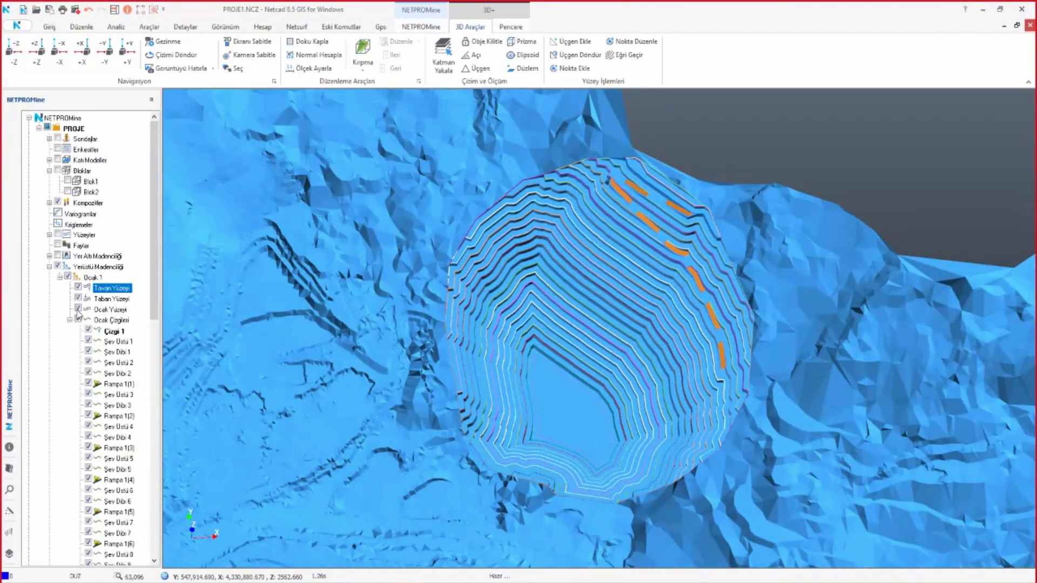
left_click(78, 310)
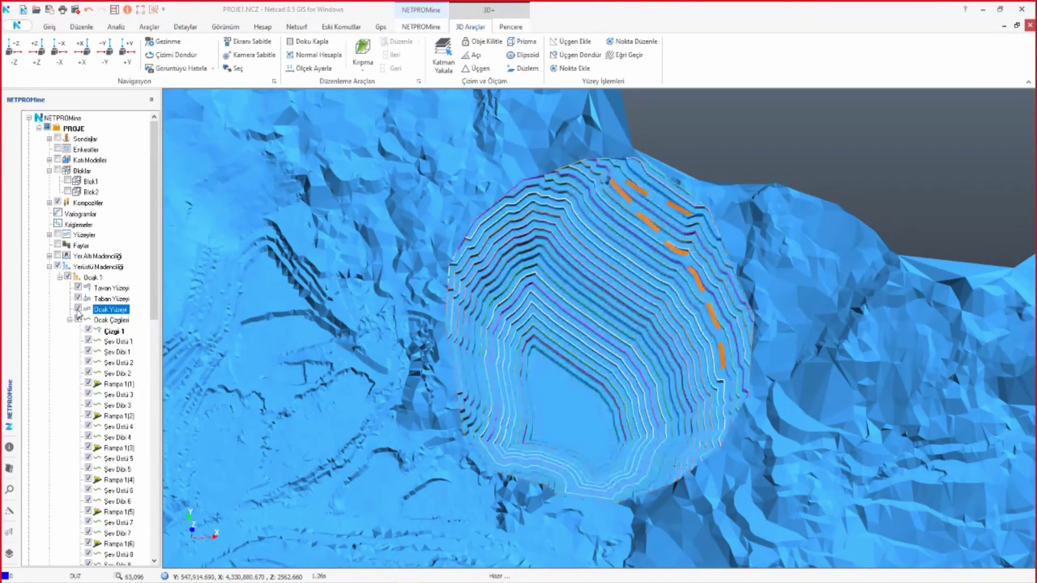
left_click(78, 310)
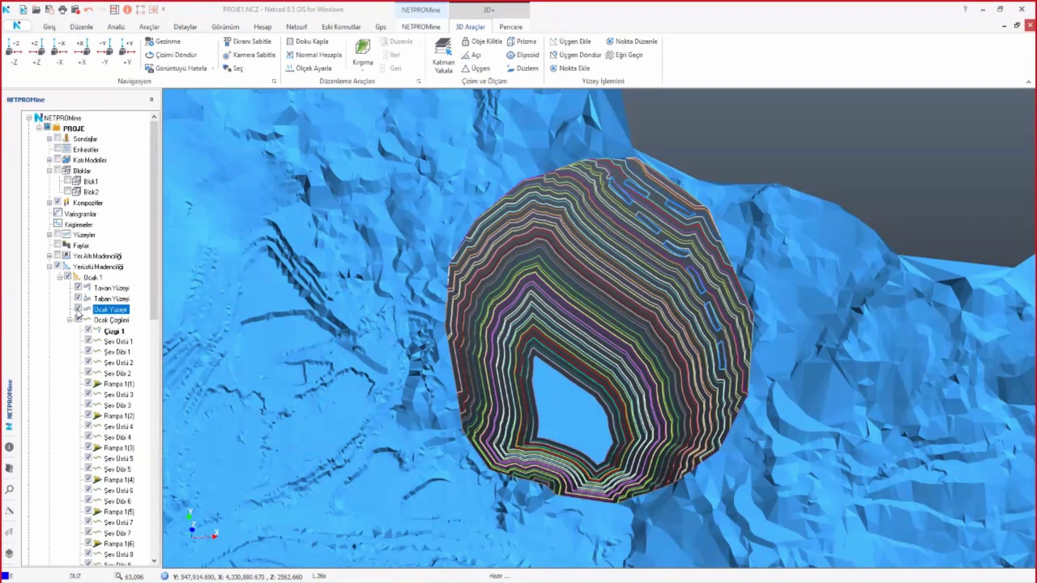
left_click(79, 299)
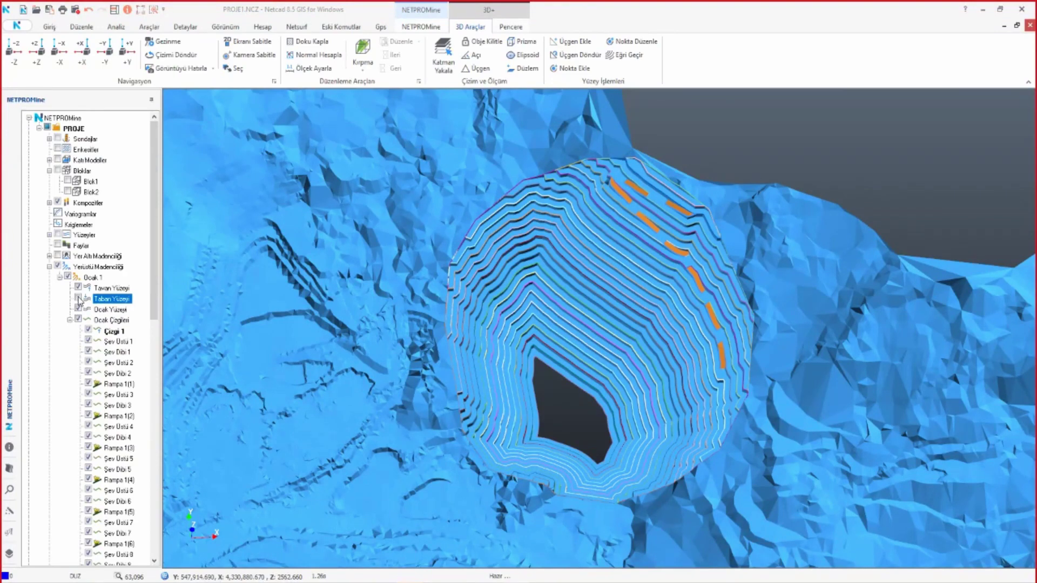
left_click(78, 299)
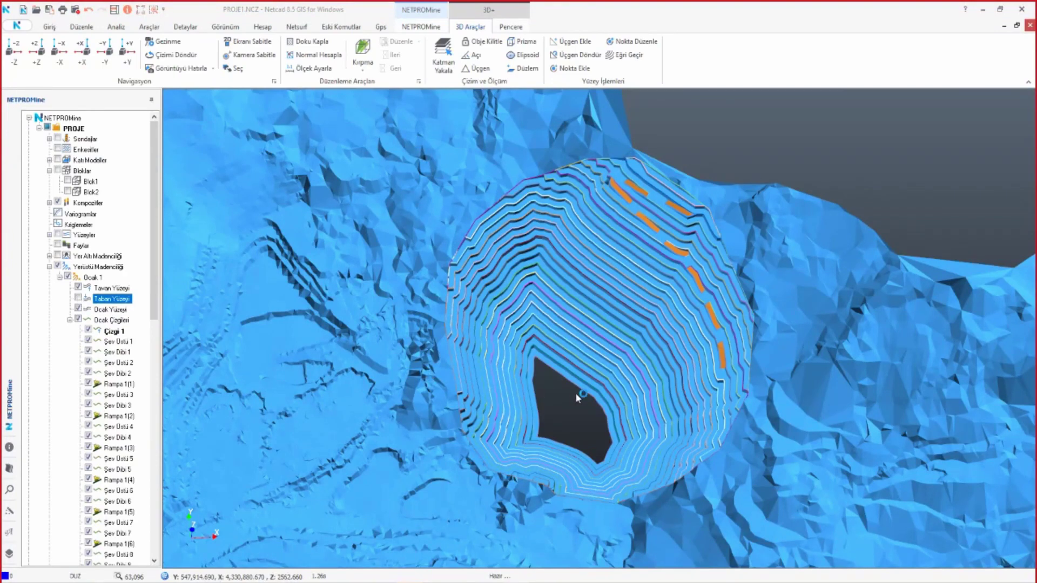
left_click(78, 288)
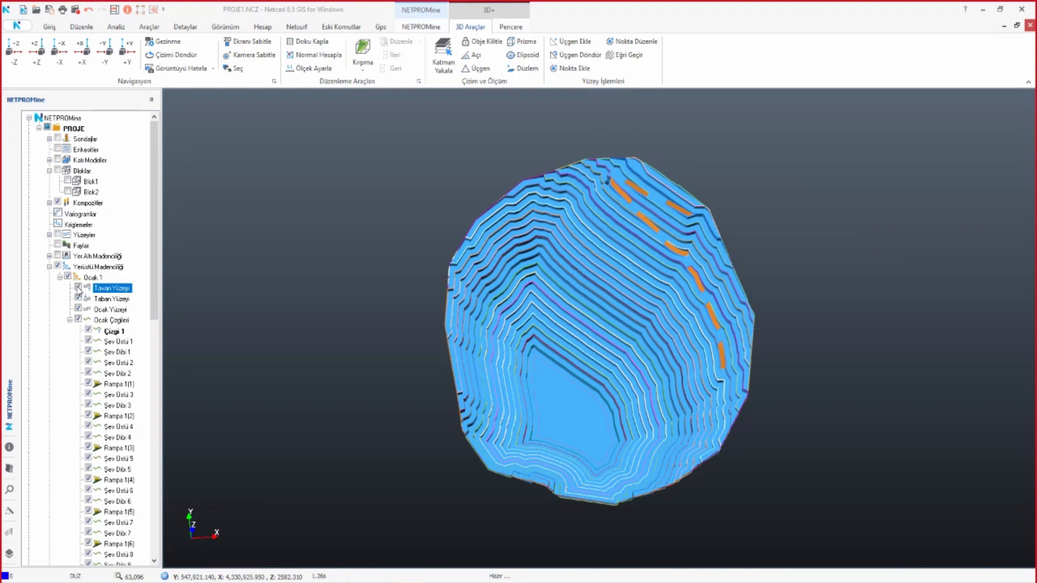
left_click(78, 288)
middle_click_drag(588, 350, 607, 231)
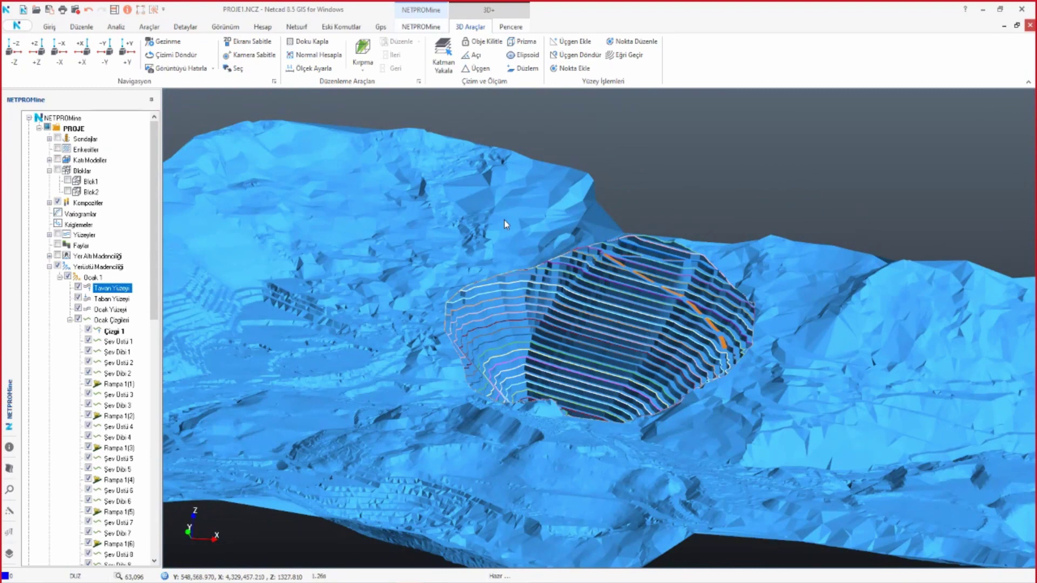
- Save Ocak 1's changes with Değişiklikleri Kaydet and bring up its Kotlar Arası options
right_click(90, 279)
left_click(149, 300)
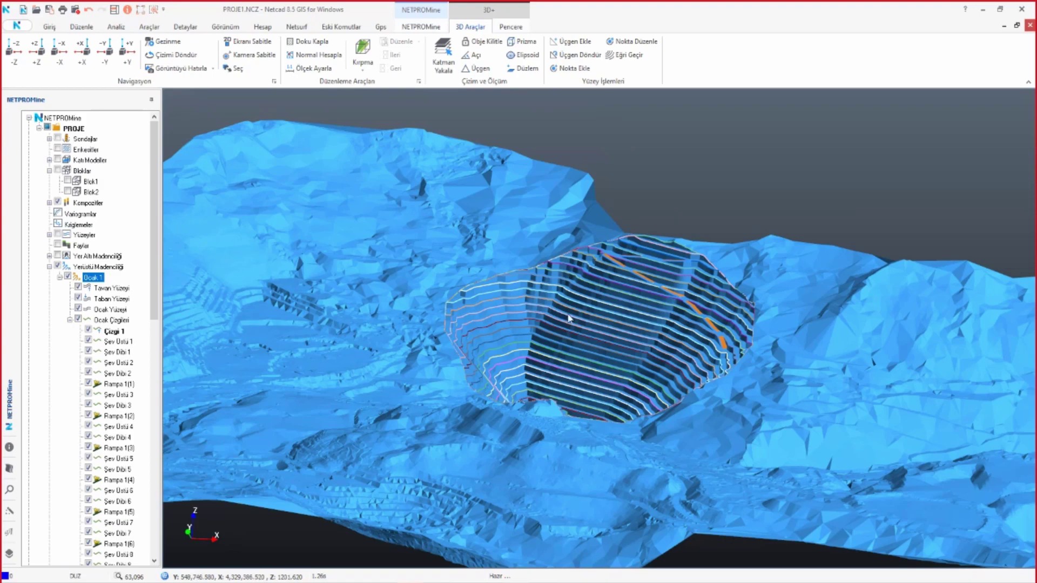
mouse_move(570, 319)
middle_mouse_down()
mouse_move(572, 373)
mouse_move(488, 360)
middle_mouse_up()
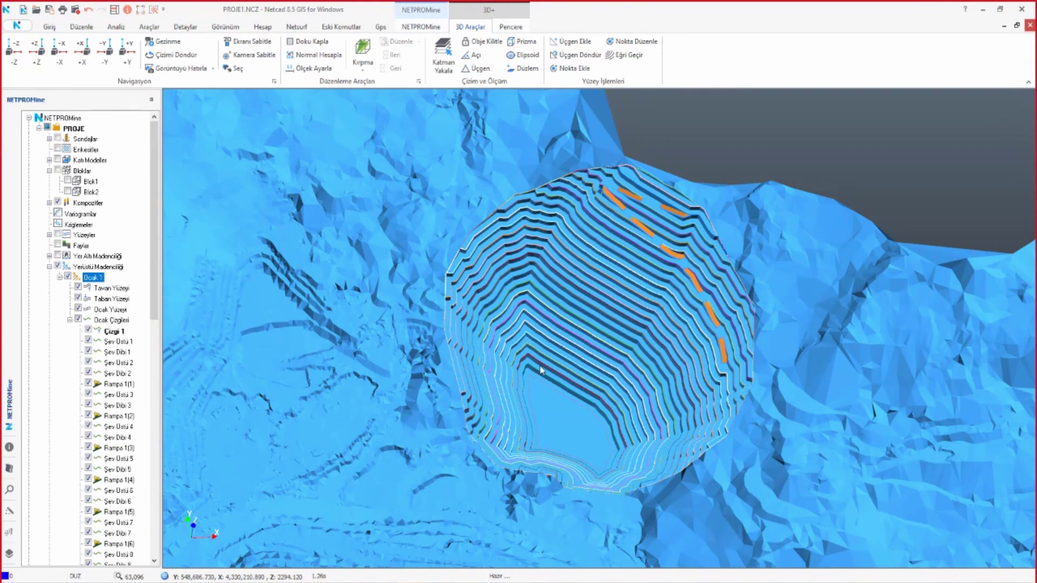
middle_click_drag(527, 359, 440, 315)
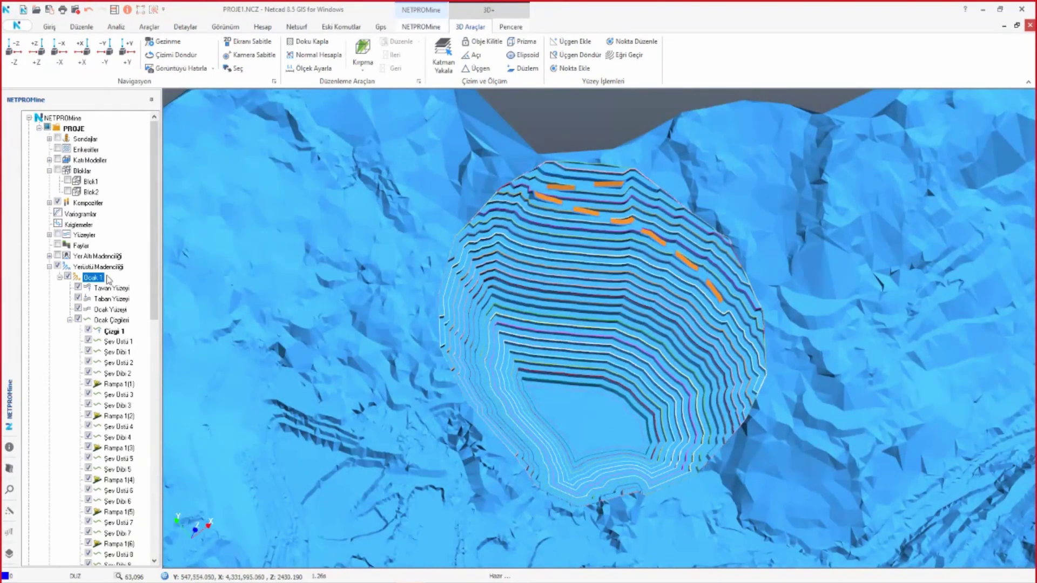
right_click(89, 278)
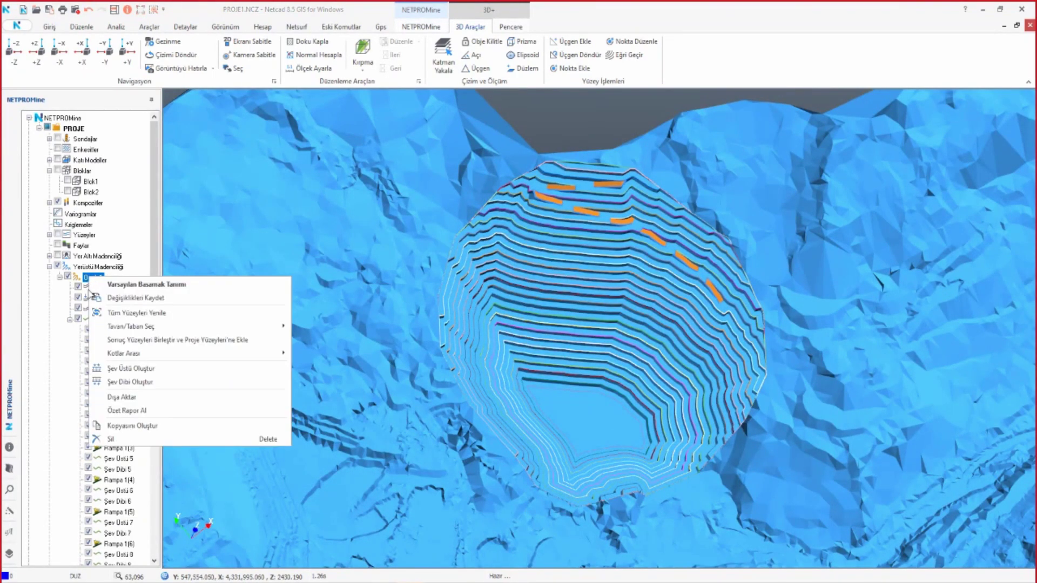
mouse_move(125, 353)
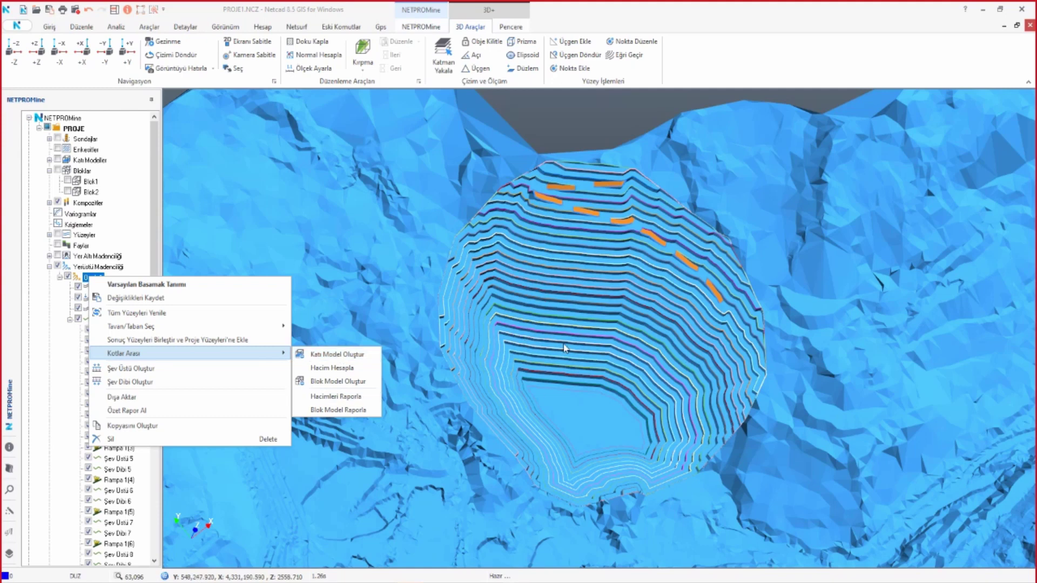
- Build an Ocak 1 solid model from 145.660 to 549.405 with simplified pit boundary, no surface refresh
left_click(338, 354)
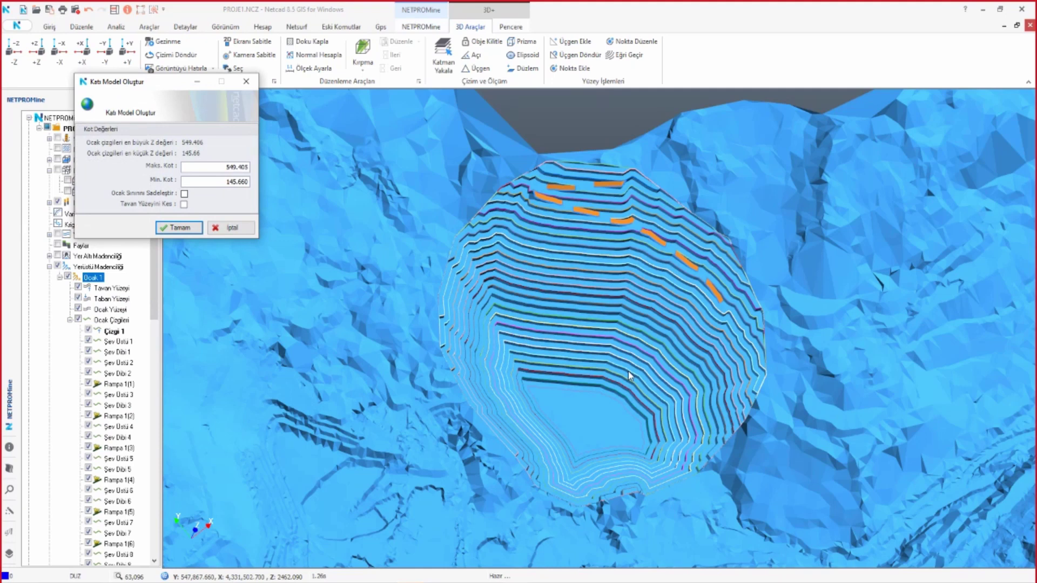
left_click_drag(151, 82, 290, 90)
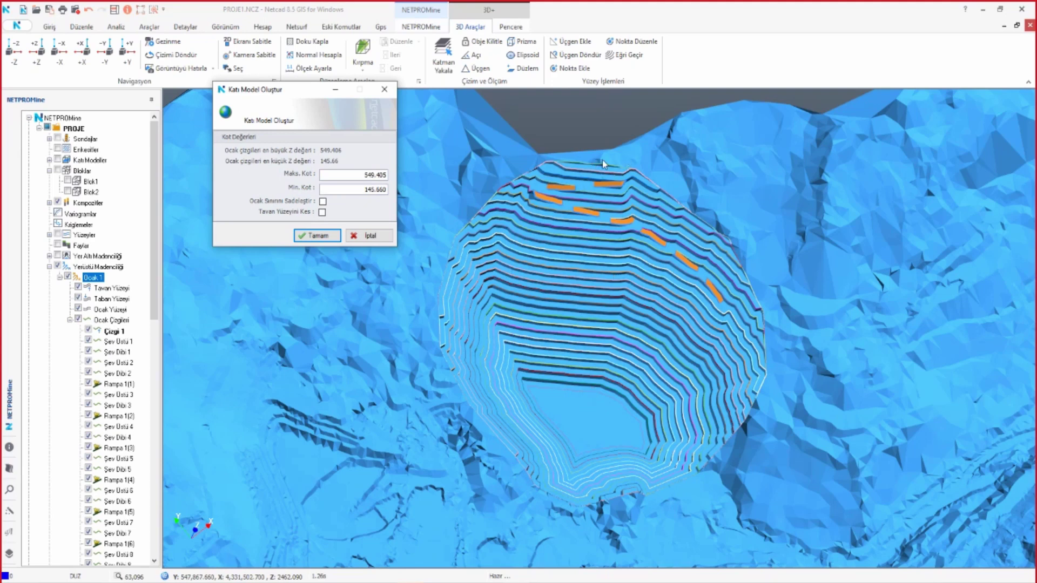
left_click(323, 202)
left_click(320, 235)
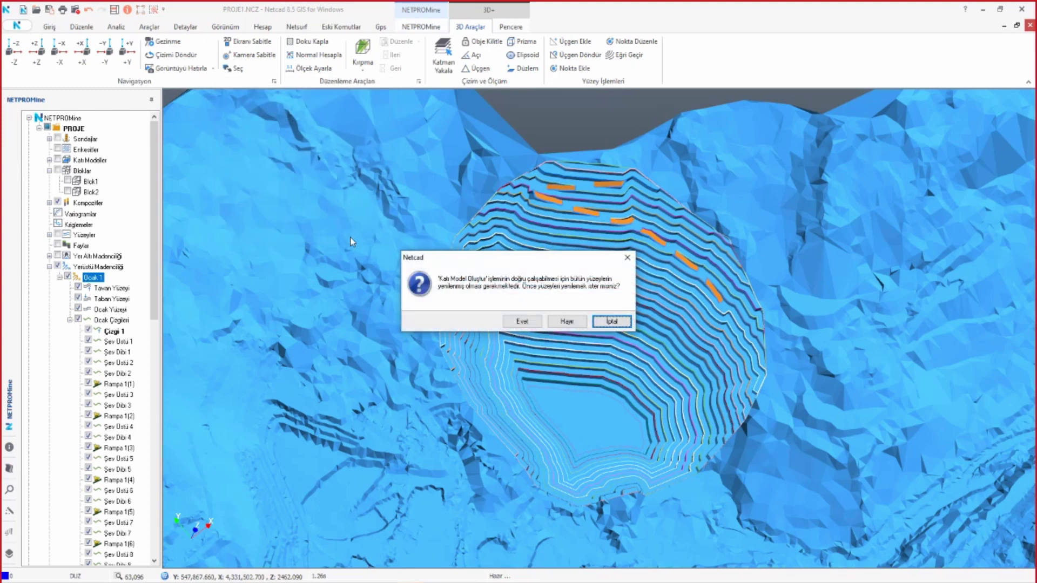
left_click_drag(497, 264, 330, 164)
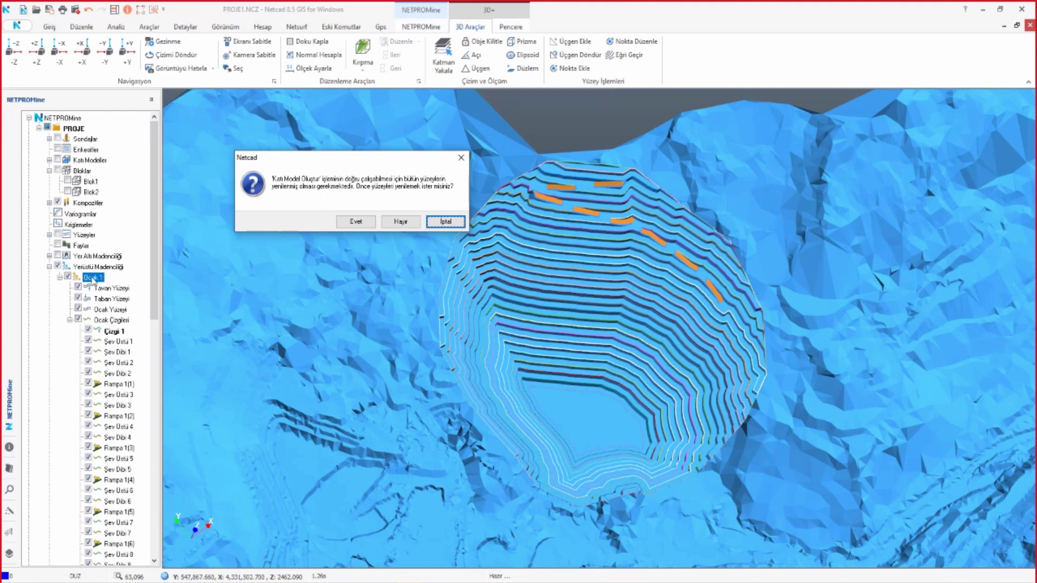
left_click(400, 221)
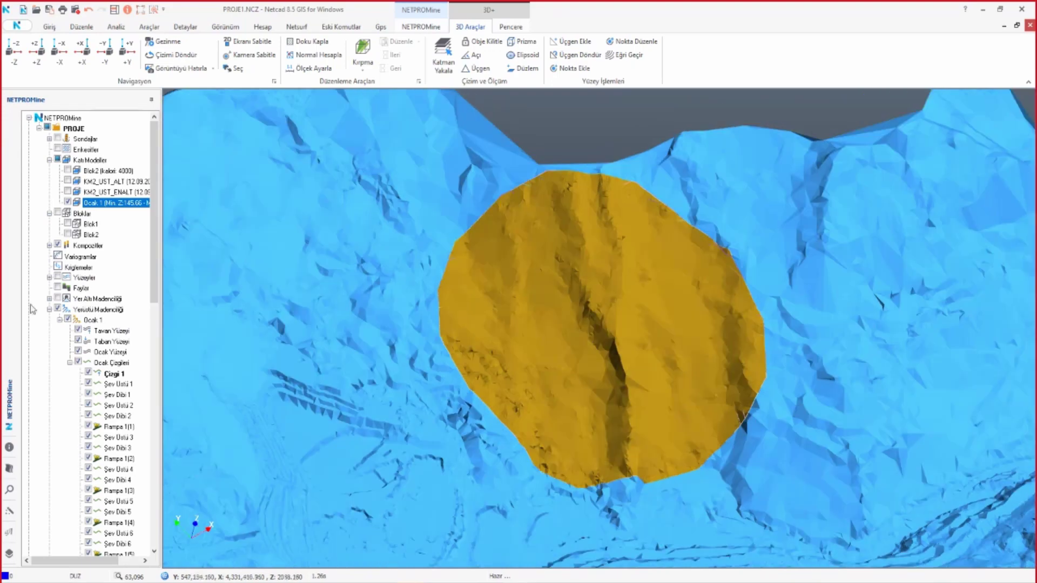
- Calculate the Ocak 1 solid's volume (59,540,032.231 m³), close its properties, and hide it
left_click(69, 319)
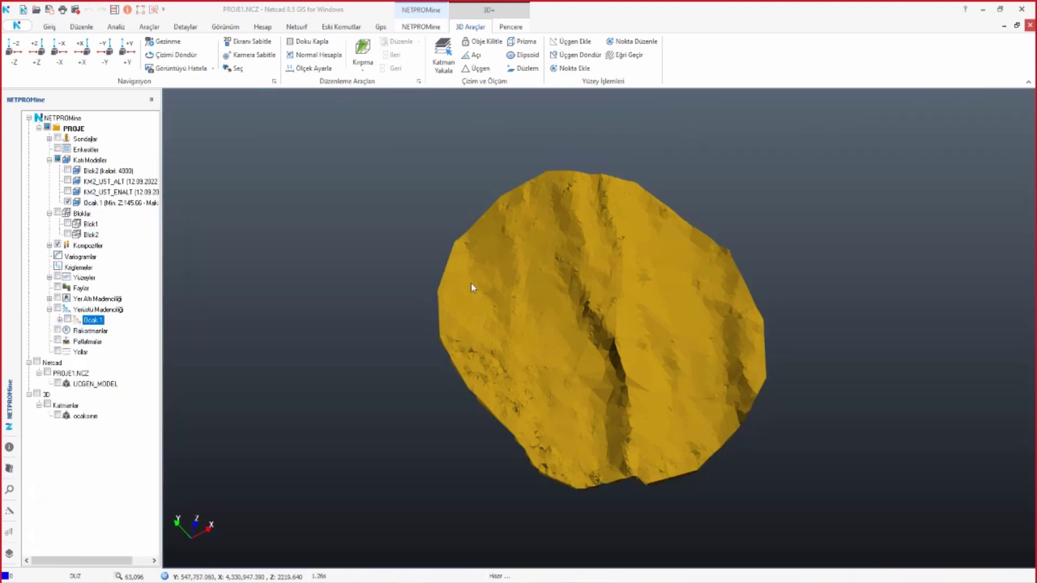
left_click_drag(572, 270, 651, 313)
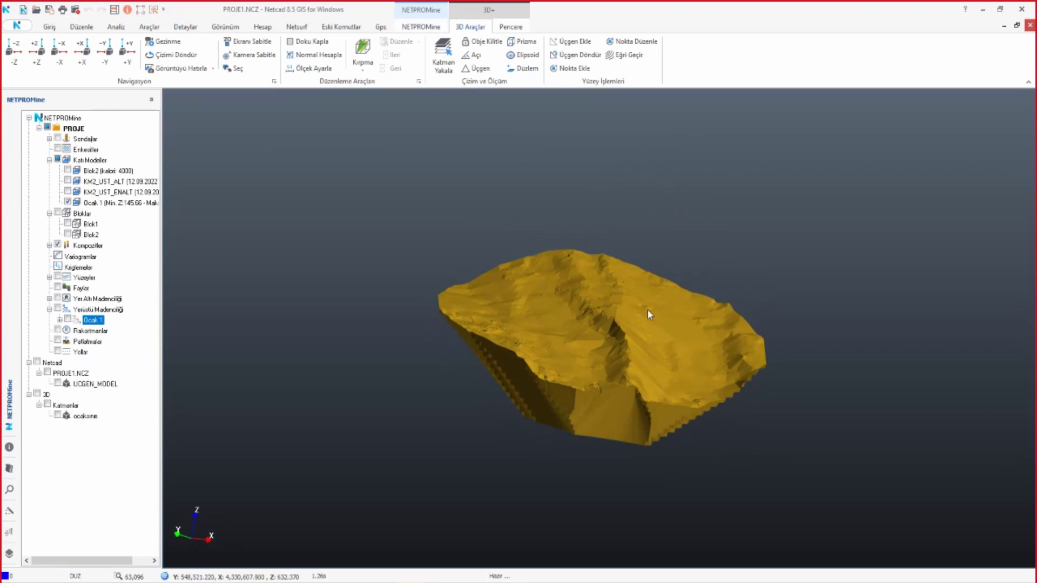
mouse_move(626, 353)
left_mouse_down()
mouse_move(514, 338)
mouse_move(597, 331)
mouse_move(413, 317)
mouse_move(713, 312)
mouse_move(632, 343)
mouse_move(690, 441)
left_mouse_up()
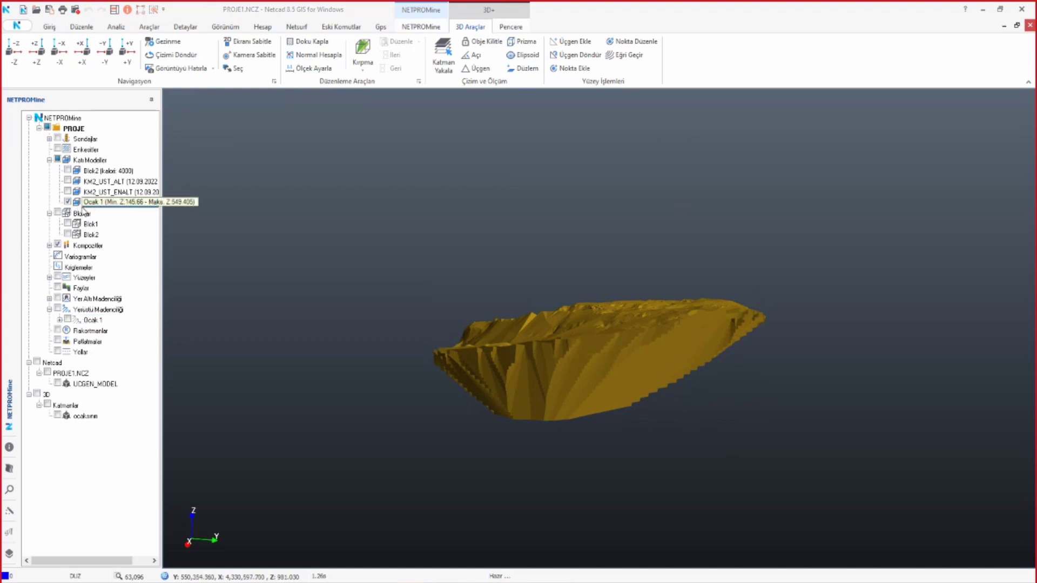
right_click(93, 204)
left_click(135, 225)
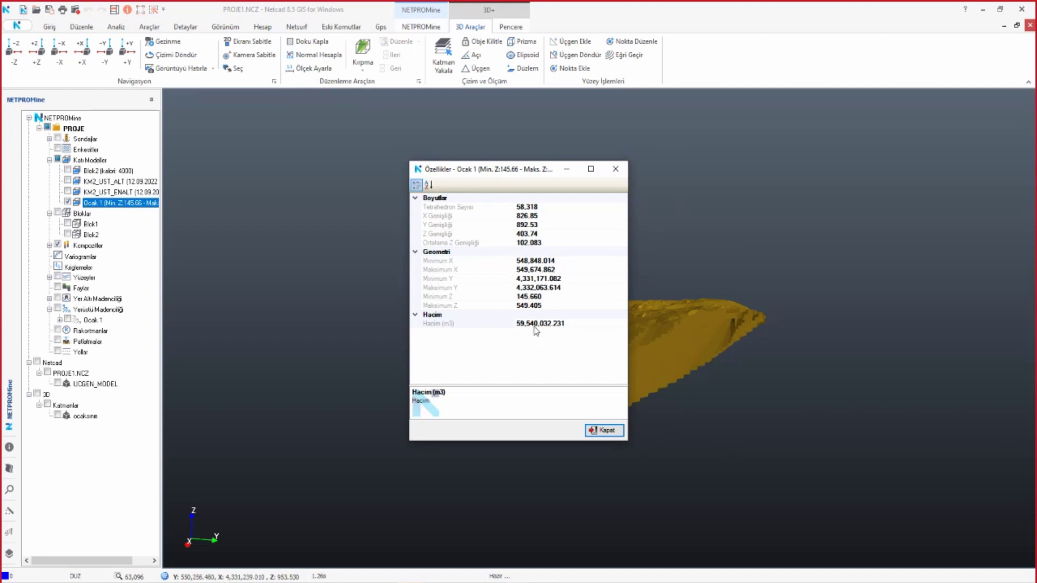
left_click(609, 171)
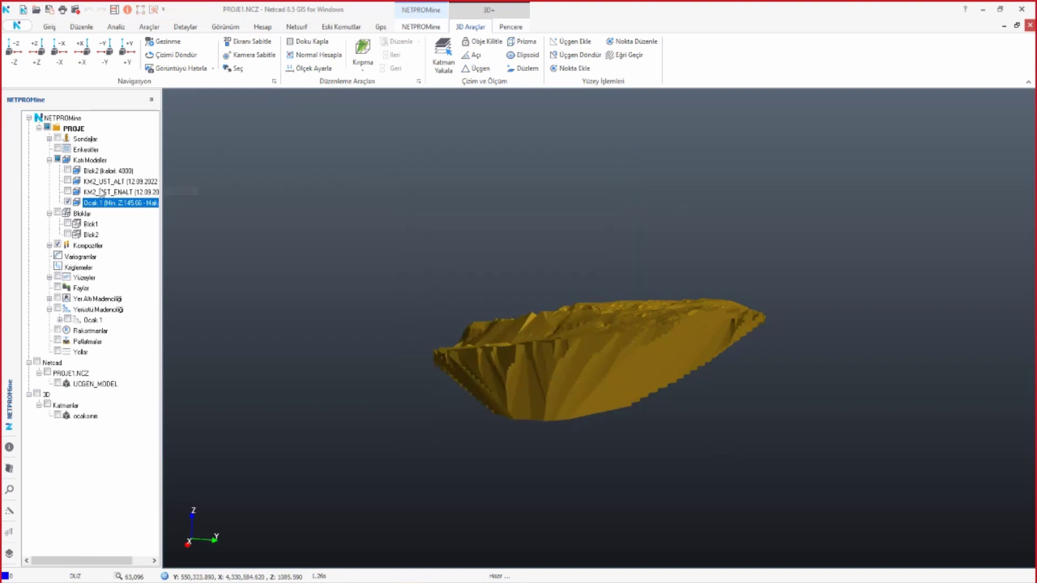
left_click(68, 203)
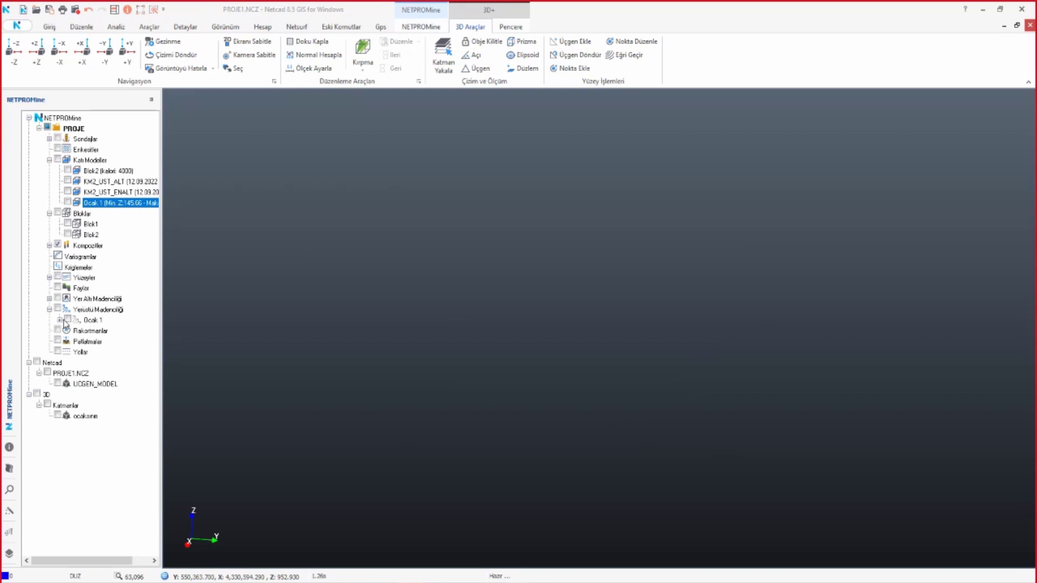
- Load the Ocak 1 pit design in top view and open the Yüzeyler Arası Blok Model options
left_click(66, 320)
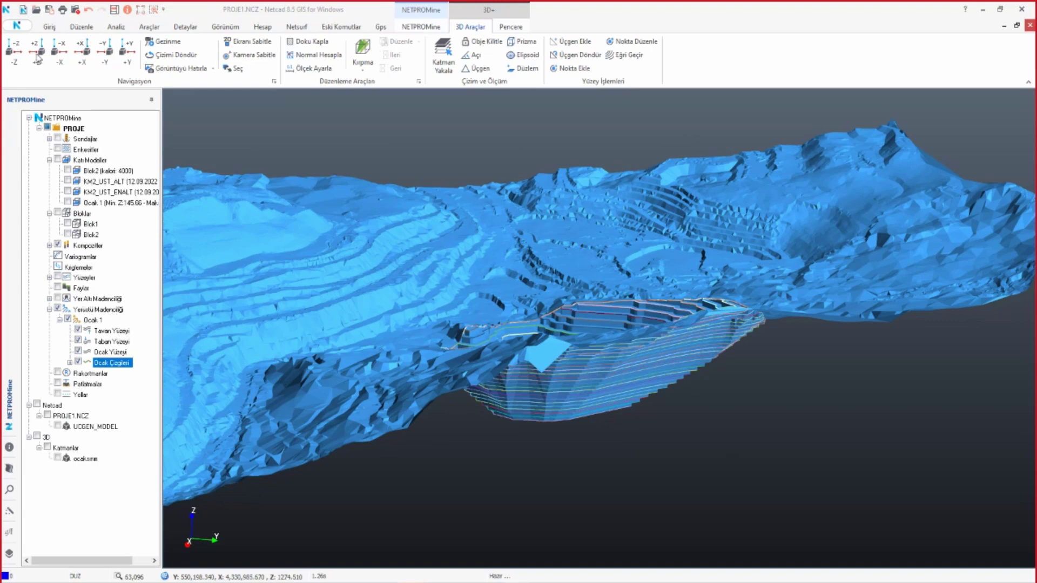
left_click(20, 52)
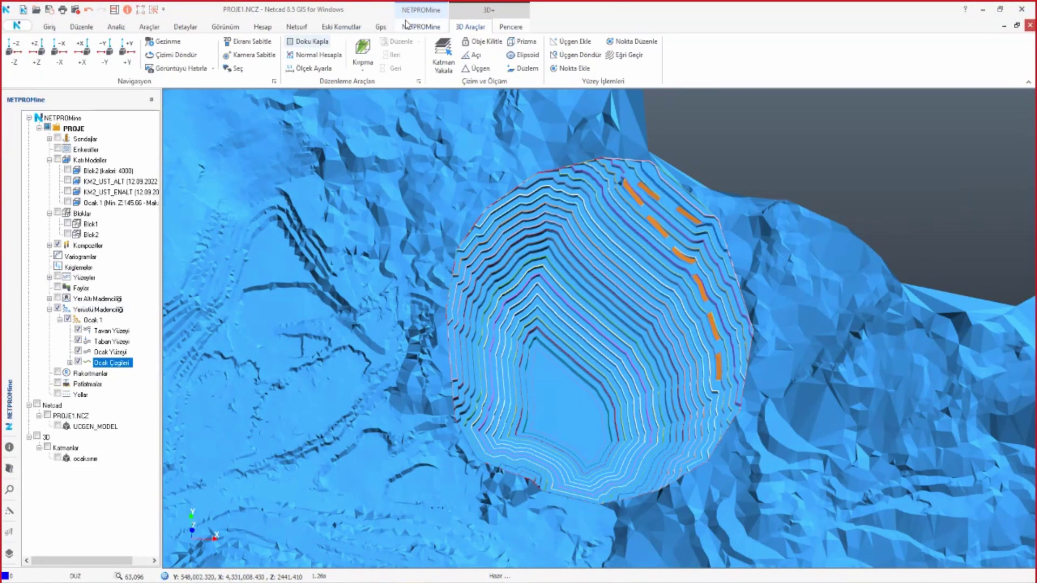
left_click(426, 28)
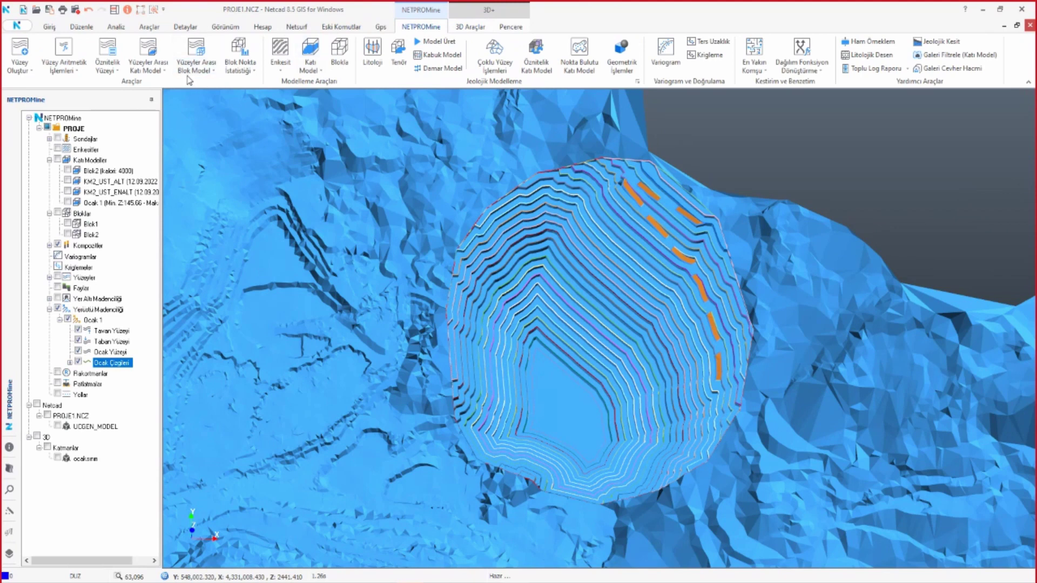
left_click(193, 73)
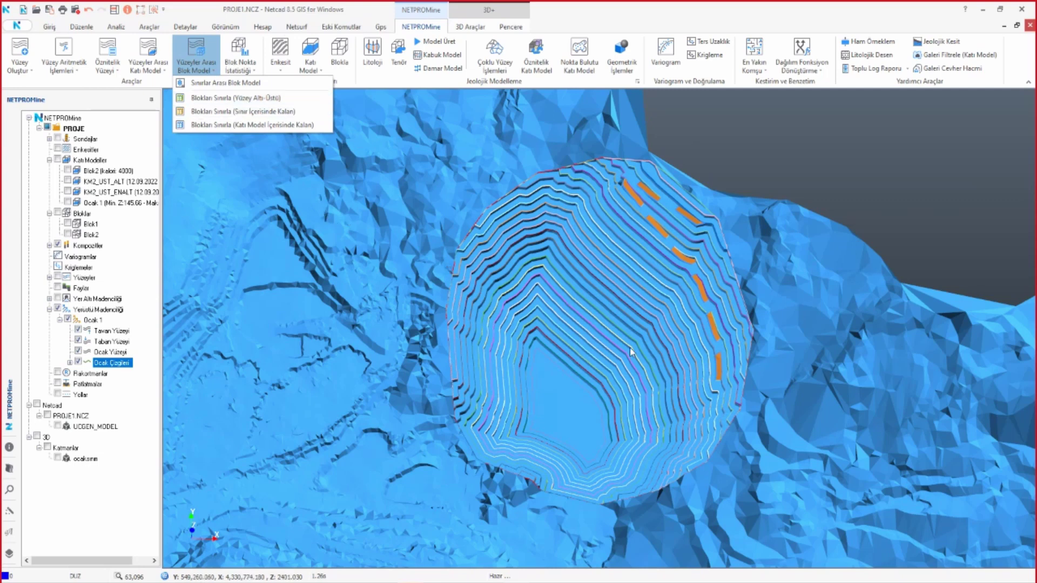
left_click(293, 308)
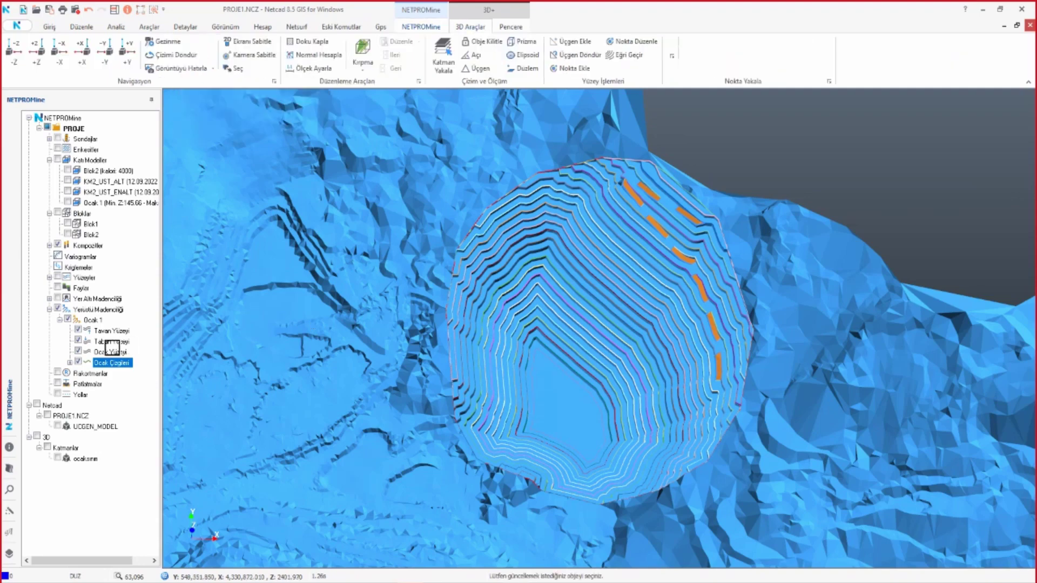
left_click(78, 330)
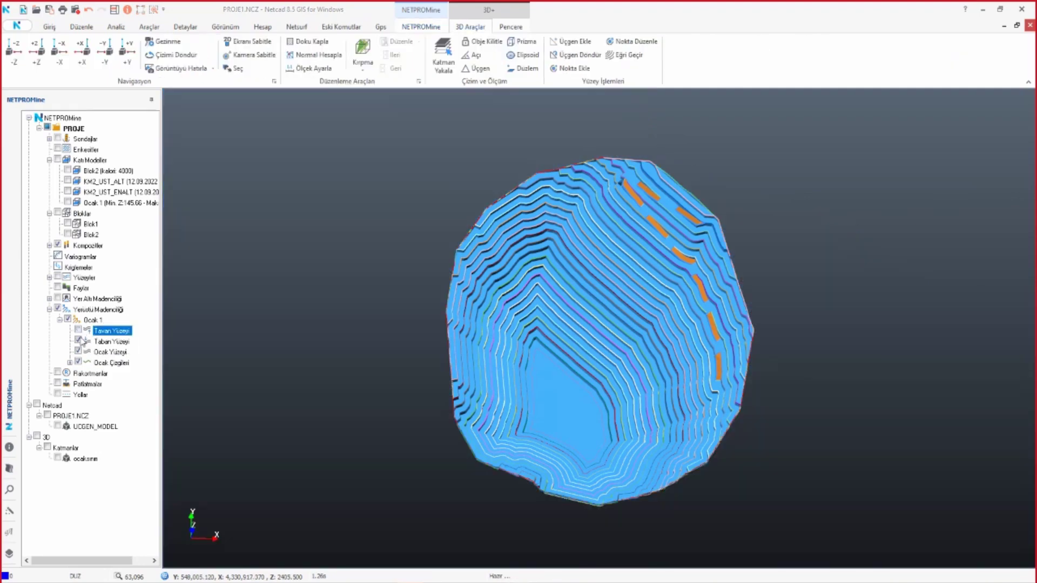
left_click(79, 341)
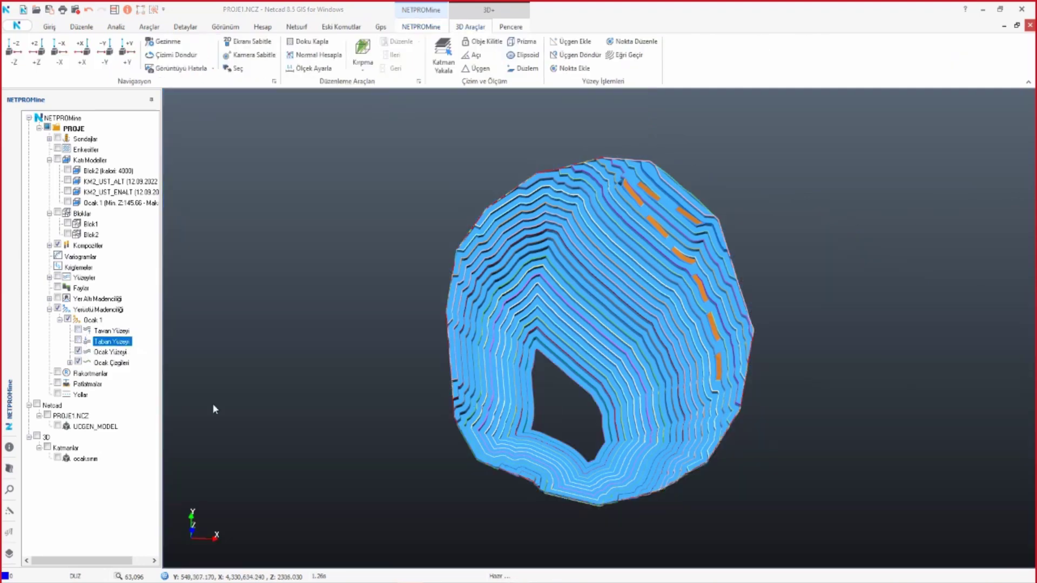
left_click(79, 351)
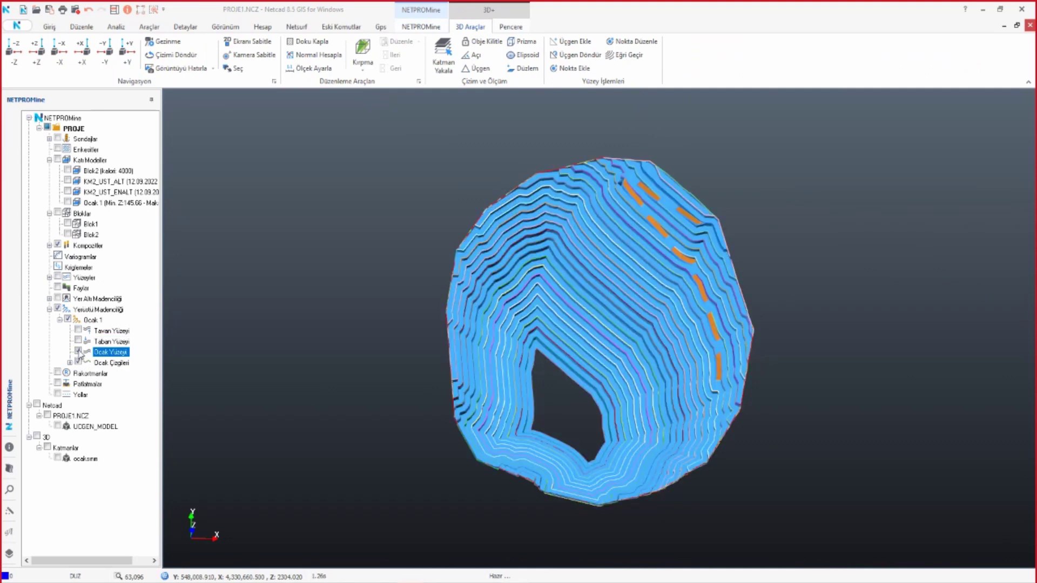
left_click(79, 341)
left_click(79, 330)
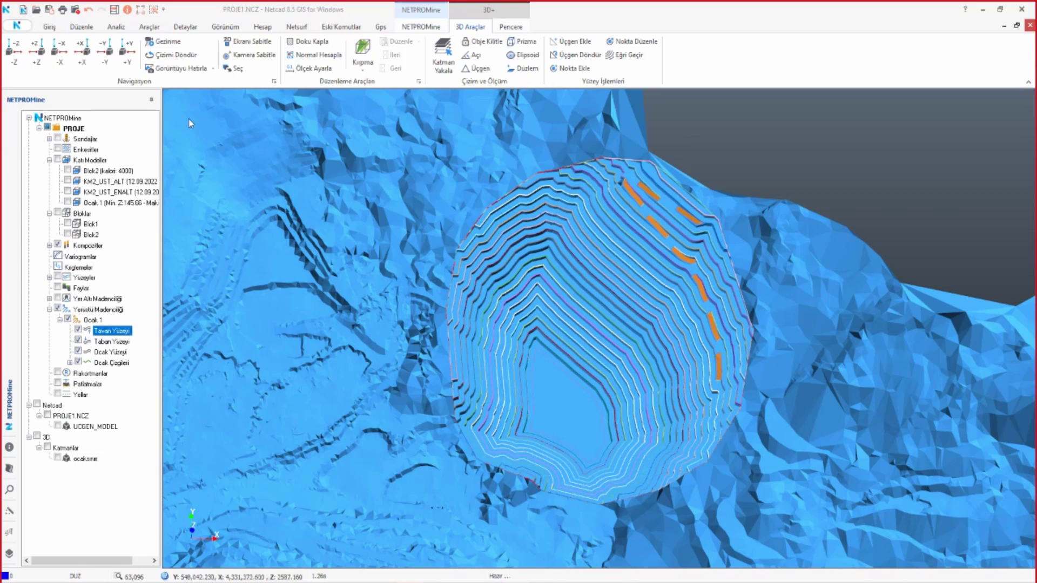
- Merge the Ocak 1 result surfaces into project surfaces, hide the pit design, and tilt the view
right_click(86, 323)
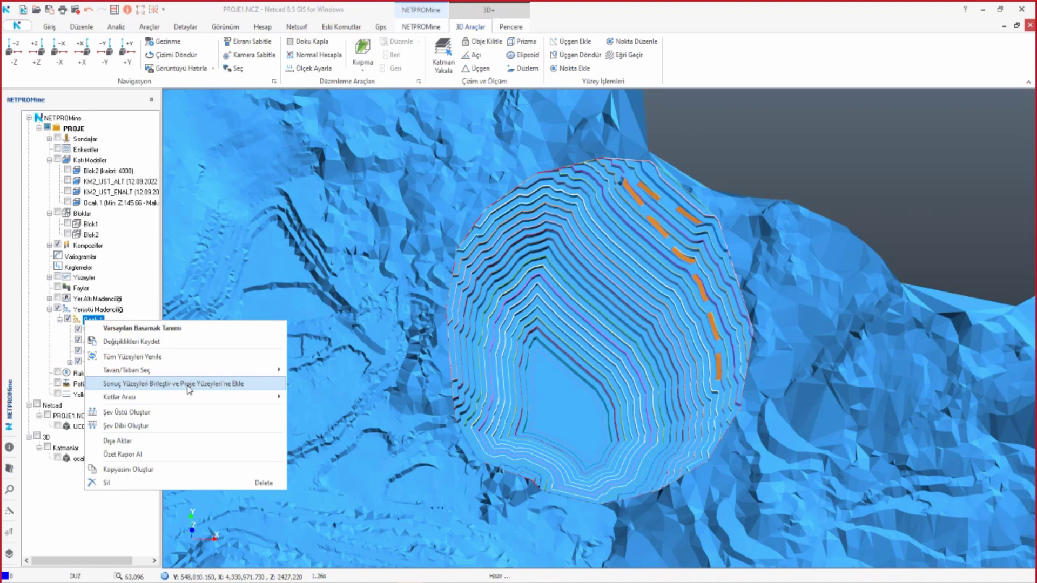
left_click(189, 390)
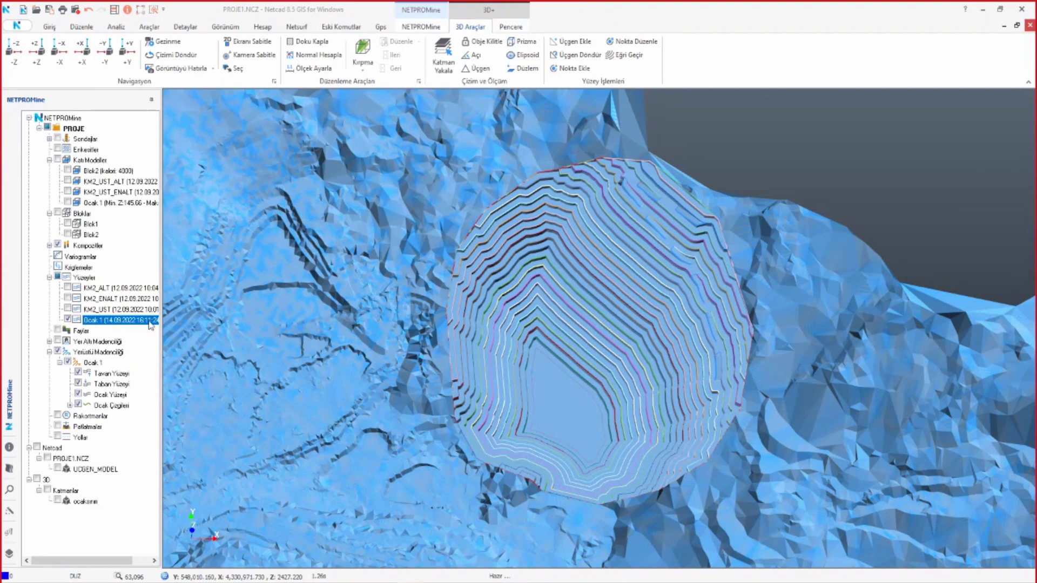
left_click(71, 363)
left_click(68, 362)
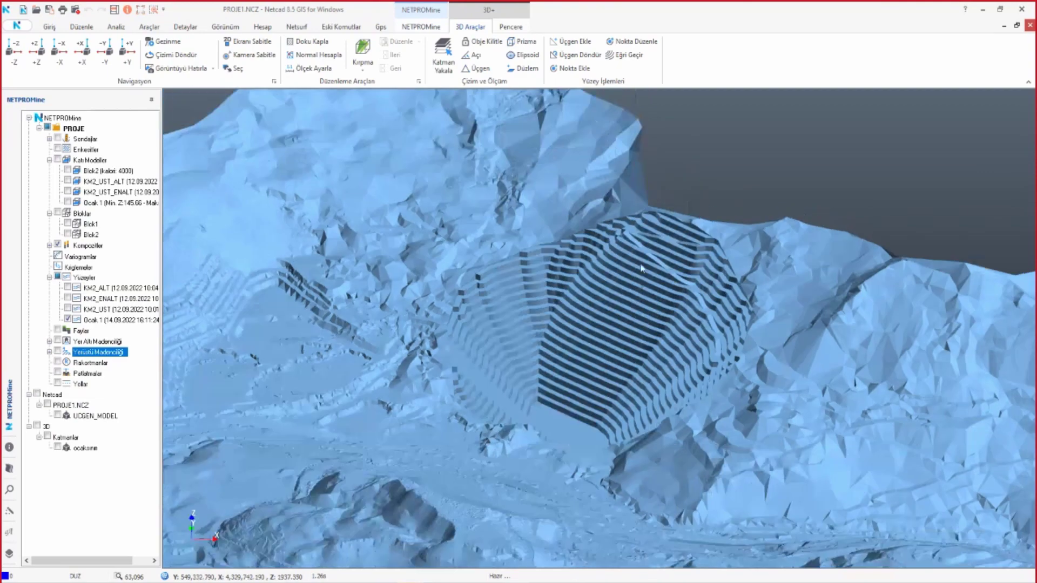
middle_click_drag(643, 295, 149, 324)
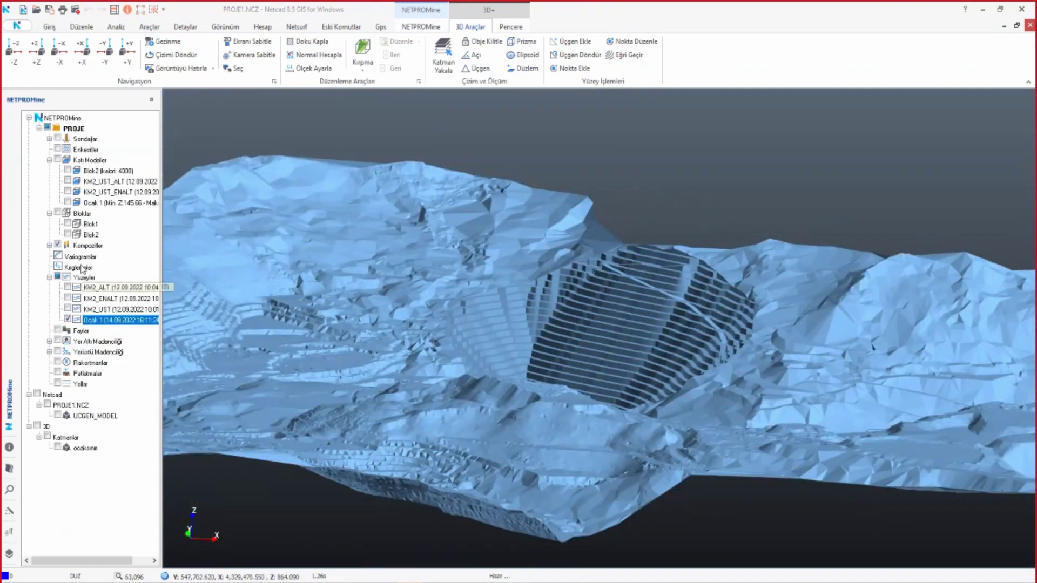
- Collapse Katı Modeller, expand Bloklar and show the kalori-coloured Blok2 block model in the pit
left_click(49, 214)
left_click(49, 161)
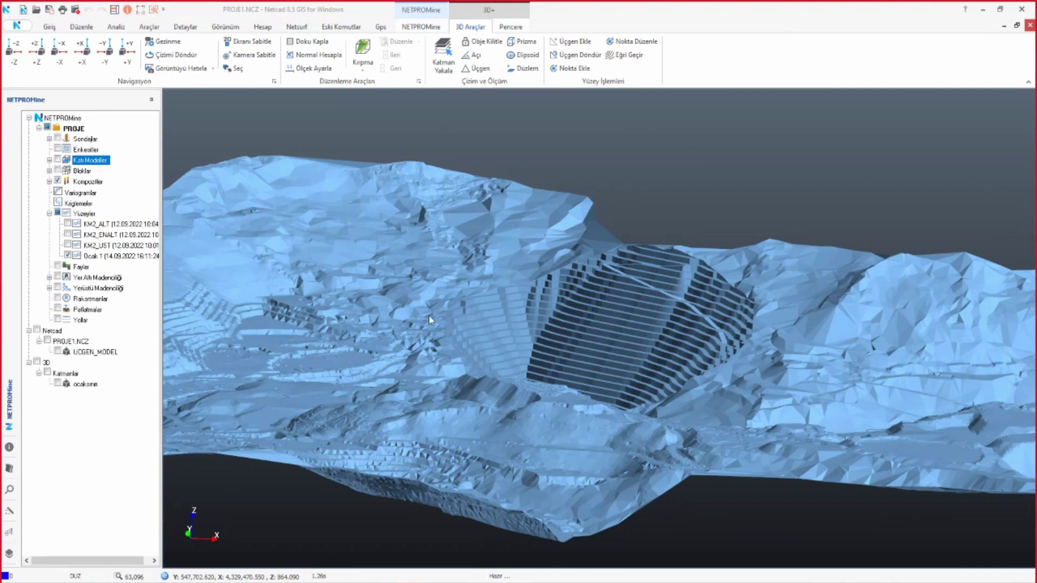
scroll(440, 381, "up", 3)
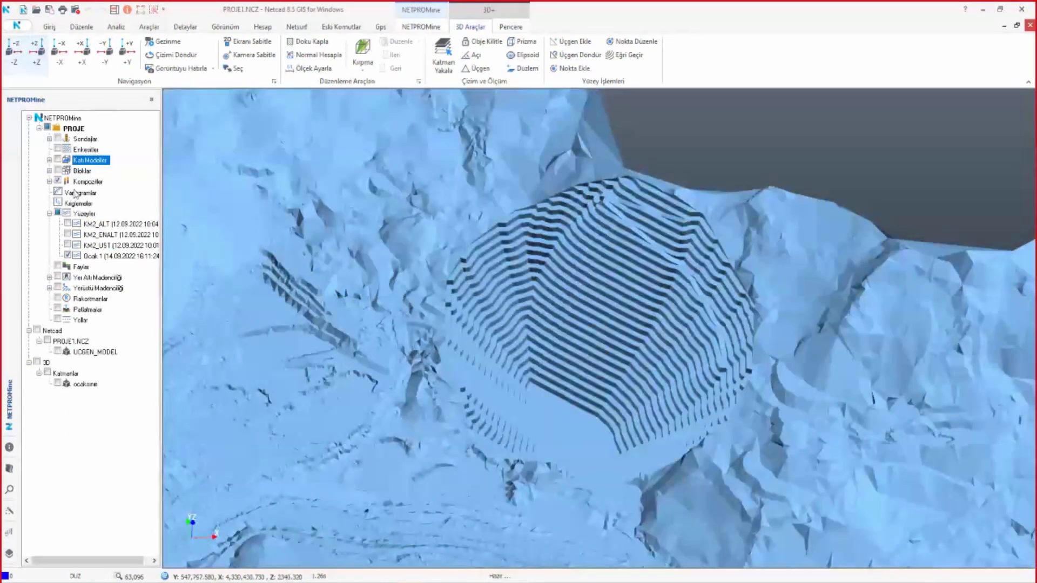
left_click(49, 171)
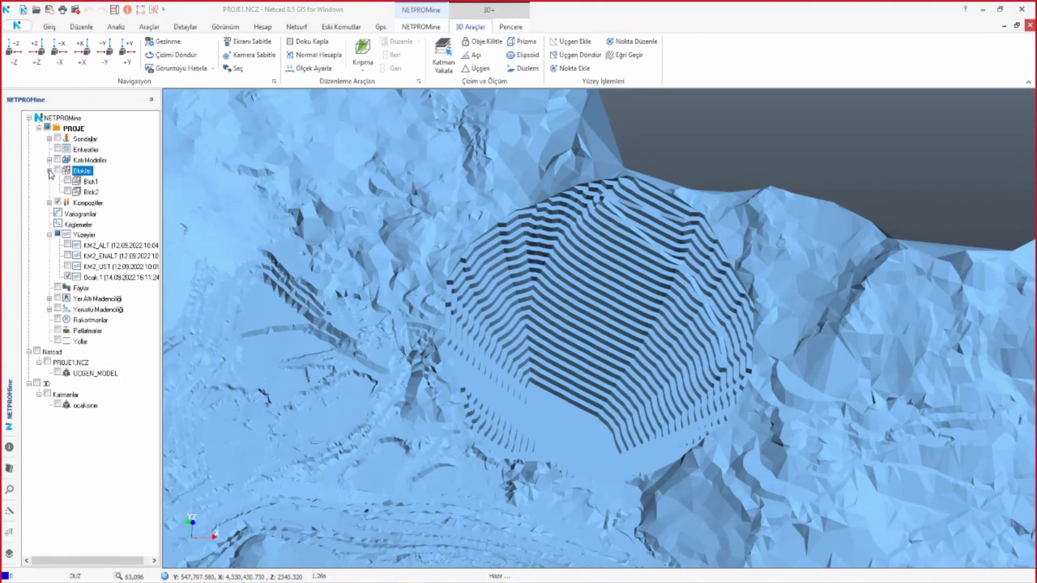
left_click(68, 192)
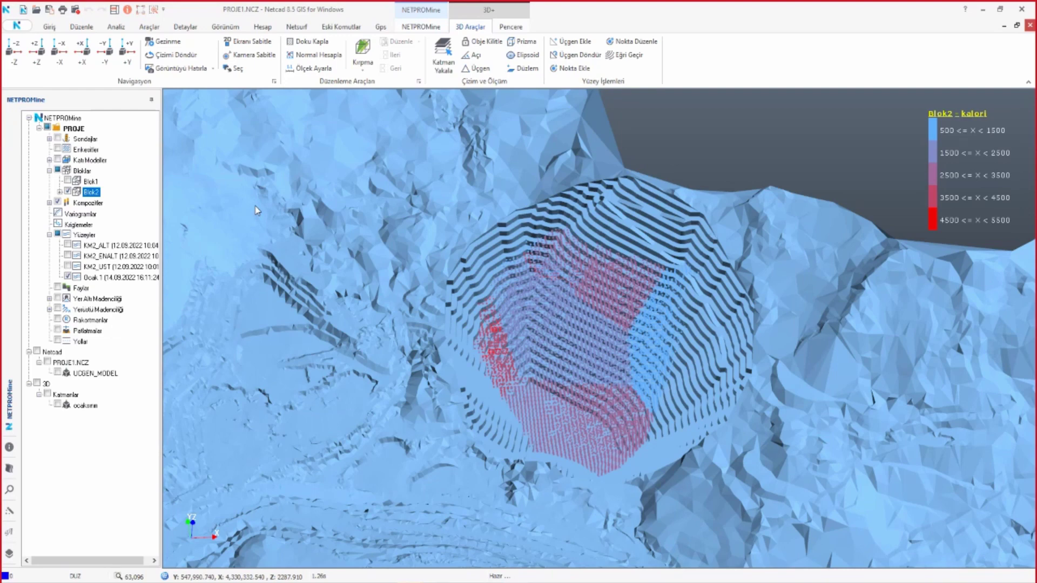
left_click_drag(615, 399, 616, 373)
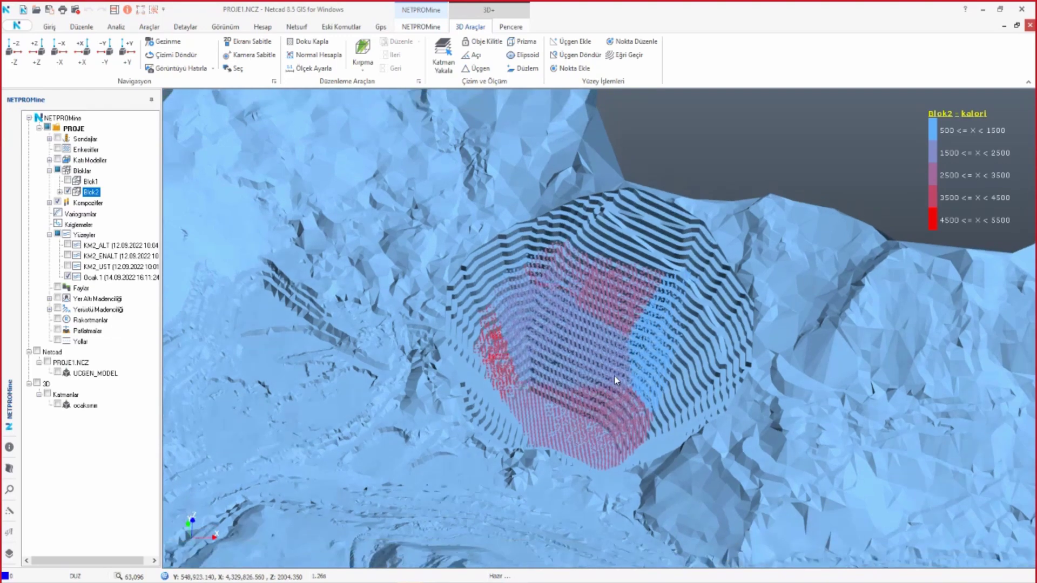
- Set the merged Ocak 1 surface's style colour to pale green
right_click(82, 277)
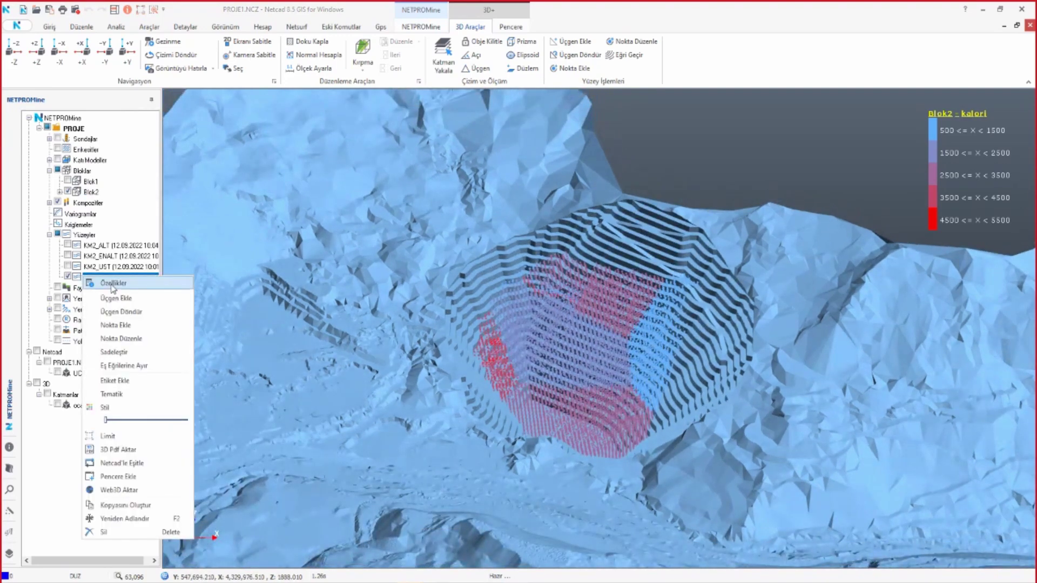
left_click(76, 278)
right_click(91, 277)
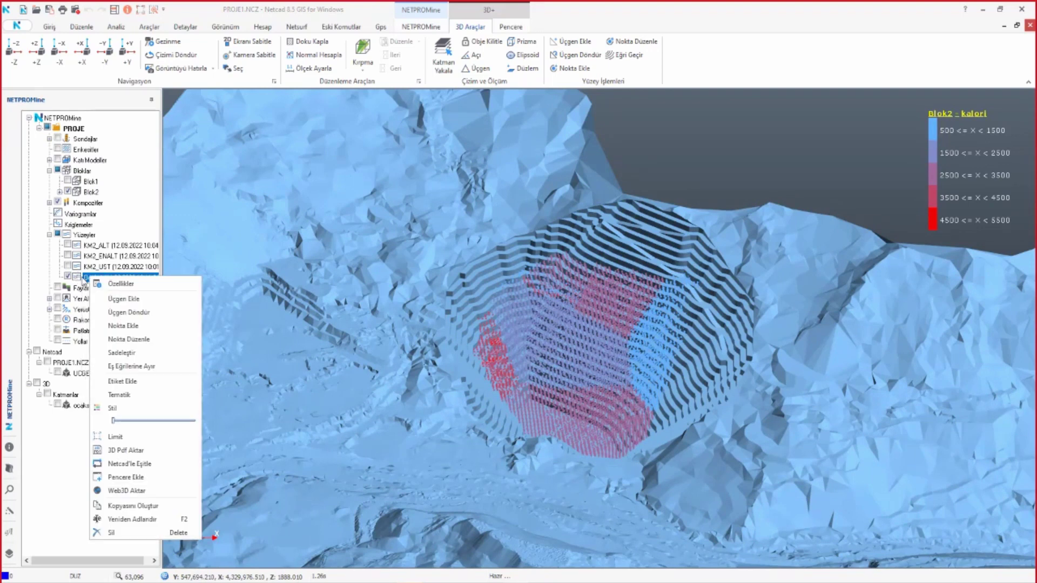
left_click(122, 409)
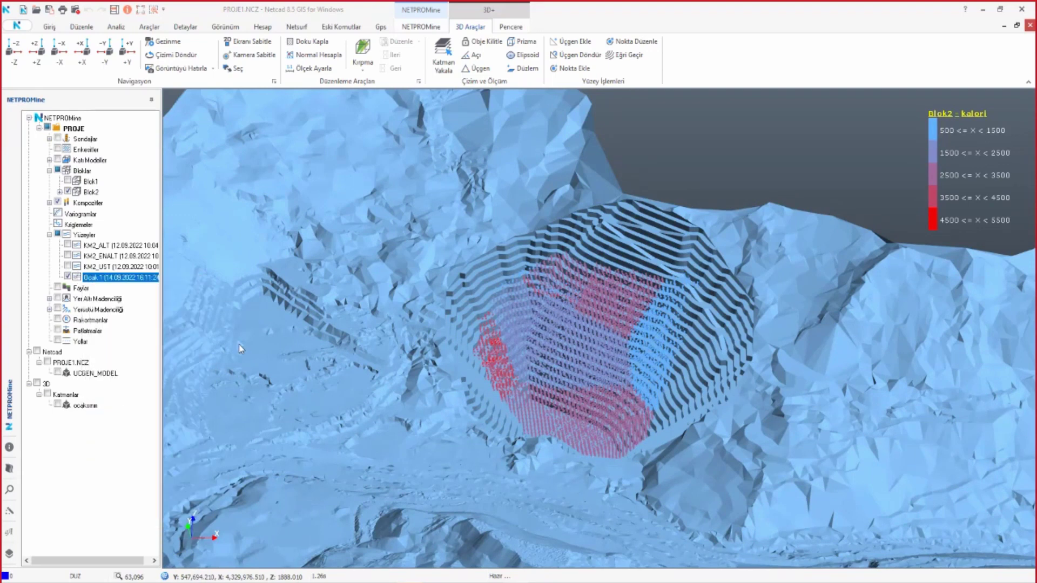
left_click(272, 144)
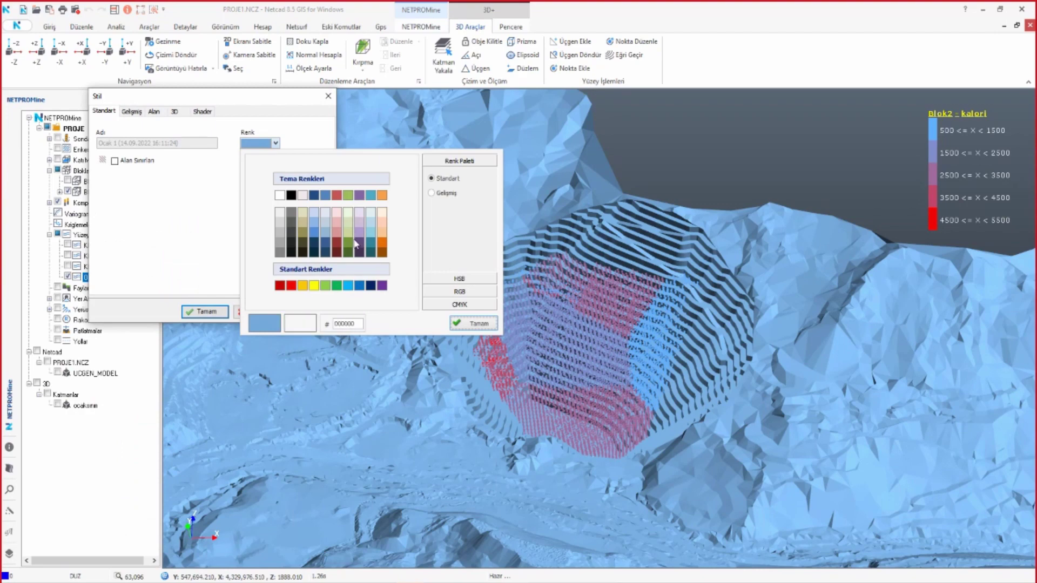
left_click(348, 240)
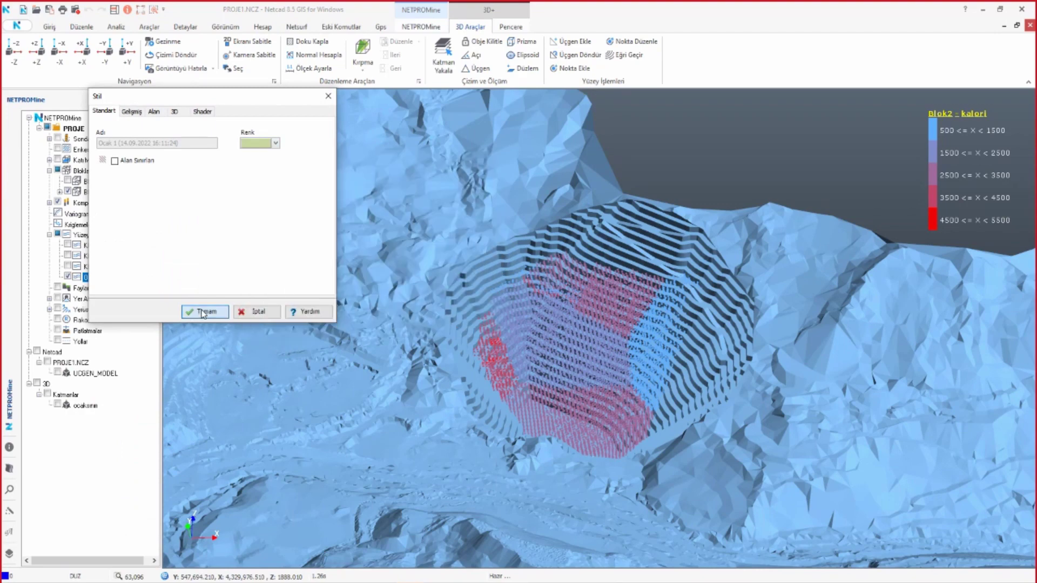
left_click(205, 312)
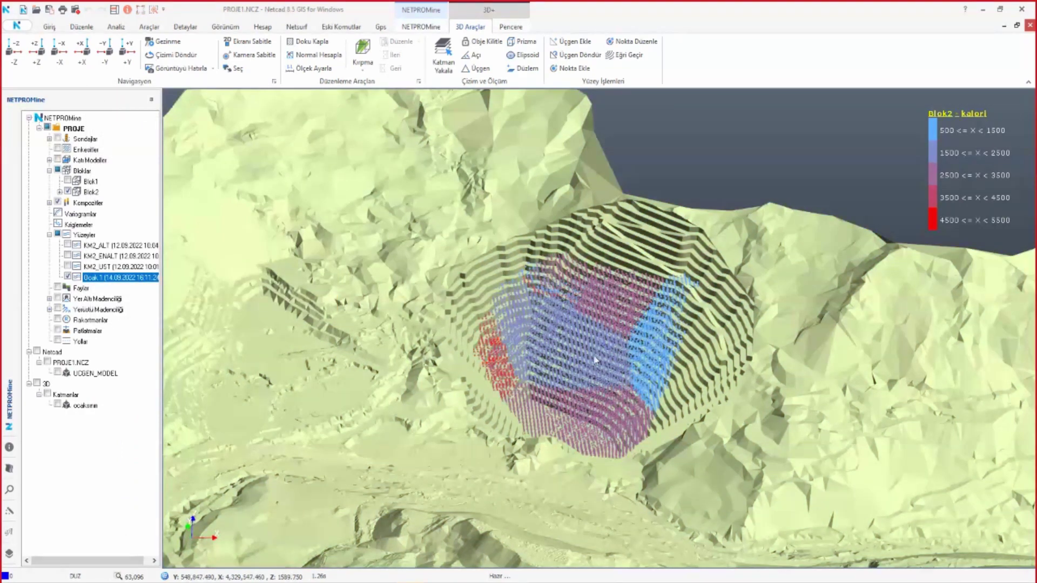
left_click_drag(591, 356, 647, 363)
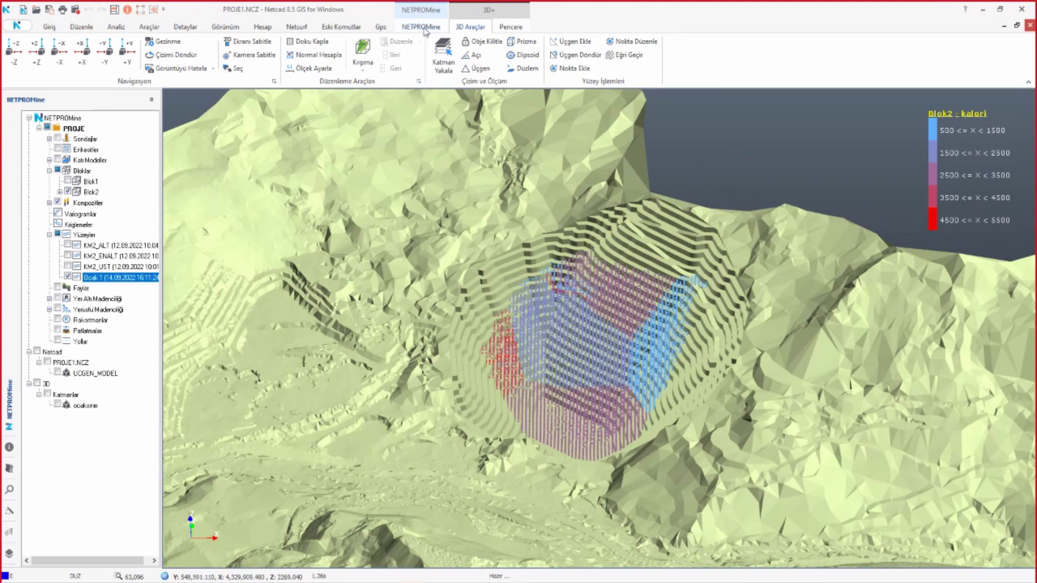
- Start Blokları Sınırla (Yüzey Alt-Üstü) and name its output layer ÇIKARTILMIŞ CEVHER
left_click(425, 30)
left_click(196, 69)
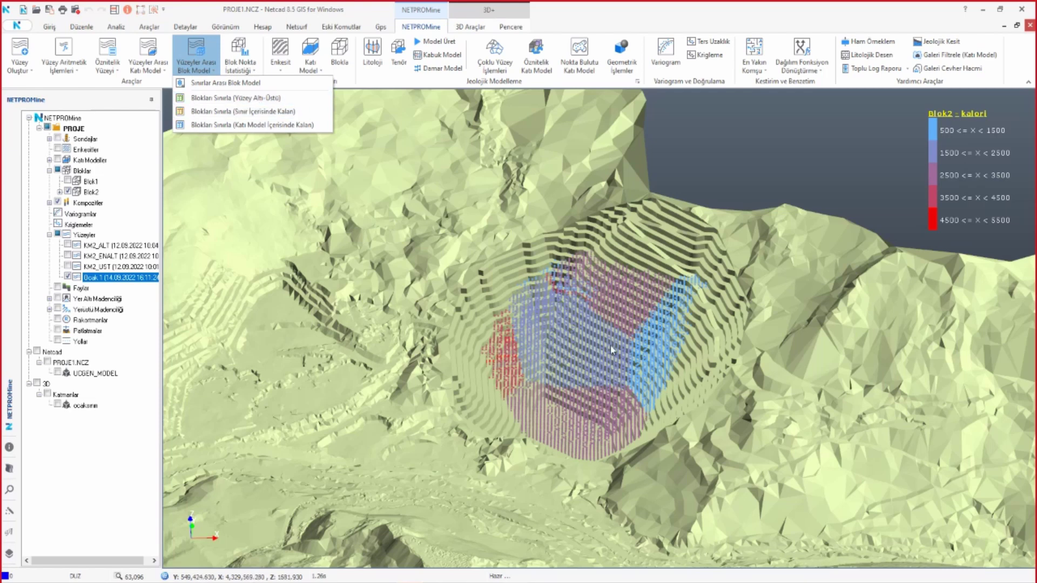
left_click(239, 98)
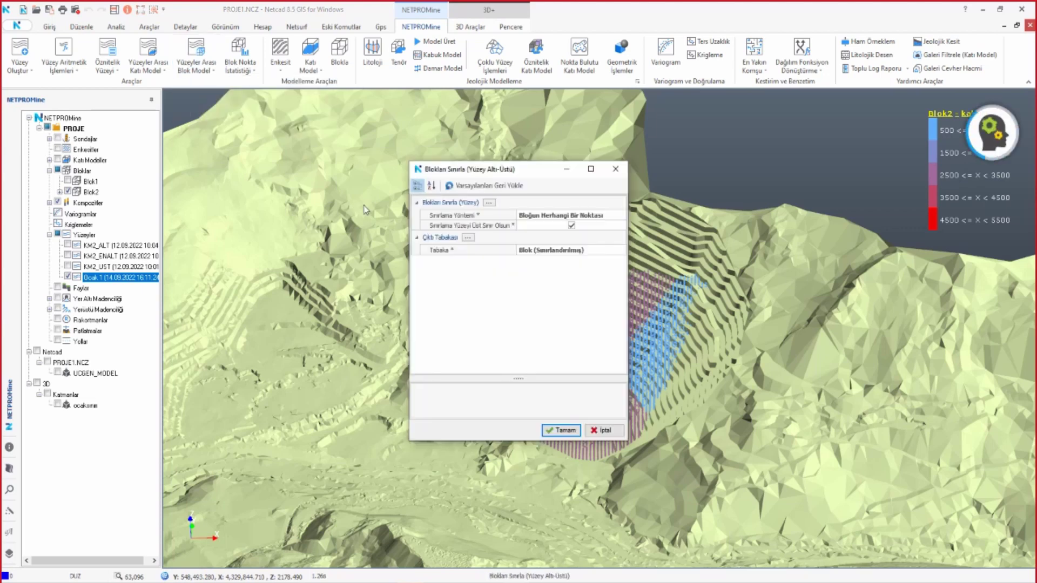
left_click(591, 250)
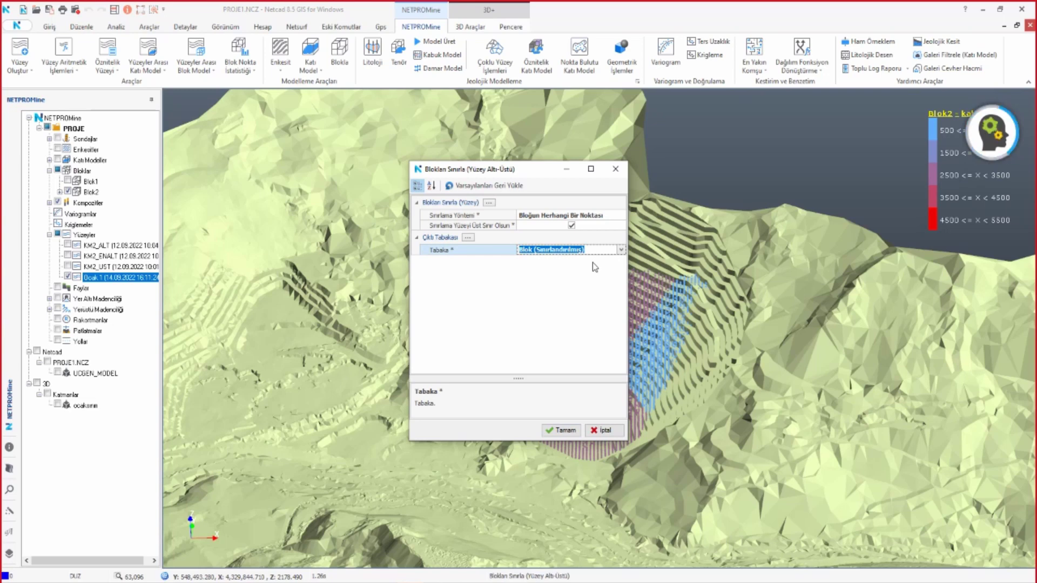
type("ÇIKARTILMI")
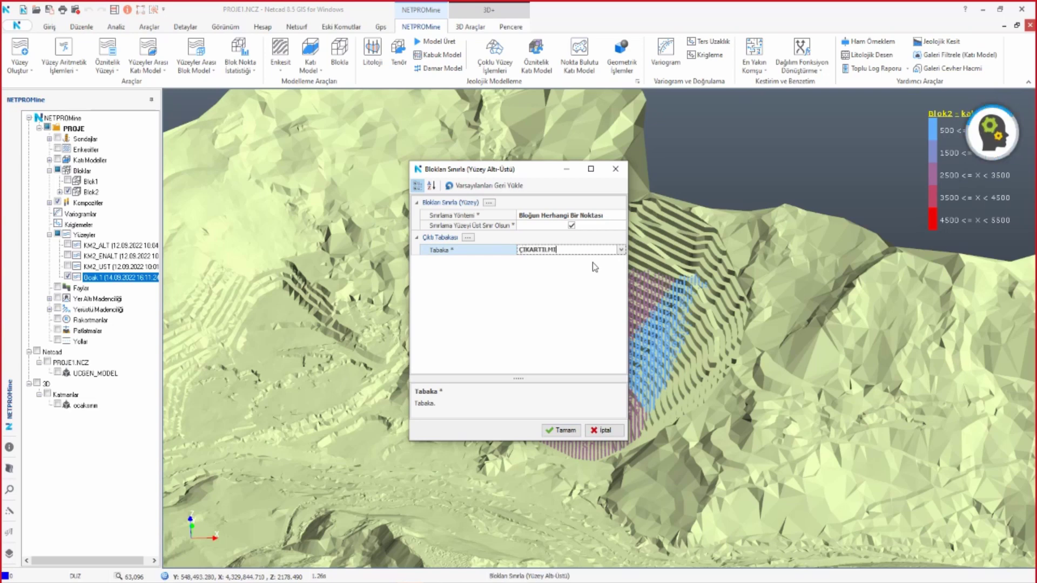
type("Ş CEVHER")
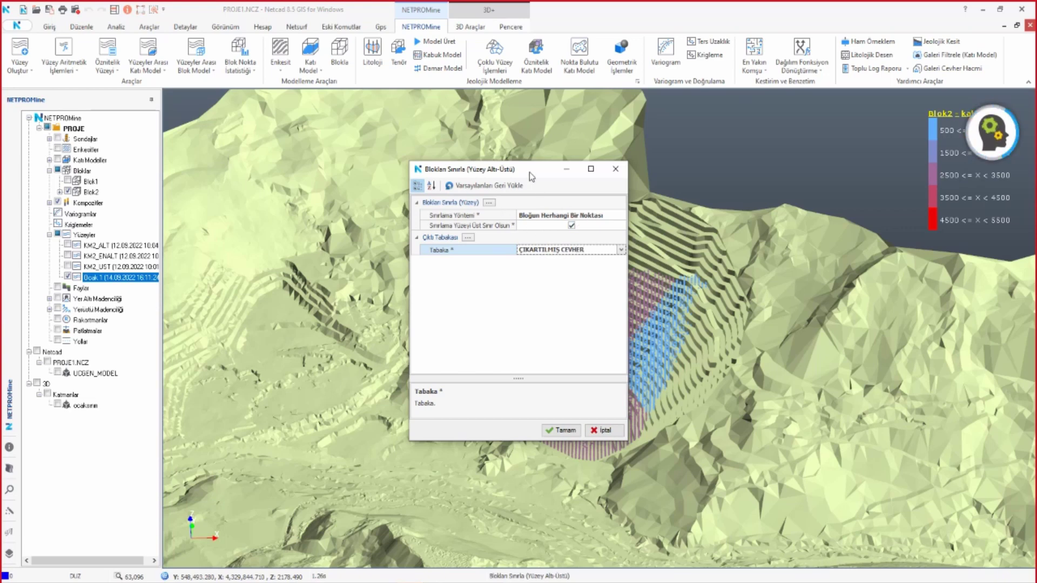
left_click_drag(529, 173, 391, 134)
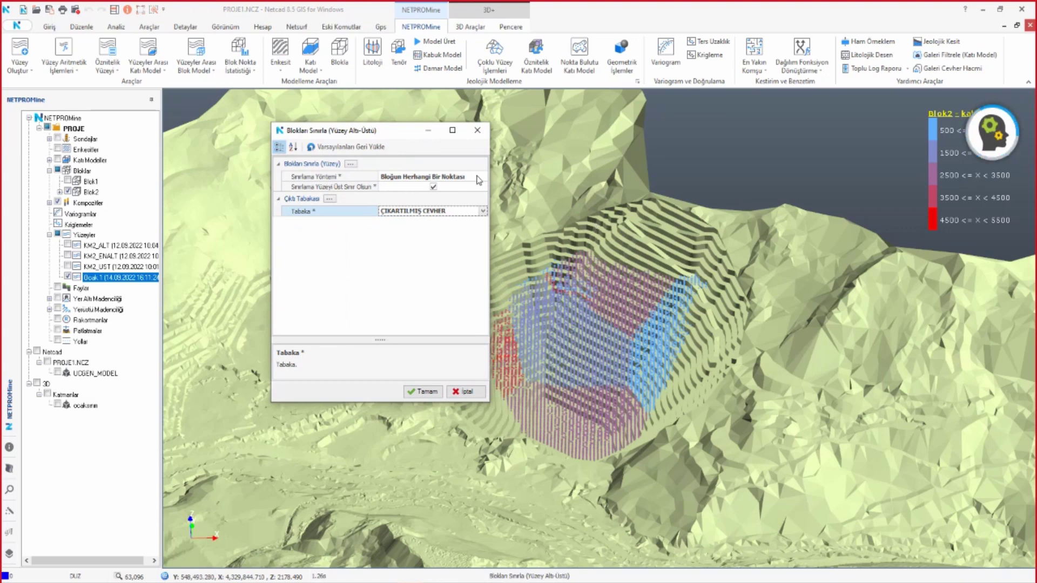
- Use Bloğun Merkez Noktası as clipping method with the surface as upper limit, and confirm
left_click(474, 179)
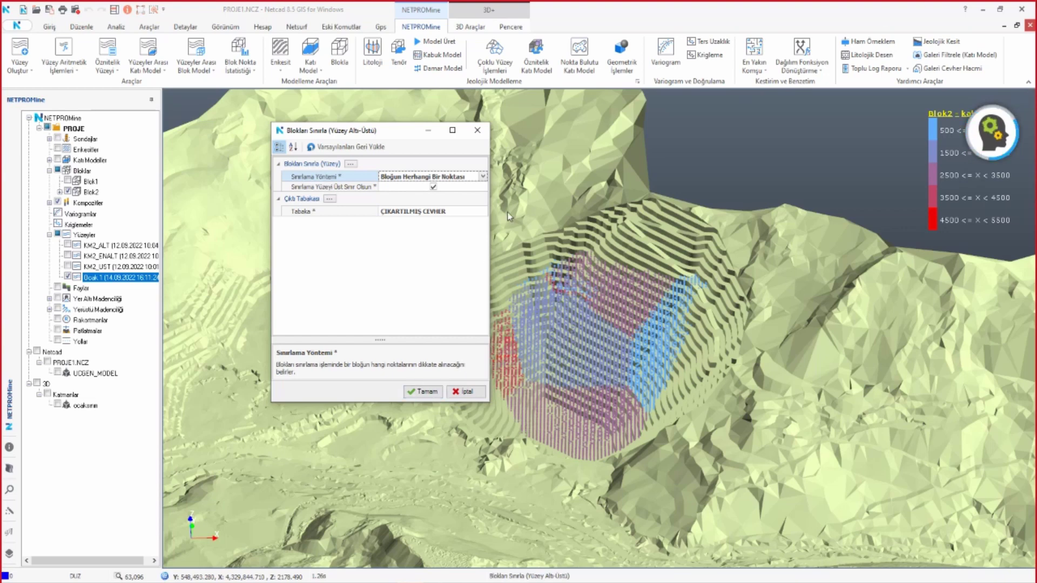
left_click(483, 177)
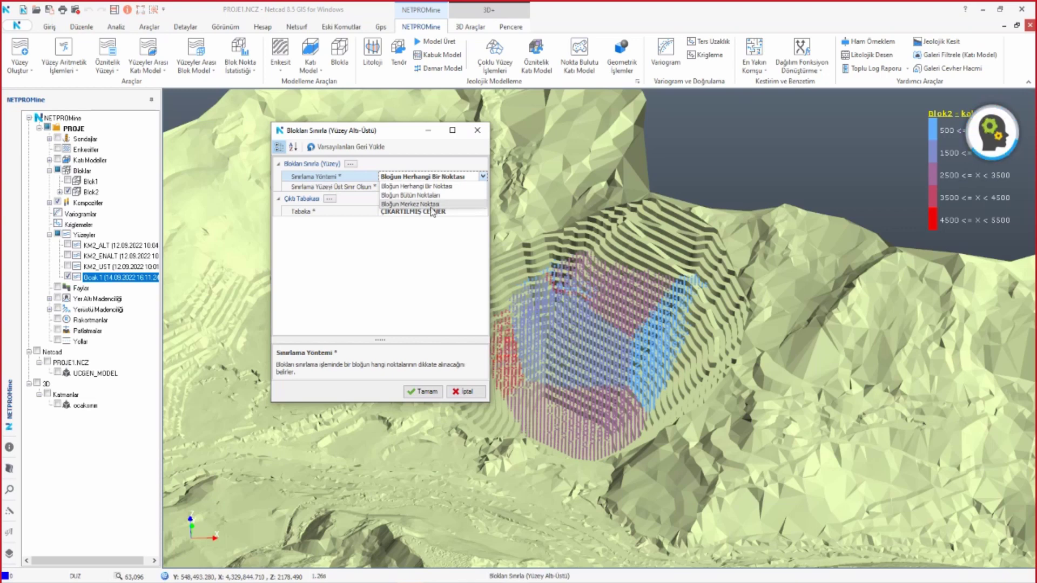
left_click(418, 204)
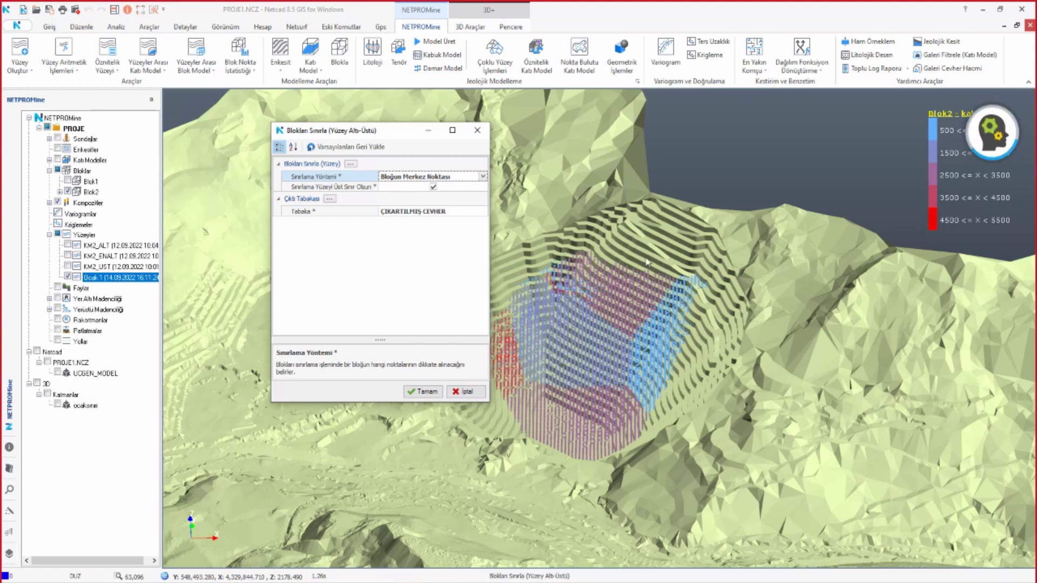
left_click(483, 176)
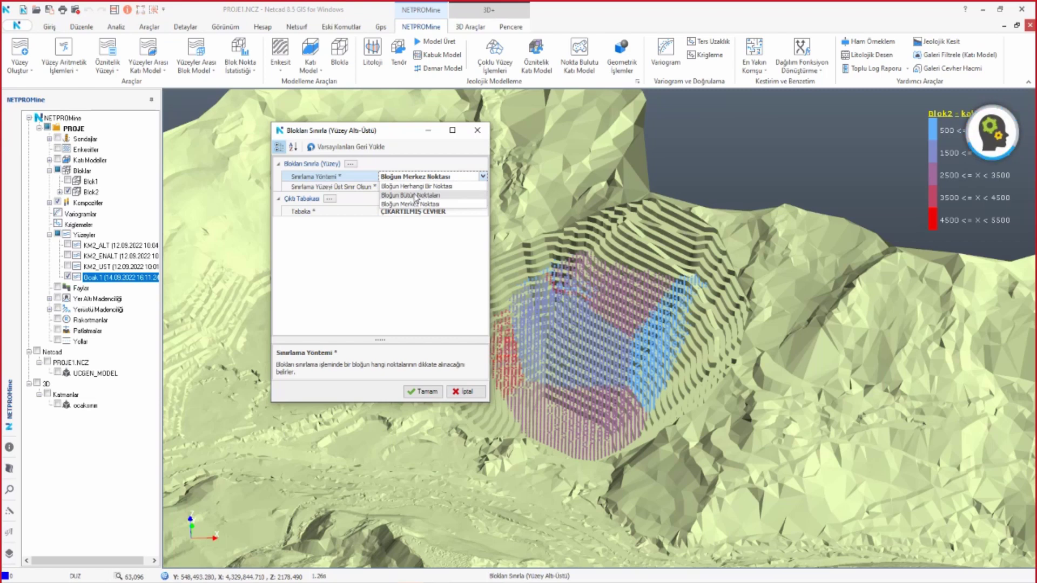
left_click(415, 205)
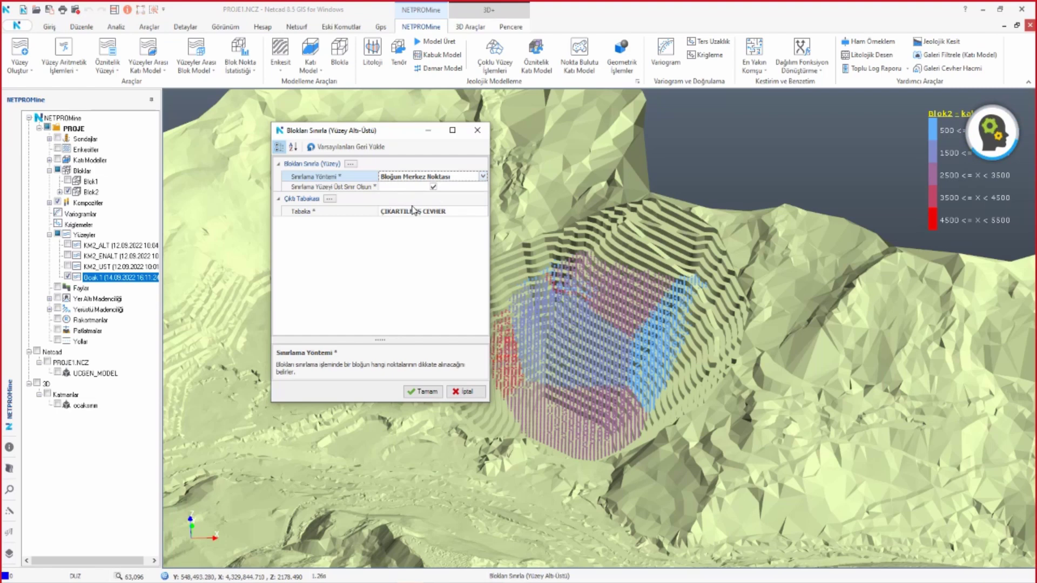
left_click(433, 187)
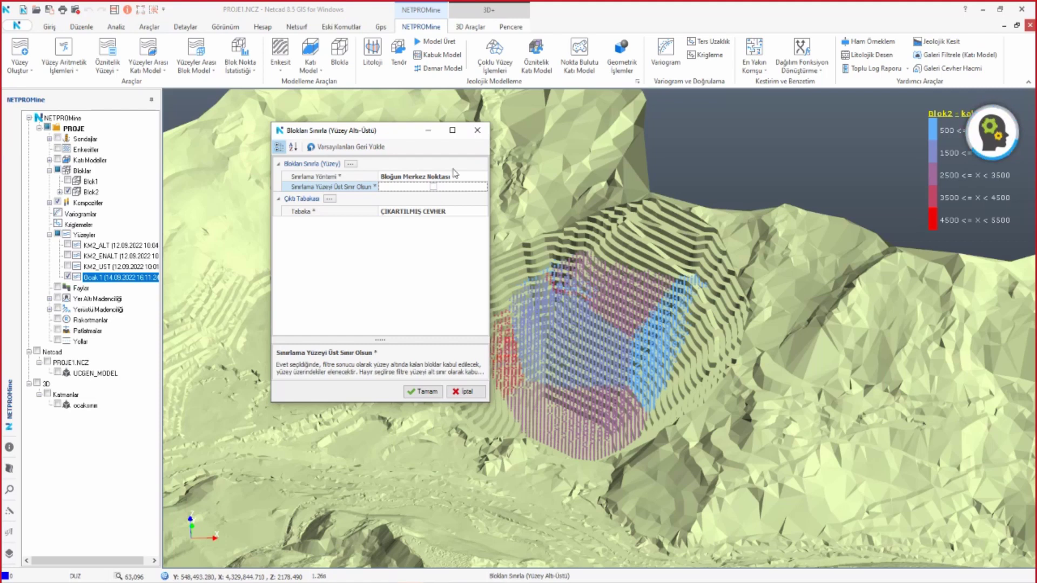
left_click(433, 186)
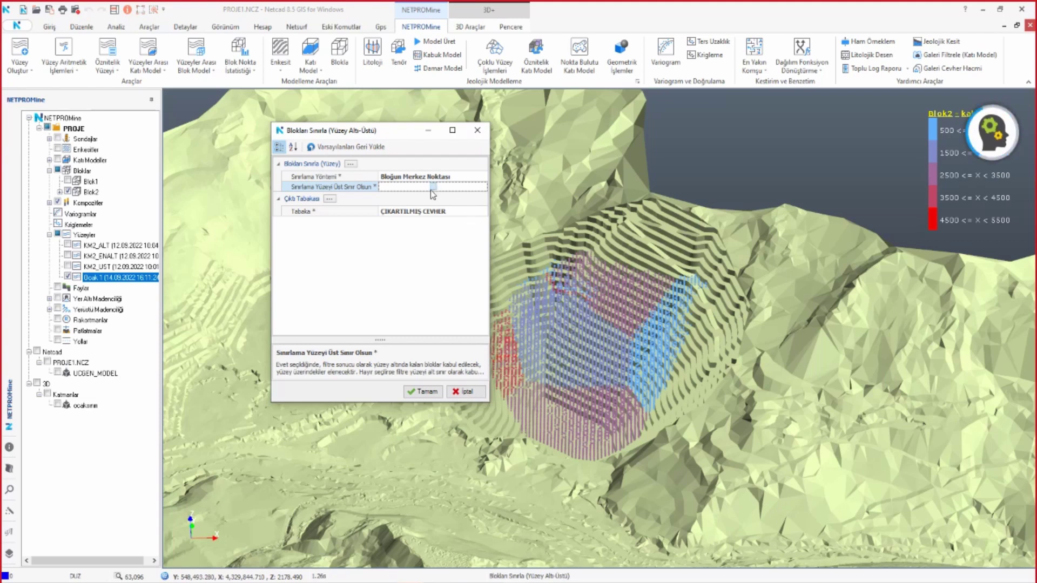
left_click(430, 390)
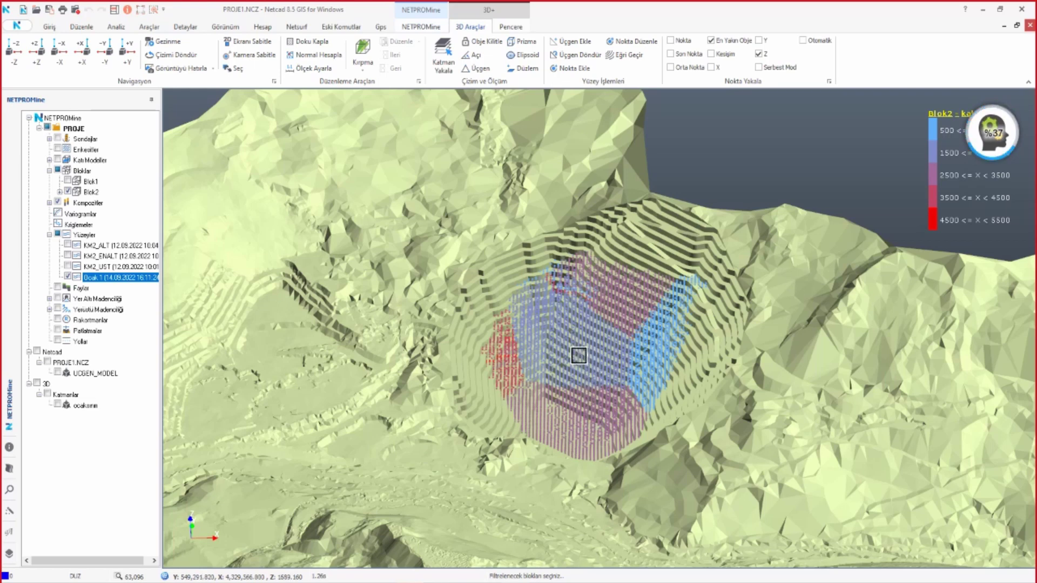
- Pick the block model and Ocak 1 surface for clipping, acknowledge the filtering, and hide Blok2
left_click(576, 355)
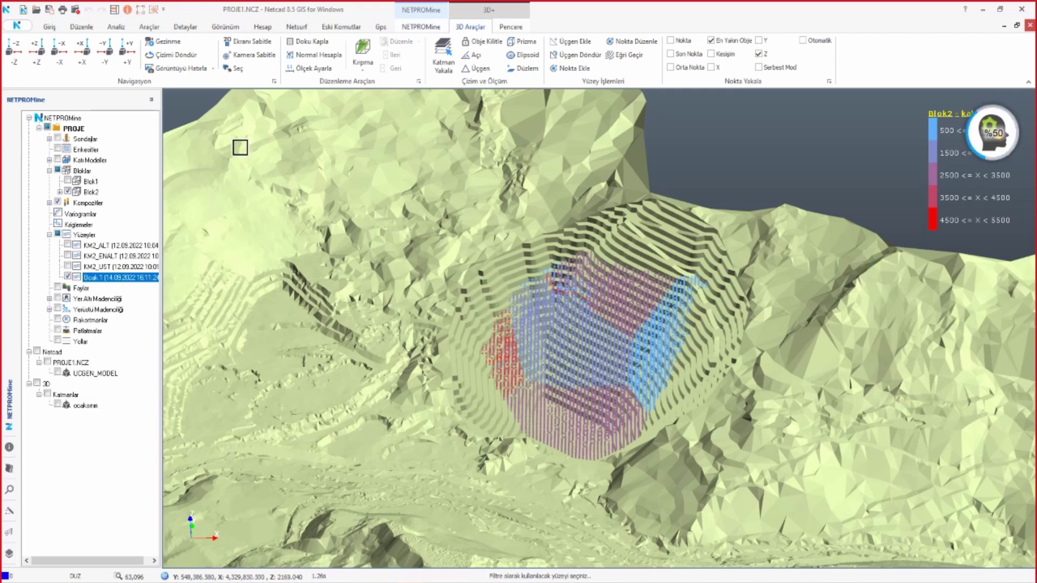
left_click(224, 143)
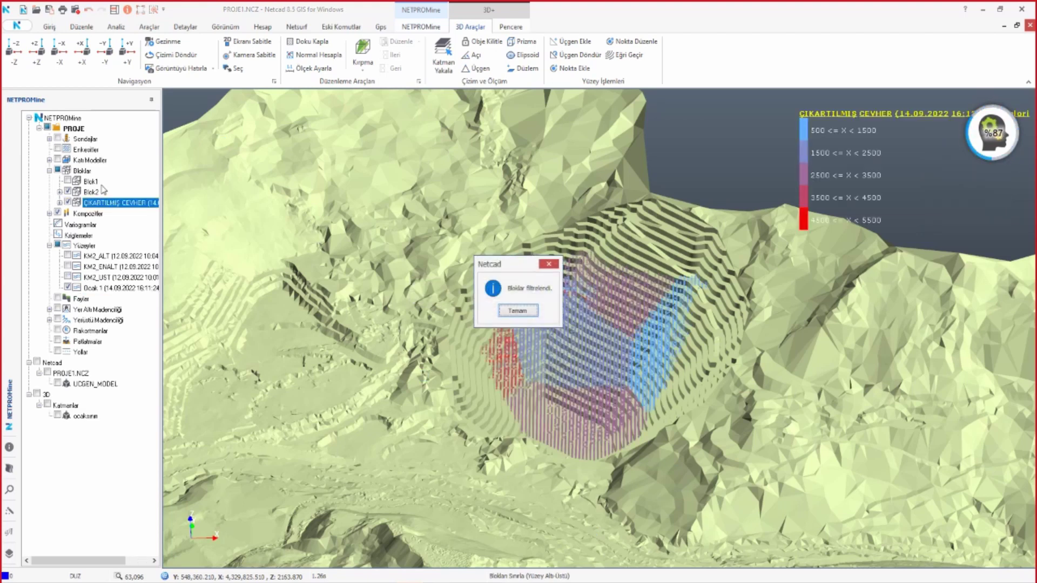
left_click(508, 312)
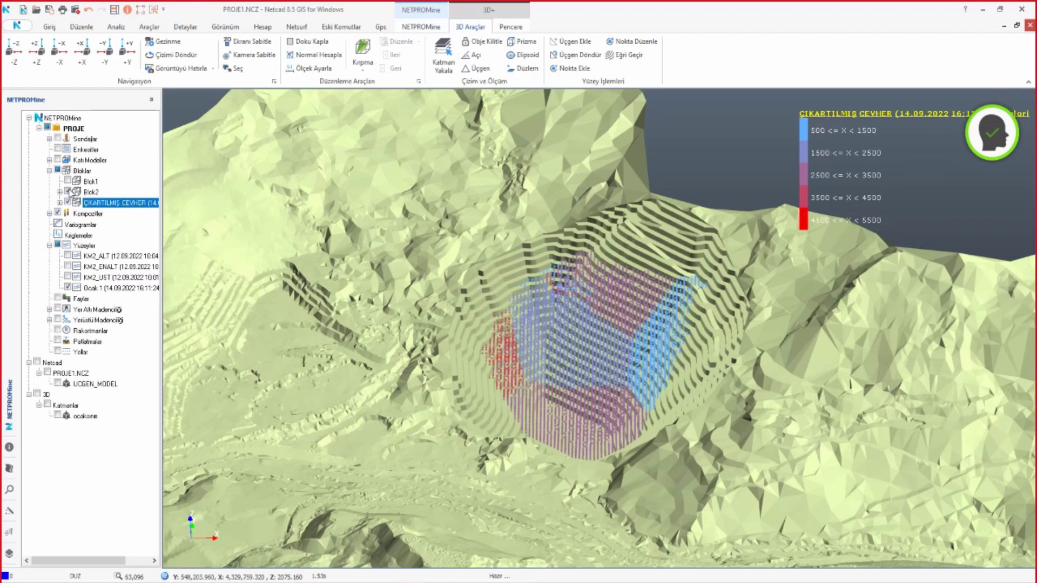
left_click(70, 193)
left_click(69, 192)
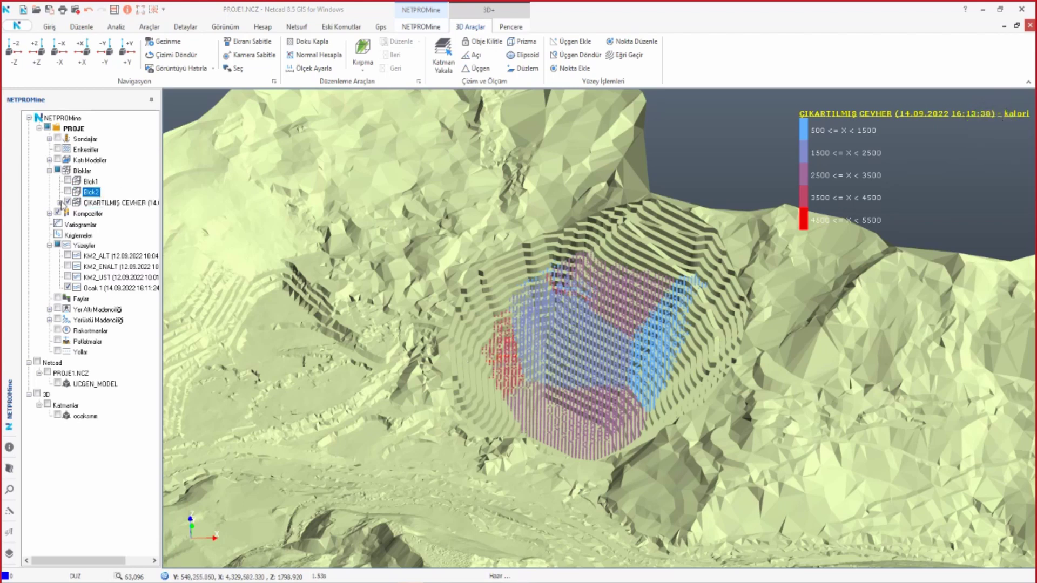
- Hide Ocak 1, review ÇIKARTILMIŞ CEVHER properties (9388 blocks, 5,877,045,000 m³), then hide it
left_click(69, 288)
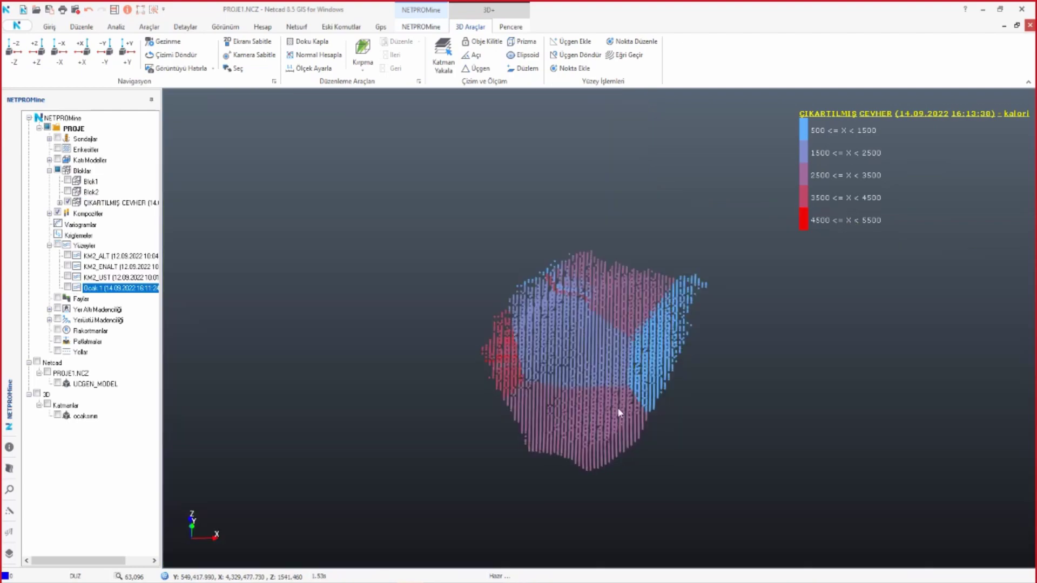
mouse_move(619, 411)
left_mouse_down()
mouse_move(614, 309)
mouse_move(671, 255)
mouse_move(763, 252)
mouse_move(914, 267)
mouse_move(612, 380)
mouse_move(843, 312)
mouse_move(361, 228)
left_mouse_up()
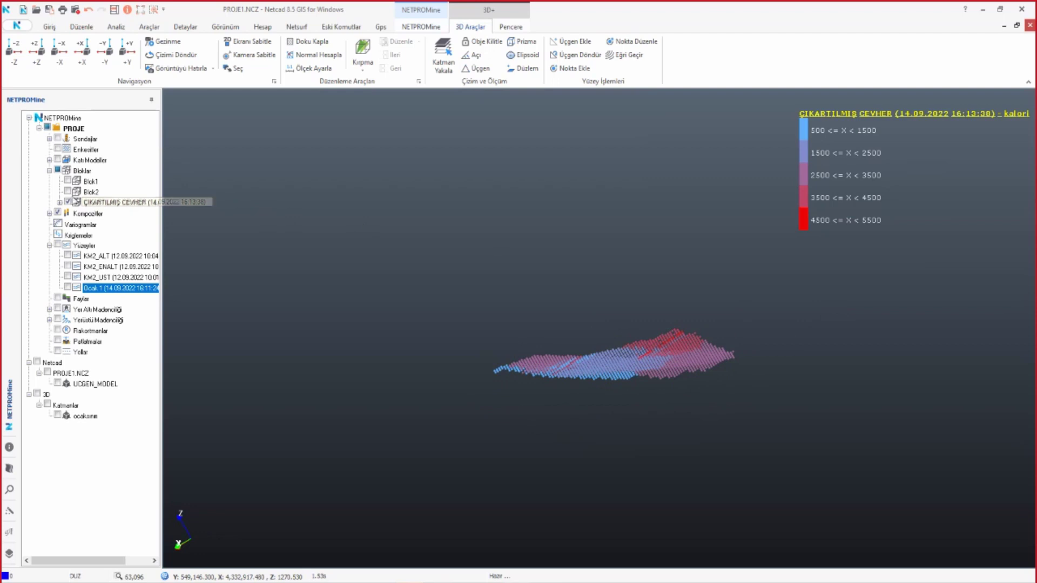
left_click(80, 205)
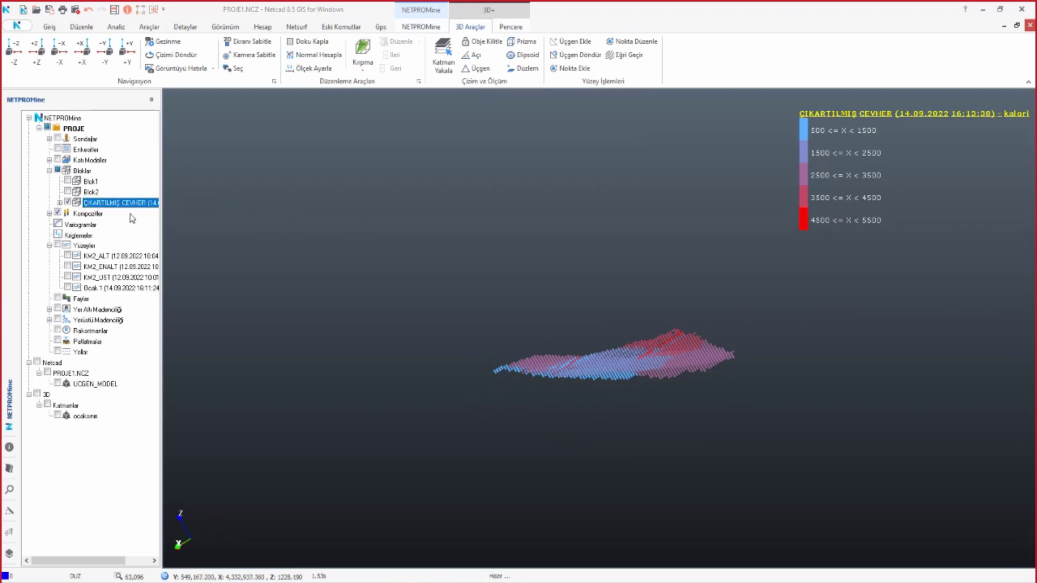
right_click(85, 208)
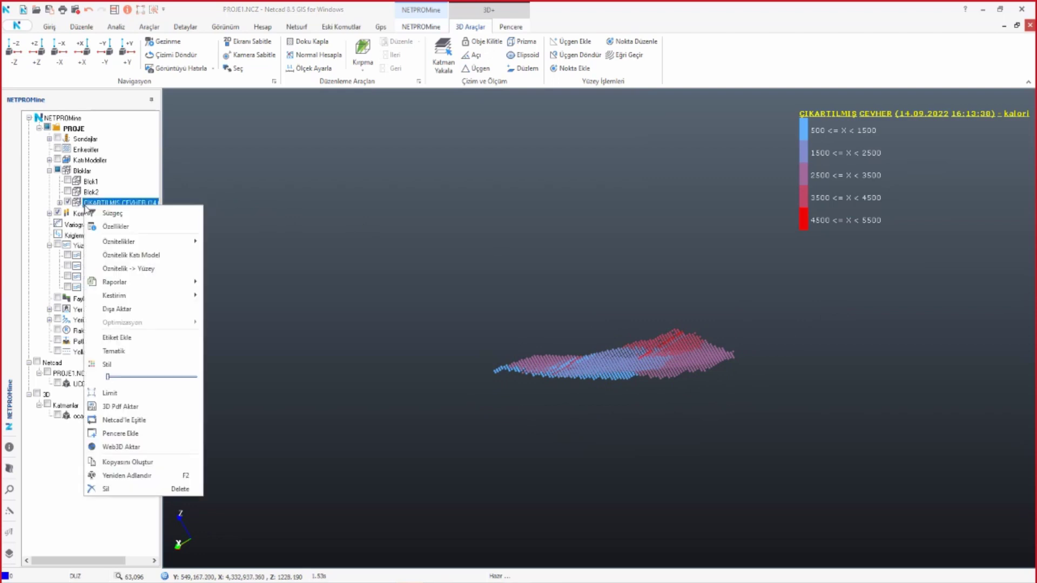
left_click(115, 226)
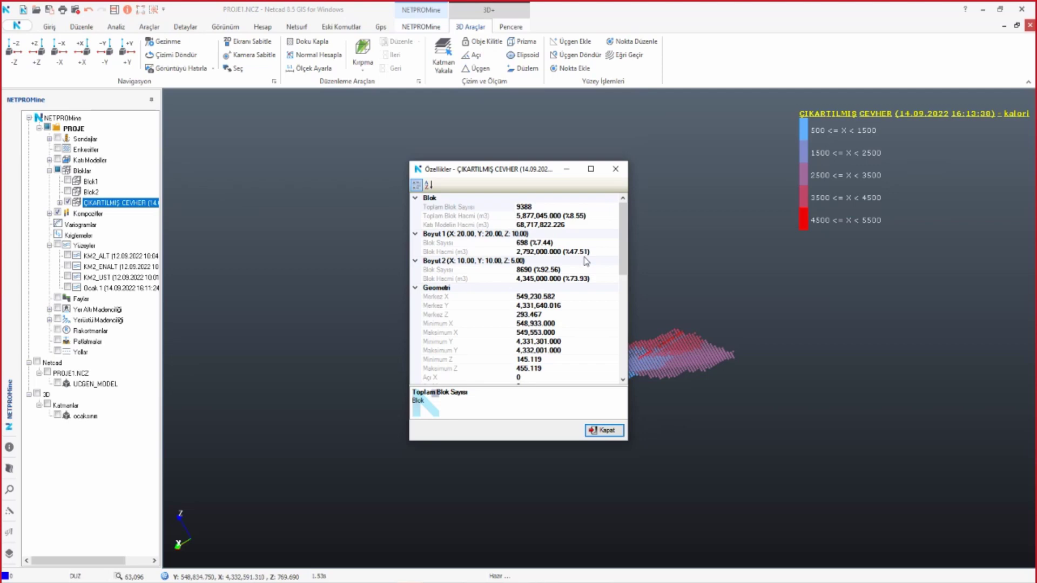
left_click(602, 430)
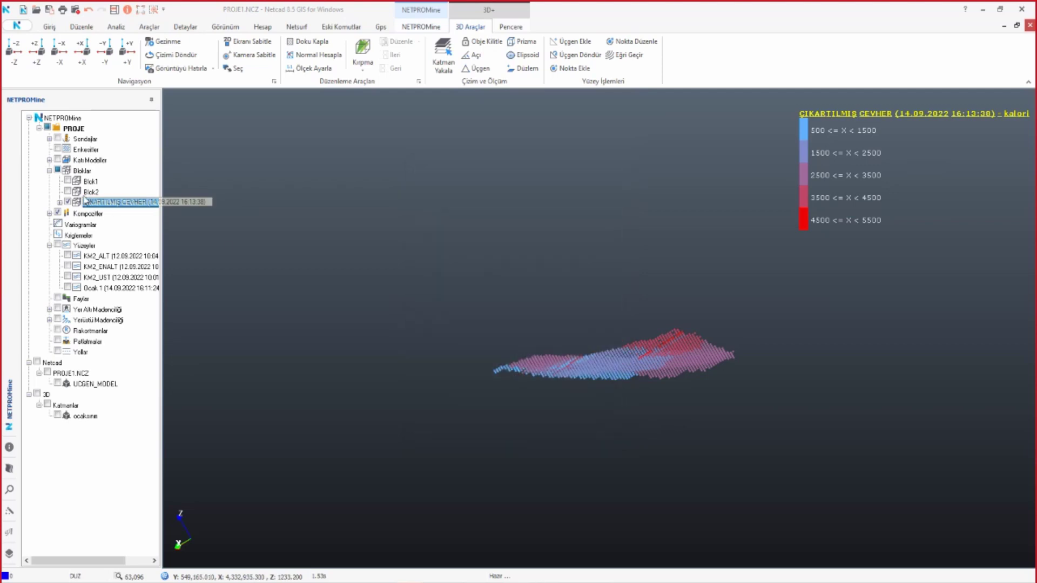
left_click(69, 202)
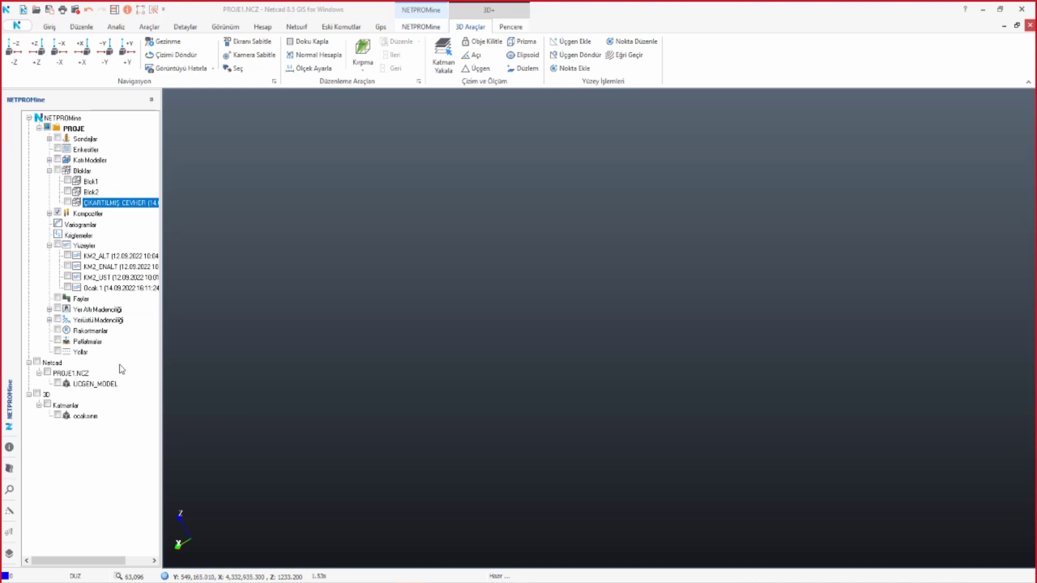
- Turn on the Patlatmalar layer and load Ocak 1 from Yerüstü Madenciliği into 3D
left_click(58, 341)
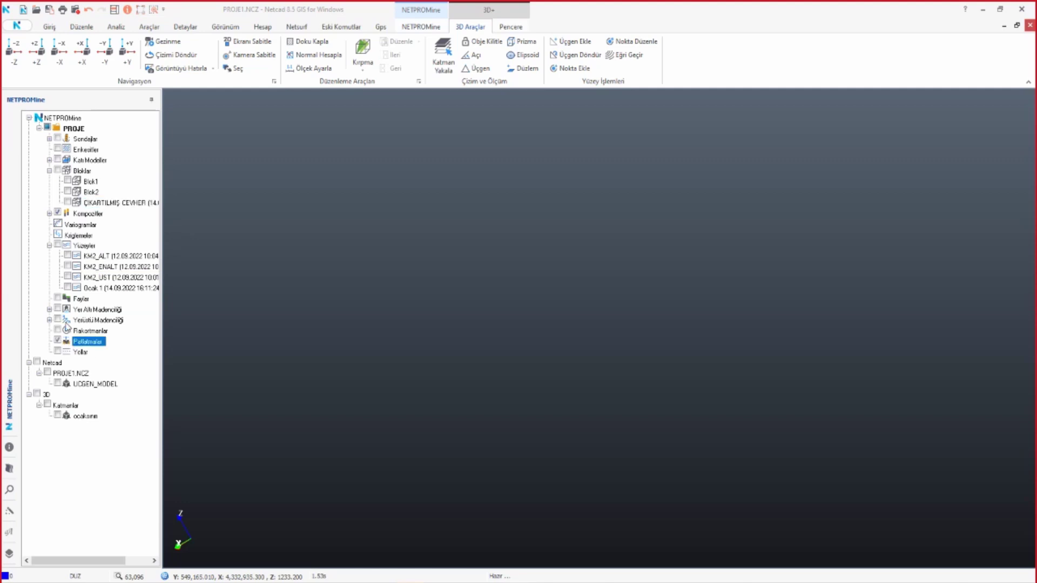
left_click(49, 321)
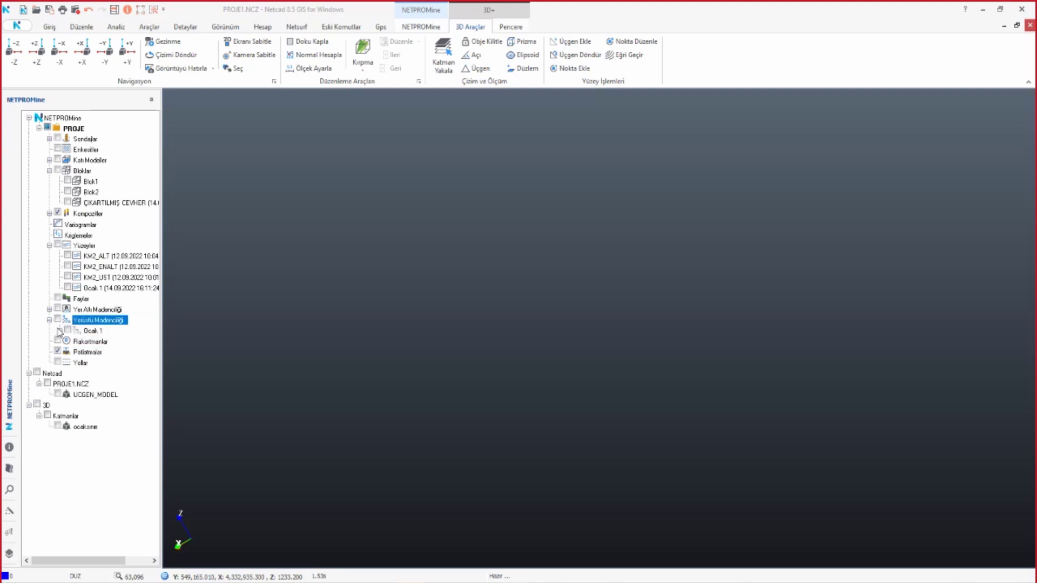
left_click(68, 330)
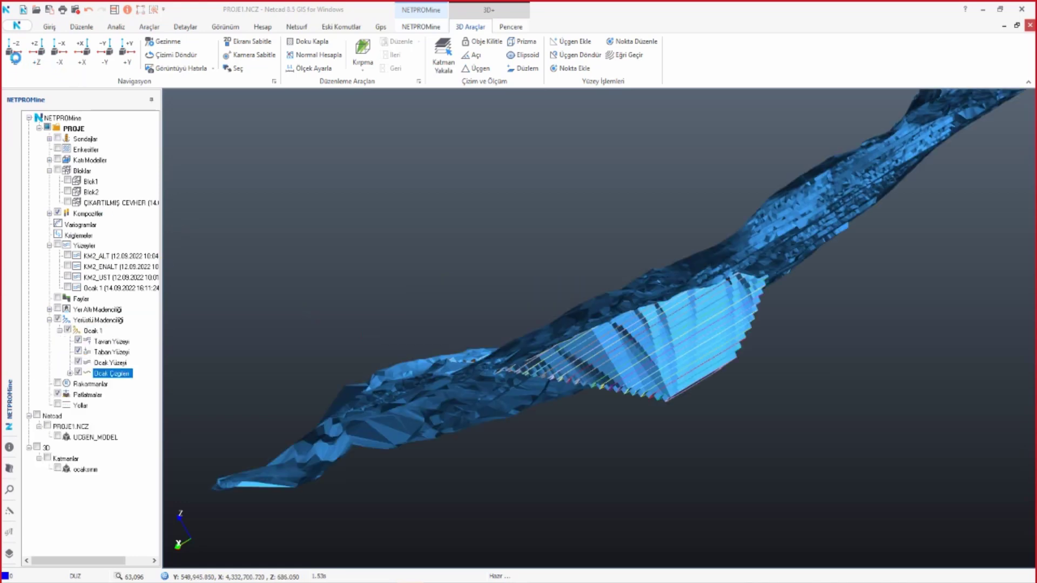
- View the Ocak 1 pit from -Z, then orbit and zoom so benches run horizontally
left_click(19, 57)
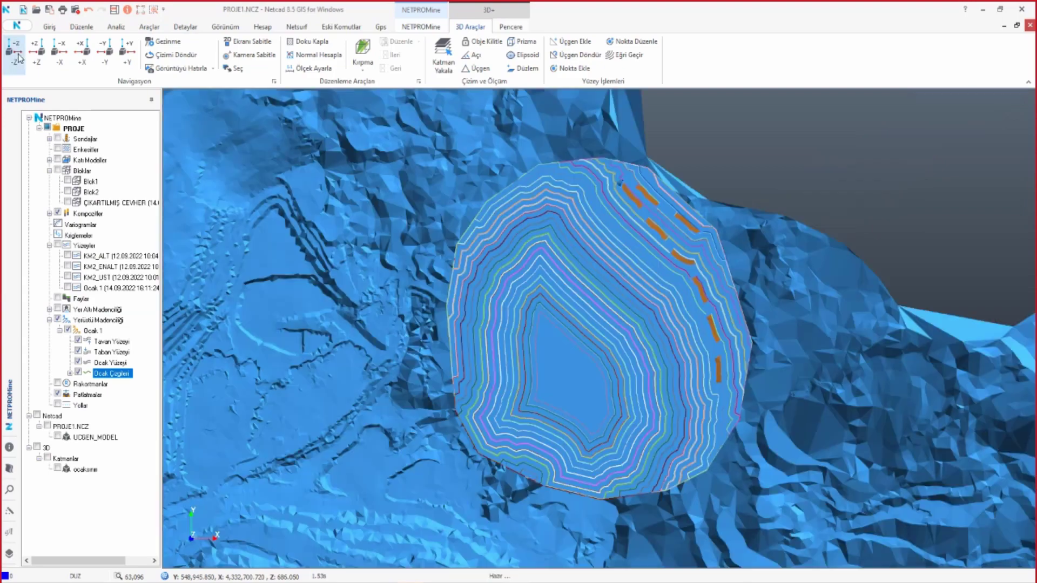
mouse_move(621, 376)
left_mouse_down()
mouse_move(650, 262)
mouse_move(134, 341)
left_mouse_up()
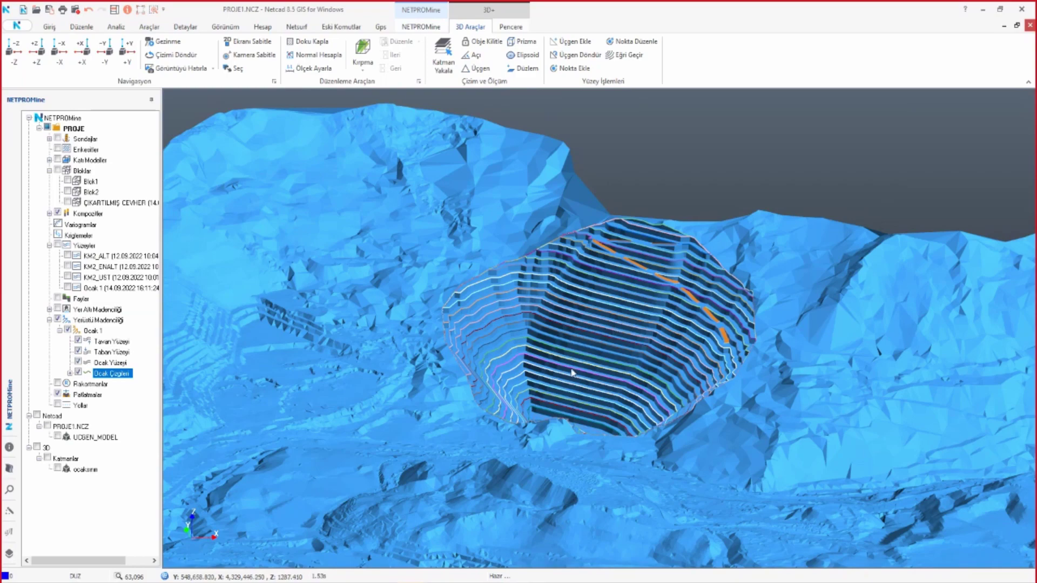
scroll(573, 385, "up", 2)
scroll(570, 394, "up", 2)
scroll(572, 413, "up", 3)
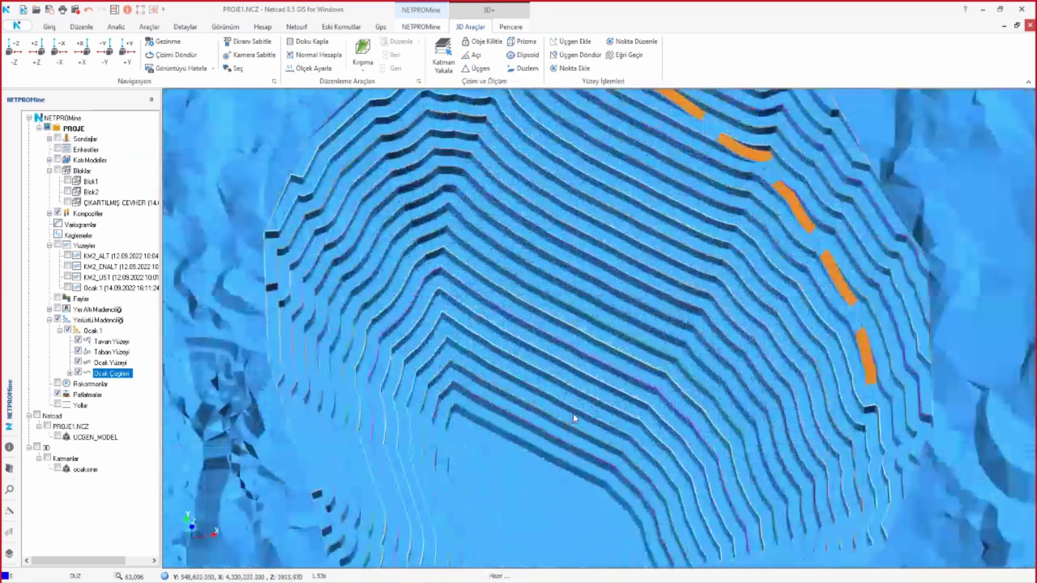
scroll(572, 414, "up", 3)
scroll(562, 427, "up", 2)
scroll(567, 397, "up", 2)
scroll(589, 311, "up", 2)
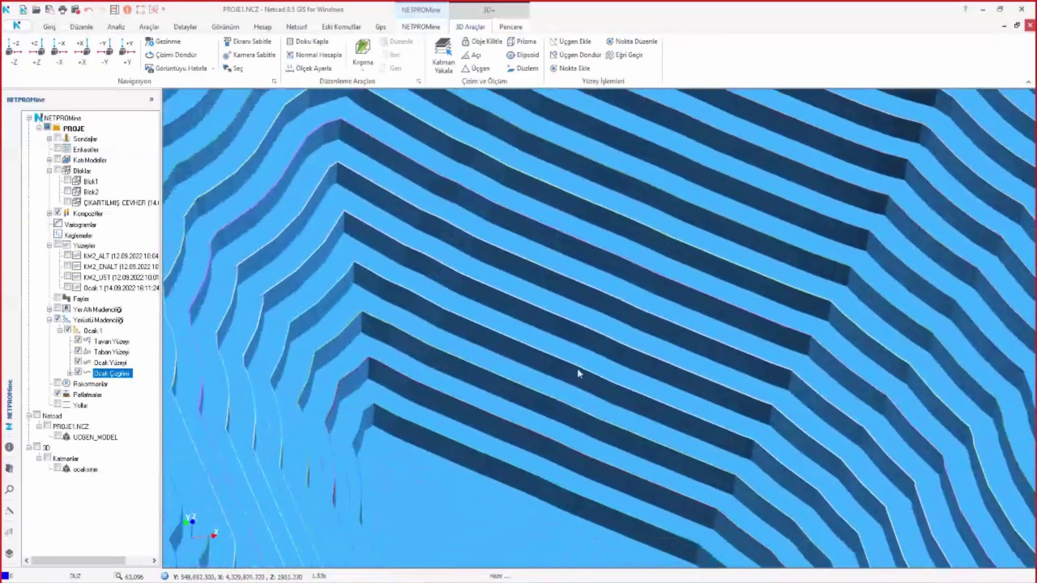
scroll(579, 373, "up", 3)
mouse_move(581, 405)
middle_mouse_down()
mouse_move(586, 359)
mouse_move(442, 301)
mouse_move(432, 358)
mouse_move(600, 355)
mouse_move(622, 343)
mouse_move(623, 358)
mouse_move(595, 371)
mouse_move(600, 445)
middle_mouse_up()
scroll(623, 351, "down", 3)
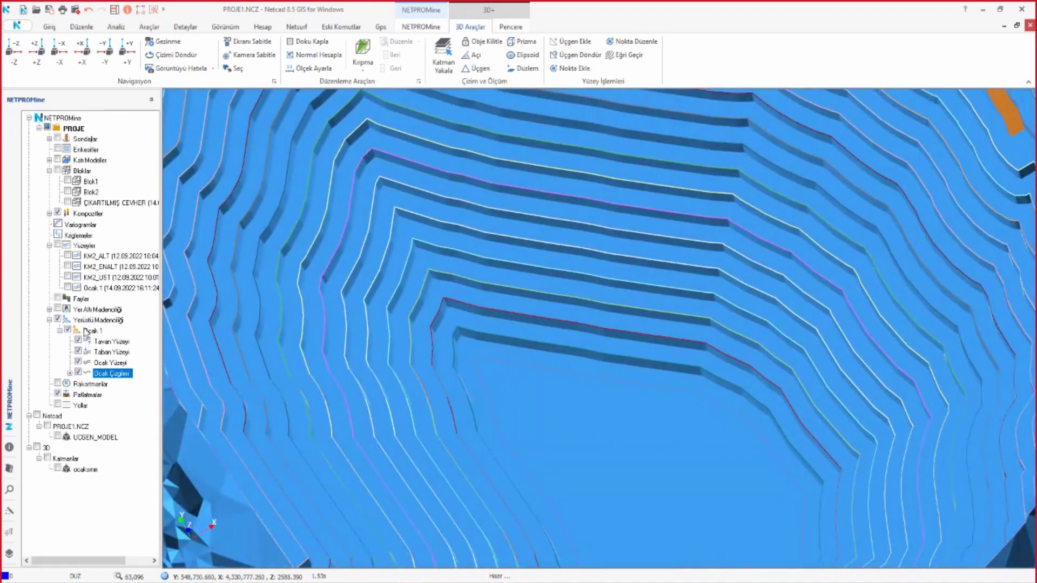
- Hide Tavan Yüzeyi, Taban Yüzeyi and Ocak Yüzeyi, leaving only the bench lines
left_click(78, 340)
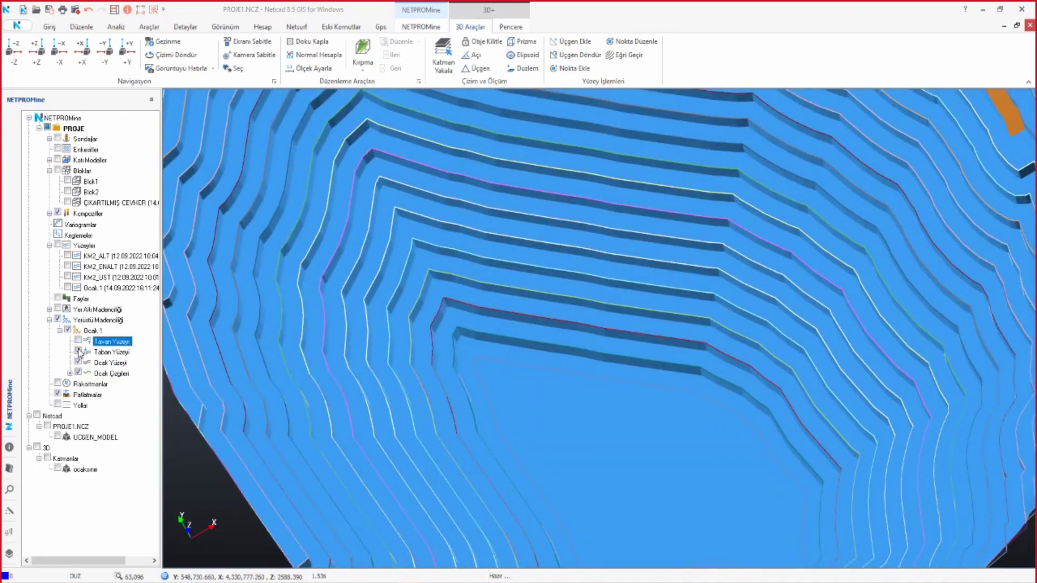
left_click(79, 352)
left_click(78, 363)
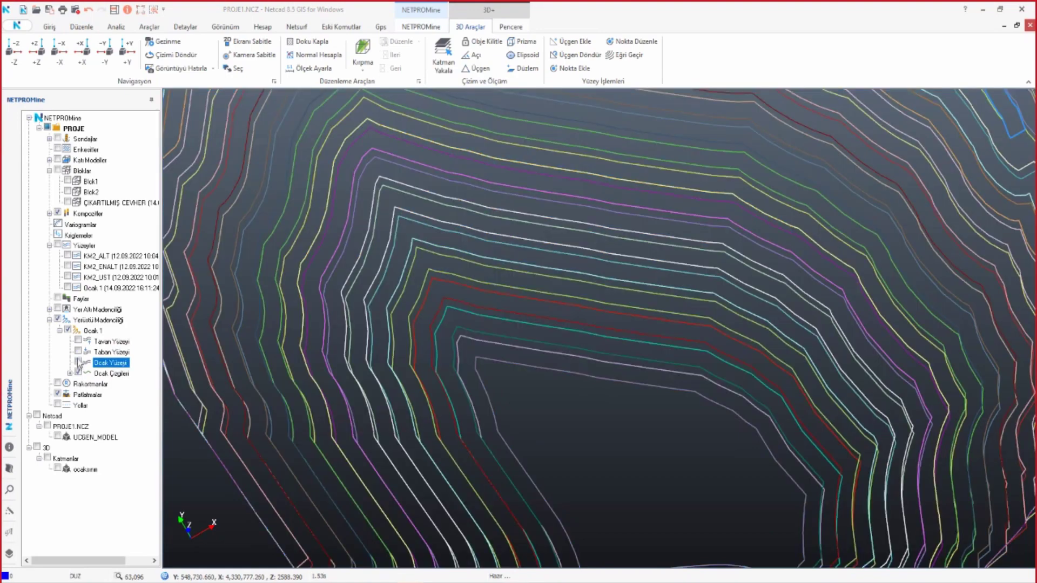
scroll(546, 326, "up", 2)
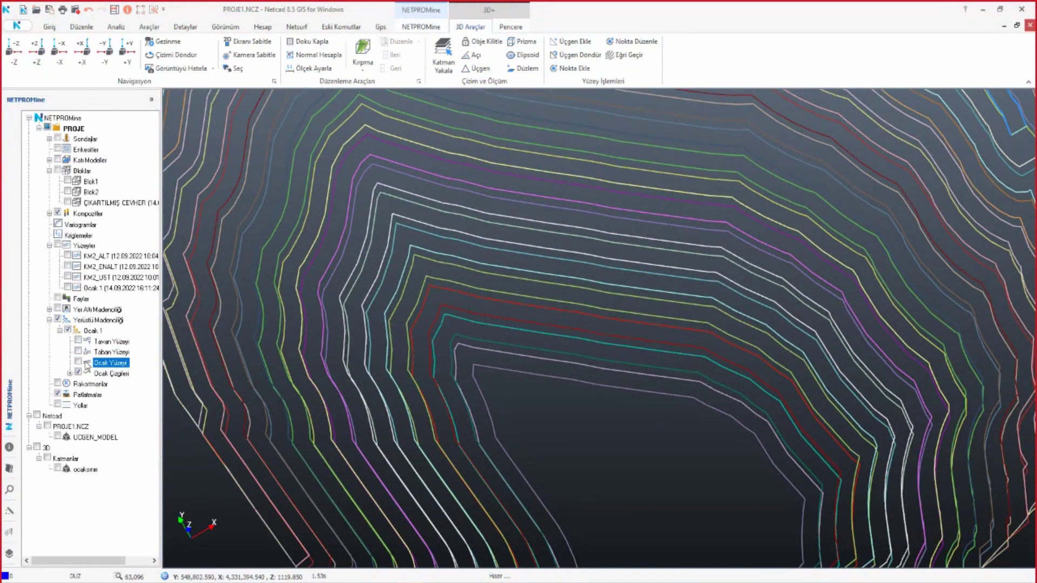
- Start an Alan on the Giriş tab and create the new layer PATLATMA for it
left_click(52, 27)
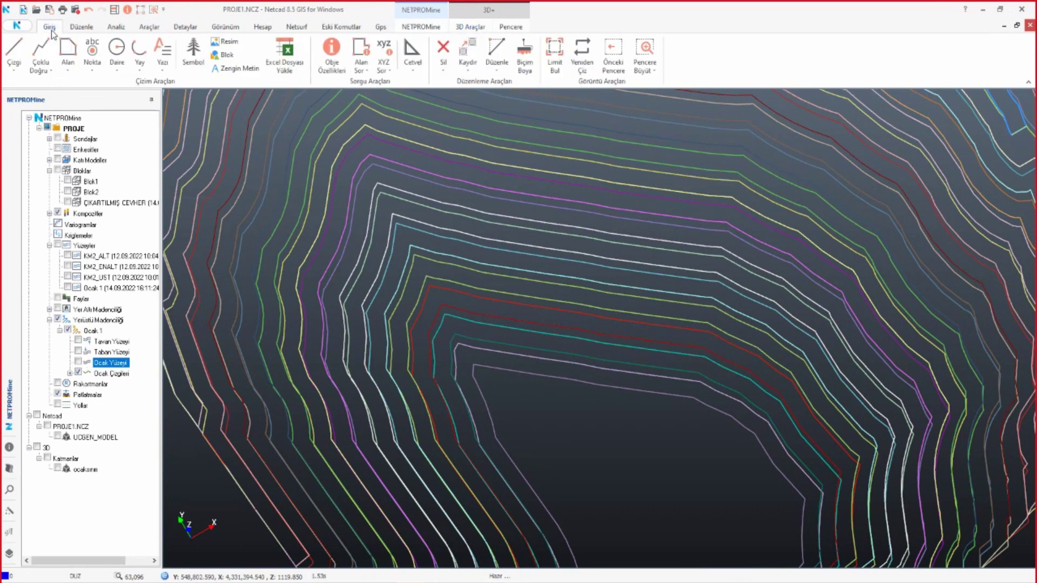
left_click(68, 54)
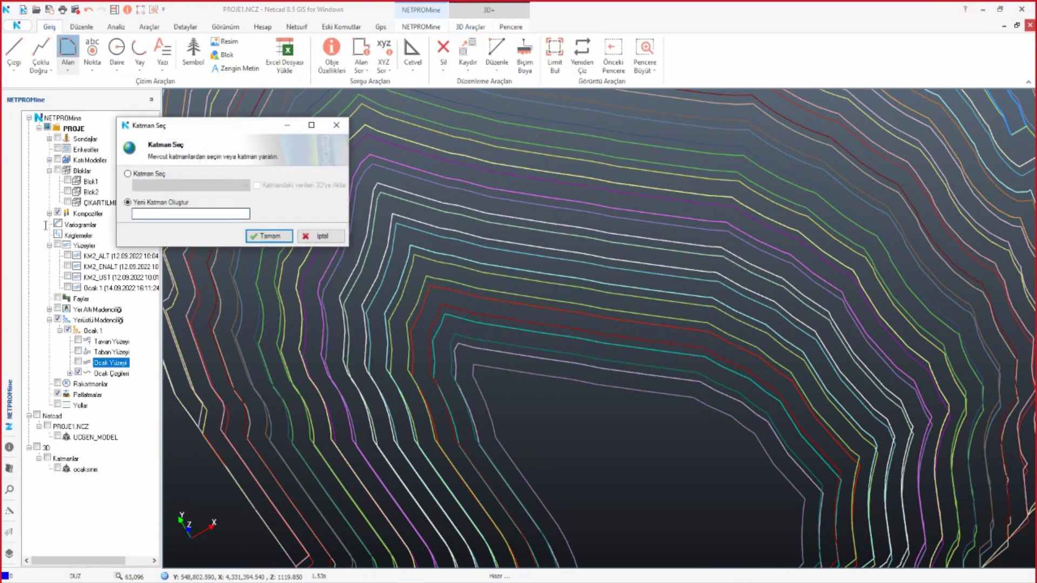
double_click(162, 214)
type("PATLATMA")
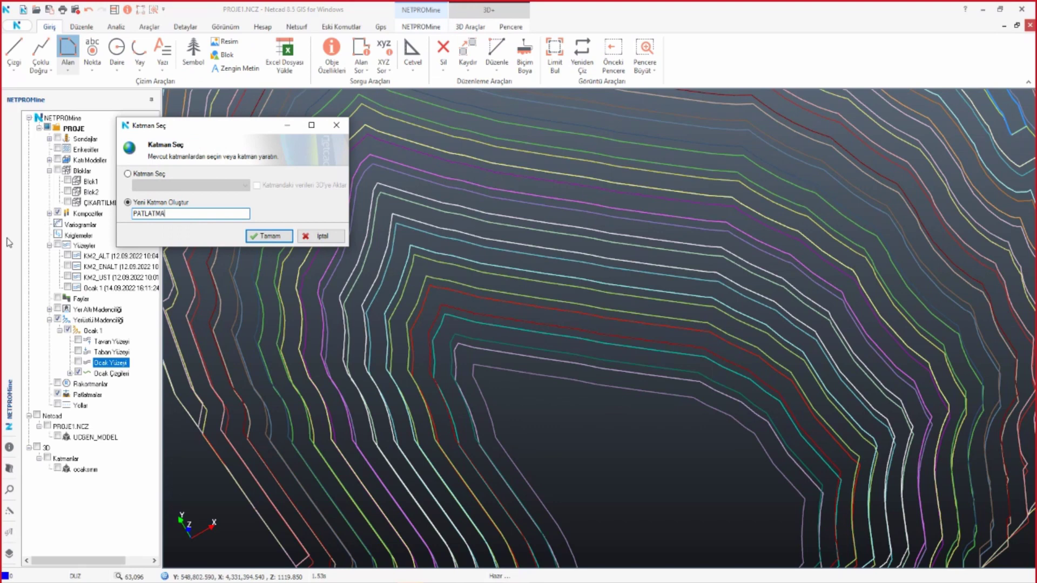
left_click(268, 237)
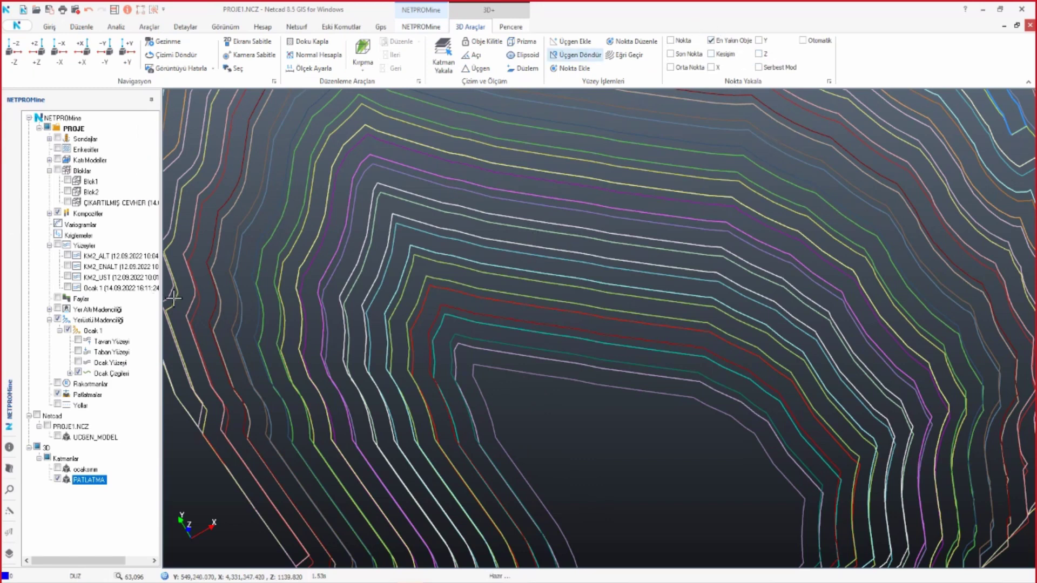
- With Ocak Yüzeyi hidden, place the blast rectangle's corners across the bench contours
left_click(84, 366)
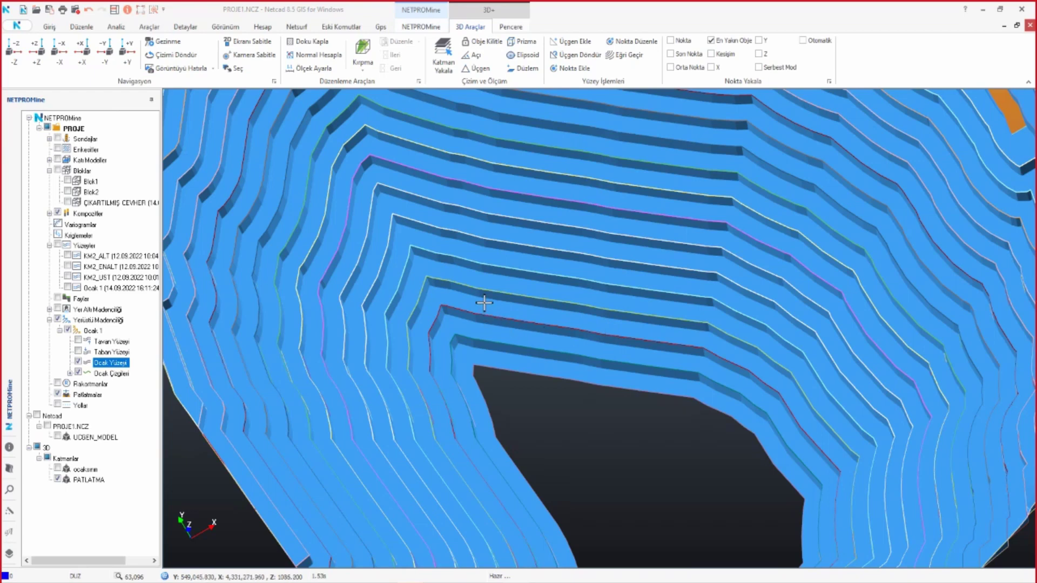
left_click(79, 362)
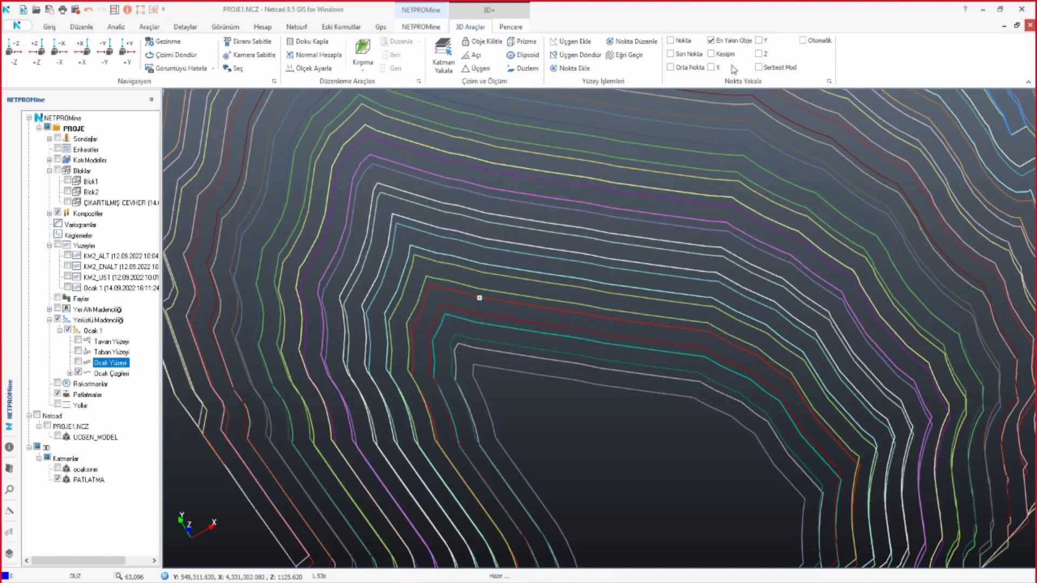
left_click(626, 337)
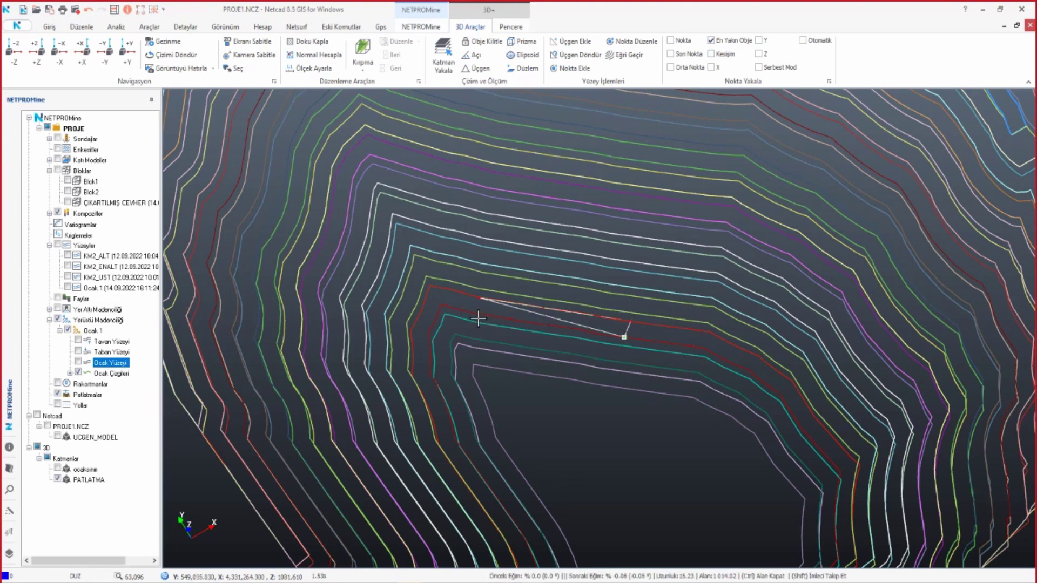
left_click(478, 318)
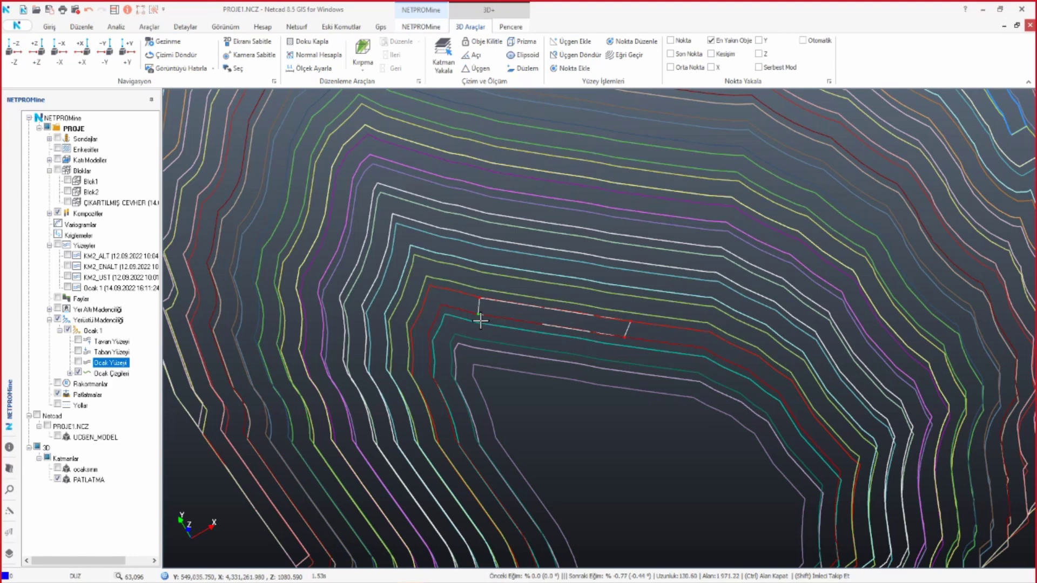
left_click(628, 324)
right_click(633, 353)
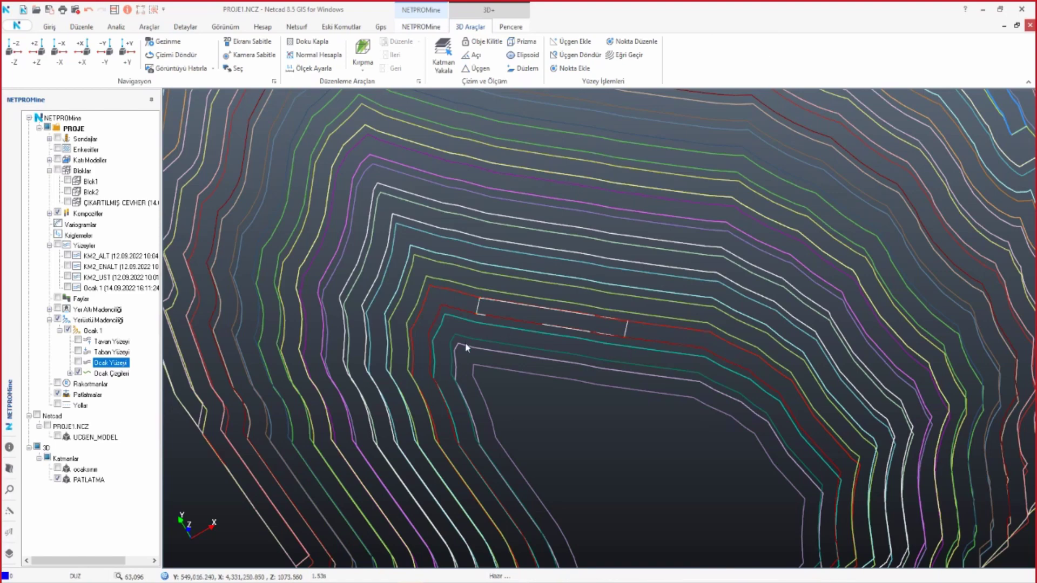
- Centre the blast area in view and hide Ocak Yüzeyi and Ocak Çizgileri
scroll(459, 350, "up", 2)
scroll(459, 350, "up", 2)
scroll(459, 350, "up", 1)
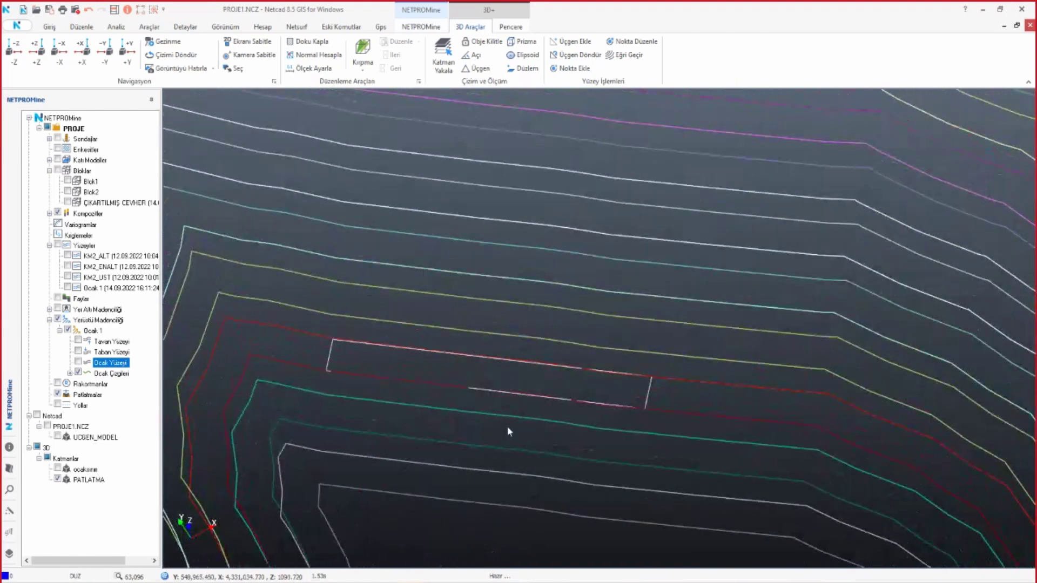
middle_click_drag(507, 428, 620, 339)
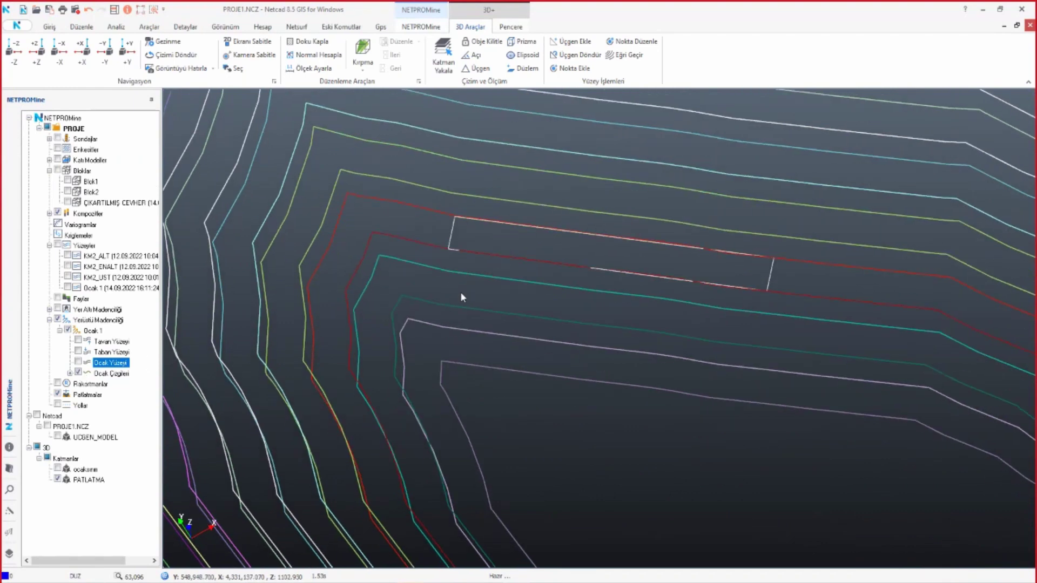
middle_click_drag(460, 292, 449, 287)
left_click(78, 362)
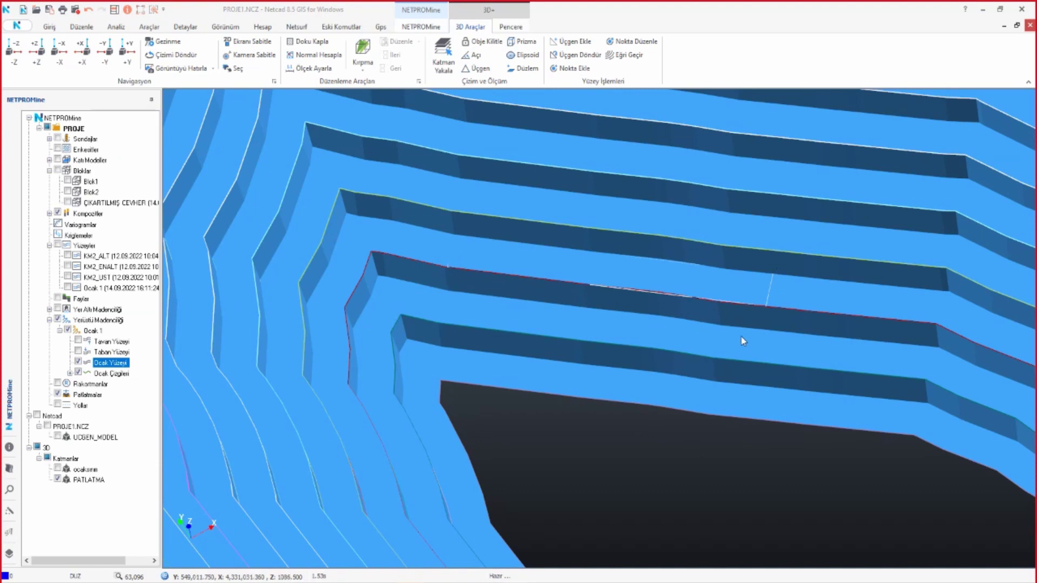
left_click(78, 362)
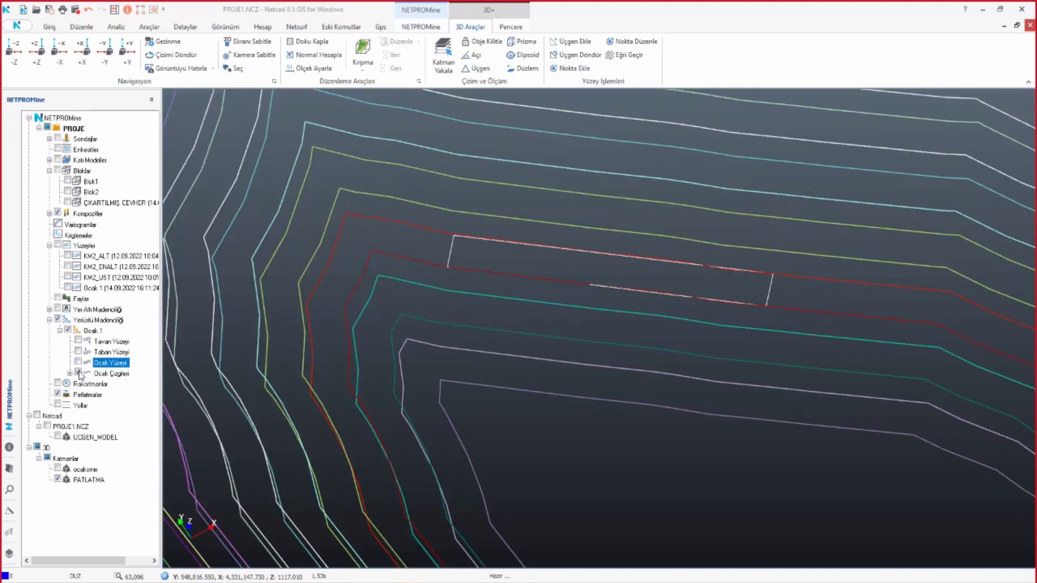
left_click(79, 373)
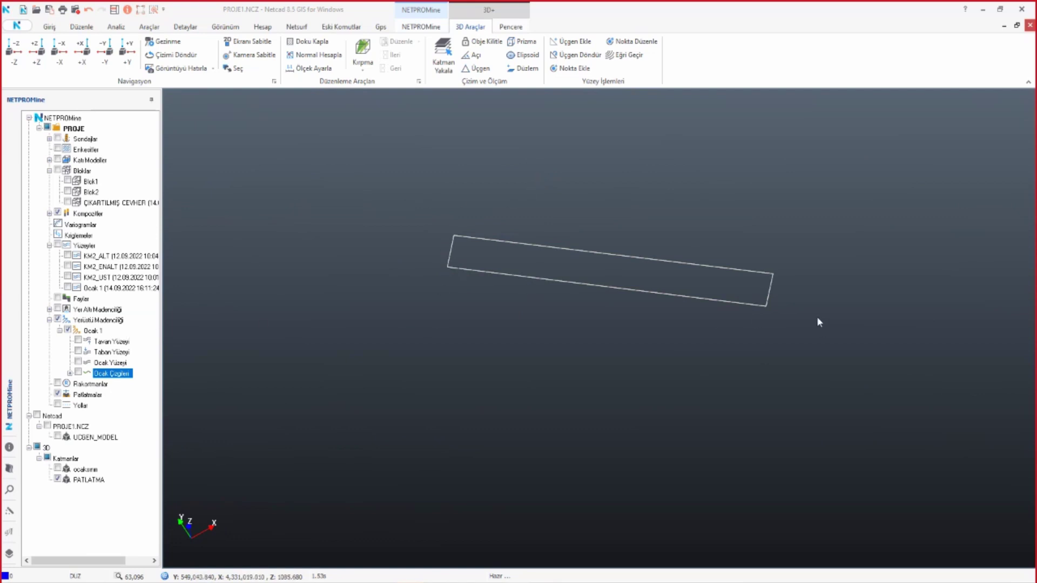
- On PATLATMA, trace the blast outline's left and bottom-right corners using end-point snapping
left_click(91, 480)
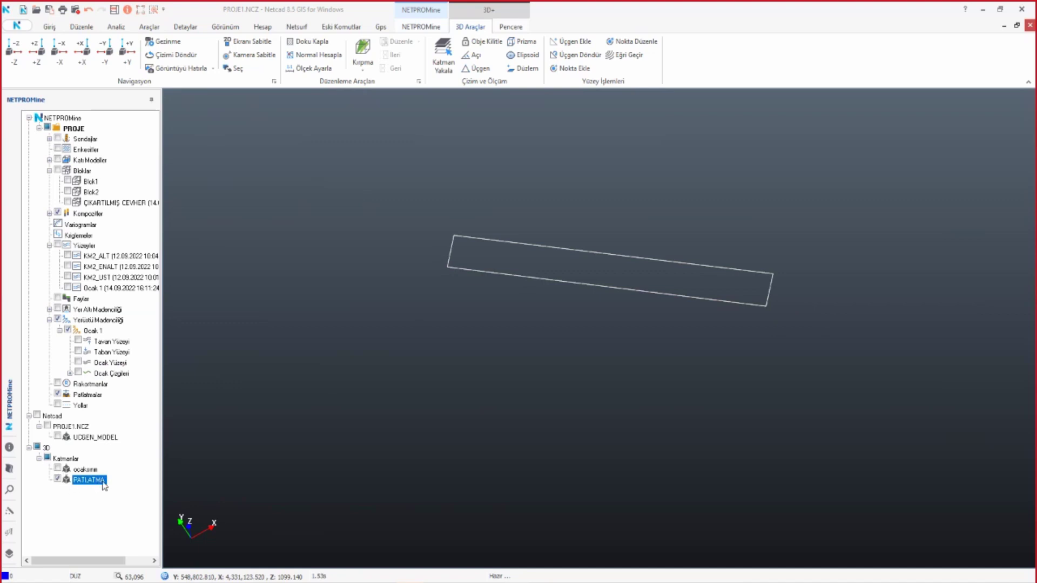
left_click(49, 26)
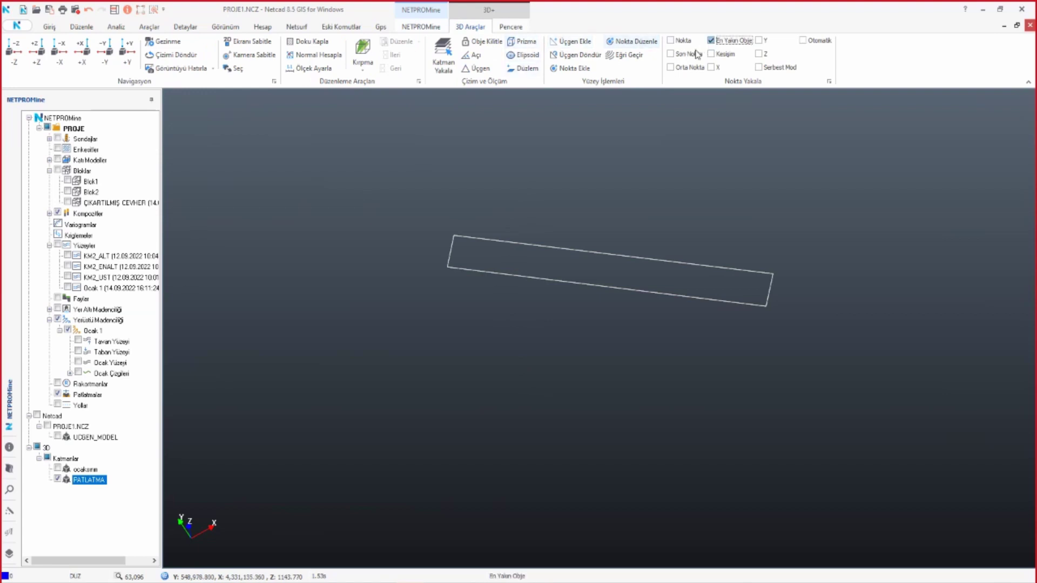
left_click(721, 41)
left_click(671, 54)
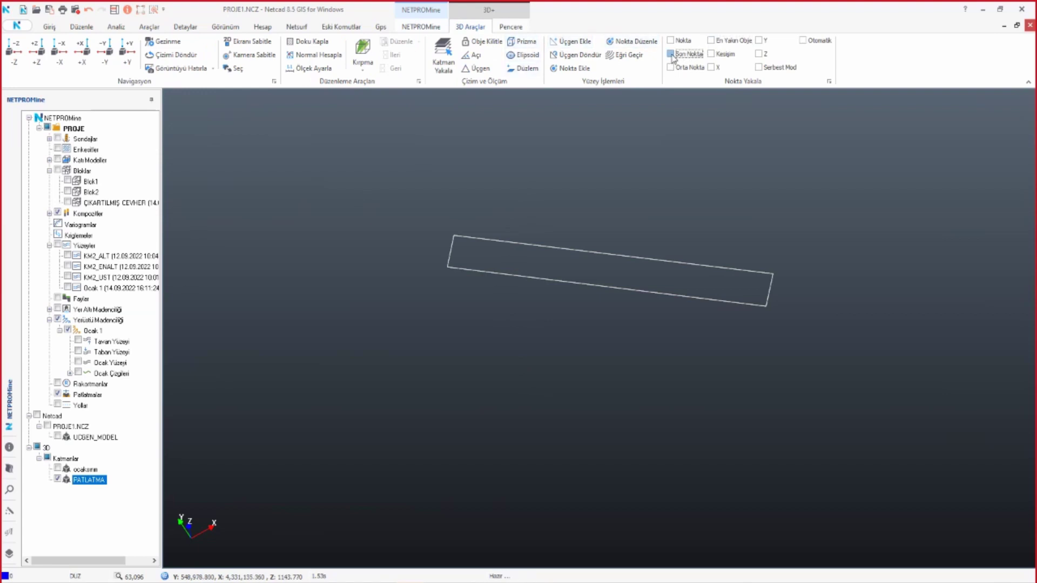
left_click(447, 267)
left_click(766, 306)
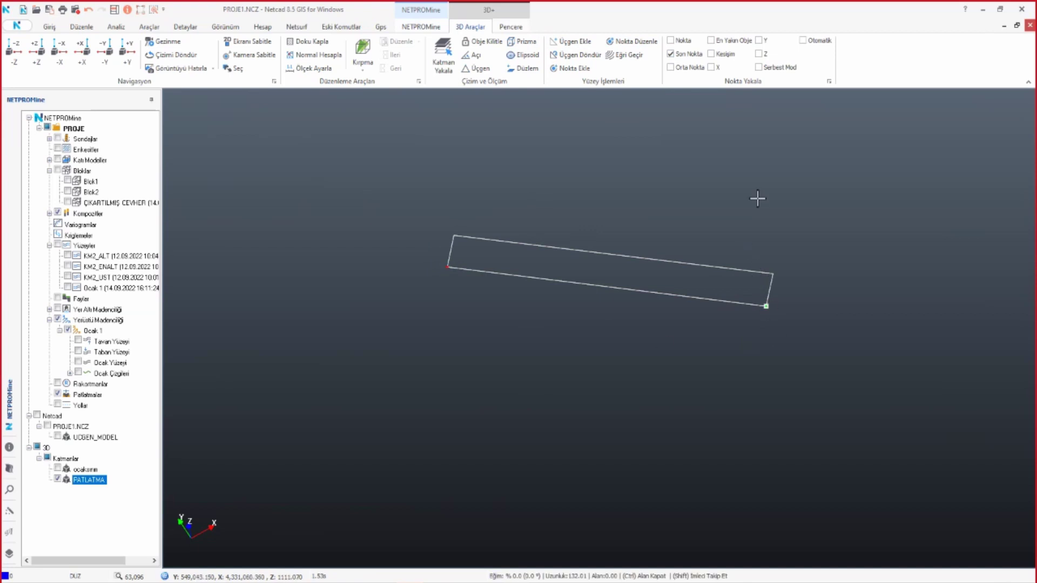
left_click(705, 54)
left_click(710, 40)
- Show the contour lines, add two vertices on the teal contour and close the polygon
left_click(78, 373)
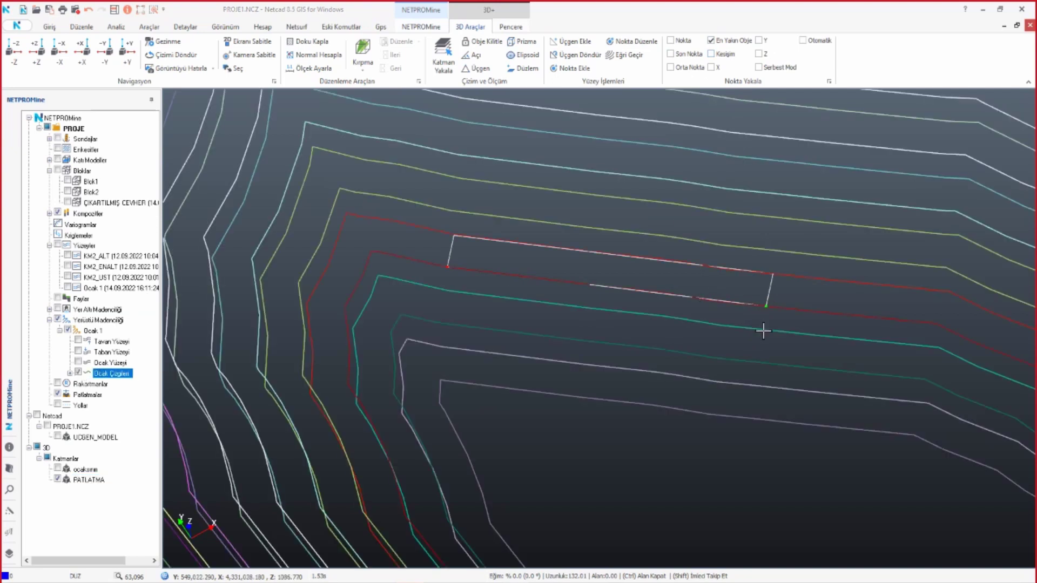
left_click(760, 329)
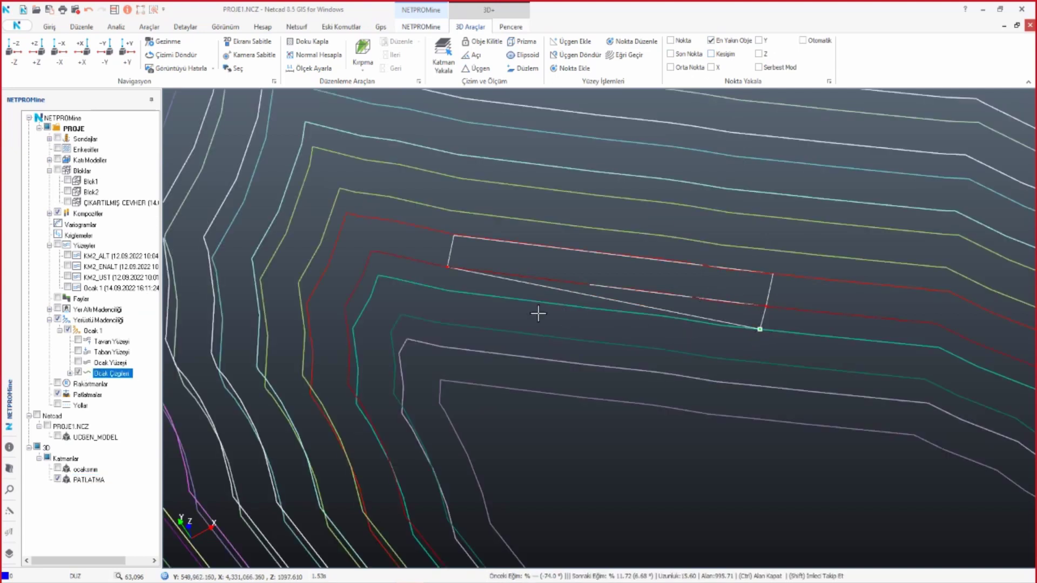
left_click(443, 289)
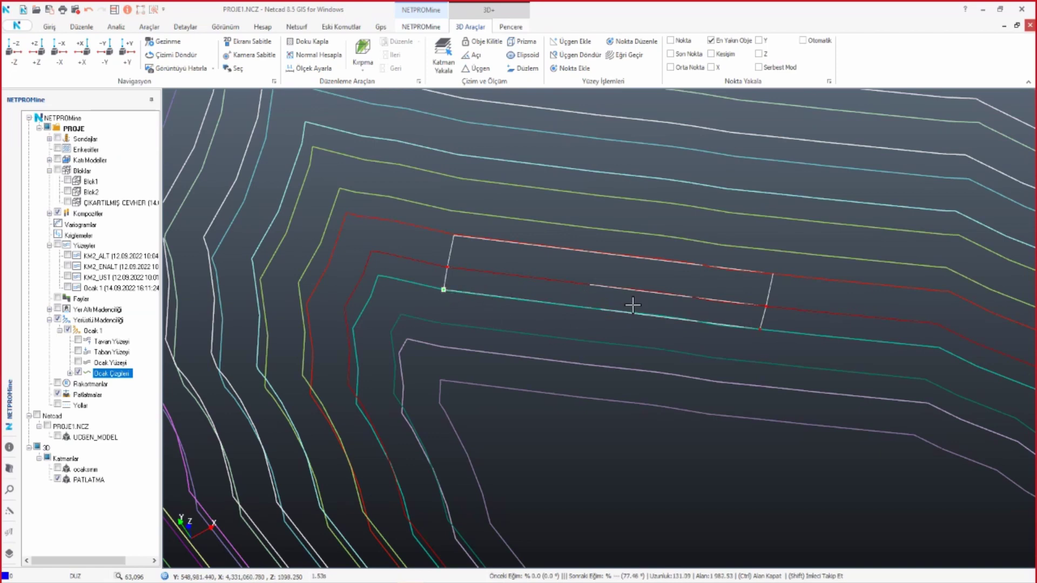
key("Return")
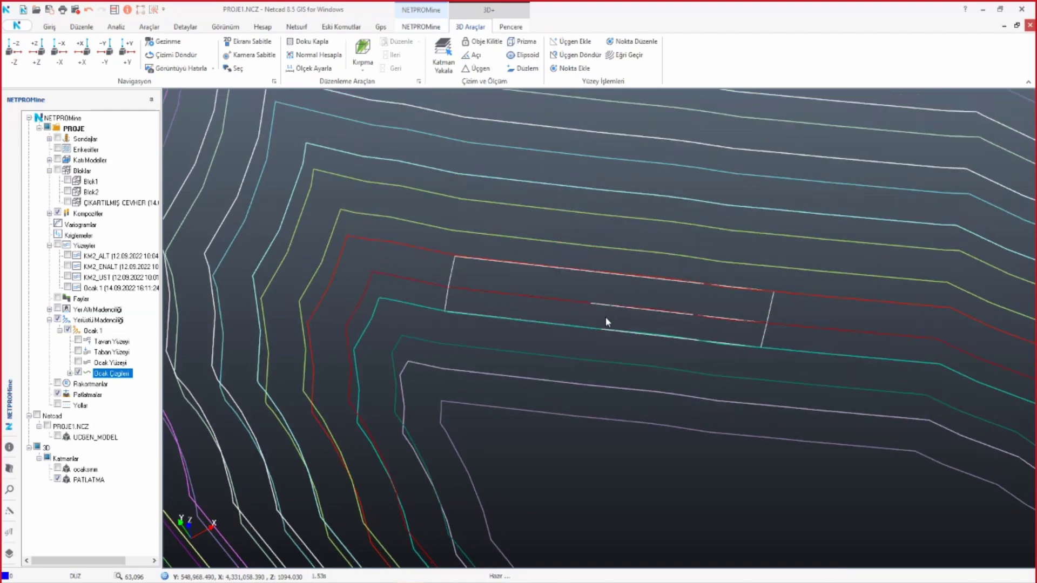
- Zoom in and check the outline against Ocak Çizgileri and Ocak Yüzeyi, then hide the surface
scroll(677, 275, "up", 3)
scroll(692, 254, "up", 2)
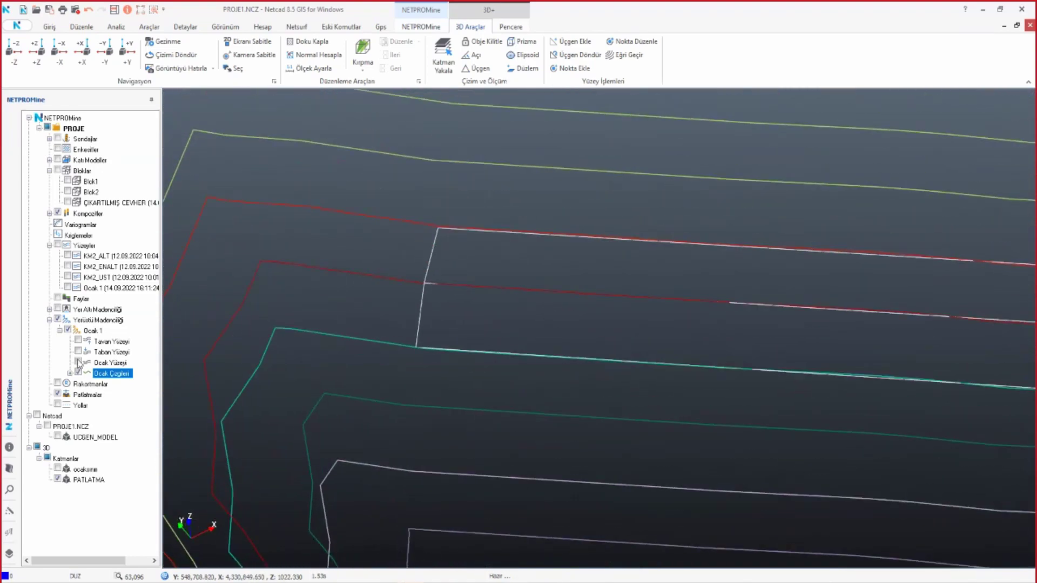
left_click(78, 372)
left_click(78, 361)
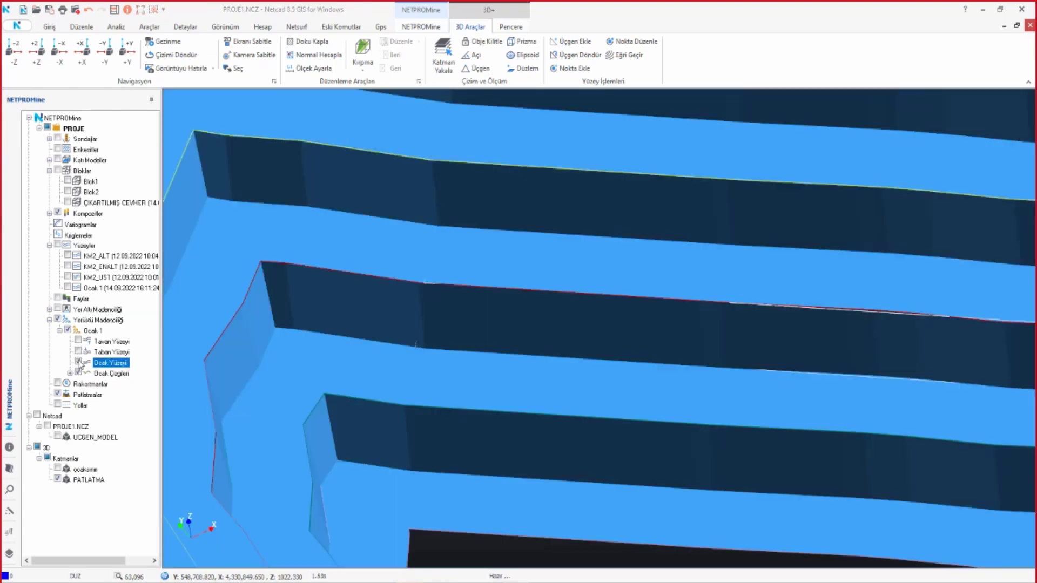
scroll(443, 303, "down", 2)
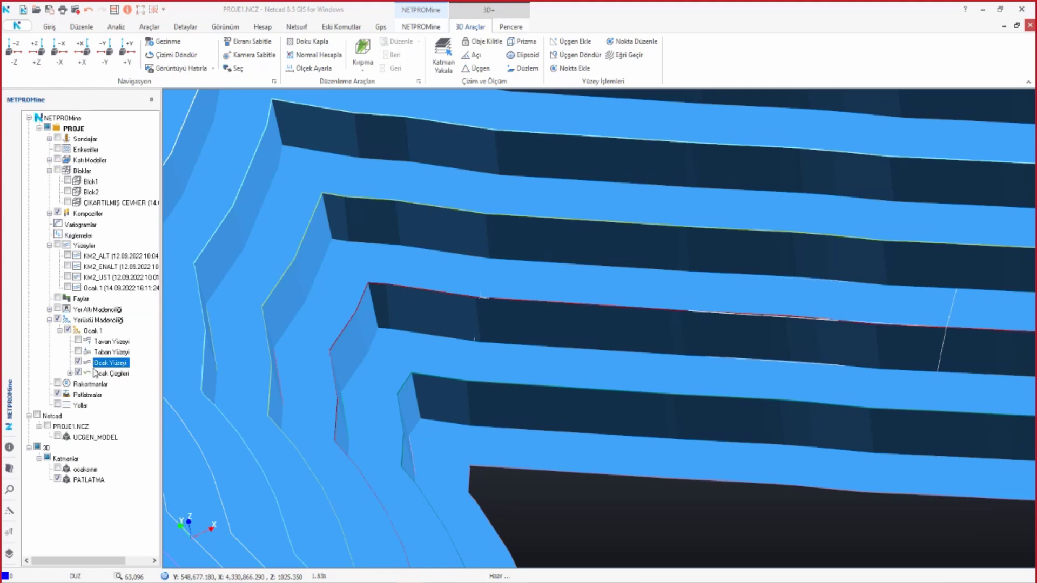
left_click(78, 362)
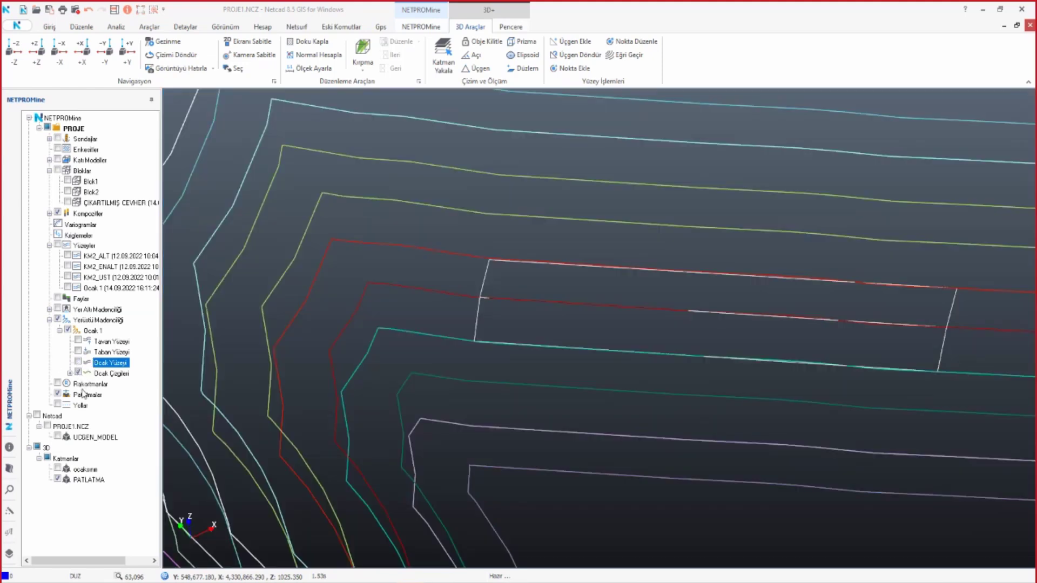
- Create a new blast from the outline using the Atlas Copco drill (69.90 mm holes)
right_click(86, 394)
left_click(132, 406)
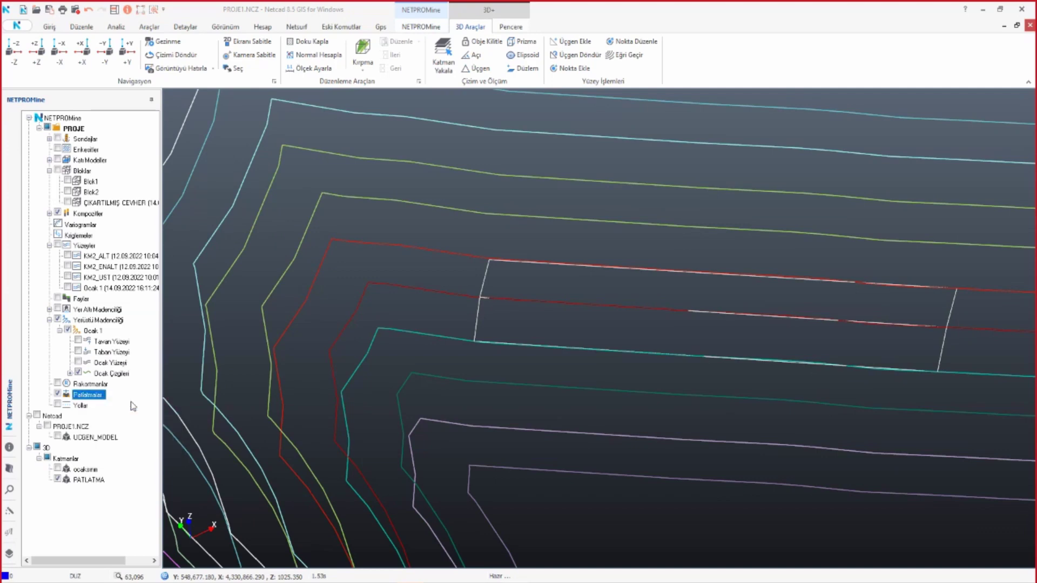
right_click(461, 250)
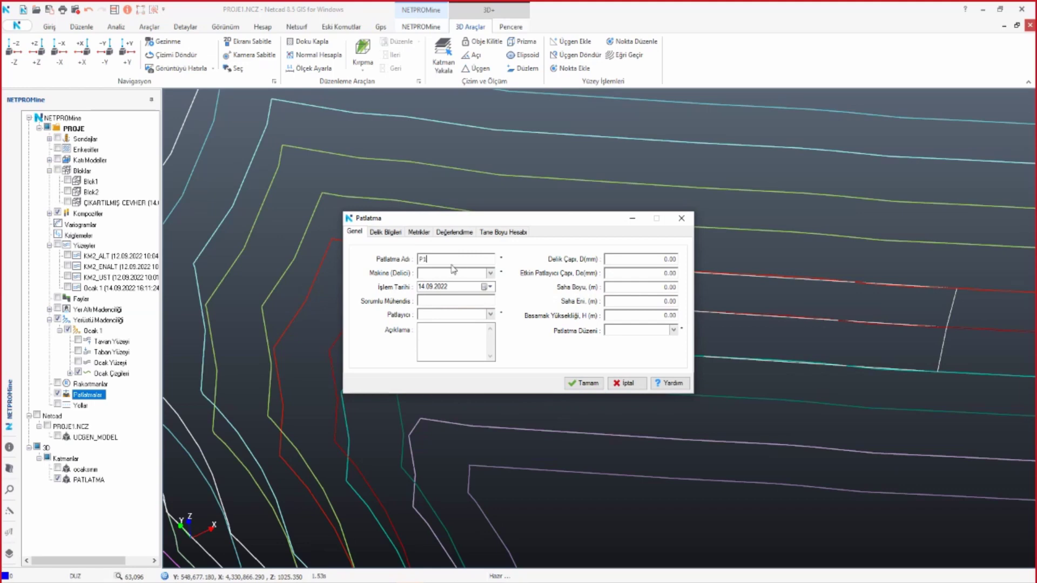
left_click(490, 274)
left_click_drag(517, 294, 523, 326)
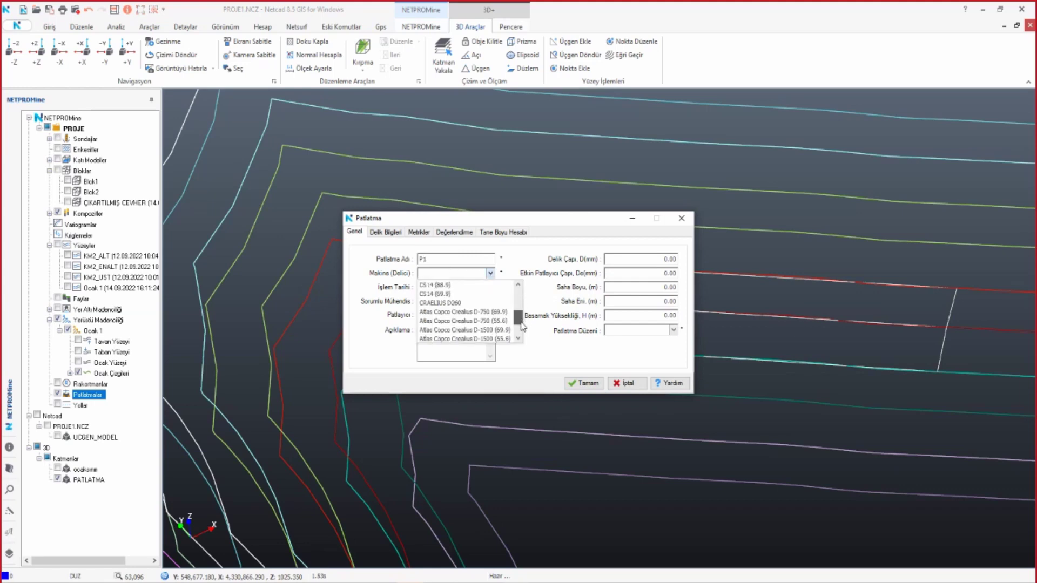
scroll(490, 326, "down", 1)
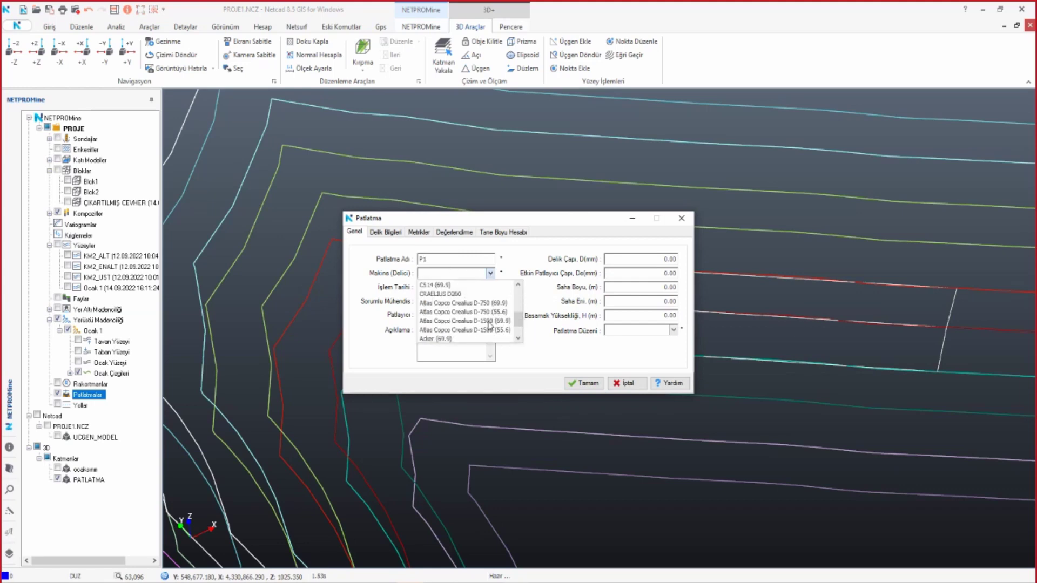
left_click(470, 303)
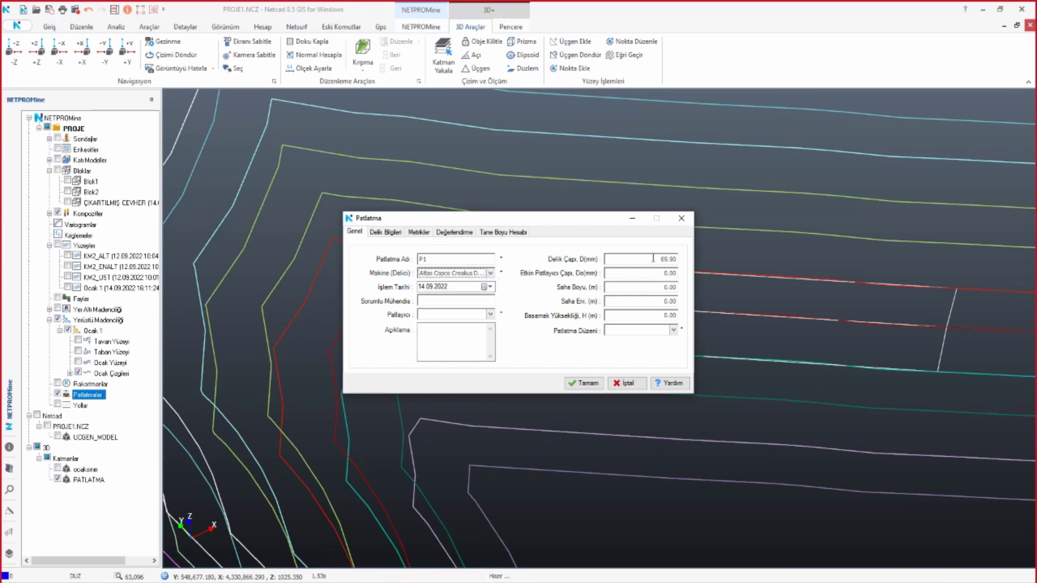
- Set the explosive to ANFO, bench height to 15 and blast pattern to Şaşırtmalı
left_click(488, 315)
scroll(448, 367, "down", 2)
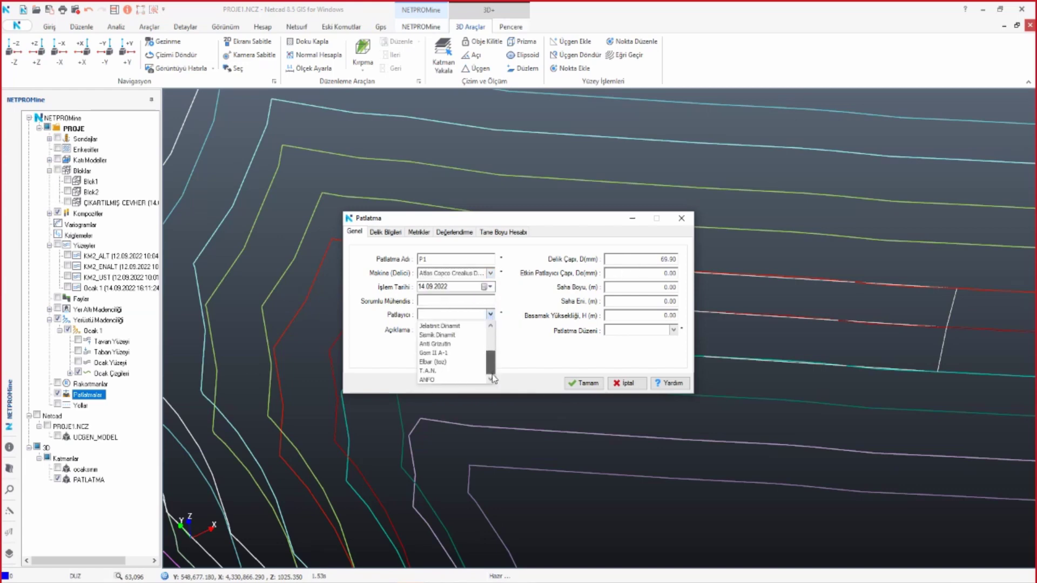
left_click(447, 379)
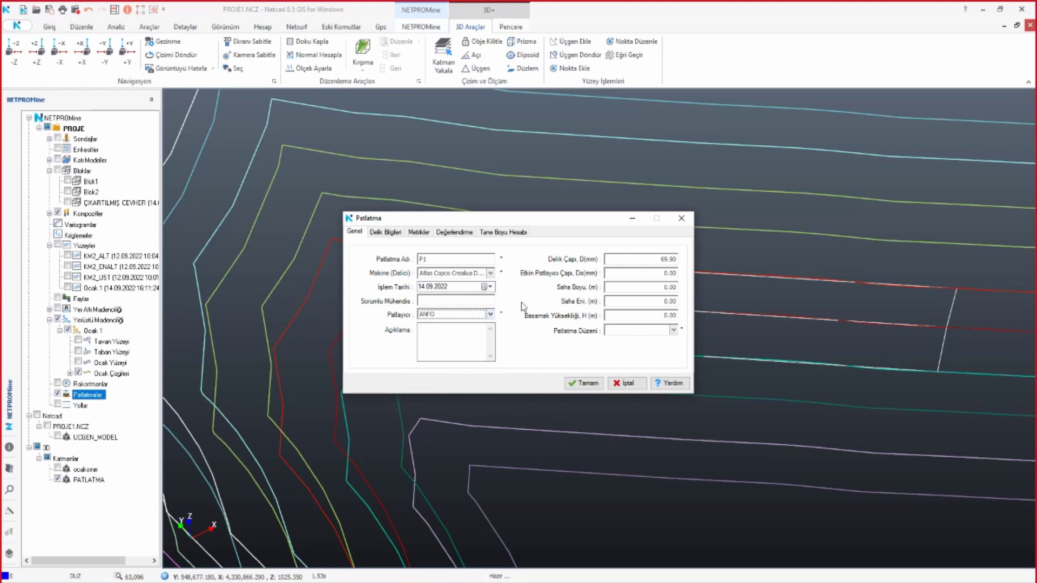
left_click(635, 315)
type("15")
left_click(673, 330)
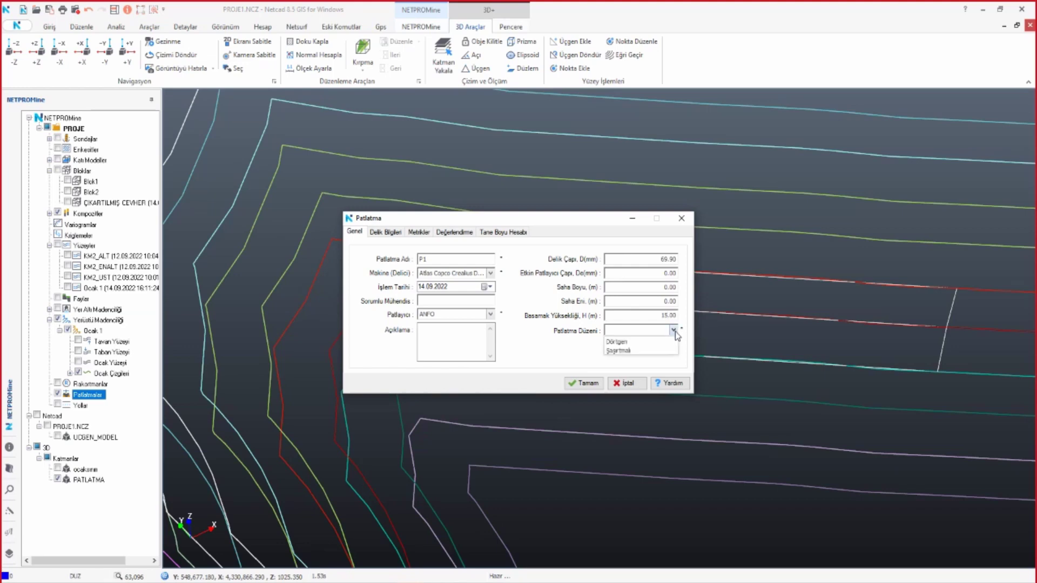
left_click(629, 350)
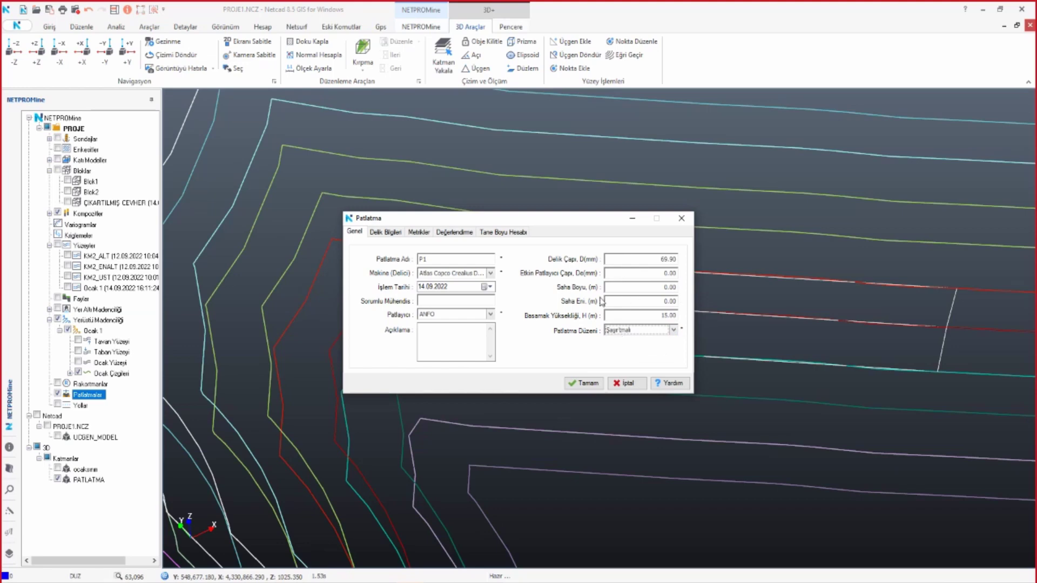
left_click(385, 232)
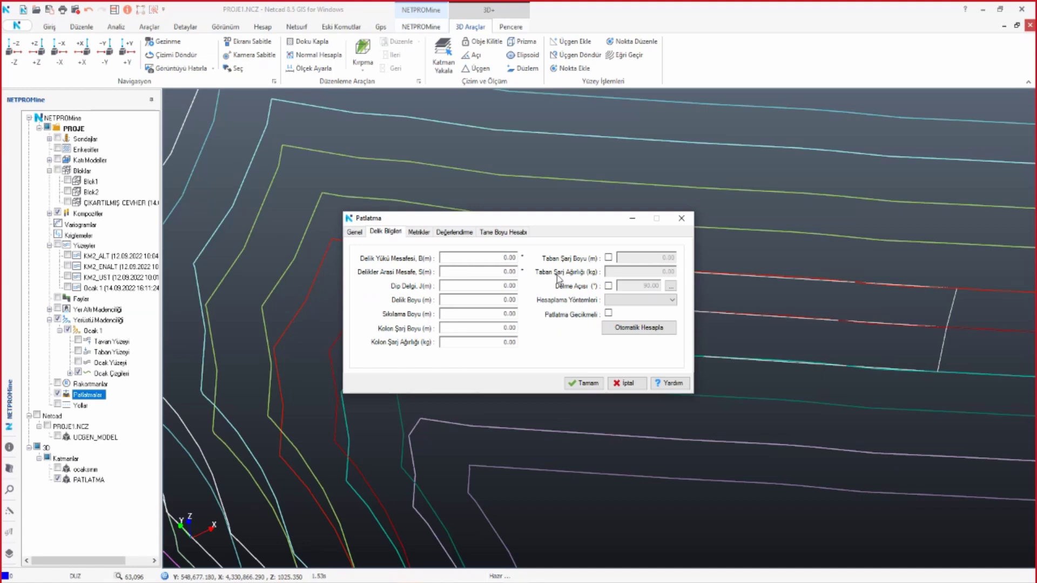
- In Delik Bilgileri, use the Andersen calculation method and tick Patlatma Gecikmeli
left_click(672, 301)
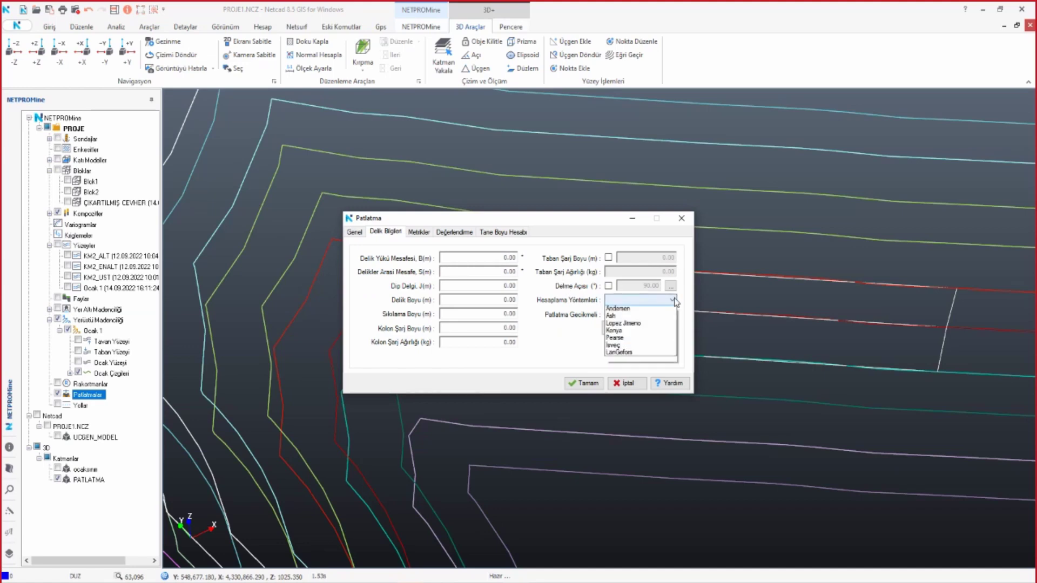
left_click(621, 317)
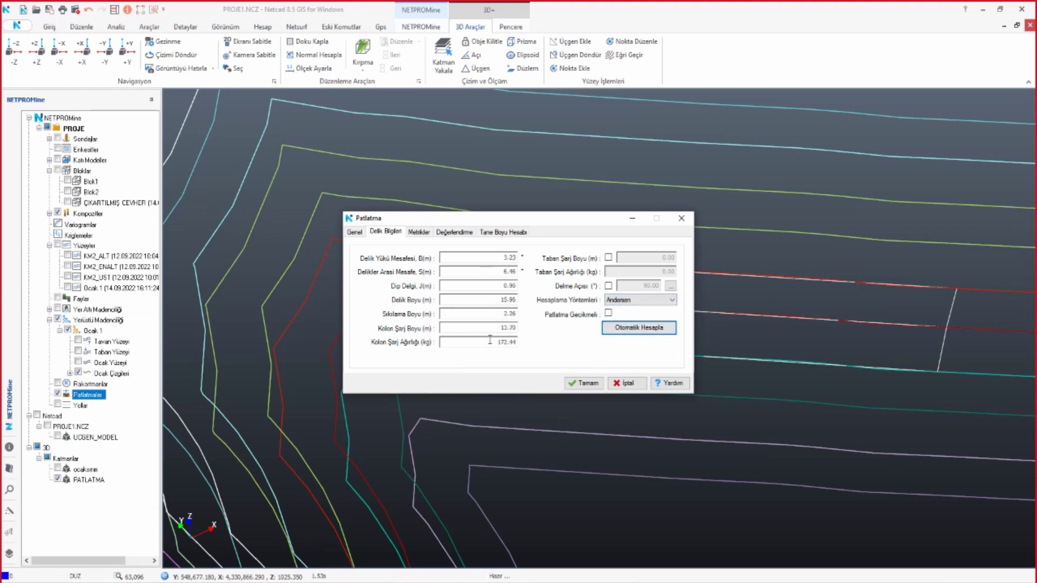
left_click(355, 233)
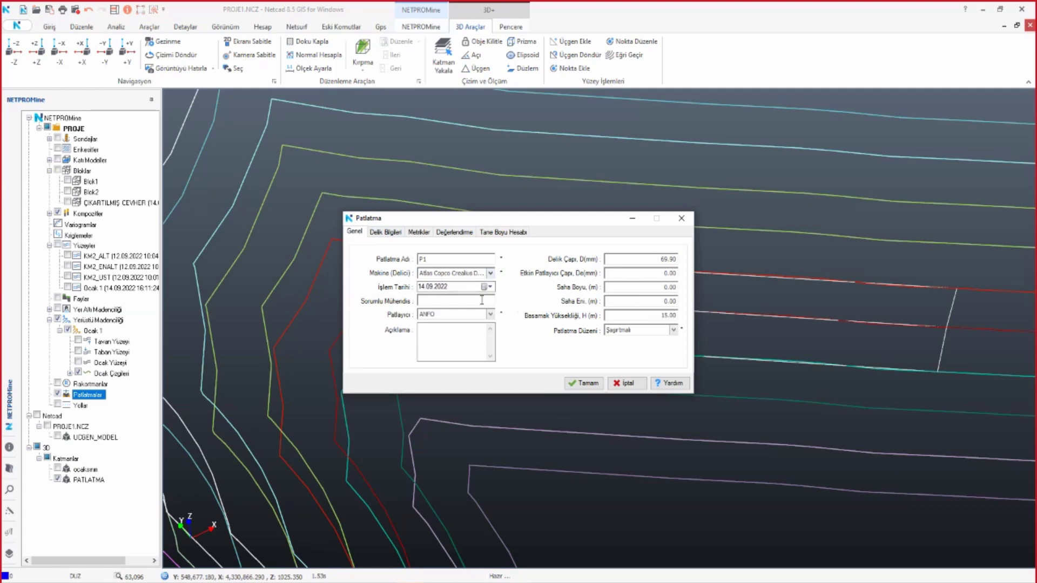
left_click(385, 232)
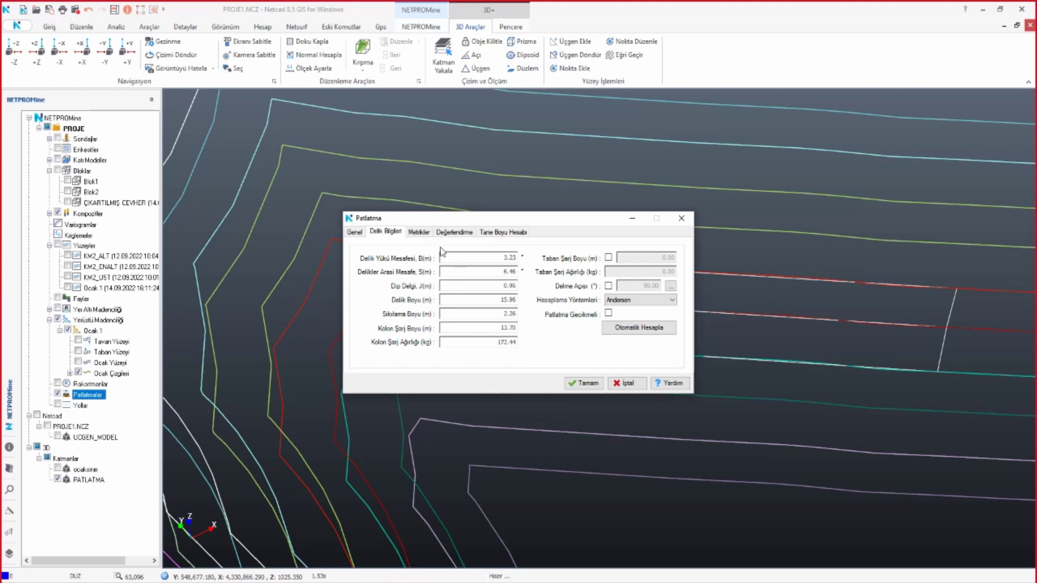
left_click(608, 286)
left_click(608, 287)
left_click(609, 314)
- Review the metrics, evaluation and fragment size tabs, then save blast P1
left_click(421, 233)
left_click(466, 232)
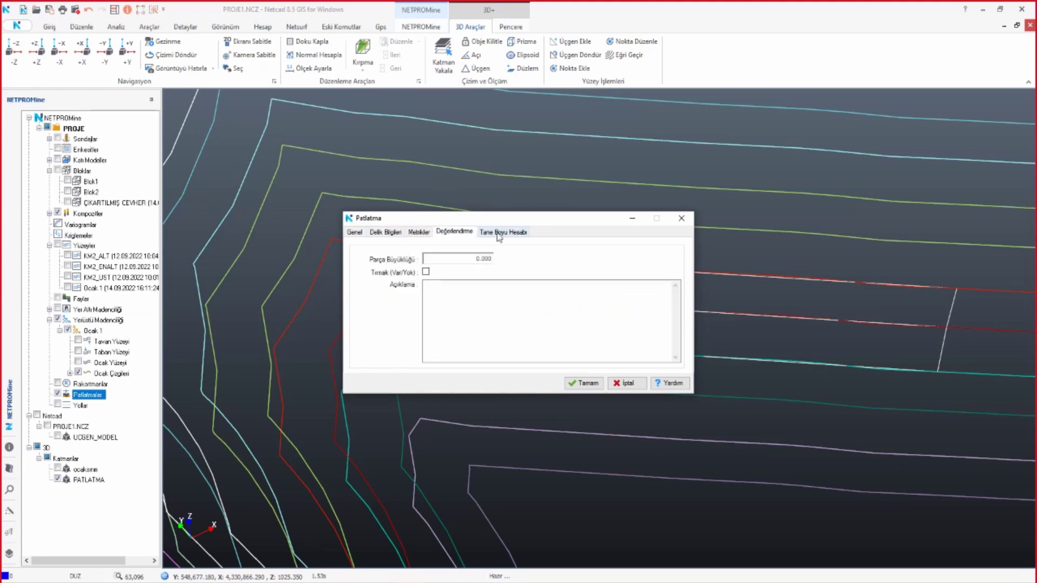
left_click(499, 233)
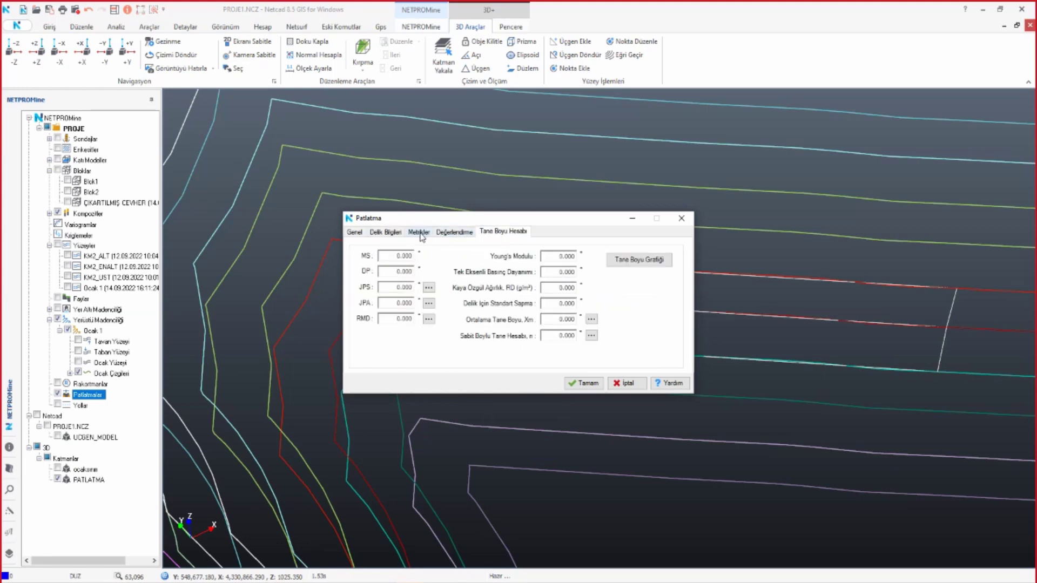
left_click(454, 232)
left_click(503, 231)
left_click(354, 233)
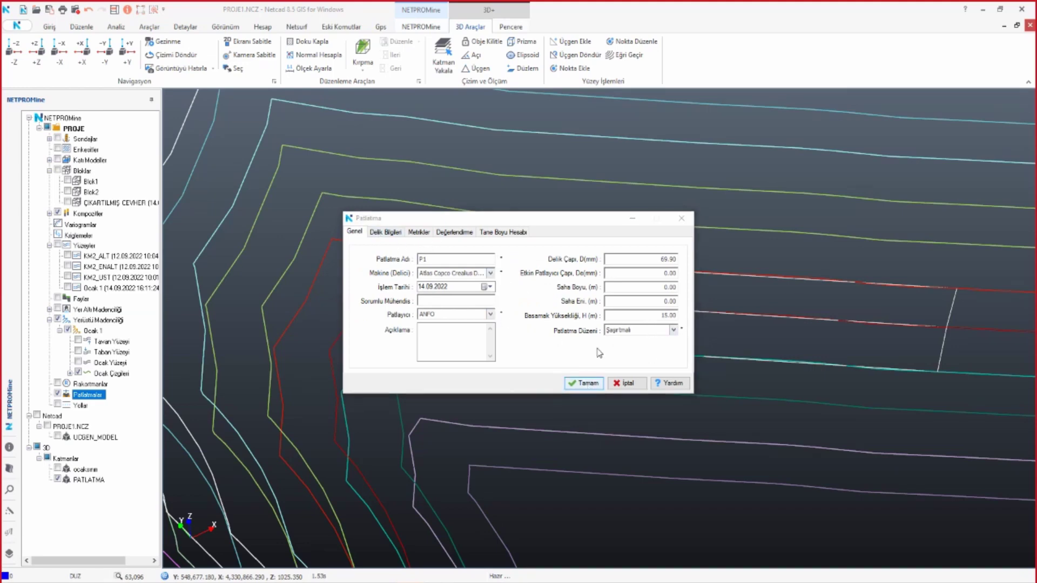
key("Return")
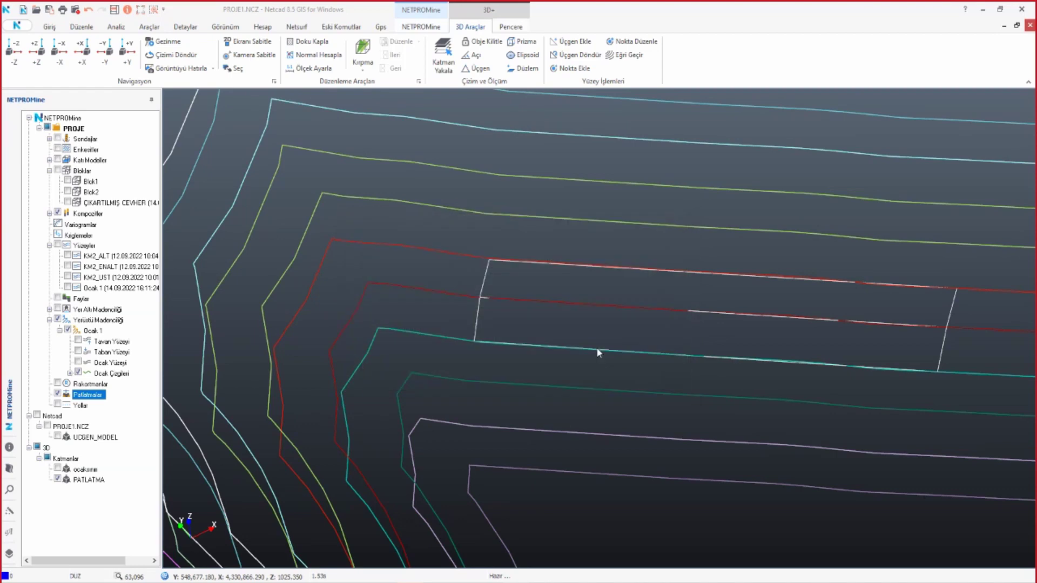
- Collapse the Yerüstü Madenciliği, Yüzeyler and Bloklar branches and select blast P1
left_click(50, 395)
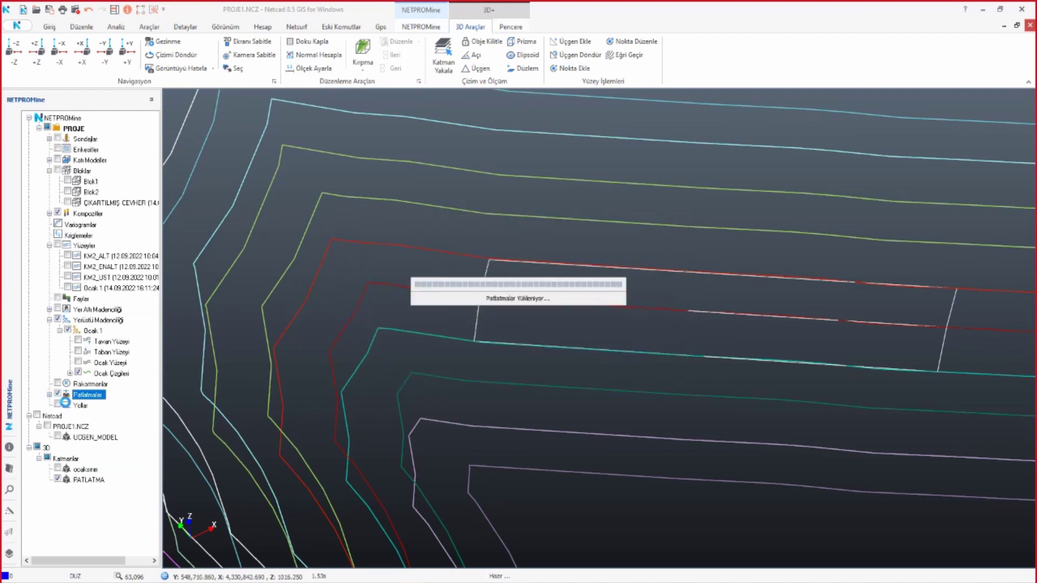
left_click(86, 406)
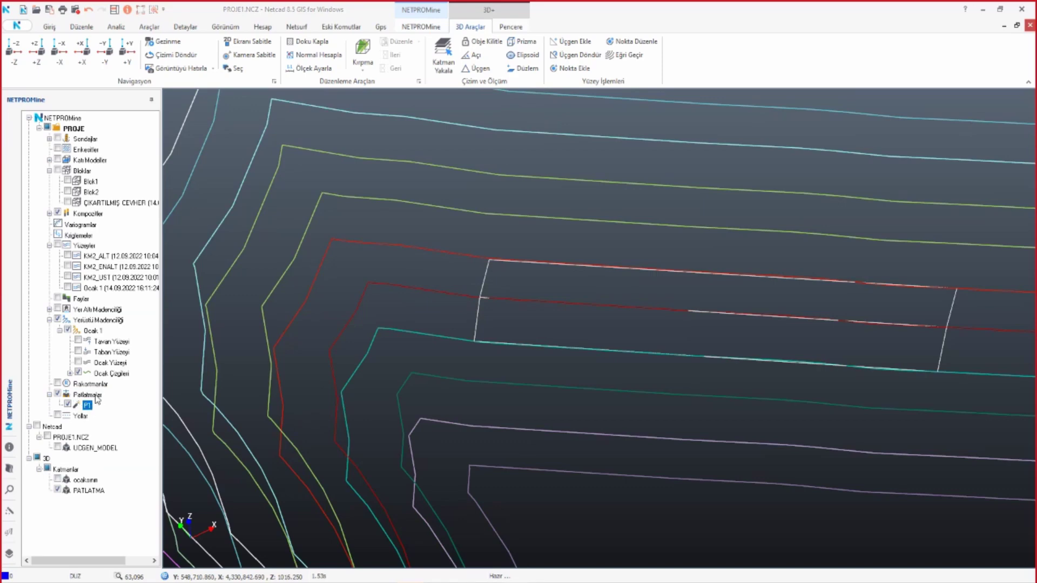
left_click(49, 320)
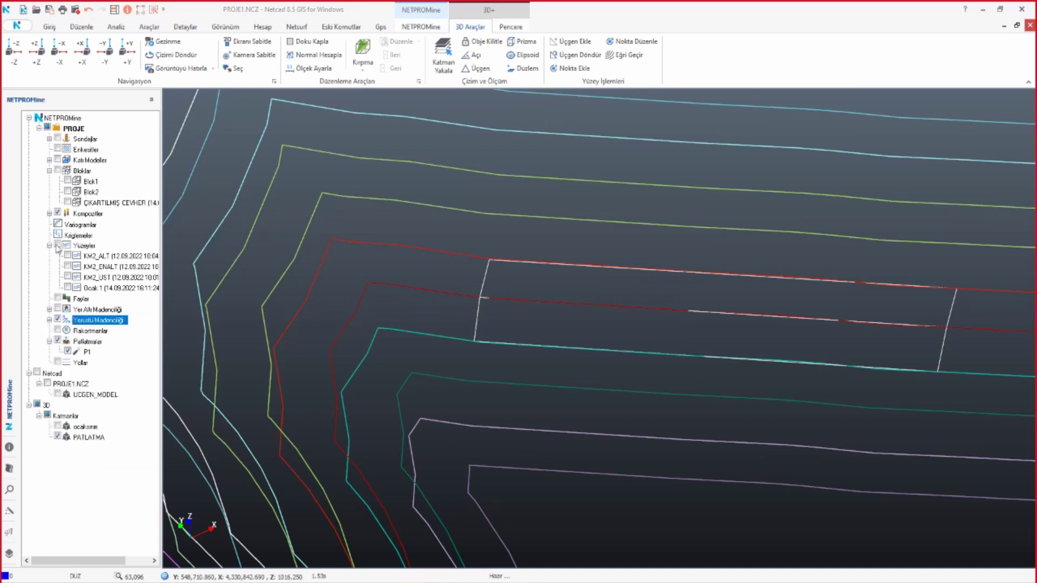
left_click(49, 246)
left_click(49, 170)
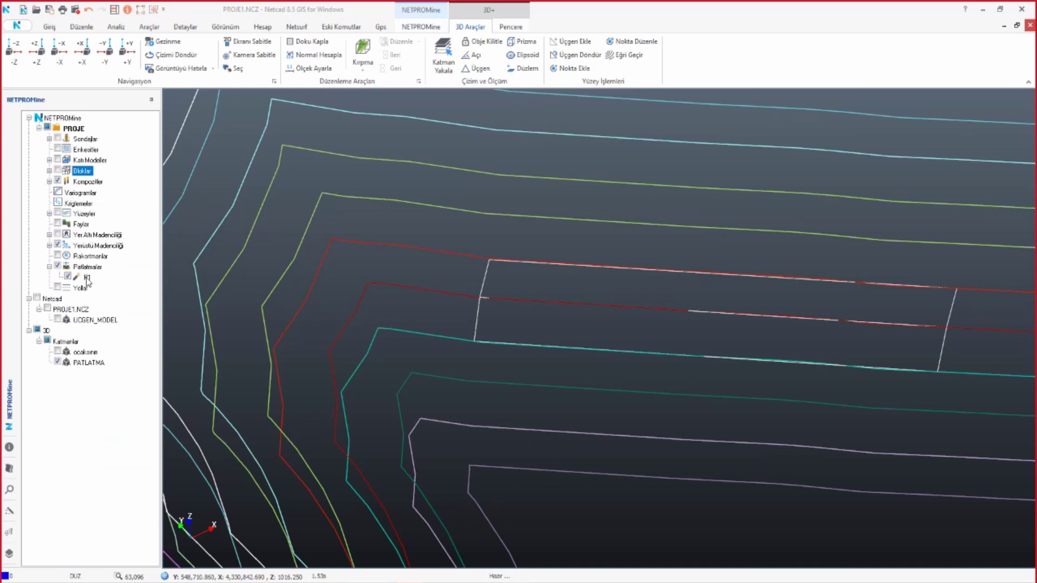
left_click(86, 277)
- Generate P1's holes by picking bench top, face and free-face point, then inspect them
right_click(88, 278)
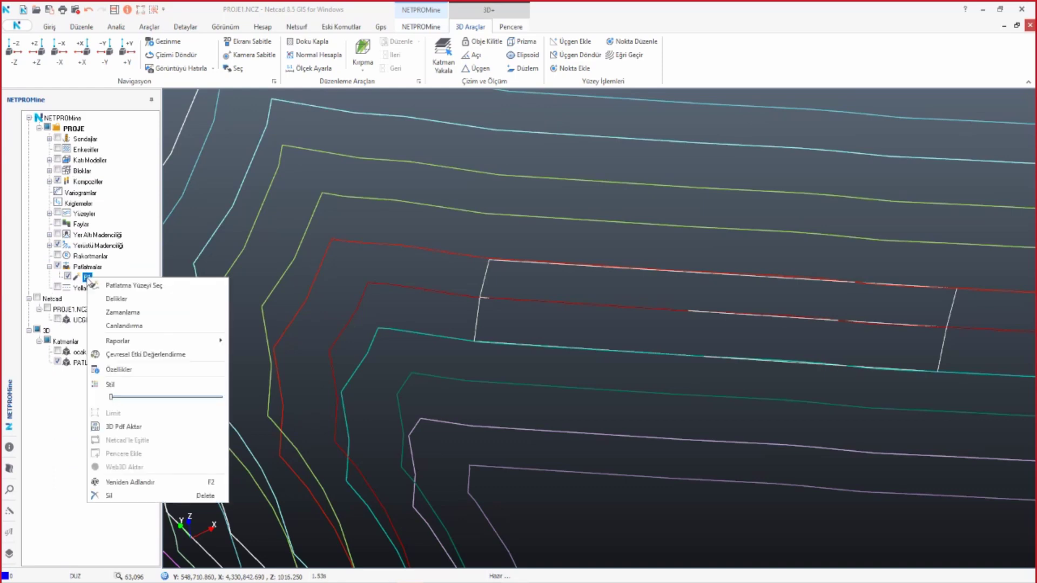
left_click(156, 290)
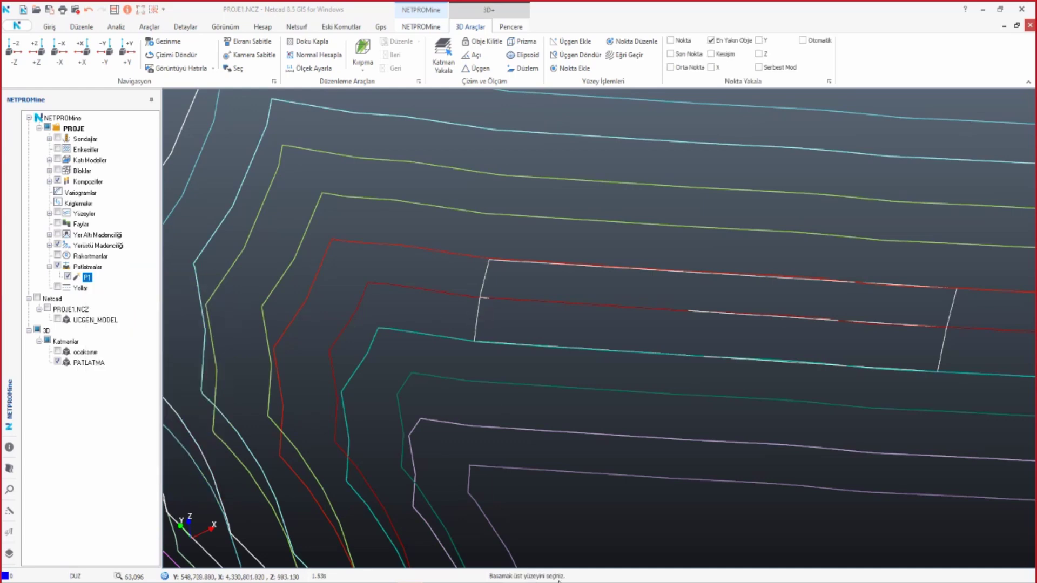
left_click(489, 273)
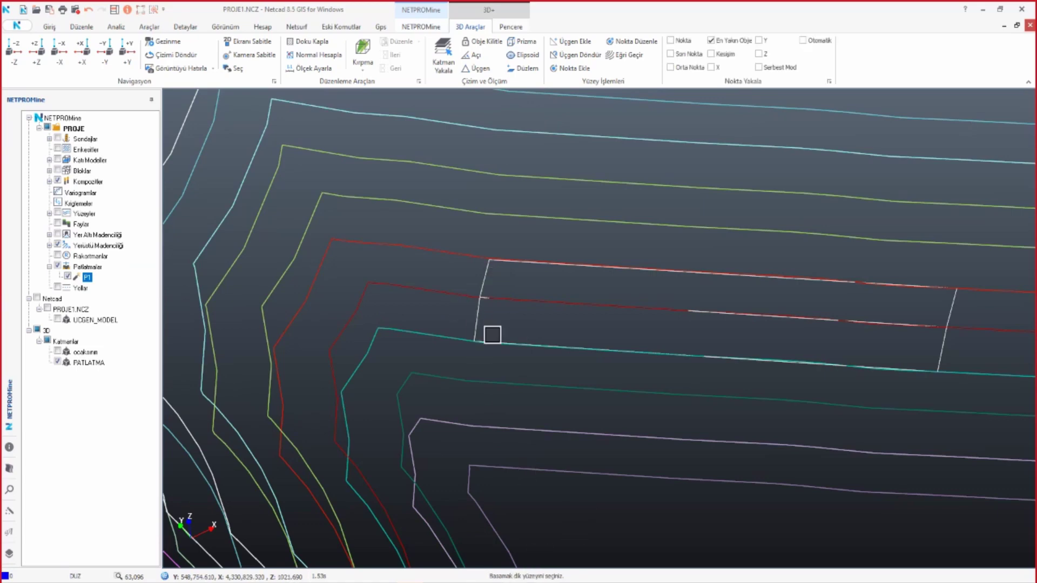
left_click(477, 318)
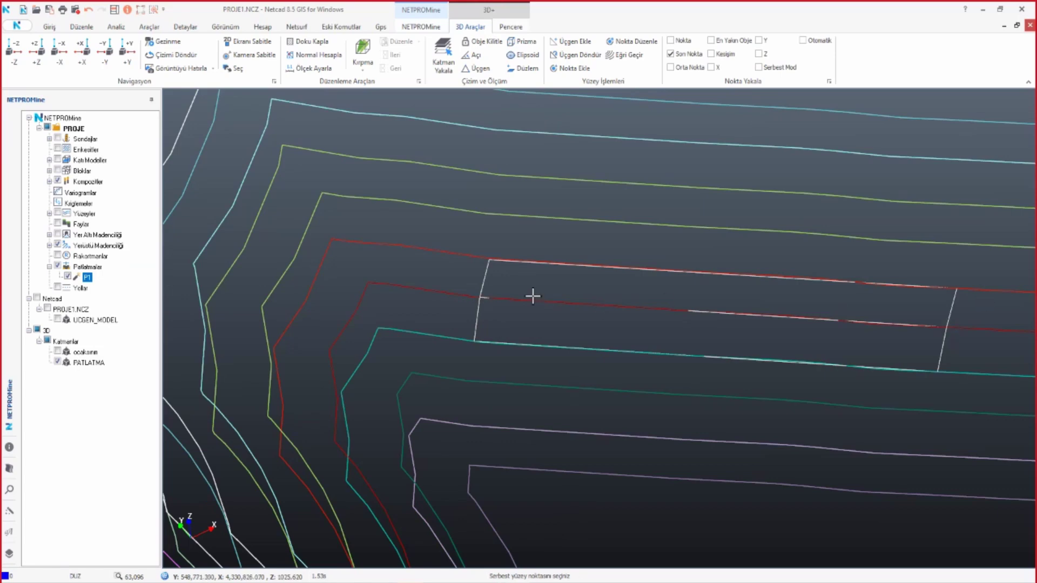
left_click(480, 298)
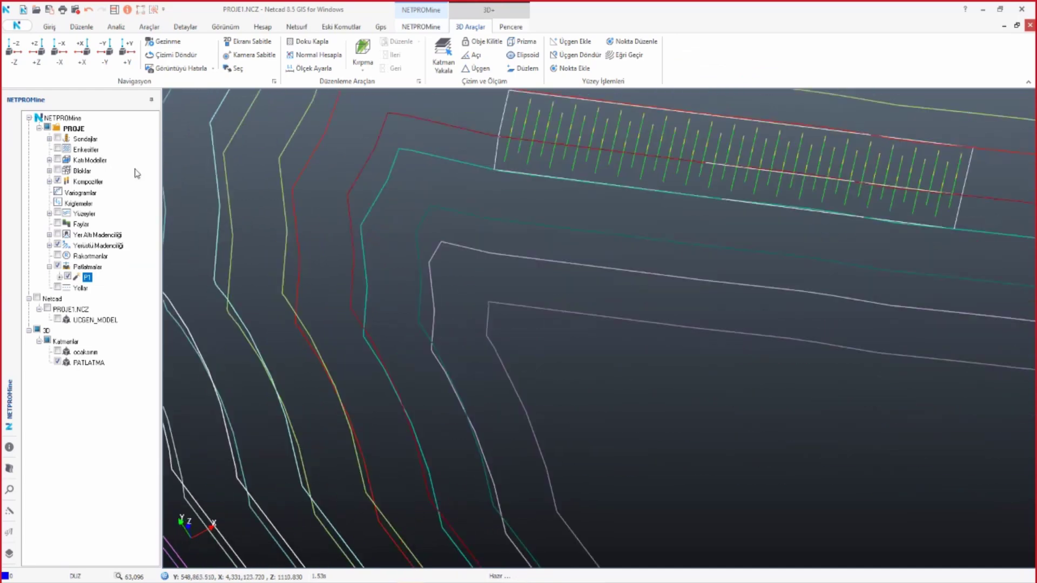
left_click(14, 50)
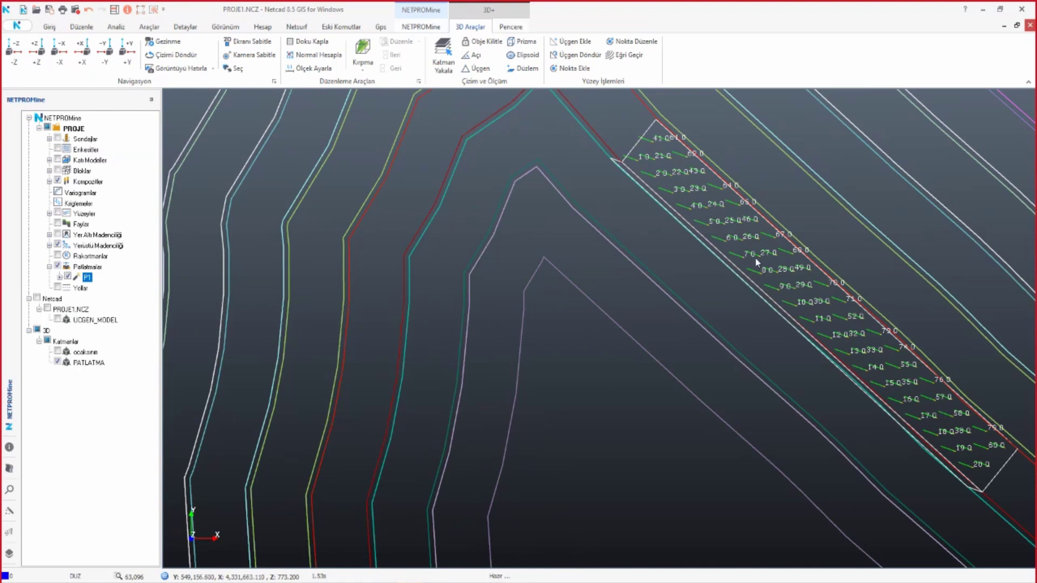
mouse_move(771, 271)
middle_mouse_down()
mouse_move(723, 242)
mouse_move(678, 182)
middle_mouse_up()
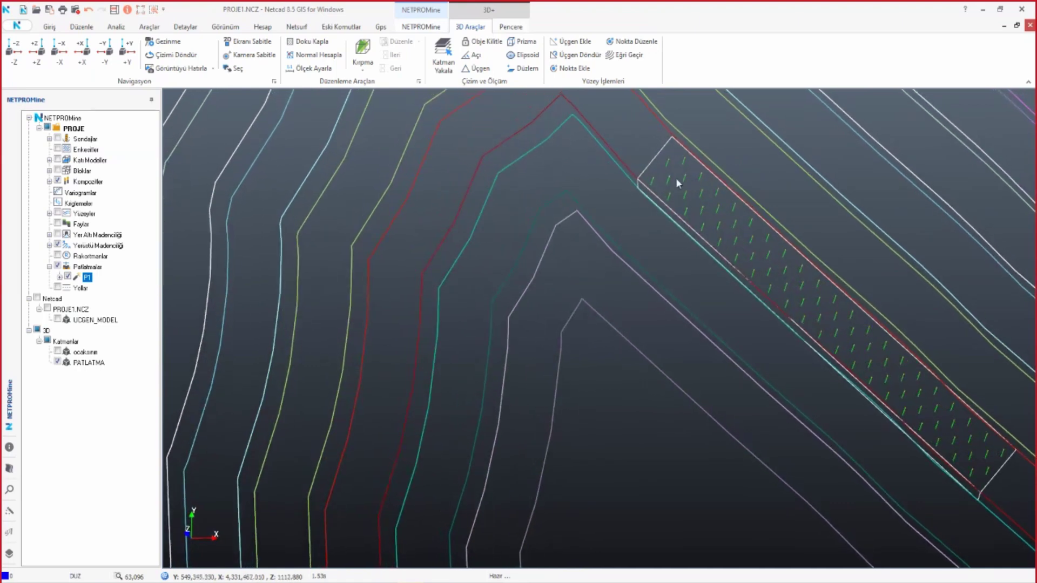
left_click(60, 278)
- In P1's Zamanlama settings, enter delays of 1000, 3000 and 5000 ms
right_click(88, 279)
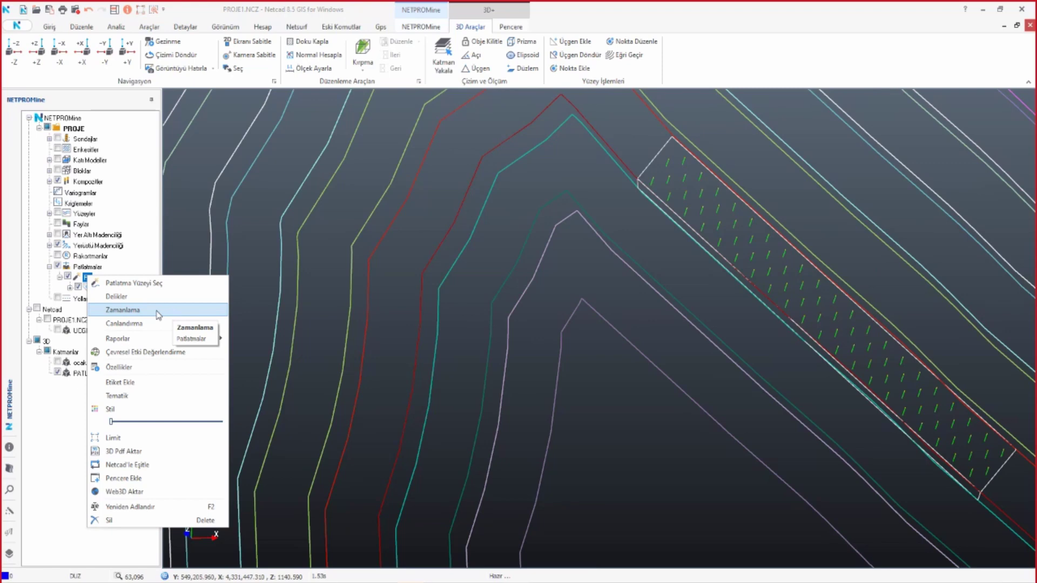
left_click(157, 313)
left_click(565, 252)
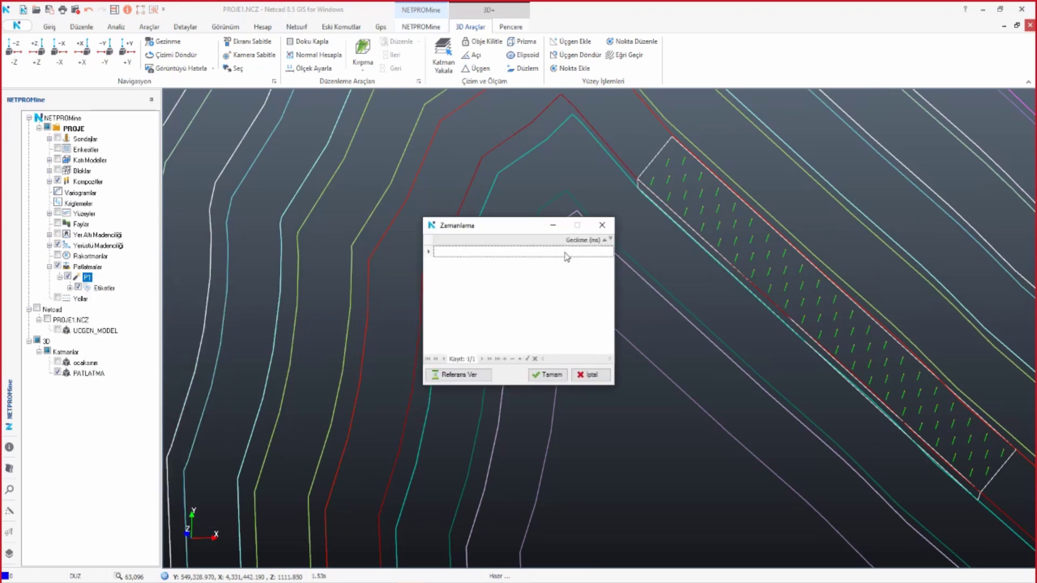
type("1000")
left_click(577, 263)
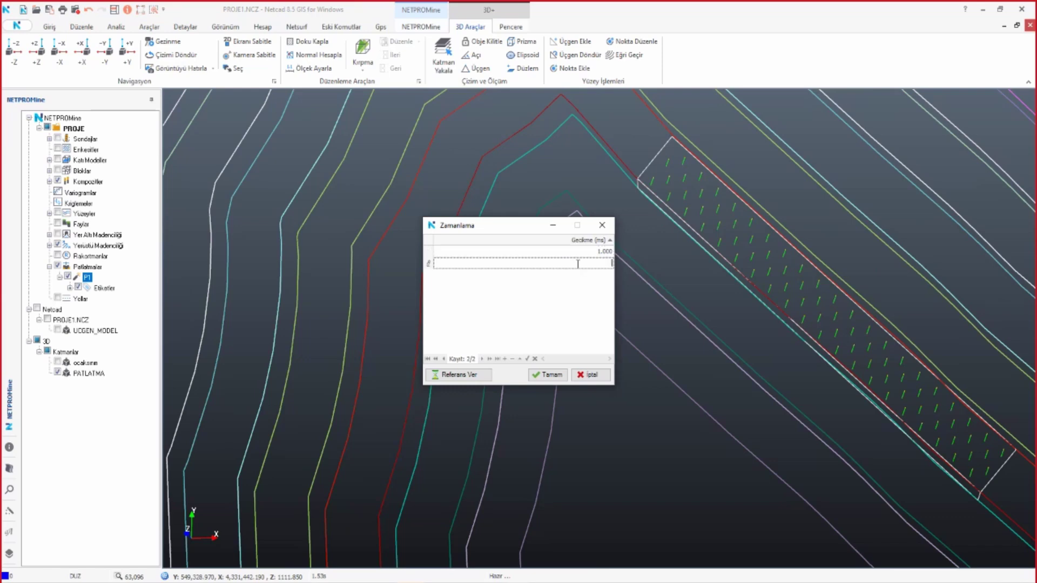
type("3000")
left_click(578, 276)
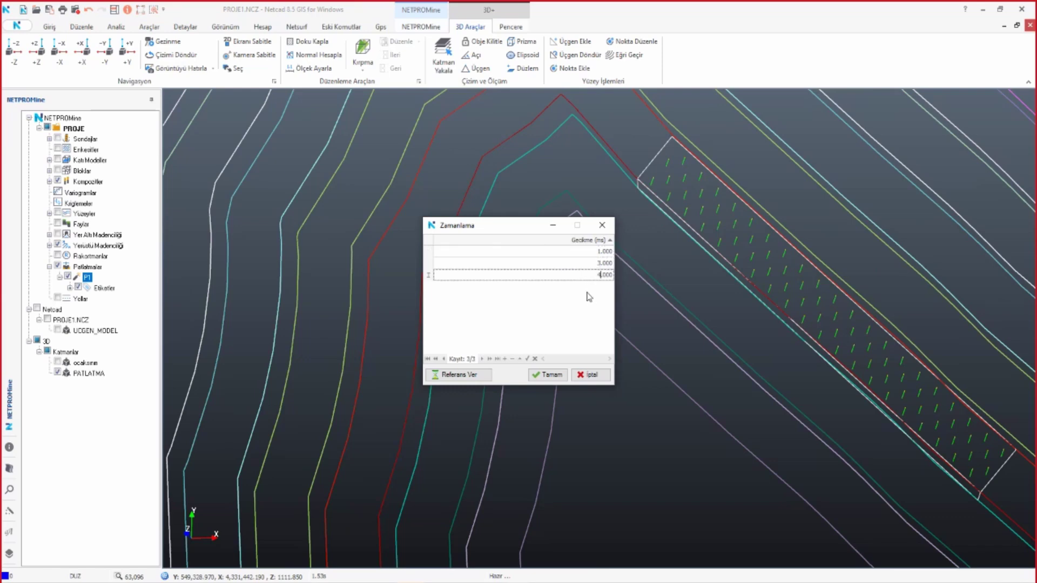
type("5000")
left_click(592, 286)
- Add delays of 8000, 10000, 15000 and 20000 ms, then begin assigning 1000 ms to holes
type("8000")
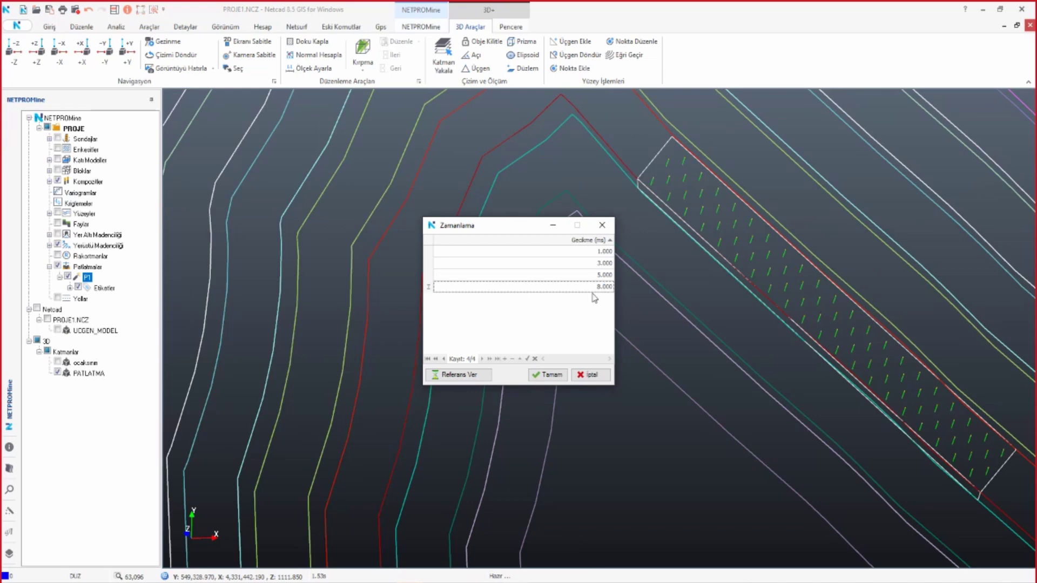
left_click(593, 298)
type("100000")
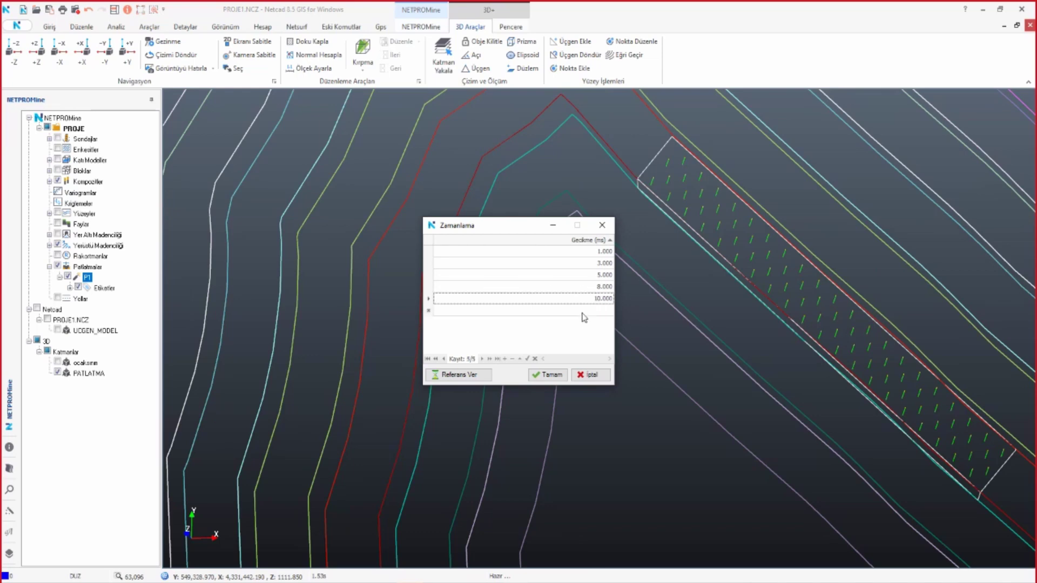
left_click(586, 312)
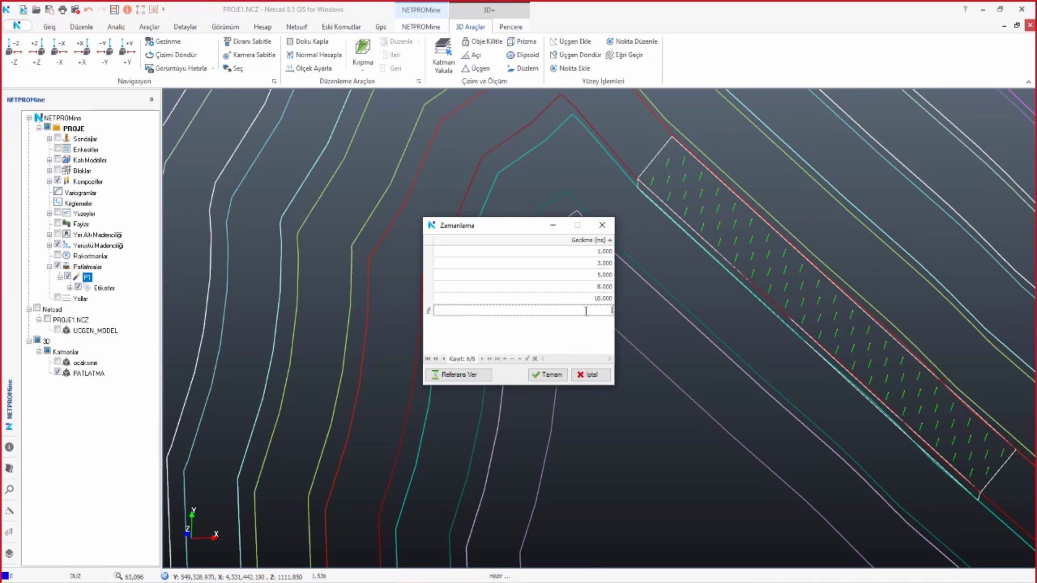
left_click(582, 323)
type("20.000")
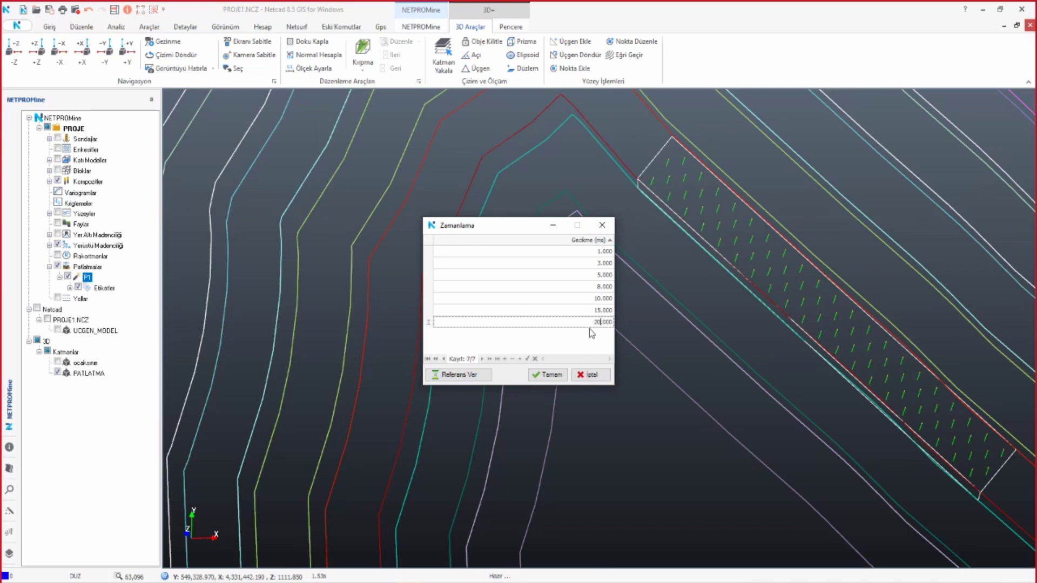
left_click(576, 250)
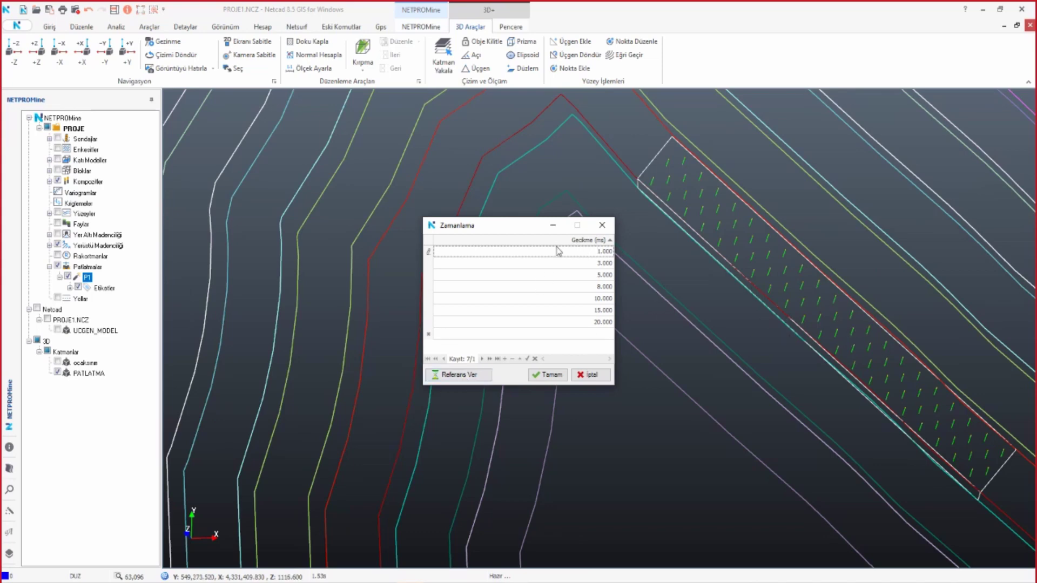
left_click(459, 374)
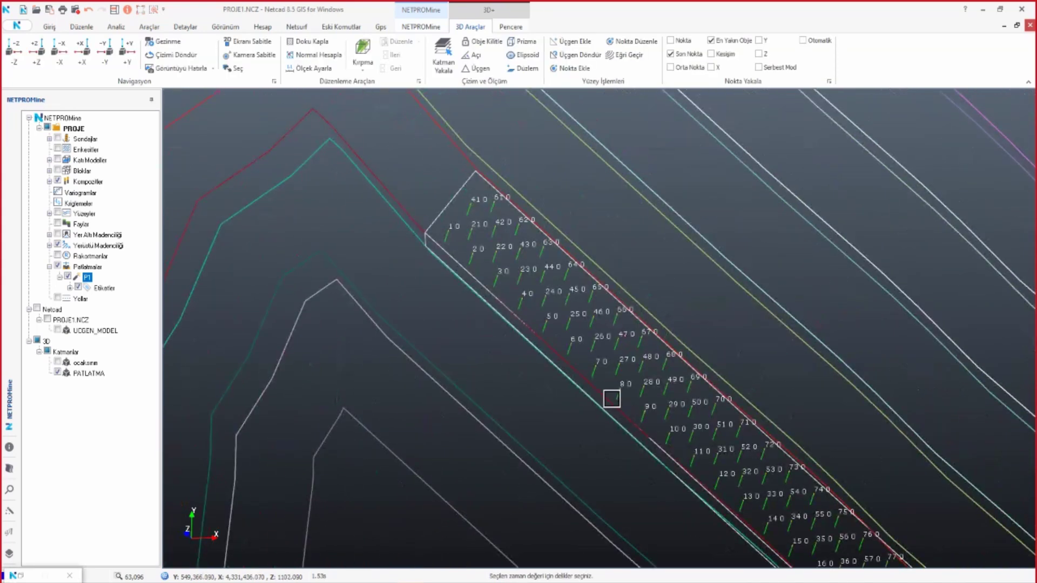
- Assign hole 9 to the first delay
scroll(621, 385, "down", 2)
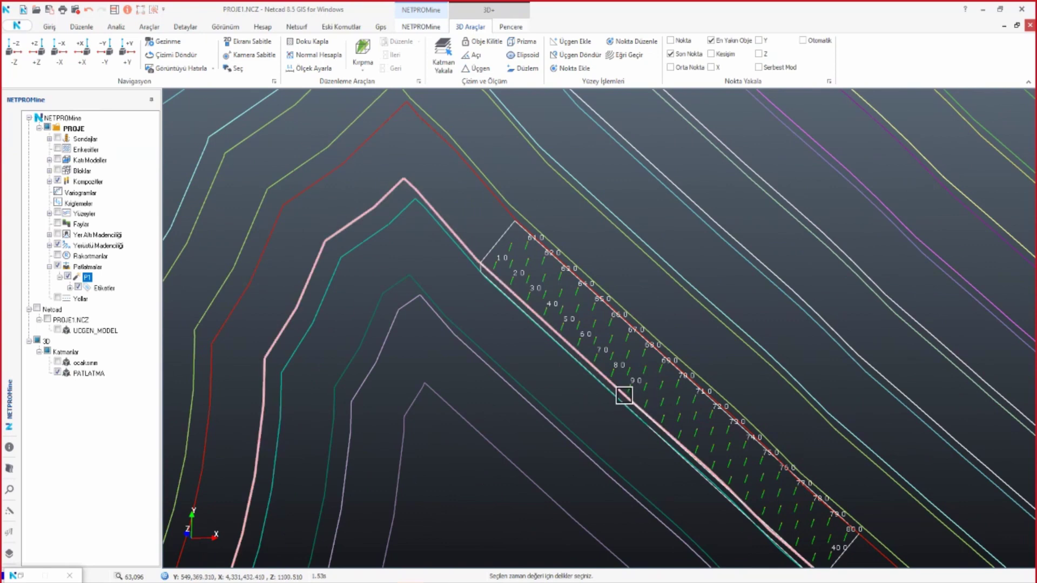
left_click(648, 395)
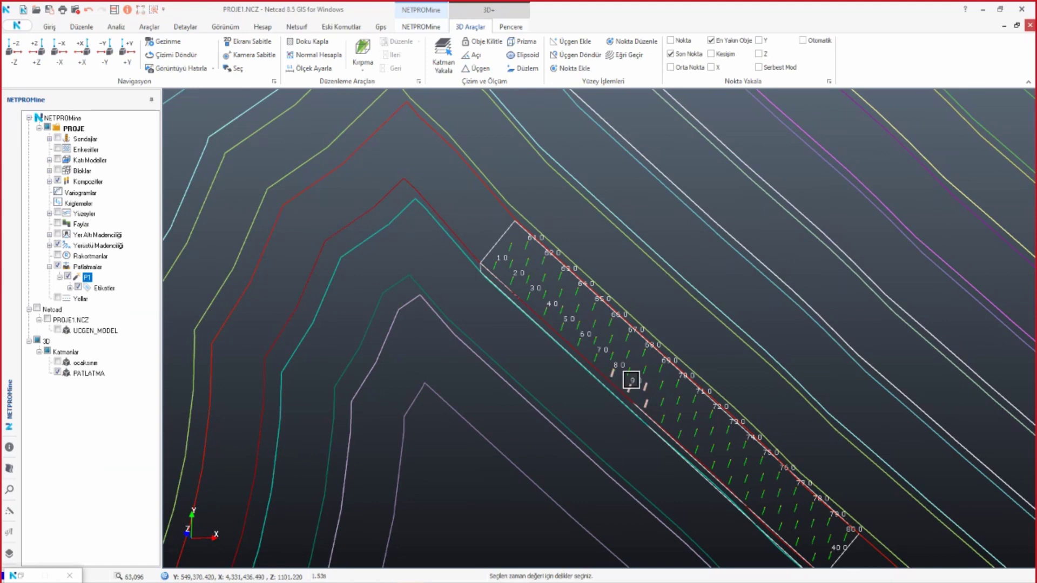
right_click(666, 398)
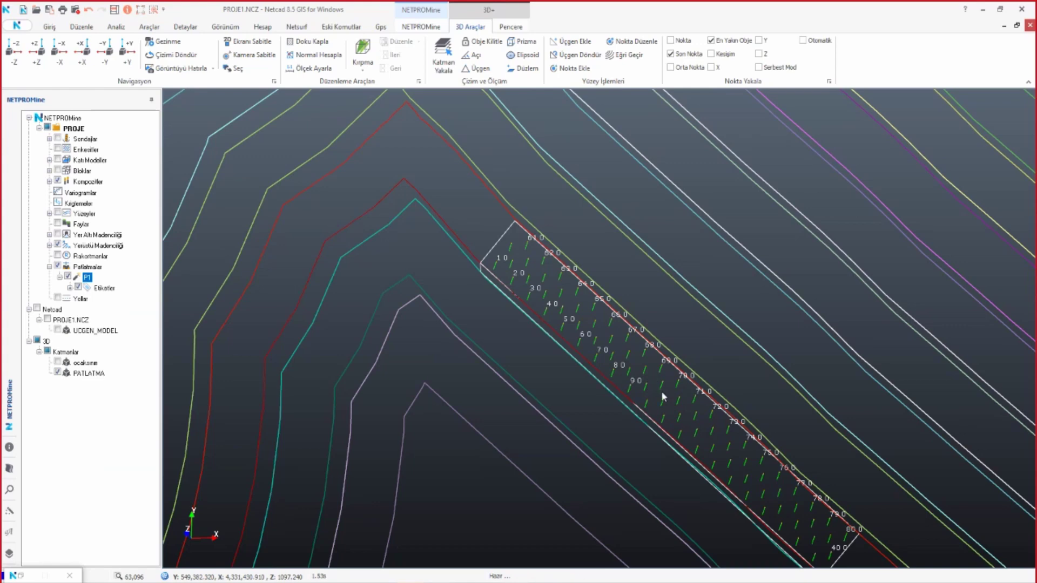
- Assign the 3000 ms delay to five more blast holes
left_click_drag(529, 224, 405, 212)
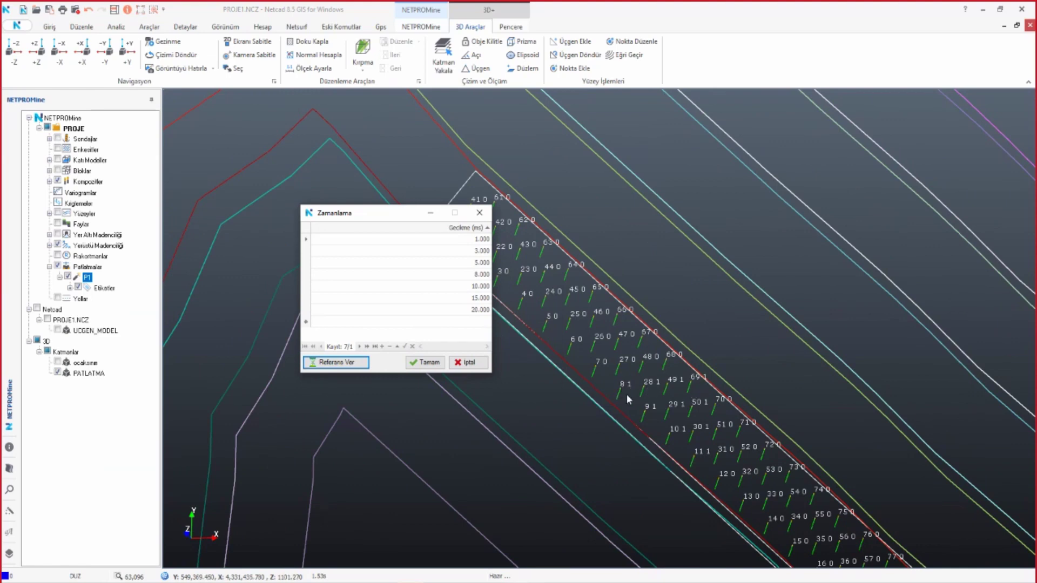
left_click(447, 249)
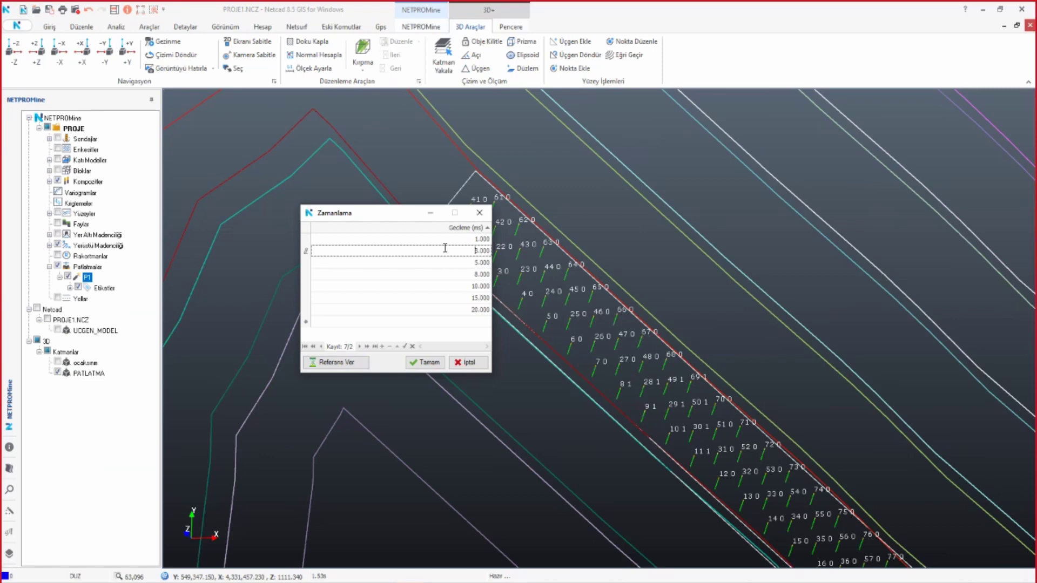
left_click(345, 362)
scroll(632, 372, "down", 1)
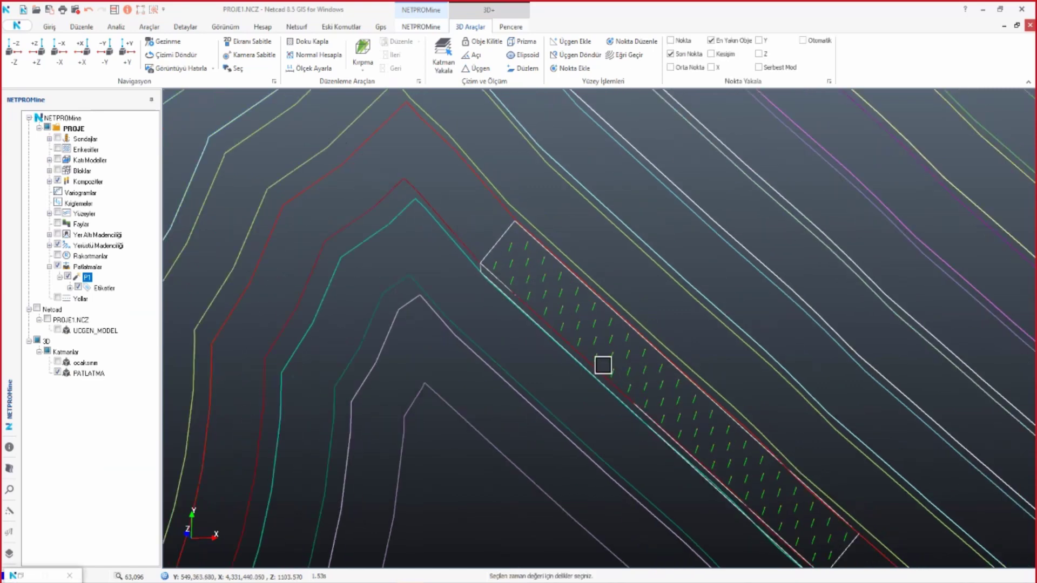
scroll(605, 366, "down", 1)
left_click(618, 362)
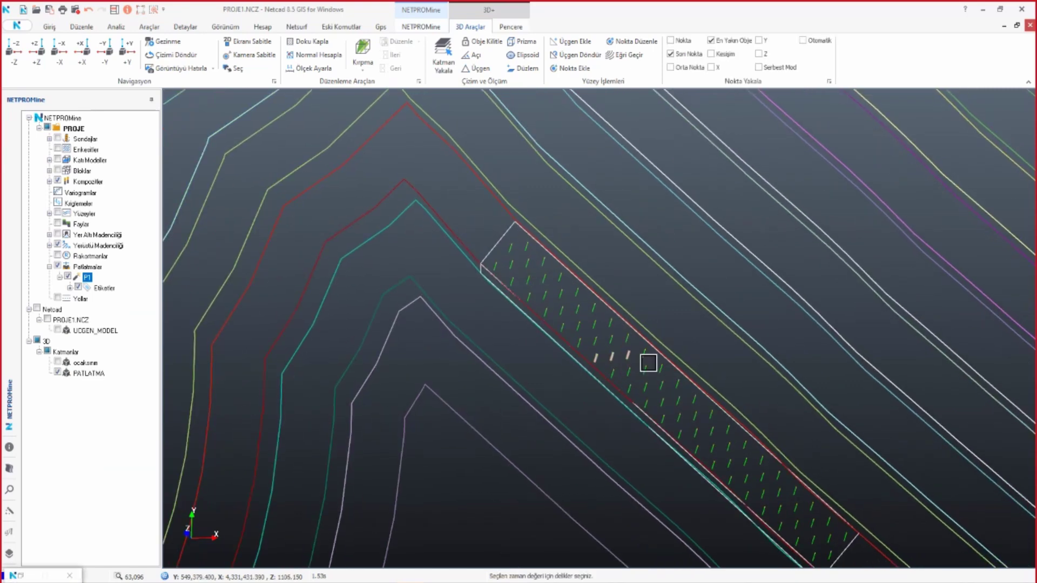
left_click(646, 364)
left_click(679, 385)
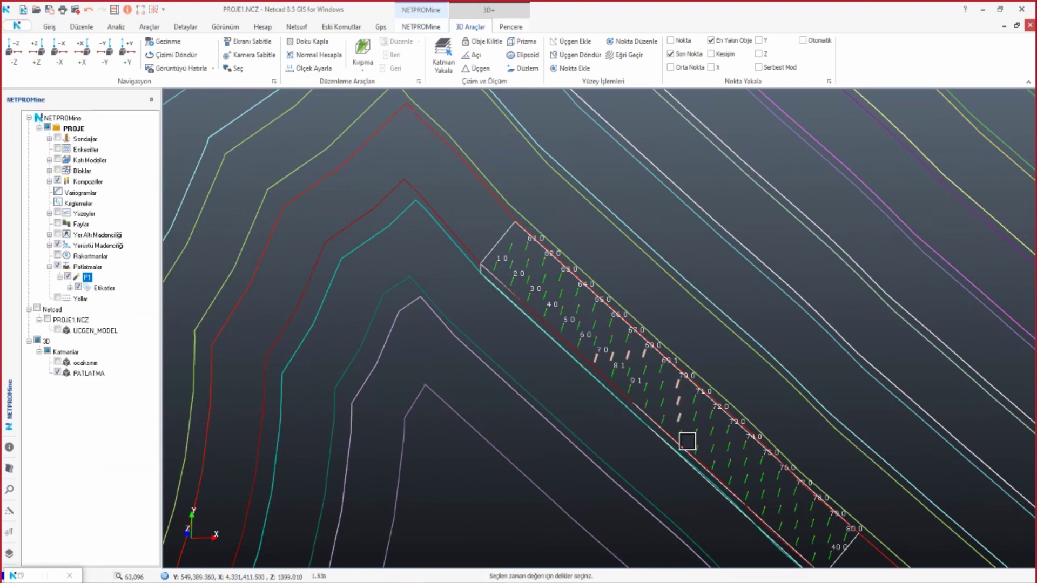
left_click(681, 433)
left_click(679, 413)
key("Return")
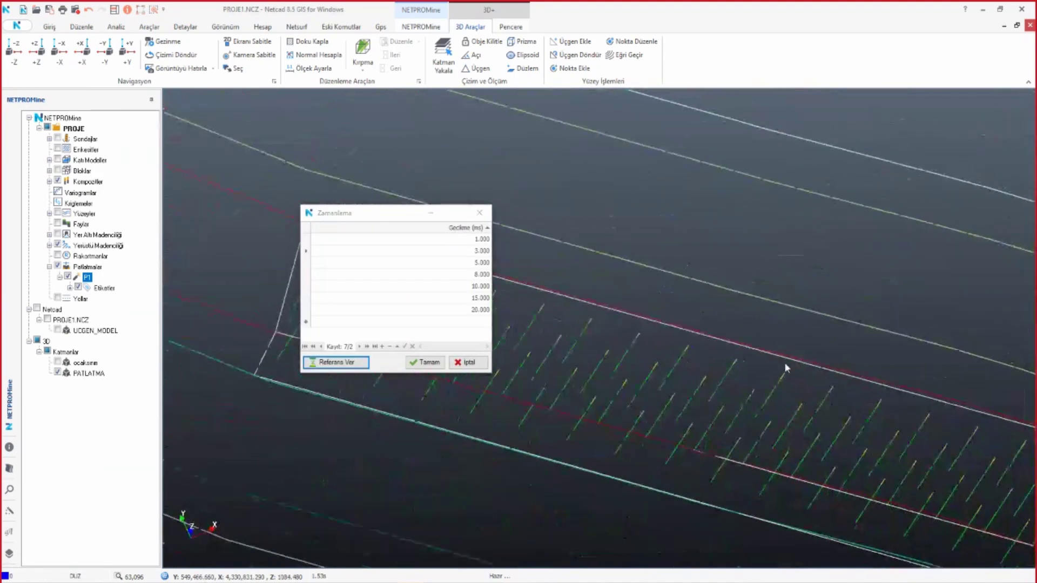
- Assign the 5000 ms delay to holes 6, 26, 47, 67, 71, 52, 32, 13 and 72
left_click(335, 362)
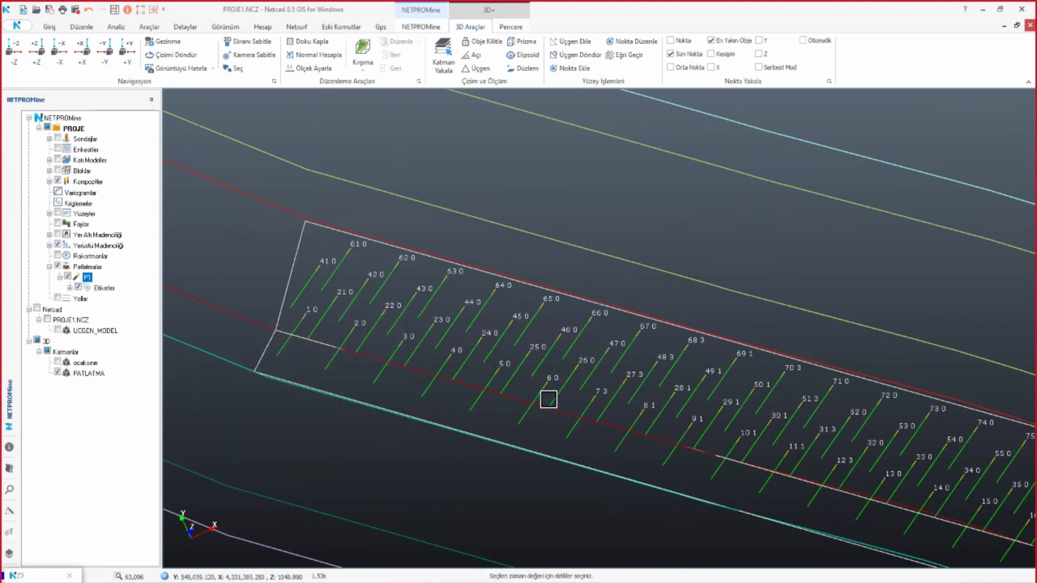
left_click_drag(568, 404, 655, 343)
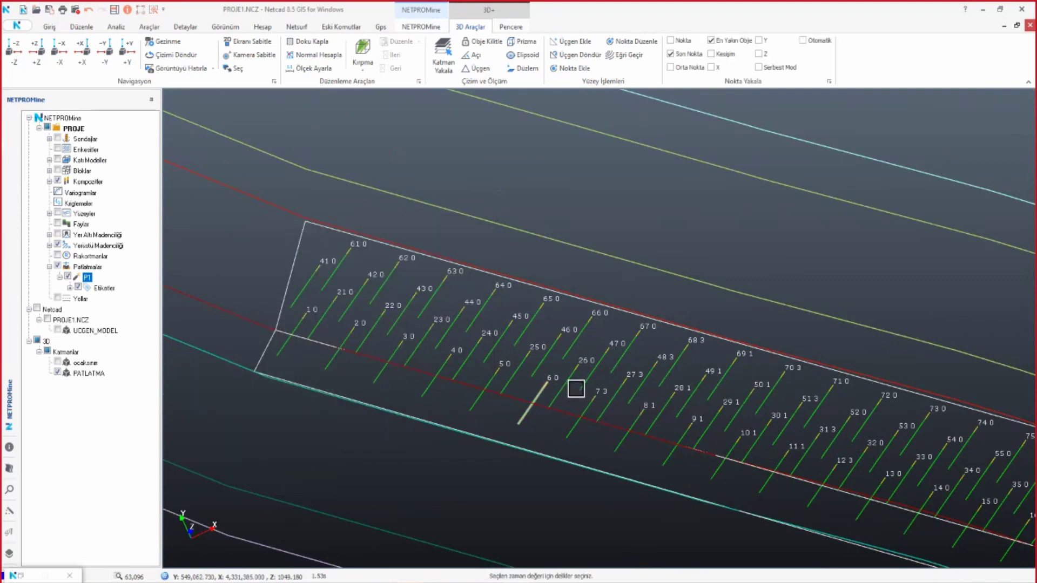
left_click(641, 341)
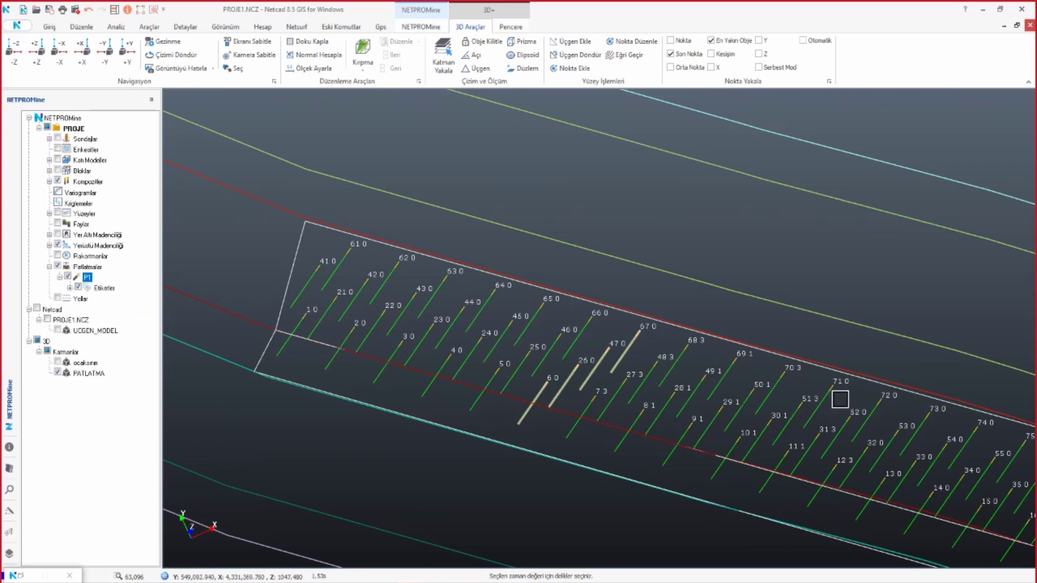
left_click(831, 395)
left_click(846, 432)
left_click(871, 454)
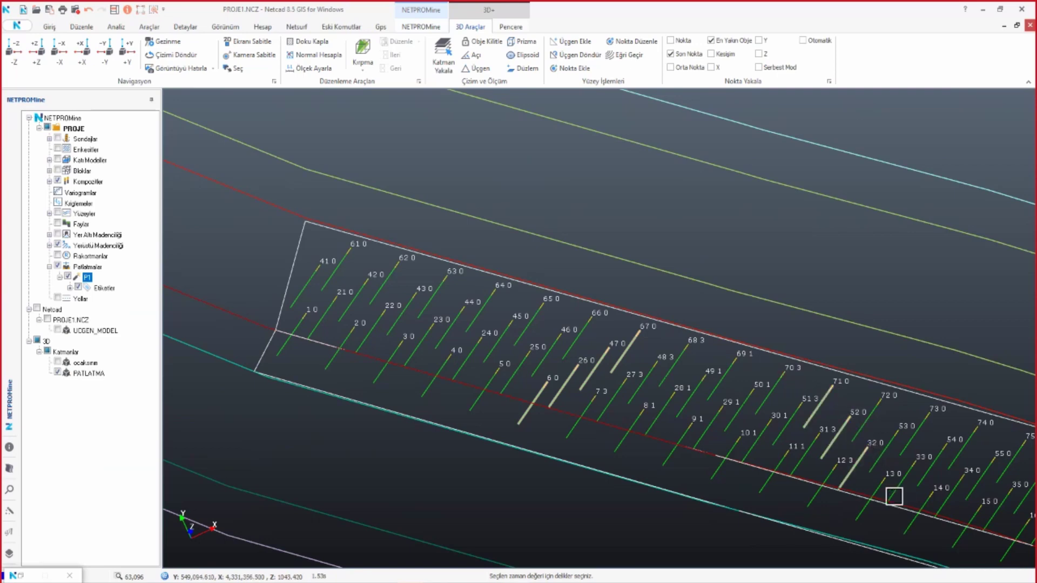
left_click(888, 493)
left_click(879, 420)
- Add holes 53, 33, 14, 66 and 46 to the 5000 ms delay and accept the timing settings
left_click(896, 440)
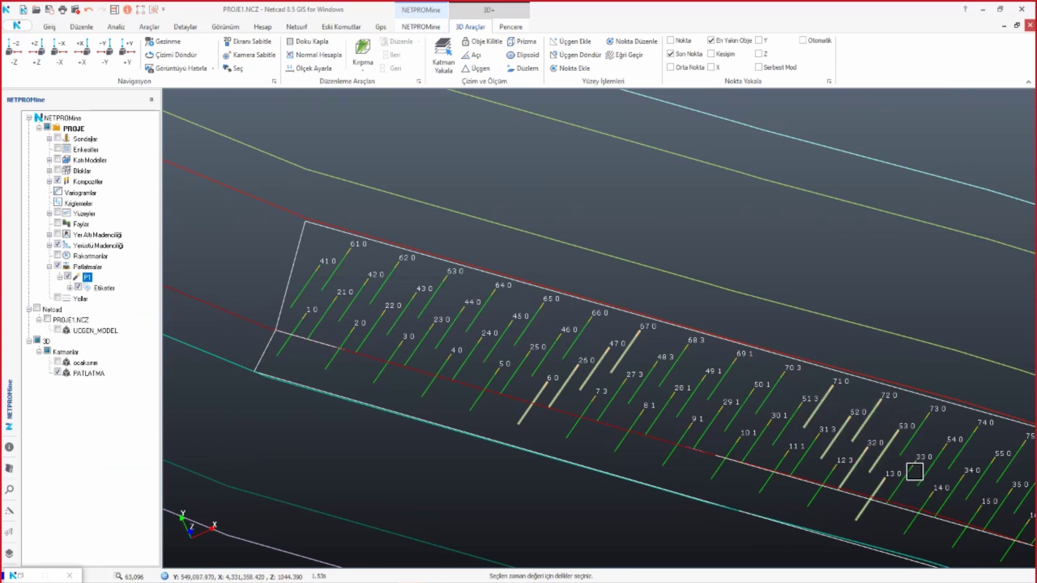
left_click(916, 472)
left_click(935, 497)
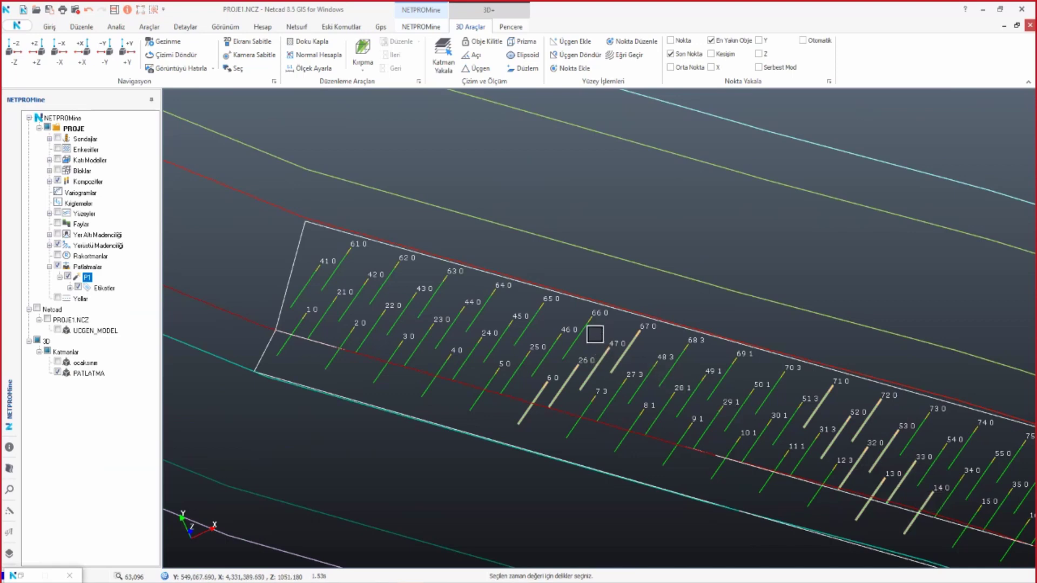
left_click(578, 336)
left_click(546, 356)
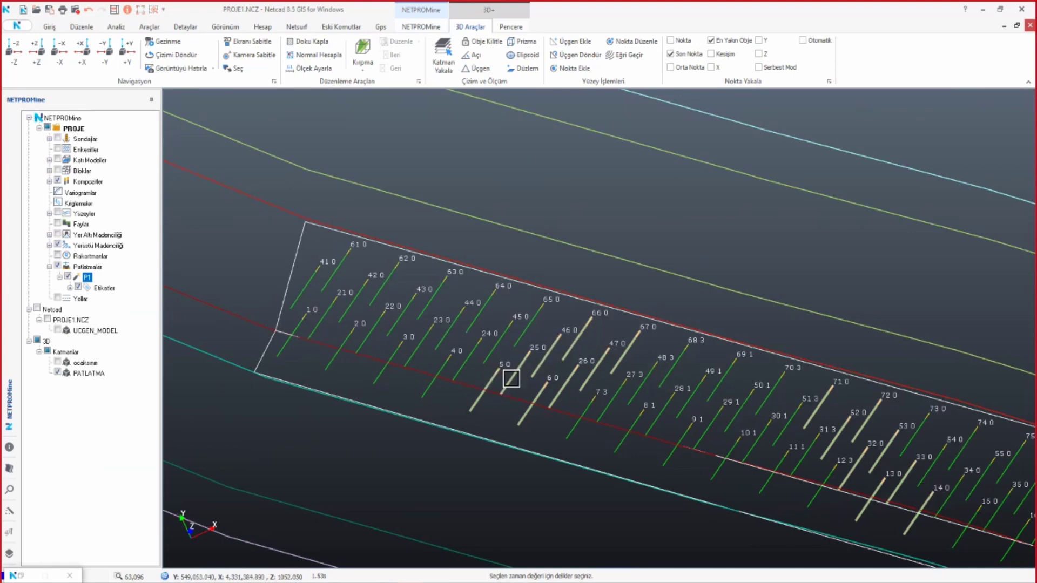
right_click(531, 353)
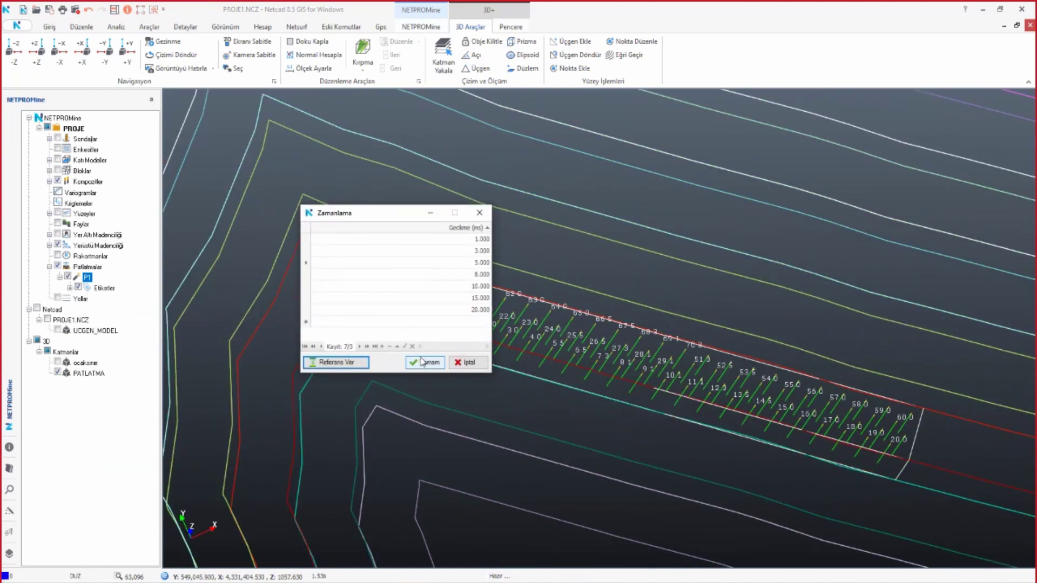
left_click(422, 361)
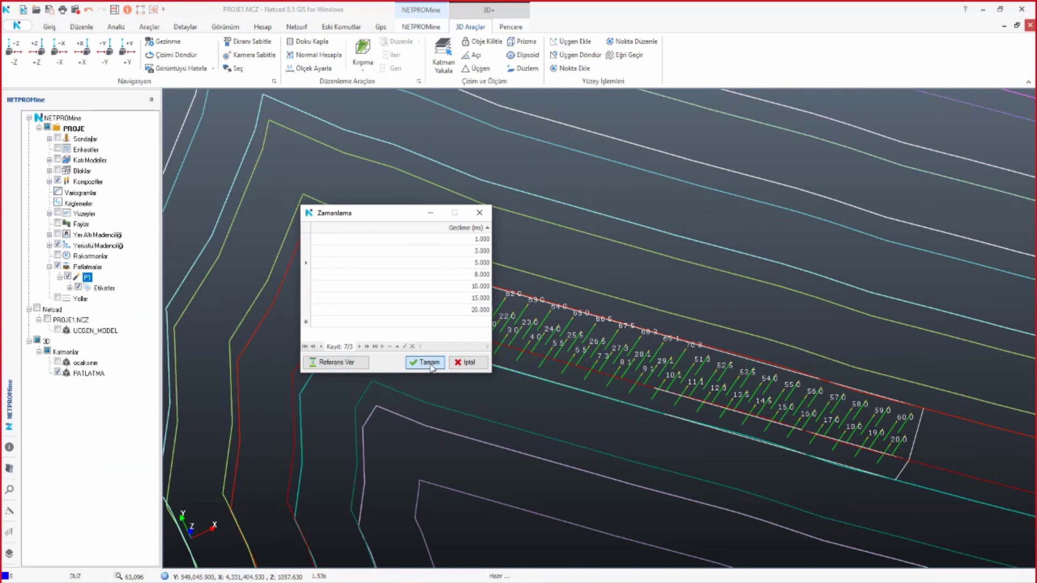
left_click(431, 365)
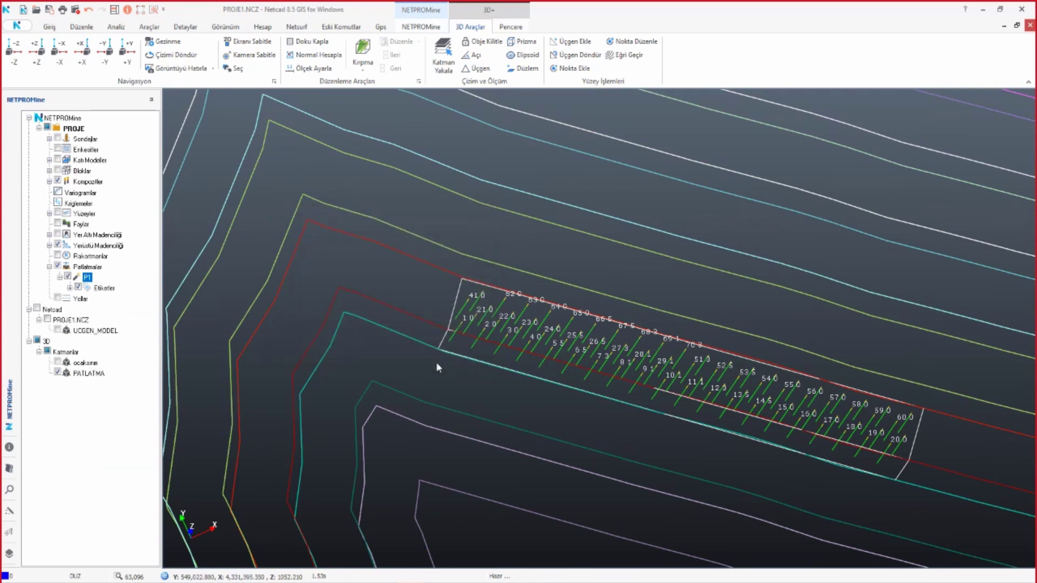
right_click(86, 280)
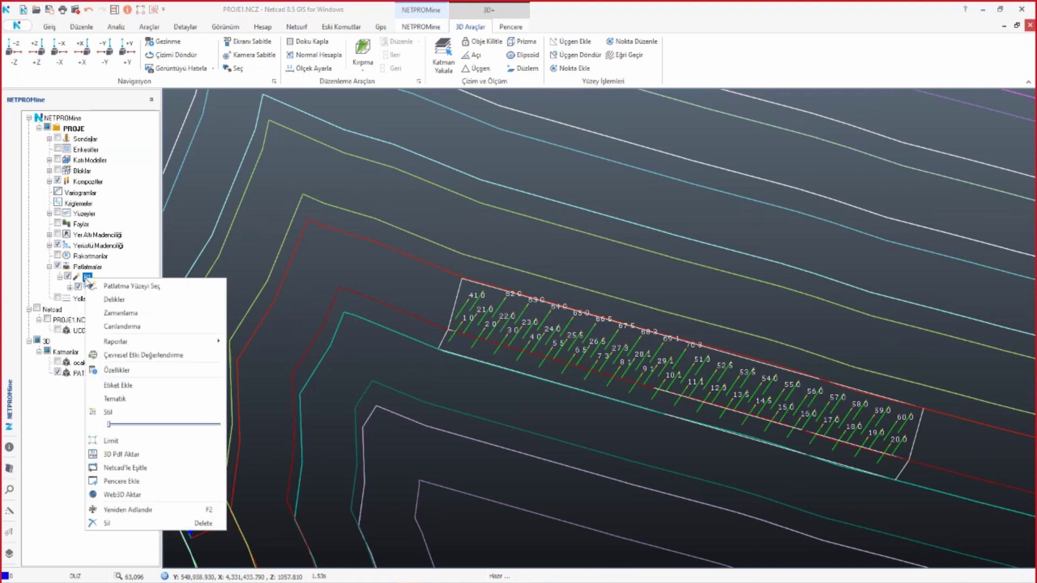
left_click(115, 300)
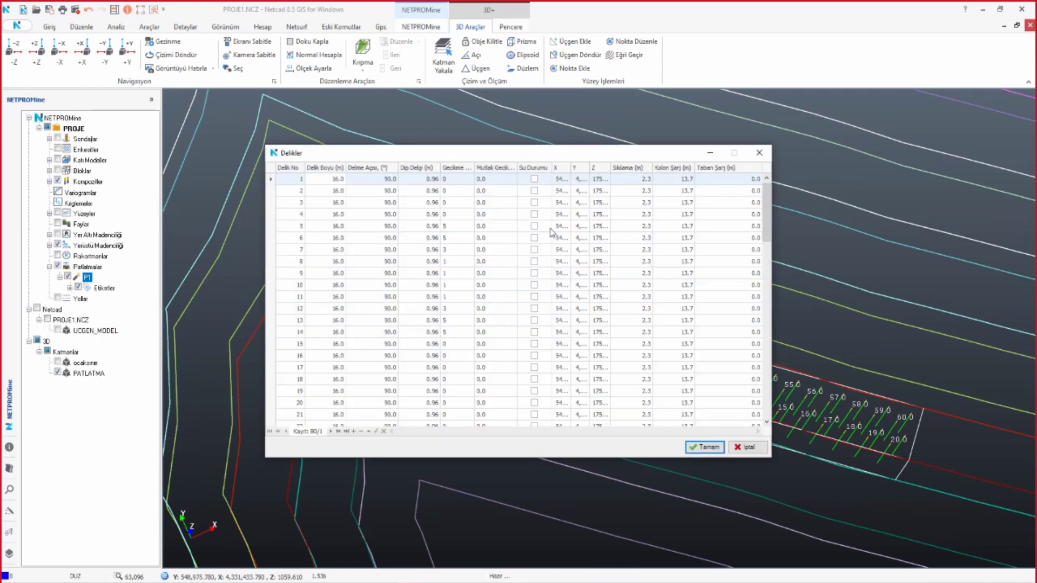
left_click(452, 168)
left_click(454, 169)
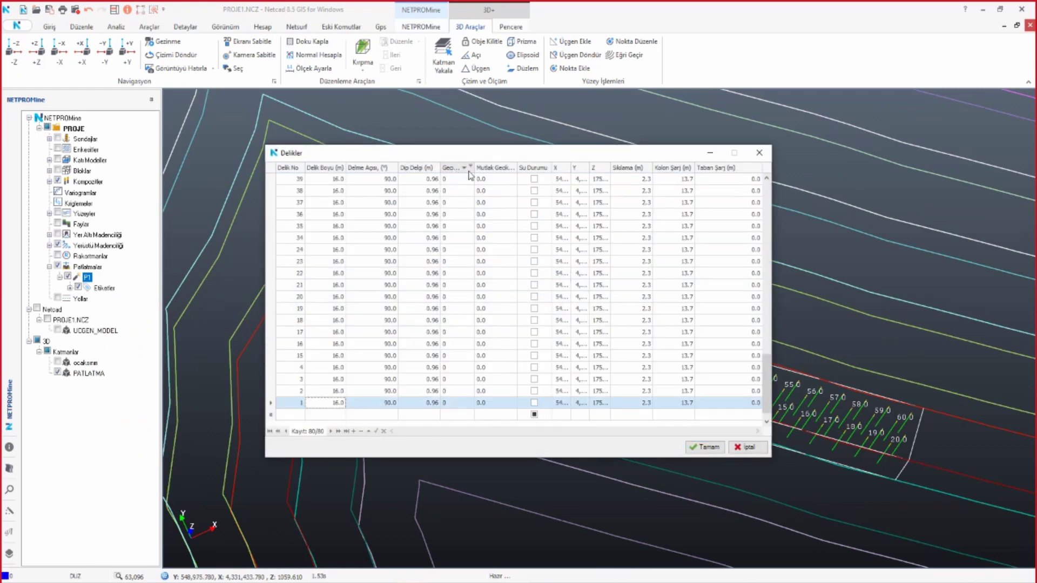
scroll(453, 338, "up", 5)
scroll(453, 318, "up", 4)
scroll(457, 310, "up", 2)
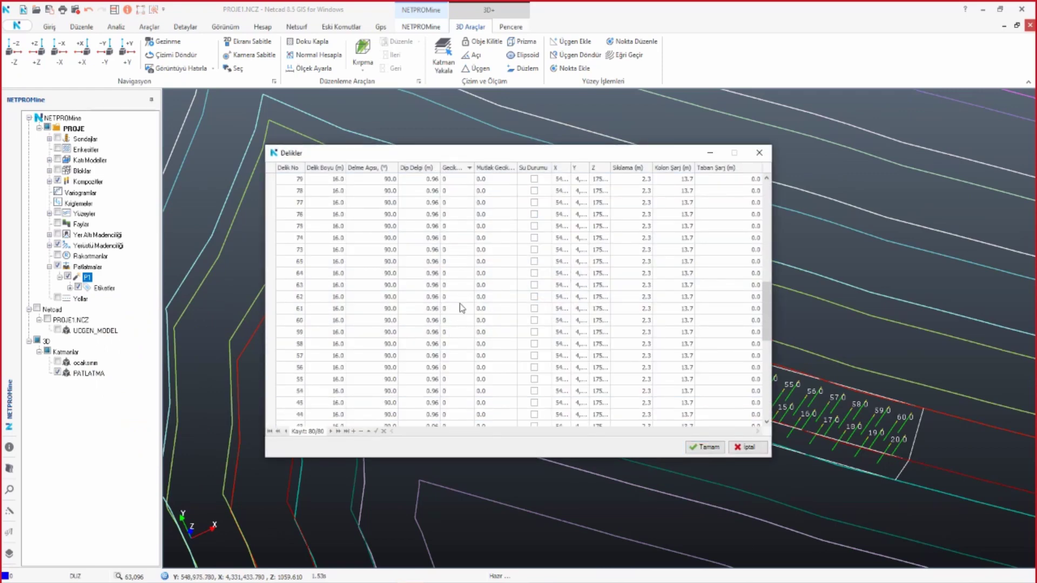
scroll(459, 303, "up", 8)
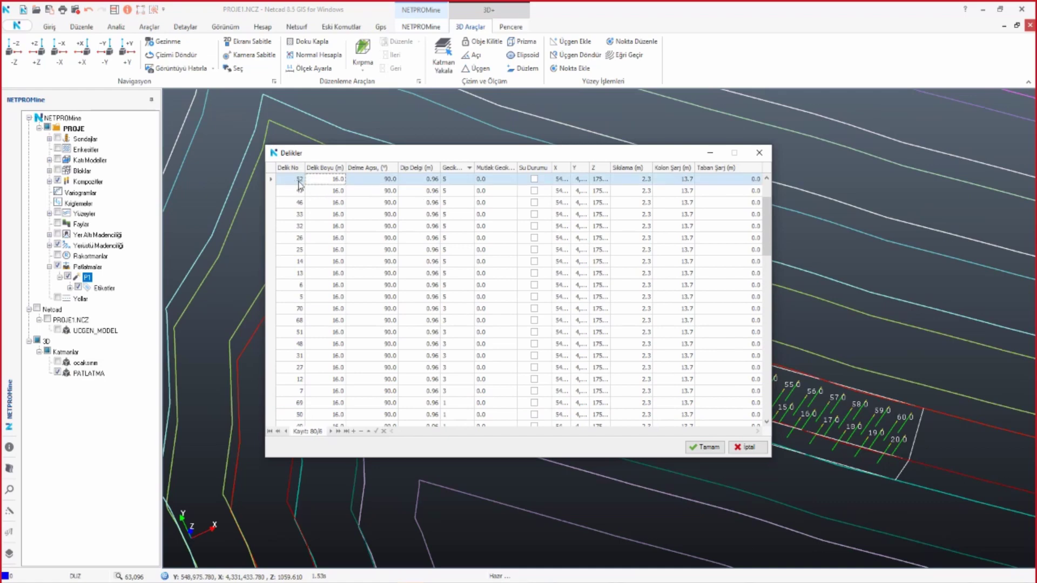
left_click(453, 321)
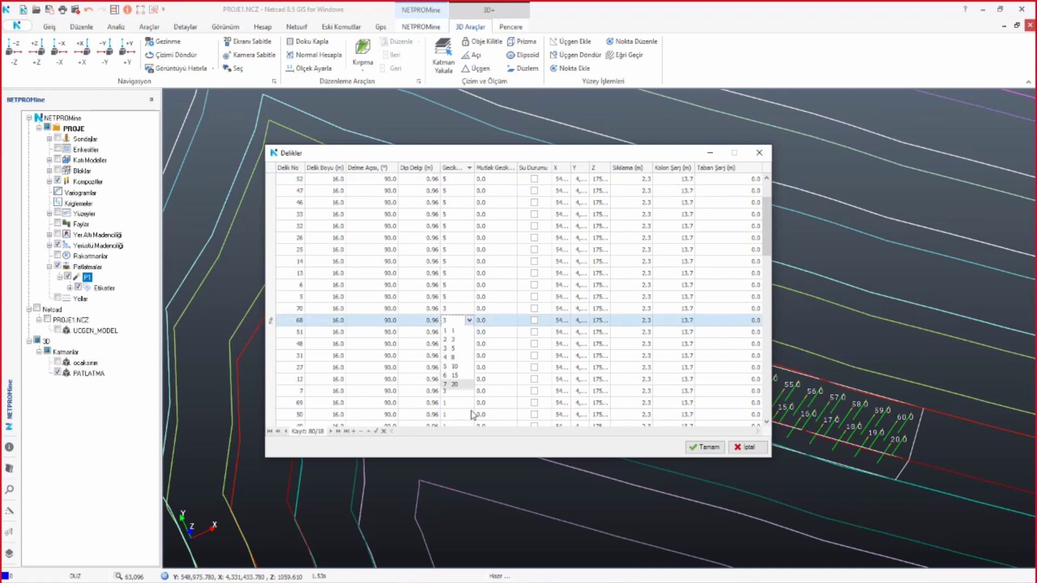
left_click(456, 402)
left_click(366, 336)
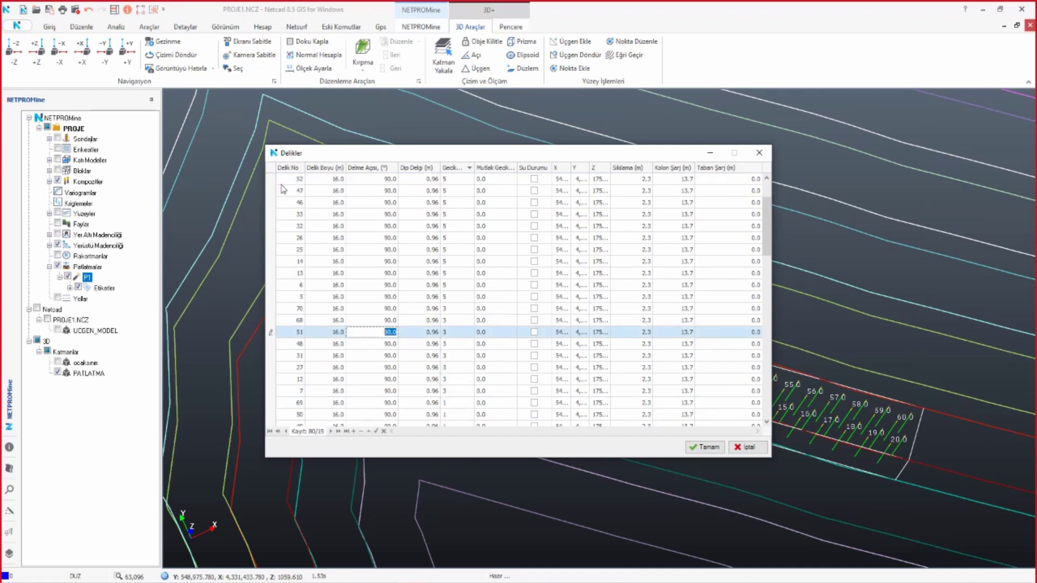
left_click(288, 168)
left_click(287, 168)
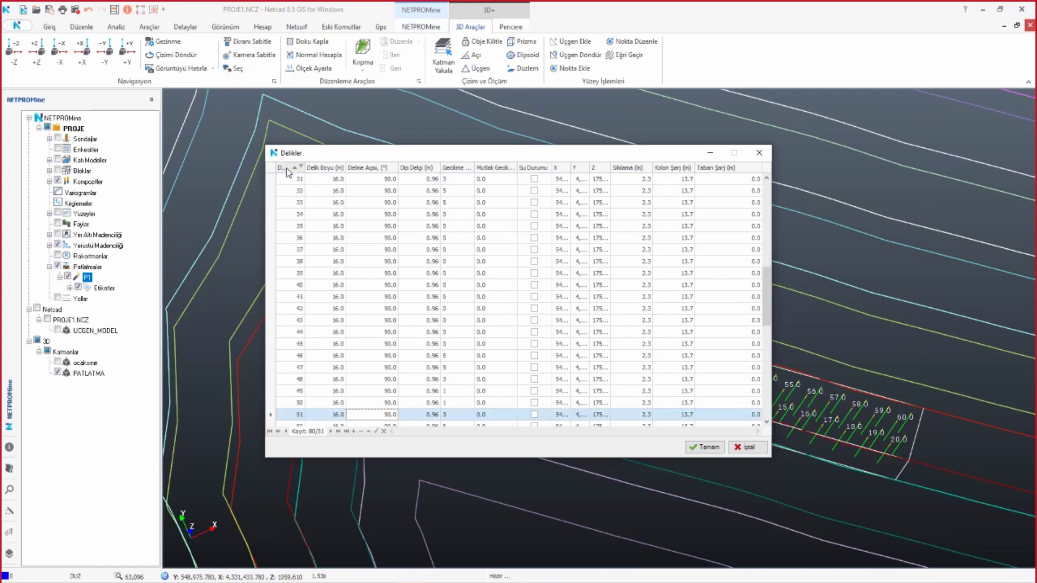
right_click(499, 215)
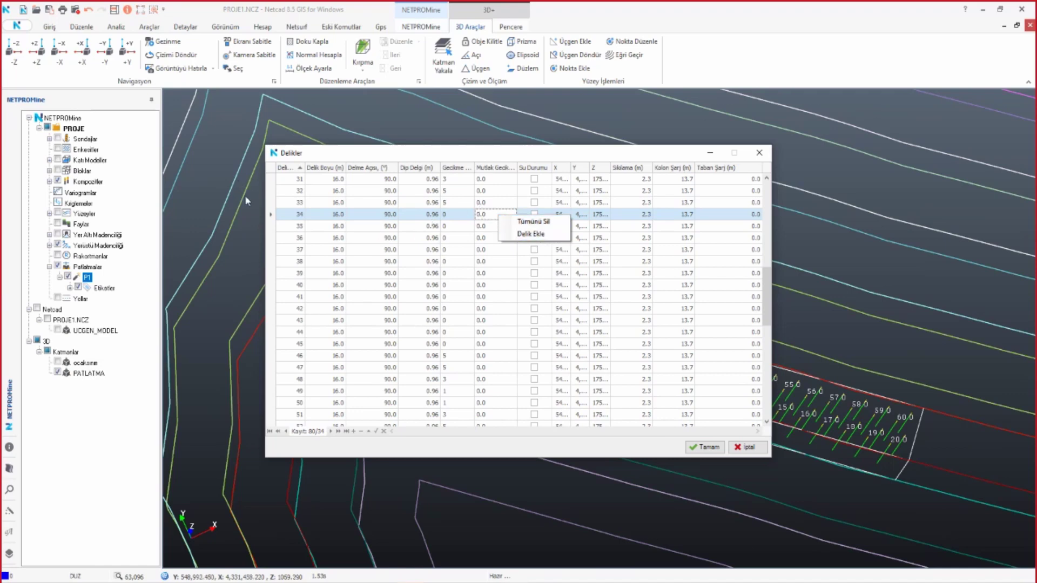
left_click(605, 163)
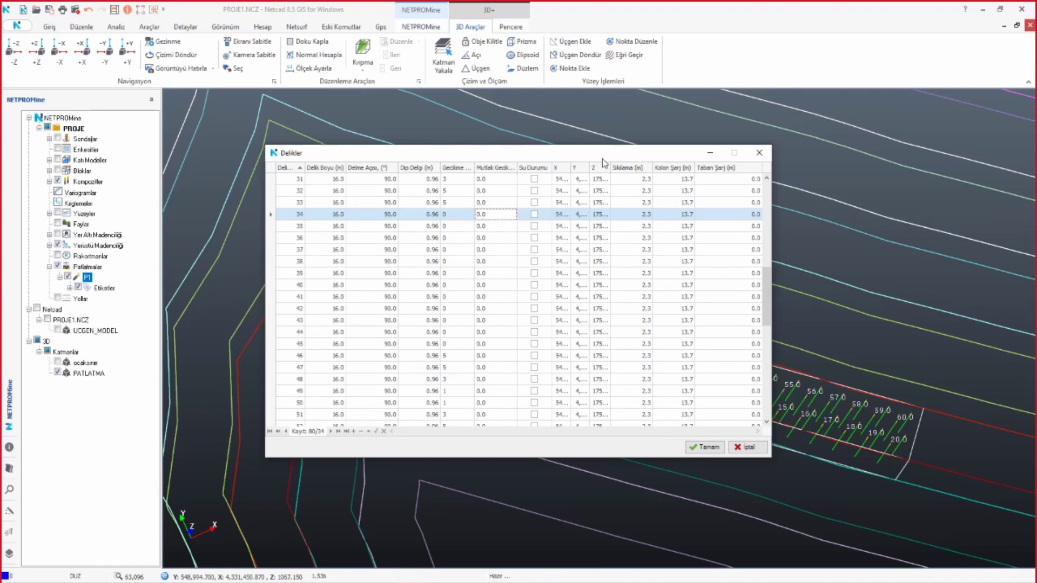
left_click(766, 157)
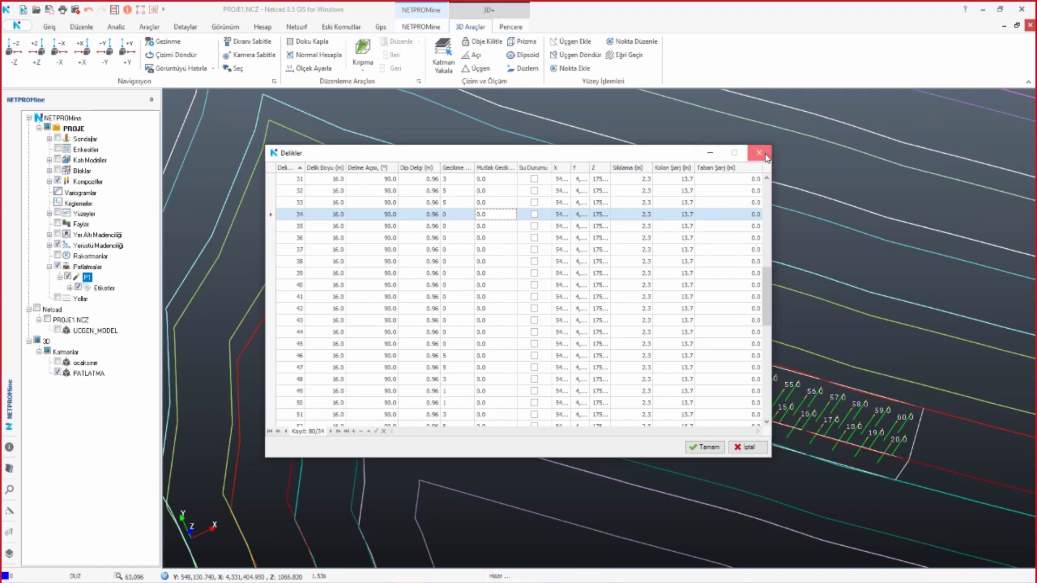
left_click(765, 157)
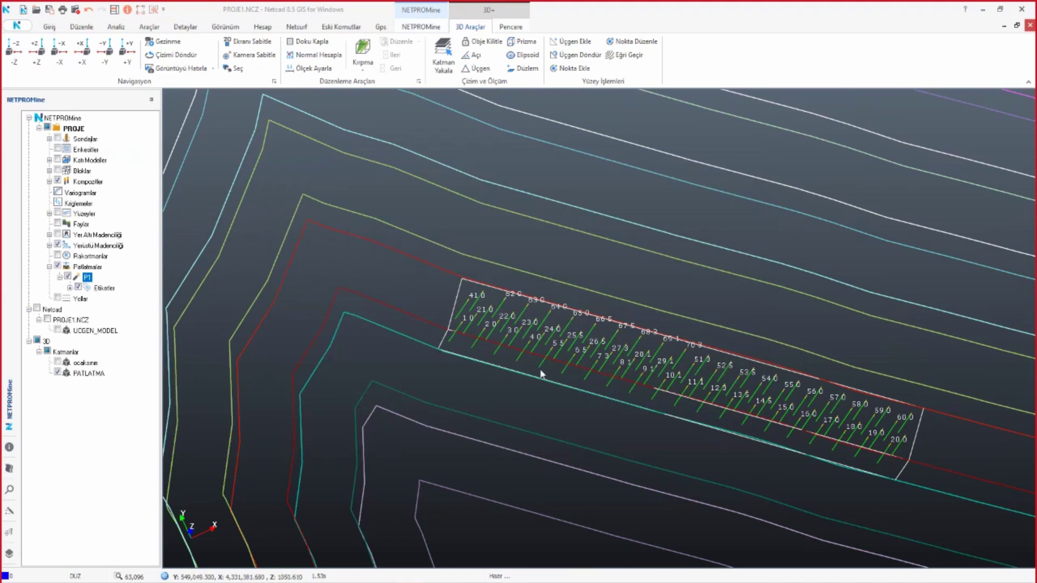
right_click(87, 280)
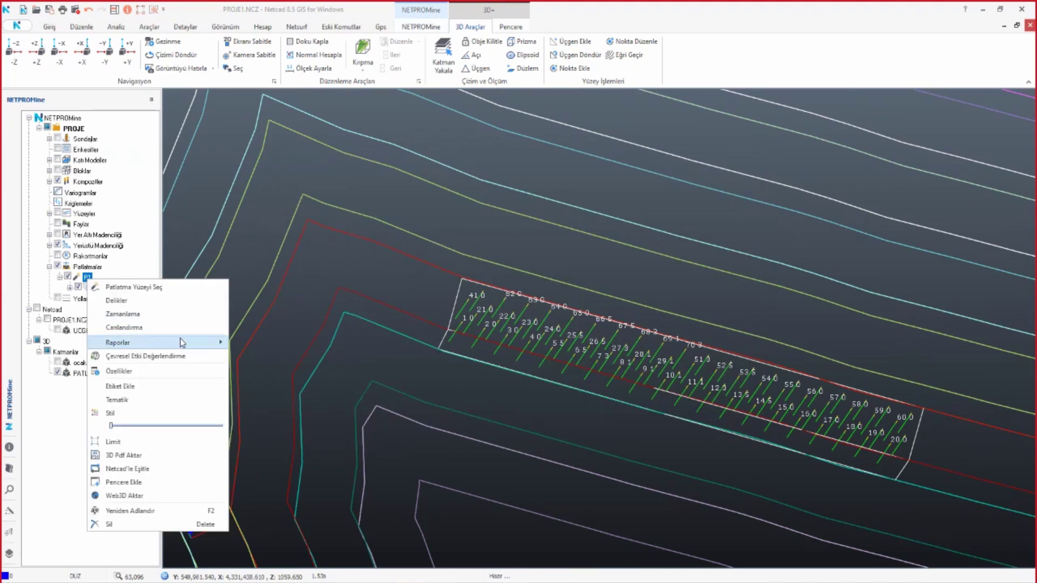
left_click(198, 331)
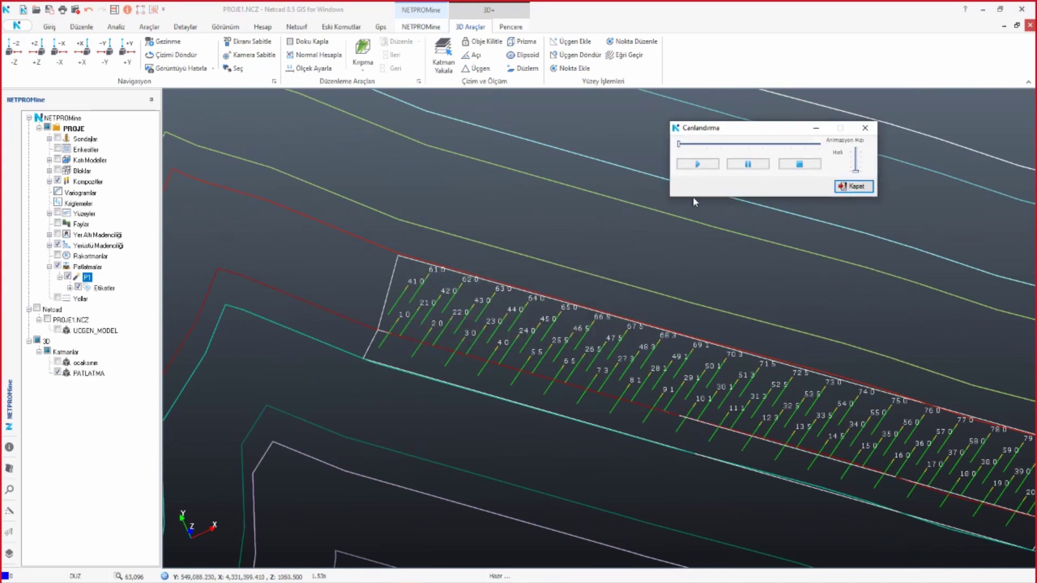
left_click(701, 164)
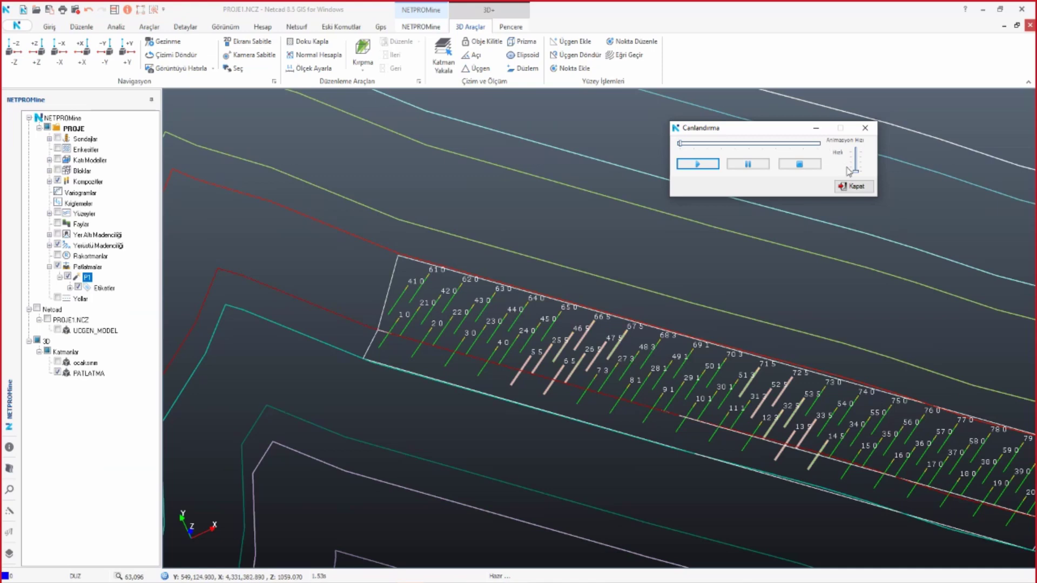
left_click_drag(855, 169, 855, 159)
left_click(702, 164)
left_click(852, 186)
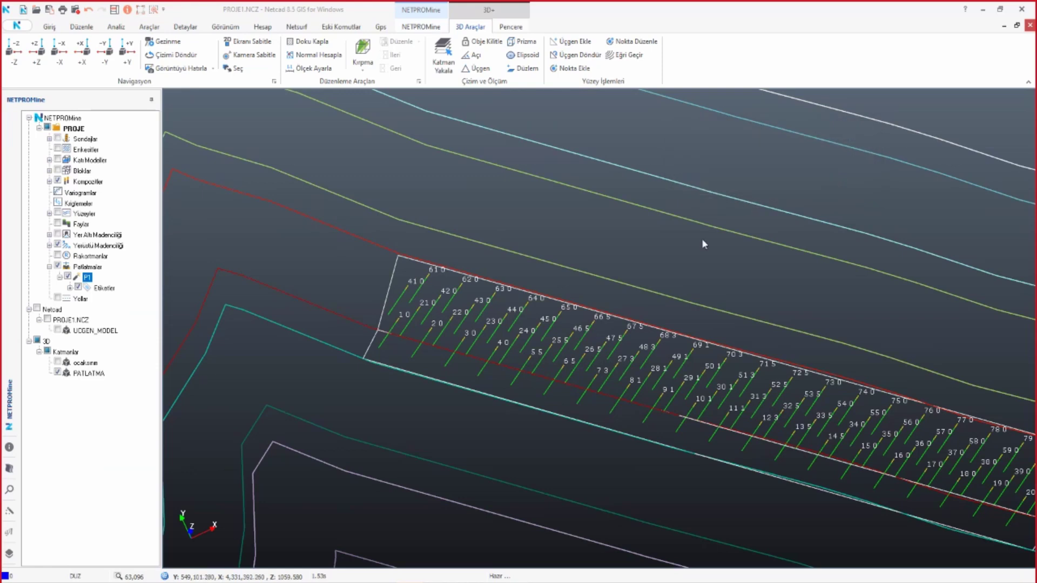
- Open blast P1's environmental impact assessment and look over its noise, vibration and flyrock tabs
left_click(26, 49)
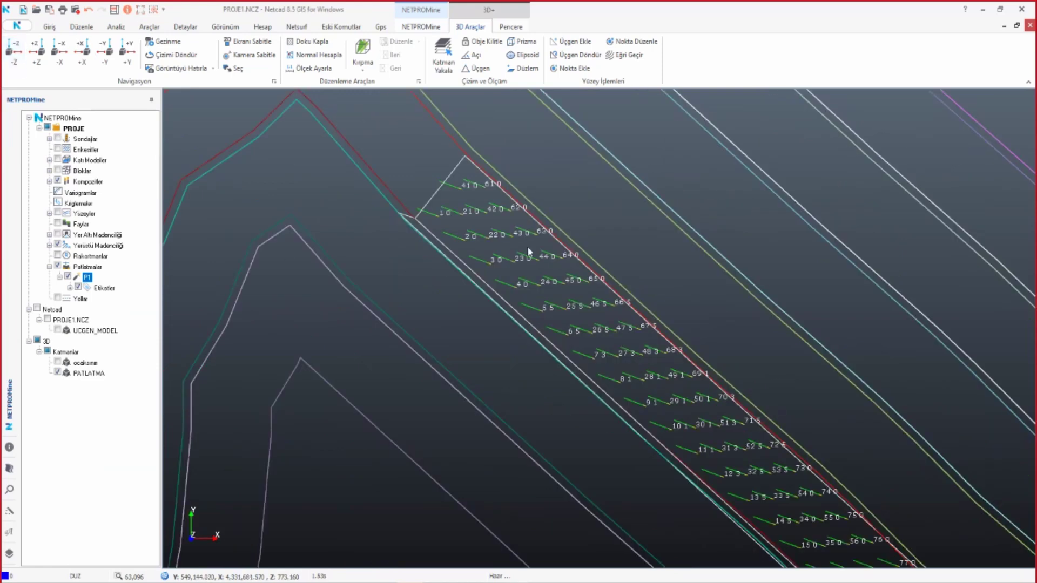
mouse_move(695, 346)
left_mouse_down()
mouse_move(532, 197)
mouse_move(595, 277)
mouse_move(581, 197)
left_mouse_up()
right_click(87, 278)
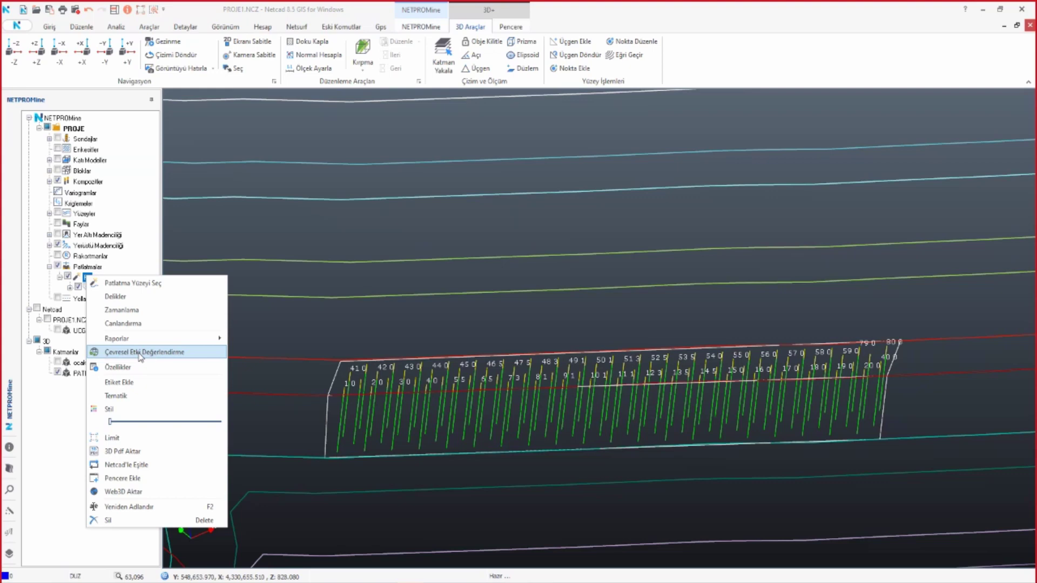
left_click(139, 357)
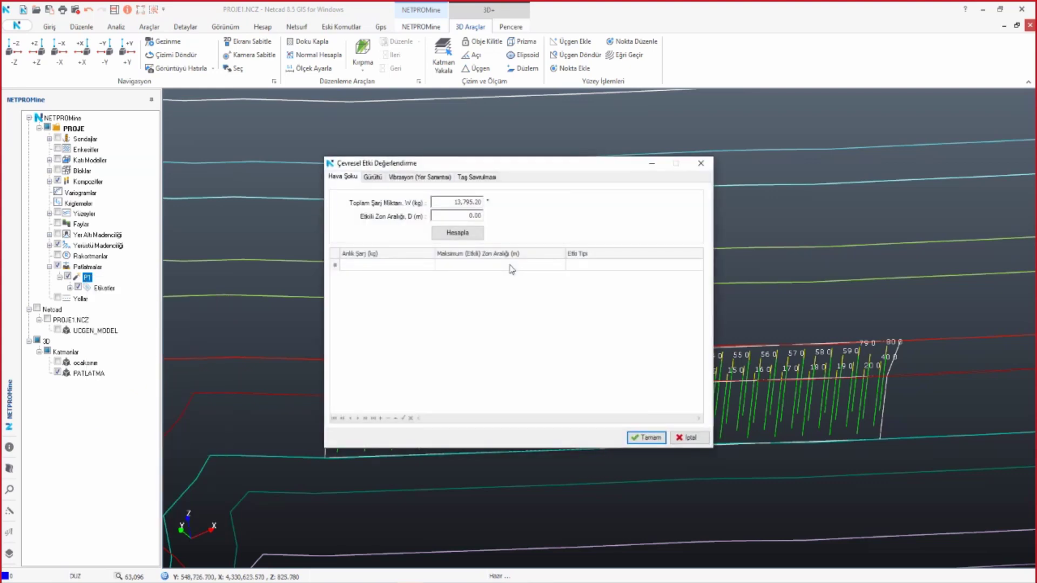
left_click(372, 177)
left_click(428, 178)
left_click(476, 177)
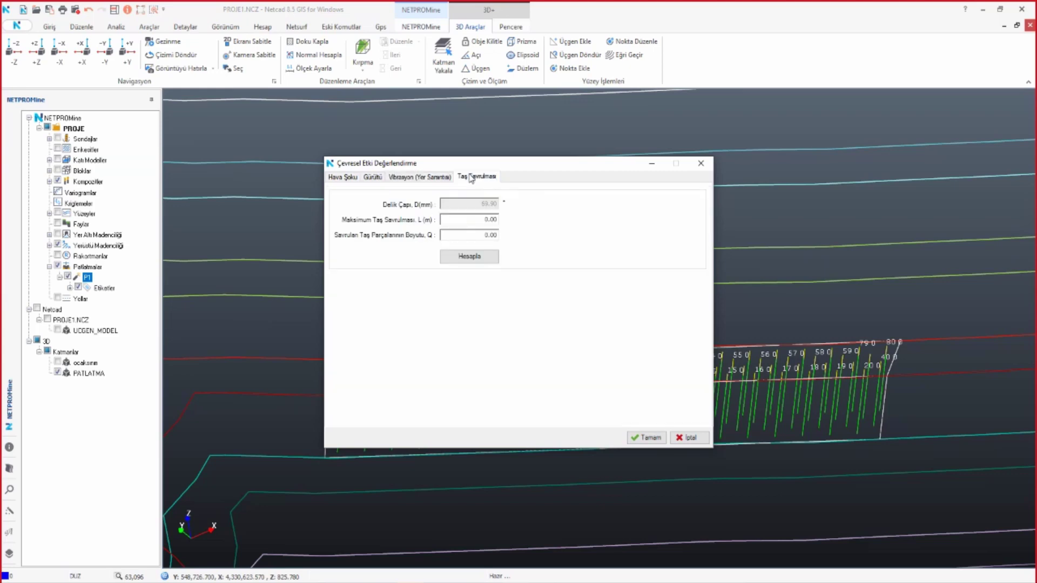
left_click(346, 177)
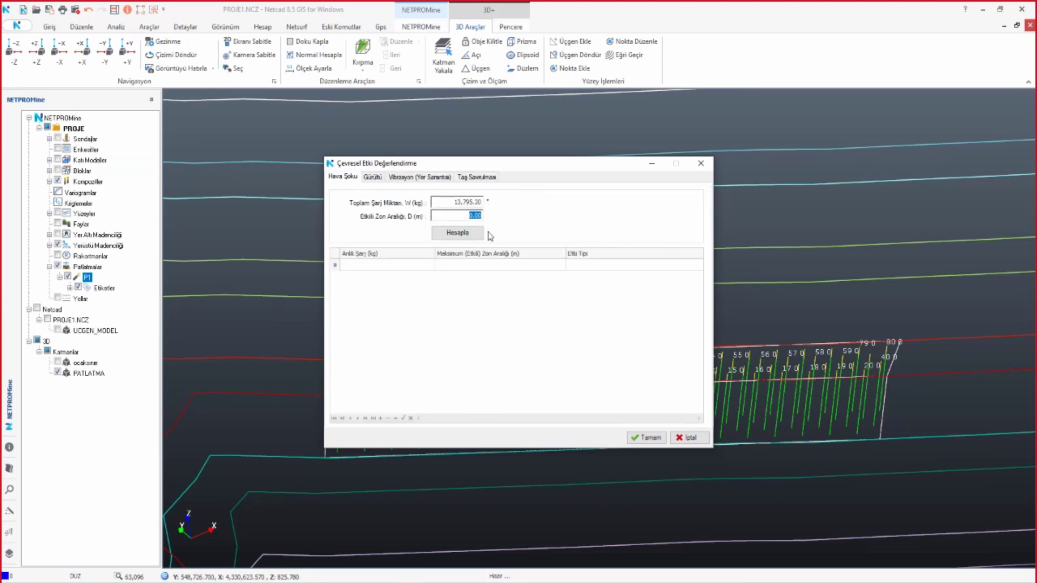
- Calculate the Hava Şoku air-blast zones at 500, 1,000, 1,500 and 2,000 m
type("500")
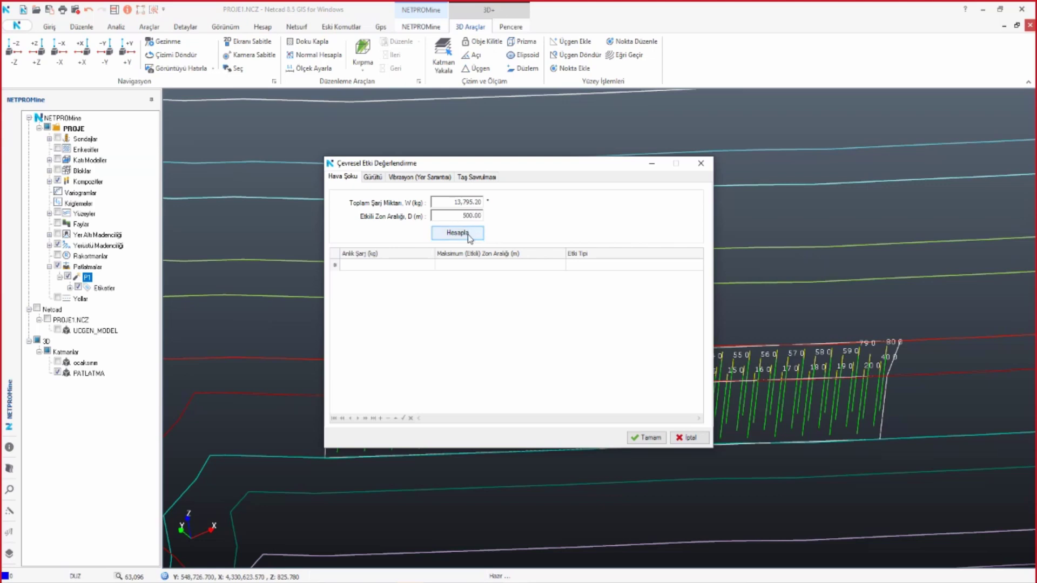
left_click(467, 236)
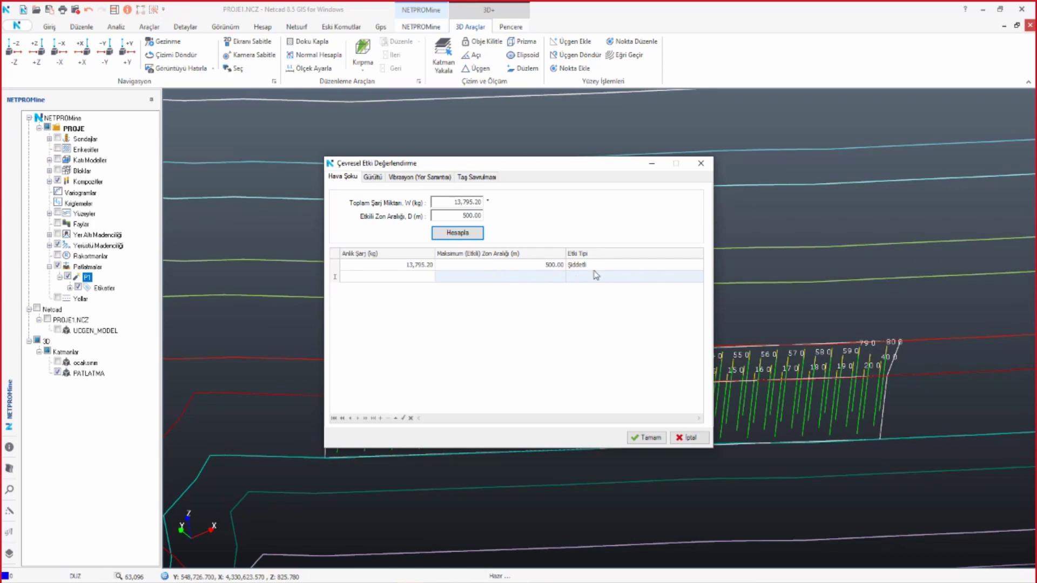
left_click(457, 216)
type("1000")
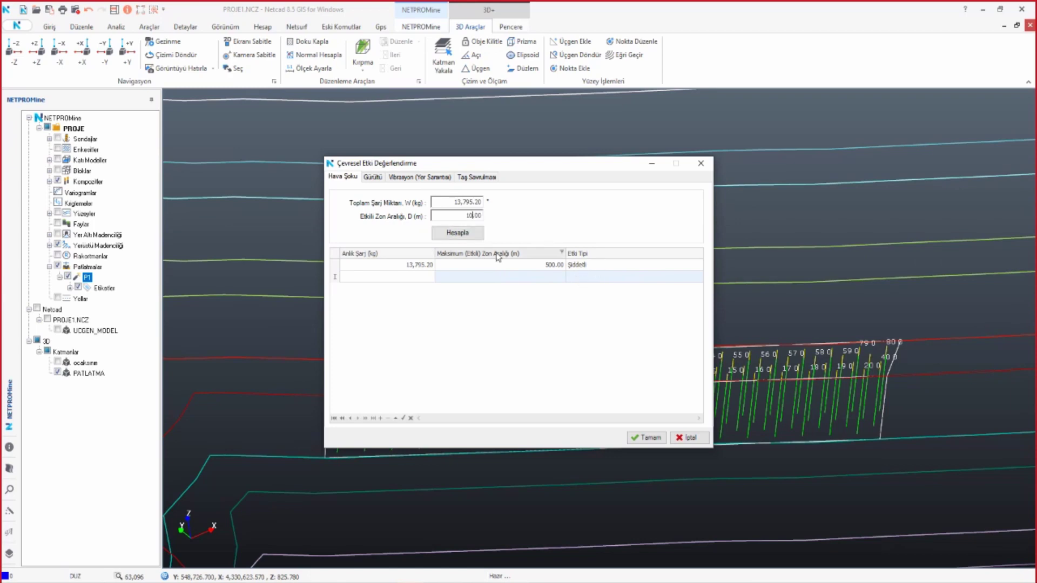
left_click(457, 232)
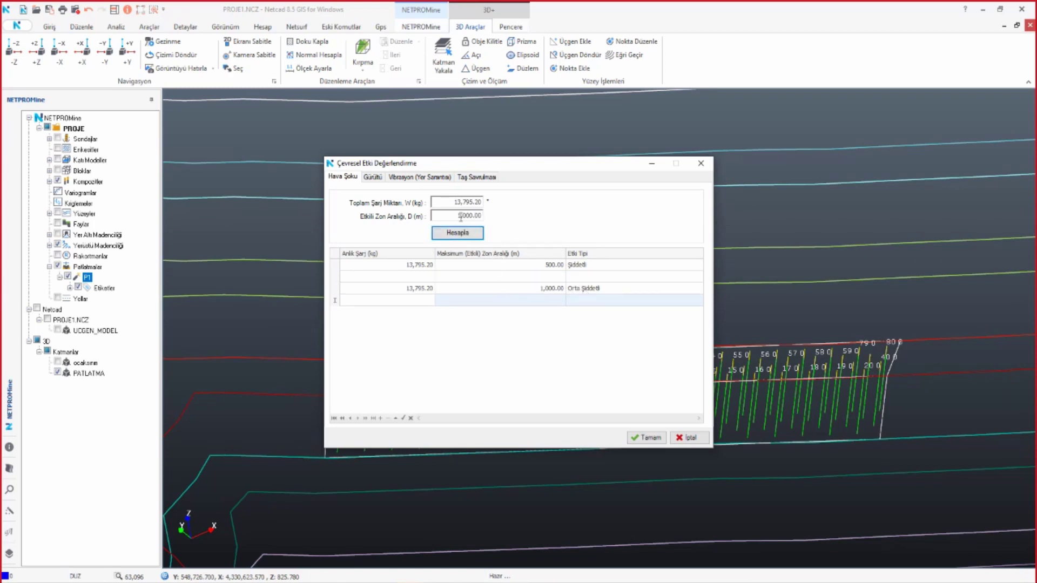
double_click(461, 216)
type("15000")
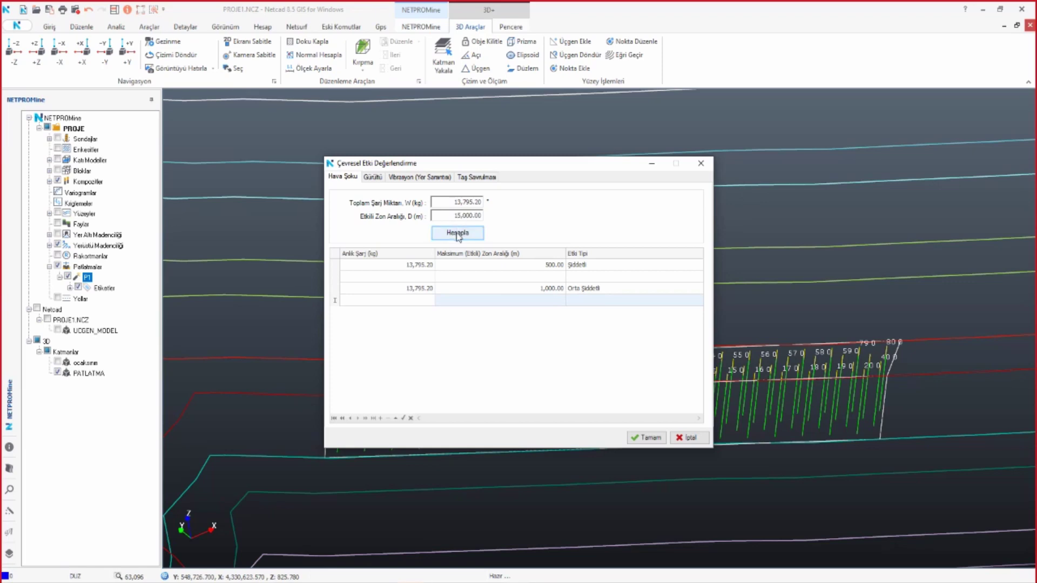
left_click(457, 235)
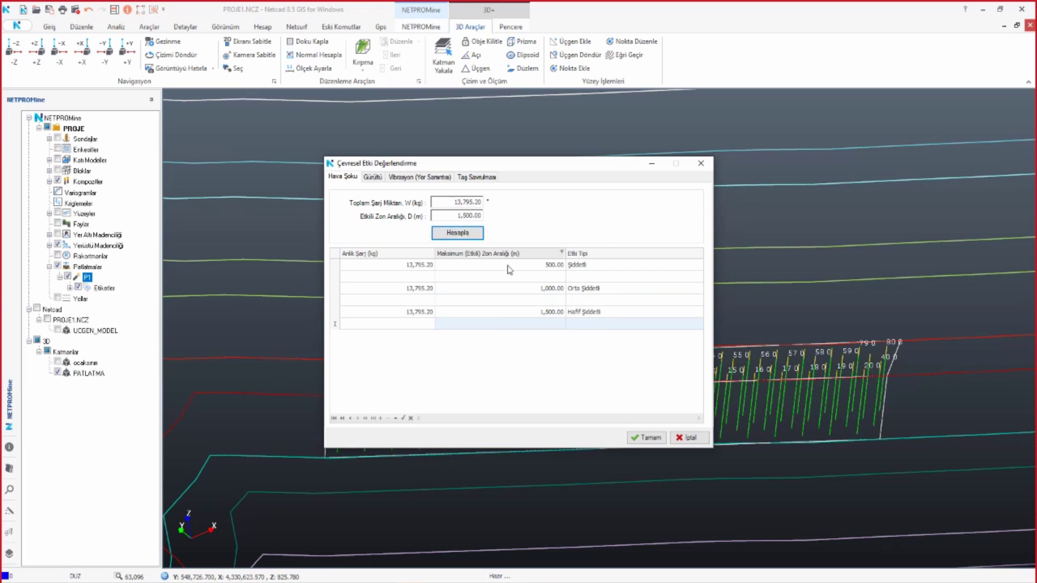
double_click(452, 217)
type("2000")
left_click(458, 233)
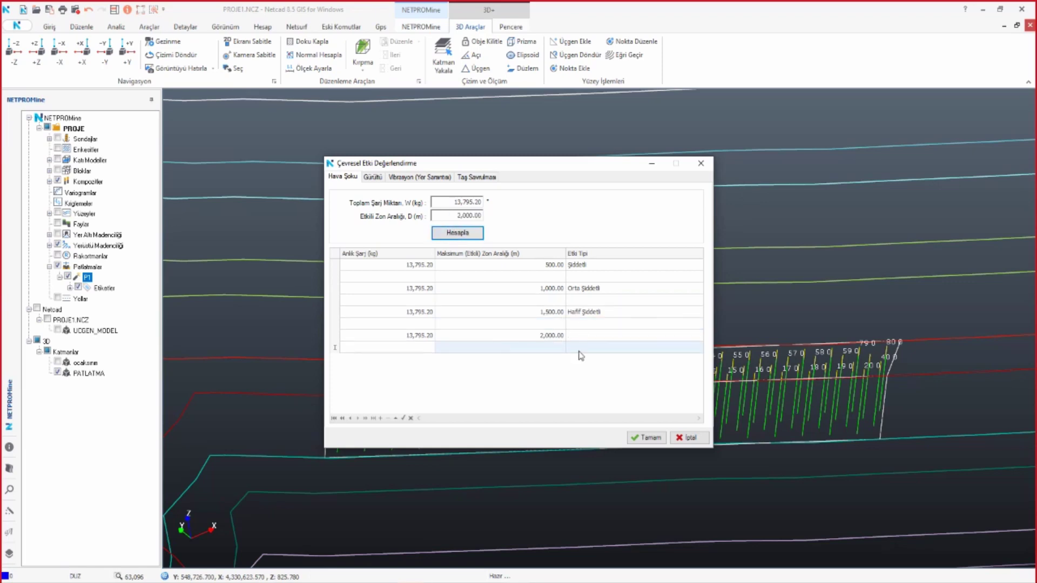
- Check the 2,000 m result and request the Gürültü report in Excel
left_click(597, 338)
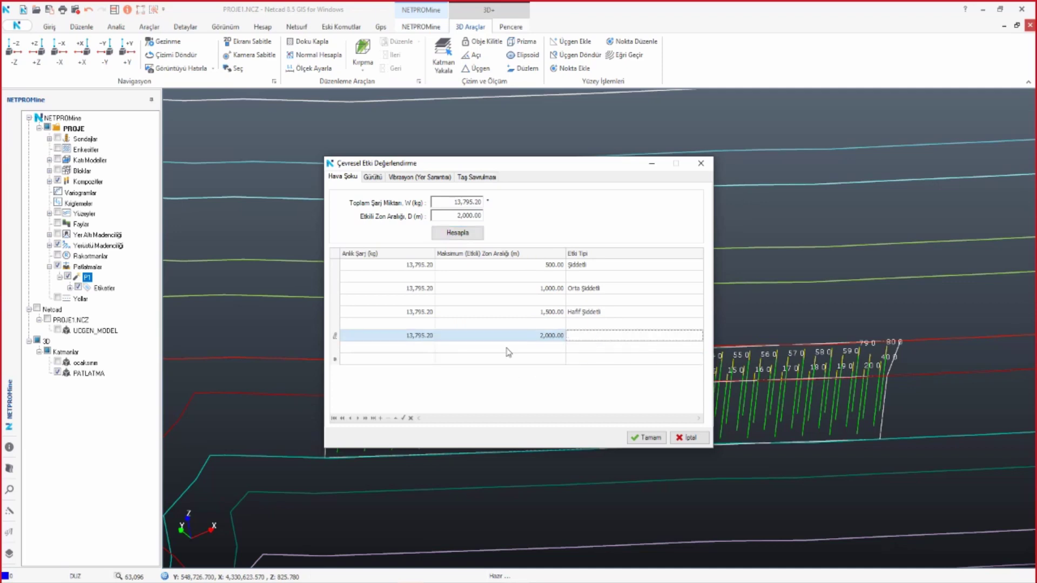
right_click(482, 291)
mouse_move(515, 313)
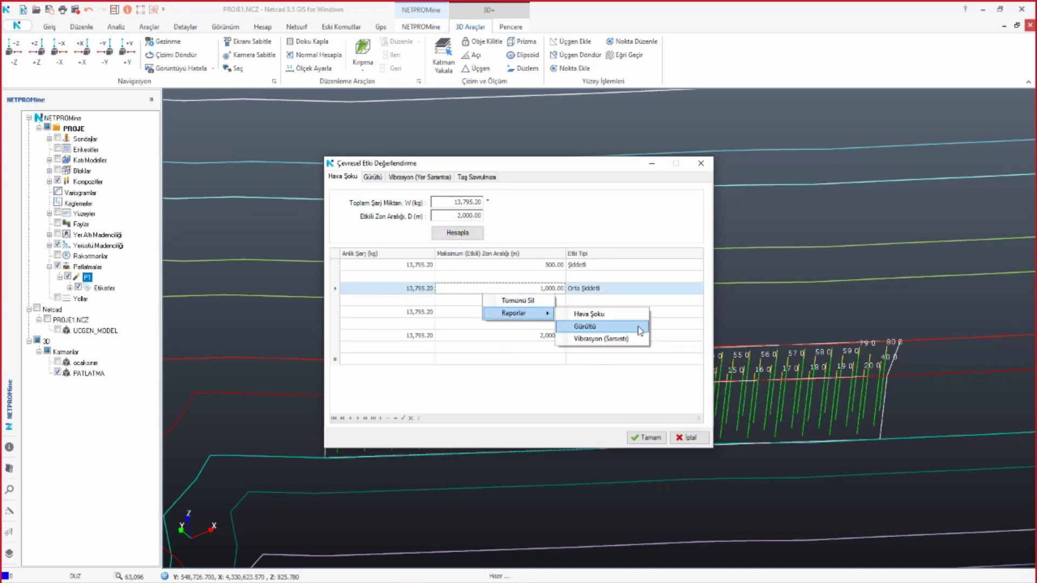
left_click(621, 315)
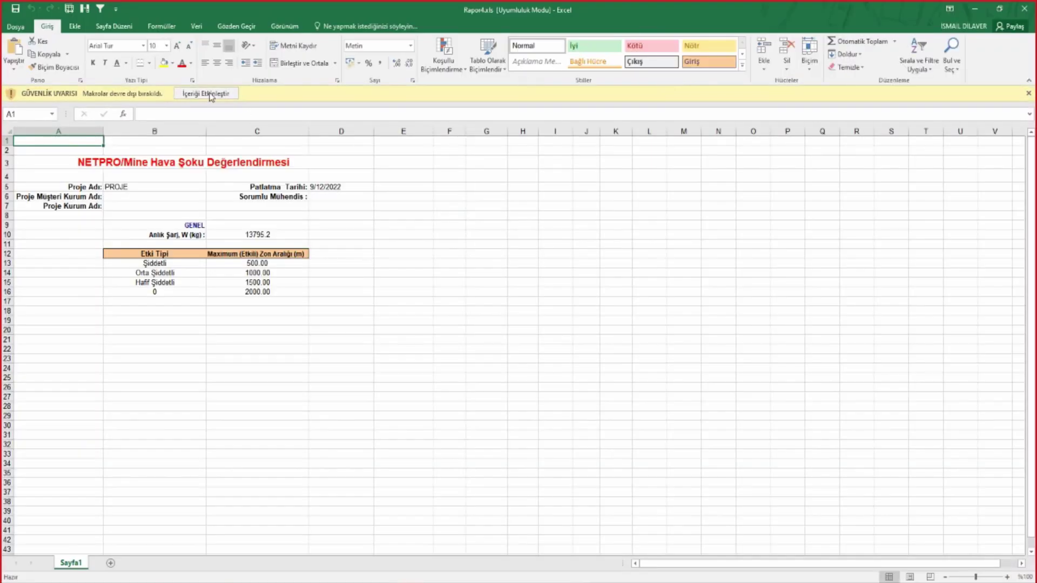
- Enable editing of Rapor4.xls, inspect its impact-zone cells B13:C16, then return to Netcad
left_click(214, 95)
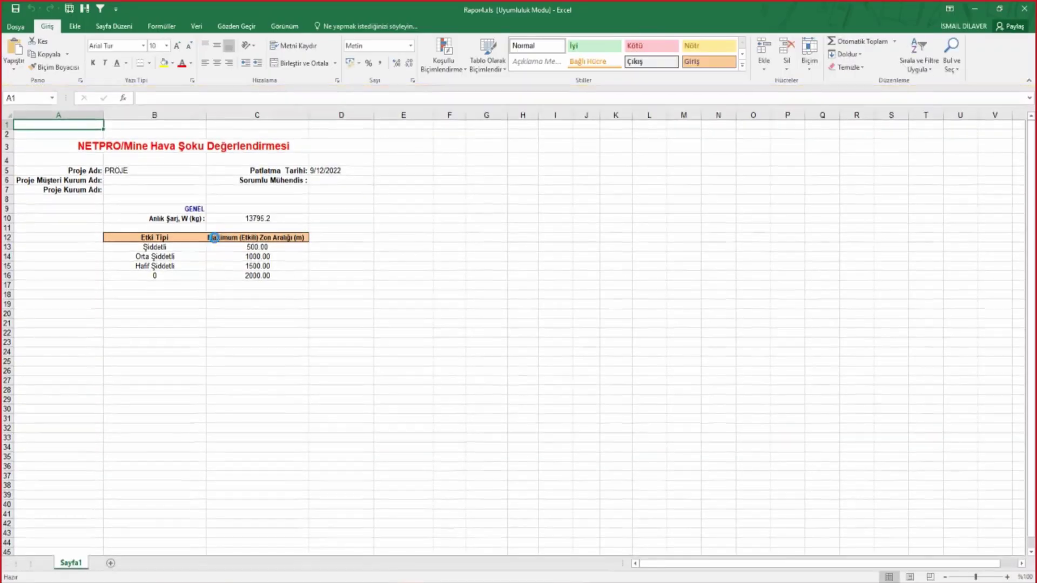
left_click(976, 8)
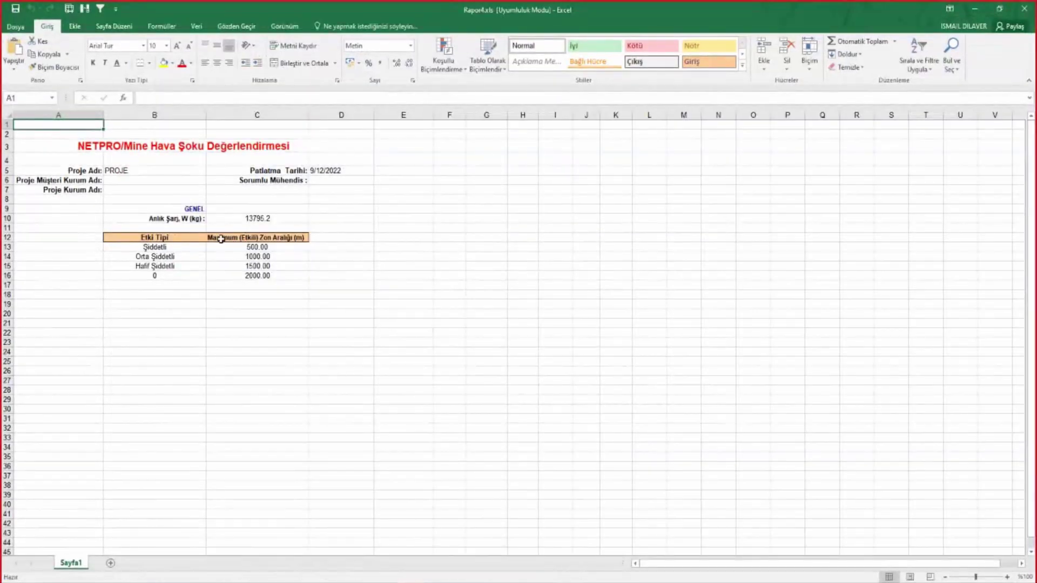
left_click(169, 246)
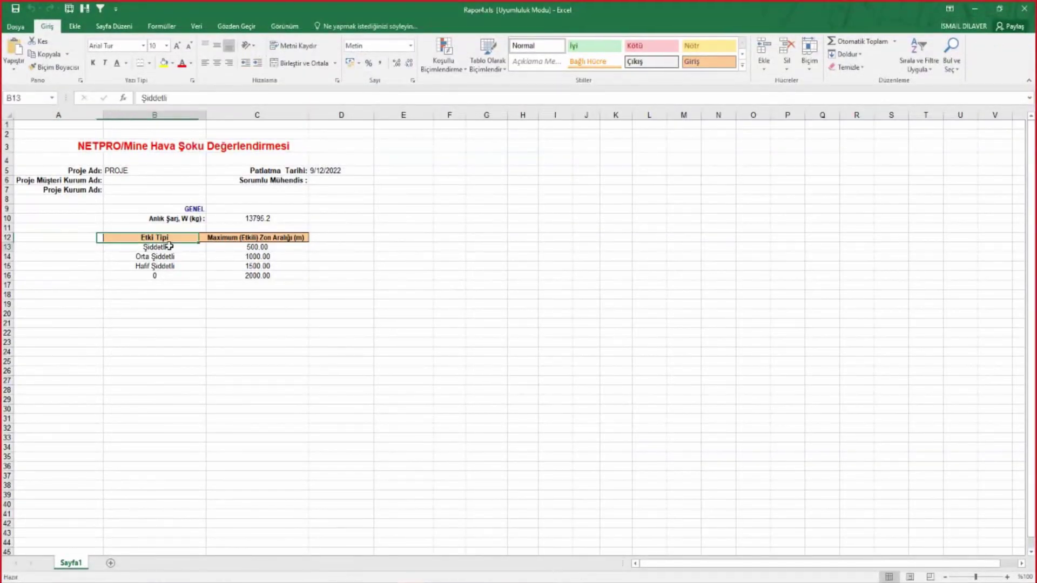
left_click_drag(169, 246, 251, 276)
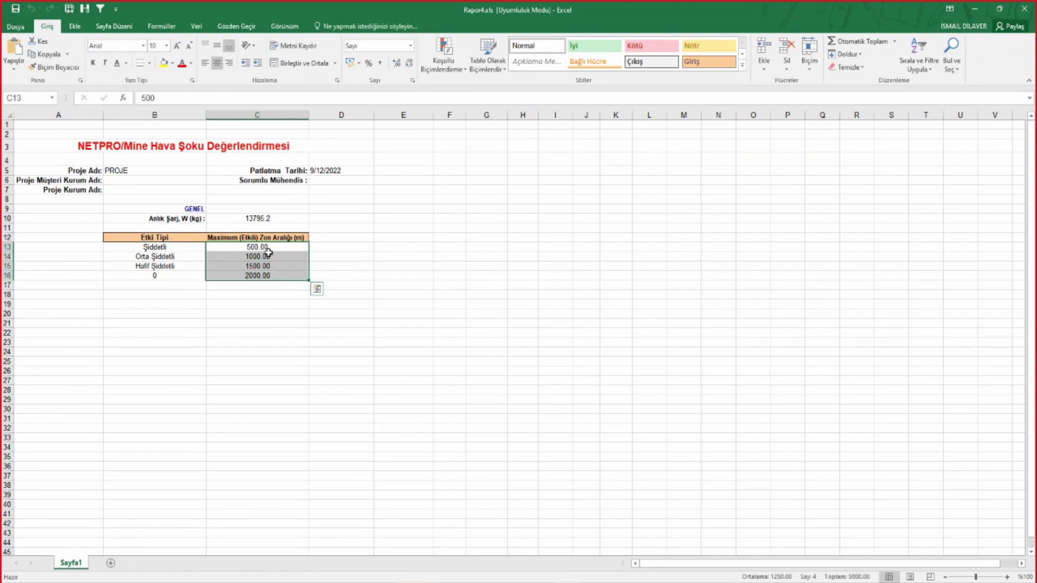
left_click(155, 256)
left_click(157, 285)
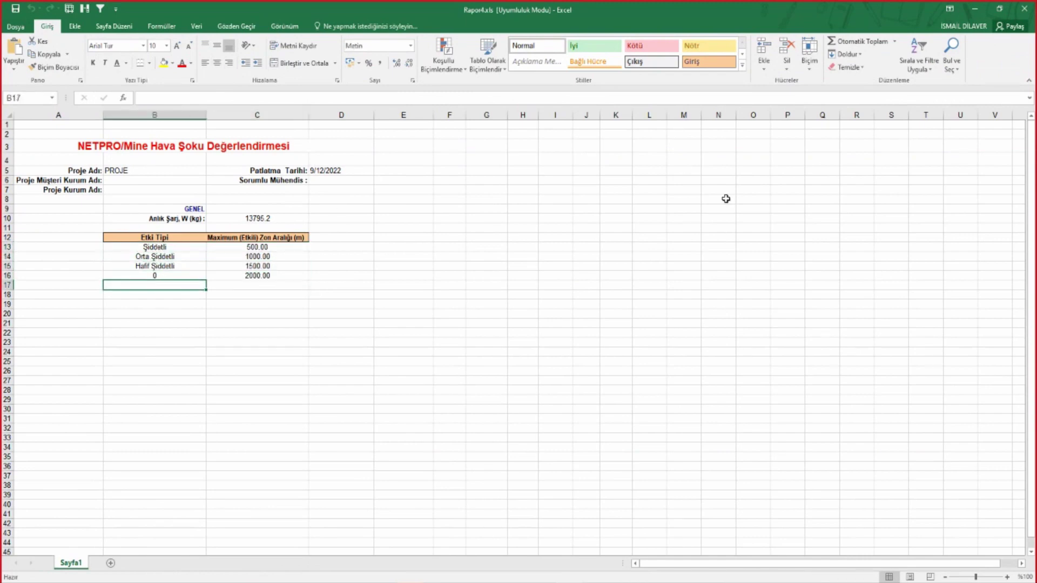
left_click(1025, 9)
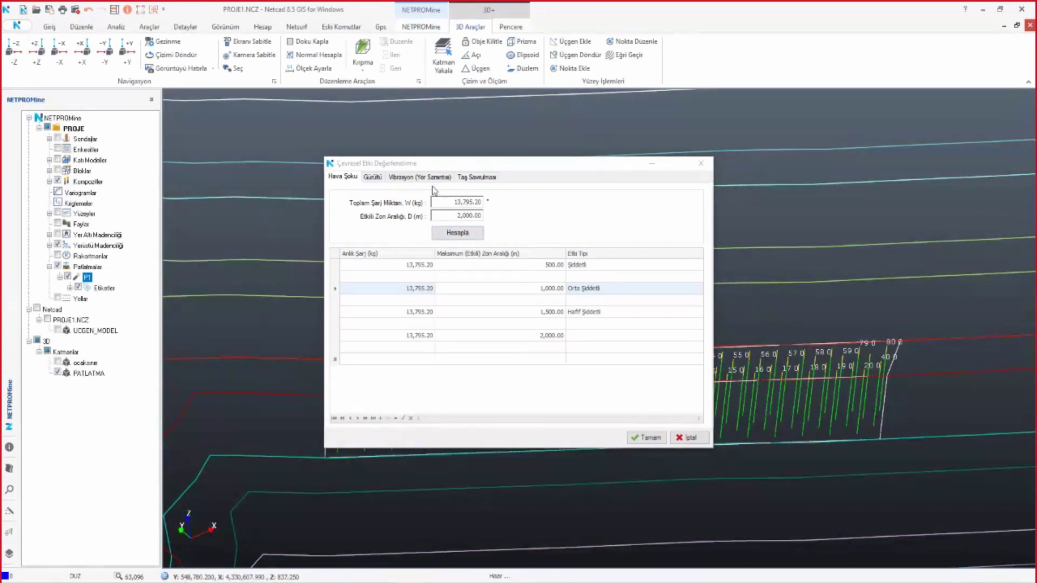
- Compute Gürültü noise levels in 500 m steps (68.251–56.209 dBA) and request the noise report
left_click(372, 177)
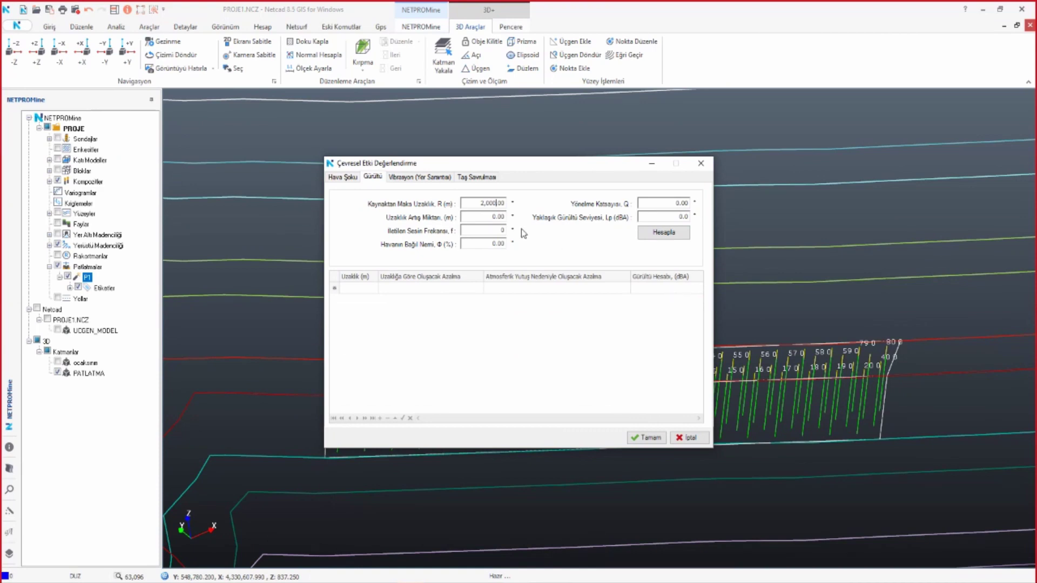
type("500")
type("12")
left_click(666, 214)
type("120")
left_click(666, 236)
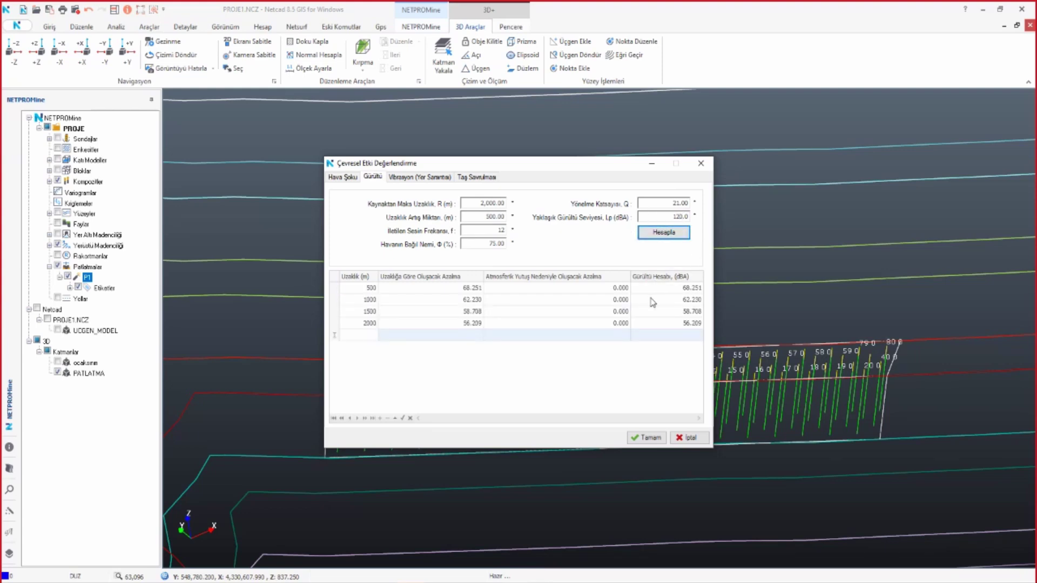
left_click(351, 326)
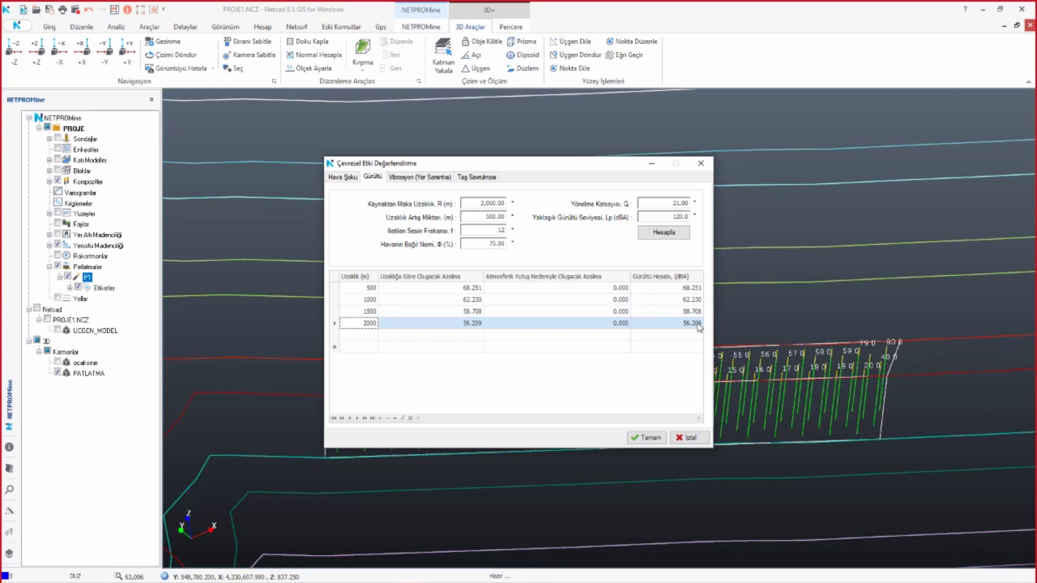
right_click(493, 338)
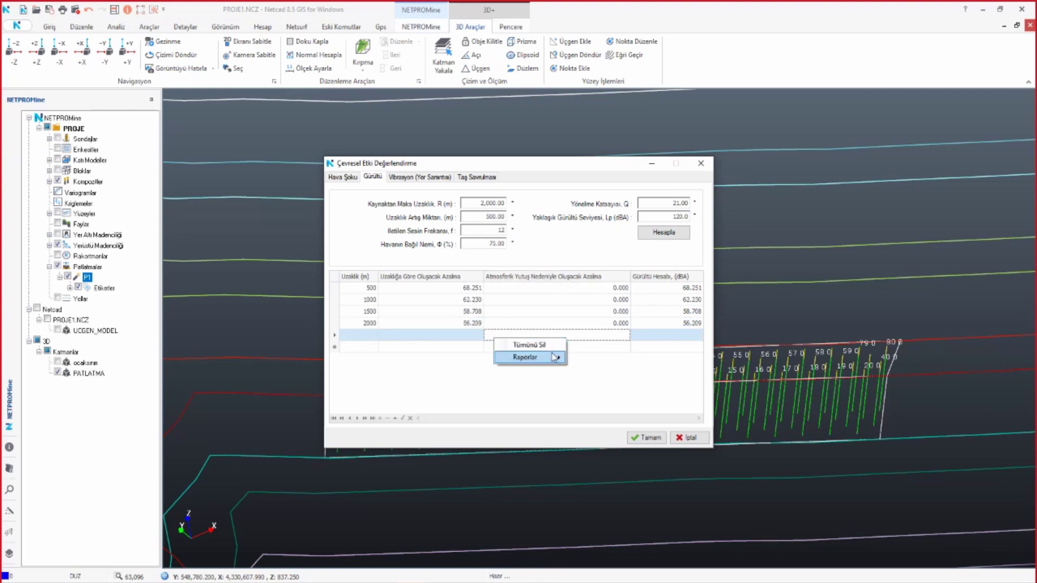
mouse_move(526, 358)
left_click(591, 378)
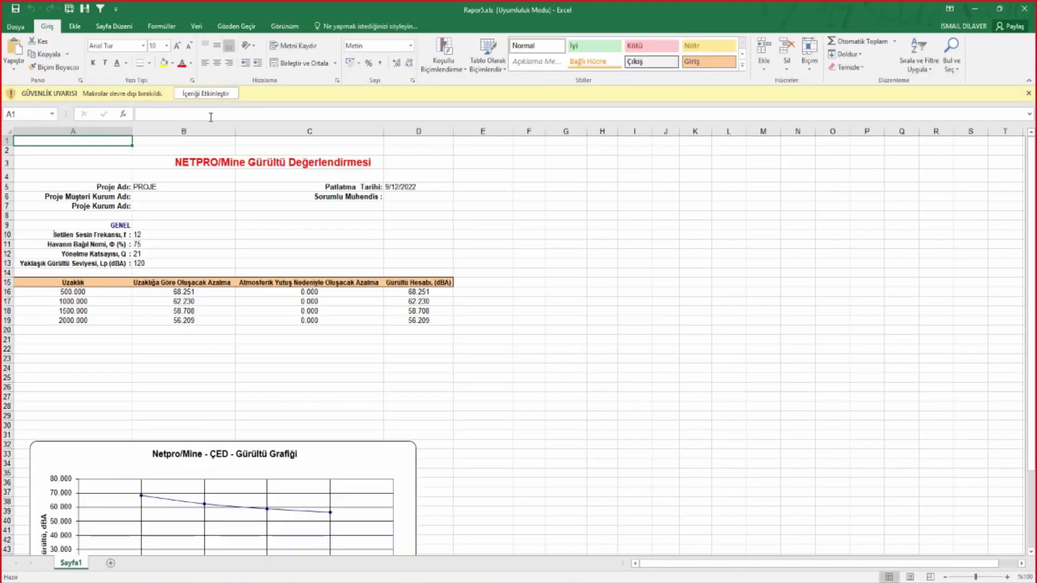
- Scroll down to the noise chart in Rapor5.xls, then close Excel
scroll(268, 226, "down", 1, "ctrl")
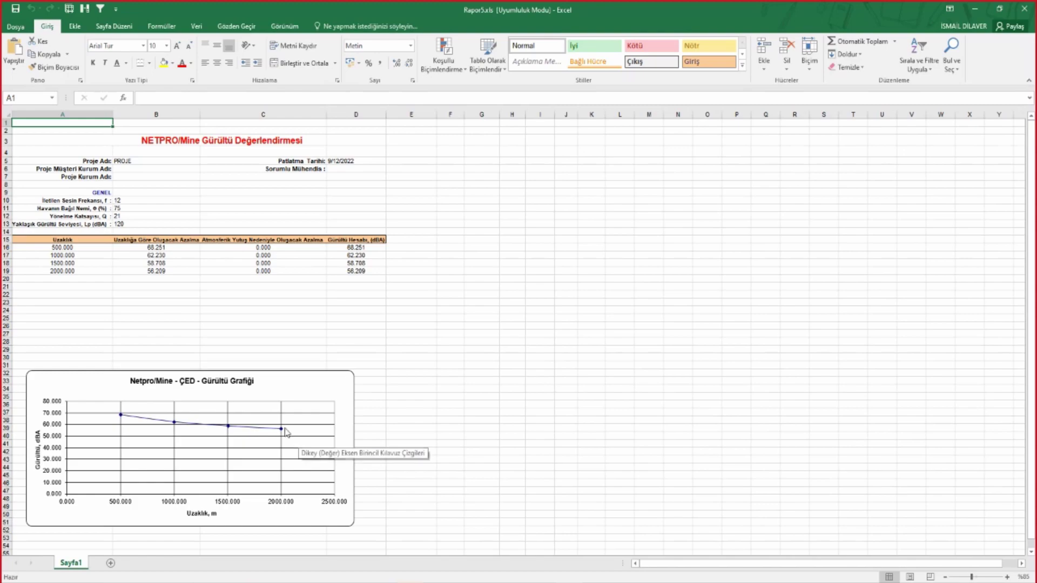
left_click(1025, 9)
- Set vibration coefficients k 130, K 8 and β 13, calculate, and request the Vibrasyon report
left_click(419, 177)
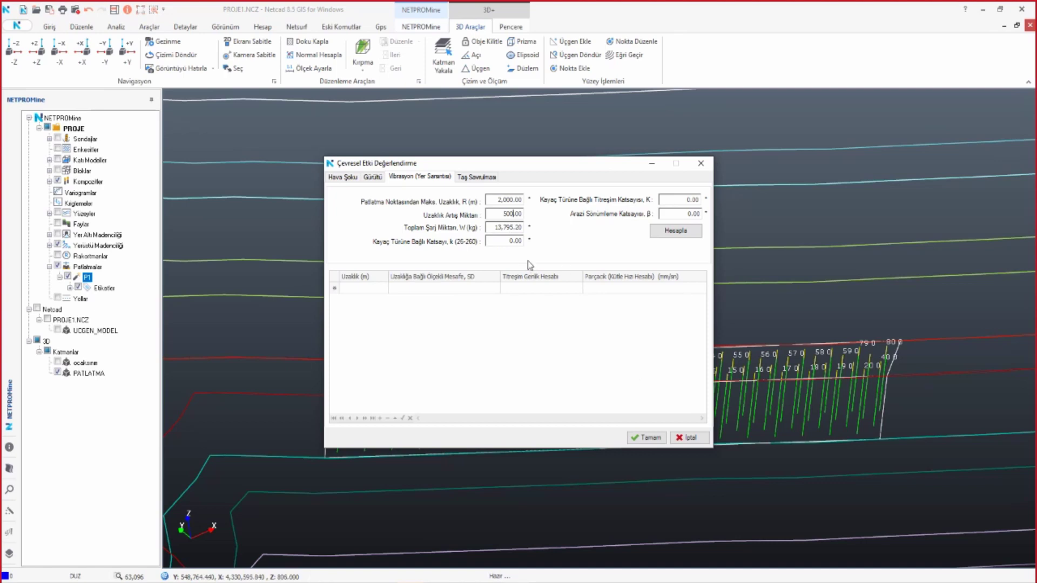
left_click_drag(518, 163, 447, 160)
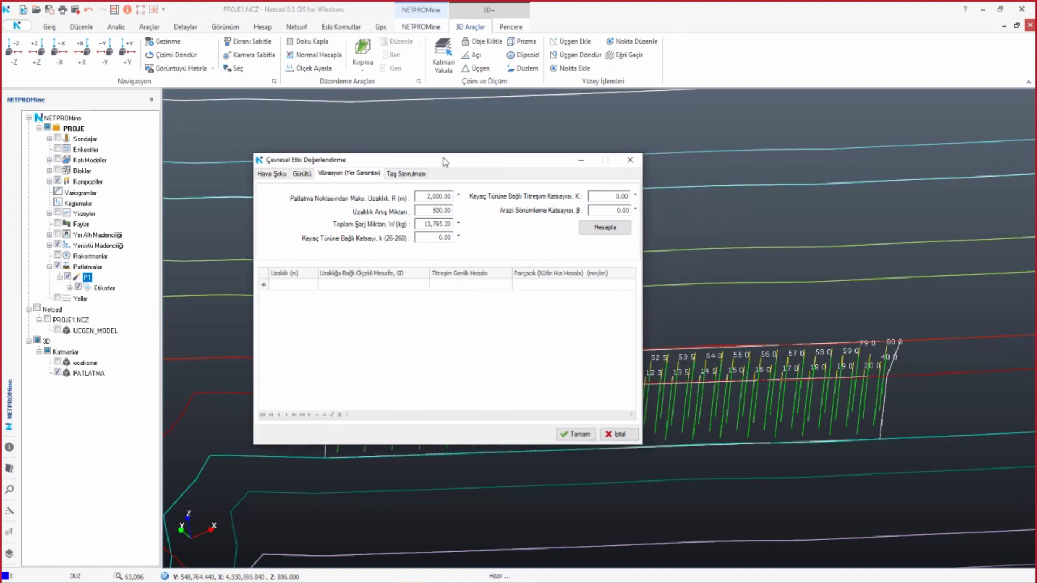
left_click(429, 238)
left_click(601, 197)
type("3")
left_click(609, 230)
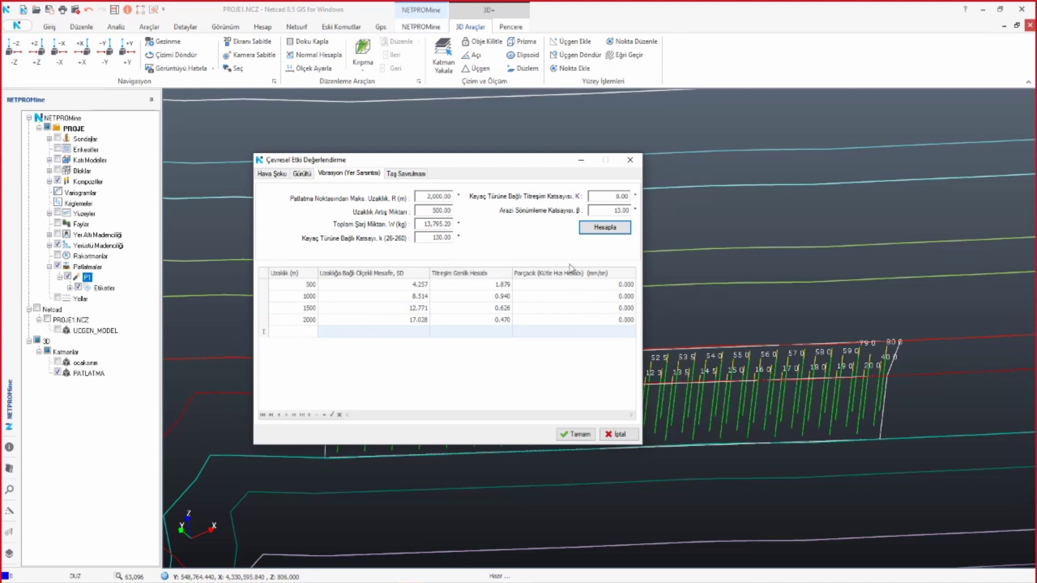
right_click(484, 319)
mouse_move(519, 337)
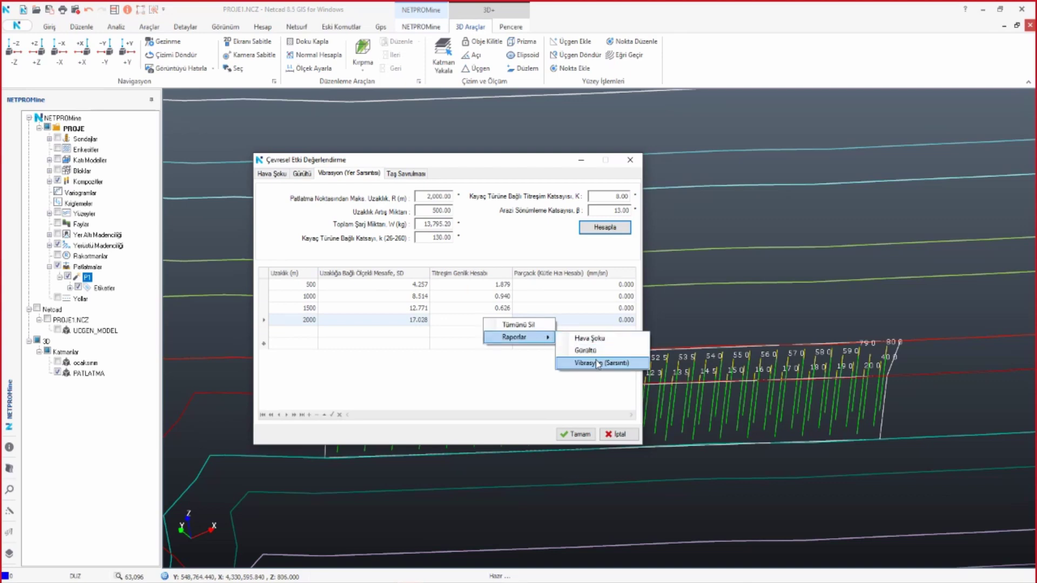
left_click(598, 364)
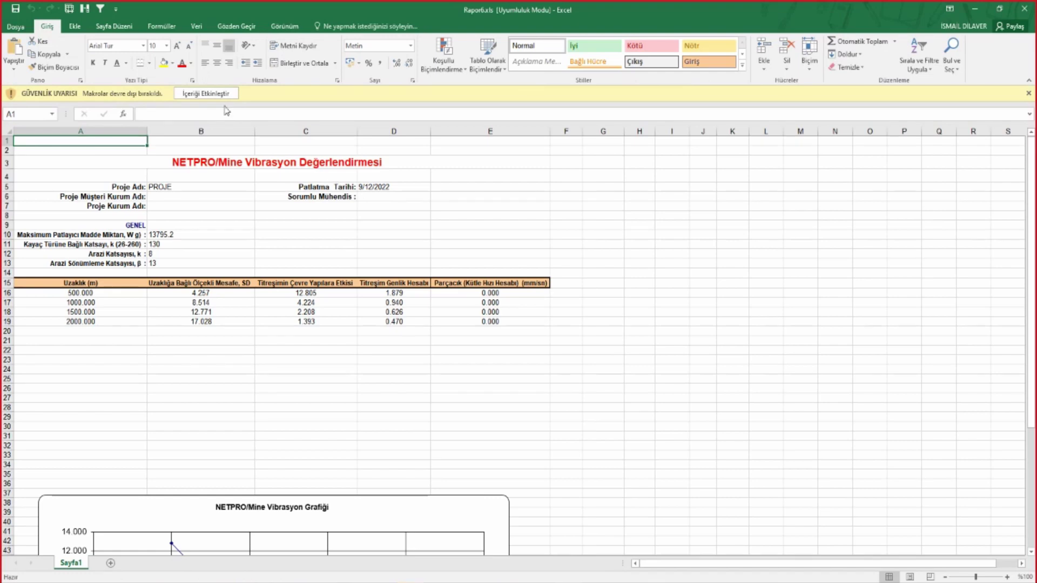
- Enable Rapor6.xls content and scroll through its results table and vibration chart
left_click(216, 94)
scroll(335, 337, "down", 2)
scroll(336, 337, "down", 2)
scroll(336, 337, "down", 2)
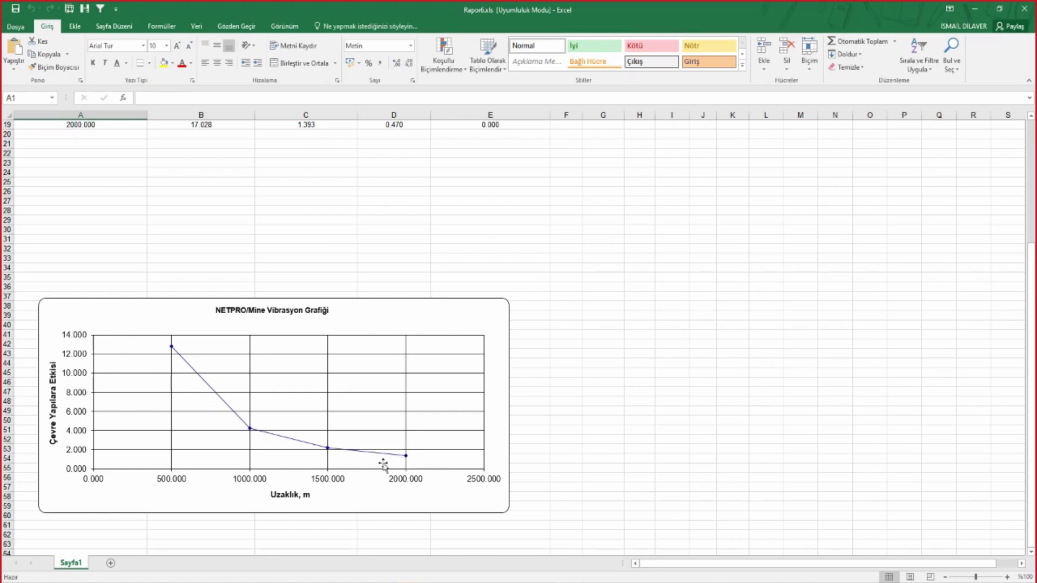
scroll(621, 327, "up", 4)
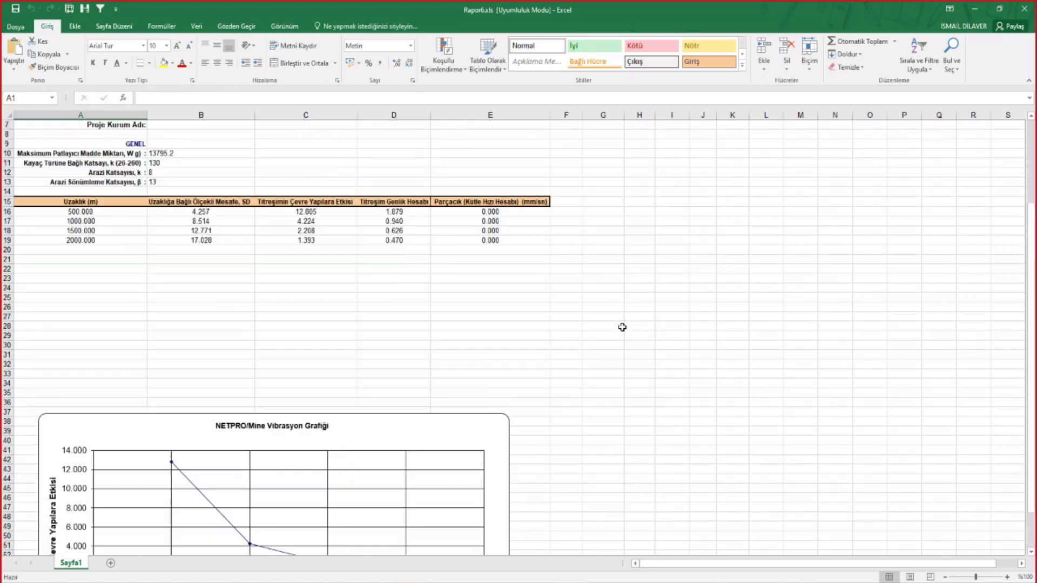
scroll(597, 327, "up", 2)
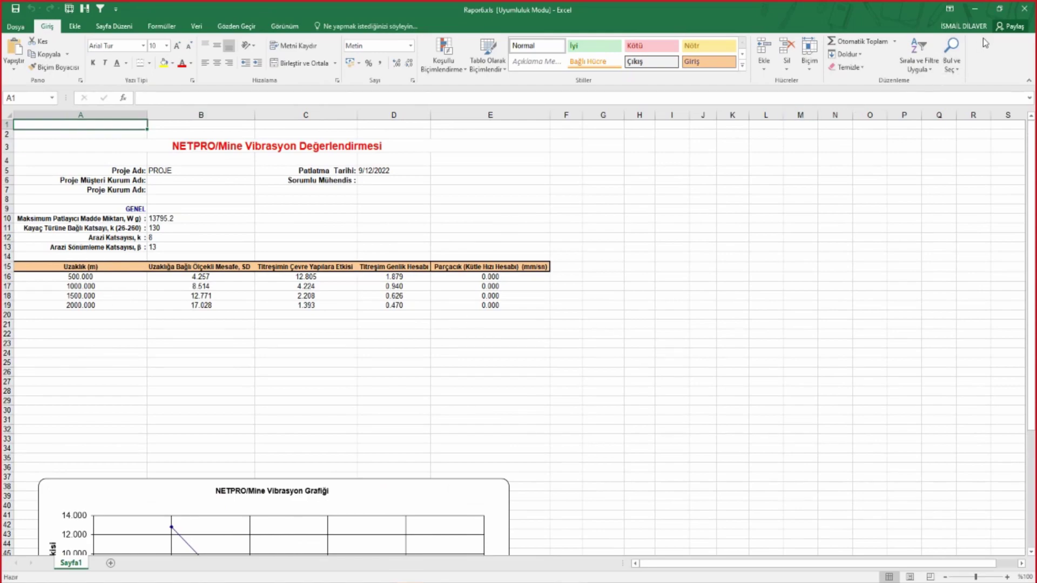
- Close the vibration report, compute flyrock (4.41 m throw, 1.69 fragment size) and accept the assessment
left_click(1025, 9)
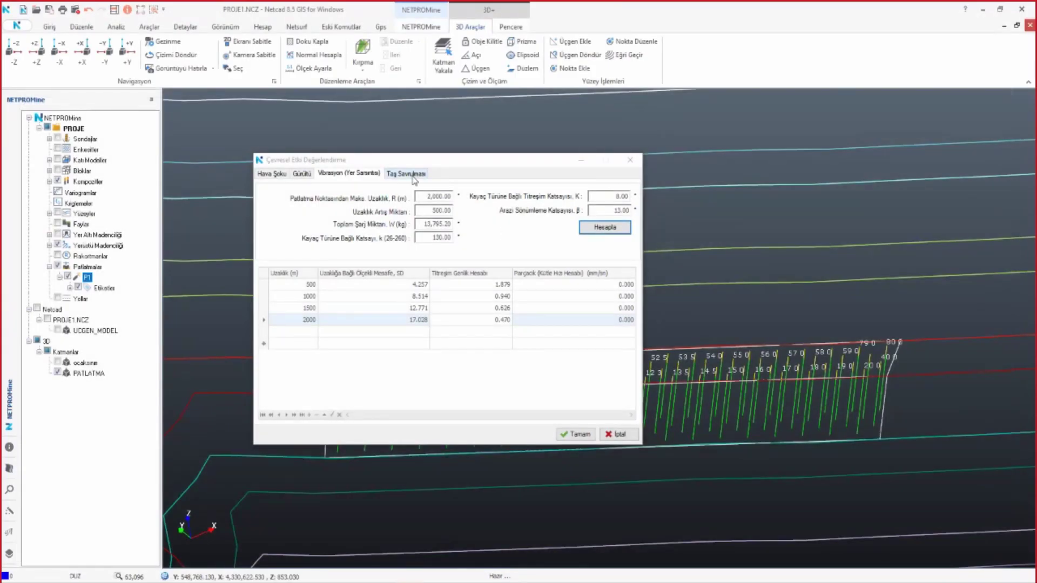
left_click(409, 173)
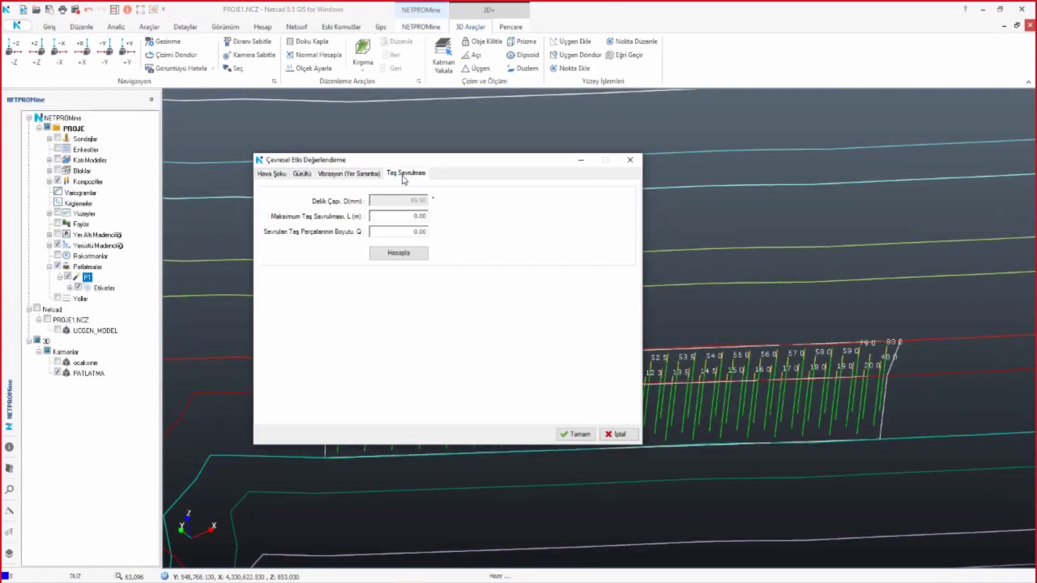
left_click(392, 260)
left_click(573, 435)
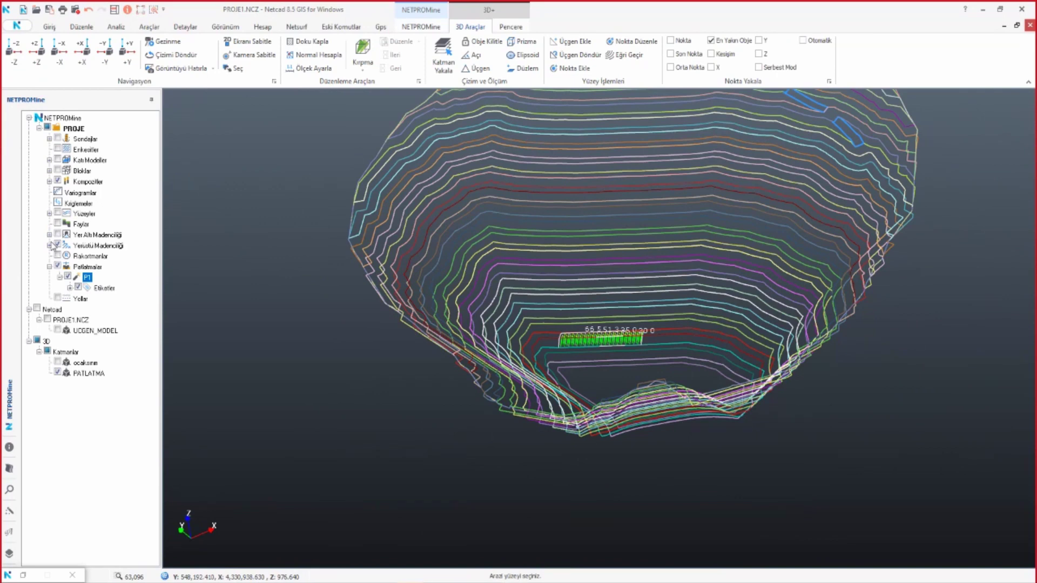
- Pick the terrain surface on which P1's impact zones are drawn
left_click(49, 246)
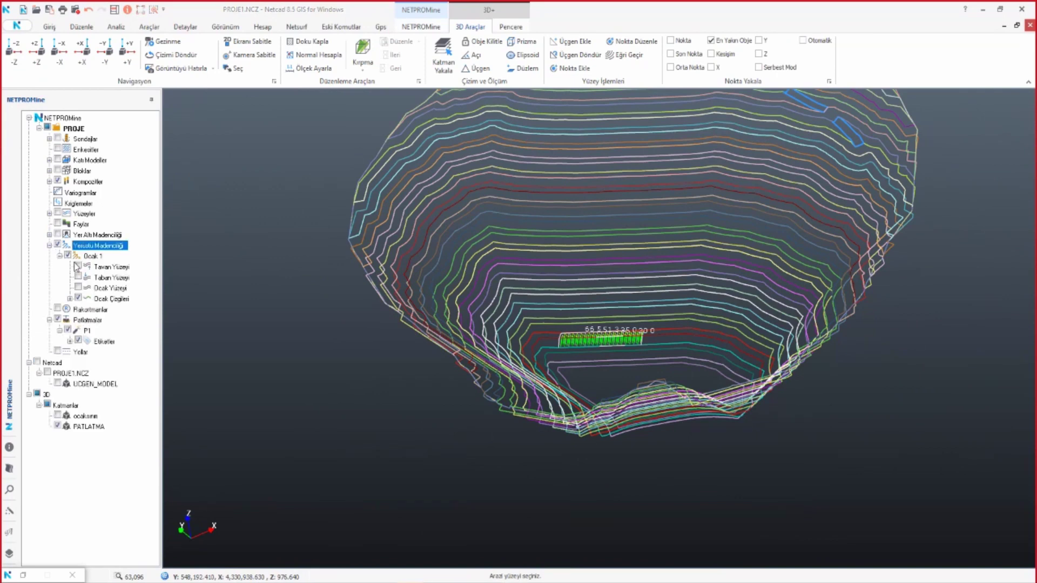
left_click(78, 278)
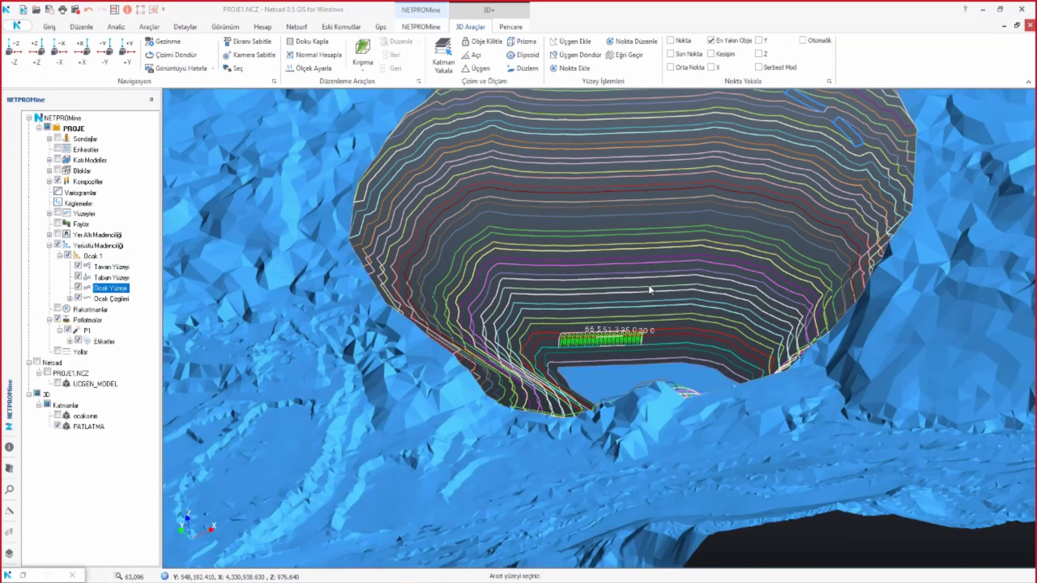
scroll(595, 351, "up", 2)
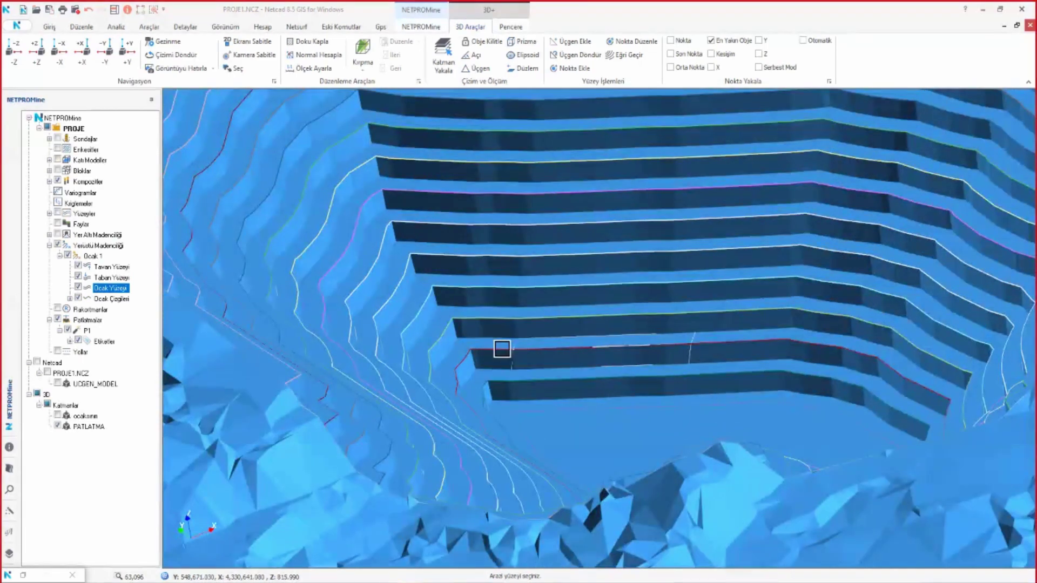
scroll(495, 356, "up", 1)
scroll(454, 362, "up", 1)
left_click(379, 361)
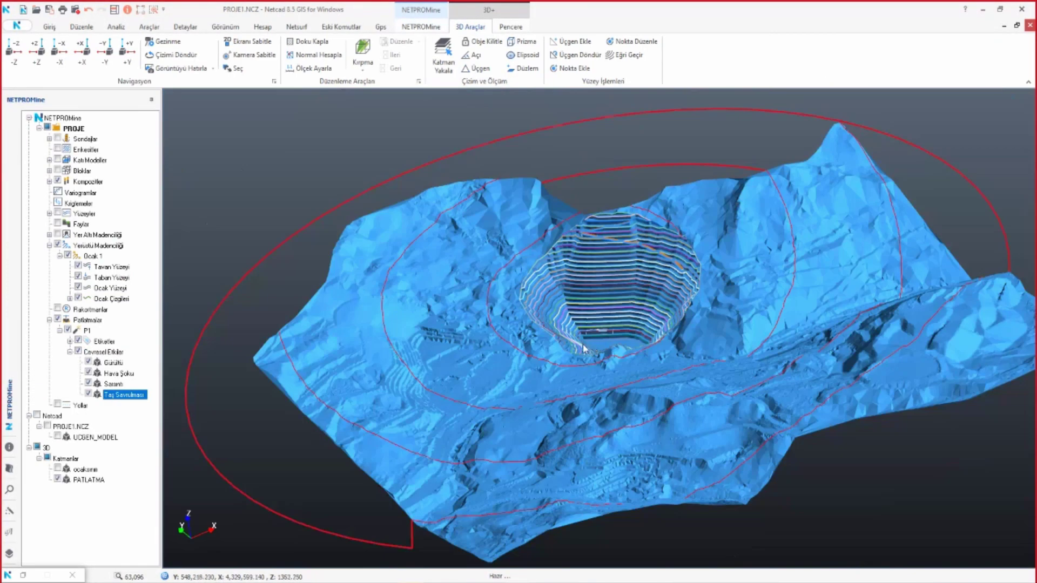
left_click_drag(642, 403, 656, 294)
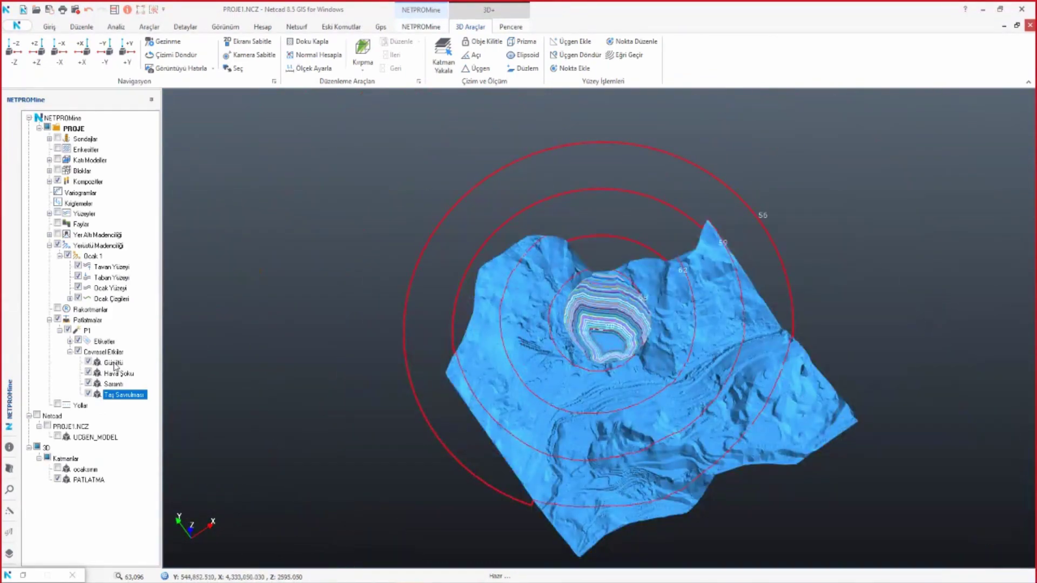
- Hide the roof, floor and pit surfaces and switch to a top-down view
left_click(113, 363)
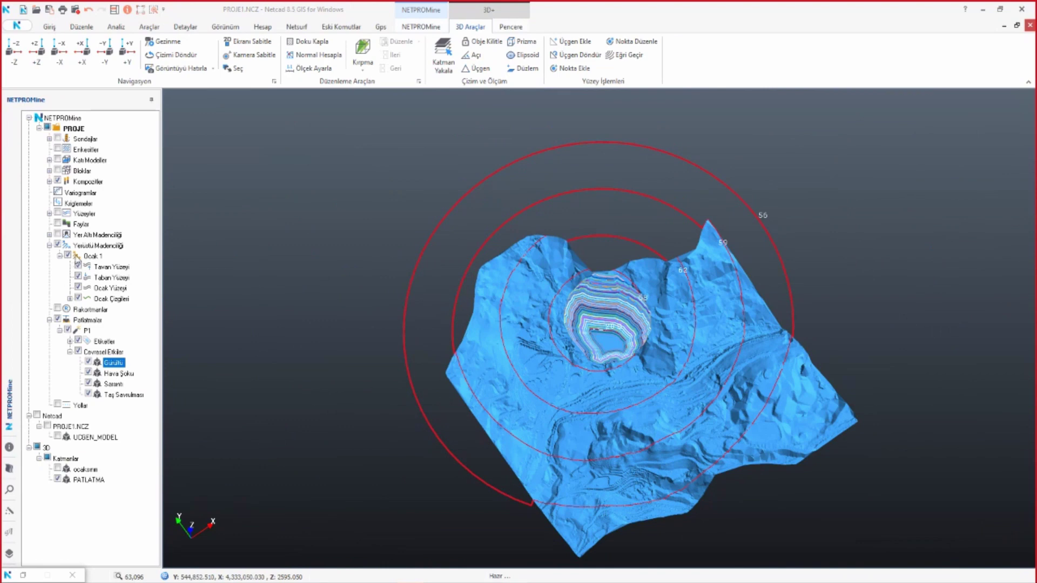
left_click(77, 267)
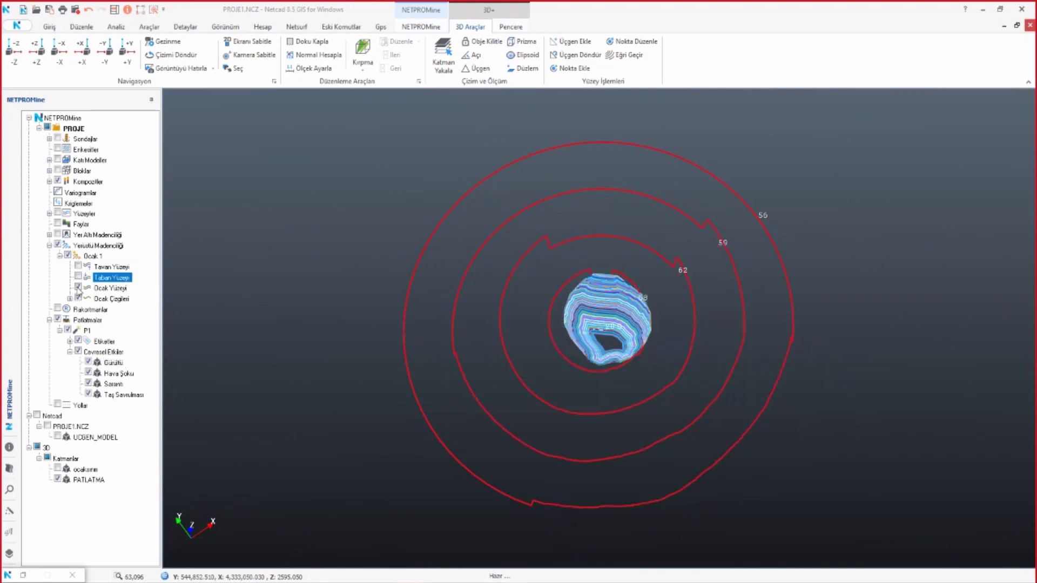
left_click(81, 289)
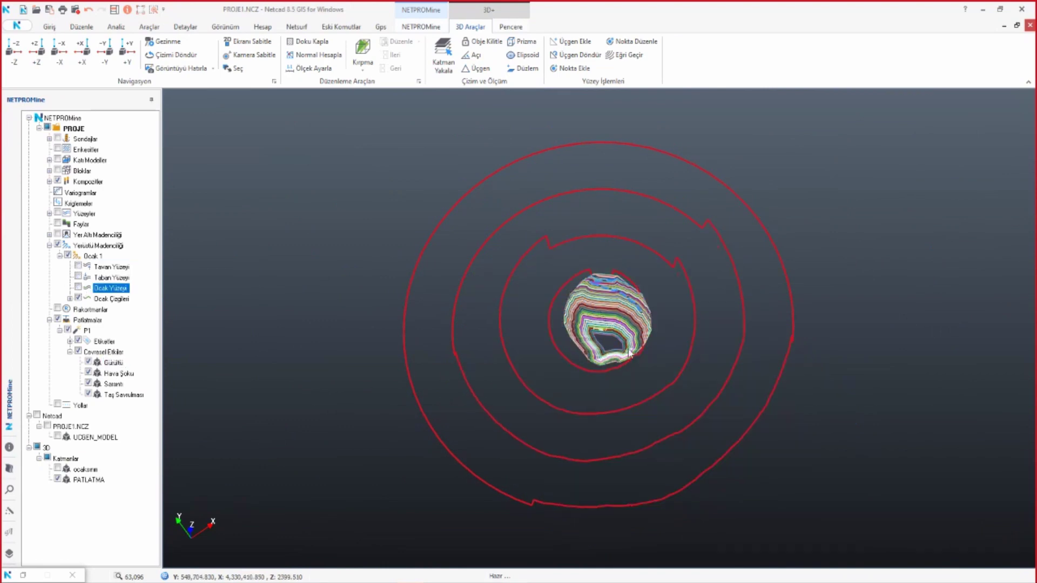
mouse_move(616, 286)
left_mouse_down()
mouse_move(634, 294)
mouse_move(648, 413)
left_mouse_up()
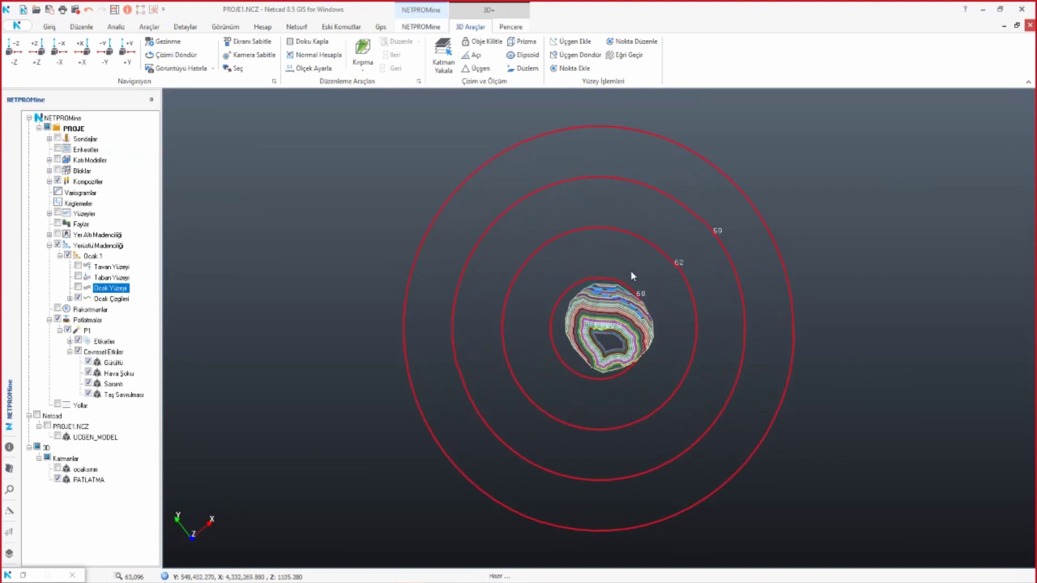
left_click(36, 49)
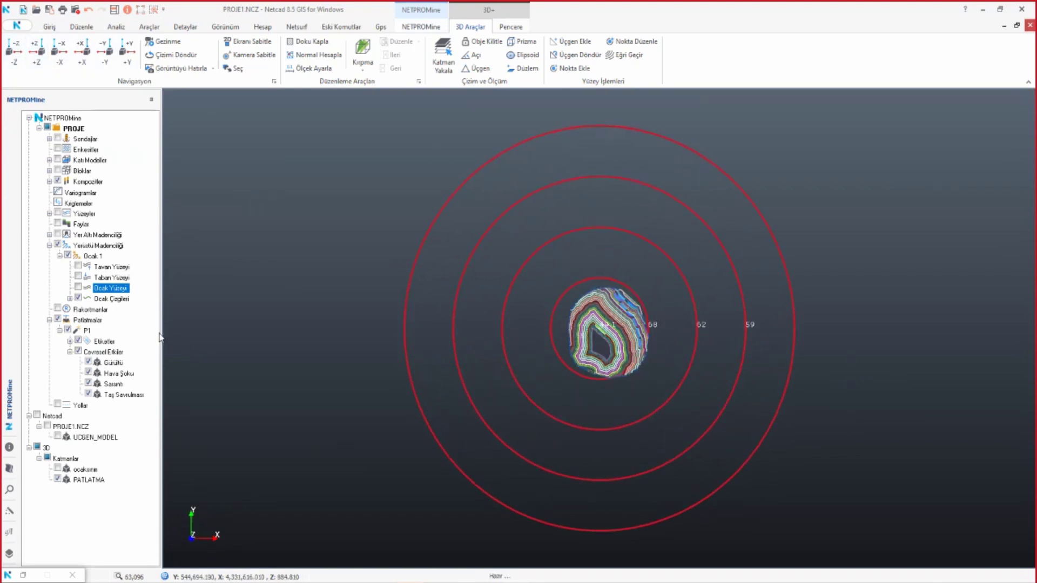
- Apply Netcad'le Eşitle to the Gürültü, Hava Şoku, Sarsıntı and Taş Savrulması zones to draw them into PROJE1.NCZ
left_click(89, 362)
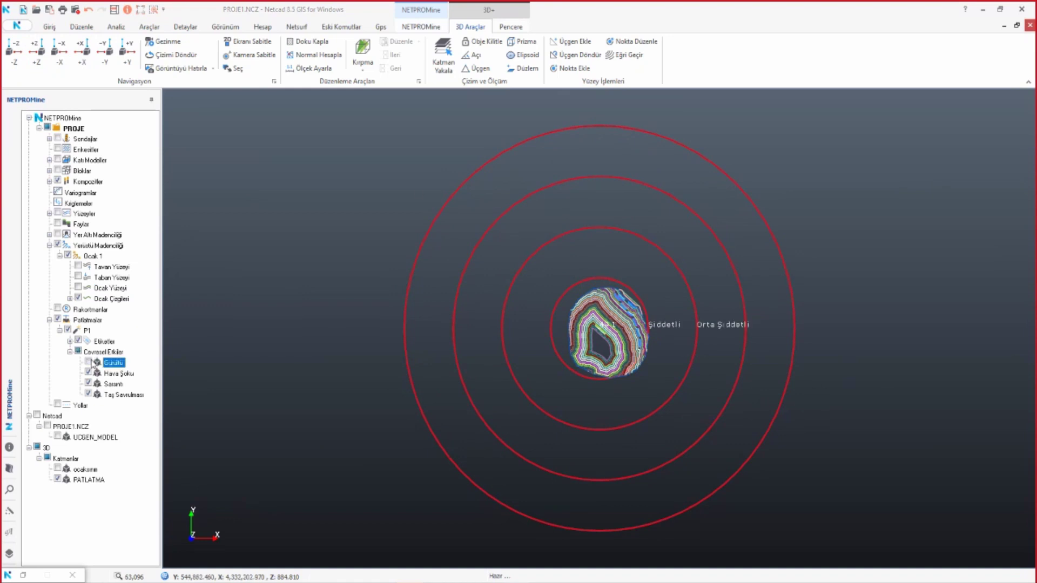
left_click(89, 362)
right_click(107, 365)
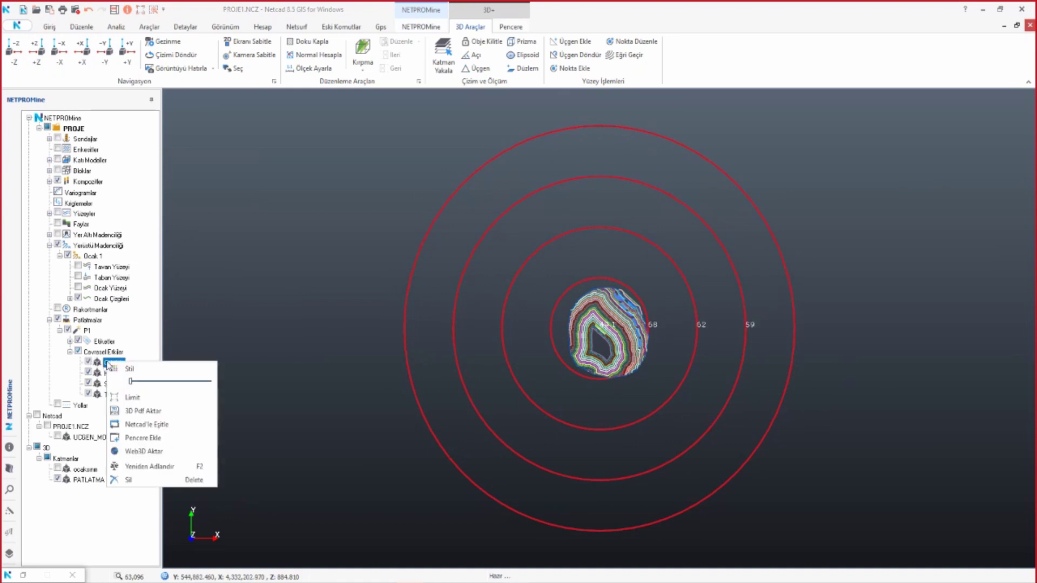
left_click(154, 425)
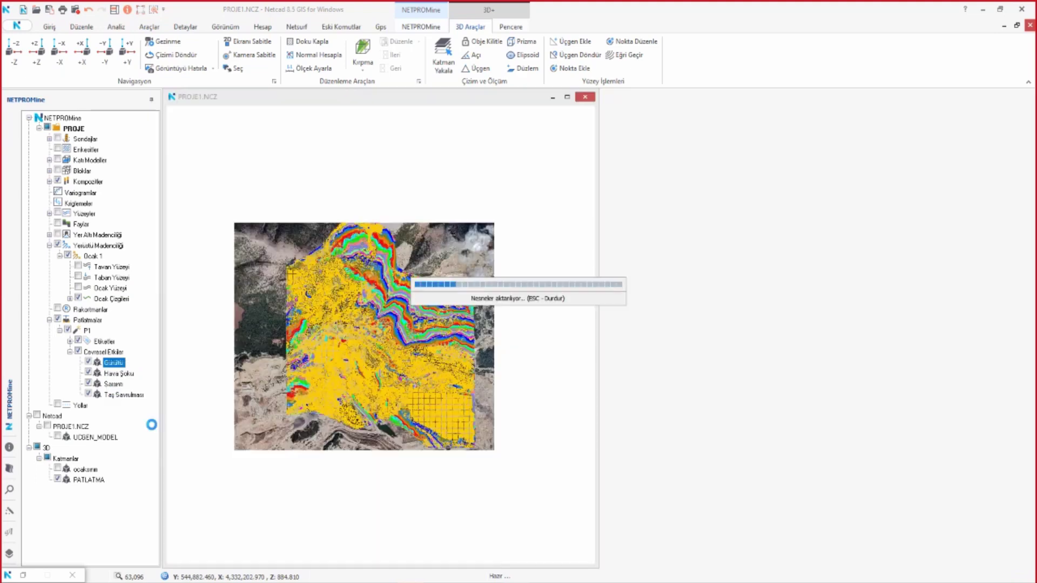
right_click(115, 374)
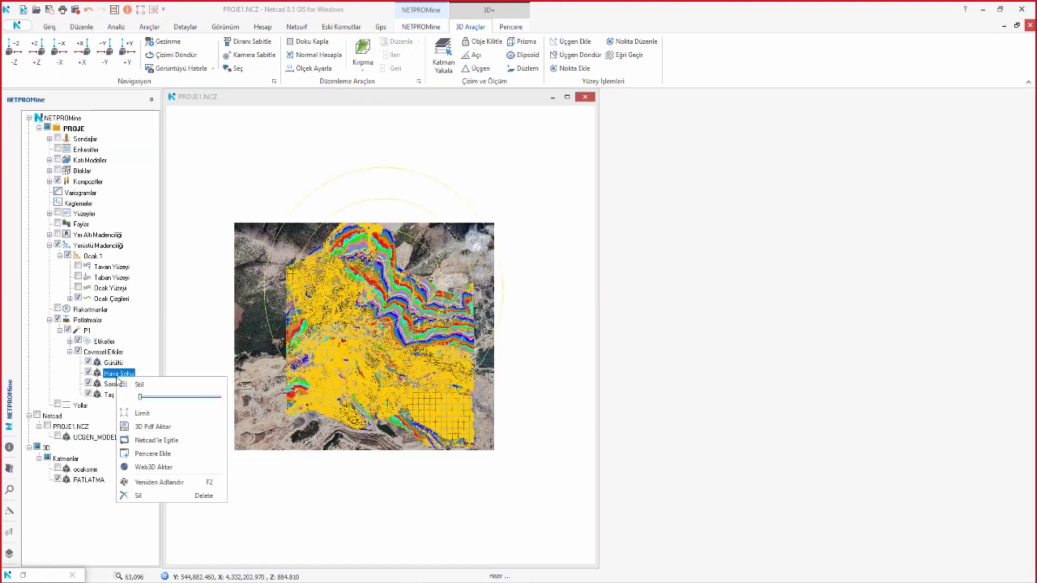
left_click(148, 441)
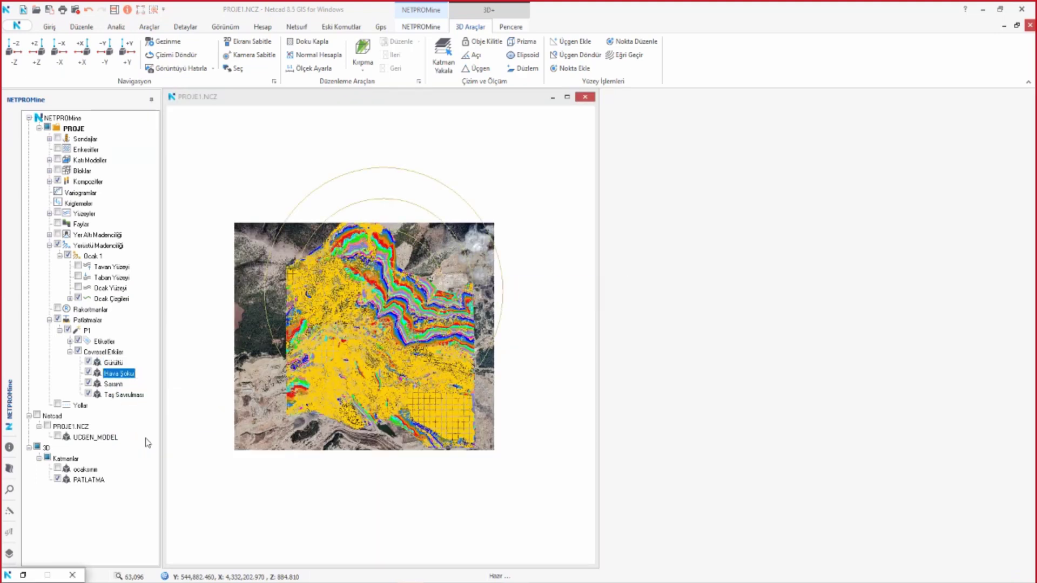
right_click(115, 386)
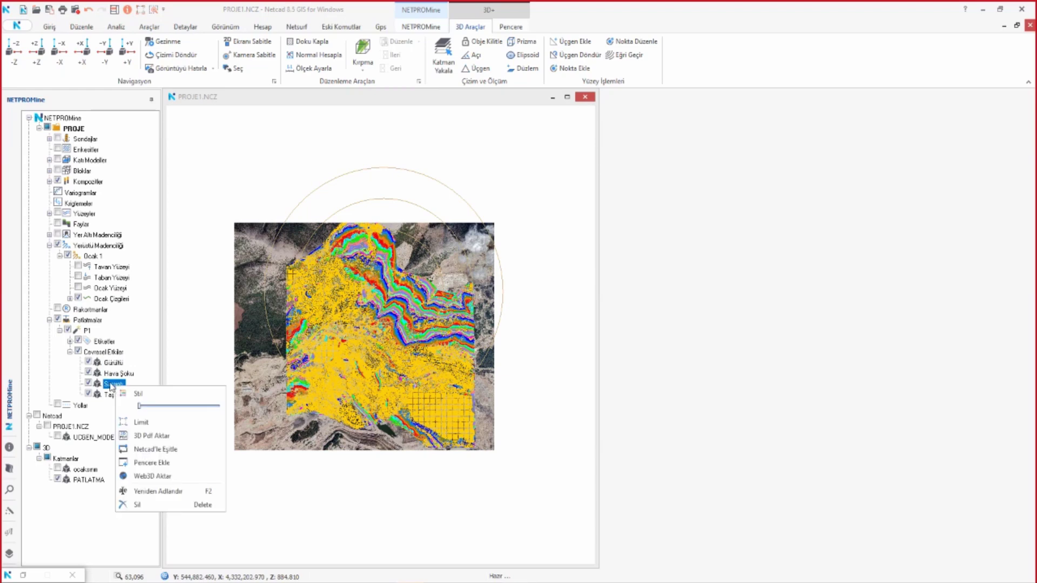
left_click(156, 449)
right_click(113, 397)
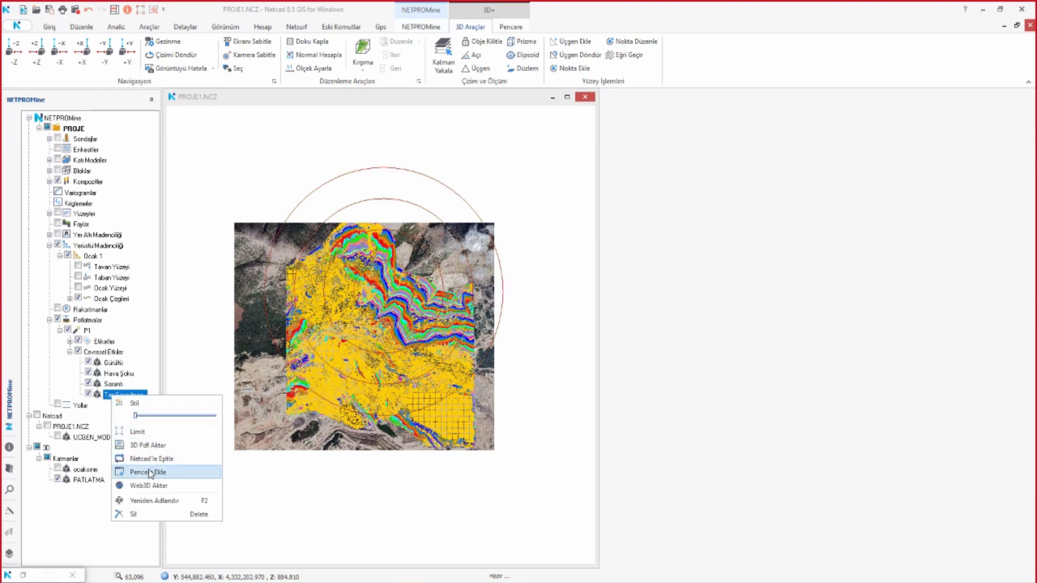
left_click(149, 473)
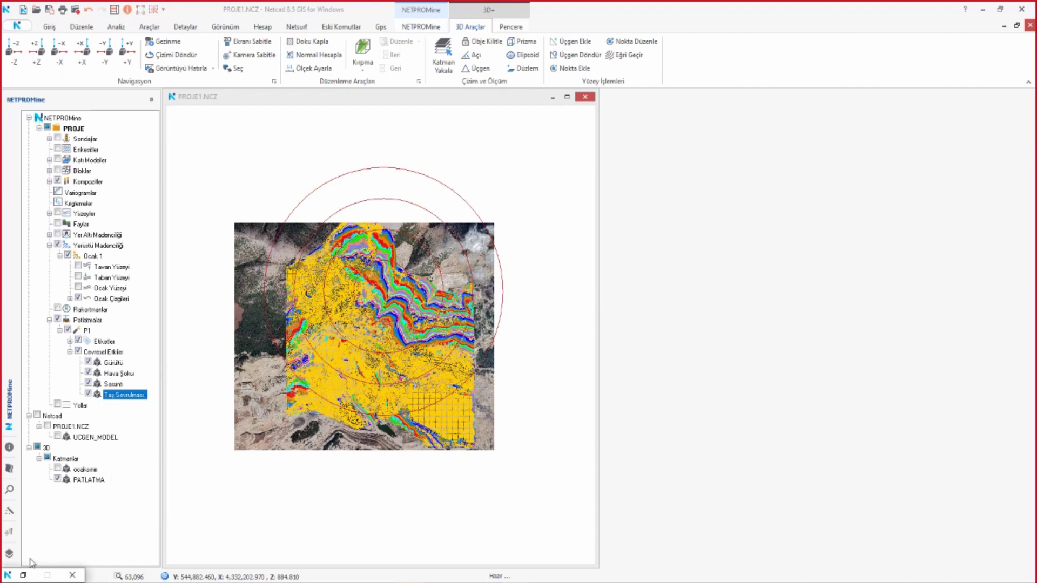
- Hide UCGEN_MODEL, SARSINTI and TAŞ_SAVRULMASI so only the HAVA_SOKU layers remain visible
left_click(9, 553)
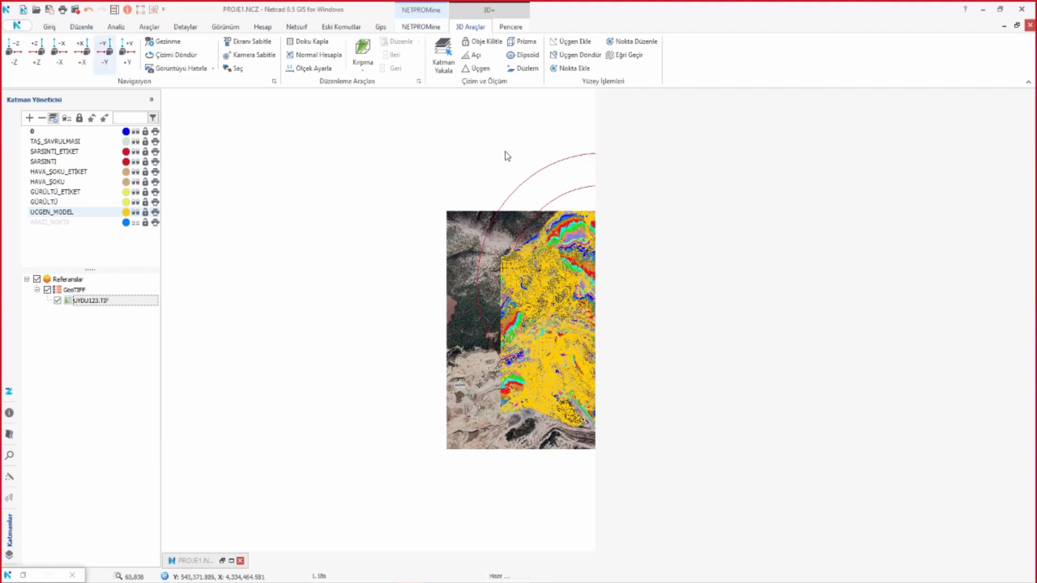
scroll(649, 224, "up", 2)
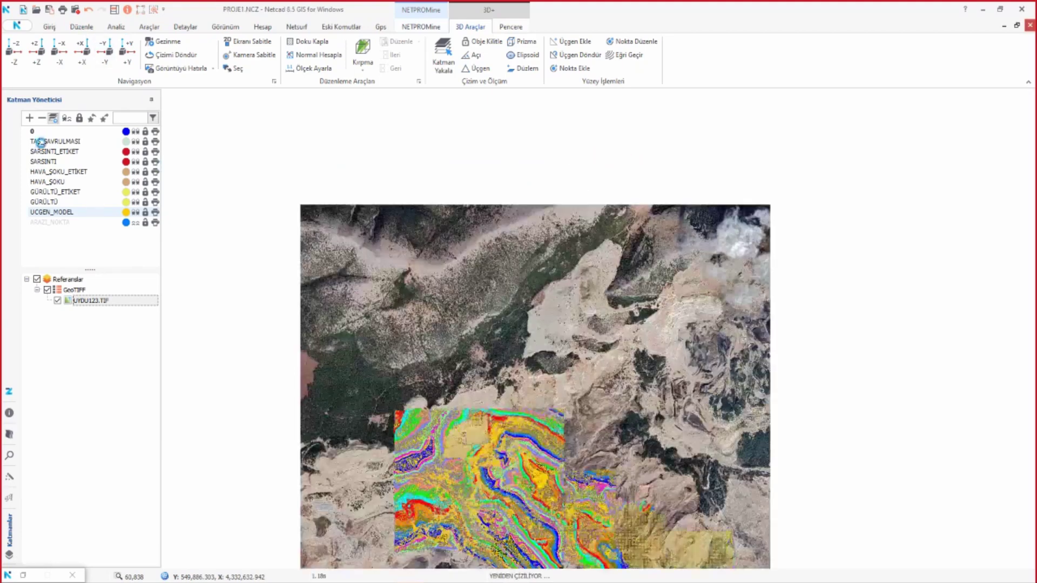
left_click(136, 212)
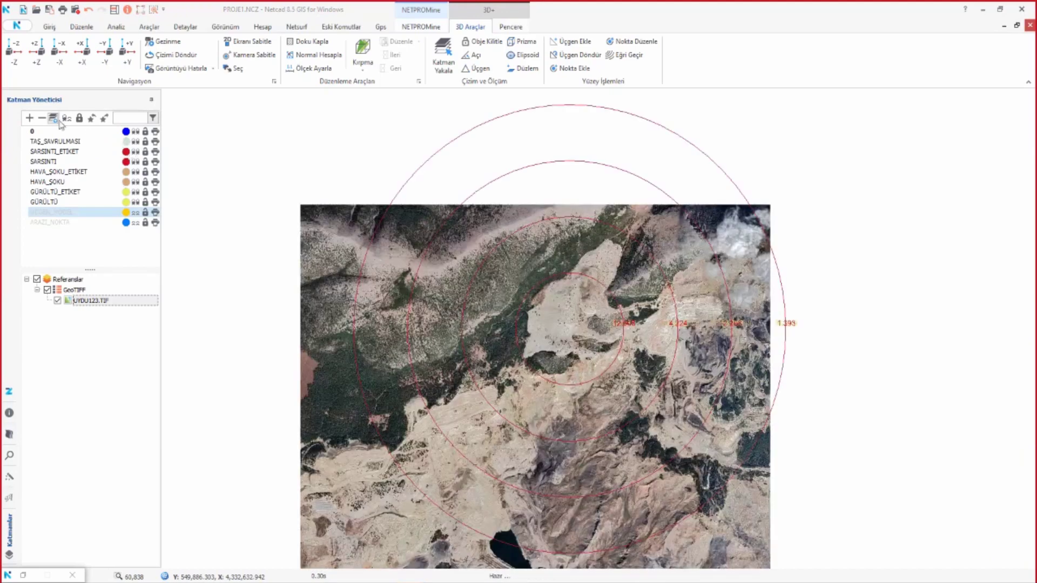
left_click(57, 141)
left_click(67, 118)
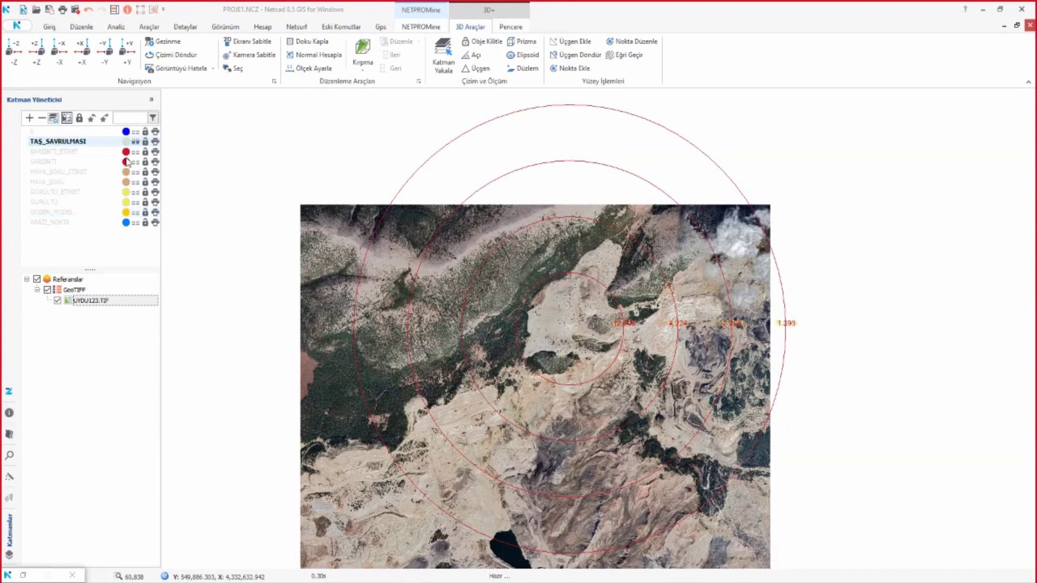
left_click(135, 162)
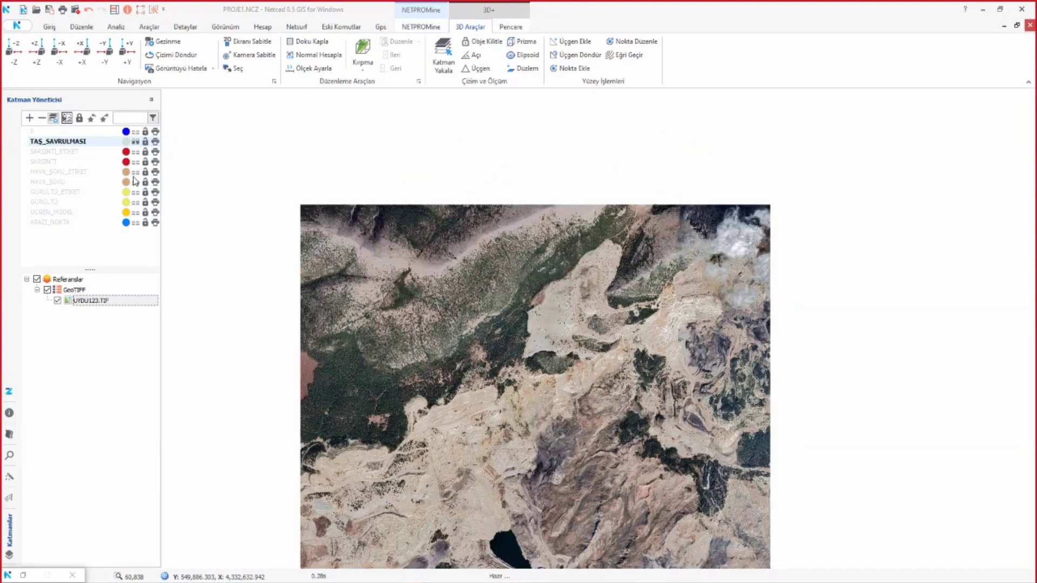
left_click(135, 172)
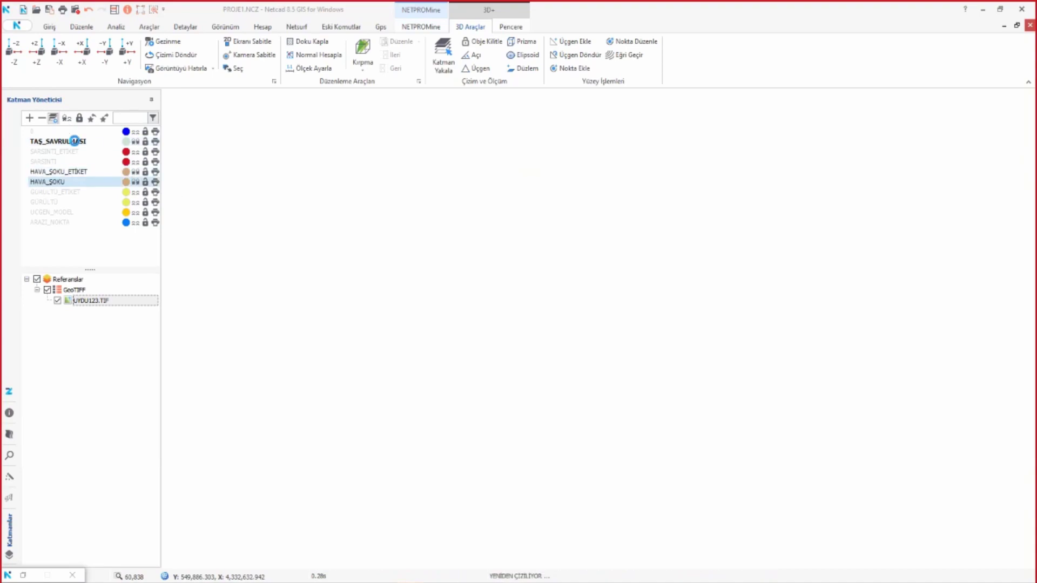
left_click(135, 141)
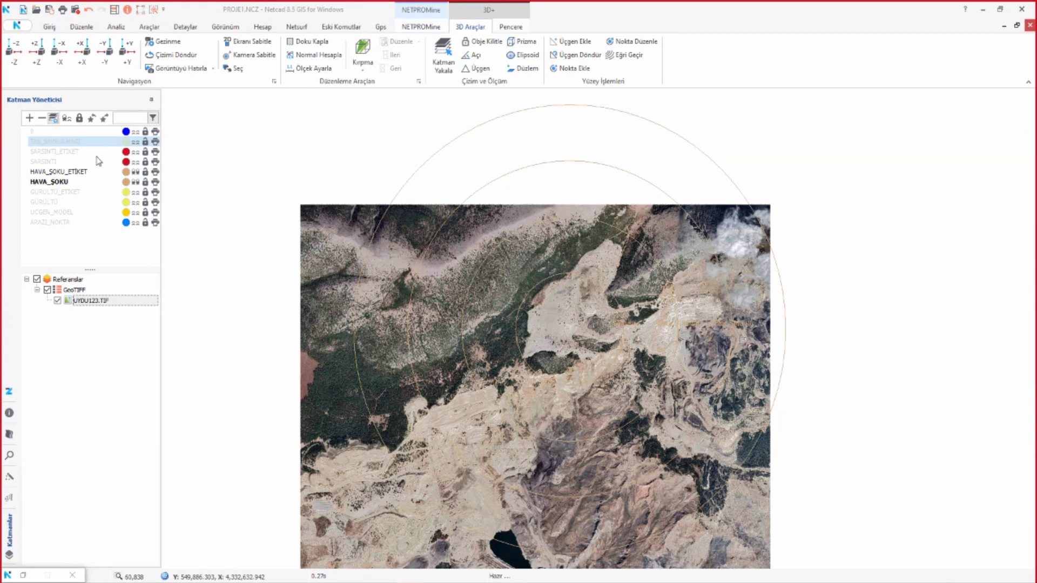
- Colour the HAVA_SOKU circles black and the HAVA_SOKU_ETIKET labels red
left_click(125, 173)
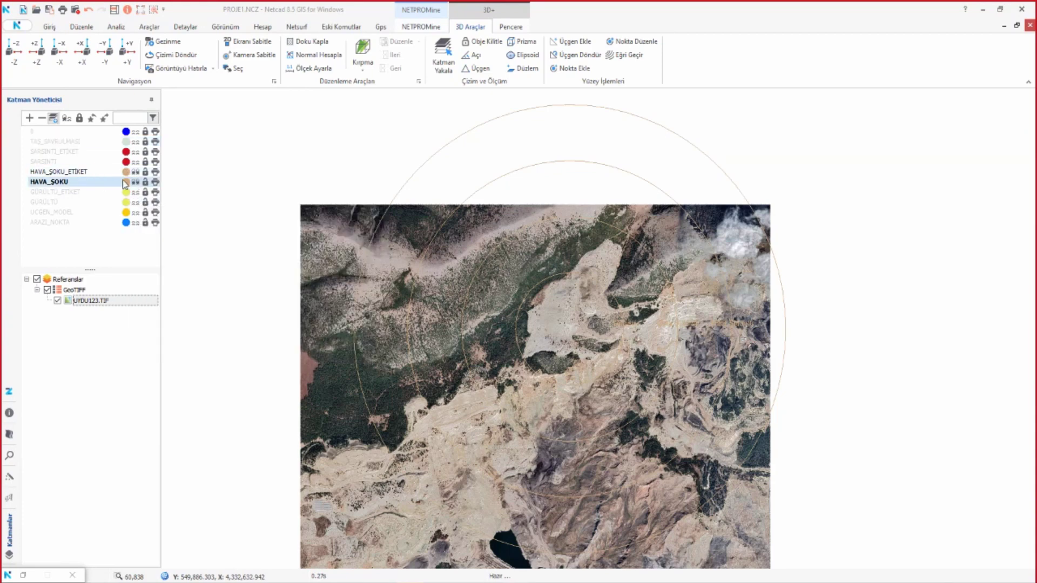
left_click(127, 182)
left_click(173, 234)
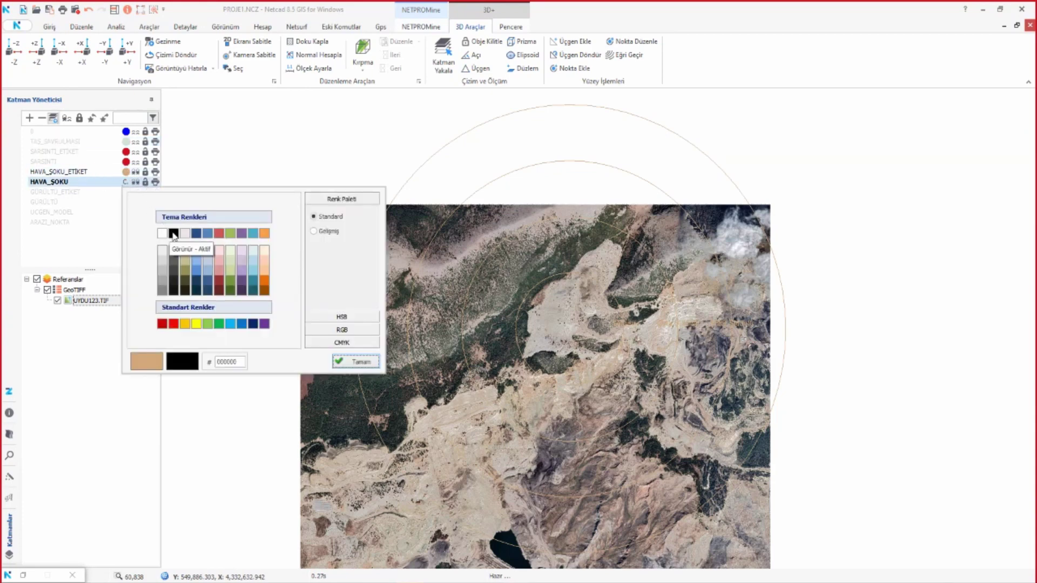
left_click(174, 234)
left_click(125, 172)
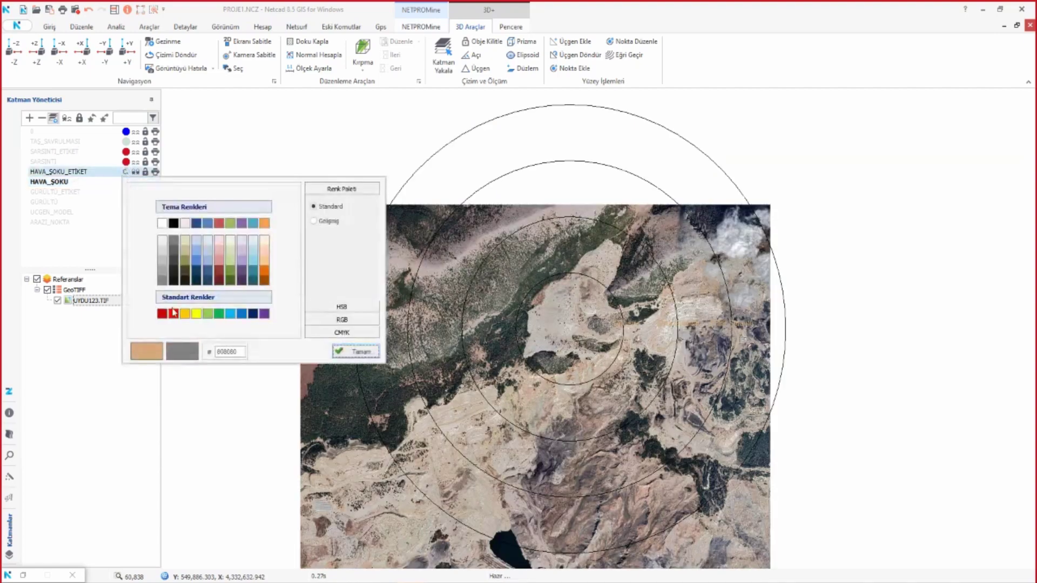
double_click(176, 315)
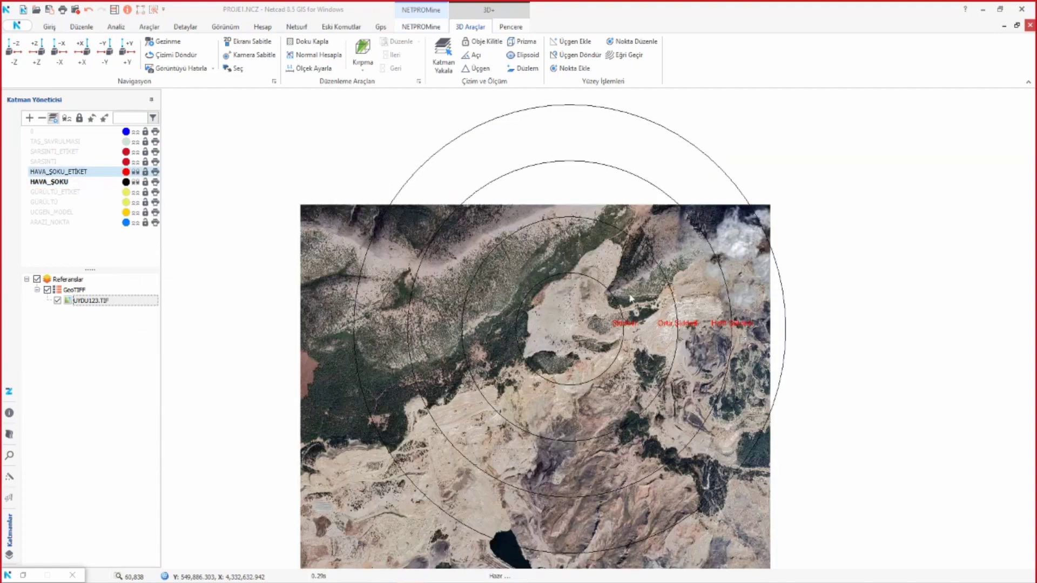
- Frame all air-shock circles on the map and close Çevresel Etki Değerlendirme
scroll(764, 356, "up", 5)
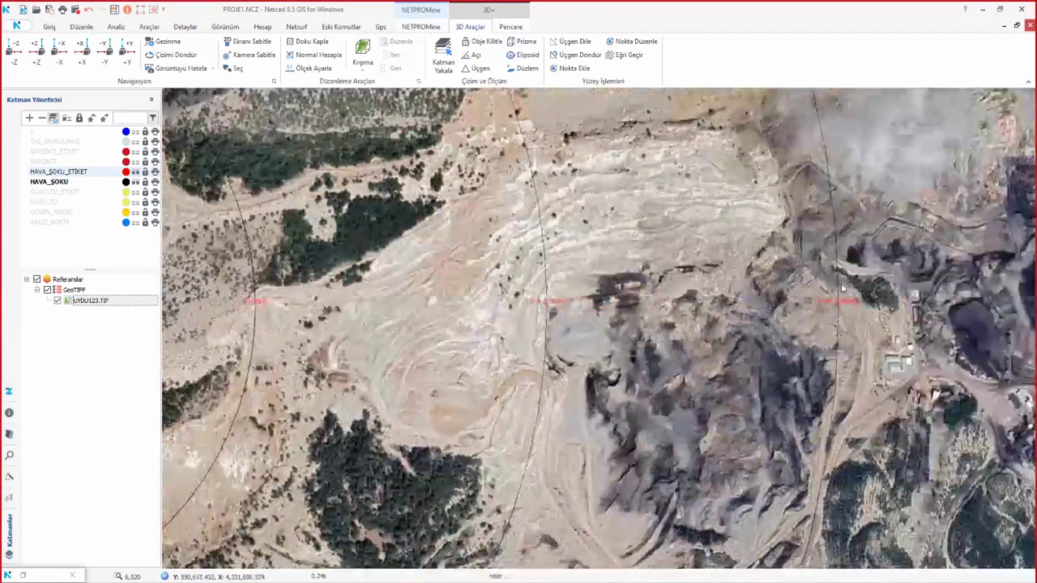
mouse_move(904, 339)
middle_mouse_down()
mouse_move(558, 331)
mouse_move(708, 308)
middle_mouse_up()
scroll(708, 308, "down", 3)
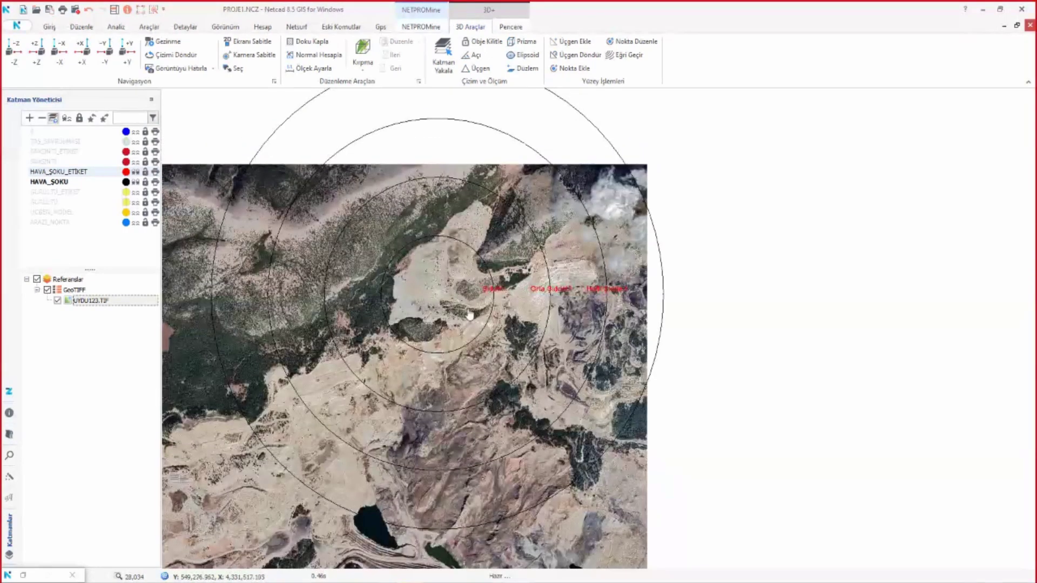
middle_click_drag(464, 312, 605, 260)
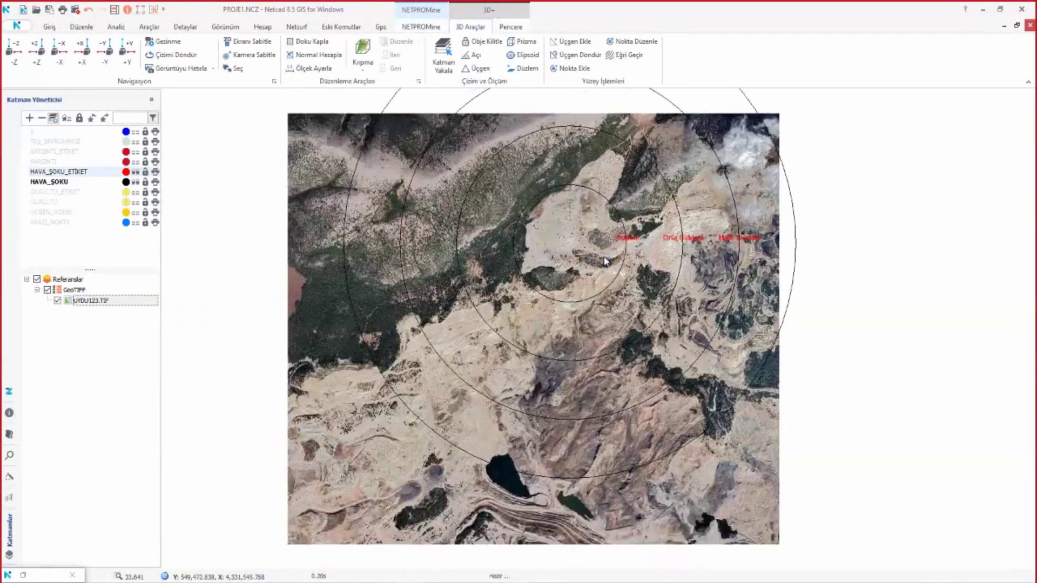
left_click(23, 575)
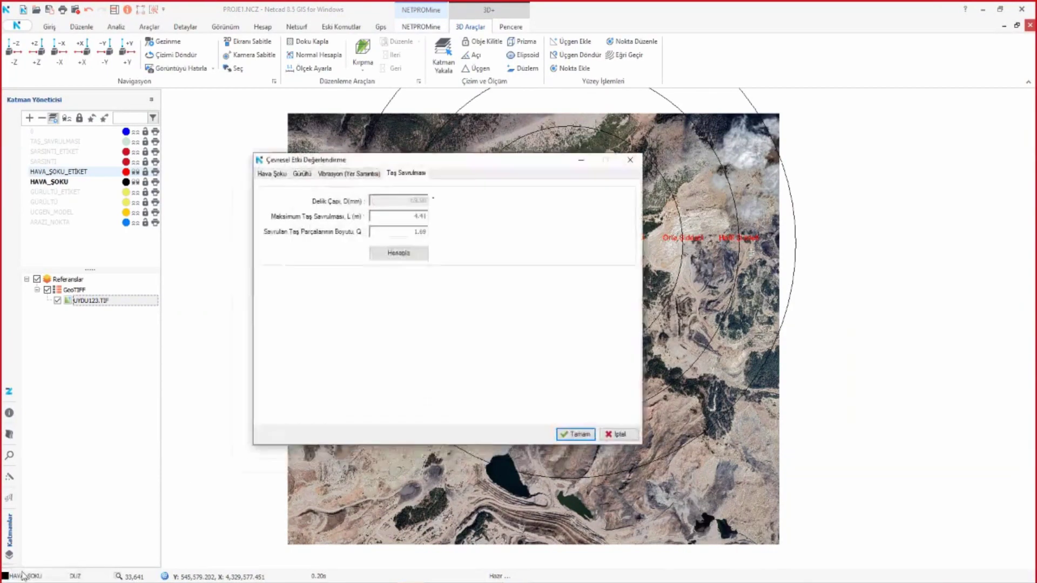
left_click(630, 160)
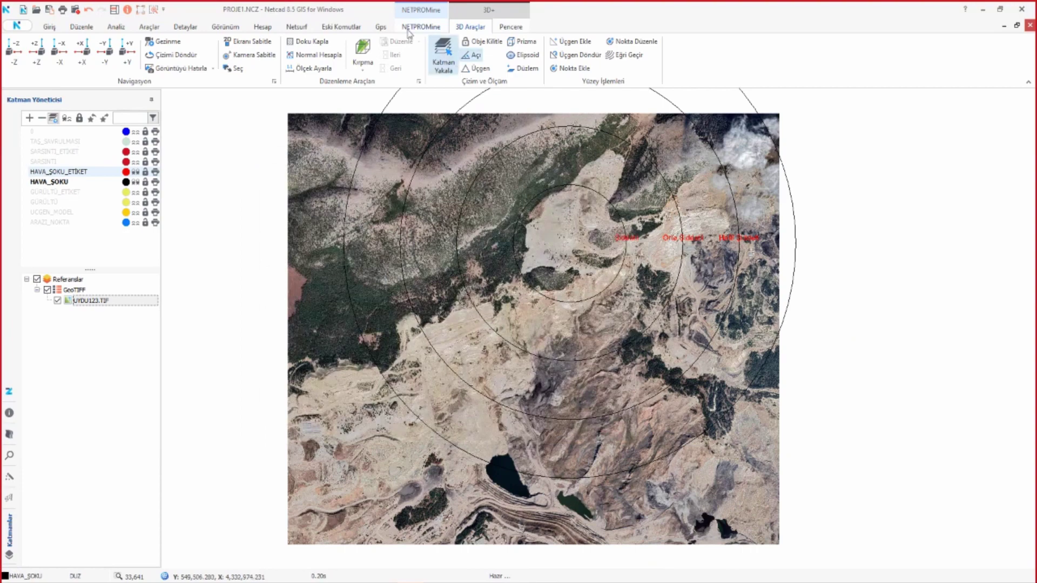
- Enlarge the 3D window and hide the blast impact circles and surface mining pit (Yerüstü Madenciliği)
left_click(224, 27)
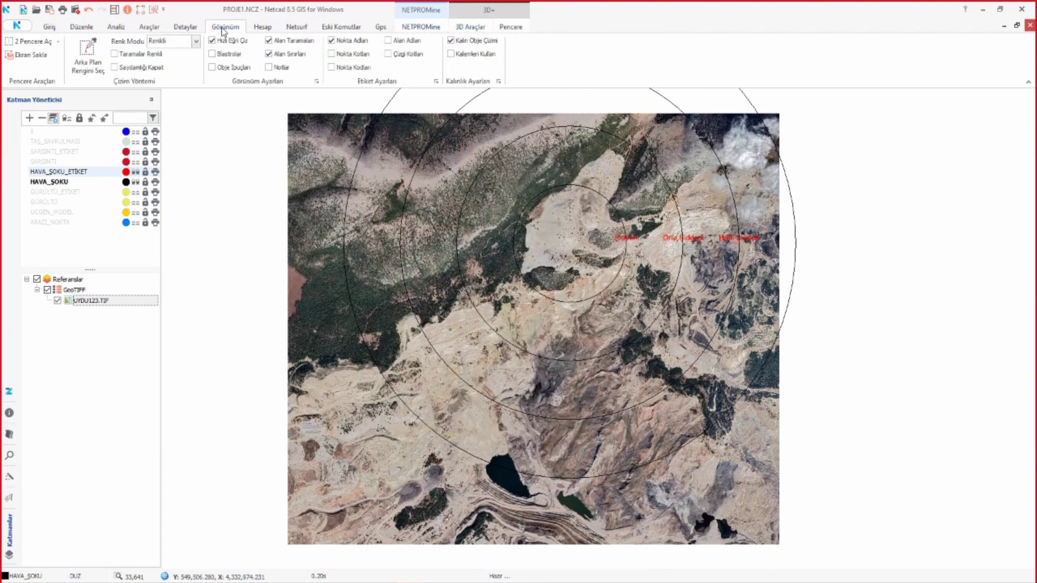
left_click(32, 41)
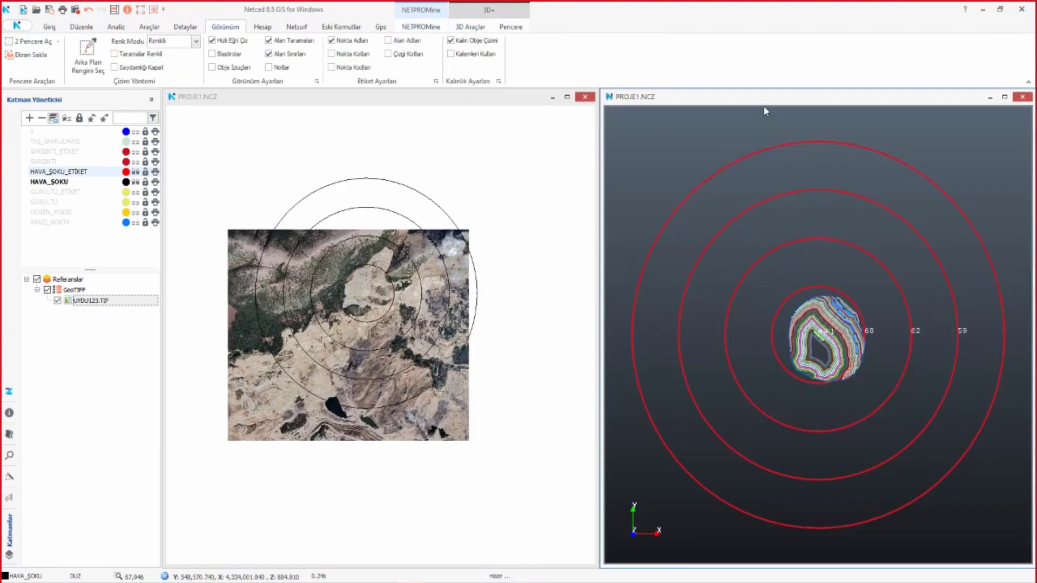
double_click(764, 102)
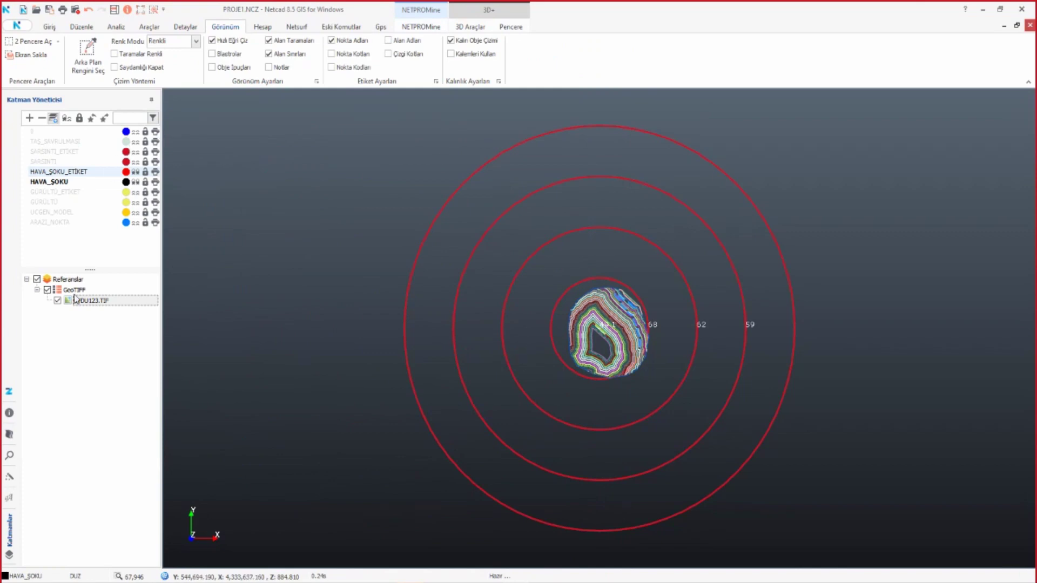
left_click(20, 399)
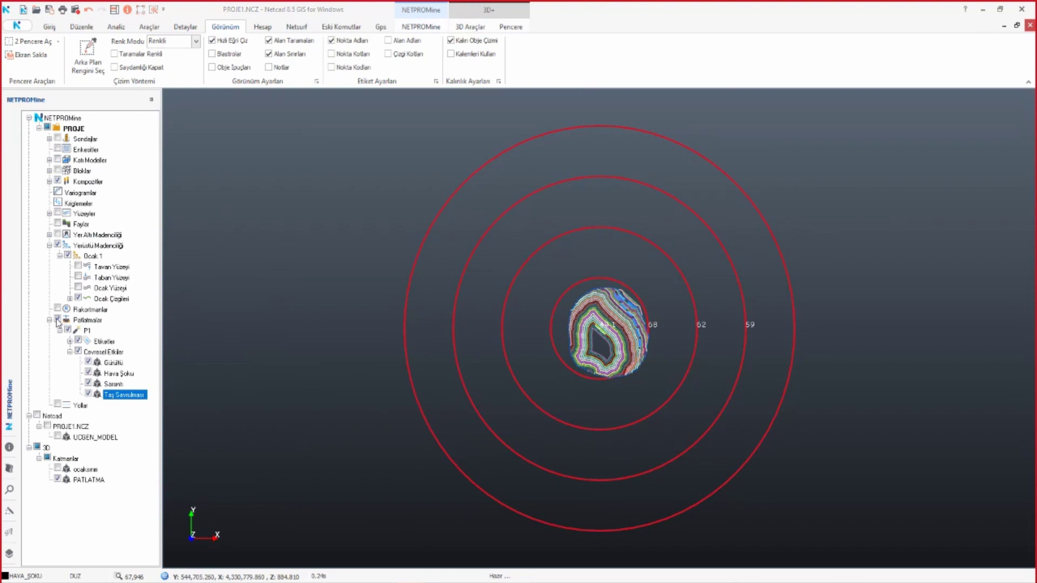
left_click(58, 320)
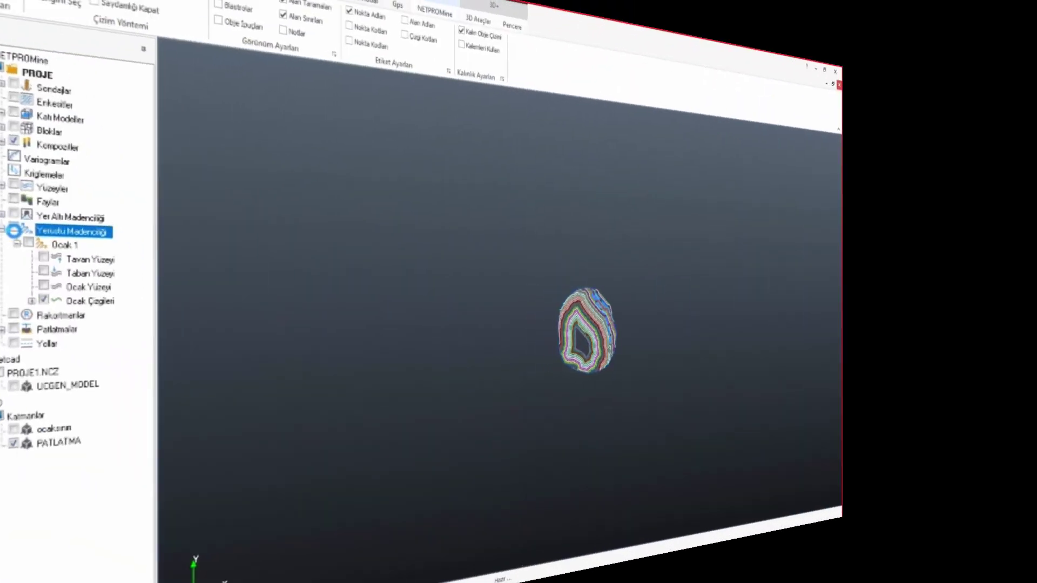
left_click(54, 243)
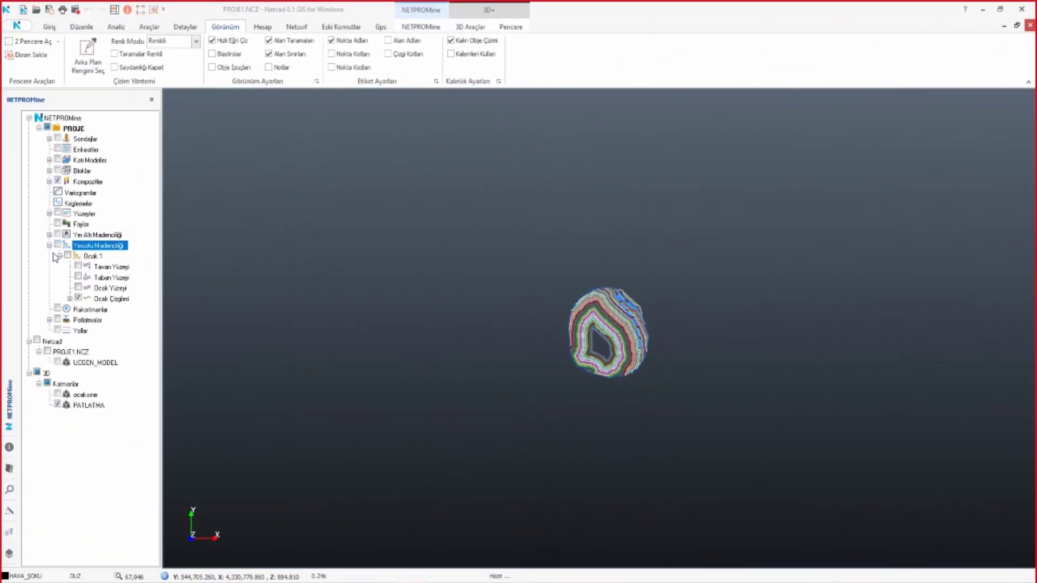
- Collapse the 3D, Netcad and PROJE branches, then re-expand 3D to list its layers
left_click(28, 330)
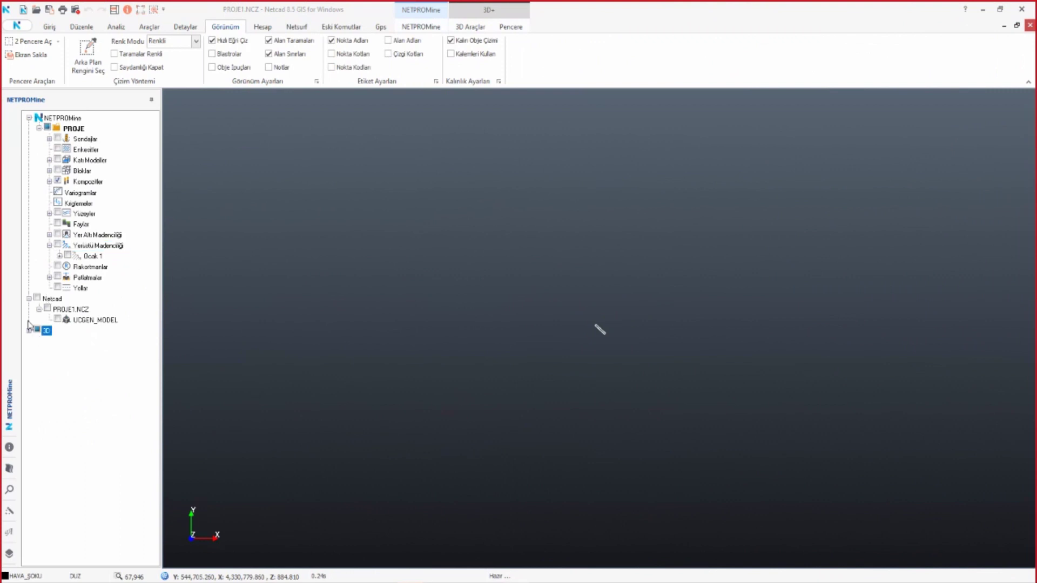
left_click(28, 298)
left_click(39, 128)
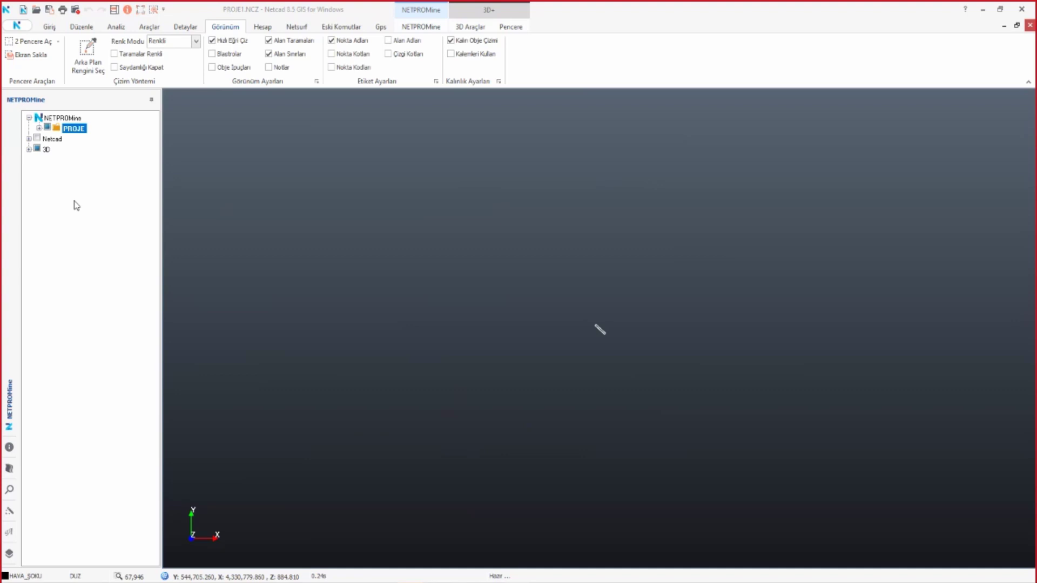
left_click(29, 150)
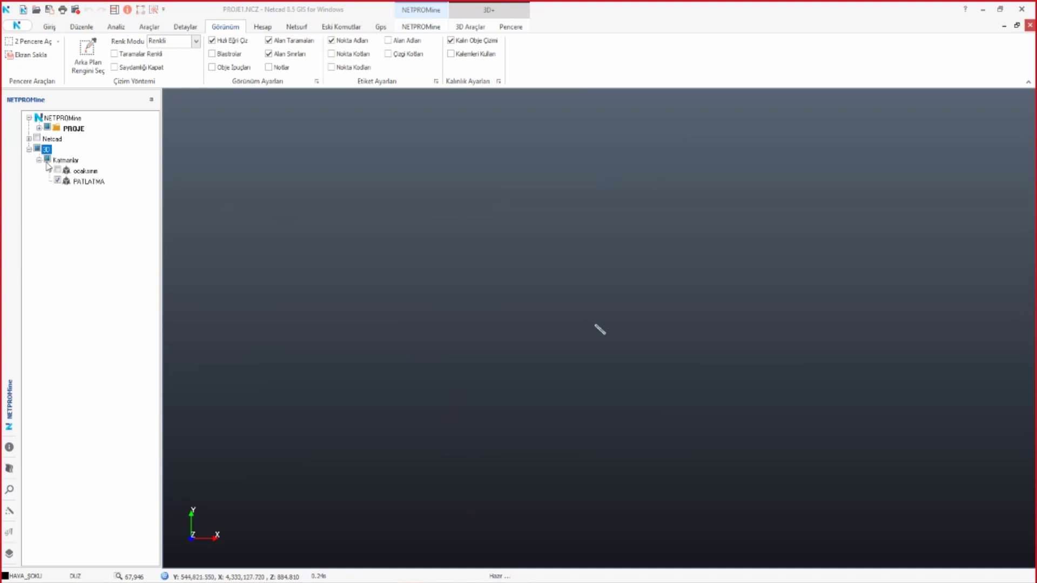
left_click(61, 182)
left_click(29, 140)
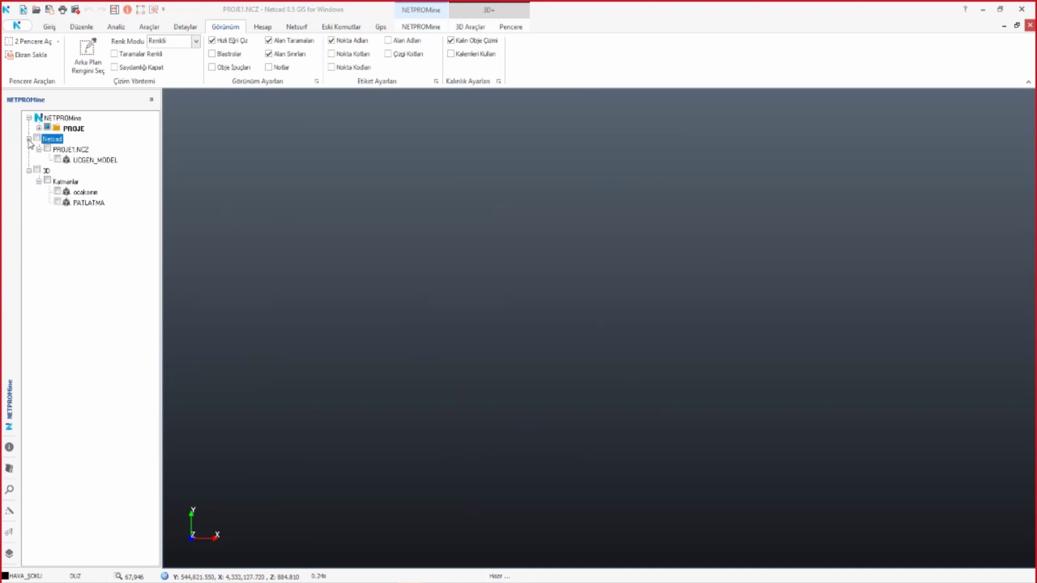
left_click(28, 140)
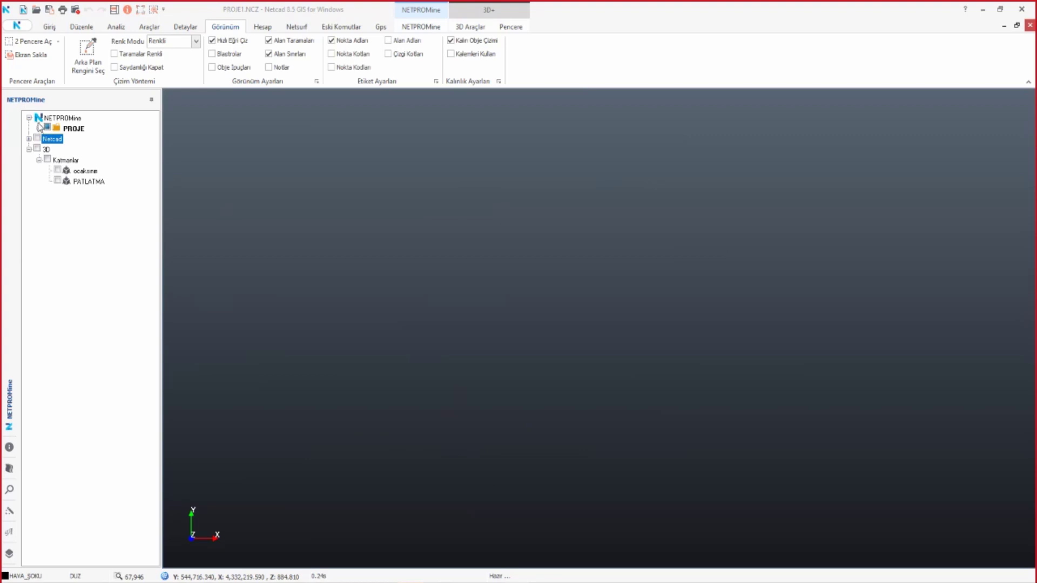
- Create project file NOKTALARDANGALERI in the NOKTALARDAN_GALERI folder from PROJE's new-project option
double_click(74, 131)
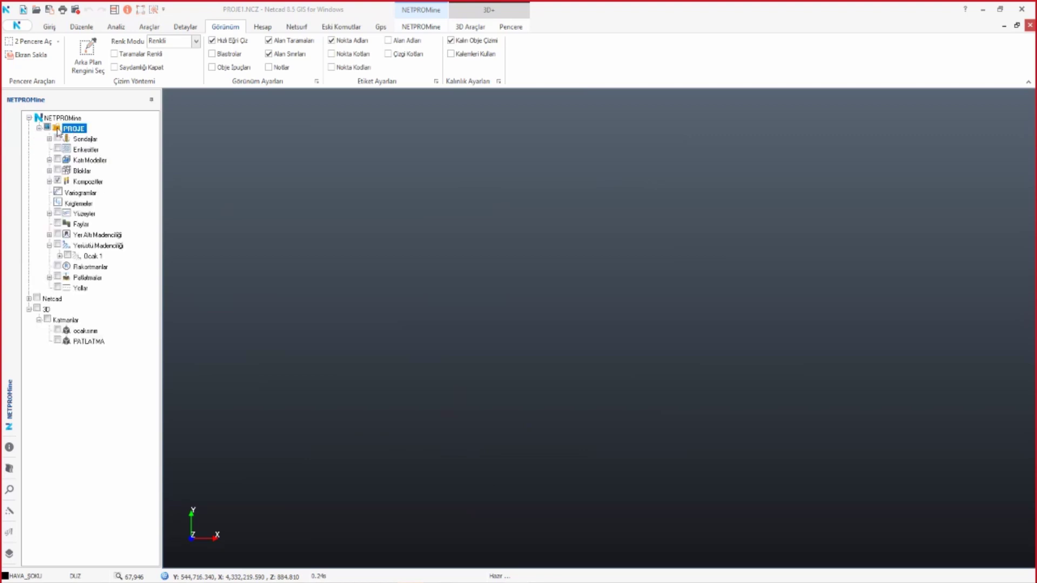
right_click(60, 129)
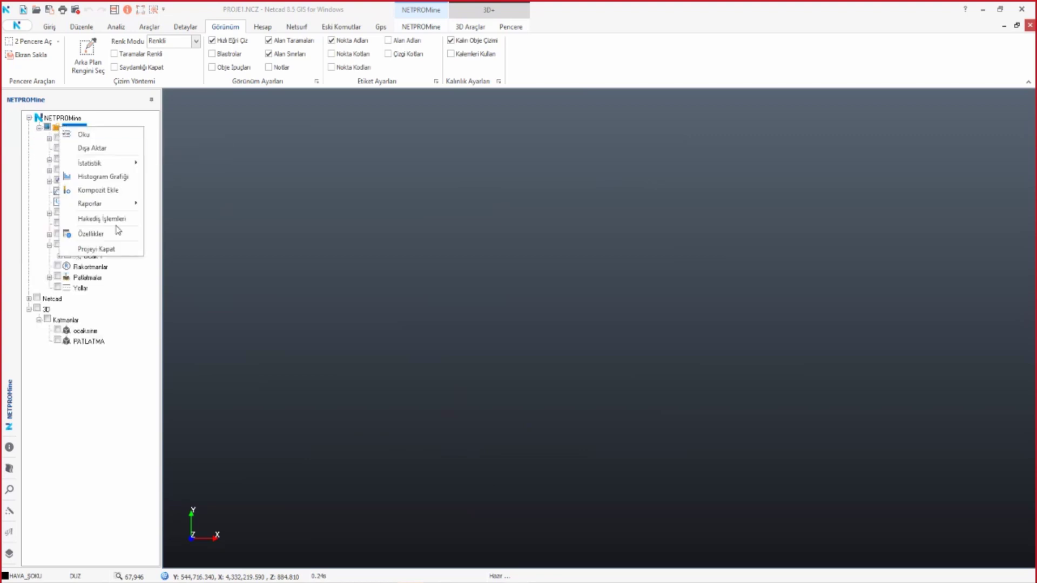
left_click(108, 249)
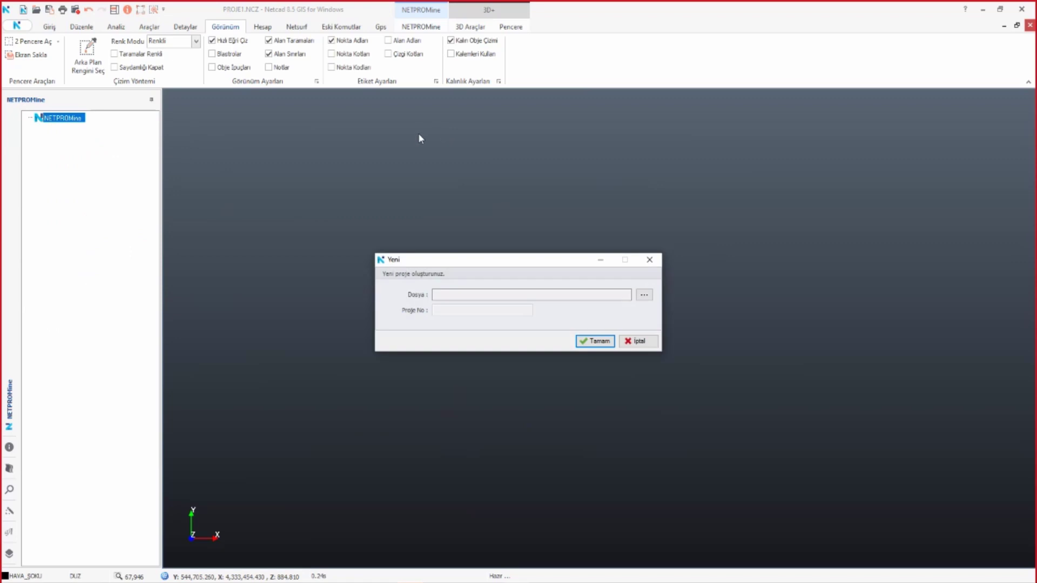
left_click(644, 295)
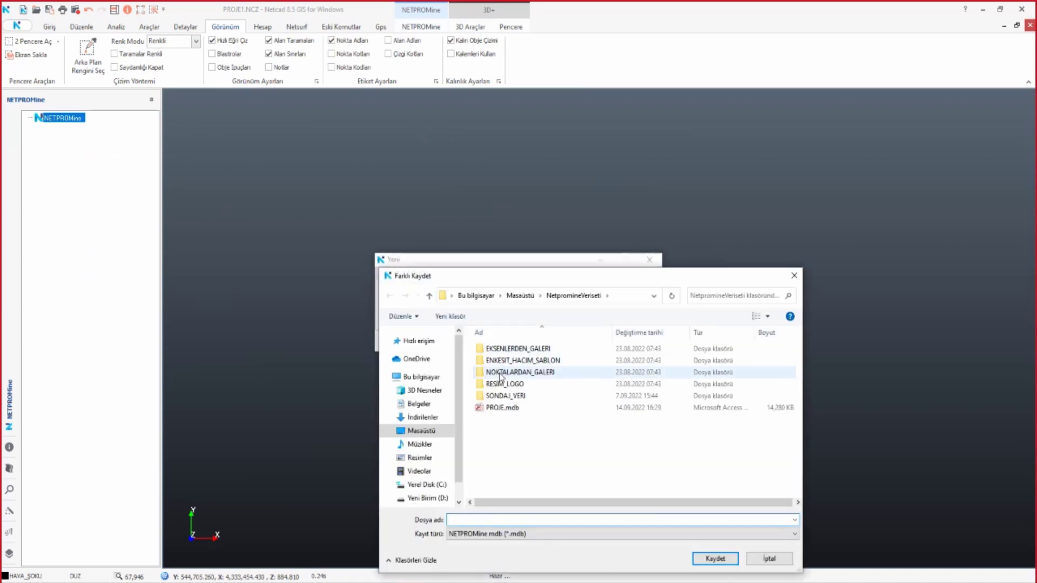
left_click(512, 373)
double_click(512, 372)
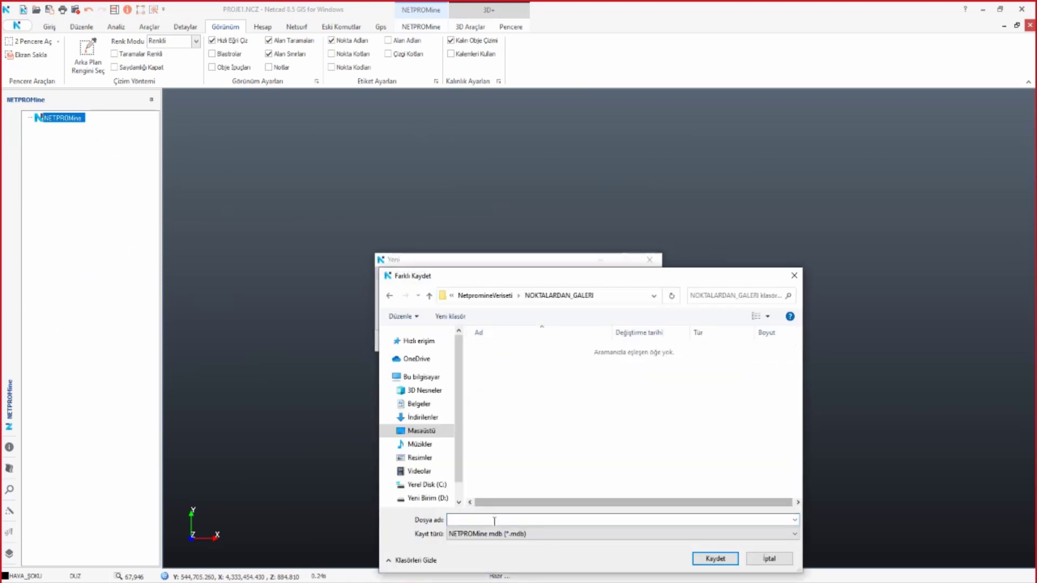
left_click(495, 522)
type("NOKTALARDANGALERI")
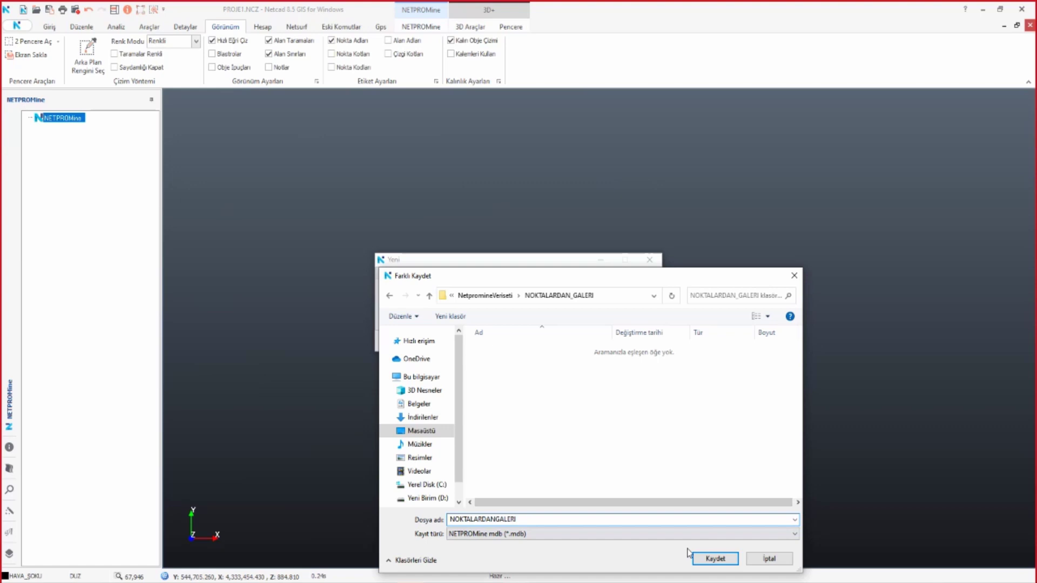
left_click(707, 558)
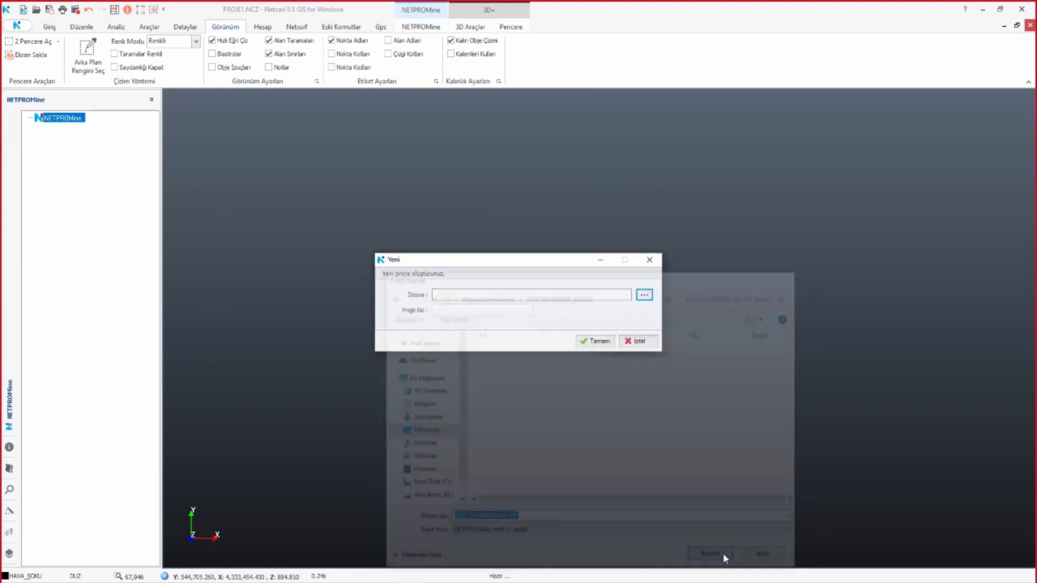
left_click(580, 341)
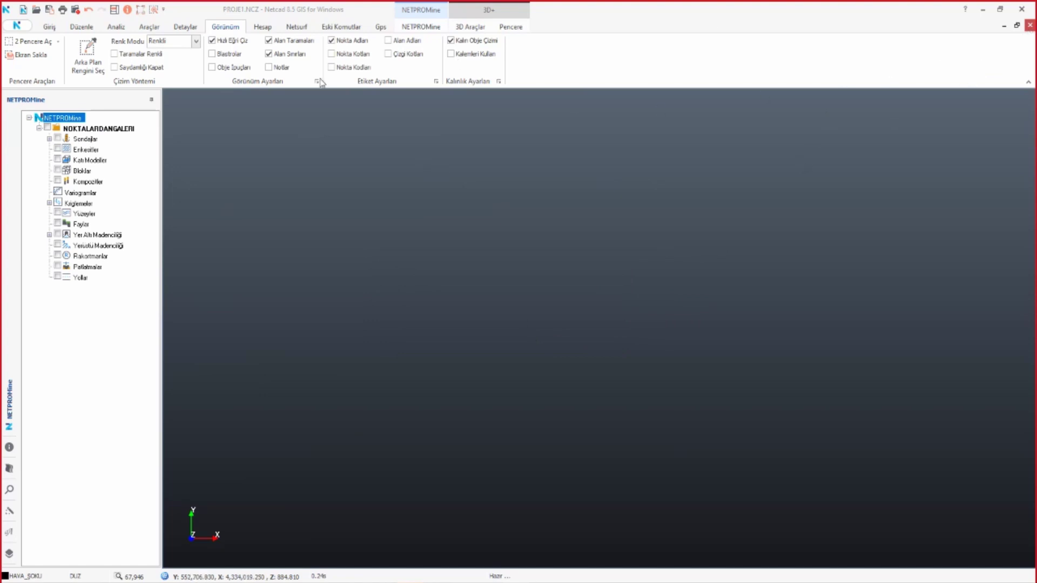
- Split into two drawing windows and add yeralti_olcum.NCZ to the 2D drawing via Dosya Ekle
left_click(221, 27)
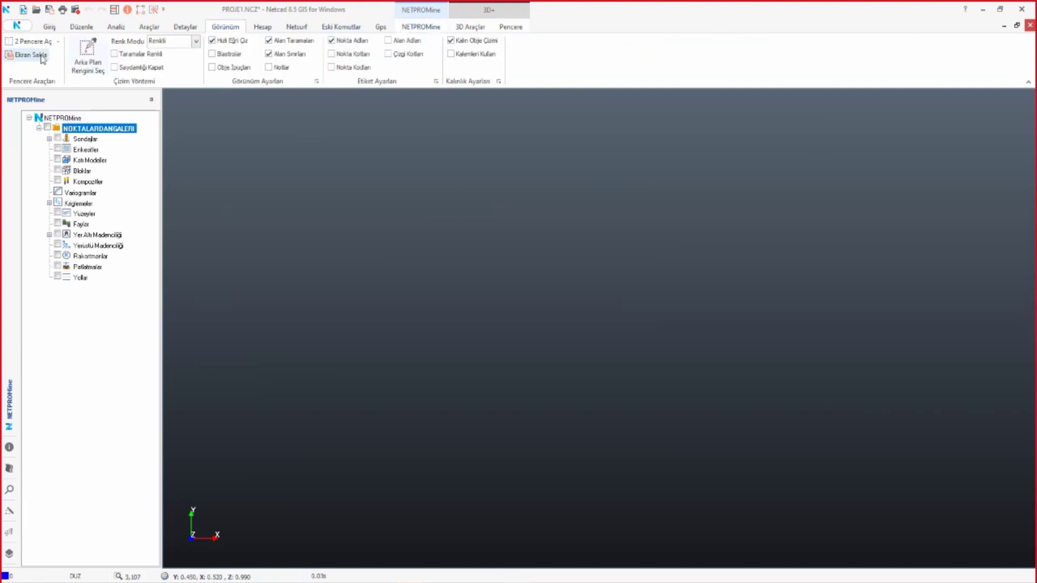
left_click(30, 41)
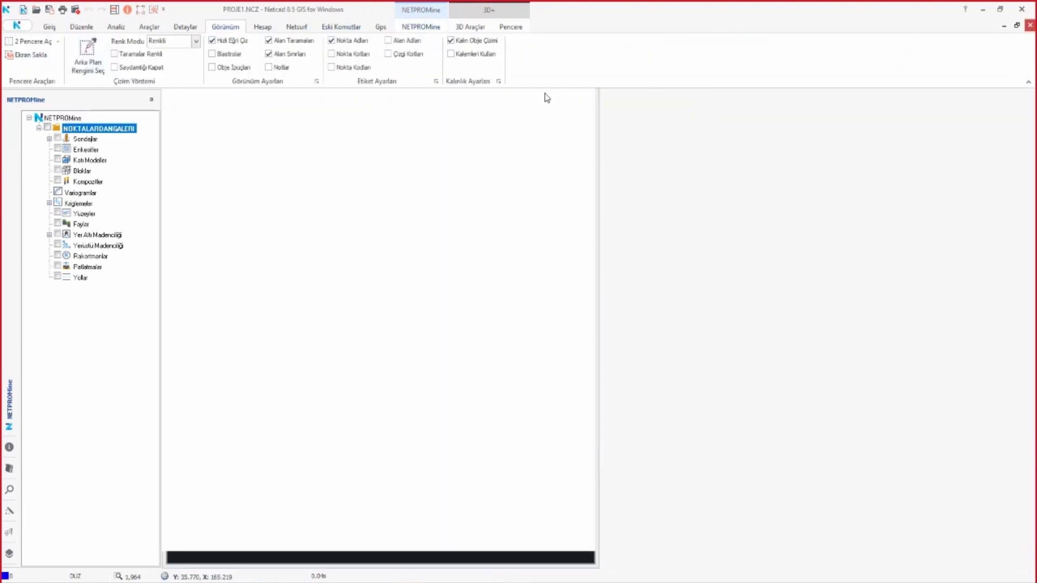
left_click(9, 553)
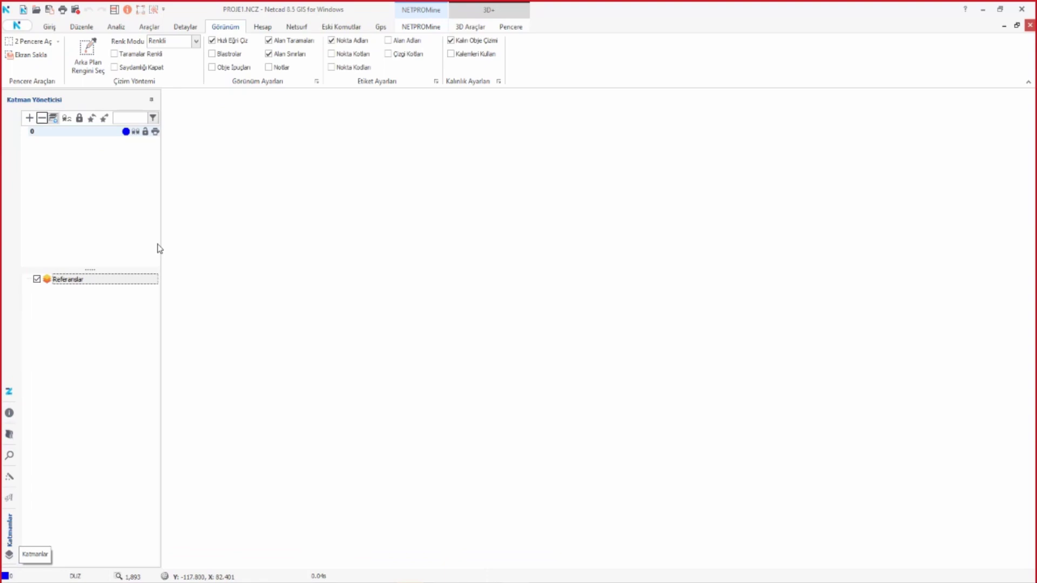
left_click(16, 26)
mouse_move(32, 117)
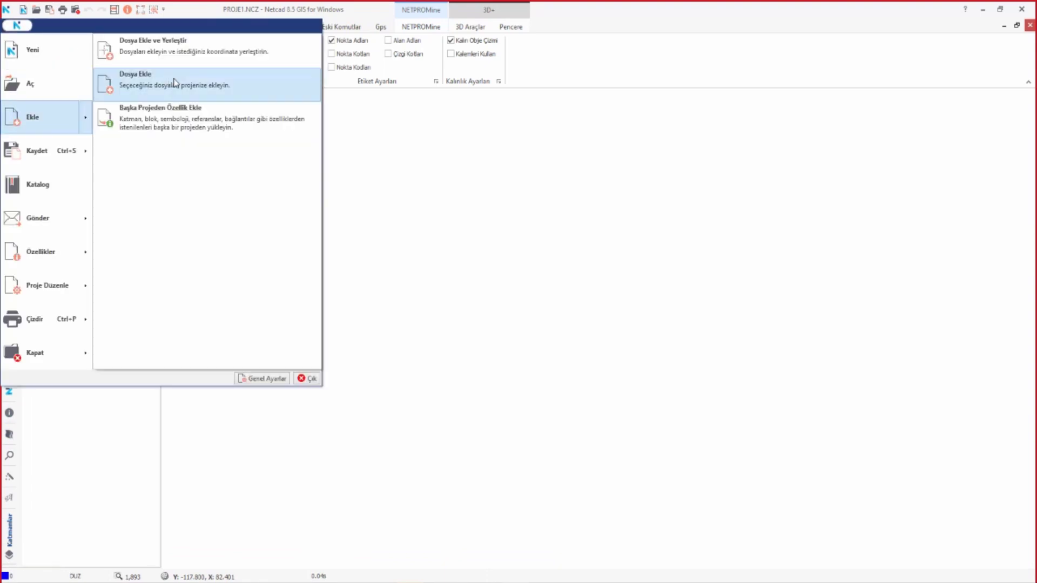
left_click(292, 123)
key("Escape")
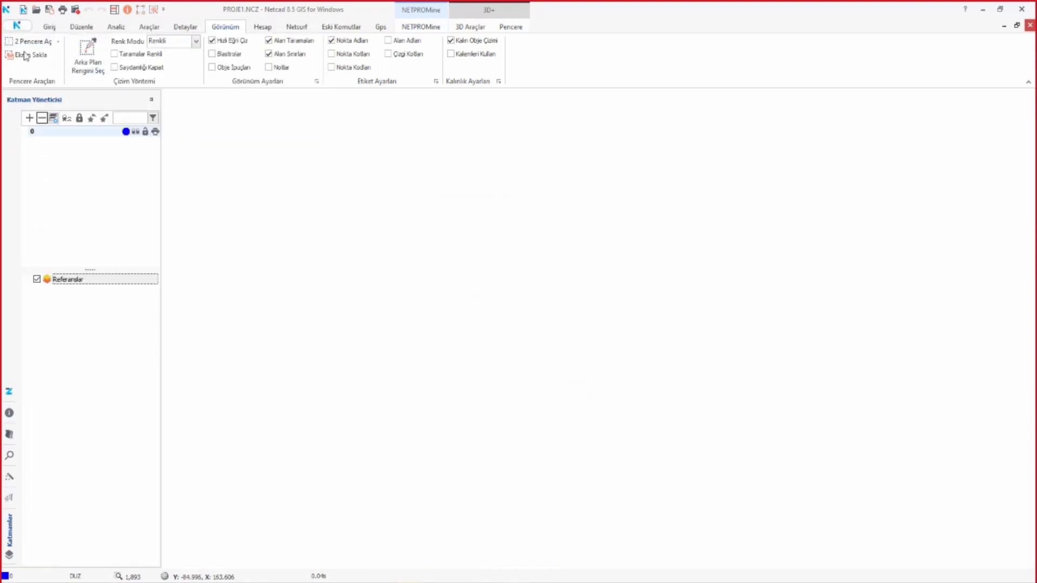
left_click(16, 25)
mouse_move(32, 117)
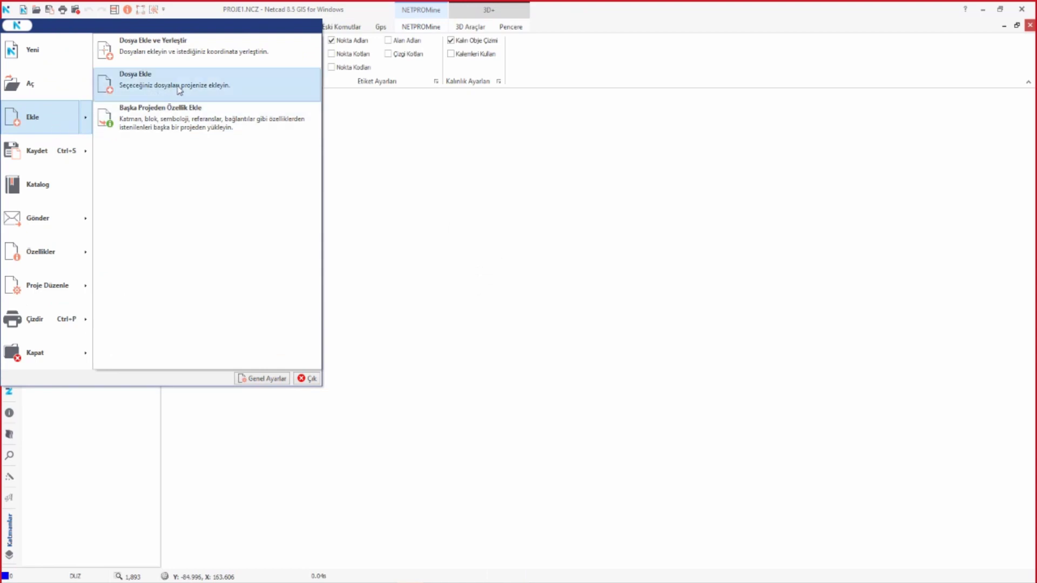
left_click(179, 87)
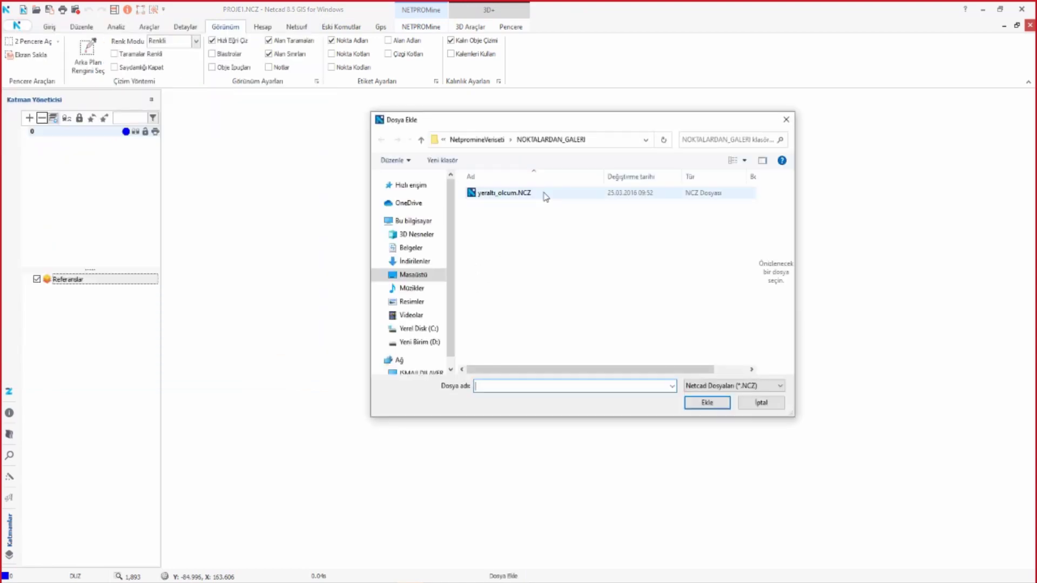
double_click(502, 194)
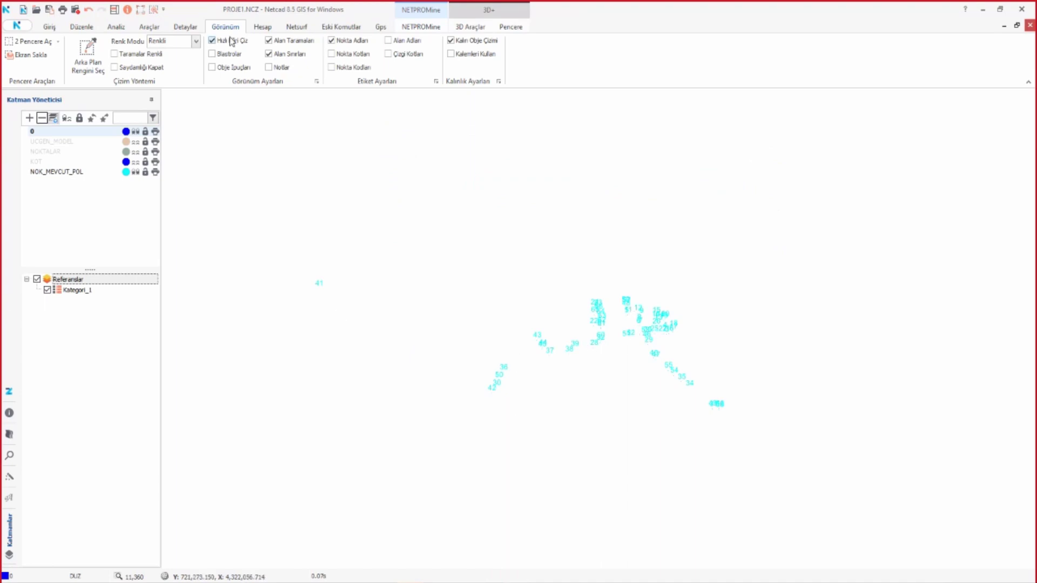
- Toggle Nokta Kotları elevation labels on and off, then turn on UCGEN_MODEL
left_click(333, 53)
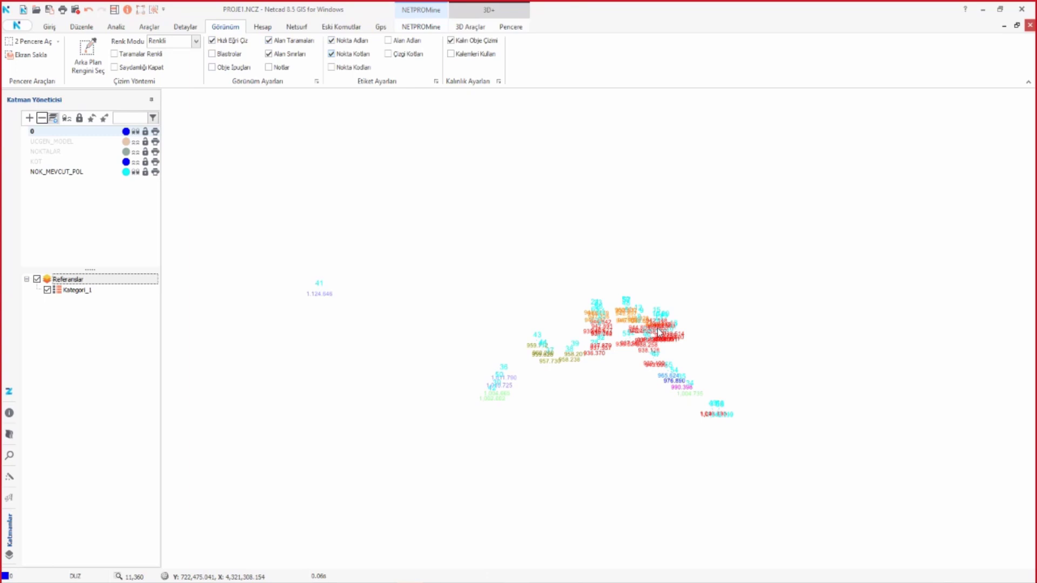
left_click(332, 54)
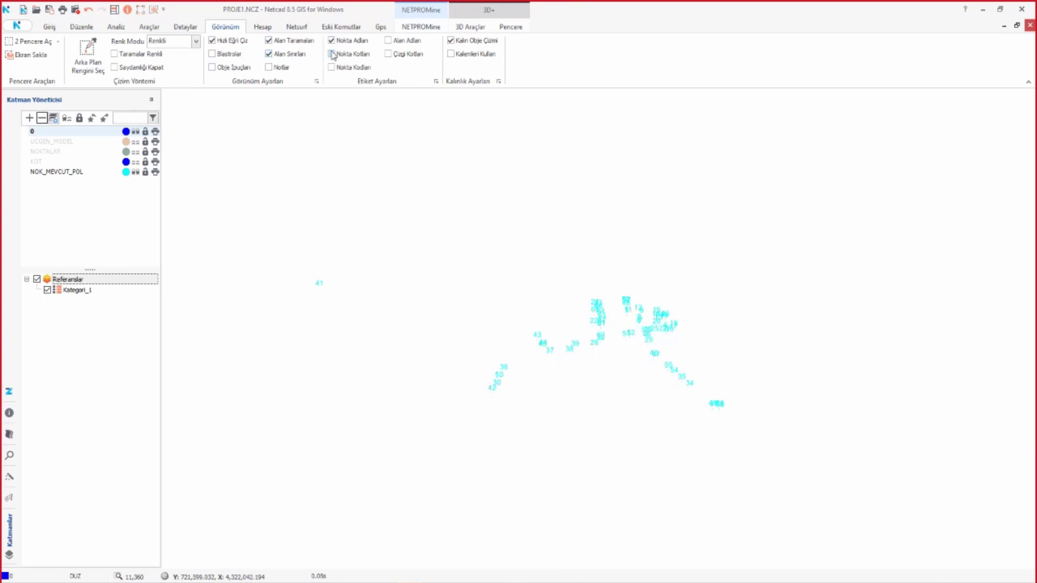
left_click(136, 141)
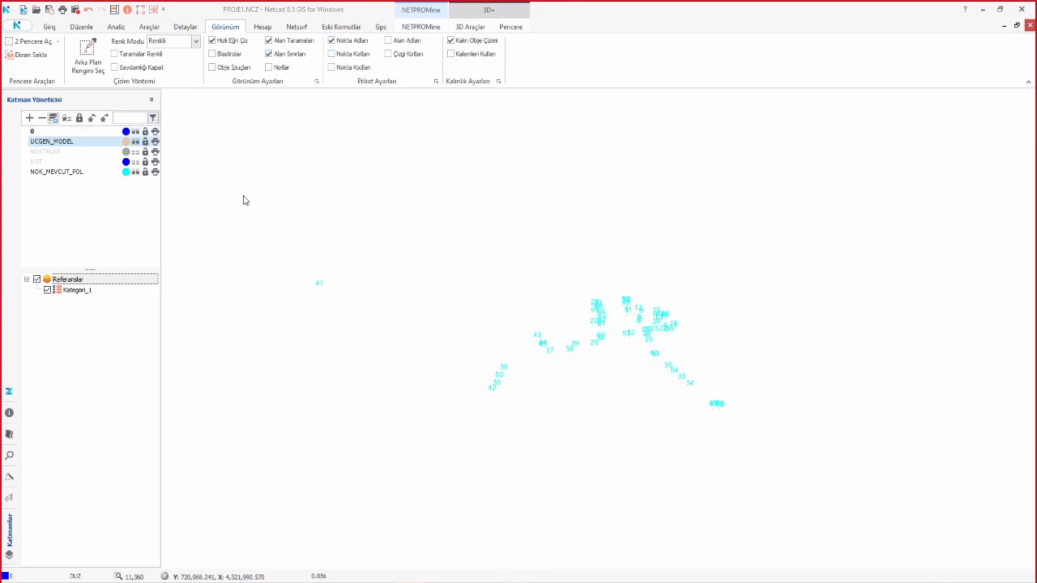
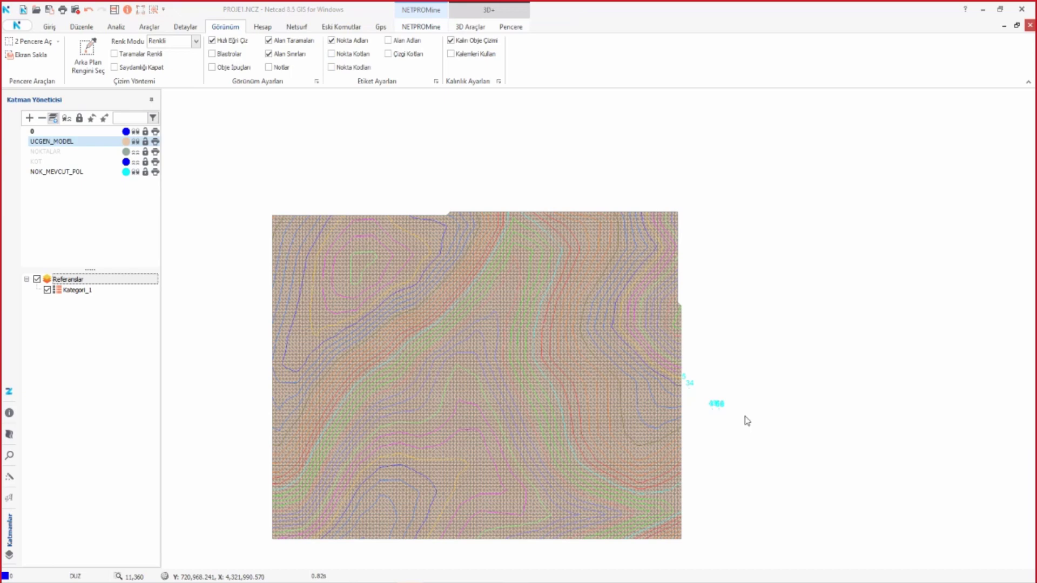
- In 3D layer sync settings, exclude layer 0 and include NOK_MEVCUT_POL alongside UCGEN_MODEL
left_click(152, 27)
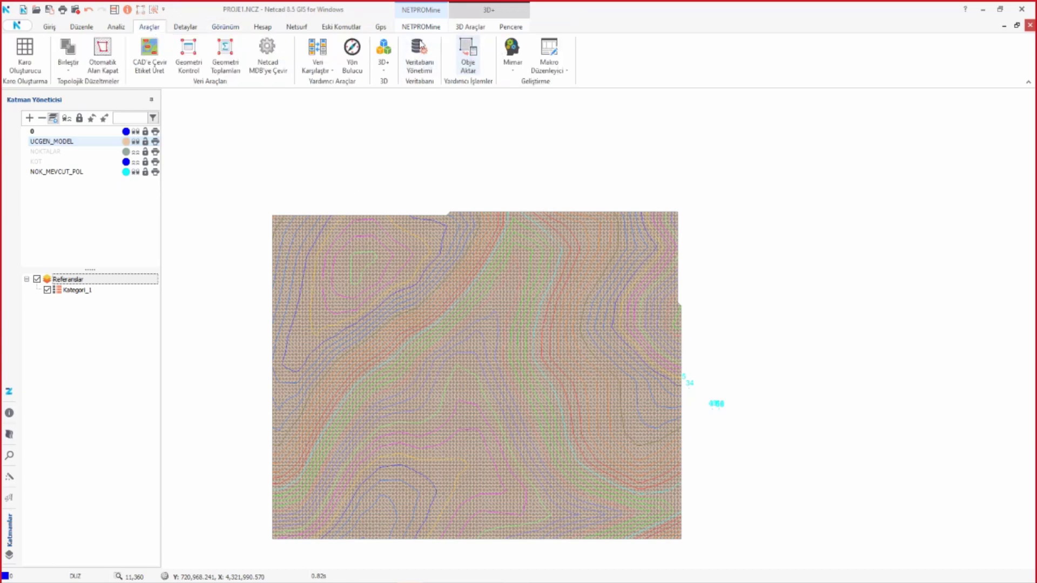
left_click(384, 49)
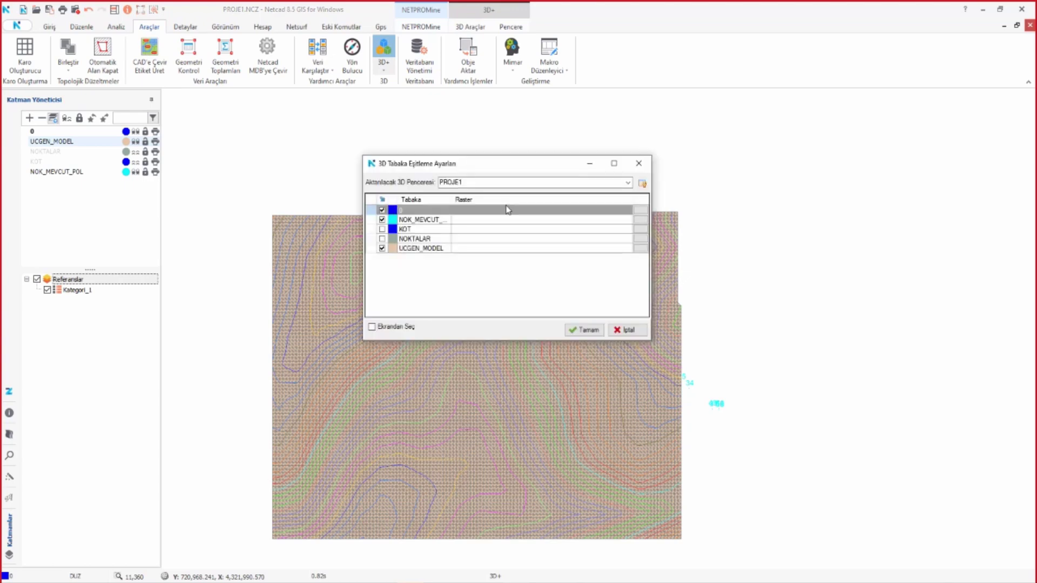
left_click(381, 219)
left_click(382, 210)
left_click(588, 331)
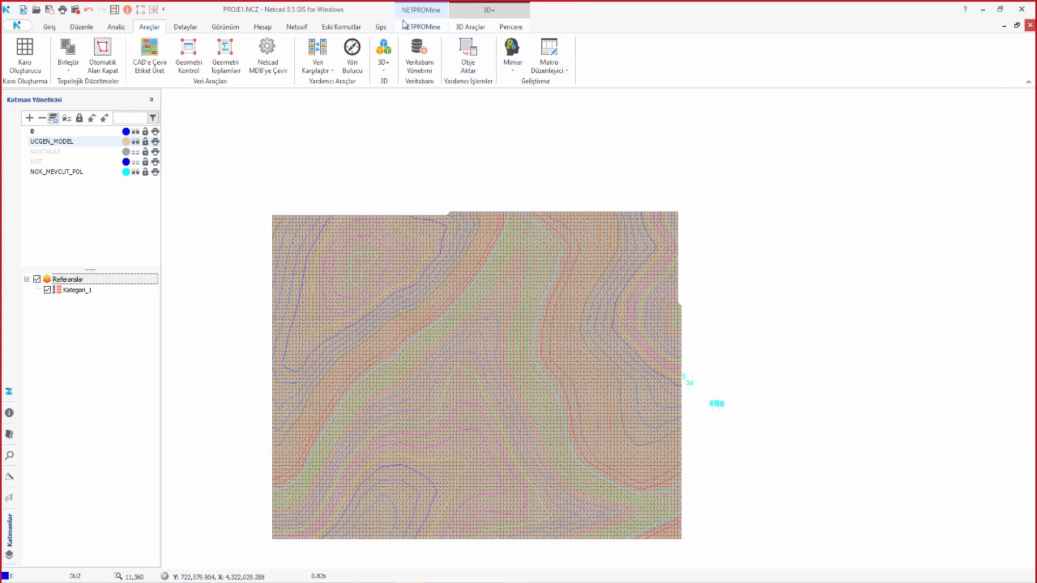
- Open the project's 3D window and fit the view to the UCGEN_MODEL surface extent
left_click(224, 28)
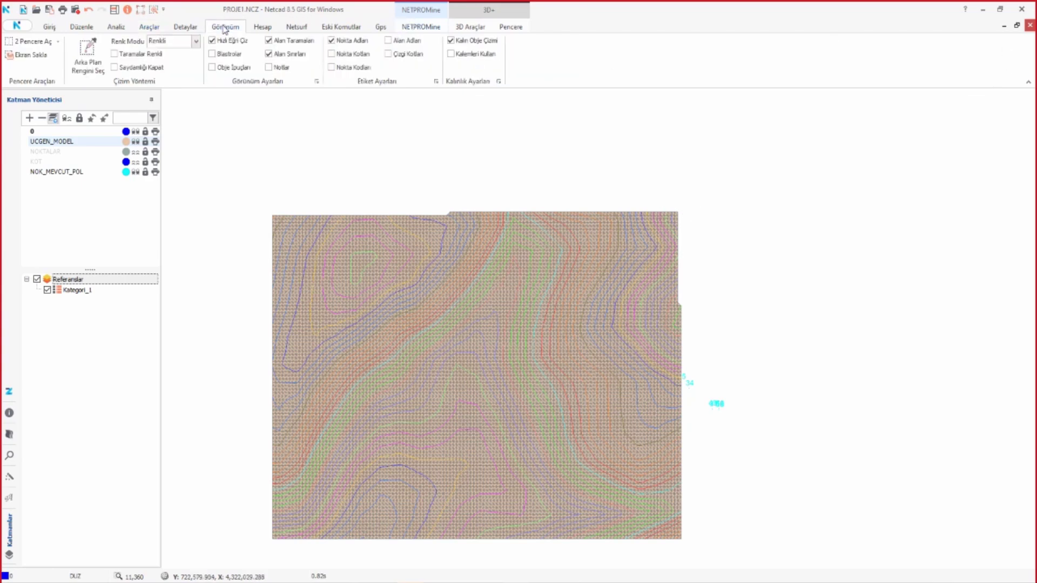
left_click(31, 41)
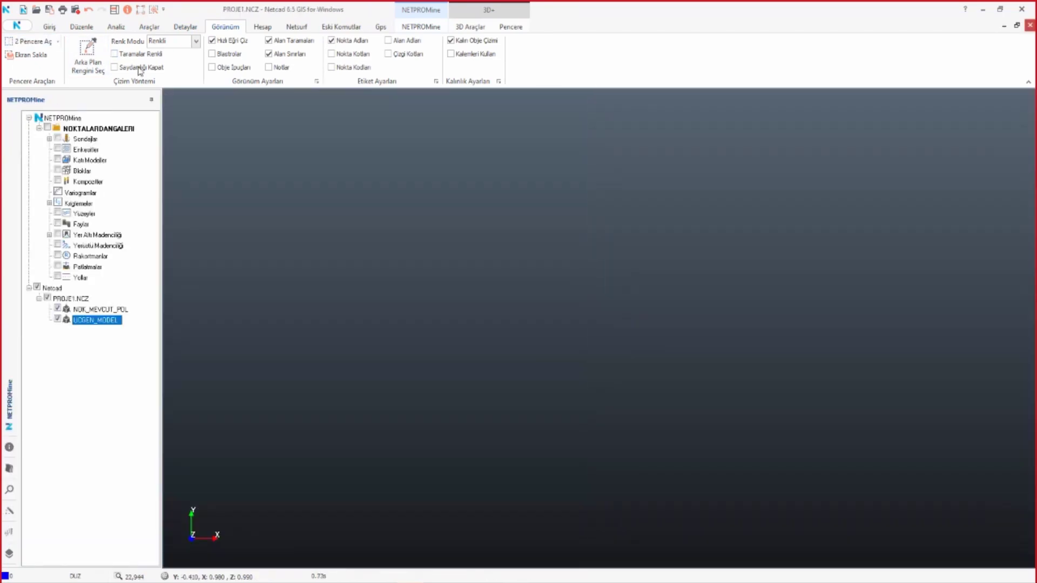
right_click(87, 323)
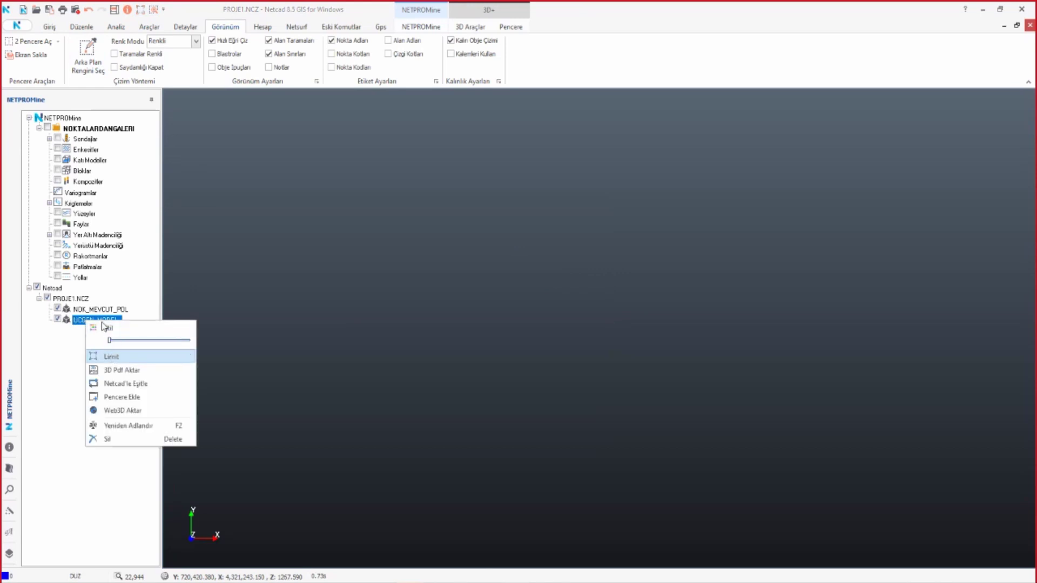
left_click(119, 357)
mouse_move(613, 375)
left_mouse_down()
mouse_move(624, 160)
mouse_move(641, 331)
mouse_move(583, 317)
left_mouse_up()
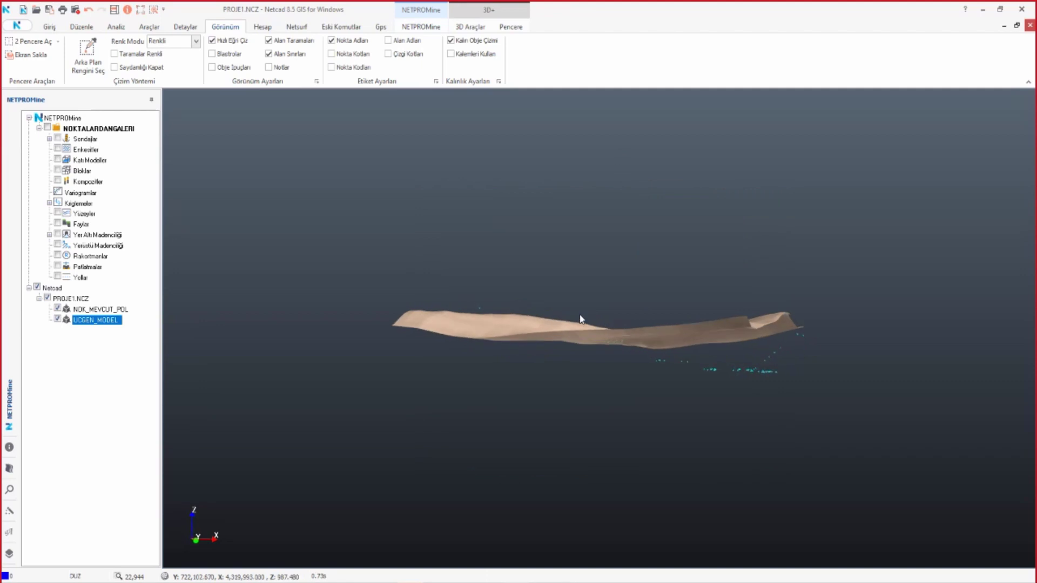
- Hide the UCGEN_MODEL surface and switch to a top-down (+Z) plan view of the points
left_click(57, 319)
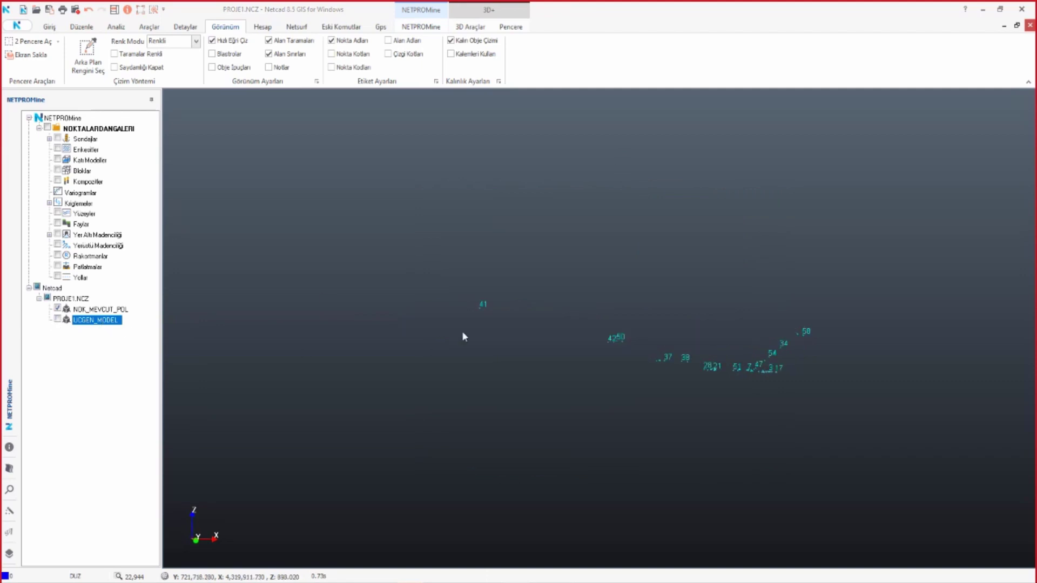
left_click_drag(468, 367, 502, 361)
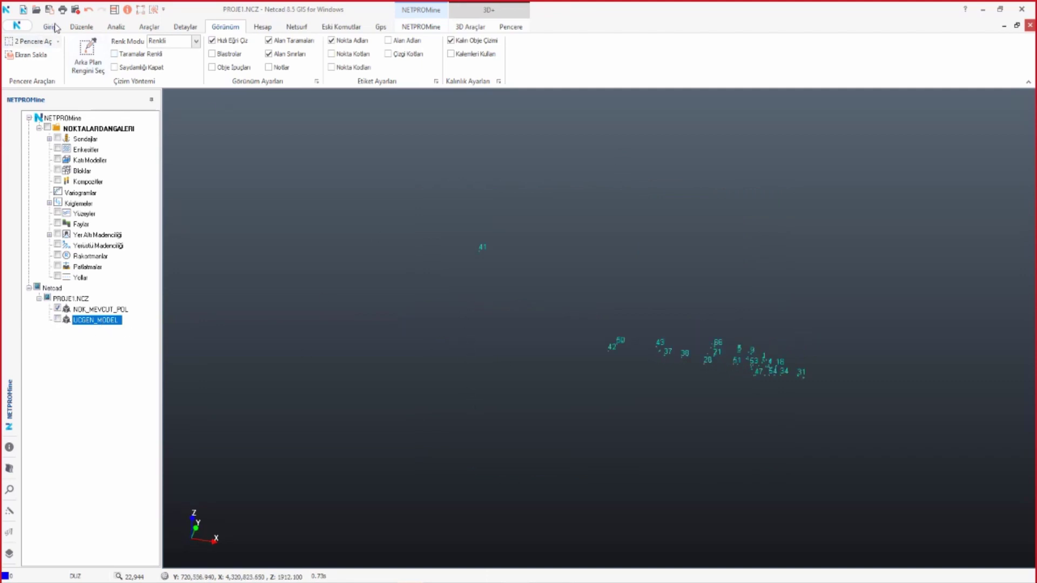
left_click(468, 27)
left_click(14, 49)
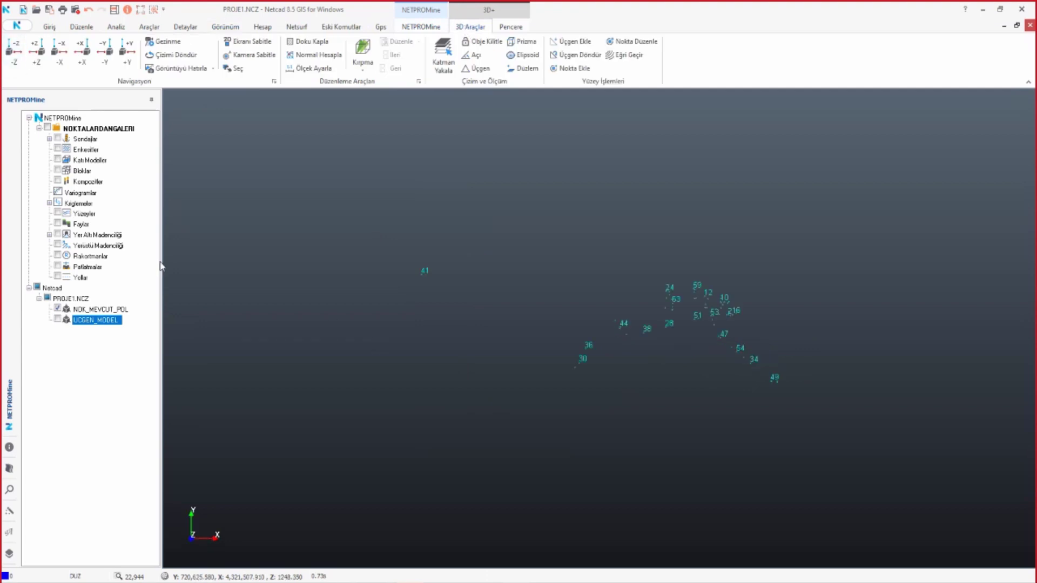
- Expand Yer Altı Madenciliği and turn on the Galeriler layer
double_click(68, 235)
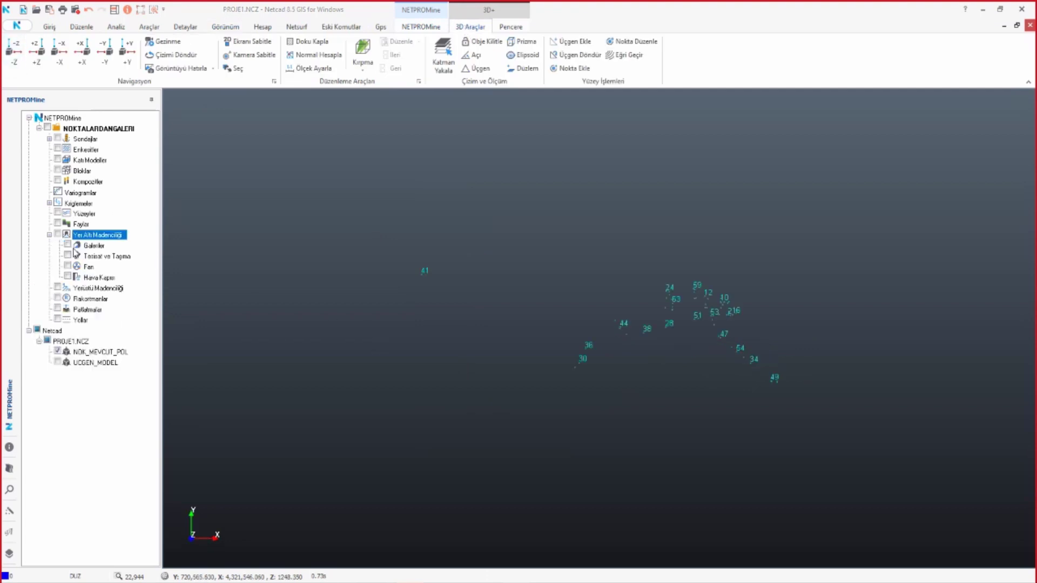
left_click(68, 244)
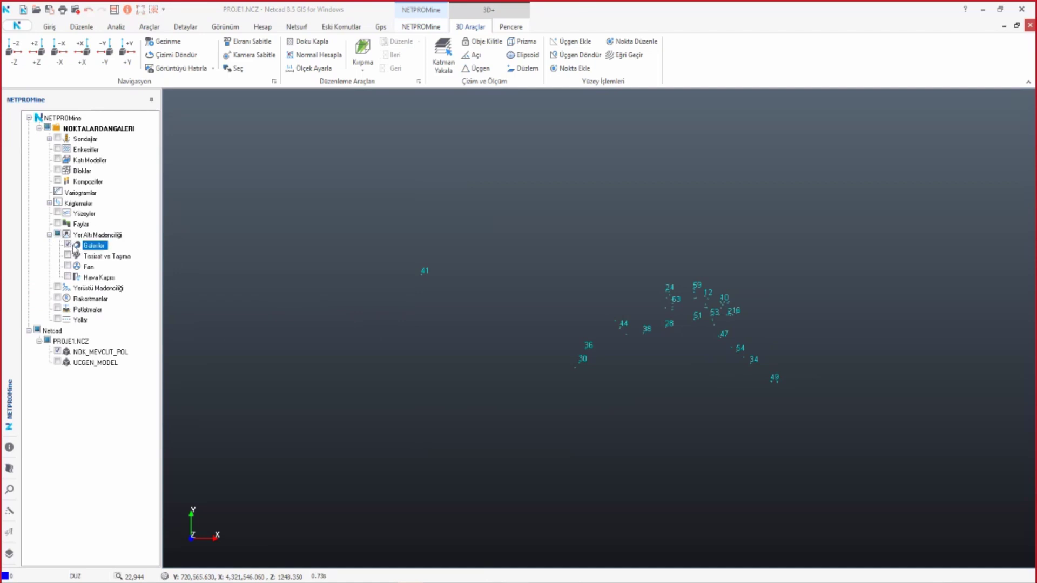
right_click(100, 248)
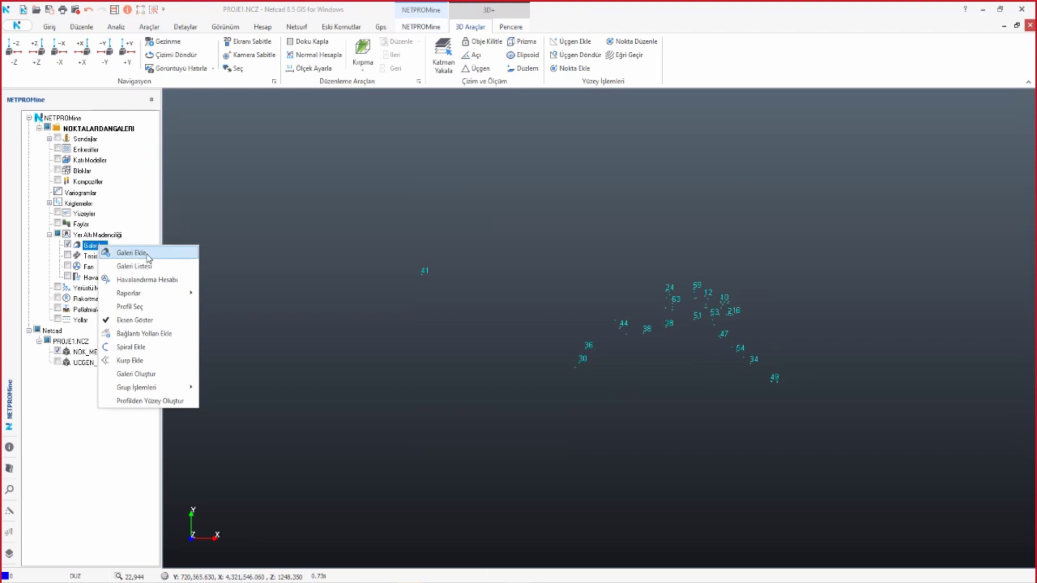
left_click(772, 62)
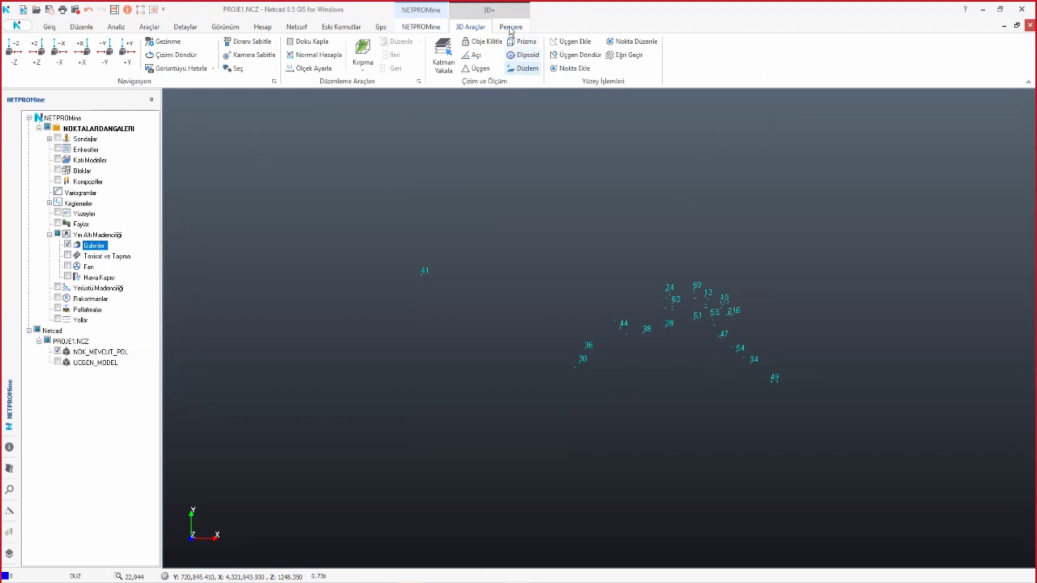
- Set new panels to dock on the right (Sağa Panel)
left_click(510, 28)
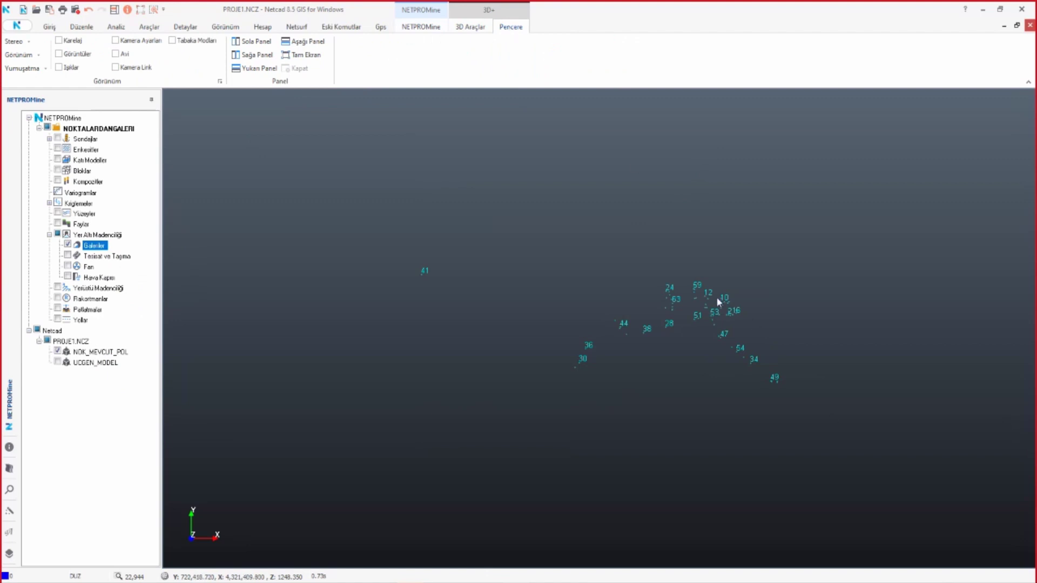
scroll(713, 318, "up", 3)
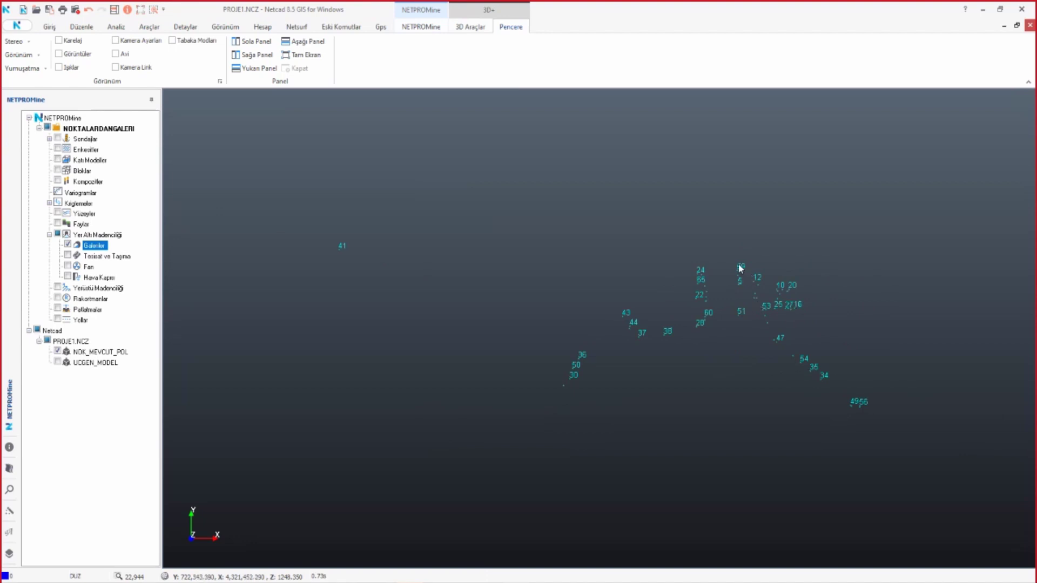
left_click(251, 55)
- Enable Z koordinatını göster in Tabaka Modları and apply it to the point layer, showing elevations like 944.842
left_click(189, 41)
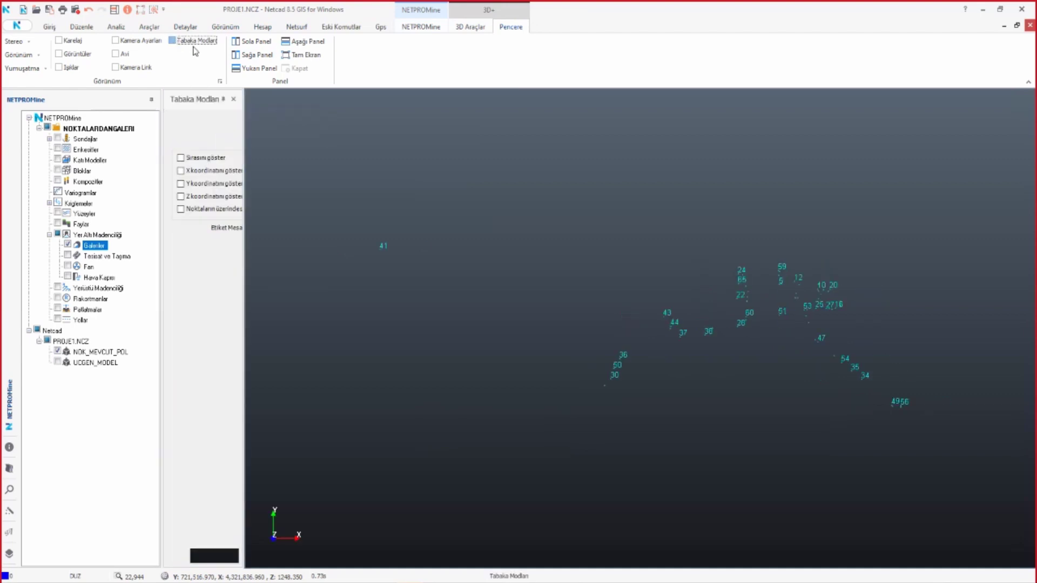
left_click(180, 197)
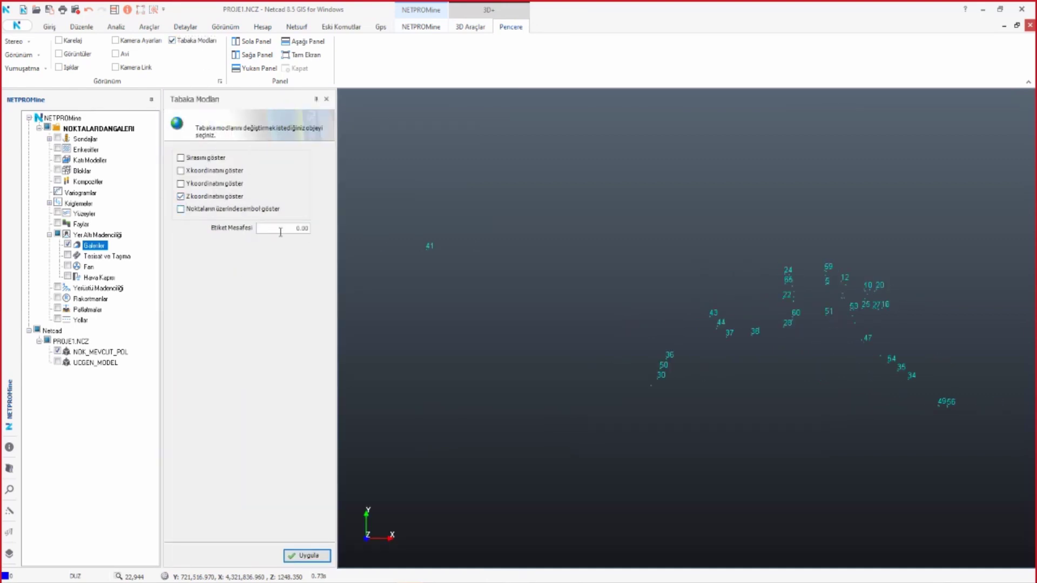
left_click(307, 556)
scroll(867, 348, "up", 2)
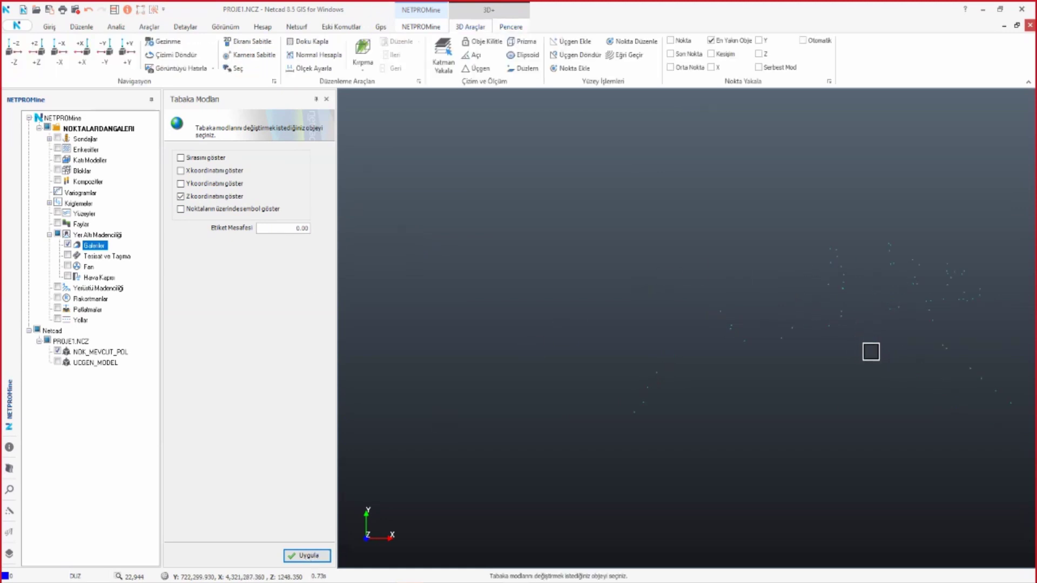
left_click(784, 344)
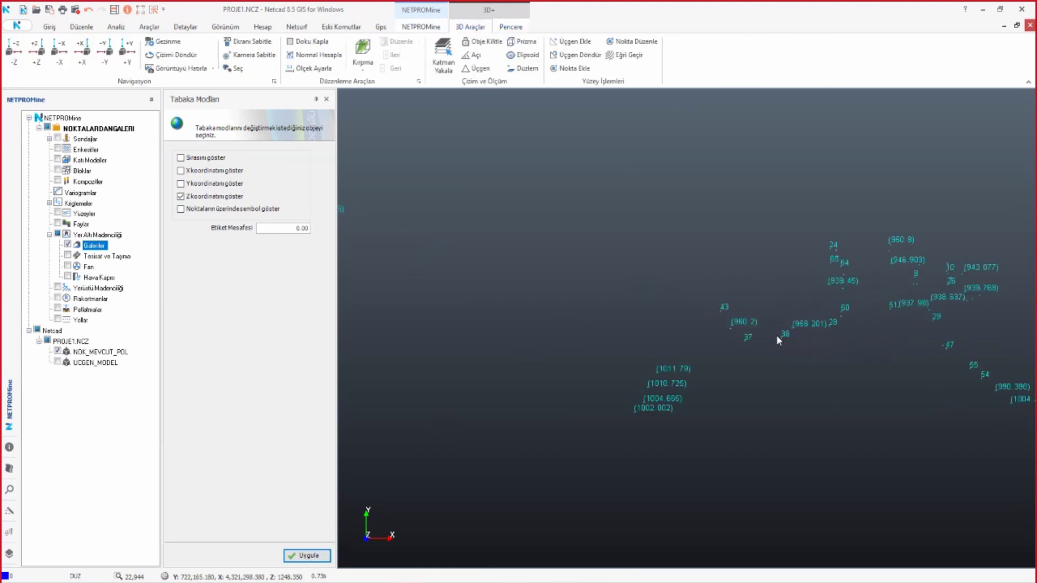
middle_click_drag(905, 365, 776, 294)
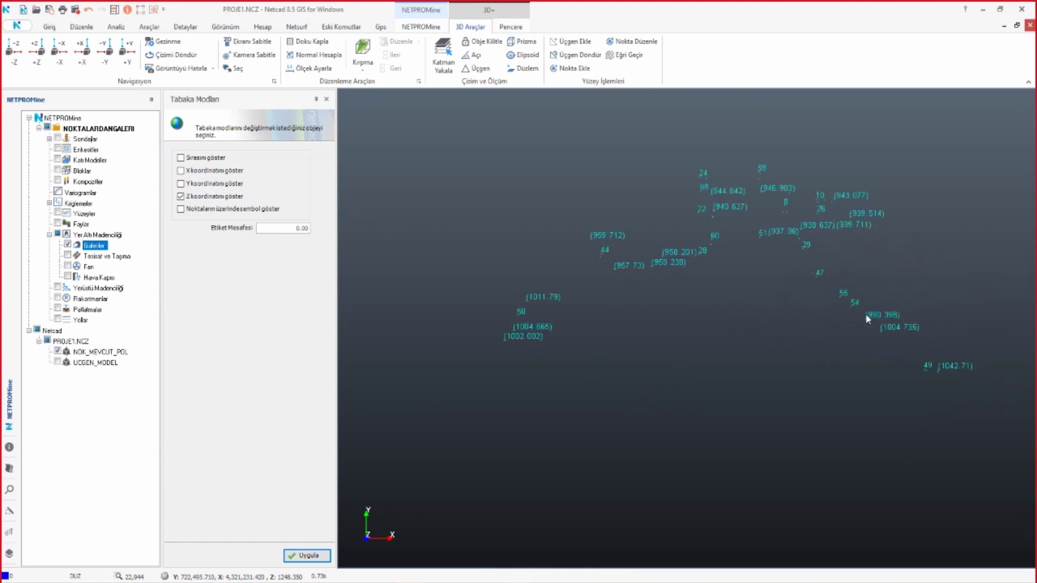
left_click(327, 100)
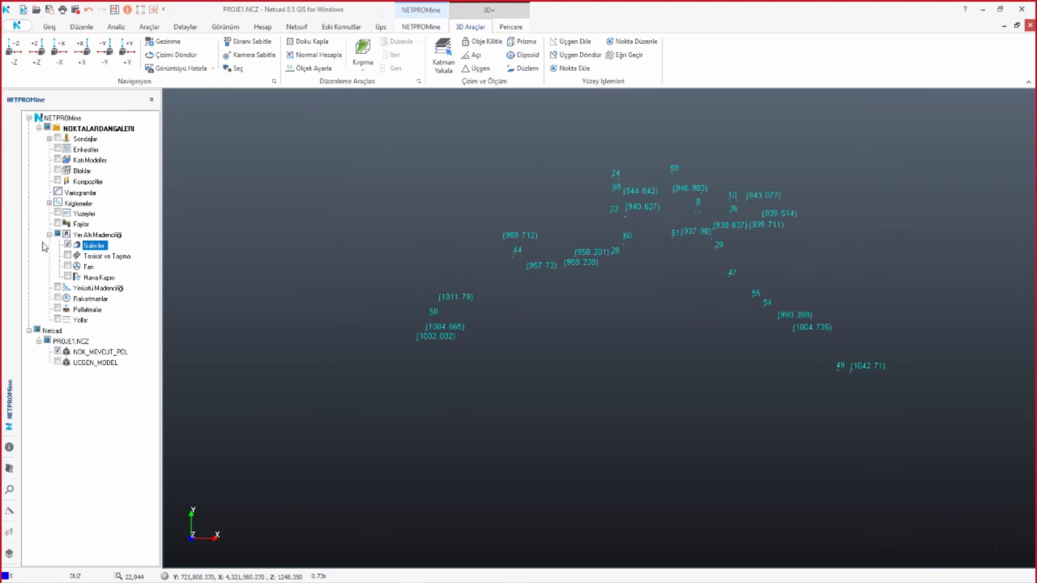
- Switch snapping from nearest object to points only and zoom in on point 49
right_click(95, 248)
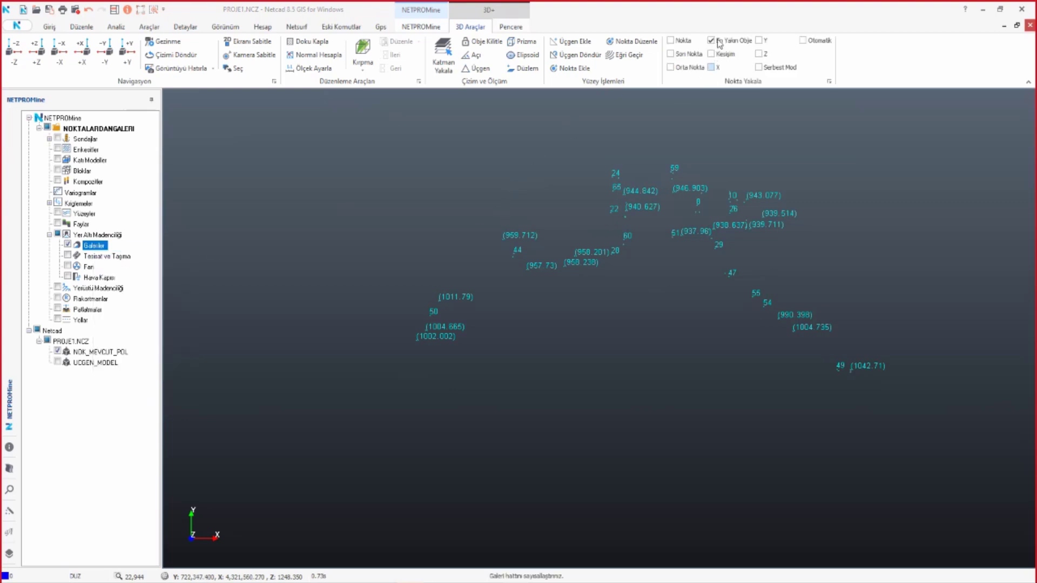
left_click(718, 43)
left_click(671, 41)
scroll(850, 378, "up", 2)
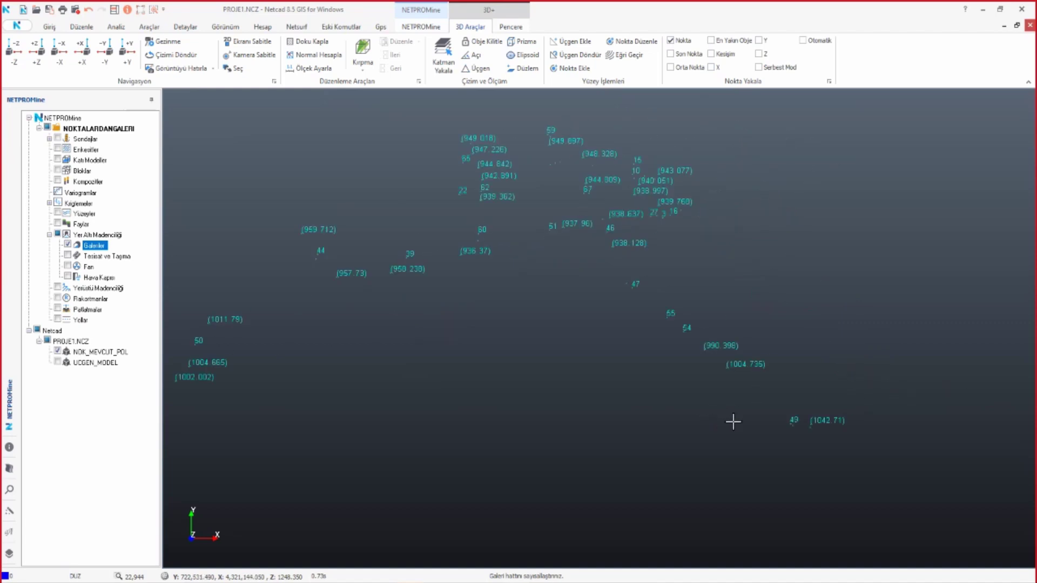
scroll(756, 423, "up", 1)
scroll(599, 416, "up", 1)
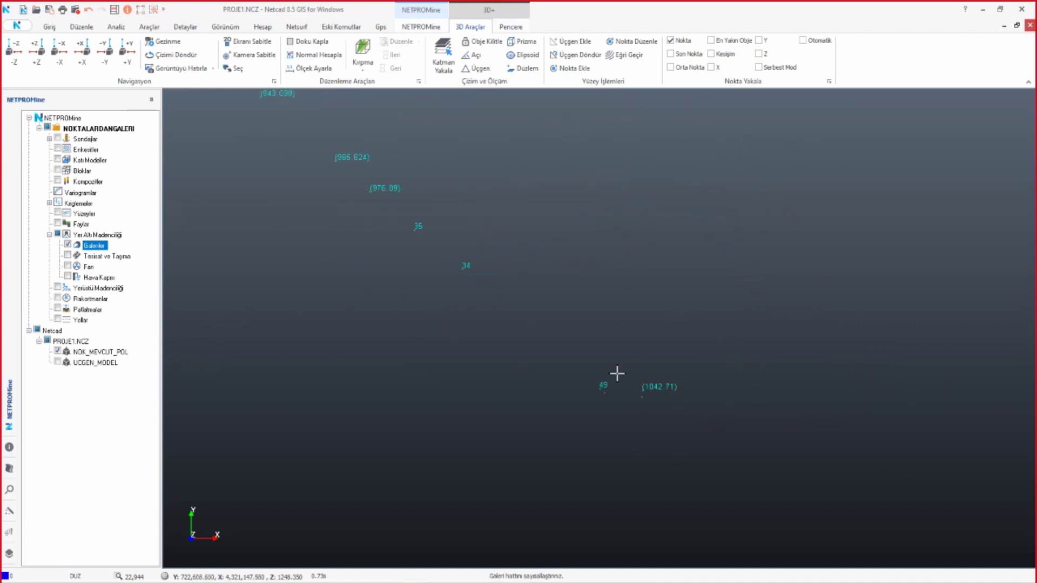
middle_click_drag(509, 349, 596, 396)
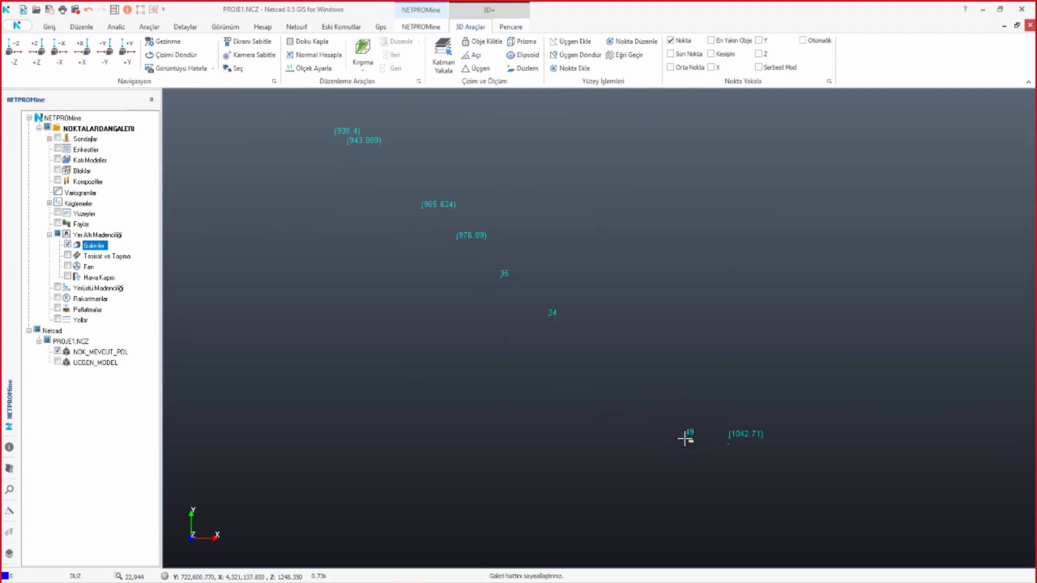
scroll(725, 486, "up", 1)
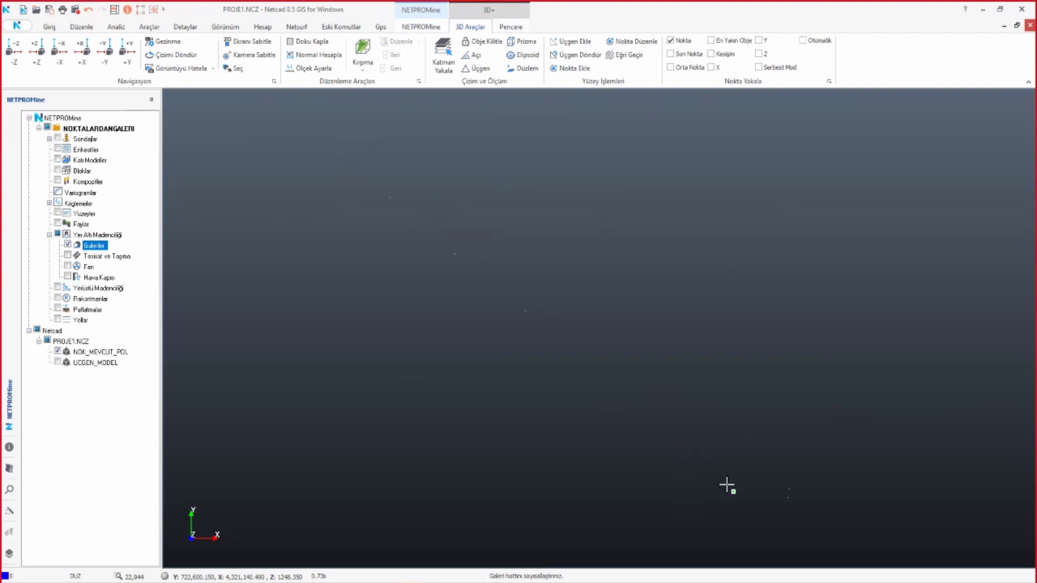
- Digitise the gallery line from point 49 up to the (939.4) point and end the command
left_click(675, 387)
left_click(481, 224)
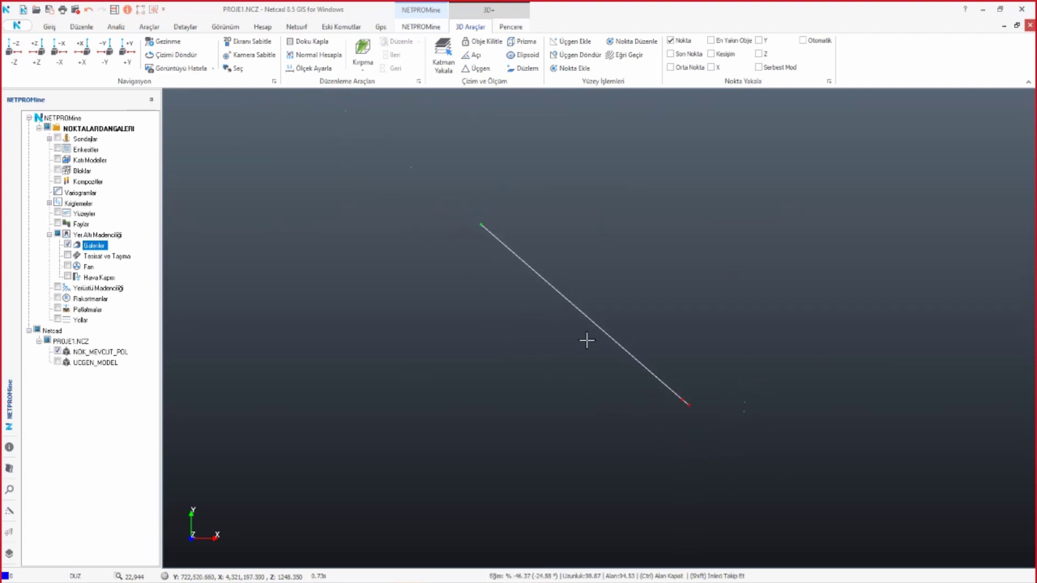
scroll(586, 341, "up", 1)
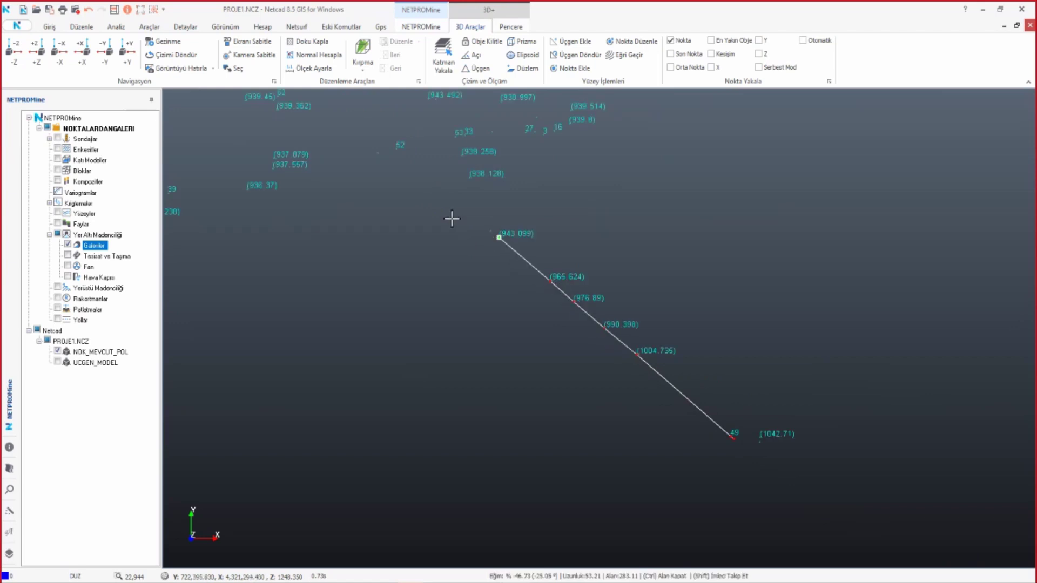
middle_click_drag(451, 219, 579, 327)
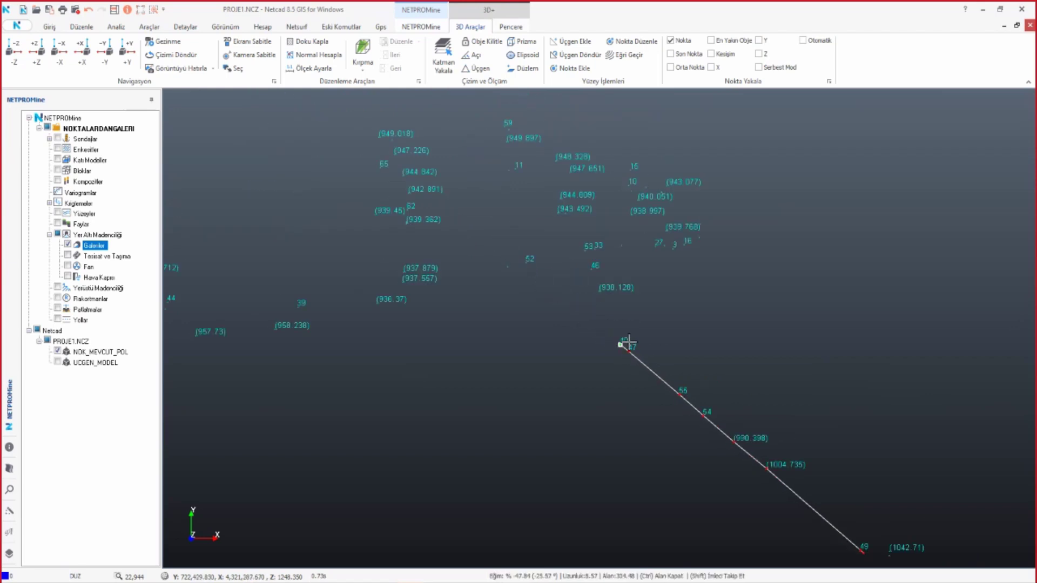
scroll(616, 366, "up", 1)
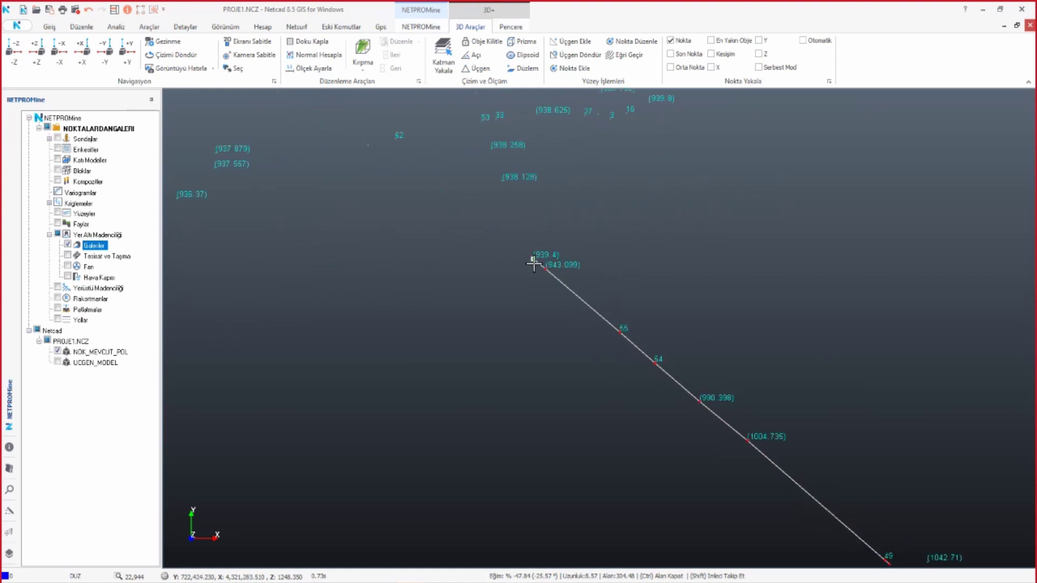
left_click(534, 263)
key("Escape")
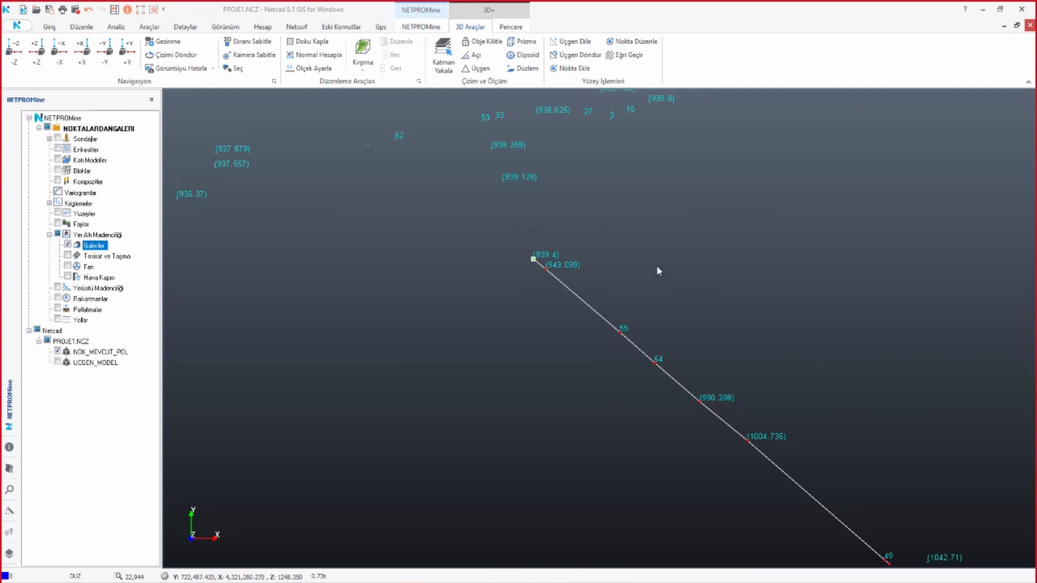
- Name the gallery G1 and give it profile B-10 referenced at Taban Merkez
left_click_drag(482, 193, 337, 204)
left_click(373, 236)
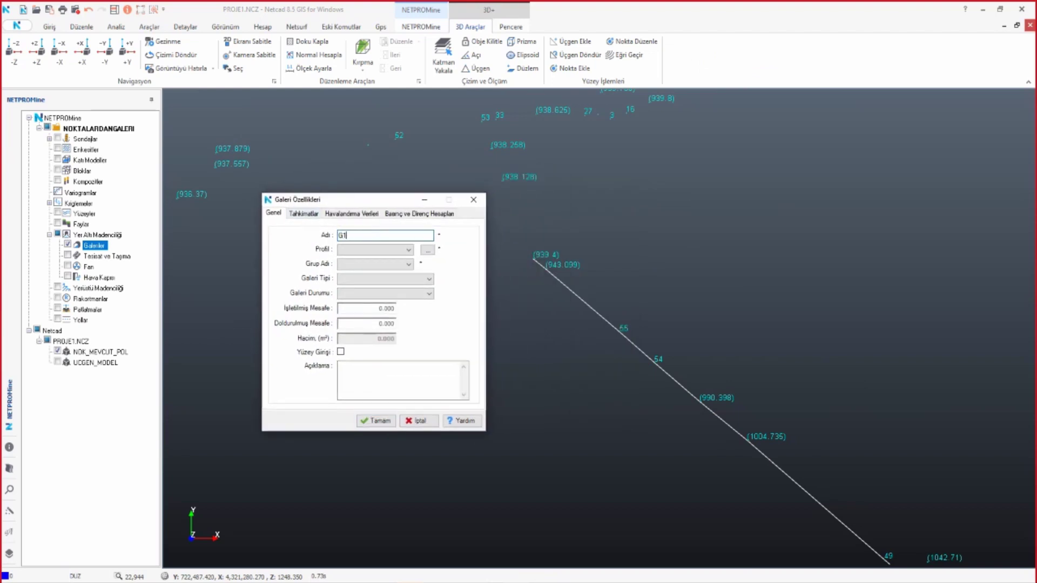
left_click(410, 250)
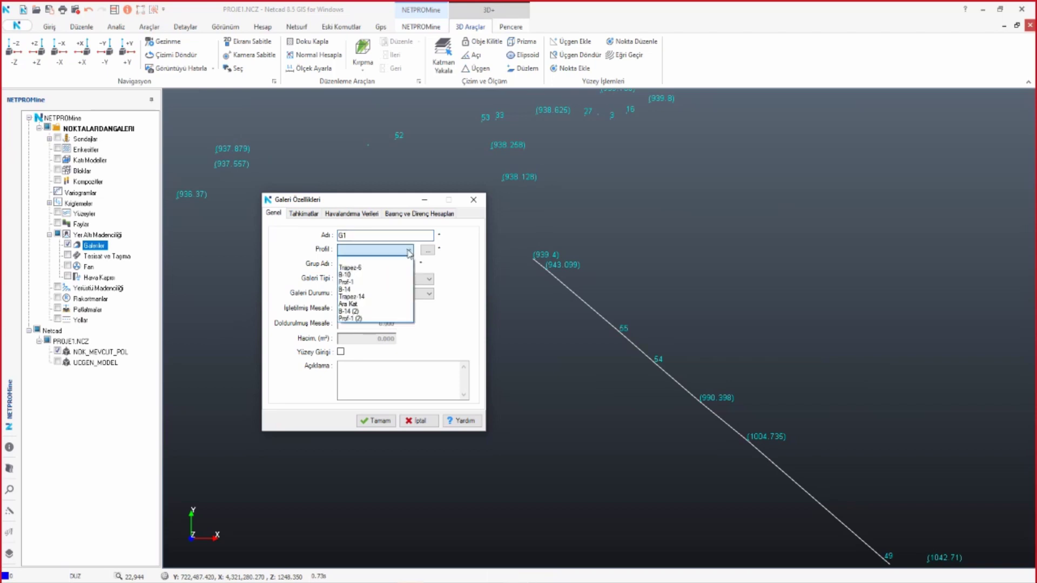
left_click(367, 274)
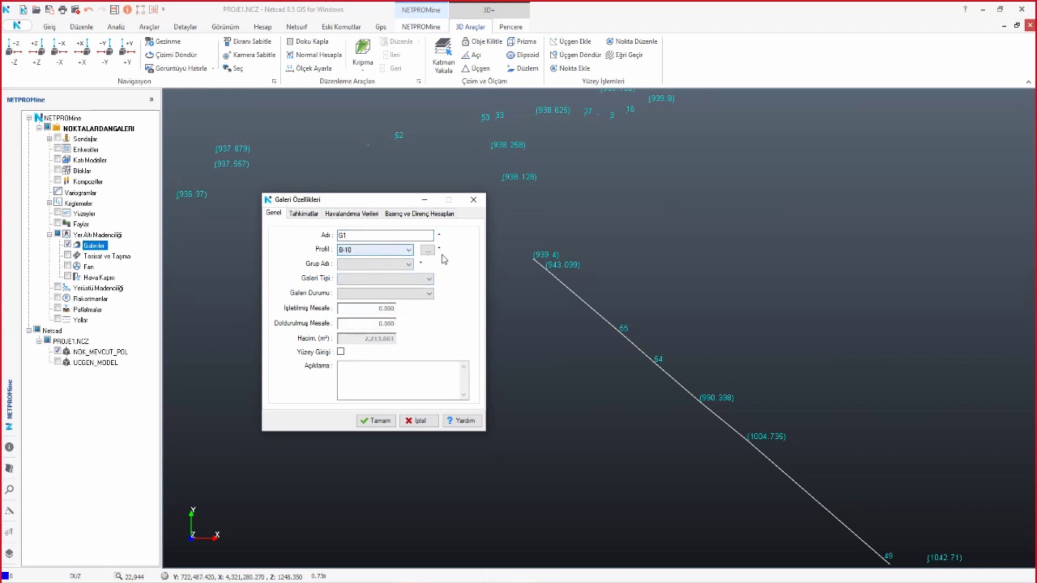
left_click(409, 250)
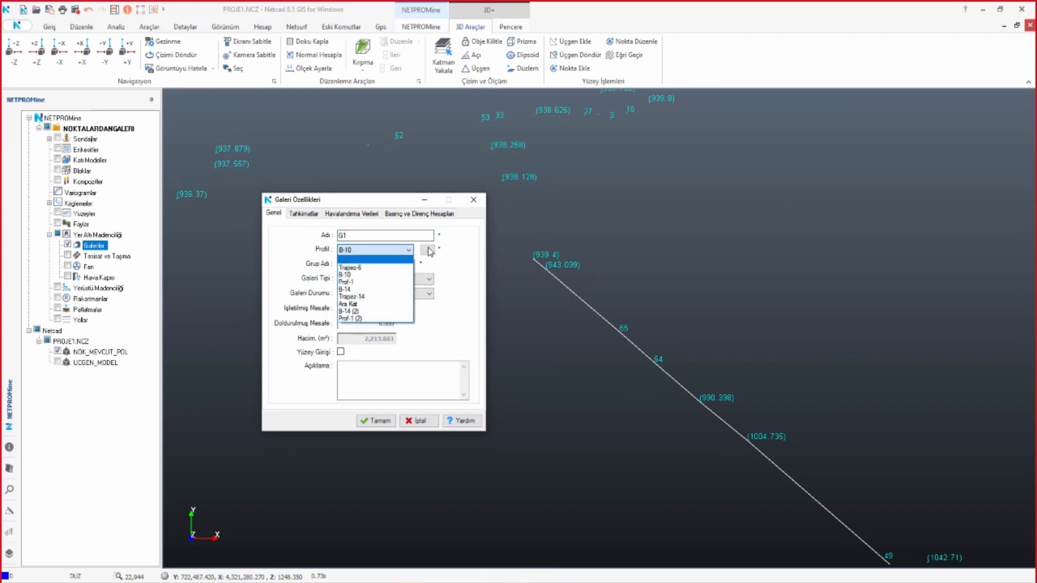
left_click(424, 255)
left_click(427, 252)
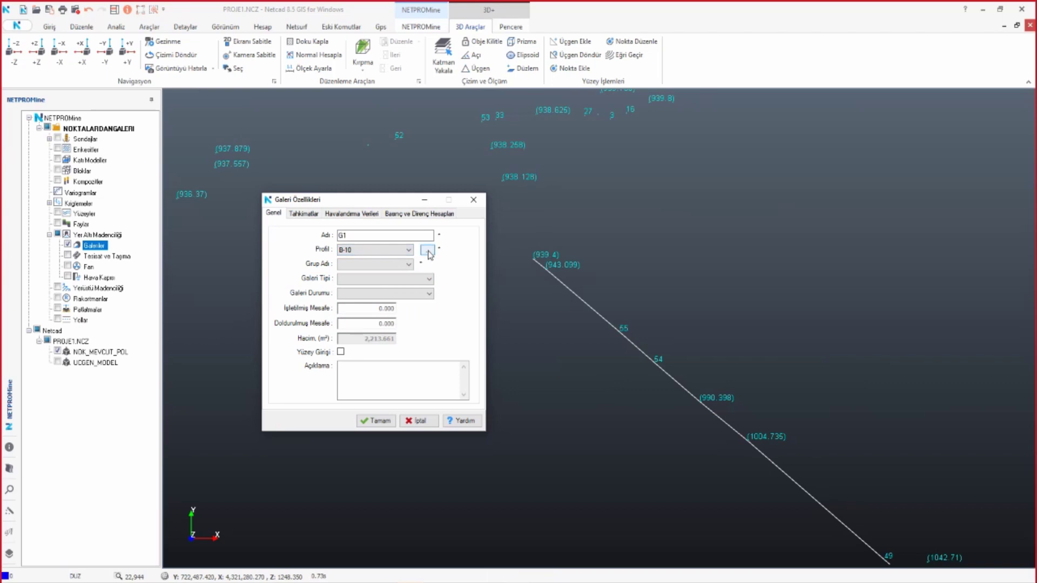
left_click(168, 210)
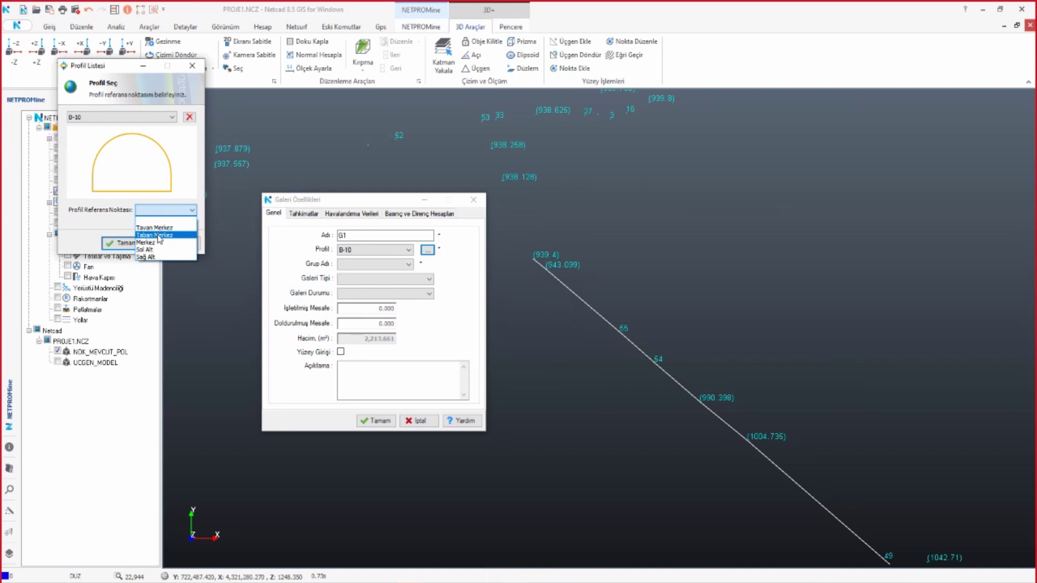
left_click(159, 236)
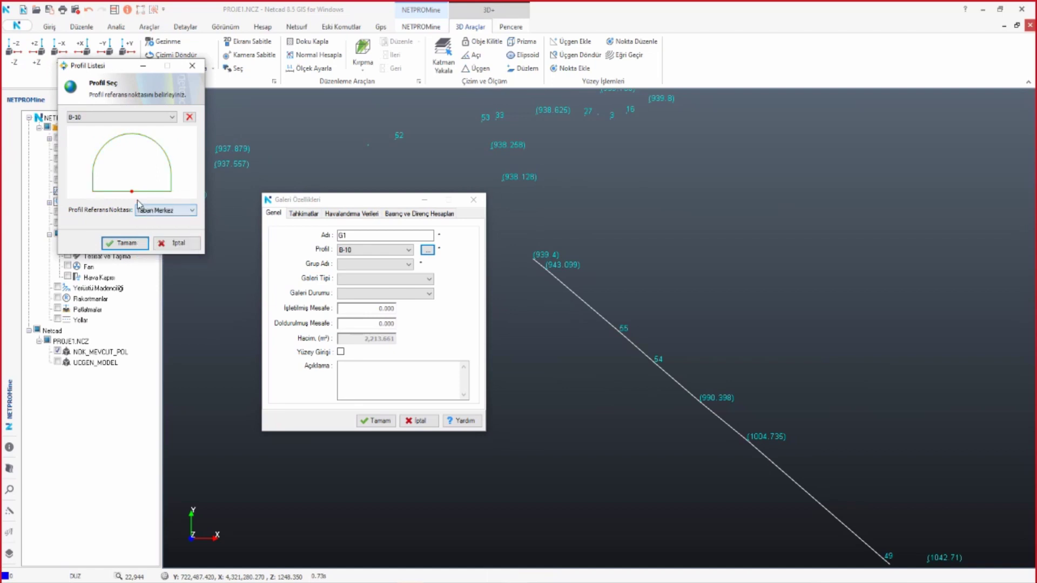
left_click(125, 243)
- Set group Grup1, type Ana Nakliye Yolu and status Planlanan
left_click(404, 265)
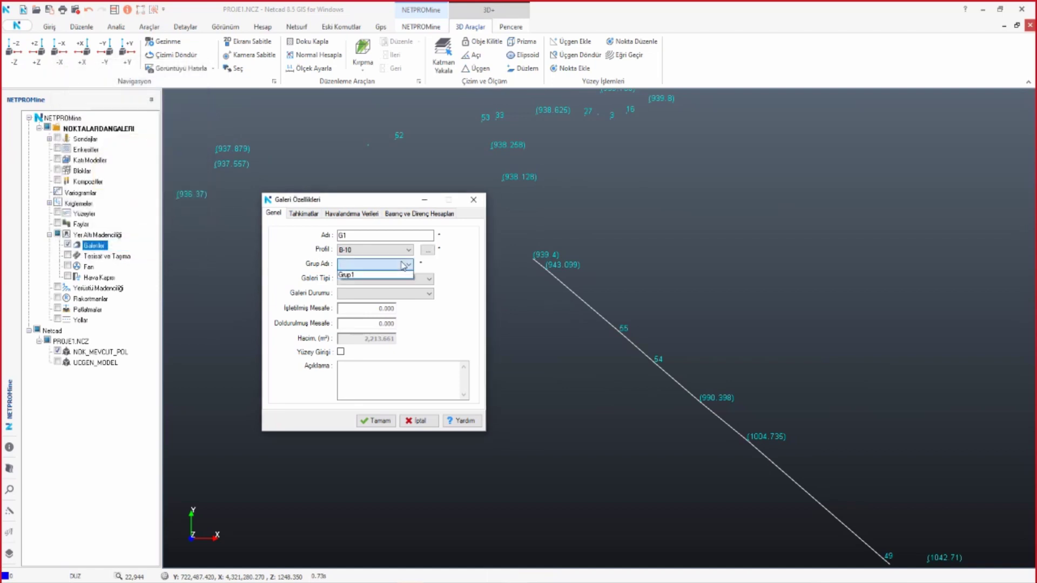
left_click(351, 274)
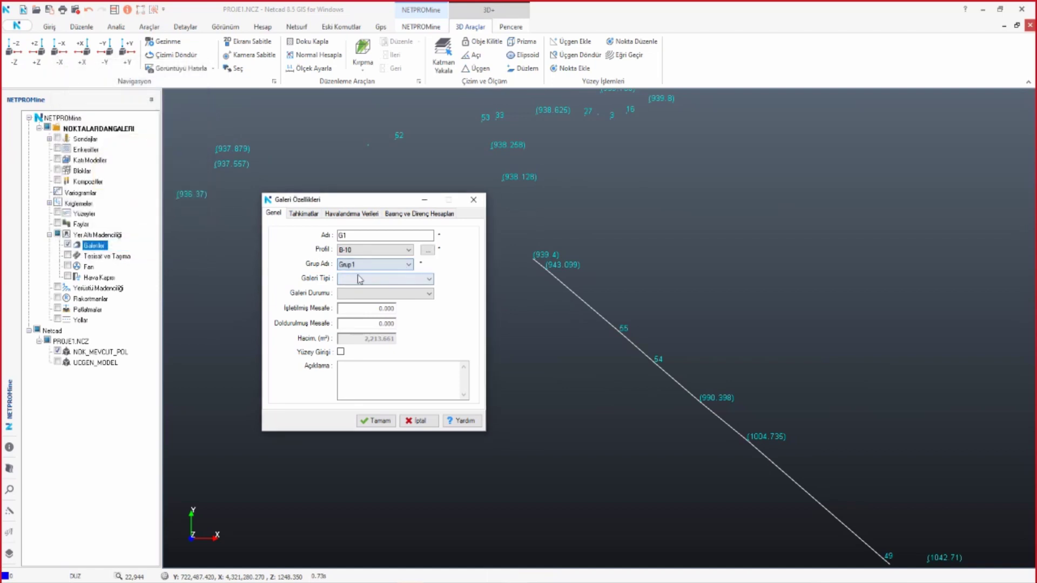
left_click(432, 281)
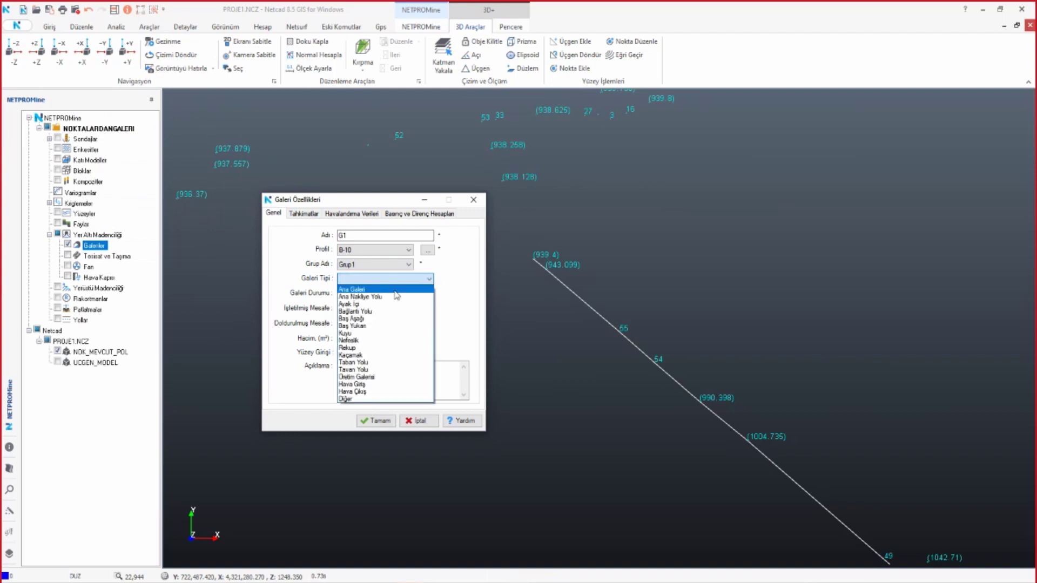
left_click(365, 298)
left_click(413, 295)
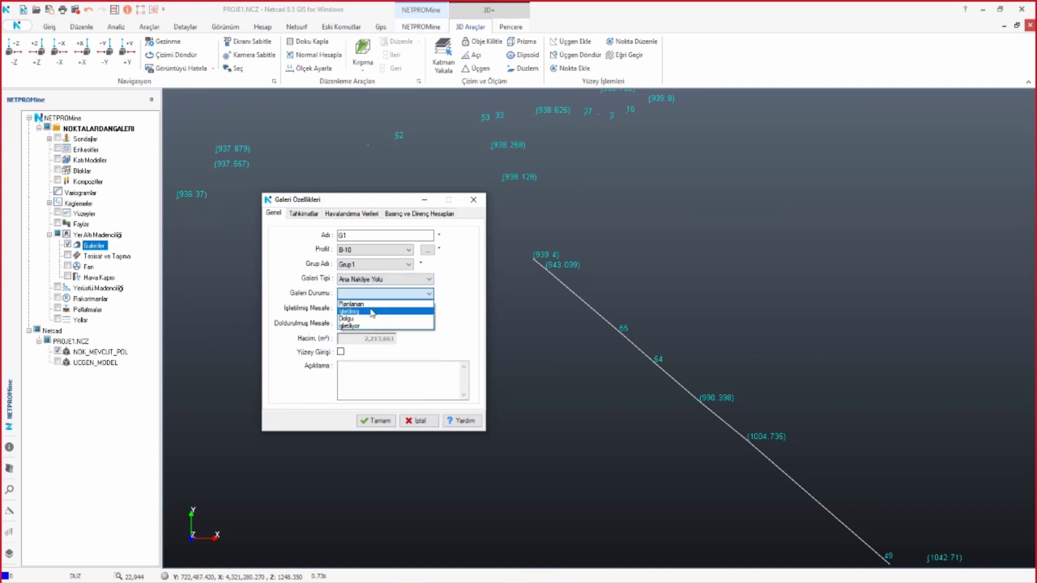
left_click(365, 304)
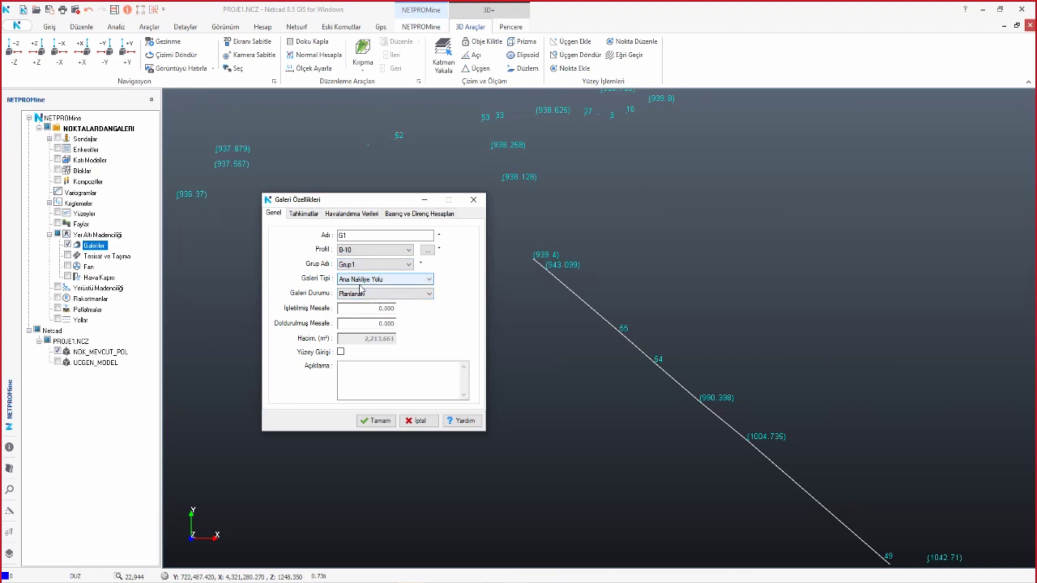
- Review the support, ventilation and pressure/resistance tabs, then return to the general settings
left_click(311, 214)
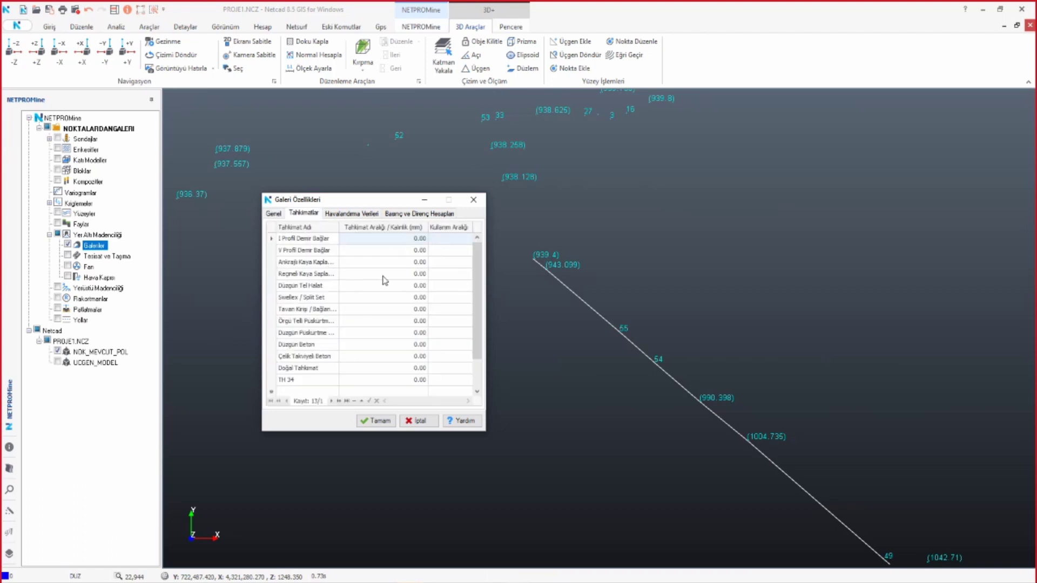
left_click(351, 214)
left_click(409, 215)
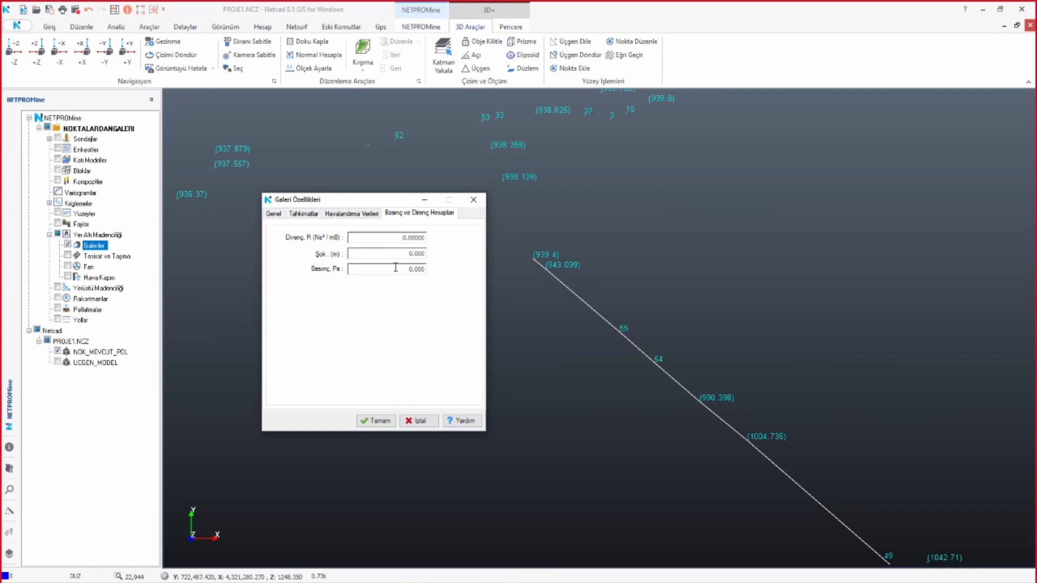
left_click(353, 215)
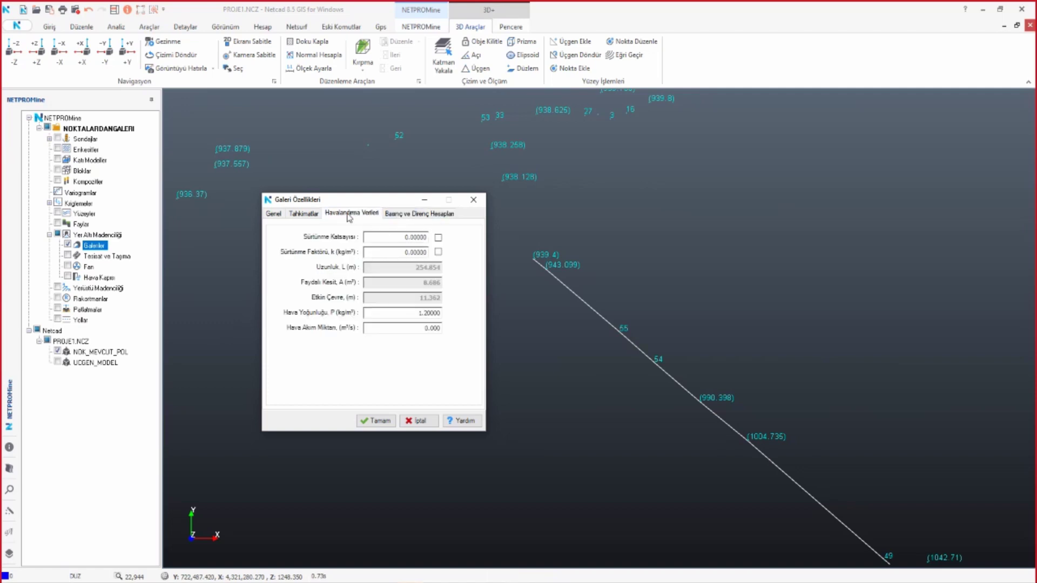
left_click(275, 215)
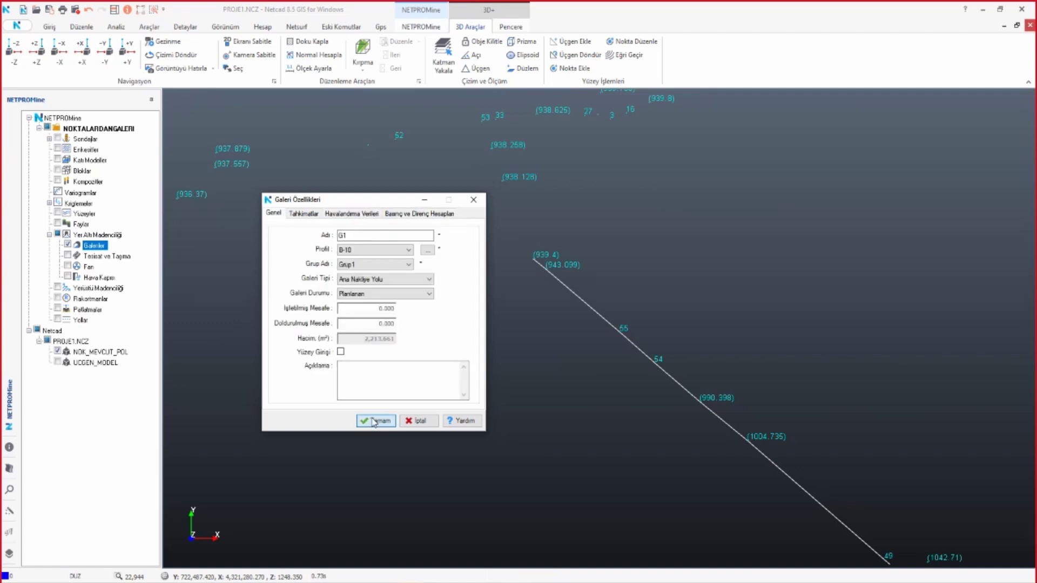
- Save gallery G1 and pan to the points beyond its upper end
key("Return")
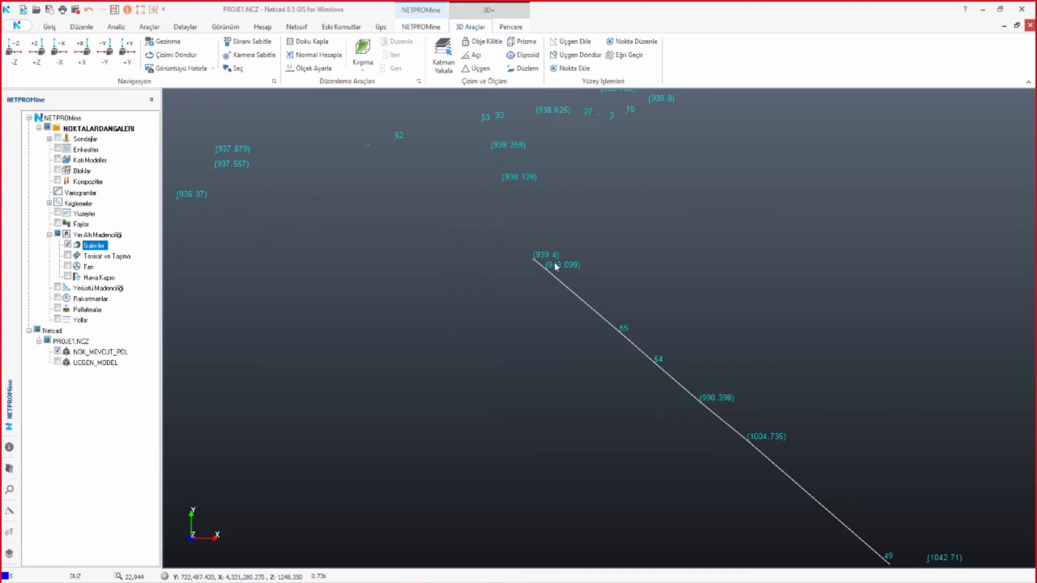
scroll(594, 279, "down", 2)
scroll(610, 284, "up", 3)
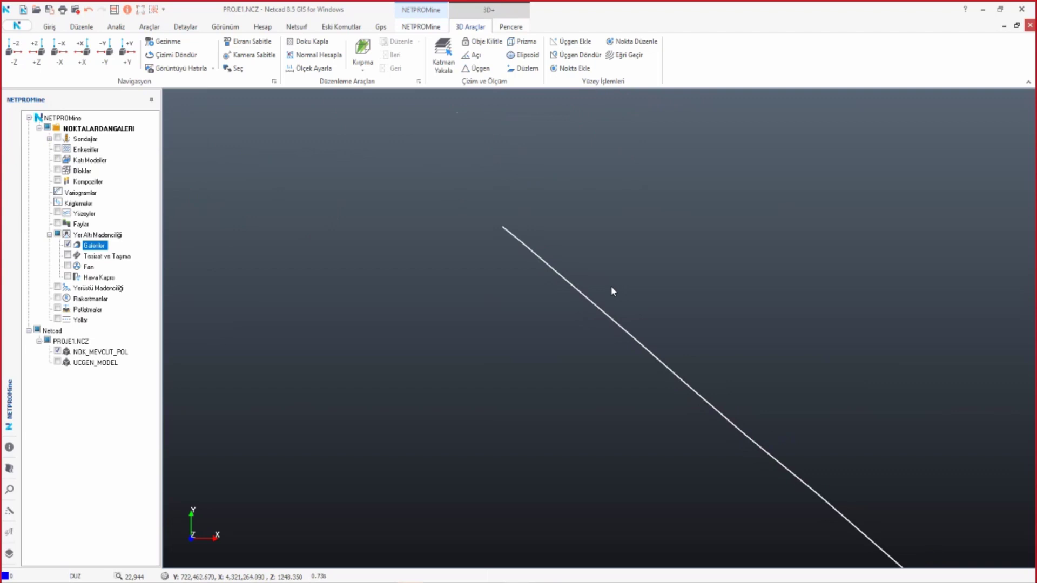
middle_click_drag(566, 250, 637, 364)
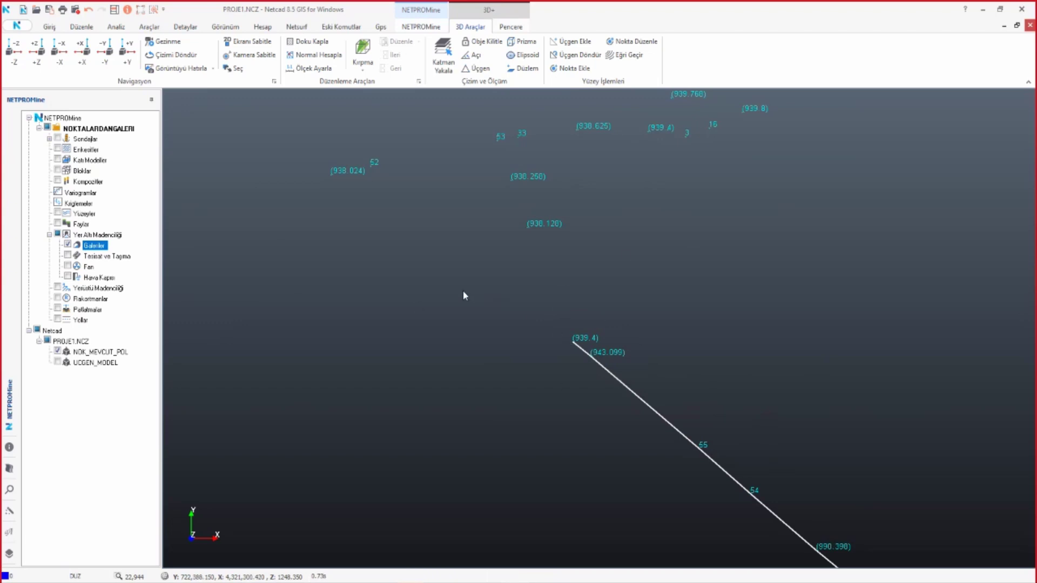
- Add a new gallery with end-point snapping, through (938.120) and (938.260) to point 53
right_click(91, 245)
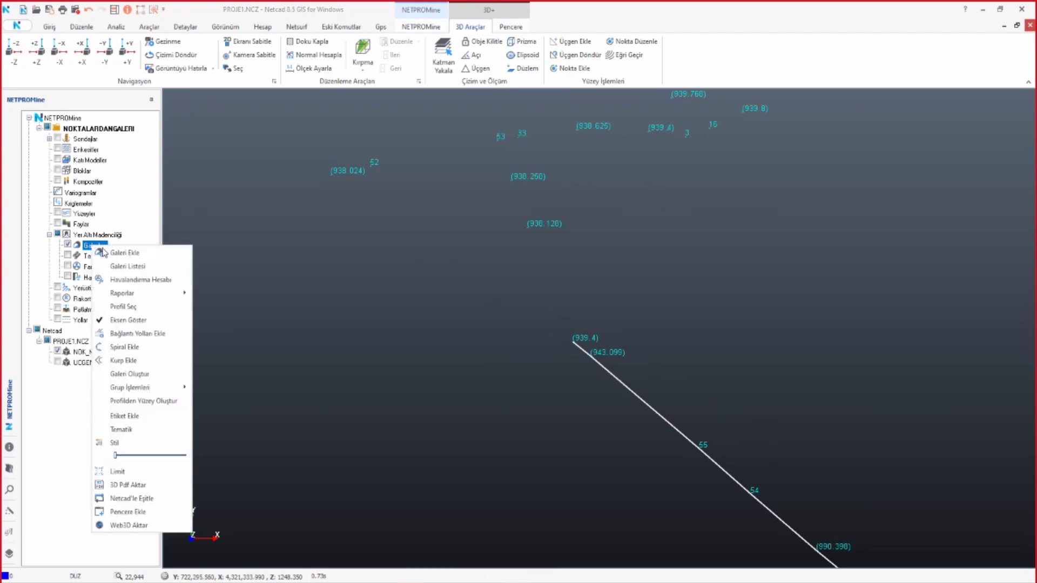
left_click(138, 250)
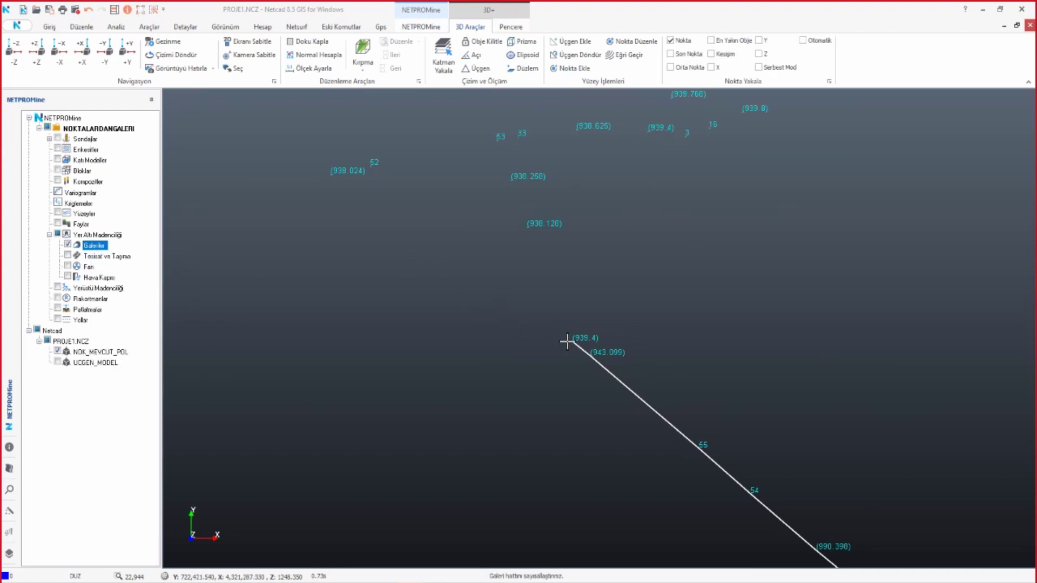
left_click(686, 56)
left_click(527, 227)
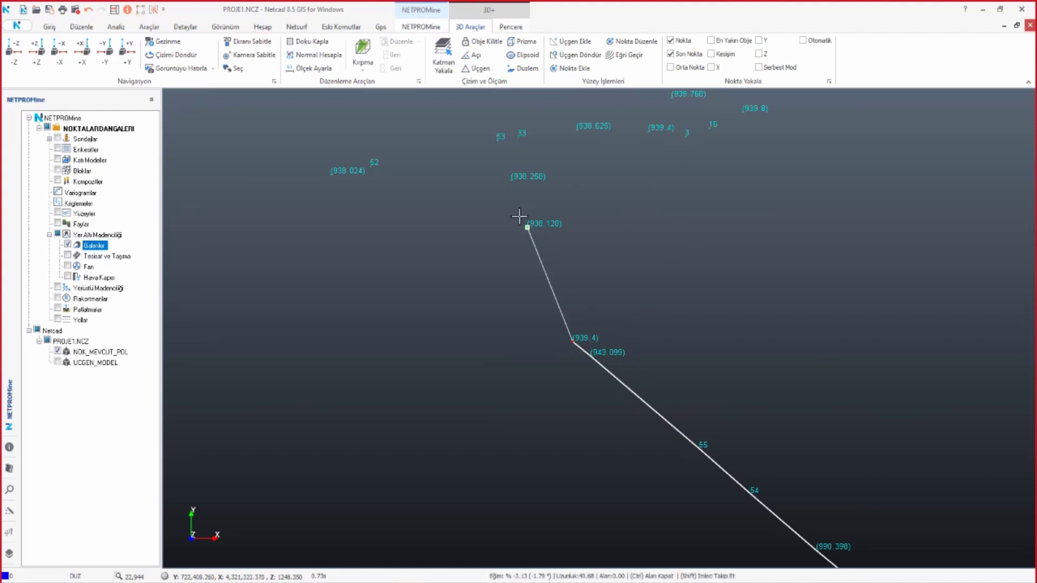
left_click(511, 180)
left_click(498, 140)
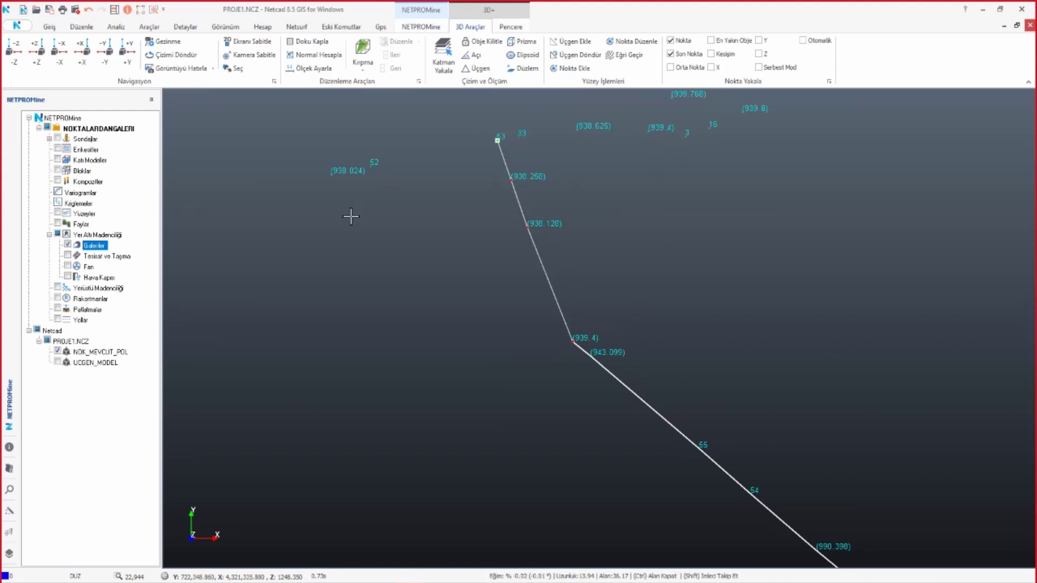
- Finish the second line, name it G2 and give it profile B-10 at Taban Merkez
key("Return")
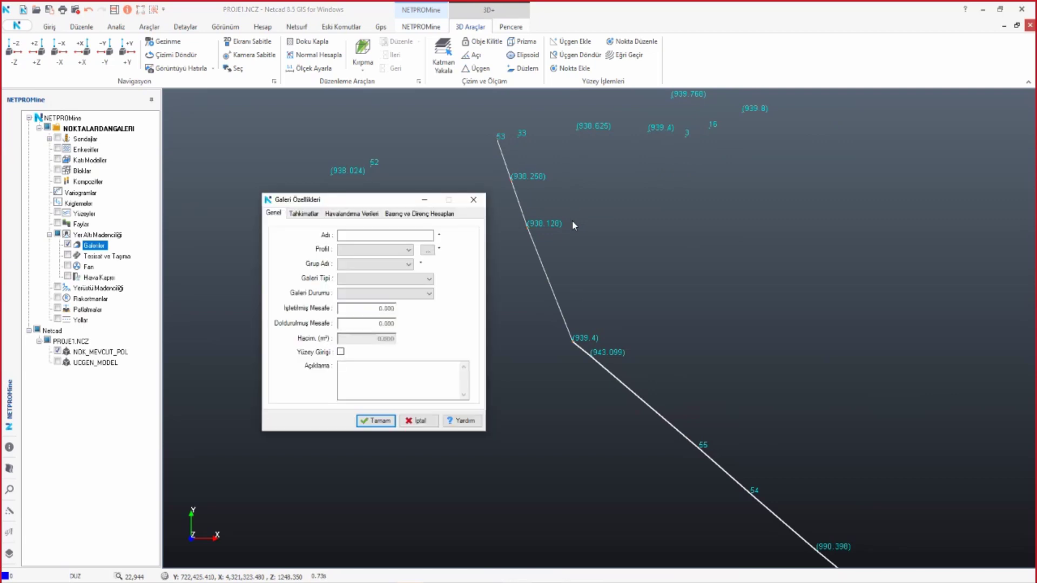
left_click(398, 237)
type("G")
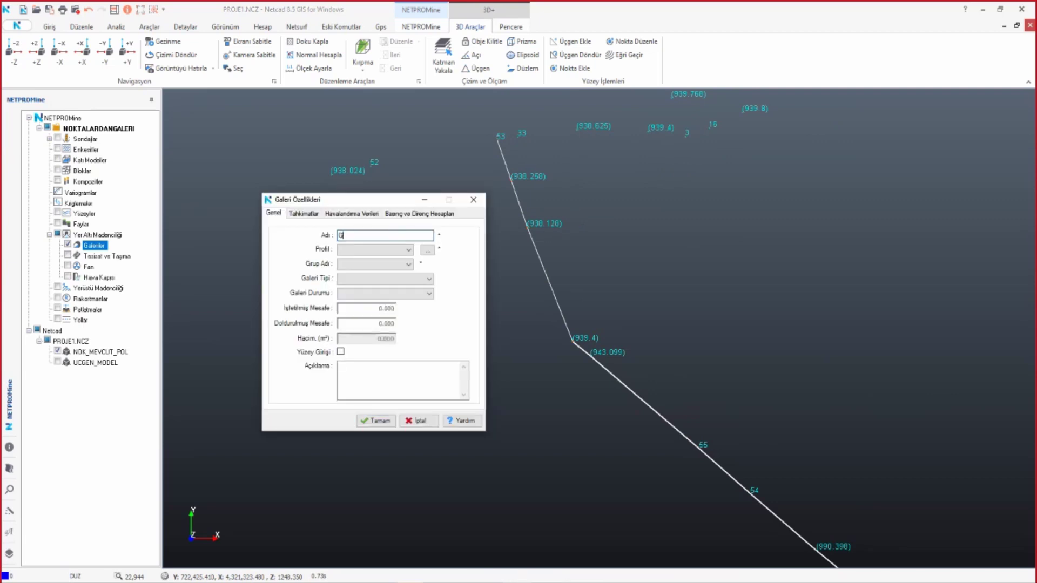
type("2")
left_click(374, 249)
left_click(372, 279)
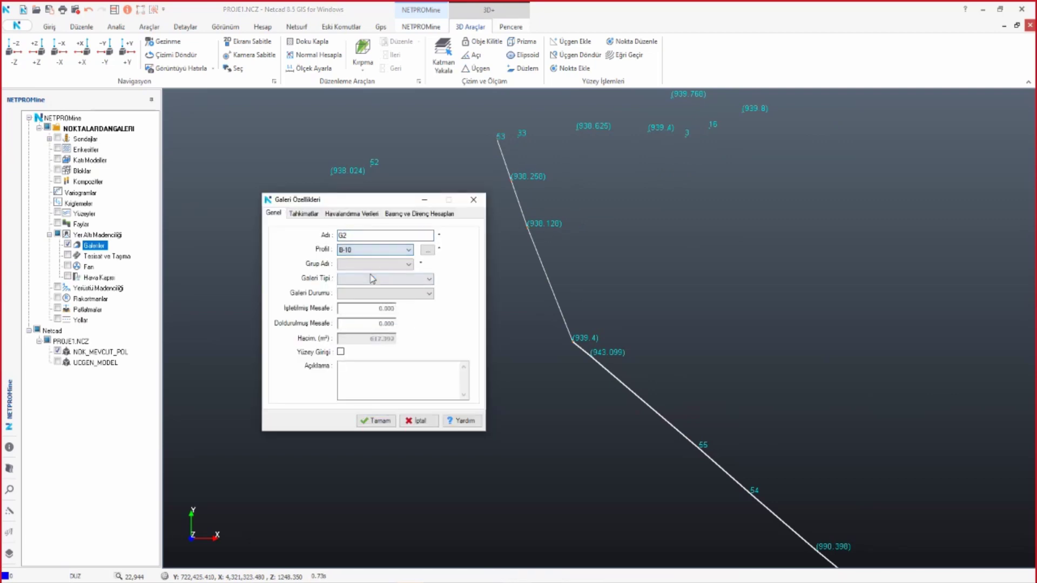
left_click(428, 250)
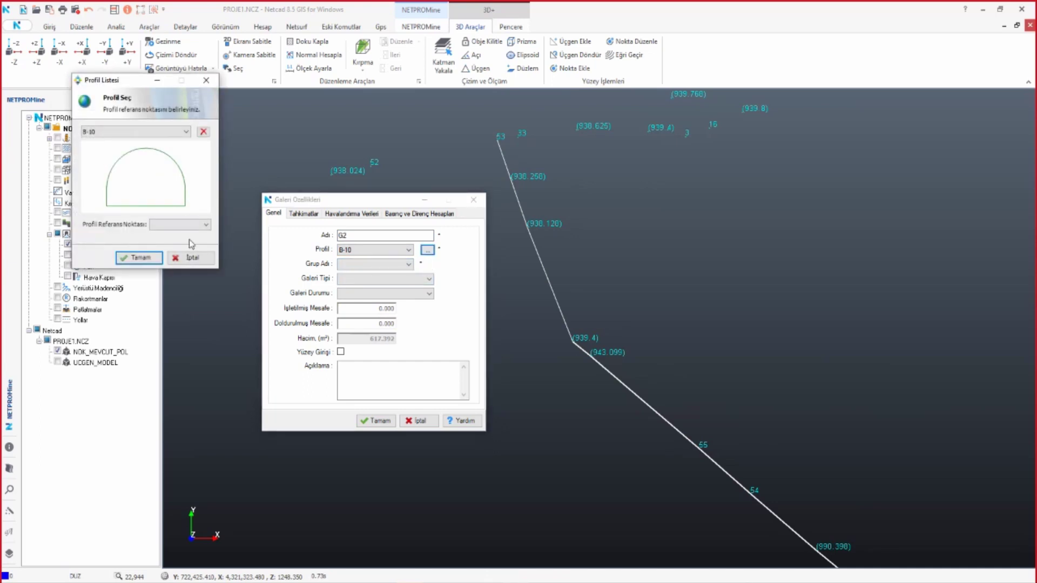
left_click(205, 225)
left_click(173, 237)
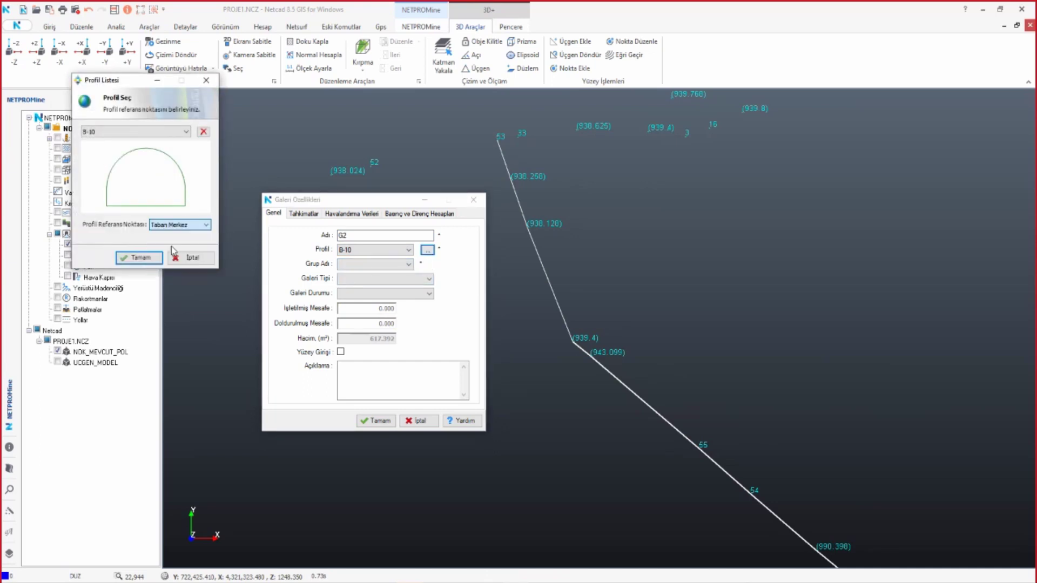
left_click(130, 257)
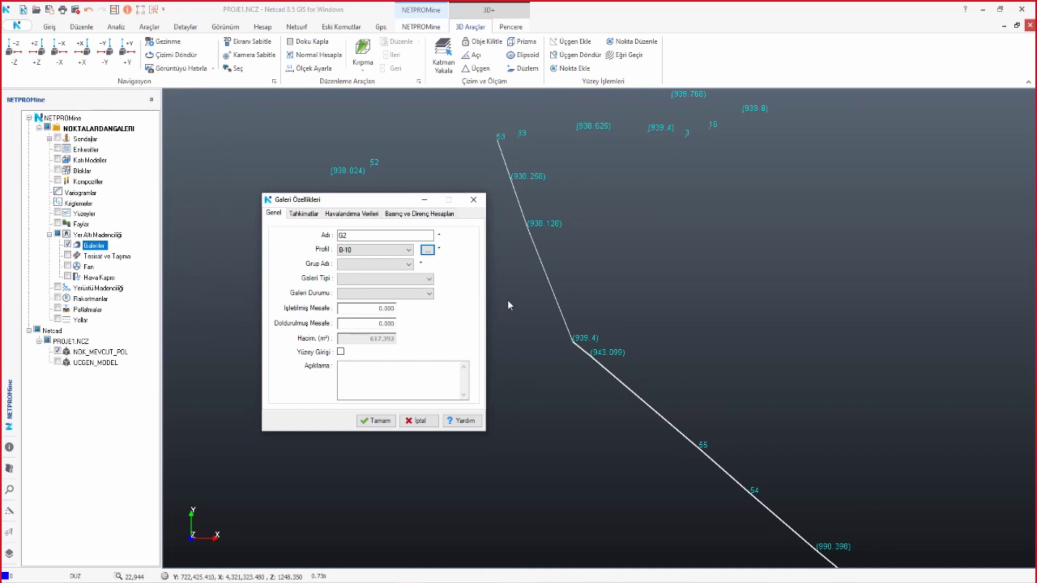
- Assign G2 to Grup1 with type Ana Nakliye Yolu and status Planlanan
left_click(393, 268)
left_click(369, 281)
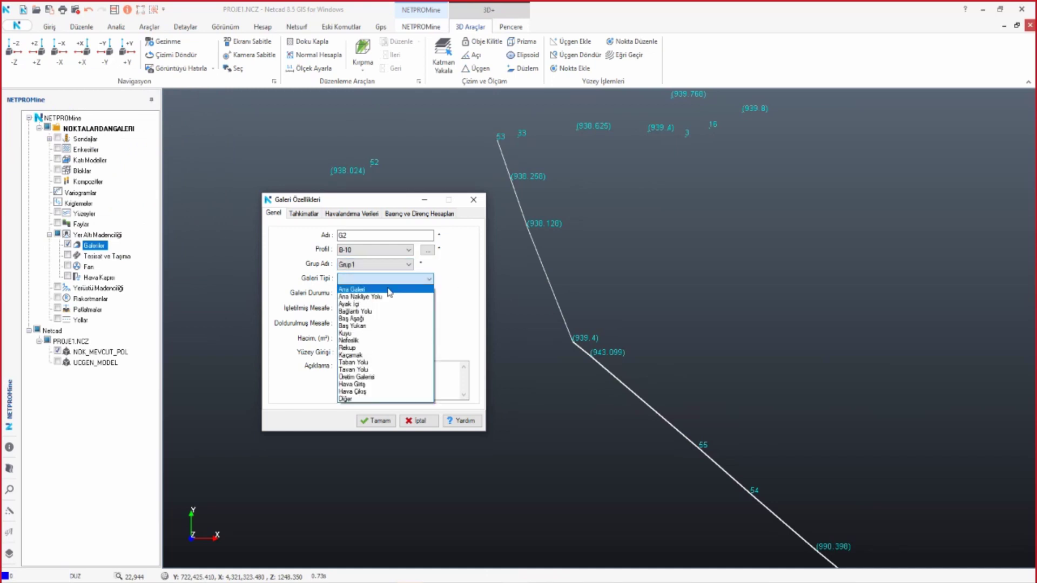
left_click(372, 296)
left_click(400, 294)
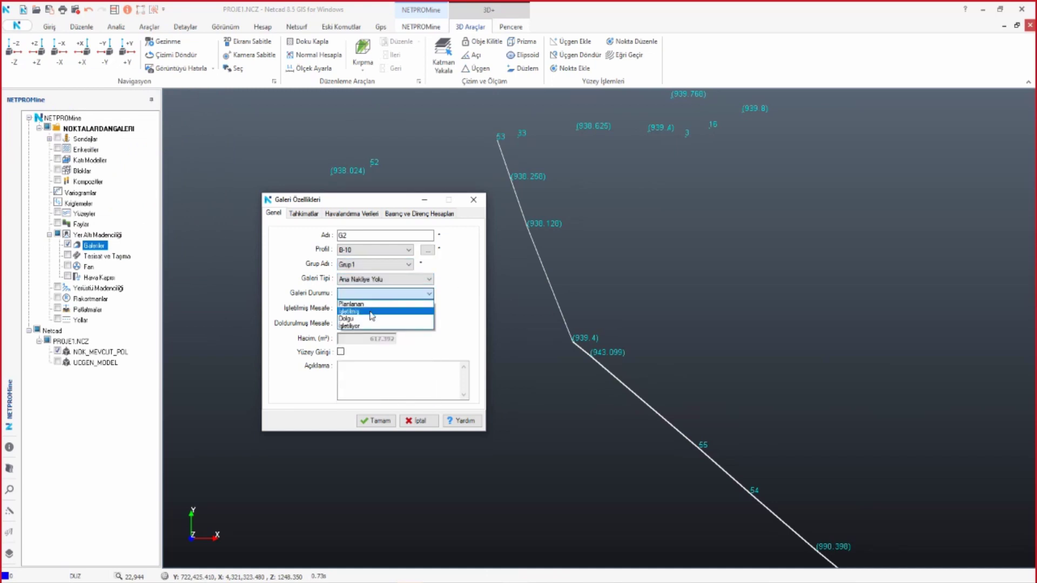
left_click(358, 304)
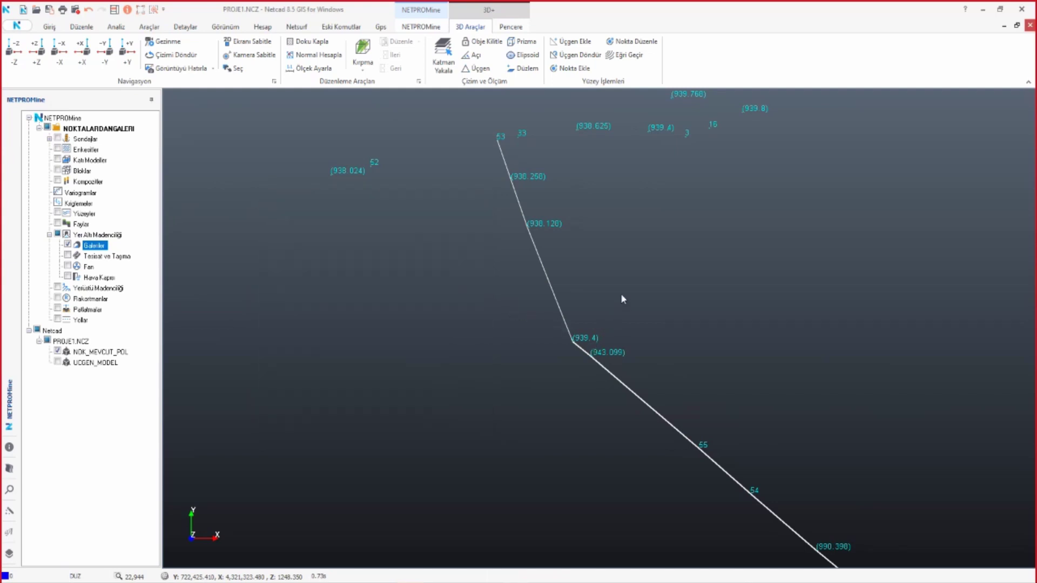
- Start Kurp Ekle on the galleries layer and set the curve radius to 15 m
middle_click_drag(621, 293, 562, 294)
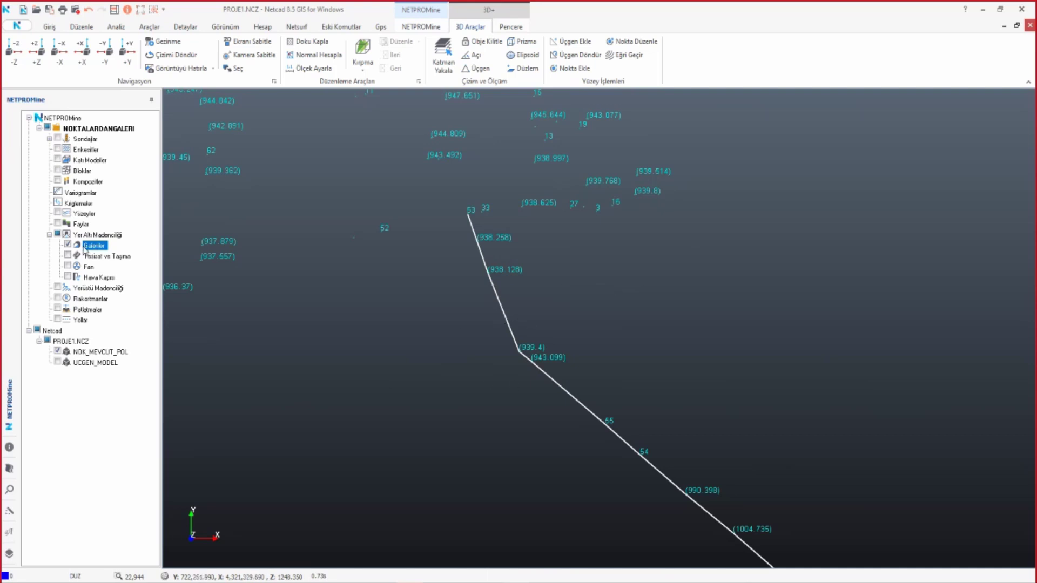
right_click(90, 247)
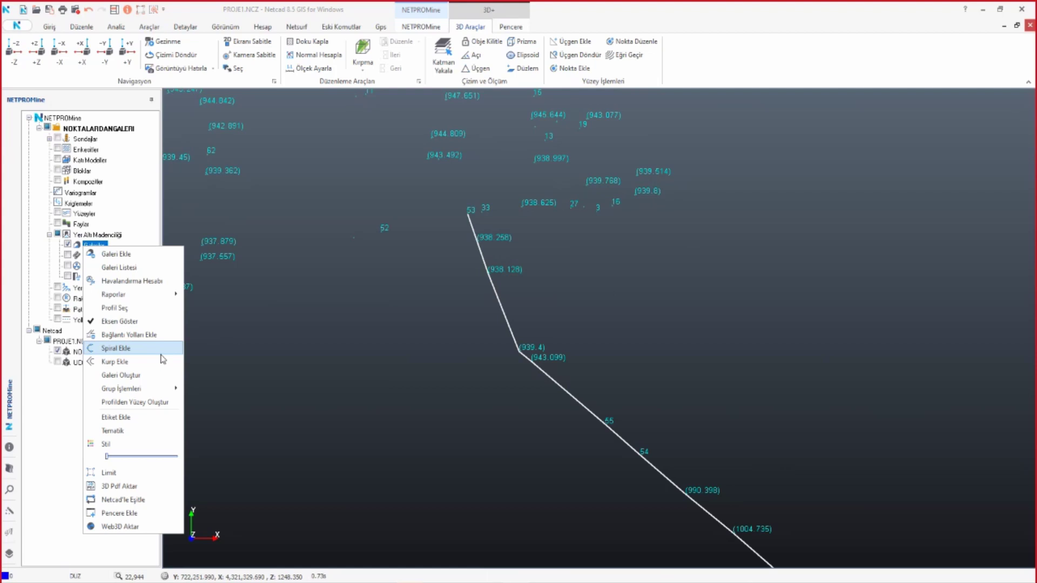
left_click(132, 363)
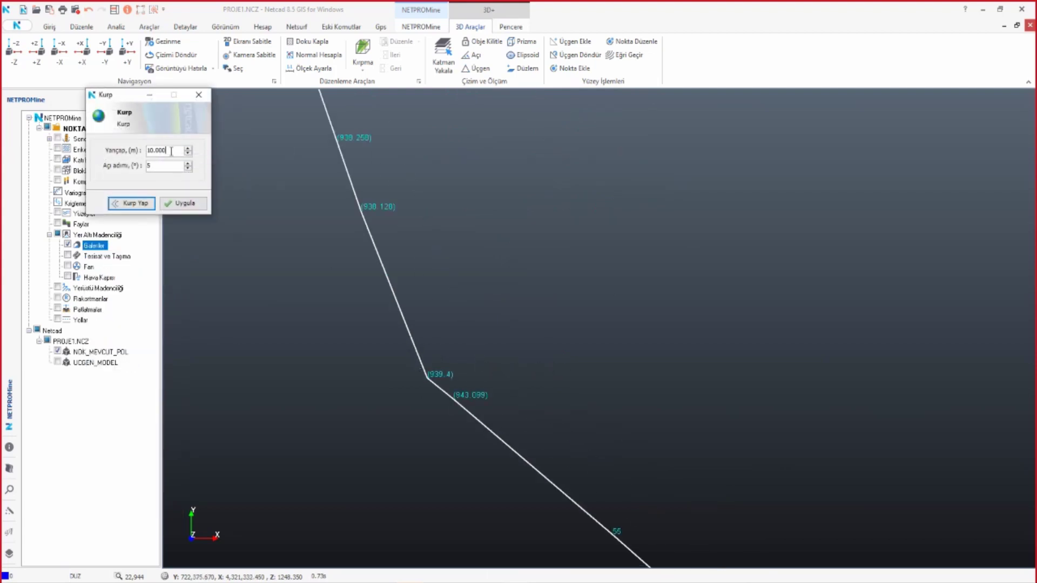
left_click_drag(165, 151, 115, 151)
type("15")
left_click(155, 167)
- Pick the gallery bend at (939.4) and apply the curve
left_click(138, 204)
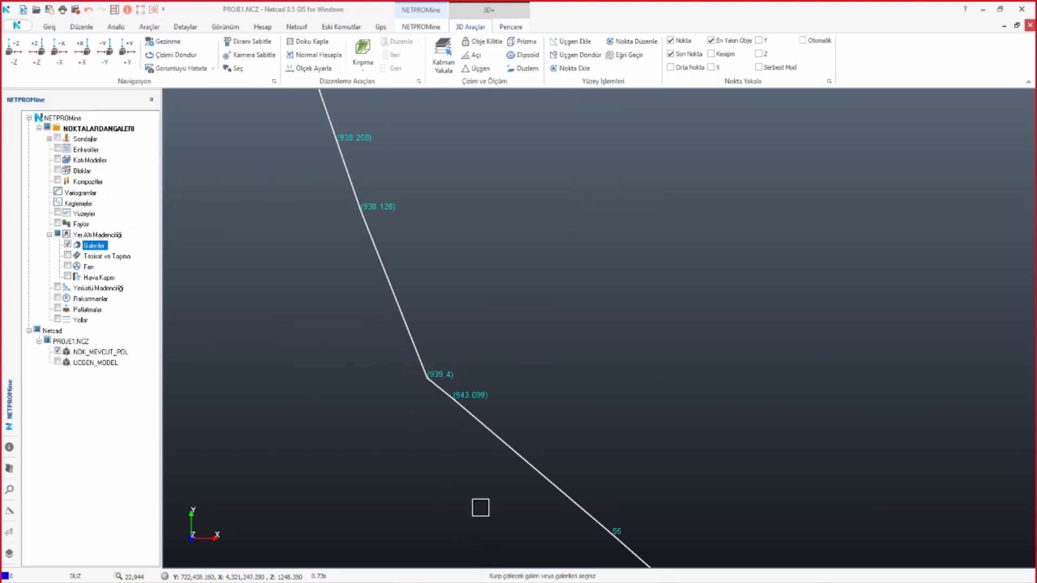
left_click(448, 396)
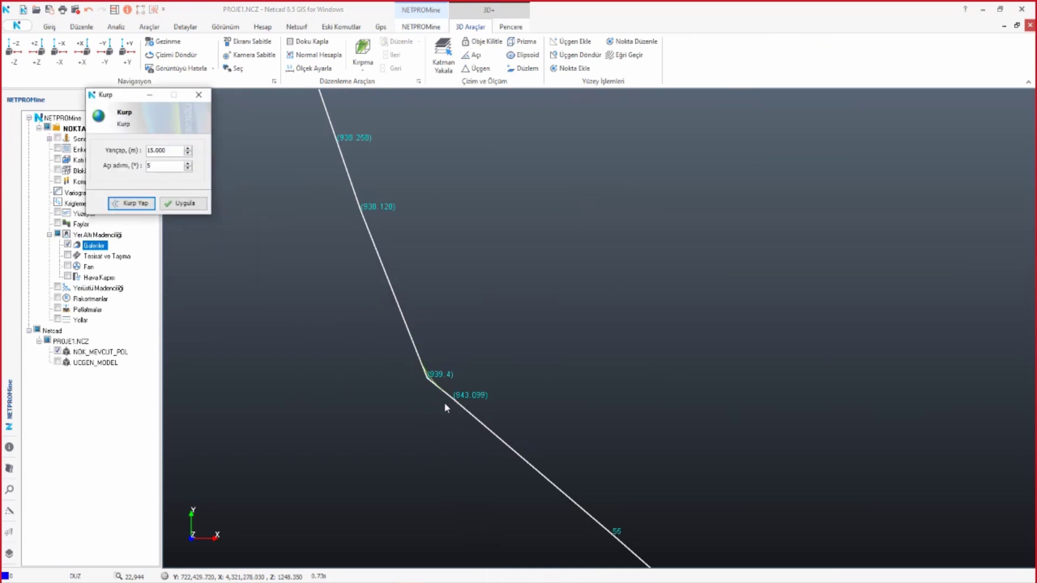
mouse_move(433, 397)
middle_mouse_down()
mouse_move(403, 420)
mouse_move(663, 315)
middle_mouse_up()
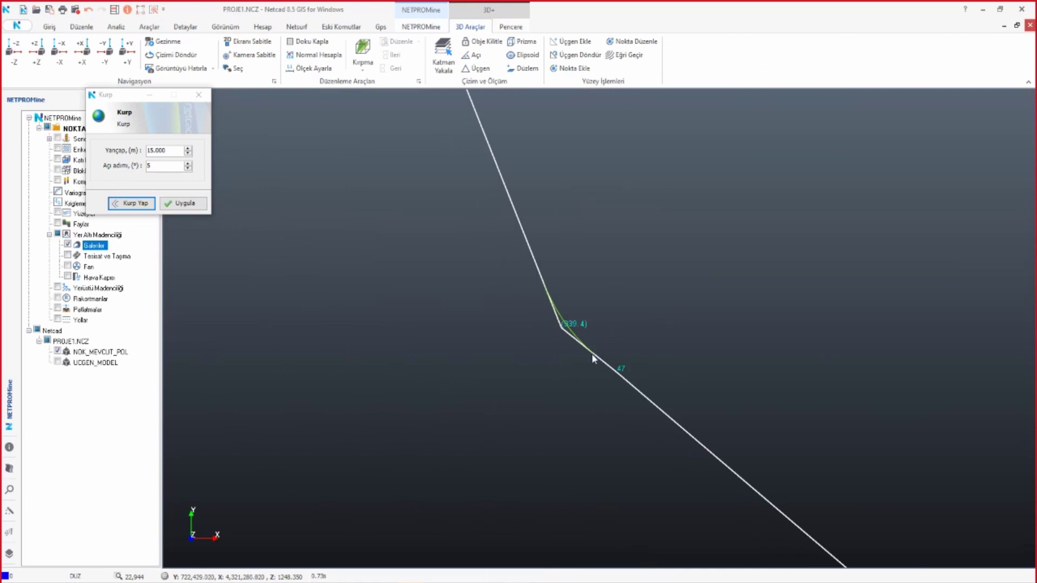
middle_click_drag(575, 363, 550, 362)
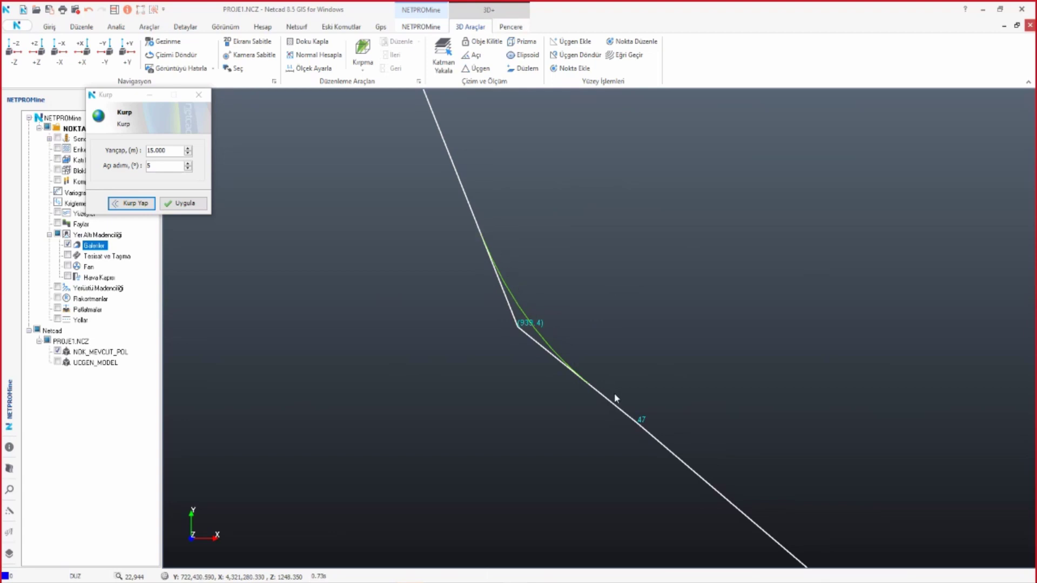
left_click(201, 203)
- Create the curve gallery, name it KURP1 and give it profile B-10 at Taban Merkez
left_click(408, 254)
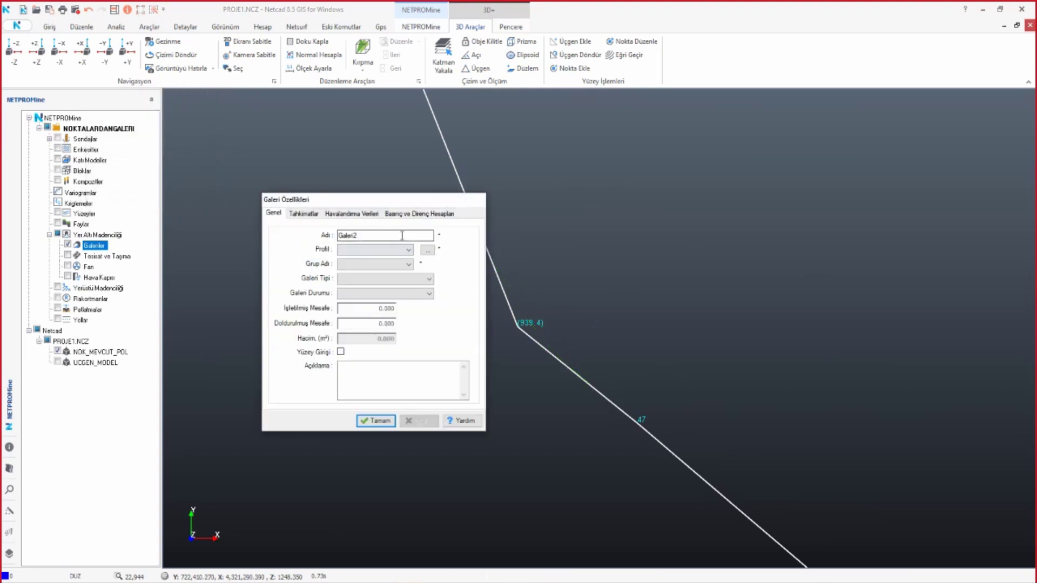
left_click_drag(483, 224, 636, 388)
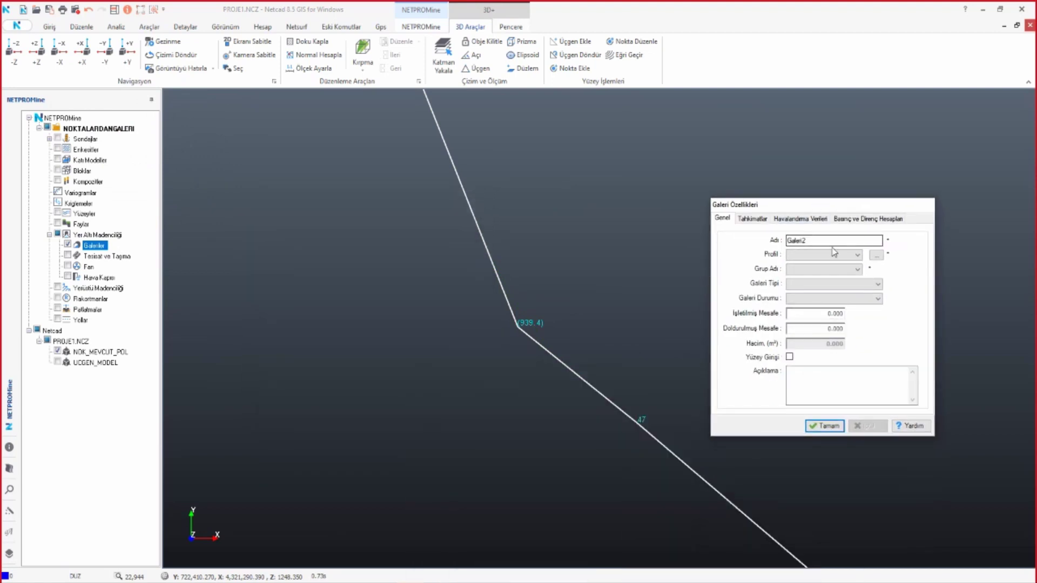
type("KURP1")
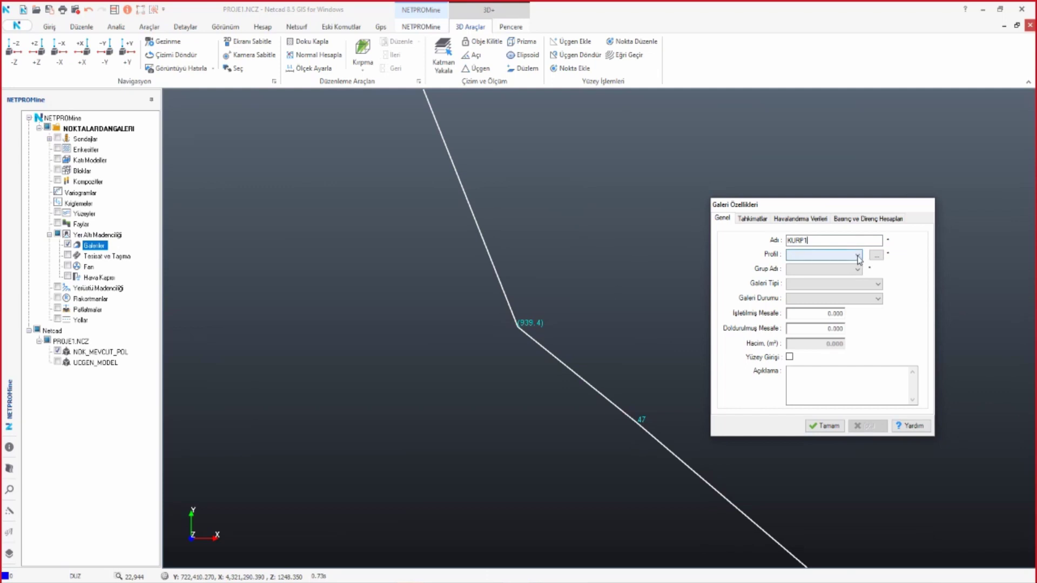
left_click(857, 255)
left_click(876, 255)
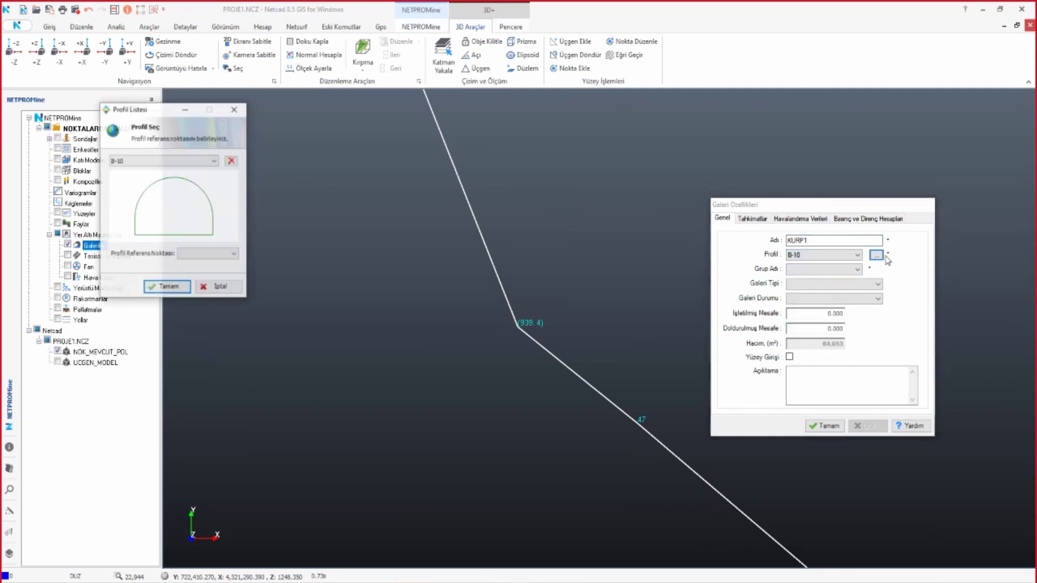
left_click(233, 256)
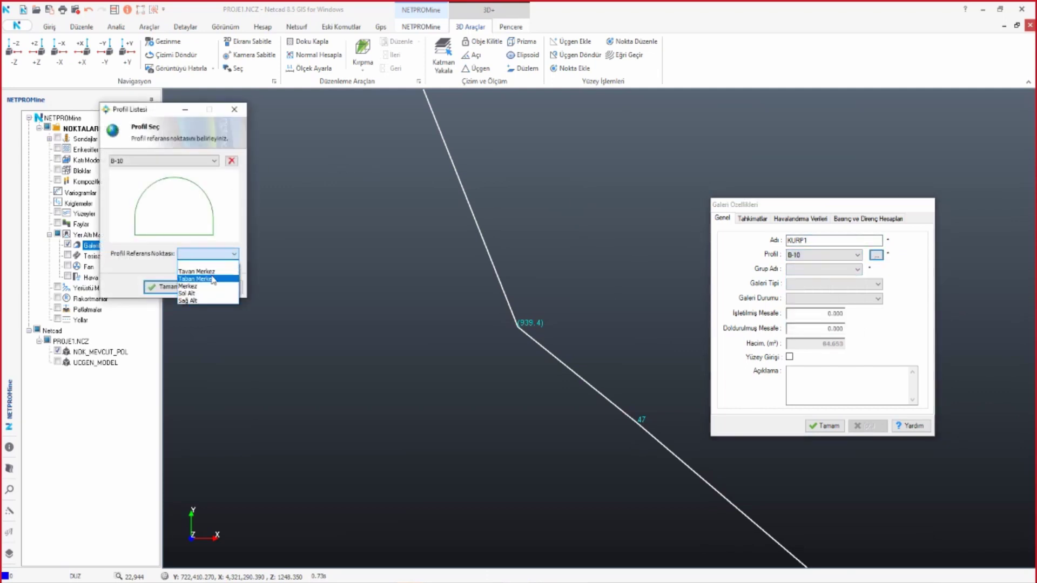
left_click(206, 280)
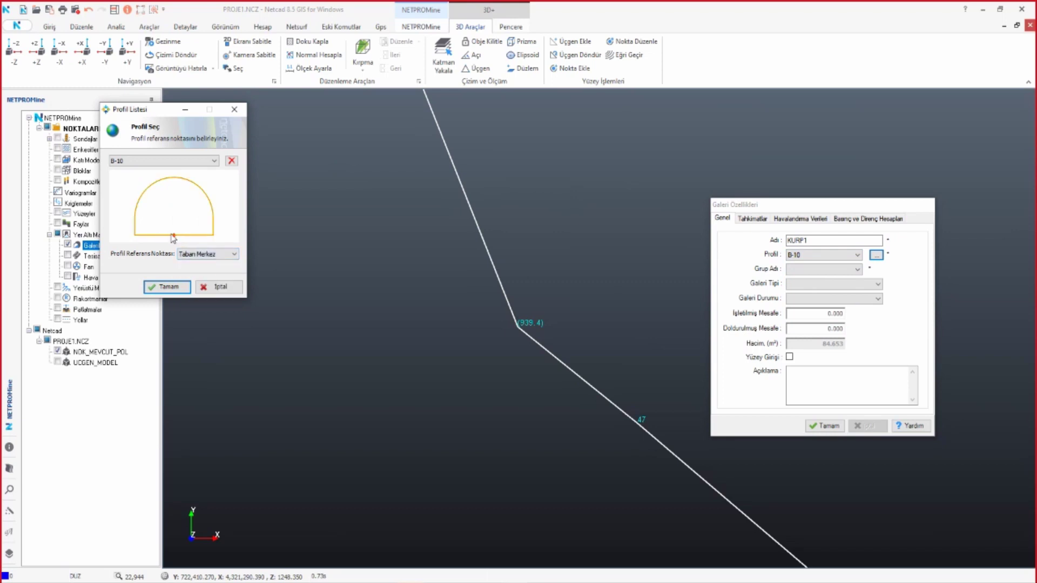
left_click(167, 288)
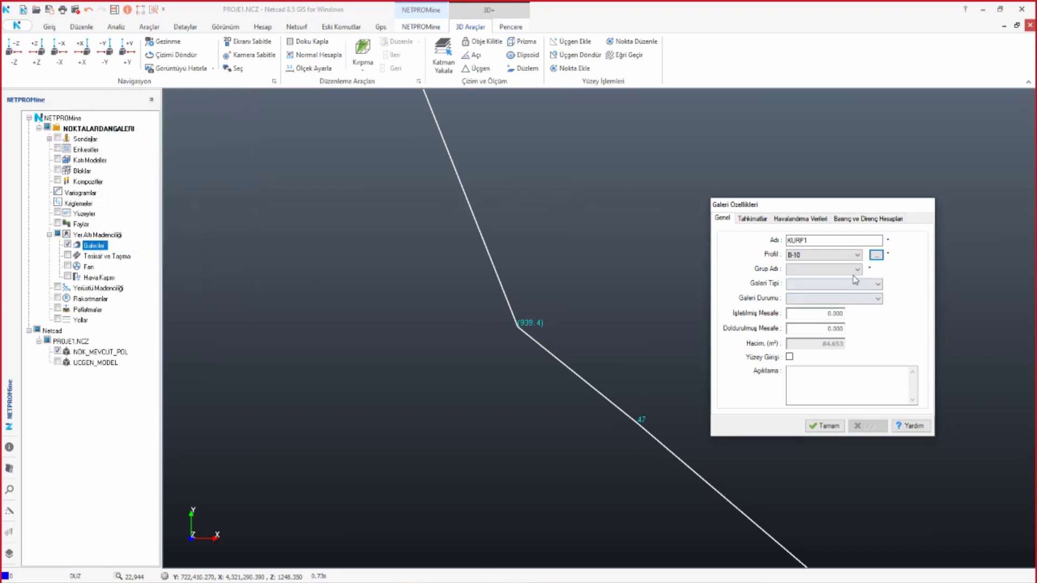
- Set KURP1 to Grup1, Ana Nakliye Yolu, Planlanan, save it and close the curve tool
left_click(857, 269)
left_click(827, 277)
left_click(875, 286)
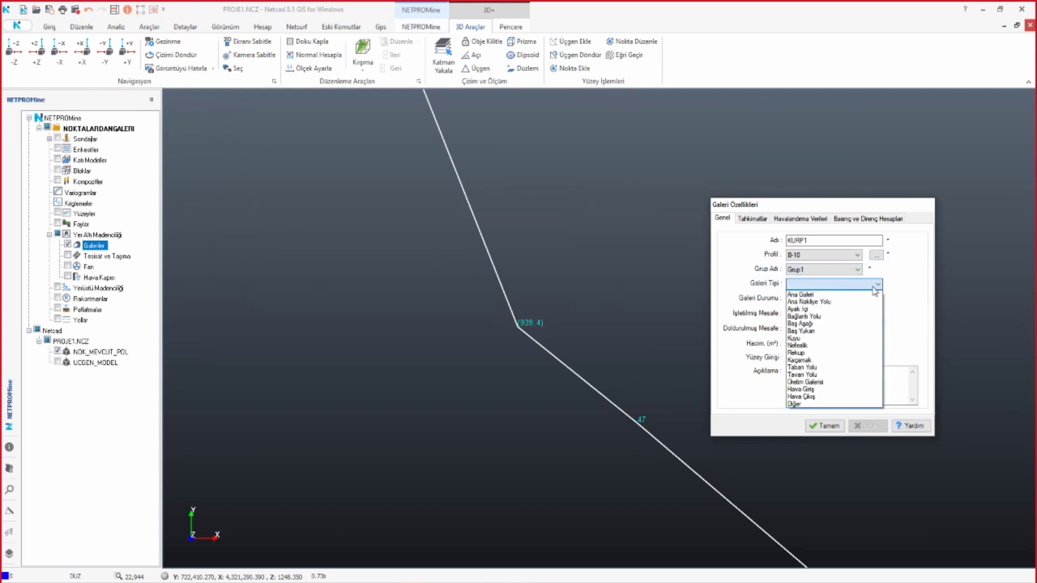
left_click(838, 302)
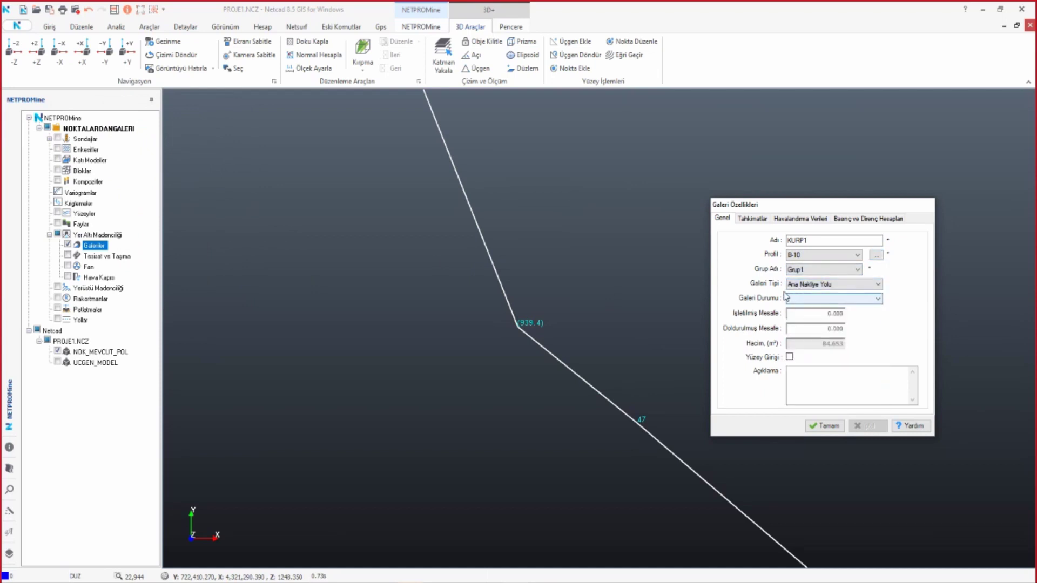
left_click(855, 300)
left_click(805, 309)
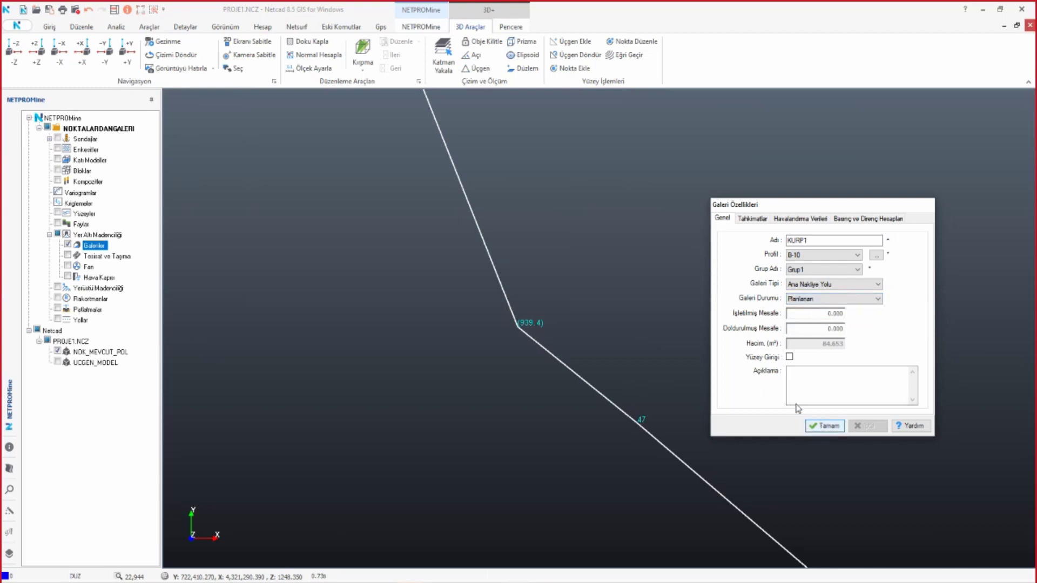
key("Return")
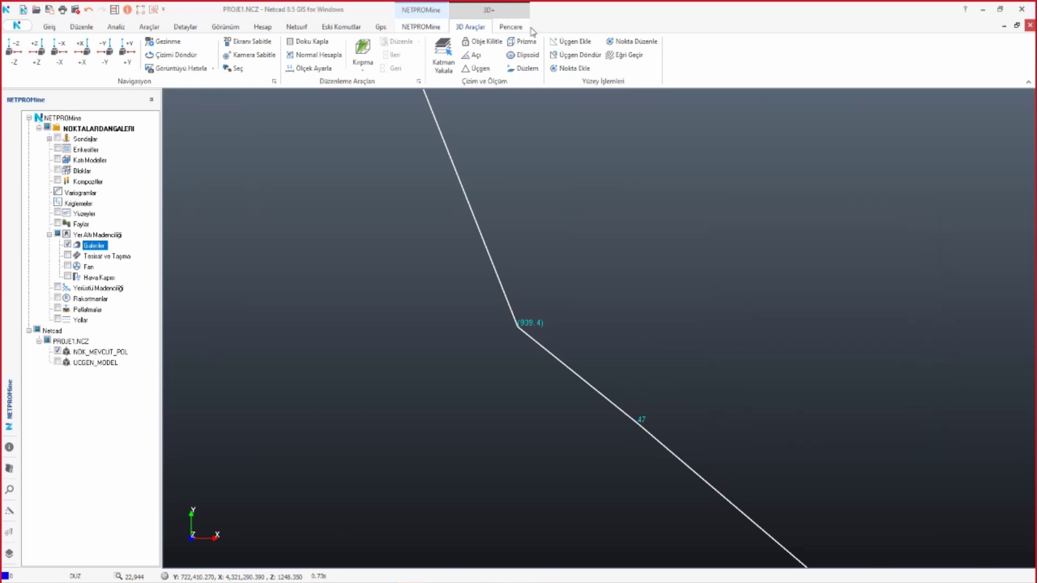
left_click(552, 307)
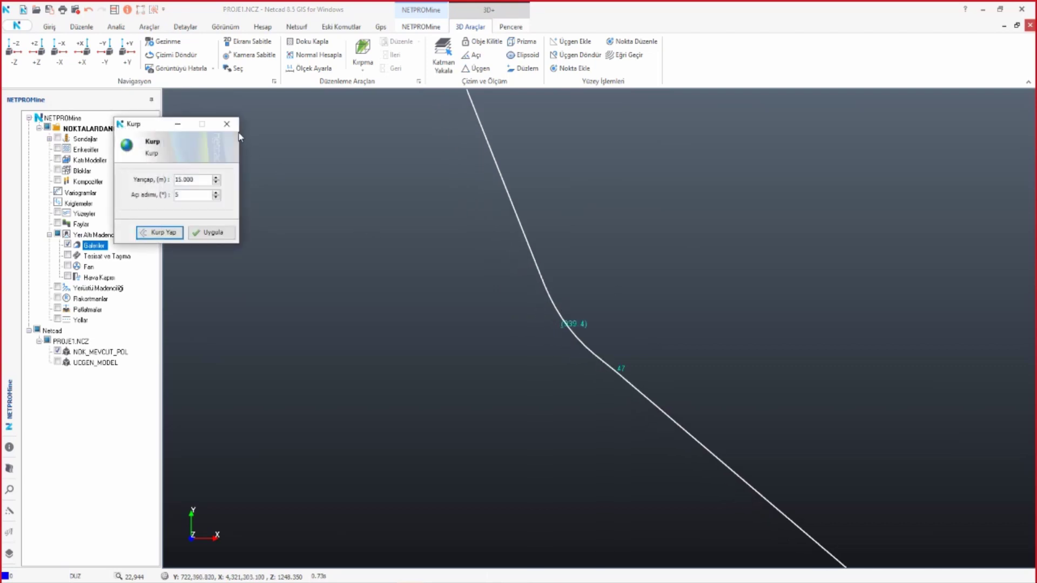
left_click(226, 124)
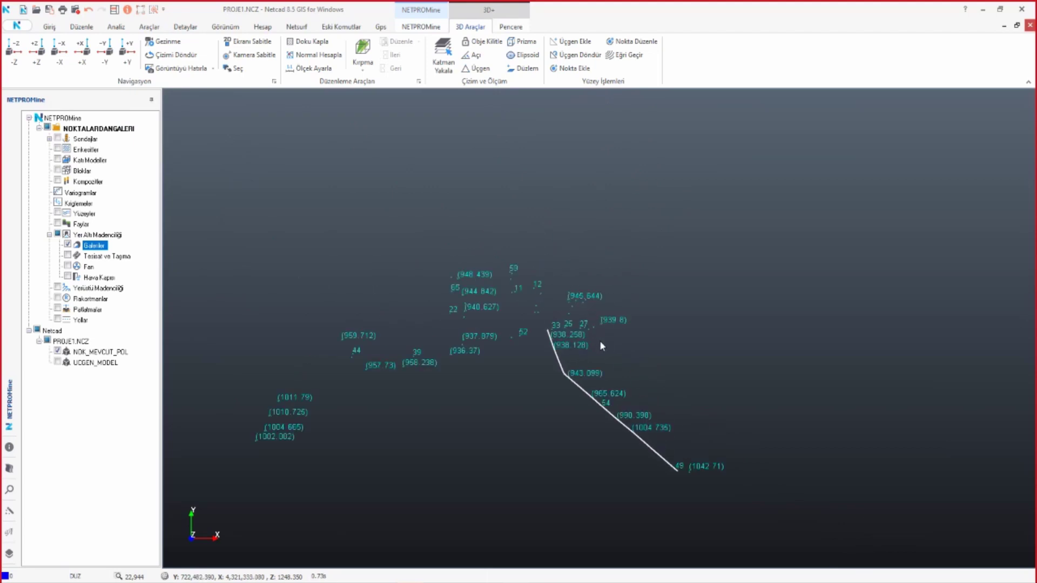
- Run Bağlantı Yolları Ekle from the Galeriler layer and pick the gallery line in 3D
right_click(106, 247)
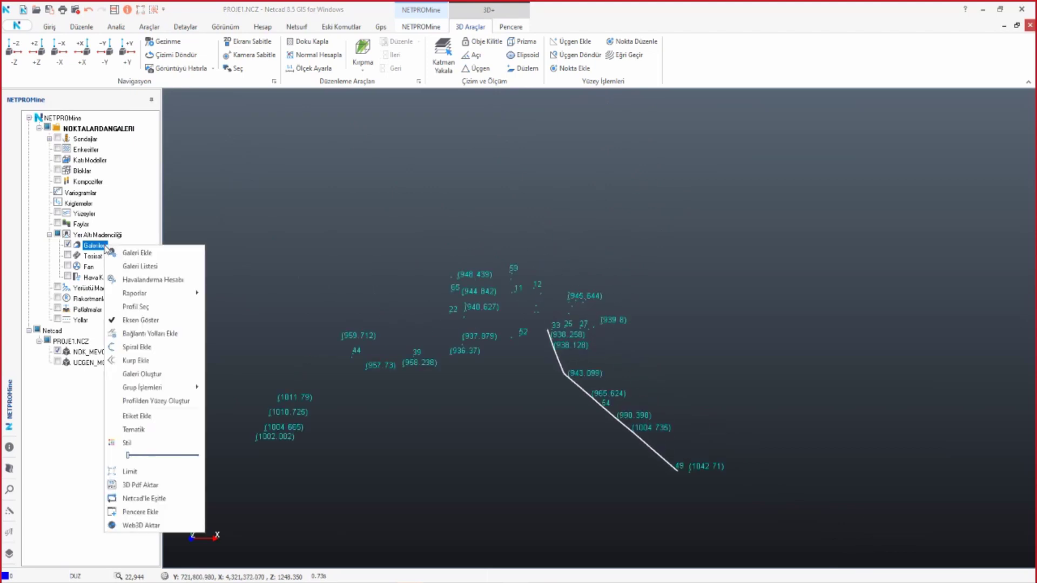
left_click(174, 334)
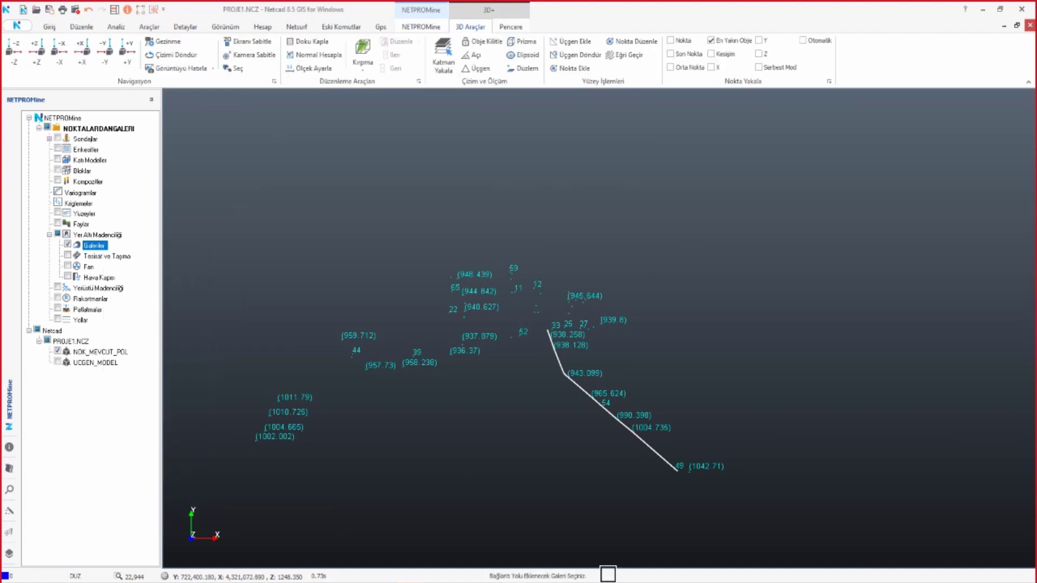
scroll(631, 481, "up", 2)
middle_click_drag(638, 548, 582, 387)
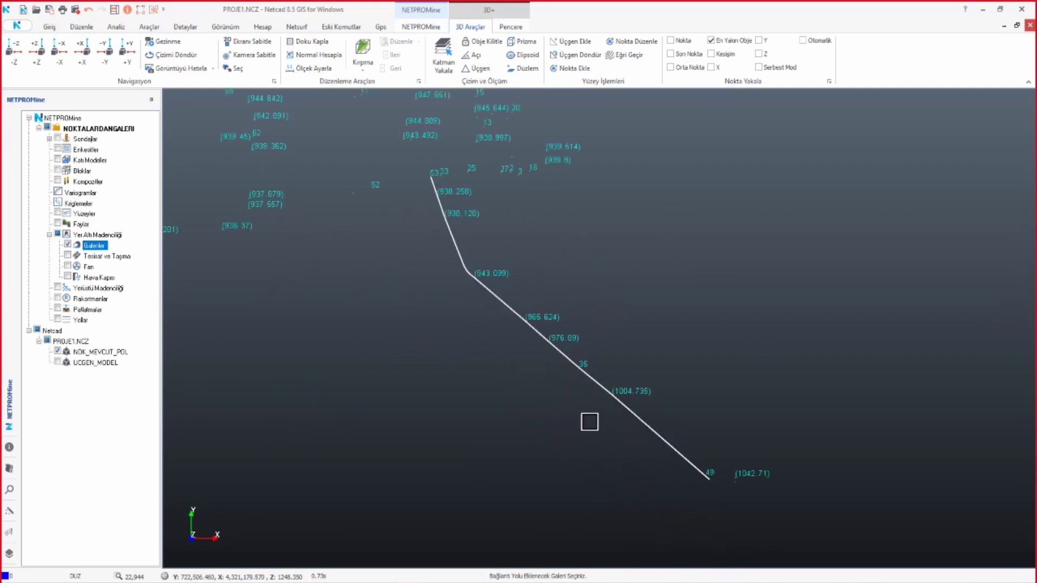
left_click(591, 382)
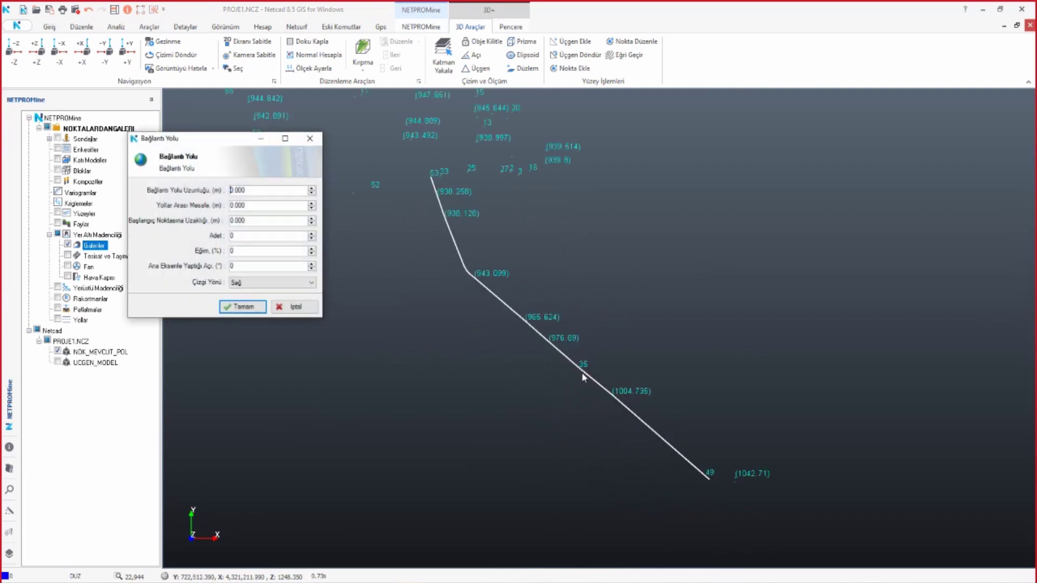
- Create connection roads with length 50, spacing 60, start 20, count 3, angle 90, on the Sağ side
double_click(249, 190)
type("50")
left_click(268, 208)
type("60")
left_click(258, 222)
type("20")
left_click(247, 236)
type("3")
type("9")
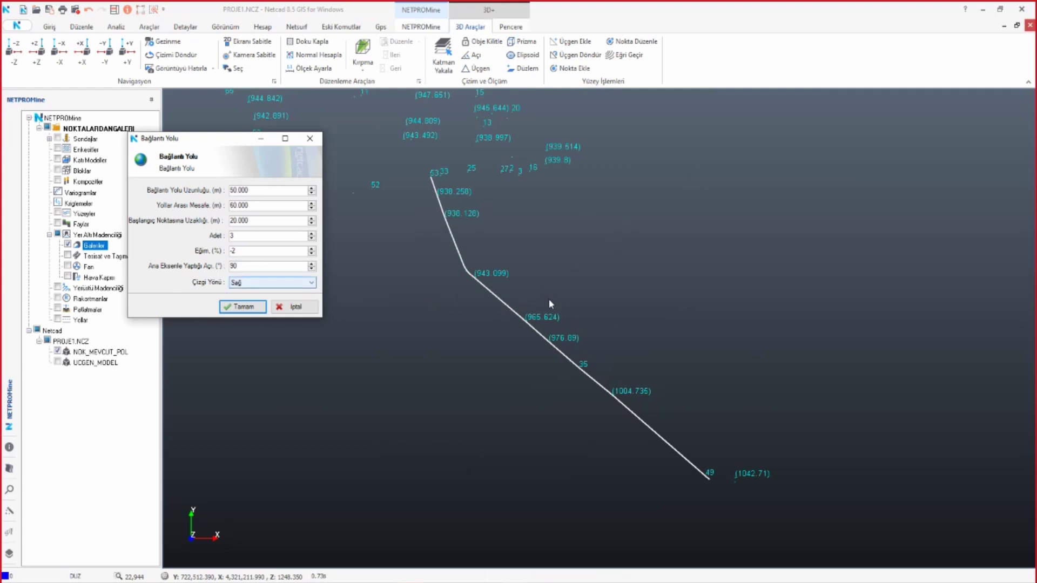
left_click(247, 284)
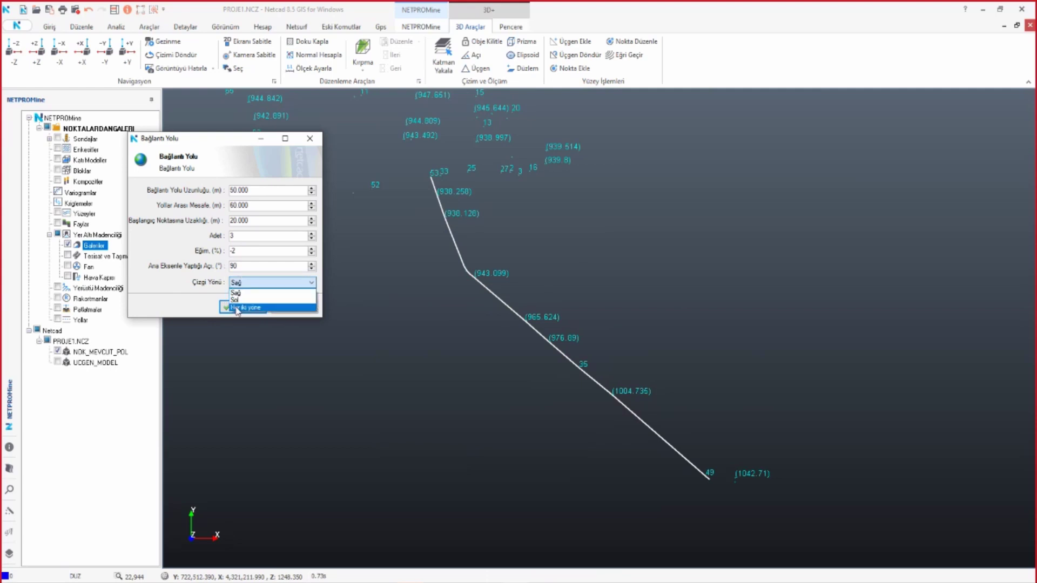
left_click(244, 290)
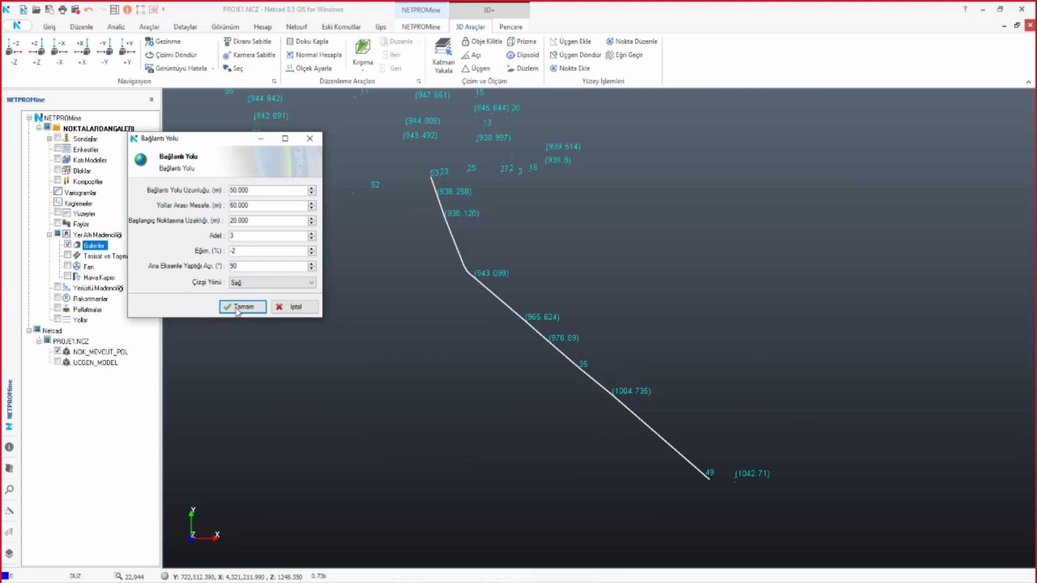
left_click(238, 308)
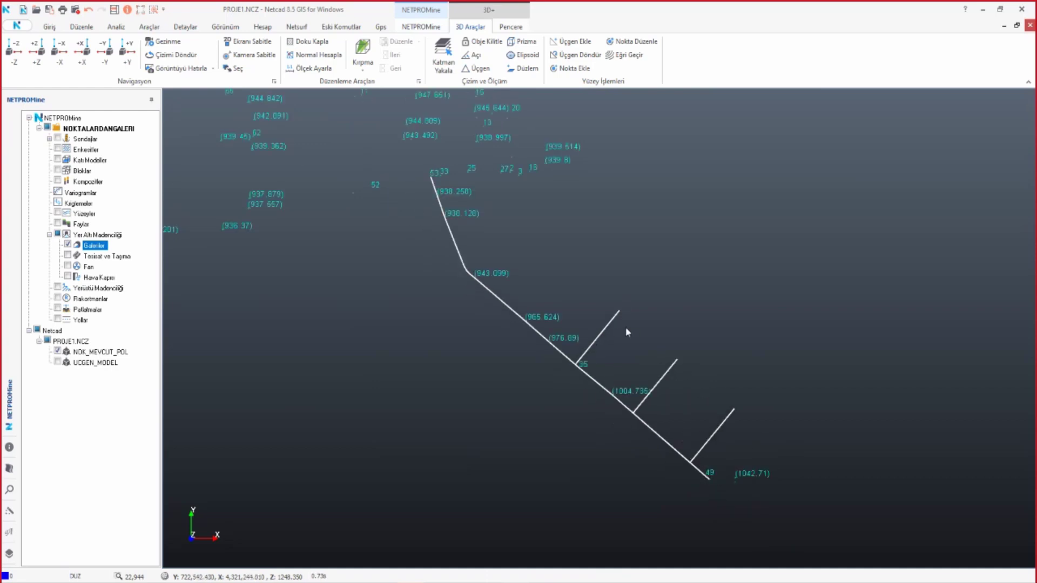
- Reopen Bağlantı Yolları Ekle from Galeriler and pick the gallery line
right_click(89, 248)
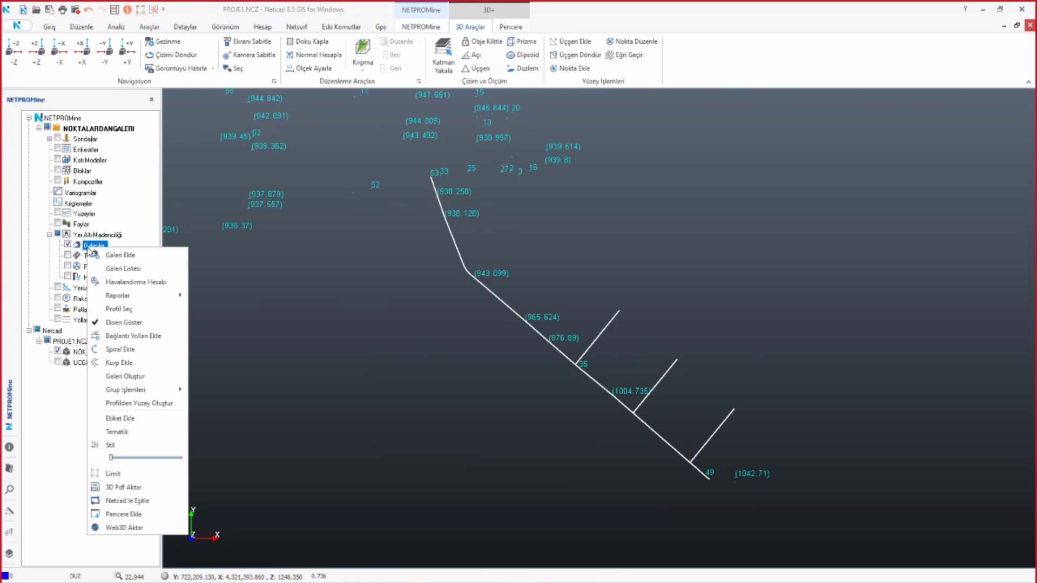
left_click(130, 336)
left_click(510, 313)
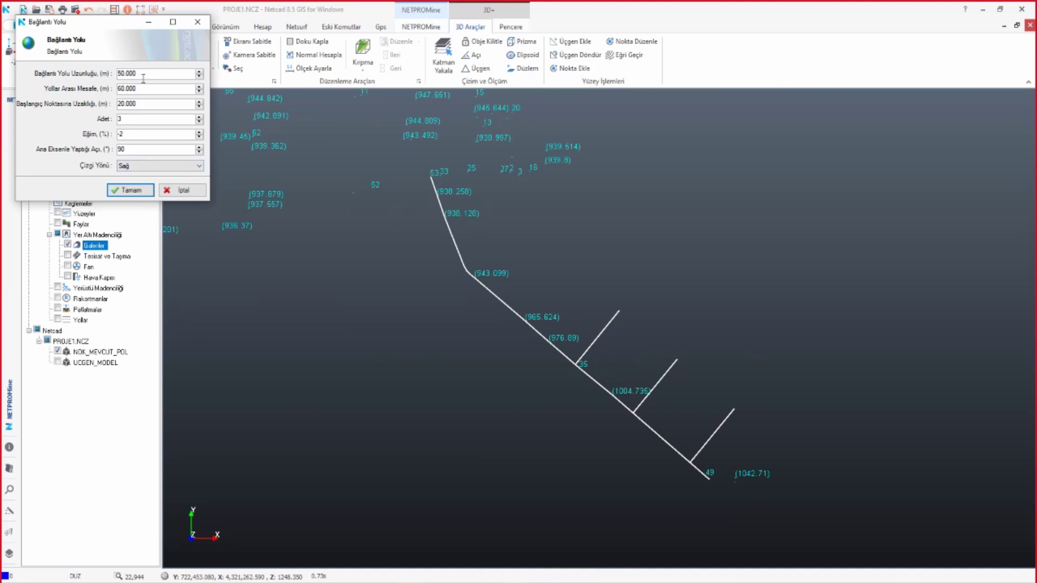
- Create roads with length 75, spacing 80, start distance 35, count 4, on the Sol side
double_click(143, 75)
type("75")
double_click(154, 89)
type("80")
double_click(155, 105)
type("35")
double_click(154, 119)
type("4")
left_click(142, 165)
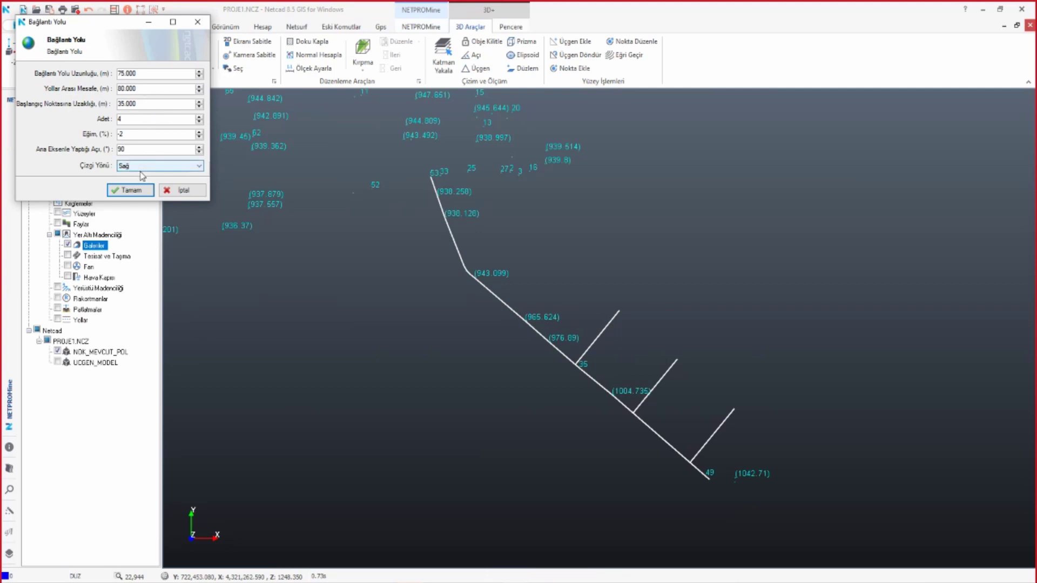
left_click(136, 184)
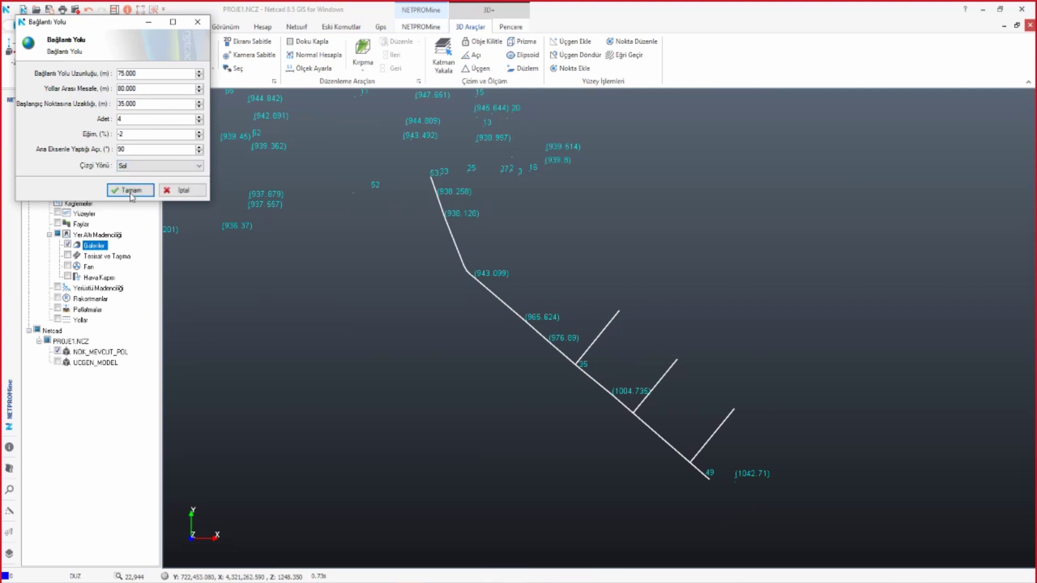
left_click(132, 192)
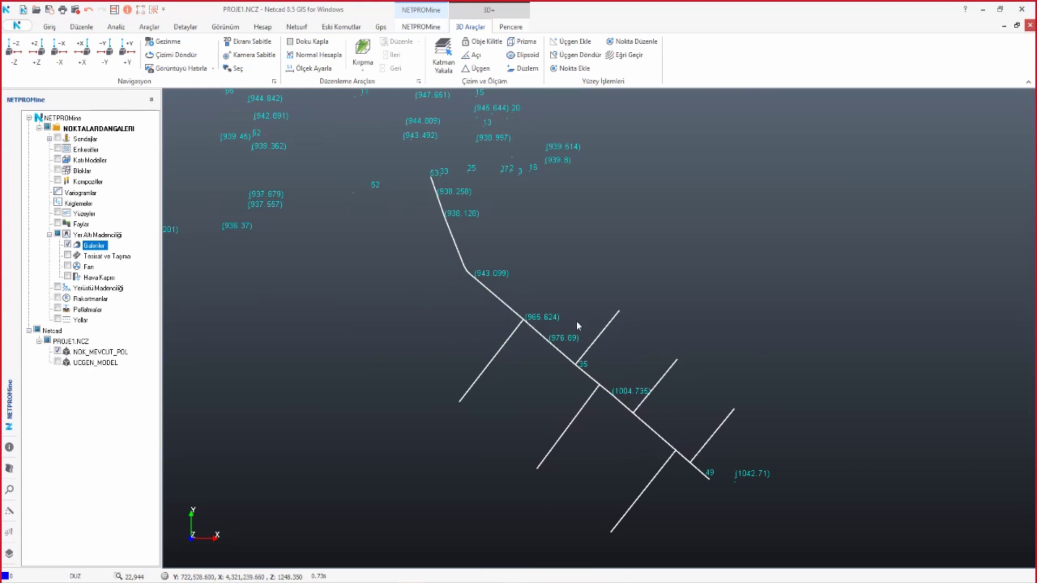
- Return to a top-down -Z view, pan left, and open the Galeriler layer menu
mouse_move(457, 426)
middle_mouse_down()
mouse_move(444, 340)
mouse_move(452, 308)
mouse_move(443, 352)
mouse_move(432, 334)
middle_mouse_up()
left_click(14, 48)
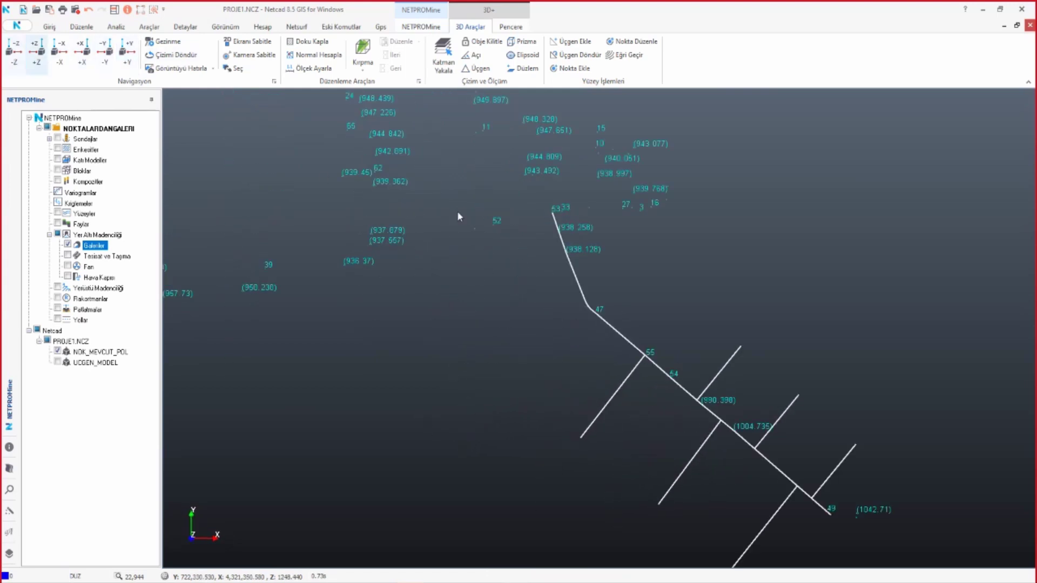
middle_click_drag(457, 301, 526, 303)
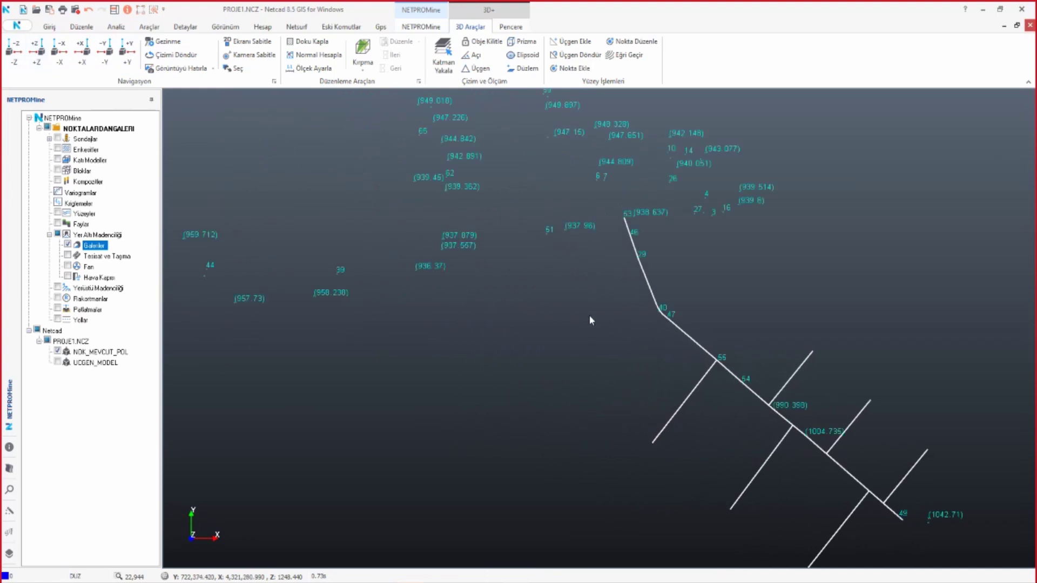
right_click(94, 246)
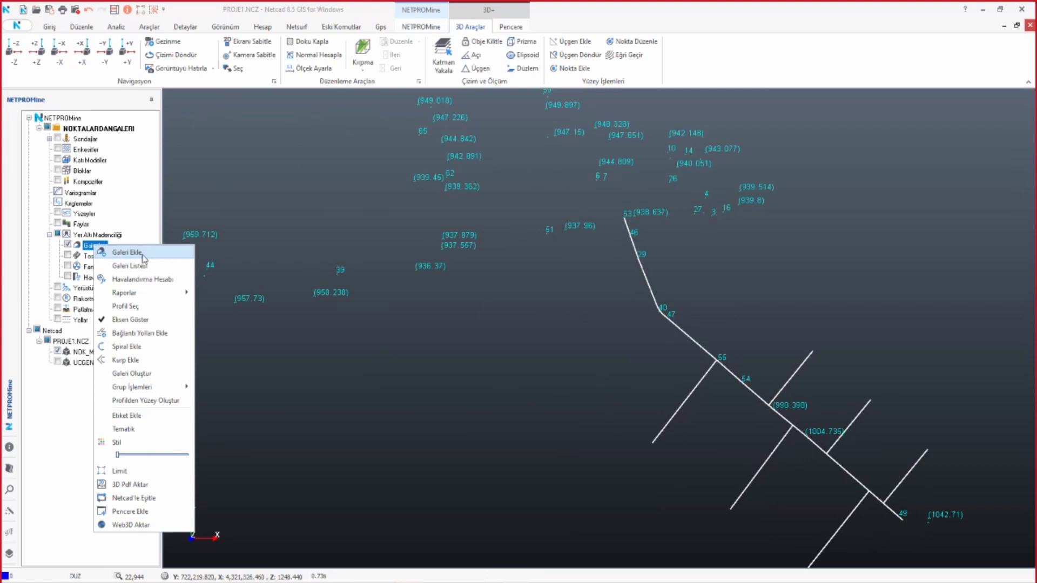
- Start a new gallery at the (939.8) point and switch snapping to Nokta
left_click(143, 258)
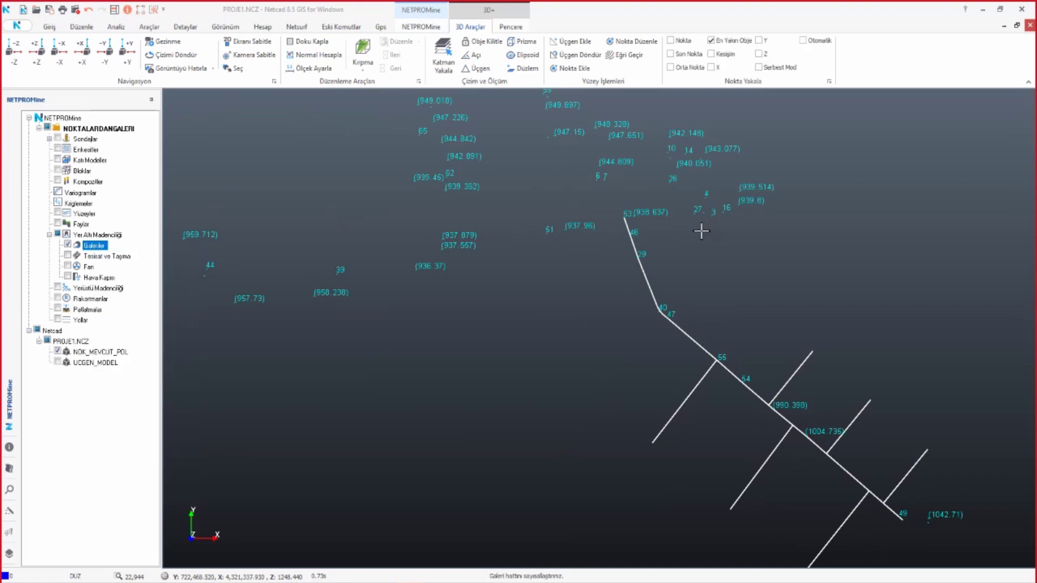
scroll(756, 200, "up", 3)
scroll(776, 211, "down", 1)
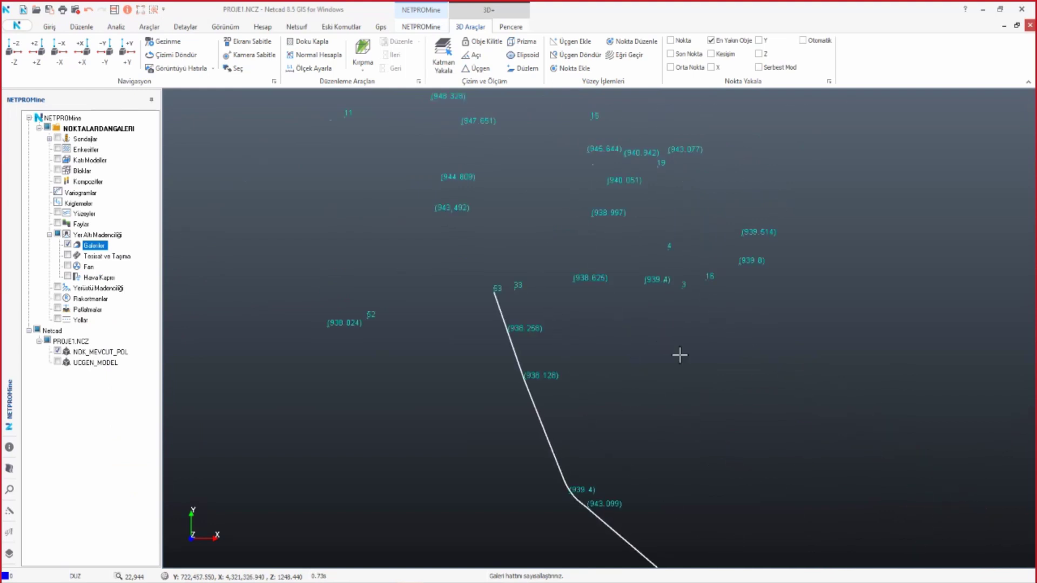
left_click(738, 265)
left_click(707, 280)
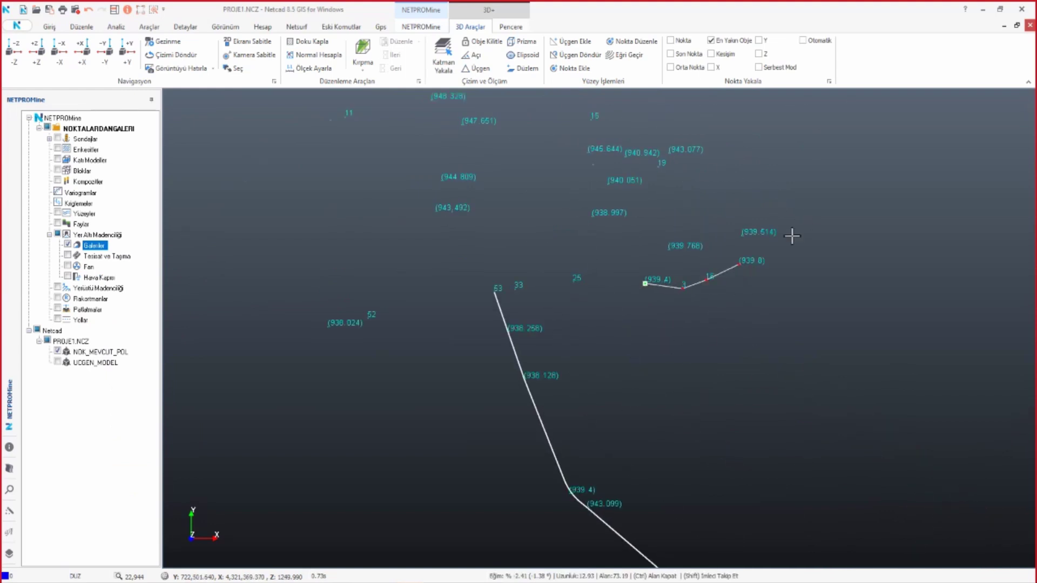
left_click(683, 40)
left_click(726, 40)
- Extend the gallery through (939.4), points 25, 33, junction 53, 52 and (938.024)
left_click(598, 254)
left_click(574, 284)
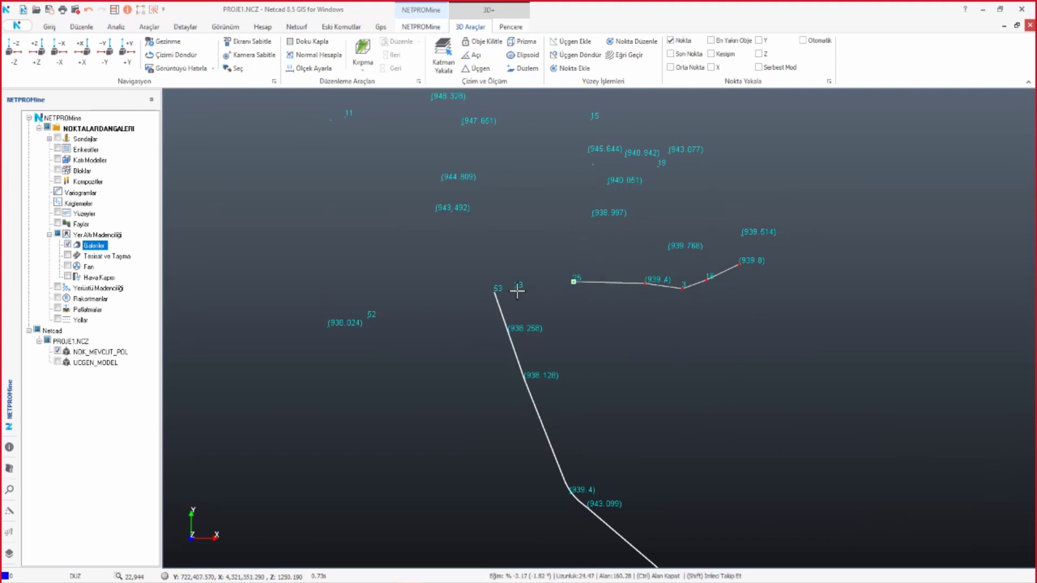
left_click(496, 293)
left_click(370, 318)
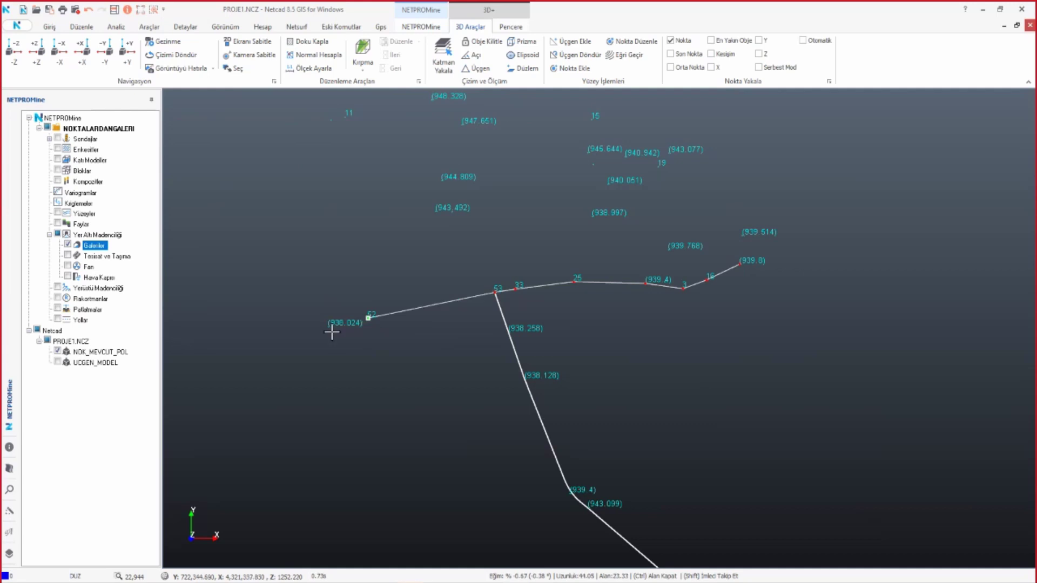
left_click(328, 327)
middle_click_drag(286, 356, 572, 343)
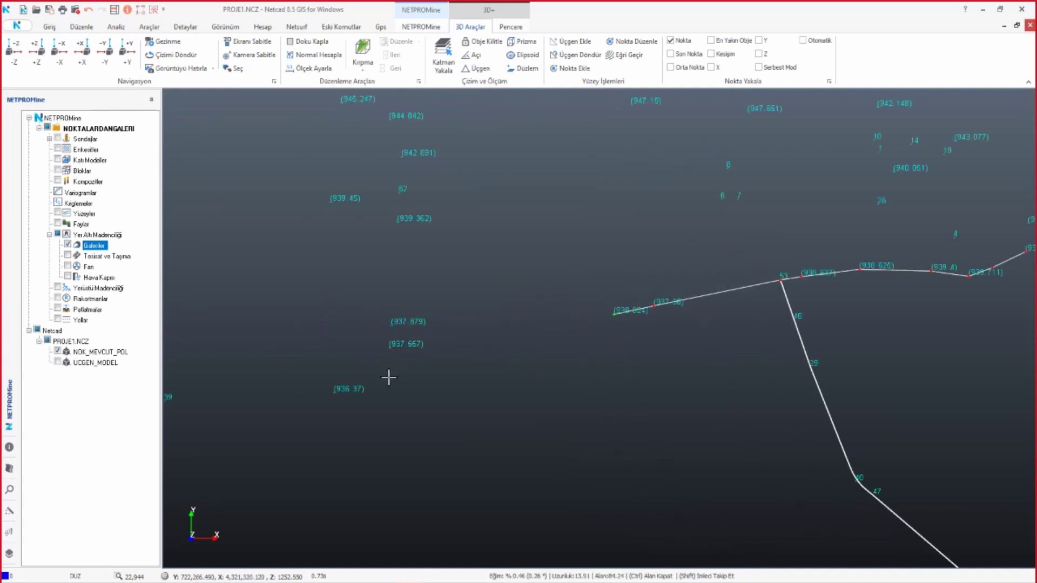
scroll(400, 377, "down", 2)
scroll(401, 376, "down", 1)
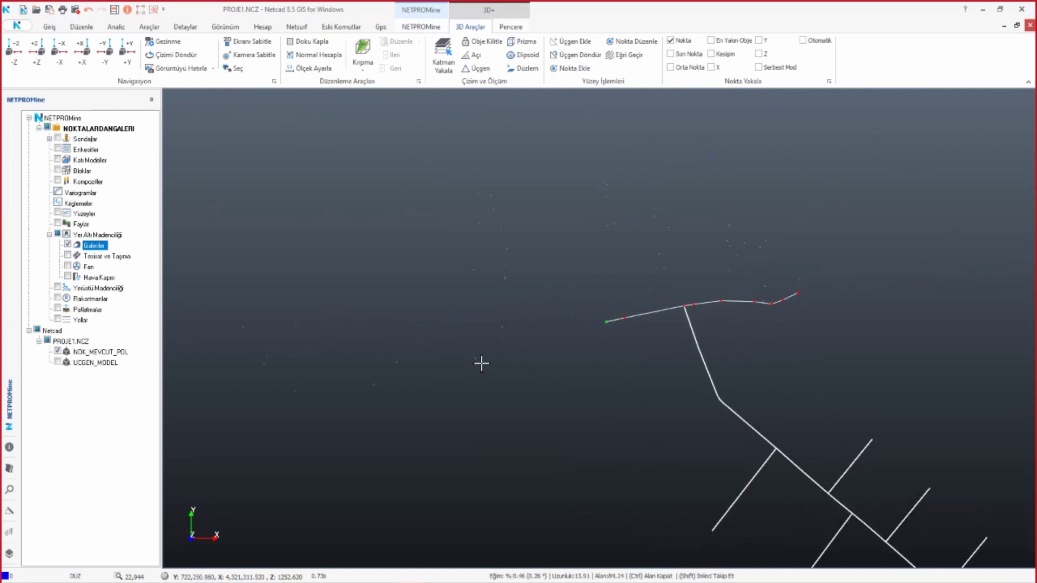
- Continue through (936.37), 39, (958.238), (957.73), 44, and finish at (959.712)
left_click(478, 360)
left_click(398, 362)
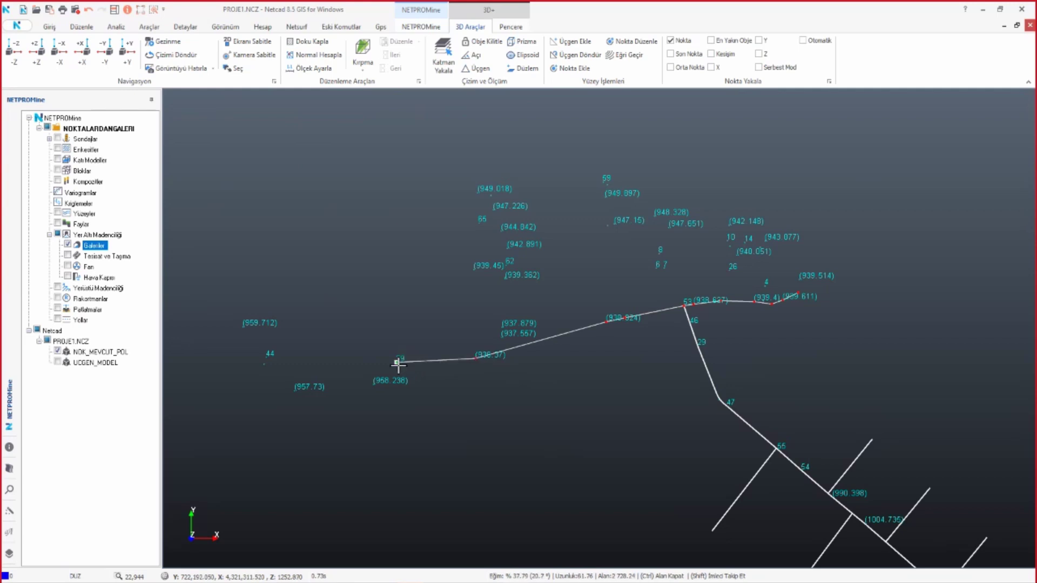
left_click(372, 384)
left_click(295, 390)
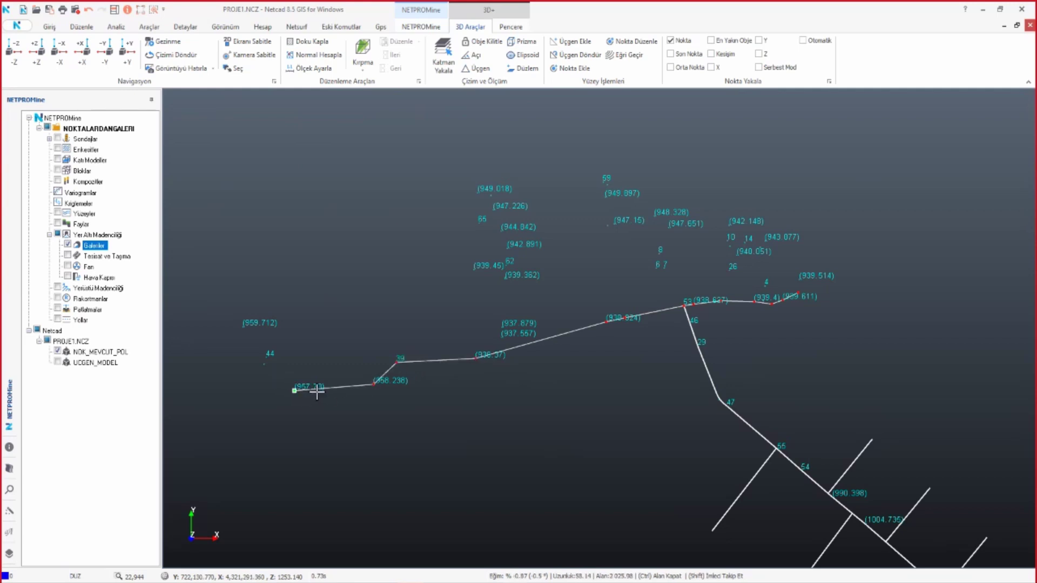
right_click(323, 391)
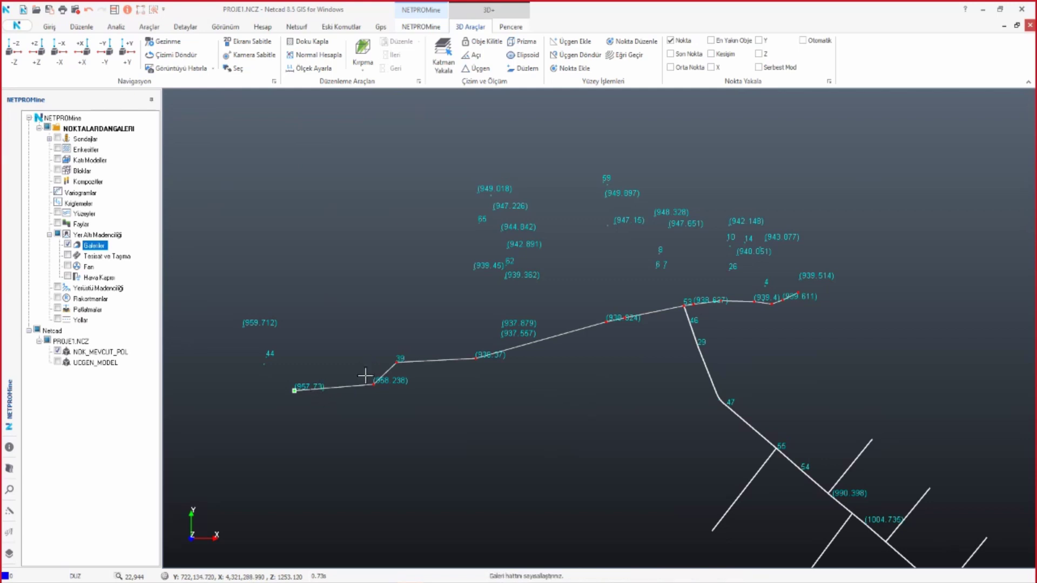
scroll(301, 393, "up", 1)
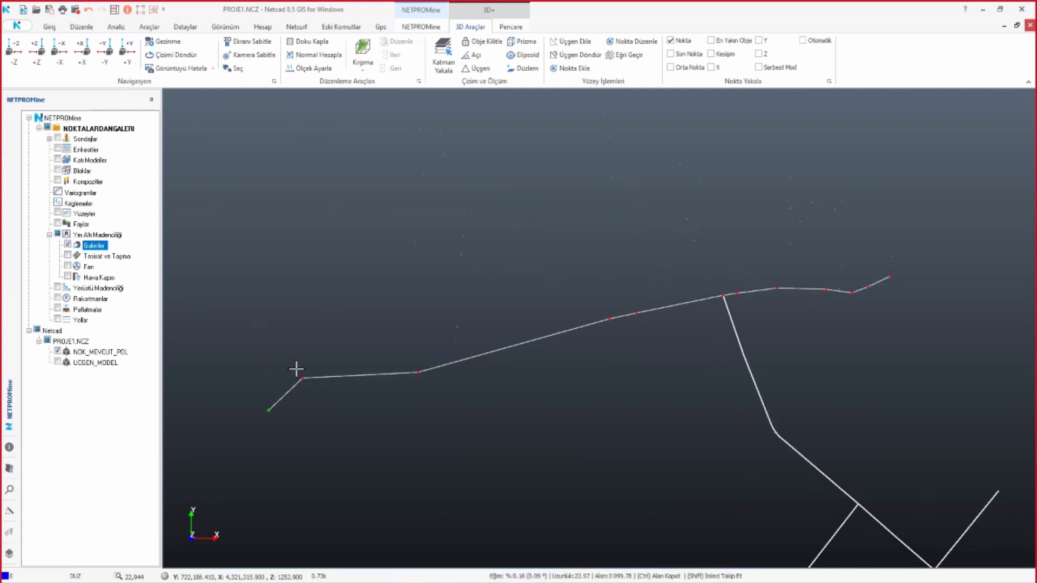
scroll(319, 378, "down", 1)
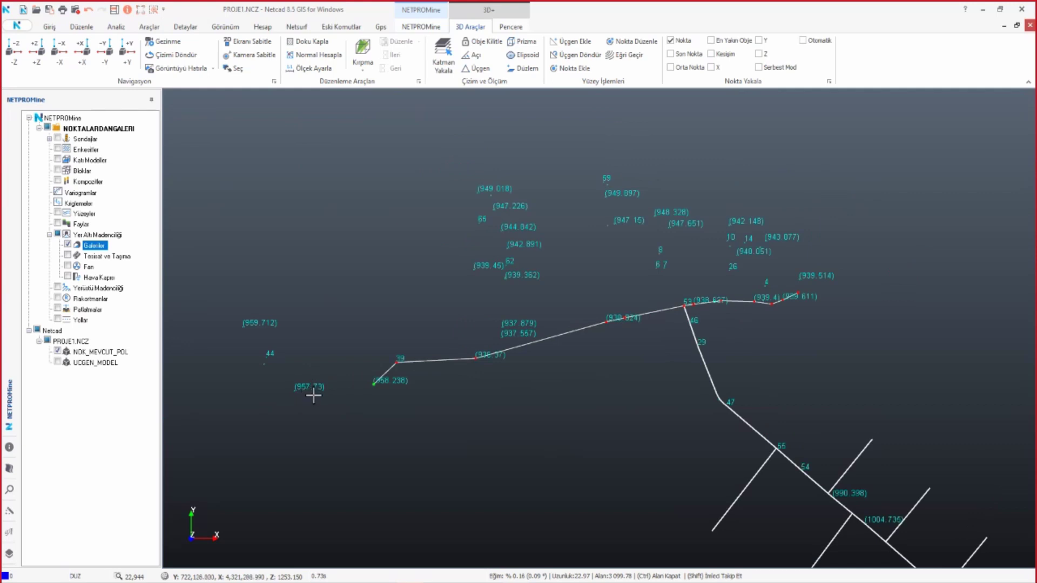
left_click(294, 390)
left_click(266, 363)
left_click(243, 326)
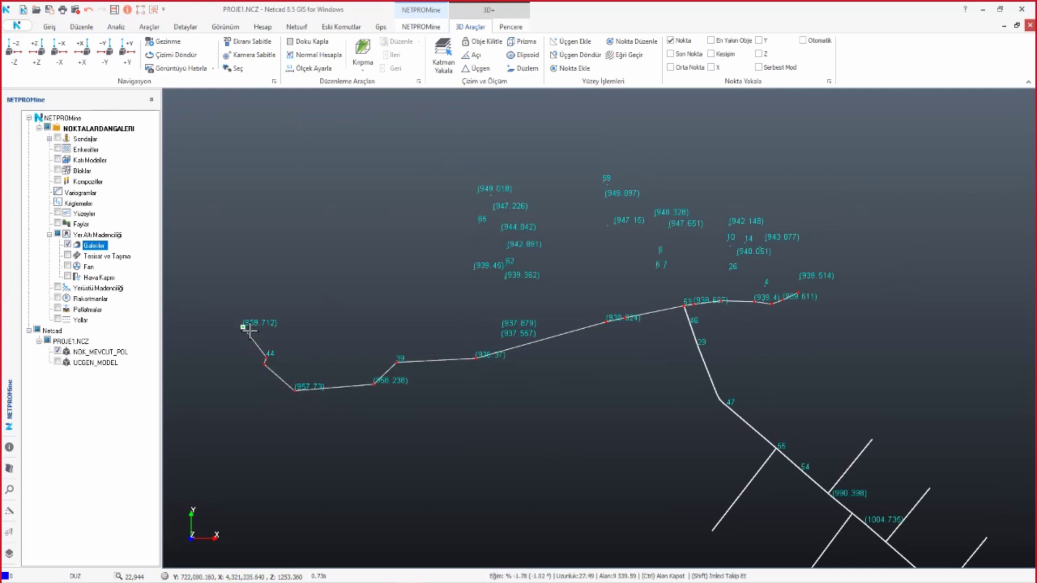
middle_click_drag(351, 363, 481, 401)
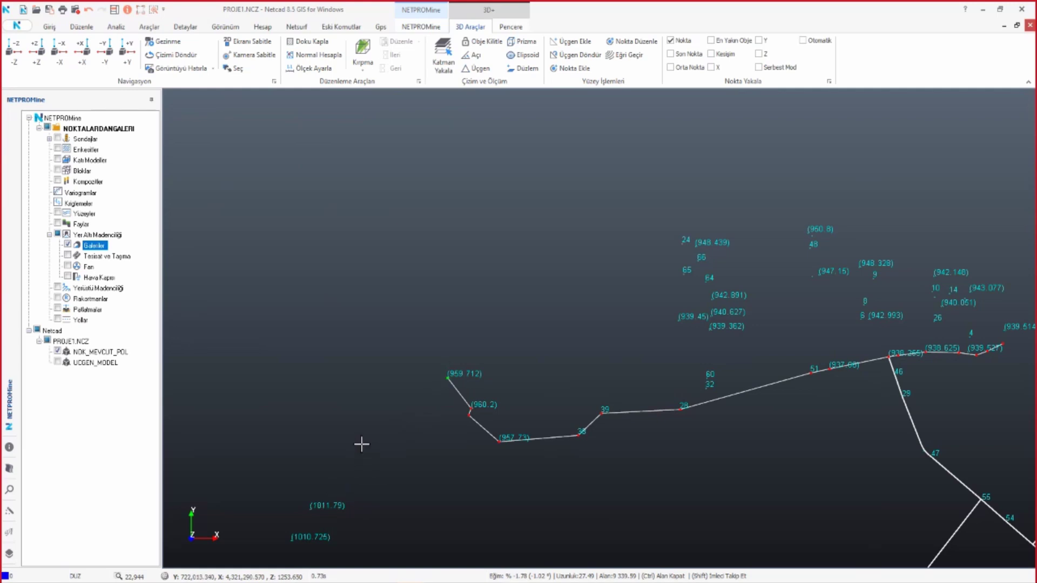
key("Escape")
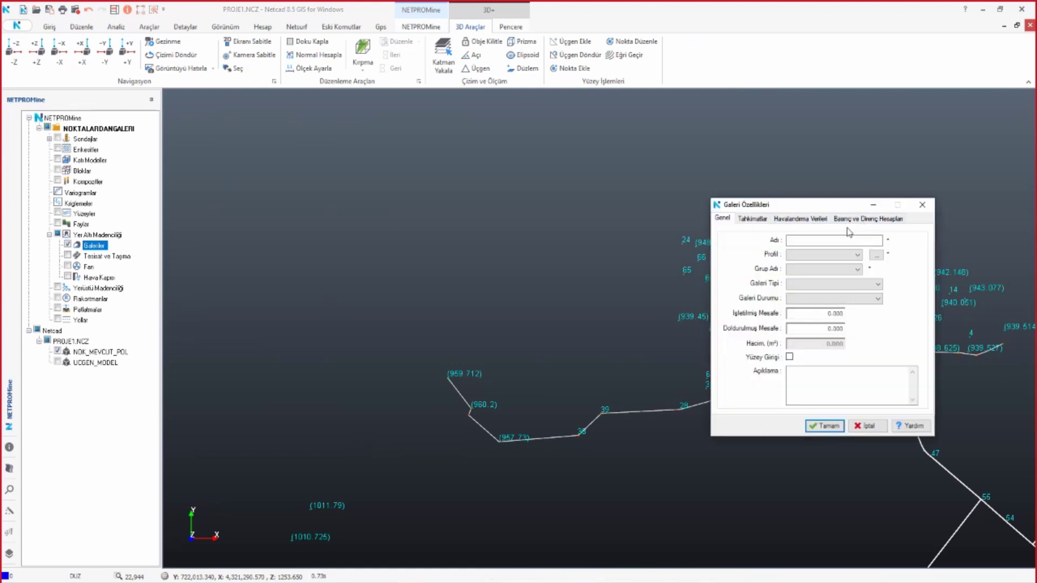
- Name the gallery ANAGALERI with profile B-10 referenced at Taban Merkez
type("ANA")
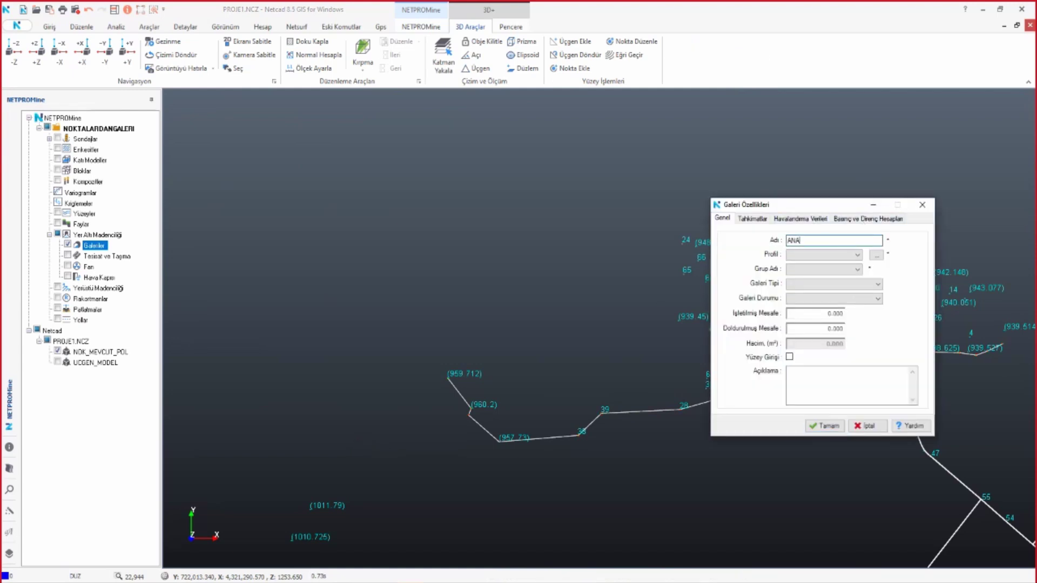
type("GALERI")
left_click(852, 259)
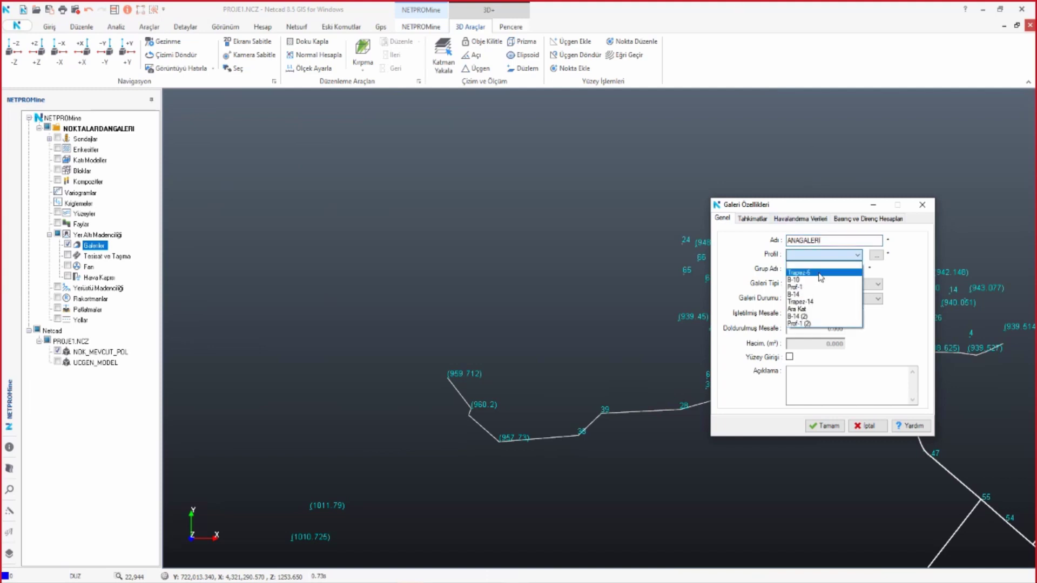
left_click(819, 271)
left_click(881, 255)
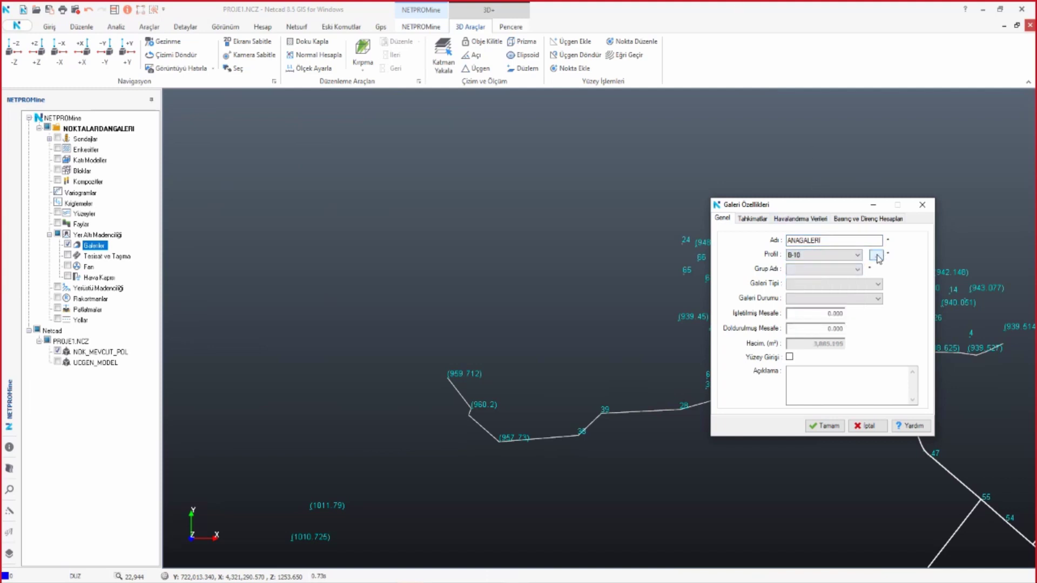
left_click(150, 182)
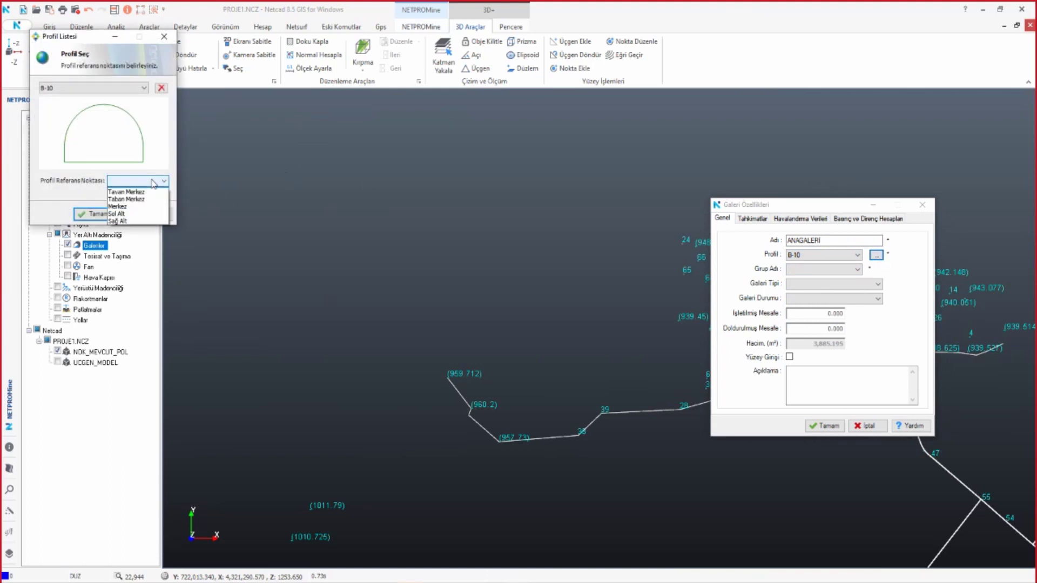
left_click(132, 211)
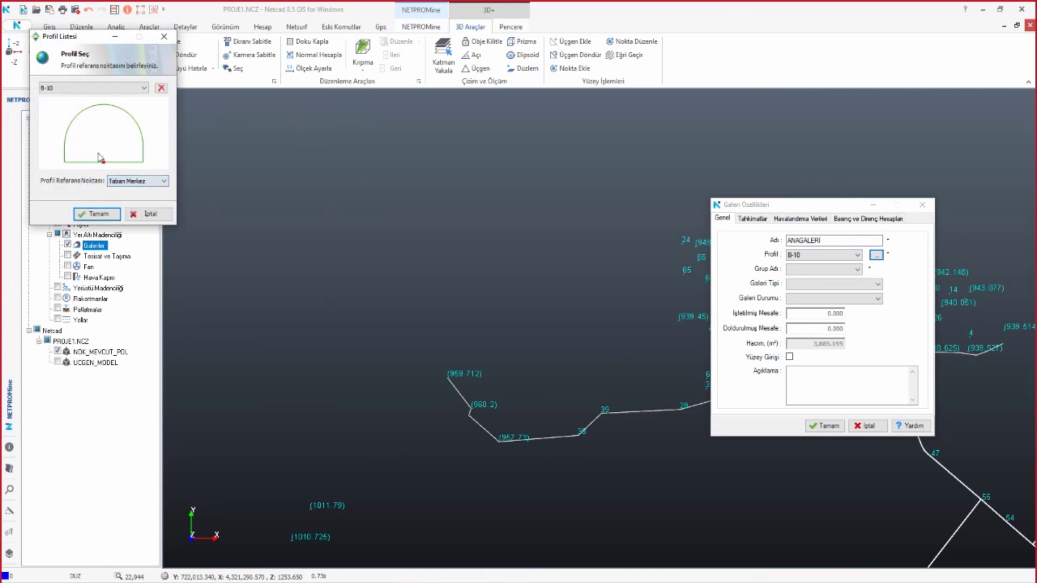
left_click(99, 215)
- Set group Grup1, type Ana Galeri, status İşletiliyor, and save the gallery
left_click(815, 270)
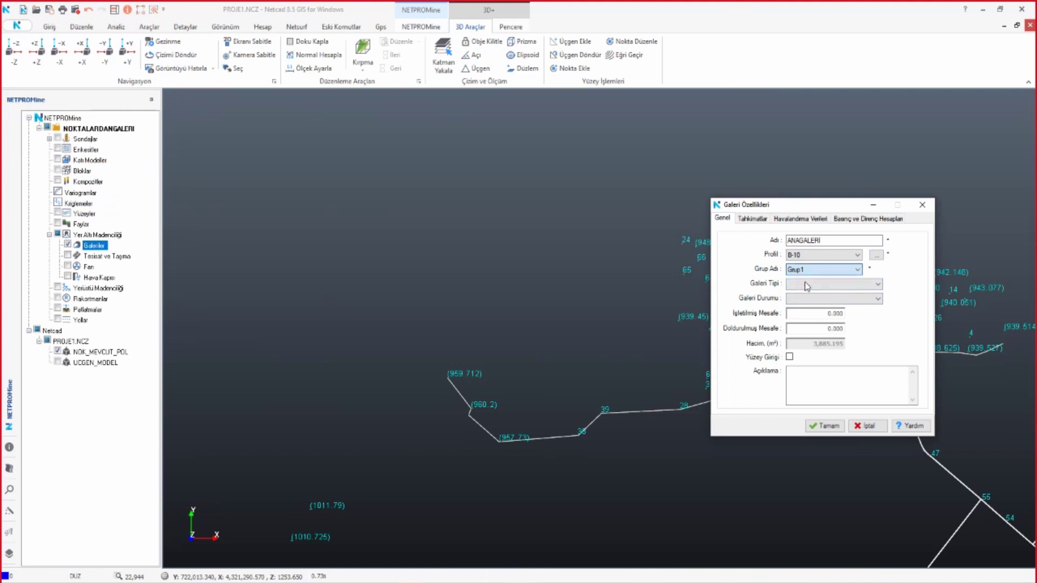
left_click(807, 284)
left_click(802, 297)
left_click(805, 299)
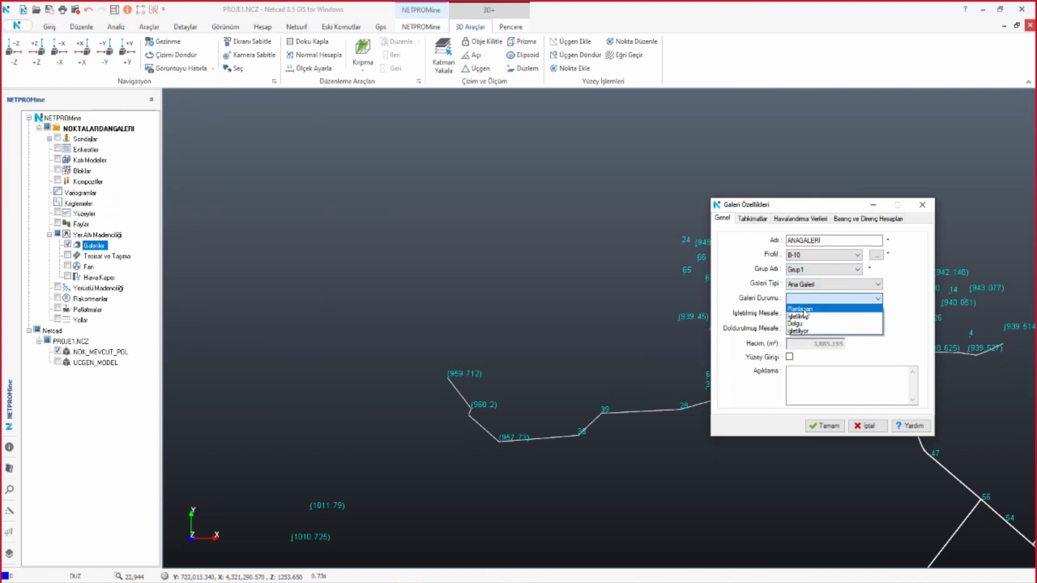
left_click(805, 331)
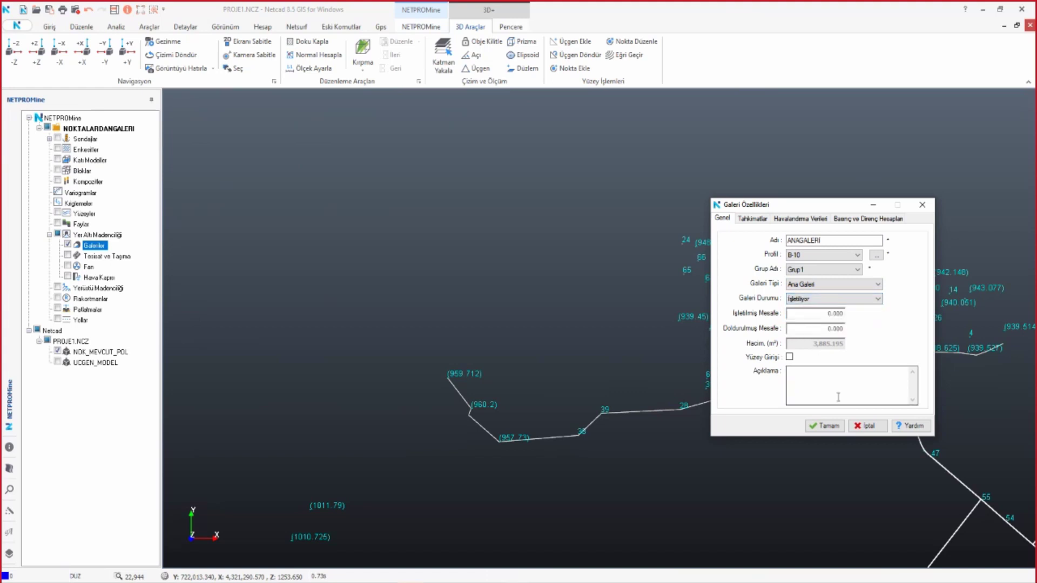
left_click(818, 425)
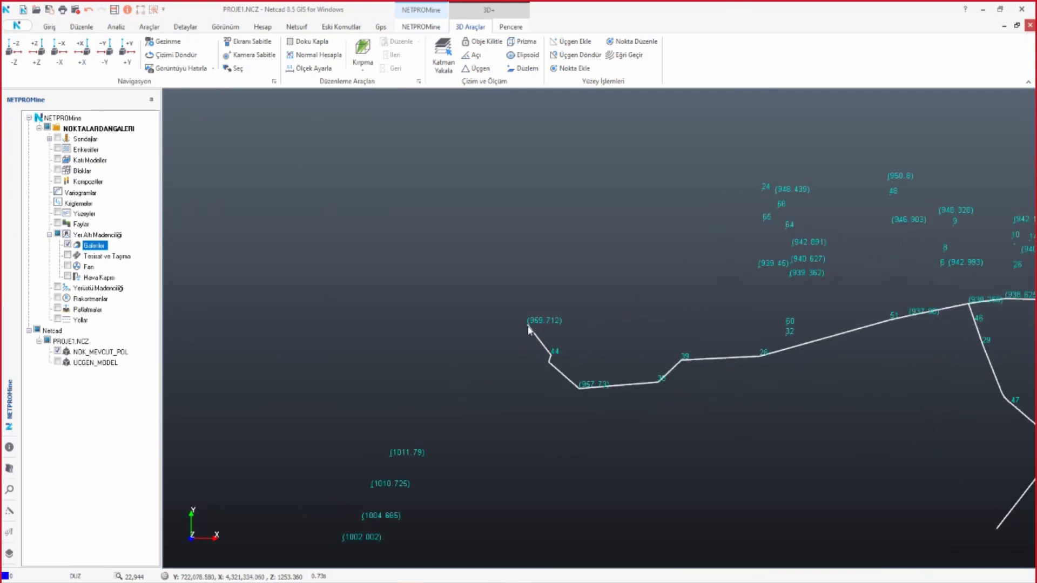
- Orbit and pan the 3D view to frame the galleries and the (1011.79) points
mouse_move(431, 403)
middle_mouse_down()
mouse_move(460, 442)
mouse_move(456, 211)
mouse_move(452, 436)
mouse_move(454, 421)
middle_mouse_up()
middle_click_drag(503, 331, 413, 291, "shift")
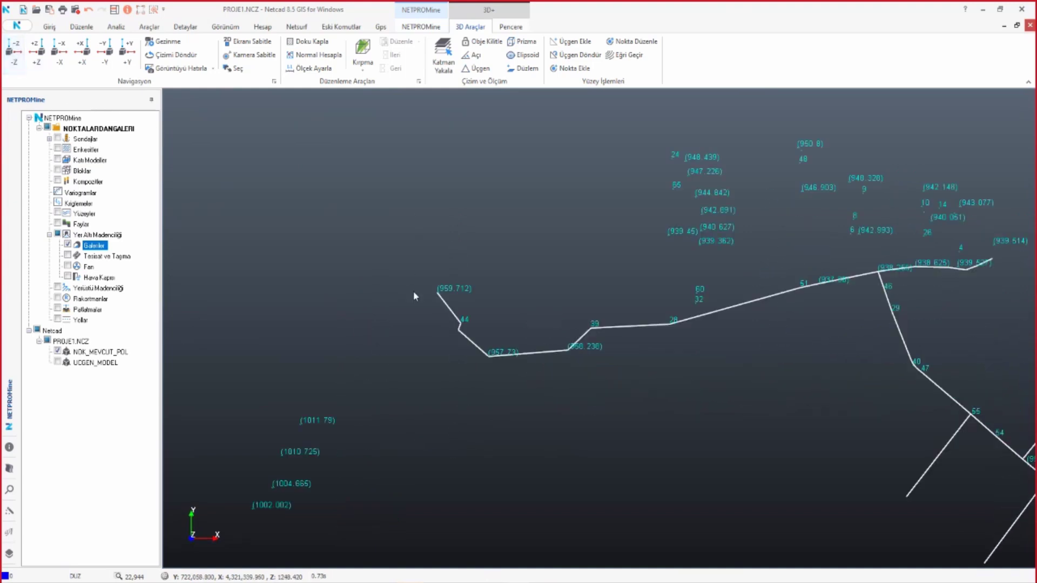
right_click(92, 247)
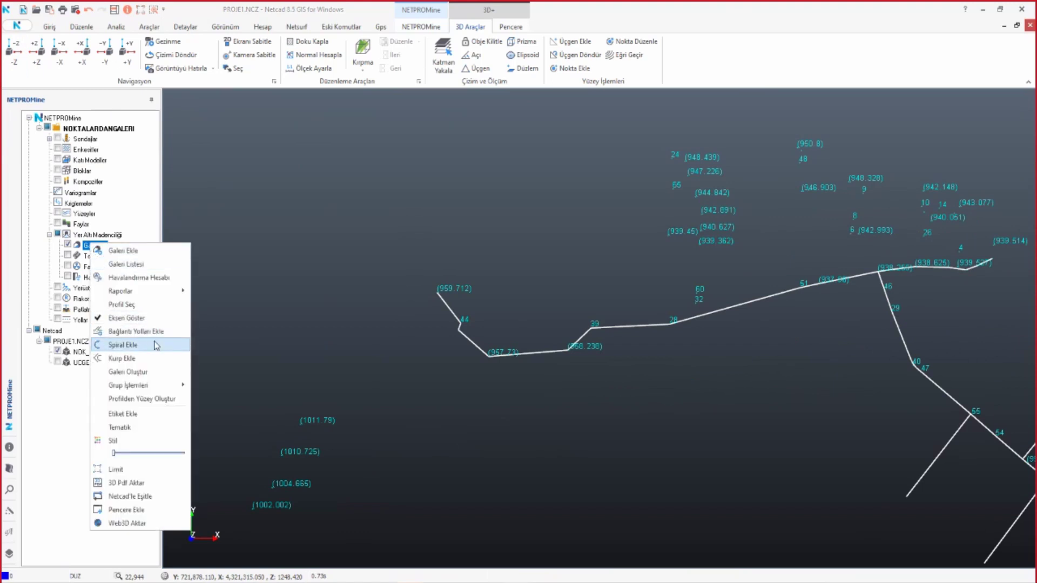
left_click(127, 346)
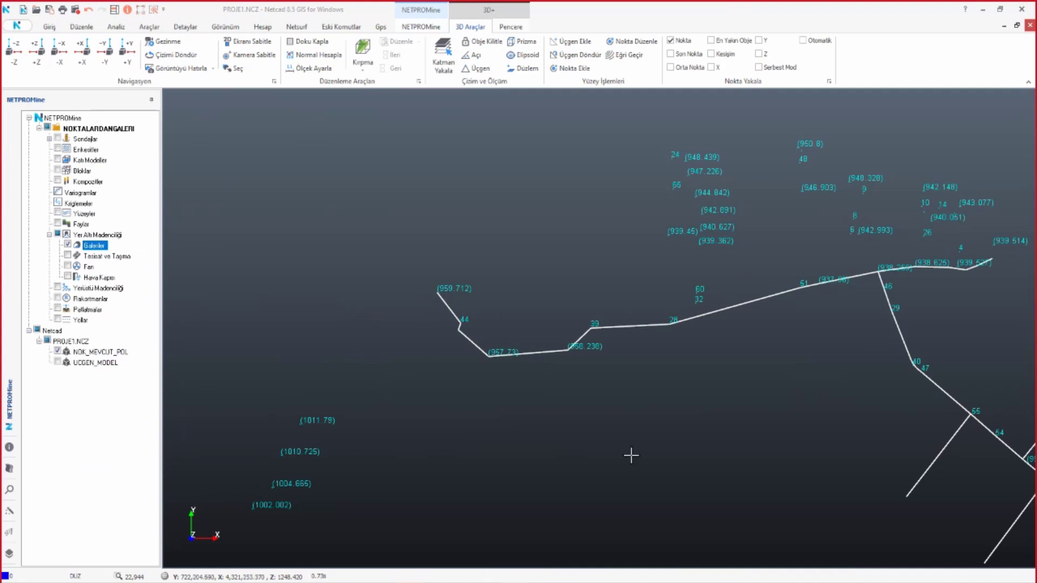
left_click(438, 296)
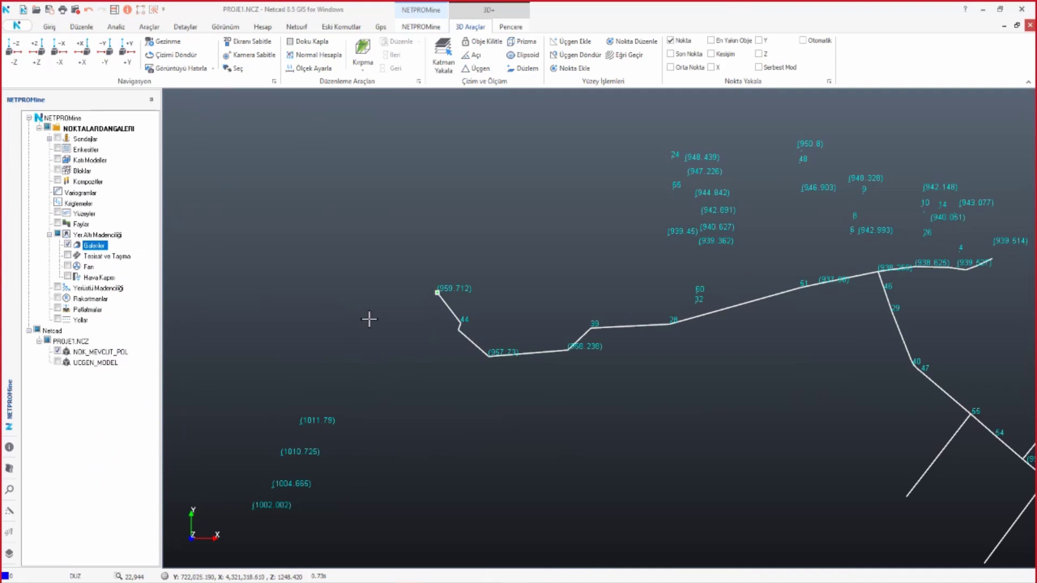
left_click(301, 424)
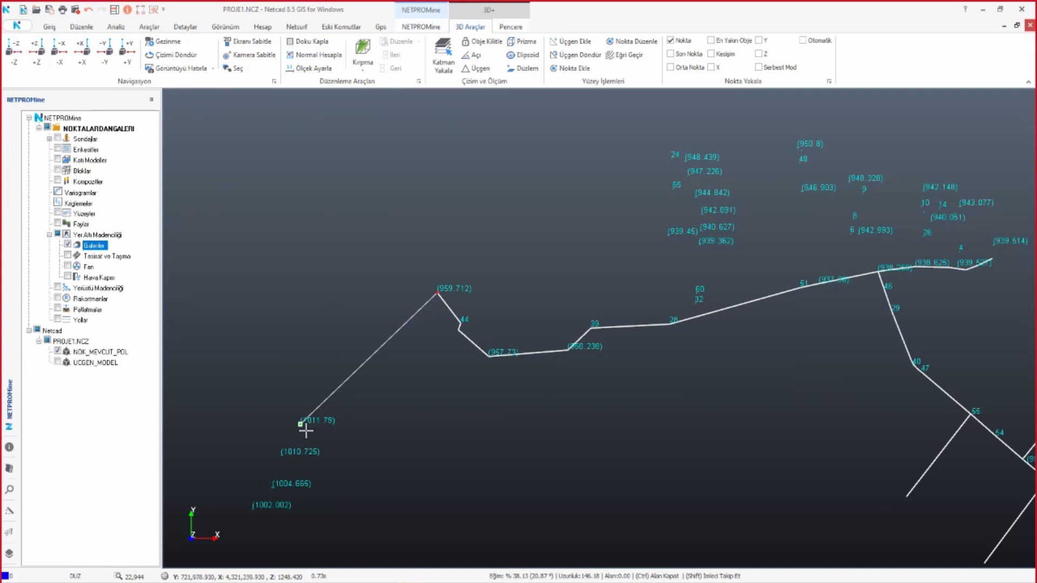
left_click(365, 350)
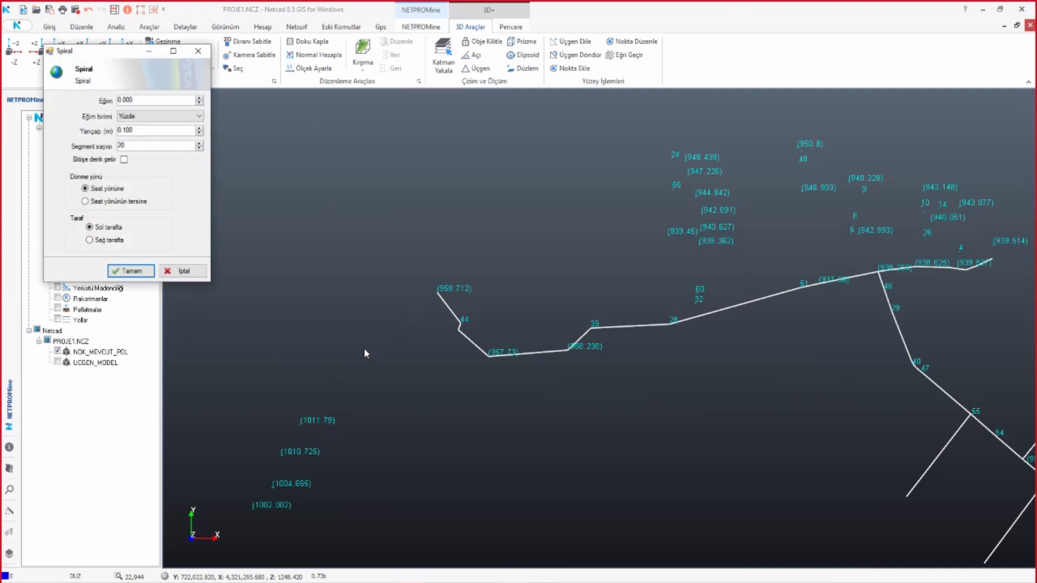
double_click(130, 100)
type("8")
left_click(162, 116)
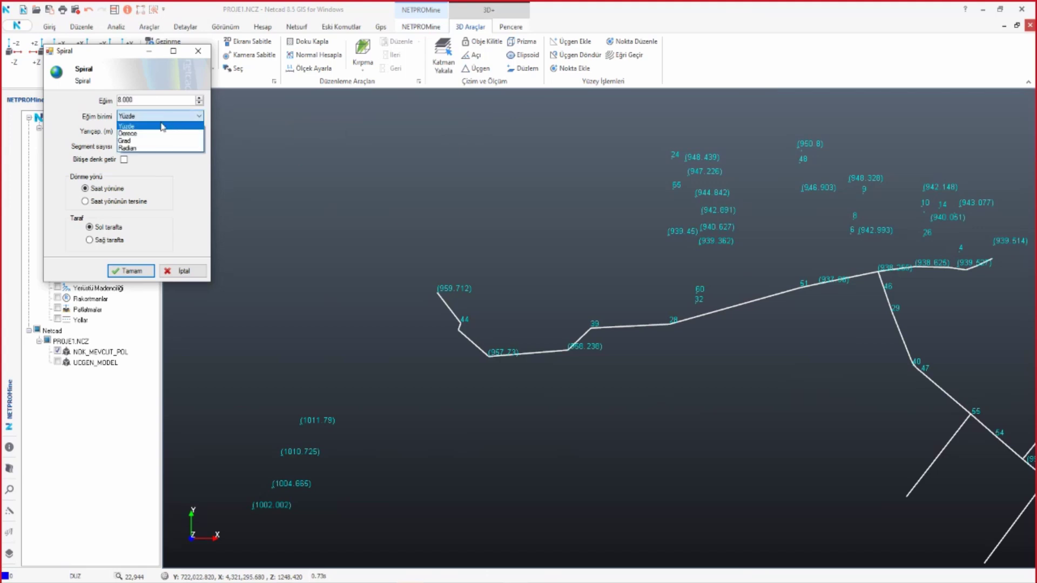
left_click(152, 160)
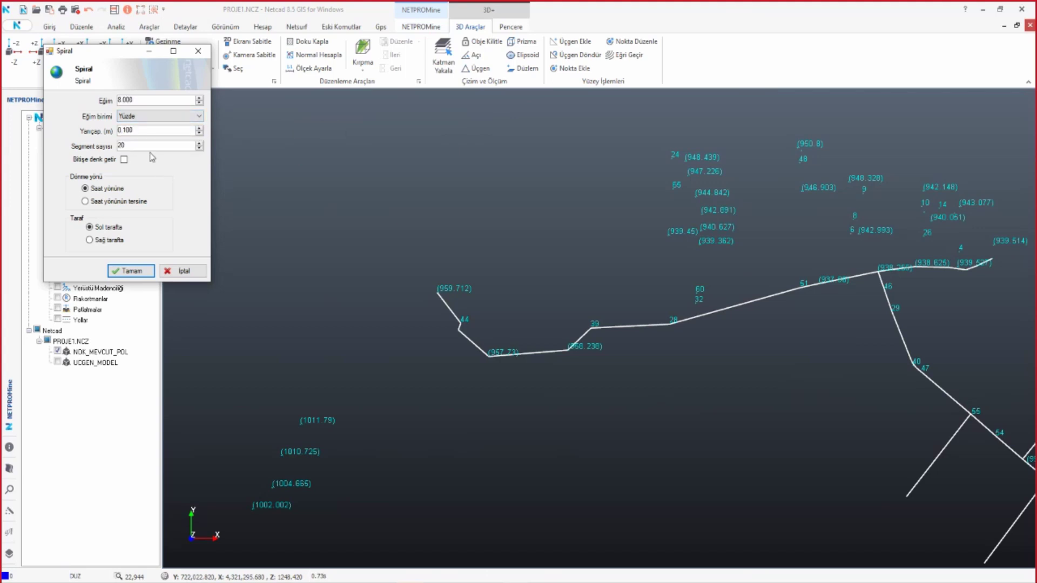
double_click(147, 130)
left_click(547, 412)
left_click(131, 271)
key("Return")
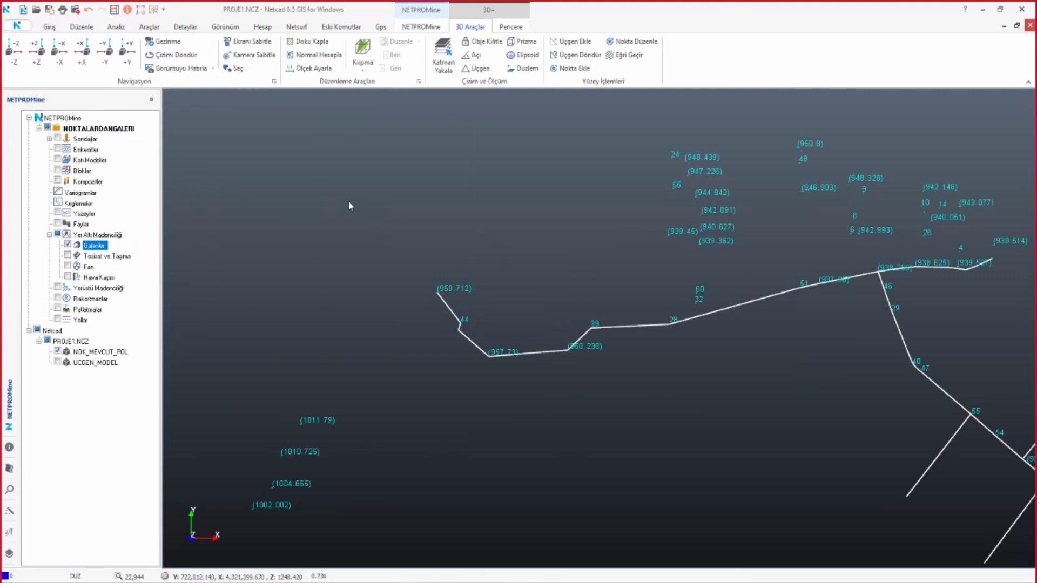
right_click(315, 215)
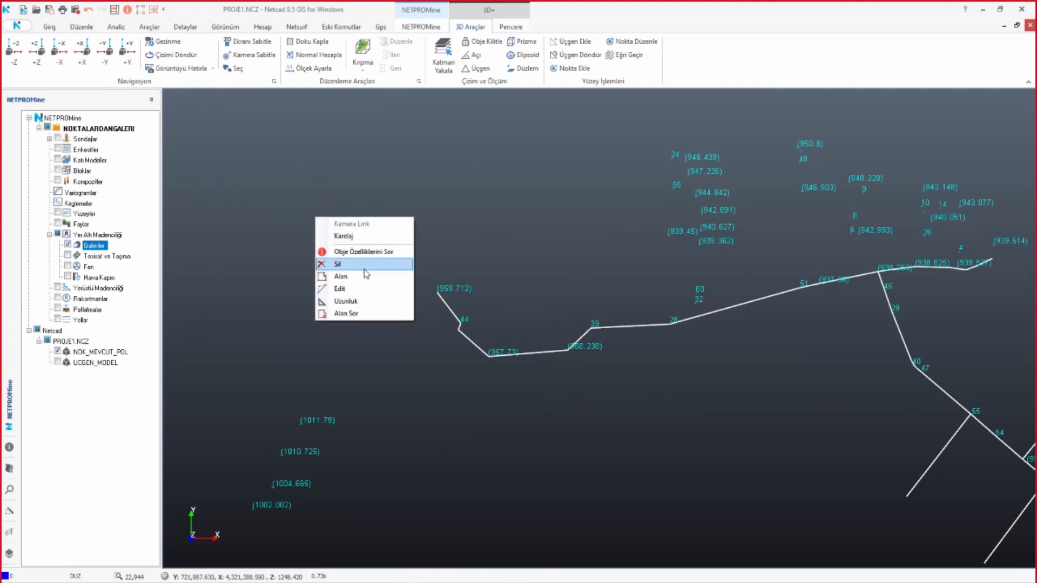
left_click(343, 303)
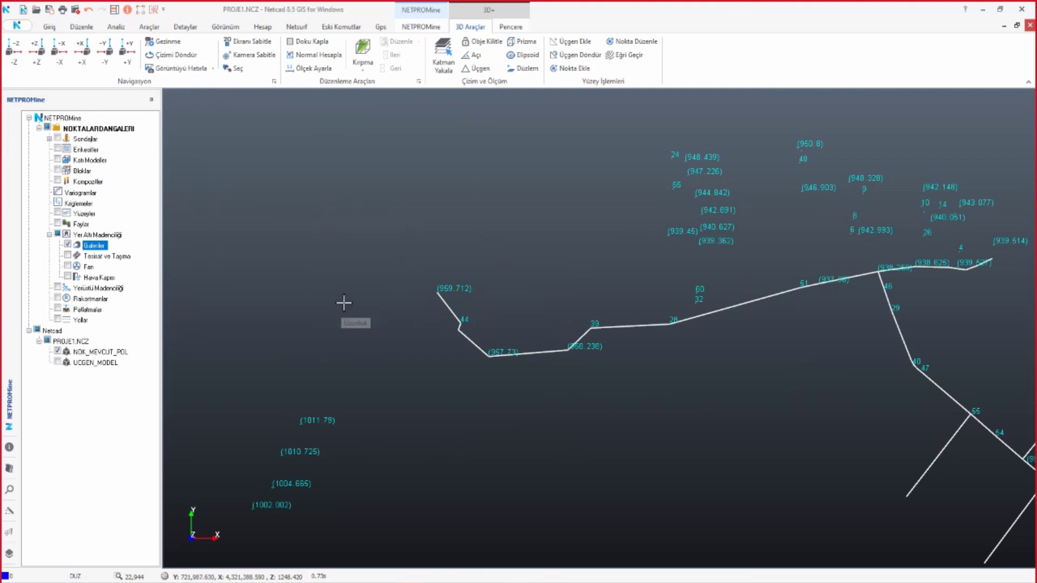
left_click(303, 427)
left_click(437, 293)
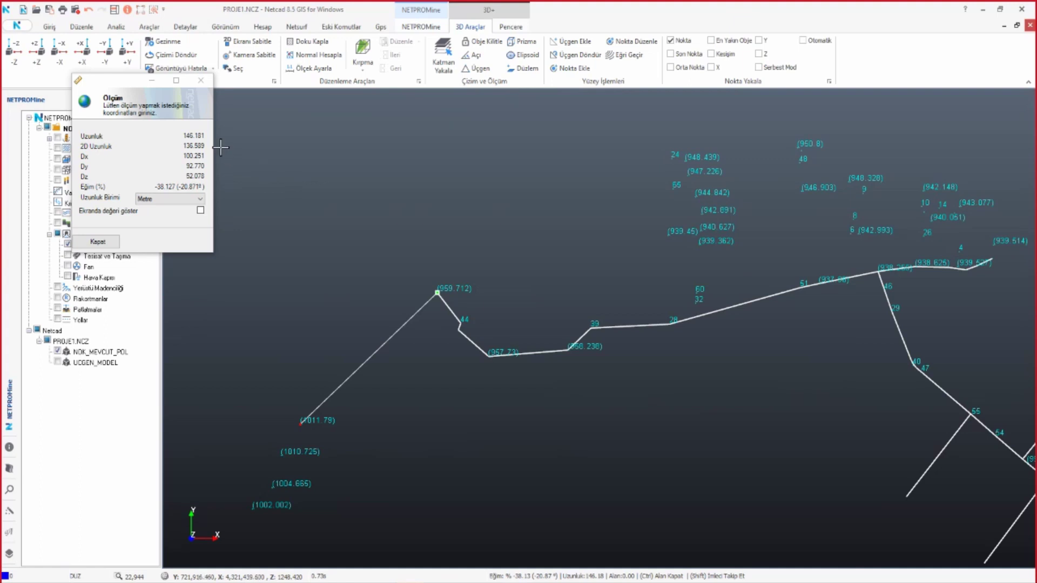
left_click(201, 81)
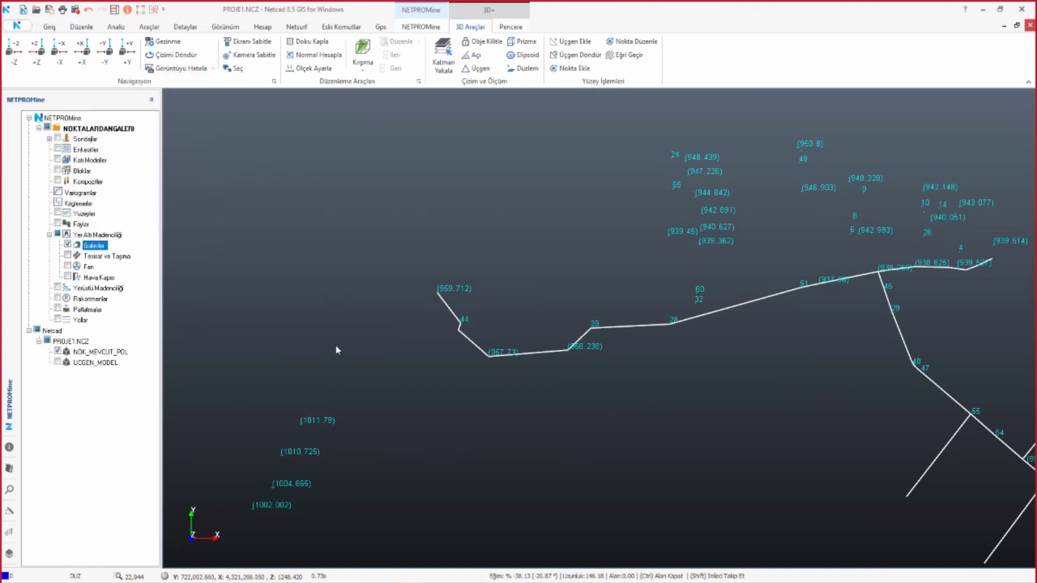
- Run Spiral Ekle and pick (959.712) as start and (1011.79) as end
right_click(91, 246)
left_click(131, 346)
left_click(438, 293)
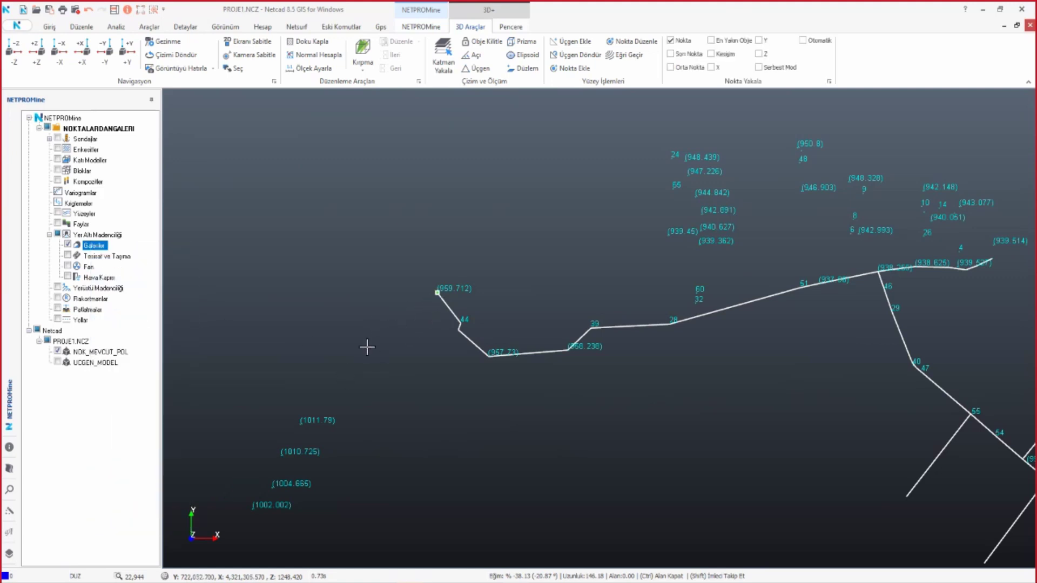
left_click(300, 424)
right_click(334, 316)
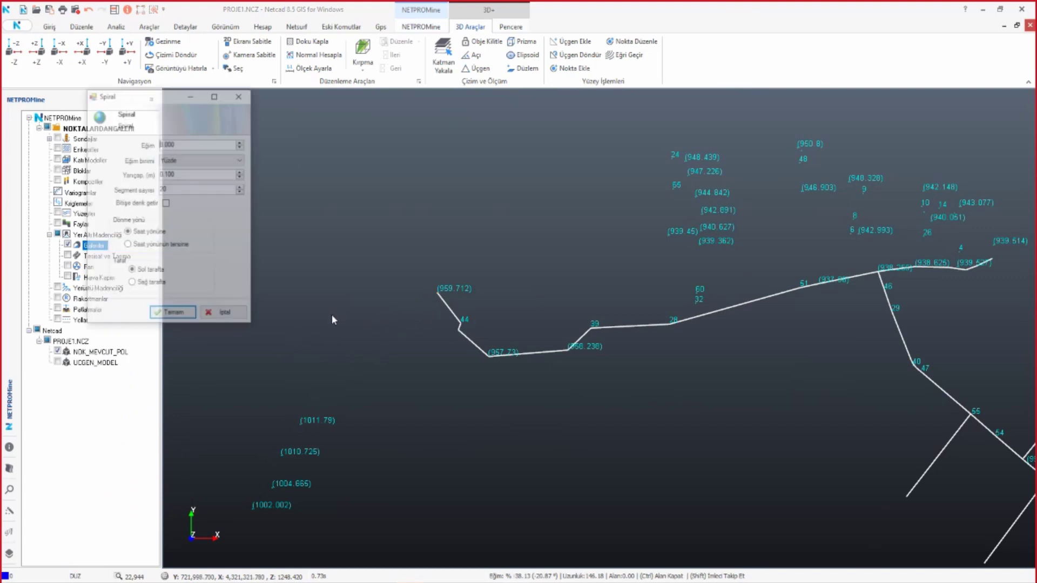
- Set radius 65, 150 segments, Bitişe denk getir, counter-clockwise, right side, and confirm
double_click(175, 190)
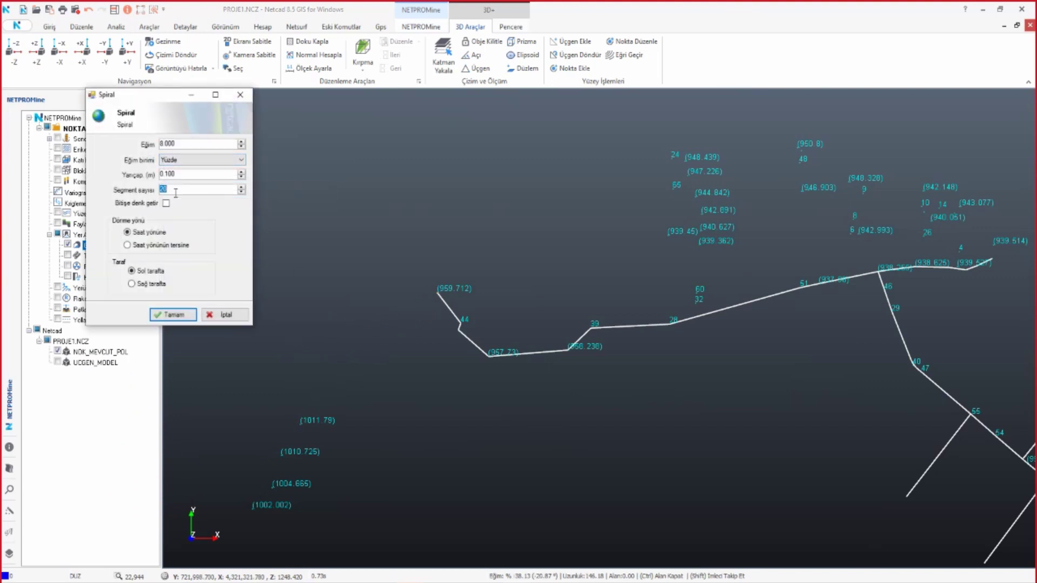
double_click(182, 177)
type("65")
double_click(179, 190)
type("15")
left_click(166, 203)
left_click(158, 246)
left_click(145, 286)
left_click(173, 316)
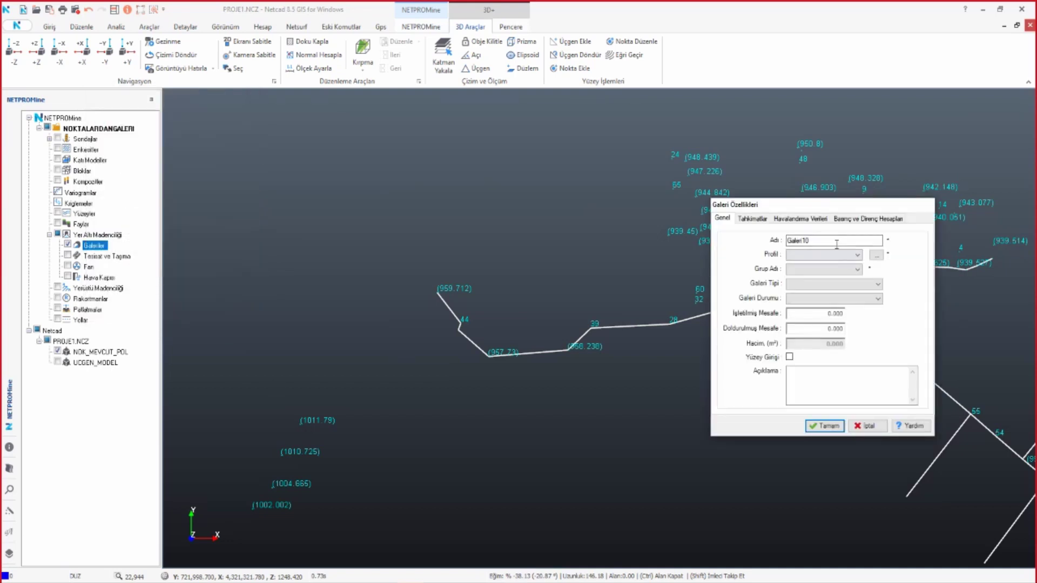
- Name the gallery SPIRAL with profile B-10 referenced at Taban Merkez
double_click(837, 240)
type("SPIRAL")
left_click(857, 255)
left_click(858, 269)
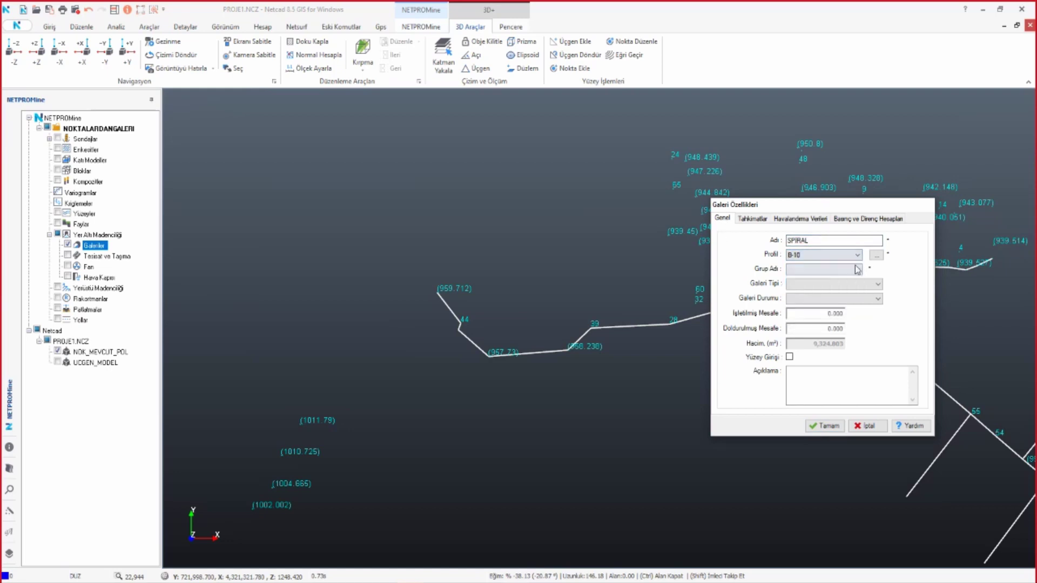
left_click(876, 254)
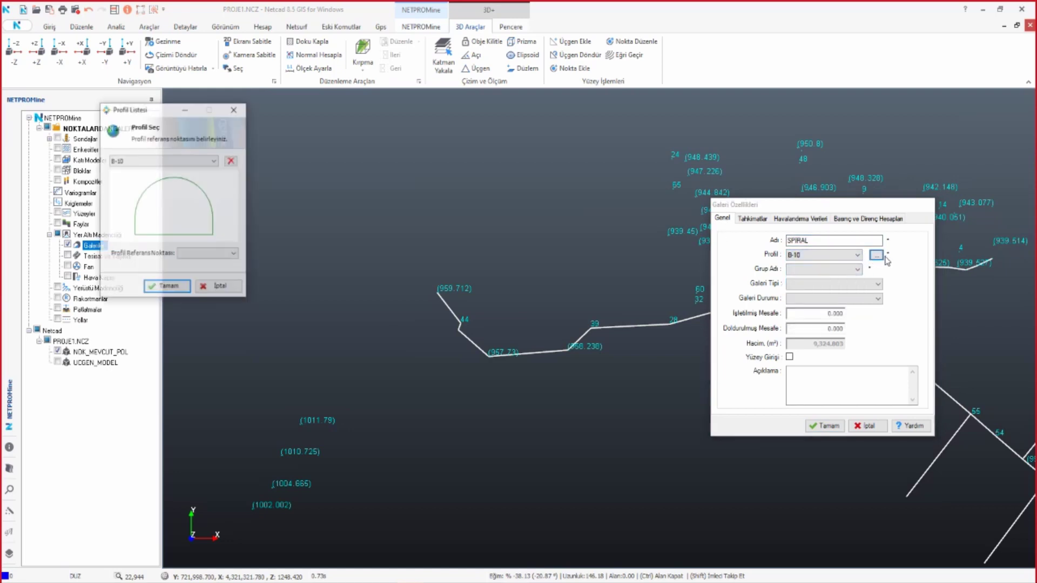
left_click(223, 252)
left_click(201, 288)
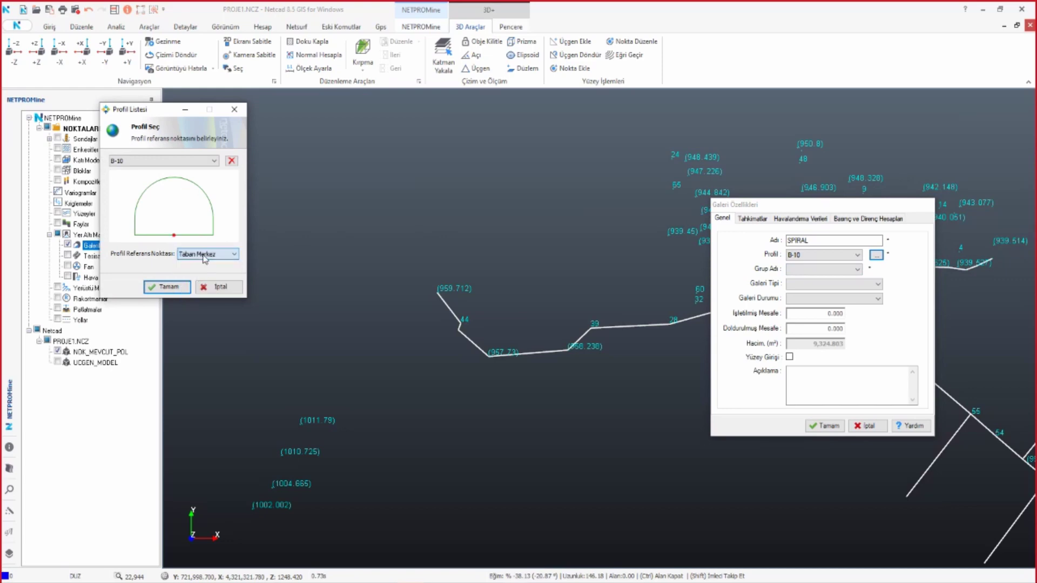
left_click(171, 290)
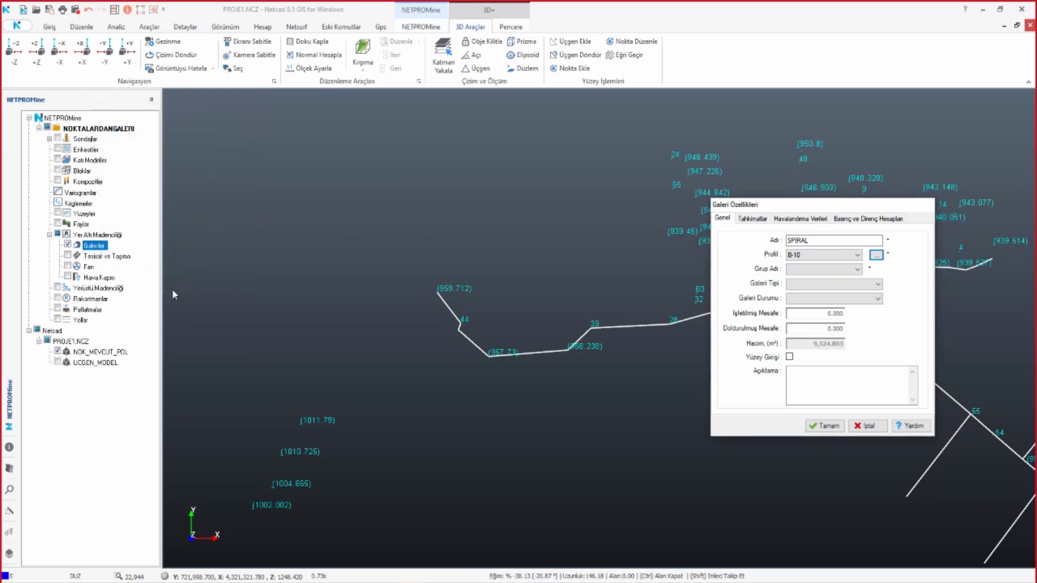
- Set group Grup1, type Baş Yukarı, status İşletiliyor, and confirm
left_click(845, 269)
left_click(848, 284)
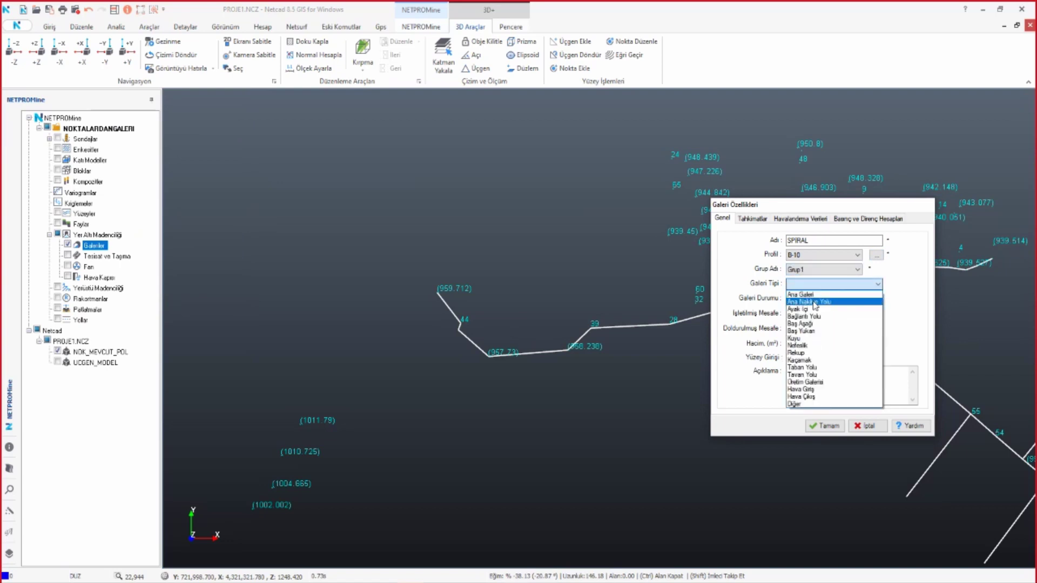
left_click(806, 331)
left_click(805, 301)
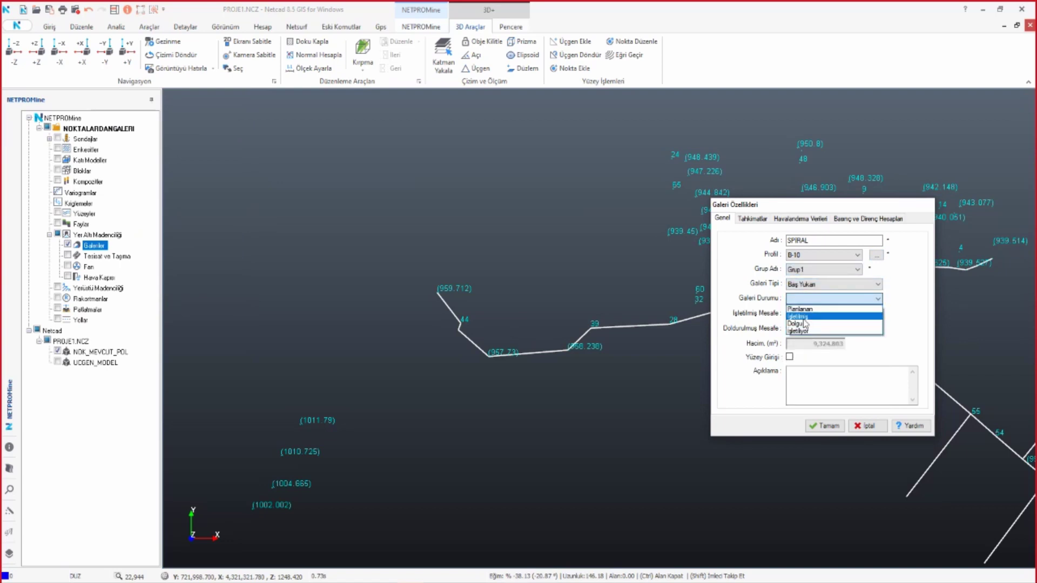
left_click(805, 331)
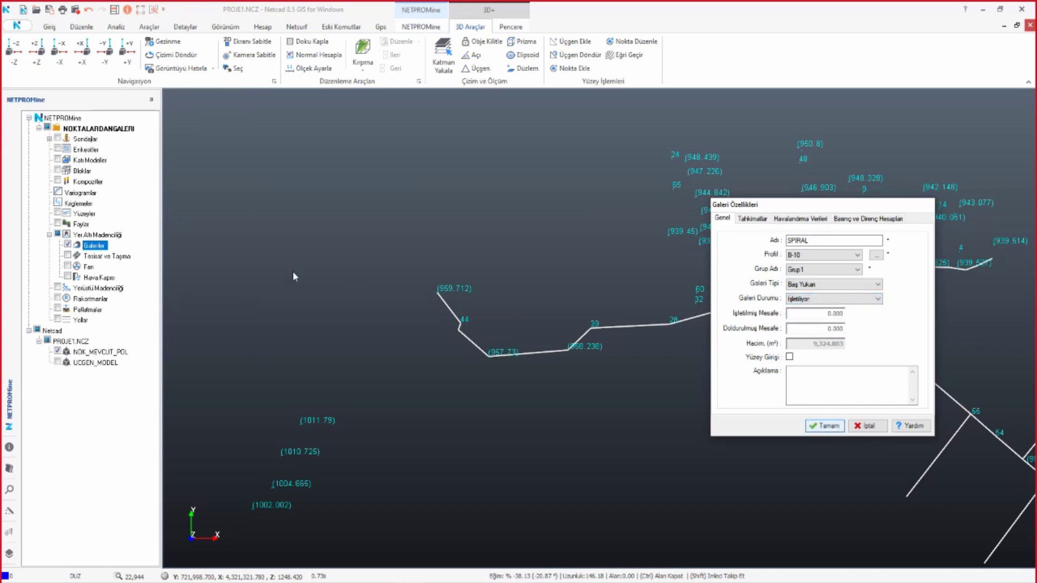
key("Return")
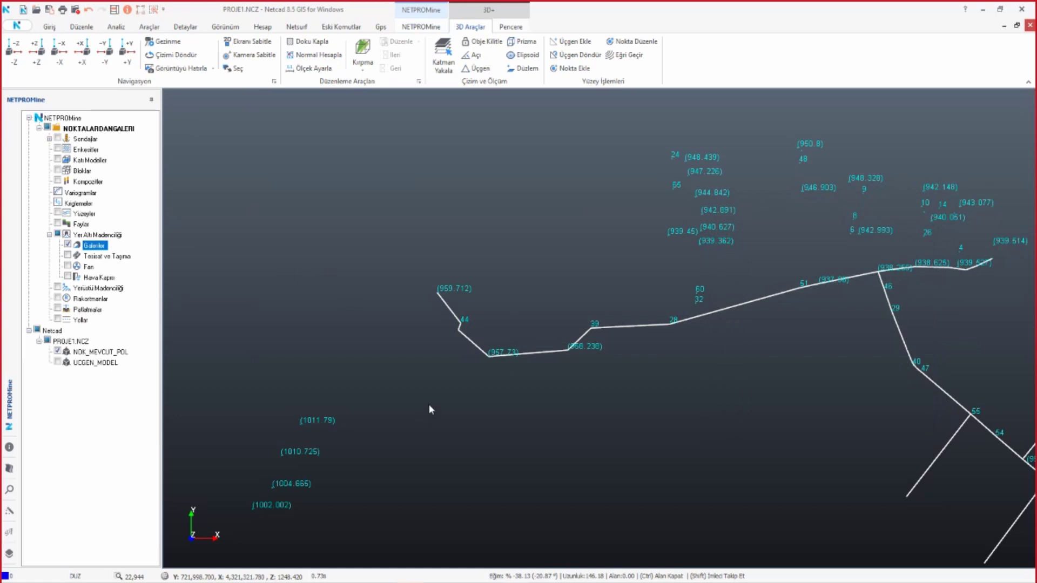
- Orbit to a side view of the spiral and run Galeri Oluştur to build the tunnels
mouse_move(497, 419)
middle_mouse_down()
mouse_move(485, 265)
mouse_move(501, 218)
mouse_move(562, 204)
mouse_move(660, 254)
mouse_move(676, 287)
mouse_move(649, 257)
mouse_move(549, 229)
mouse_move(509, 231)
mouse_move(528, 292)
middle_mouse_up()
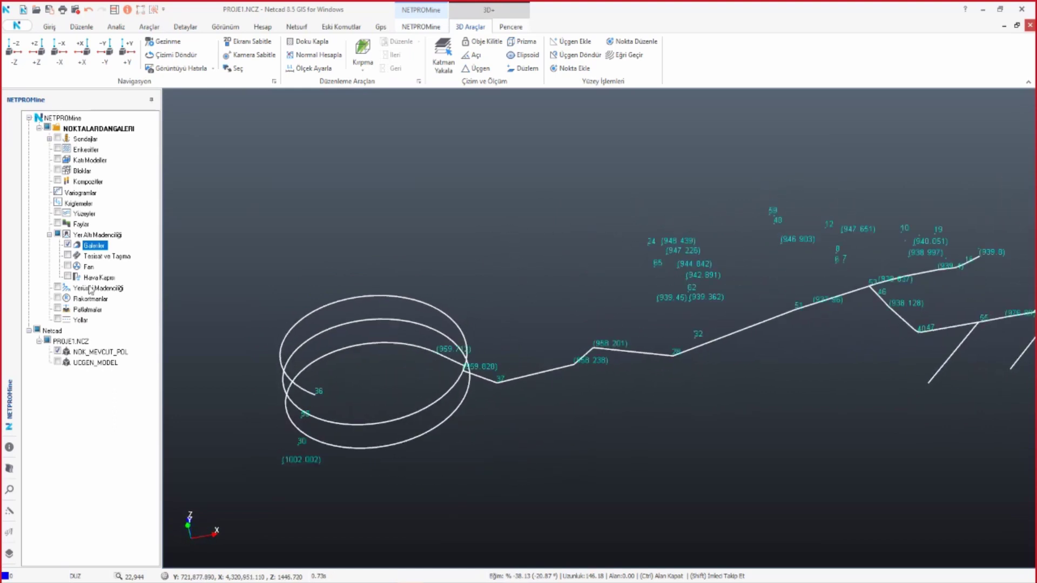
middle_click_drag(480, 416, 533, 387)
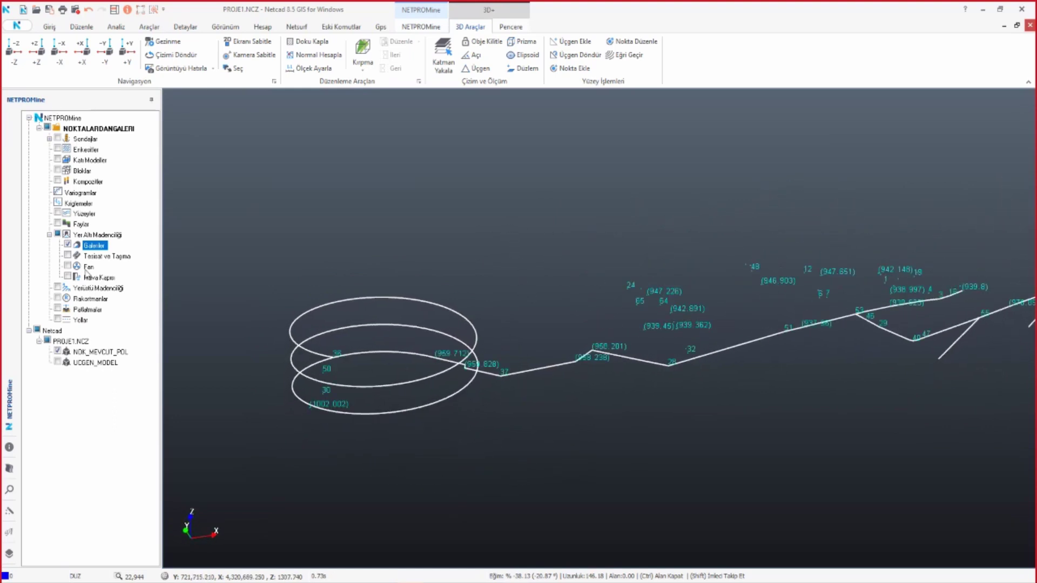
right_click(92, 247)
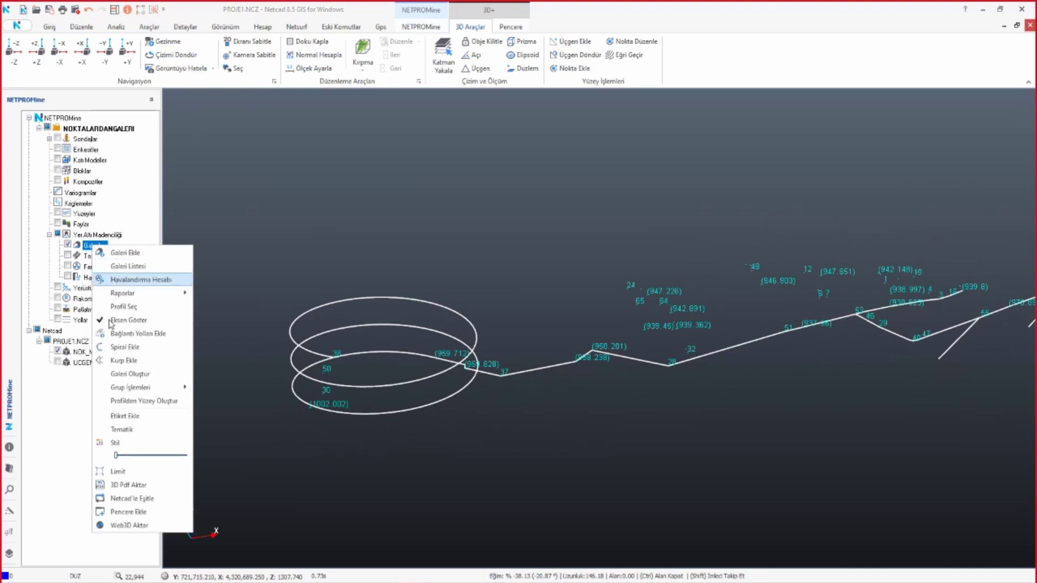
left_click(123, 322)
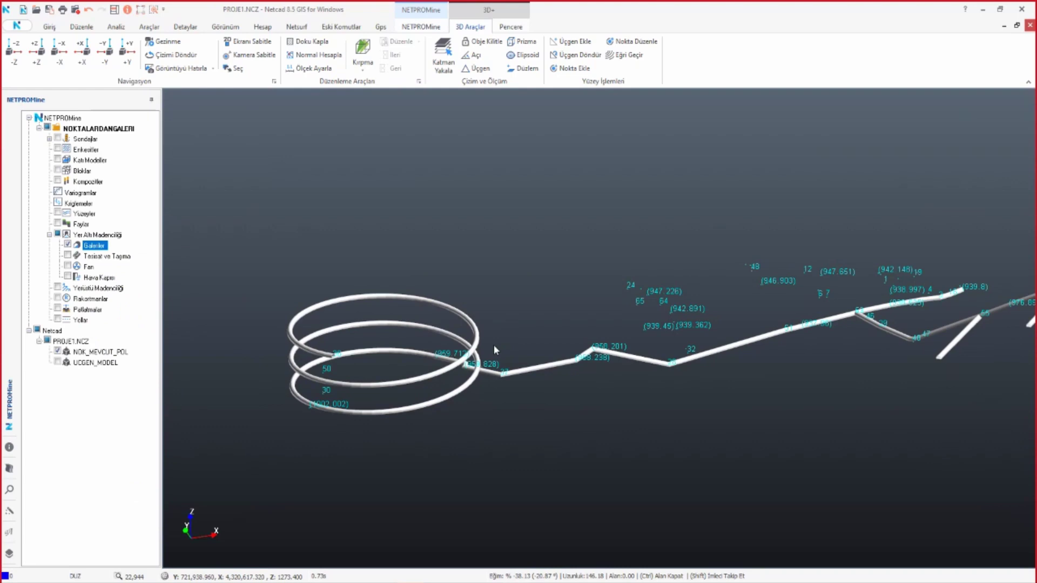
- Pan, orbit and zoom around the three-turn spiral tunnel to inspect its gallery tubes
middle_click_drag(493, 345, 834, 439)
left_click_drag(834, 439, 496, 404)
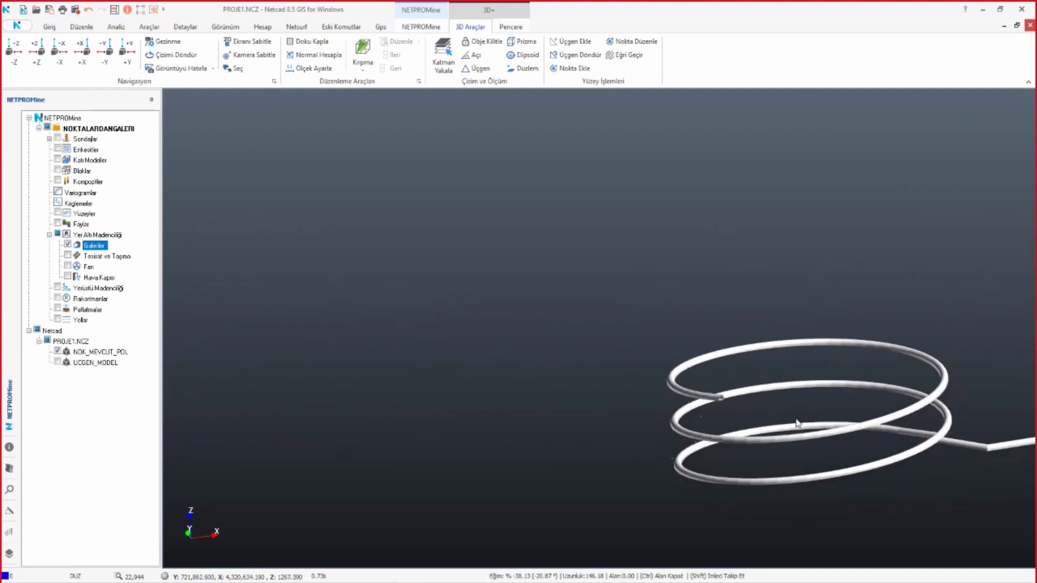
scroll(497, 403, "up", 3)
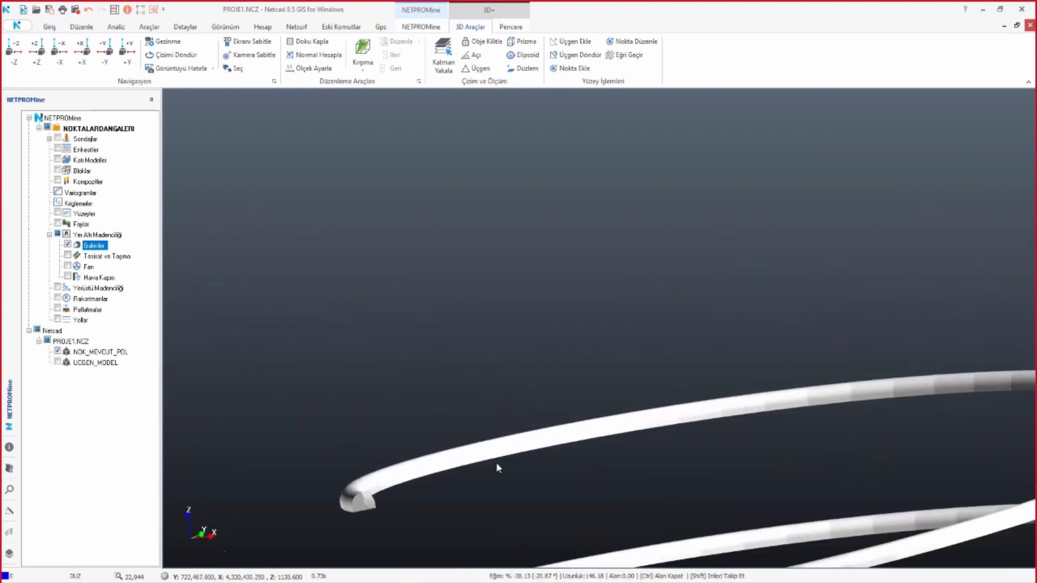
scroll(496, 462, "down", 2)
scroll(495, 365, "up", 3)
scroll(497, 439, "up", 3)
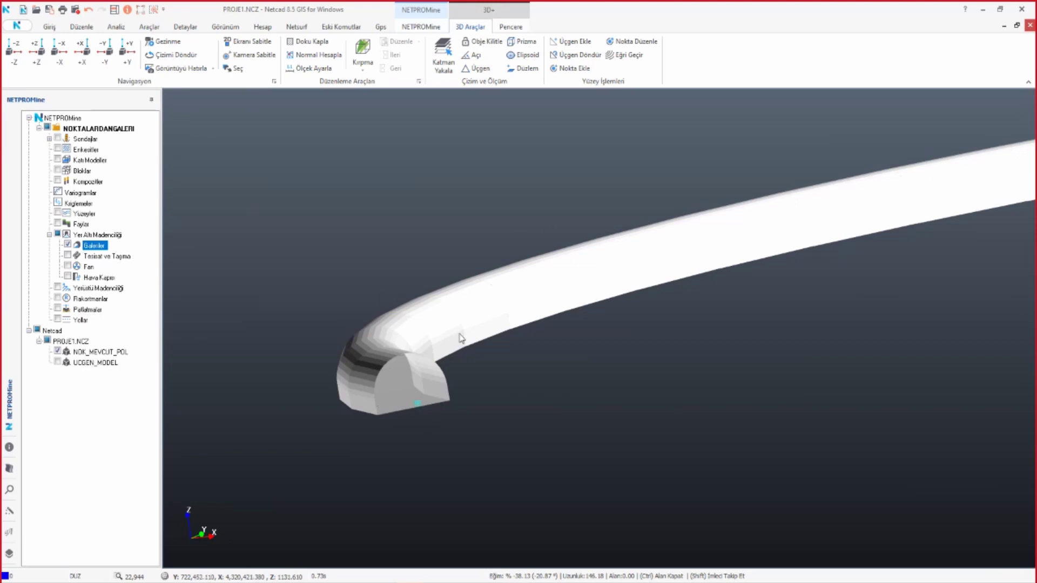
scroll(483, 345, "up", 3)
scroll(529, 356, "up", 2)
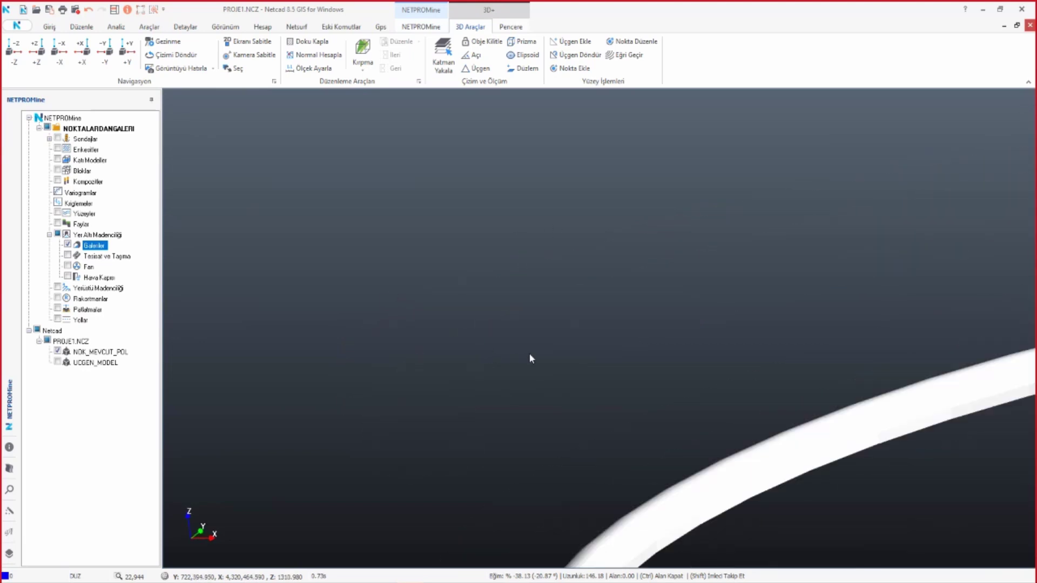
scroll(561, 373, "down", 2)
scroll(598, 386, "down", 2)
scroll(616, 447, "down", 2)
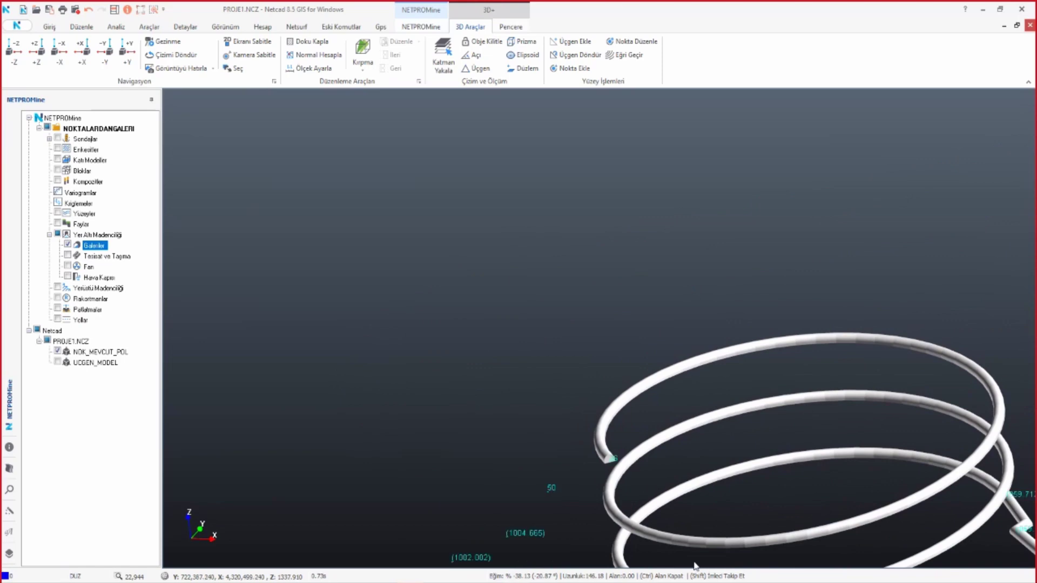
scroll(706, 549, "up", 1)
scroll(669, 375, "up", 2)
scroll(722, 444, "up", 2)
scroll(722, 437, "up", 1)
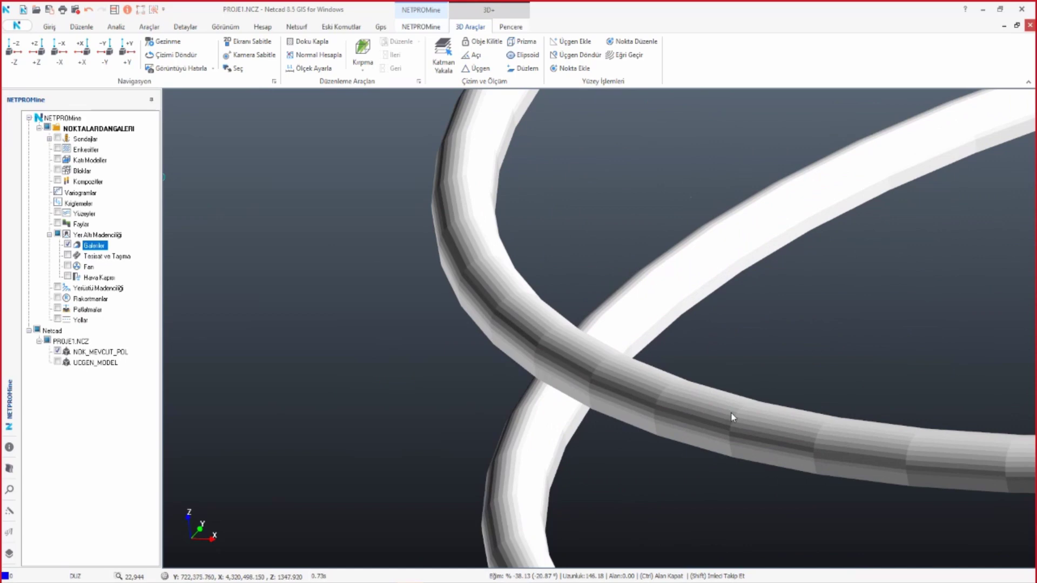
- Tilt the view over the spiral, then bring up Genel Ayarlar from the application menu
scroll(767, 370, "down", 2)
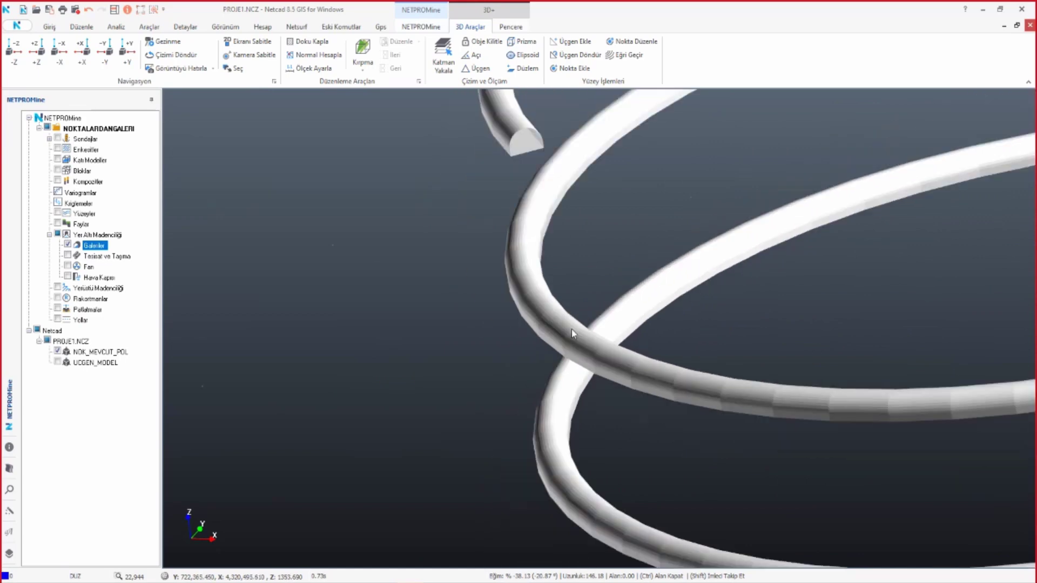
scroll(815, 318, "down", 2)
scroll(865, 270, "down", 1)
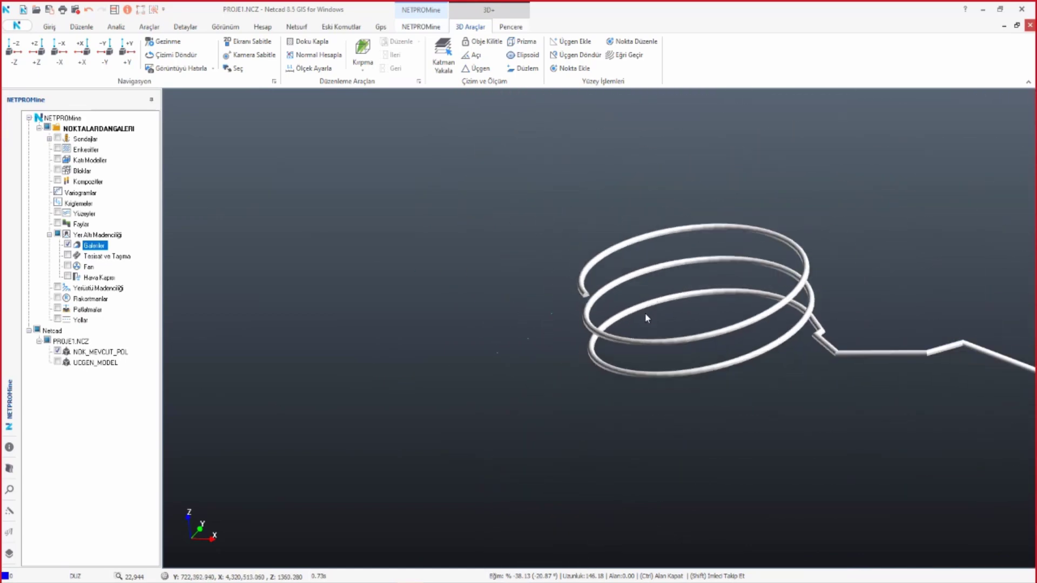
mouse_move(645, 312)
middle_mouse_down()
mouse_move(643, 356)
mouse_move(609, 377)
middle_mouse_up()
scroll(643, 356, "down", 2)
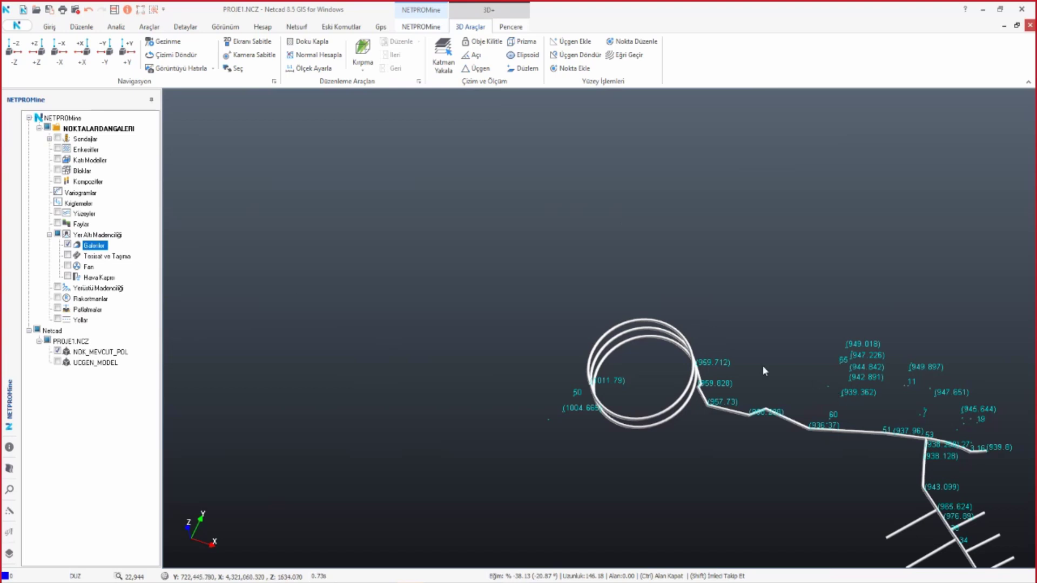
scroll(680, 404, "up", 1)
scroll(678, 401, "up", 2)
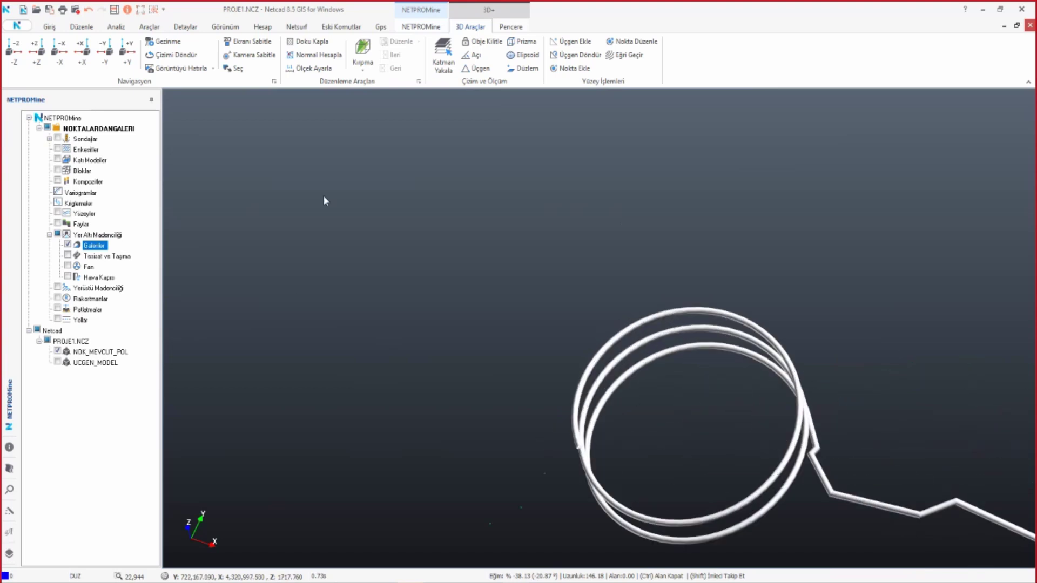
left_click(13, 25)
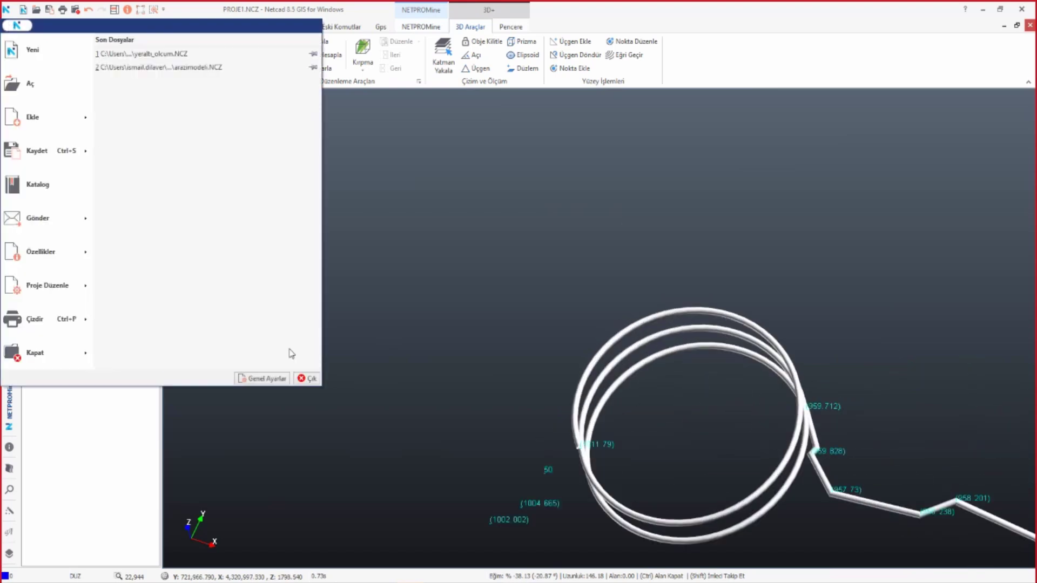
left_click(265, 379)
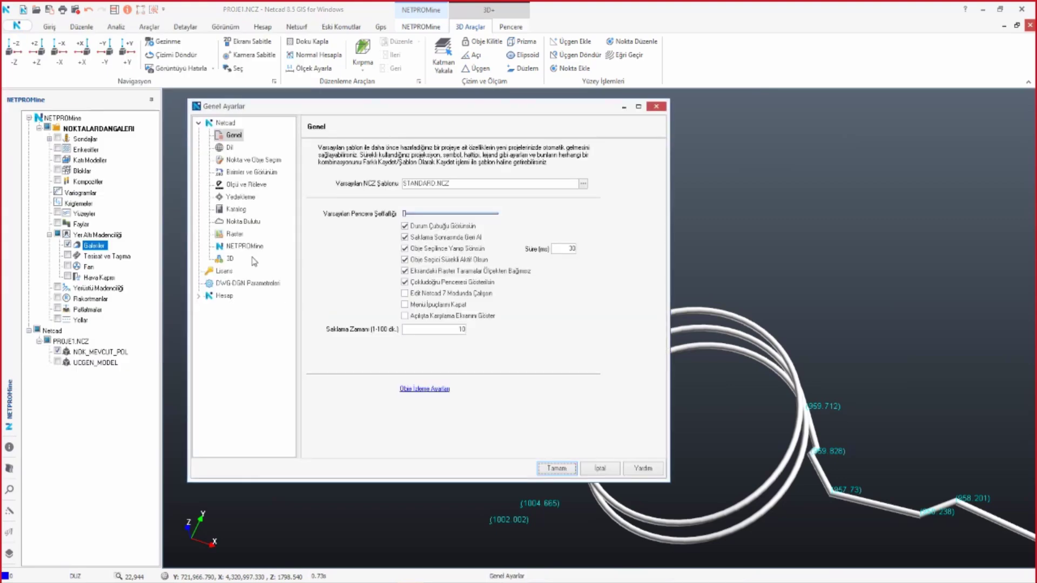
- Set the NETPROMine 3D Ayarlar Galeri Abartma Katsayısı to 3.00 and apply it
left_click(239, 247)
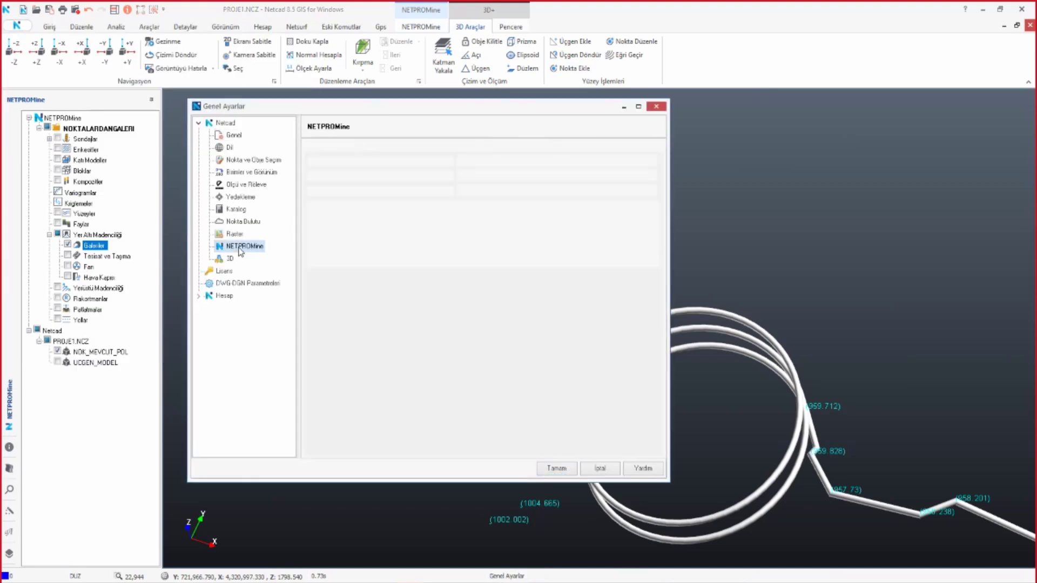
left_click(657, 161)
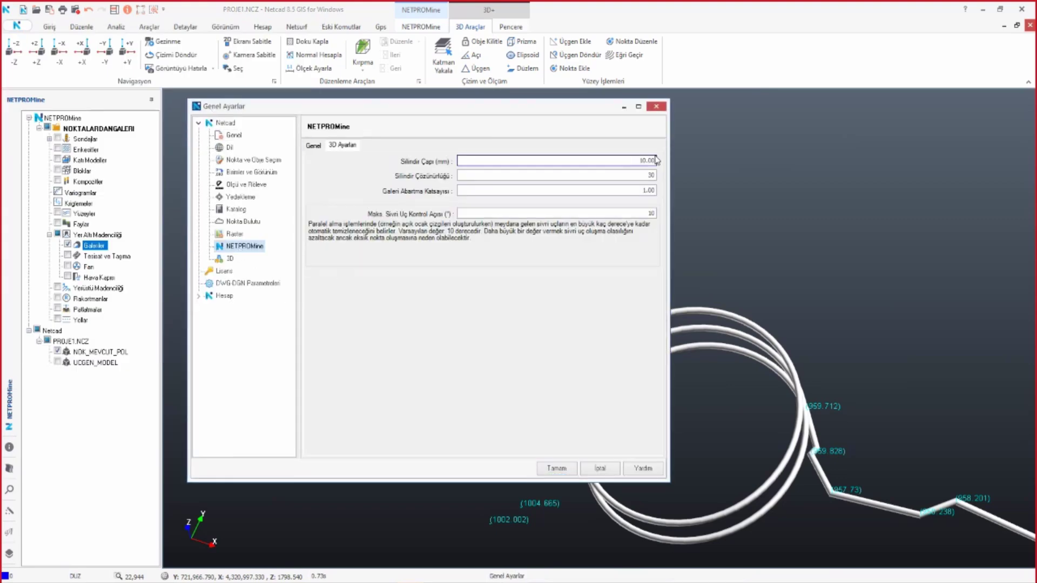
left_click(522, 190)
type("3")
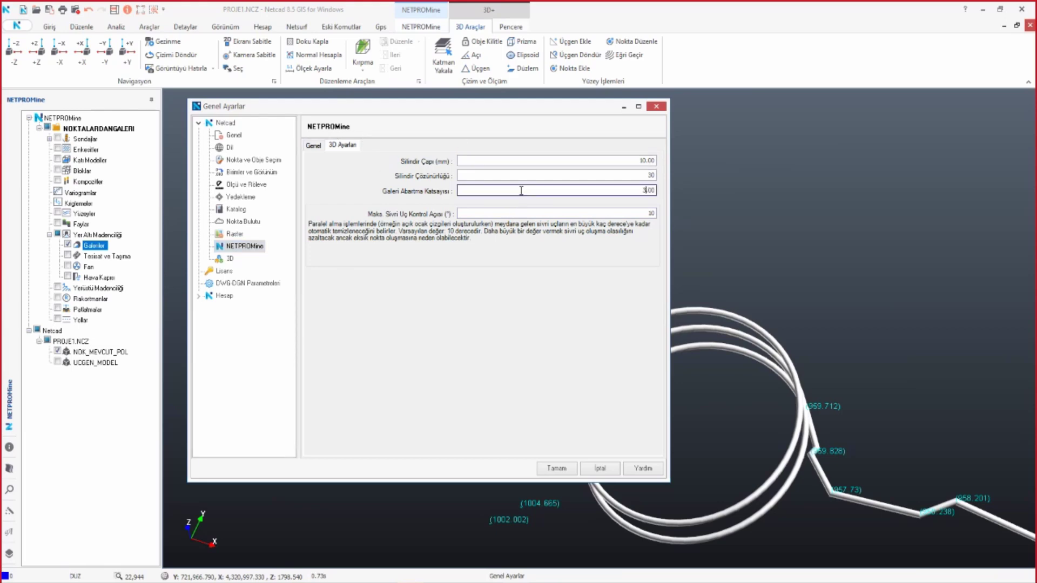
left_click(554, 469)
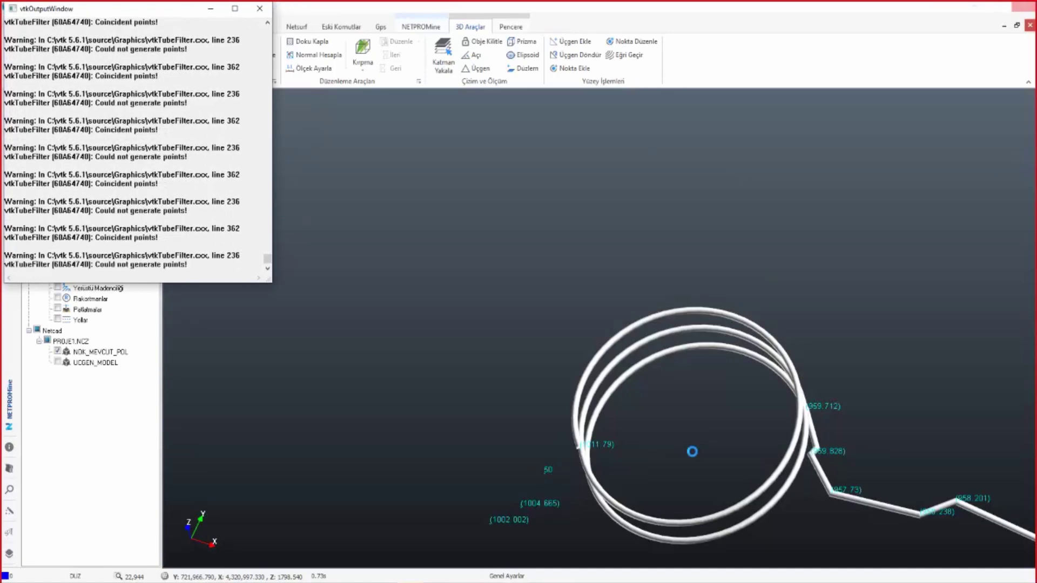
- Orbit and zoom around the thickened tubes, checking the spiral and connection-road network
left_click_drag(684, 454, 633, 306)
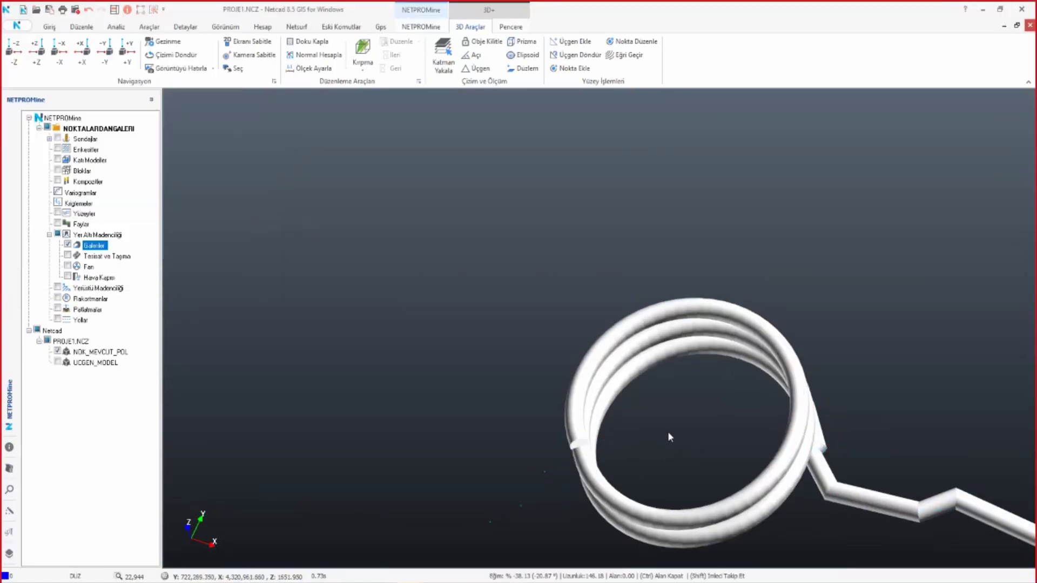
scroll(633, 307, "up", 2)
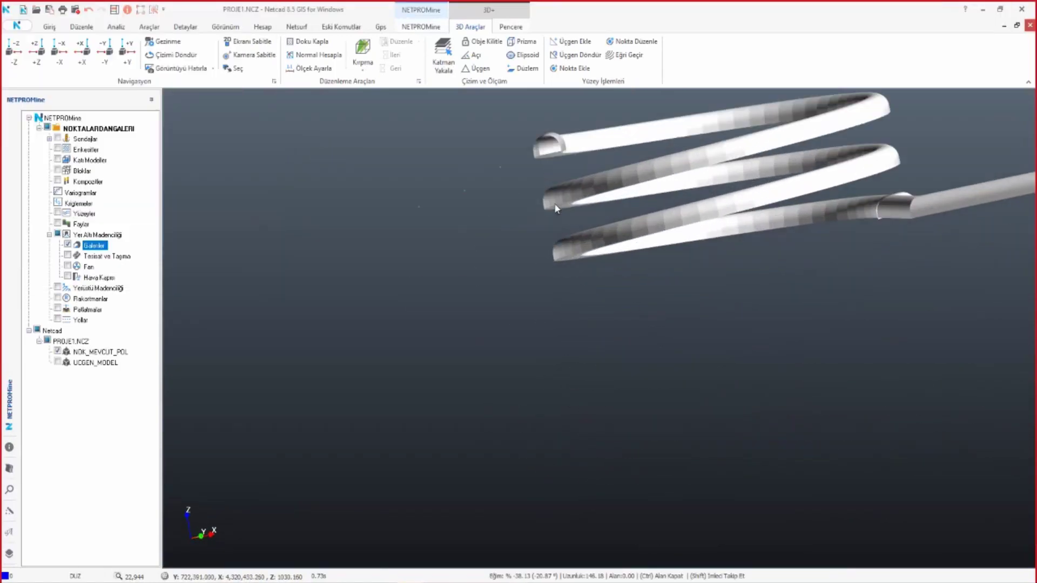
scroll(556, 313, "up", 2)
scroll(519, 311, "up", 1)
scroll(484, 313, "up", 3)
mouse_move(483, 312)
left_mouse_down()
mouse_move(502, 309)
mouse_move(474, 313)
mouse_move(645, 448)
left_mouse_up()
scroll(466, 296, "down", 2)
scroll(493, 290, "down", 4)
scroll(725, 429, "down", 1)
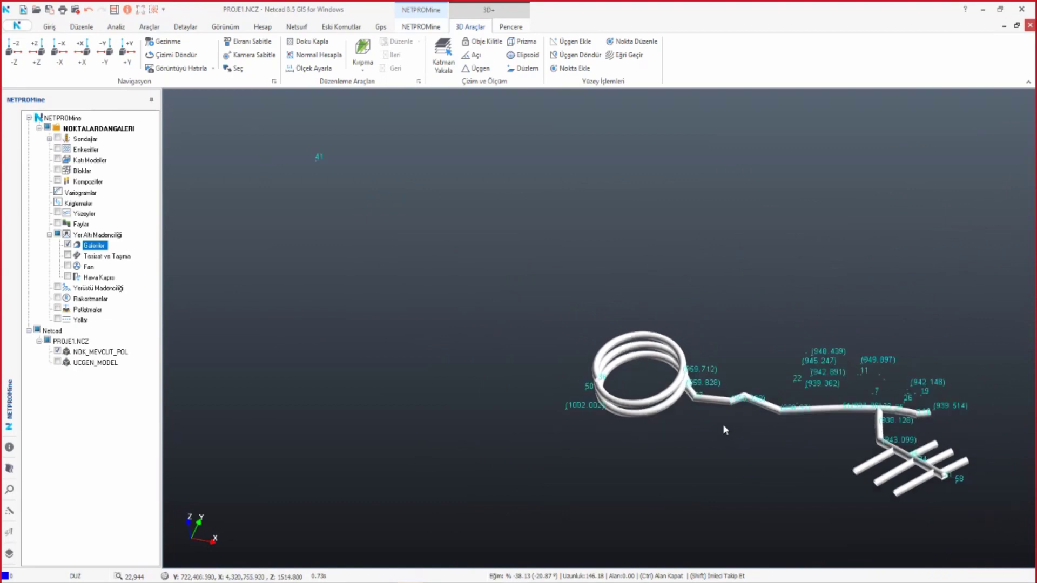
scroll(618, 398, "down", 3)
mouse_move(618, 398)
left_mouse_down()
mouse_move(547, 382)
mouse_move(621, 323)
left_mouse_up()
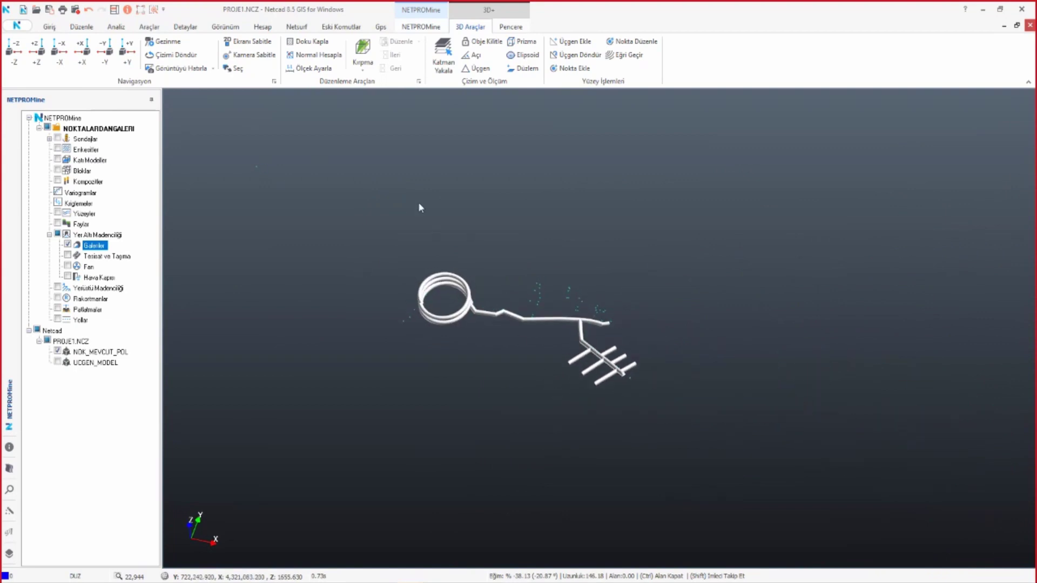
- Enter a smaller Galeri Abartma Katsayısı in Genel Ayarlar and apply it
left_click(17, 25)
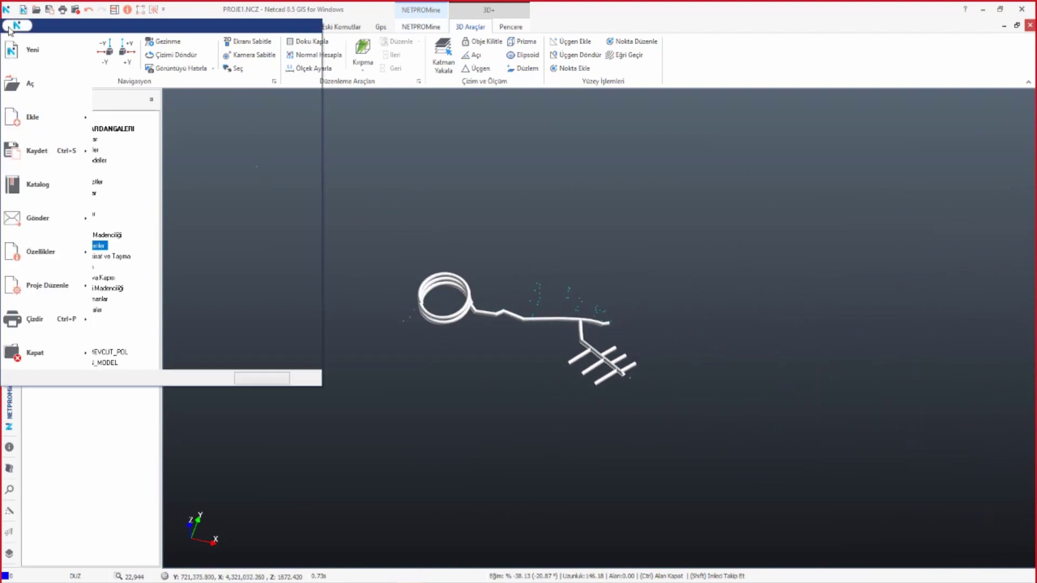
left_click(260, 380)
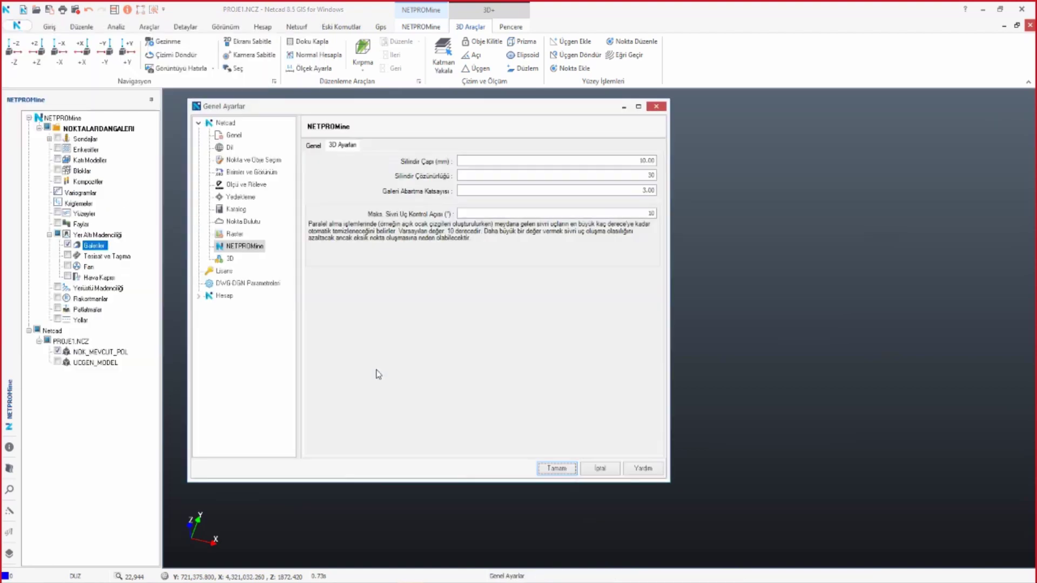
double_click(590, 191)
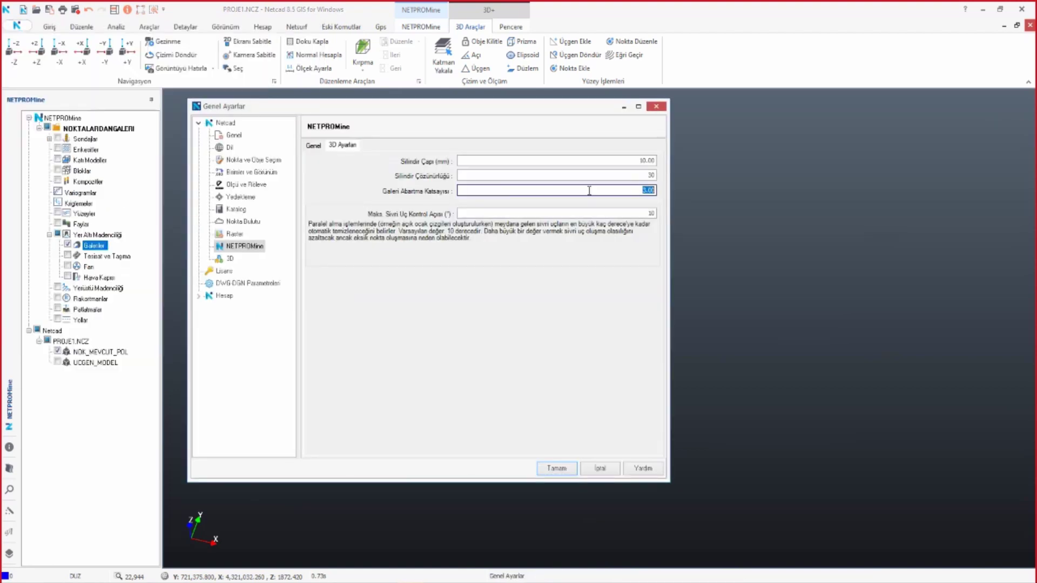
type("1")
left_click(558, 469)
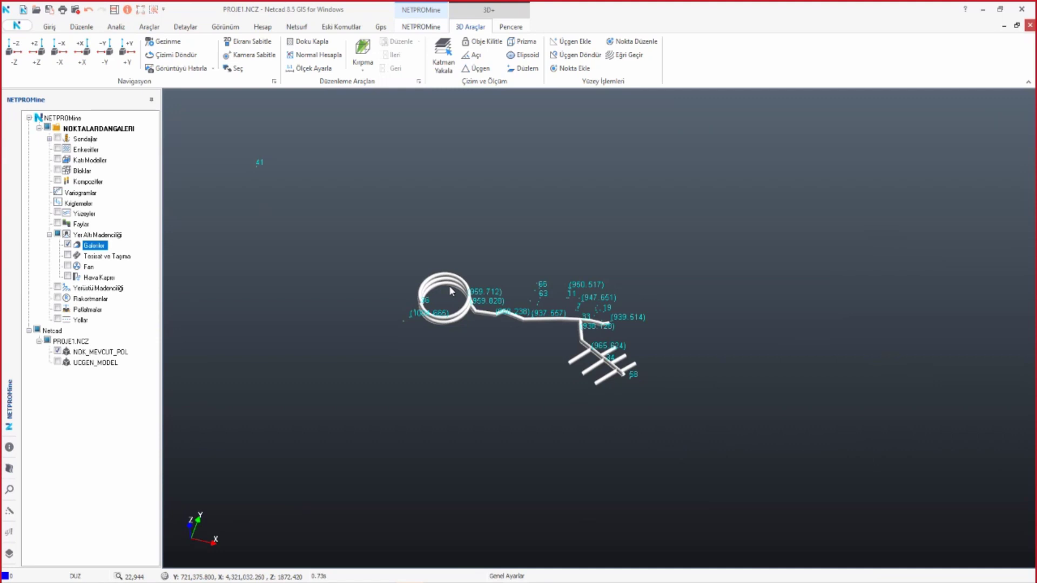
- Zoom to frame the whole thin-tube gallery network with the spiral and connection roads
left_click(454, 297)
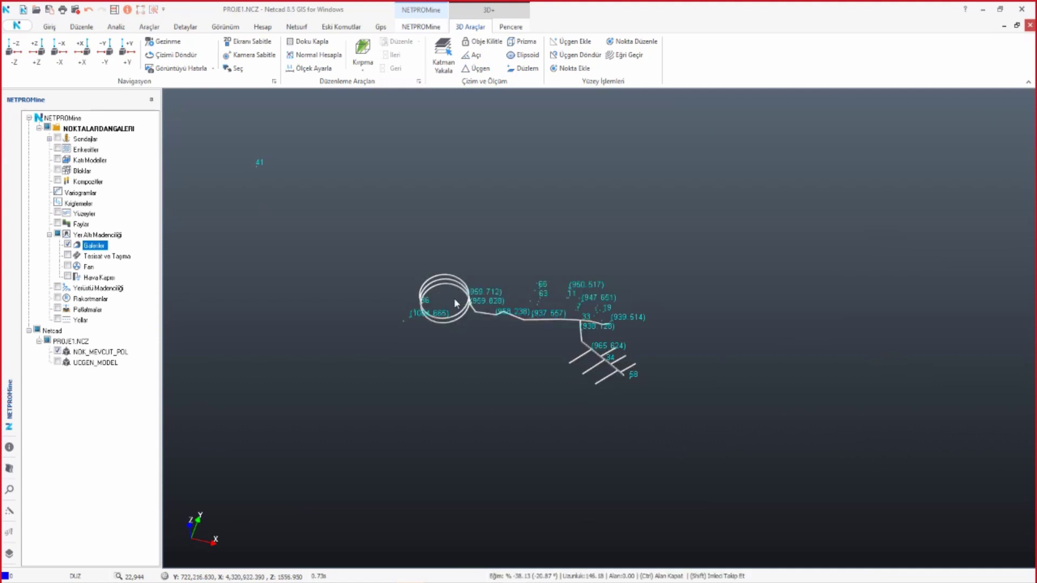
scroll(454, 298, "up", 2)
scroll(497, 336, "up", 2)
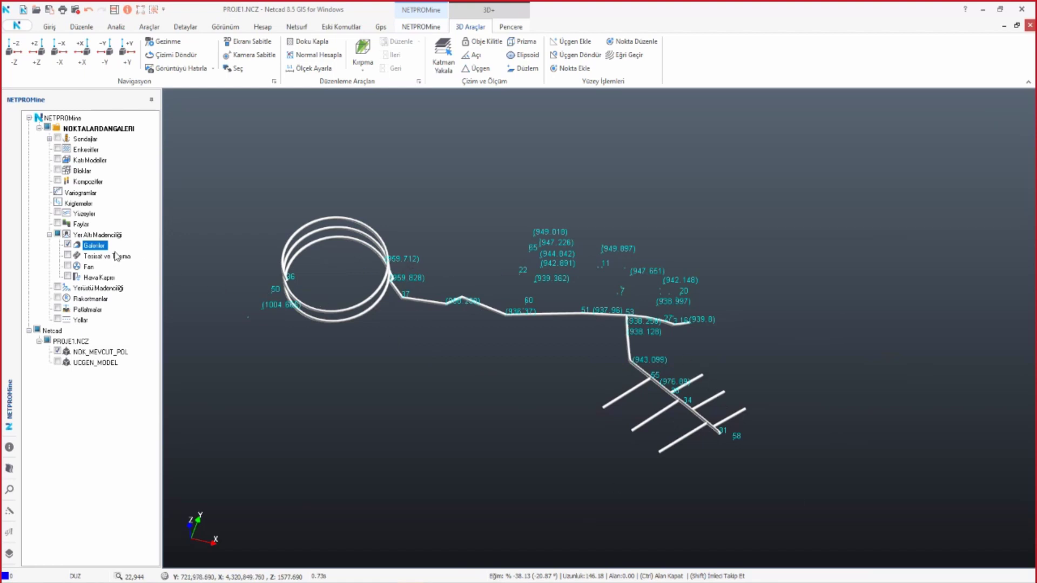
- Start a custom Özgün theme on the galleries layer keyed on the [Galeri Tipi] field
right_click(95, 248)
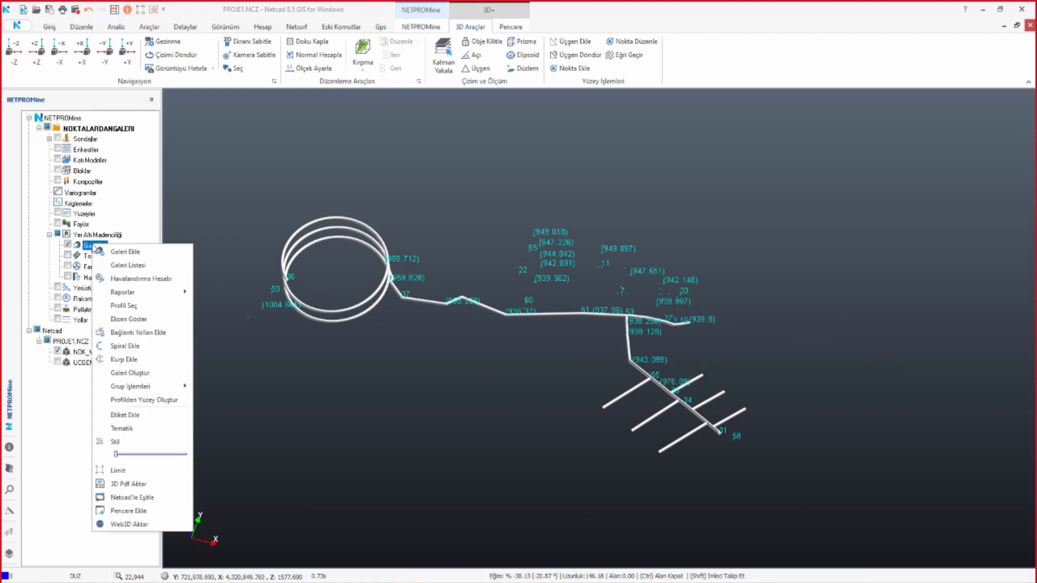
left_click(130, 430)
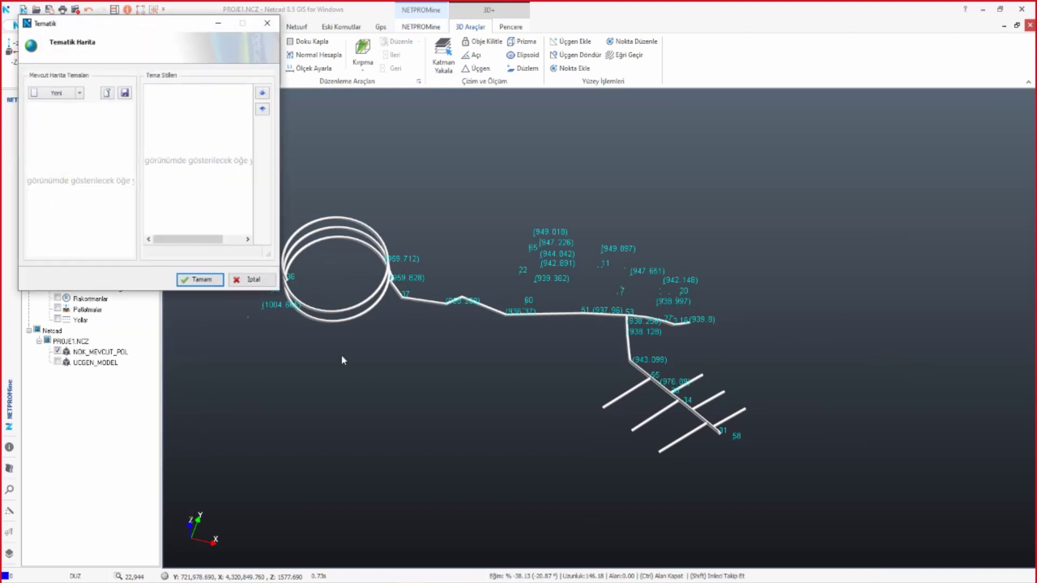
mouse_move(125, 29)
left_mouse_down()
mouse_move(685, 101)
mouse_move(785, 102)
left_mouse_up()
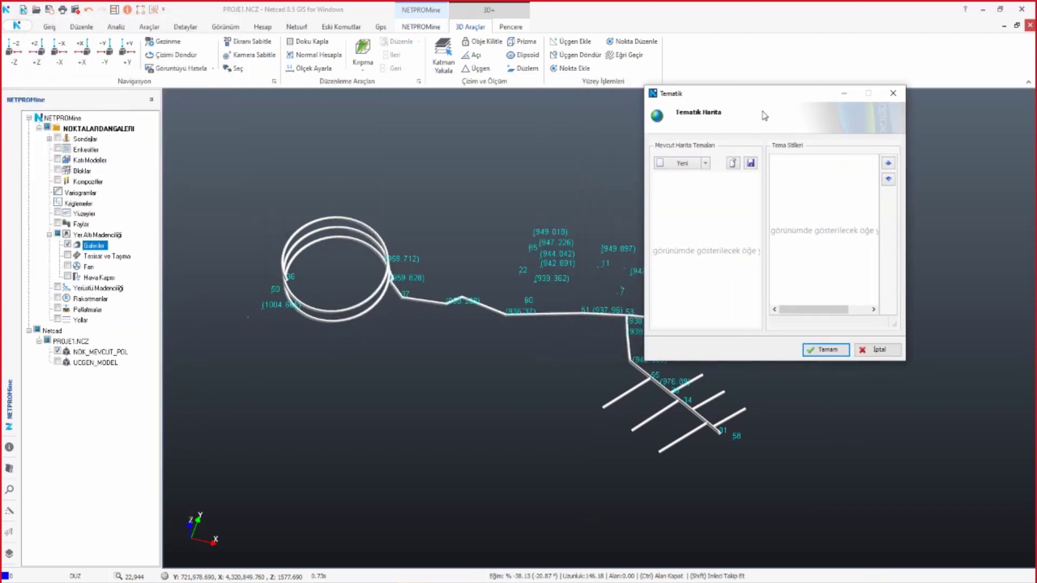
left_click(683, 162)
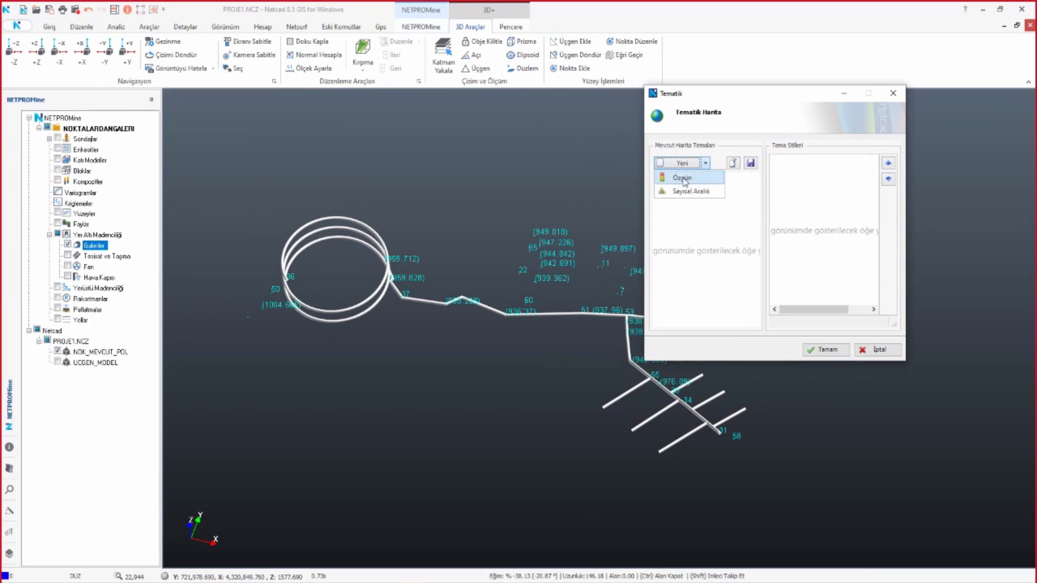
left_click(682, 178)
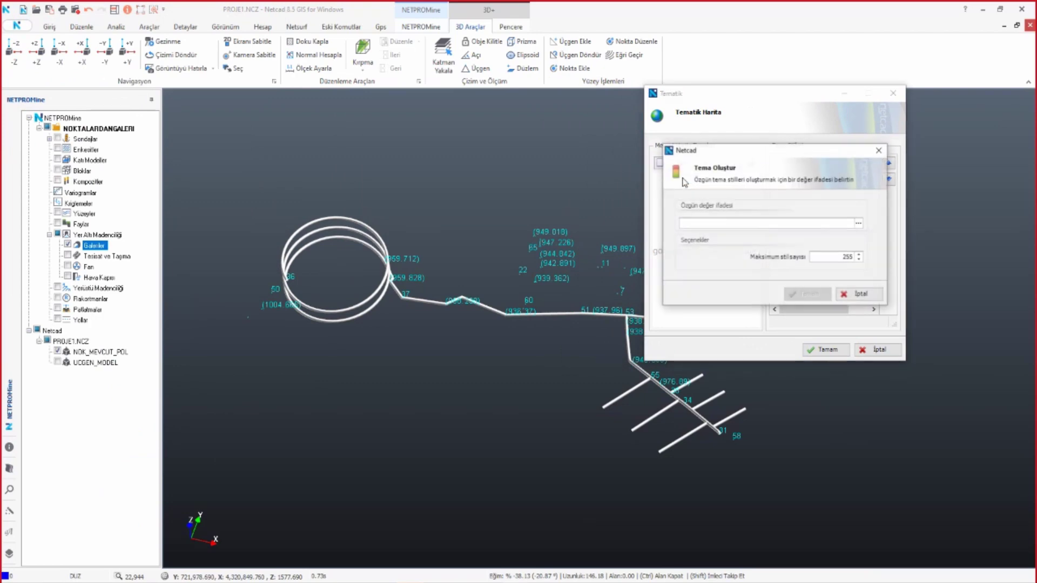
left_click(859, 224)
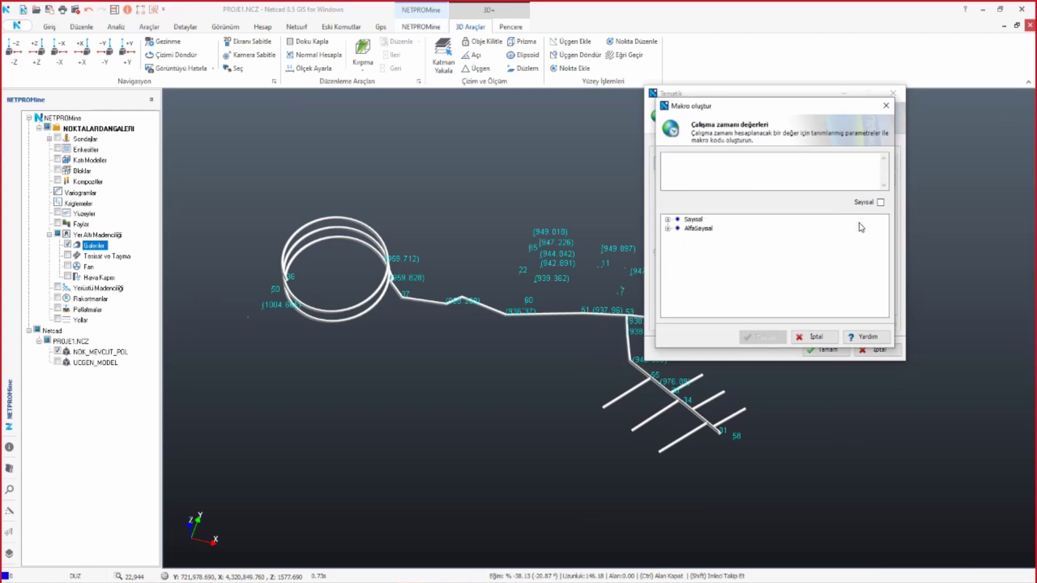
left_click(668, 229)
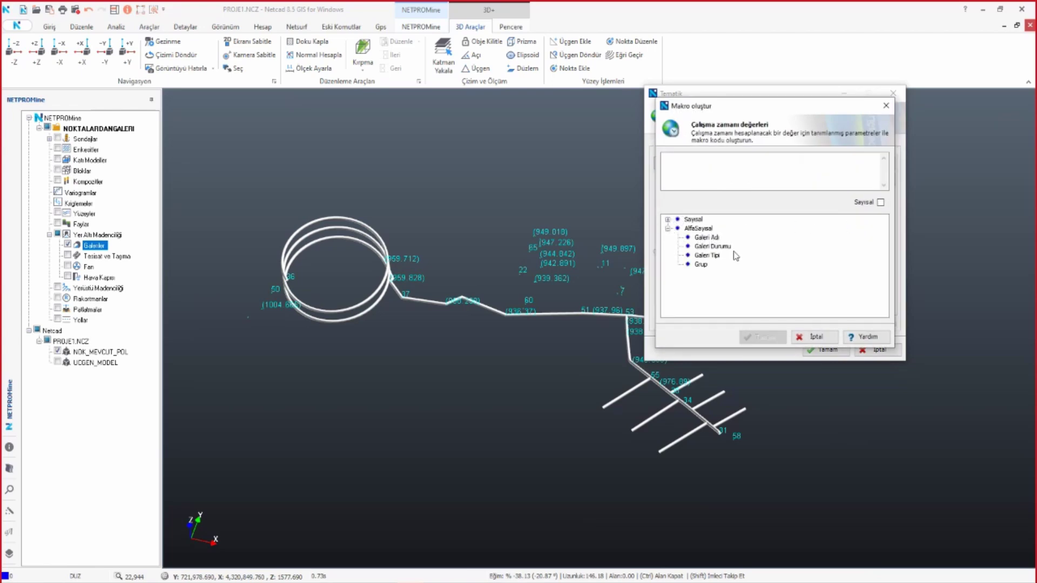
left_click(714, 257)
double_click(722, 257)
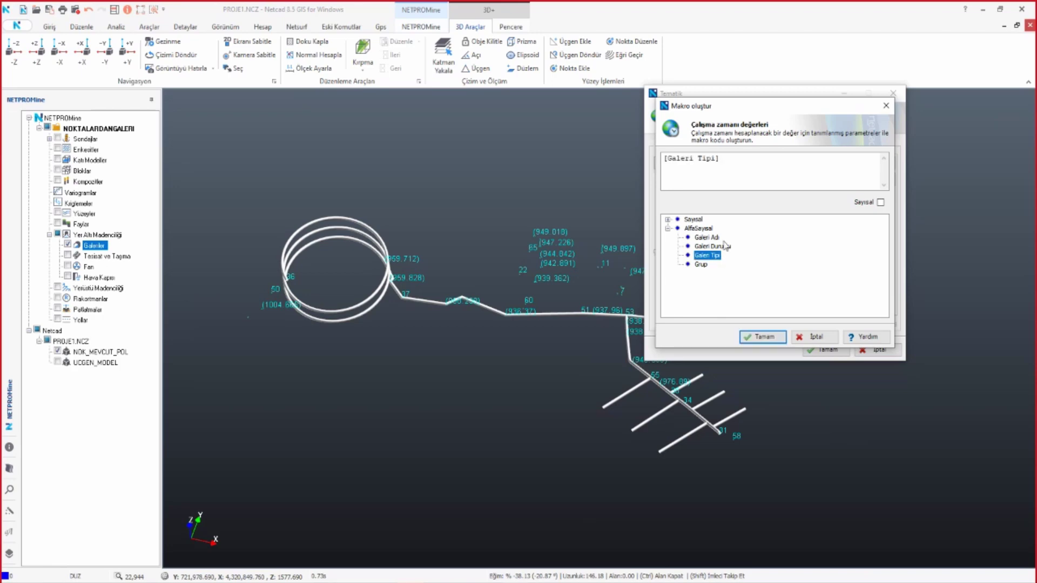
left_click(764, 338)
- Generate the Galeri Tipi styles and give Ana Galeri a red fill
left_click(816, 299)
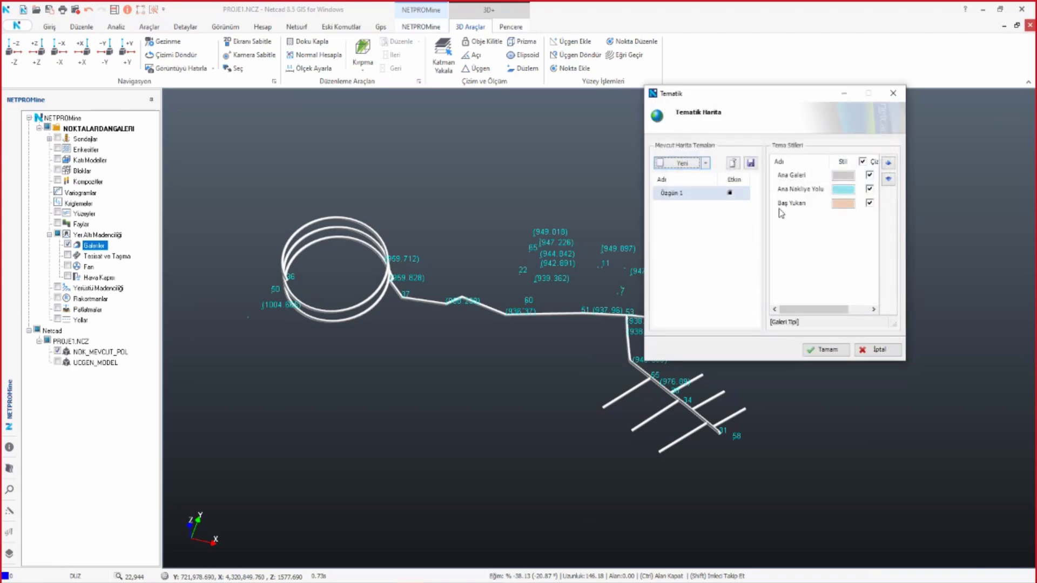
left_click(795, 176)
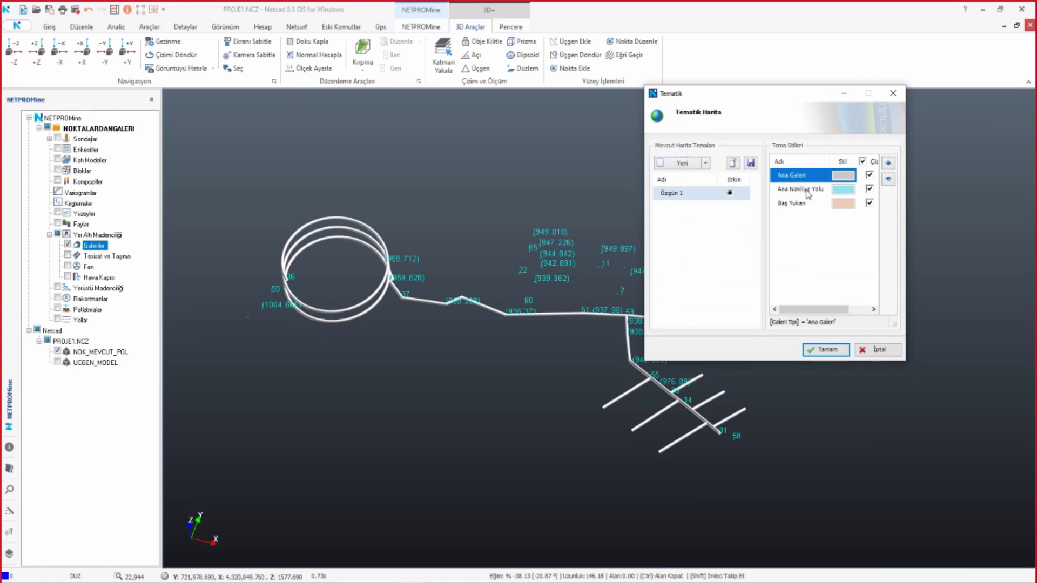
left_click(808, 194)
left_click(805, 209)
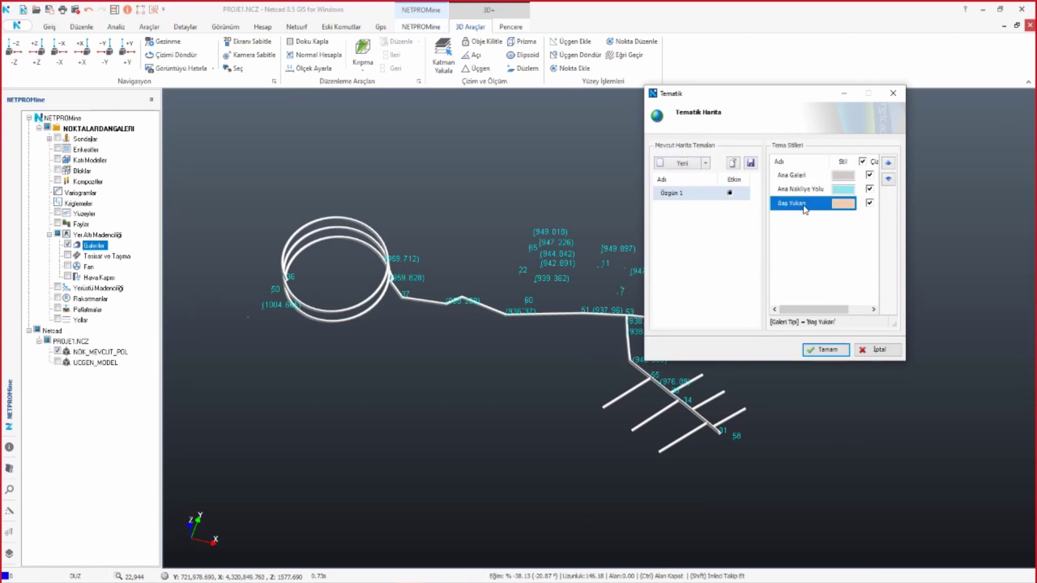
left_click(840, 178)
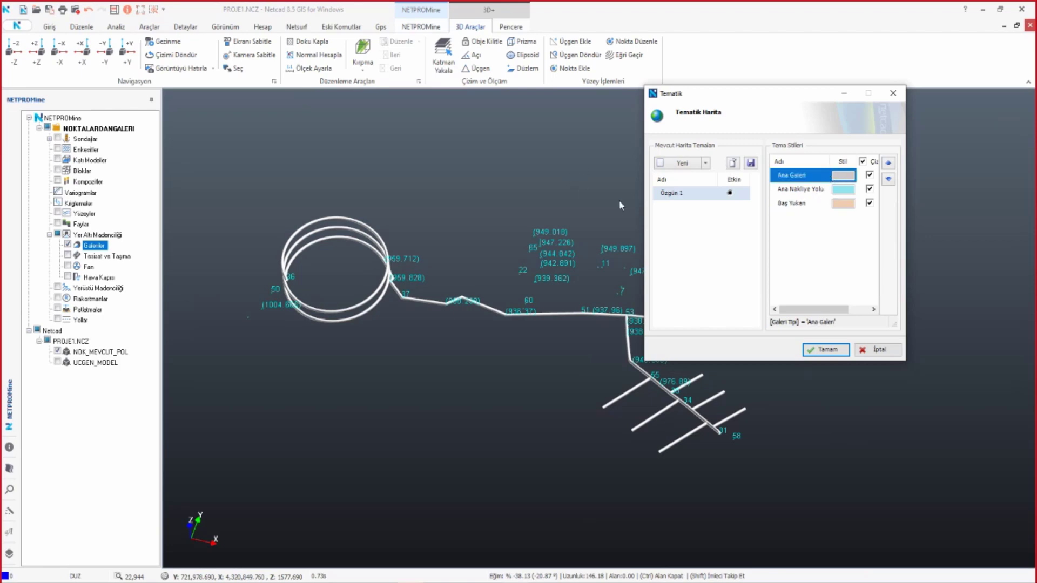
left_click(837, 117)
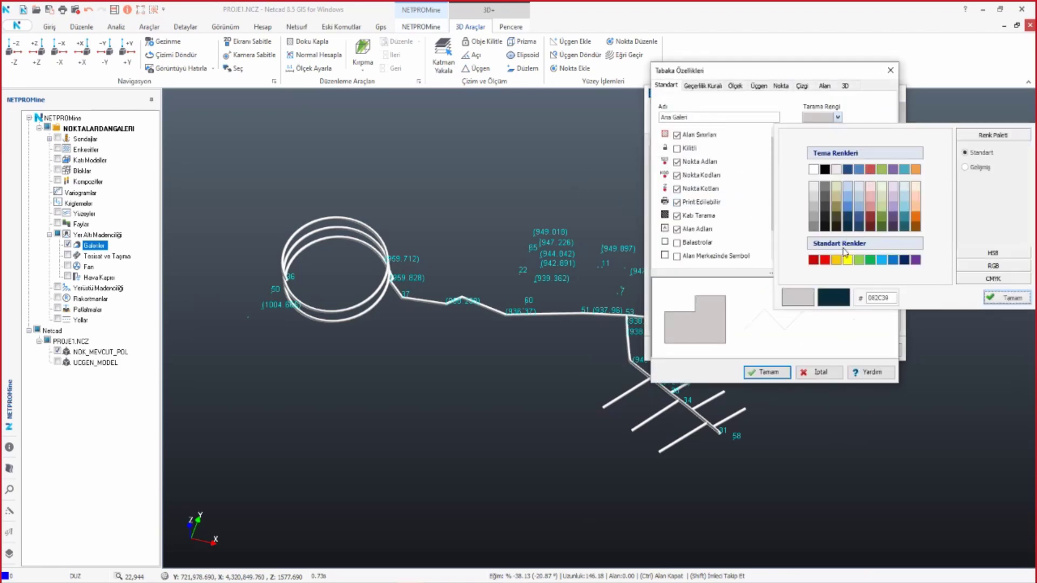
left_click(825, 259)
left_click(833, 297)
left_click(778, 372)
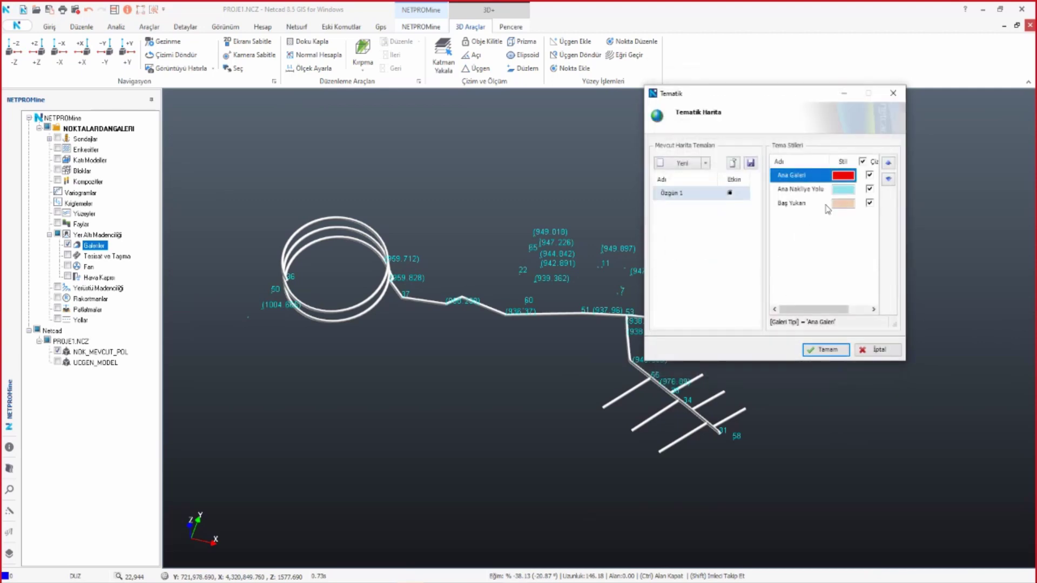
- Give the Ana Nakliye Yolu style a blue fill colour
double_click(843, 191)
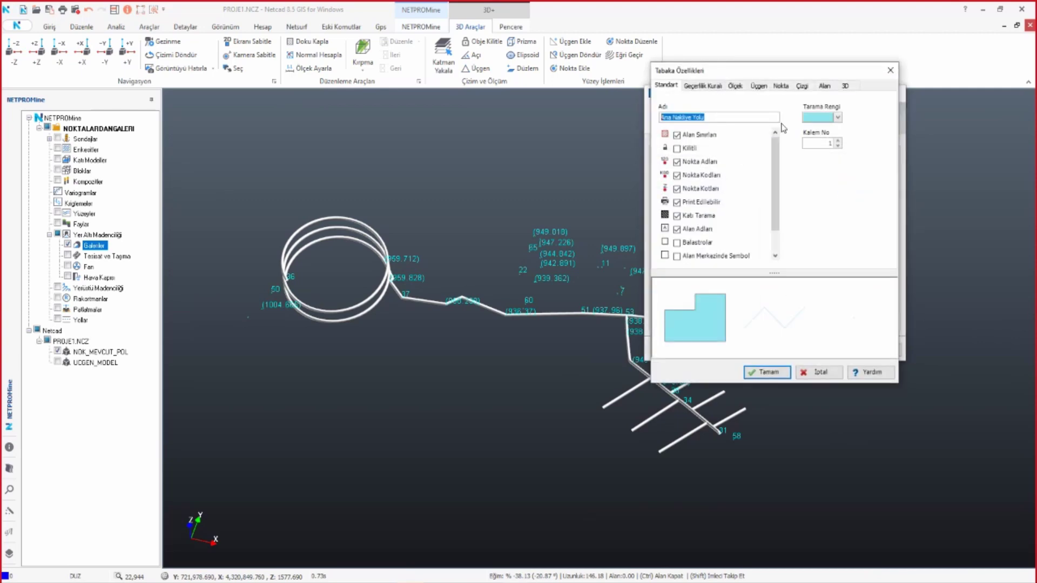
left_click(824, 117)
left_click(879, 275)
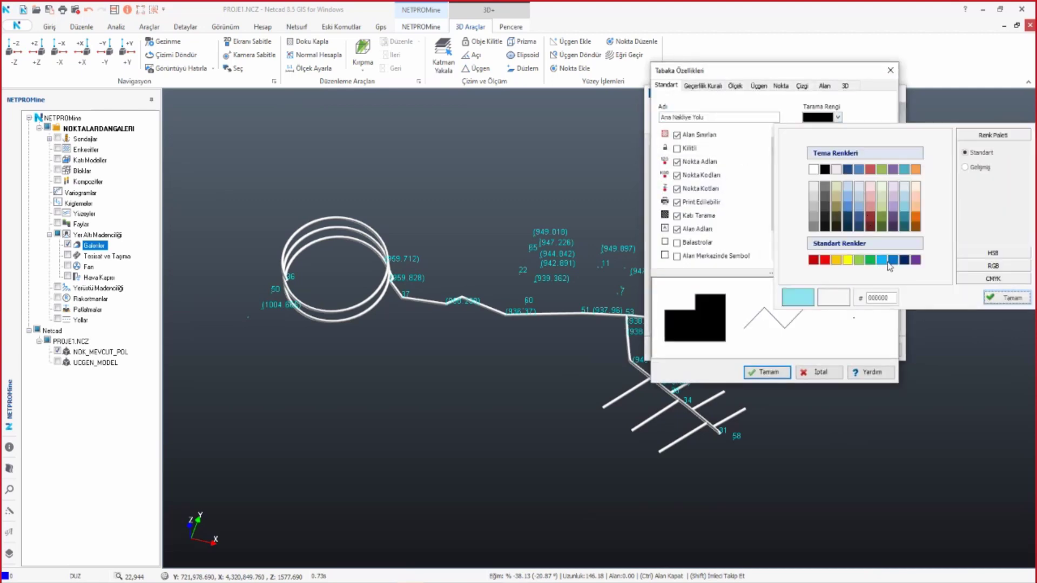
left_click(824, 118)
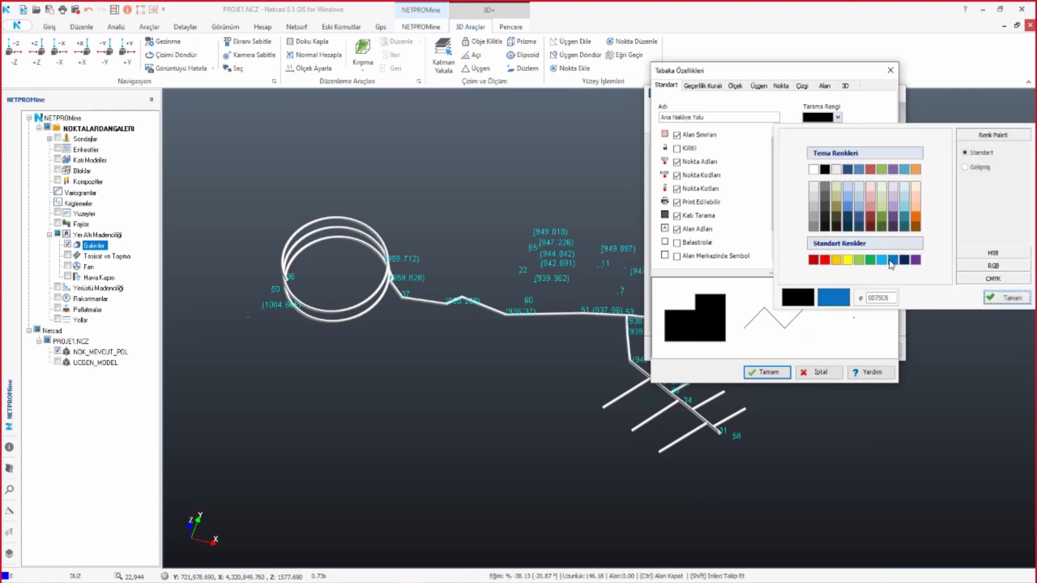
left_click(883, 267)
left_click(769, 372)
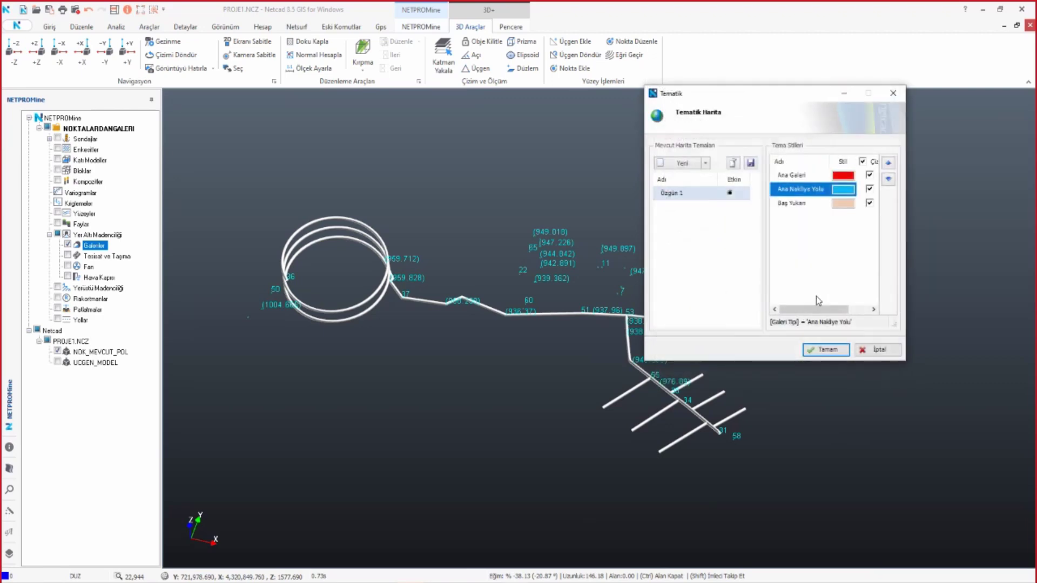
- Give Baş Yukarı a green fill and apply the colour theme to the galleries
double_click(844, 210)
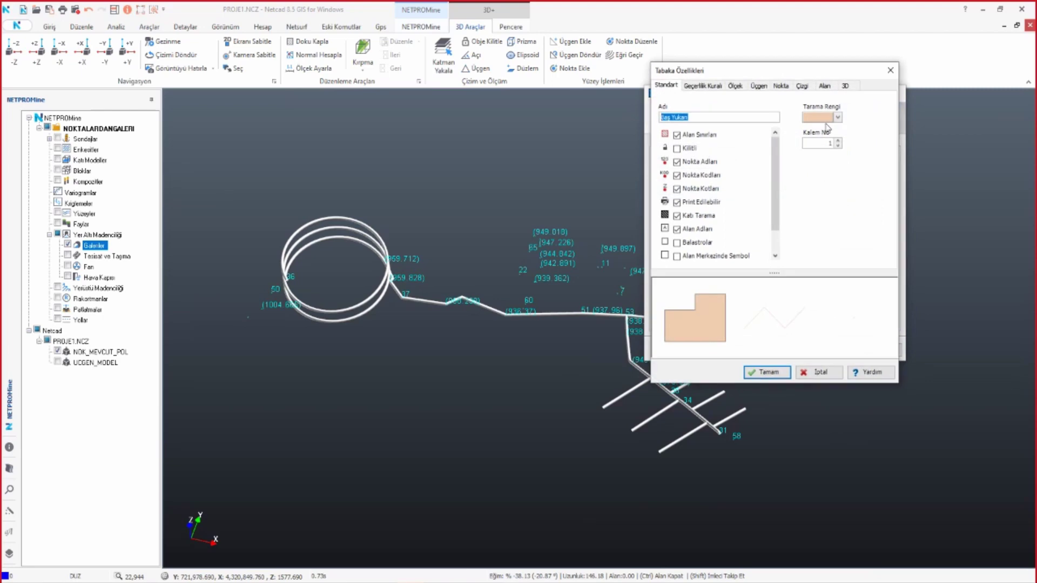
left_click(827, 119)
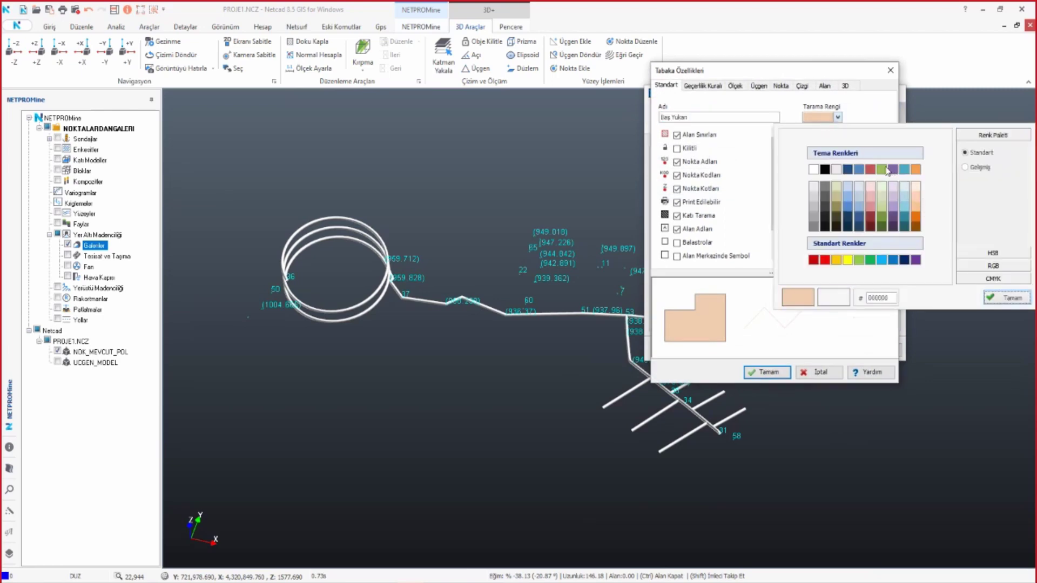
left_click(882, 169)
left_click(767, 372)
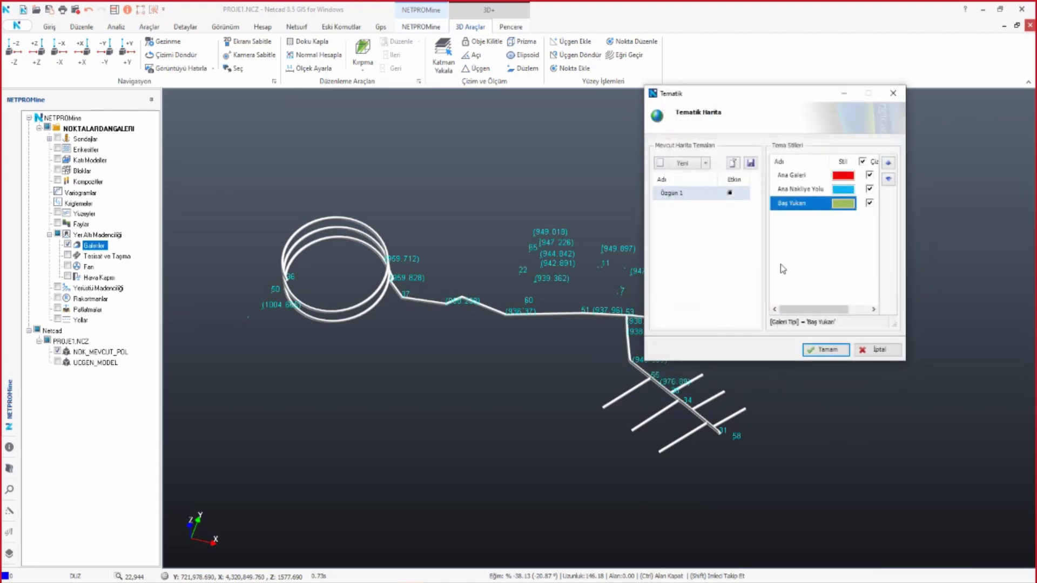
left_click(816, 351)
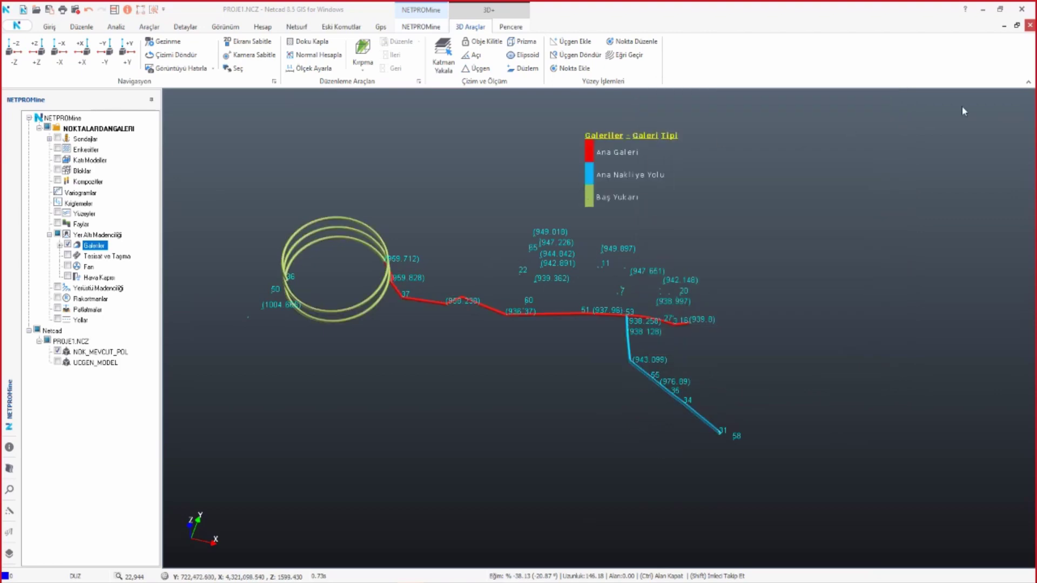
- Move the Galeri Tipi legend to the top-right and rotate the galleries to a clearer angle
middle_click_drag(717, 362, 718, 410)
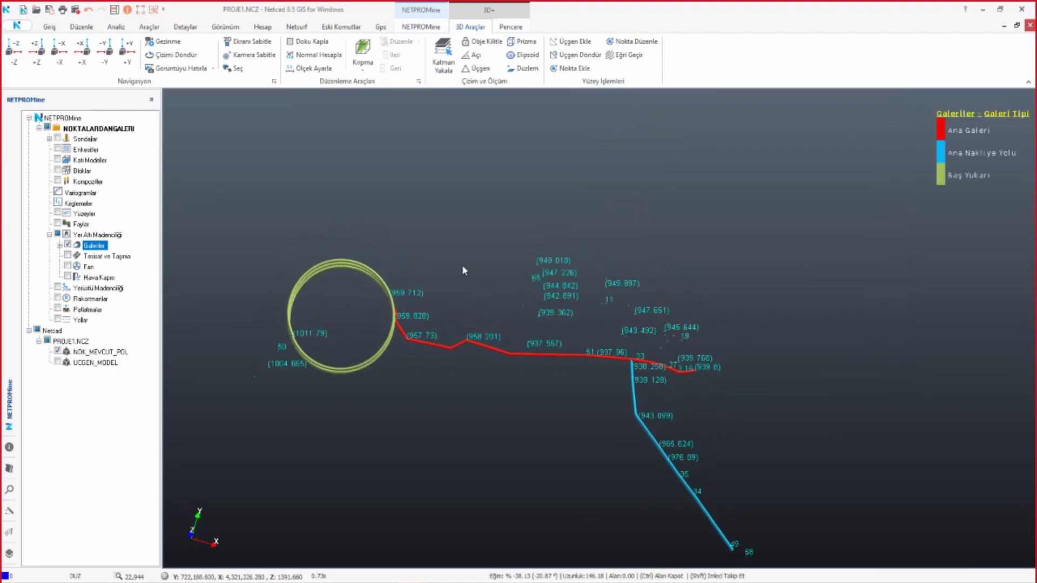
mouse_move(463, 270)
middle_mouse_down()
mouse_move(690, 234)
mouse_move(630, 282)
mouse_move(665, 328)
middle_mouse_up()
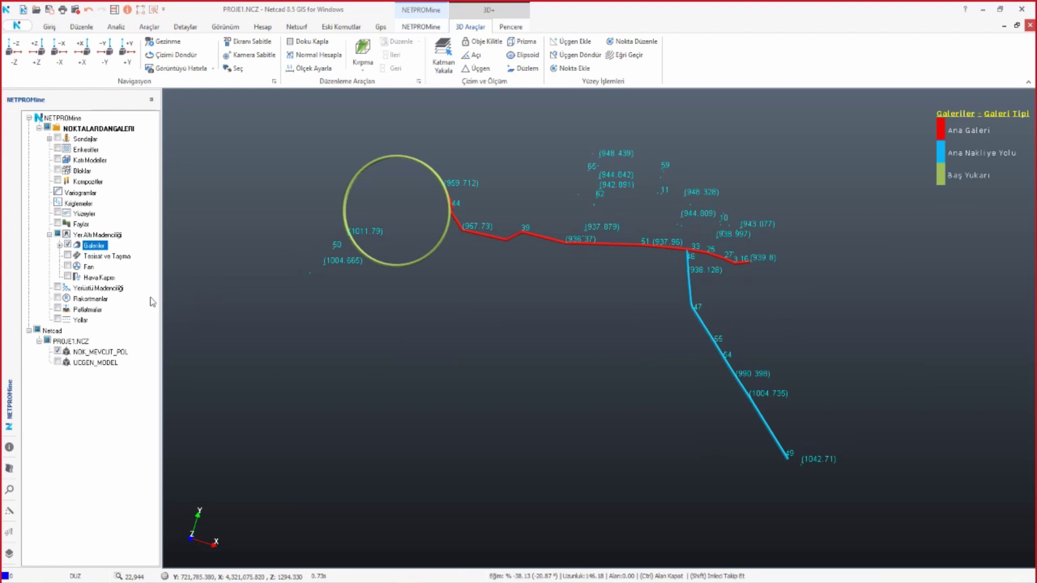
right_click(100, 249)
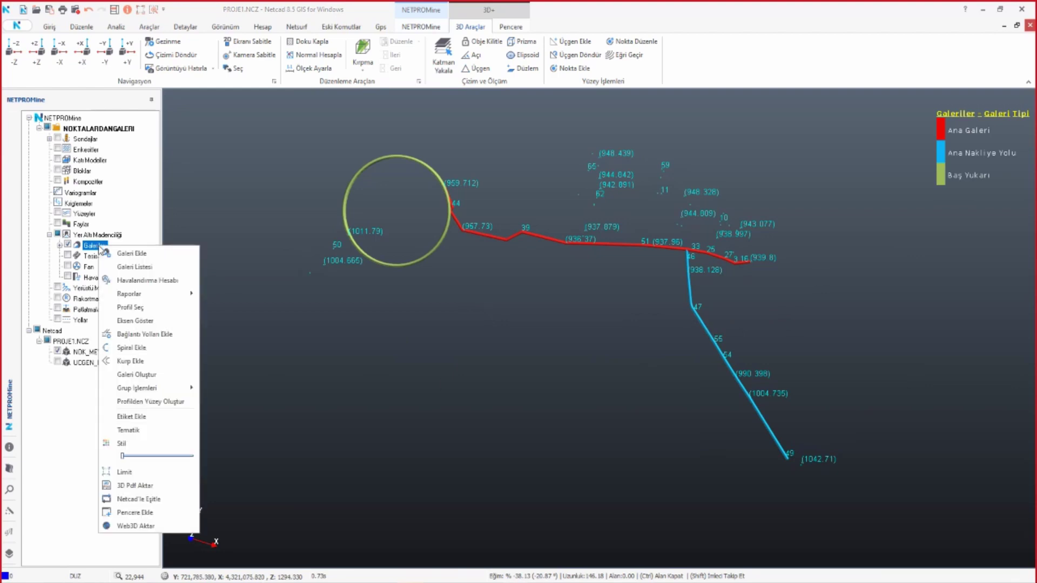
- Select Galeri3 through Galeri8 in the gallery list for a bulk Seçilenleri Güncelle update
left_click(135, 267)
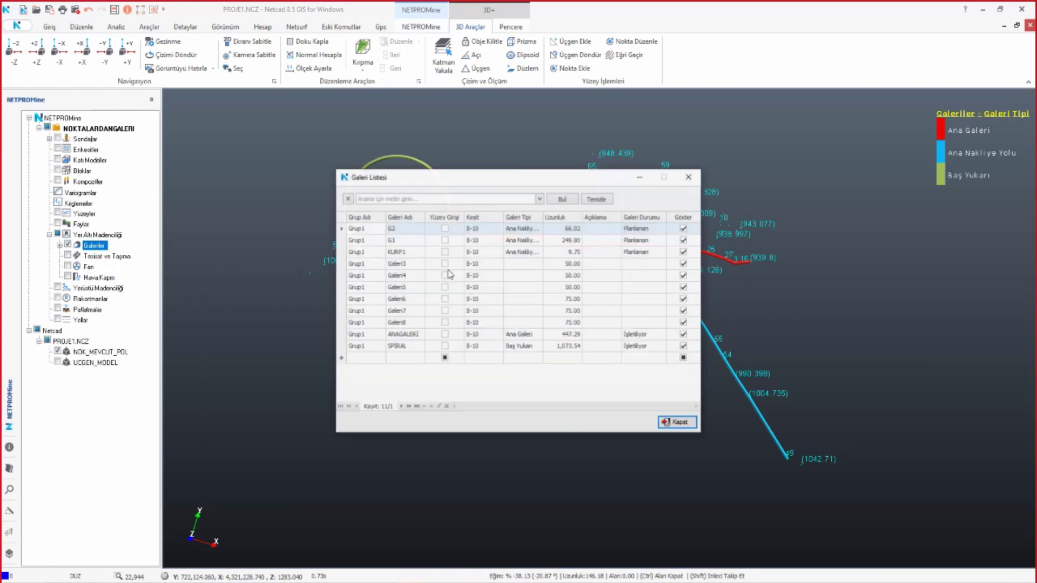
left_click_drag(364, 266, 363, 325)
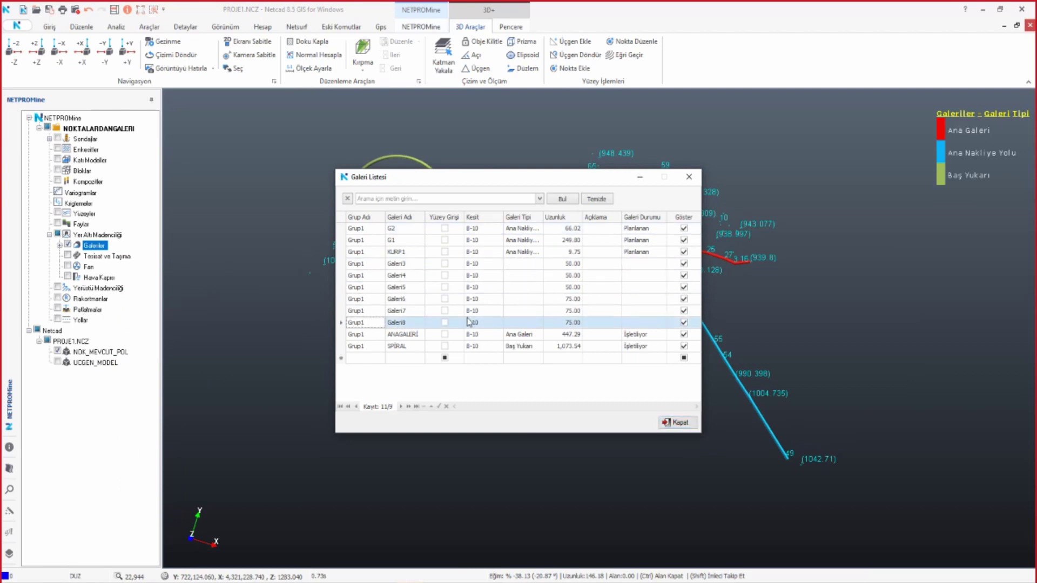
left_click(365, 266, "shift")
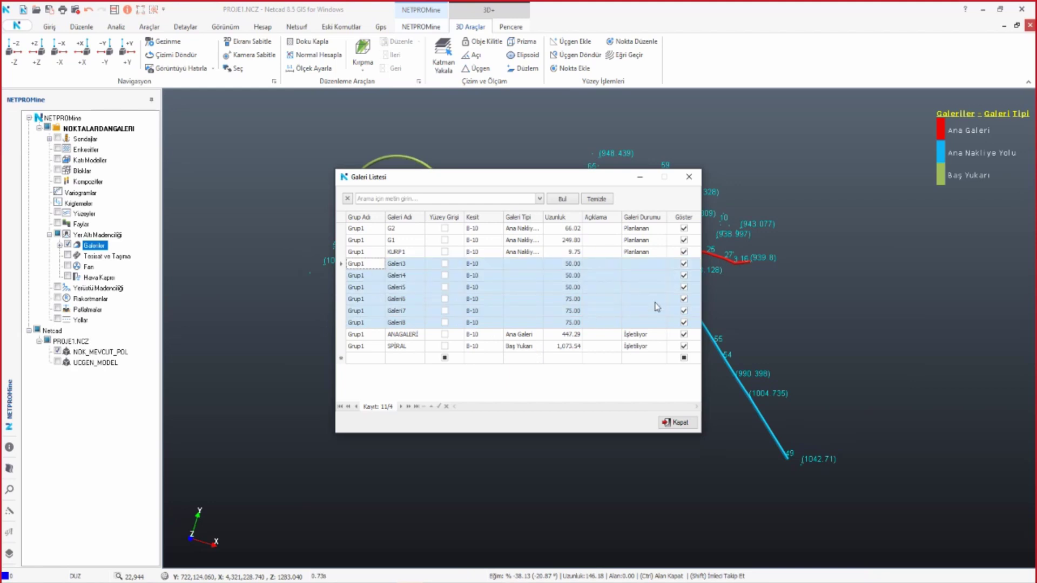
right_click(509, 277)
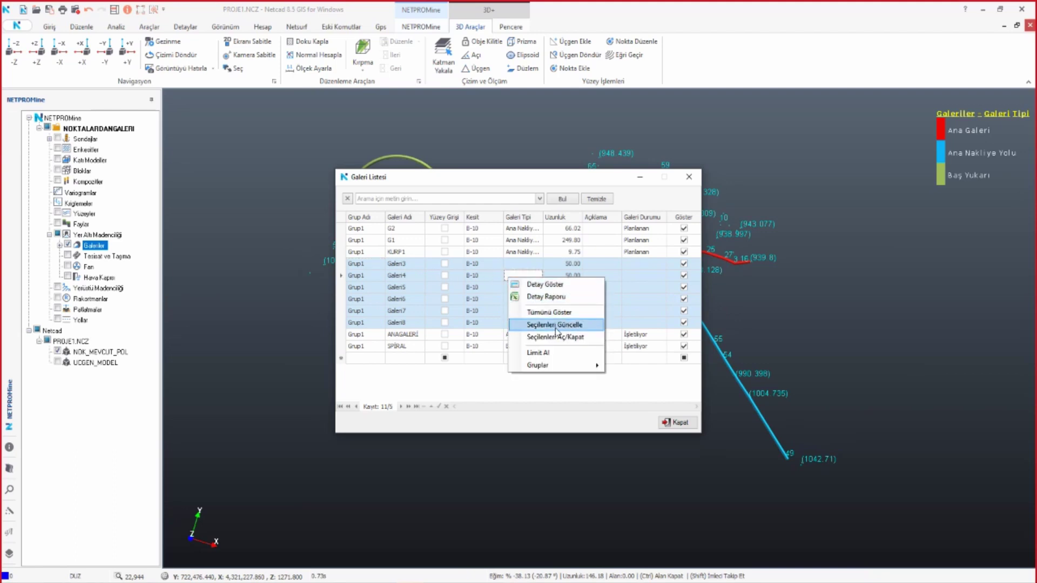
left_click(554, 324)
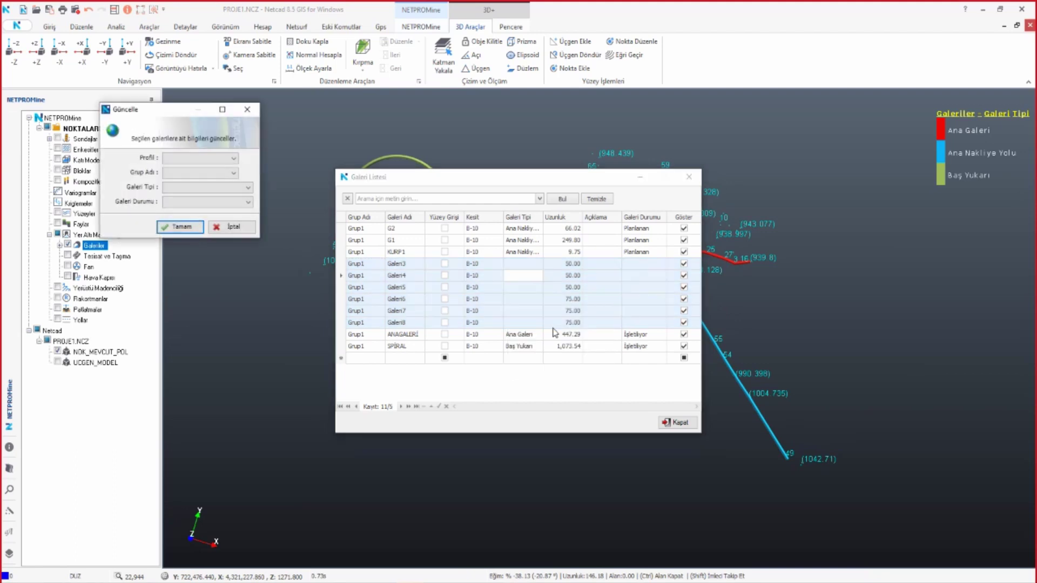
- Set profile B-10, group Grup1, type Bağlantı Yolu and status İşletiliyor, then close the list
left_click(212, 162)
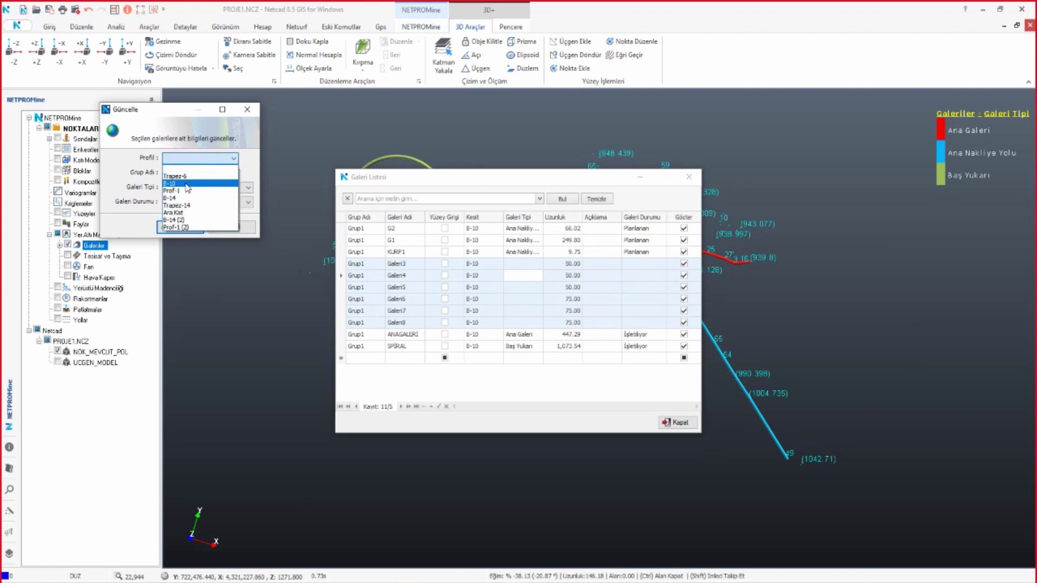
left_click(187, 183)
left_click(197, 184)
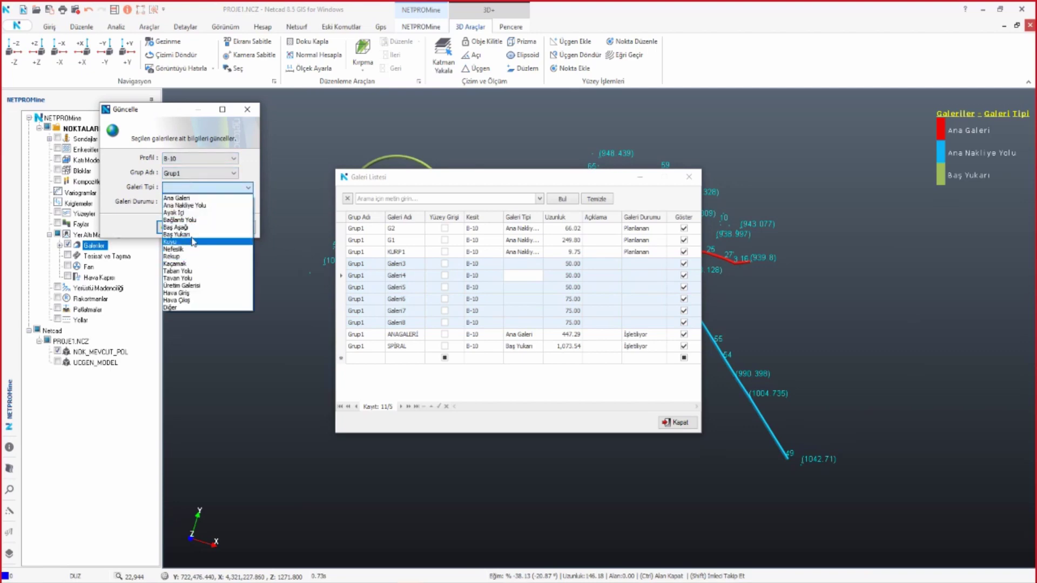
left_click(192, 221)
left_click(192, 202)
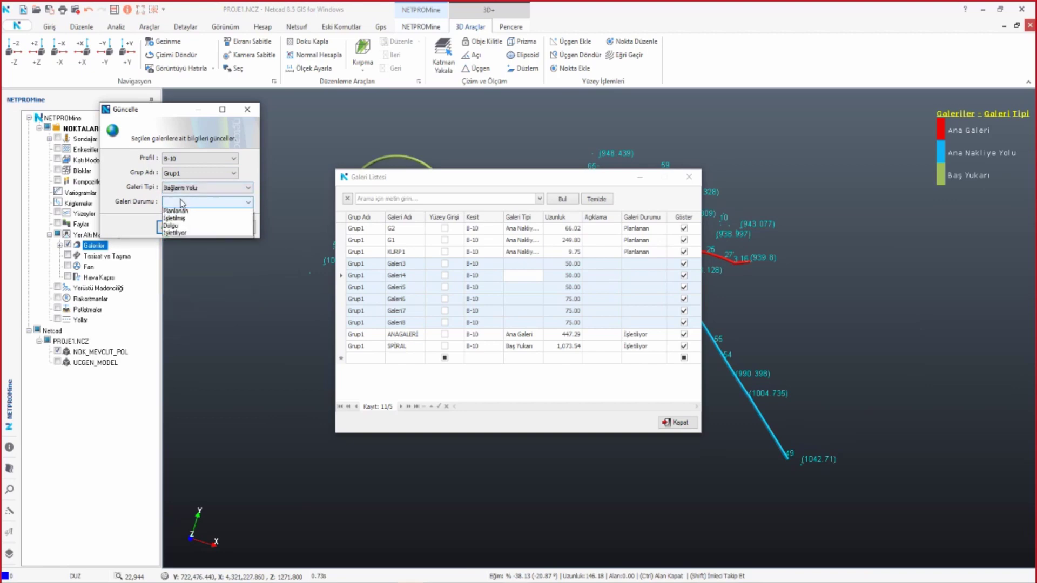
left_click(180, 234)
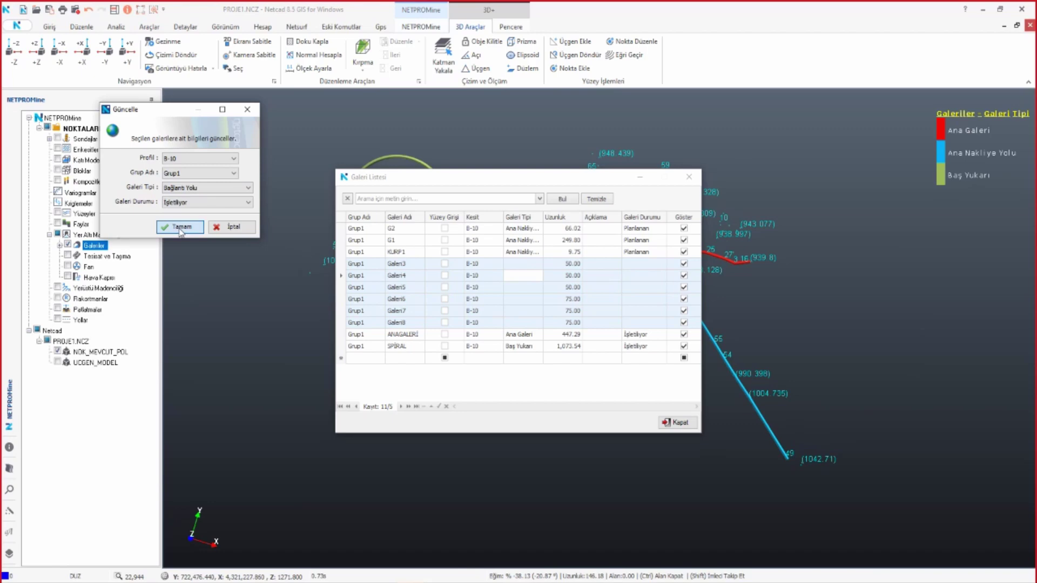
left_click(180, 227)
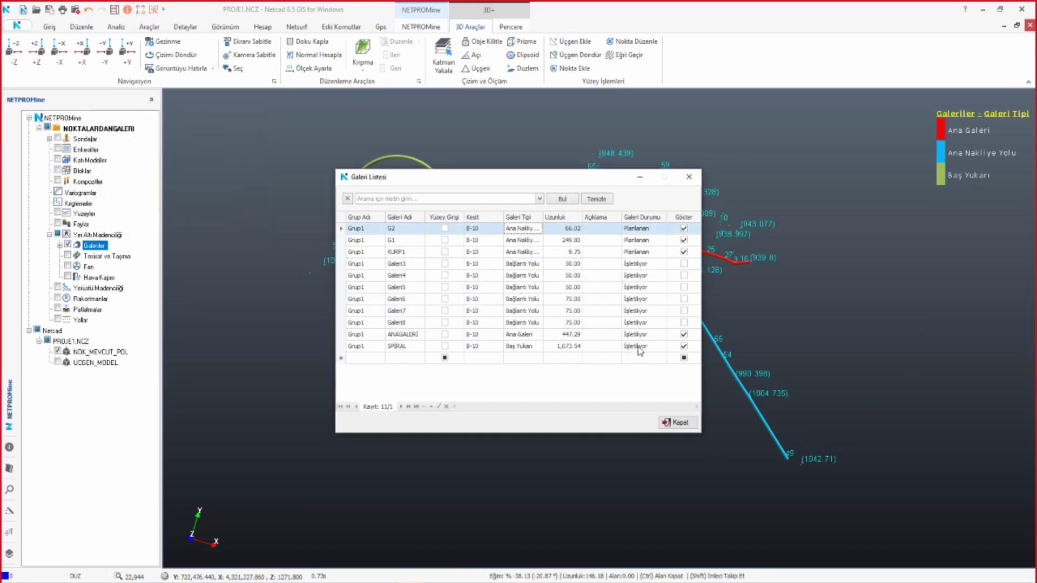
left_click(675, 422)
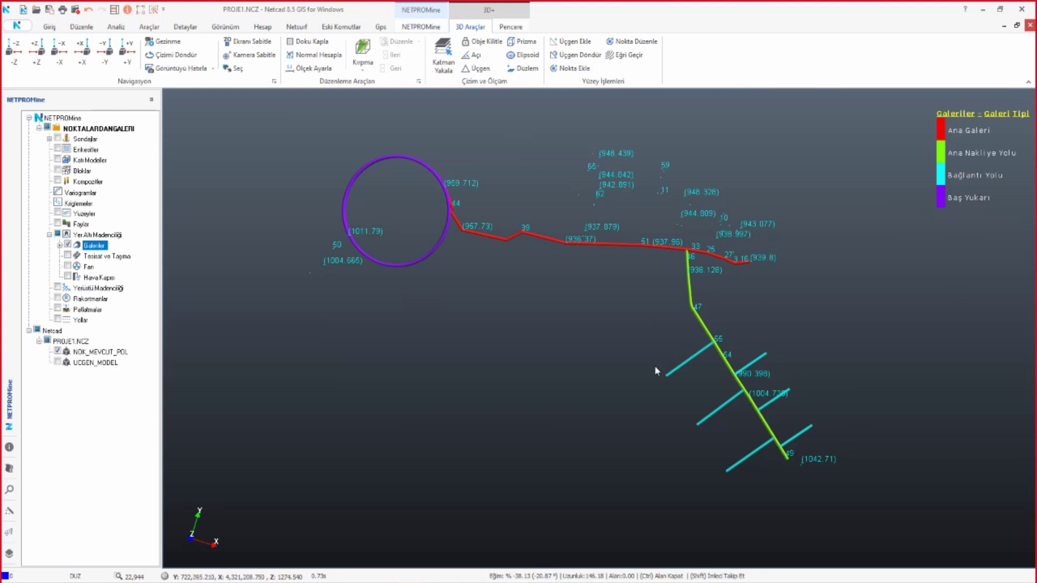
- Orbit over the spiral's rings, then return to a top-down -Z plan view of the galleries
mouse_move(655, 365)
middle_mouse_down()
mouse_move(767, 348)
mouse_move(766, 294)
mouse_move(593, 270)
mouse_move(562, 364)
mouse_move(599, 427)
mouse_move(605, 399)
middle_mouse_up()
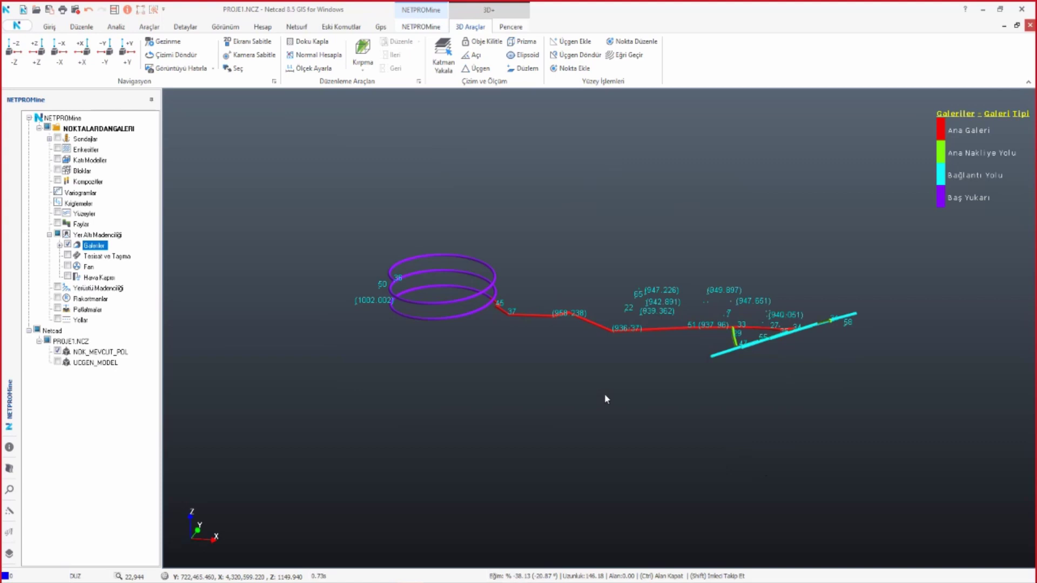
left_click(15, 50)
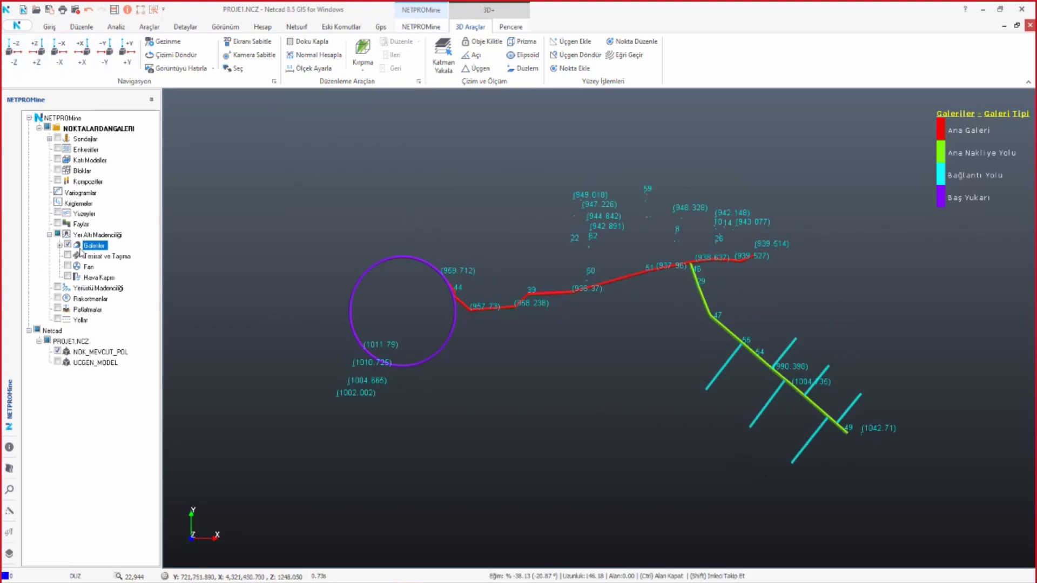
right_click(88, 247)
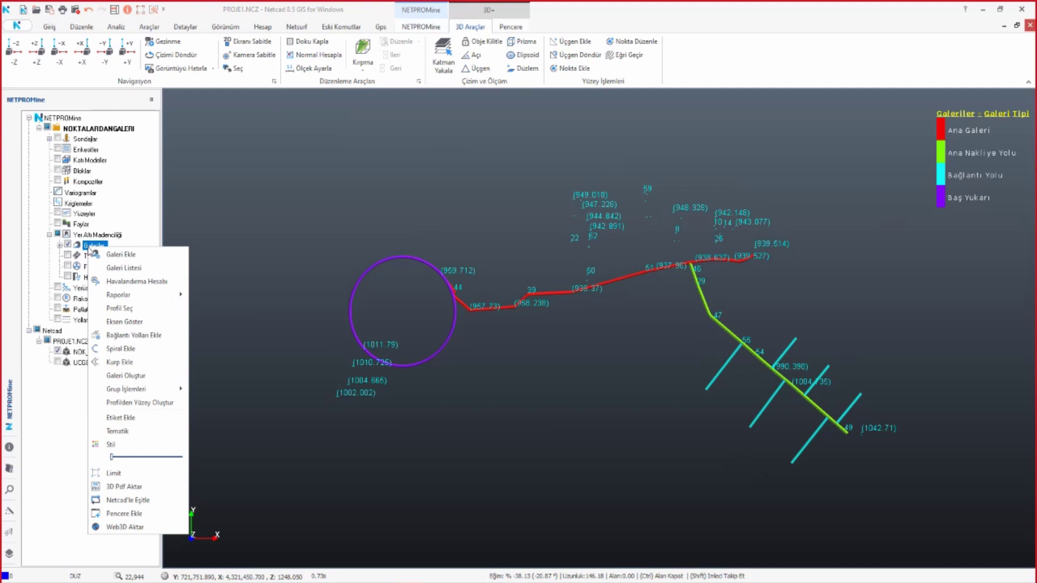
mouse_move(138, 295)
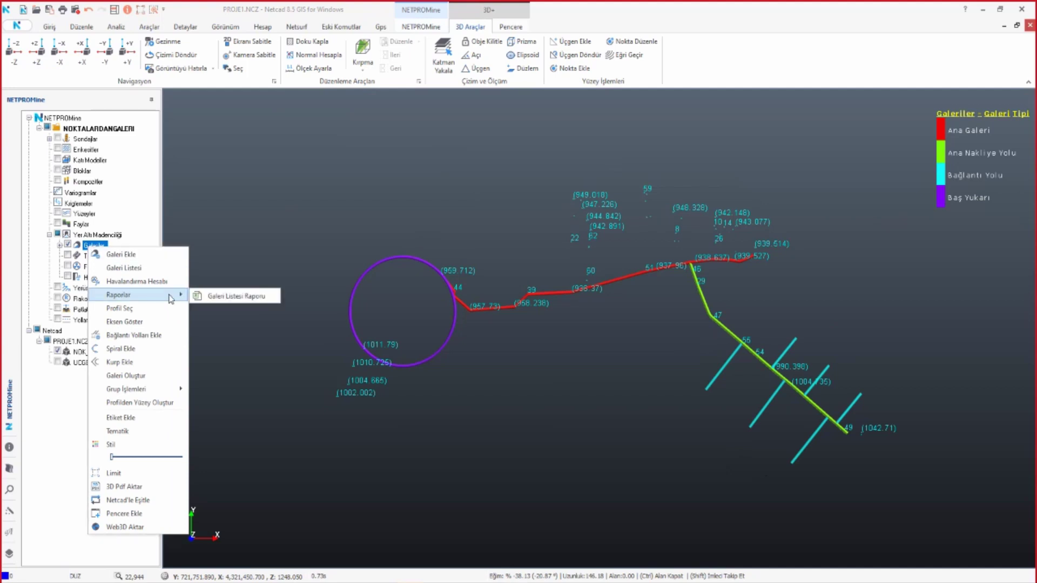
- Generate the Galeri Listesi Raporu for group Hepsi, opening it in Excel as Rapor7.xls
left_click(232, 299)
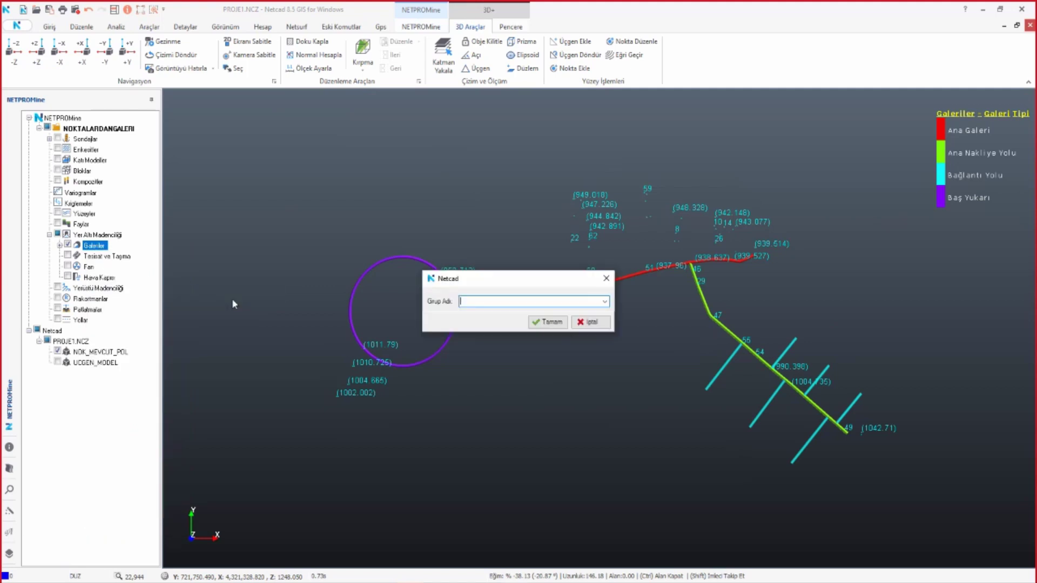
left_click(608, 302)
left_click(529, 309)
left_click(539, 323)
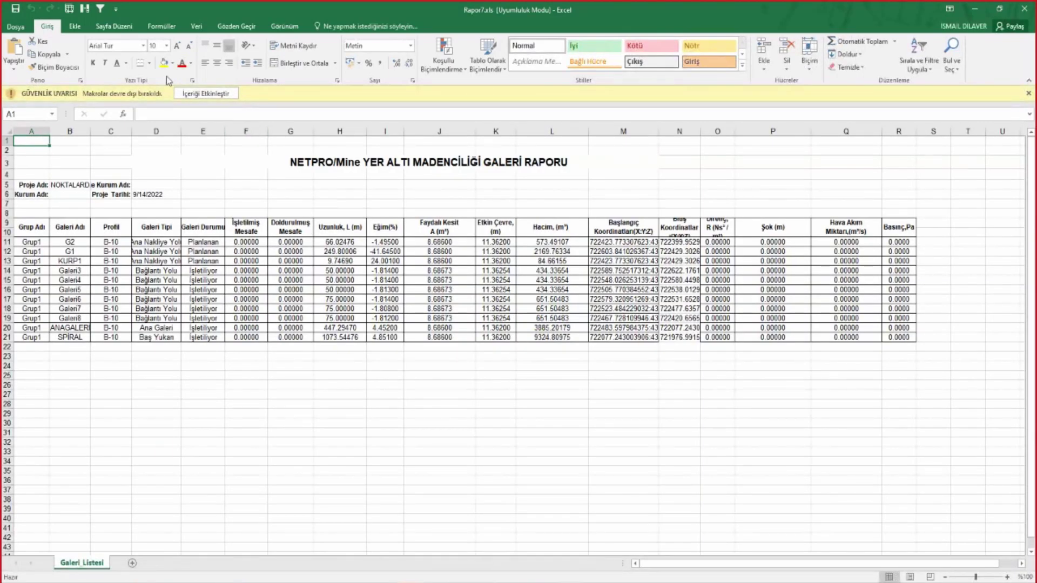
- Enable Rapor7.xls content, review gallery names, types and total length, then close Excel
left_click(205, 94)
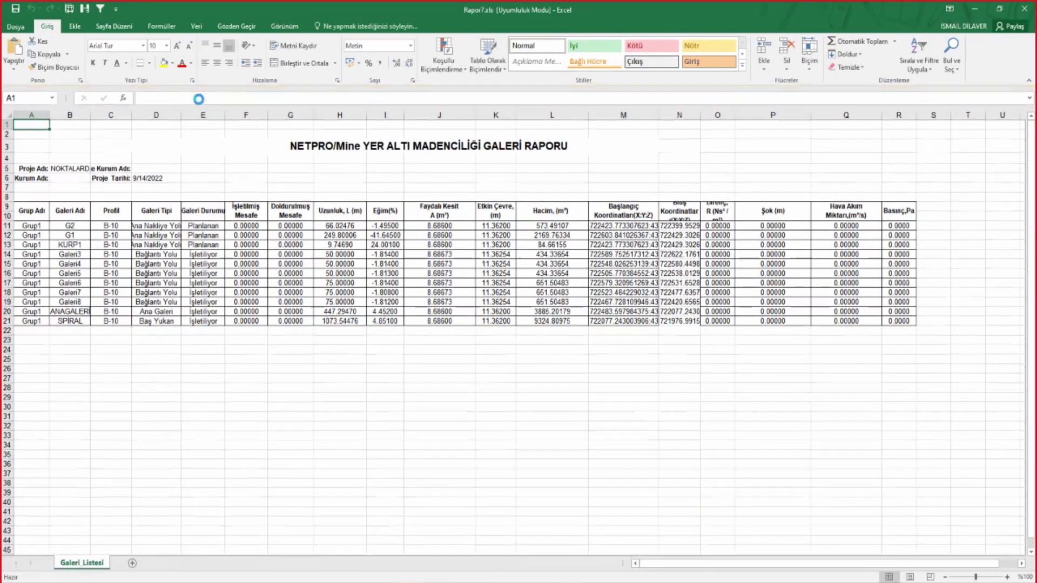
left_click_drag(76, 225, 58, 333)
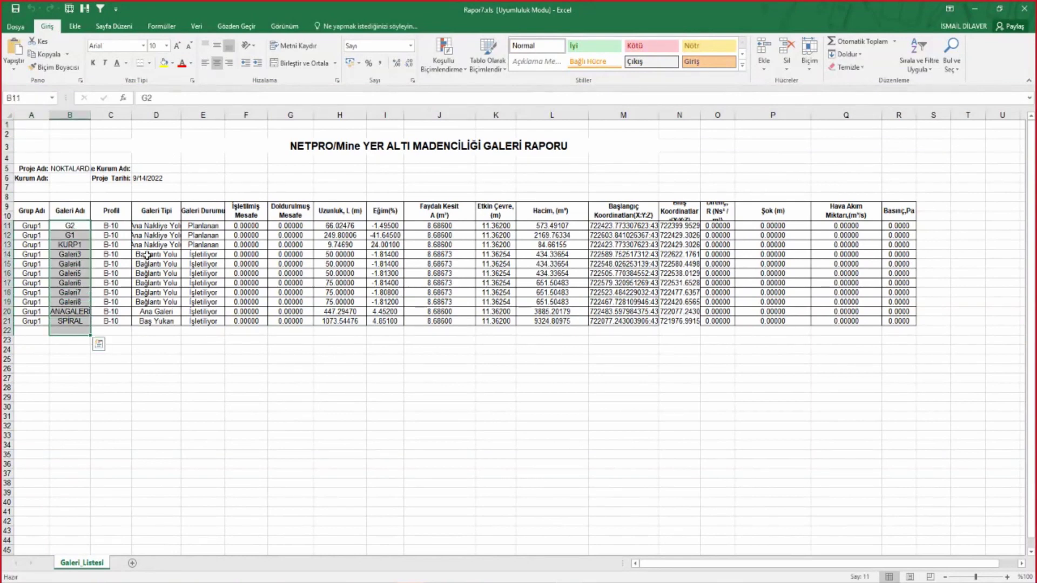
left_click_drag(156, 226, 160, 302)
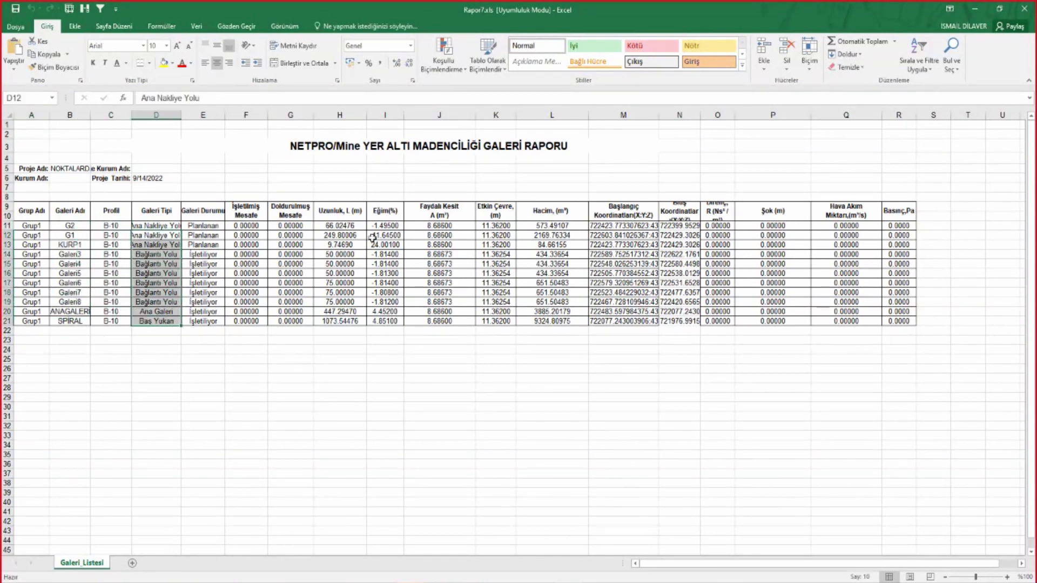
left_click_drag(345, 226, 346, 312)
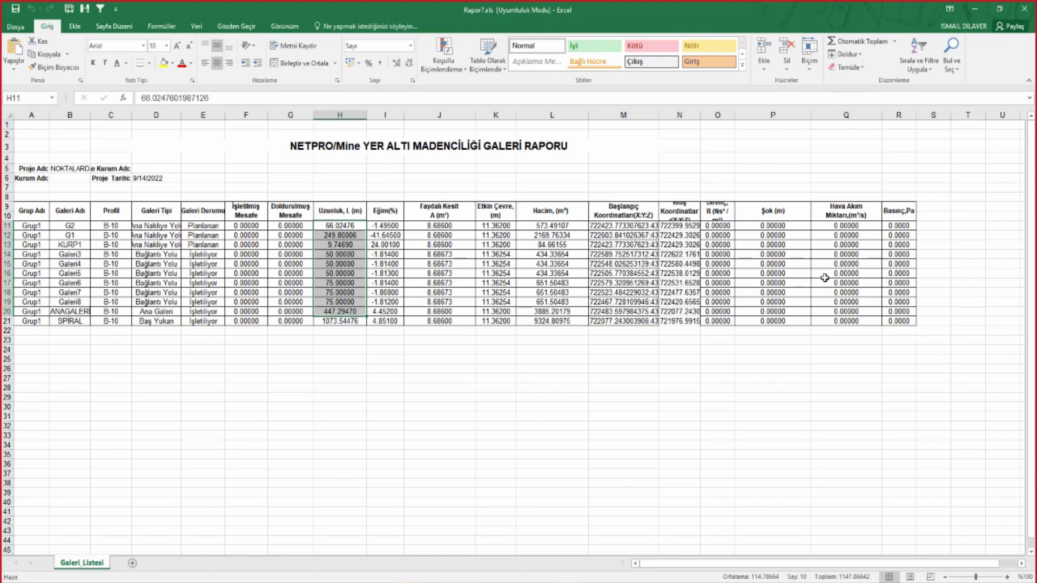
left_click(1022, 8)
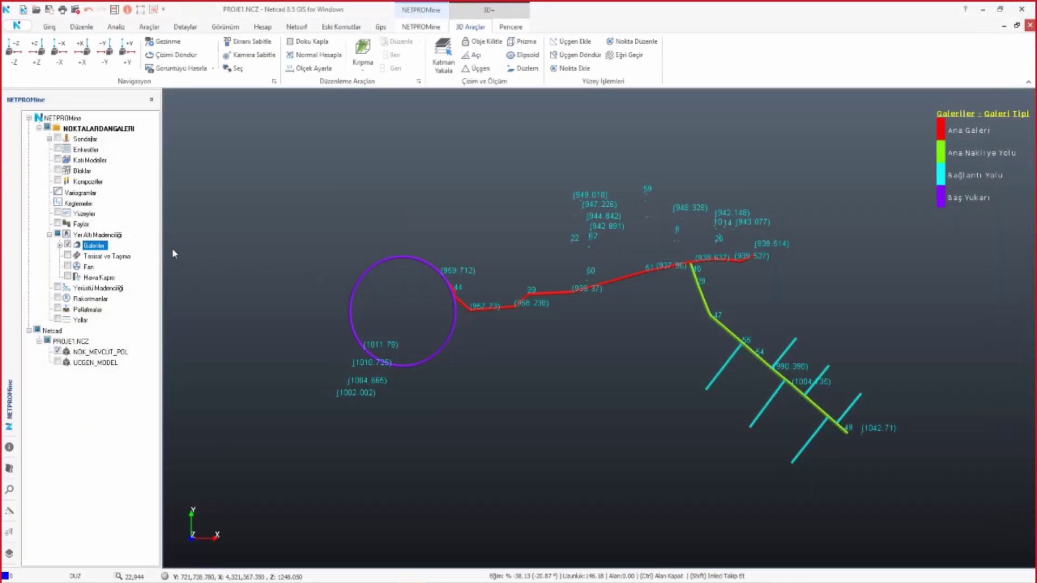
- In Galeri Listesi, tick Göster for Galeri3 through Galeri8
right_click(89, 250)
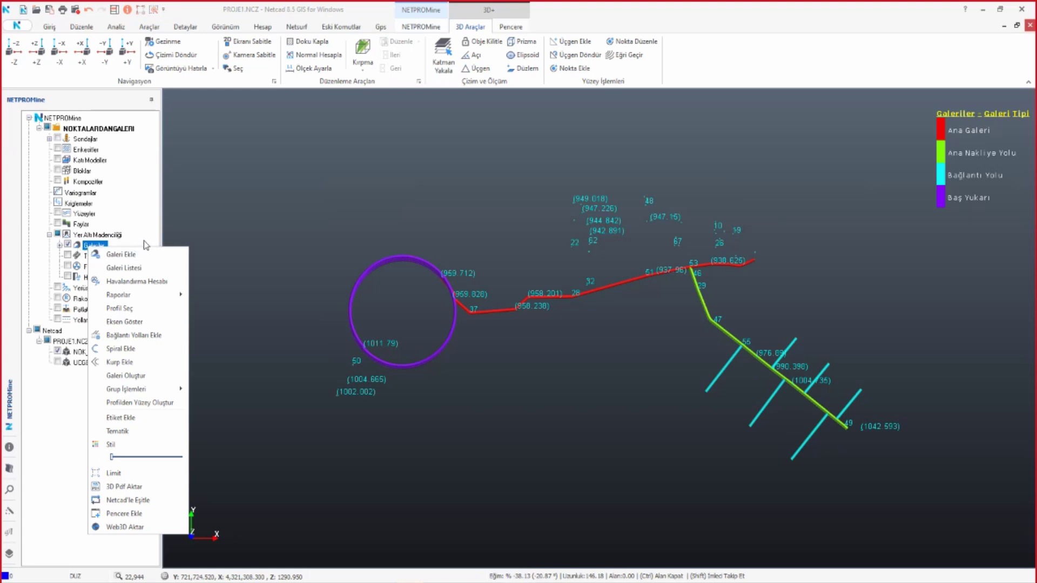
left_click(132, 269)
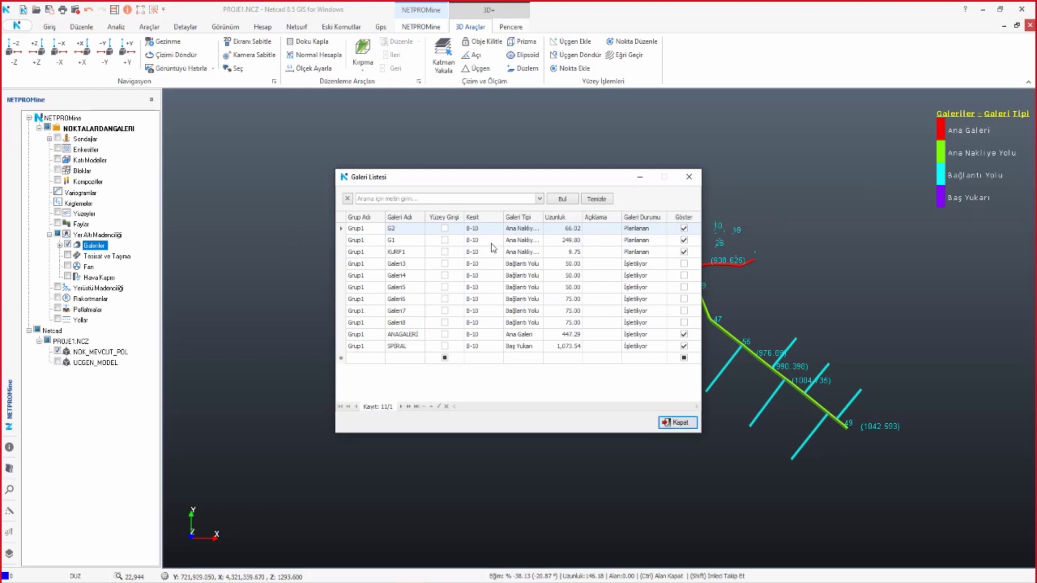
left_click(684, 263)
left_click(683, 276)
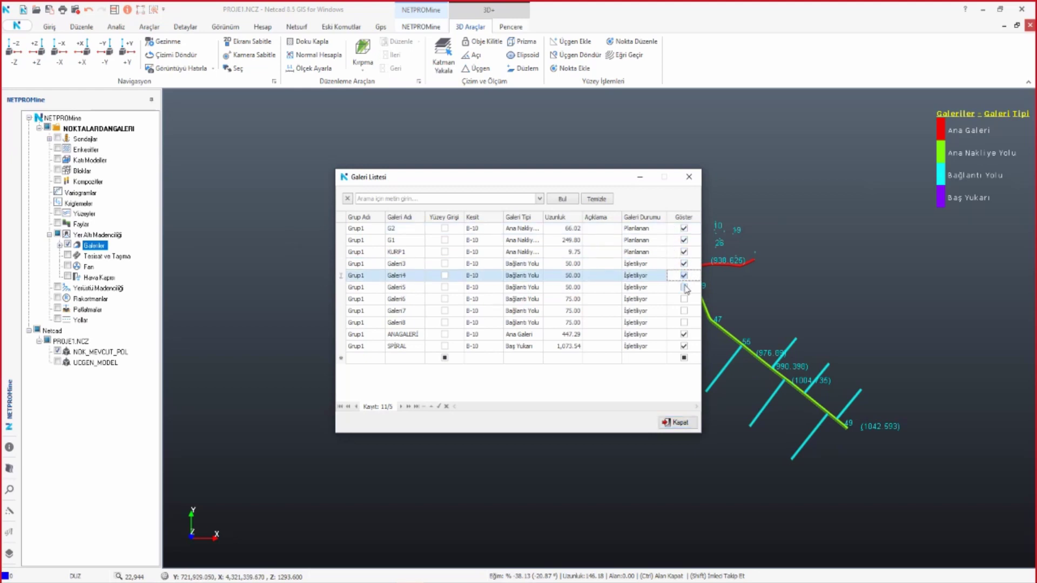
left_click(684, 299)
left_click(684, 322)
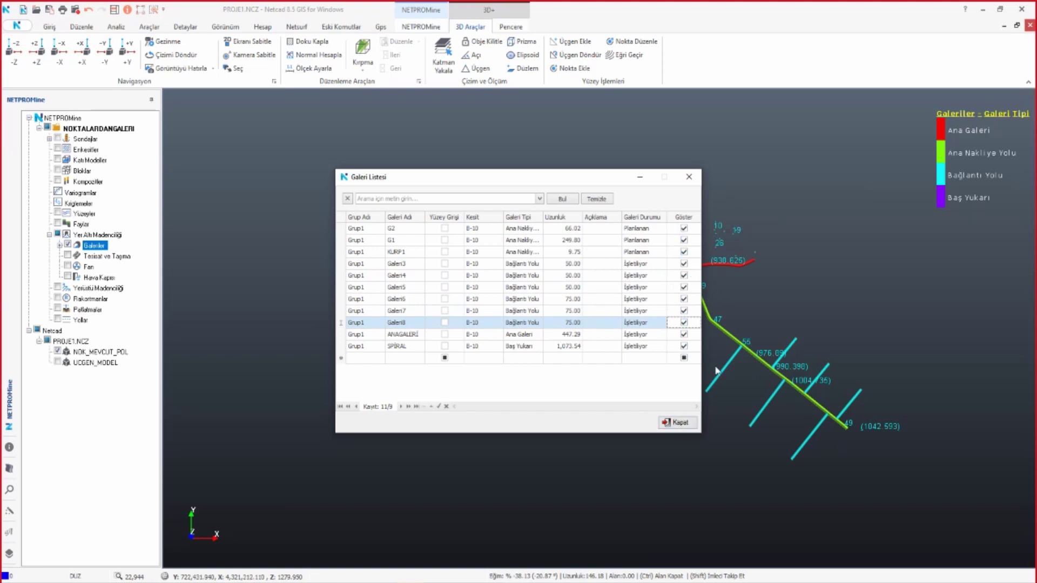
key("Escape")
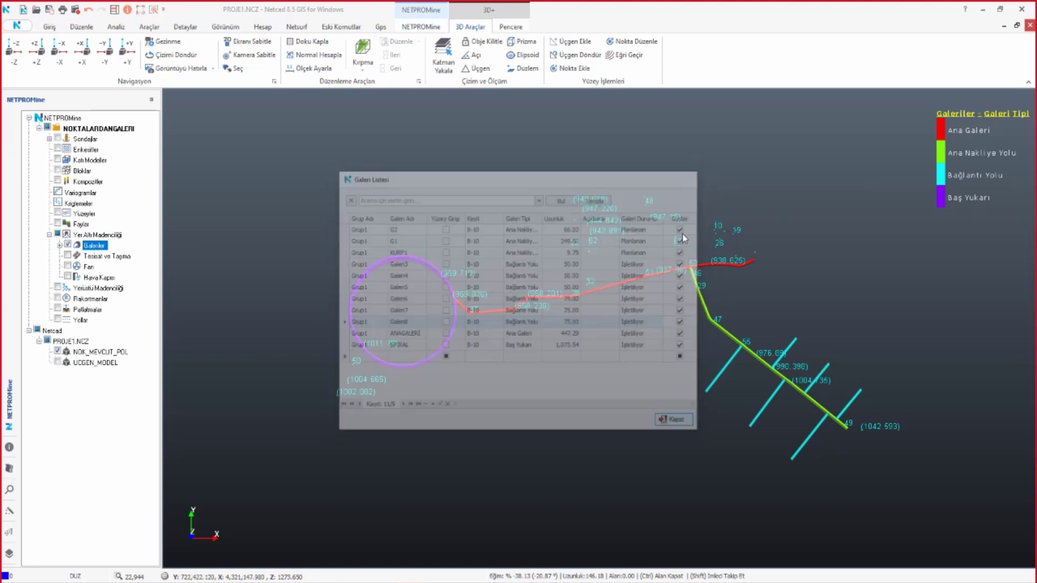
- Hide the ANAGALERI main gallery, then show it again and close the list
right_click(98, 246)
left_click(150, 271)
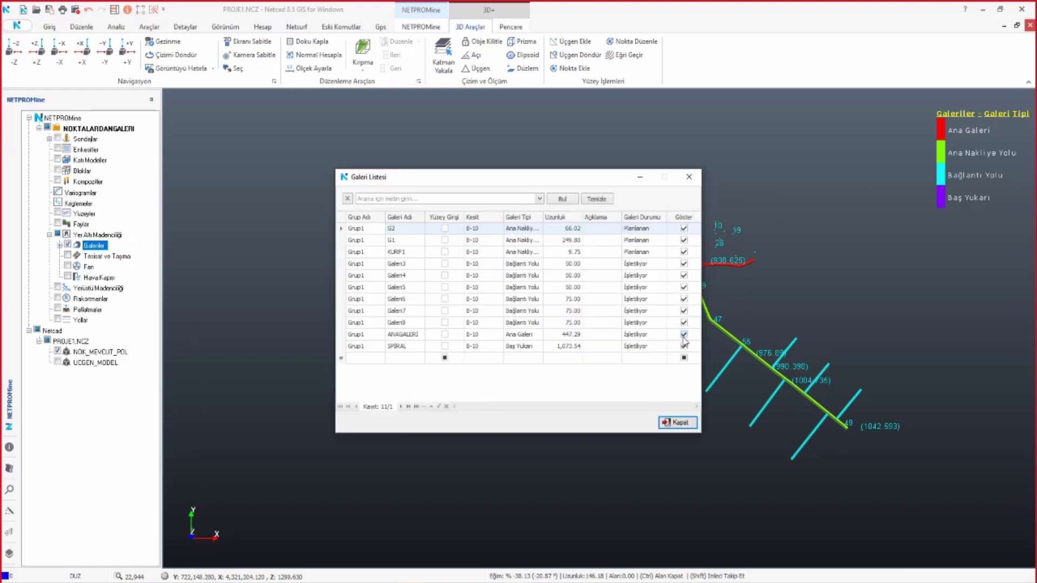
left_click(684, 335)
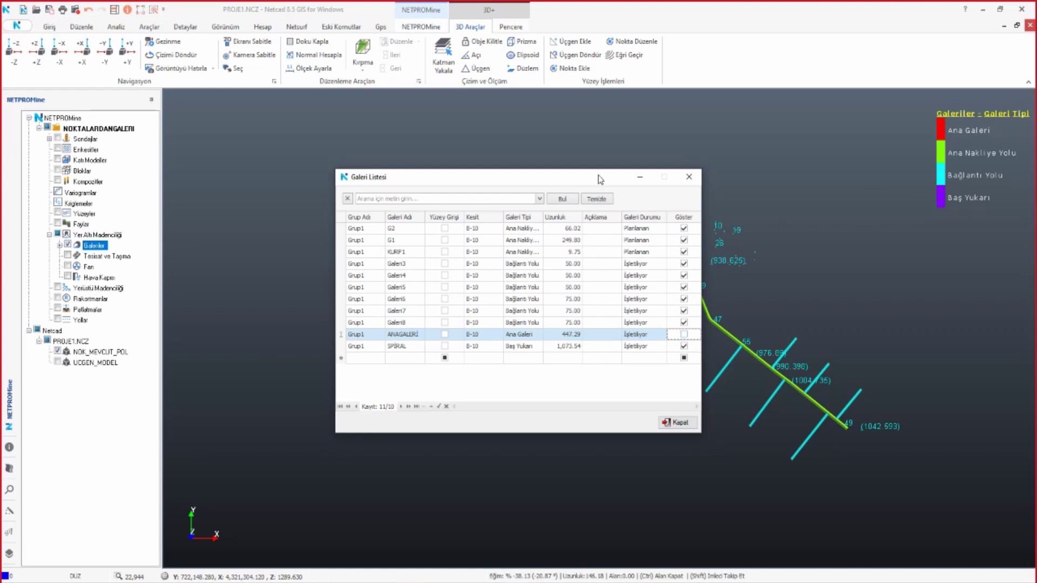
left_click_drag(598, 179, 286, 79)
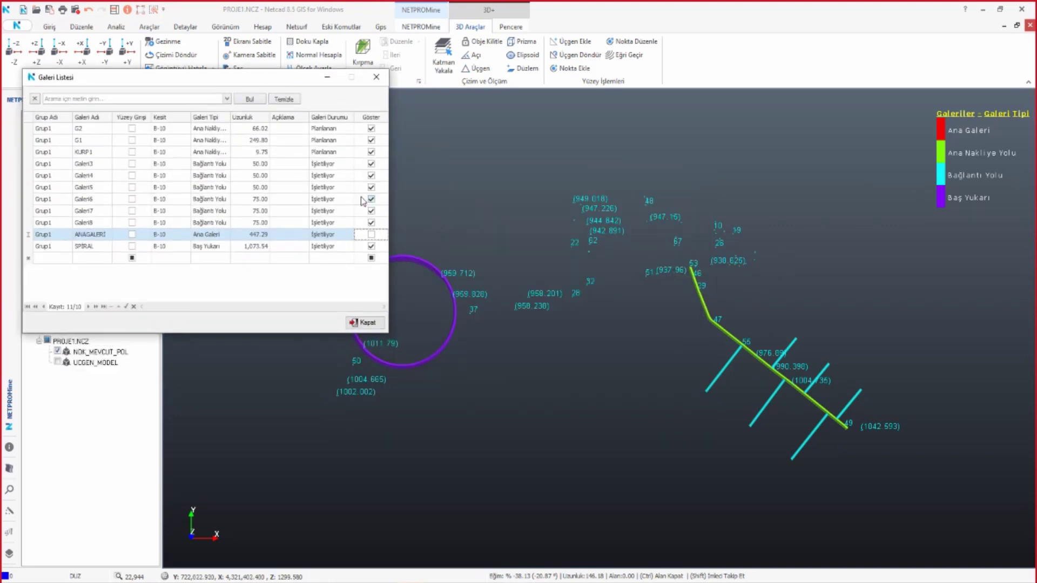
left_click(371, 234)
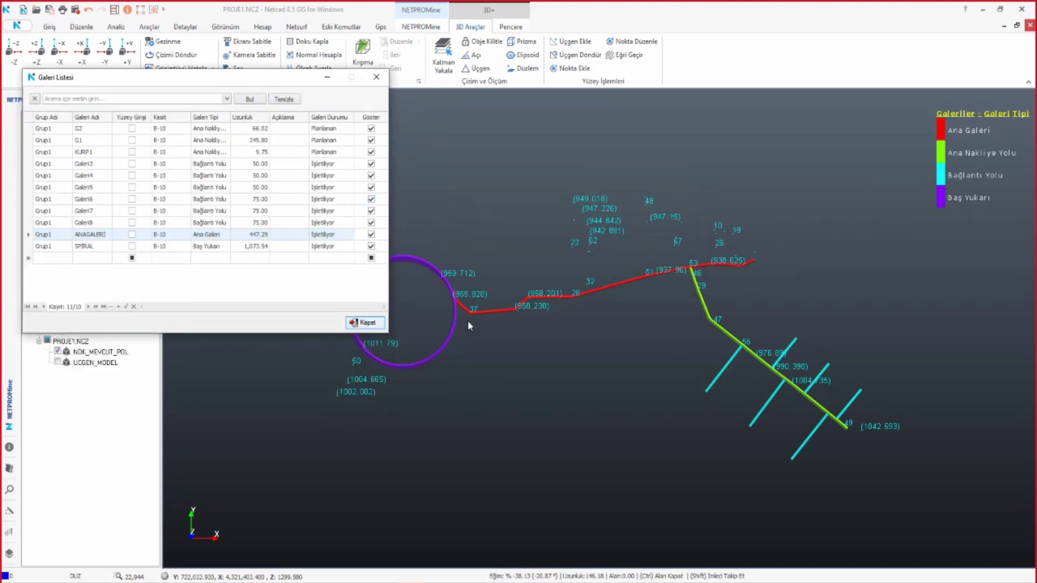
key("Escape")
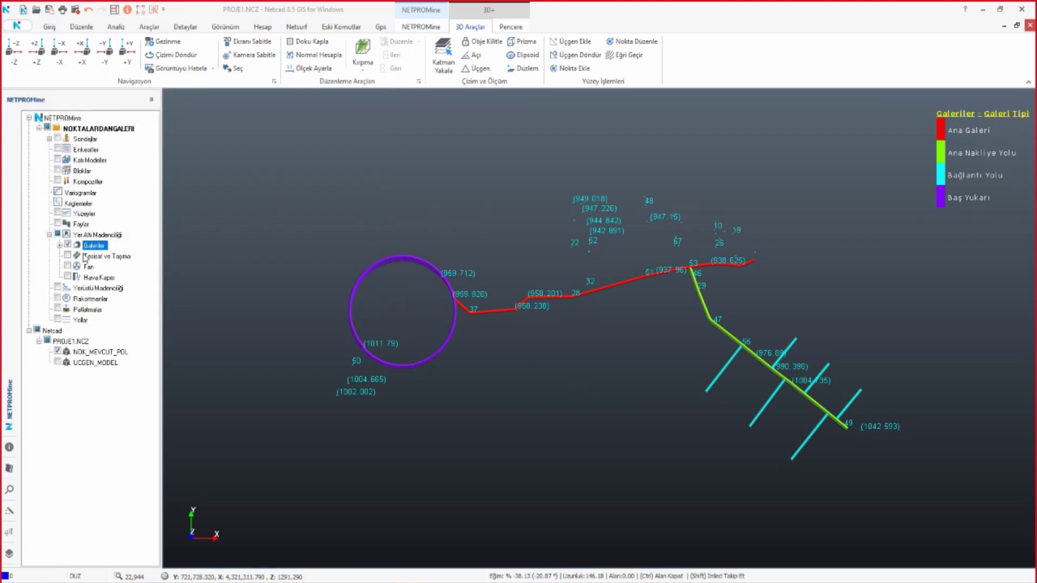
- Turn off the Tematik gallery-type colour theme under Galeriler
left_click(60, 246)
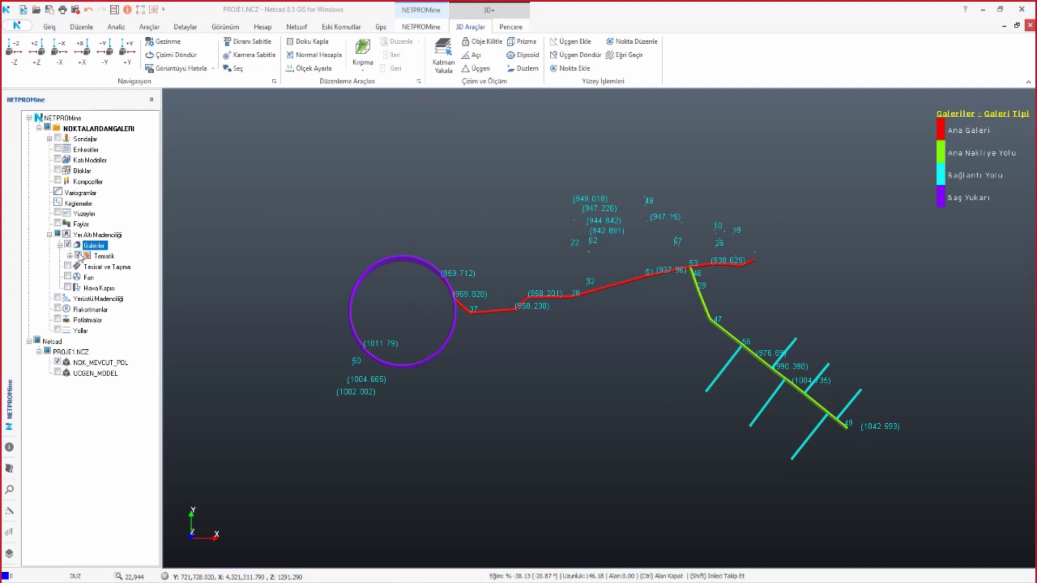
left_click(78, 256)
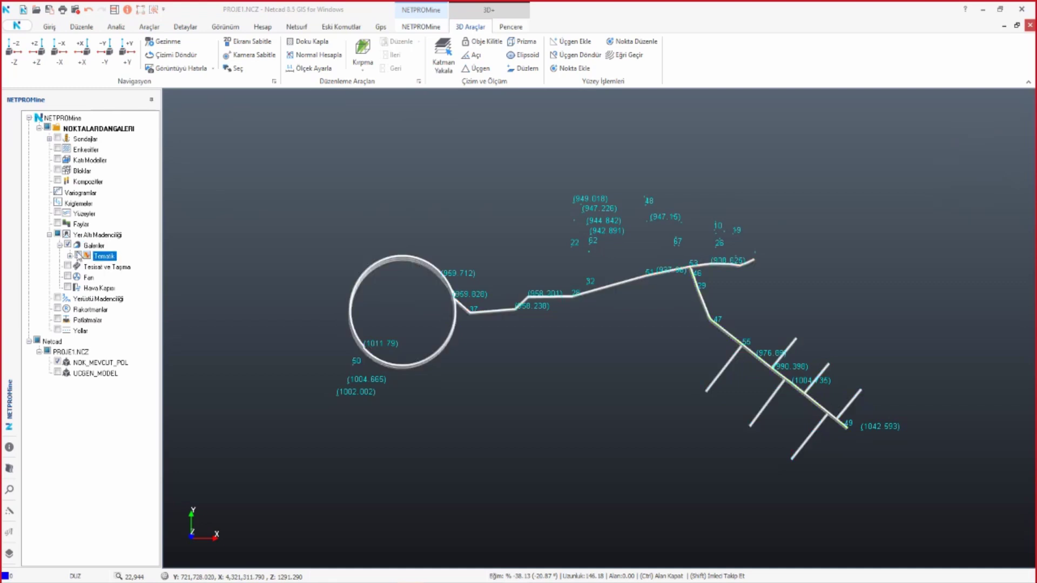
middle_click_drag(463, 331, 529, 283)
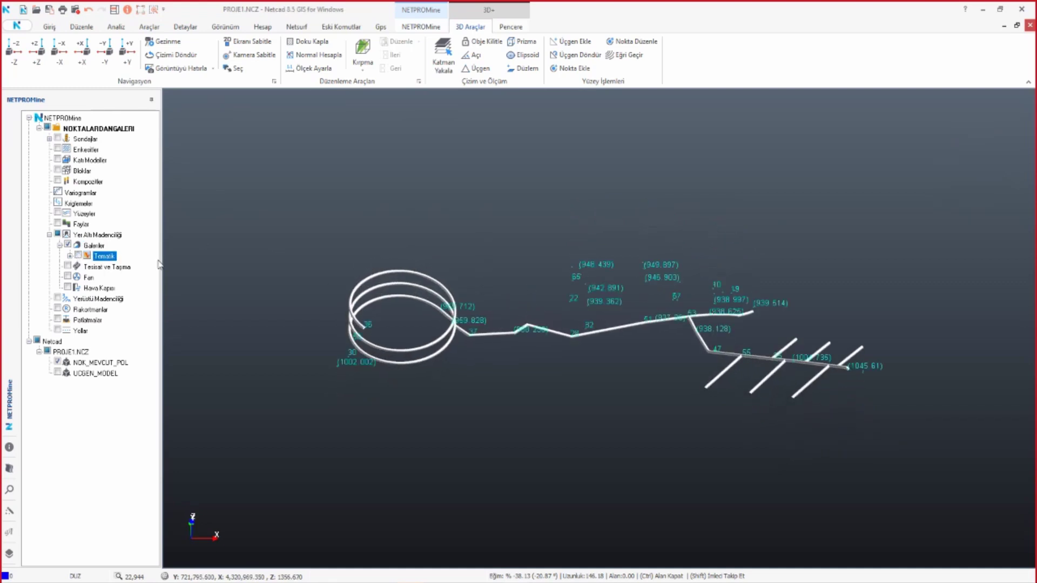
- Show galleries as Eksen Göster centre-lines and switch on the Tesisat ve Taşıma layer
right_click(86, 248)
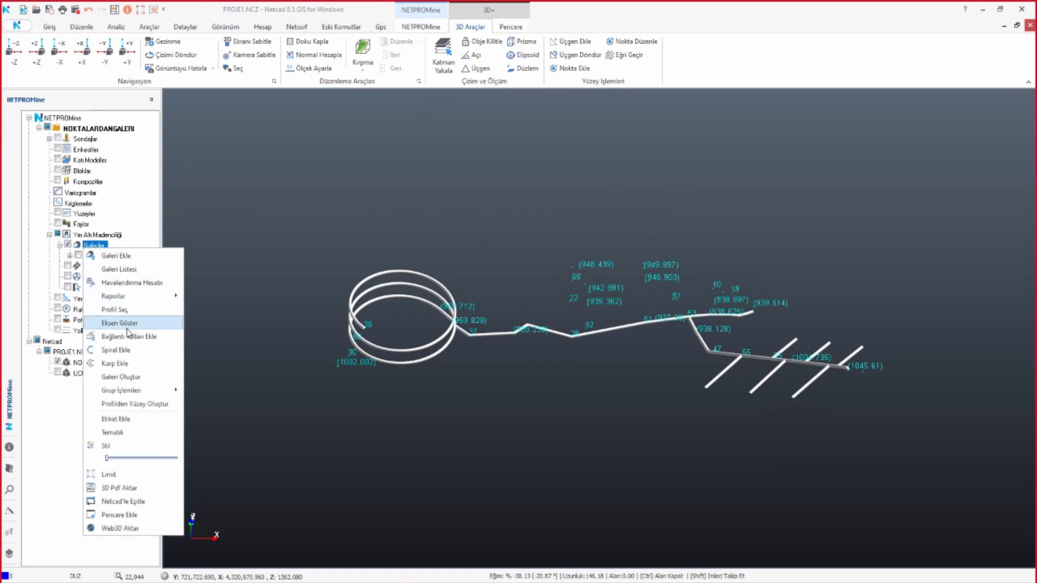
left_click(407, 240)
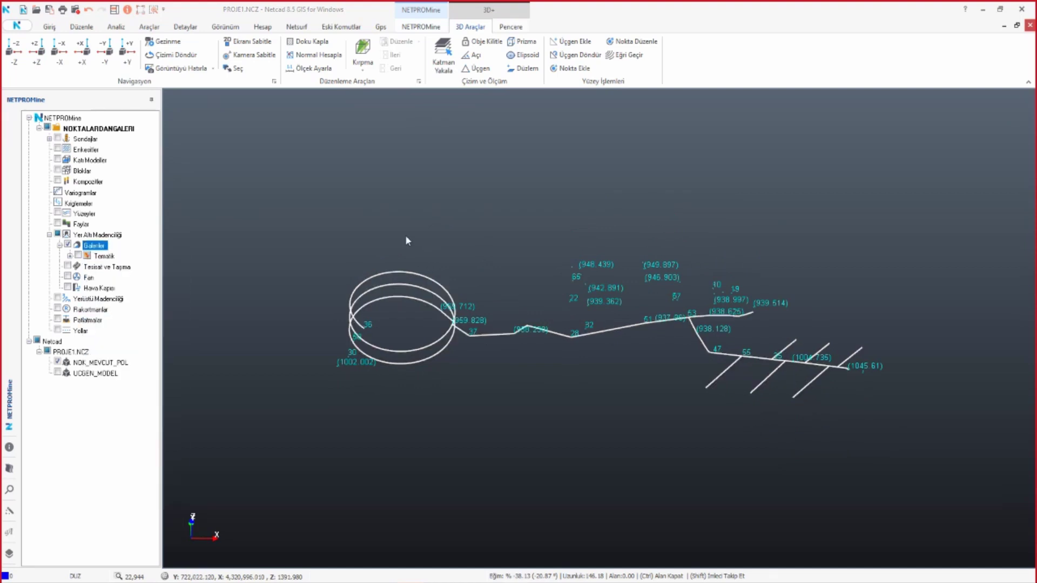
middle_click_drag(419, 258, 415, 306)
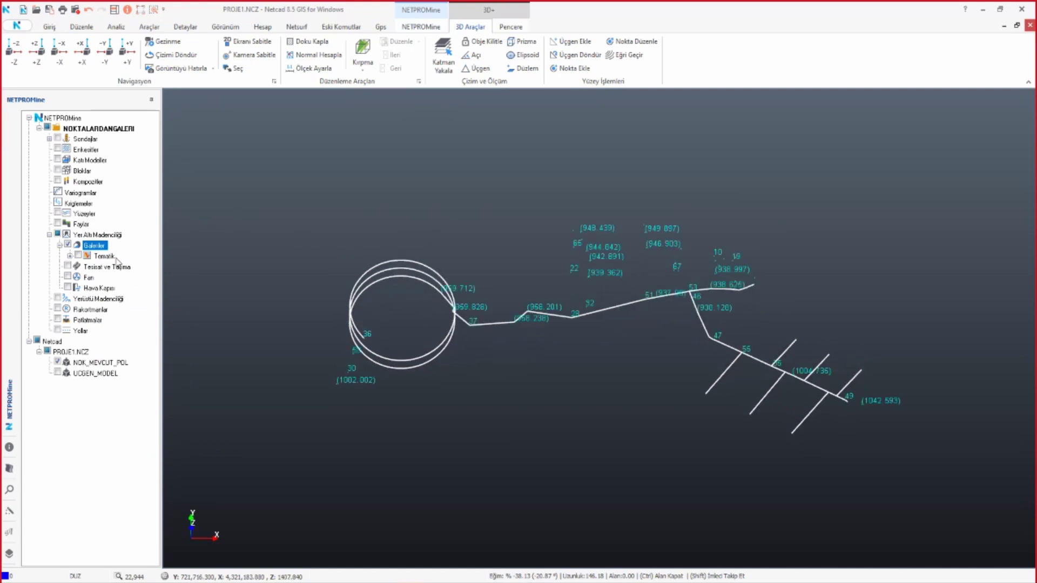
left_click(107, 266)
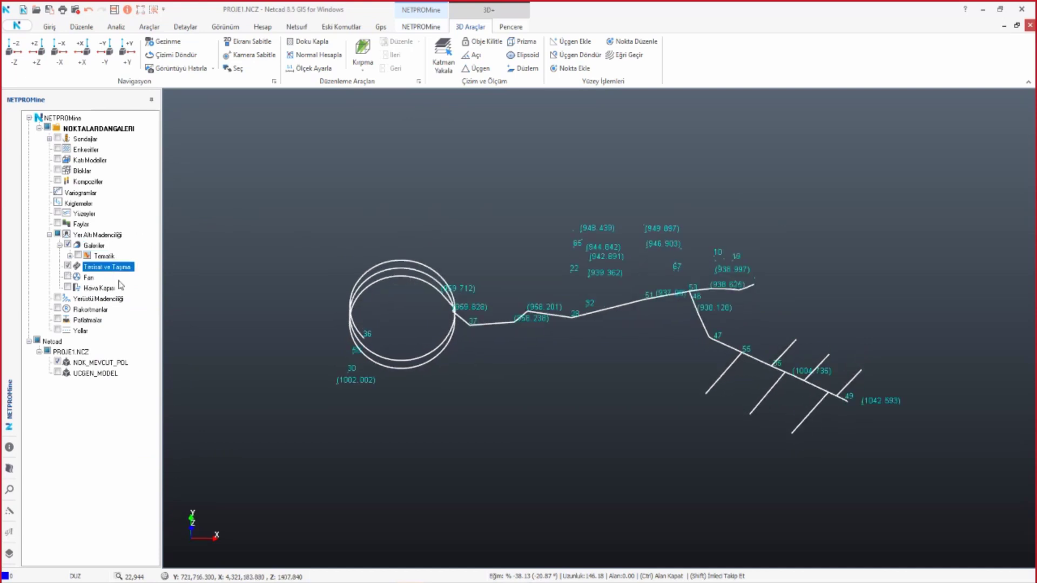
- Switch to the -Z plan view and bring up the Tesisat ve Taşıma layer options
left_click(14, 49)
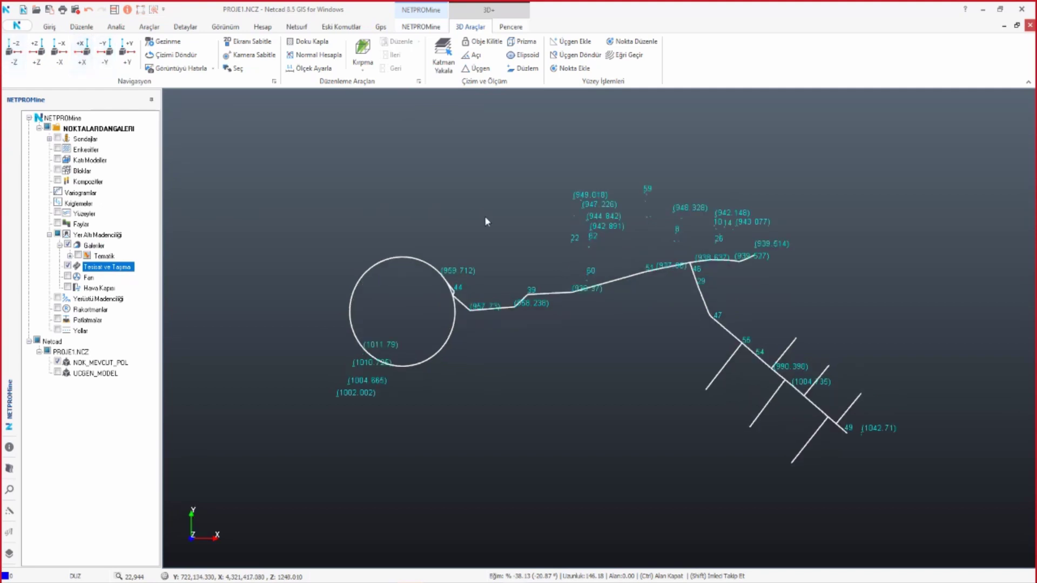
right_click(100, 269)
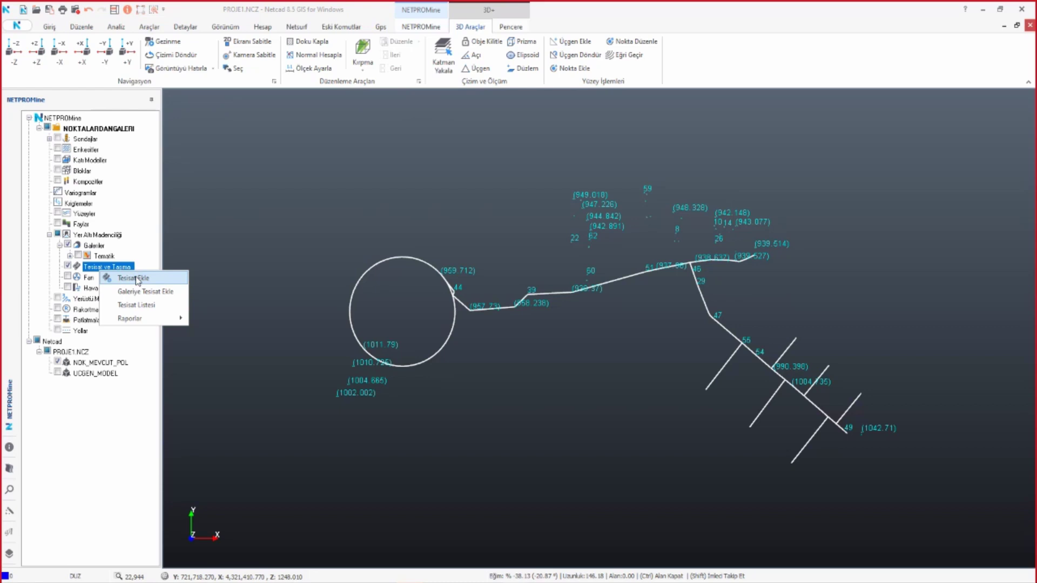
- Route a new installation along galleries 47–49, 46–47, up to 51, the ring and two lower crosscuts
left_click(135, 292)
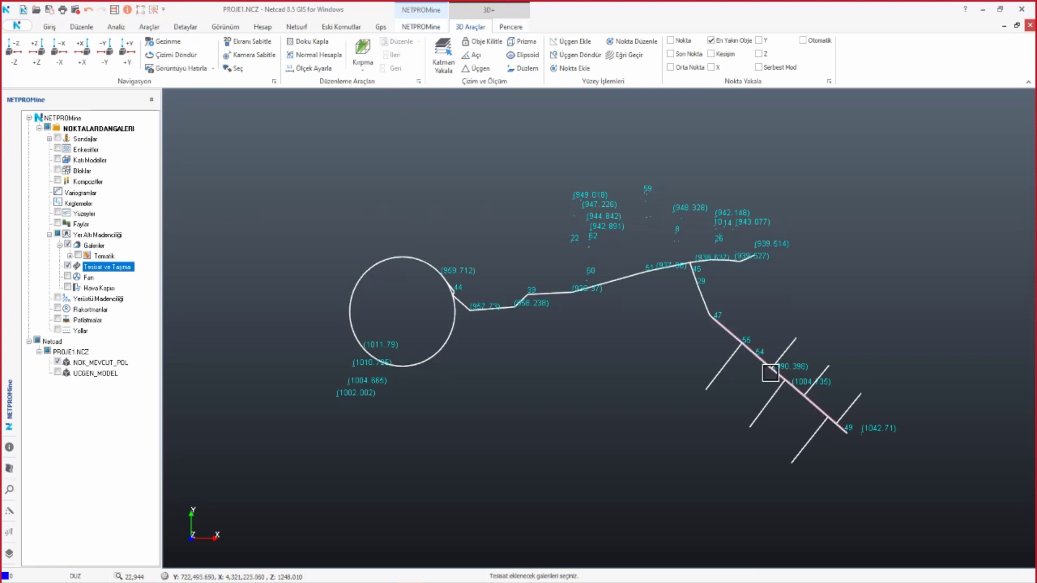
scroll(771, 373, "up", 2)
left_click(765, 317)
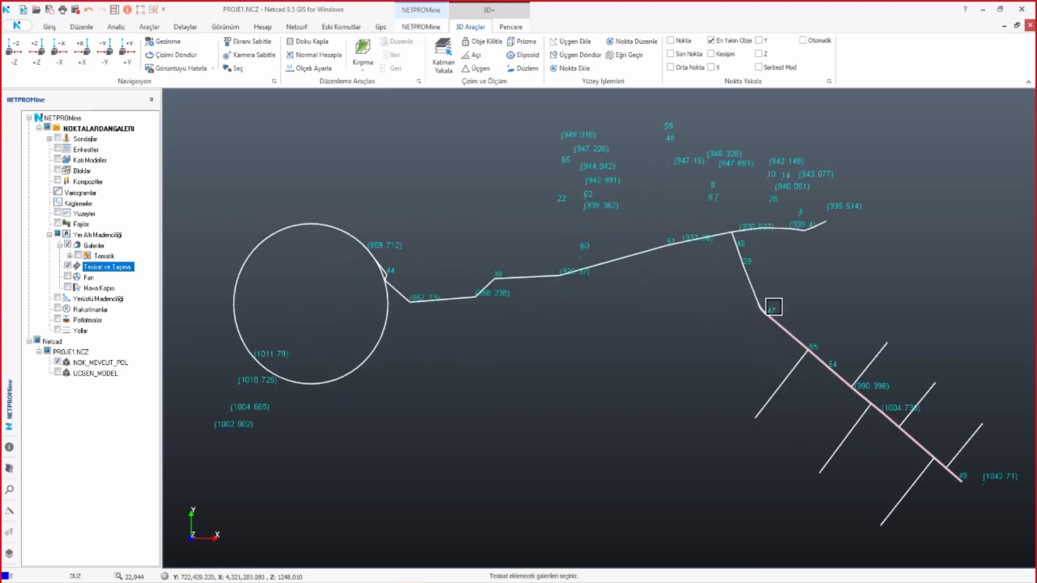
left_click(752, 285)
left_click(650, 252)
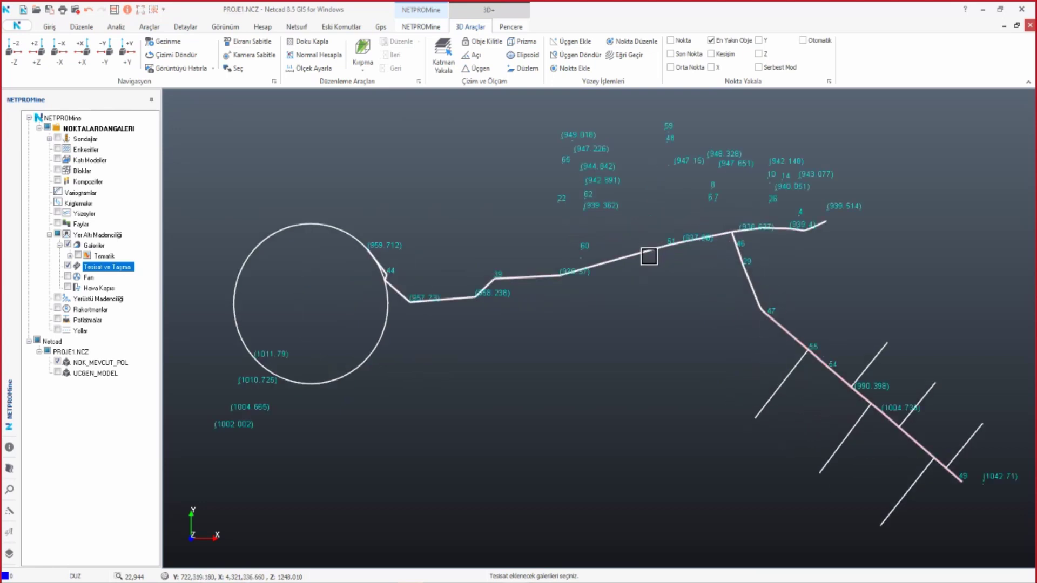
left_click(386, 348)
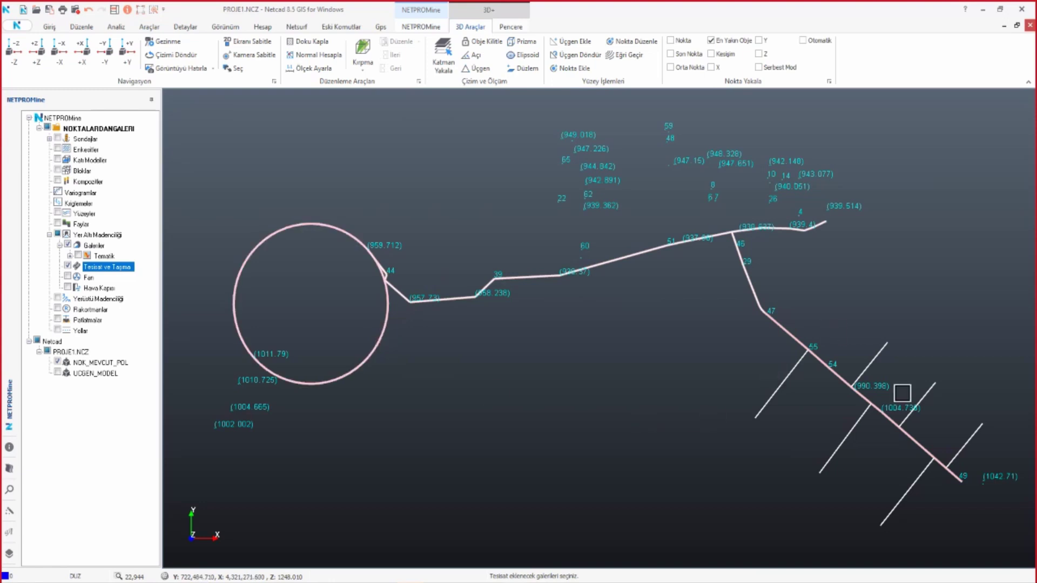
left_click(850, 438)
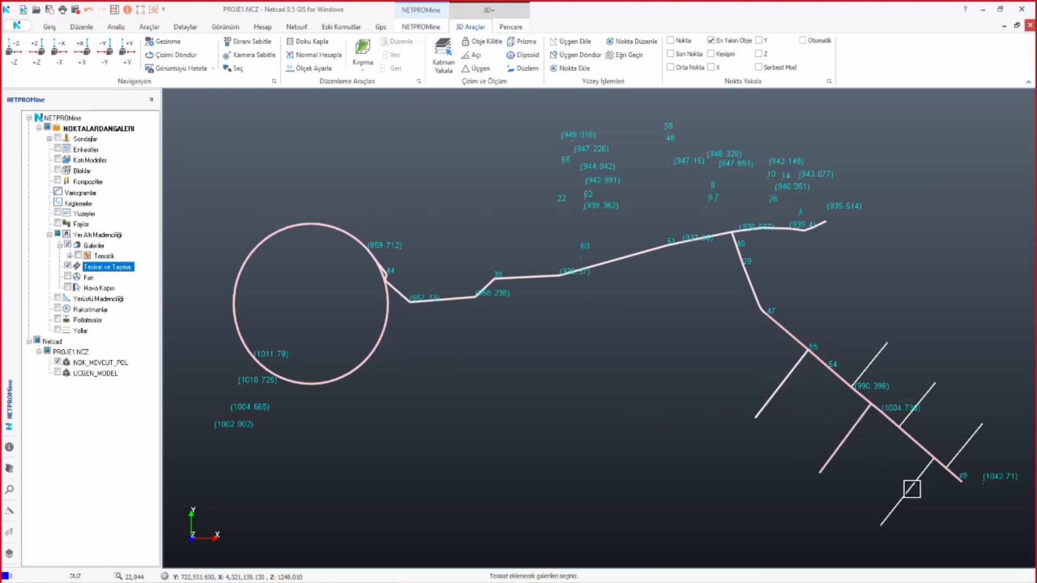
left_click(911, 489)
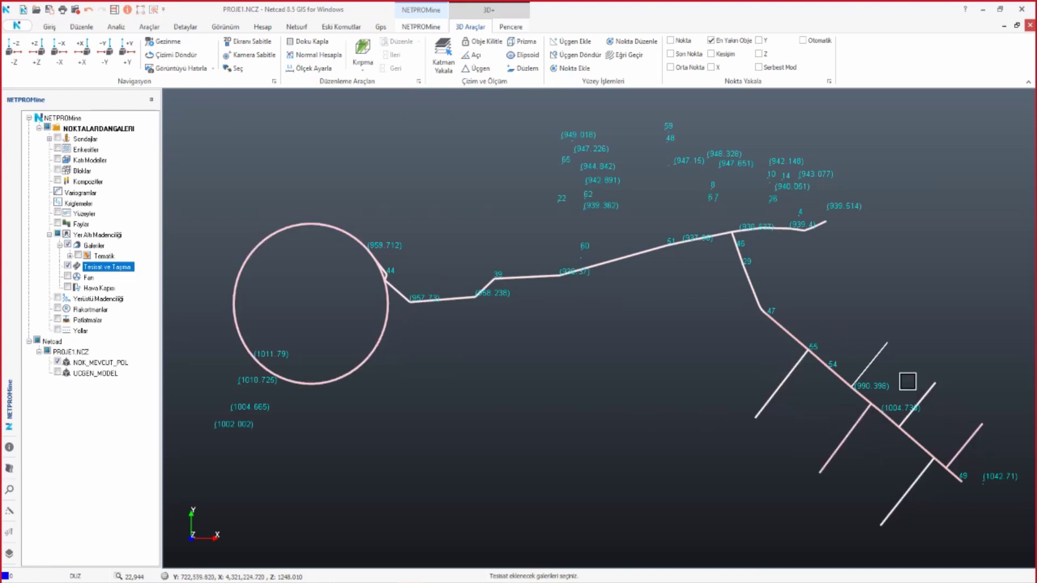
right_click(808, 343)
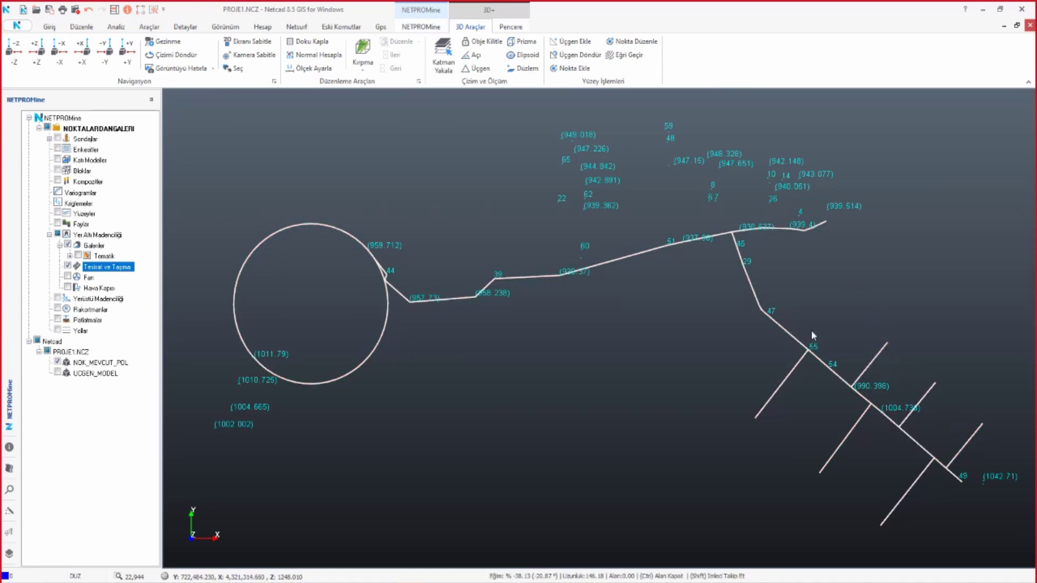
left_click(811, 330)
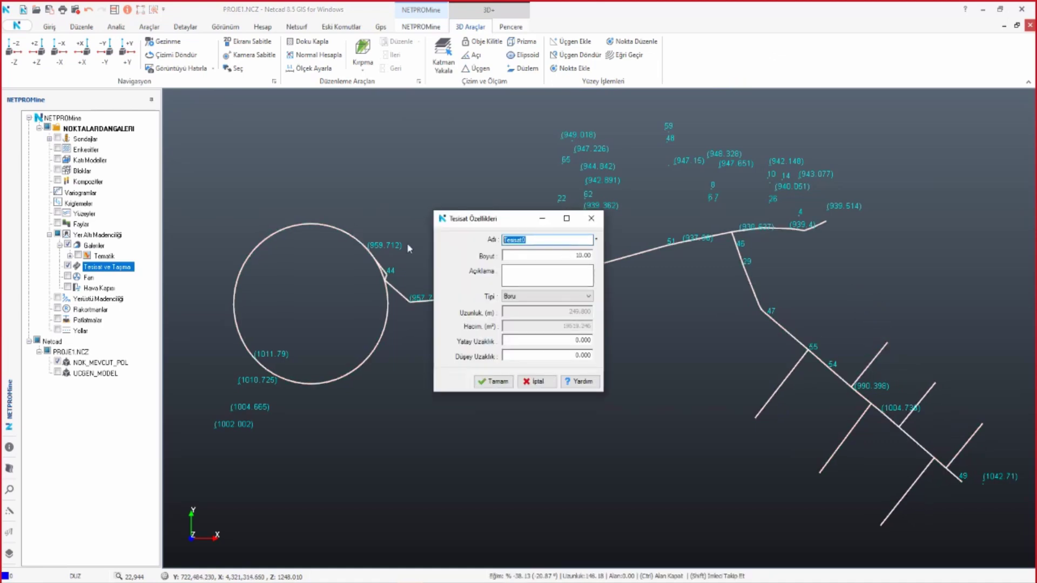
- Define the installation as ELEKTRIK, type Elektrik, size 0.50, horizontal offset -1, and confirm it
type("ELEKTRİ")
type("K")
key("Tab")
left_click(554, 258)
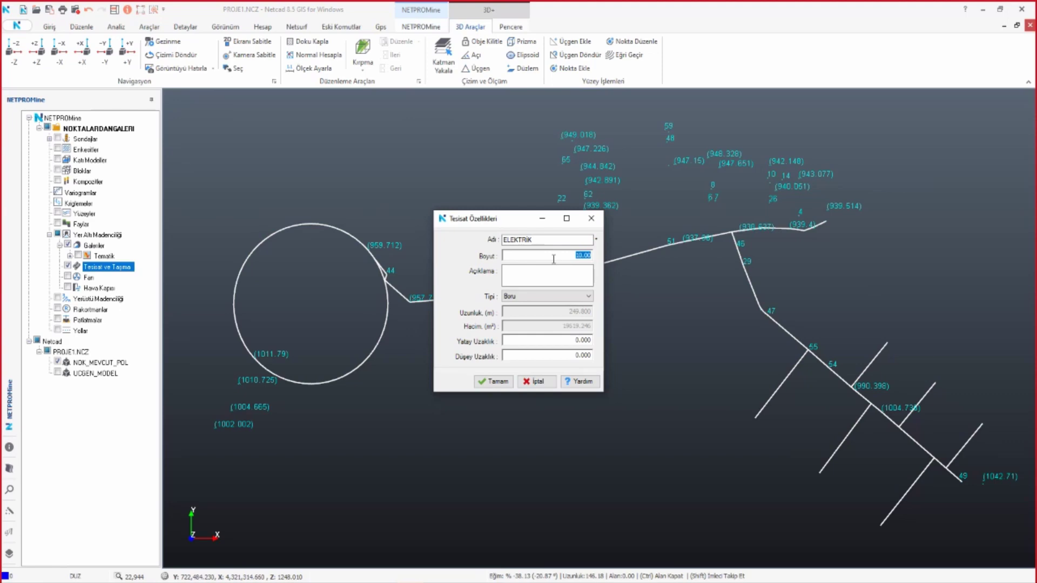
type("0")
left_click(534, 296)
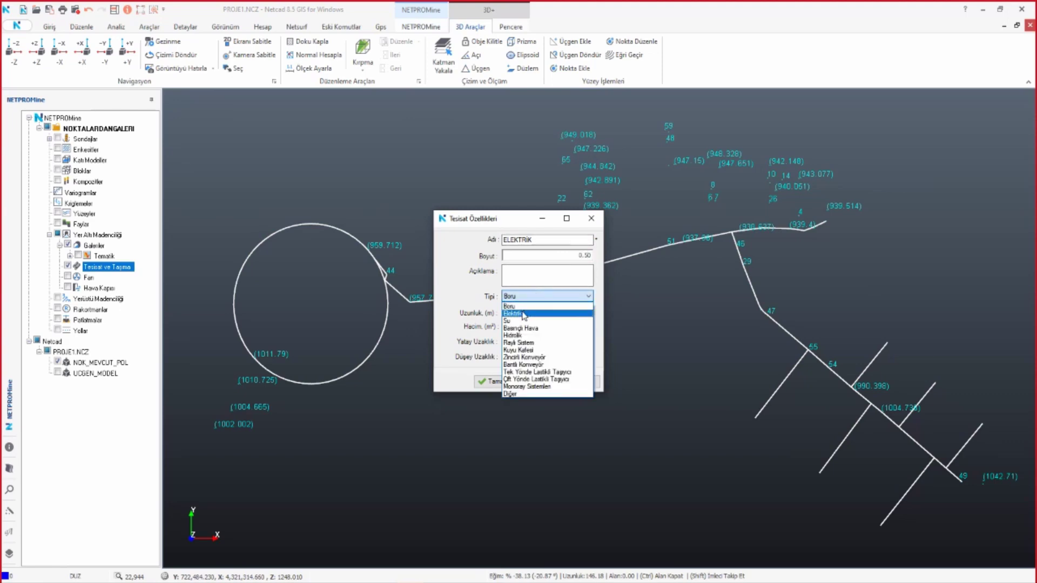
left_click(535, 313)
left_click(544, 341)
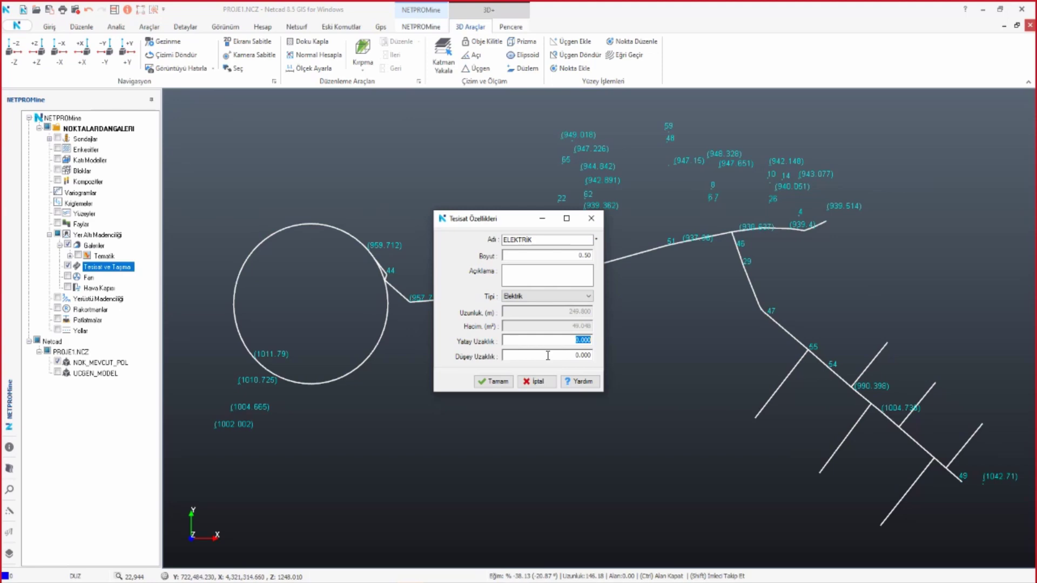
type("3")
type("3")
double_click(554, 339)
type("-1")
left_click(567, 276)
left_click(485, 386)
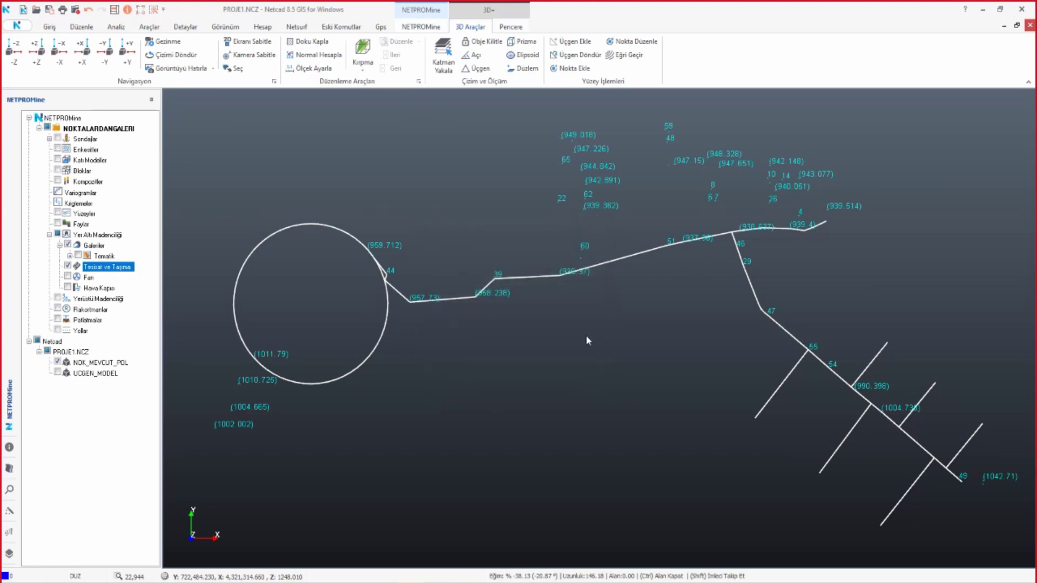
- Redraw the model to show the ELEKTRIK line beside the galleries, viewed from an oblique top angle
left_click(67, 267)
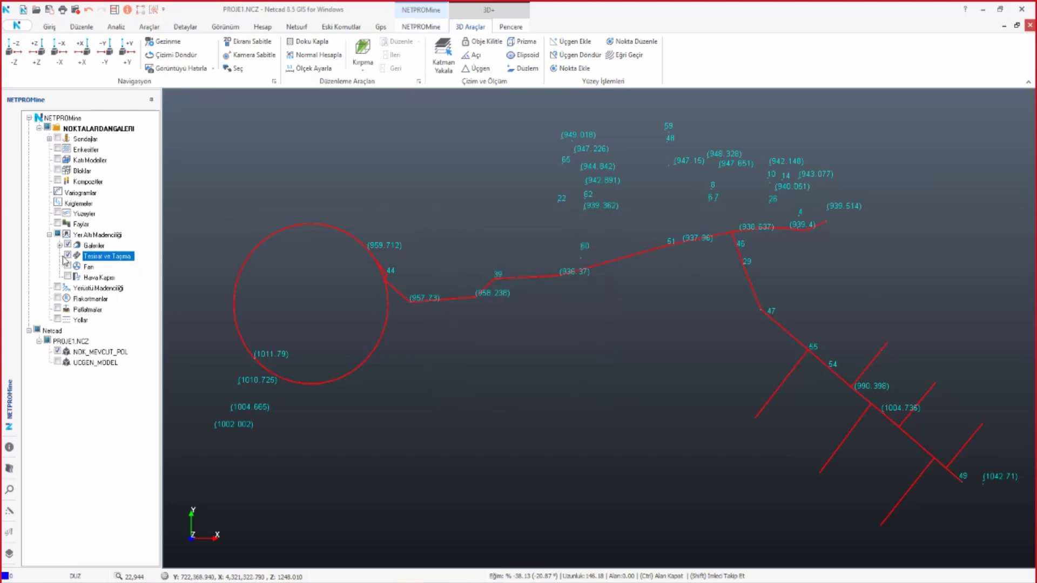
mouse_move(644, 338)
middle_mouse_down()
mouse_move(222, 304)
mouse_move(432, 340)
mouse_move(738, 463)
mouse_move(702, 479)
mouse_move(668, 392)
middle_mouse_up()
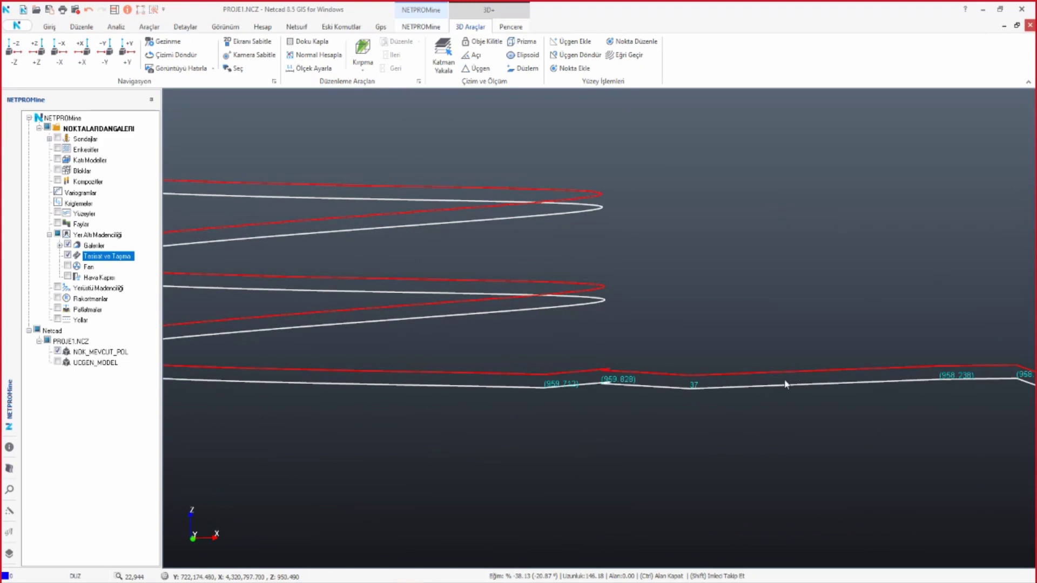
scroll(777, 378, "down", 2)
scroll(766, 370, "down", 2)
middle_click_drag(767, 369, 753, 513)
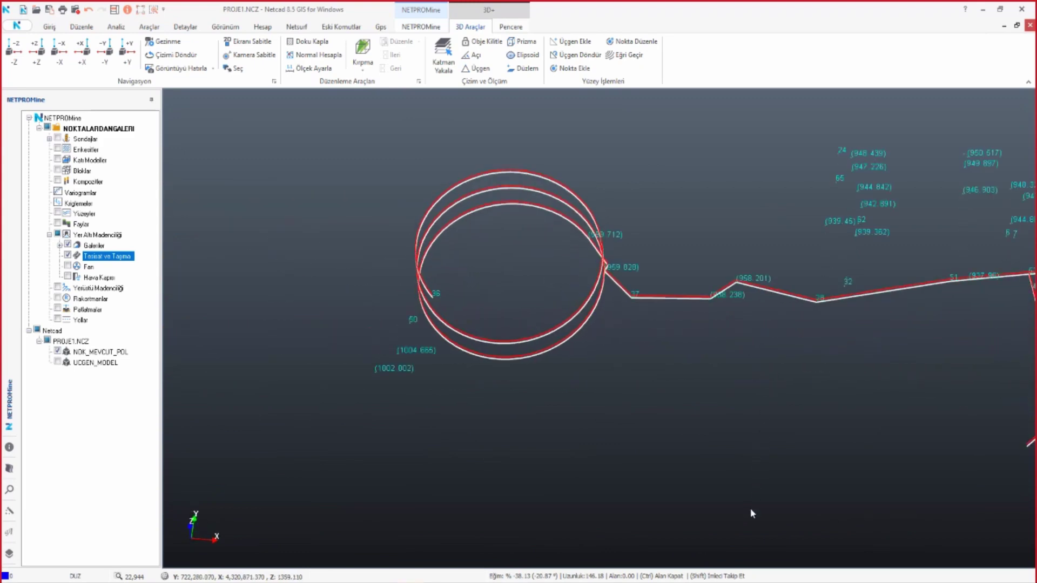
right_click(101, 261)
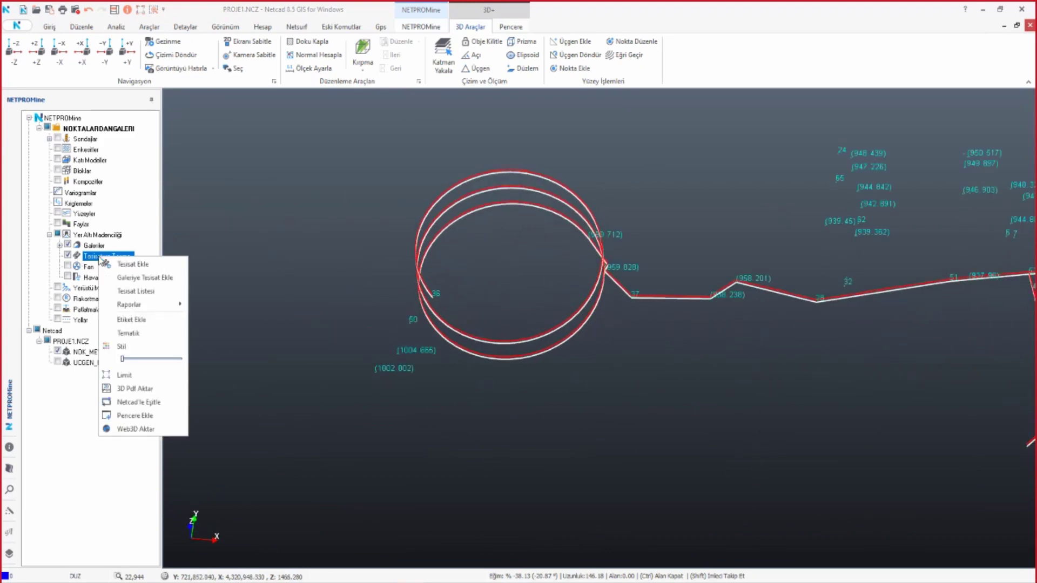
- Start a second gallery installation, picking and then clearing the ring and adjacent gallery
left_click(146, 279)
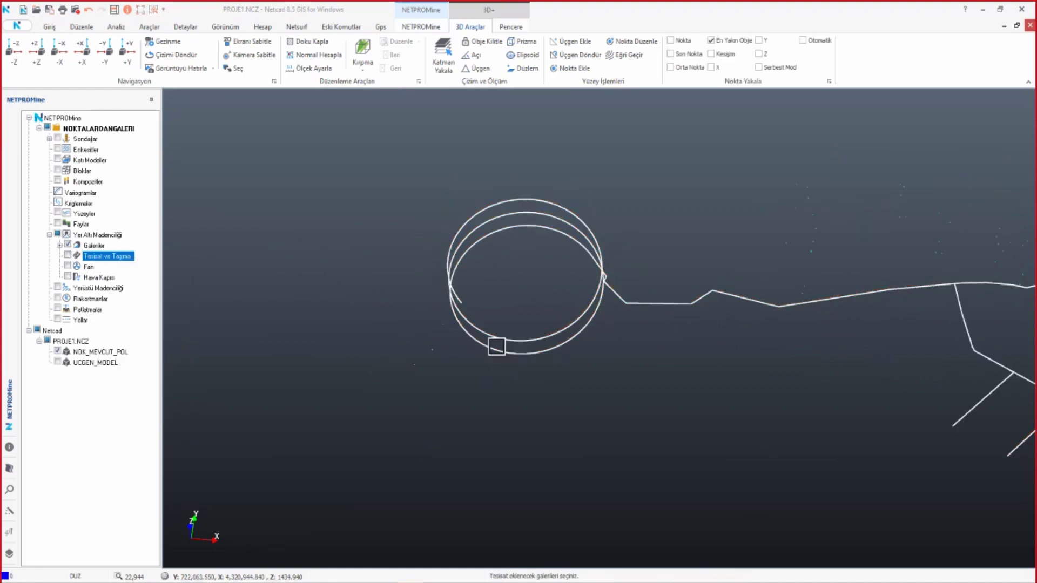
scroll(496, 346, "down", 2)
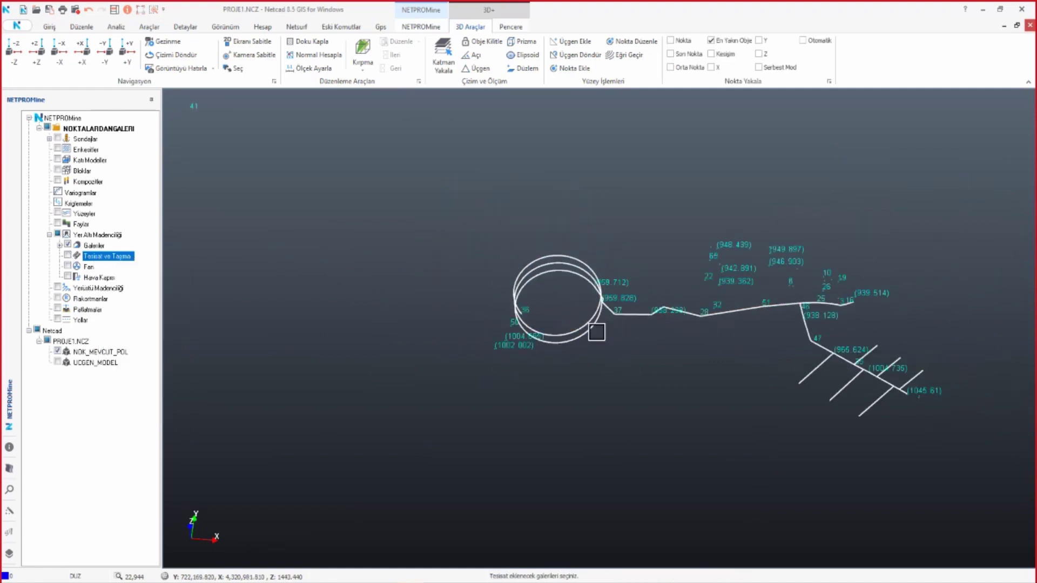
left_click(573, 337)
left_click(659, 316)
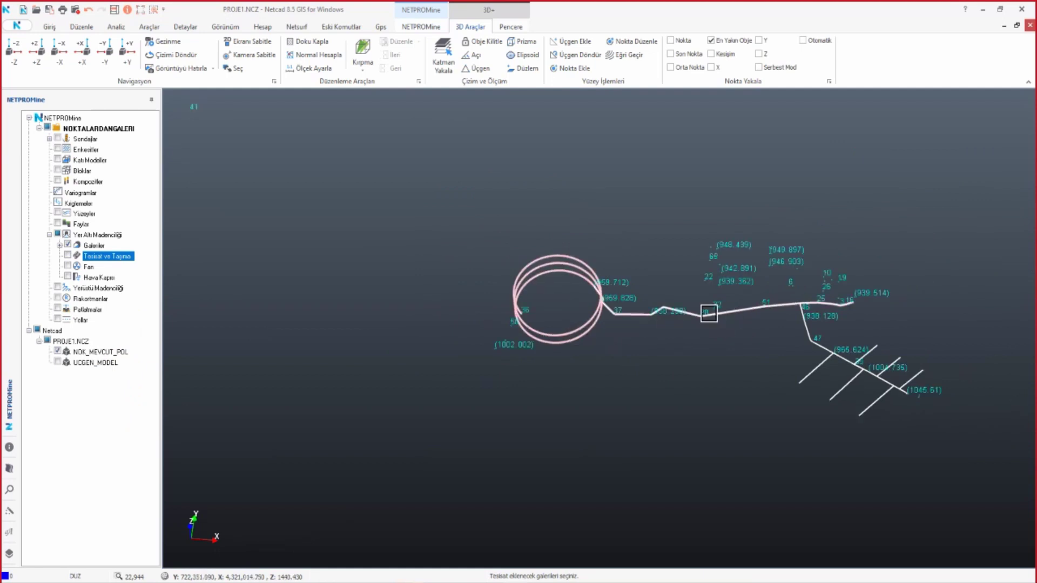
scroll(551, 329, "up", 1)
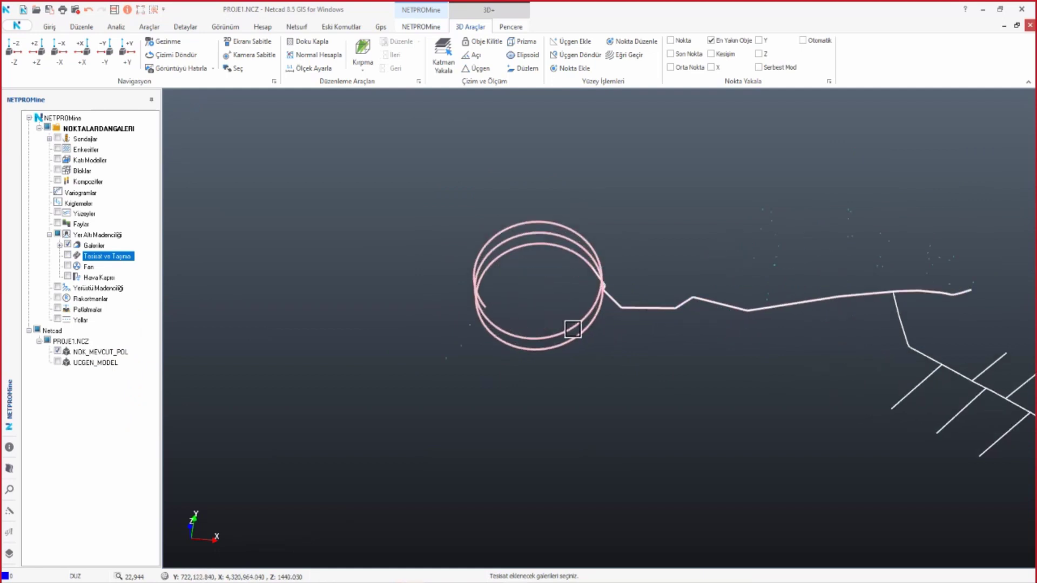
right_click(573, 330)
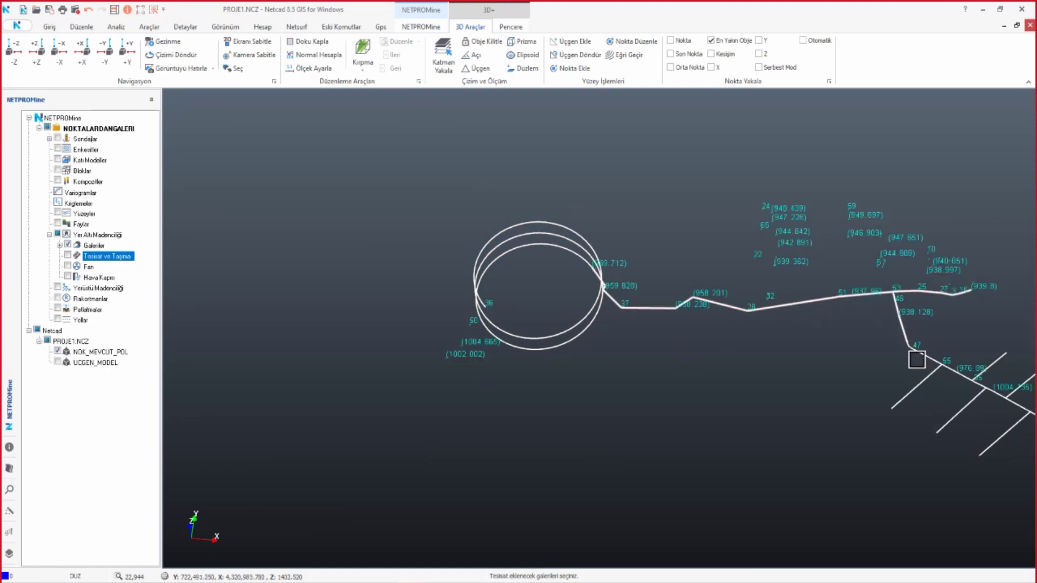
- Pick the two crosscut lines below the main gallery and finish the route selection
scroll(931, 362, "up", 1)
middle_click_drag(933, 363, 682, 398)
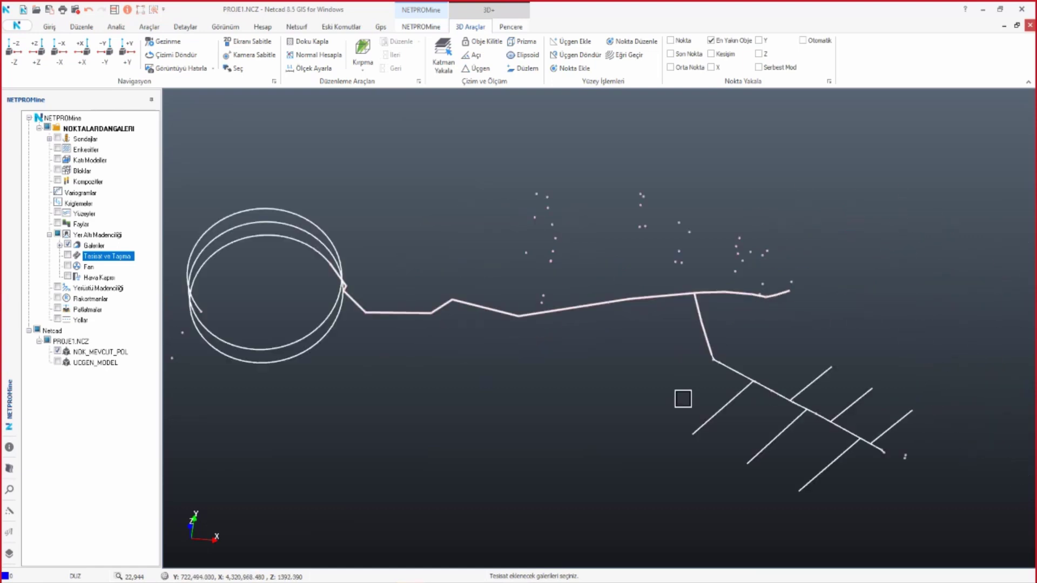
scroll(691, 407, "up", 1)
scroll(783, 451, "up", 1)
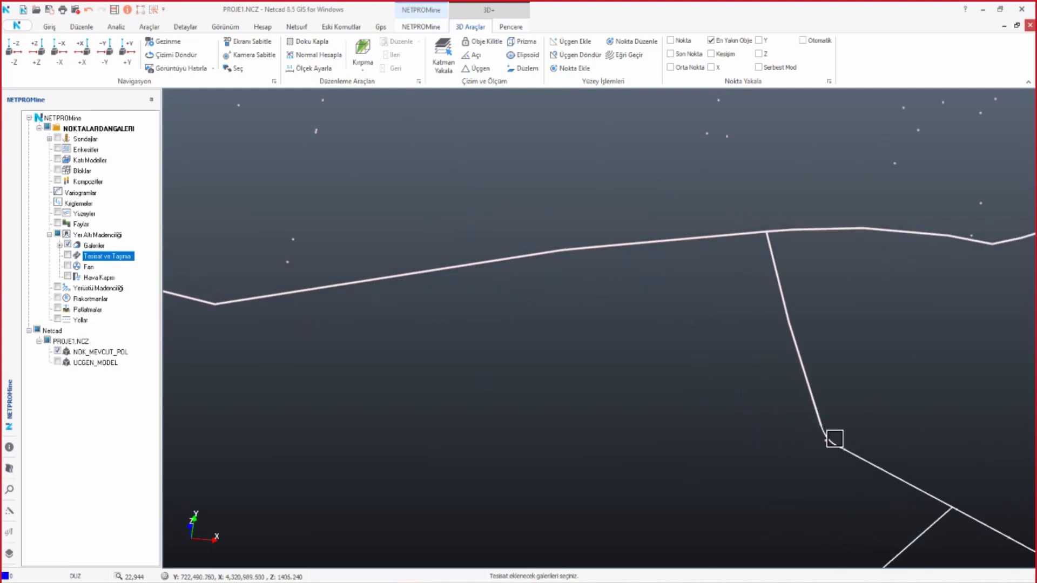
scroll(874, 466, "down", 3)
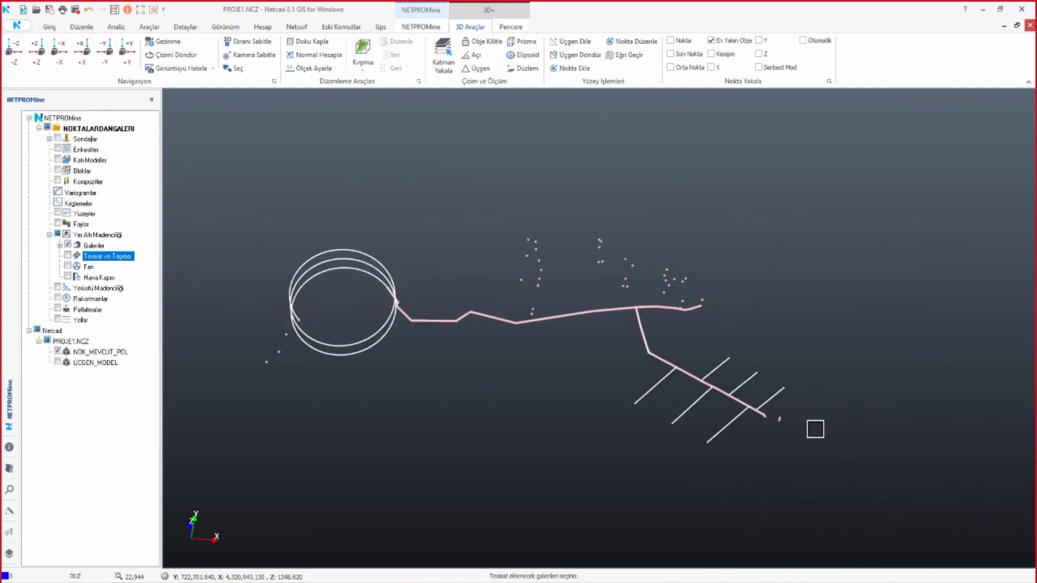
left_click(679, 417)
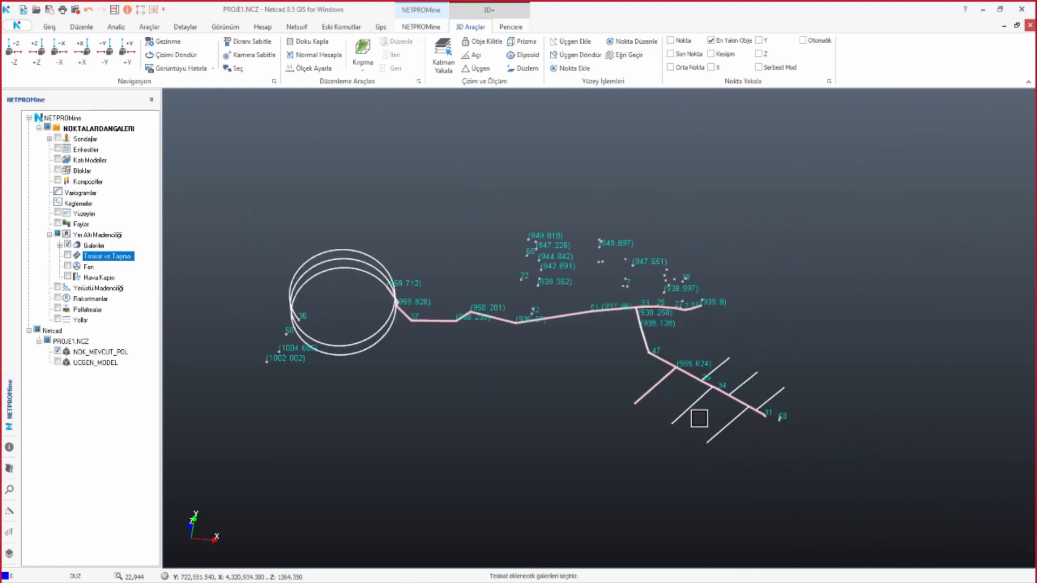
left_click(730, 427)
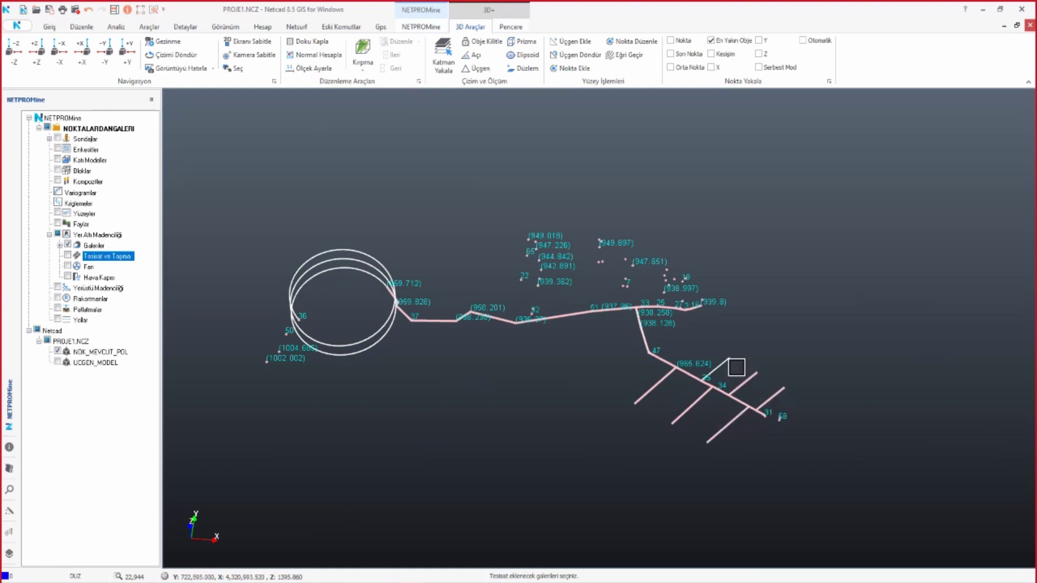
right_click(754, 343)
- Name the second installation HAVALANDIRMA with size 1 and type Basınçlı Hava
right_click(682, 309)
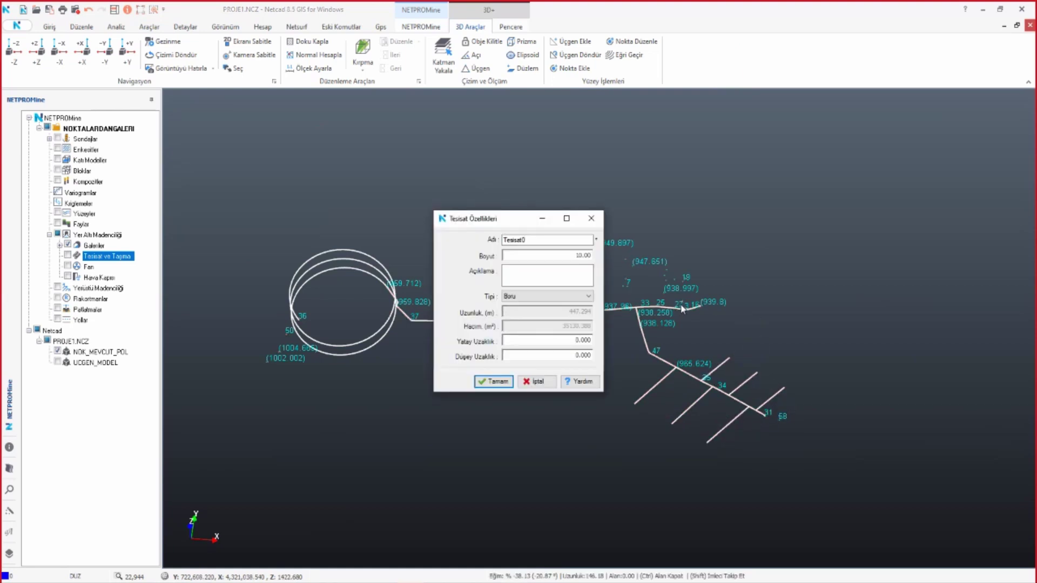
double_click(556, 243)
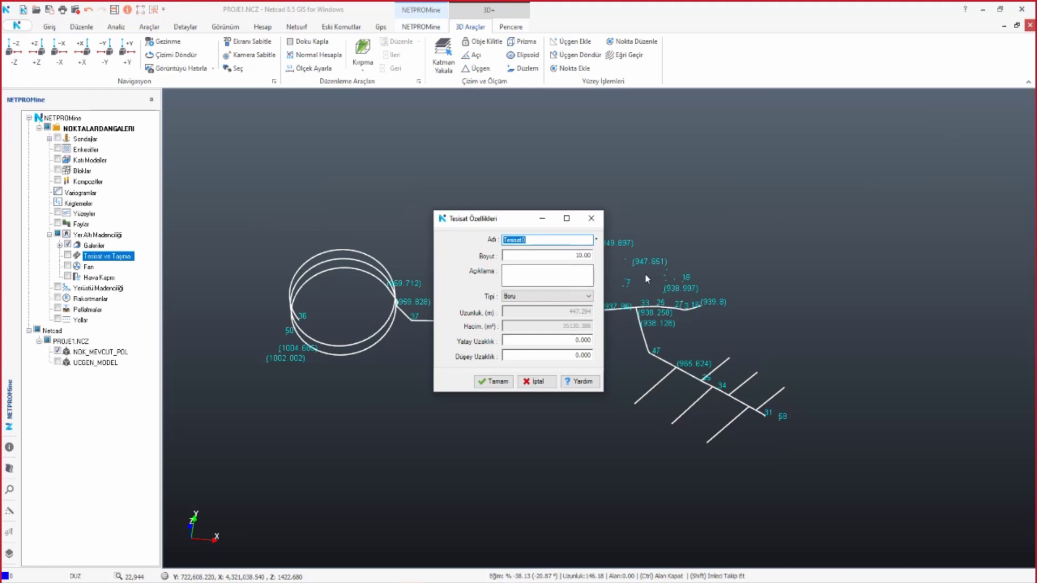
type("HAVALANDIRMA")
double_click(578, 255)
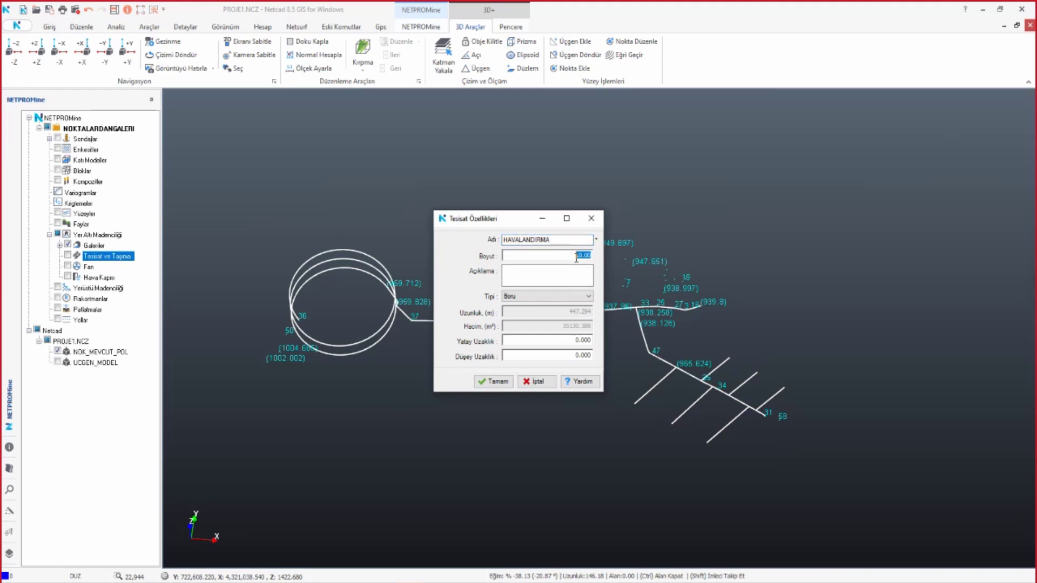
type("1")
left_click(528, 297)
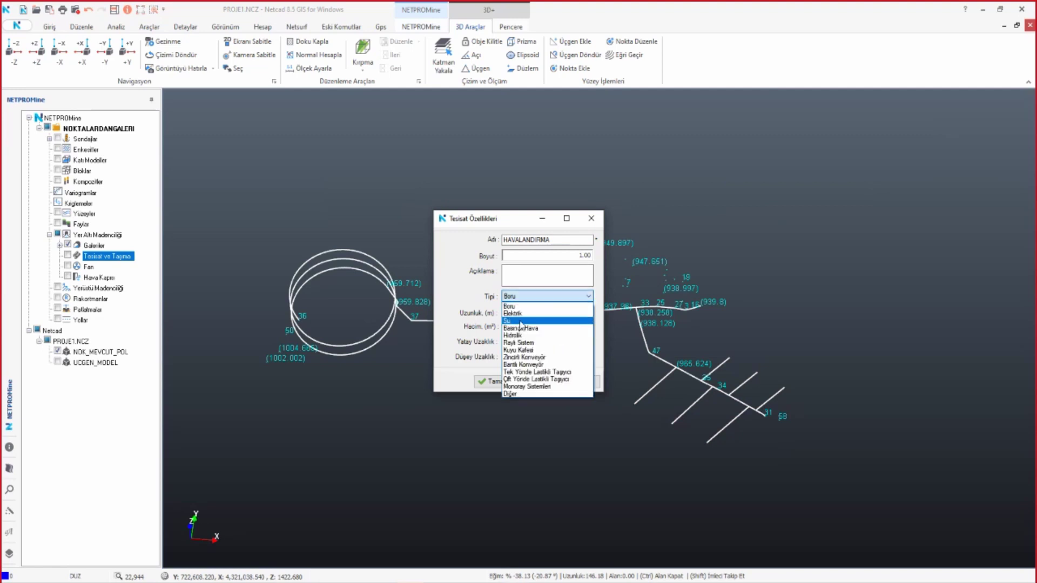
left_click(521, 329)
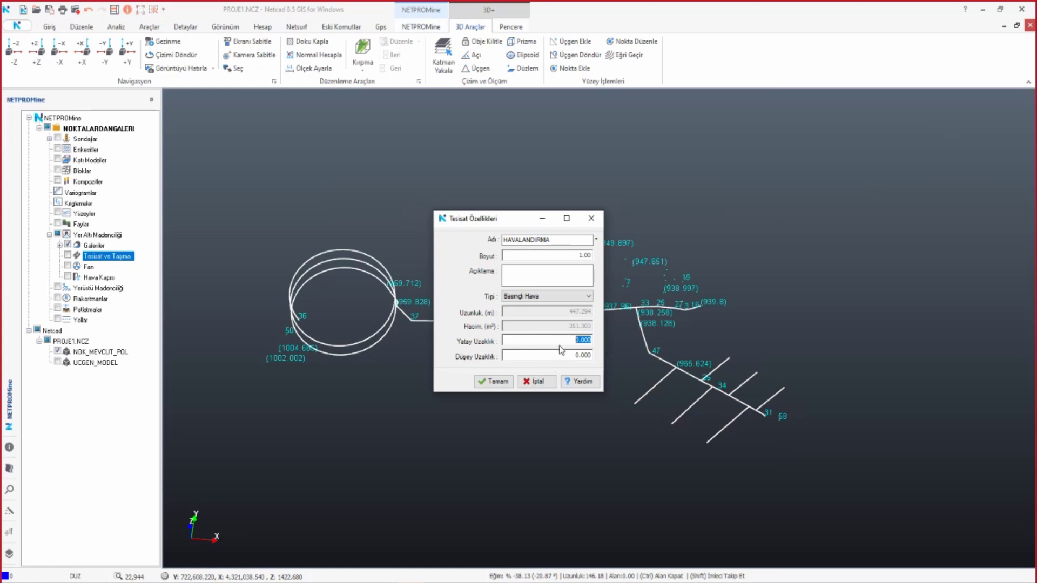
- Set its vertical offset to 4, confirm, and dismiss the 'Galeri Seçiniz!' warning
key("Tab")
type("4")
left_click(491, 384)
left_click(519, 345)
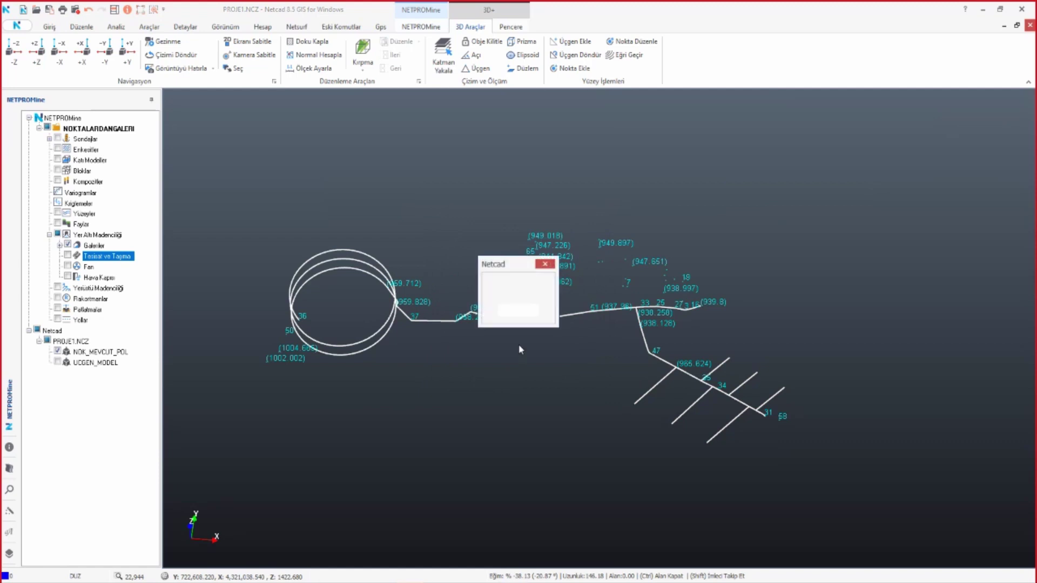
left_click(517, 310)
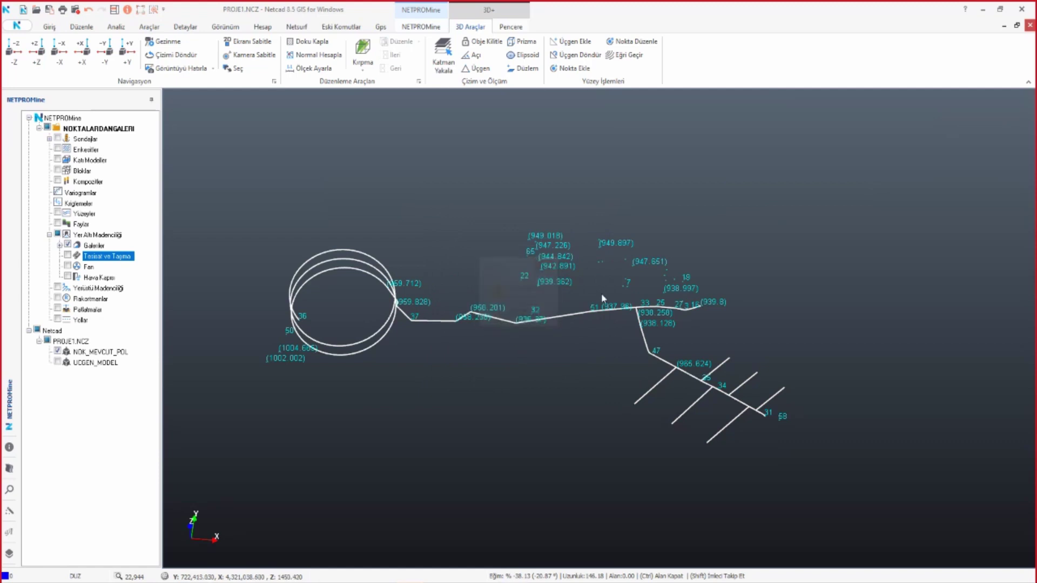
scroll(601, 293, "up", 2)
- Start another gallery installation and pick the lower gallery line to carry it
right_click(96, 259)
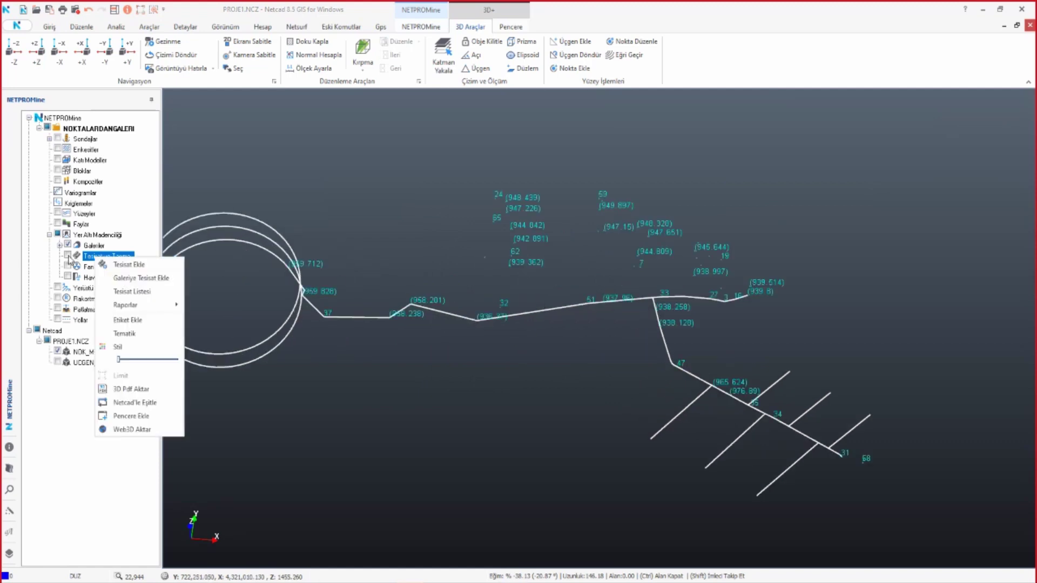
left_click(130, 279)
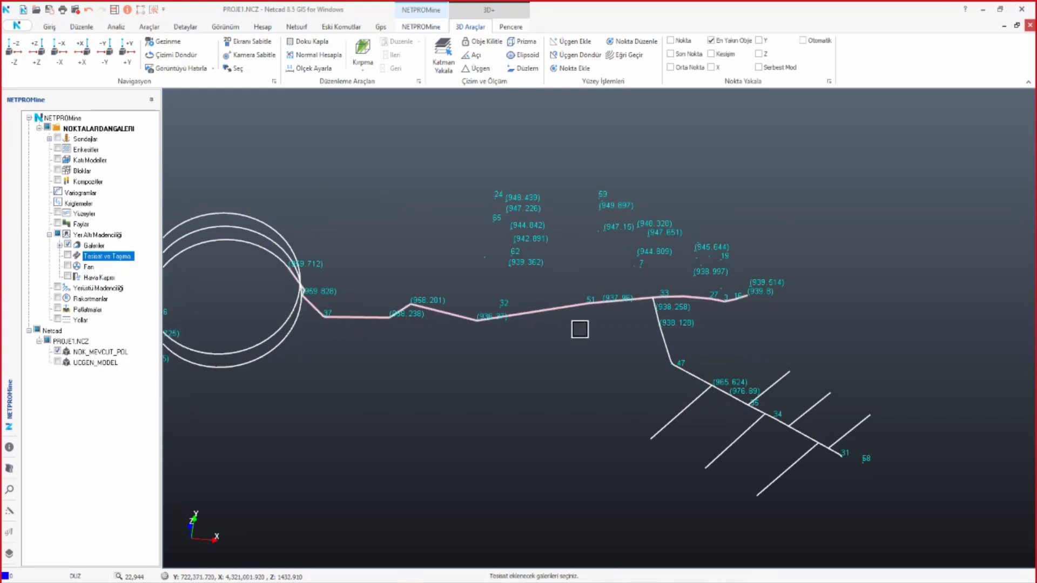
scroll(683, 378, "up", 3)
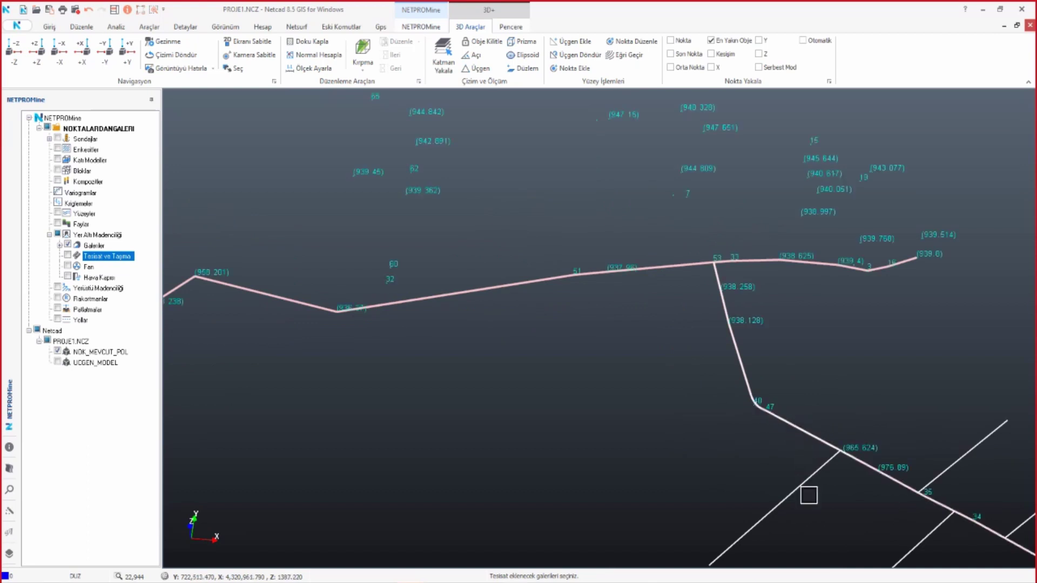
scroll(806, 427, "down", 1)
left_click(806, 428)
- Create the HAVA installation: Basınçlı Hava type, size 1, vertical offset 4
right_click(729, 321)
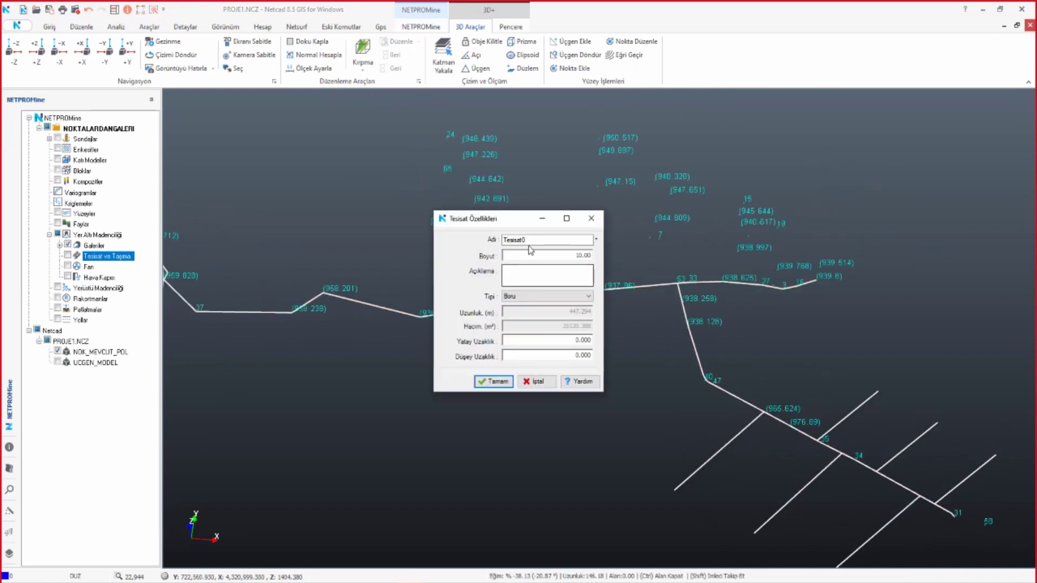
type("HAVA")
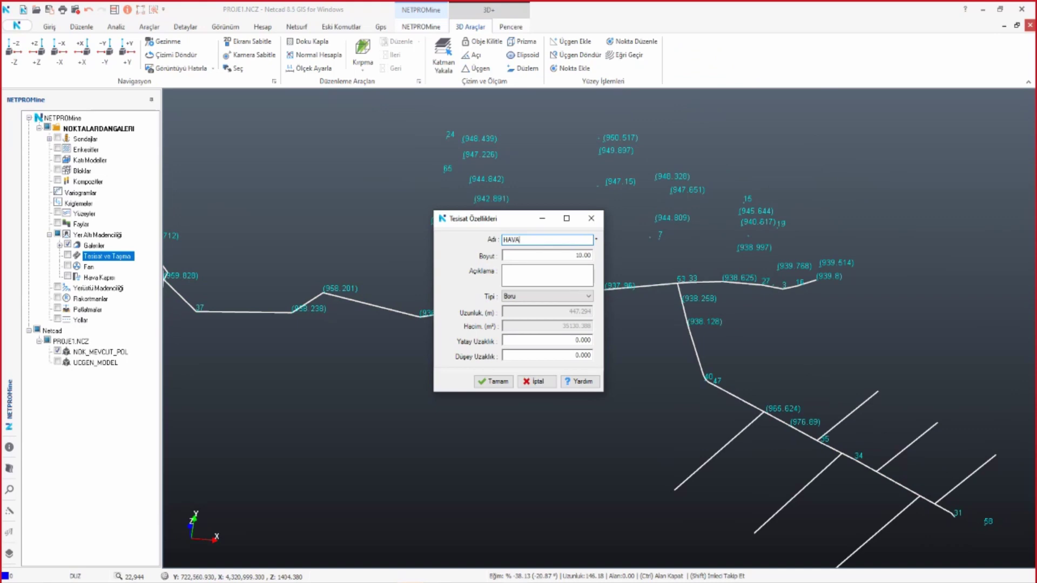
double_click(578, 255)
type("1")
left_click(530, 296)
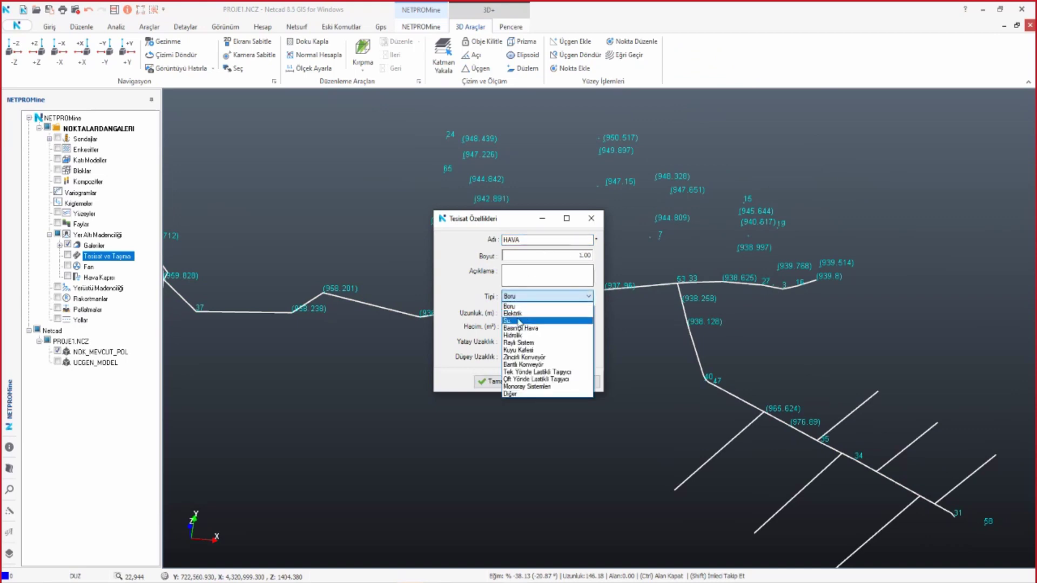
left_click(518, 328)
left_click(556, 340)
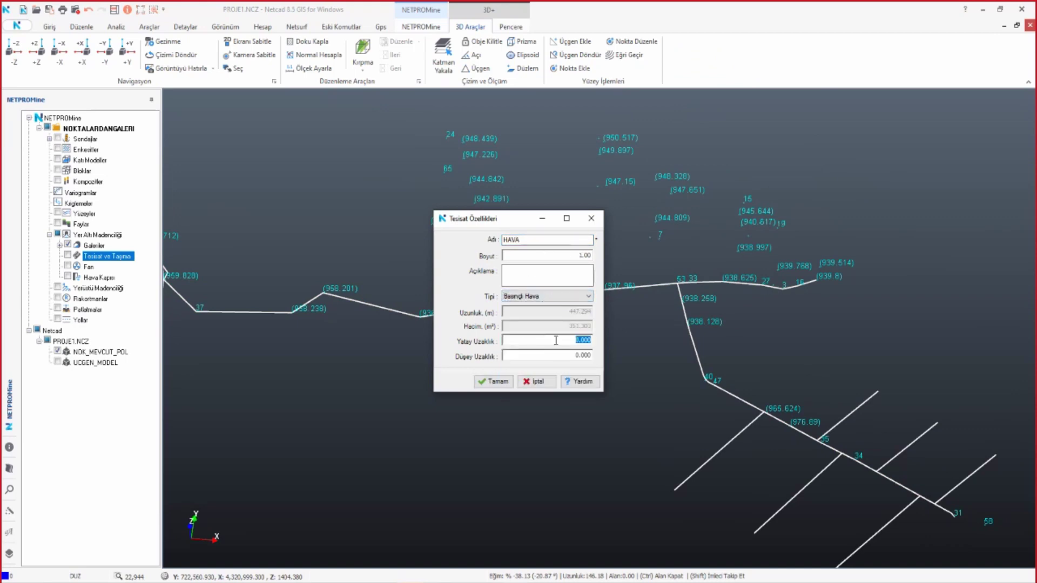
double_click(553, 354)
type("4")
left_click(496, 382)
- Create a new by-value thematic map on the installations' tipi field and generate its styles
scroll(572, 366, "down", 3)
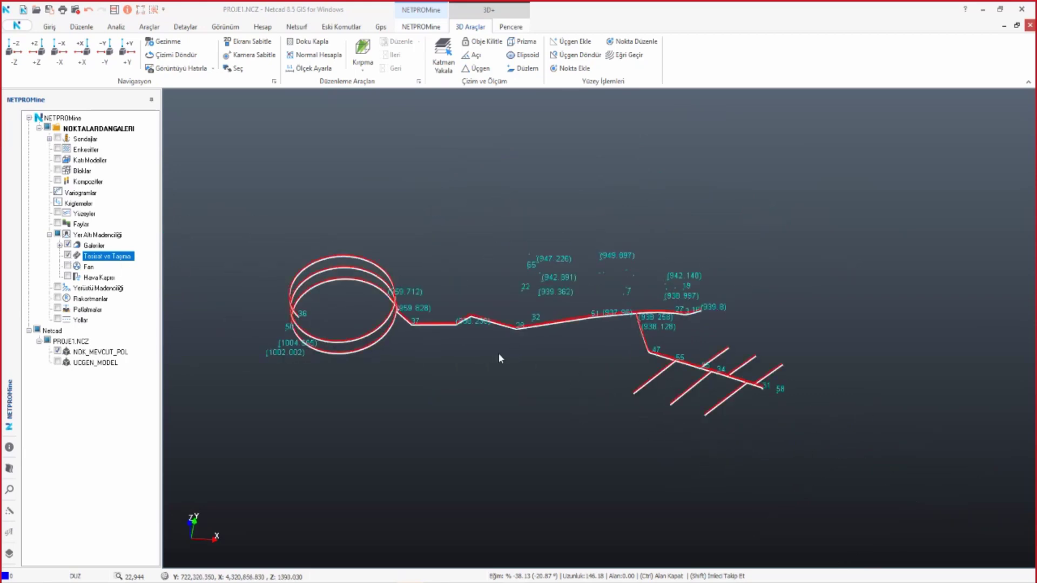
mouse_move(498, 353)
middle_mouse_down()
mouse_move(492, 290)
mouse_move(571, 371)
mouse_move(595, 442)
mouse_move(610, 445)
middle_mouse_up()
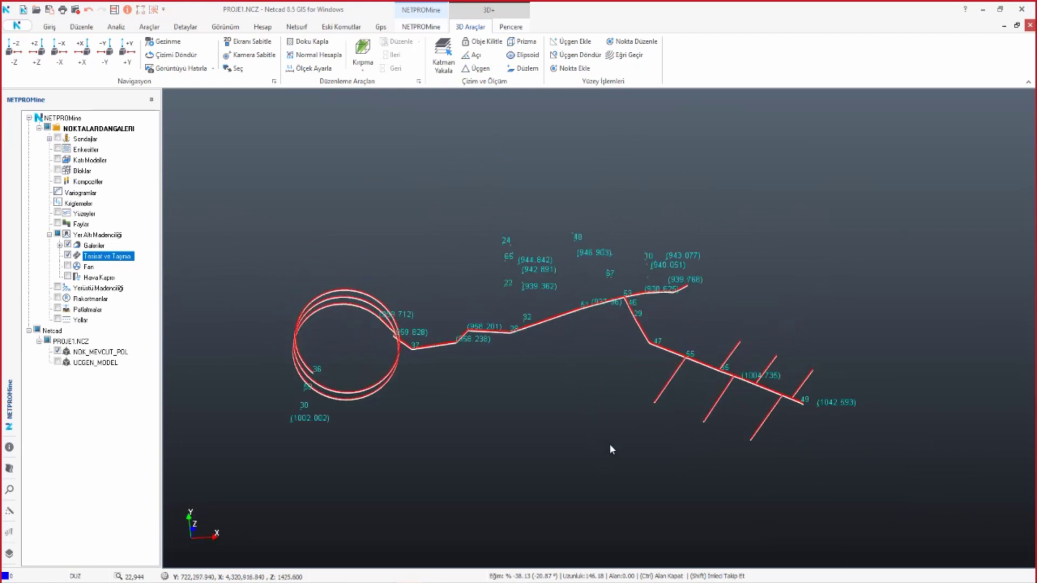
right_click(99, 258)
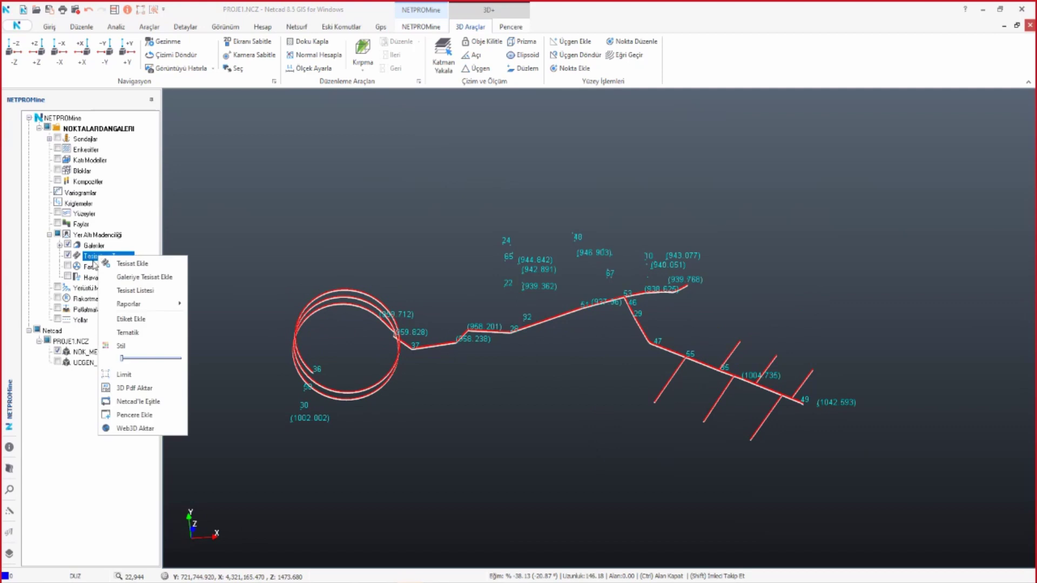
left_click(129, 336)
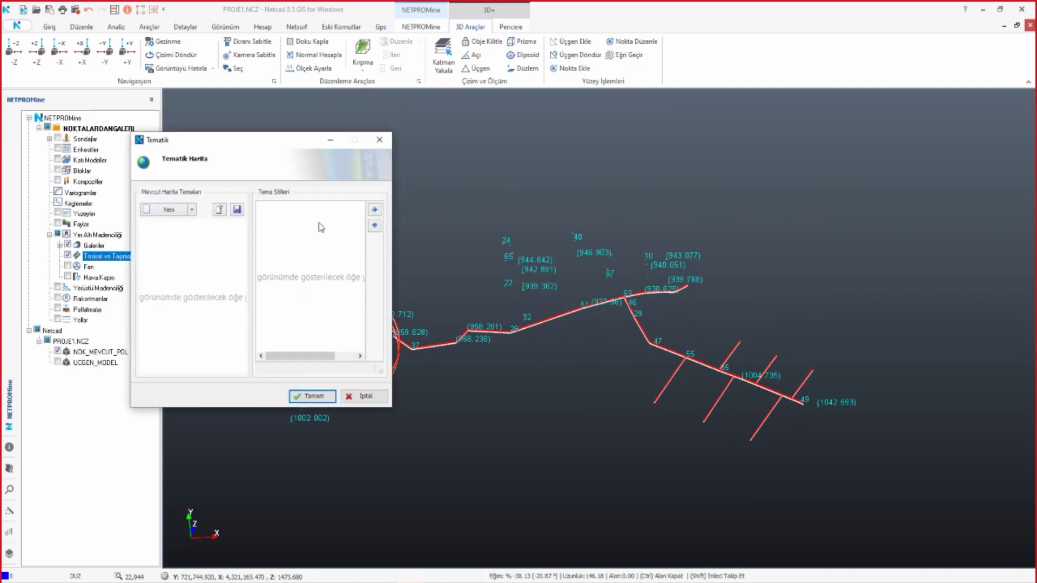
left_click(164, 210)
left_click(164, 223)
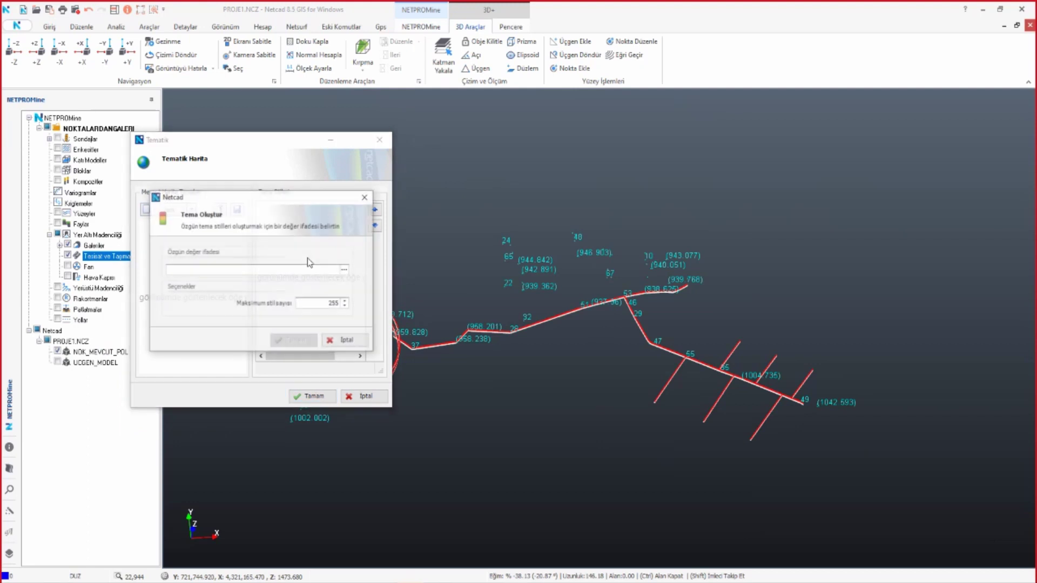
left_click(343, 269)
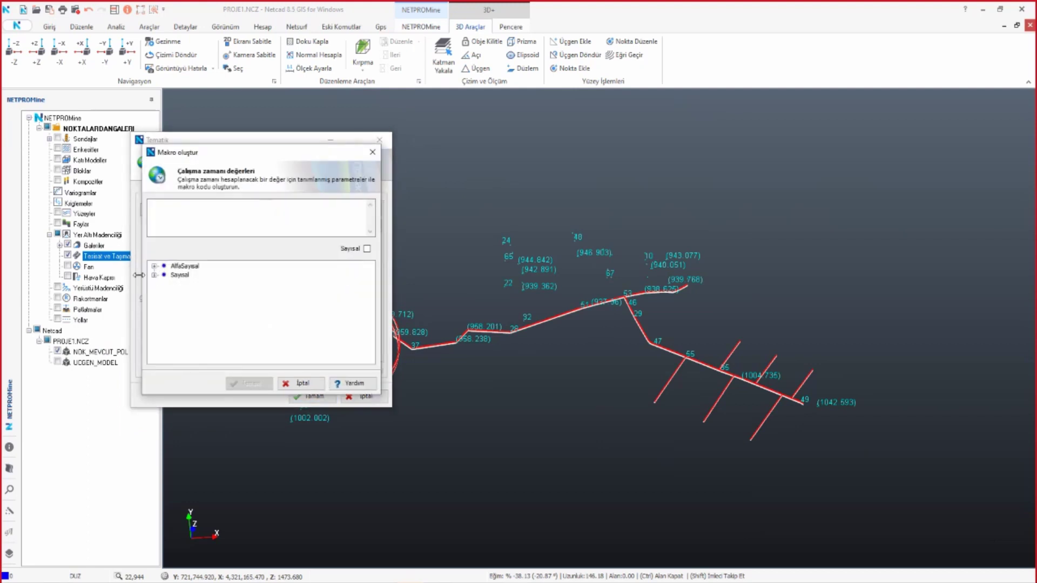
left_click(154, 266)
double_click(185, 284)
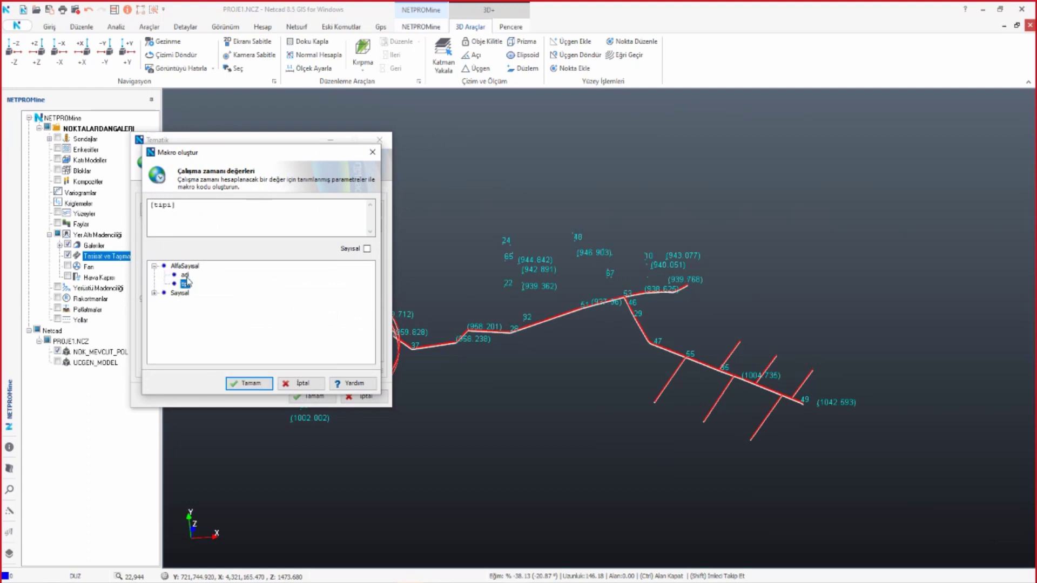
left_click(264, 384)
left_click(289, 344)
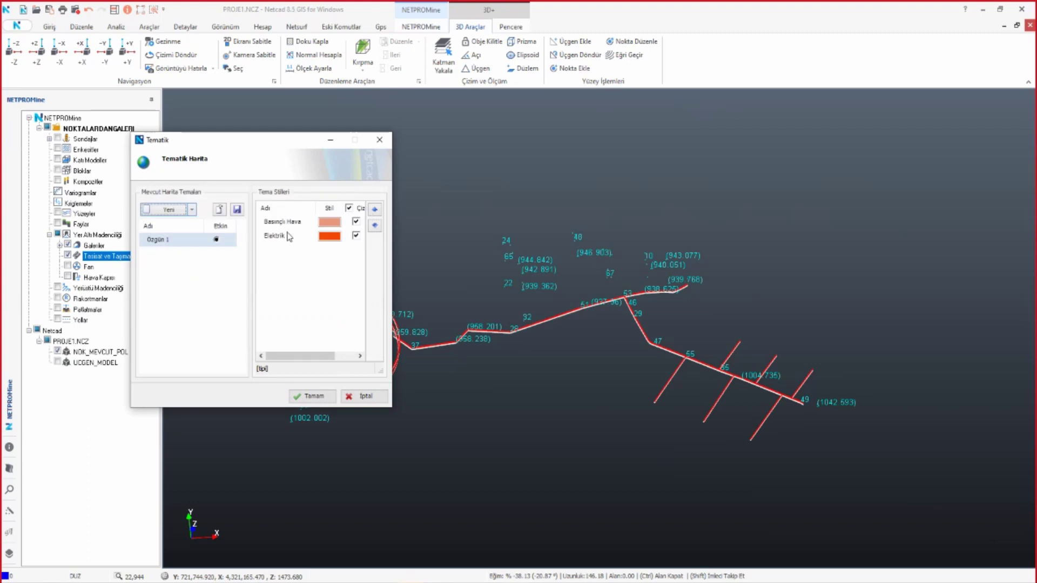
- Colour Elektrik blue and Basınçlı Hava white, then apply the theme and view from the side
double_click(327, 238)
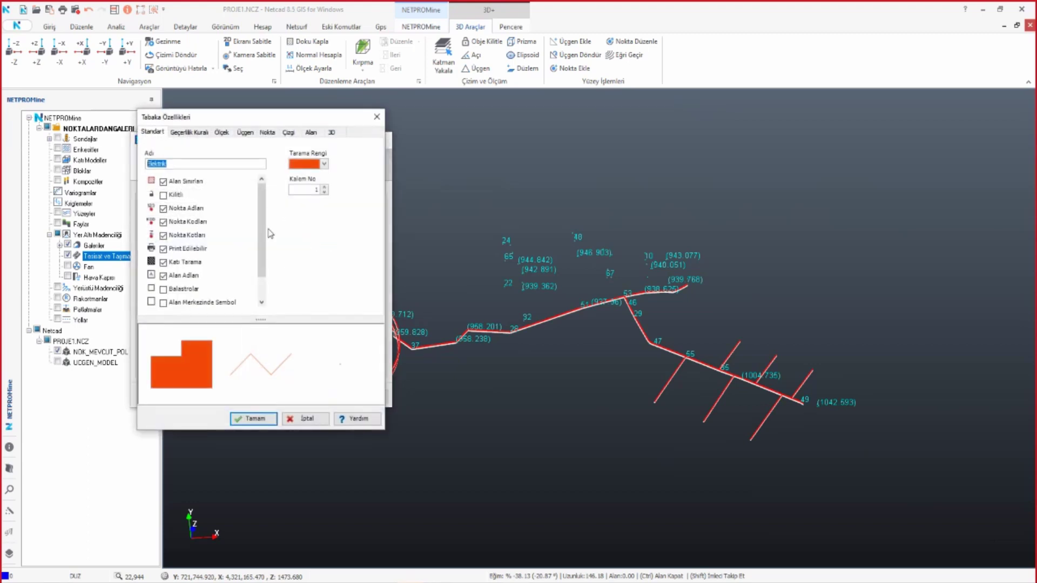
left_click(324, 164)
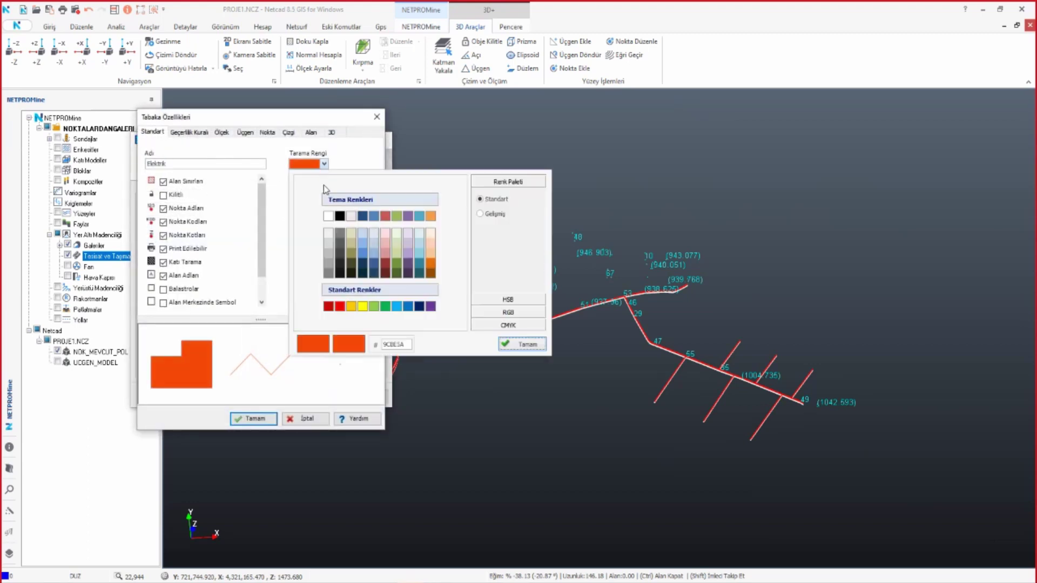
double_click(355, 263)
left_click(247, 419)
left_click(336, 224)
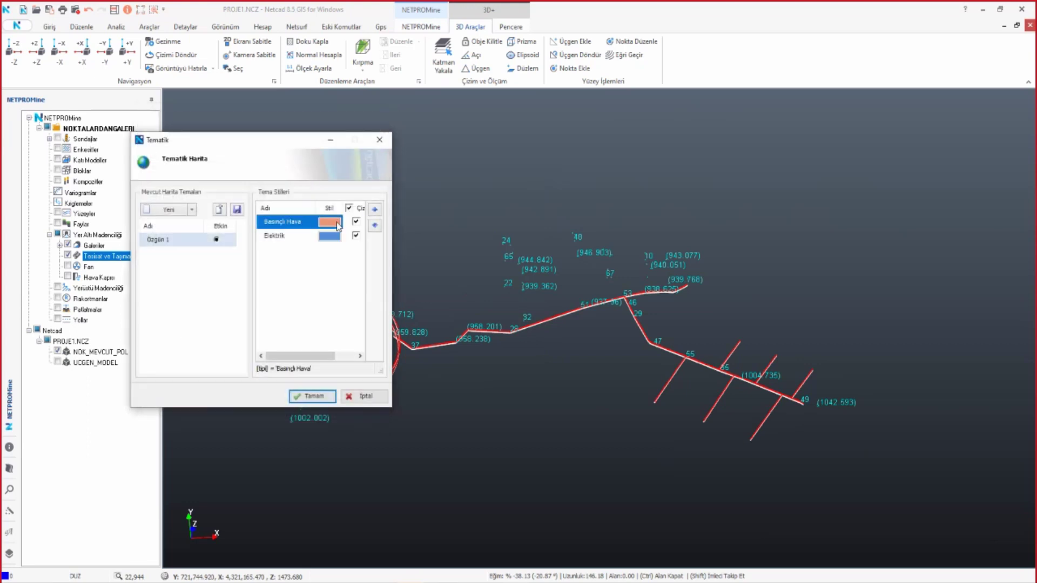
double_click(332, 225)
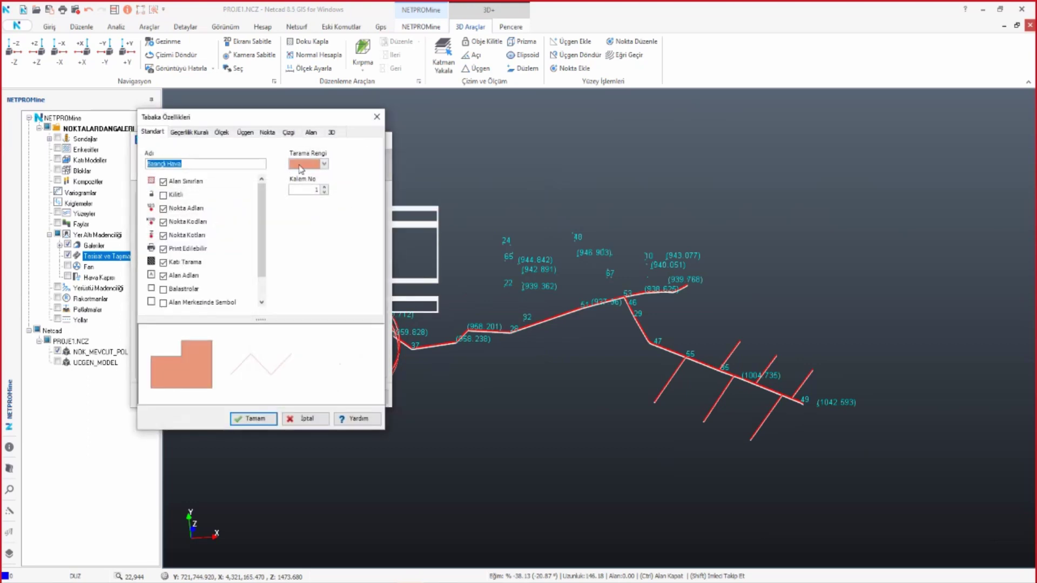
left_click(324, 164)
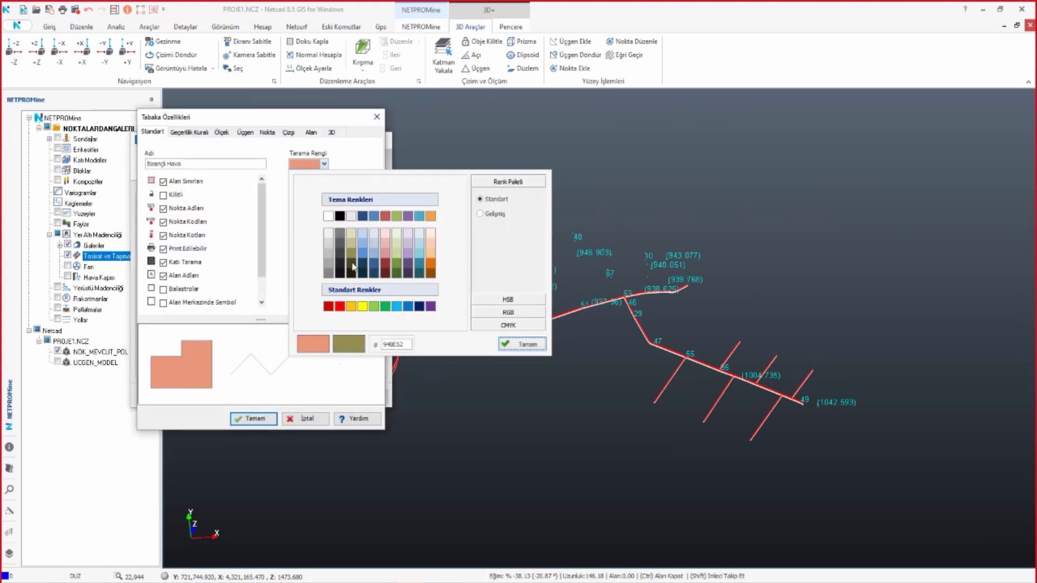
left_click(328, 218)
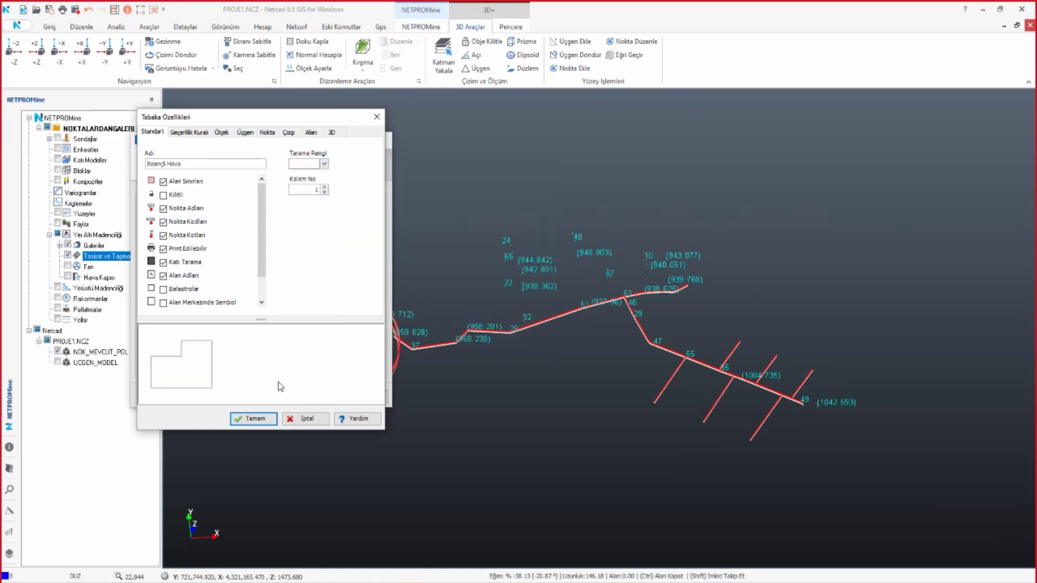
left_click(261, 419)
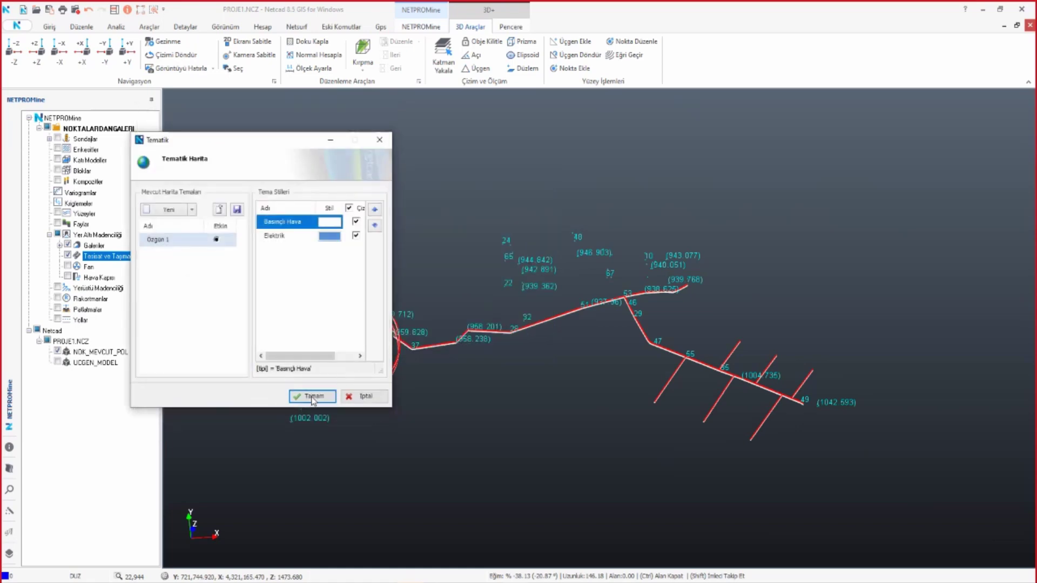
left_click(312, 397)
middle_click_drag(463, 397, 439, 248)
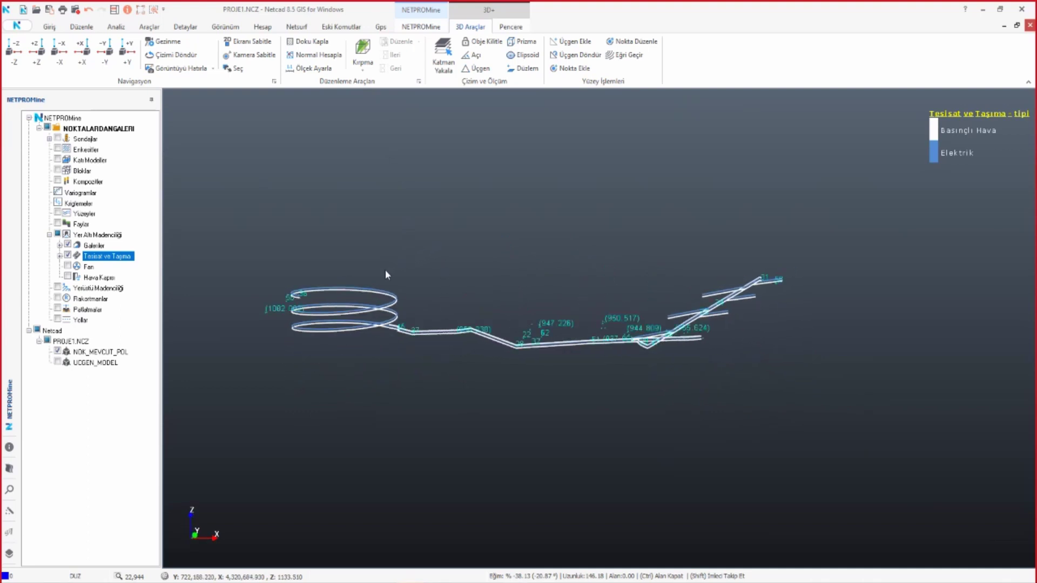
- Regenerate the gallery profiles from the Galeriler layer menu
scroll(405, 338, "up", 2)
scroll(390, 358, "up", 2)
scroll(347, 378, "up", 2)
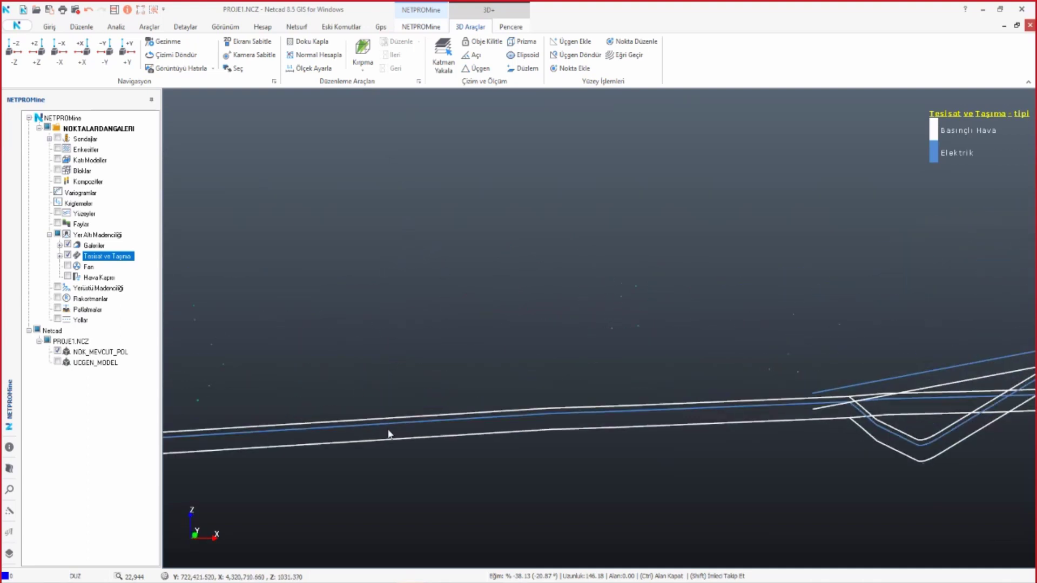
scroll(389, 427, "up", 2)
scroll(452, 358, "up", 1)
scroll(467, 370, "down", 2)
scroll(464, 362, "down", 2)
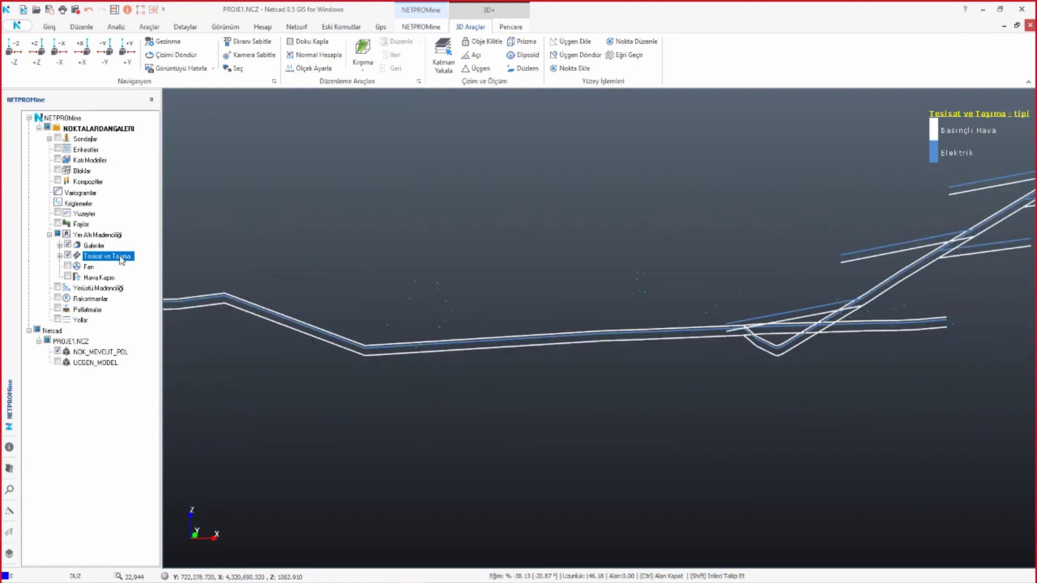
right_click(92, 246)
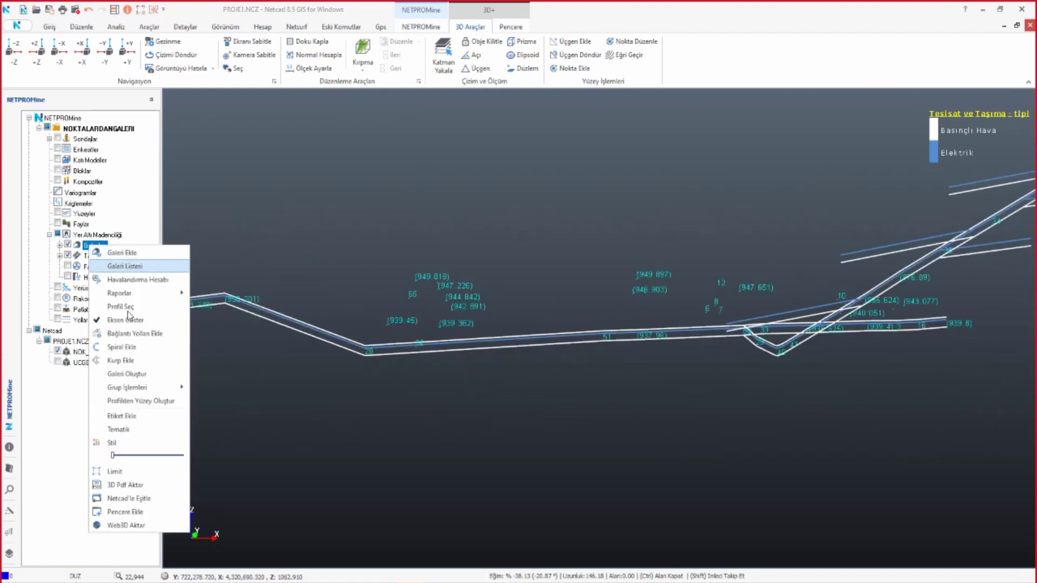
left_click(121, 321)
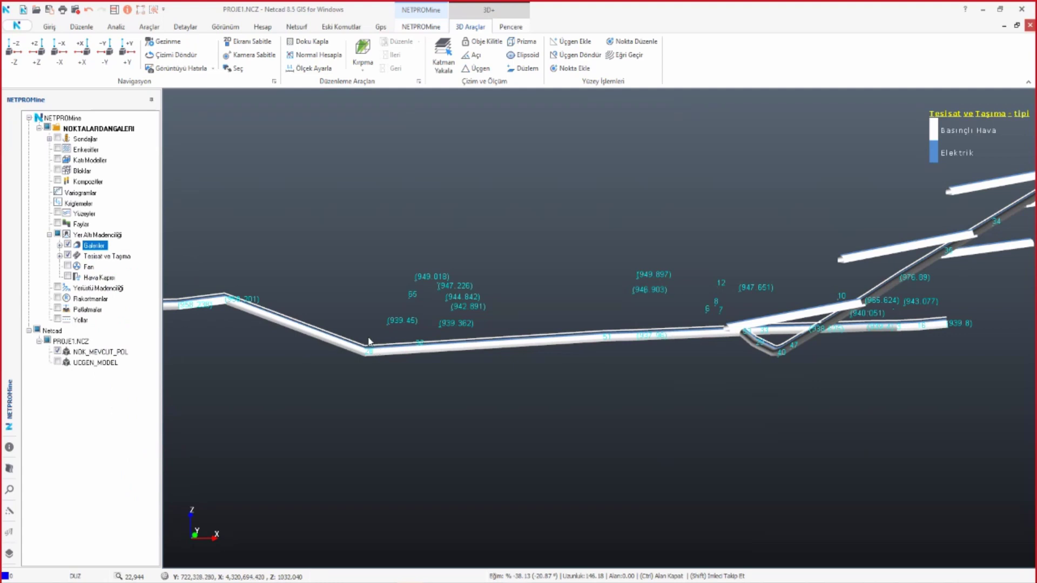
mouse_move(371, 343)
left_mouse_down()
mouse_move(271, 331)
mouse_move(367, 344)
mouse_move(358, 297)
left_mouse_up()
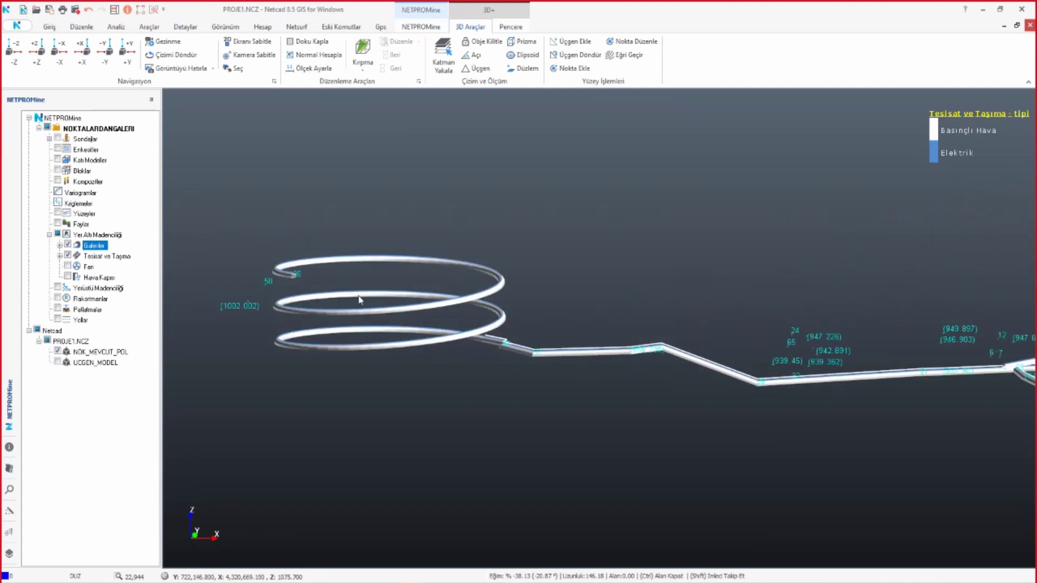
- Make the gallery tubes slightly transparent and switch to a straight-down top view
right_click(92, 247)
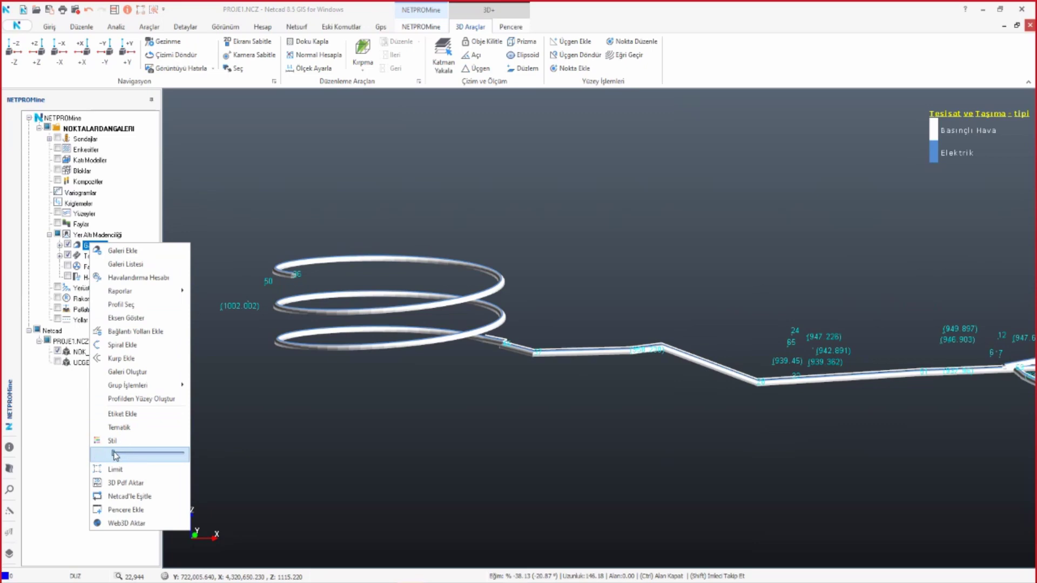
left_click_drag(124, 457, 143, 455)
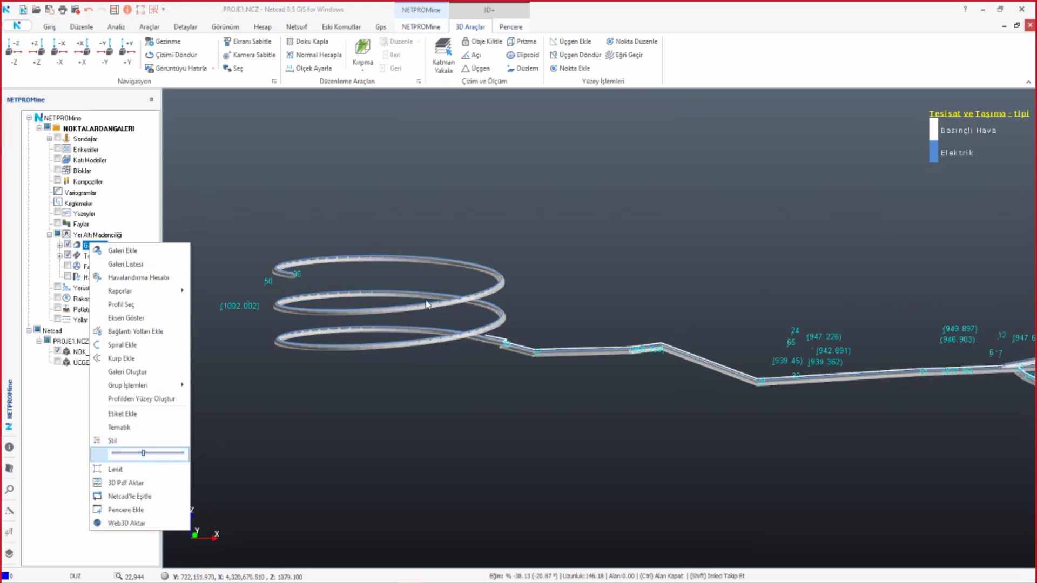
scroll(314, 272, "up", 2)
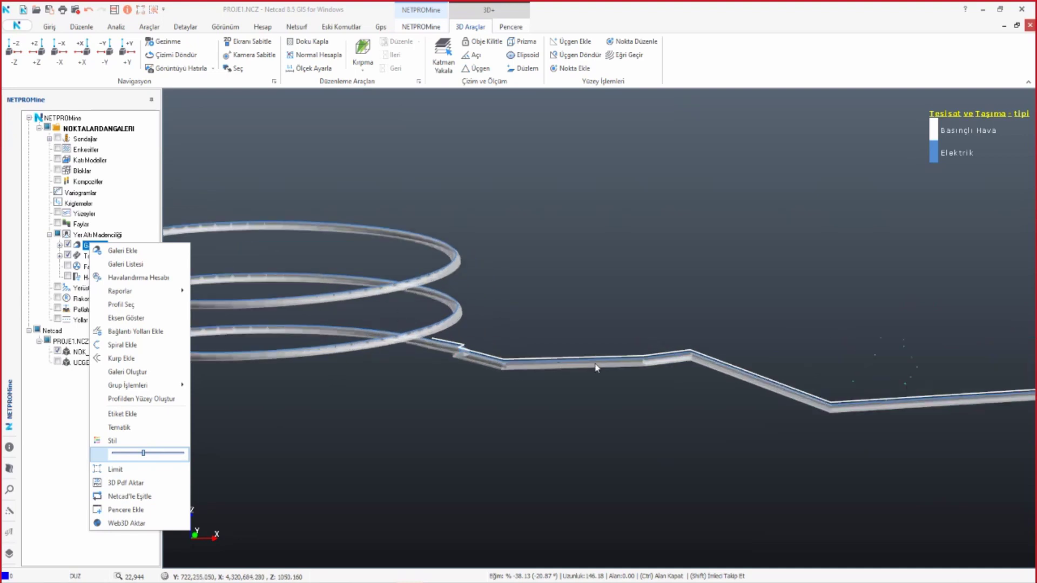
middle_click_drag(799, 392, 540, 312)
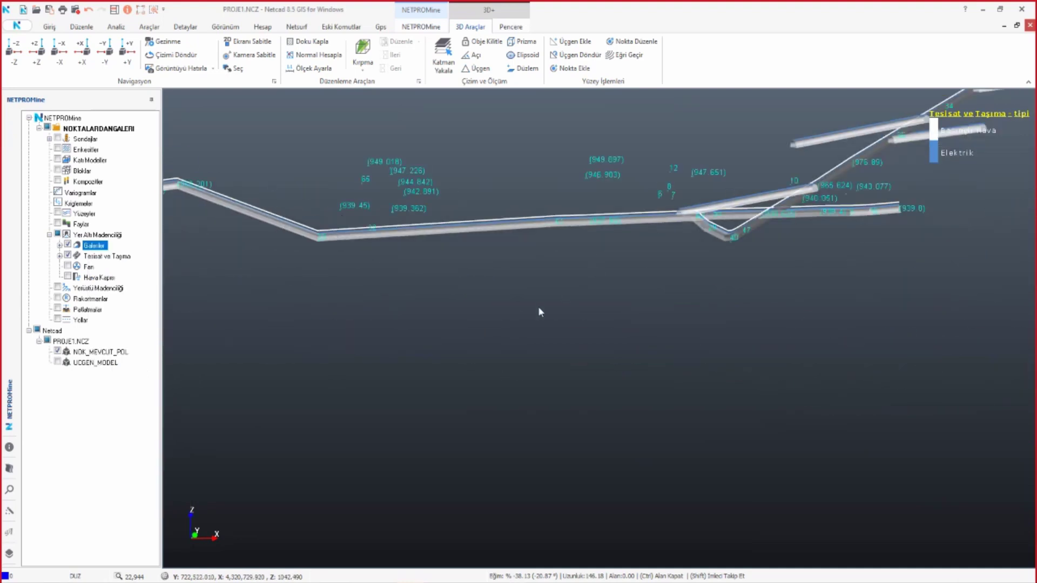
scroll(664, 249, "down", 2)
left_click_drag(478, 309, 490, 417)
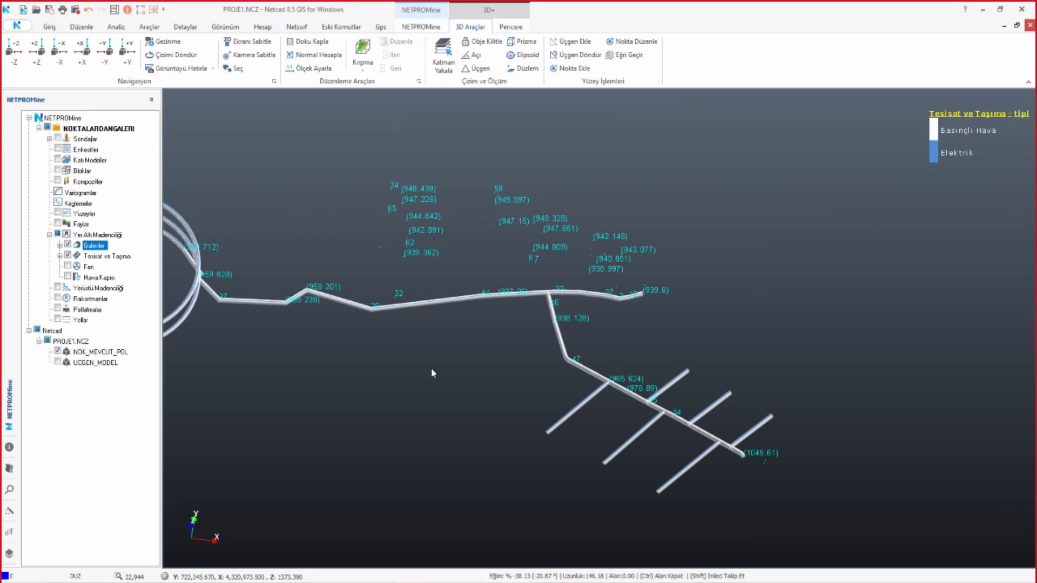
left_click(15, 50)
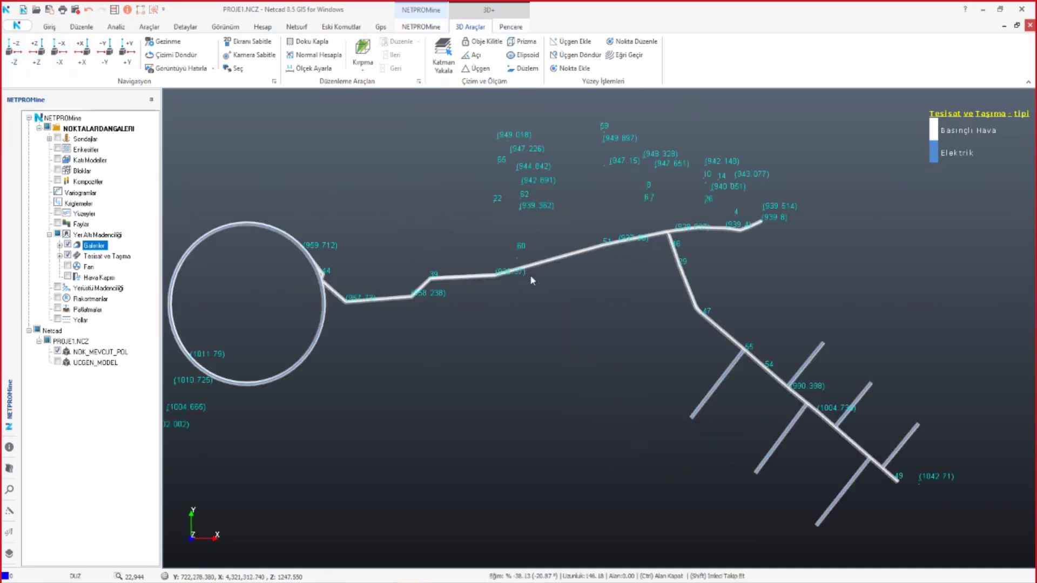
left_click(511, 28)
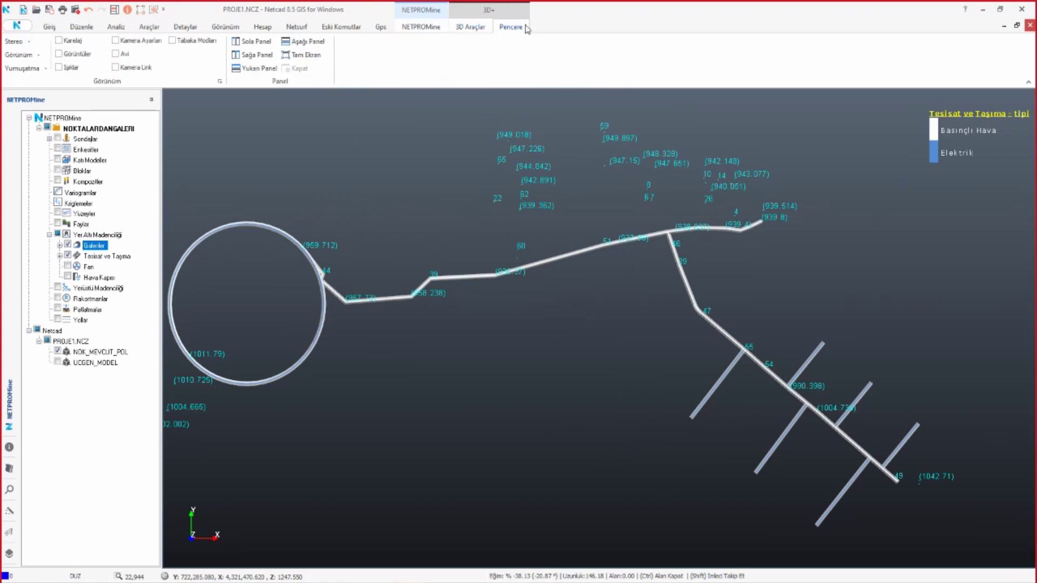
- Turn on the Karelaj coordinate grid and tilt into a perspective view over it
left_click(58, 40)
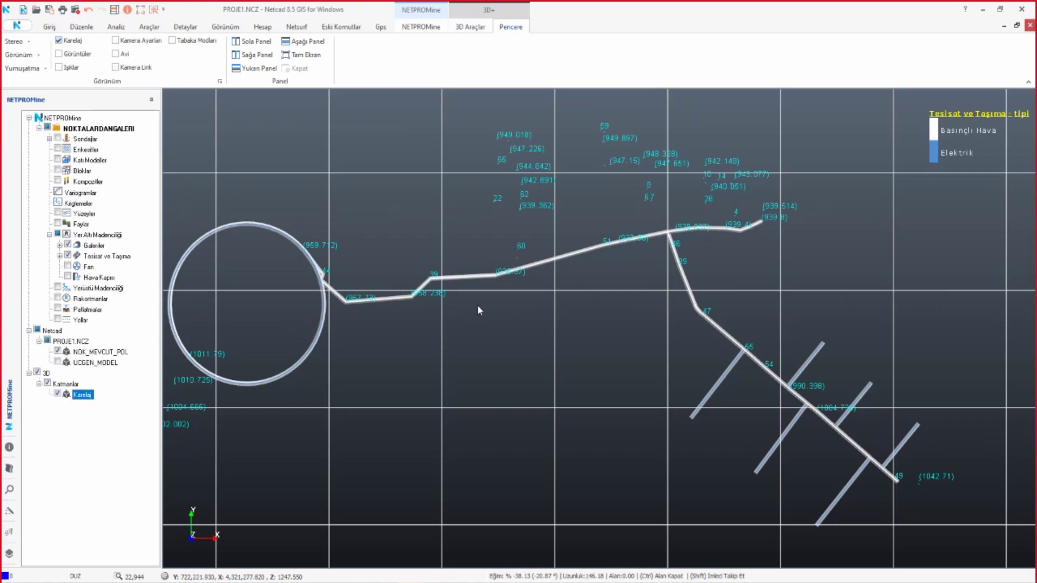
scroll(477, 305, "down", 5)
middle_click_drag(533, 366, 537, 294)
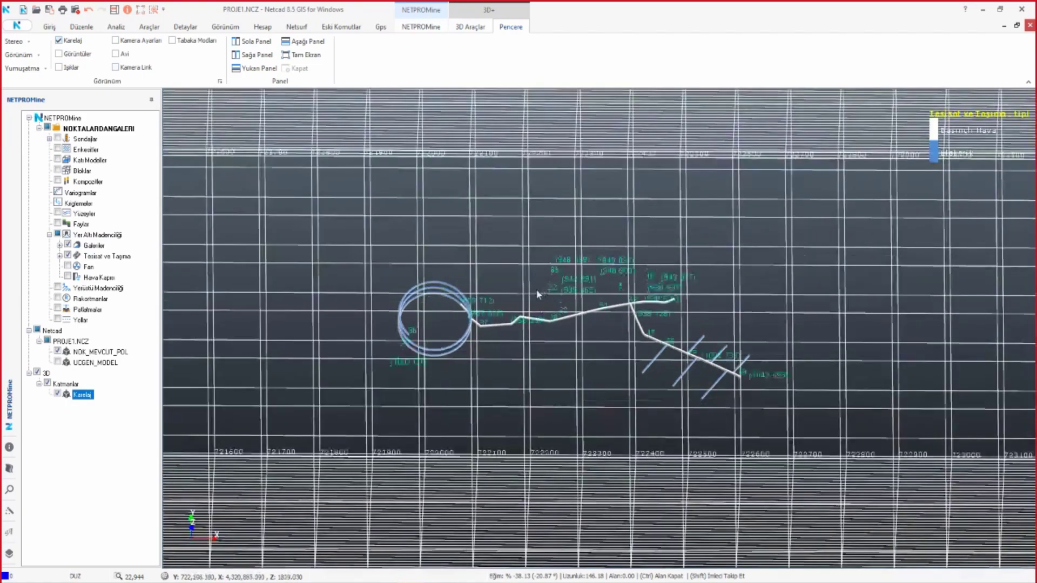
scroll(536, 292, "down", 3)
scroll(551, 289, "down", 5)
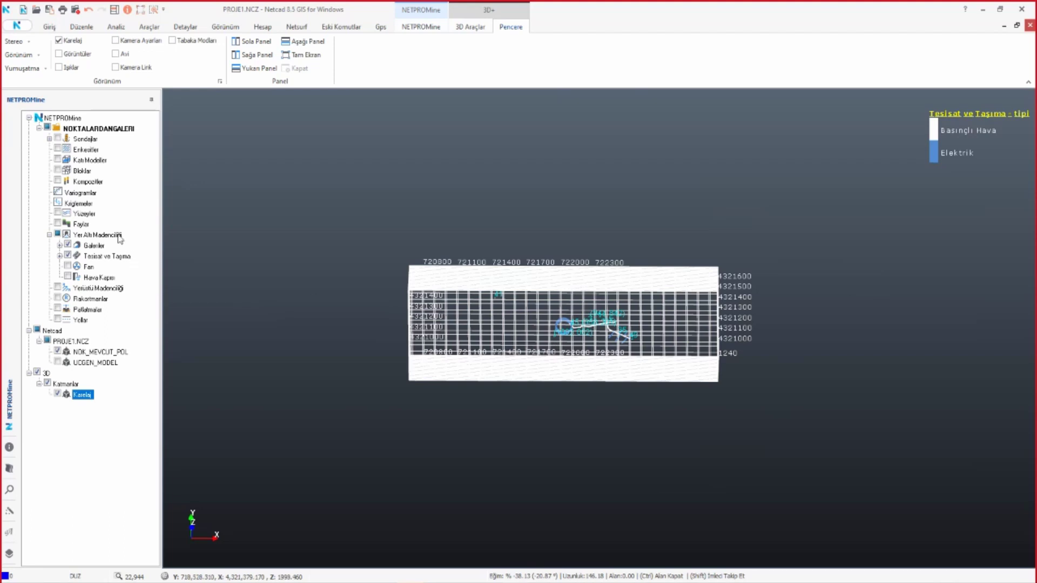
- Show the UCGEN_MODEL terrain surface with transparency set to 46
left_click(58, 362)
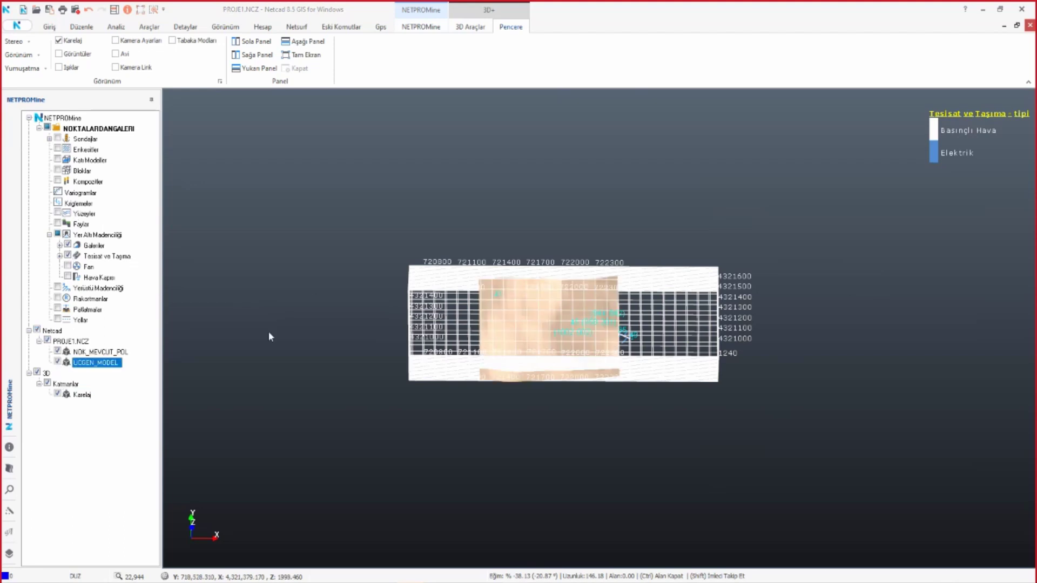
right_click(101, 367)
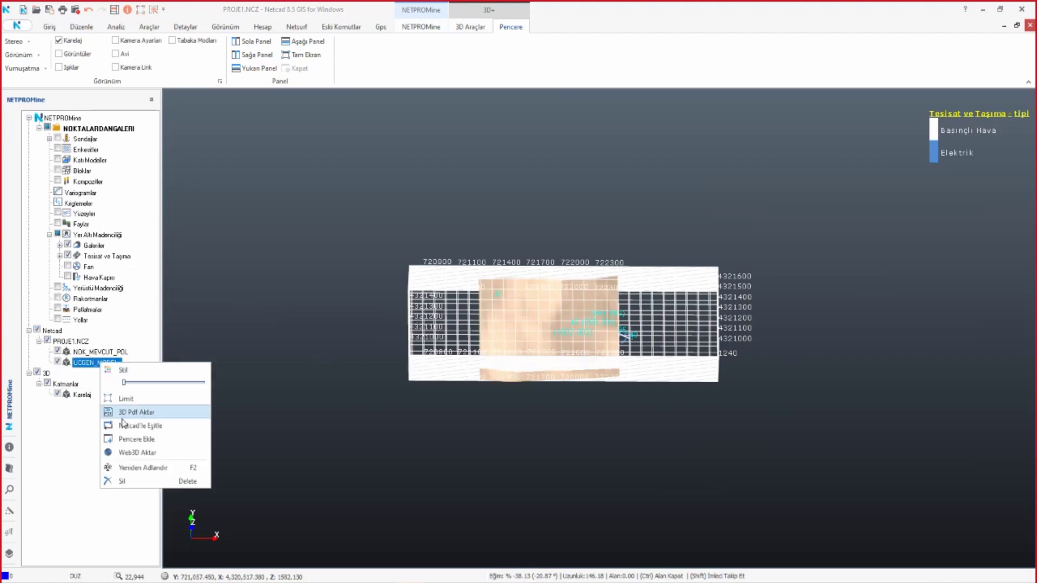
left_click_drag(148, 383, 268, 354)
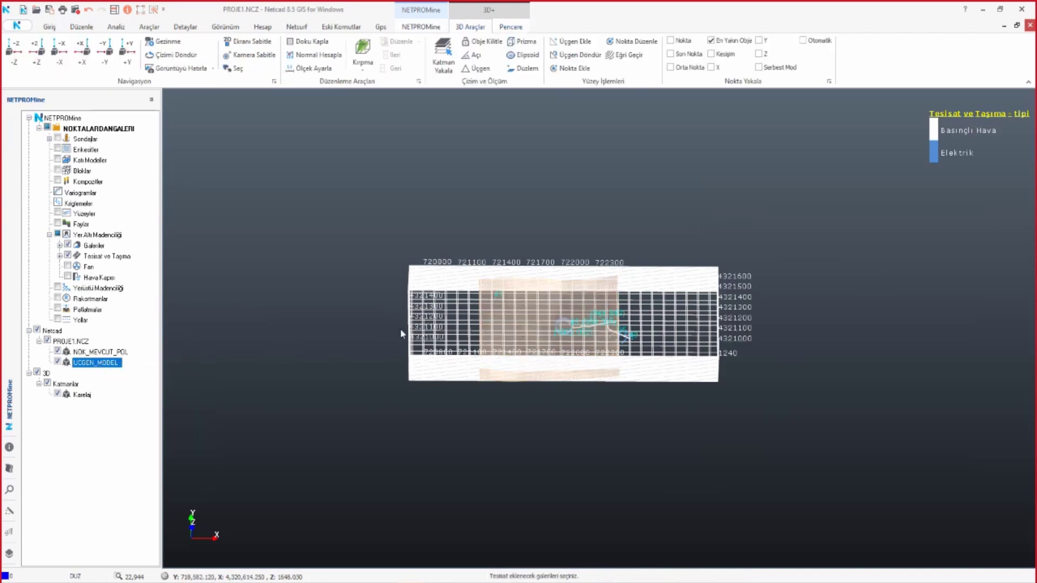
left_click(81, 395)
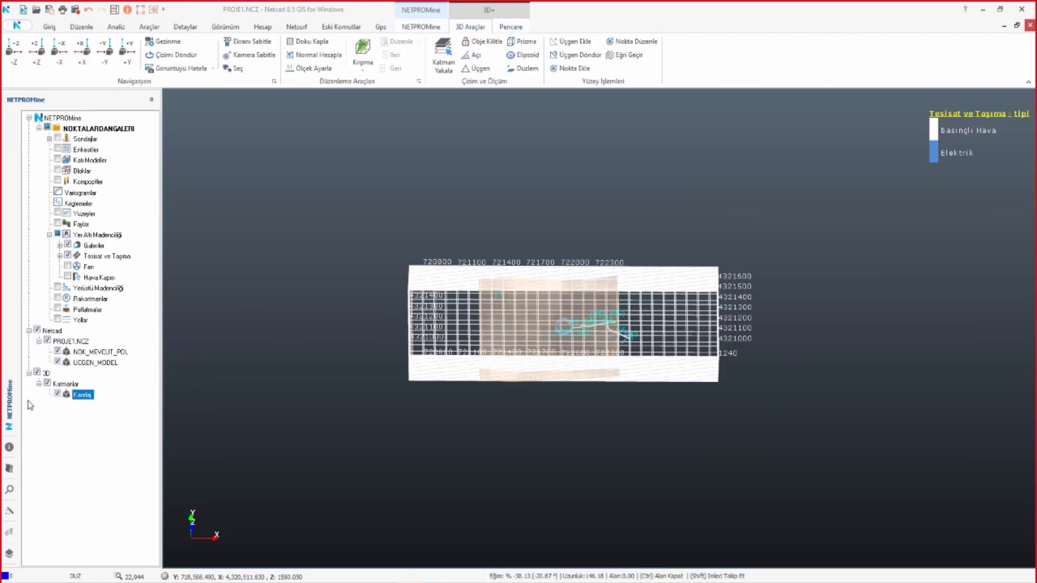
- Set the Karelaj grid spacing to 1000 in X and Y and 500 in Z
right_click(84, 396)
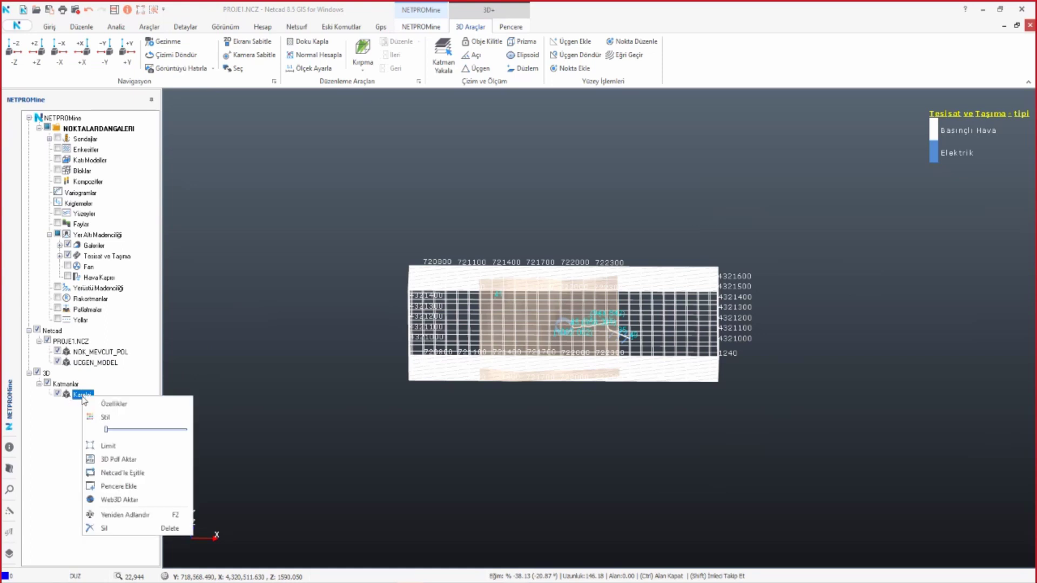
left_click(112, 406)
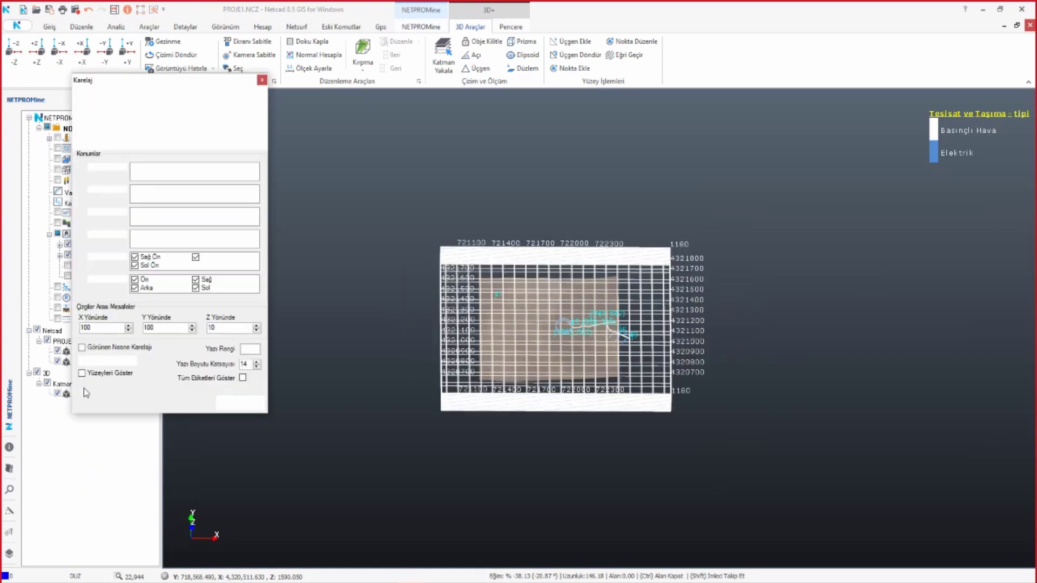
double_click(94, 326)
type("10")
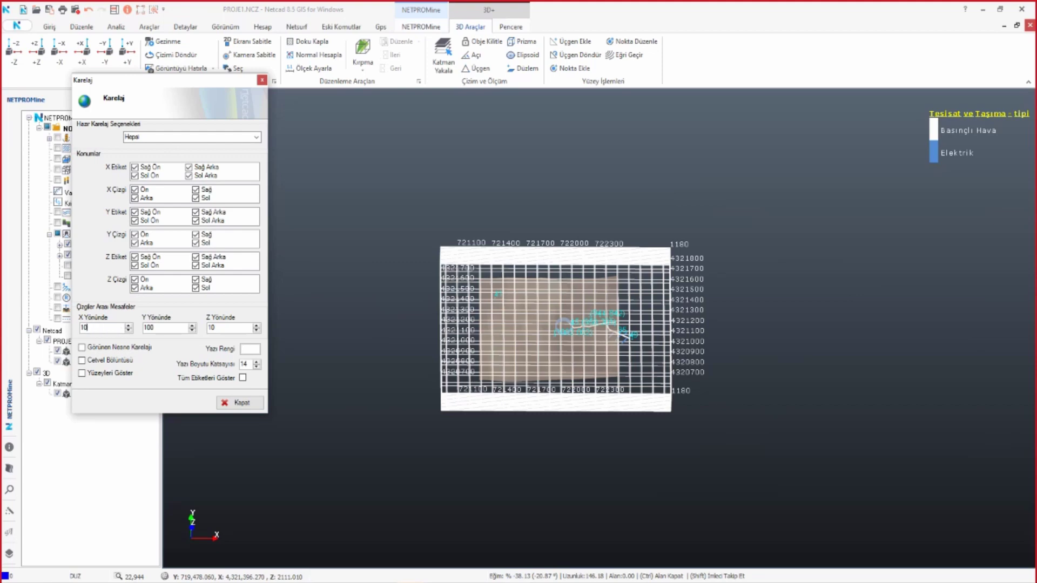
double_click(169, 328)
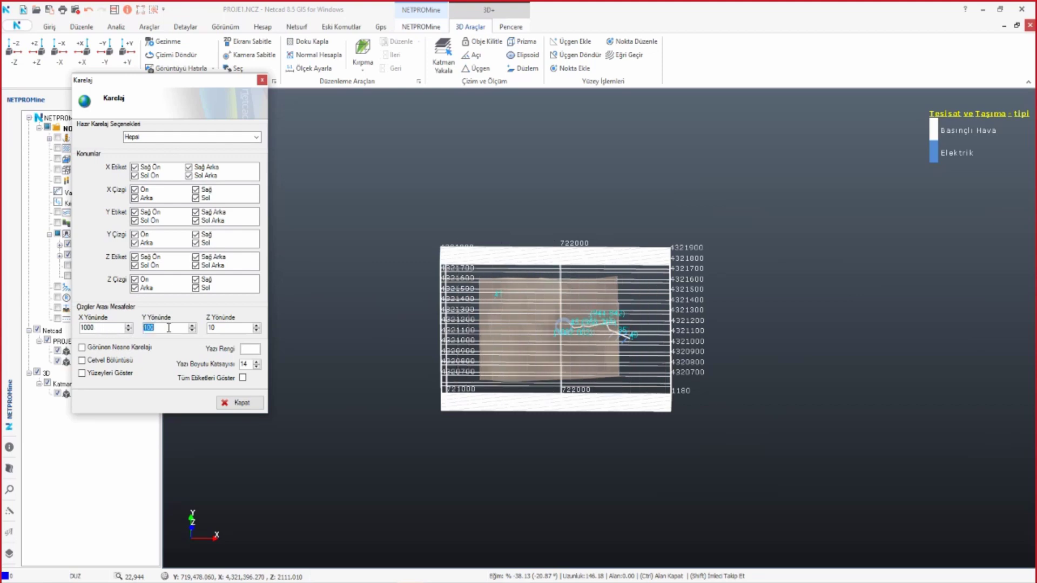
type("1")
key("BackSpace")
key("BackSpace")
double_click(229, 328)
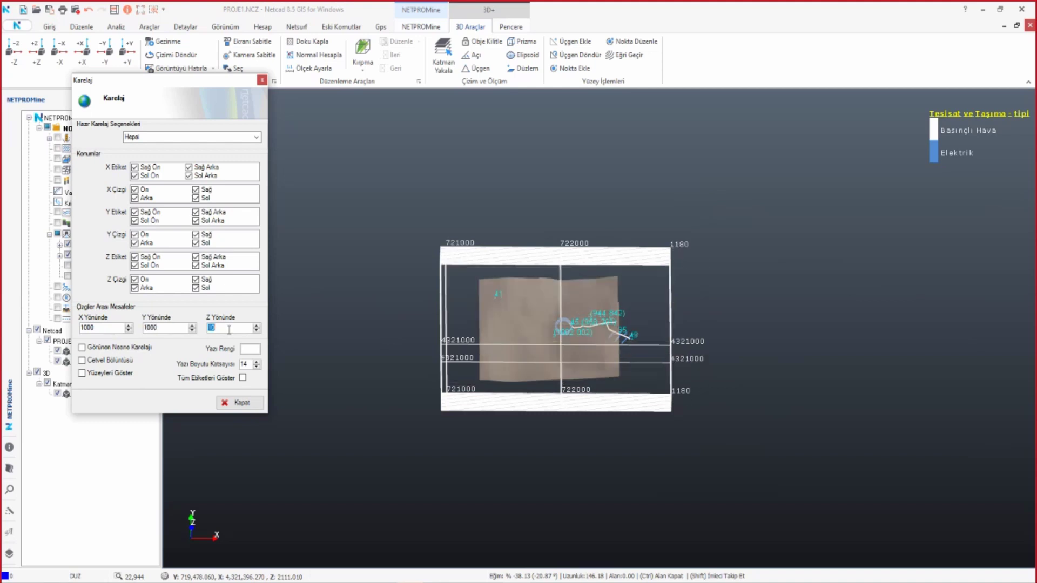
type("500")
- Fit the grid to visible objects (Görünen Nesne Karelajı) and show solid surfaces (Yüzeyleri Göster)
left_click_drag(523, 338, 514, 273)
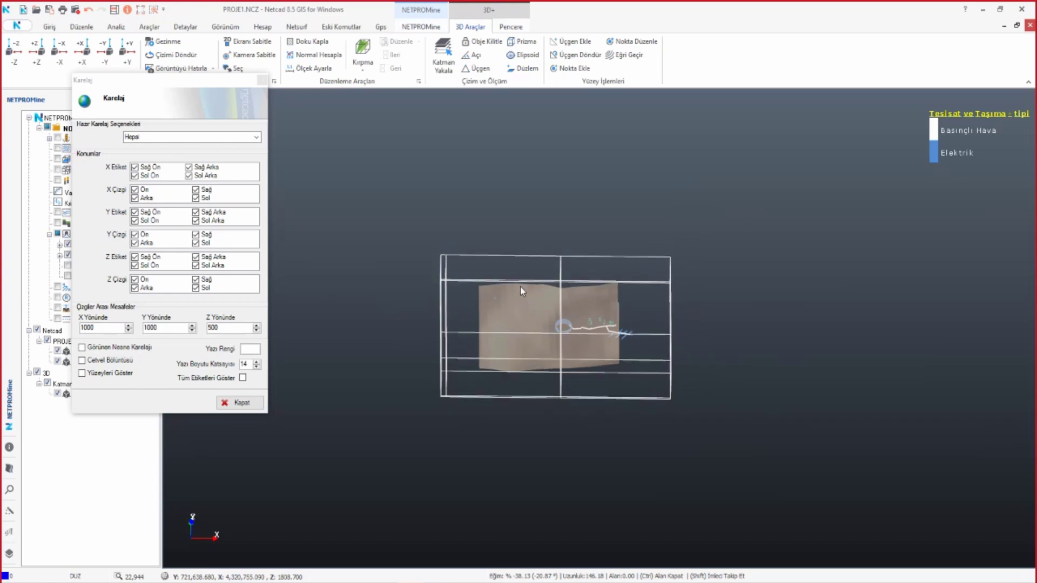
left_click(108, 348)
mouse_move(545, 345)
left_mouse_down()
mouse_move(543, 304)
mouse_move(550, 337)
left_mouse_up()
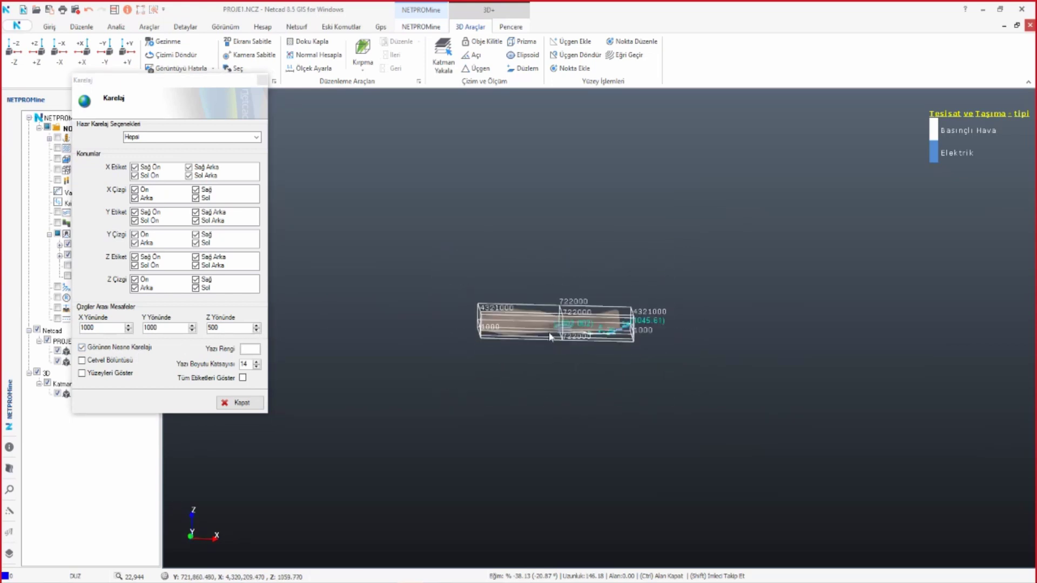
scroll(550, 337, "up", 1)
scroll(570, 348, "up", 2)
scroll(621, 353, "up", 2)
scroll(618, 363, "up", 2)
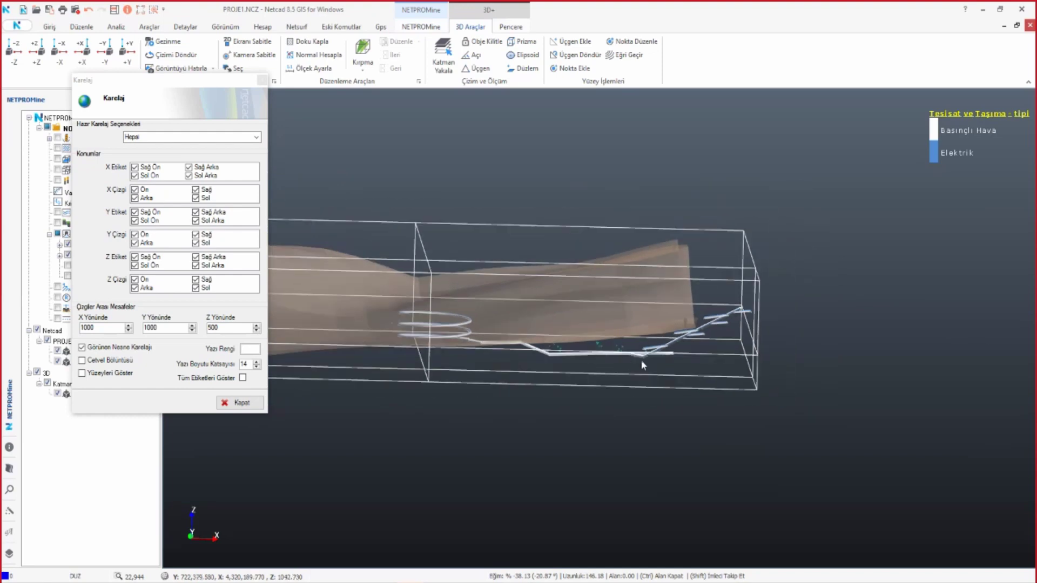
mouse_move(642, 364)
left_mouse_down()
mouse_move(331, 396)
mouse_move(369, 396)
left_mouse_up()
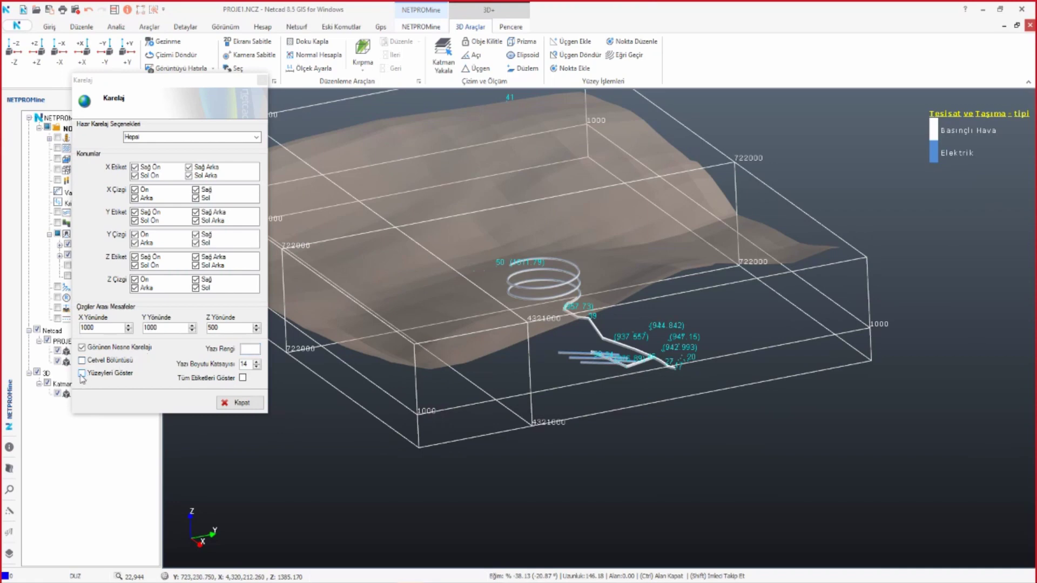
left_click(82, 373)
scroll(725, 277, "down", 3)
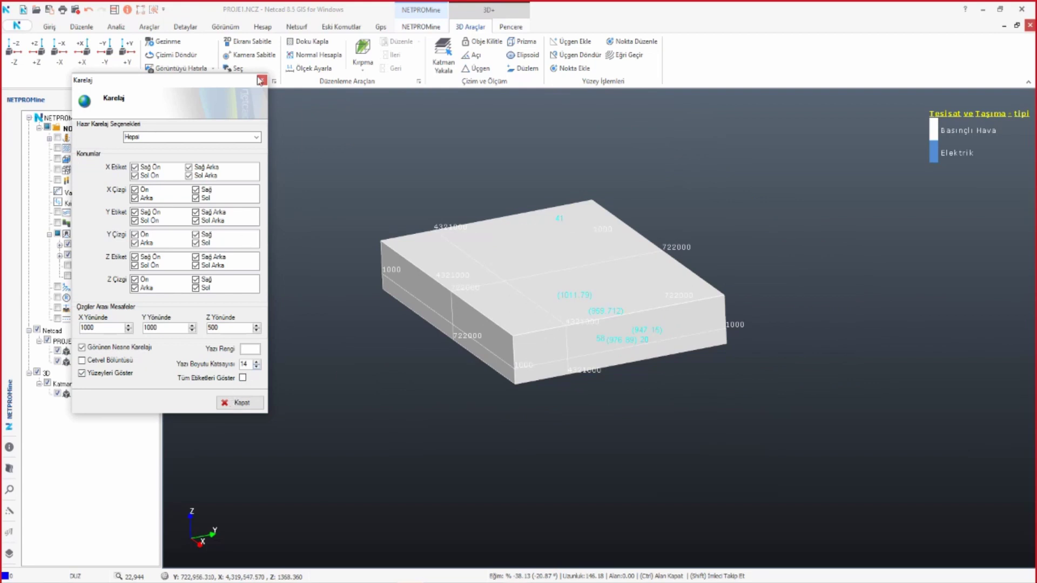
left_click(233, 404)
- Raise the Karelaj grid transparency to about 90, then orbit to a lower side-on view
right_click(76, 398)
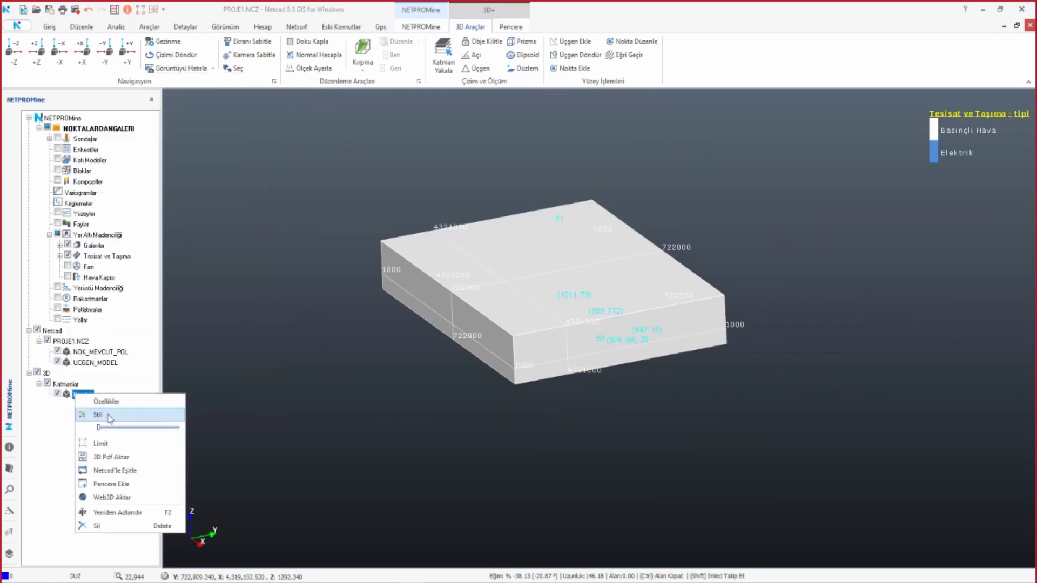
left_click_drag(98, 427, 149, 427)
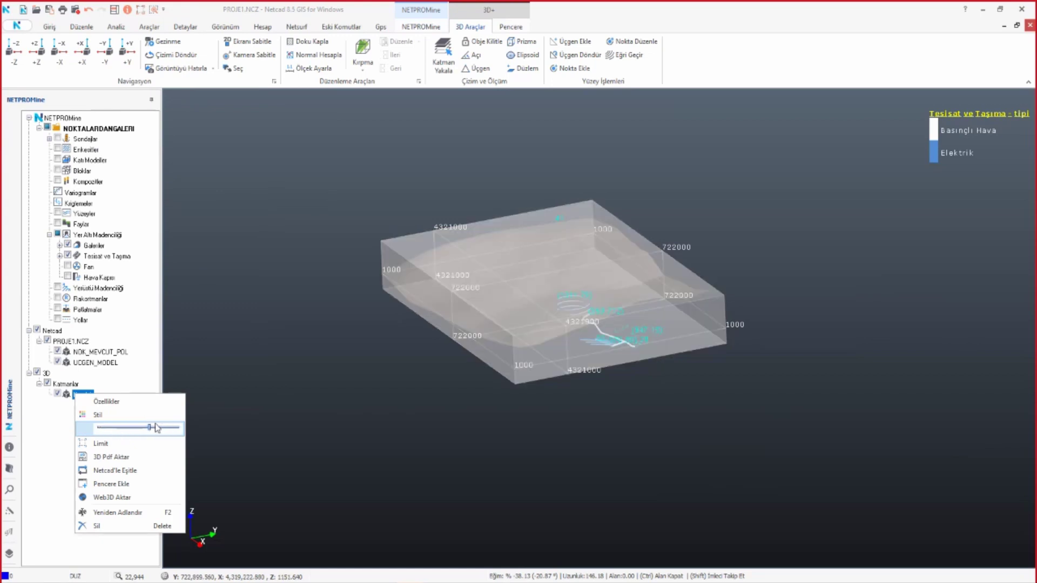
left_click_drag(149, 428, 171, 428)
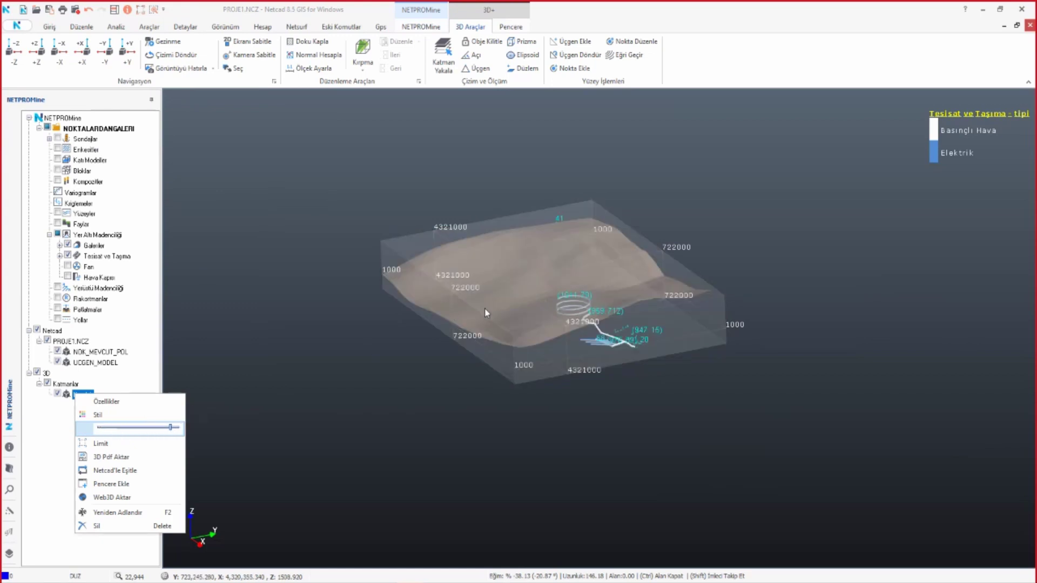
scroll(501, 319, "up", 5)
mouse_move(500, 316)
middle_mouse_down()
mouse_move(475, 306)
mouse_move(401, 313)
mouse_move(572, 307)
mouse_move(546, 313)
mouse_move(538, 331)
mouse_move(639, 302)
mouse_move(841, 297)
mouse_move(671, 290)
mouse_move(363, 303)
middle_mouse_up()
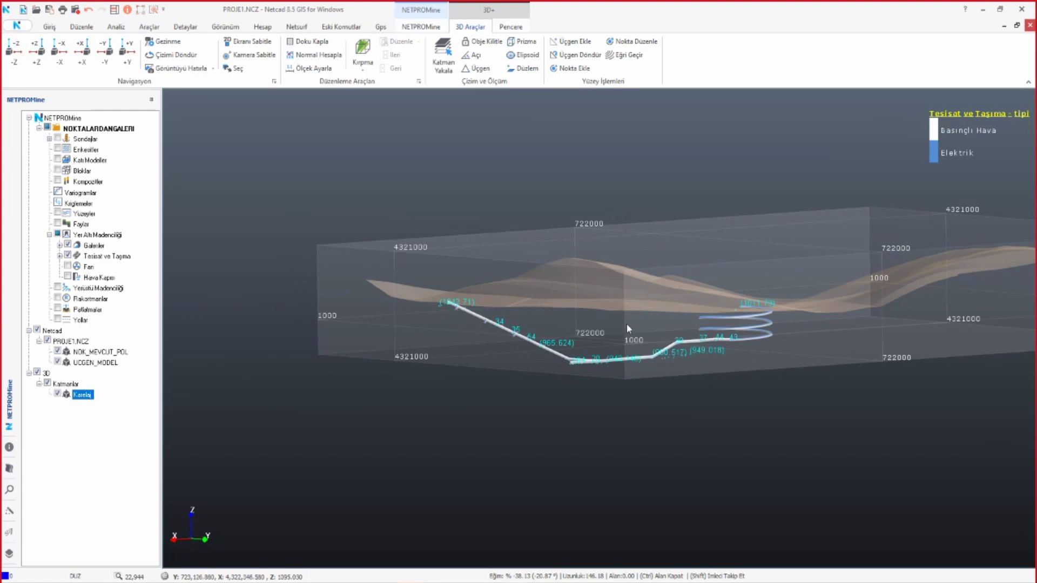
- Switch the model to a front view and adjust its tilt and zoom
middle_click_drag(627, 323, 615, 313)
left_click(106, 50)
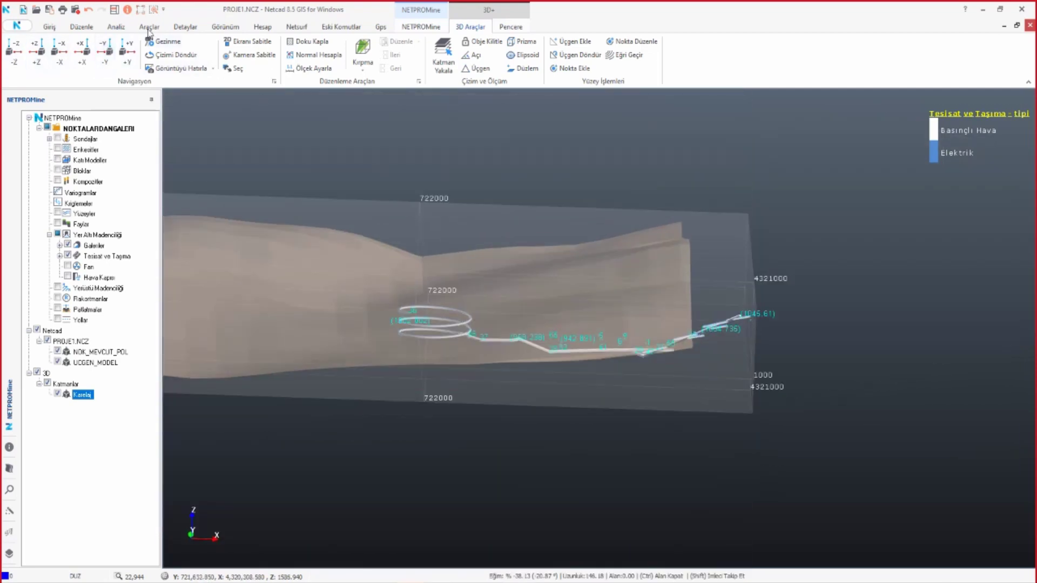
scroll(610, 355, "down", 3)
middle_click_drag(608, 379, 616, 394)
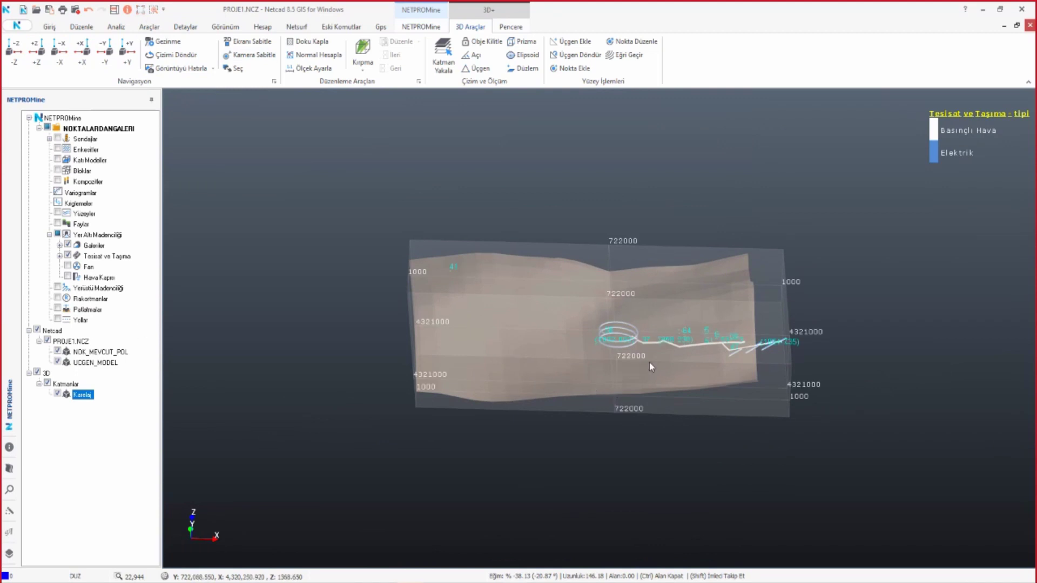
scroll(649, 362, "up", 3)
scroll(652, 369, "down", 3)
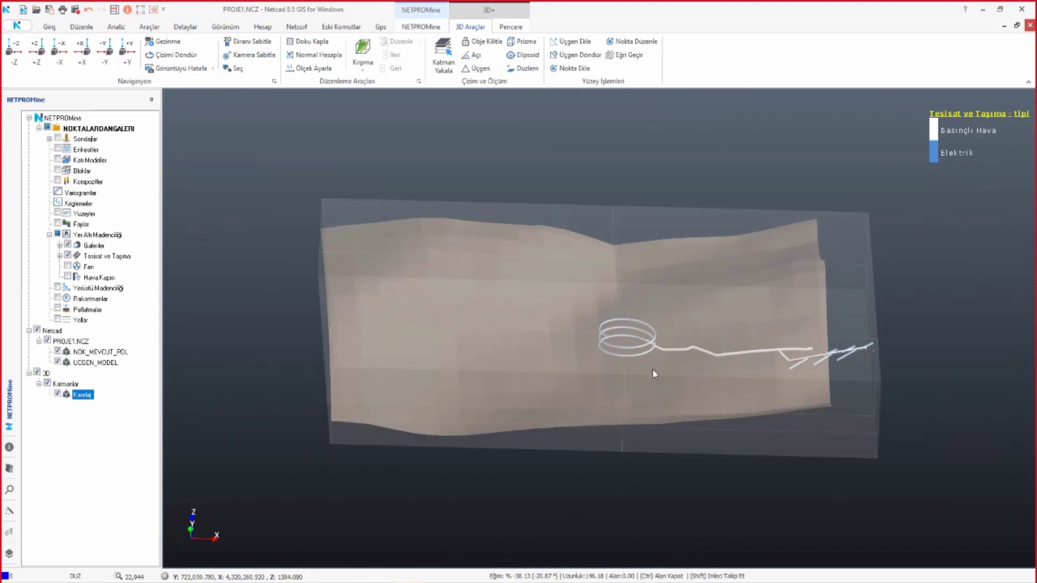
- Open the saved-views panel and the 3D Araçlar tools
left_click(510, 26)
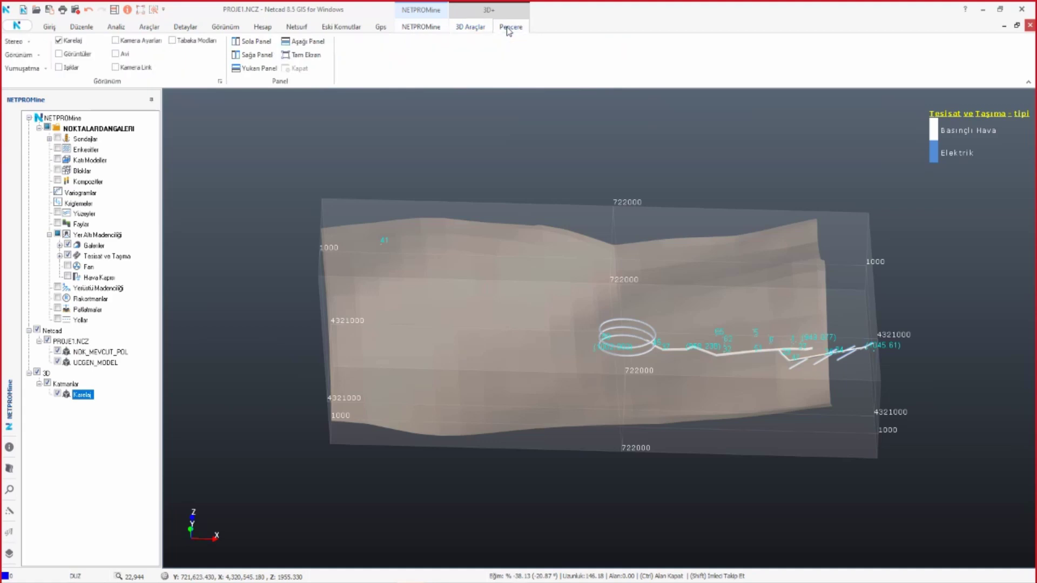
left_click(58, 54)
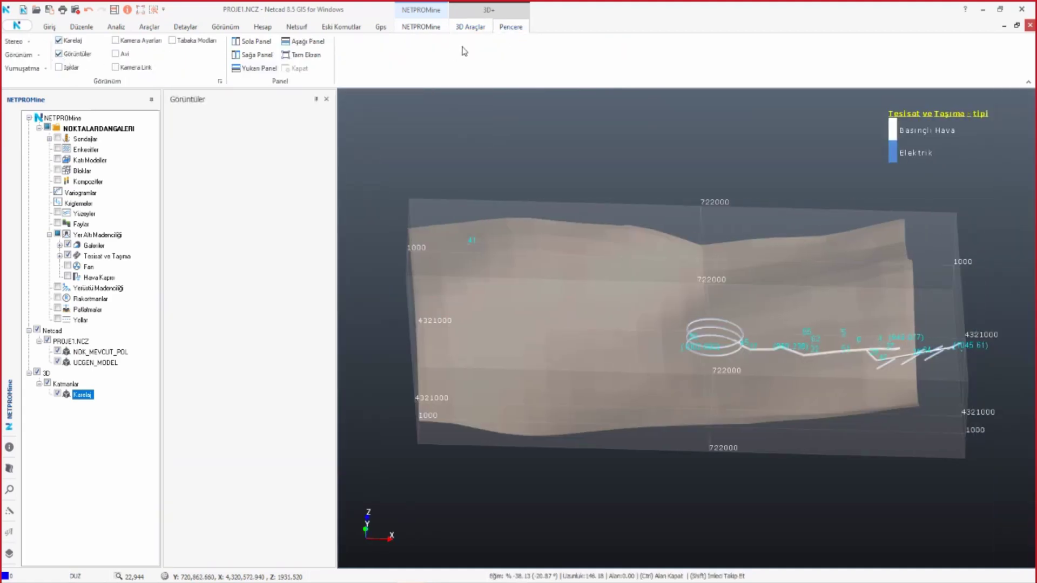
left_click(461, 28)
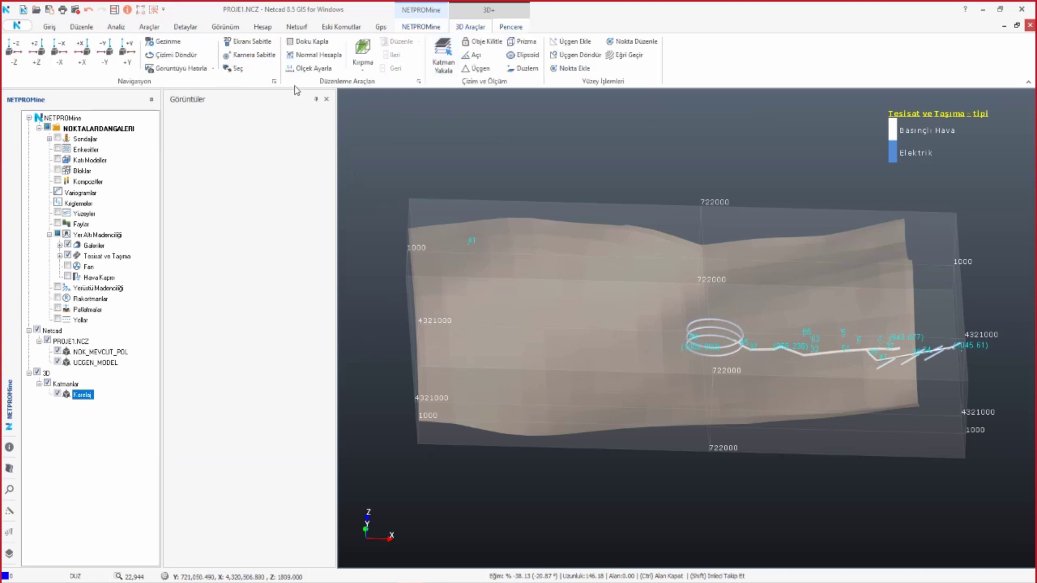
- Save the current camera view, orbit to an oblique angle, and save a second view
left_click(174, 70)
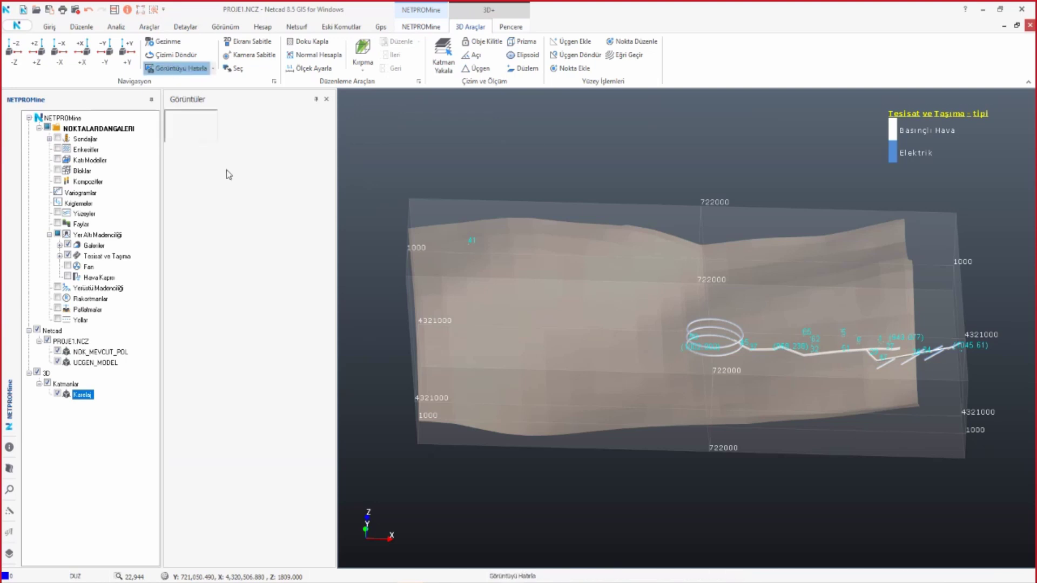
mouse_move(622, 211)
left_mouse_down()
mouse_move(618, 308)
mouse_move(574, 290)
mouse_move(504, 282)
left_mouse_up()
left_click_drag(910, 350, 746, 357)
left_click_drag(517, 373, 498, 351)
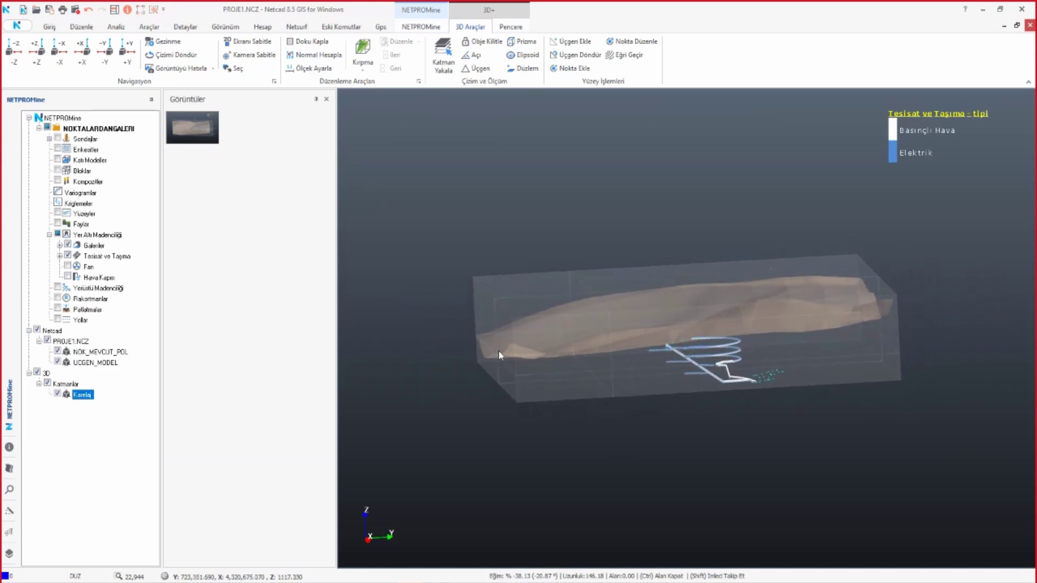
left_click(175, 72)
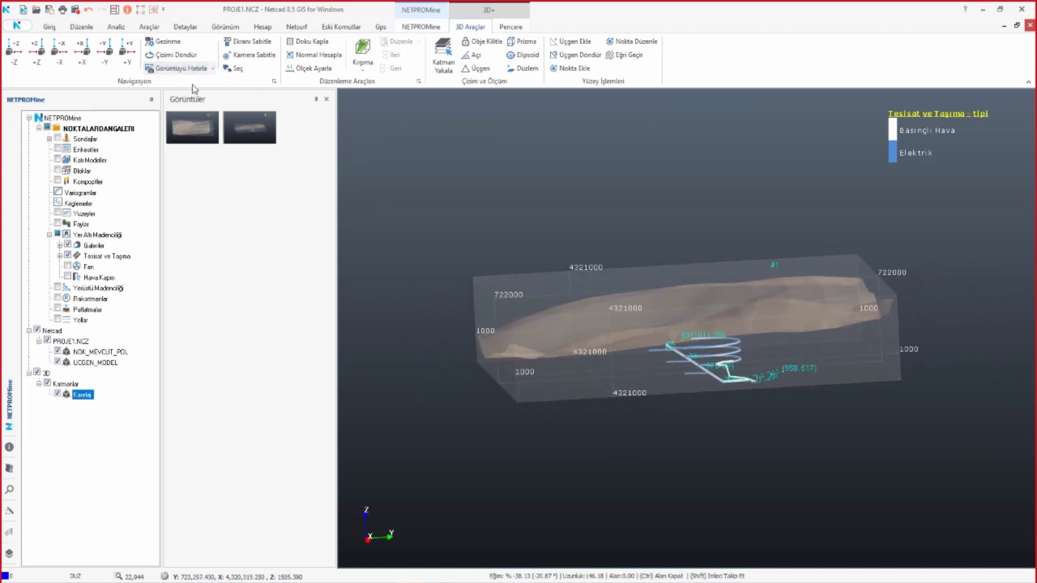
- Jump between the first and second saved views, zooming and panning the spiral ramp right
left_click(190, 126)
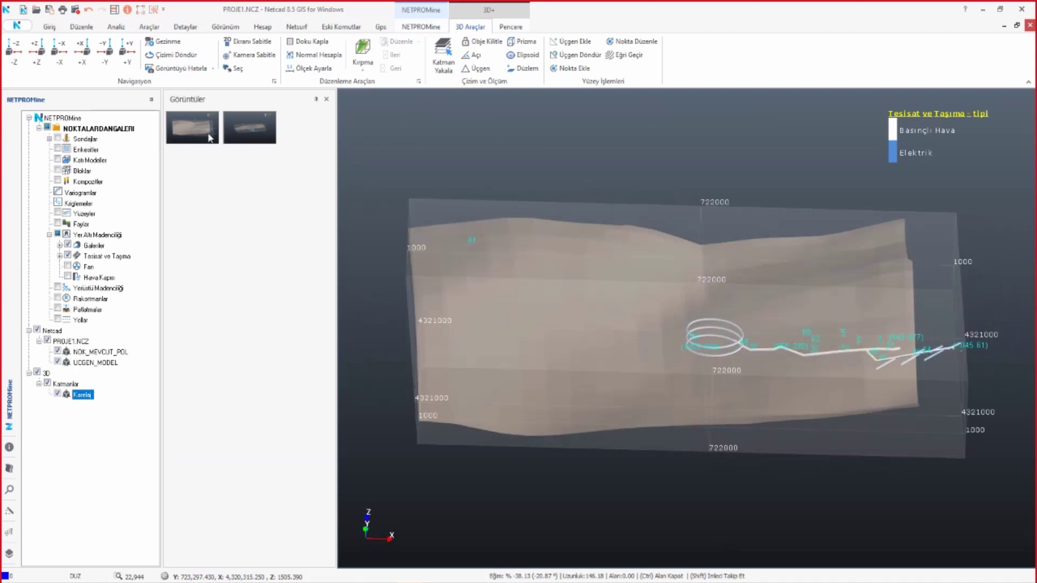
left_click(265, 136)
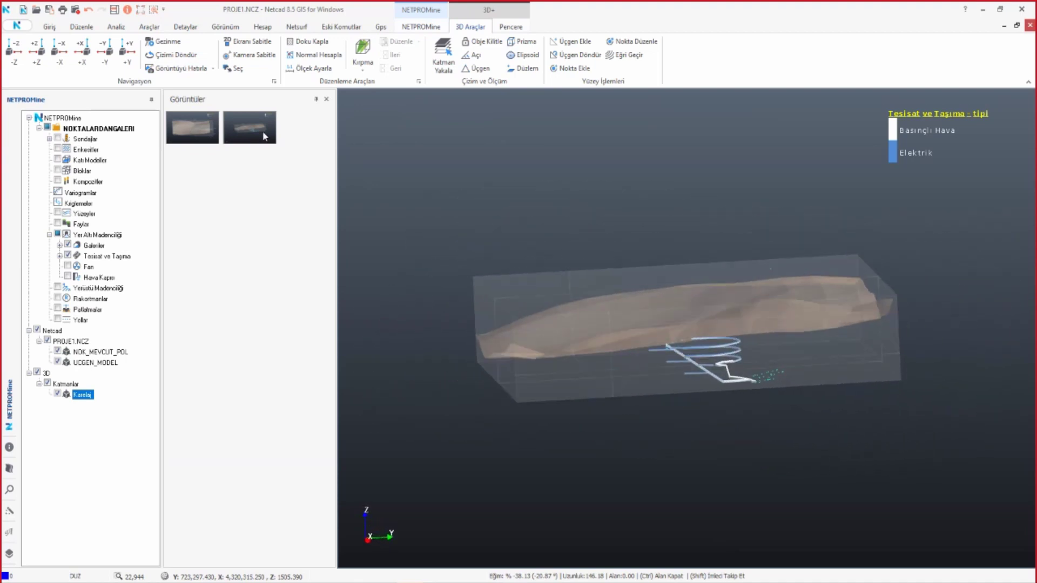
scroll(674, 390, "up", 2)
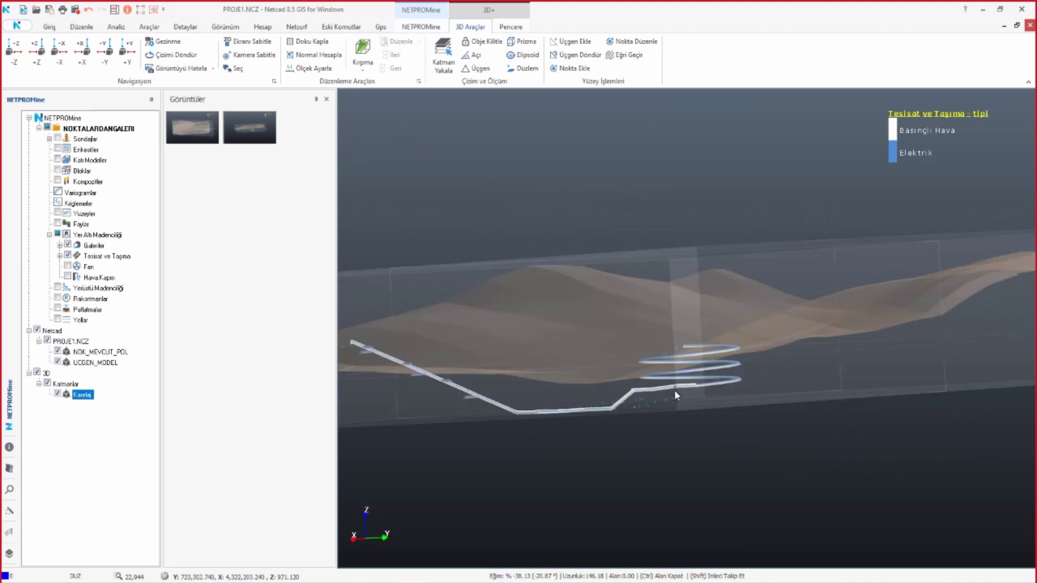
scroll(674, 390, "up", 2)
scroll(653, 395, "up", 2)
middle_click_drag(654, 394, 895, 333)
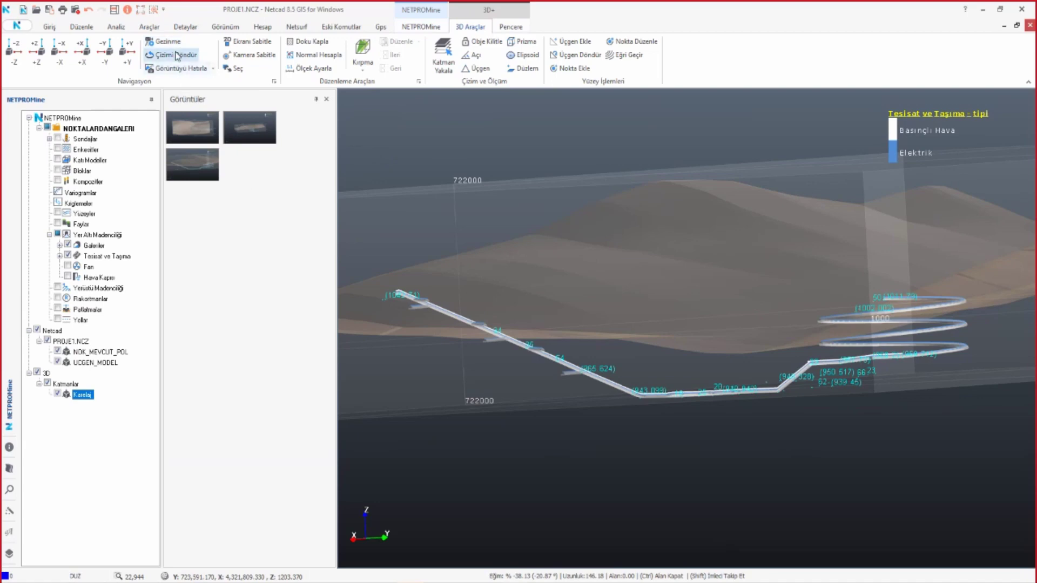
- Tour all saved views with Tümünü Gez and close the Görüntüler panel
right_click(185, 126)
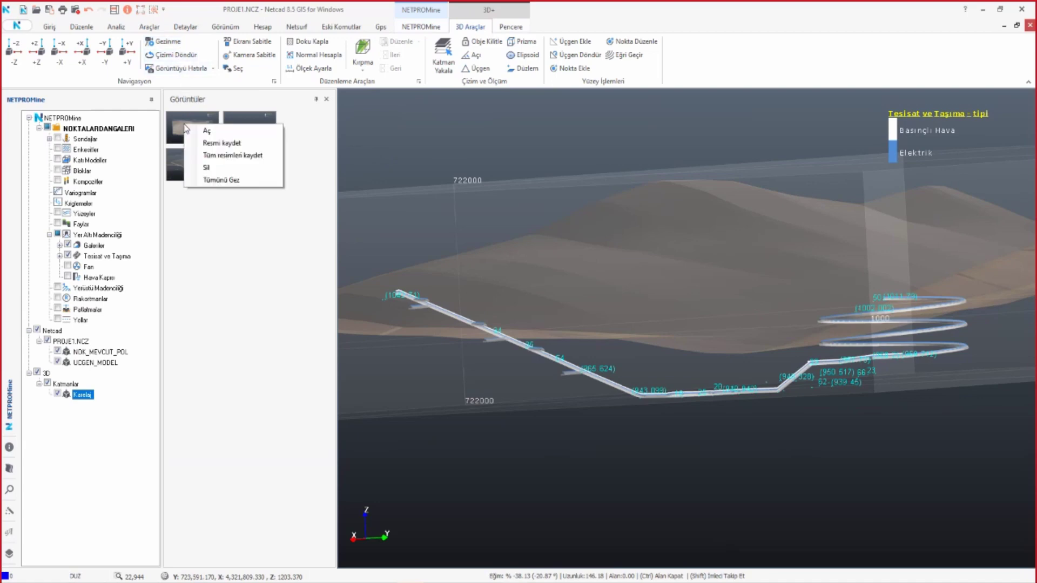
left_click(219, 182)
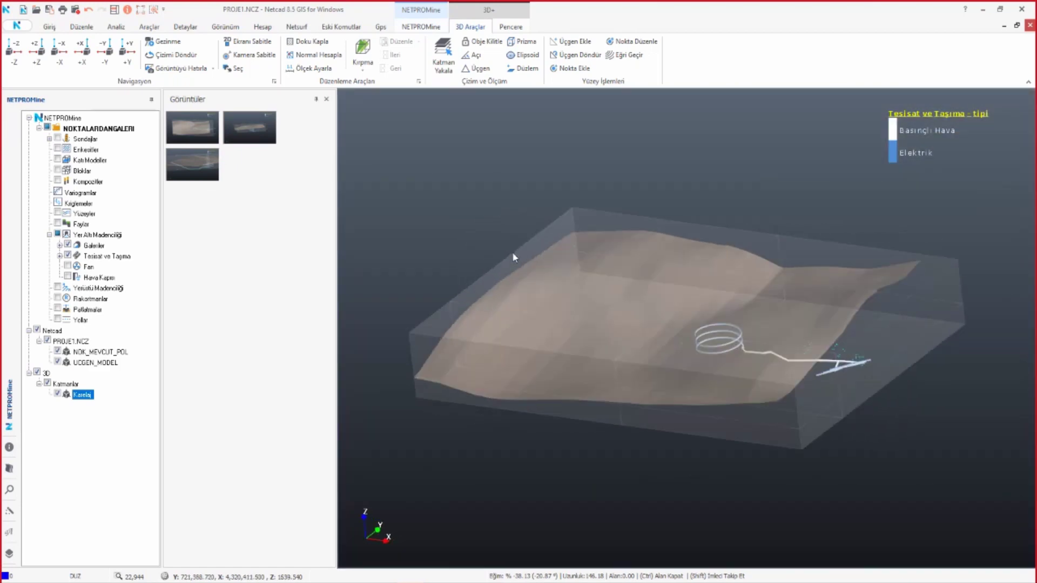
left_click(327, 100)
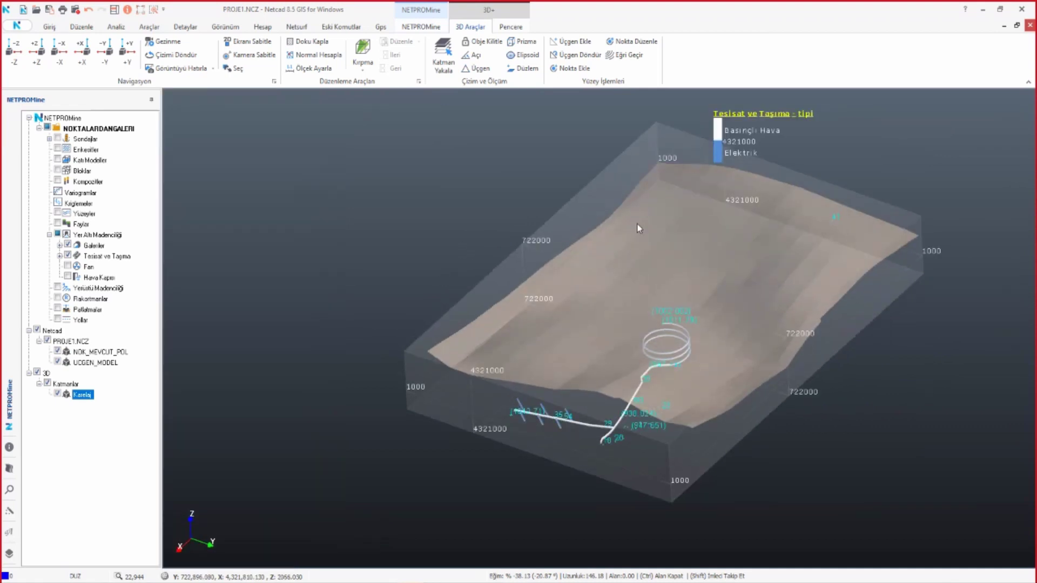
- Switch to the plan view and print it at Orjinal Boyutlar with Tüm Ekran
left_click(13, 48)
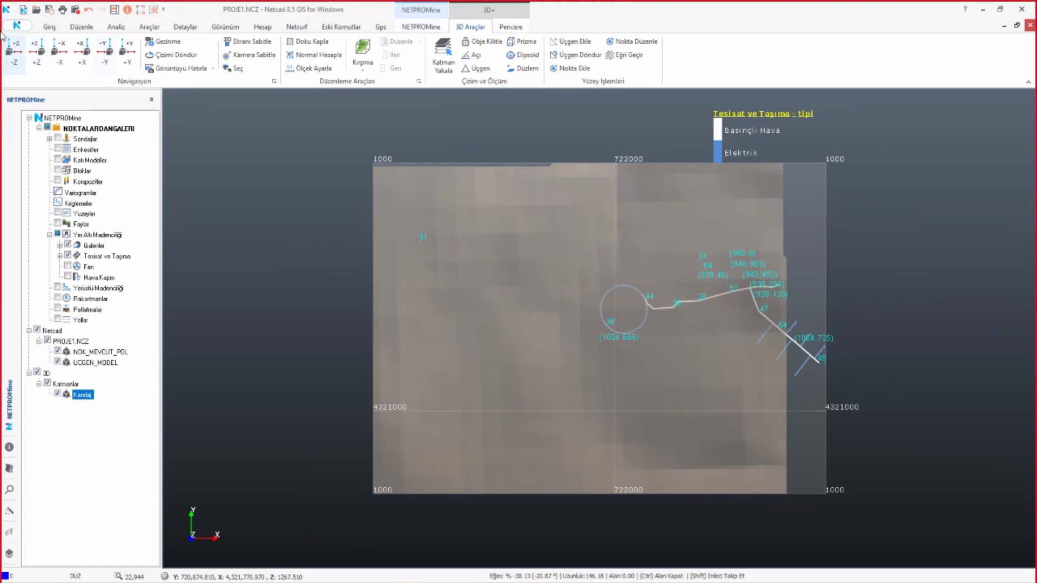
left_click(16, 26)
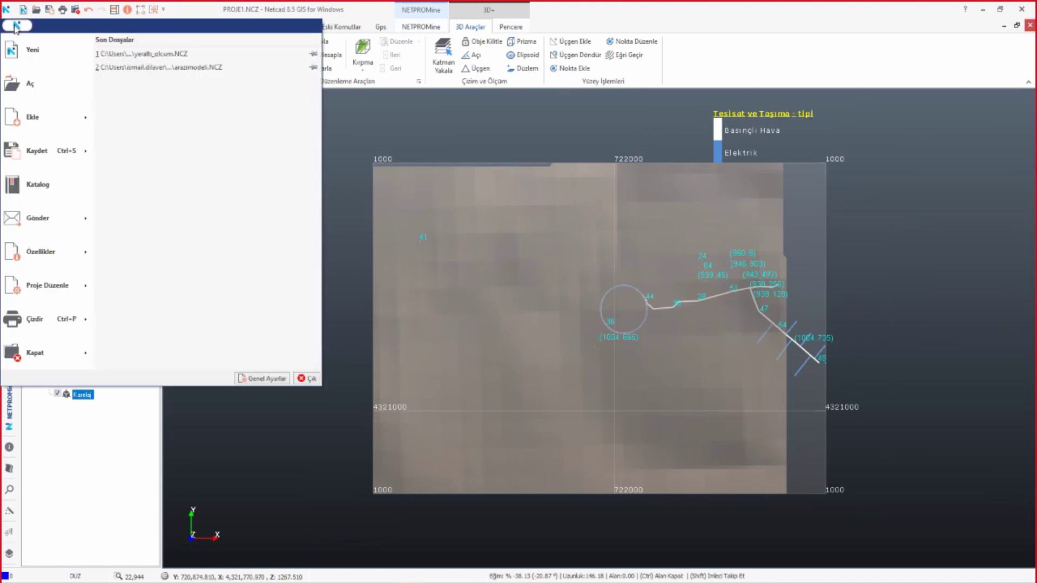
left_click(33, 320)
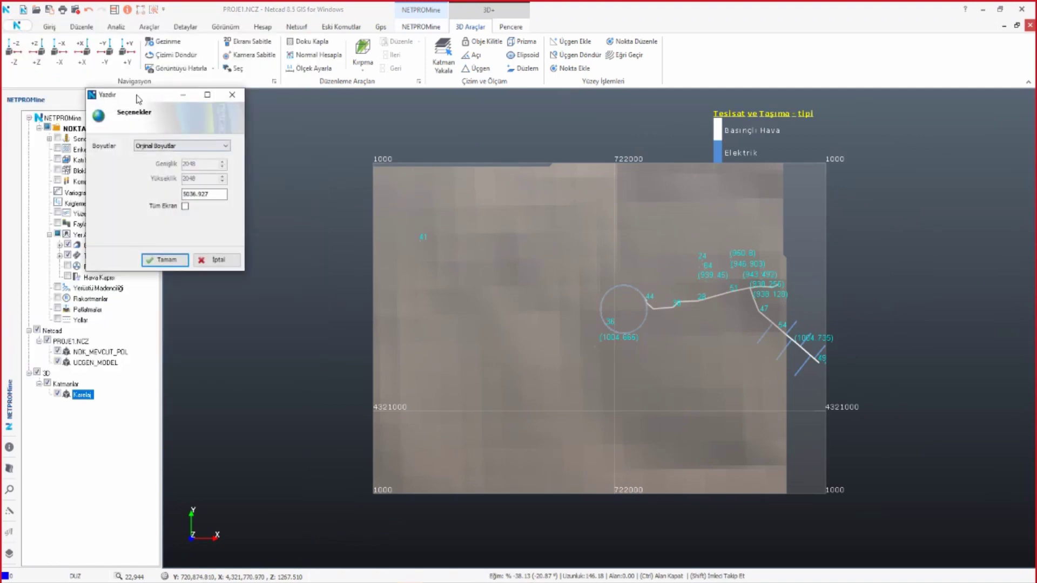
left_click_drag(134, 97, 215, 109)
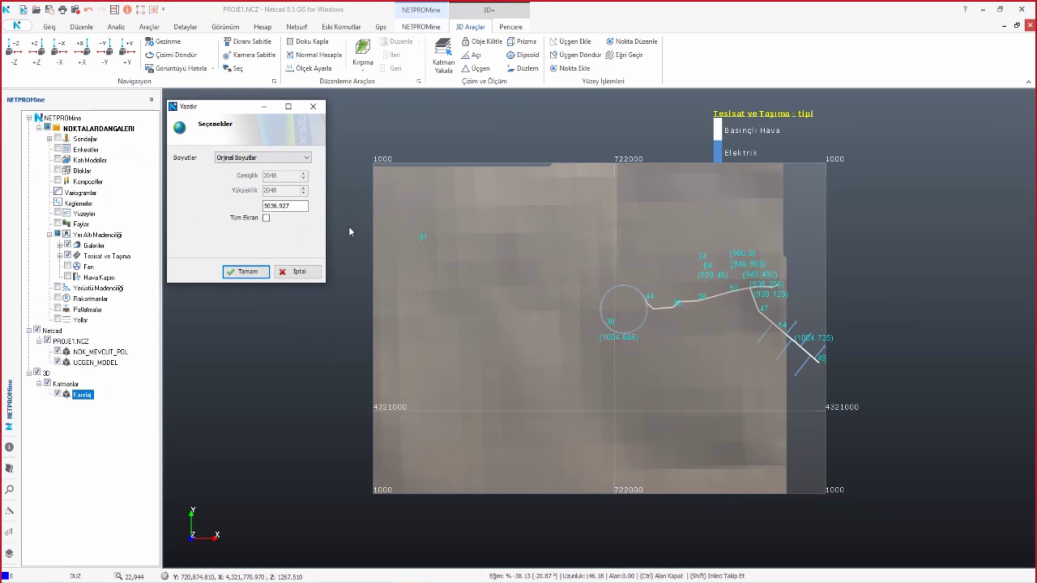
left_click(270, 157)
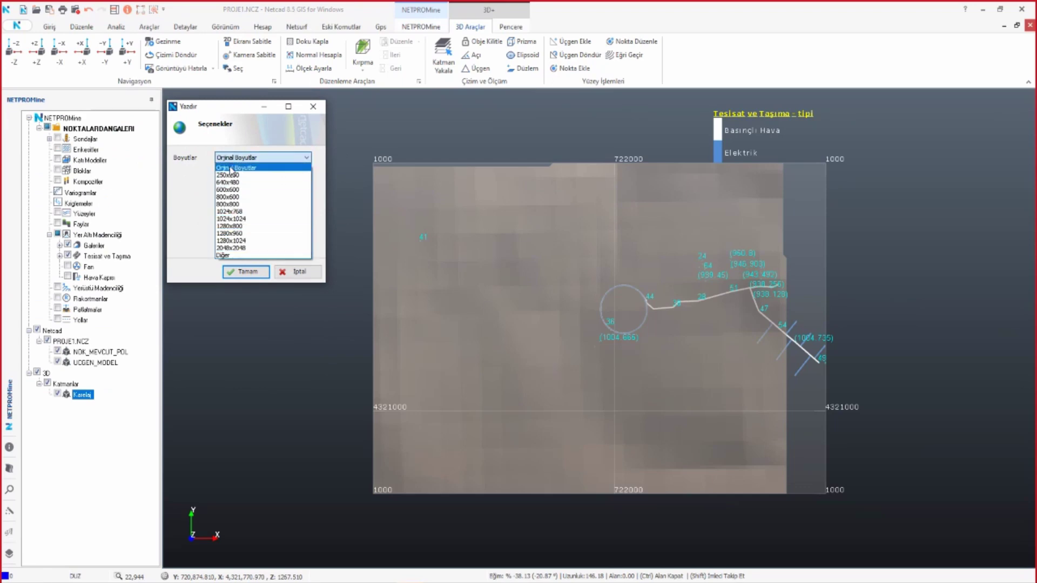
left_click(233, 168)
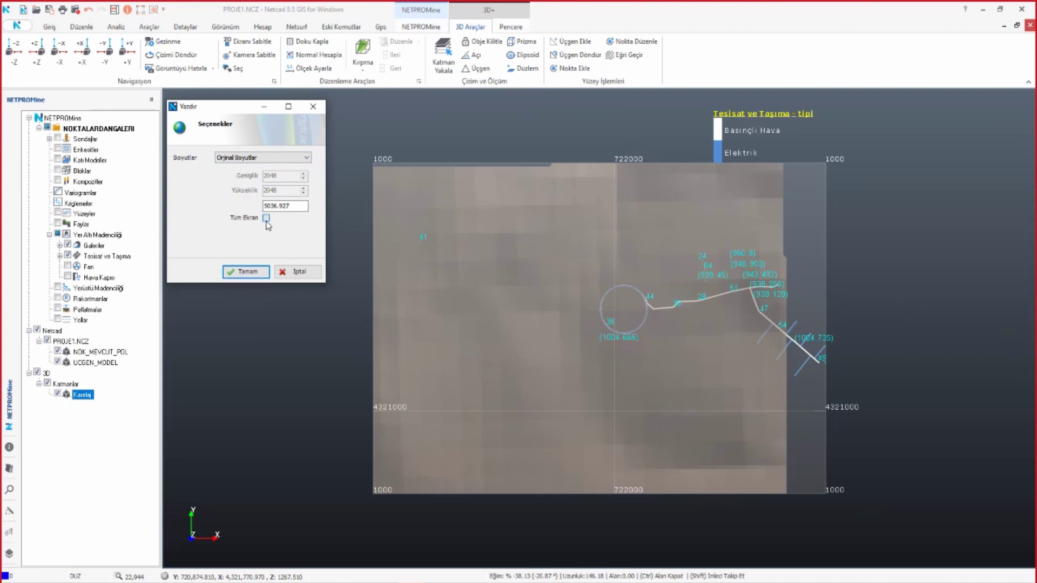
left_click(247, 272)
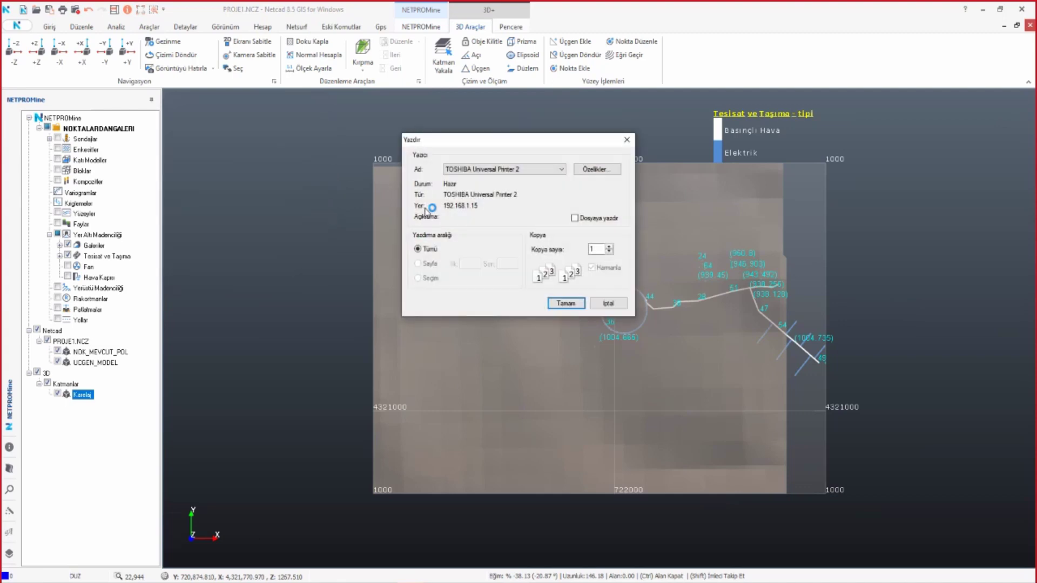
- Choose doPDF 10 as the printer
left_click(559, 173)
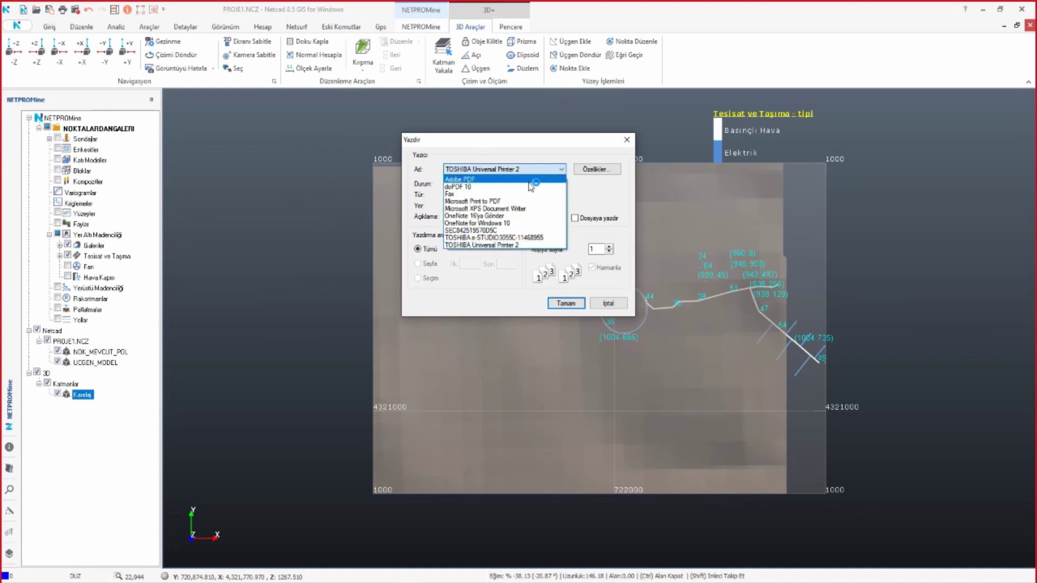
left_click(464, 179)
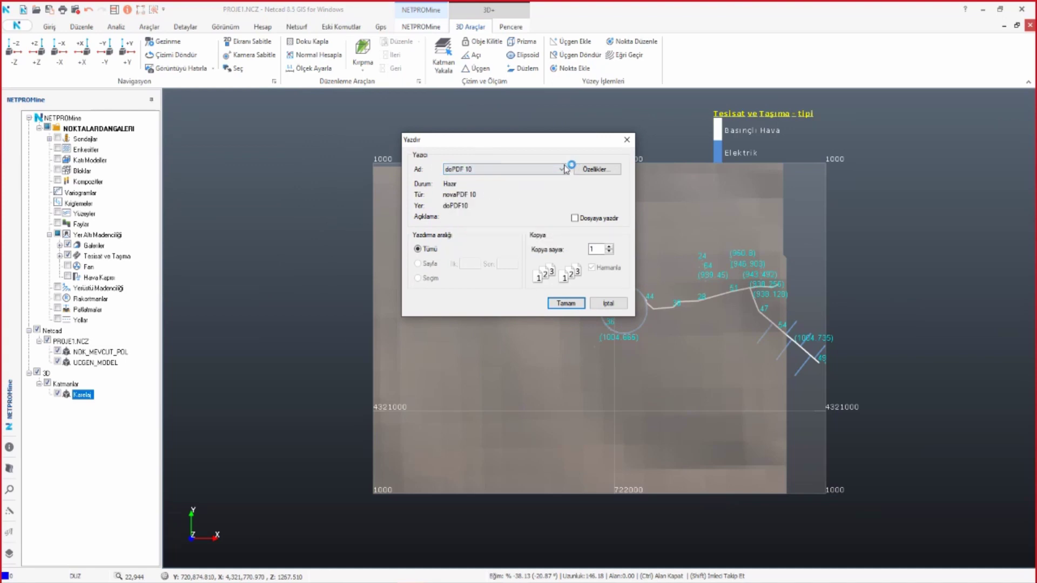
left_click(565, 306)
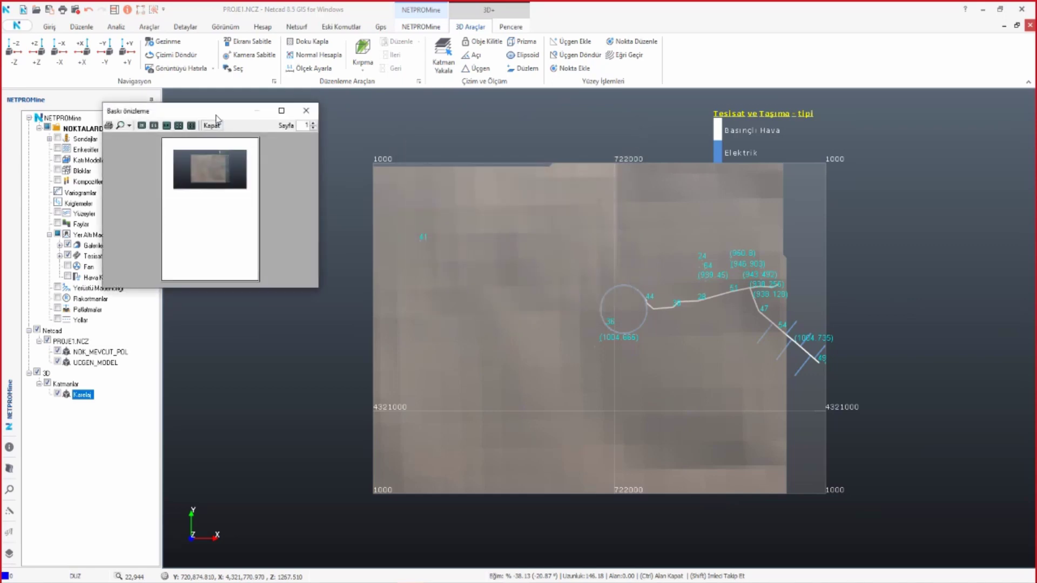
- Print from the preview and save it as document.pdf on the desktop
left_click_drag(233, 115, 428, 153)
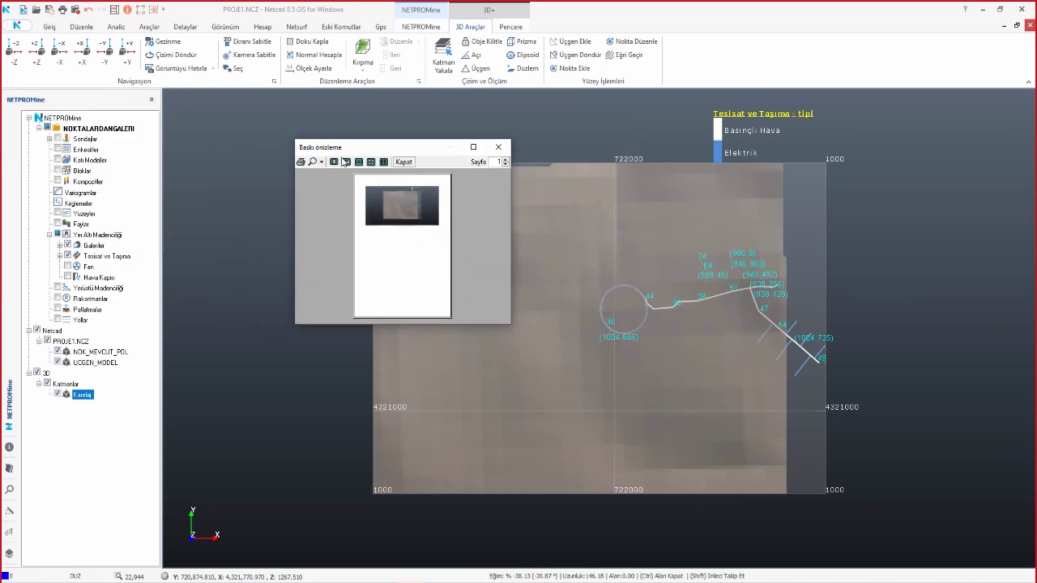
left_click(301, 162)
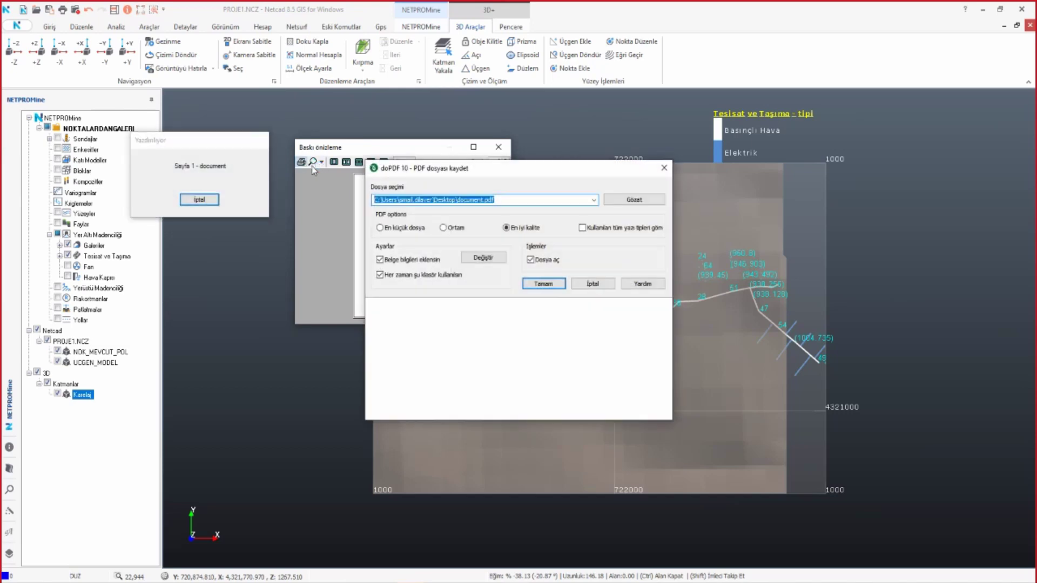
left_click(635, 201)
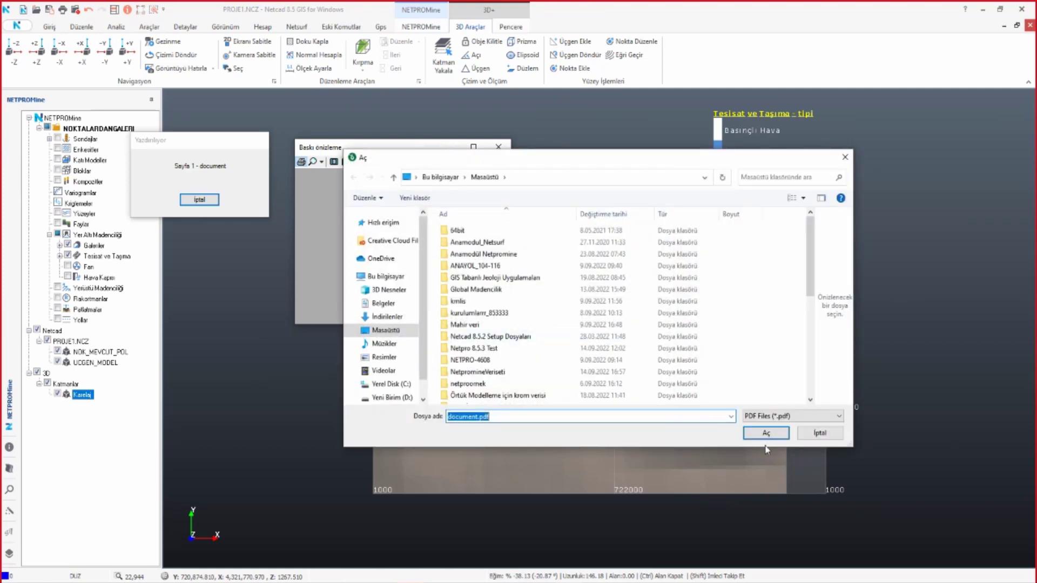
left_click(771, 432)
left_click(546, 285)
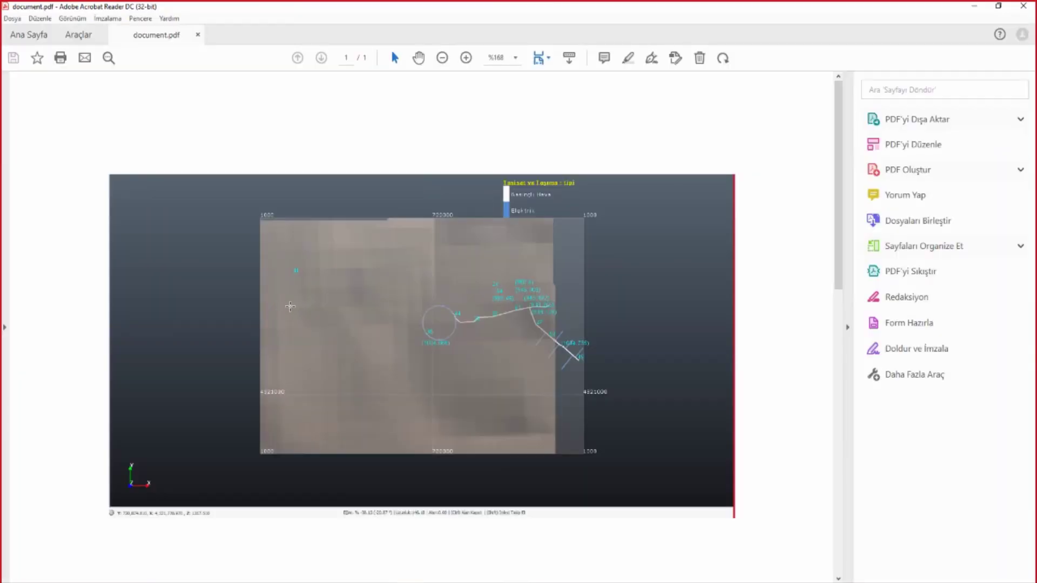
- Scroll through the document.pdf page in Acrobat Reader
scroll(290, 306, "up", 1, "ctrl")
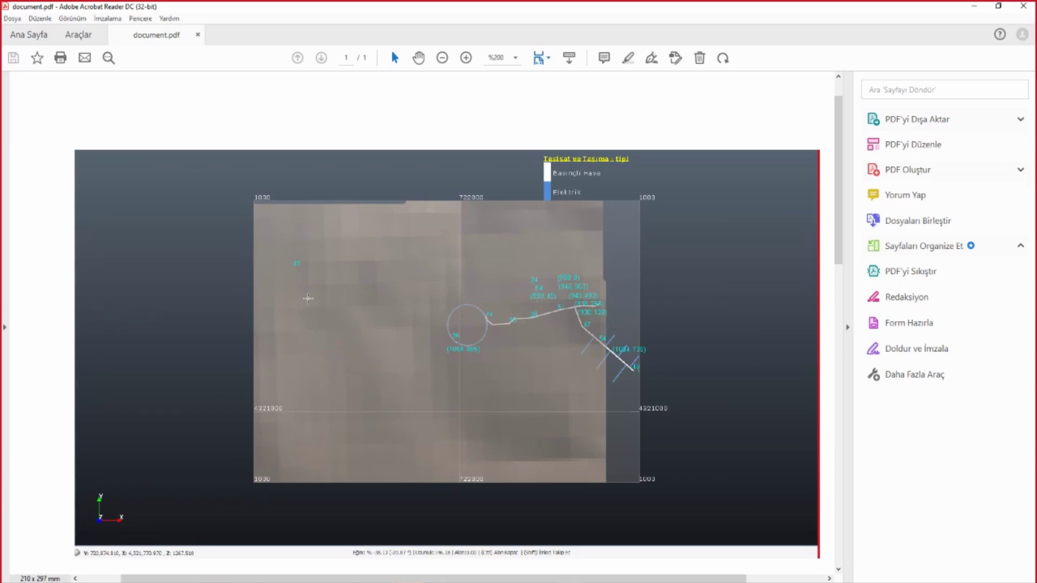
scroll(308, 298, "up", 2)
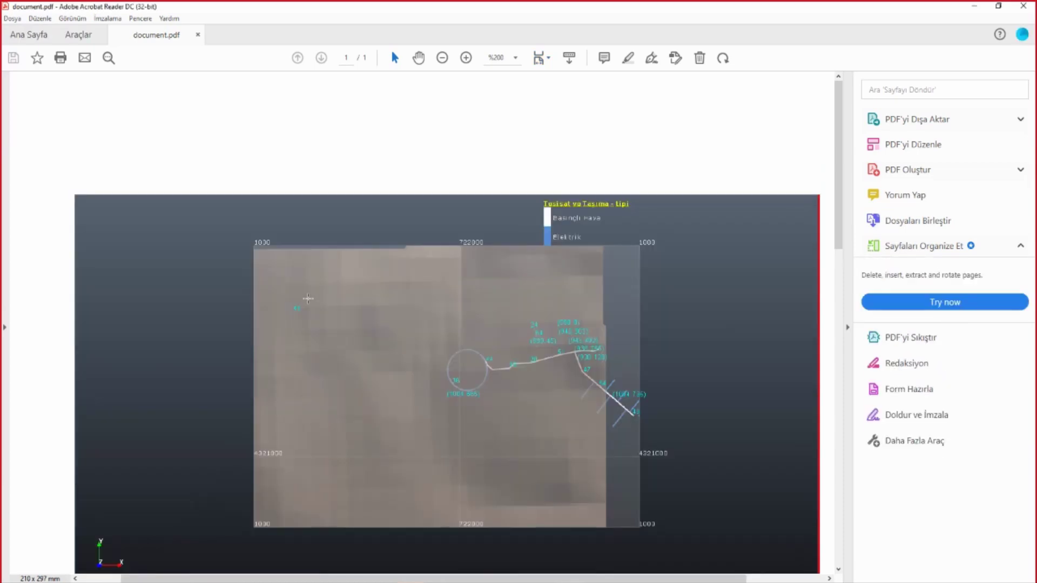